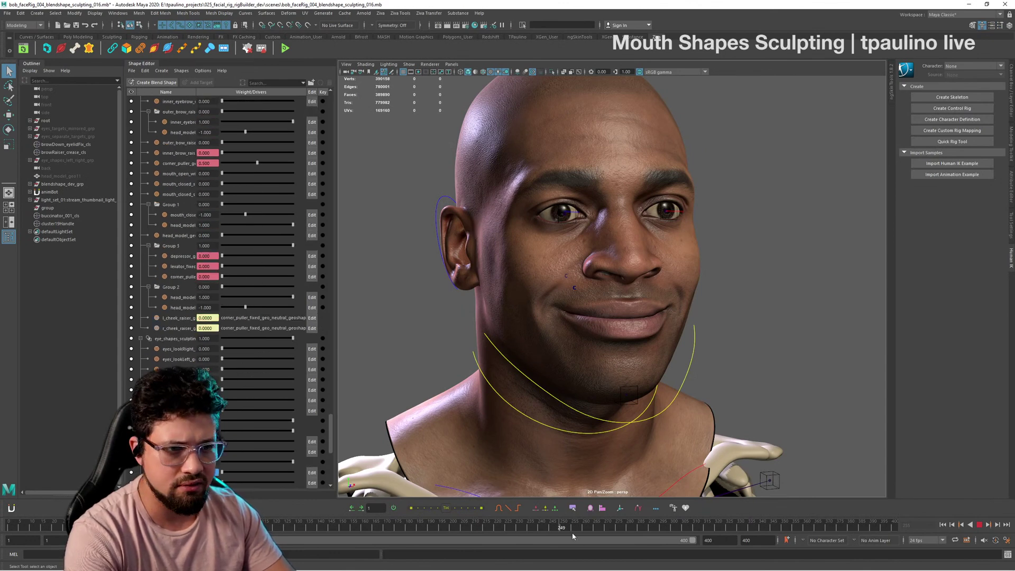
# Step: Scrub the timeline to frame 282 and examine the keyed smile up close around the mouth and teeth
pyautogui.moveTo(581, 529); pyautogui.dragTo(633, 538)
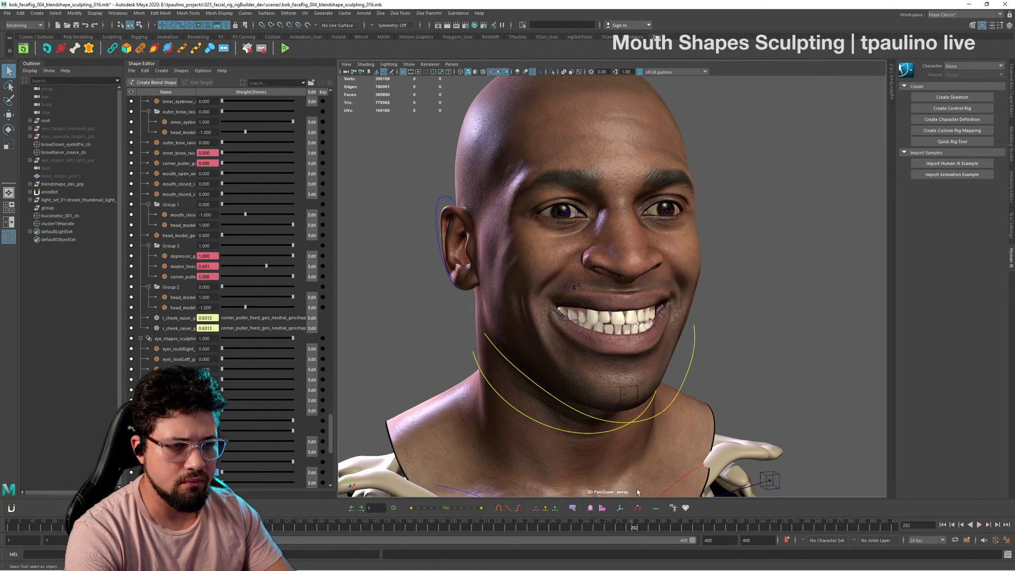
pyautogui.keyDown('alt'); pyautogui.moveTo(737, 378); pyautogui.dragTo(617, 317); pyautogui.keyUp('alt')
pyautogui.keyDown('alt'); pyautogui.moveTo(617, 317); pyautogui.dragTo(725, 370, button='right'); pyautogui.keyUp('alt')
pyautogui.keyDown('alt'); pyautogui.moveTo(725, 370); pyautogui.dragTo(641, 378); pyautogui.keyUp('alt')
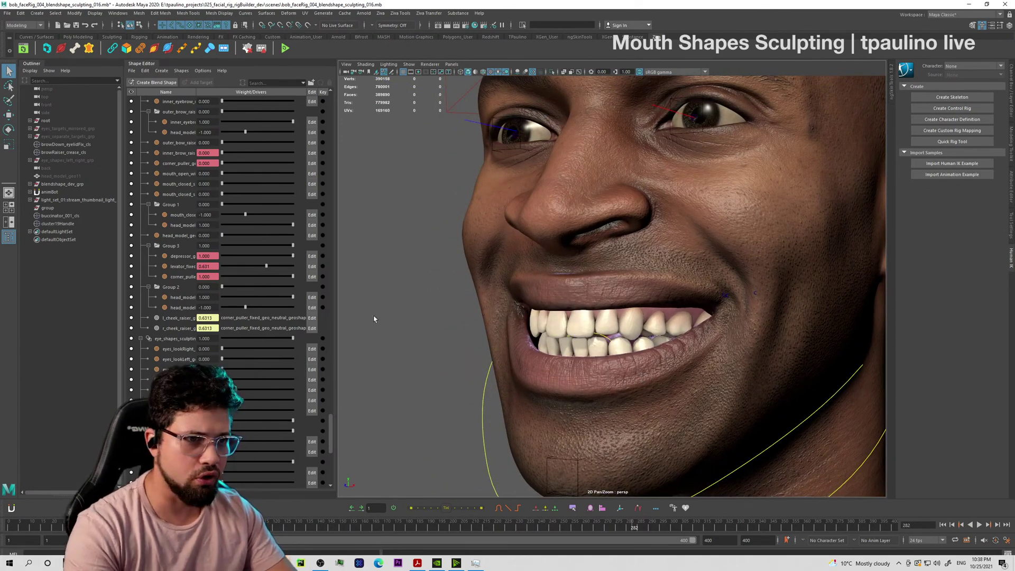
# Step: Set the Group 3 levator shape weight to 1.000 and examine the full smile from the side and three-quarter view
pyautogui.moveTo(294, 258)
pyautogui.mouseDown()
pyautogui.moveTo(245, 258)
pyautogui.moveTo(317, 264)
pyautogui.moveTo(247, 258)
pyautogui.moveTo(303, 272)
pyautogui.moveTo(225, 271)
pyautogui.moveTo(304, 275)
pyautogui.mouseUp()
pyautogui.keyDown('alt'); pyautogui.moveTo(719, 351); pyautogui.dragTo(698, 363); pyautogui.keyUp('alt')
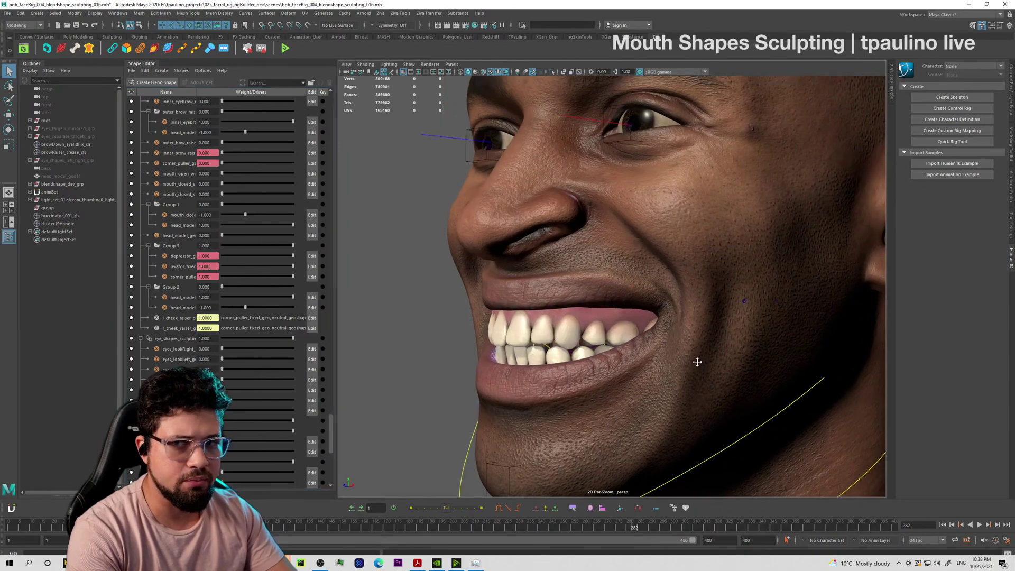
pyautogui.keyDown('alt'); pyautogui.moveTo(699, 363); pyautogui.dragTo(653, 371, button='right'); pyautogui.keyUp('alt')
pyautogui.keyDown('alt'); pyautogui.moveTo(653, 370); pyautogui.dragTo(673, 380); pyautogui.keyUp('alt')
pyautogui.keyDown('alt'); pyautogui.moveTo(673, 380); pyautogui.dragTo(706, 374, button='right'); pyautogui.keyUp('alt')
pyautogui.keyDown('alt'); pyautogui.moveTo(647, 371); pyautogui.dragTo(527, 314, button='middle'); pyautogui.keyUp('alt')
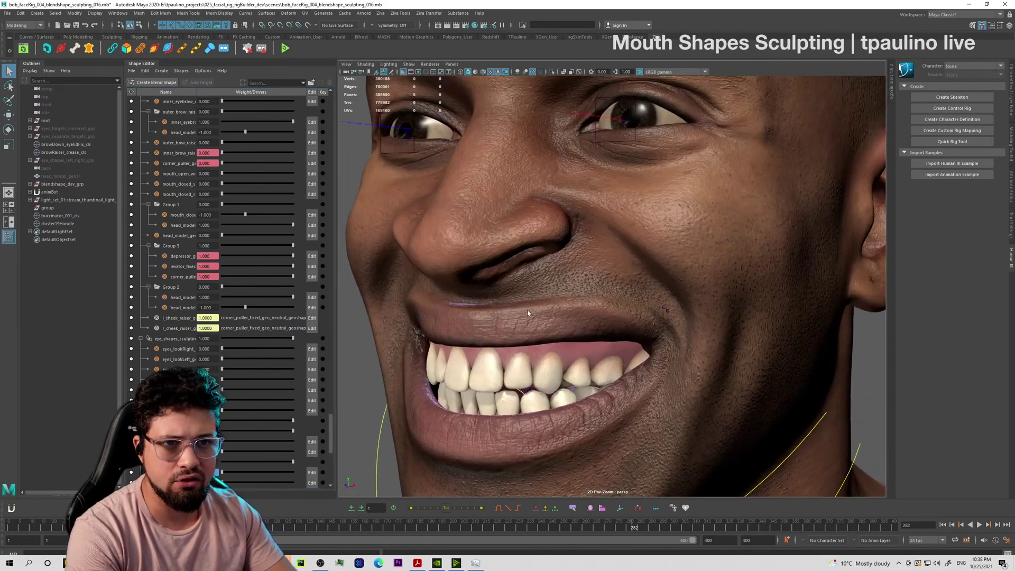
pyautogui.moveTo(293, 297); pyautogui.dragTo(278, 299)
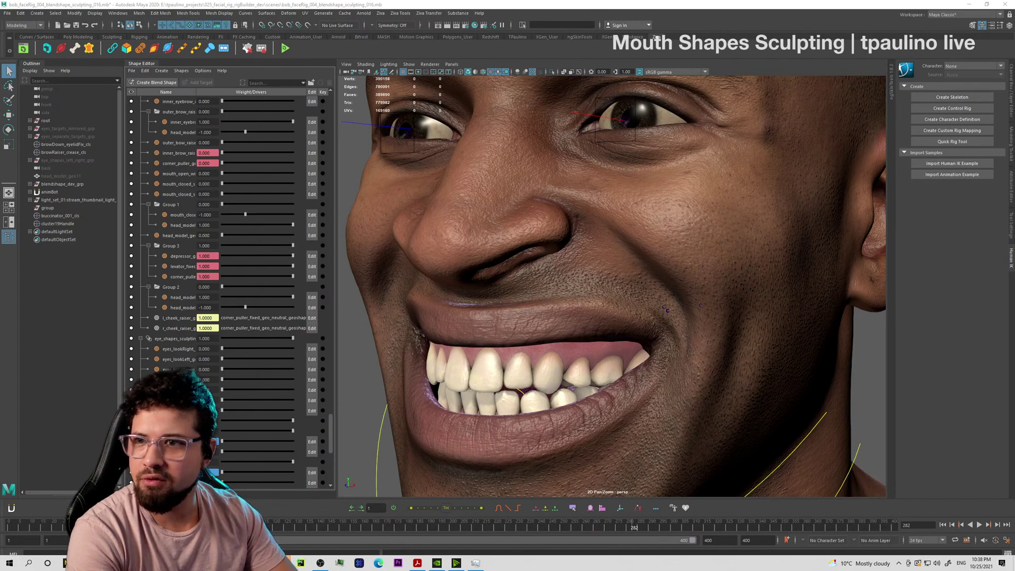
pyautogui.scroll(-3, 722, 353)
pyautogui.hotkey('alt', 'Tab')
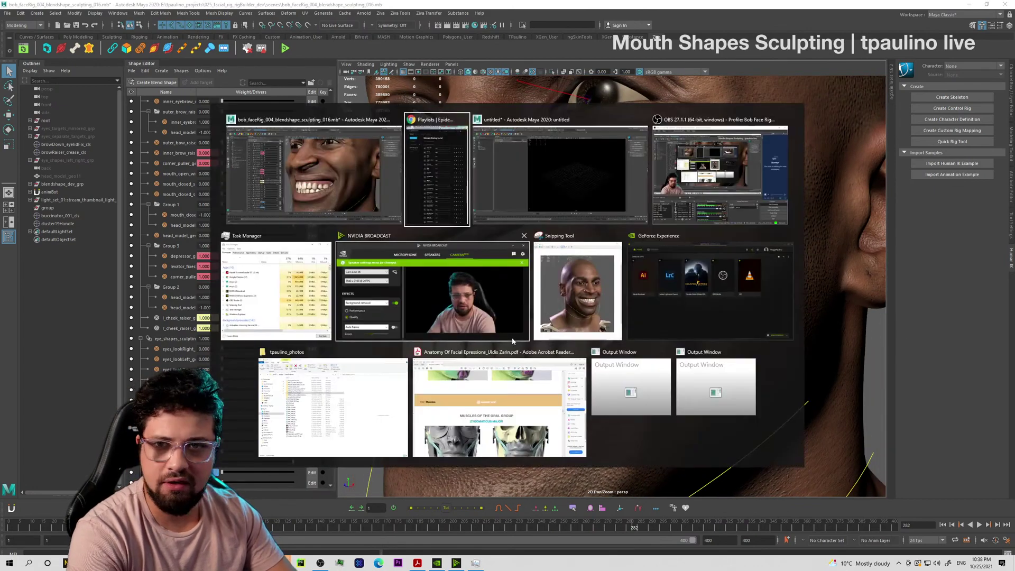
pyautogui.click(700, 183)
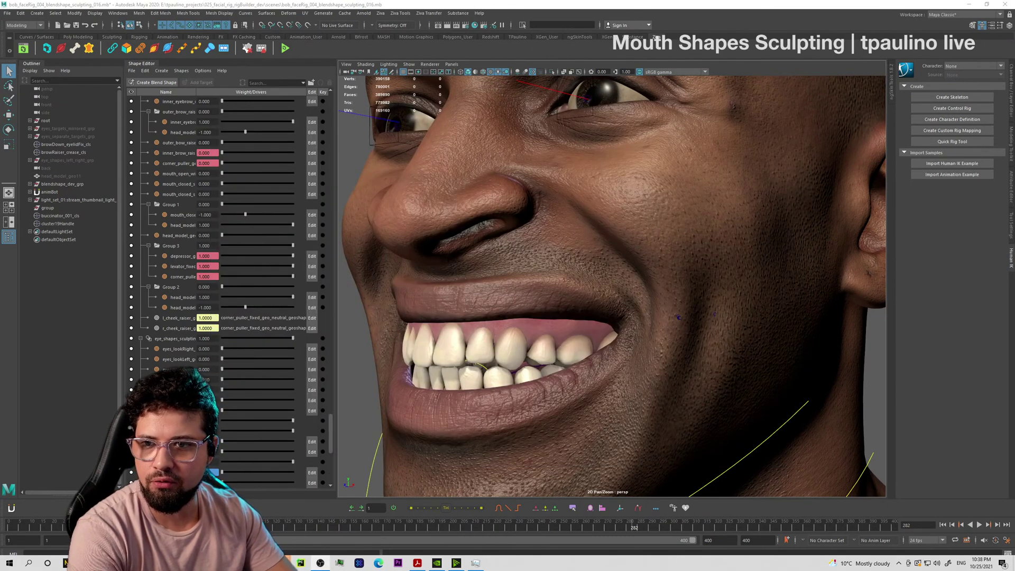
pyautogui.click(11, 555)
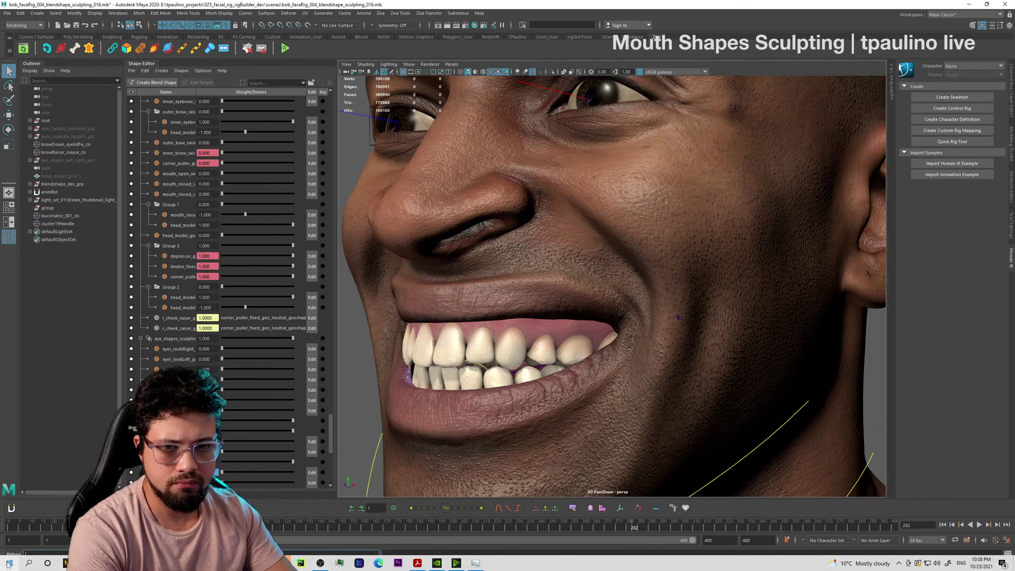
pyautogui.click(7, 563)
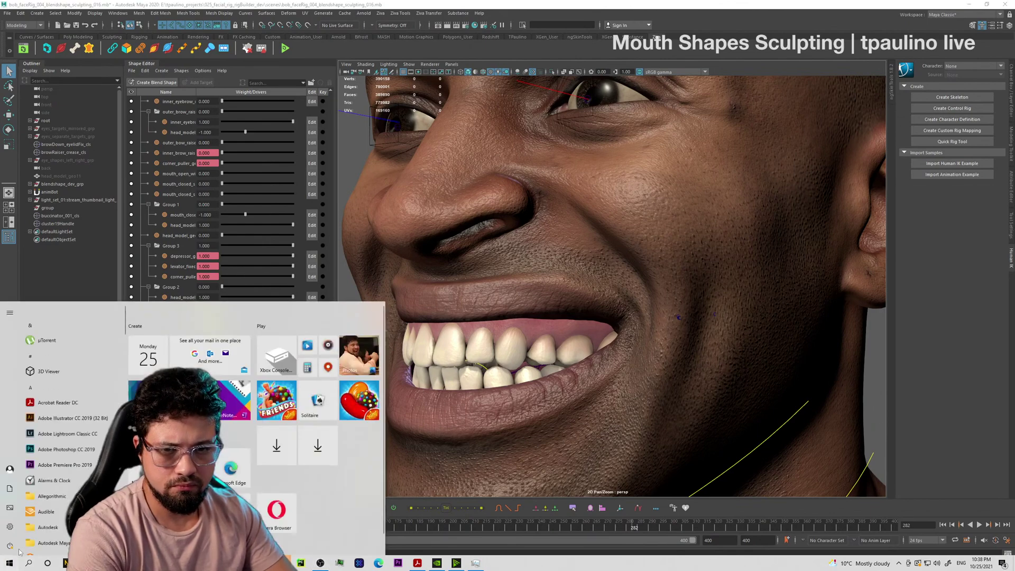
pyautogui.click(430, 431)
# Step: Check the full smile from the front, and set the Group 3 levator shape weight to about 0.497
pyautogui.keyDown('alt'); pyautogui.moveTo(729, 345); pyautogui.dragTo(767, 347); pyautogui.keyUp('alt')
pyautogui.keyDown('alt'); pyautogui.moveTo(767, 346); pyautogui.dragTo(705, 347, button='right'); pyautogui.keyUp('alt')
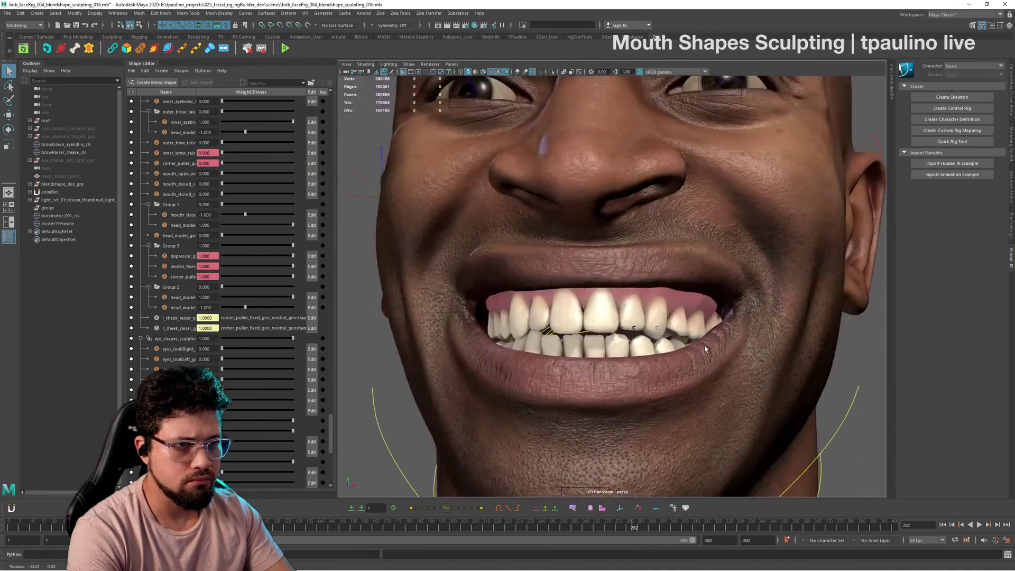
pyautogui.keyDown('alt'); pyautogui.moveTo(705, 347); pyautogui.dragTo(739, 370, button='middle'); pyautogui.keyUp('alt')
pyautogui.keyDown('alt'); pyautogui.moveTo(739, 370); pyautogui.dragTo(709, 376, button='right'); pyautogui.keyUp('alt')
pyautogui.keyDown('alt'); pyautogui.moveTo(709, 376); pyautogui.dragTo(606, 373); pyautogui.keyUp('alt')
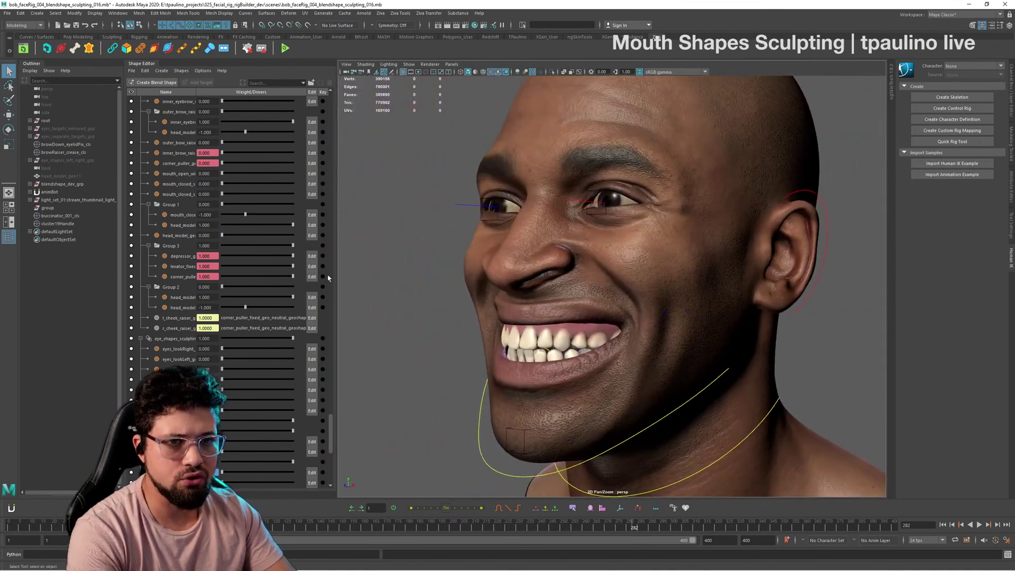
pyautogui.moveTo(290, 266); pyautogui.dragTo(257, 282)
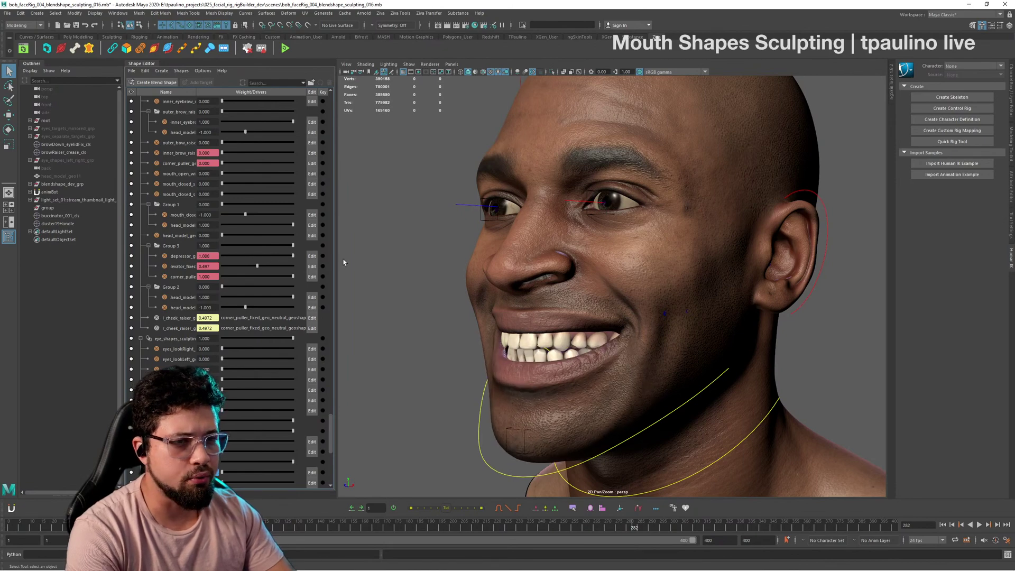
pyautogui.moveTo(275, 260); pyautogui.dragTo(323, 260)
# Step: Examine the softened smile from both sides of the head and preview the corner puller shape's effect
pyautogui.keyDown('alt'); pyautogui.moveTo(528, 348); pyautogui.dragTo(724, 393); pyautogui.keyUp('alt')
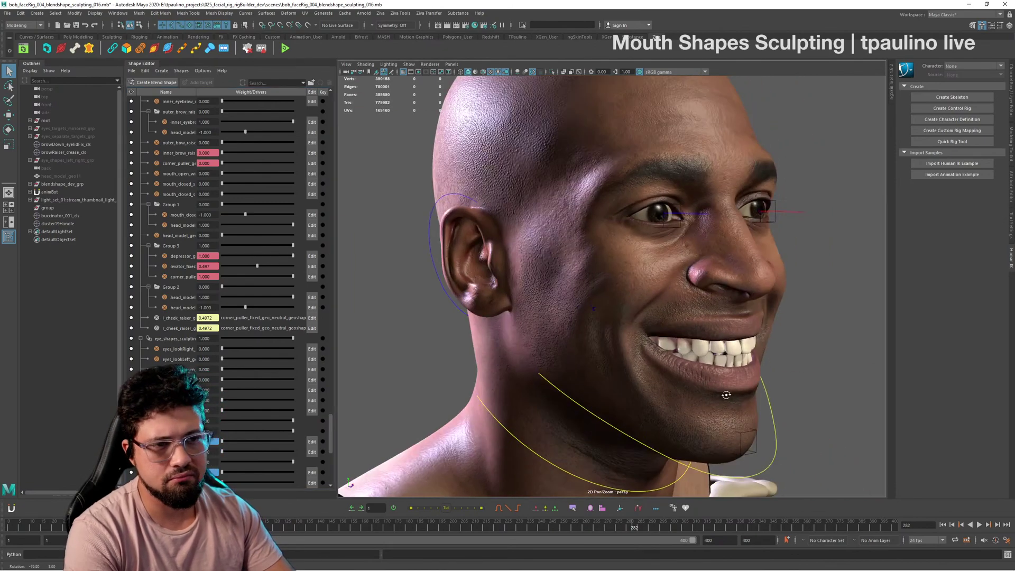
pyautogui.keyDown('alt'); pyautogui.moveTo(734, 385); pyautogui.dragTo(694, 314, button='middle'); pyautogui.keyUp('alt')
pyautogui.keyDown('alt'); pyautogui.moveTo(693, 313); pyautogui.dragTo(764, 321, button='right'); pyautogui.keyUp('alt')
pyautogui.keyDown('alt'); pyautogui.moveTo(764, 321); pyautogui.dragTo(633, 328); pyautogui.keyUp('alt')
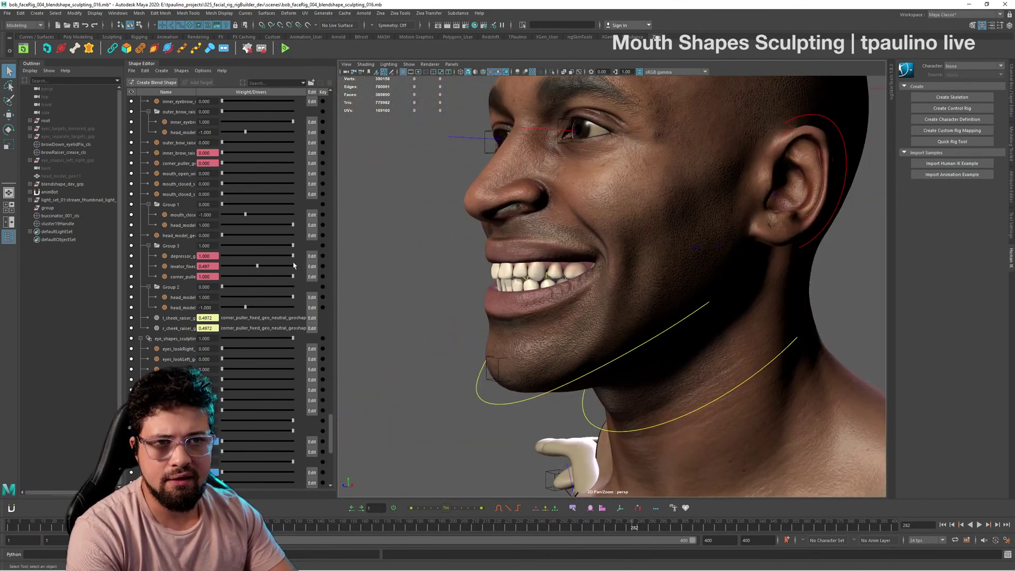
pyautogui.moveTo(293, 277)
pyautogui.mouseDown()
pyautogui.moveTo(250, 282)
pyautogui.moveTo(350, 287)
pyautogui.moveTo(249, 281)
pyautogui.moveTo(302, 290)
pyautogui.mouseUp()
pyautogui.keyDown('alt'); pyautogui.moveTo(663, 398); pyautogui.dragTo(705, 398); pyautogui.keyUp('alt')
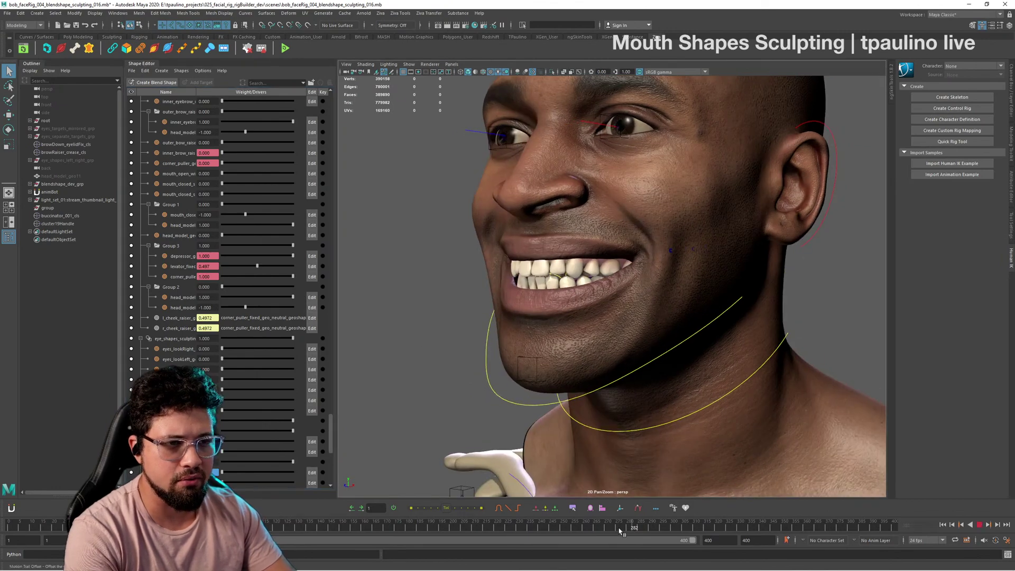
# Step: Scrub to the neutral pose at frame 267, set the depressor shape weight to 1.000 and examine the lower lip closely
pyautogui.moveTo(619, 530)
pyautogui.mouseDown()
pyautogui.moveTo(591, 526)
pyautogui.moveTo(642, 529)
pyautogui.moveTo(599, 529)
pyautogui.mouseUp()
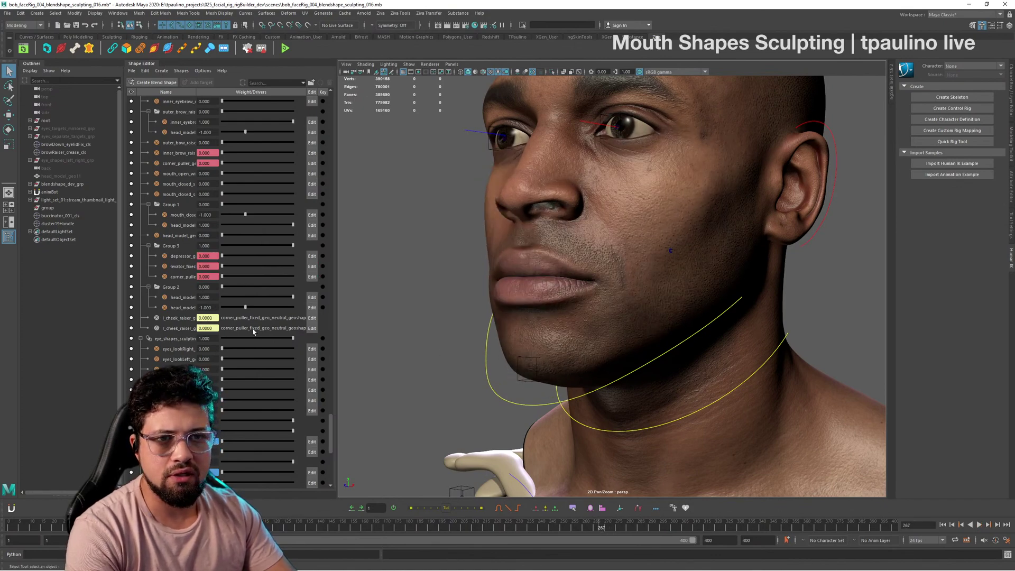
pyautogui.moveTo(224, 259); pyautogui.dragTo(307, 278)
pyautogui.keyDown('alt'); pyautogui.moveTo(605, 358); pyautogui.dragTo(635, 358); pyautogui.keyUp('alt')
pyautogui.keyDown('alt'); pyautogui.moveTo(635, 358); pyautogui.dragTo(706, 351, button='right'); pyautogui.keyUp('alt')
pyautogui.keyDown('alt'); pyautogui.moveTo(706, 351); pyautogui.dragTo(643, 338); pyautogui.keyUp('alt')
pyautogui.keyDown('alt'); pyautogui.moveTo(642, 339); pyautogui.dragTo(726, 347, button='right'); pyautogui.keyUp('alt')
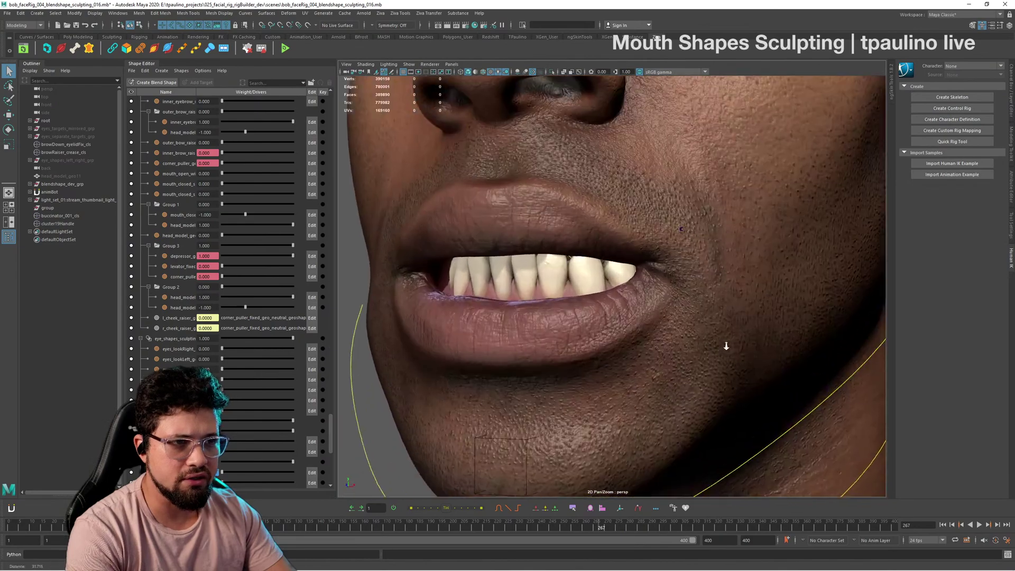
pyautogui.keyDown('alt'); pyautogui.moveTo(726, 347); pyautogui.dragTo(649, 275); pyautogui.keyUp('alt')
pyautogui.keyDown('alt'); pyautogui.moveTo(648, 274); pyautogui.dragTo(718, 335, button='right'); pyautogui.keyUp('alt')
pyautogui.keyDown('alt'); pyautogui.moveTo(718, 335); pyautogui.dragTo(735, 319); pyautogui.keyUp('alt')
# Step: Select the head mesh and isolate it in the viewport to examine the wireframe around the lowered lip
pyautogui.keyDown('alt'); pyautogui.moveTo(522, 297); pyautogui.dragTo(642, 380); pyautogui.keyUp('alt')
pyautogui.click(599, 374)
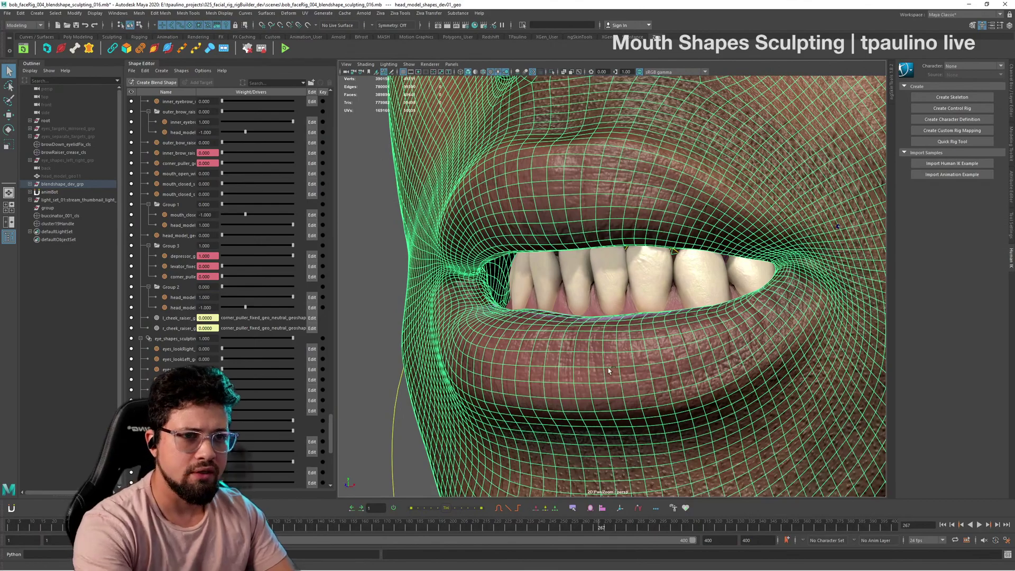
pyautogui.hotkey('ctrl', '1')
pyautogui.hotkey('ctrl', '1')
pyautogui.hotkey('ctrl', '1')
pyautogui.keyDown('alt'); pyautogui.moveTo(604, 360); pyautogui.dragTo(581, 341); pyautogui.keyUp('alt')
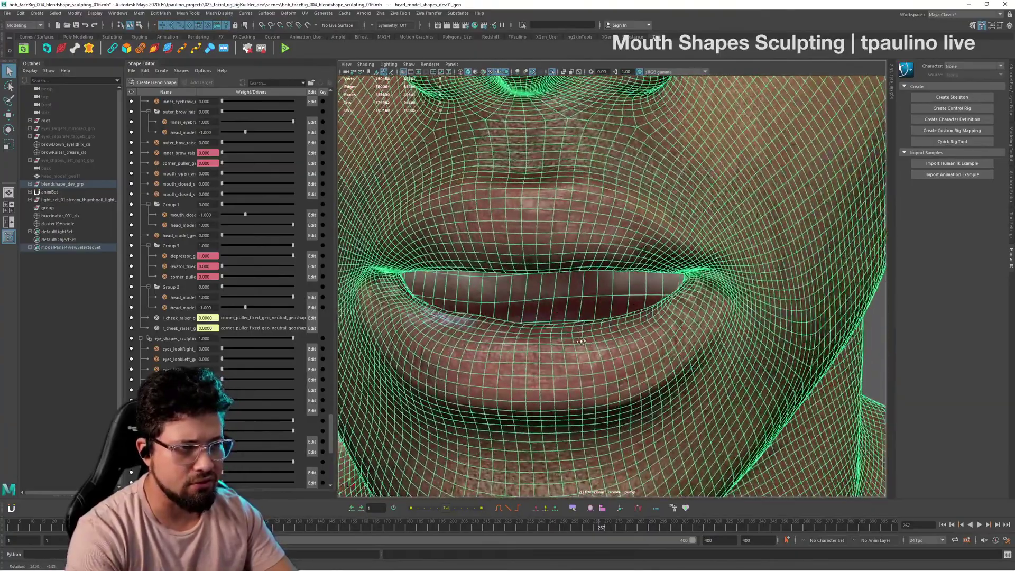
# Step: Set the depressor weight to 0.000 and the levator weight to 1.000, and examine the raised upper lip on the isolated mesh
pyautogui.moveTo(283, 258)
pyautogui.mouseDown()
pyautogui.moveTo(225, 262)
pyautogui.moveTo(280, 278)
pyautogui.moveTo(222, 280)
pyautogui.moveTo(226, 270)
pyautogui.moveTo(295, 267)
pyautogui.mouseUp()
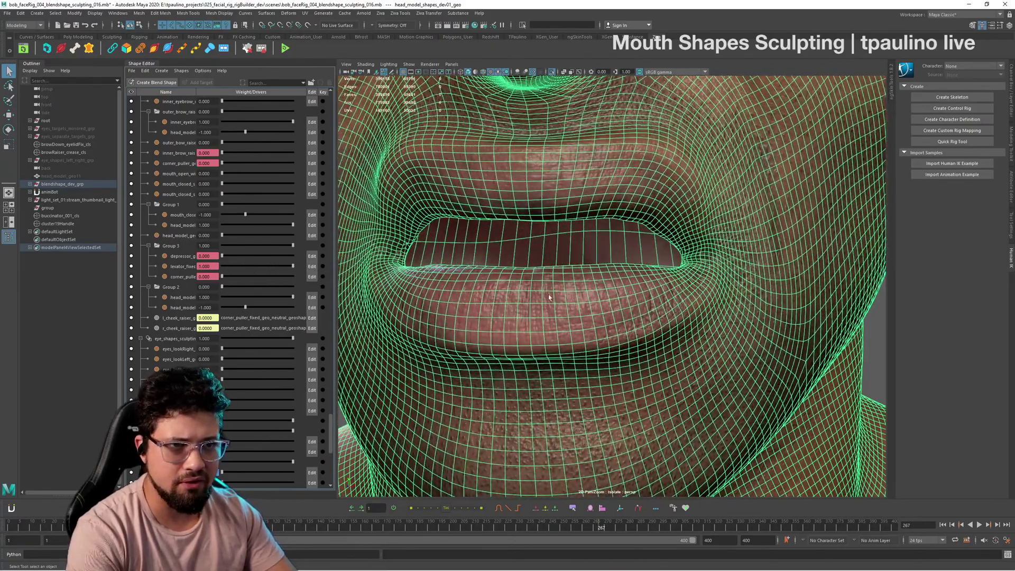
pyautogui.moveTo(547, 294)
pyautogui.keyDown('alt'); pyautogui.mouseDown()
pyautogui.moveTo(519, 278)
pyautogui.moveTo(581, 295)
pyautogui.moveTo(550, 280)
pyautogui.mouseUp(); pyautogui.keyUp('alt')
pyautogui.keyDown('alt'); pyautogui.moveTo(550, 281); pyautogui.dragTo(560, 248, button='right'); pyautogui.keyUp('alt')
pyautogui.keyDown('alt'); pyautogui.moveTo(560, 248); pyautogui.dragTo(581, 368, button='middle'); pyautogui.keyUp('alt')
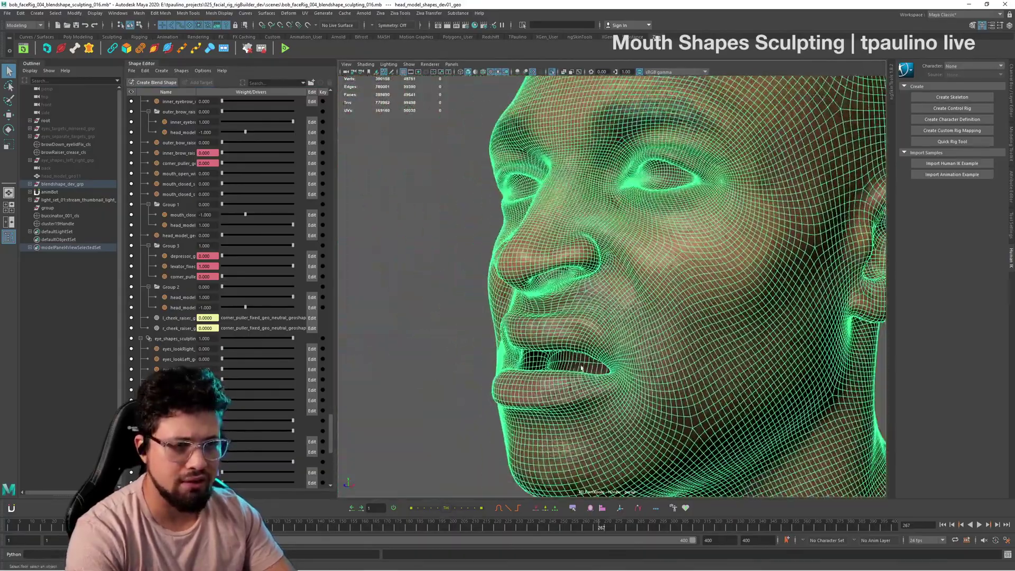
# Step: Turn off isolation, deselect the head mesh and examine the levator shape on the full face from several angles
pyautogui.hotkey('ctrl', '1')
pyautogui.click(449, 293)
pyautogui.keyDown('alt'); pyautogui.moveTo(465, 297); pyautogui.dragTo(597, 318); pyautogui.keyUp('alt')
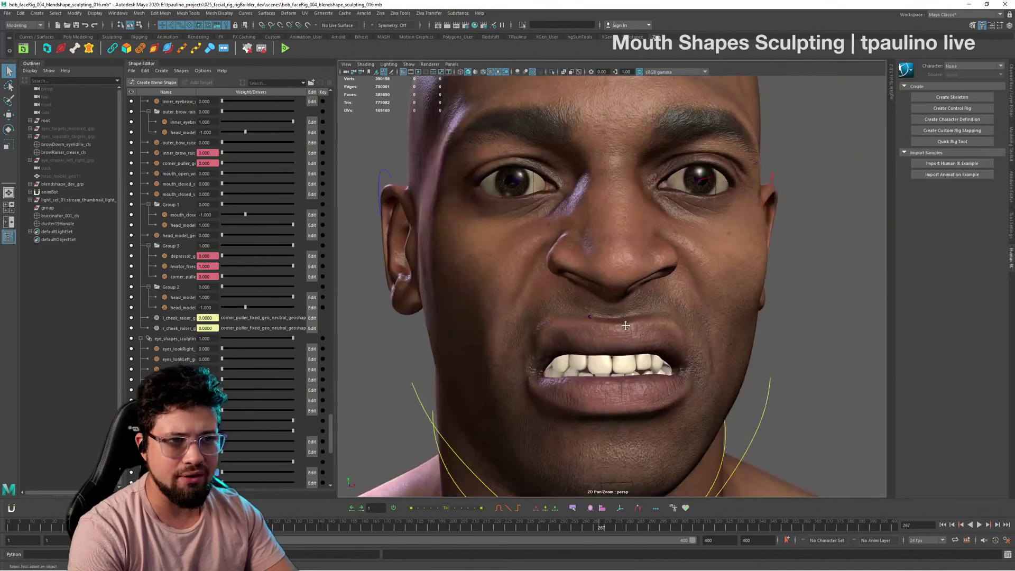
pyautogui.keyDown('alt'); pyautogui.moveTo(608, 339); pyautogui.dragTo(587, 304, button='middle'); pyautogui.keyUp('alt')
pyautogui.keyDown('alt'); pyautogui.moveTo(587, 304); pyautogui.dragTo(727, 328, button='right'); pyautogui.keyUp('alt')
pyautogui.moveTo(727, 328)
pyautogui.keyDown('alt'); pyautogui.mouseDown()
pyautogui.moveTo(698, 333)
pyautogui.moveTo(743, 331)
pyautogui.mouseUp(); pyautogui.keyUp('alt')
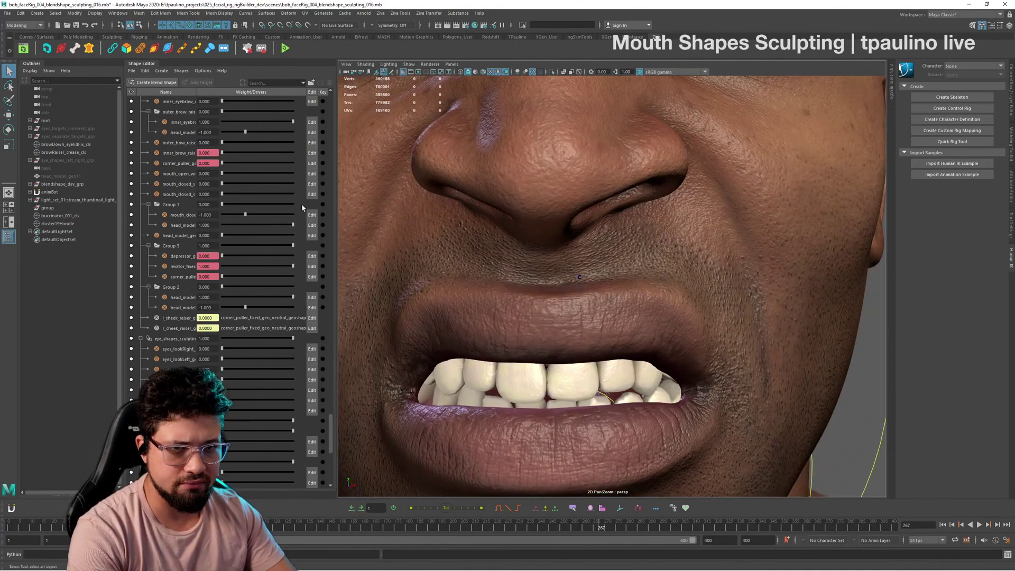
pyautogui.keyDown('alt'); pyautogui.moveTo(434, 265); pyautogui.dragTo(412, 267); pyautogui.keyUp('alt')
pyautogui.keyDown('alt'); pyautogui.moveTo(412, 267); pyautogui.dragTo(391, 254, button='right'); pyautogui.keyUp('alt')
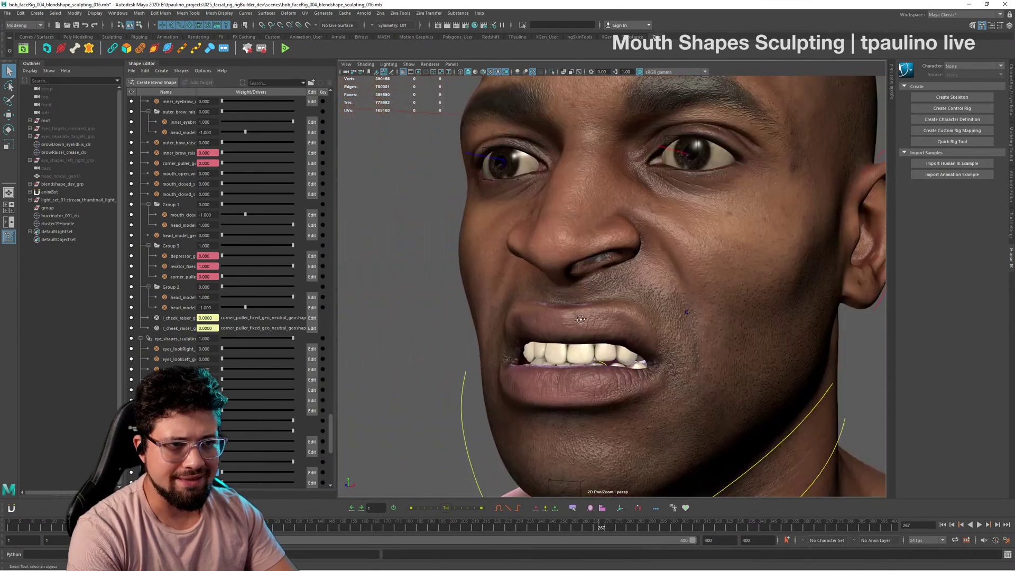
pyautogui.keyDown('alt'); pyautogui.moveTo(392, 254); pyautogui.dragTo(683, 329); pyautogui.keyUp('alt')
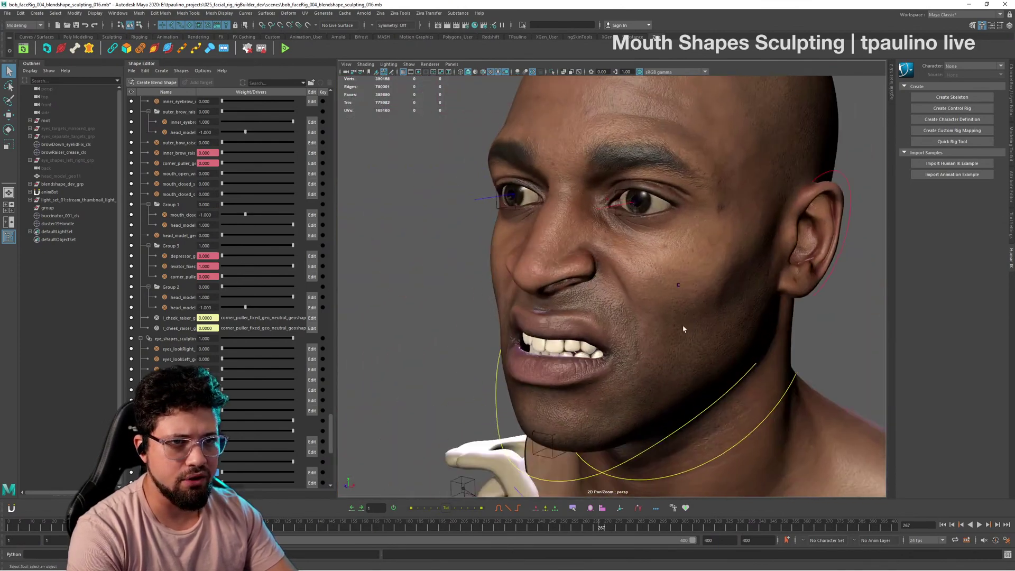
# Step: Set the corner puller weight to 1.000 and the levator weight to about 0.587 to preview their combined smile
pyautogui.moveTo(223, 277); pyautogui.dragTo(283, 283)
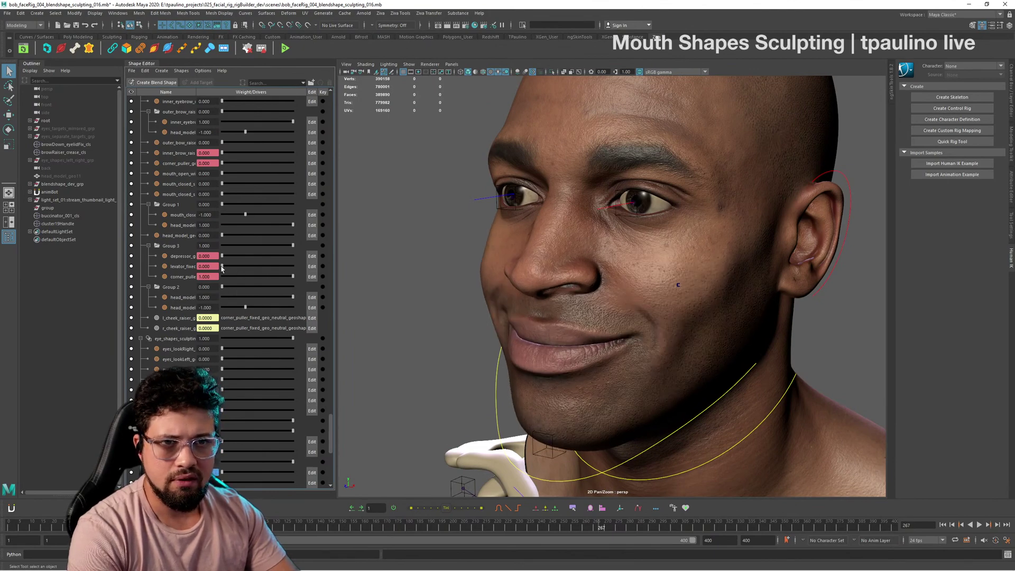
pyautogui.moveTo(221, 269); pyautogui.dragTo(265, 276)
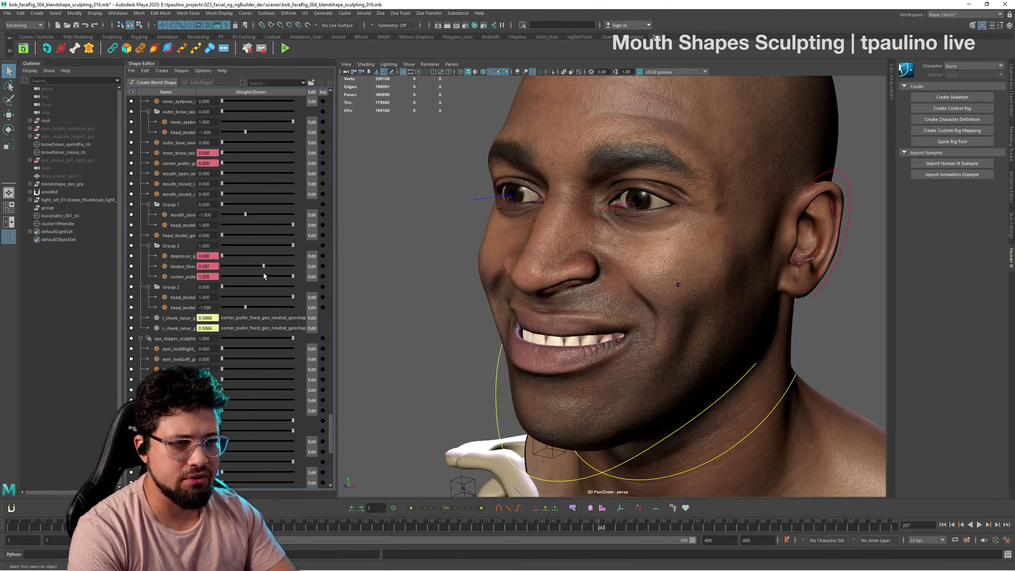
pyautogui.keyDown('alt'); pyautogui.moveTo(620, 327); pyautogui.dragTo(672, 317); pyautogui.keyUp('alt')
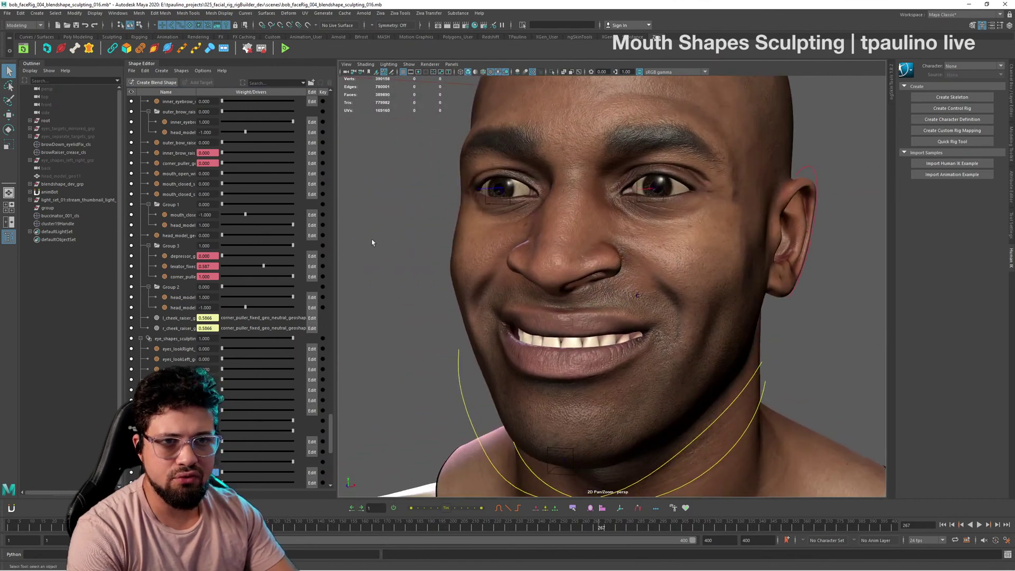
# Step: Compare the smile with the levator weight at about 0.503 and at 1.000, viewing the face from several angles
pyautogui.moveTo(264, 266)
pyautogui.mouseDown()
pyautogui.moveTo(224, 273)
pyautogui.moveTo(292, 274)
pyautogui.moveTo(235, 274)
pyautogui.moveTo(280, 274)
pyautogui.moveTo(247, 274)
pyautogui.moveTo(277, 274)
pyautogui.moveTo(253, 274)
pyautogui.moveTo(268, 274)
pyautogui.mouseUp()
pyautogui.keyDown('alt'); pyautogui.moveTo(699, 228); pyautogui.dragTo(680, 206); pyautogui.keyUp('alt')
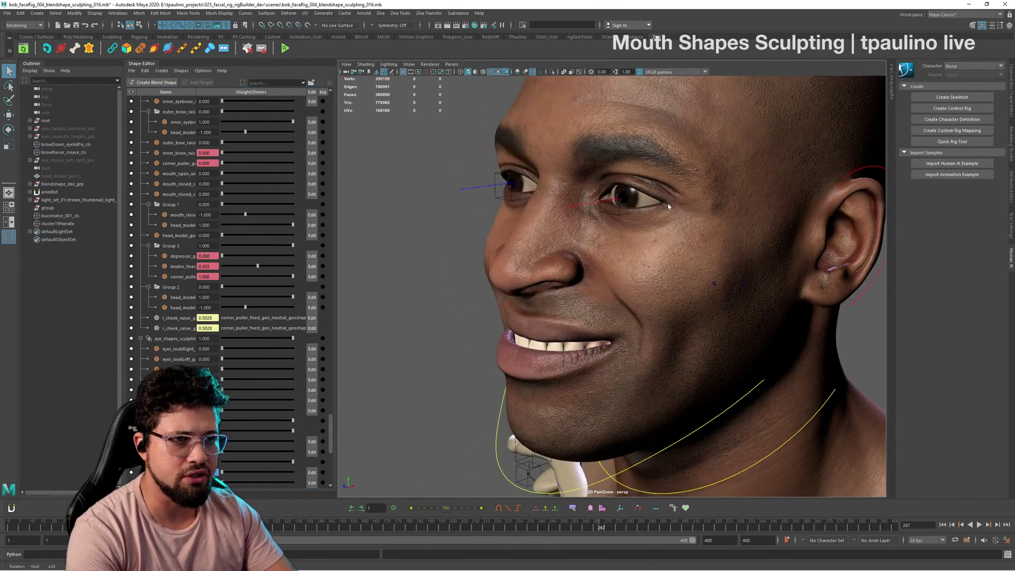
pyautogui.keyDown('alt'); pyautogui.moveTo(680, 206); pyautogui.dragTo(713, 217, button='right'); pyautogui.keyUp('alt')
pyautogui.keyDown('alt'); pyautogui.moveTo(713, 217); pyautogui.dragTo(716, 267, button='middle'); pyautogui.keyUp('alt')
pyautogui.keyDown('alt'); pyautogui.moveTo(716, 270); pyautogui.dragTo(729, 265); pyautogui.keyUp('alt')
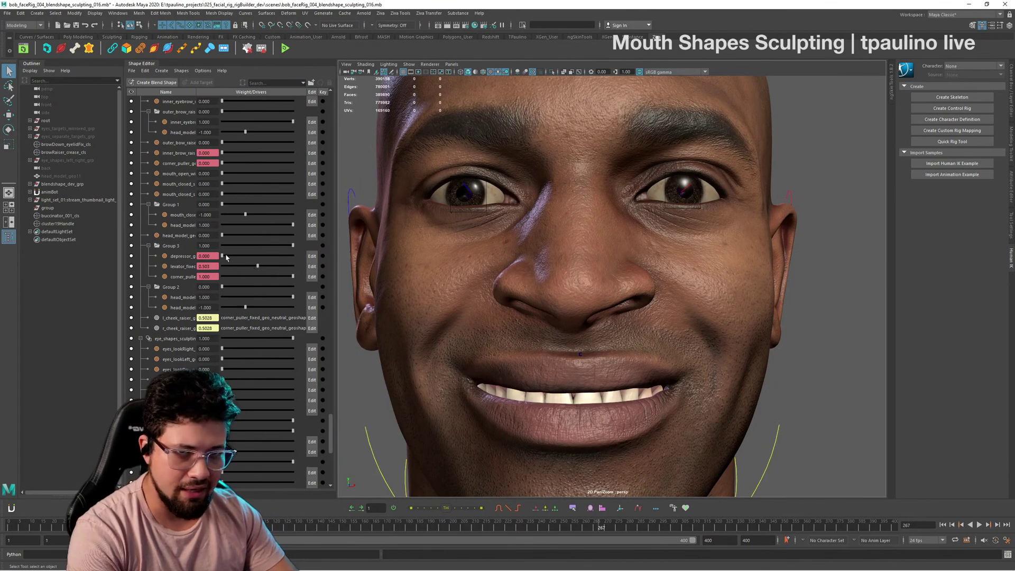
pyautogui.moveTo(258, 267); pyautogui.dragTo(296, 276)
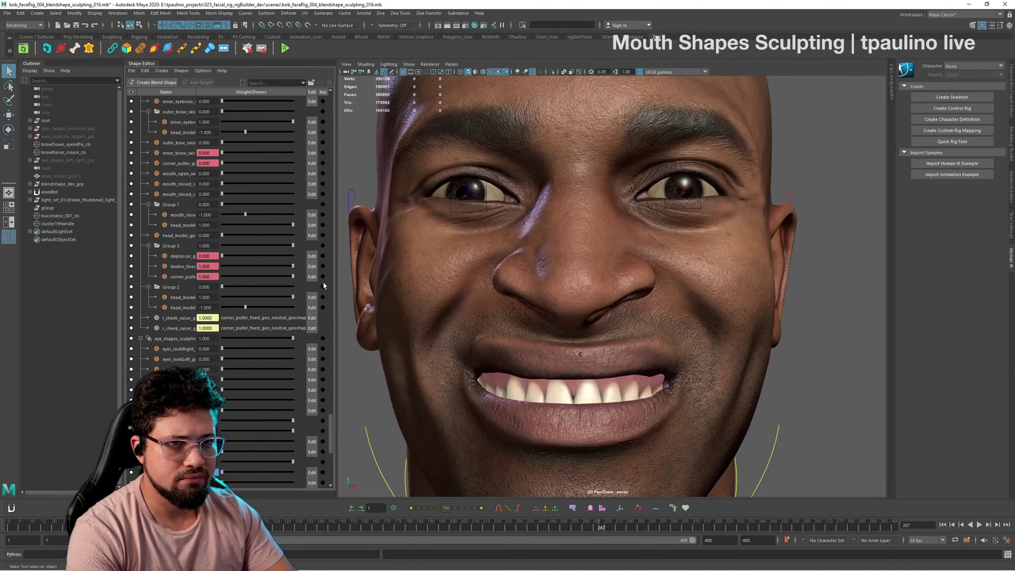
pyautogui.keyDown('alt'); pyautogui.moveTo(608, 278); pyautogui.dragTo(645, 490); pyautogui.keyUp('alt')
# Step: Scrub the timeline to frame 284 and close the Anim Recovery dialog in the untitled scene without loading a checkpoint
pyautogui.moveTo(596, 527)
pyautogui.mouseDown()
pyautogui.moveTo(587, 527)
pyautogui.moveTo(638, 528)
pyautogui.mouseUp()
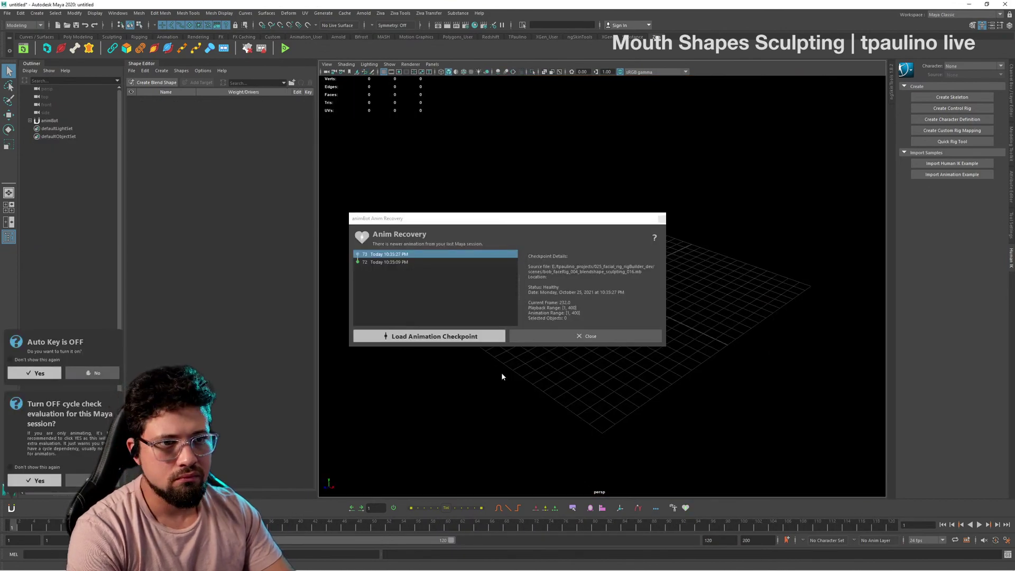
pyautogui.click(566, 336)
pyautogui.click(747, 479)
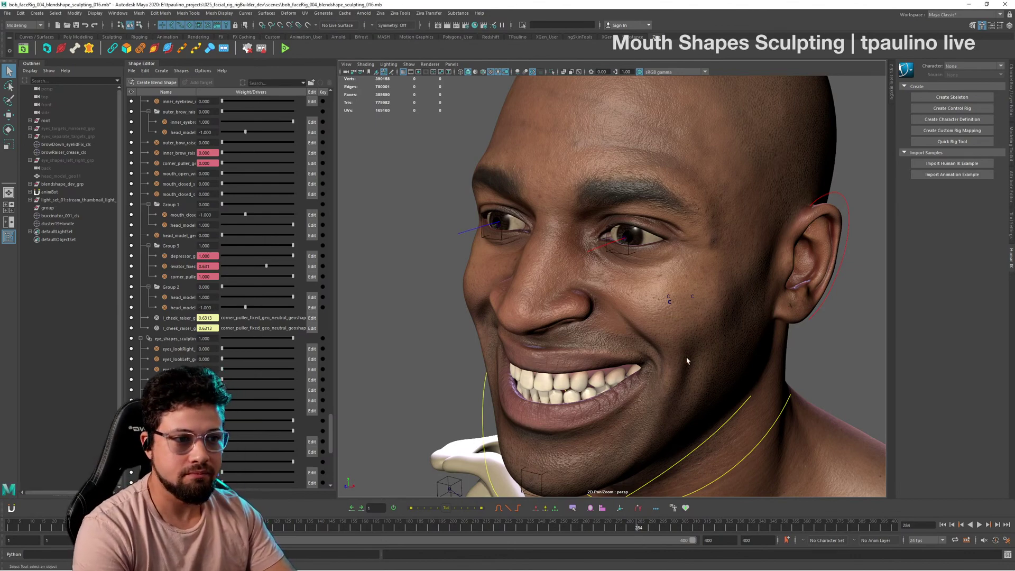
pyautogui.keyDown('alt'); pyautogui.moveTo(687, 356); pyautogui.dragTo(640, 363); pyautogui.keyUp('alt')
pyautogui.hotkey('alt', 'Tab')
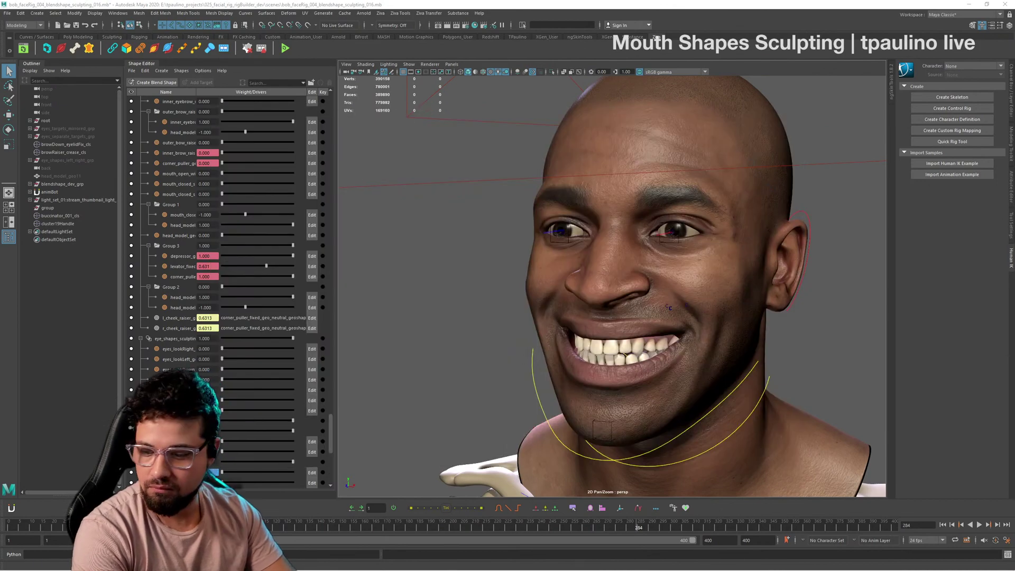
pyautogui.hotkey('alt', 'Tab')
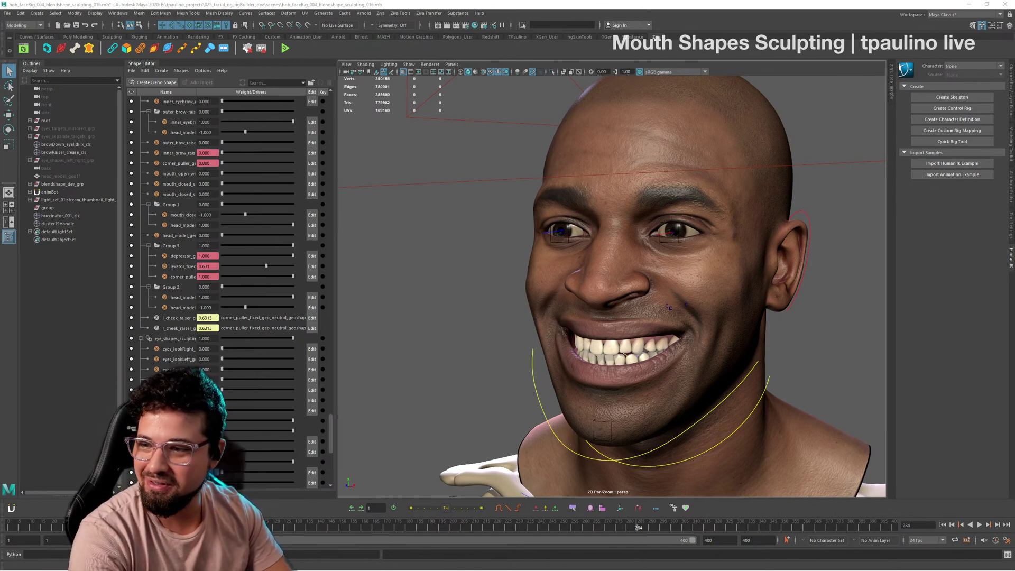
# Step: Examine the combined smile from the front, both three-quarter sides and close up around the mouth and cheeks
pyautogui.keyDown('alt'); pyautogui.moveTo(747, 315); pyautogui.dragTo(639, 271); pyautogui.keyUp('alt')
pyautogui.keyDown('alt'); pyautogui.moveTo(638, 271); pyautogui.dragTo(600, 267, button='right'); pyautogui.keyUp('alt')
pyautogui.keyDown('alt'); pyautogui.moveTo(600, 267); pyautogui.dragTo(674, 303); pyautogui.keyUp('alt')
pyautogui.keyDown('alt'); pyautogui.moveTo(674, 303); pyautogui.dragTo(686, 311, button='middle'); pyautogui.keyUp('alt')
pyautogui.keyDown('alt'); pyautogui.moveTo(686, 311); pyautogui.dragTo(716, 328, button='right'); pyautogui.keyUp('alt')
pyautogui.keyDown('alt'); pyautogui.moveTo(717, 328); pyautogui.dragTo(740, 345); pyautogui.keyUp('alt')
pyautogui.keyDown('alt'); pyautogui.moveTo(741, 345); pyautogui.dragTo(766, 346, button='middle'); pyautogui.keyUp('alt')
pyautogui.keyDown('alt'); pyautogui.moveTo(766, 346); pyautogui.dragTo(752, 349); pyautogui.keyUp('alt')
pyautogui.keyDown('alt'); pyautogui.moveTo(752, 349); pyautogui.dragTo(788, 358, button='right'); pyautogui.keyUp('alt')
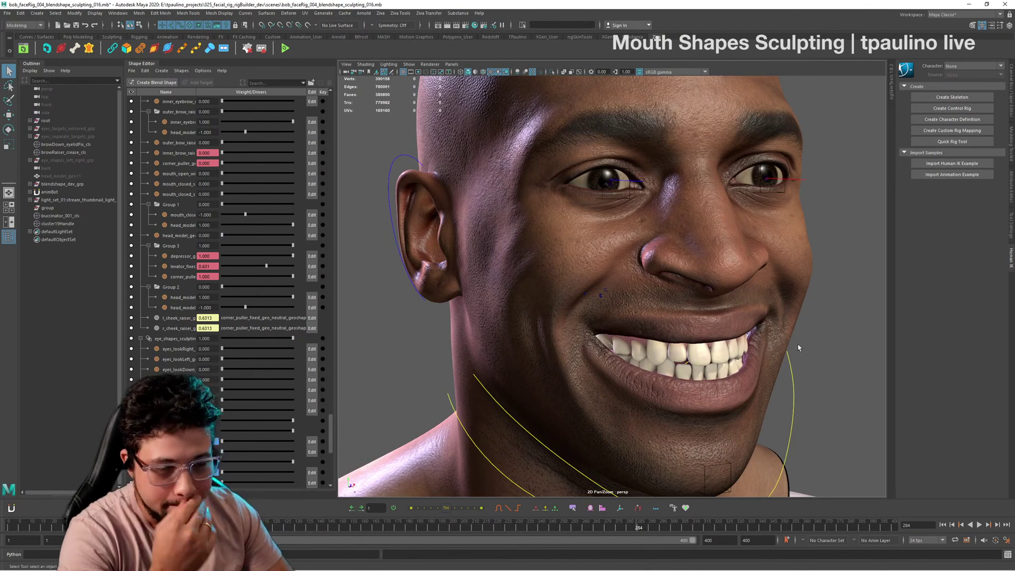
pyautogui.keyDown('alt'); pyautogui.moveTo(816, 318); pyautogui.dragTo(577, 344); pyautogui.keyUp('alt')
pyautogui.keyDown('alt'); pyautogui.moveTo(576, 343); pyautogui.dragTo(544, 339, button='right'); pyautogui.keyUp('alt')
pyautogui.keyDown('alt'); pyautogui.moveTo(544, 339); pyautogui.dragTo(652, 342); pyautogui.keyUp('alt')
pyautogui.keyDown('alt'); pyautogui.moveTo(652, 341); pyautogui.dragTo(708, 357, button='right'); pyautogui.keyUp('alt')
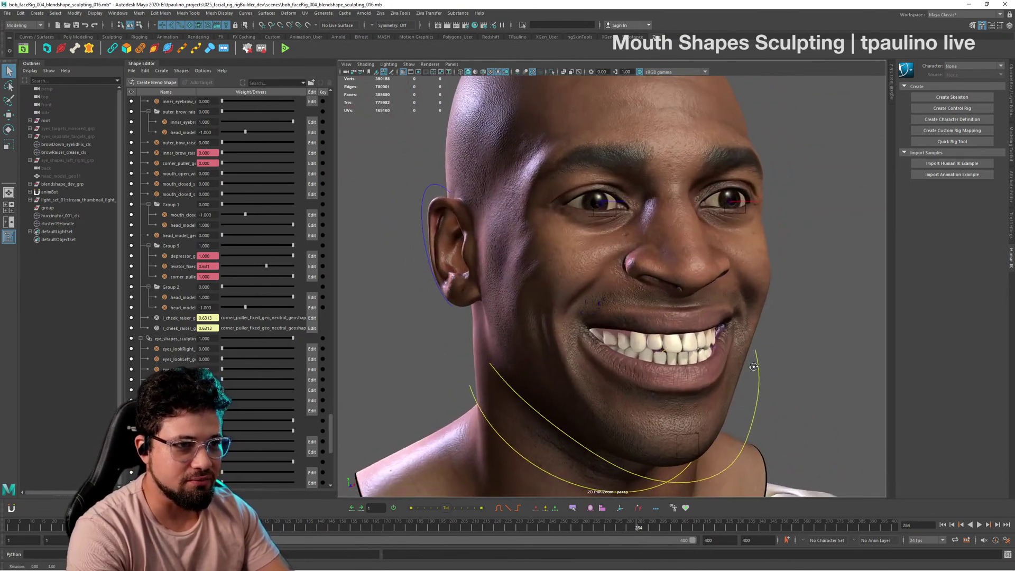
pyautogui.keyDown('alt'); pyautogui.moveTo(708, 357); pyautogui.dragTo(735, 366); pyautogui.keyUp('alt')
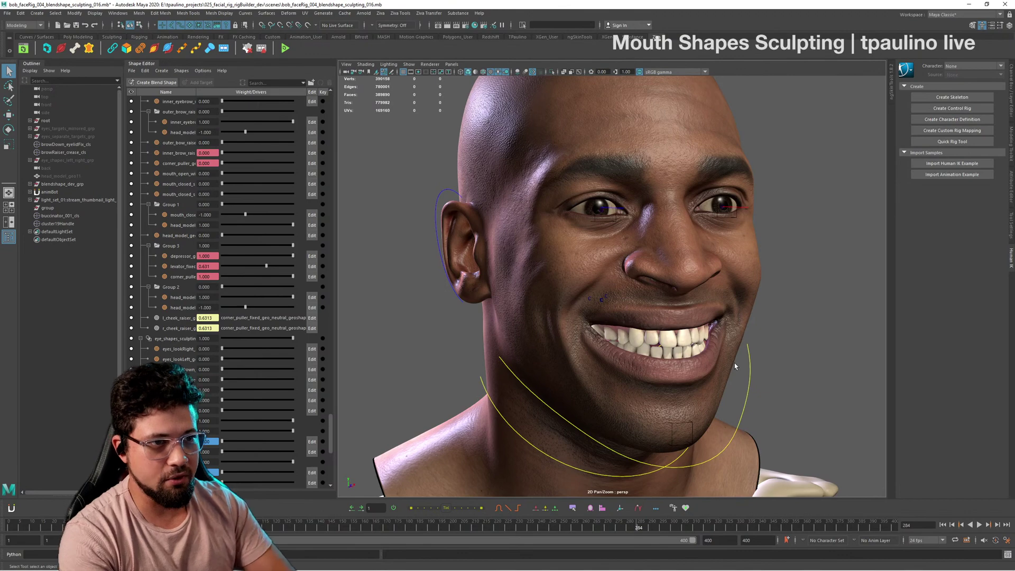
pyautogui.keyDown('alt'); pyautogui.moveTo(734, 363); pyautogui.dragTo(648, 328); pyautogui.keyUp('alt')
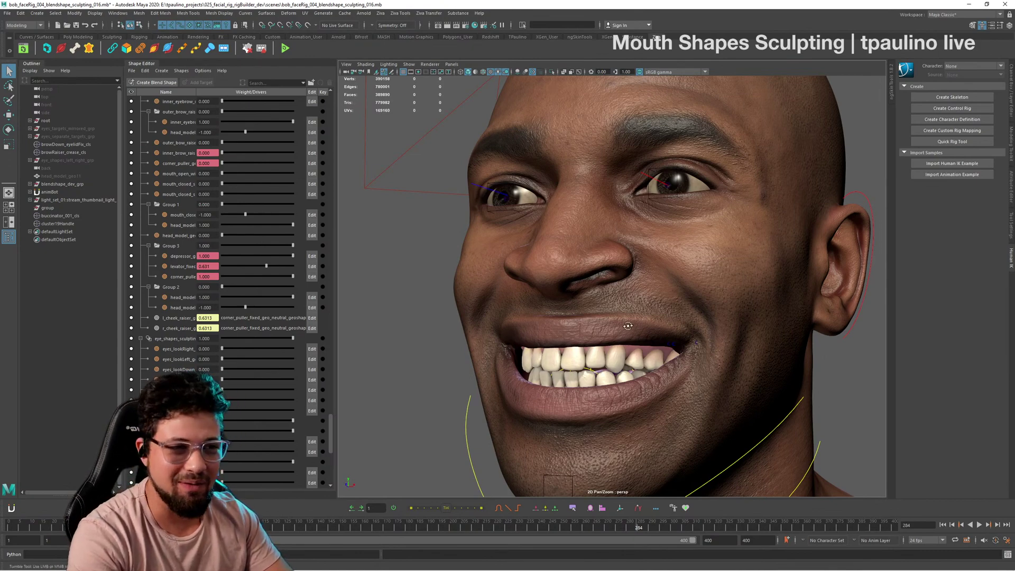
pyautogui.keyDown('alt'); pyautogui.moveTo(629, 326); pyautogui.dragTo(642, 340); pyautogui.keyUp('alt')
pyautogui.keyDown('alt'); pyautogui.moveTo(641, 340); pyautogui.dragTo(523, 312, button='right'); pyautogui.keyUp('alt')
pyautogui.keyDown('alt'); pyautogui.moveTo(523, 312); pyautogui.dragTo(566, 308); pyautogui.keyUp('alt')
pyautogui.keyDown('alt'); pyautogui.moveTo(566, 308); pyautogui.dragTo(569, 316, button='middle'); pyautogui.keyUp('alt')
pyautogui.keyDown('alt'); pyautogui.moveTo(569, 316); pyautogui.dragTo(597, 325, button='right'); pyautogui.keyUp('alt')
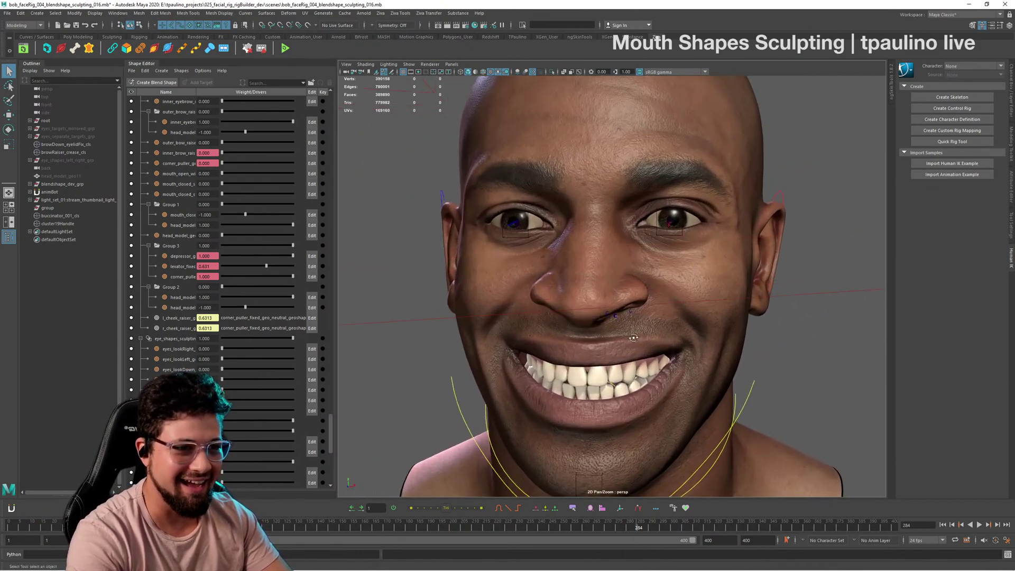
pyautogui.keyDown('alt'); pyautogui.moveTo(597, 325); pyautogui.dragTo(665, 334); pyautogui.keyUp('alt')
pyautogui.keyDown('alt'); pyautogui.moveTo(665, 333); pyautogui.dragTo(670, 281, button='middle'); pyautogui.keyUp('alt')
pyautogui.keyDown('alt'); pyautogui.moveTo(671, 280); pyautogui.dragTo(735, 311, button='right'); pyautogui.keyUp('alt')
pyautogui.keyDown('alt'); pyautogui.moveTo(735, 311); pyautogui.dragTo(697, 304); pyautogui.keyUp('alt')
pyautogui.keyDown('alt'); pyautogui.moveTo(698, 304); pyautogui.dragTo(707, 277, button='middle'); pyautogui.keyUp('alt')
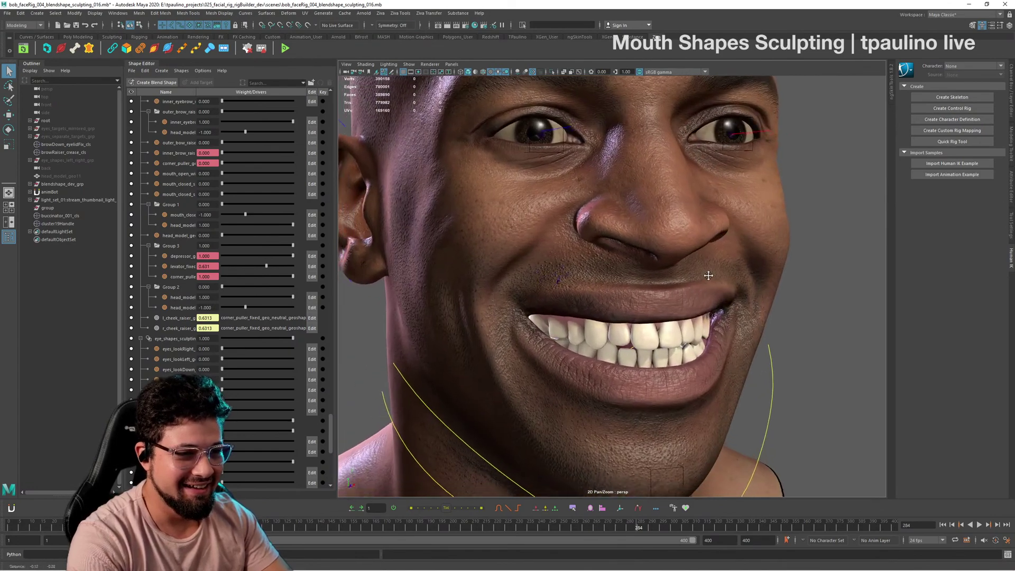
pyautogui.keyDown('alt'); pyautogui.moveTo(707, 276); pyautogui.dragTo(569, 280, button='right'); pyautogui.keyUp('alt')
pyautogui.keyDown('alt'); pyautogui.moveTo(569, 279); pyautogui.dragTo(598, 290); pyautogui.keyUp('alt')
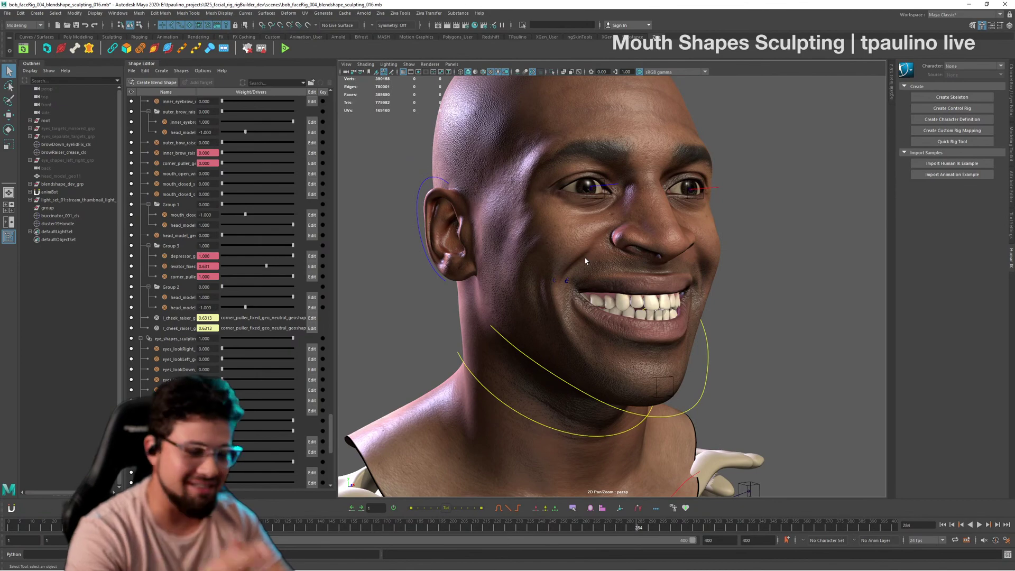
pyautogui.keyDown('alt'); pyautogui.moveTo(606, 316); pyautogui.dragTo(634, 324); pyautogui.keyUp('alt')
pyautogui.keyDown('alt'); pyautogui.moveTo(634, 324); pyautogui.dragTo(670, 333, button='right'); pyautogui.keyUp('alt')
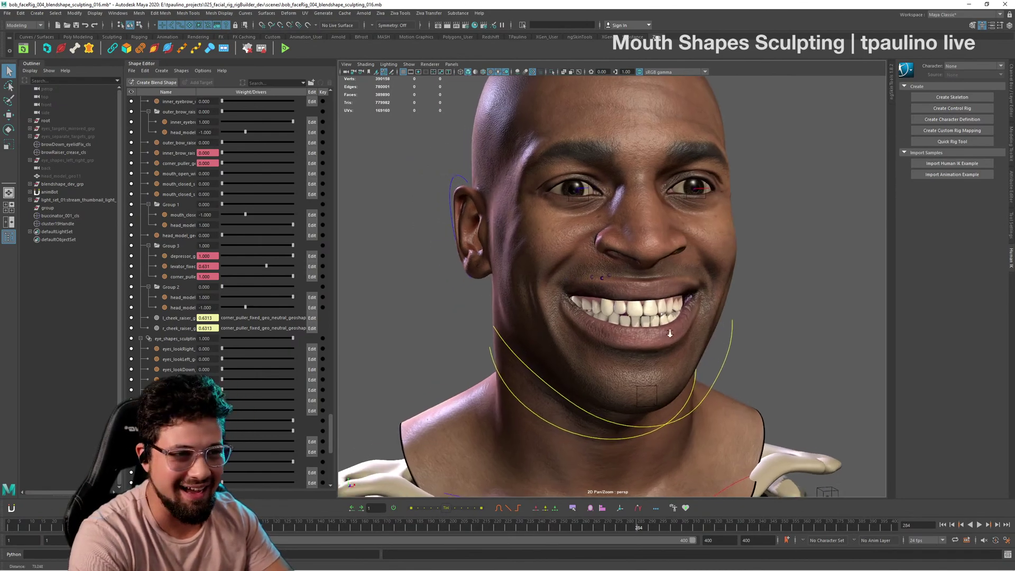
pyautogui.keyDown('alt'); pyautogui.moveTo(670, 333); pyautogui.dragTo(703, 365); pyautogui.keyUp('alt')
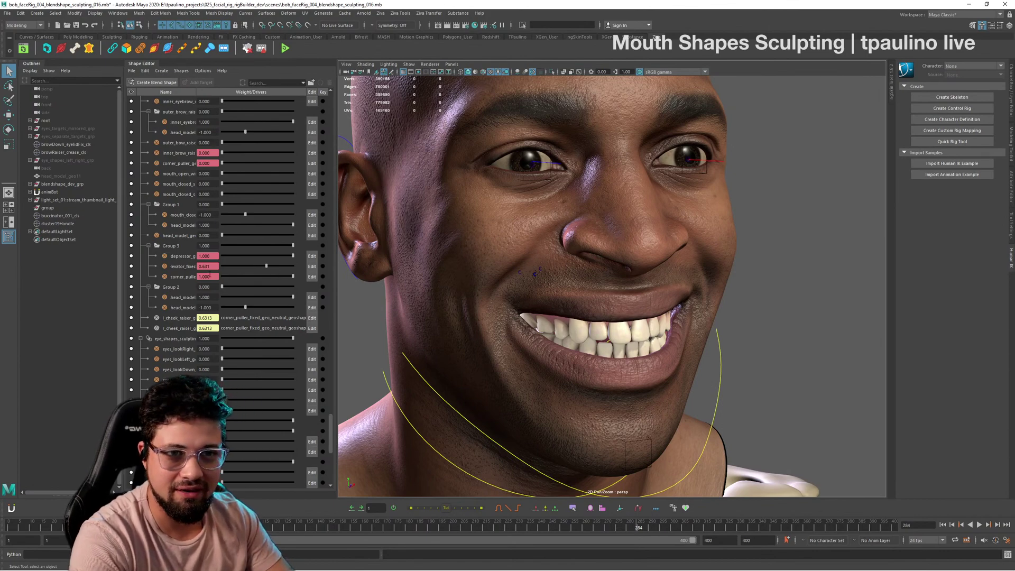
# Step: Raise the levator weight to about 0.93 and examine the stronger smile from the front and both sides
pyautogui.moveTo(267, 266)
pyautogui.mouseDown()
pyautogui.moveTo(290, 268)
pyautogui.moveTo(265, 268)
pyautogui.mouseUp()
pyautogui.keyDown('alt'); pyautogui.moveTo(659, 296); pyautogui.dragTo(673, 323); pyautogui.keyUp('alt')
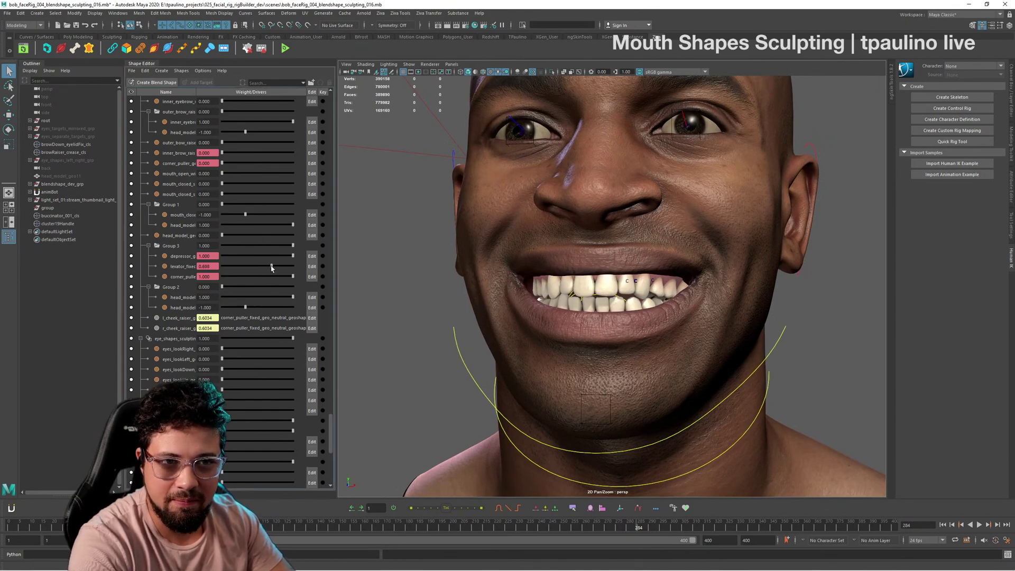
pyautogui.moveTo(265, 266); pyautogui.dragTo(288, 266)
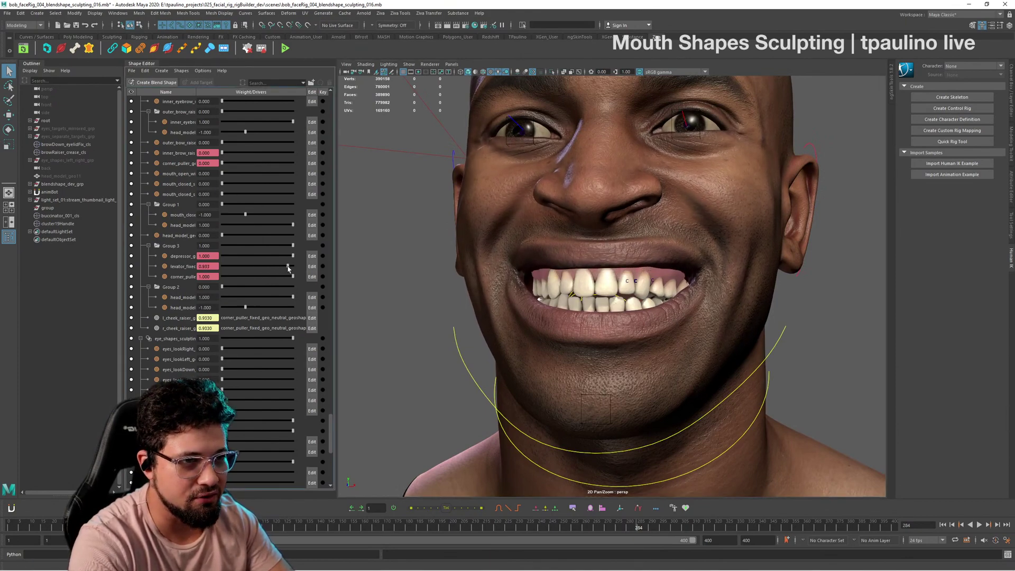
pyautogui.keyDown('alt'); pyautogui.moveTo(638, 364); pyautogui.dragTo(757, 342, button='right'); pyautogui.keyUp('alt')
pyautogui.keyDown('alt'); pyautogui.moveTo(757, 342); pyautogui.dragTo(672, 385, button='middle'); pyautogui.keyUp('alt')
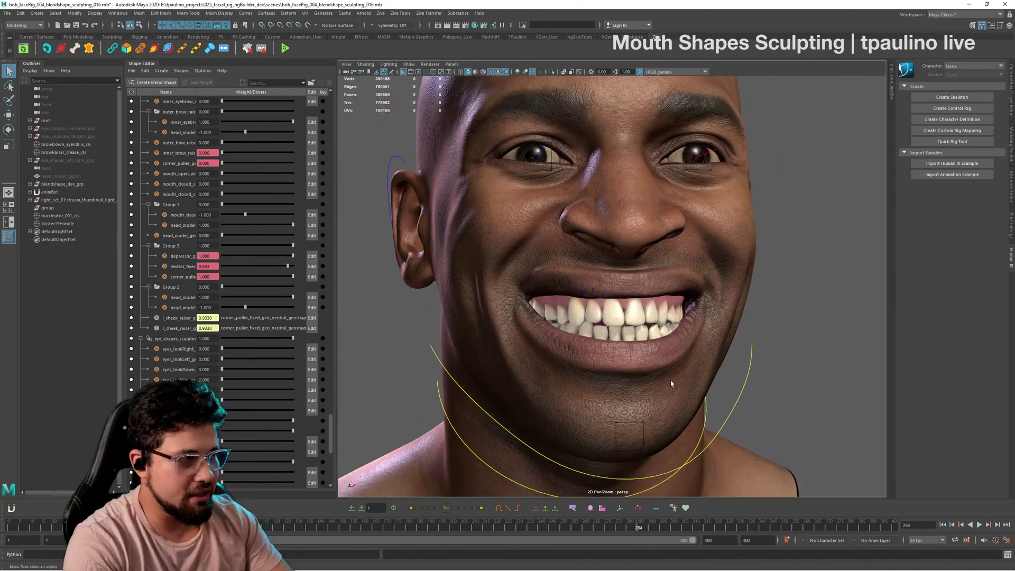
pyautogui.keyDown('alt'); pyautogui.moveTo(672, 346); pyautogui.dragTo(654, 364); pyautogui.keyUp('alt')
pyautogui.keyDown('alt'); pyautogui.moveTo(654, 364); pyautogui.dragTo(688, 366, button='right'); pyautogui.keyUp('alt')
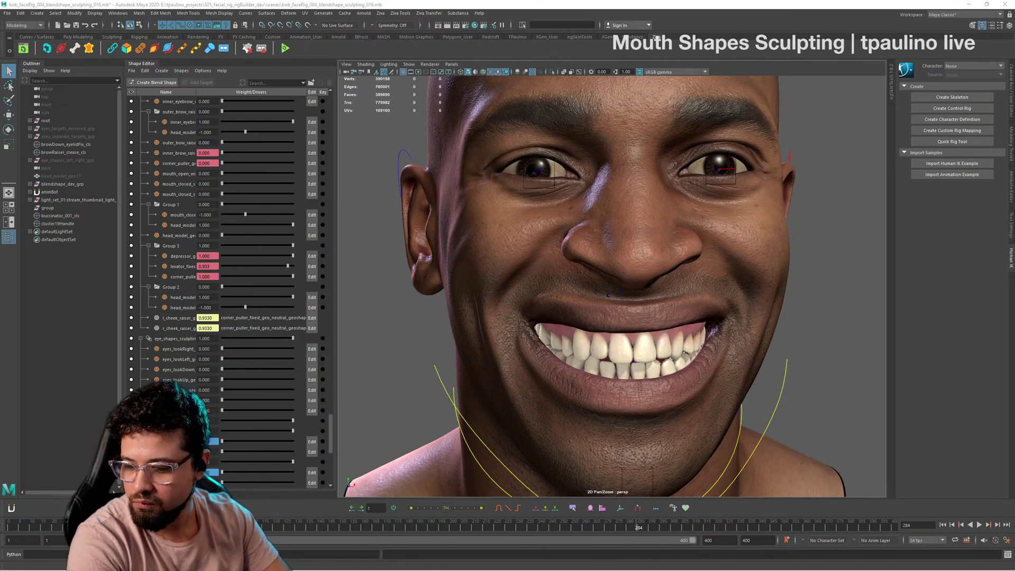
pyautogui.keyDown('alt'); pyautogui.moveTo(662, 184); pyautogui.dragTo(239, 208); pyautogui.keyUp('alt')
pyautogui.keyDown('alt'); pyautogui.moveTo(687, 269); pyautogui.dragTo(650, 309); pyautogui.keyUp('alt')
pyautogui.keyDown('alt'); pyautogui.moveTo(651, 308); pyautogui.dragTo(589, 304, button='right'); pyautogui.keyUp('alt')
pyautogui.moveTo(589, 305)
pyautogui.keyDown('alt'); pyautogui.mouseDown()
pyautogui.moveTo(733, 296)
pyautogui.moveTo(582, 293)
pyautogui.mouseUp(); pyautogui.keyUp('alt')
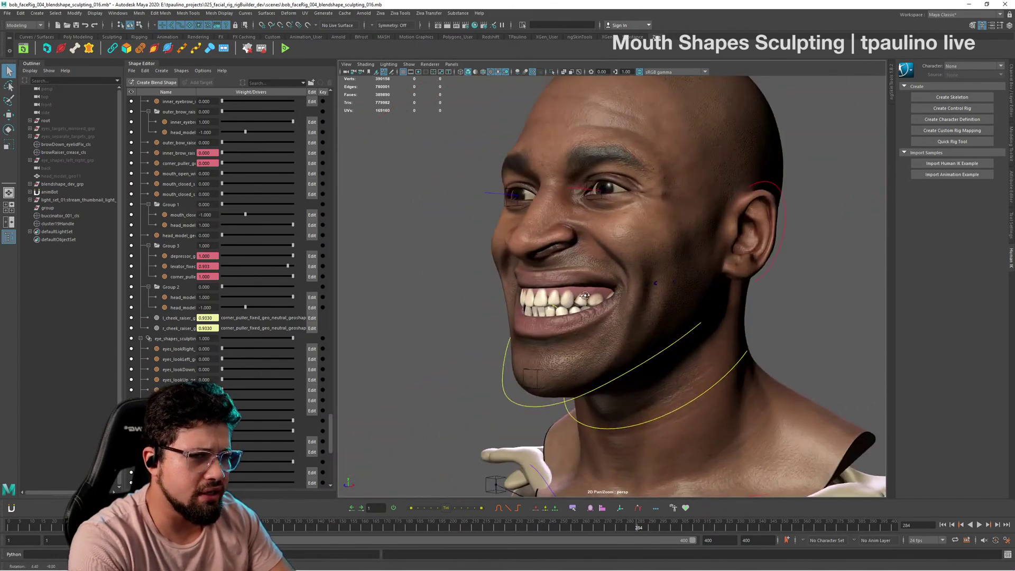
# Step: Select the root group, show its channels and move the current time to frame 290
pyautogui.click(75, 122)
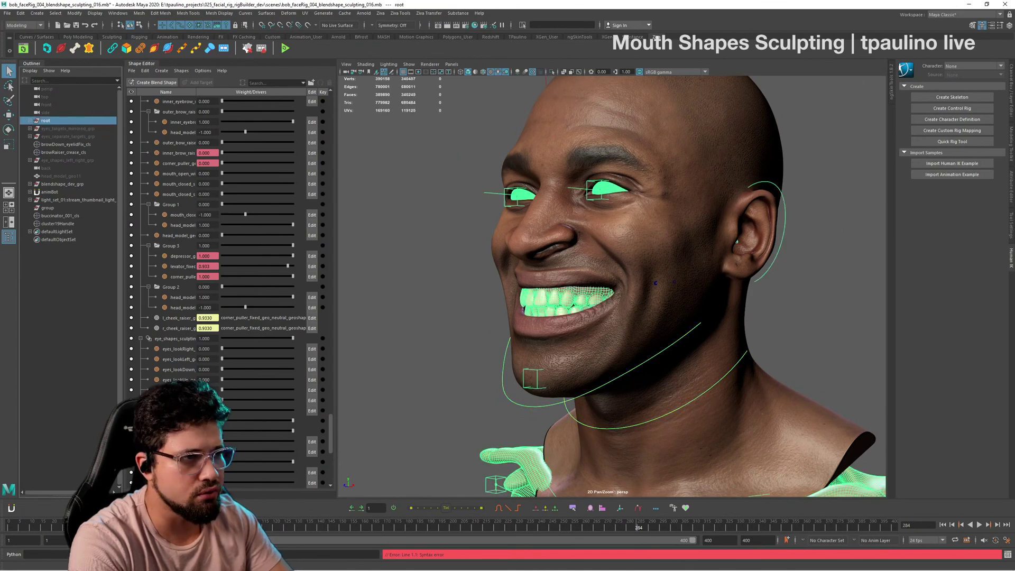
pyautogui.click(1011, 83)
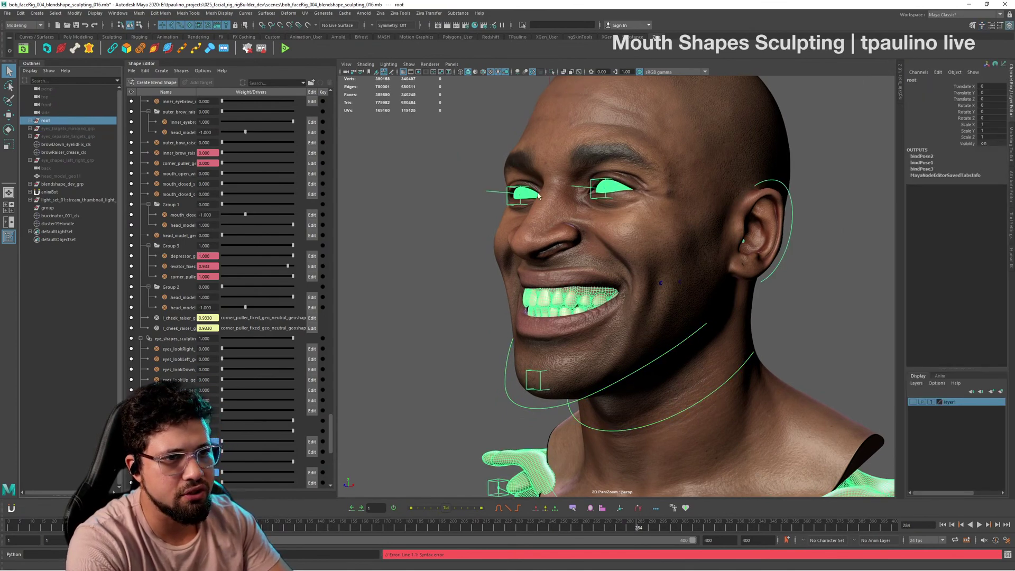
pyautogui.keyDown('alt'); pyautogui.moveTo(543, 325); pyautogui.dragTo(687, 336); pyautogui.keyUp('alt')
pyautogui.hotkey('alt', 'v')
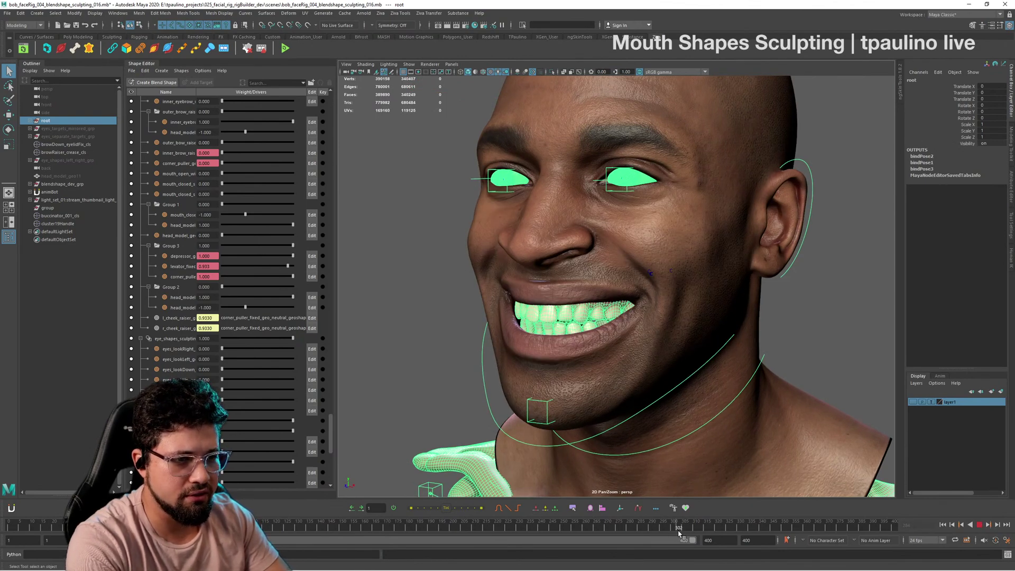
pyautogui.moveTo(655, 534)
pyautogui.mouseDown()
pyautogui.moveTo(609, 534)
pyautogui.moveTo(650, 534)
pyautogui.mouseUp()
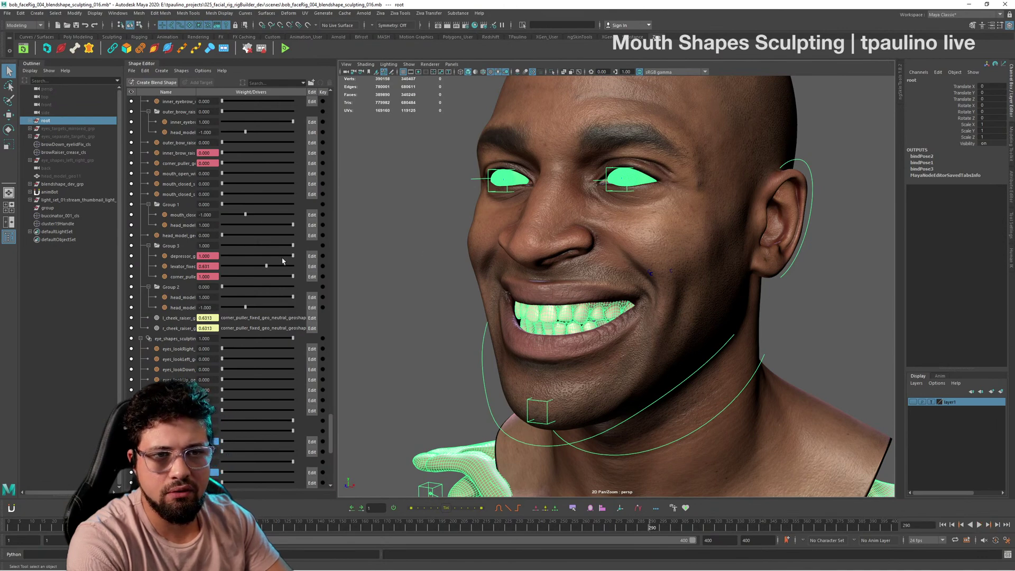
# Step: Set the depressor, levator and corner puller weights in Group 3 to 0.000 and key all three at frame 290
pyautogui.moveTo(293, 256); pyautogui.dragTo(159, 274)
pyautogui.moveTo(266, 266); pyautogui.dragTo(130, 275)
pyautogui.moveTo(293, 277); pyautogui.dragTo(214, 278)
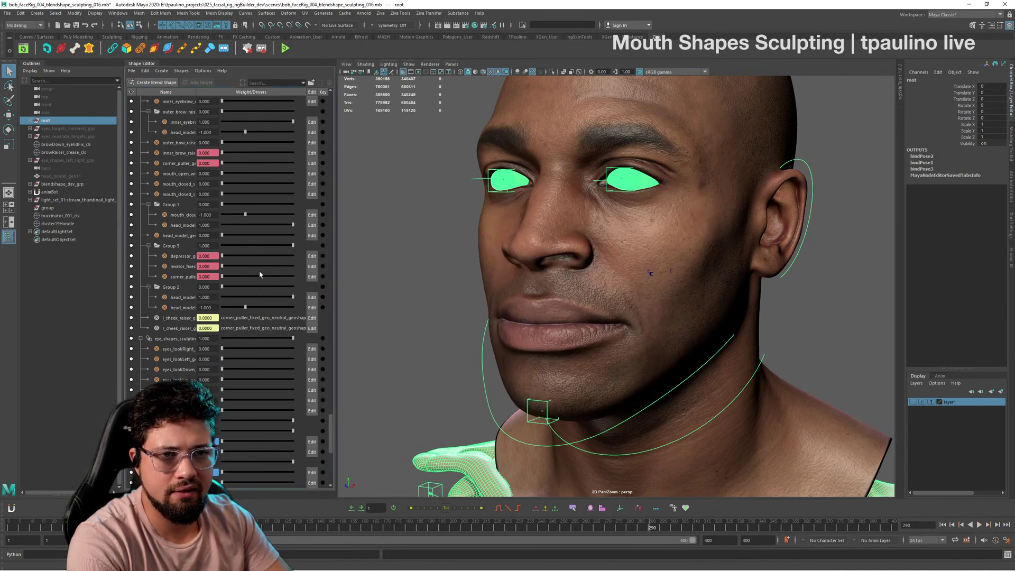
pyautogui.click(322, 256)
pyautogui.click(323, 266)
pyautogui.click(323, 276)
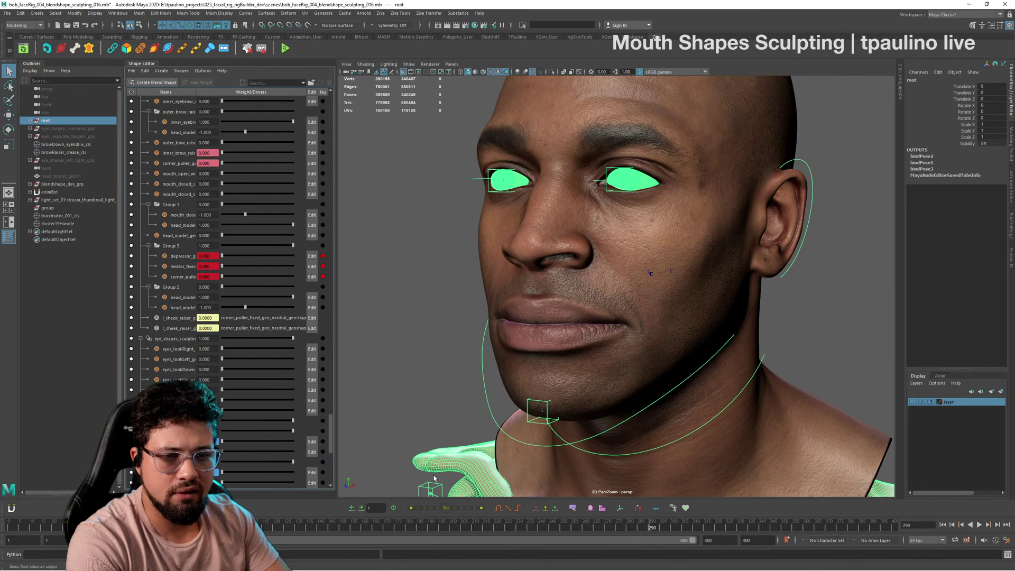
# Step: Reset the translate and rotate values of buccinator_001_cls and cluster19Handle to 0 and key them at frame 290
pyautogui.moveTo(58, 216); pyautogui.dragTo(58, 224)
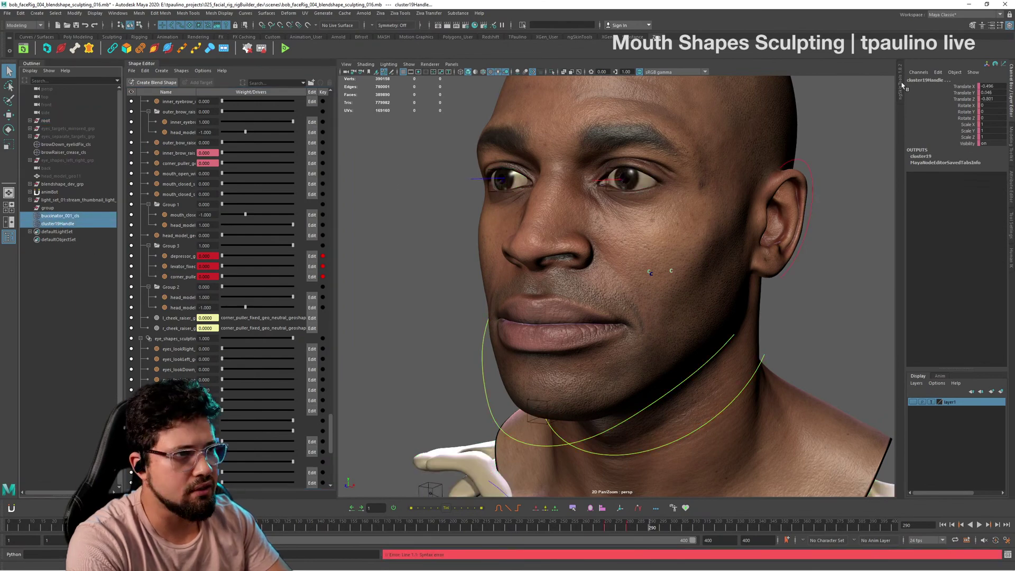
pyautogui.moveTo(964, 86); pyautogui.dragTo(979, 112)
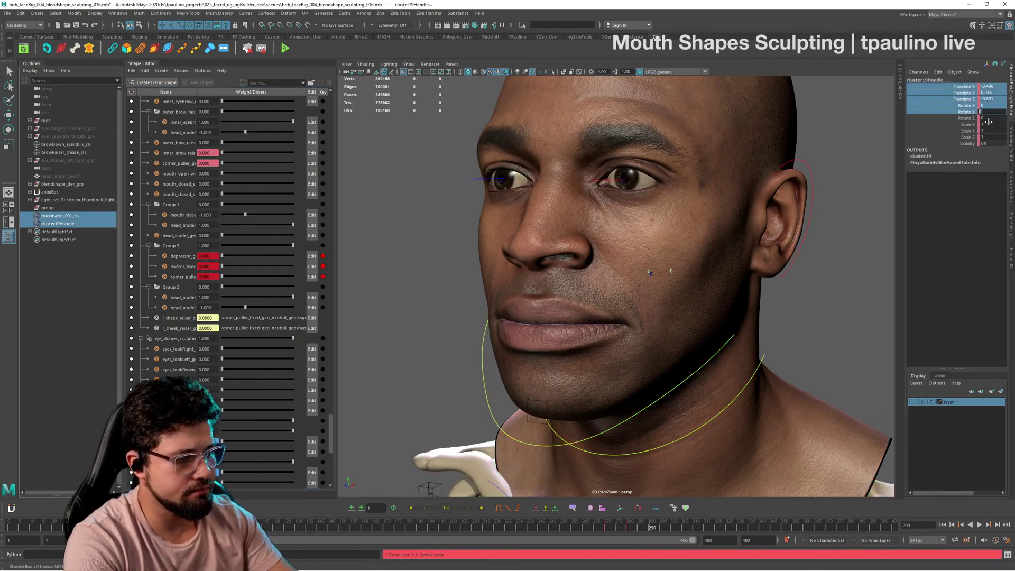
pyautogui.press('Return')
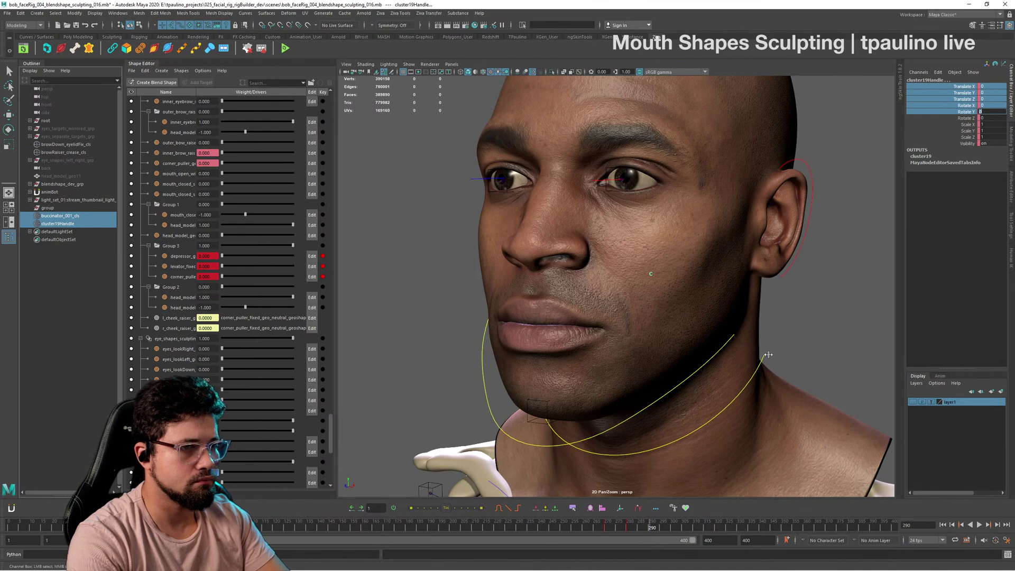
pyautogui.keyDown('alt'); pyautogui.moveTo(712, 355); pyautogui.dragTo(746, 356); pyautogui.keyUp('alt')
pyautogui.press('s')
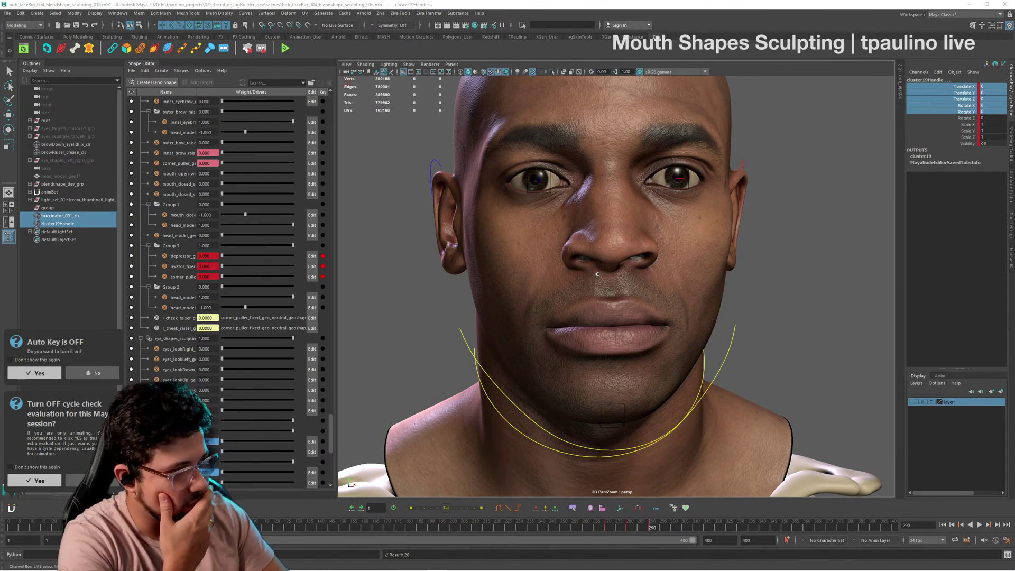
# Step: Switch to the GeForce Experience overlay, start a screen recording and return to the Maya scene
pyautogui.hotkey('alt', 'z')
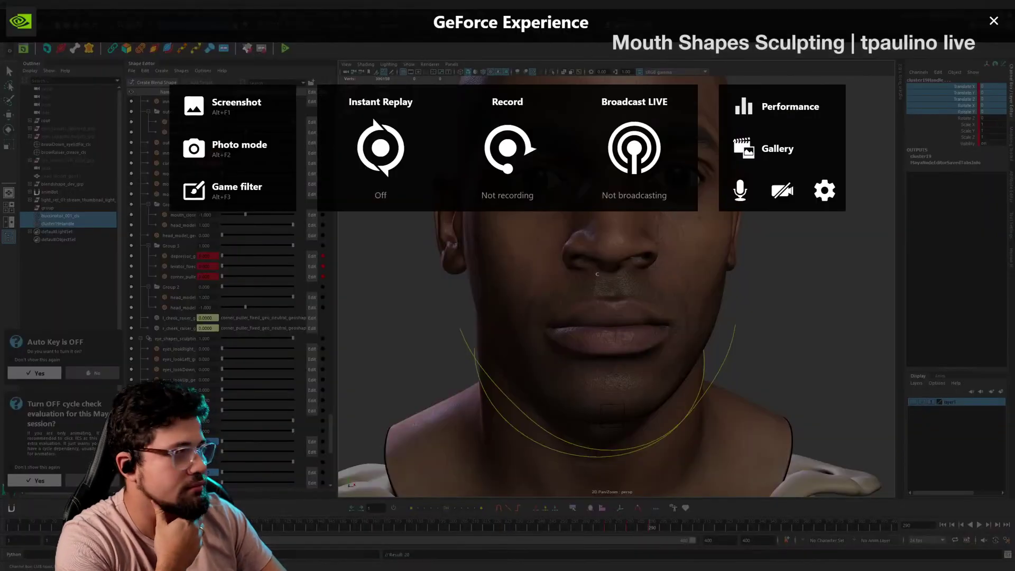
pyautogui.click(497, 179)
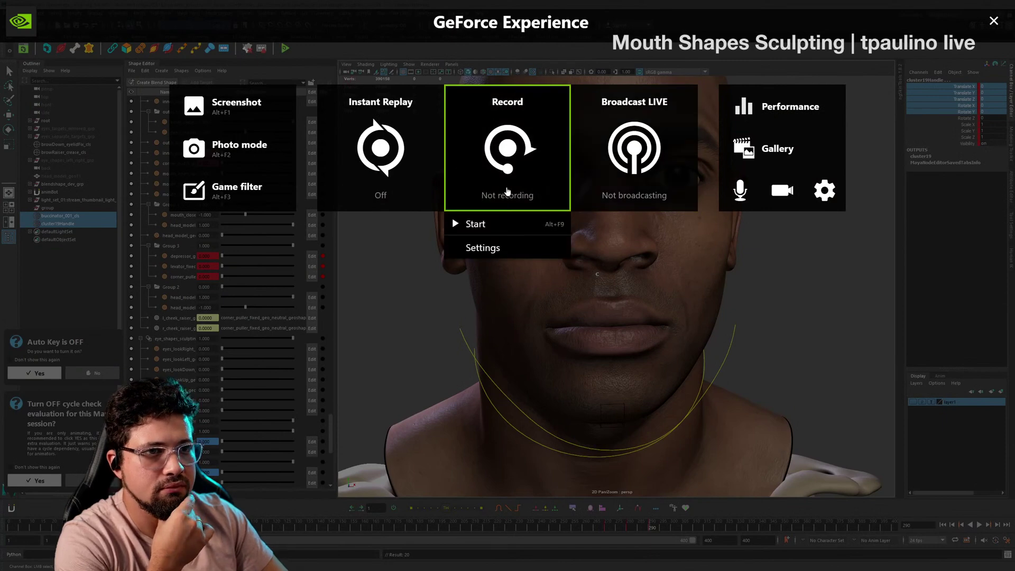
pyautogui.click(500, 225)
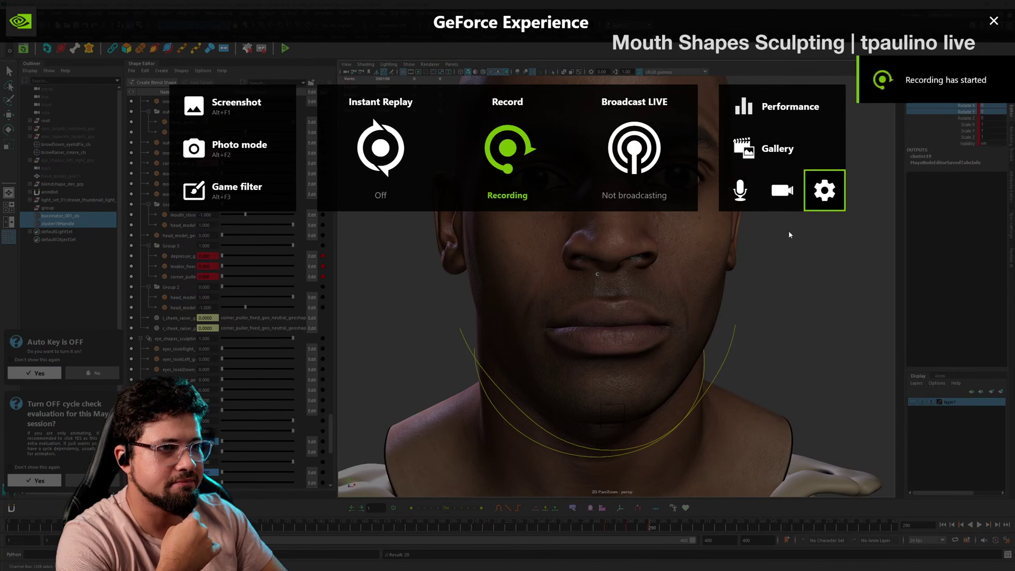
pyautogui.click(995, 21)
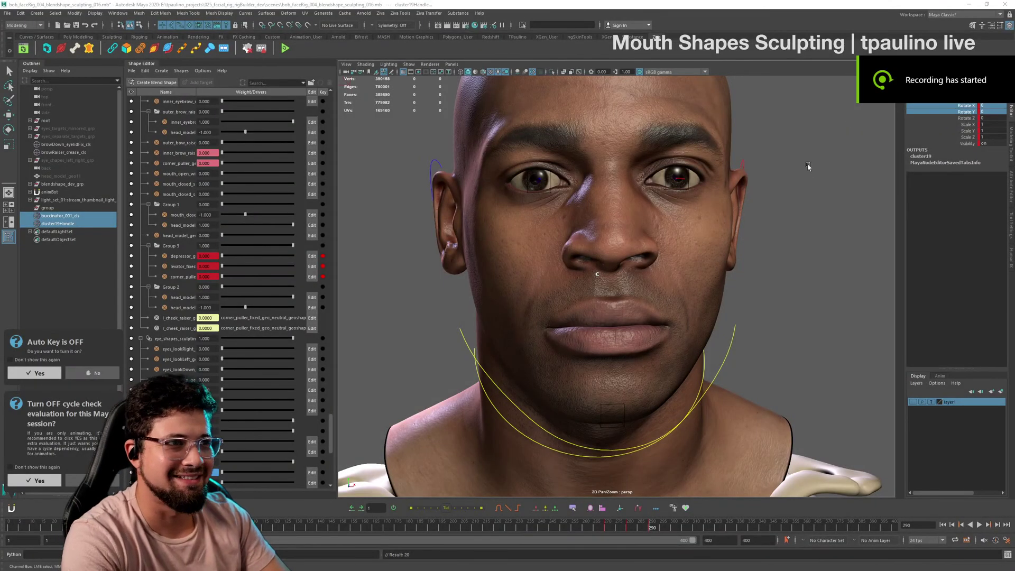
# Step: Examine the neutral face from the front and three-quarter angles
pyautogui.keyDown('alt'); pyautogui.moveTo(767, 248); pyautogui.dragTo(708, 232); pyautogui.keyUp('alt')
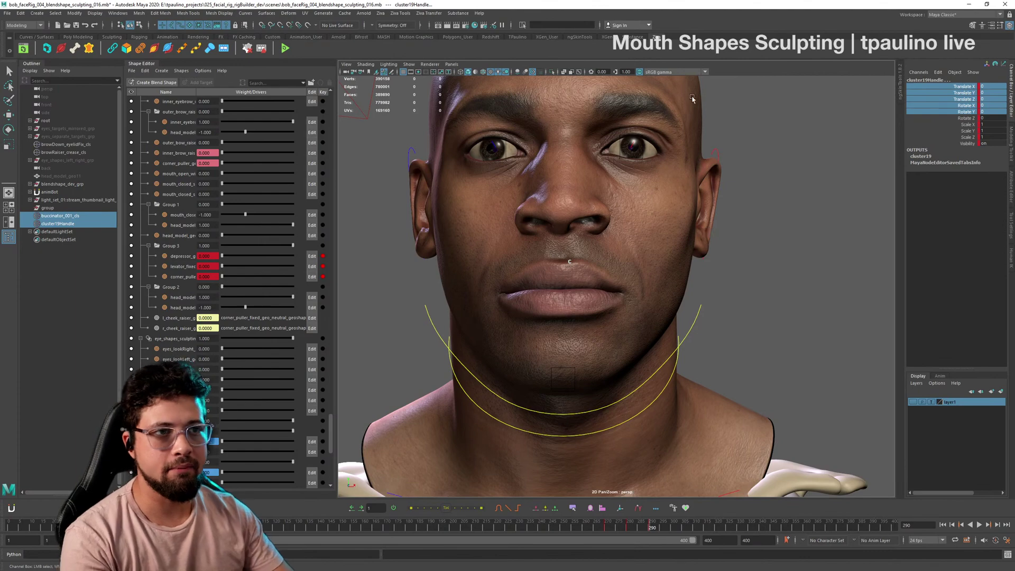
pyautogui.moveTo(684, 267)
pyautogui.keyDown('alt'); pyautogui.mouseDown()
pyautogui.moveTo(671, 270)
pyautogui.moveTo(679, 271)
pyautogui.mouseUp(); pyautogui.keyUp('alt')
pyautogui.hotkey('alt', 'Tab')
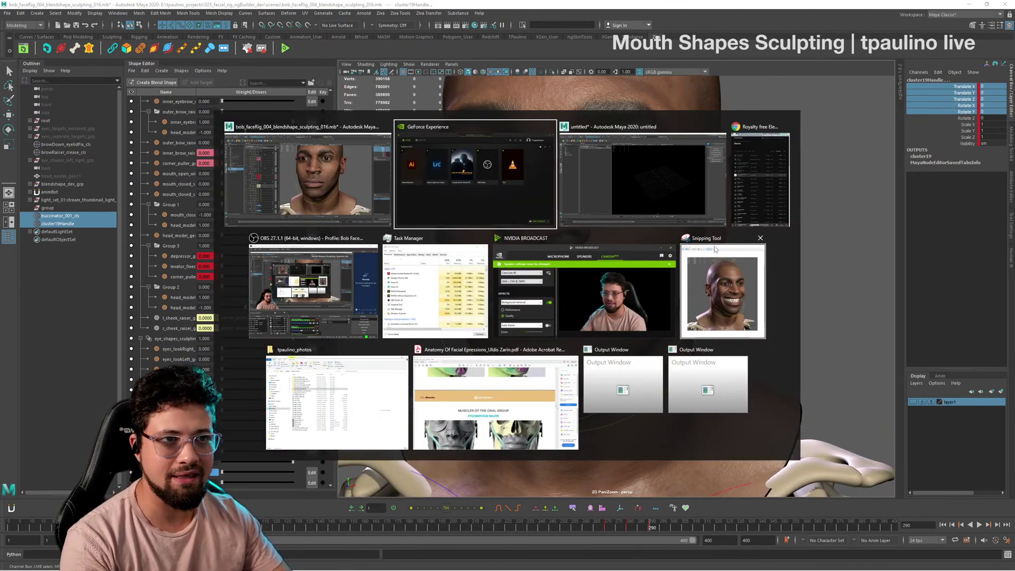
pyautogui.click(305, 286)
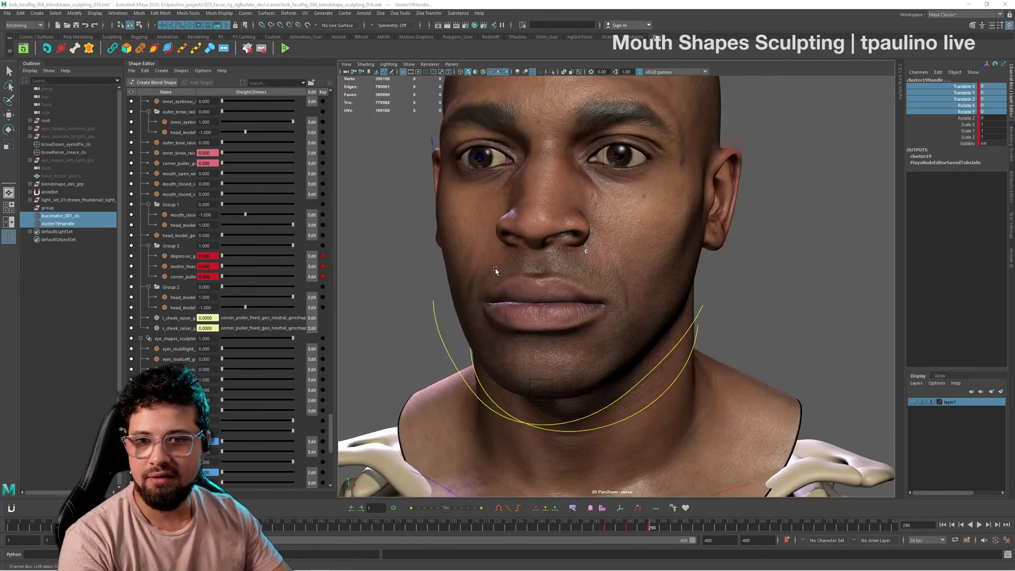
pyautogui.keyDown('alt'); pyautogui.moveTo(510, 273); pyautogui.dragTo(850, 327); pyautogui.keyUp('alt')
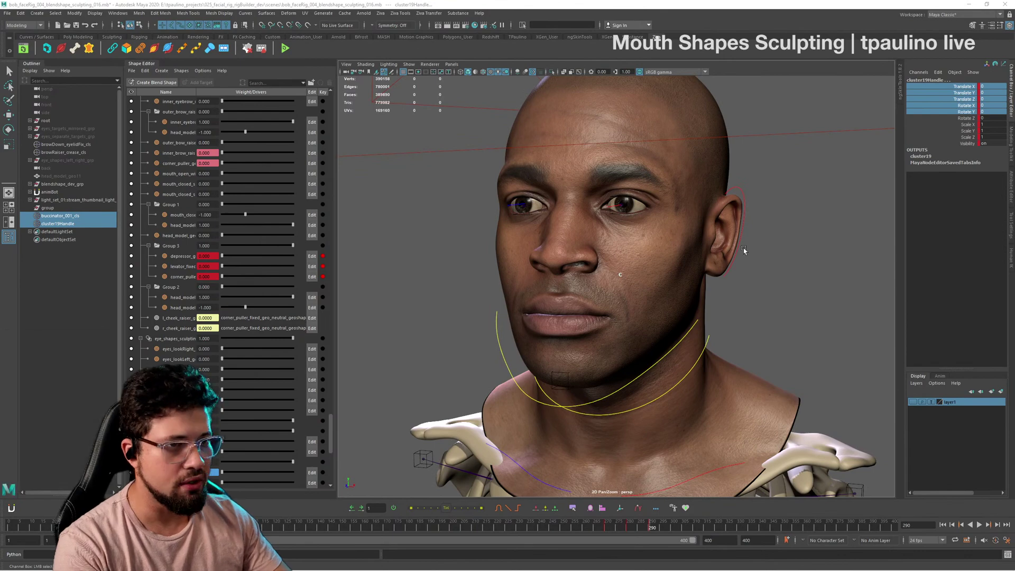
pyautogui.keyDown('alt'); pyautogui.moveTo(744, 251); pyautogui.dragTo(741, 244); pyautogui.keyUp('alt')
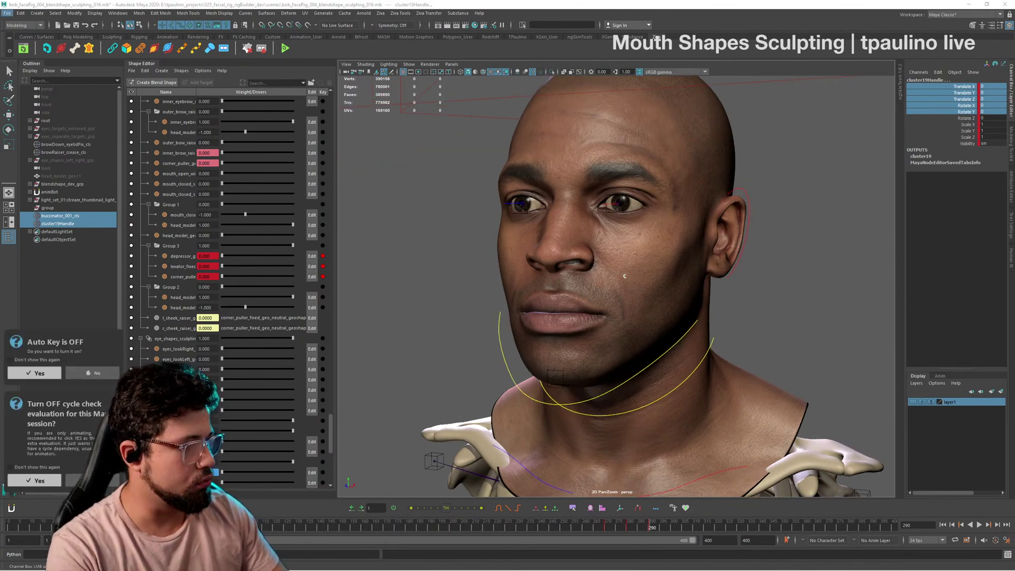
# Step: Browse for a scene to open in DSE01_ProjectFiles/FacialBlendshapes and move the Open dialog off the Maya screen
pyautogui.hotkey('ctrl', 'o')
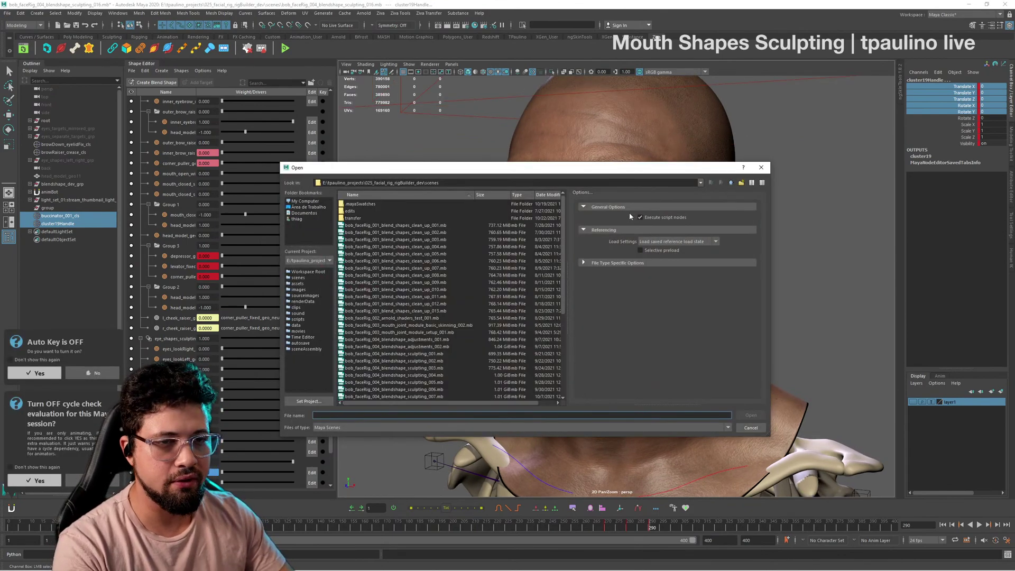
pyautogui.scroll(-6, 424, 262)
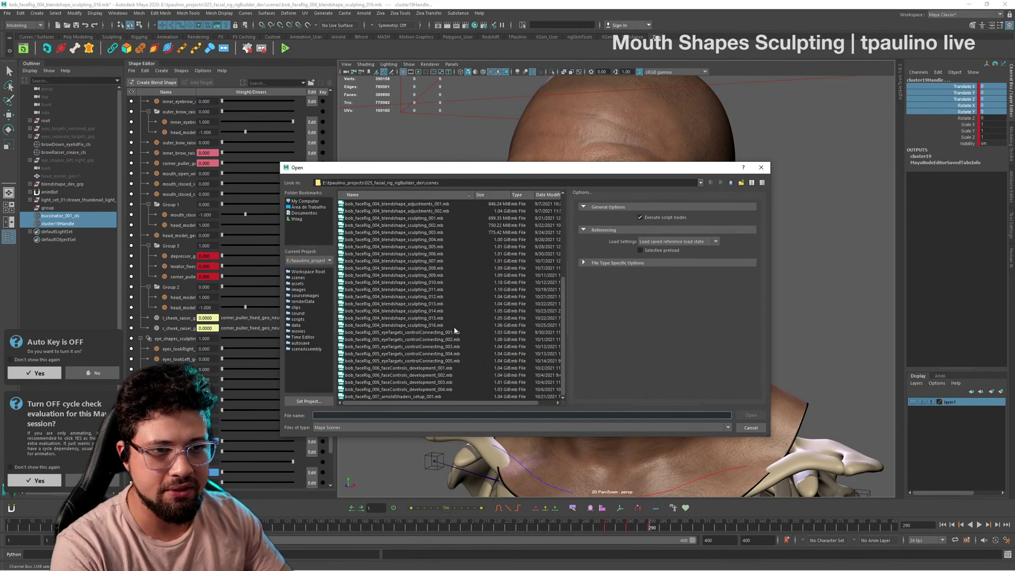
pyautogui.click(731, 183)
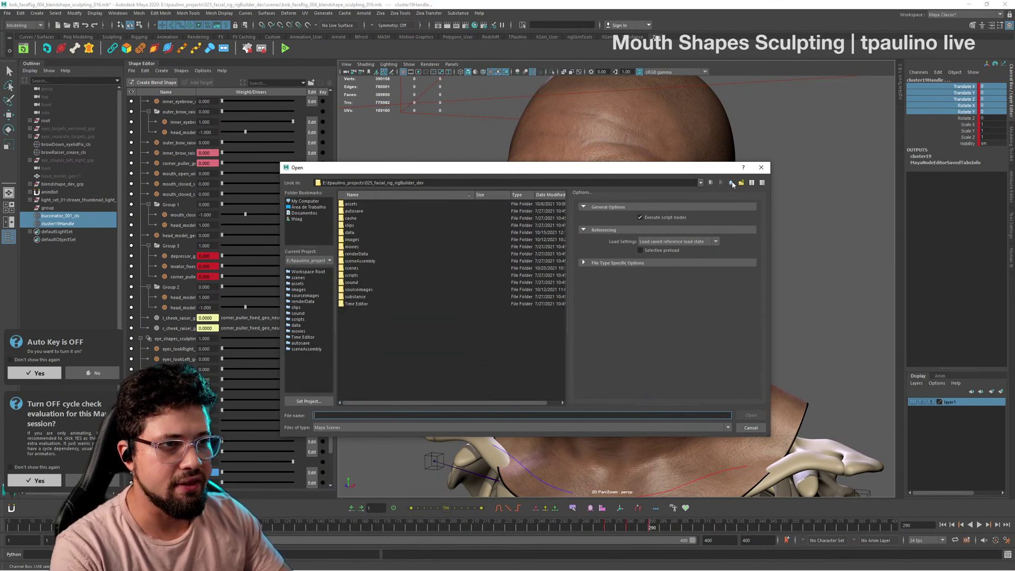
pyautogui.click(731, 183)
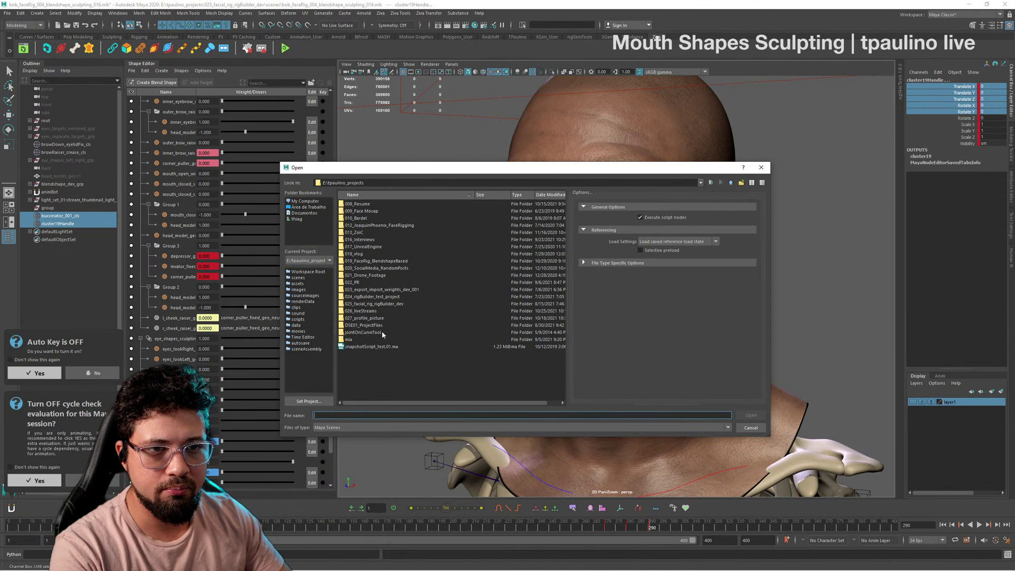
pyautogui.doubleClick(377, 325)
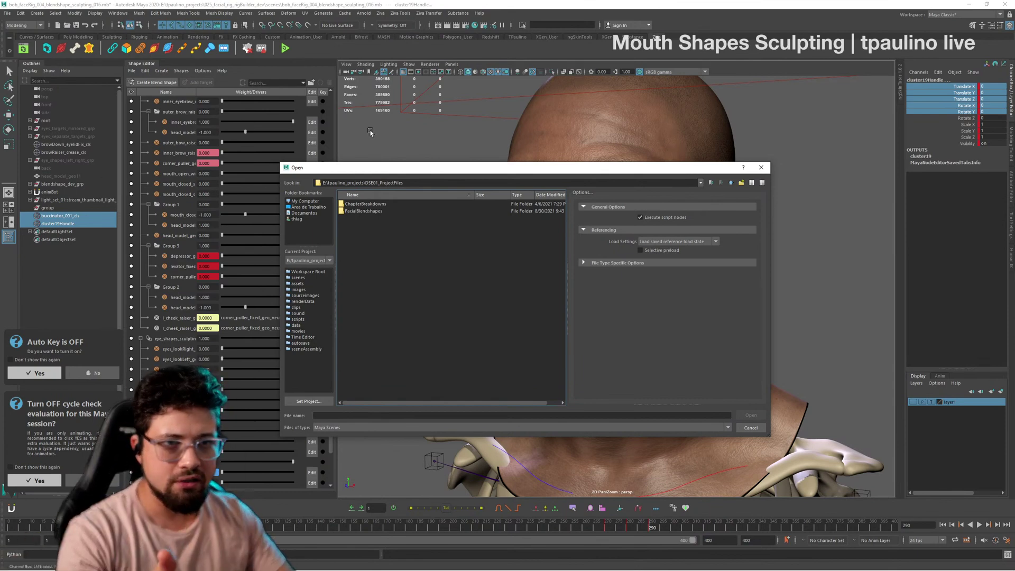
pyautogui.doubleClick(384, 212)
pyautogui.moveTo(414, 172); pyautogui.dragTo(1014, 177)
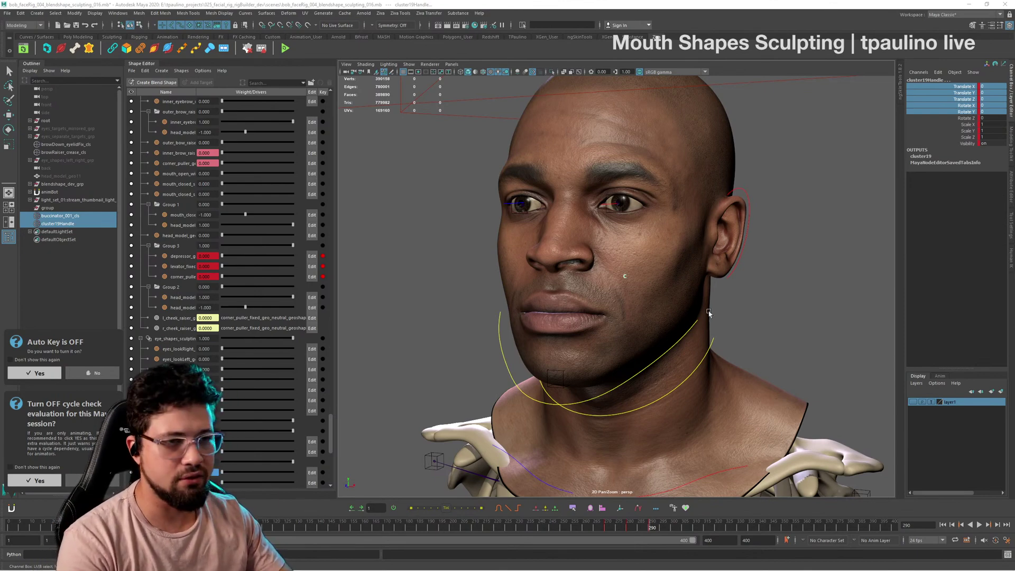
# Step: Show layer1 over the head and set its display type to Reference
pyautogui.moveTo(710, 313)
pyautogui.keyDown('alt'); pyautogui.mouseDown()
pyautogui.moveTo(675, 322)
pyautogui.moveTo(718, 326)
pyautogui.mouseUp(); pyautogui.keyUp('alt')
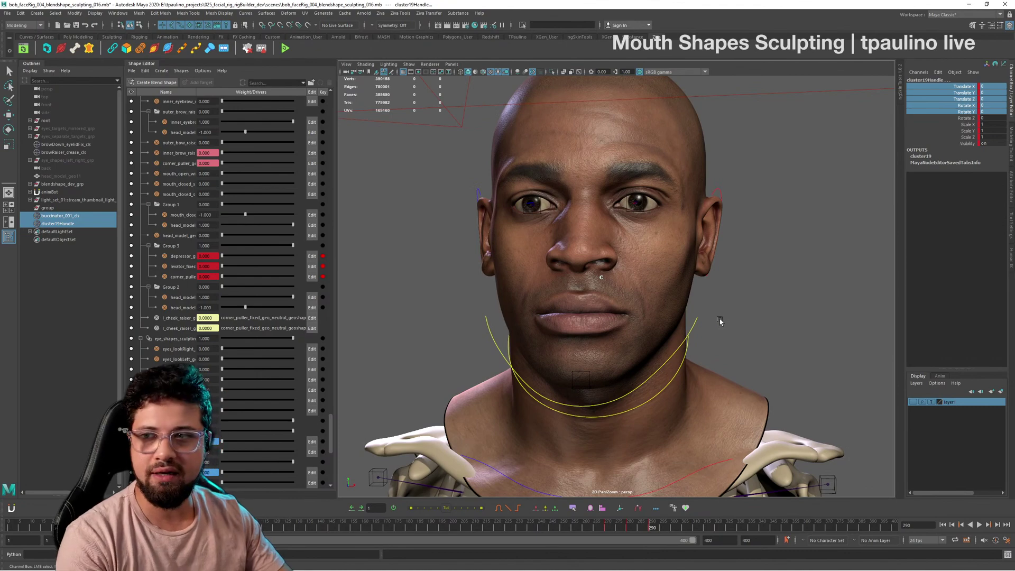
pyautogui.keyDown('alt'); pyautogui.moveTo(732, 313); pyautogui.dragTo(706, 312); pyautogui.keyUp('alt')
pyautogui.scroll(6, 188, 262)
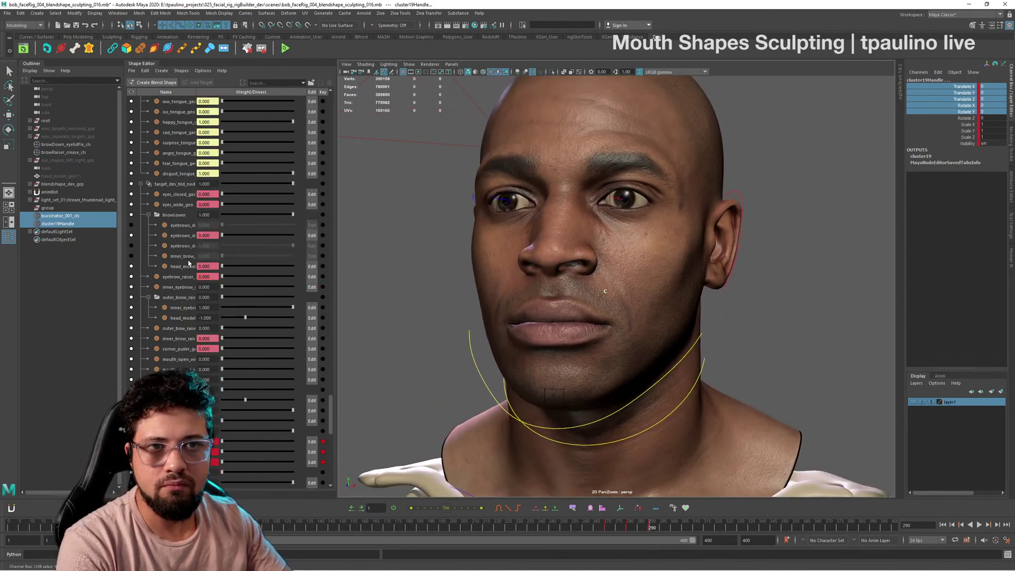
pyautogui.scroll(-8, 188, 270)
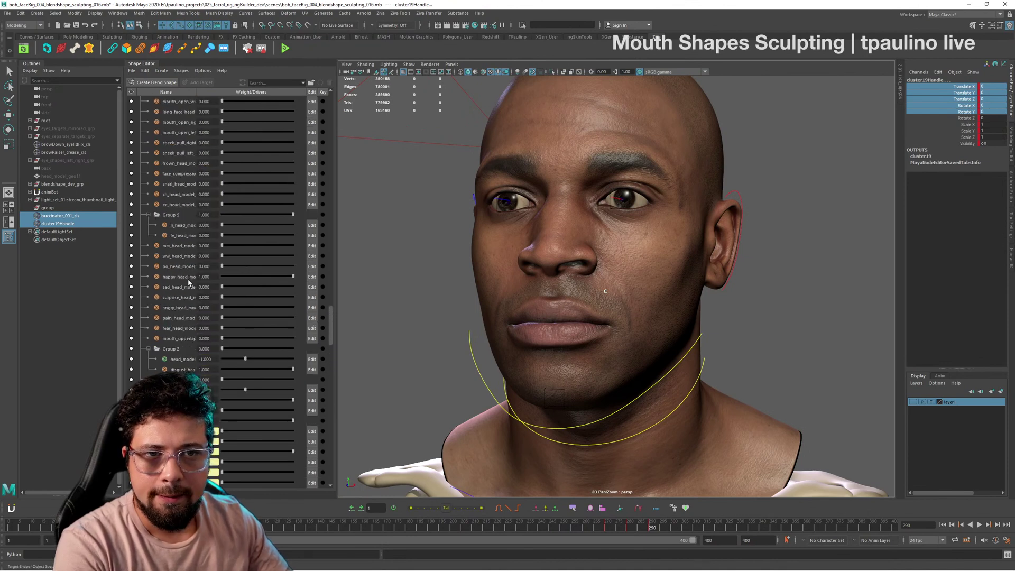
pyautogui.scroll(2, 235, 331)
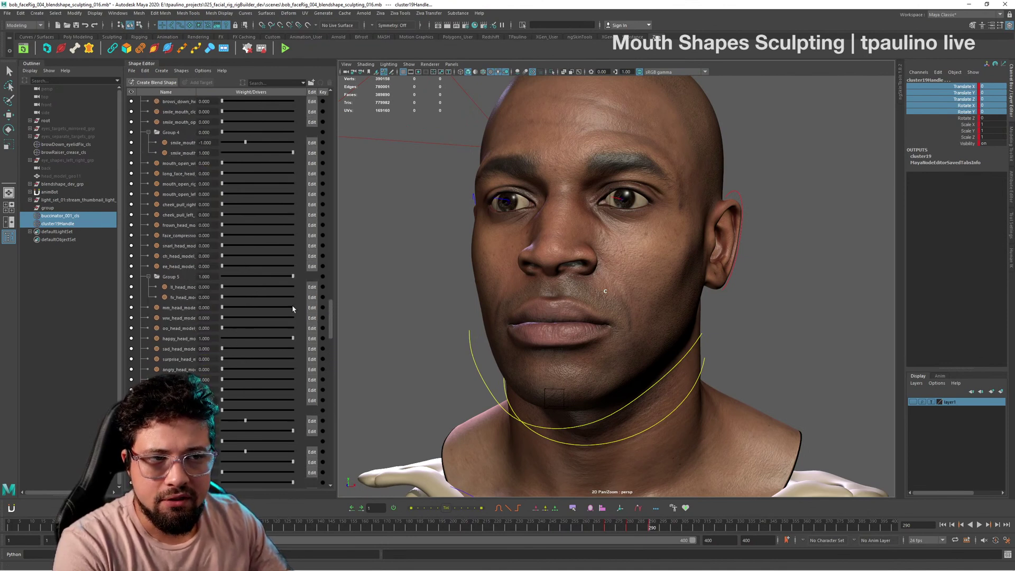
pyautogui.click(914, 402)
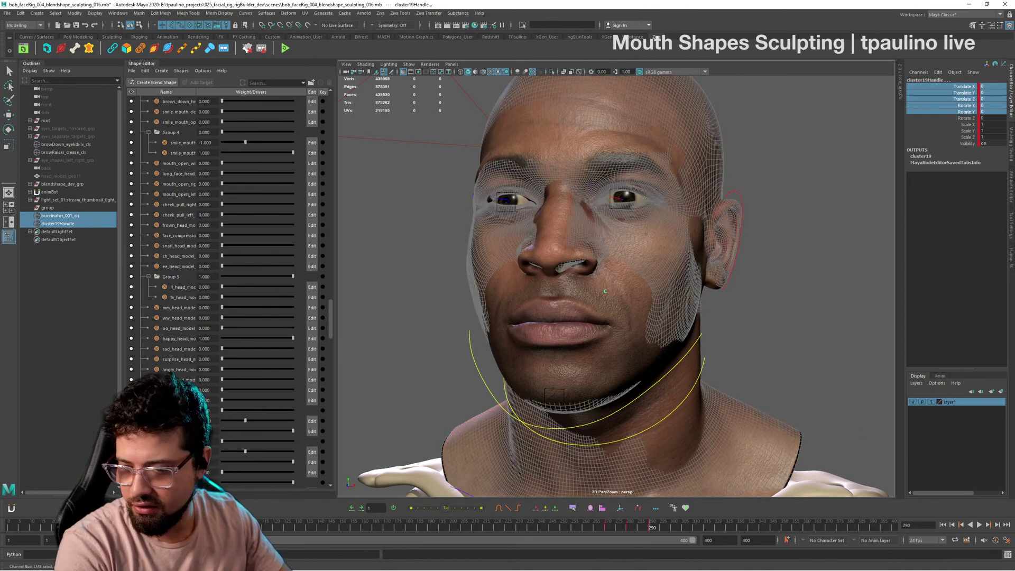
pyautogui.hotkey('alt', 'Tab')
pyautogui.click(816, 263)
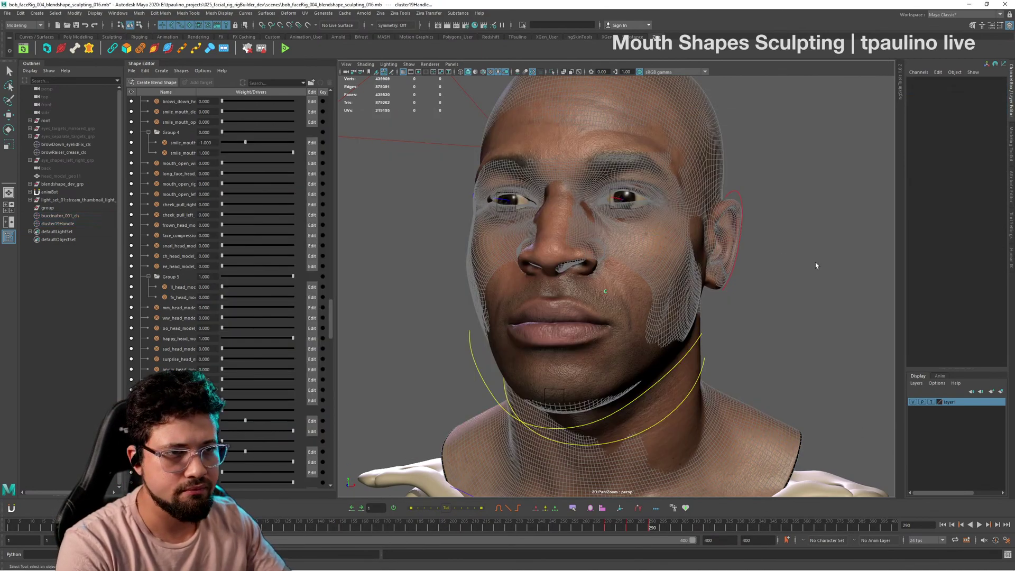
pyautogui.keyDown('alt'); pyautogui.moveTo(816, 266); pyautogui.dragTo(605, 271); pyautogui.keyUp('alt')
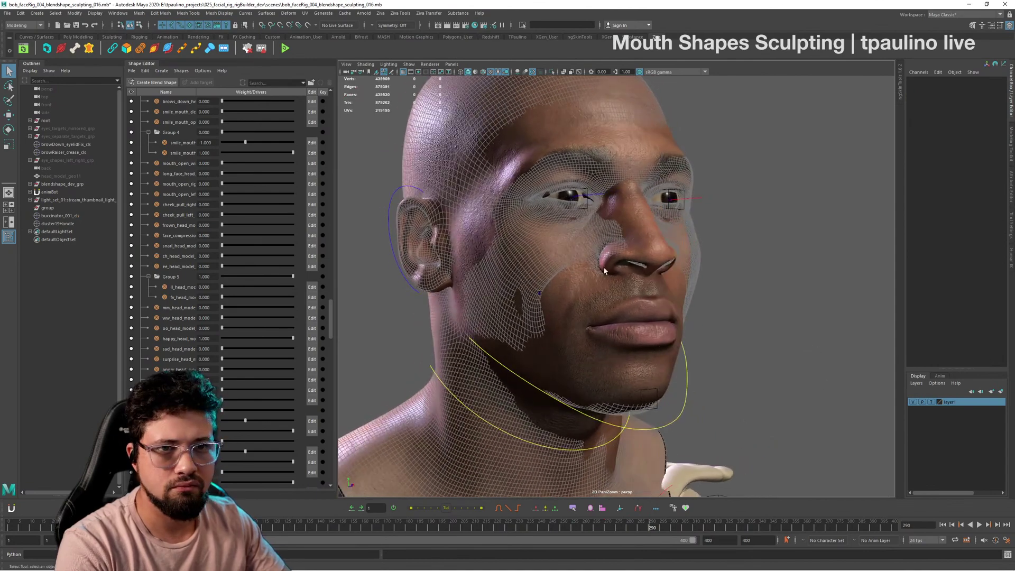
pyautogui.click(931, 402)
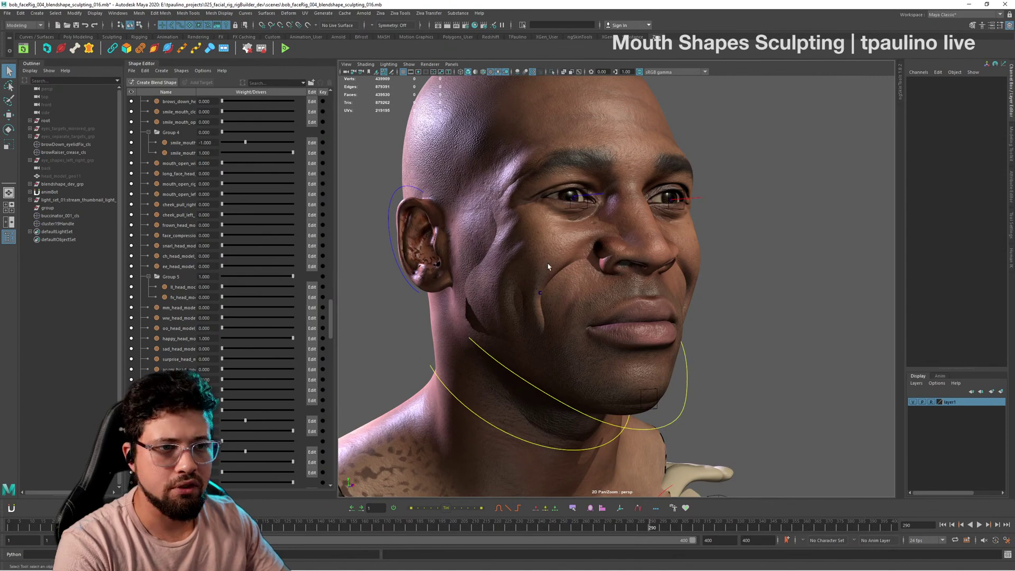
# Step: Select the head_model_shapes_dev01_geo mesh and try to add it to layer1
pyautogui.click(639, 322)
pyautogui.moveTo(639, 322)
pyautogui.keyDown('alt'); pyautogui.mouseDown()
pyautogui.moveTo(558, 318)
pyautogui.moveTo(611, 320)
pyautogui.moveTo(629, 339)
pyautogui.mouseUp(); pyautogui.keyUp('alt')
pyautogui.click(640, 317)
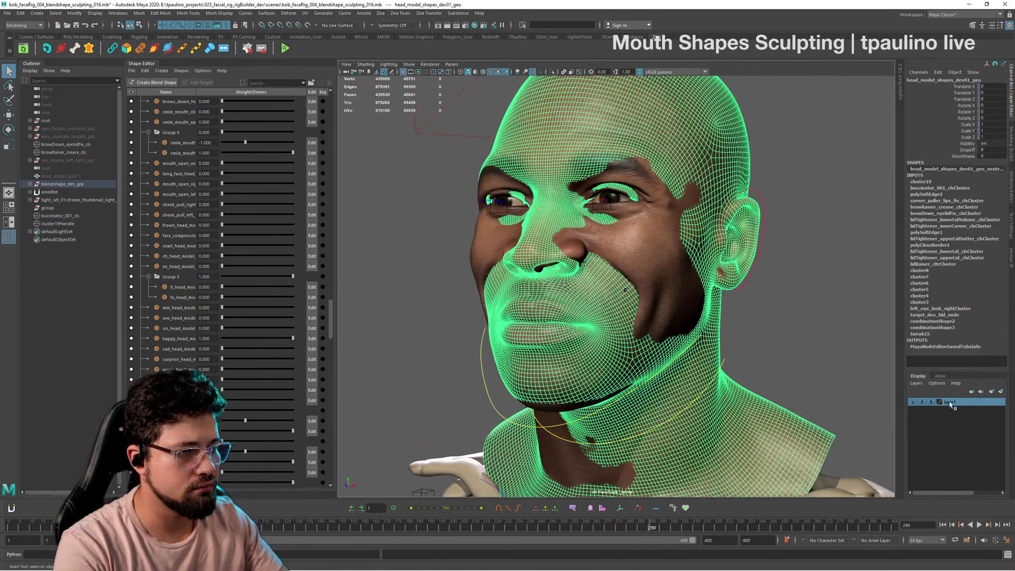
pyautogui.rightClick(967, 401)
pyautogui.moveTo(963, 463)
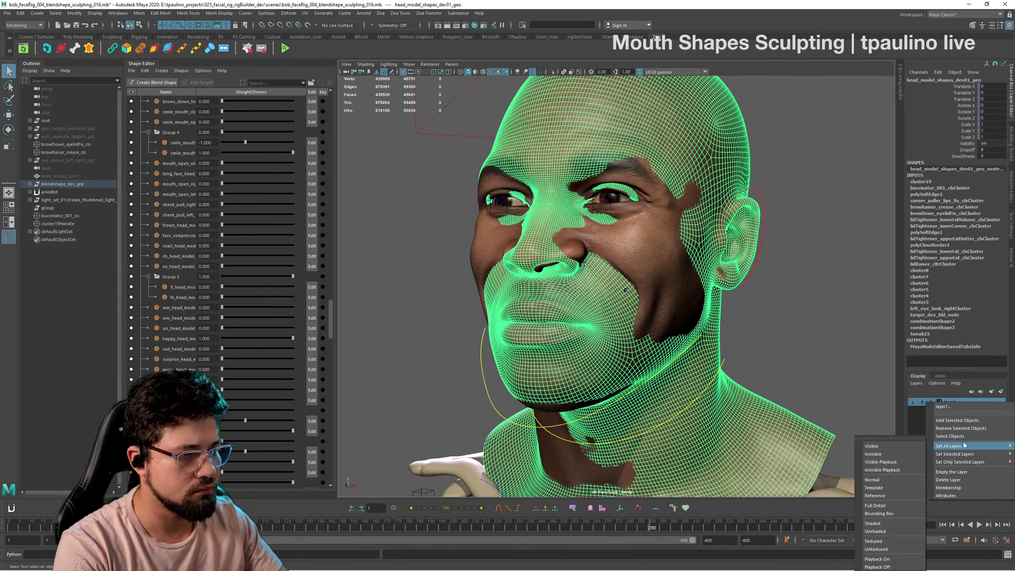
pyautogui.click(967, 420)
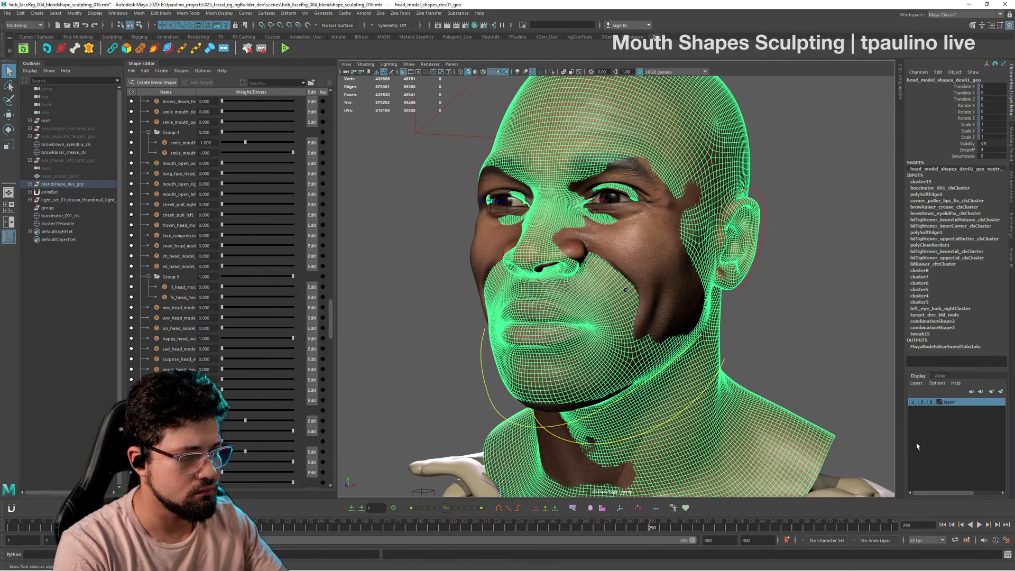
# Step: Rename layer1 as blendShape_dev_geo and save the layer settings
pyautogui.rightClick(954, 407)
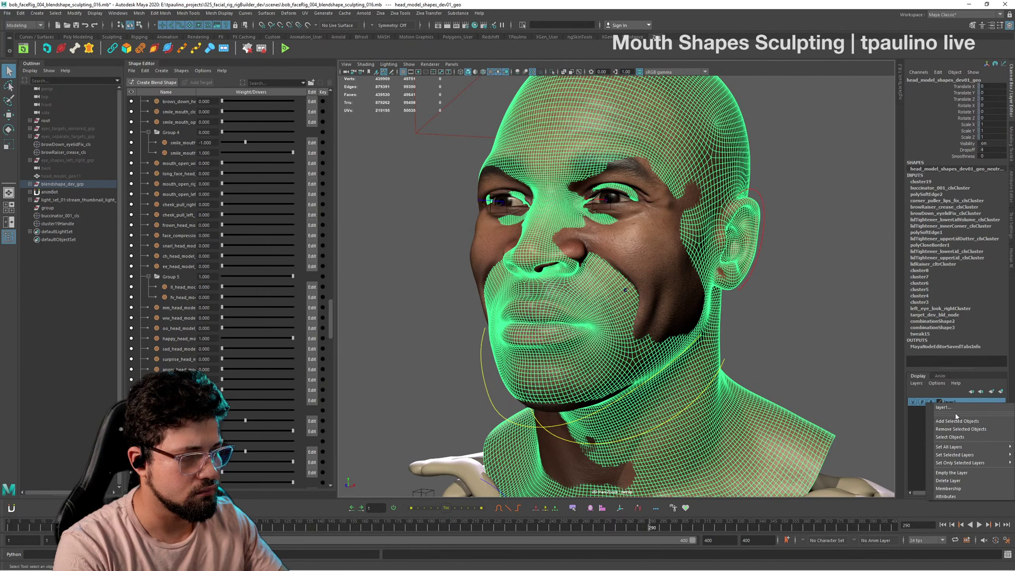
pyautogui.click(957, 407)
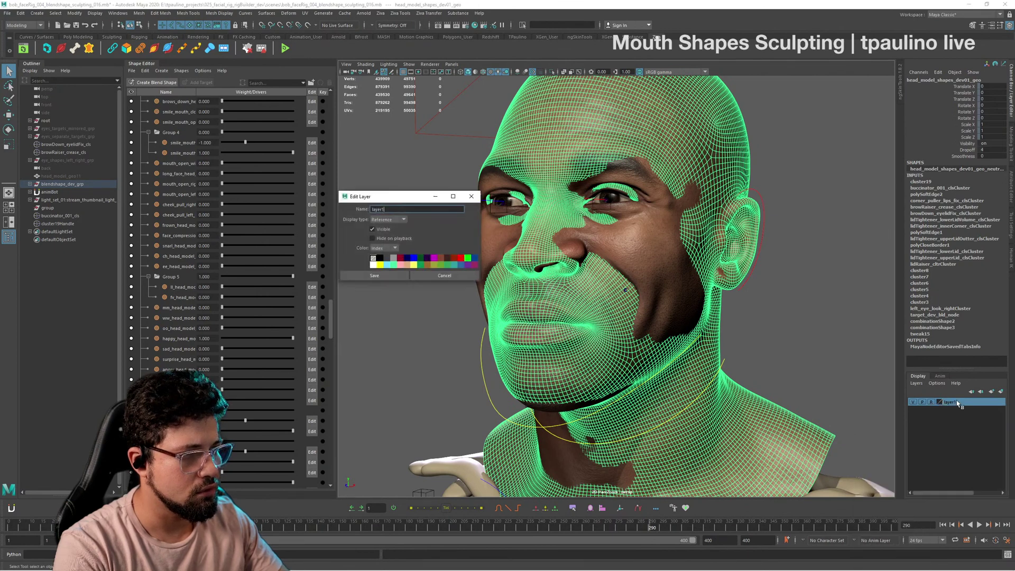
pyautogui.hotkey('ctrl', 'a')
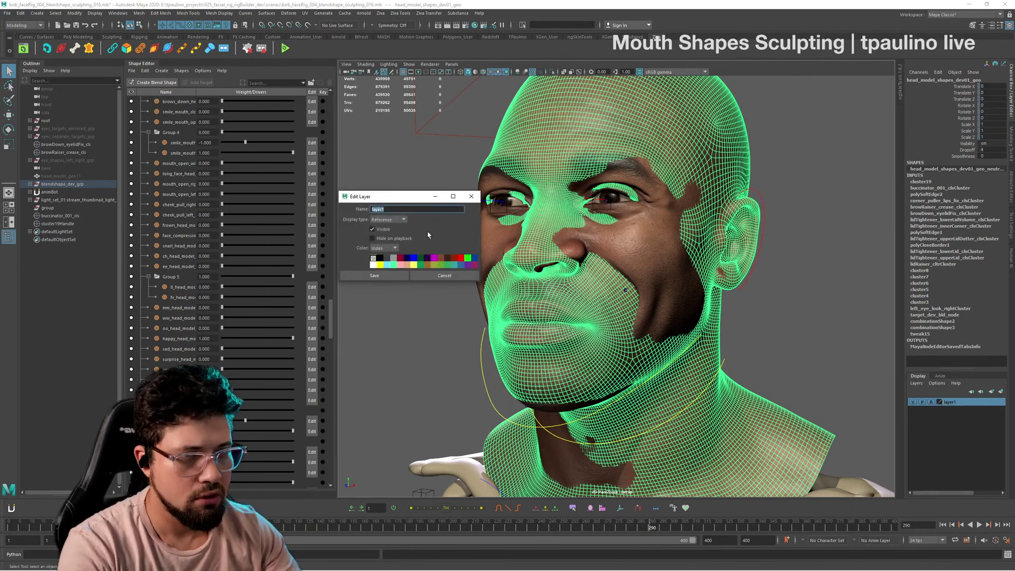
pyautogui.write('blendShape_dev_geo')
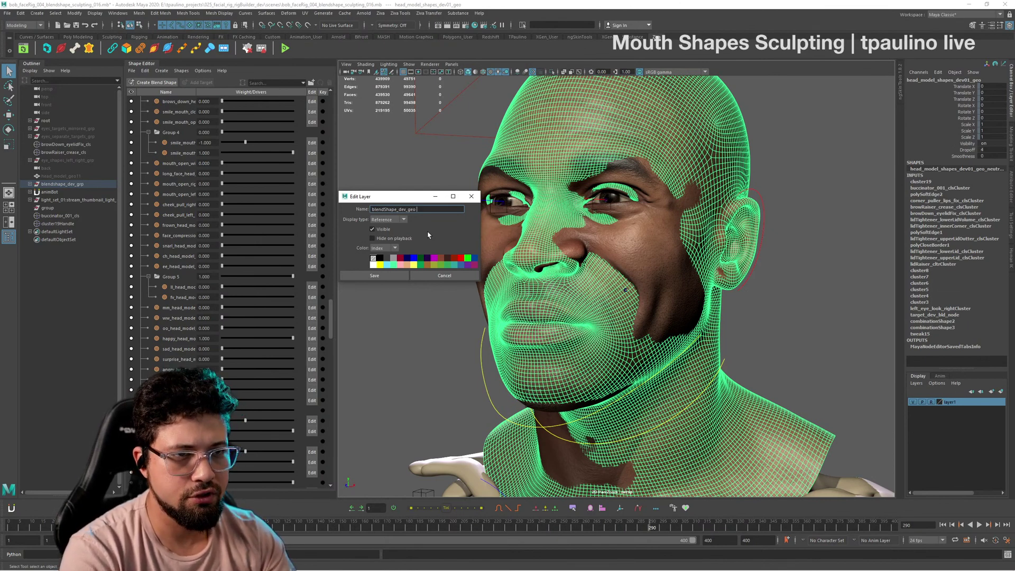
pyautogui.press('Return')
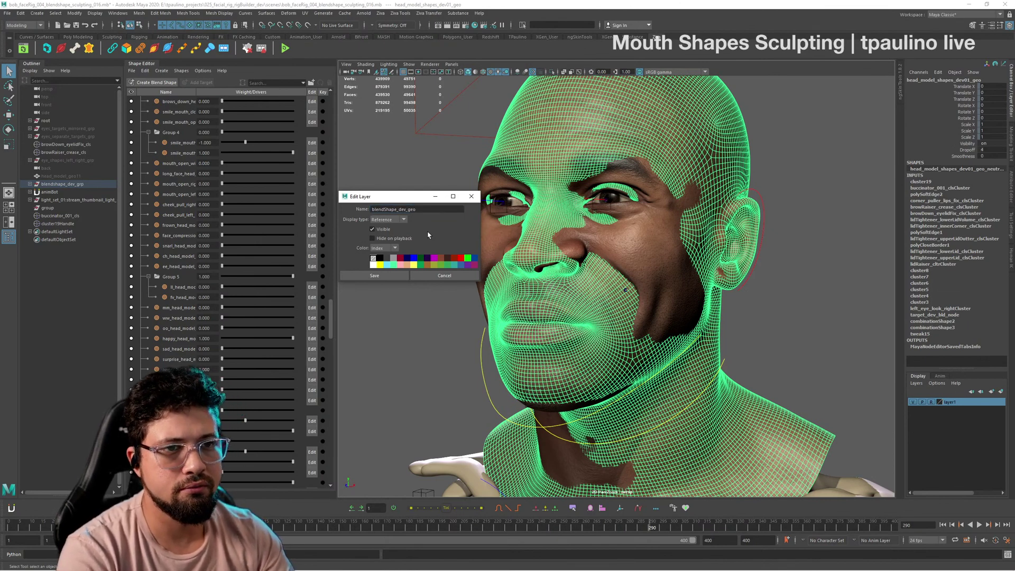
pyautogui.click(375, 275)
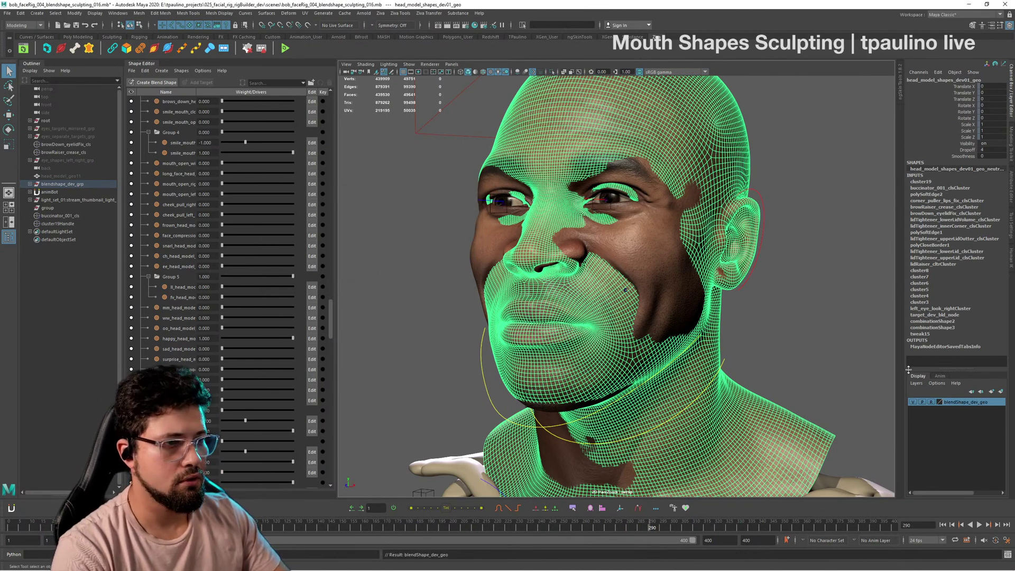
# Step: Copy the blendShape_dev_geo layer's name for reuse and rename that layer as rig_geo
pyautogui.click(792, 276)
pyautogui.click(671, 259)
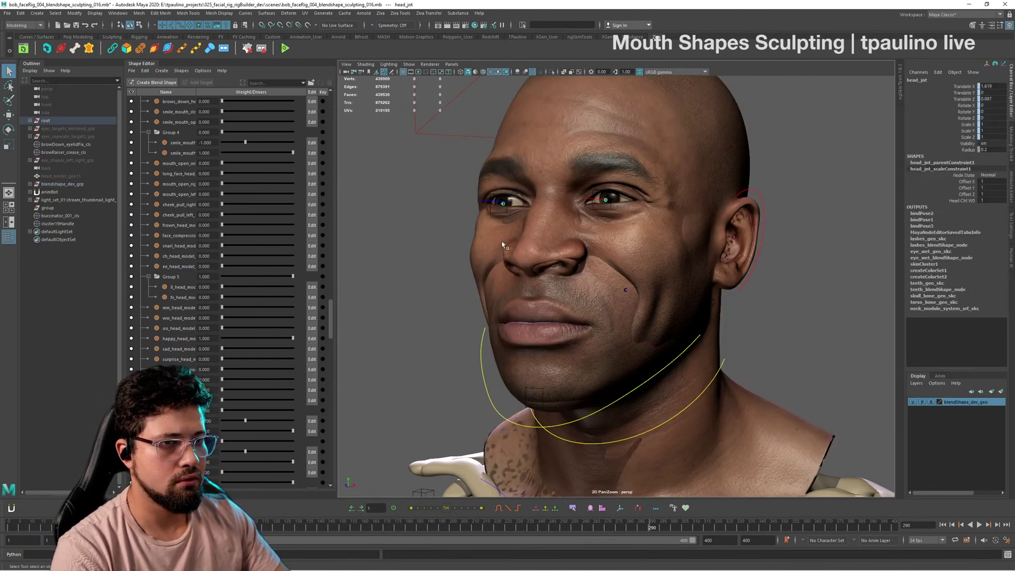
pyautogui.click(481, 251)
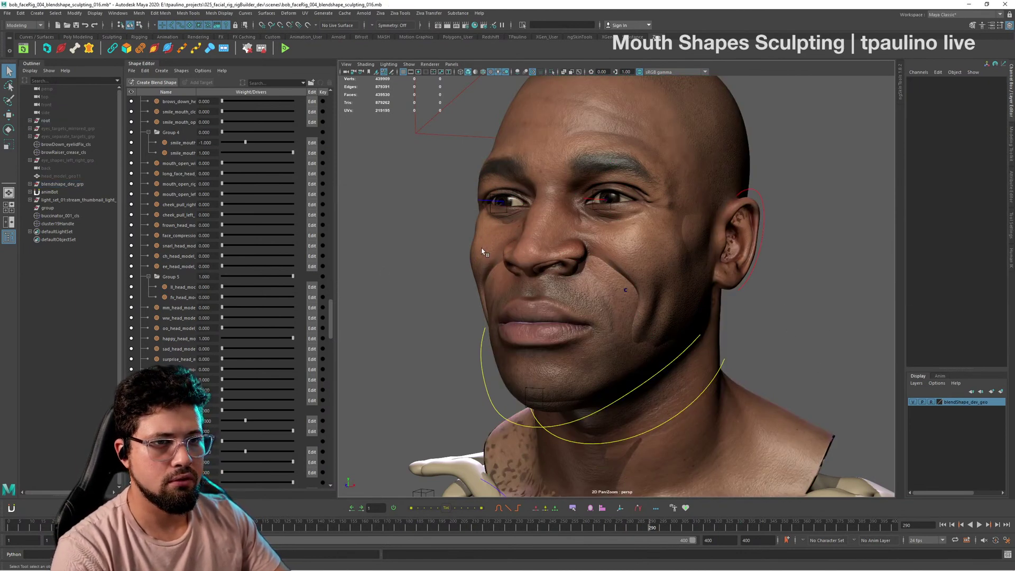
pyautogui.doubleClick(957, 403)
pyautogui.doubleClick(433, 209)
pyautogui.hotkey('ctrl', 'c')
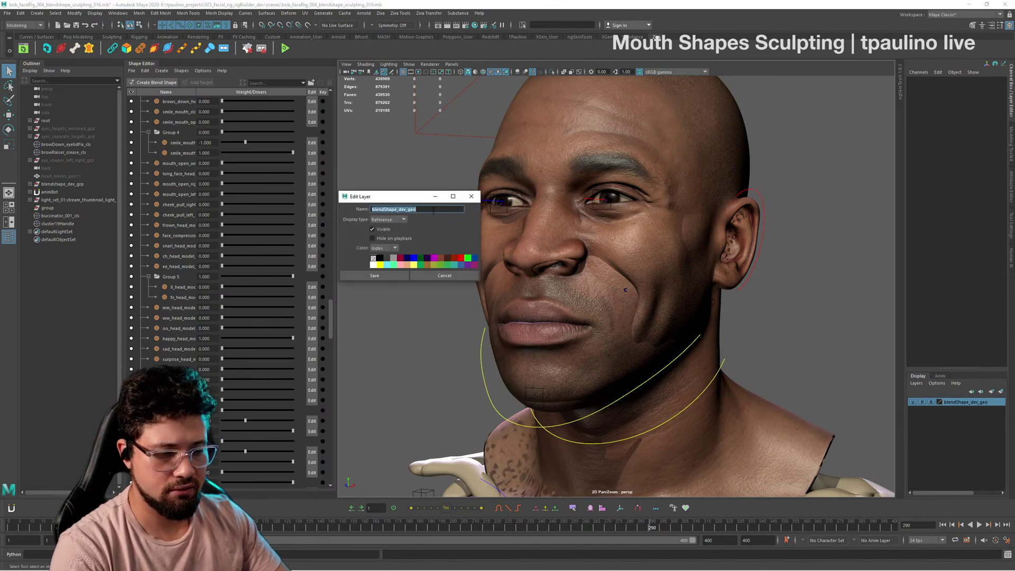
pyautogui.press('BackSpace')
pyautogui.write('r')
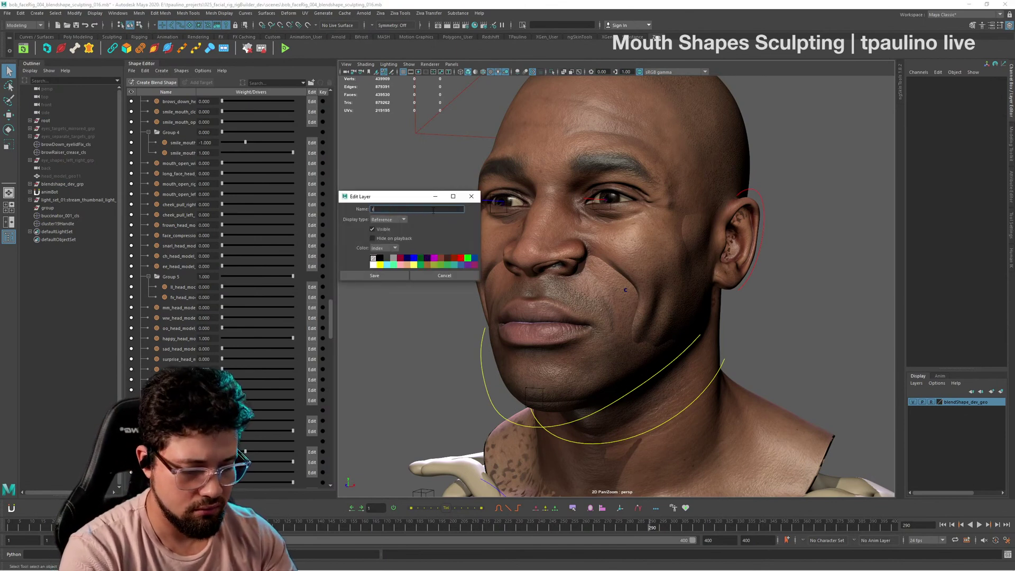
pyautogui.write('ig_geo')
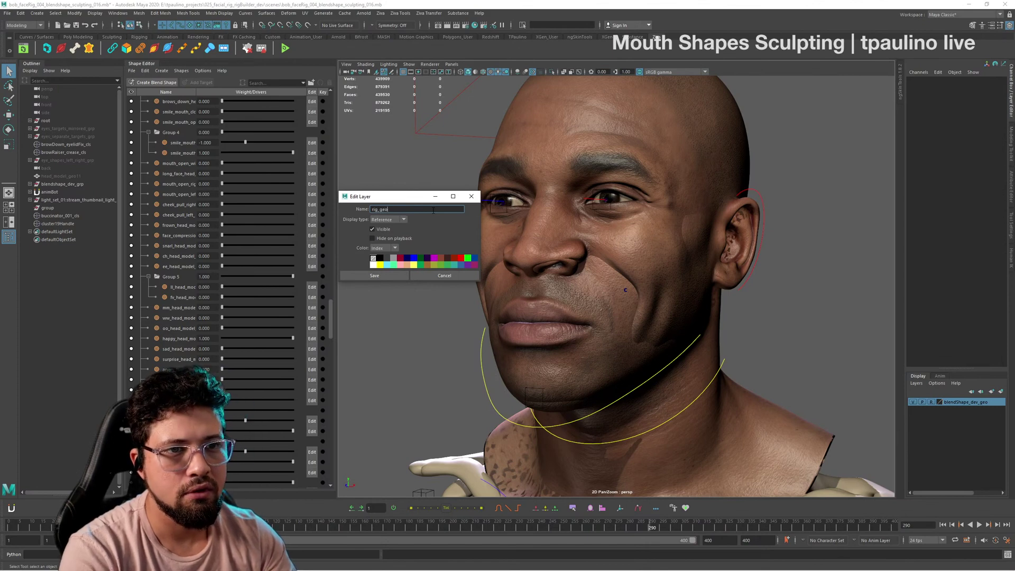
pyautogui.press('Return')
pyautogui.click(377, 276)
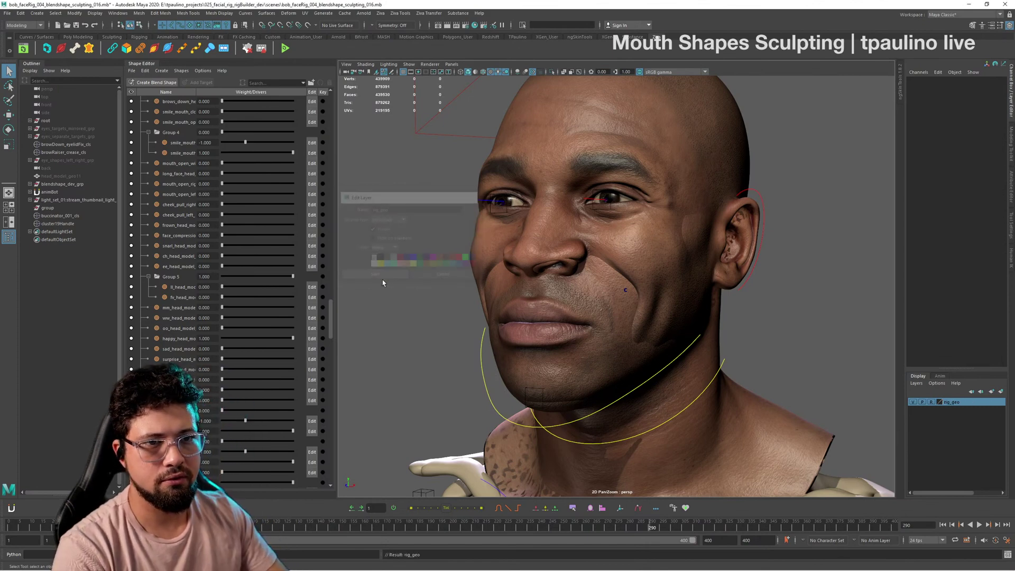
# Step: Create a display layer from the selected head_model_shapes_dev01_geo mesh and name it blendShape_dev_geo with the copied text
pyautogui.click(592, 288)
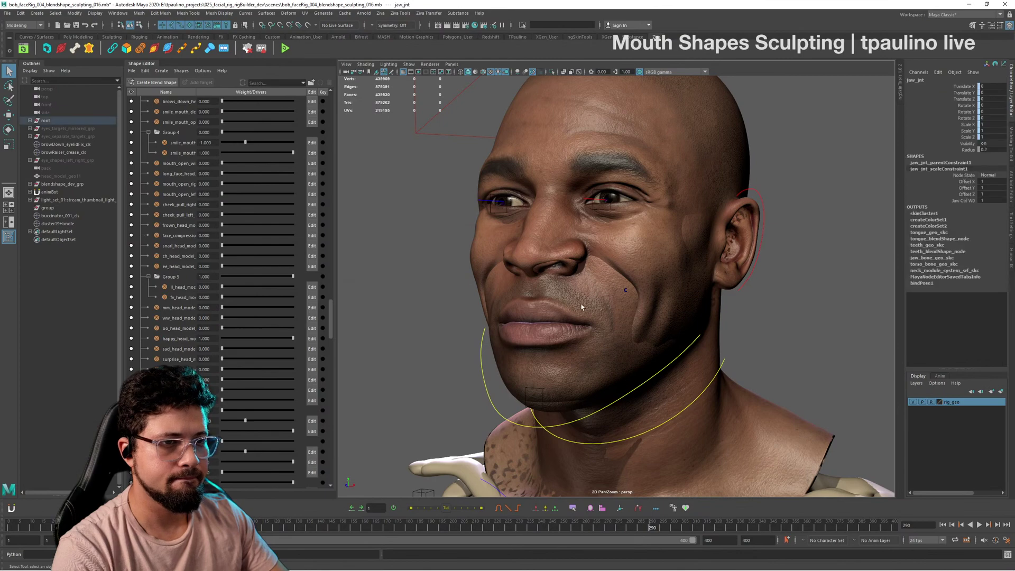
pyautogui.click(1000, 392)
pyautogui.doubleClick(955, 403)
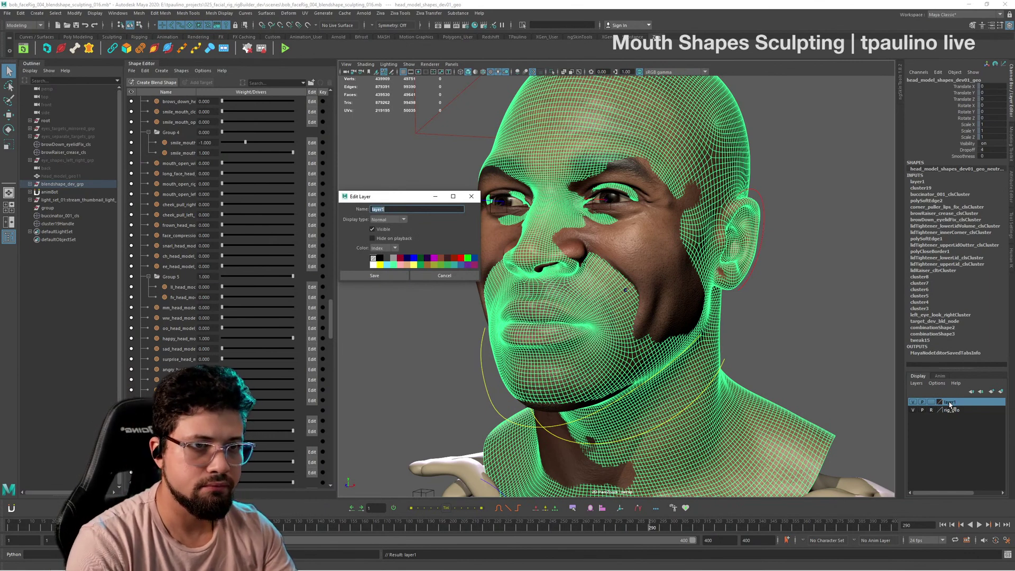
pyautogui.hotkey('ctrl', 'v')
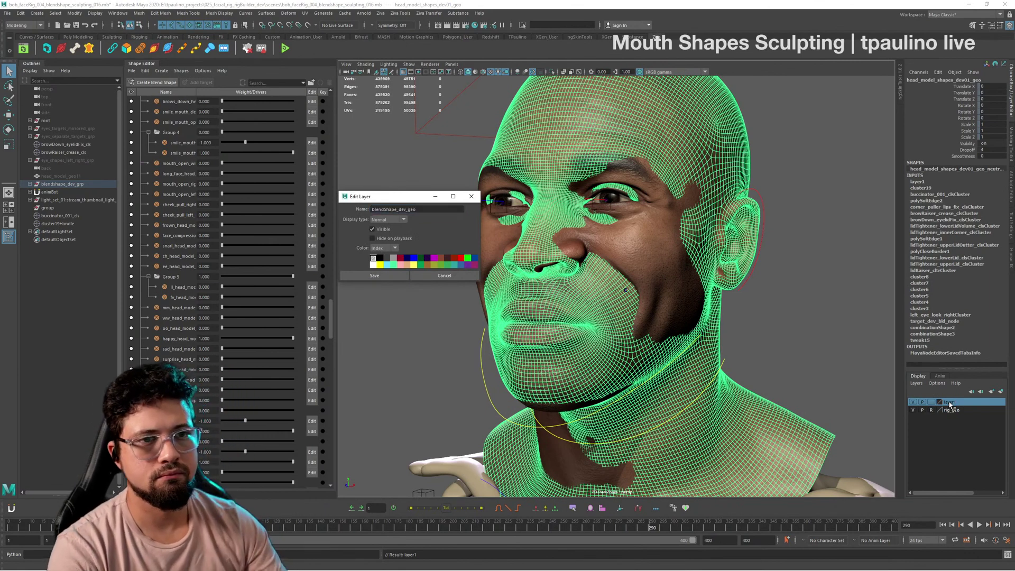
pyautogui.click(404, 278)
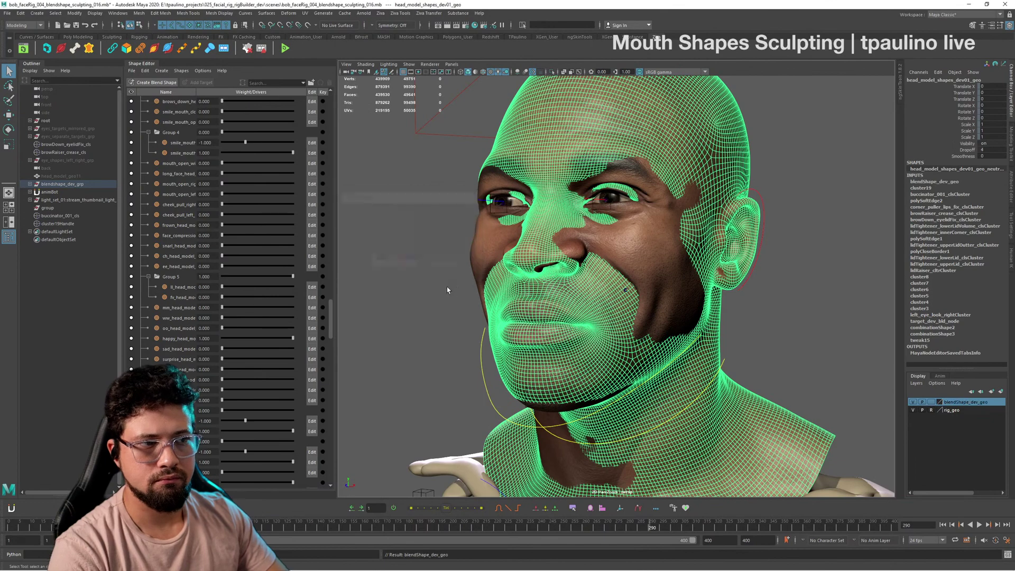
# Step: Toggle the blendShape_dev_geo layer's visibility, leave it hidden, and inspect the rig's smiling head from the other side
pyautogui.click(913, 402)
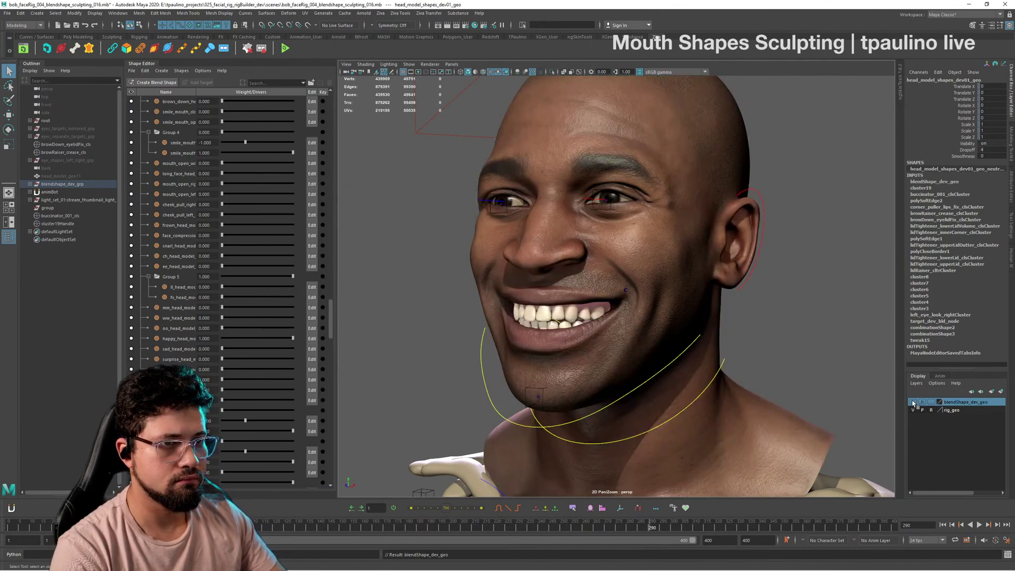
pyautogui.click(913, 403)
pyautogui.click(914, 403)
pyautogui.keyDown('alt'); pyautogui.moveTo(575, 329); pyautogui.dragTo(669, 329); pyautogui.keyUp('alt')
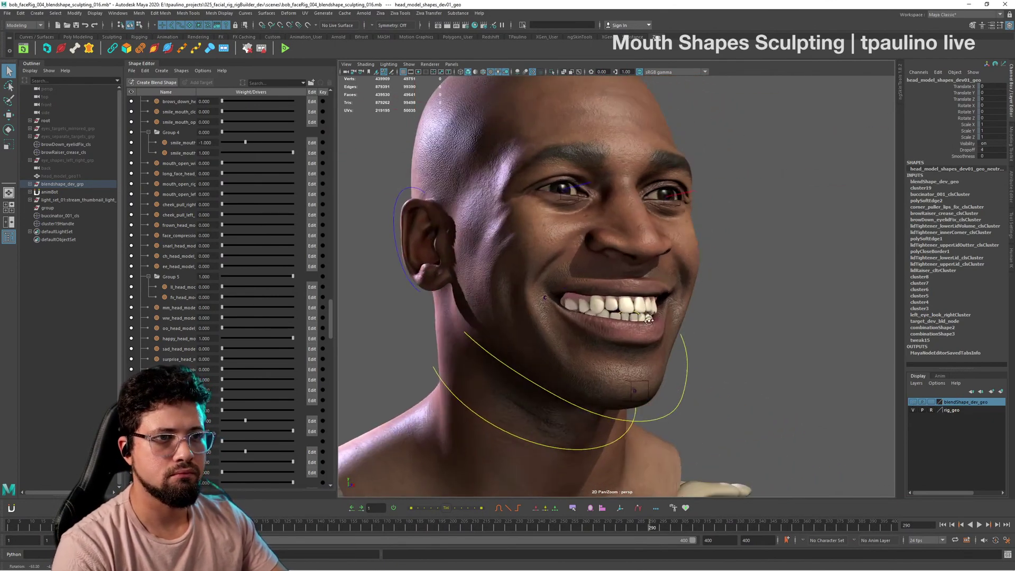
# Step: Examine the rig's full smile from the front and both sides, including the cheek and mouth corner up close
pyautogui.keyDown('alt'); pyautogui.moveTo(669, 329); pyautogui.dragTo(603, 324, button='right'); pyautogui.keyUp('alt')
pyautogui.keyDown('alt'); pyautogui.moveTo(603, 324); pyautogui.dragTo(538, 317); pyautogui.keyUp('alt')
pyautogui.keyDown('alt'); pyautogui.moveTo(538, 317); pyautogui.dragTo(705, 339, button='right'); pyautogui.keyUp('alt')
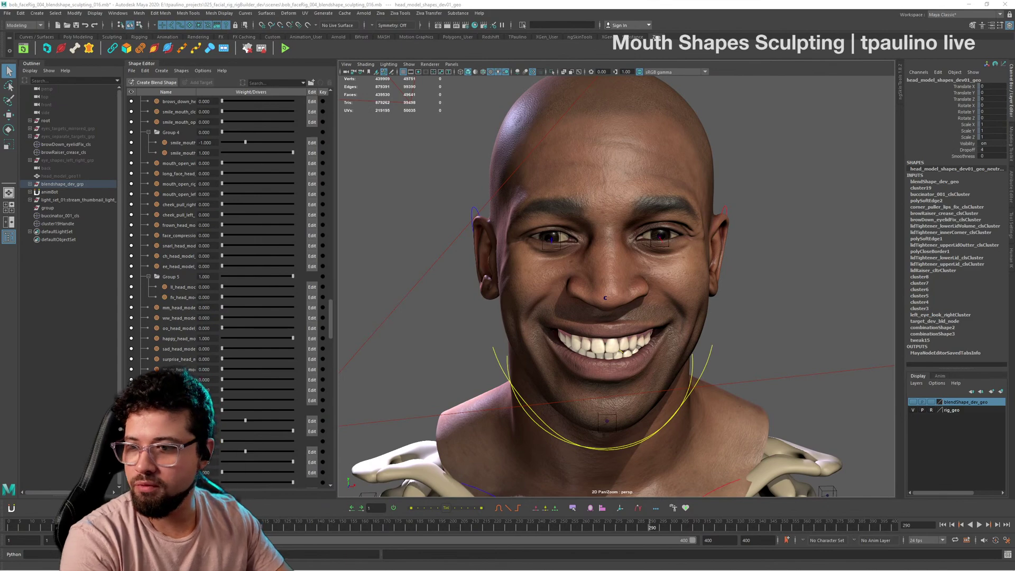
pyautogui.keyDown('alt'); pyautogui.moveTo(705, 331); pyautogui.dragTo(639, 313); pyautogui.keyUp('alt')
pyautogui.keyDown('alt'); pyautogui.moveTo(639, 313); pyautogui.dragTo(680, 318, button='right'); pyautogui.keyUp('alt')
pyautogui.keyDown('alt'); pyautogui.moveTo(679, 319); pyautogui.dragTo(698, 344); pyautogui.keyUp('alt')
pyautogui.keyDown('alt'); pyautogui.moveTo(698, 343); pyautogui.dragTo(761, 359, button='right'); pyautogui.keyUp('alt')
pyautogui.keyDown('alt'); pyautogui.moveTo(761, 358); pyautogui.dragTo(713, 284, button='middle'); pyautogui.keyUp('alt')
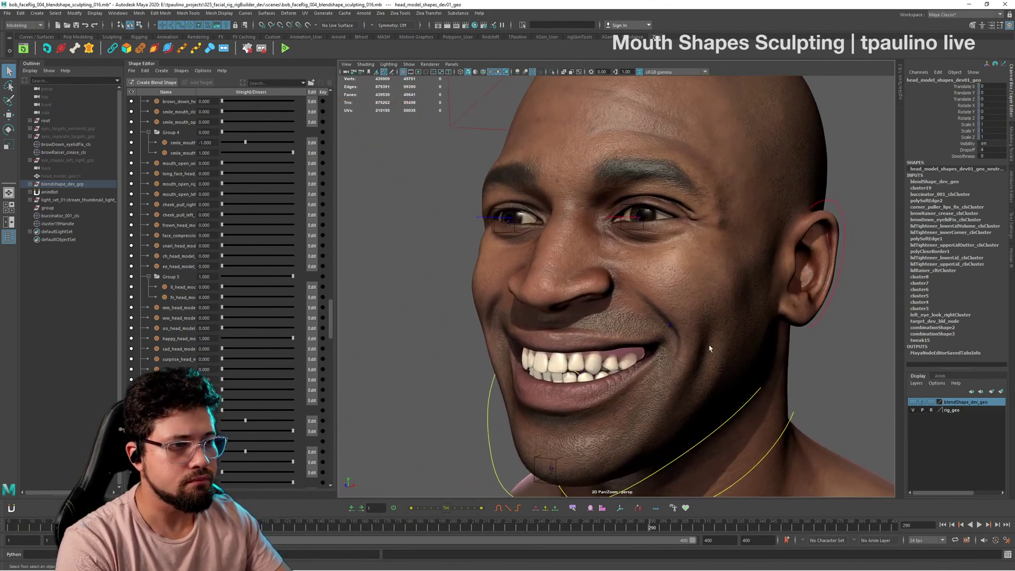
# Step: Compare the two heads by swapping visibility between the blendShape_dev_geo and rig_geo layers, ending with only rig_geo shown
pyautogui.click(914, 401)
pyautogui.click(914, 402)
pyautogui.click(850, 353)
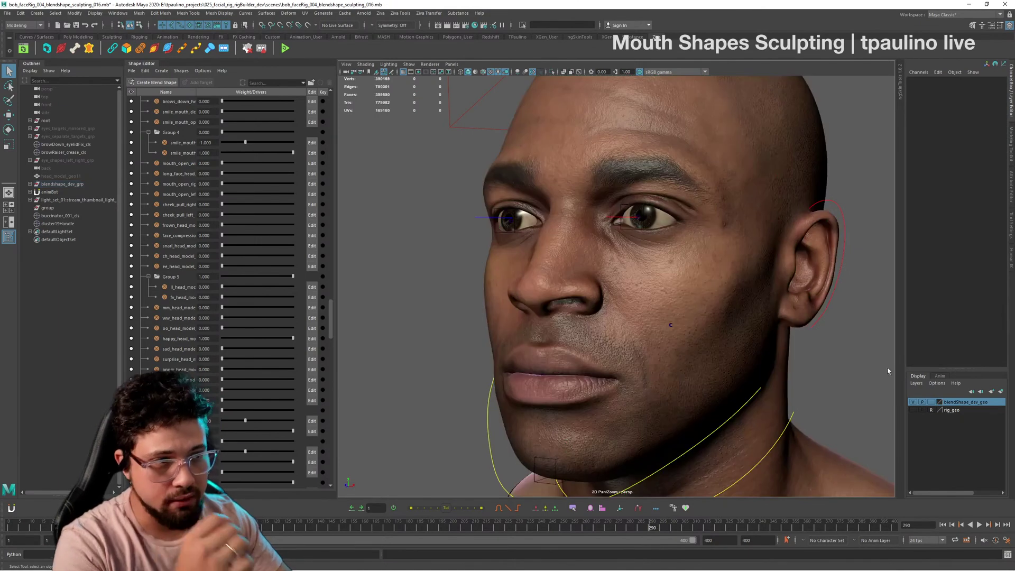
pyautogui.click(913, 402)
pyautogui.click(913, 410)
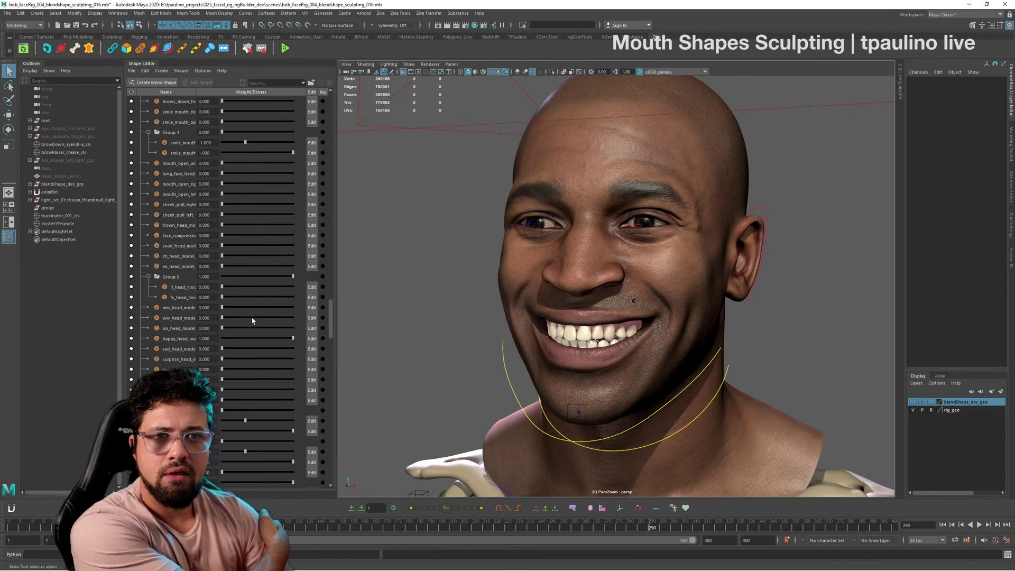
# Step: Set the happy_head_model_geo weight to 0 and widen the shape name column to make the full target names readable
pyautogui.scroll(3, 252, 321)
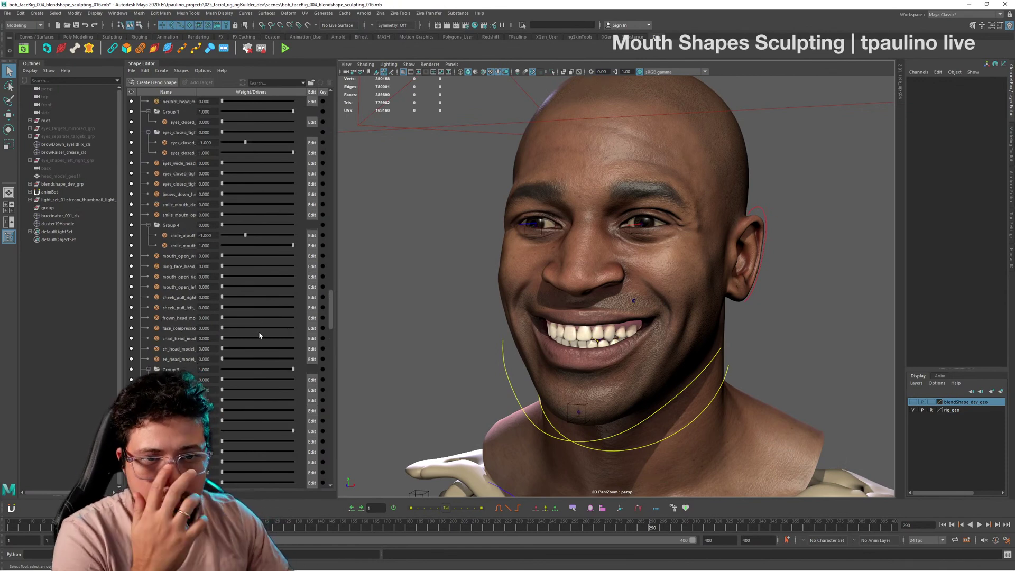
pyautogui.scroll(-2, 273, 328)
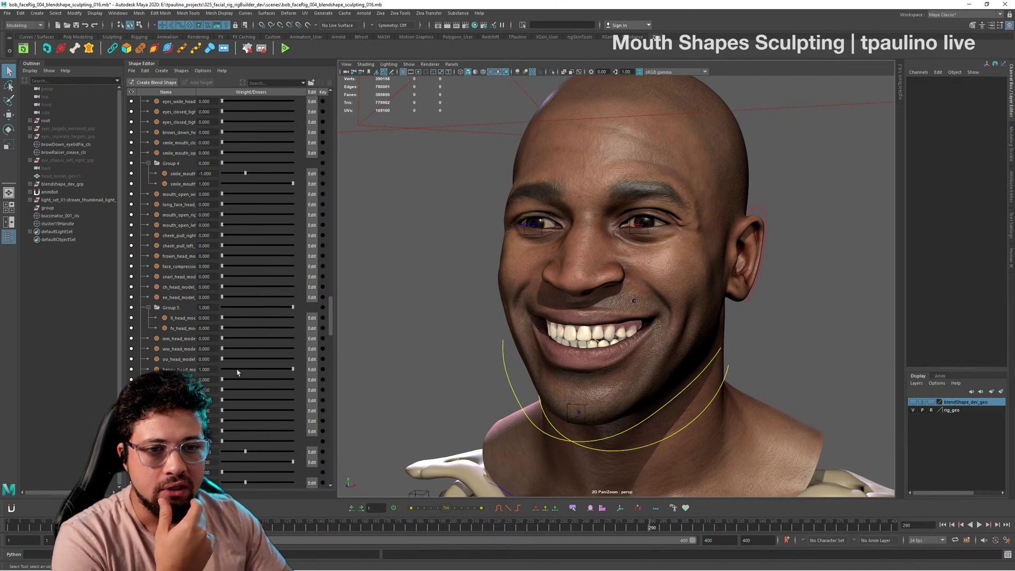
pyautogui.scroll(-1, 253, 332)
pyautogui.moveTo(289, 339); pyautogui.dragTo(205, 310)
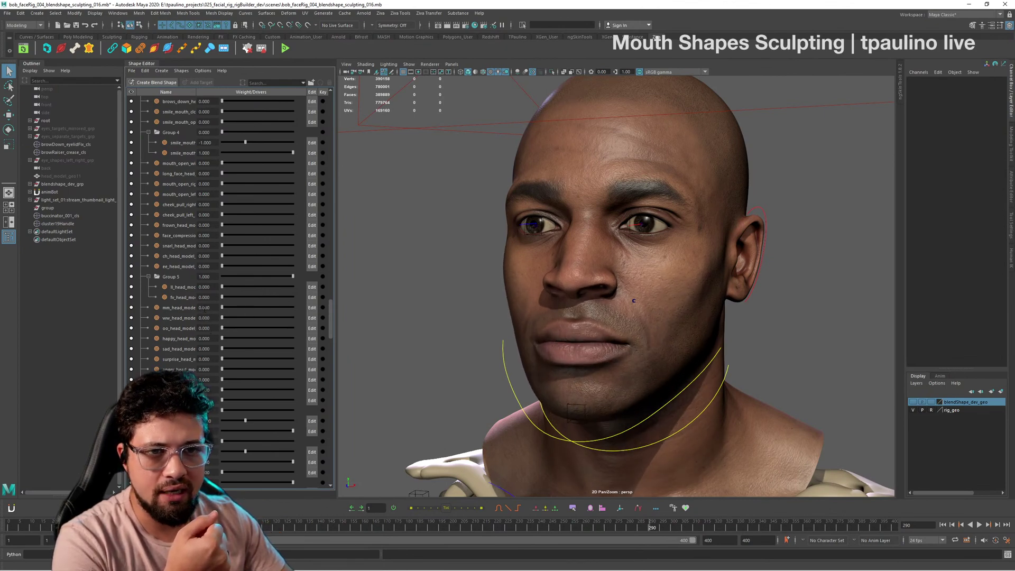
pyautogui.moveTo(197, 93); pyautogui.dragTo(218, 99)
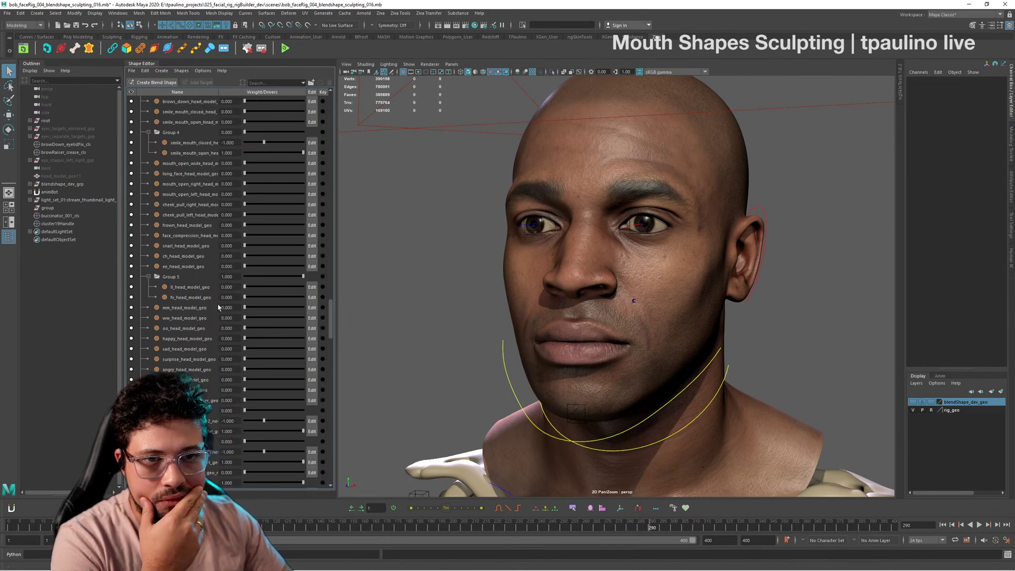
# Step: Set the mm_head_model_geo weight to 1 and examine the pressed lips close up from the side
pyautogui.click(186, 319)
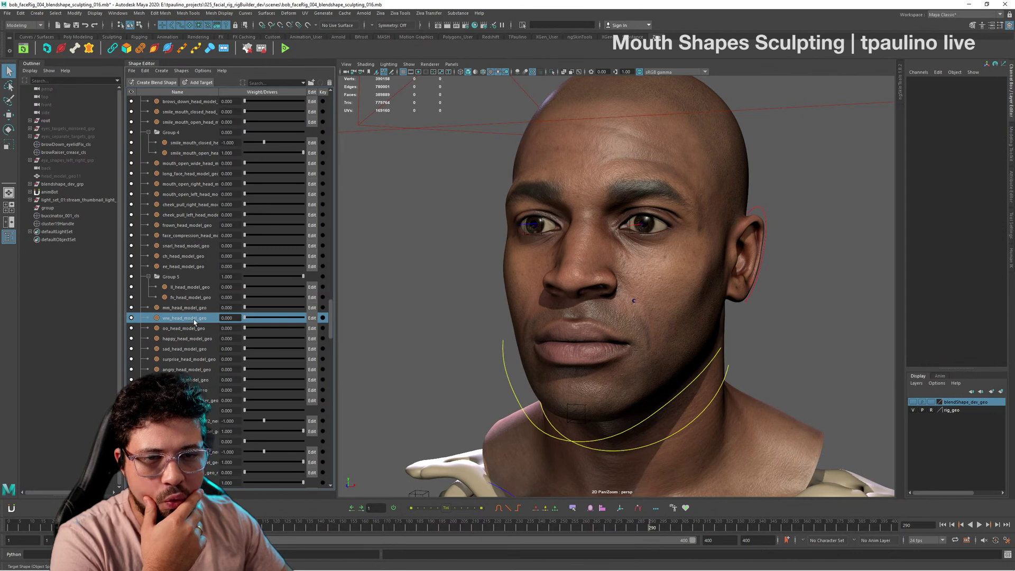
pyautogui.click(196, 308)
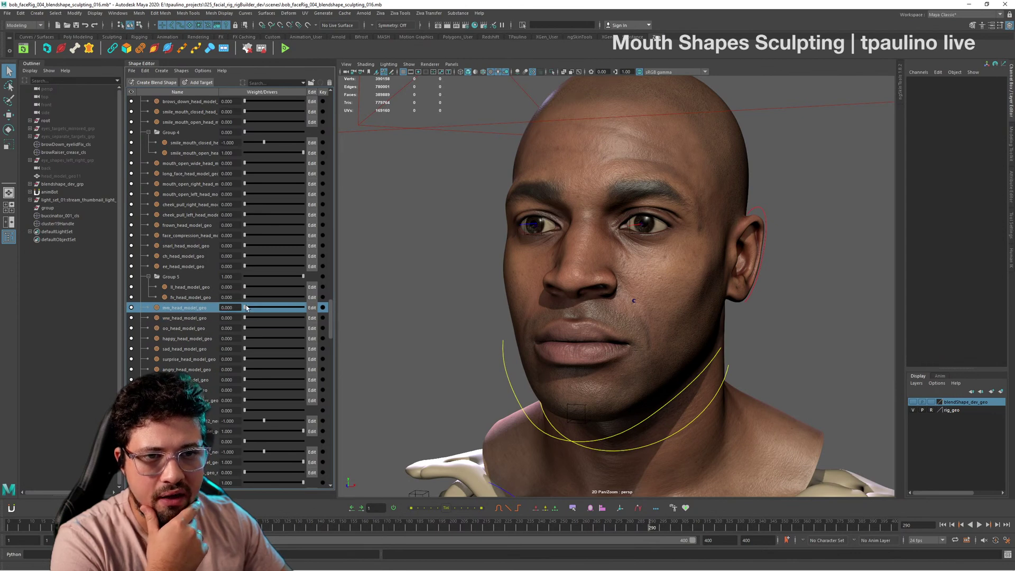
pyautogui.click(312, 308)
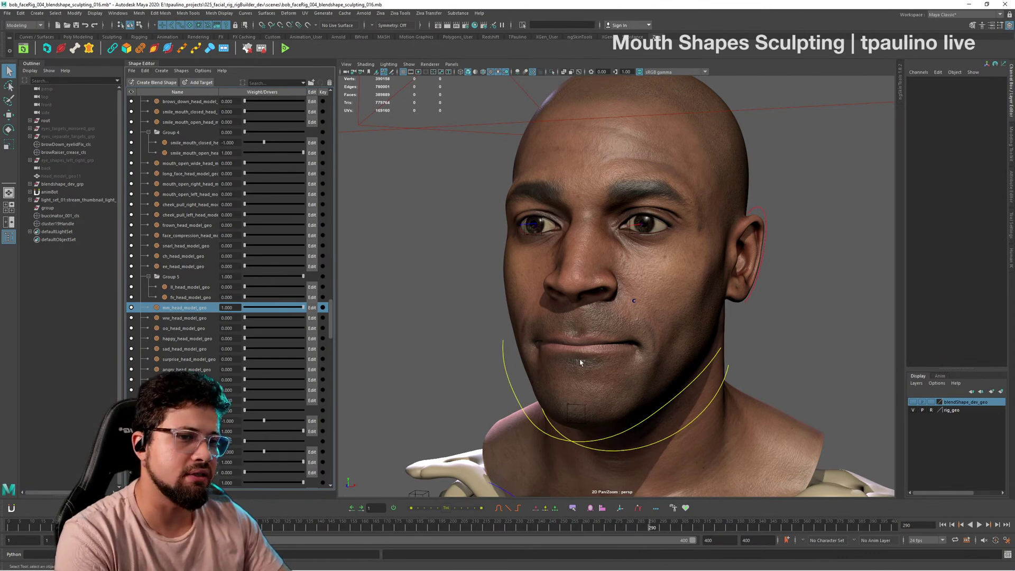
pyautogui.keyDown('alt'); pyautogui.moveTo(581, 362); pyautogui.dragTo(762, 374); pyautogui.keyUp('alt')
pyautogui.scroll(8, 646, 308)
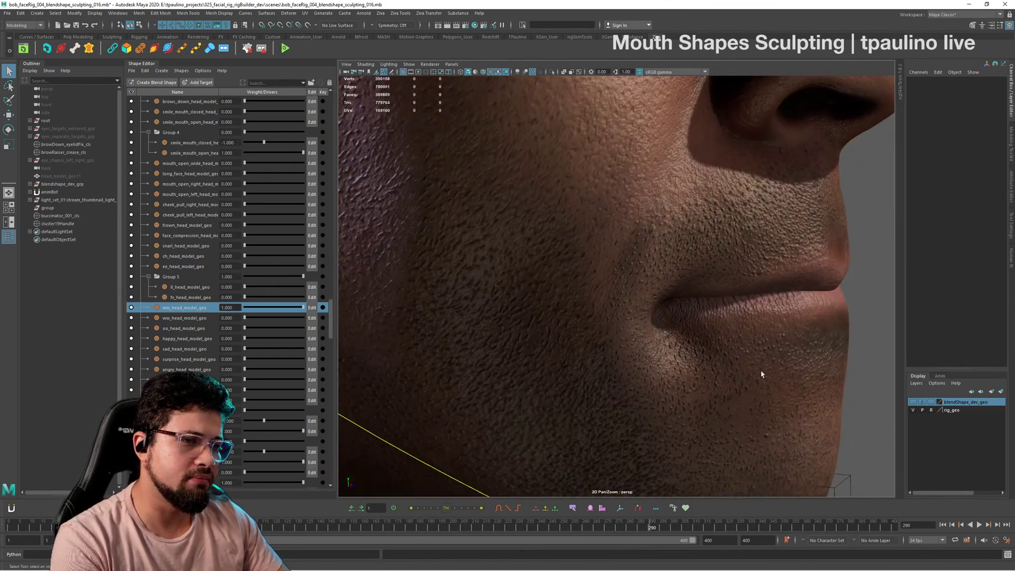
# Step: Examine the pressed lips against the teeth with X-ray shading, restore normal shading and return mm_head_model_geo to 0
pyautogui.click(564, 72)
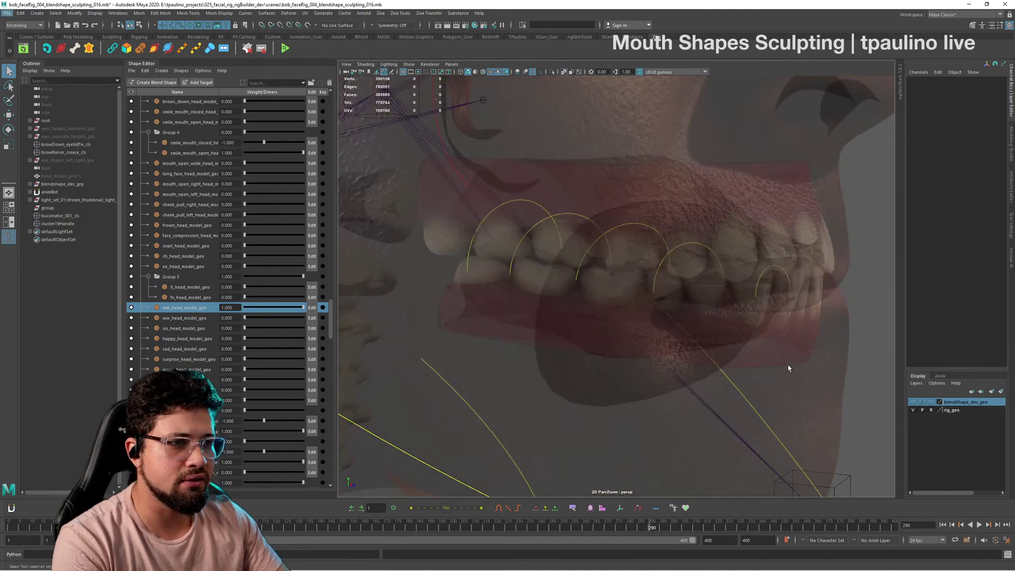
pyautogui.keyDown('alt'); pyautogui.moveTo(741, 365); pyautogui.dragTo(575, 289); pyautogui.keyUp('alt')
pyautogui.keyDown('alt'); pyautogui.moveTo(575, 289); pyautogui.dragTo(650, 348, button='right'); pyautogui.keyUp('alt')
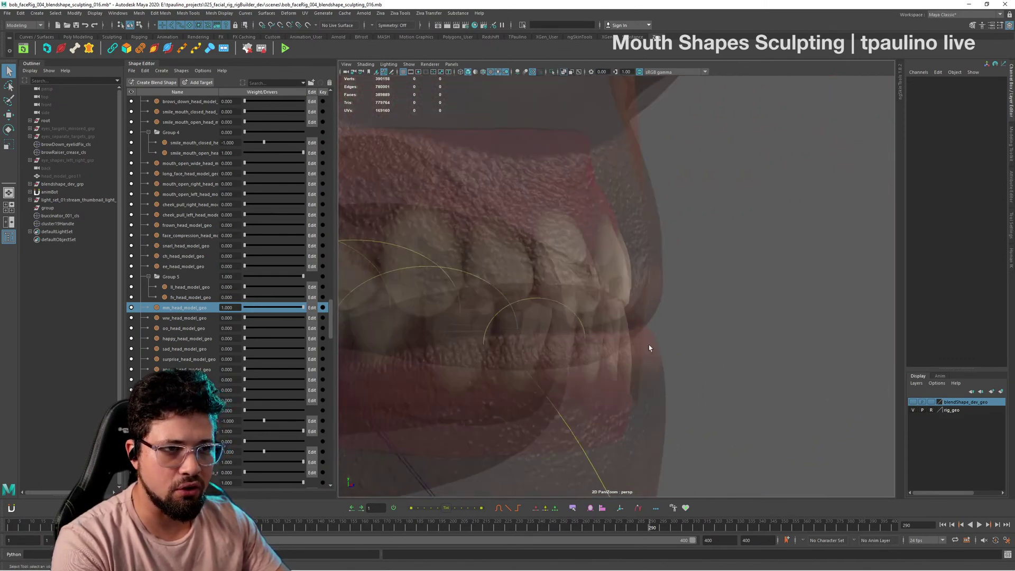
pyautogui.keyDown('alt'); pyautogui.moveTo(576, 293); pyautogui.dragTo(612, 185, button='right'); pyautogui.keyUp('alt')
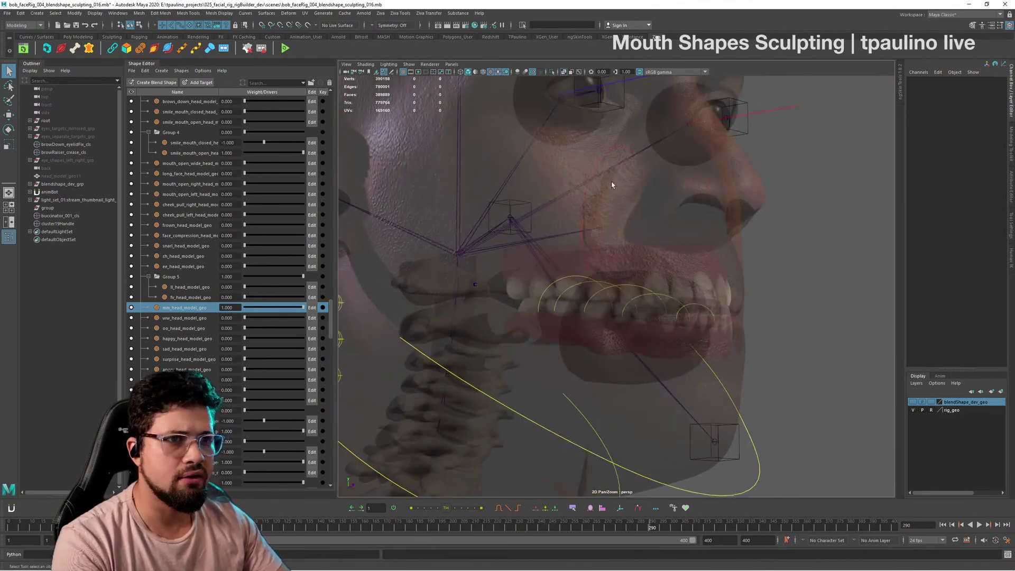
pyautogui.hotkey('alt', 'x')
pyautogui.keyDown('alt'); pyautogui.moveTo(561, 159); pyautogui.dragTo(560, 232); pyautogui.keyUp('alt')
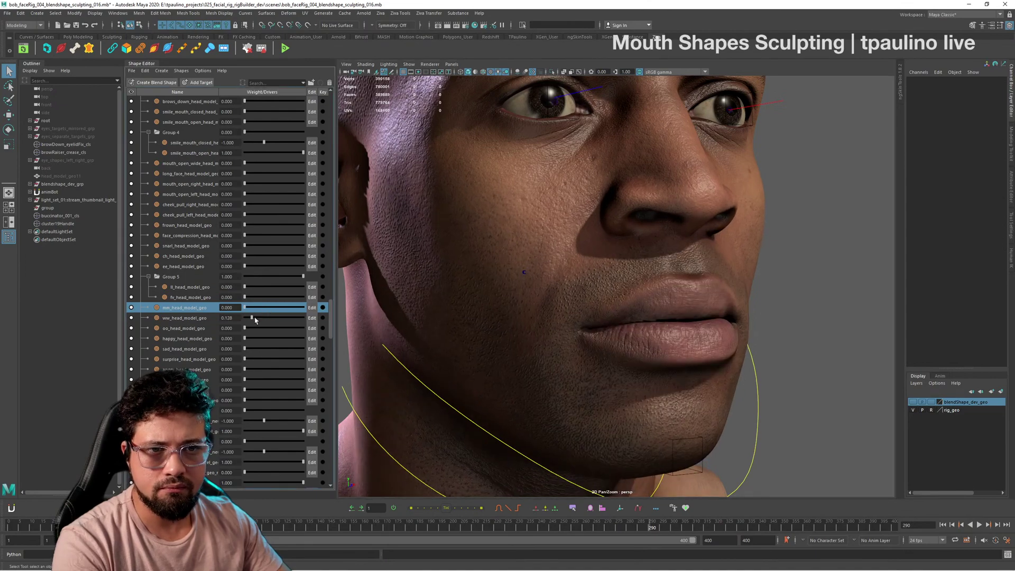
# Step: Preview the two mouth shapes listed directly below mm_head_model_geo and return both weights to 0
pyautogui.moveTo(254, 319)
pyautogui.mouseDown()
pyautogui.moveTo(290, 319)
pyautogui.moveTo(245, 320)
pyautogui.mouseUp()
pyautogui.click(315, 319)
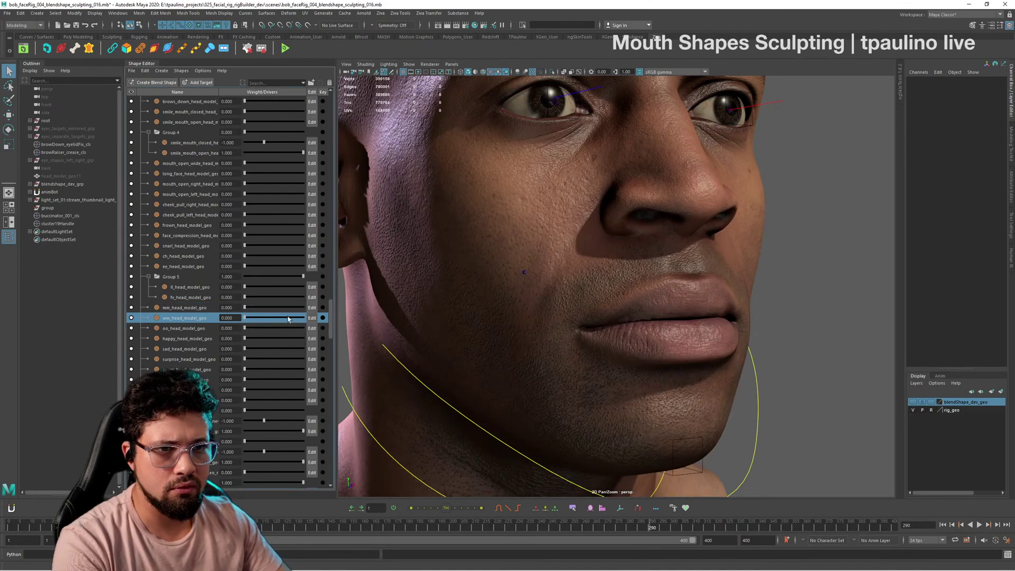
pyautogui.moveTo(245, 328); pyautogui.dragTo(235, 365)
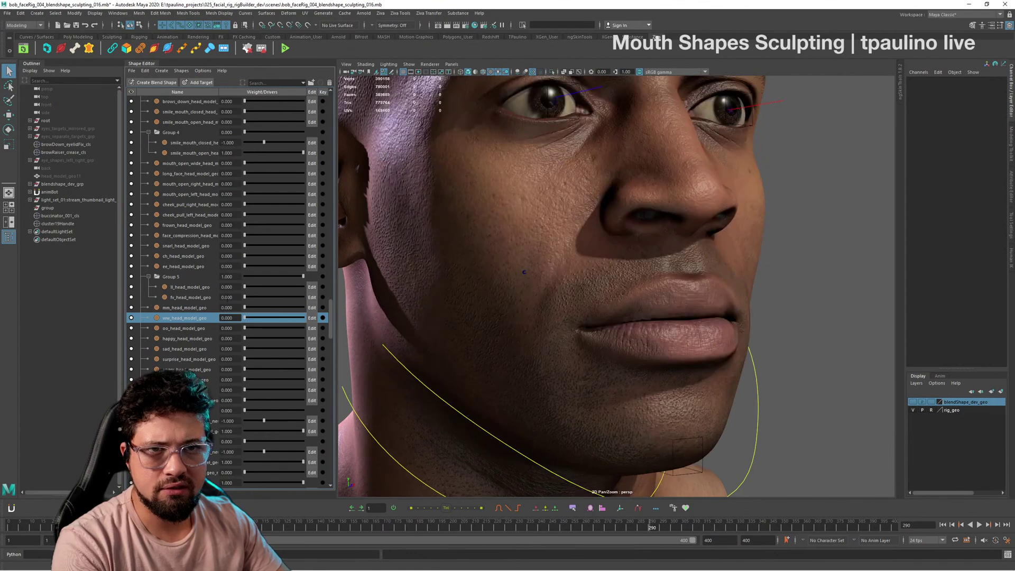
# Step: Set the ch_head_model_geo weight to 1 and examine the open lips from the other side
pyautogui.scroll(1, 237, 294)
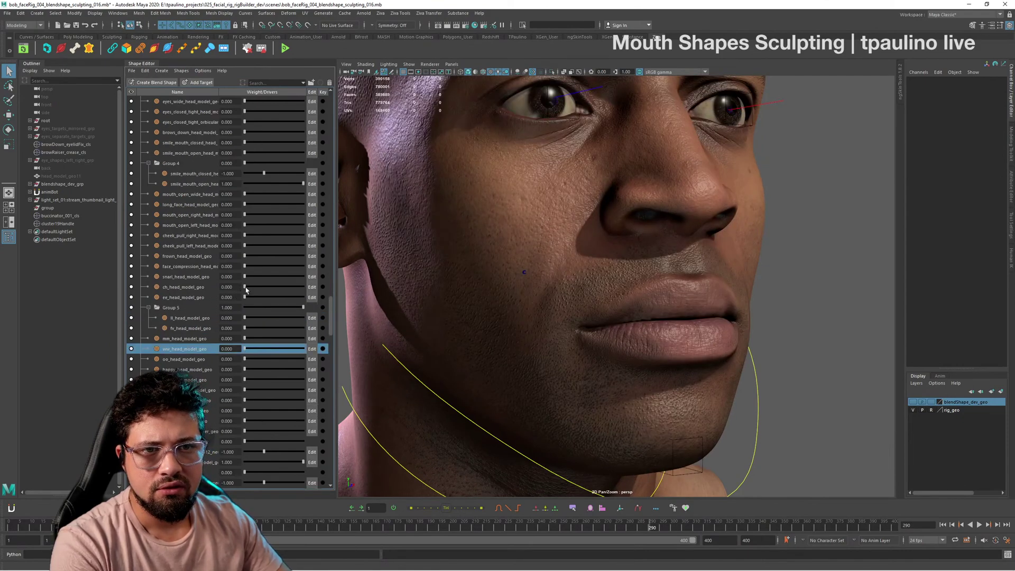
pyautogui.moveTo(246, 290); pyautogui.dragTo(304, 287)
pyautogui.keyDown('alt'); pyautogui.moveTo(529, 338); pyautogui.dragTo(580, 358); pyautogui.keyUp('alt')
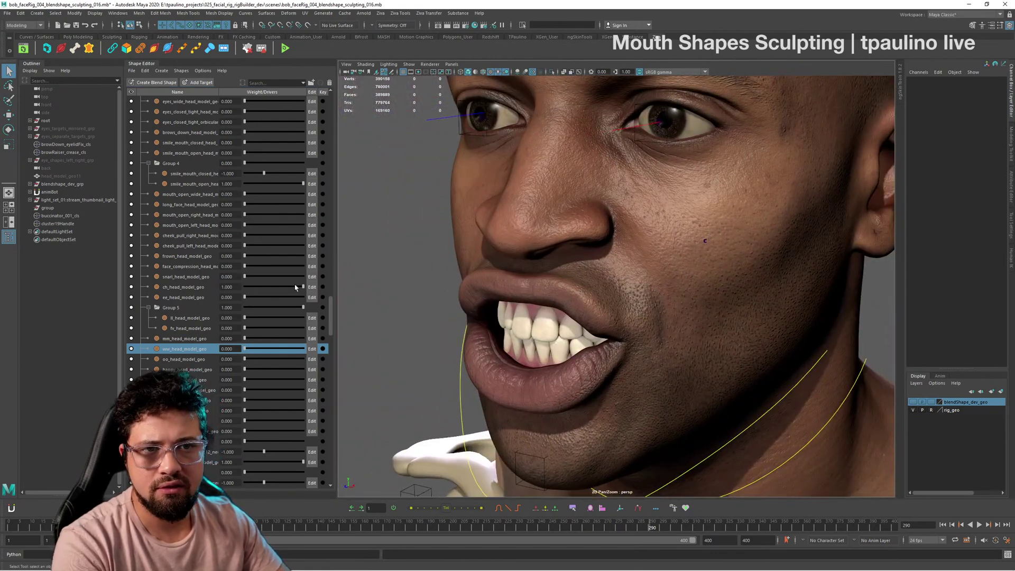
# Step: Return ch_head_model_geo to 0, preview the shape below it at weight 1 from both sides, and reset it to 0
pyautogui.moveTo(295, 287); pyautogui.dragTo(341, 310)
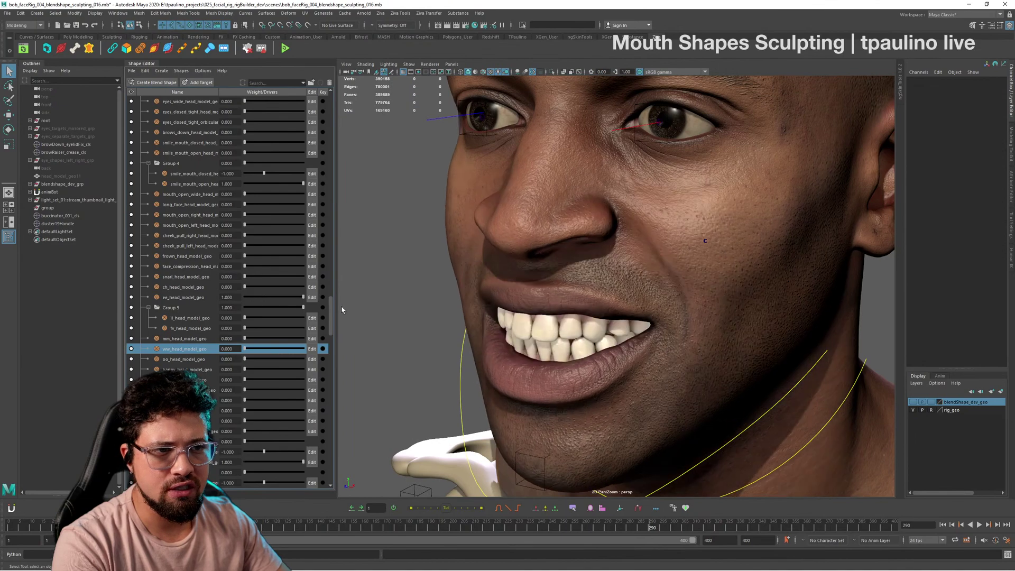
pyautogui.scroll(-10, 558, 349)
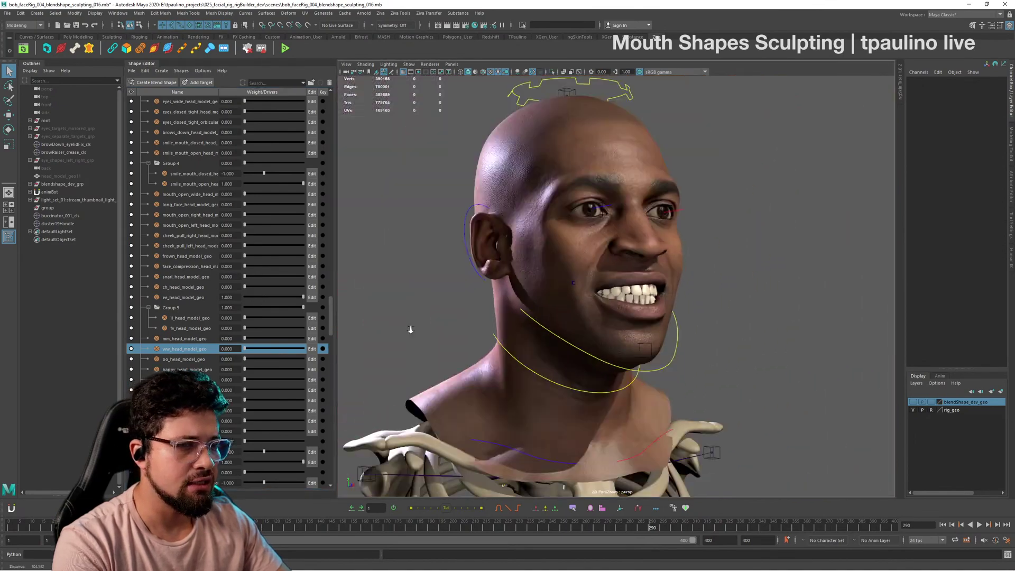
pyautogui.keyDown('alt'); pyautogui.moveTo(550, 341); pyautogui.dragTo(648, 335); pyautogui.keyUp('alt')
pyautogui.moveTo(282, 295); pyautogui.dragTo(198, 308)
pyautogui.moveTo(261, 297); pyautogui.dragTo(238, 299)
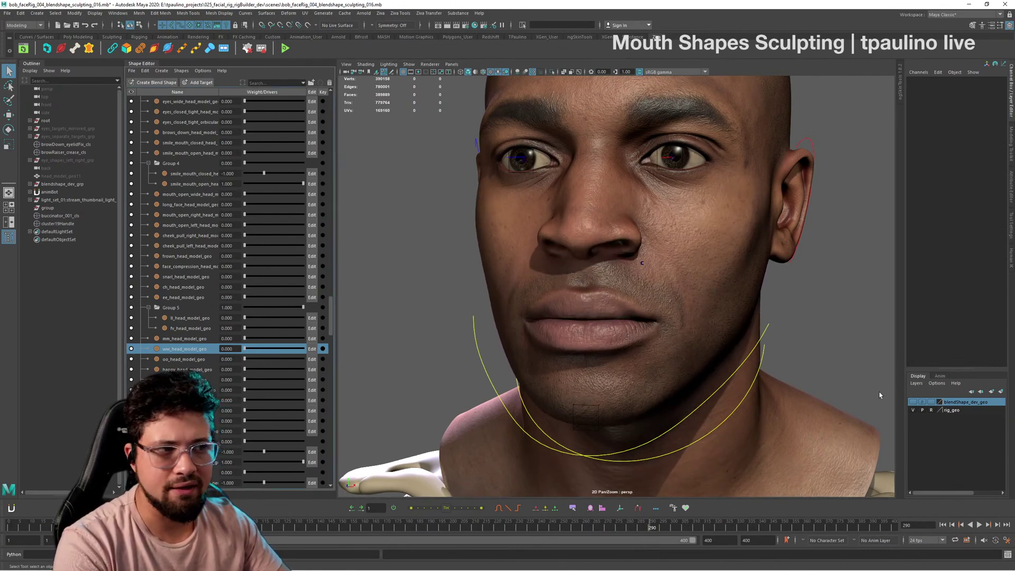
# Step: Show the blendShape_dev_geo layer, hide rig_geo, and bring up the target_dev_bld_node shapes in the Shape Editor
pyautogui.click(913, 402)
pyautogui.click(913, 410)
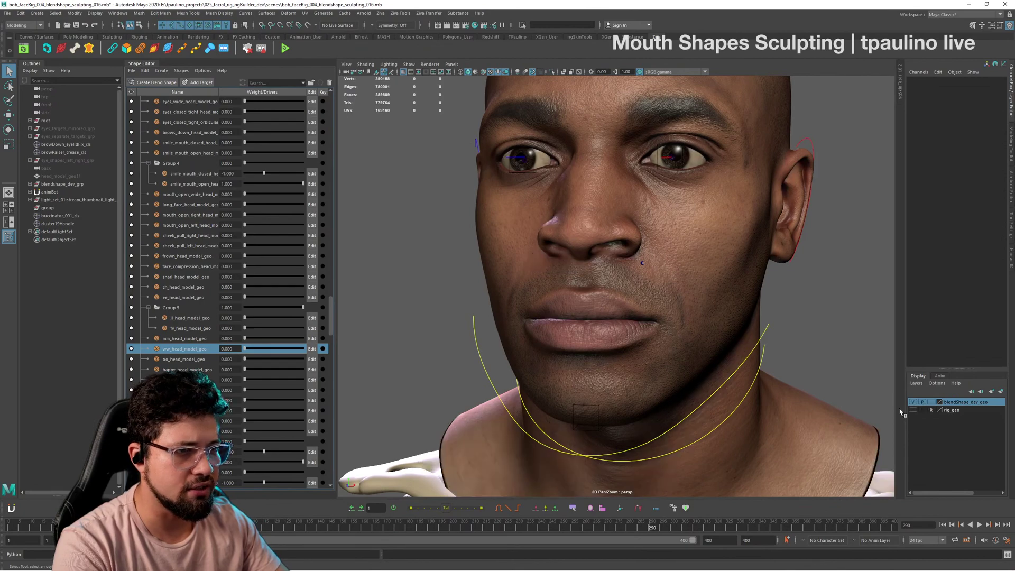
pyautogui.scroll(-15, 192, 313)
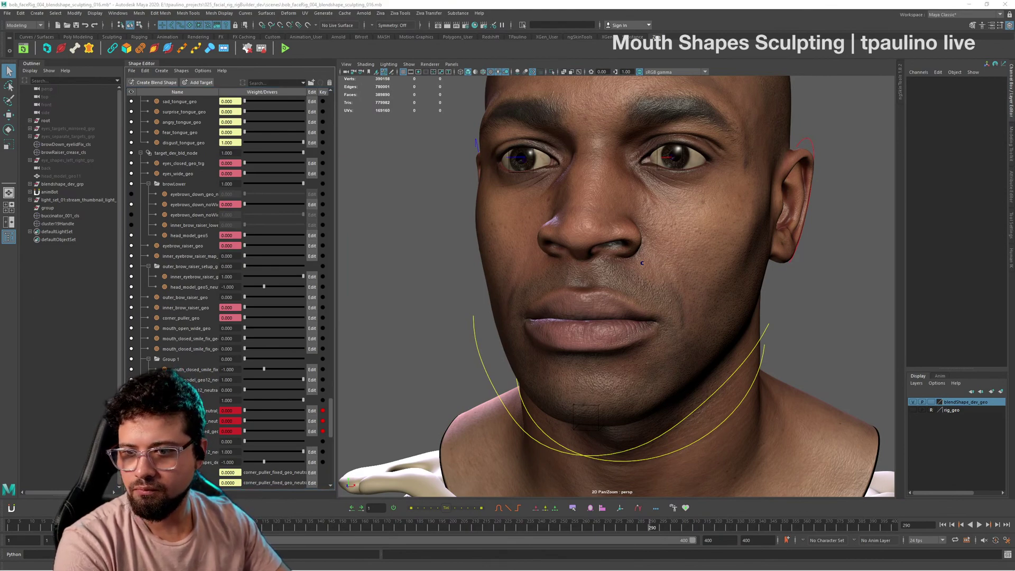
pyautogui.hotkey('alt', 'Tab')
pyautogui.click(329, 304)
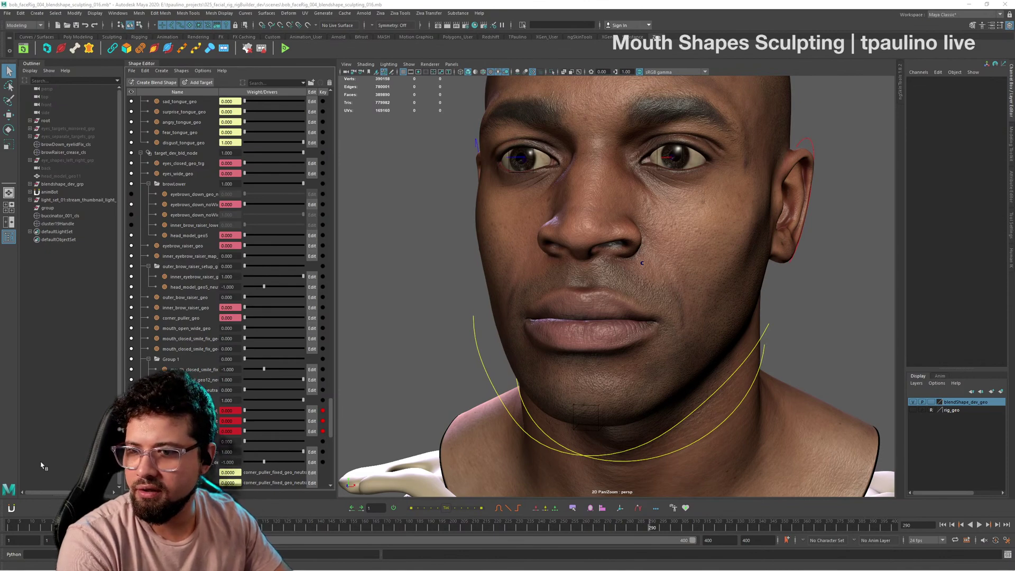
# Step: Examine the neutral blendShape_dev_geo head from both sides and at three-quarter view
pyautogui.keyDown('alt'); pyautogui.moveTo(766, 294); pyautogui.dragTo(746, 296); pyautogui.keyUp('alt')
pyautogui.keyDown('alt'); pyautogui.moveTo(667, 290); pyautogui.dragTo(660, 293, button='right'); pyautogui.keyUp('alt')
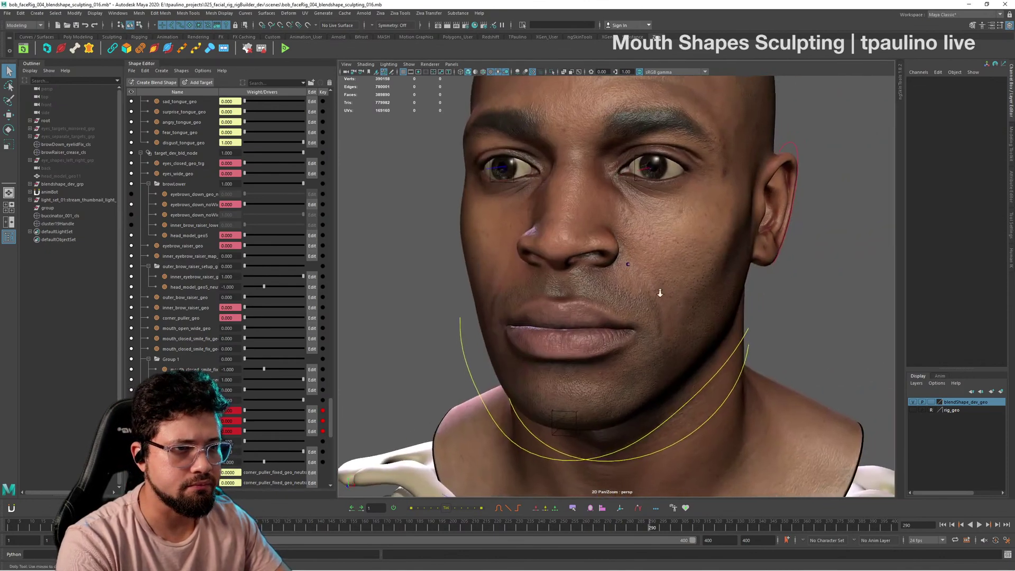
pyautogui.keyDown('alt'); pyautogui.moveTo(660, 293); pyautogui.dragTo(703, 326); pyautogui.keyUp('alt')
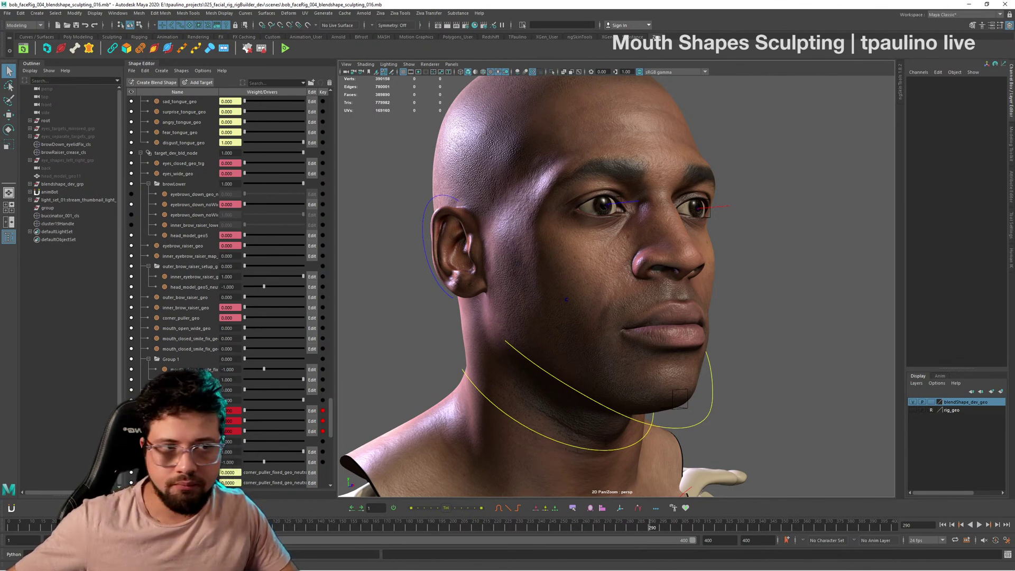
pyautogui.keyDown('alt'); pyautogui.moveTo(768, 347); pyautogui.dragTo(678, 355); pyautogui.keyUp('alt')
pyautogui.scroll(2, 685, 357)
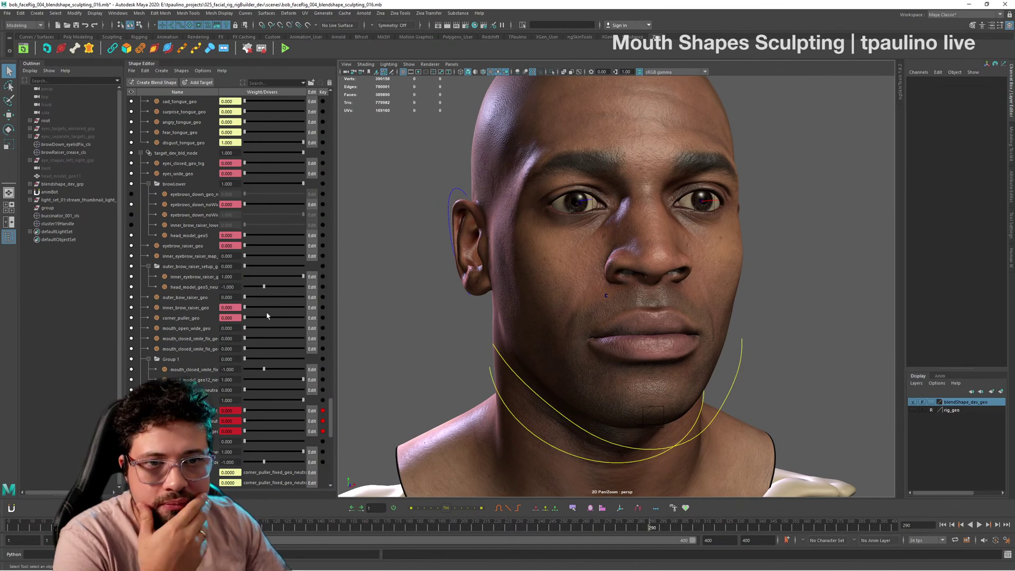
# Step: Preview the outer_brow_raiser_geo shape, return its weight to 0, and check the mouth shapes listed under target_dev_bld_node
pyautogui.moveTo(246, 297)
pyautogui.mouseDown()
pyautogui.moveTo(296, 296)
pyautogui.moveTo(229, 296)
pyautogui.mouseUp()
pyautogui.scroll(-5, 259, 348)
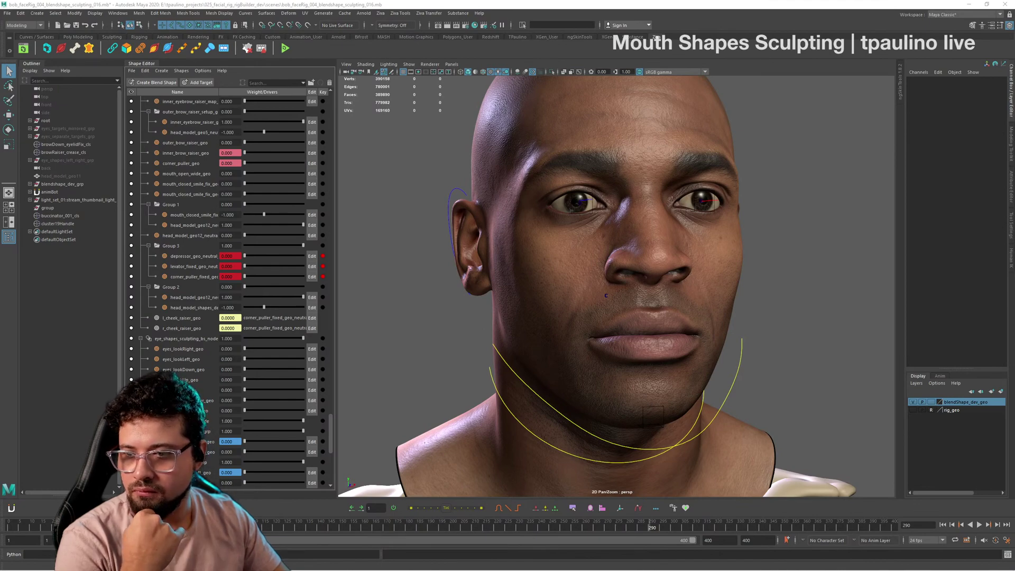
# Step: Inspect the neutral head from the other side and look through the eye and brow shapes in the remaining blend shape nodes
pyautogui.keyDown('alt'); pyautogui.moveTo(666, 383); pyautogui.dragTo(606, 344); pyautogui.keyUp('alt')
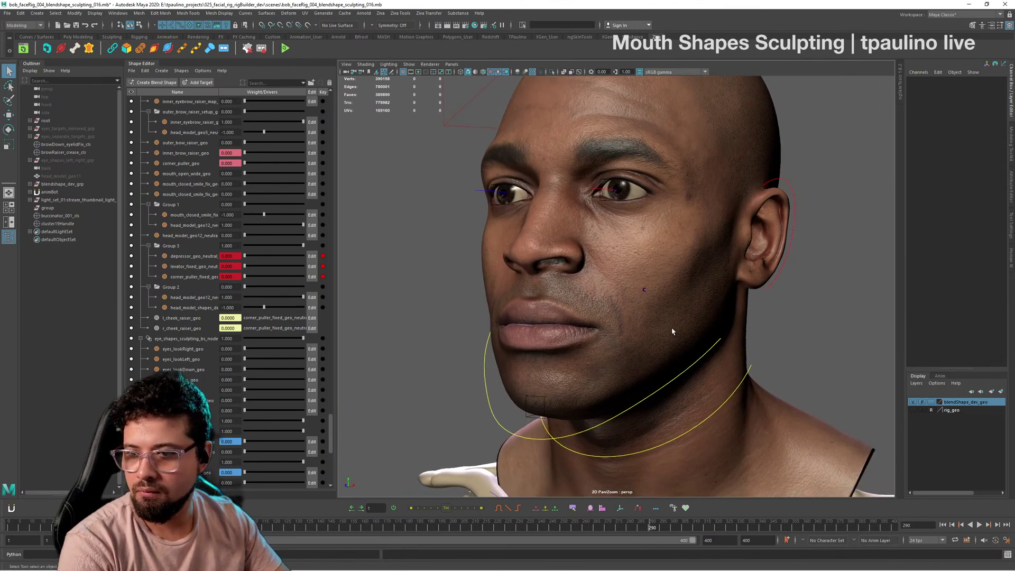
pyautogui.keyDown('alt'); pyautogui.moveTo(673, 332); pyautogui.dragTo(734, 327); pyautogui.keyUp('alt')
pyautogui.keyDown('alt'); pyautogui.moveTo(734, 326); pyautogui.dragTo(592, 329, button='right'); pyautogui.keyUp('alt')
pyautogui.keyDown('alt'); pyautogui.moveTo(592, 329); pyautogui.dragTo(656, 354); pyautogui.keyUp('alt')
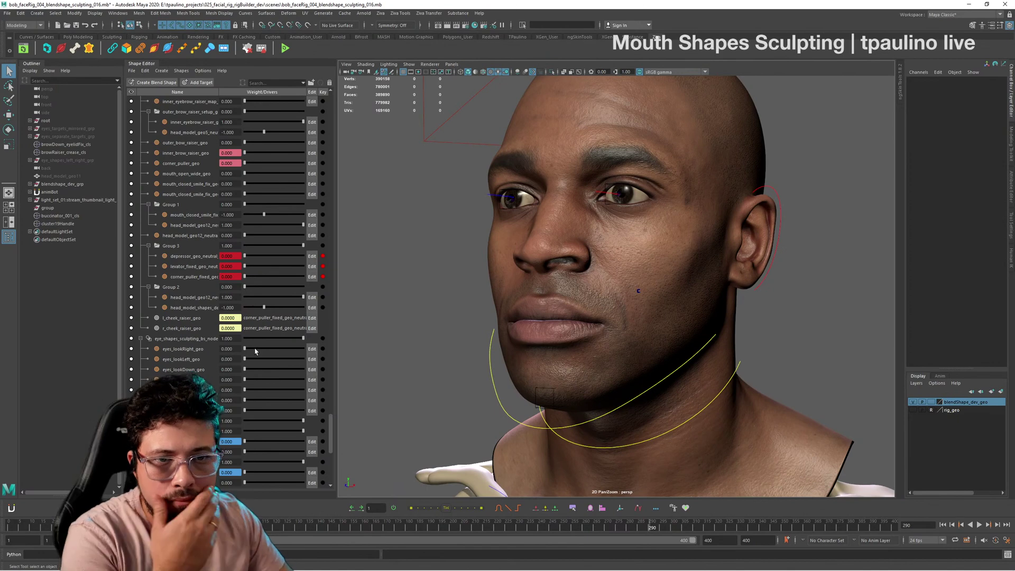
pyautogui.scroll(-4, 256, 356)
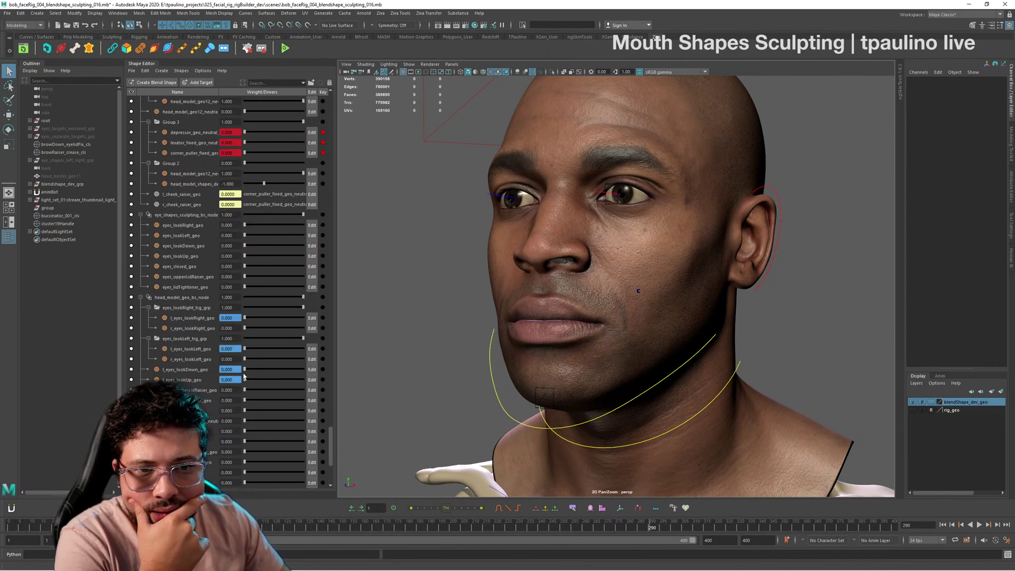
pyautogui.scroll(-5, 249, 389)
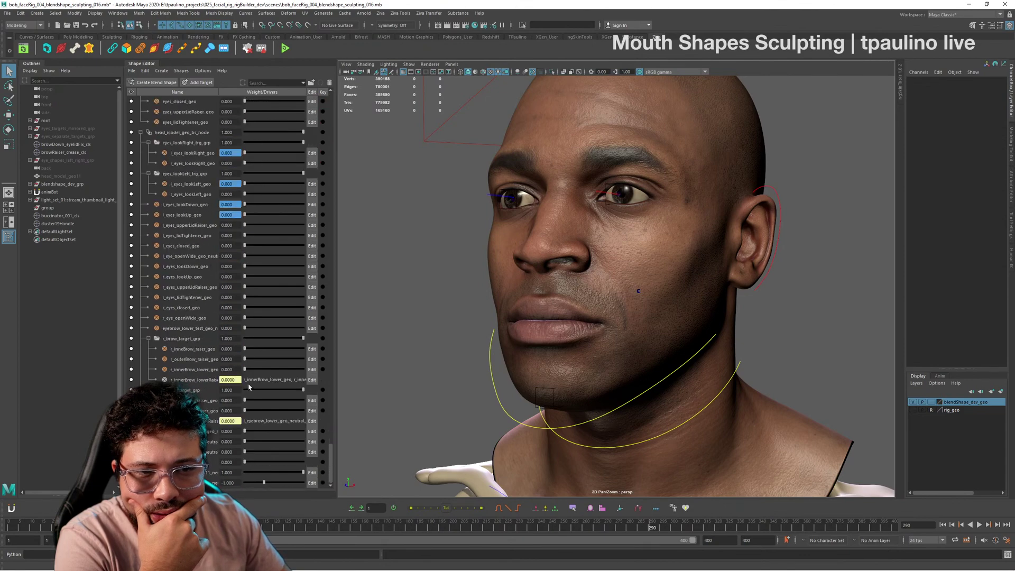
pyautogui.scroll(15, 250, 386)
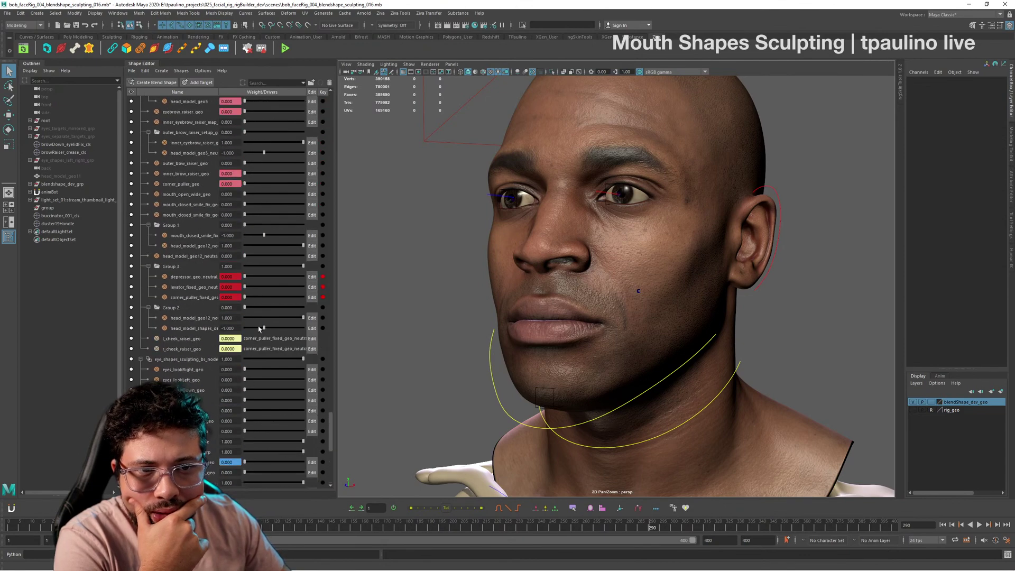
# Step: Preview the depressor, levator and corner puller shapes in Group 3 together at about 0.865, 0.642 and 0.635
pyautogui.moveTo(246, 276); pyautogui.dragTo(328, 290)
pyautogui.moveTo(253, 299); pyautogui.dragTo(295, 282)
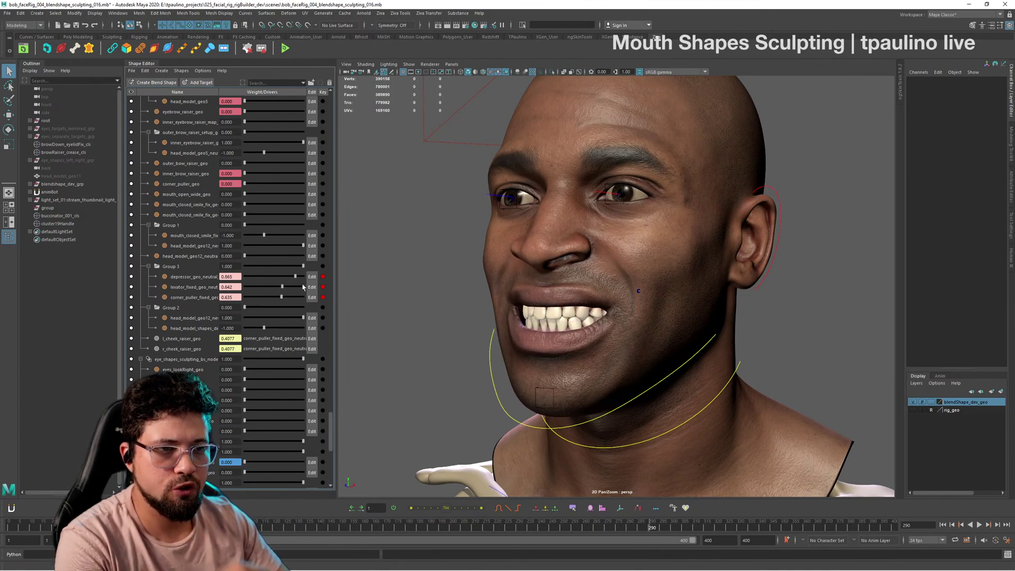
pyautogui.keyDown('alt'); pyautogui.moveTo(621, 378); pyautogui.dragTo(628, 340); pyautogui.keyUp('alt')
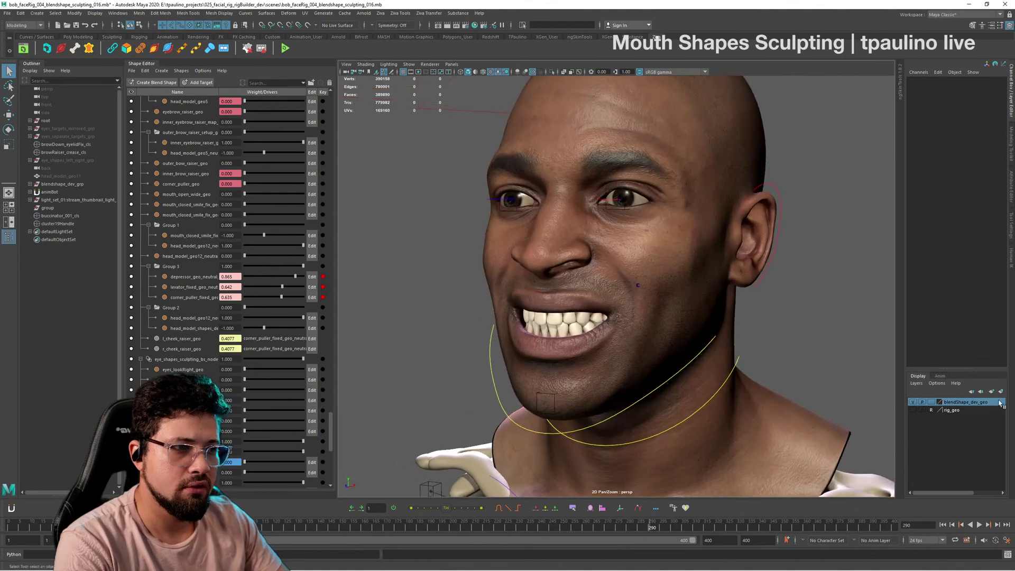
# Step: Hide the blendShape_dev_geo layer, show rig_geo, and preview the rig's ww_head_model_geo mouth shape, returning its weight to 0
pyautogui.click(914, 402)
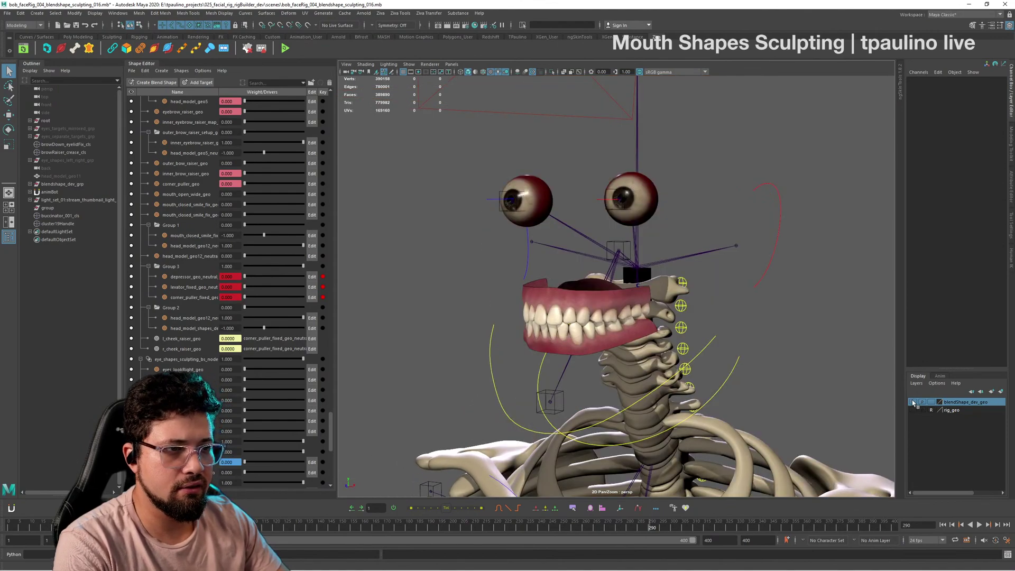
pyautogui.click(914, 410)
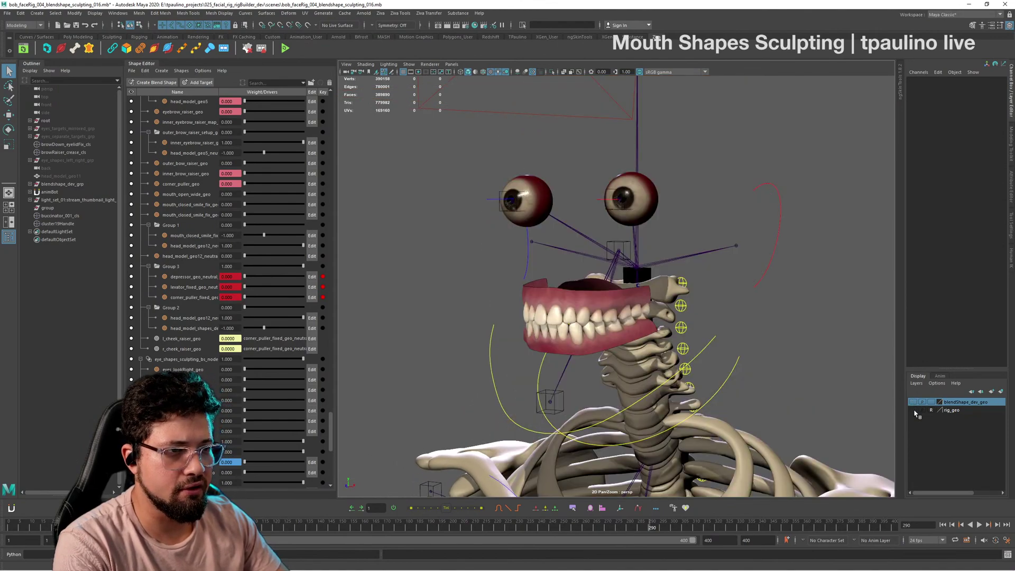
pyautogui.click(913, 411)
pyautogui.scroll(10, 280, 276)
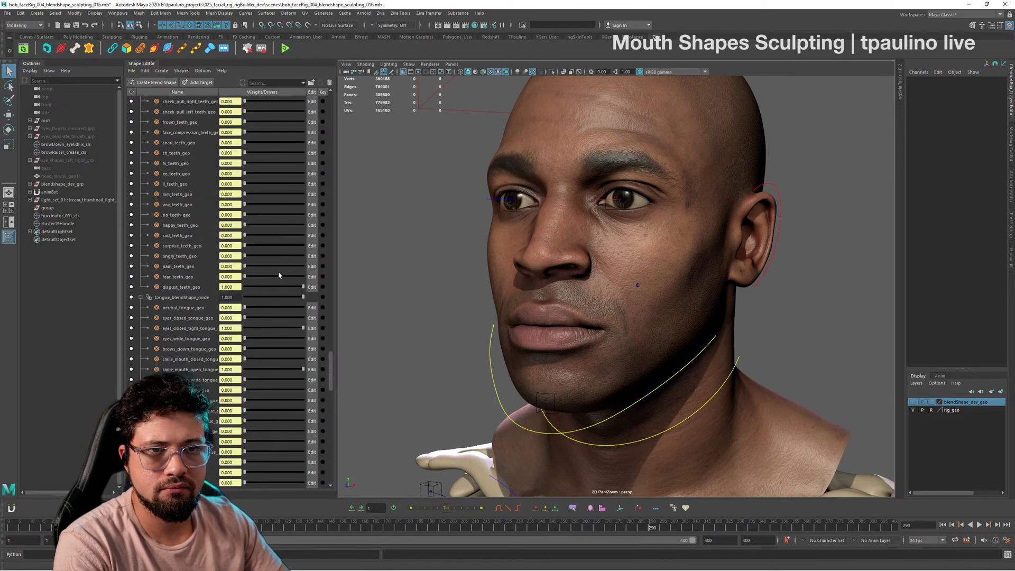
pyautogui.scroll(5, 279, 275)
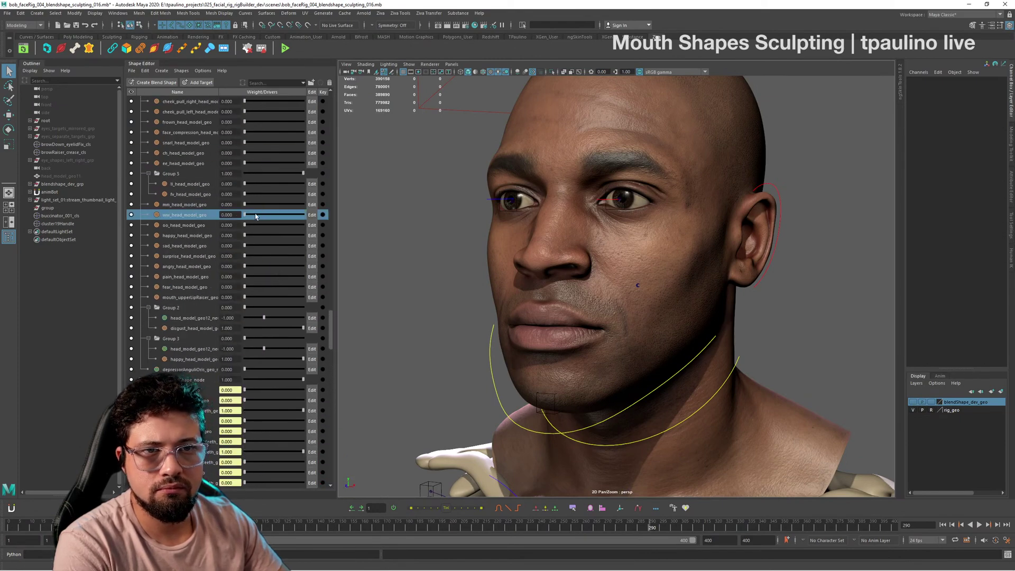
pyautogui.moveTo(245, 215)
pyautogui.mouseDown()
pyautogui.moveTo(255, 215)
pyautogui.moveTo(240, 214)
pyautogui.mouseUp()
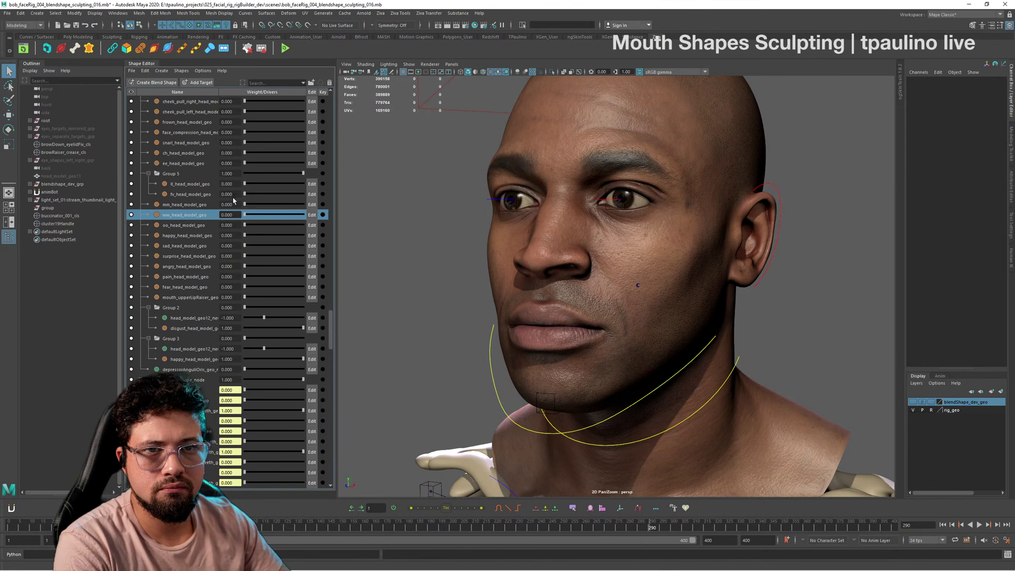
pyautogui.scroll(2, 234, 200)
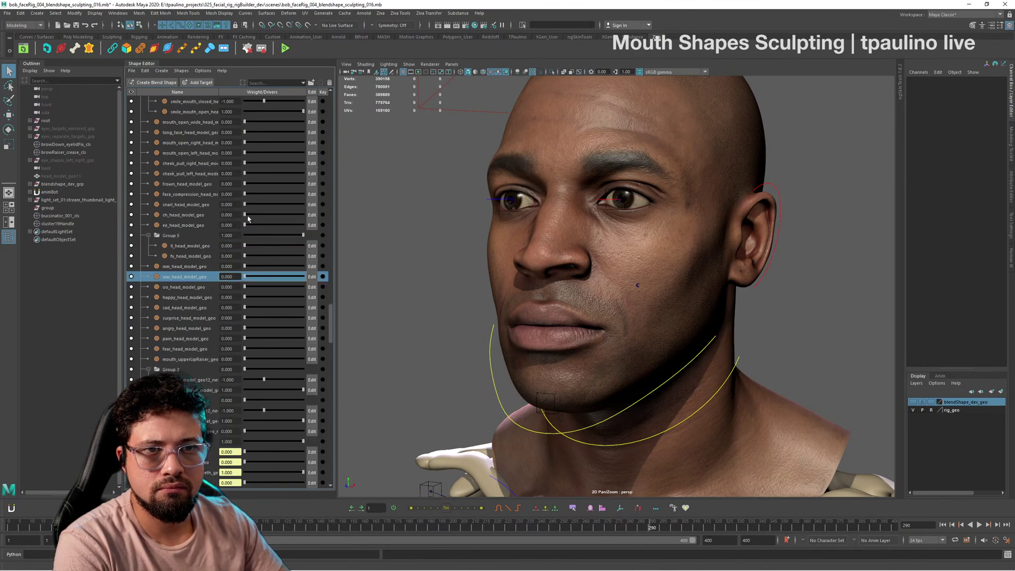
# Step: Raise ee_head_model_geo to about 0.946 and compare the rig_geo and blendShape_dev_geo heads, ending with only blendShape_dev_geo shown
pyautogui.moveTo(248, 217); pyautogui.dragTo(300, 228)
pyautogui.click(912, 409)
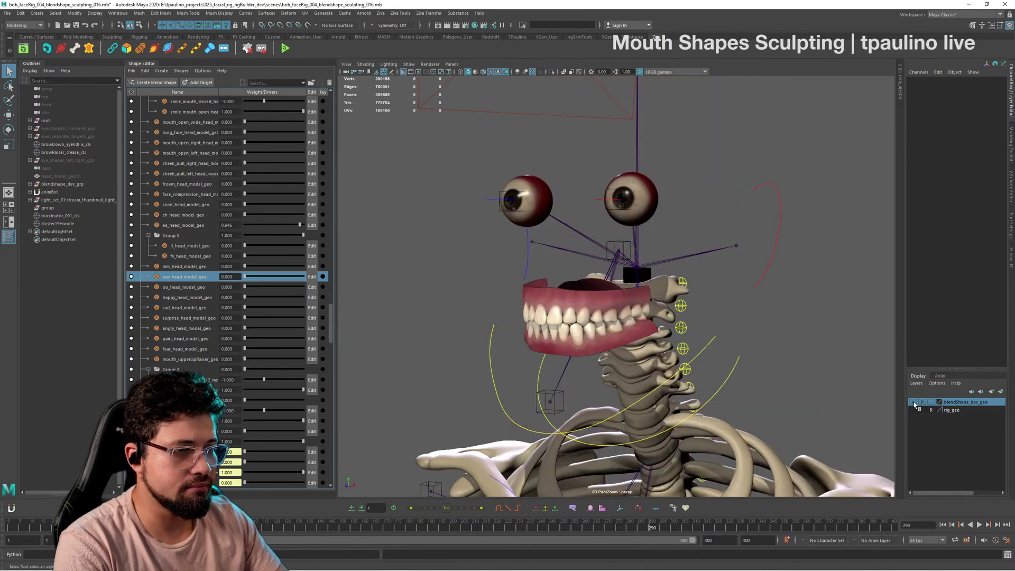
pyautogui.click(914, 403)
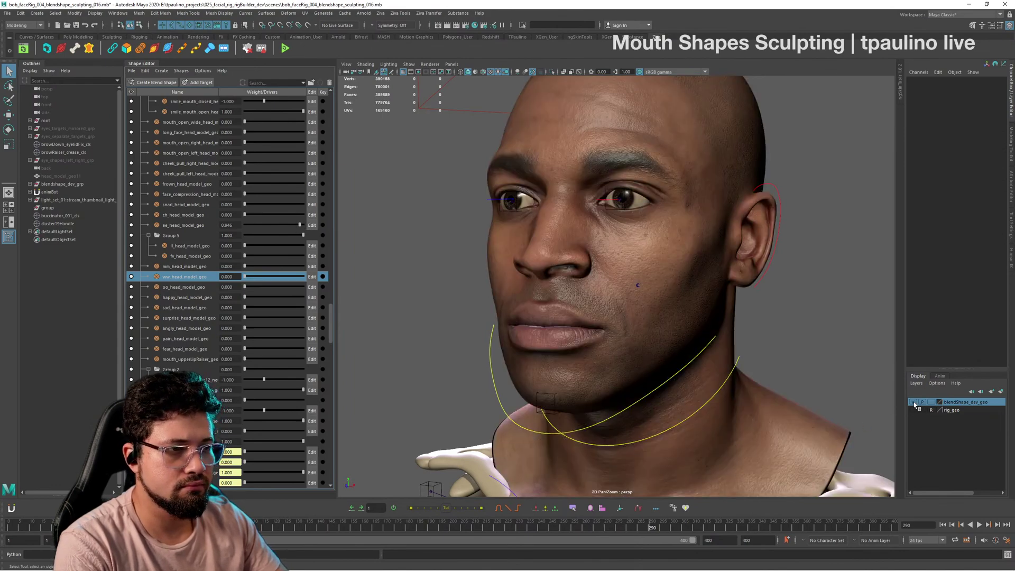
pyautogui.click(914, 403)
pyautogui.click(914, 410)
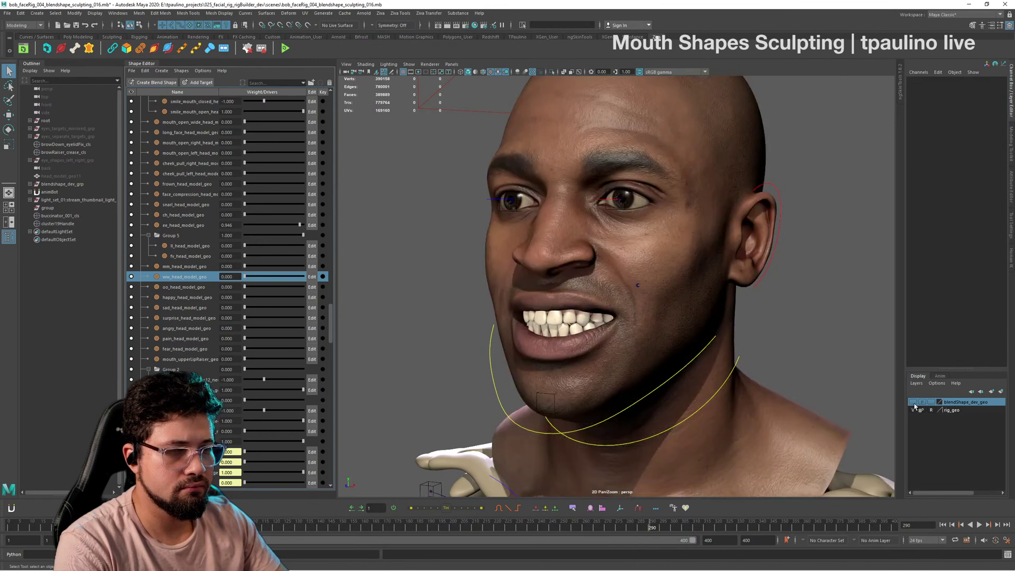
pyautogui.click(914, 402)
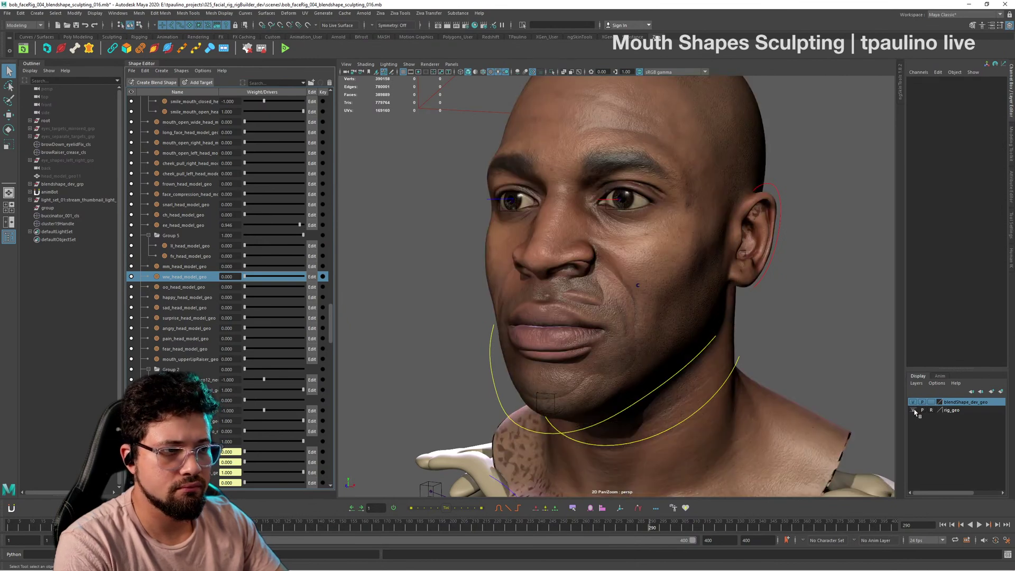
pyautogui.click(914, 410)
# Step: Mix the Group 3 depressor, levator and corner puller shapes at about 0.905, 0.541 and 0.764 to preview the combined mouth shape
pyautogui.scroll(-10, 227, 238)
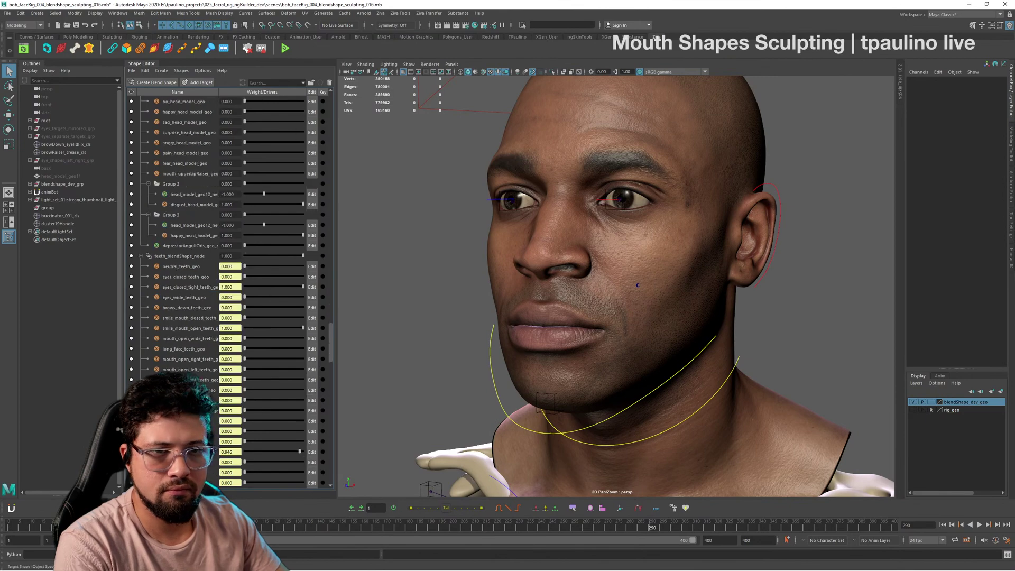
pyautogui.scroll(-2, 227, 264)
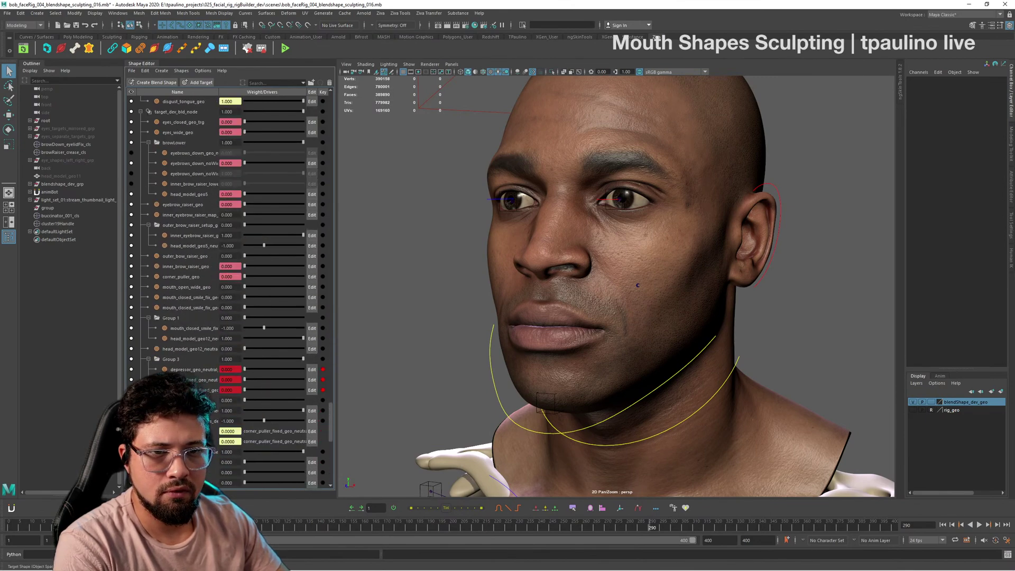
pyautogui.moveTo(244, 370); pyautogui.dragTo(301, 371)
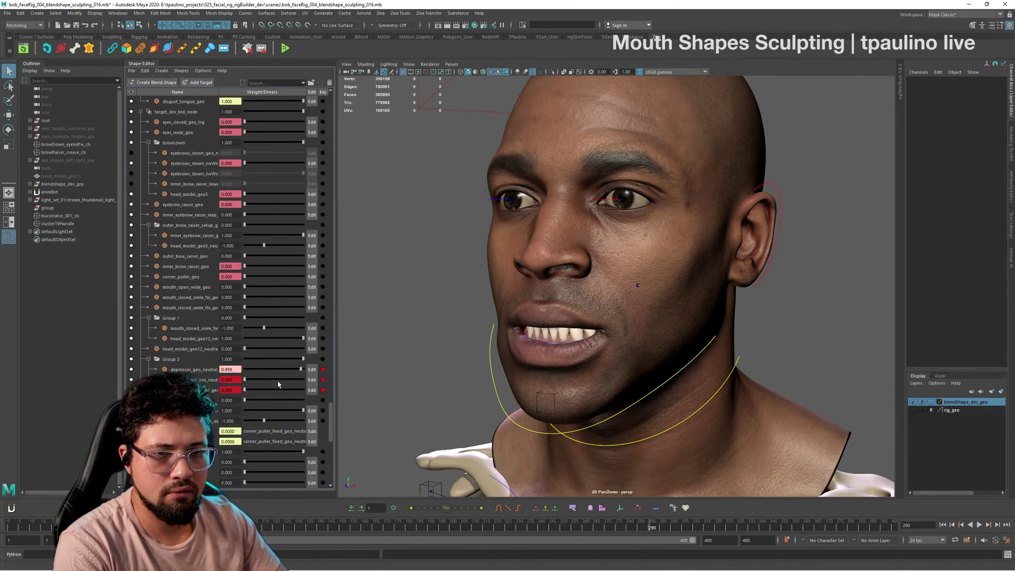
pyautogui.moveTo(255, 394); pyautogui.dragTo(290, 391)
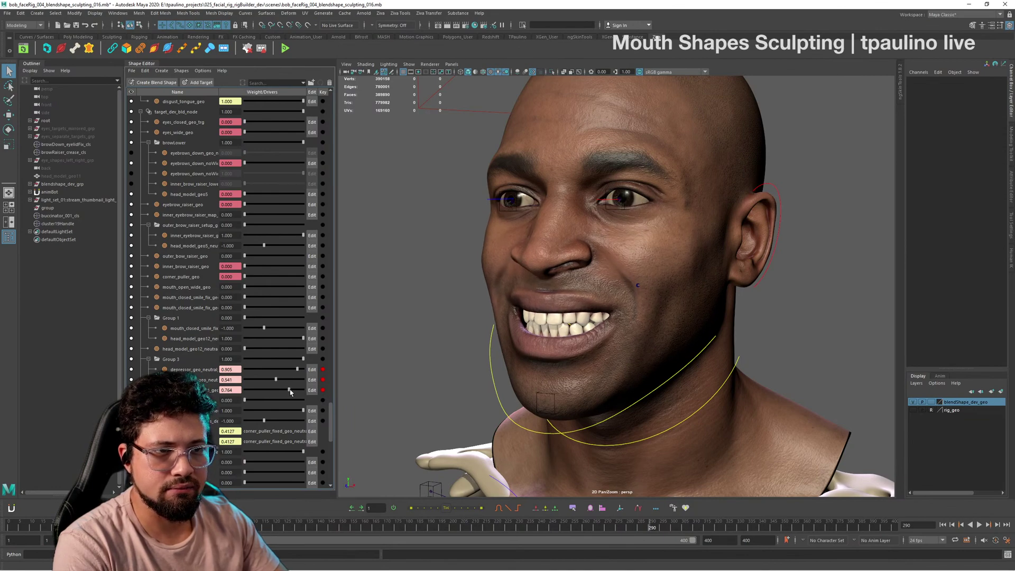
# Step: Compare the rig_geo ee mouth with the blendShape_dev_geo head by switching layer visibility, leaving blendShape_dev_geo shown
pyautogui.keyDown('alt'); pyautogui.moveTo(640, 407); pyautogui.dragTo(585, 415); pyautogui.keyUp('alt')
pyautogui.click(913, 402)
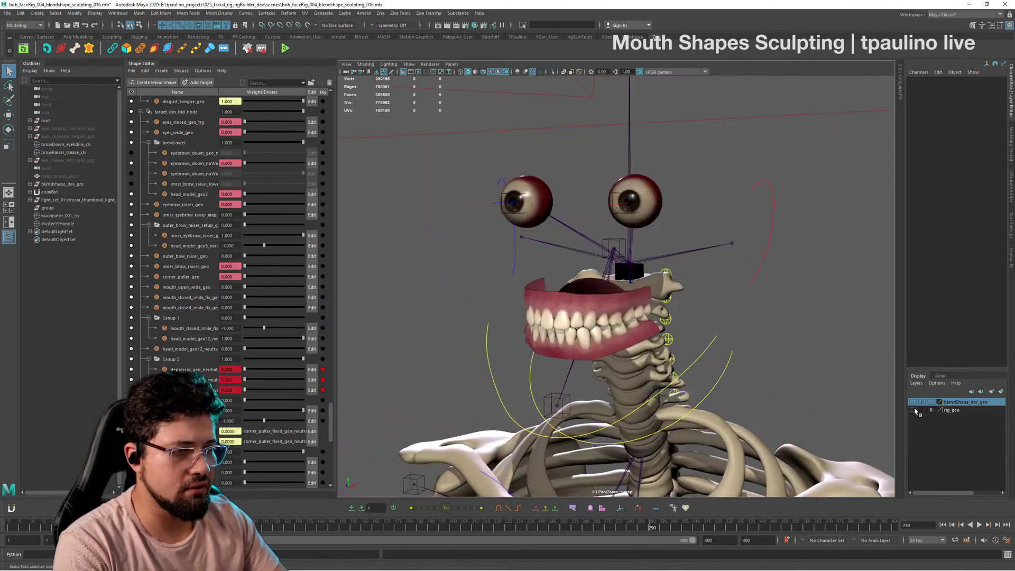
pyautogui.click(914, 402)
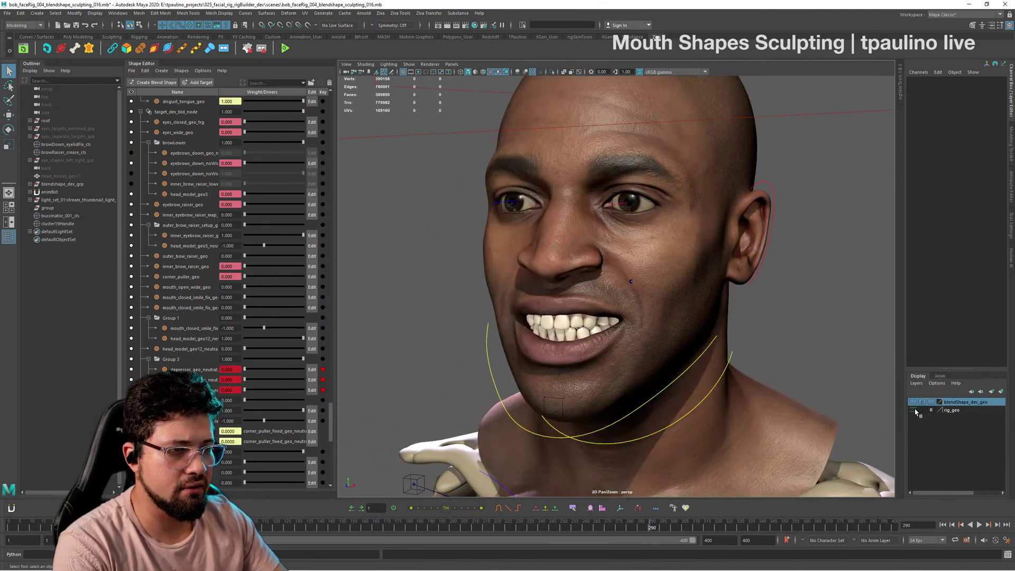
pyautogui.click(914, 402)
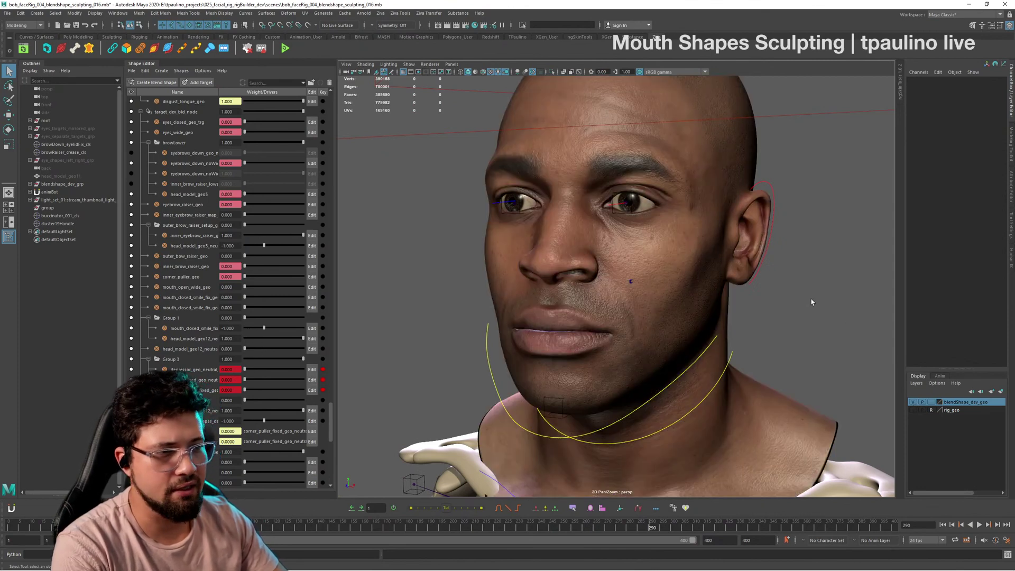
# Step: Examine the neutral blendShape_dev_geo head and its lips in profile, from the front and at three-quarter view
pyautogui.keyDown('alt'); pyautogui.moveTo(673, 367); pyautogui.dragTo(528, 346); pyautogui.keyUp('alt')
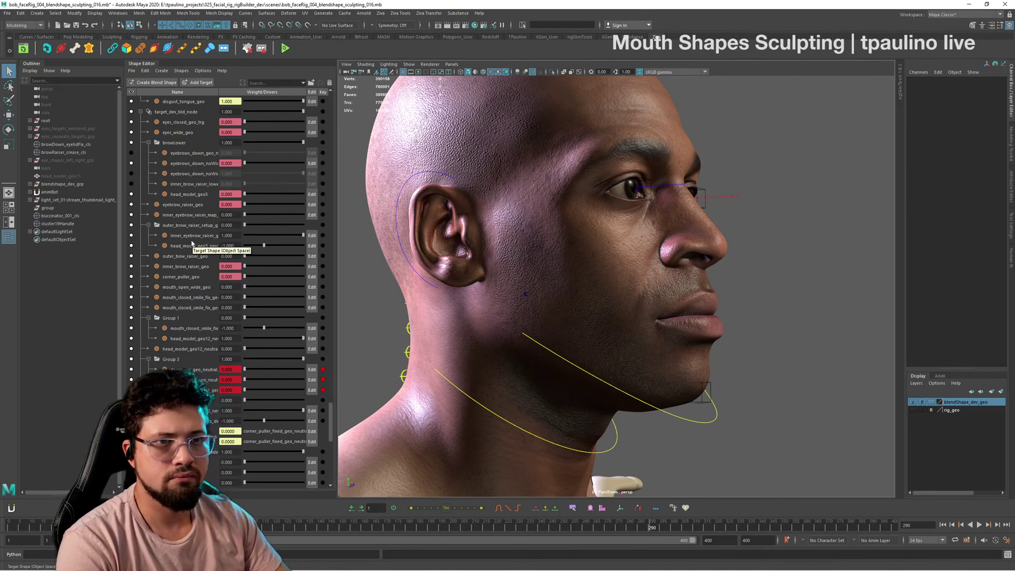
pyautogui.keyDown('alt'); pyautogui.moveTo(623, 307); pyautogui.dragTo(492, 317); pyautogui.keyUp('alt')
pyautogui.keyDown('alt'); pyautogui.moveTo(661, 360); pyautogui.dragTo(614, 370, button='right'); pyautogui.keyUp('alt')
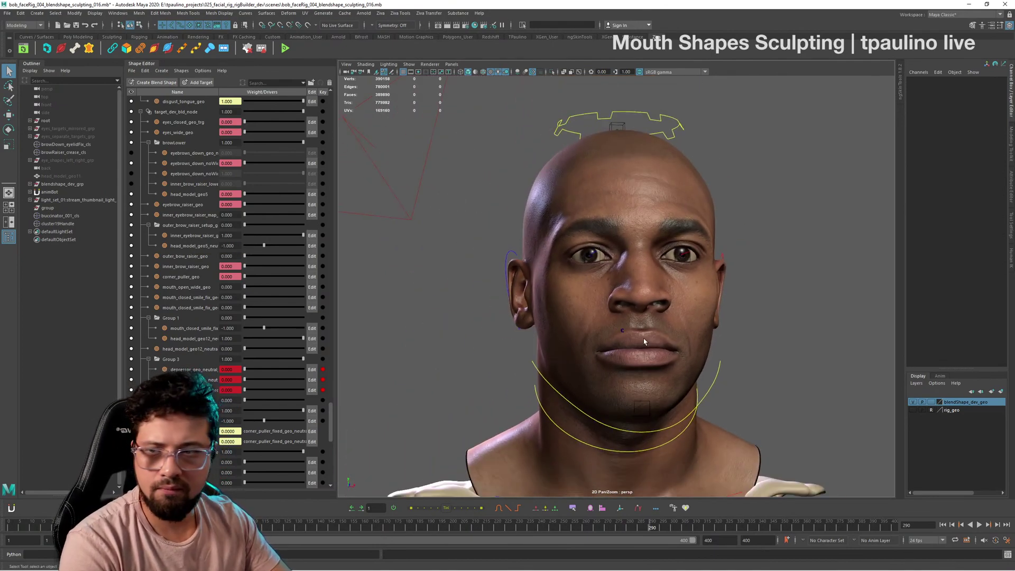
pyautogui.keyDown('alt'); pyautogui.moveTo(644, 342); pyautogui.dragTo(608, 328); pyautogui.keyUp('alt')
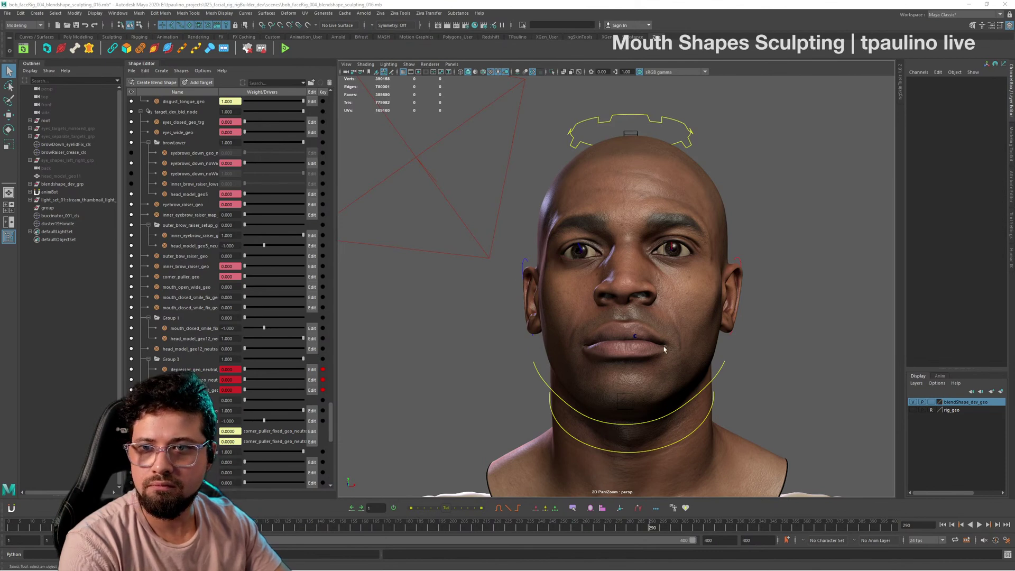
pyautogui.keyDown('alt'); pyautogui.moveTo(664, 349); pyautogui.dragTo(646, 355); pyautogui.keyUp('alt')
pyautogui.keyDown('alt'); pyautogui.moveTo(646, 354); pyautogui.dragTo(623, 338, button='middle'); pyautogui.keyUp('alt')
pyautogui.keyDown('alt'); pyautogui.moveTo(623, 339); pyautogui.dragTo(642, 370, button='right'); pyautogui.keyUp('alt')
pyautogui.keyDown('alt'); pyautogui.moveTo(643, 370); pyautogui.dragTo(689, 394); pyautogui.keyUp('alt')
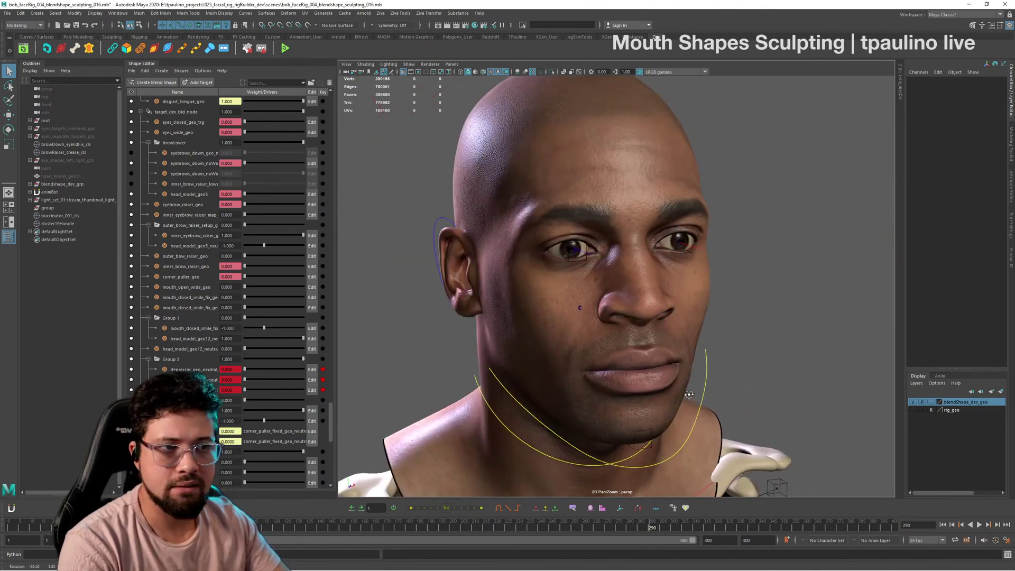
pyautogui.keyDown('alt'); pyautogui.moveTo(689, 395); pyautogui.dragTo(672, 331, button='middle'); pyautogui.keyUp('alt')
pyautogui.keyDown('alt'); pyautogui.moveTo(672, 331); pyautogui.dragTo(707, 304, button='right'); pyautogui.keyUp('alt')
pyautogui.keyDown('alt'); pyautogui.moveTo(707, 303); pyautogui.dragTo(614, 310); pyautogui.keyUp('alt')
# Step: Show rig_geo in place of blendShape_dev_geo and return the ee_head_model_geo weight to 0
pyautogui.scroll(16, 183, 278)
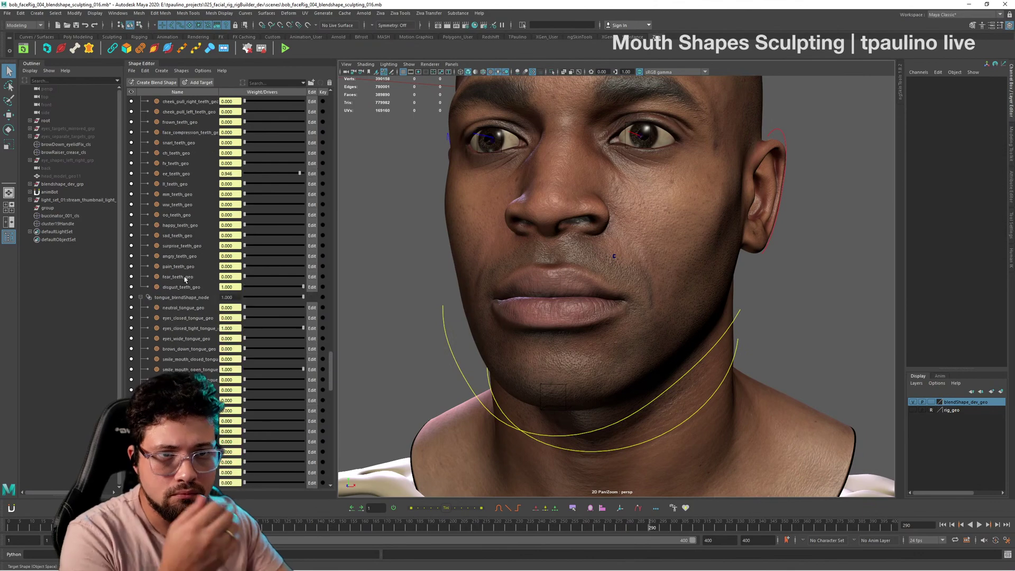
pyautogui.scroll(15, 184, 280)
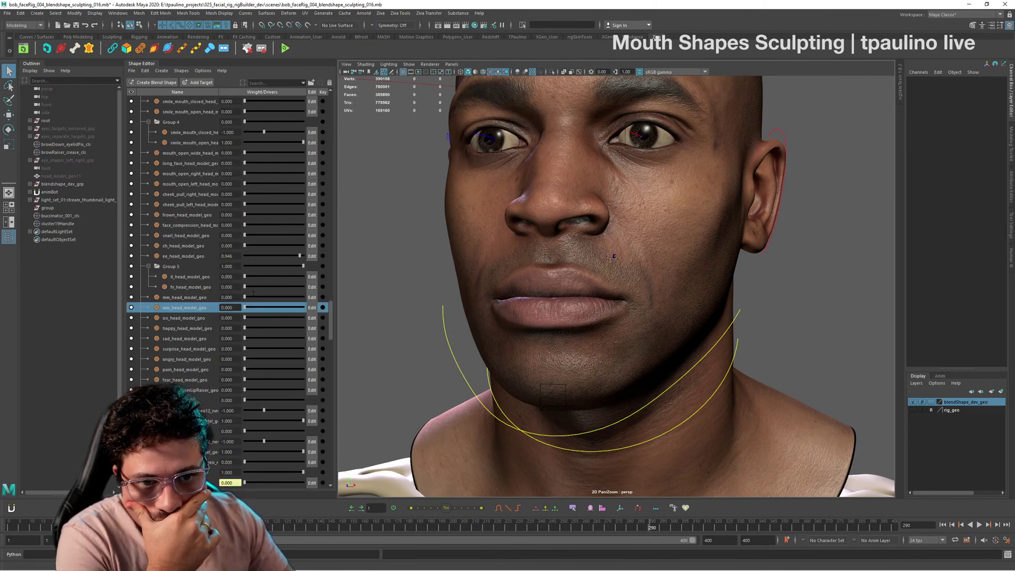
pyautogui.moveTo(257, 318); pyautogui.dragTo(298, 318)
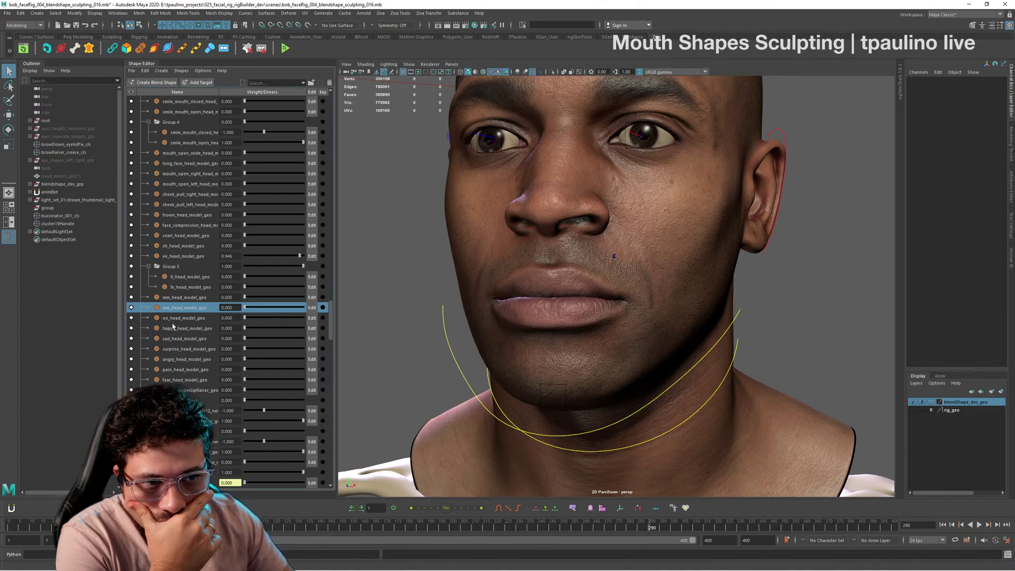
pyautogui.click(914, 408)
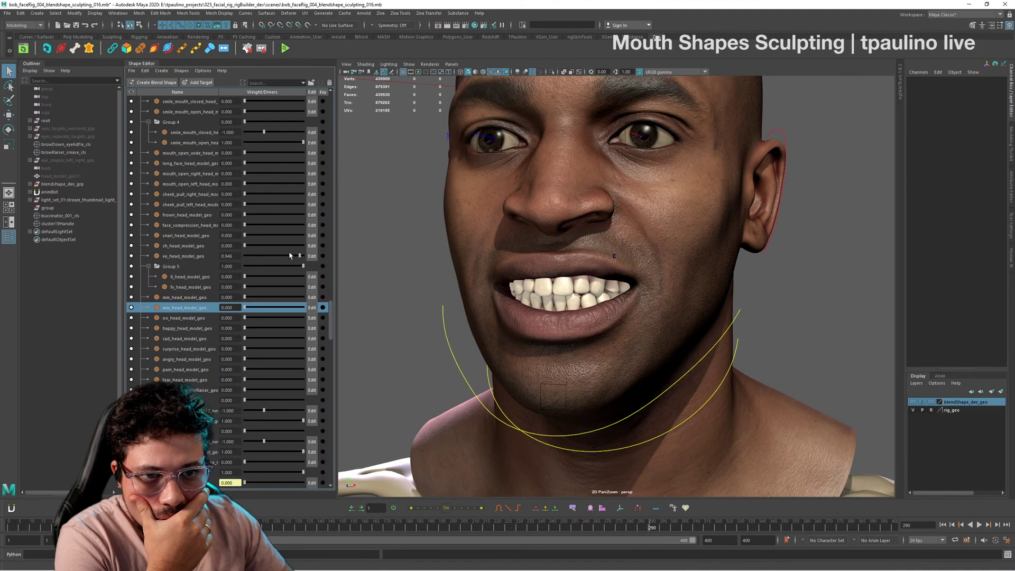
pyautogui.moveTo(289, 256); pyautogui.dragTo(232, 330)
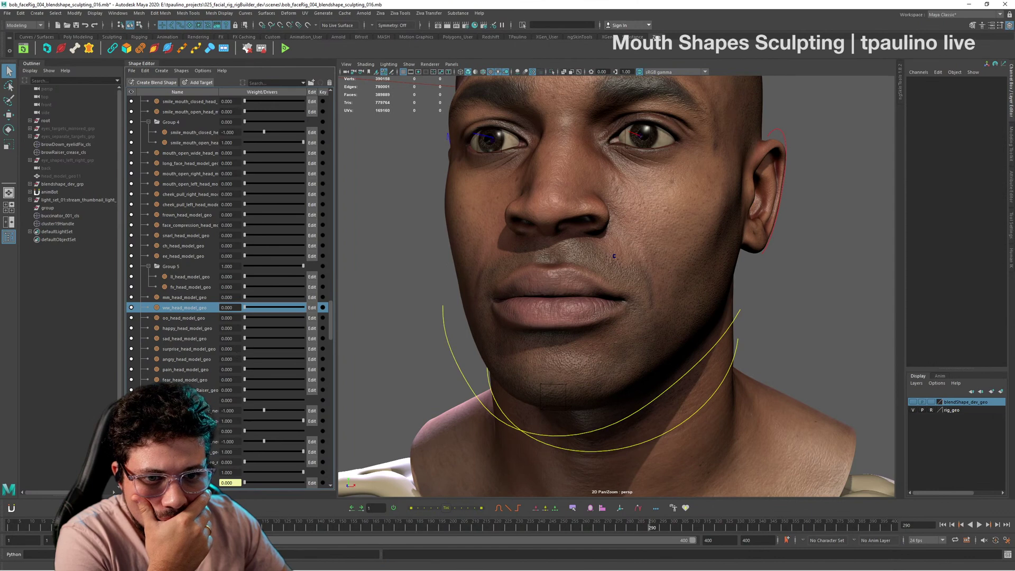
# Step: Collapse Group 2 and Group 3 in the head blend shape node and preview the depressor anguli oris shape, returning it to 0
pyautogui.click(148, 400)
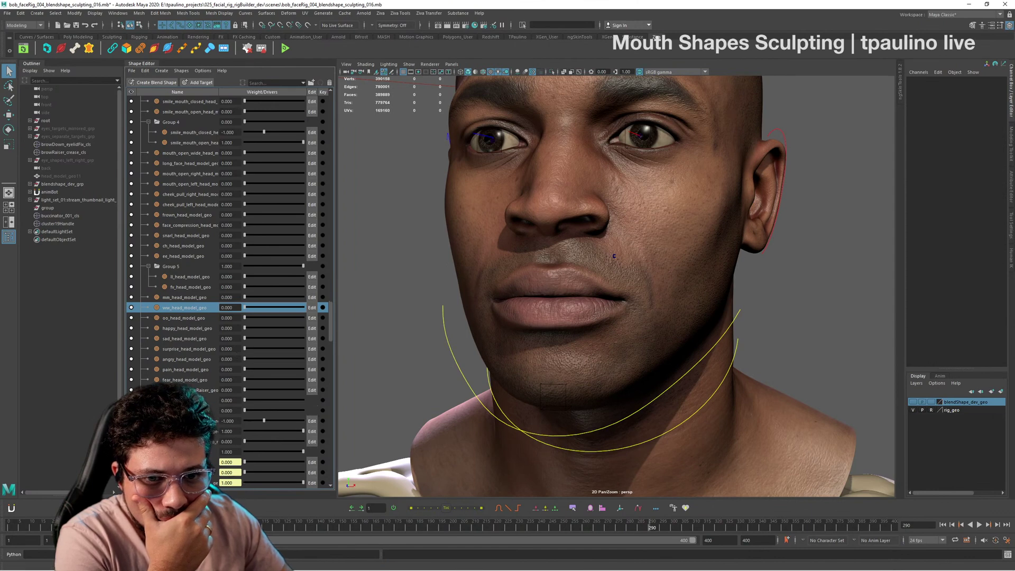
pyautogui.click(148, 411)
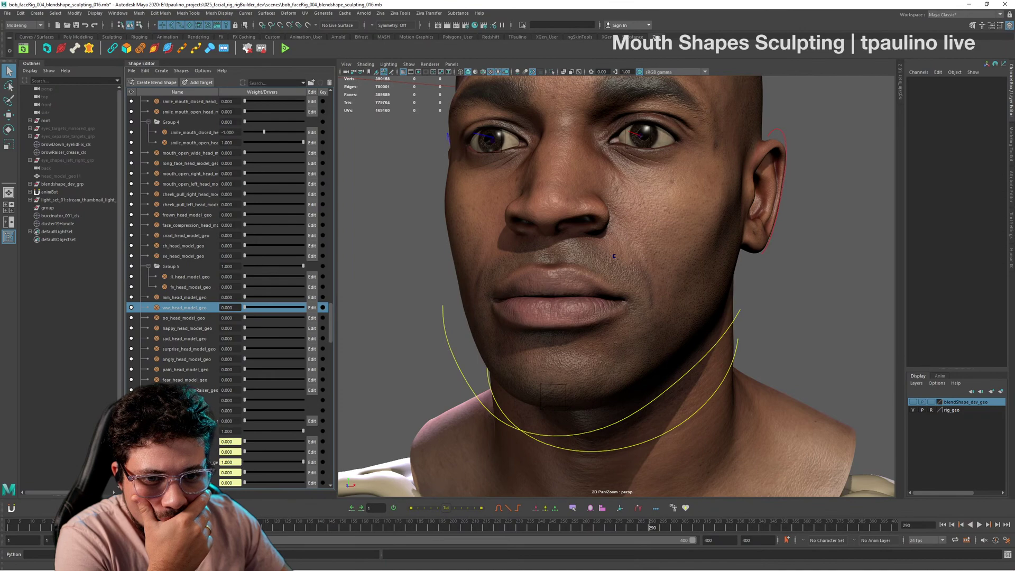
pyautogui.click(183, 422)
pyautogui.moveTo(255, 427)
pyautogui.mouseDown()
pyautogui.moveTo(344, 424)
pyautogui.moveTo(241, 423)
pyautogui.moveTo(390, 420)
pyautogui.moveTo(240, 423)
pyautogui.mouseUp()
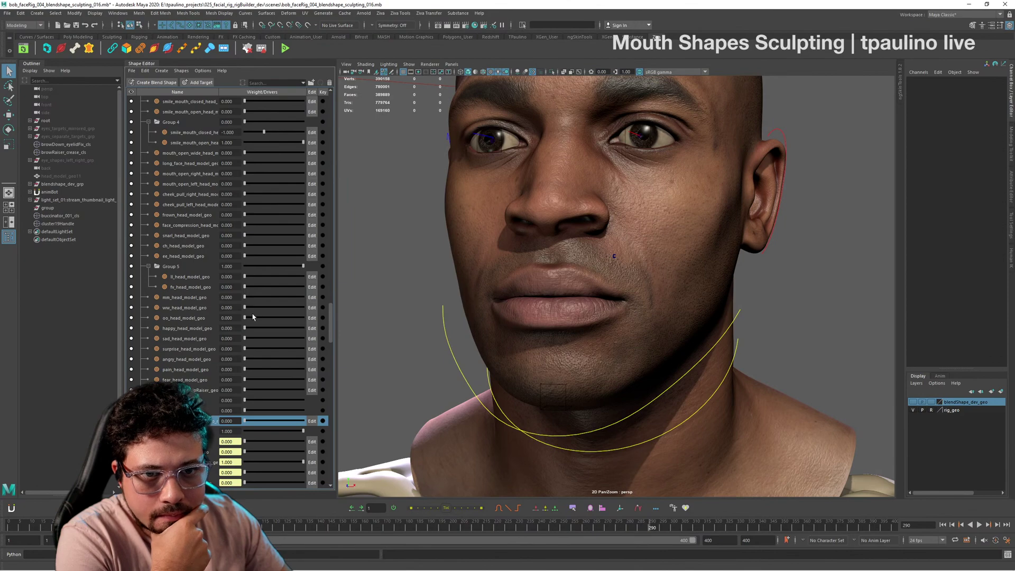
# Step: Preview the rig's oo, ch and snarl head shapes, return their weights to 0, and inspect the neutral head from its other side
pyautogui.moveTo(253, 317); pyautogui.dragTo(198, 329)
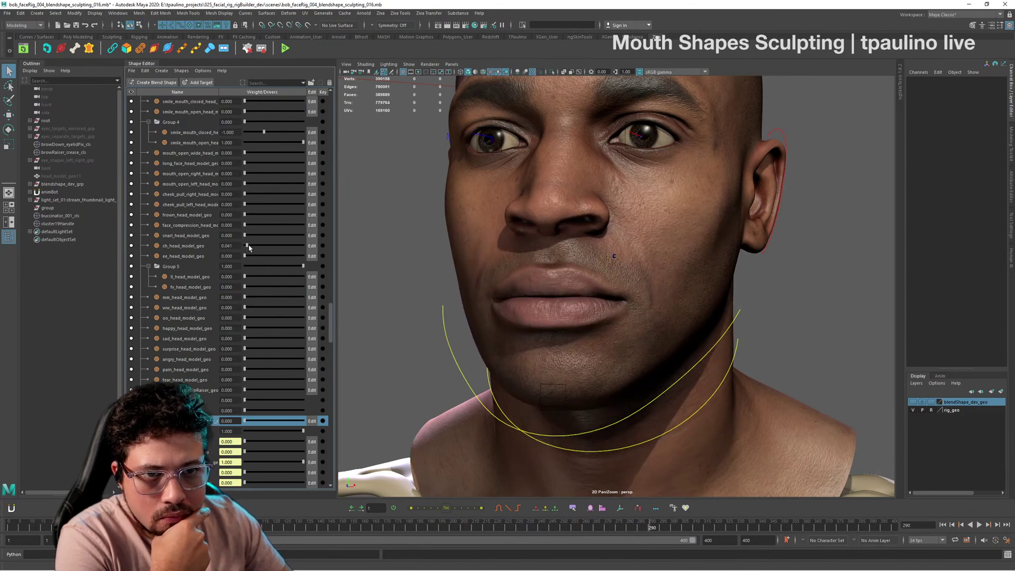
pyautogui.moveTo(249, 248); pyautogui.dragTo(319, 217)
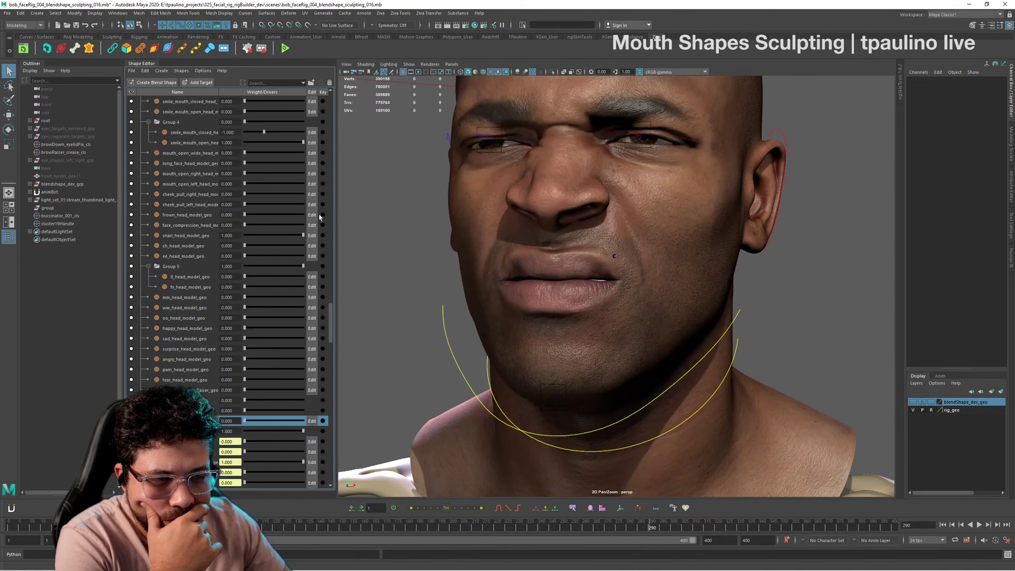
pyautogui.moveTo(319, 216); pyautogui.dragTo(216, 217)
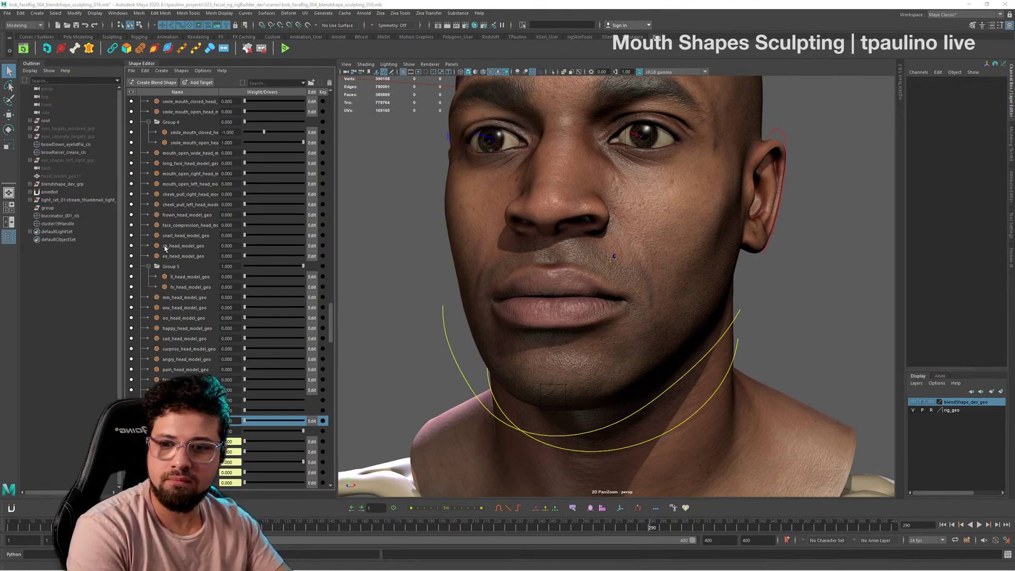
pyautogui.keyDown('alt'); pyautogui.moveTo(609, 285); pyautogui.dragTo(704, 253); pyautogui.keyUp('alt')
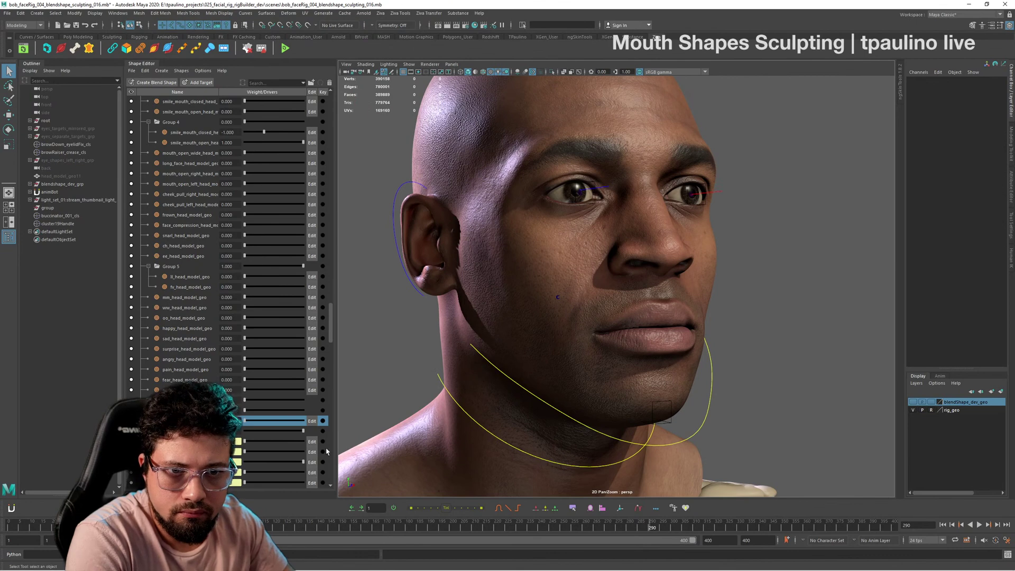
pyautogui.moveTo(249, 390); pyautogui.dragTo(224, 378)
pyautogui.click(299, 380)
pyautogui.click(256, 347)
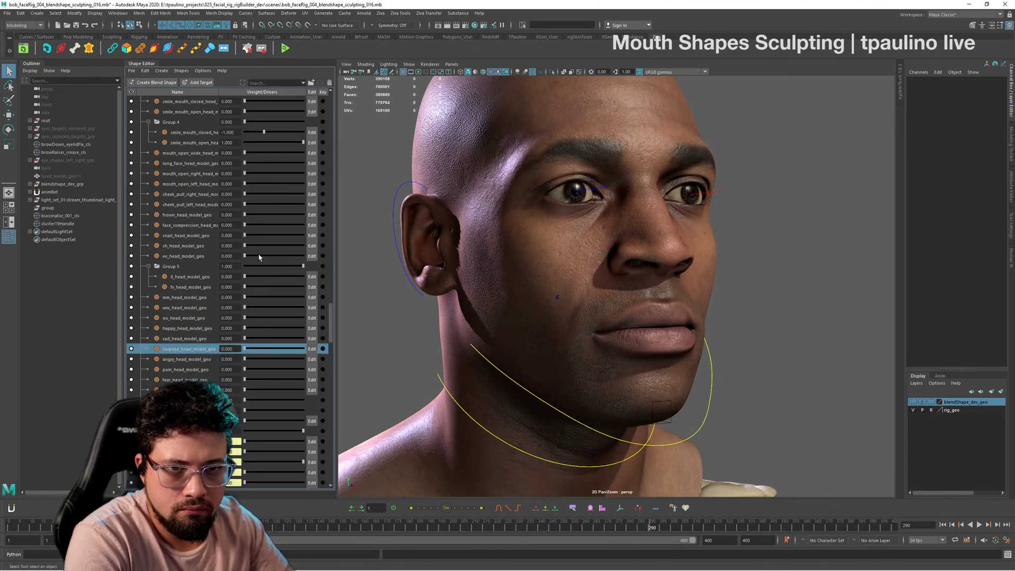
pyautogui.moveTo(254, 246); pyautogui.dragTo(232, 259)
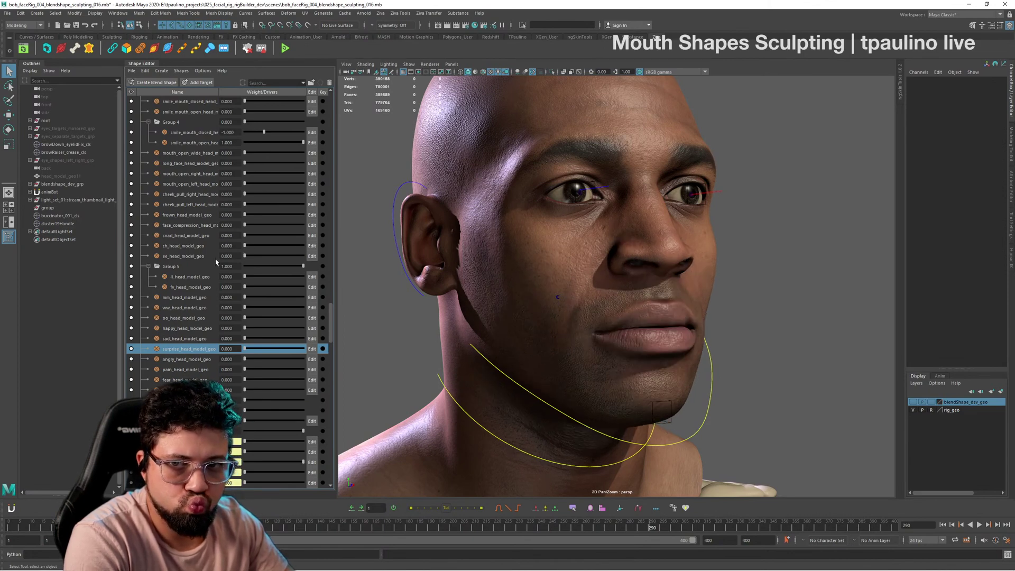
pyautogui.hotkey('alt', 'Tab')
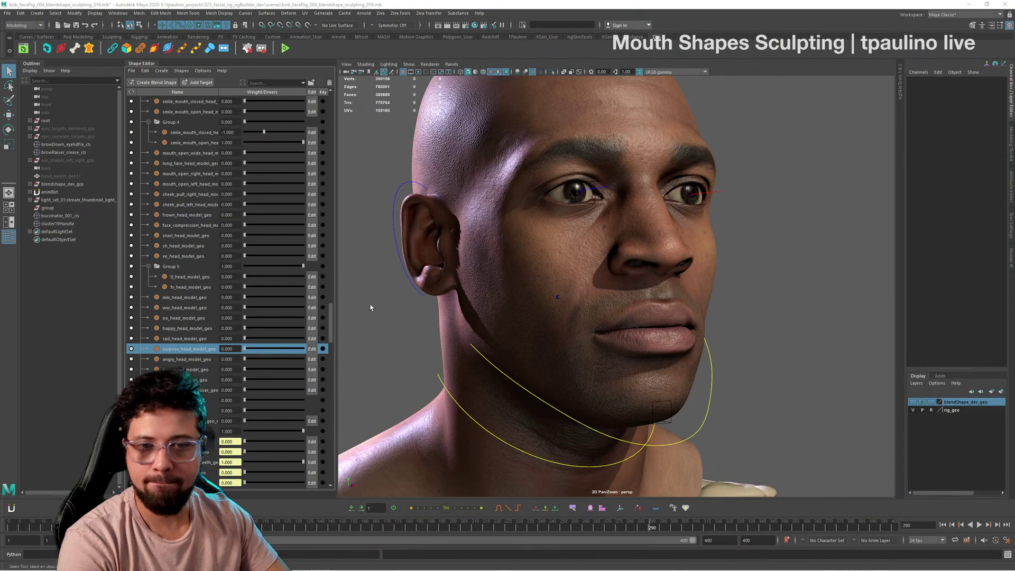
# Step: Preview the angry_head_model_geo shape at full weight on the three-quarter head and return it to 0
pyautogui.keyDown('alt'); pyautogui.moveTo(737, 252); pyautogui.dragTo(594, 340); pyautogui.keyUp('alt')
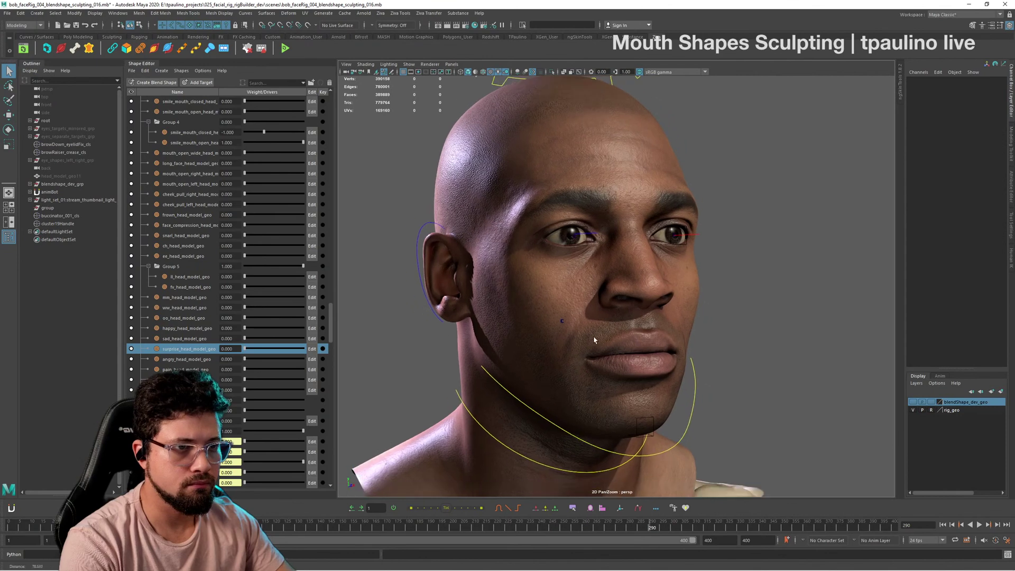
pyautogui.moveTo(266, 353); pyautogui.dragTo(333, 366)
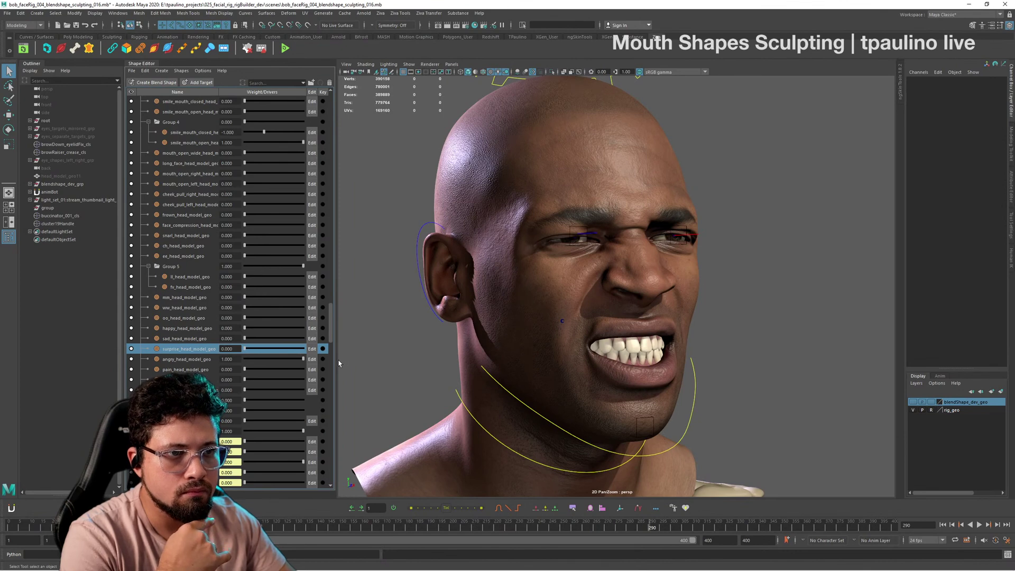
pyautogui.moveTo(304, 359); pyautogui.dragTo(241, 376)
pyautogui.scroll(3, 218, 339)
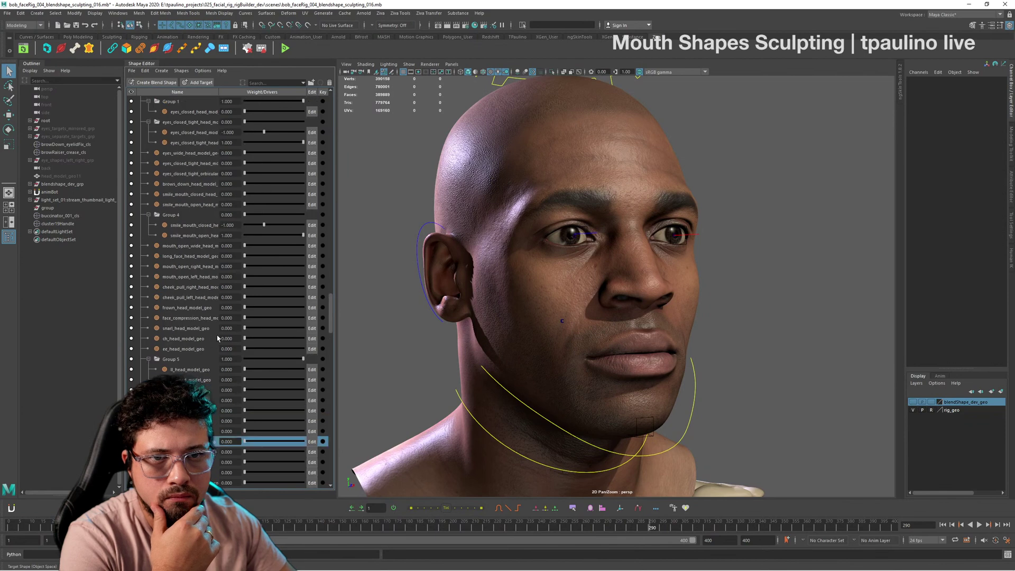
# Step: Preview the cheek pull right head shape at full weight, return it to 0, and set cheek pull left to 1
pyautogui.moveTo(254, 289); pyautogui.dragTo(333, 296)
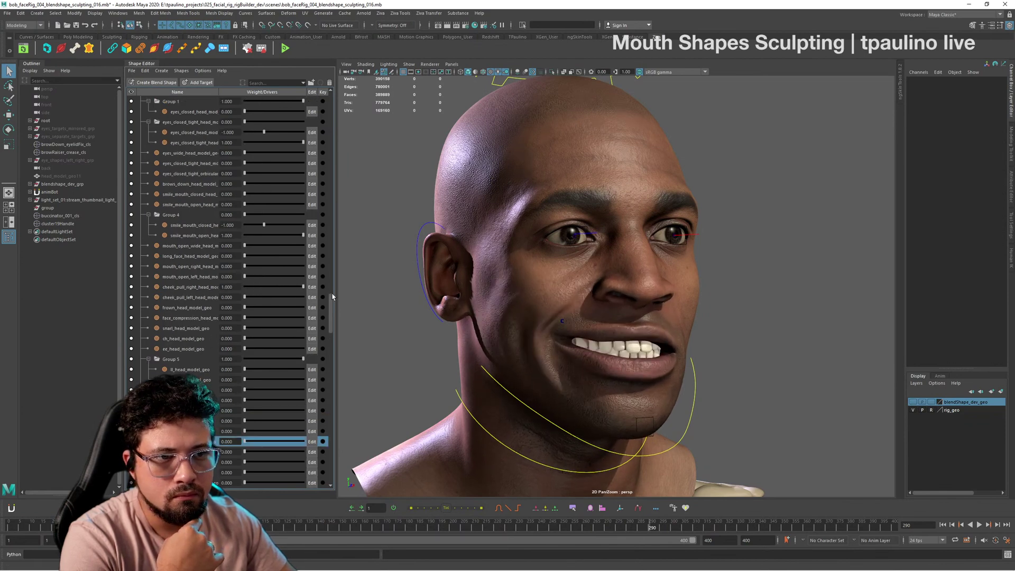
pyautogui.moveTo(731, 360)
pyautogui.keyDown('alt'); pyautogui.mouseDown()
pyautogui.moveTo(675, 356)
pyautogui.moveTo(749, 360)
pyautogui.moveTo(680, 356)
pyautogui.moveTo(673, 370)
pyautogui.moveTo(732, 358)
pyautogui.mouseUp(); pyautogui.keyUp('alt')
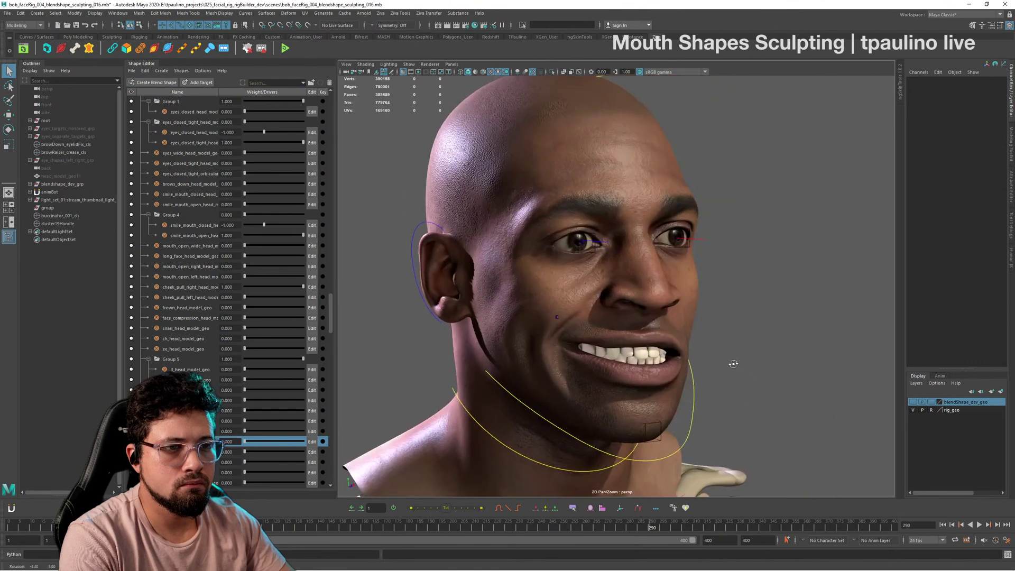
pyautogui.moveTo(303, 287); pyautogui.dragTo(324, 299)
# Step: Examine the cheek pull left shape's mouth corner, teeth and cheek folds up close and from both sides, dismissing the save reminder
pyautogui.keyDown('alt'); pyautogui.moveTo(576, 331); pyautogui.dragTo(542, 327); pyautogui.keyUp('alt')
pyautogui.keyDown('alt'); pyautogui.moveTo(488, 323); pyautogui.dragTo(562, 322); pyautogui.keyUp('alt')
pyautogui.keyDown('alt'); pyautogui.moveTo(566, 323); pyautogui.dragTo(750, 363, button='right'); pyautogui.keyUp('alt')
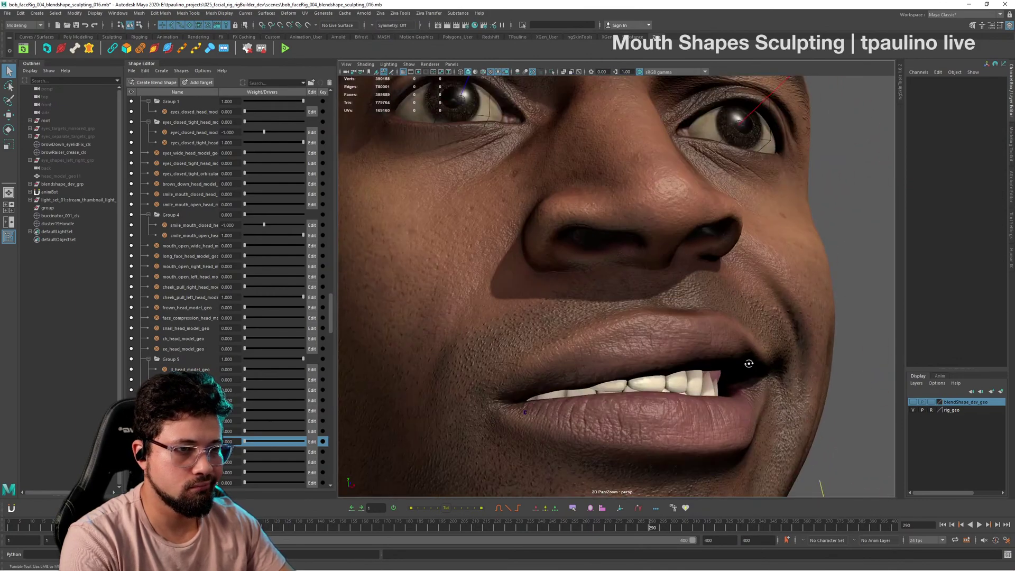
pyautogui.keyDown('alt'); pyautogui.moveTo(748, 364); pyautogui.dragTo(680, 369); pyautogui.keyUp('alt')
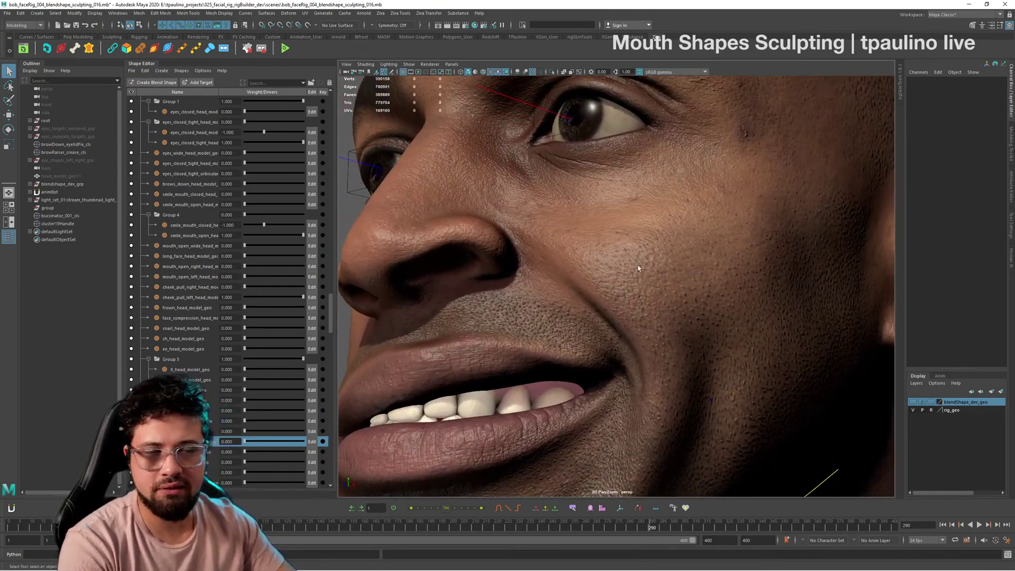
pyautogui.keyDown('alt'); pyautogui.moveTo(638, 268); pyautogui.dragTo(696, 276); pyautogui.keyUp('alt')
pyautogui.keyDown('alt'); pyautogui.moveTo(696, 277); pyautogui.dragTo(656, 341, button='right'); pyautogui.keyUp('alt')
pyautogui.moveTo(656, 341)
pyautogui.keyDown('alt'); pyautogui.mouseDown()
pyautogui.moveTo(682, 352)
pyautogui.moveTo(648, 351)
pyautogui.moveTo(673, 348)
pyautogui.moveTo(670, 365)
pyautogui.moveTo(634, 346)
pyautogui.moveTo(657, 328)
pyautogui.moveTo(611, 347)
pyautogui.moveTo(686, 347)
pyautogui.moveTo(614, 338)
pyautogui.moveTo(690, 346)
pyautogui.moveTo(609, 288)
pyautogui.moveTo(629, 286)
pyautogui.moveTo(662, 325)
pyautogui.mouseUp(); pyautogui.keyUp('alt')
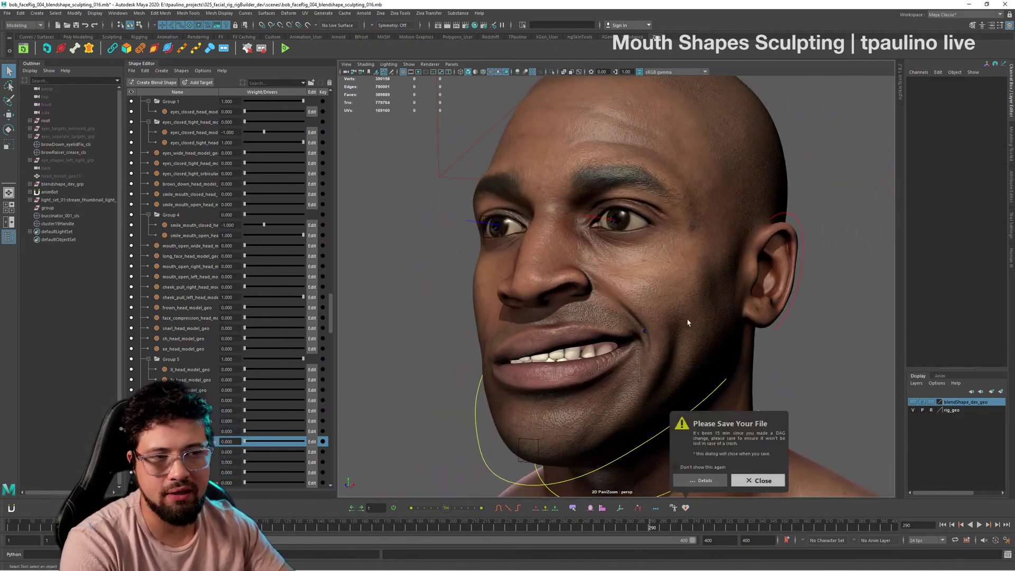
pyautogui.click(759, 481)
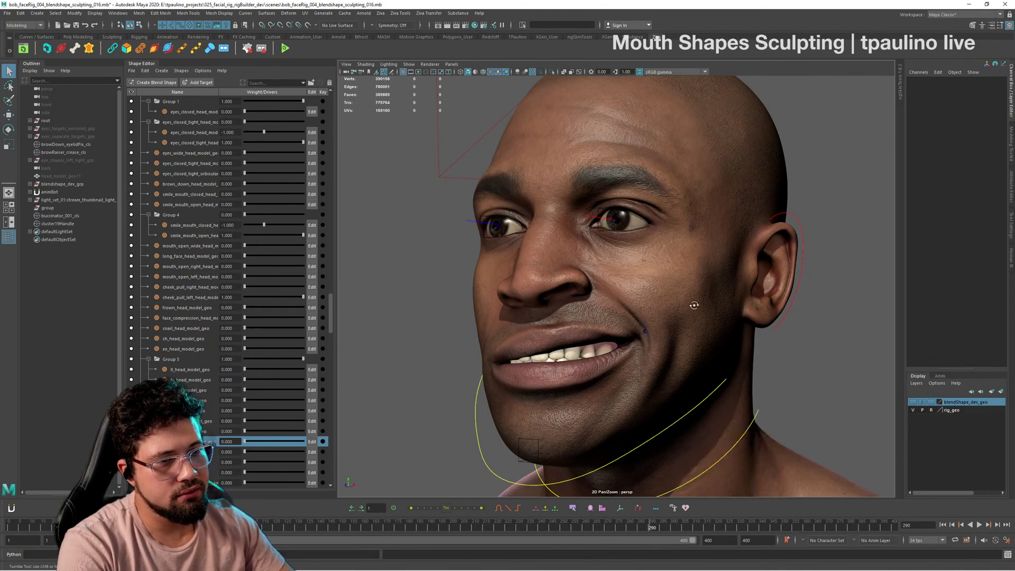
pyautogui.keyDown('alt'); pyautogui.moveTo(694, 306); pyautogui.dragTo(720, 296); pyautogui.keyUp('alt')
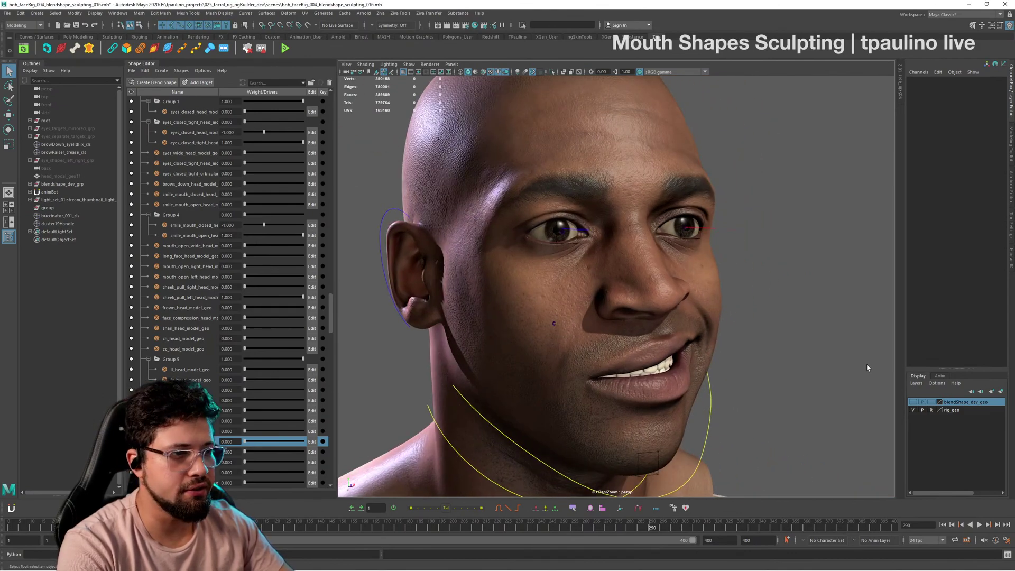
# Step: Take the rig_geo layer out of reference mode and duplicate the head mesh in its cheek pull left pose
pyautogui.click(931, 410)
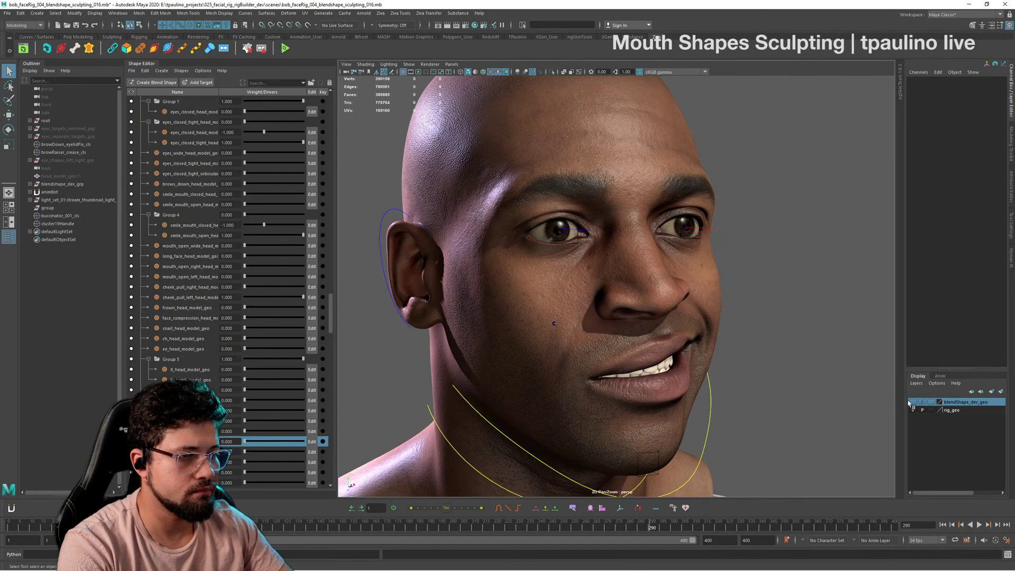
pyautogui.click(689, 328)
pyautogui.keyDown('alt'); pyautogui.moveTo(688, 328); pyautogui.dragTo(767, 320); pyautogui.keyUp('alt')
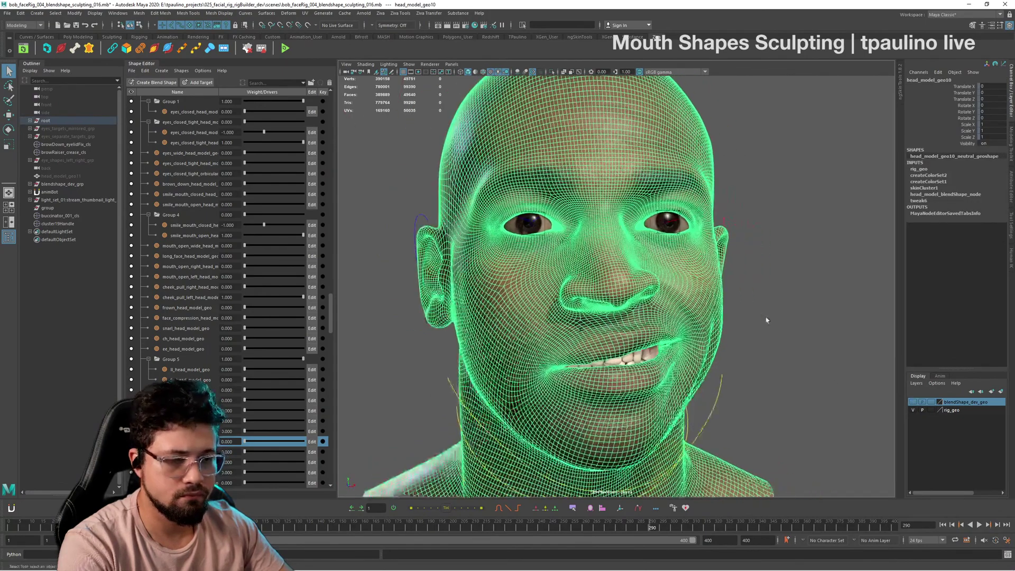
pyautogui.keyDown('alt'); pyautogui.moveTo(508, 345); pyautogui.dragTo(653, 358); pyautogui.keyUp('alt')
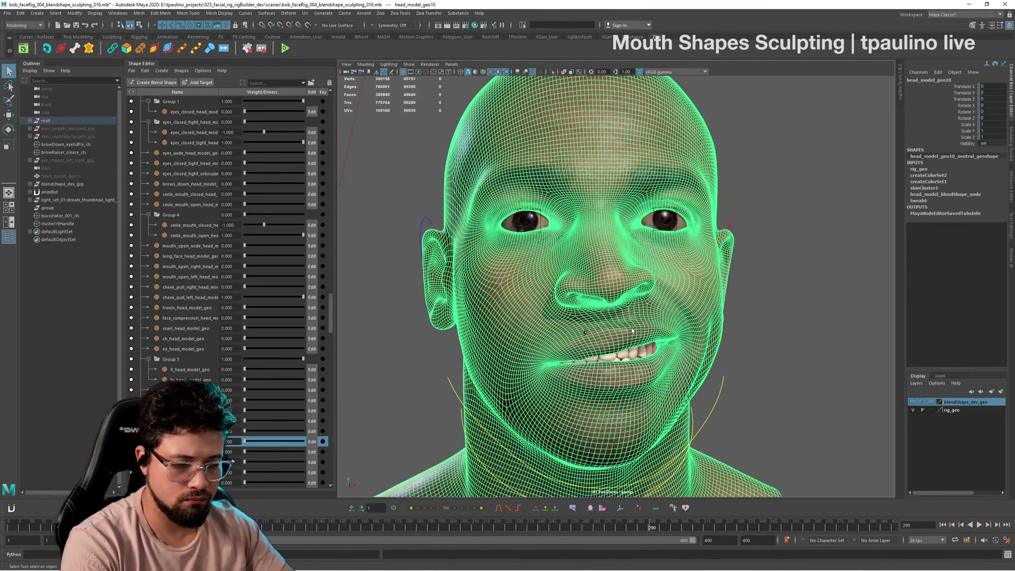
pyautogui.hotkey('ctrl', 'd')
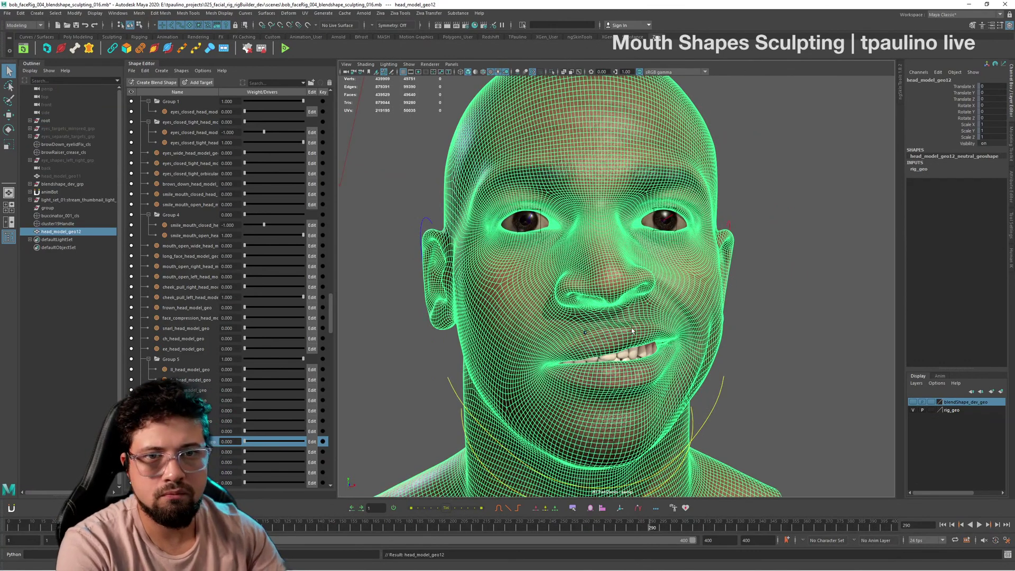
# Step: Show the blendShape_dev_geo layer in place of rig_geo and frame the head's cheek and mouth at three-quarter view
pyautogui.click(913, 410)
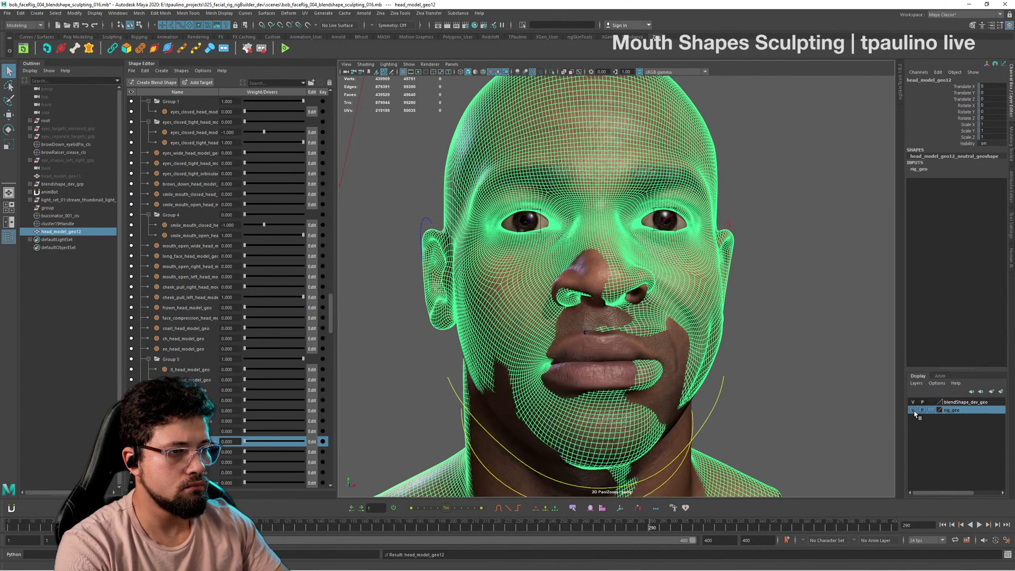
pyautogui.keyDown('alt'); pyautogui.moveTo(741, 330); pyautogui.dragTo(680, 344); pyautogui.keyUp('alt')
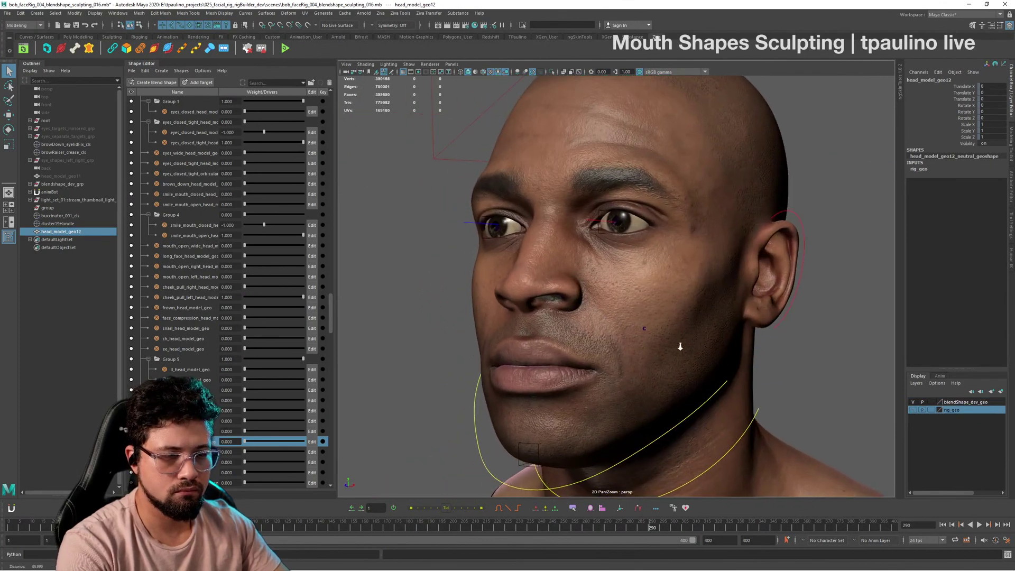
pyautogui.keyDown('alt'); pyautogui.moveTo(690, 357); pyautogui.dragTo(707, 317, button='middle'); pyautogui.keyUp('alt')
pyautogui.keyDown('alt'); pyautogui.moveTo(707, 318); pyautogui.dragTo(724, 315, button='right'); pyautogui.keyUp('alt')
# Step: Add the duplicated head as a target of target_dev_bld_node and delete the duplicate mesh from the scene
pyautogui.scroll(-10, 258, 334)
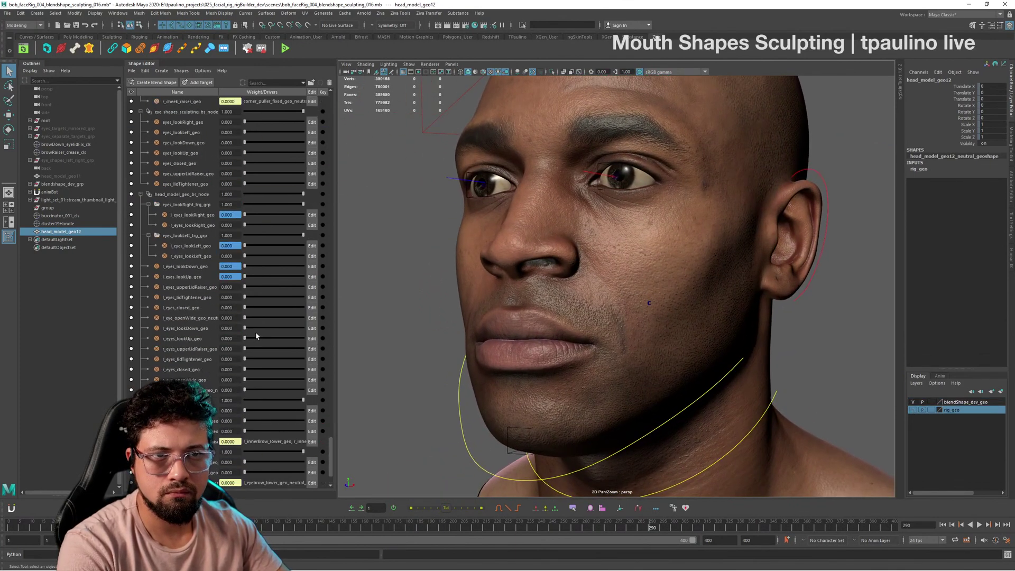
pyautogui.scroll(5, 248, 317)
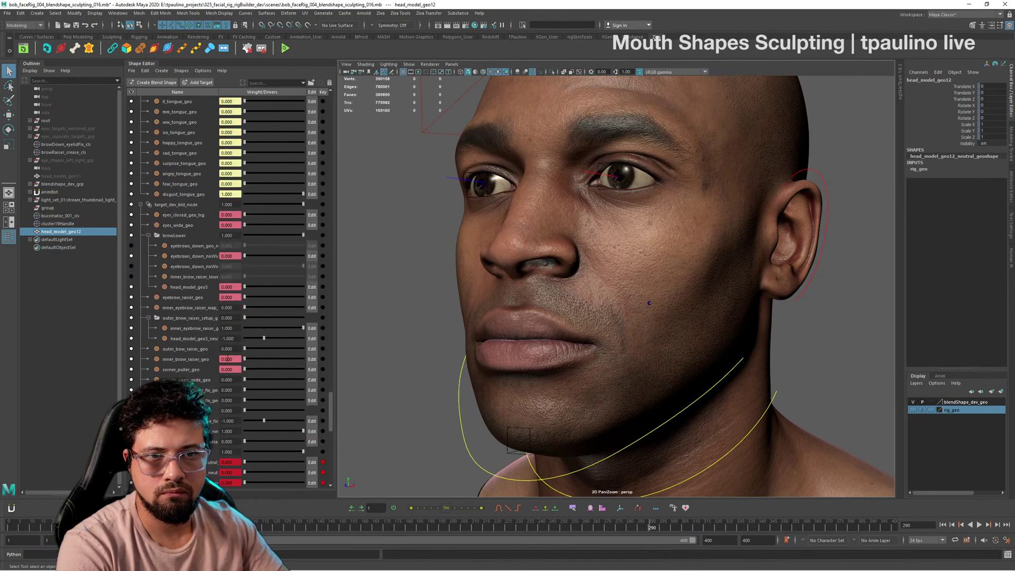
pyautogui.rightClick(193, 205)
pyautogui.click(219, 218)
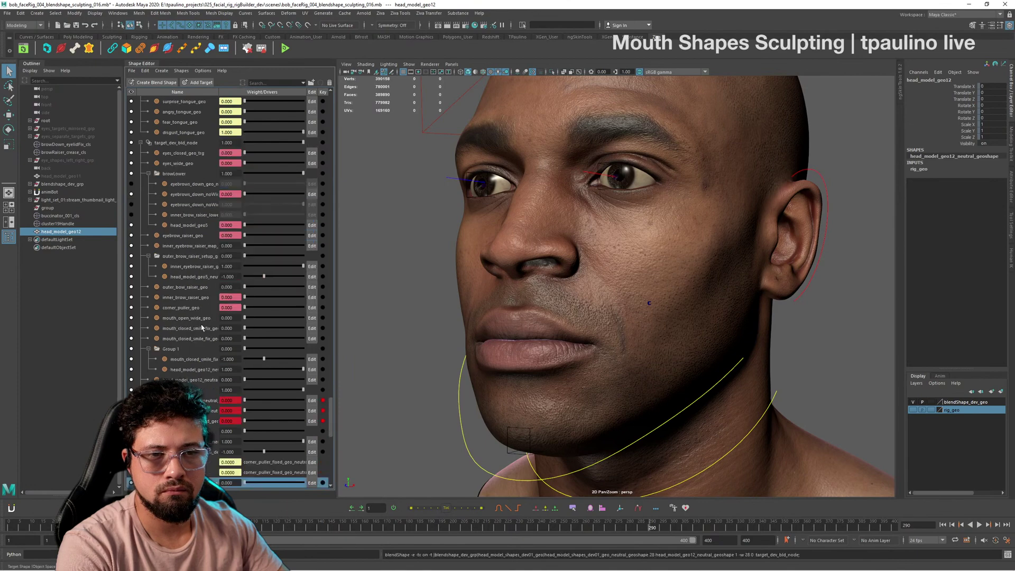
pyautogui.click(91, 233)
pyautogui.press('Delete')
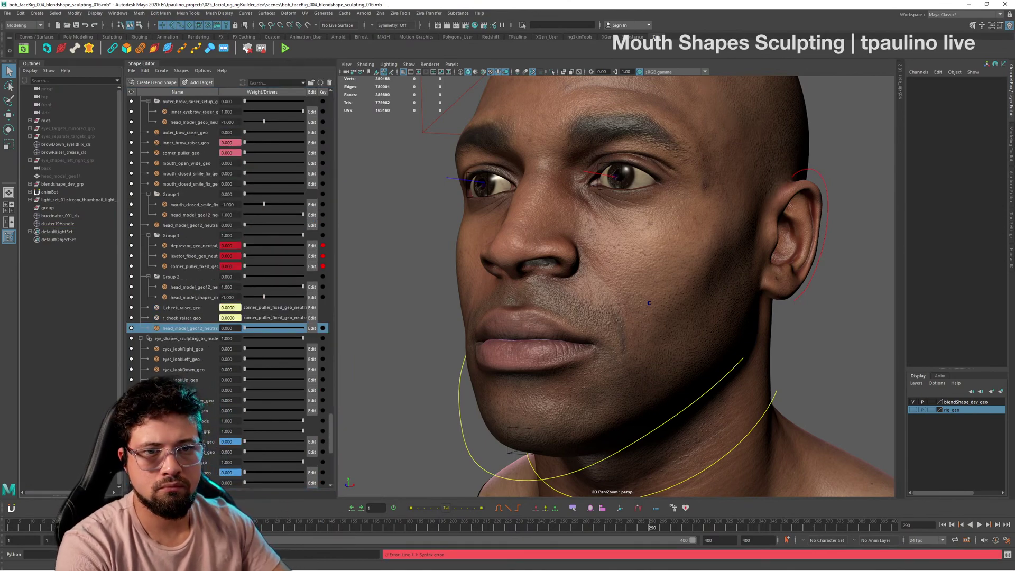
# Step: Rename the new target in target_dev_bld_node as l_cheek_
pyautogui.doubleClick(198, 328)
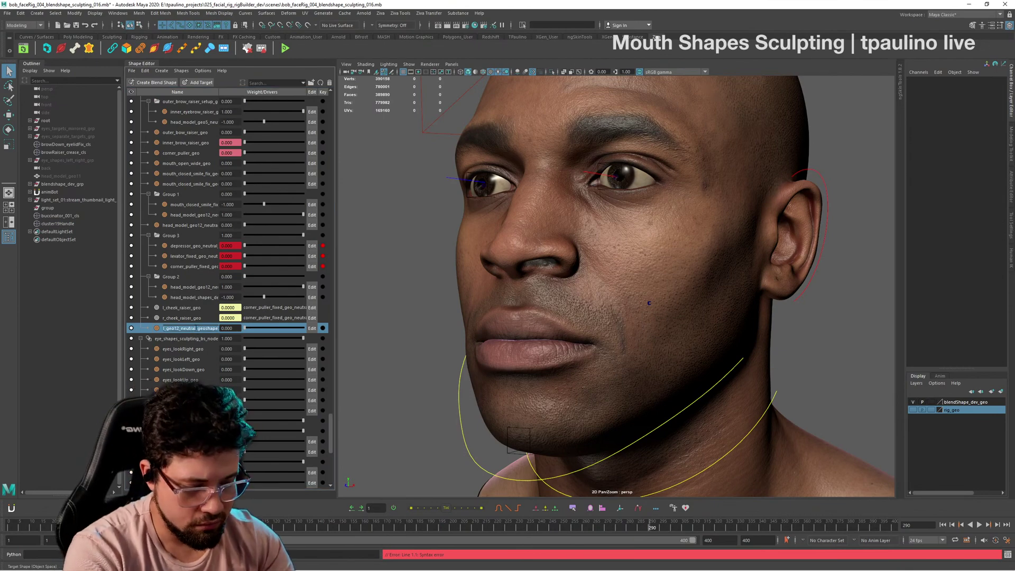
pyautogui.write('_cheek_')
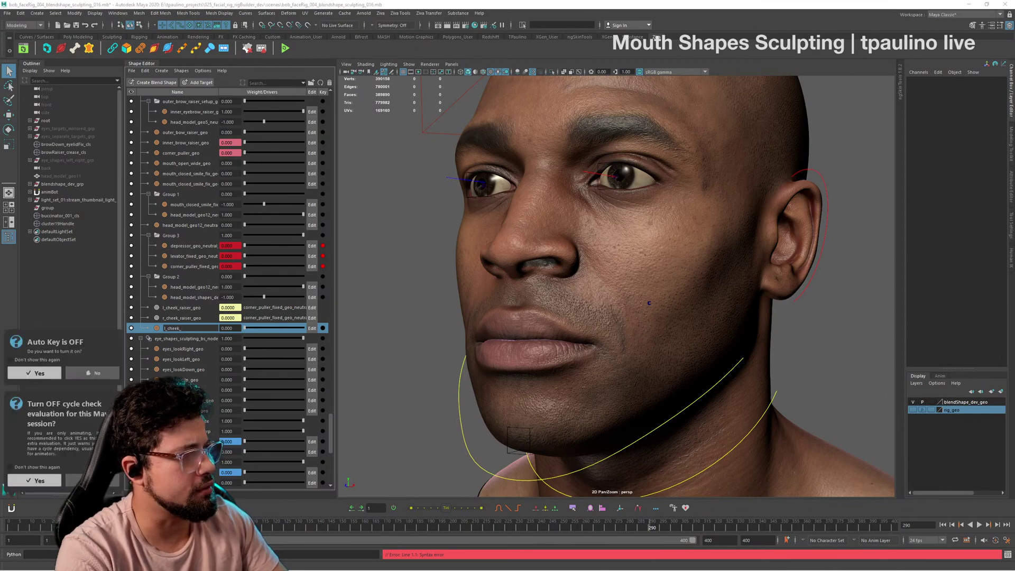
pyautogui.press('Return')
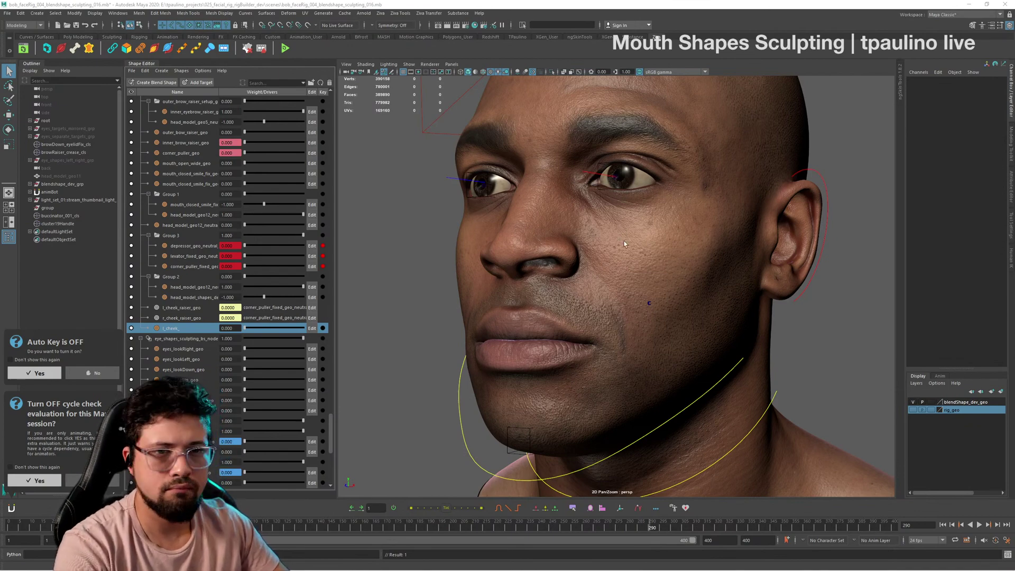
# Step: Set the l_cheek_ target's weight to 1 and inspect the pulled mouth corner from the front and the side
pyautogui.moveTo(246, 328); pyautogui.dragTo(342, 333)
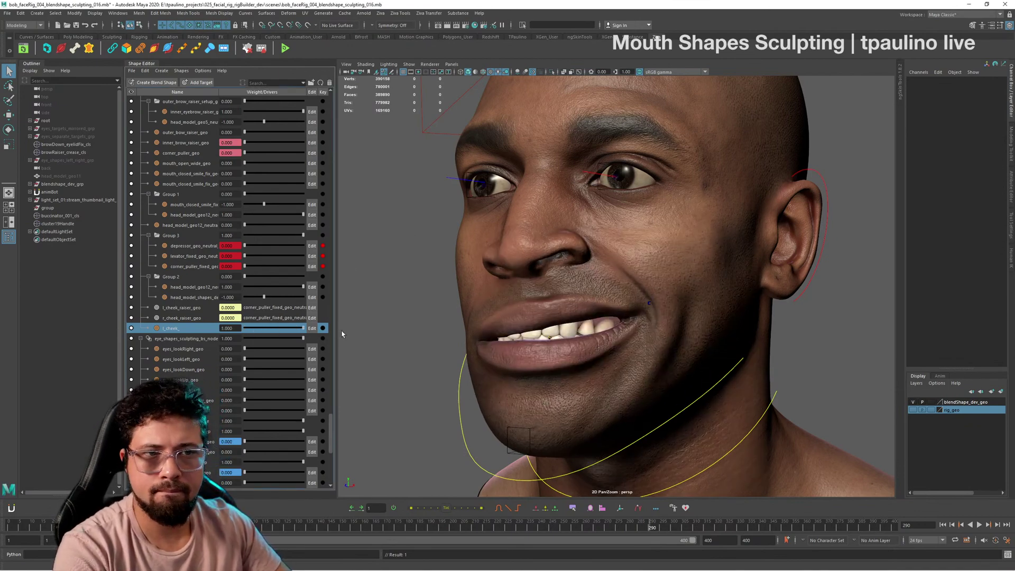
pyautogui.keyDown('alt'); pyautogui.moveTo(793, 440); pyautogui.dragTo(542, 274); pyautogui.keyUp('alt')
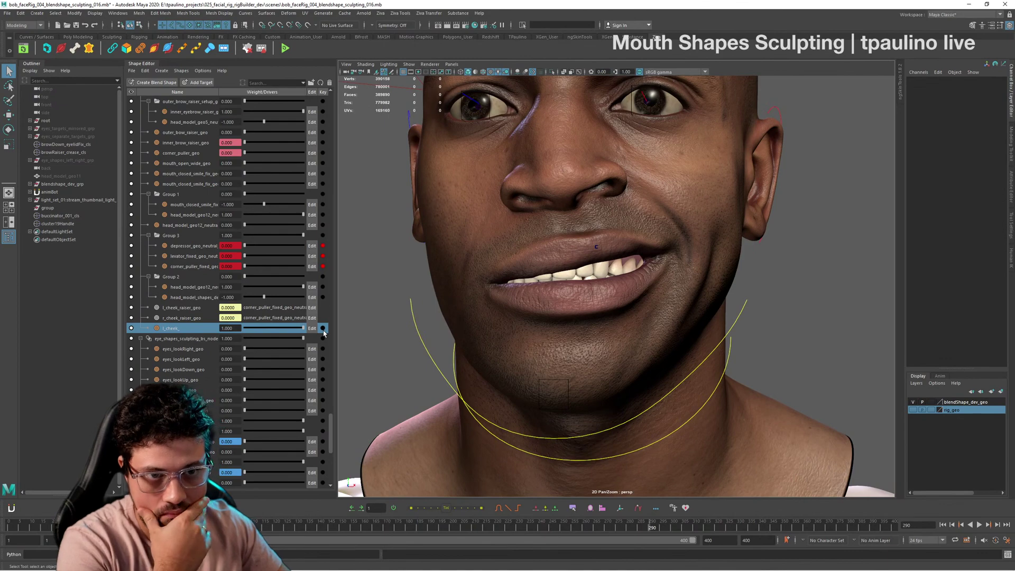
pyautogui.keyDown('alt'); pyautogui.moveTo(746, 297); pyautogui.dragTo(775, 338); pyautogui.keyUp('alt')
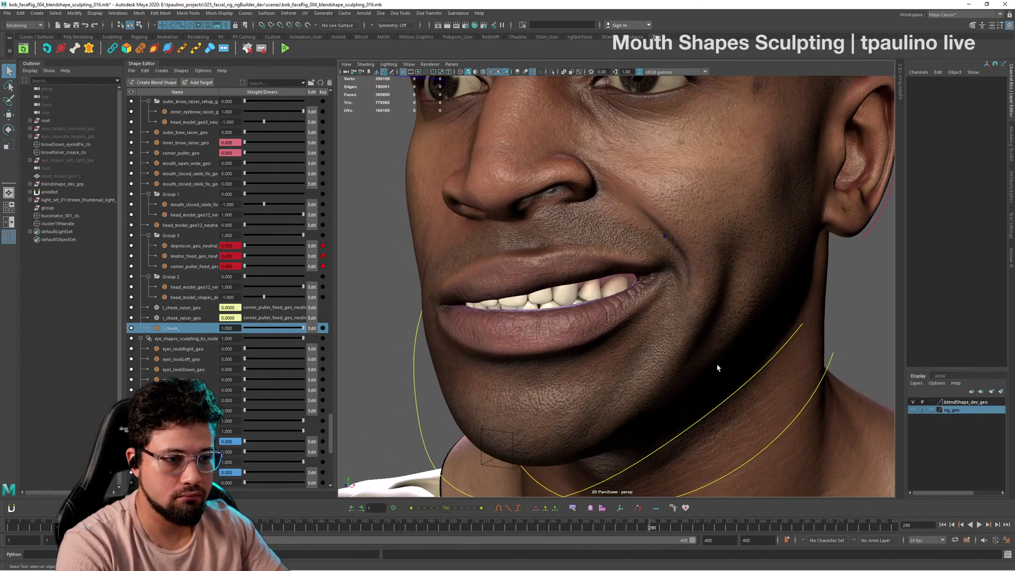
pyautogui.keyDown('alt'); pyautogui.moveTo(719, 368); pyautogui.dragTo(775, 358); pyautogui.keyUp('alt')
# Step: Create a cluster deformer on the head_model_shapes_dev01_geo mesh
pyautogui.click(765, 316)
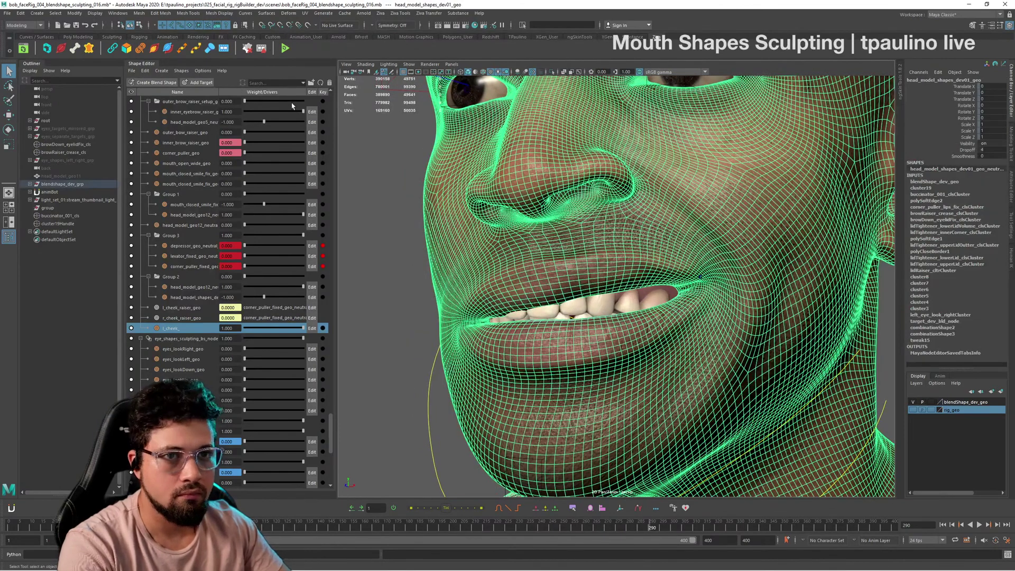
pyautogui.click(289, 14)
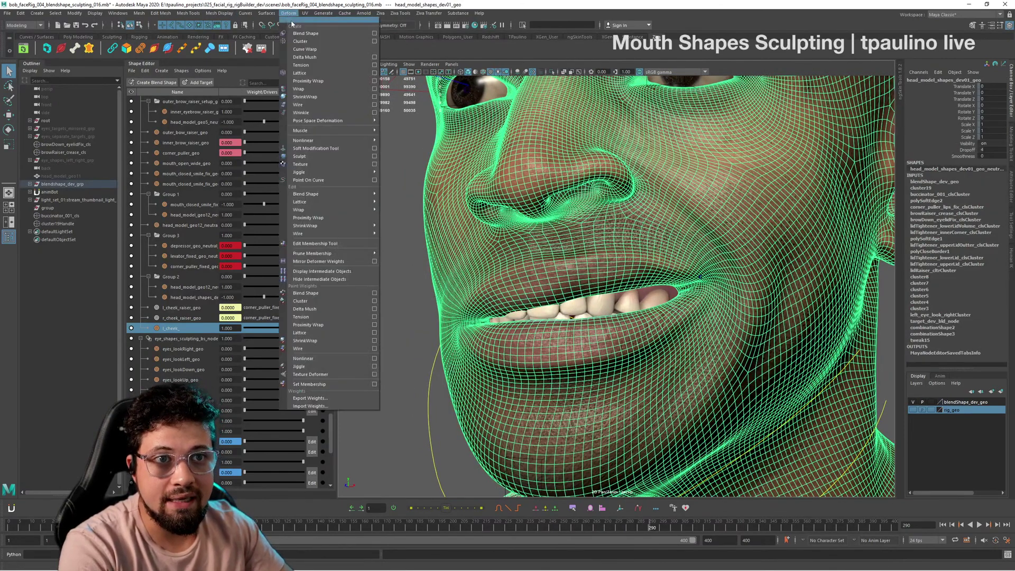
pyautogui.click(300, 41)
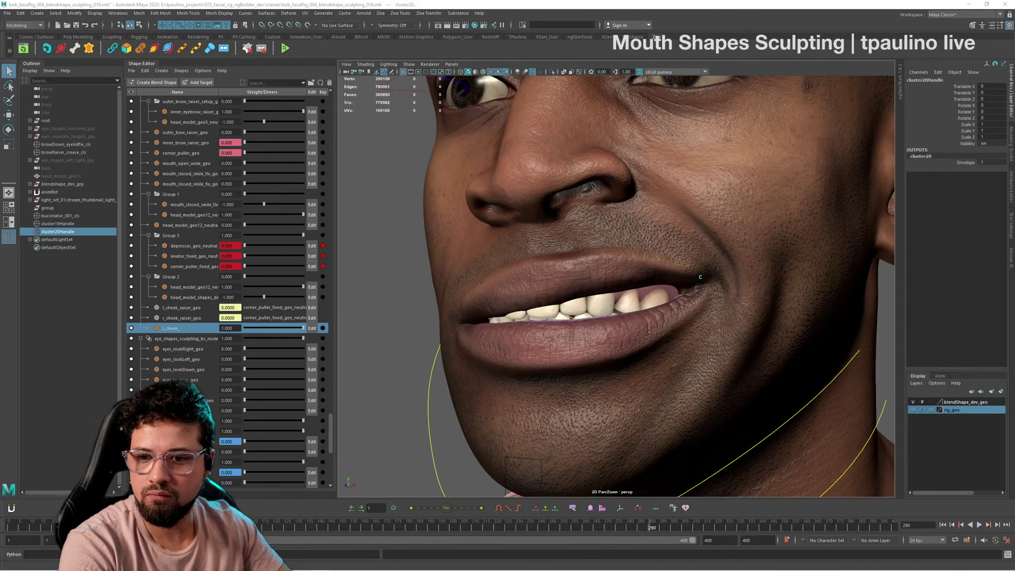
# Step: Rename the buccinator_001_cls cluster as l_buccinator_001_cls
pyautogui.keyDown('alt'); pyautogui.moveTo(683, 246); pyautogui.dragTo(661, 286); pyautogui.keyUp('alt')
pyautogui.click(61, 234)
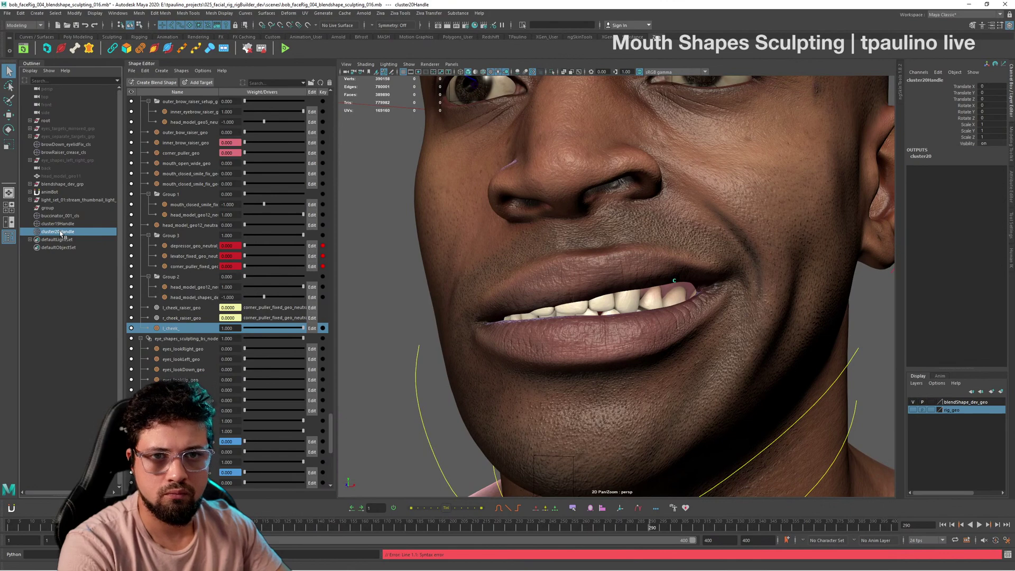
pyautogui.click(65, 224)
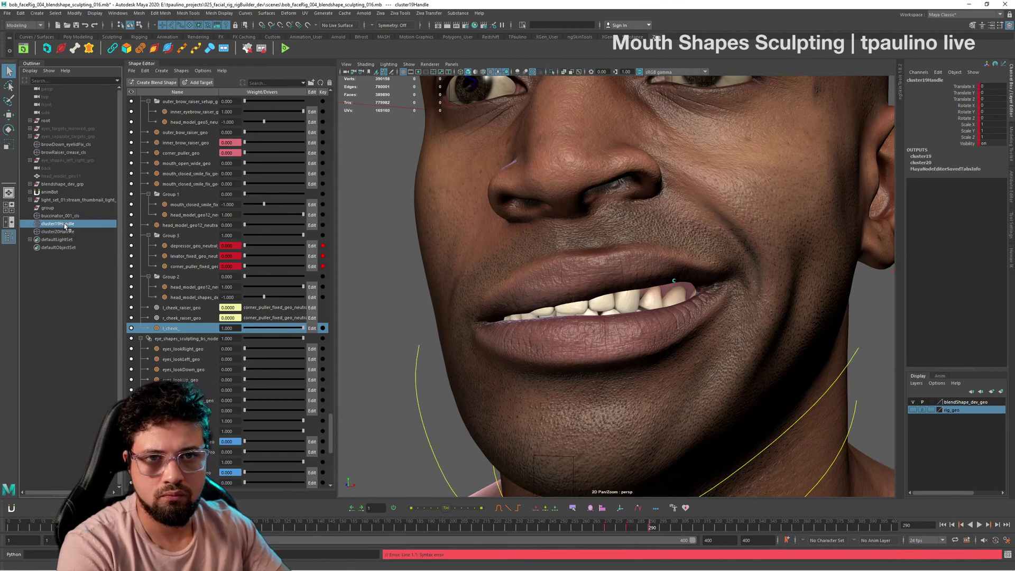
pyautogui.doubleClick(54, 217)
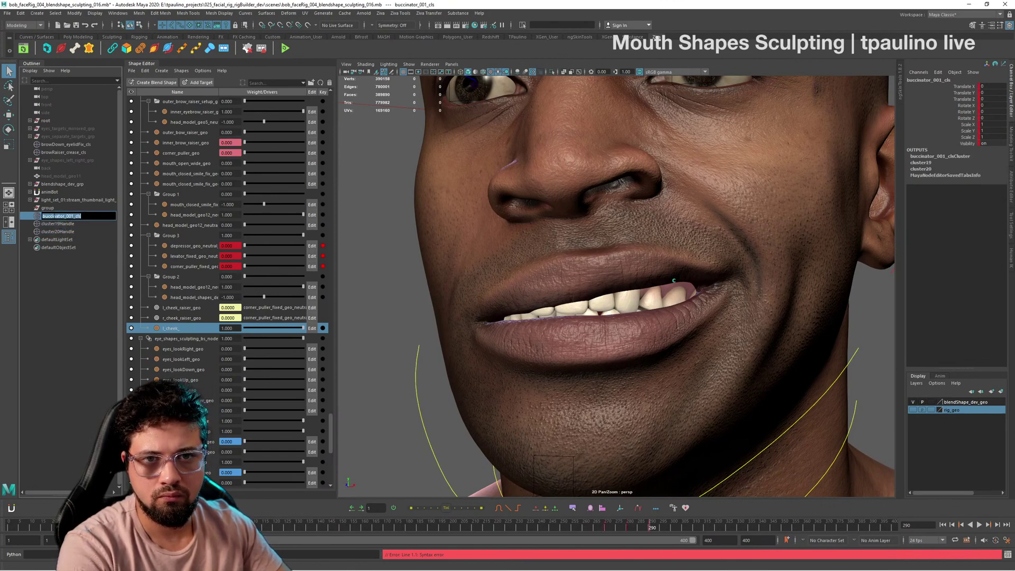
pyautogui.click(57, 225)
pyautogui.click(58, 216)
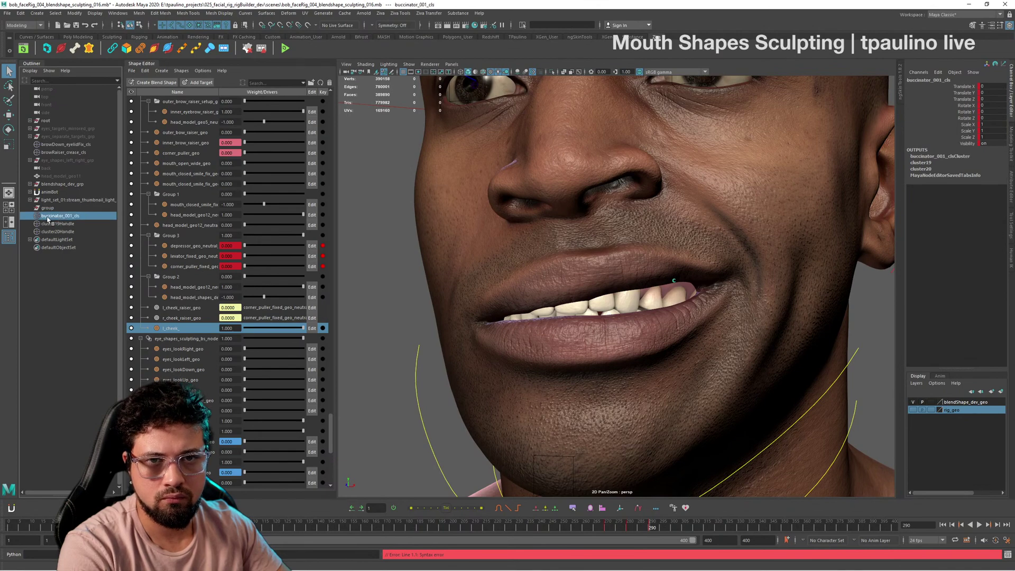
pyautogui.doubleClick(58, 216)
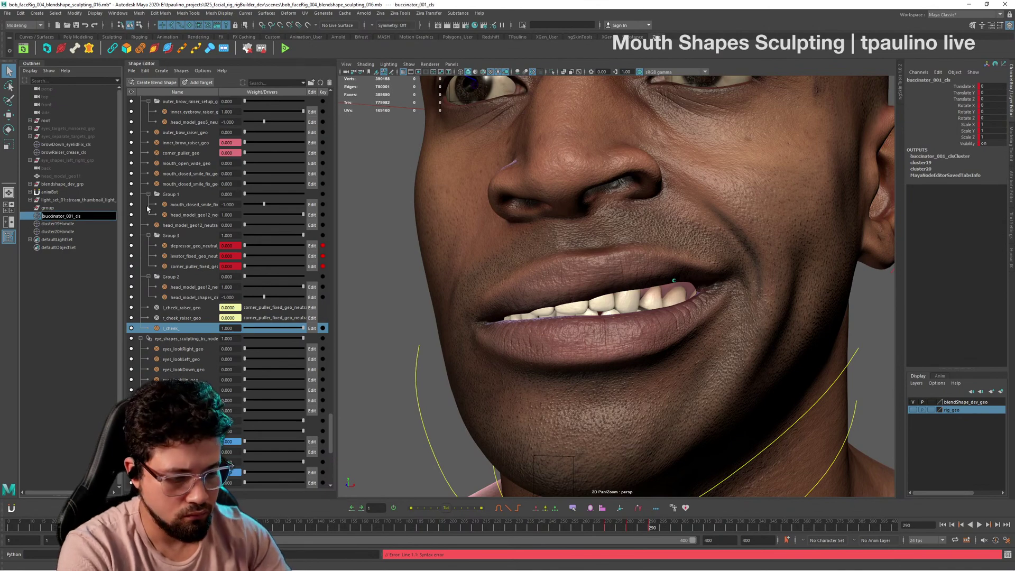
pyautogui.press('Home')
pyautogui.write('l_')
pyautogui.press('Return')
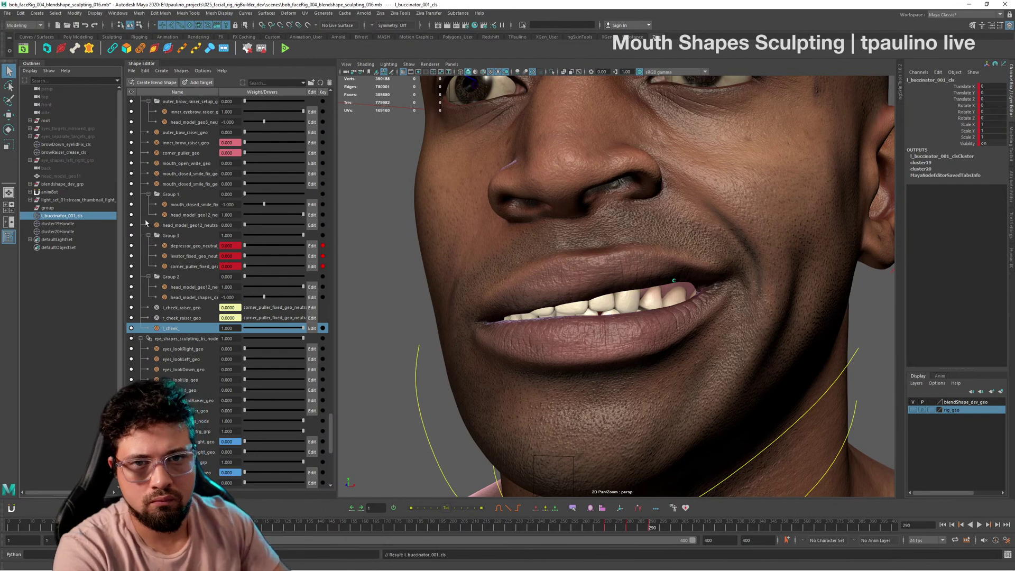
# Step: Copy the left buccinator cluster's name onto cluster19Handle and rename it r_buccinator_001_cls
pyautogui.doubleClick(57, 218)
pyautogui.hotkey('ctrl', 'c')
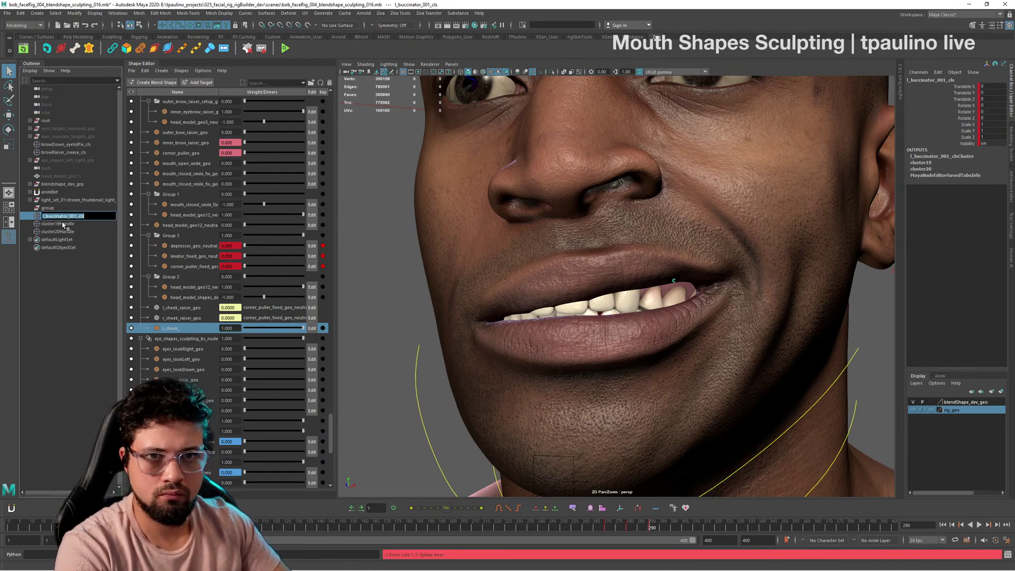
pyautogui.doubleClick(62, 223)
pyautogui.hotkey('ctrl', 'v')
pyautogui.press('Home')
pyautogui.press('Delete')
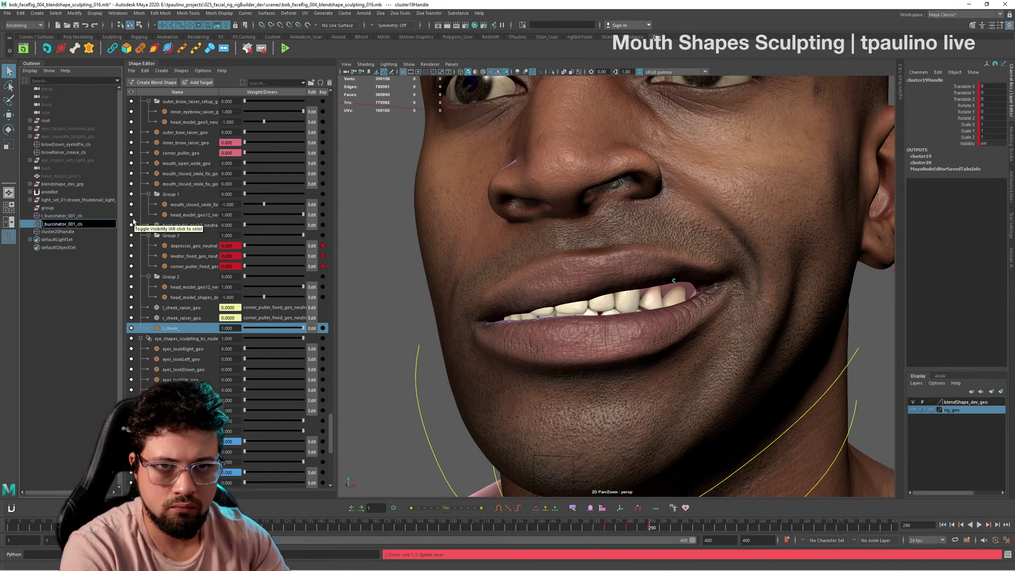
pyautogui.write('r')
pyautogui.press('Return')
# Step: Rename cluster20Handle as sup_luip_cheek_pull_fix_cls
pyautogui.moveTo(696, 318)
pyautogui.keyDown('alt'); pyautogui.mouseDown()
pyautogui.moveTo(596, 324)
pyautogui.moveTo(689, 321)
pyautogui.mouseUp(); pyautogui.keyUp('alt')
pyautogui.keyDown('alt'); pyautogui.moveTo(689, 322); pyautogui.dragTo(660, 300, button='middle'); pyautogui.keyUp('alt')
pyautogui.keyDown('alt'); pyautogui.moveTo(661, 299); pyautogui.dragTo(533, 284, button='right'); pyautogui.keyUp('alt')
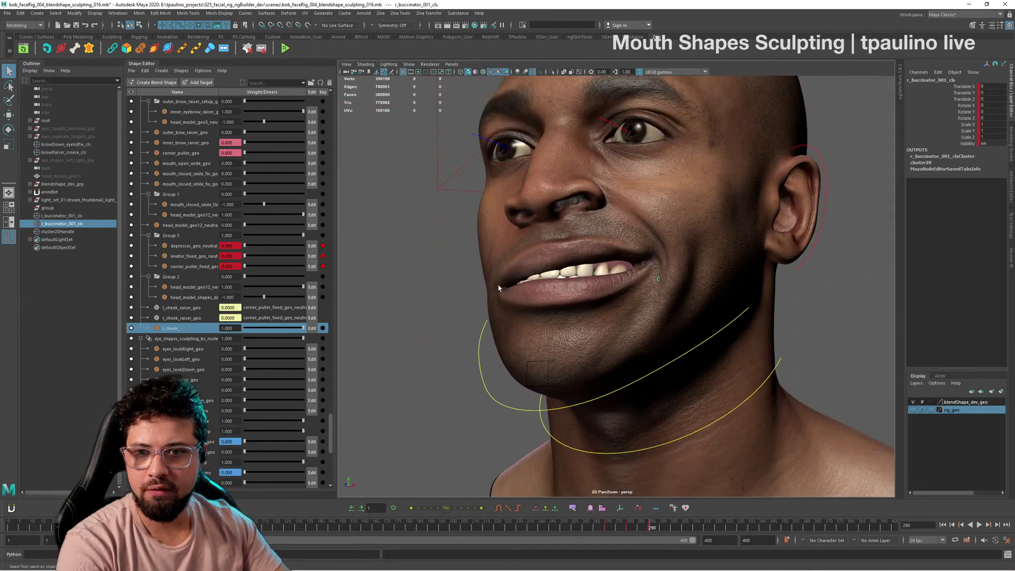
pyautogui.keyDown('alt'); pyautogui.moveTo(537, 323); pyautogui.dragTo(595, 310); pyautogui.keyUp('alt')
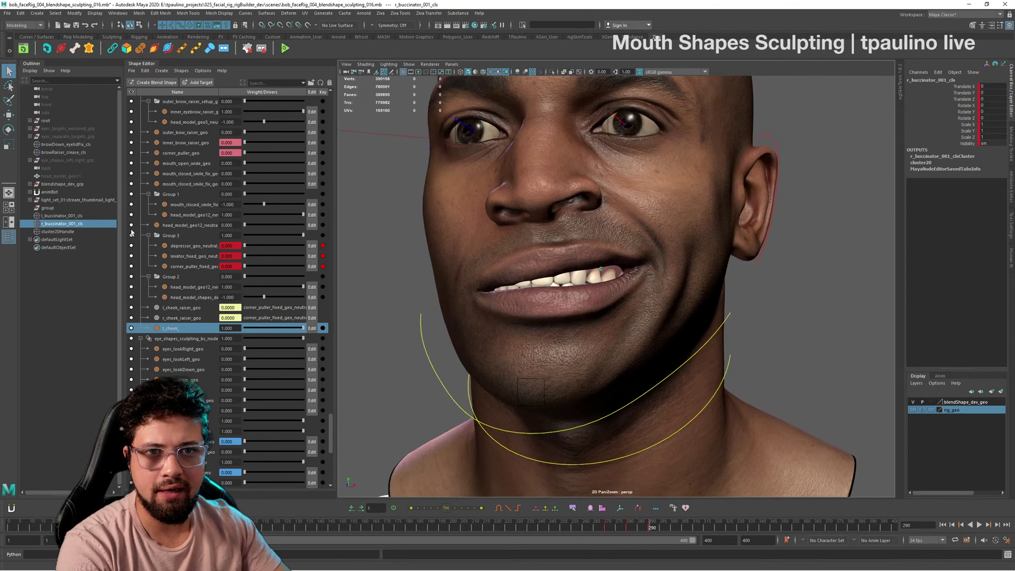
pyautogui.click(84, 232)
pyautogui.doubleClick(84, 232)
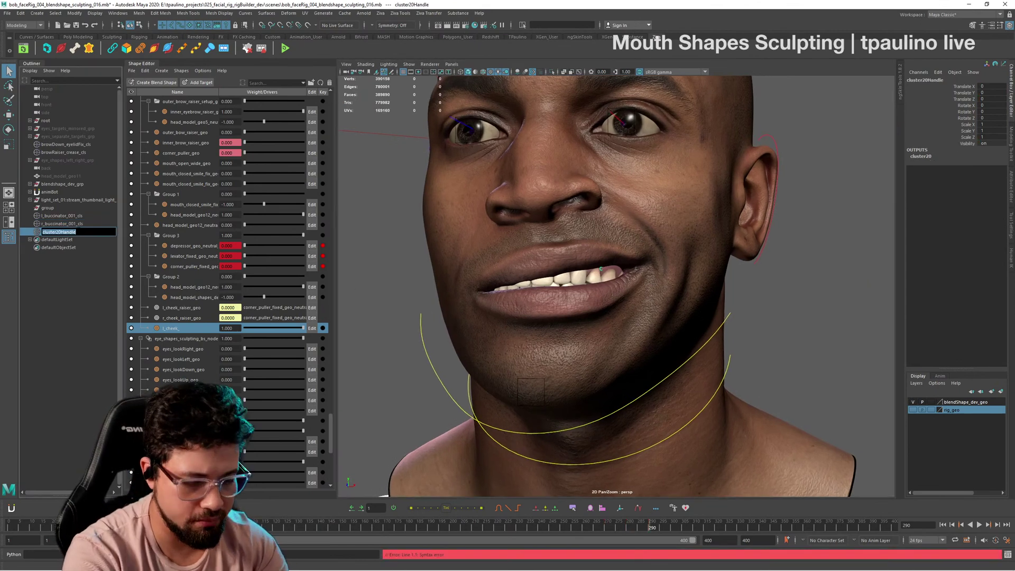
pyautogui.write('cheek')
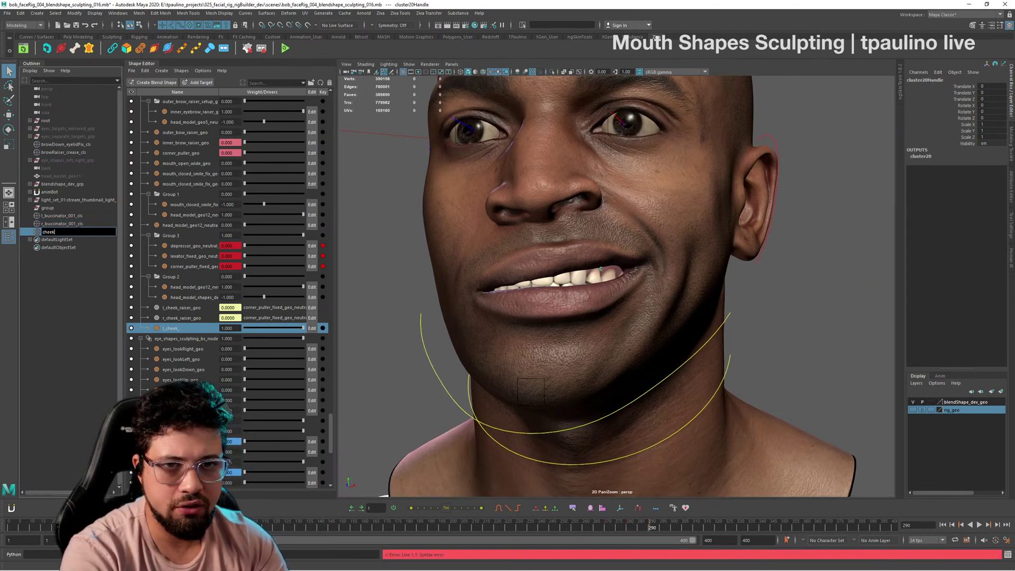
pyautogui.write('_pull_')
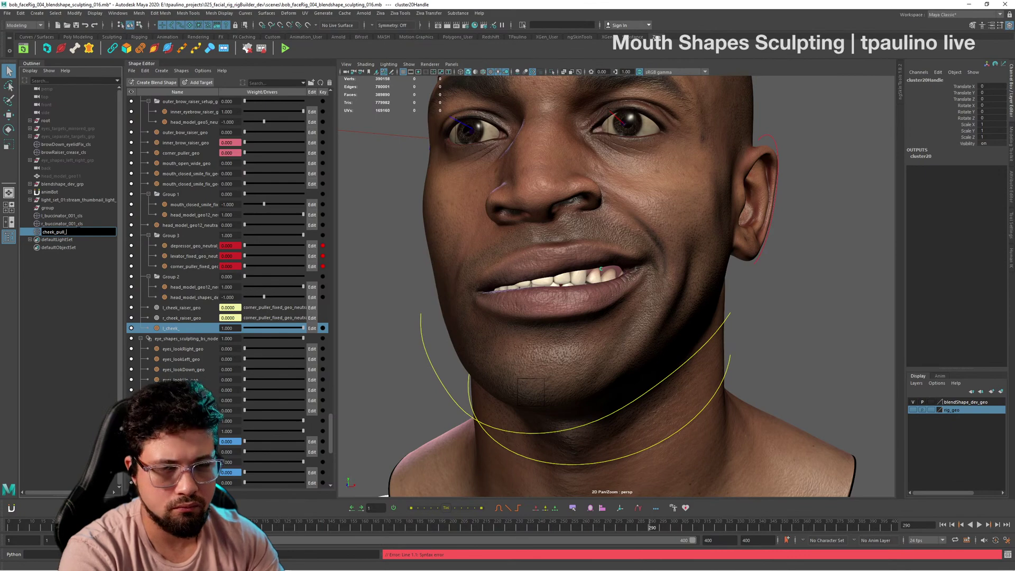
pyautogui.write('sup_')
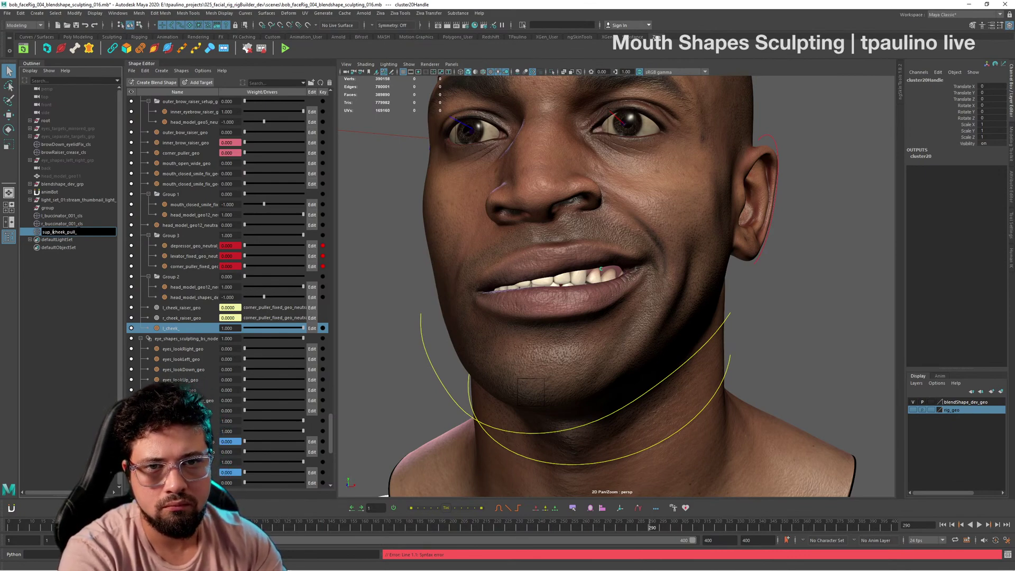
pyautogui.write('l_')
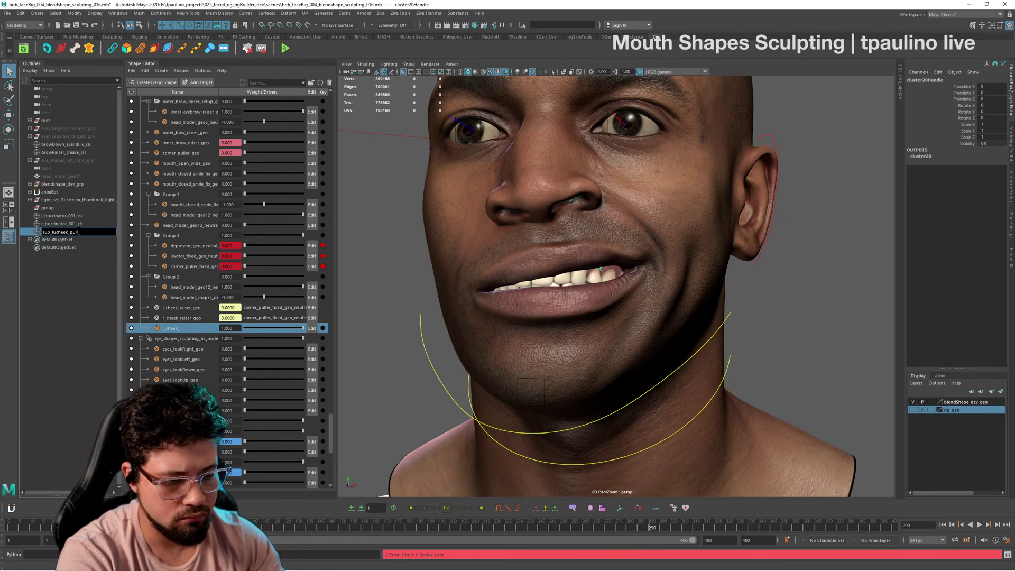
pyautogui.write('ip_')
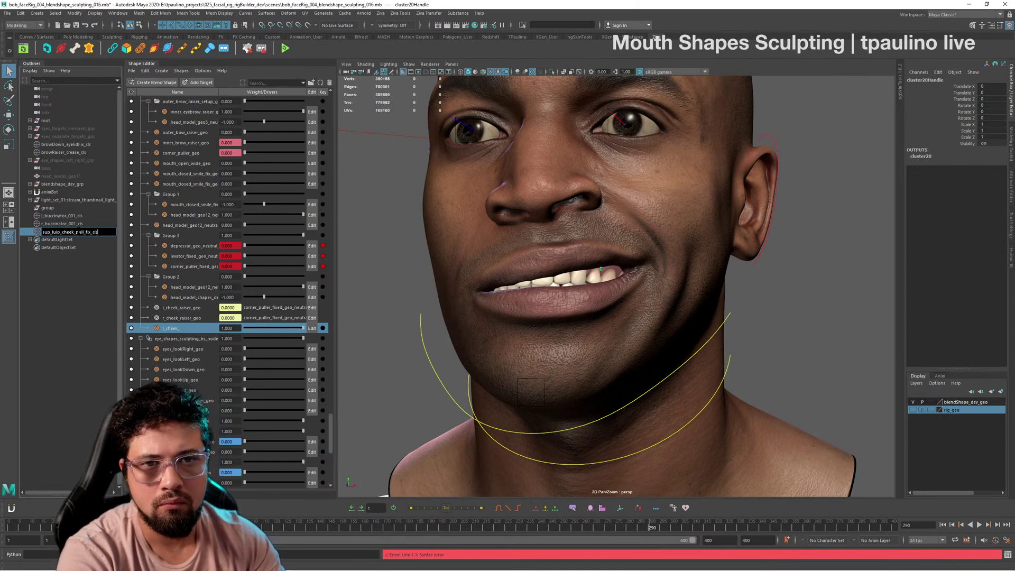
pyautogui.press('Return')
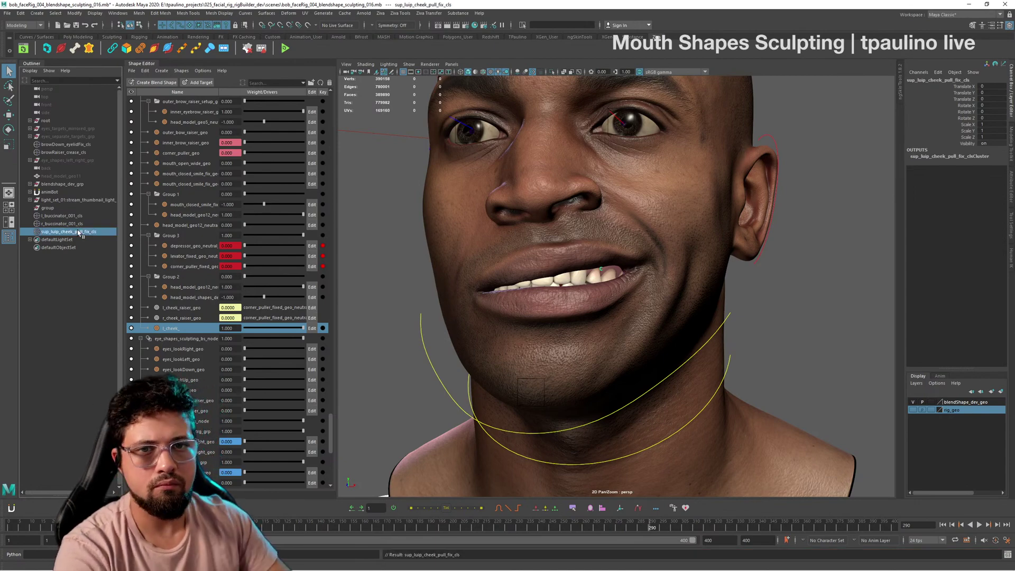
# Step: Reposition the sup_luip_cheek_pull_fix_cls pivot from beside the mouth corner onto the edge of the upper lip
pyautogui.keyDown('alt'); pyautogui.moveTo(607, 254); pyautogui.dragTo(678, 305); pyautogui.keyUp('alt')
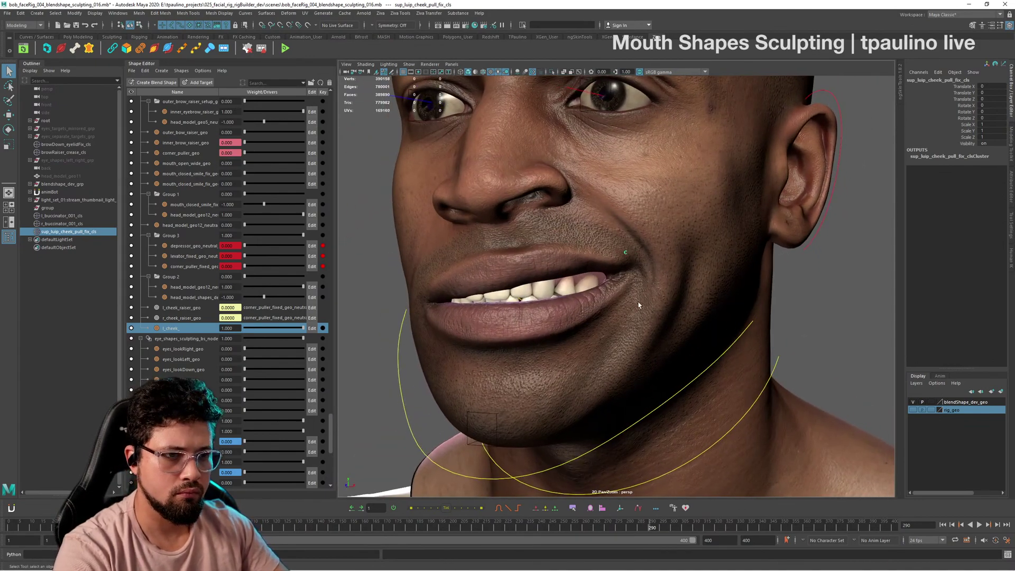
pyautogui.press('w')
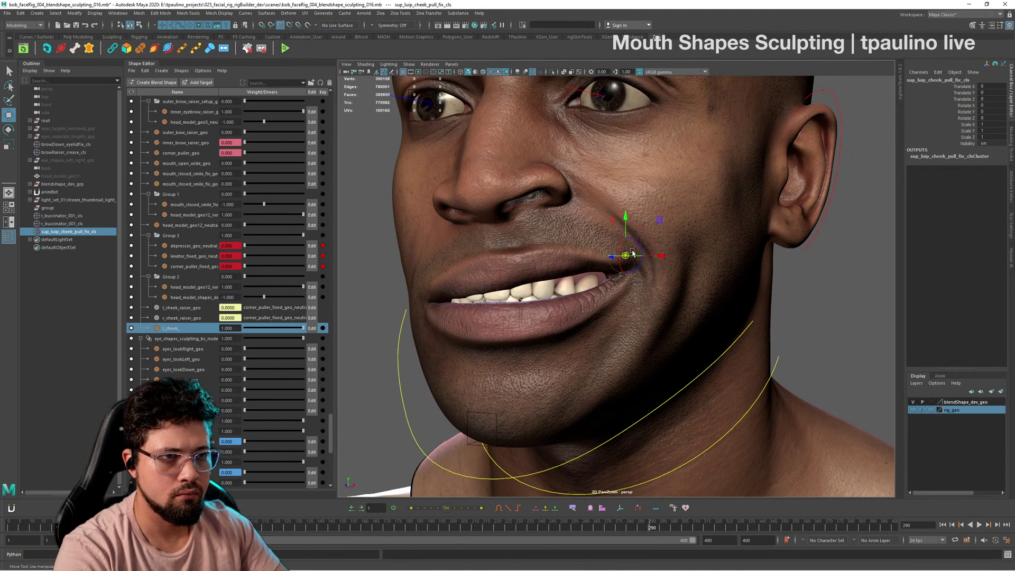
pyautogui.moveTo(627, 254); pyautogui.dragTo(560, 276)
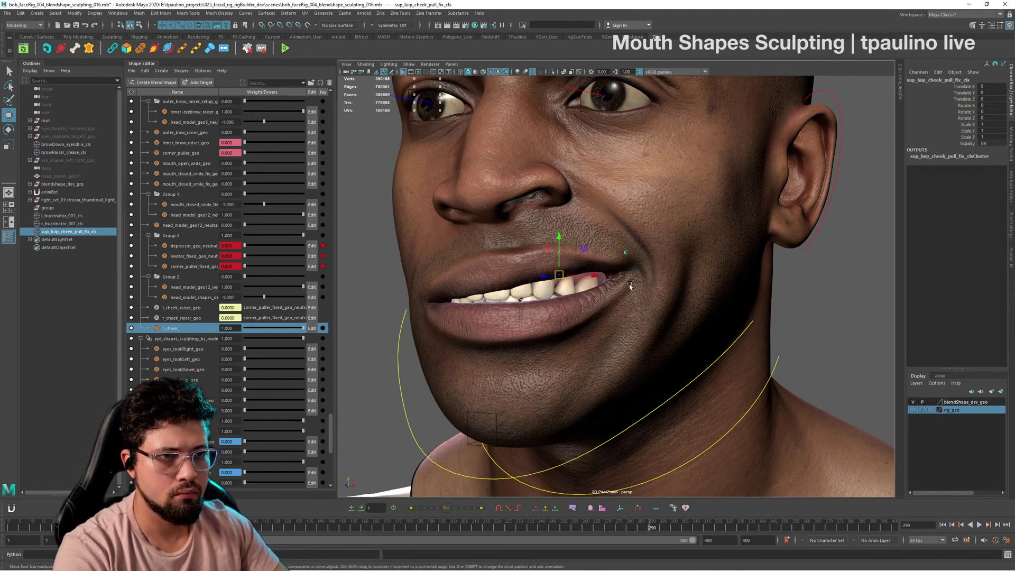
pyautogui.keyDown('alt'); pyautogui.moveTo(630, 297); pyautogui.dragTo(672, 308); pyautogui.keyUp('alt')
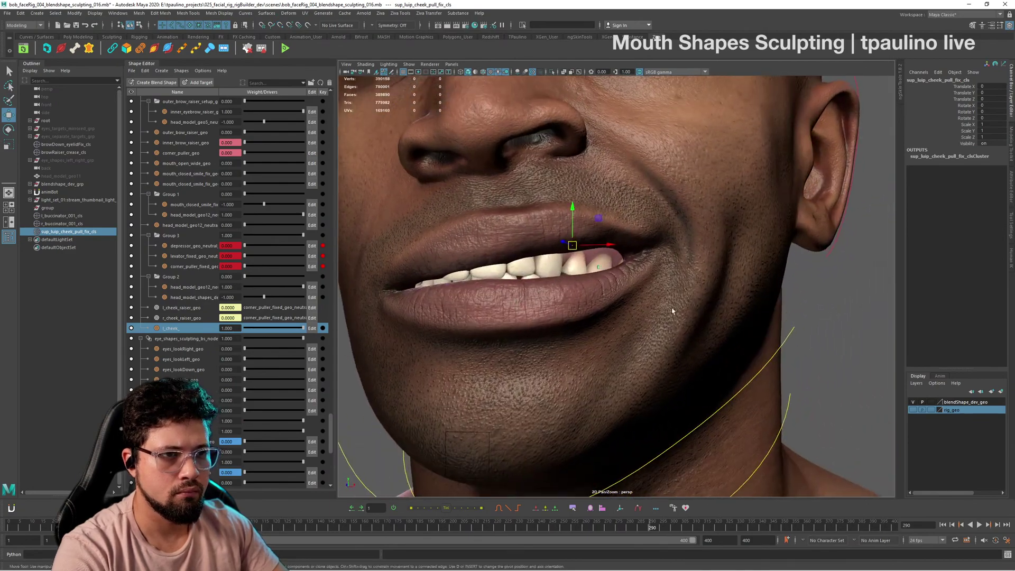
# Step: Start painting the sup_luip_cheek_pull_fix_cls weights on the head mesh and flood them with value 0
pyautogui.click(691, 231)
pyautogui.keyDown('alt'); pyautogui.moveTo(692, 231); pyautogui.dragTo(751, 236); pyautogui.keyUp('alt')
pyautogui.rightClick(756, 222)
pyautogui.moveTo(761, 355)
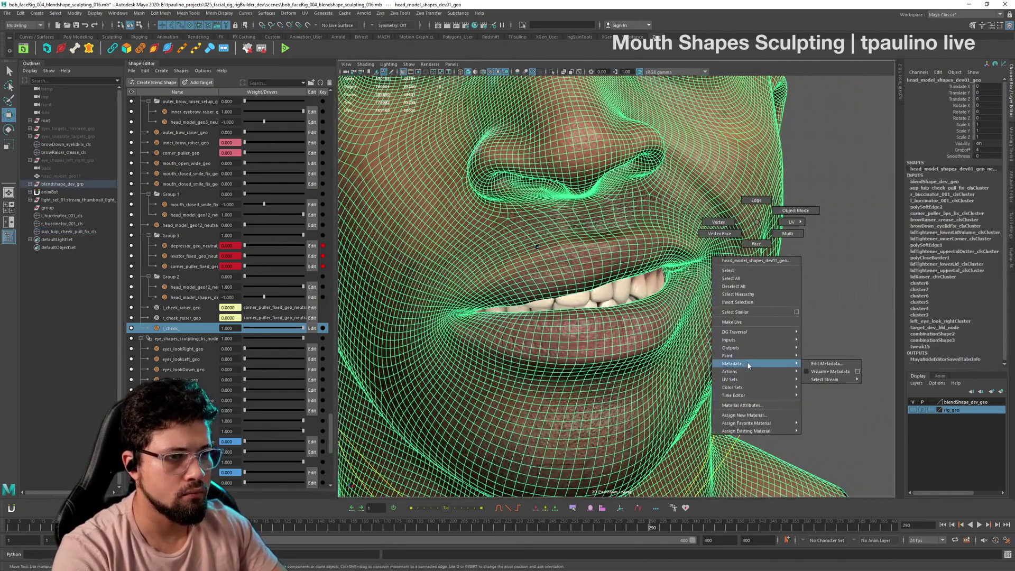
pyautogui.moveTo(838, 380)
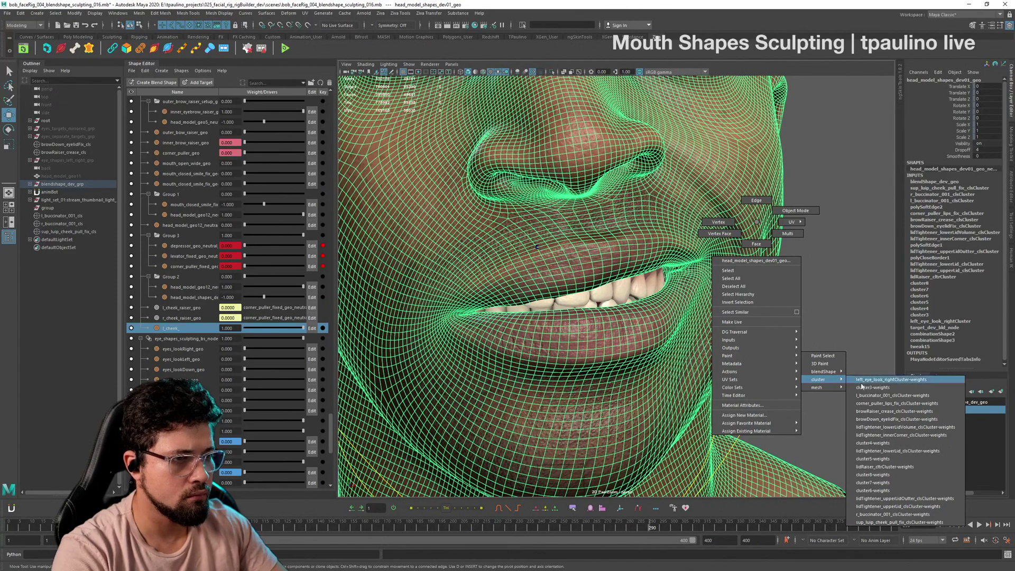
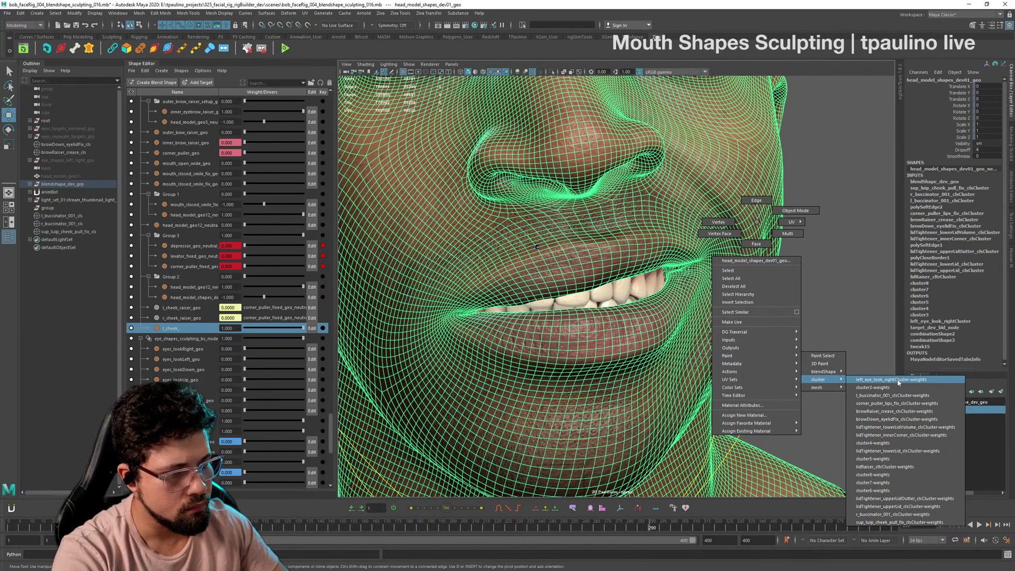
pyautogui.click(882, 522)
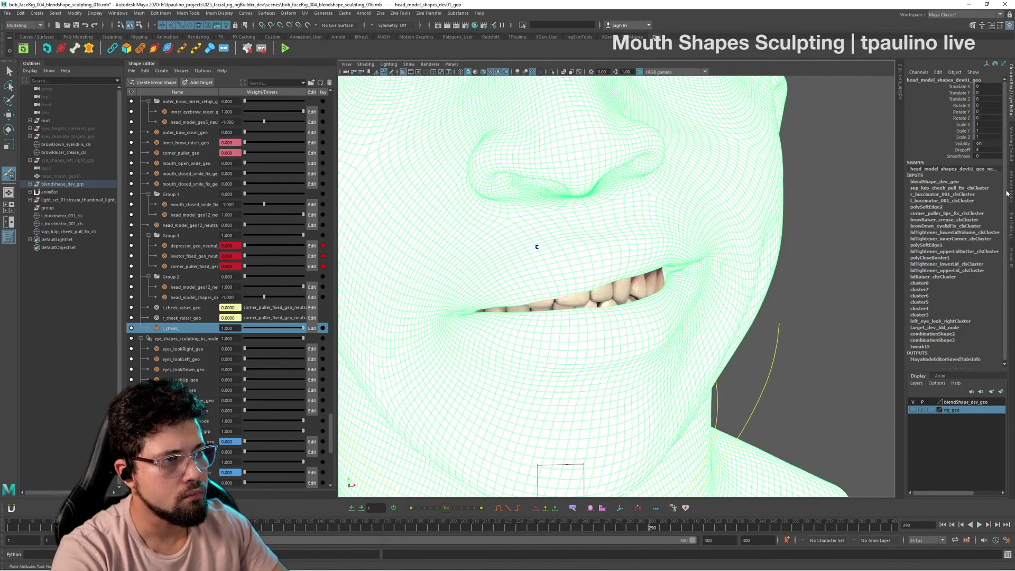
pyautogui.click(1012, 226)
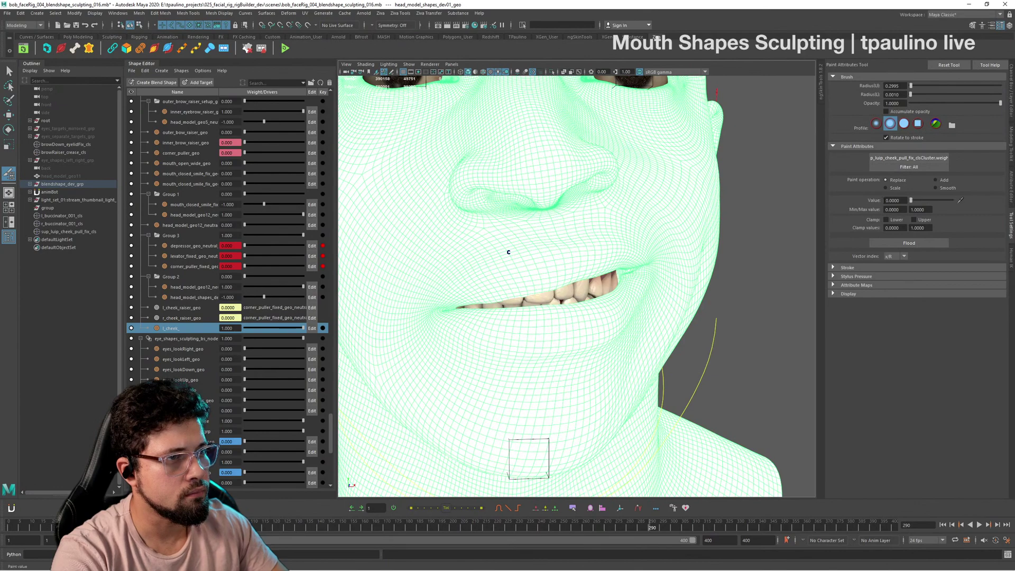
pyautogui.click(910, 244)
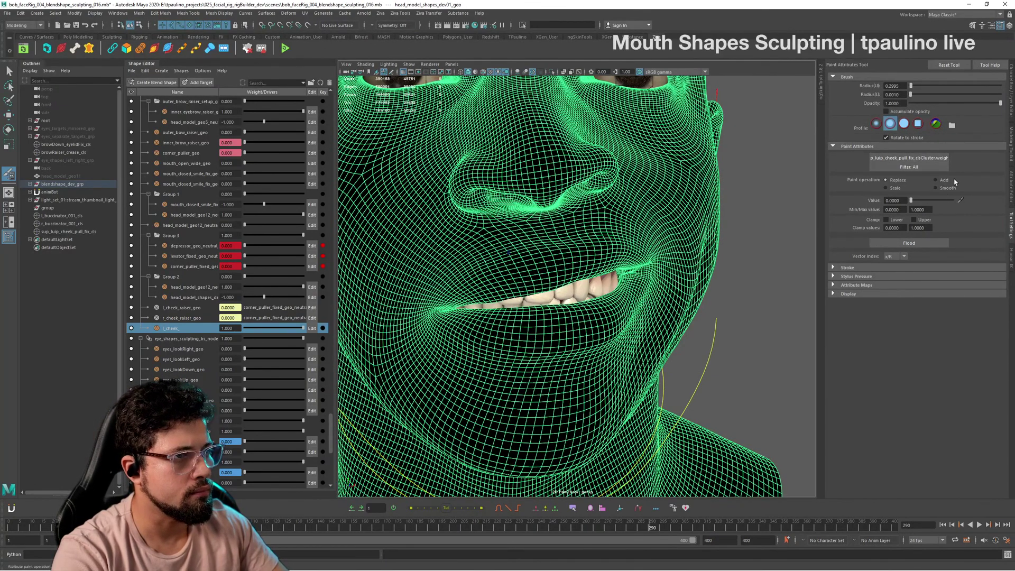
# Step: Paint cluster weight 1 across the whole upper lip, then flood the weights twice with the Smooth operation
pyautogui.keyDown('alt'); pyautogui.moveTo(740, 285); pyautogui.dragTo(828, 264); pyautogui.keyUp('alt')
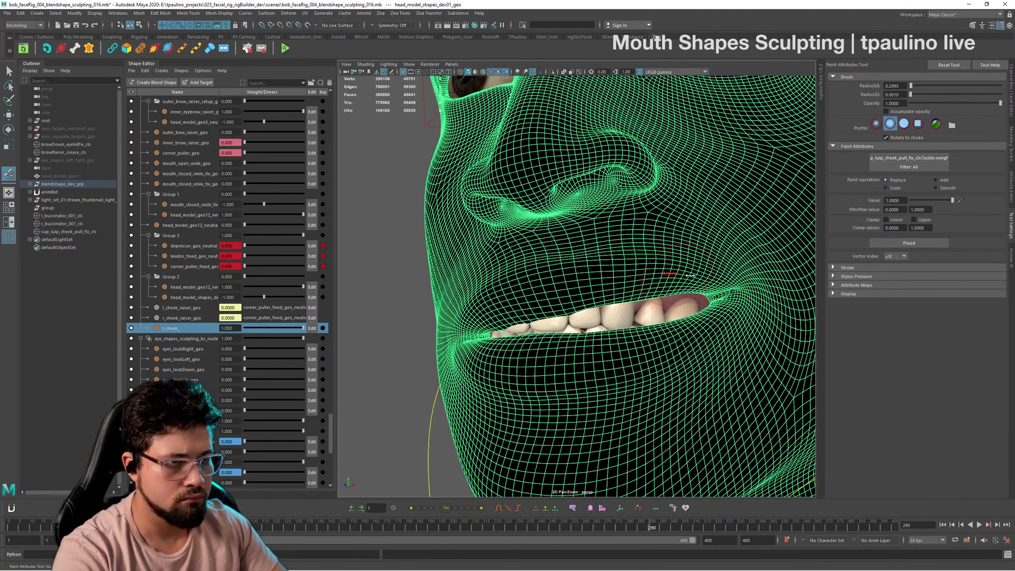
pyautogui.moveTo(694, 271)
pyautogui.mouseDown()
pyautogui.moveTo(577, 289)
pyautogui.moveTo(680, 282)
pyautogui.moveTo(622, 260)
pyautogui.moveTo(584, 262)
pyautogui.moveTo(704, 270)
pyautogui.moveTo(550, 296)
pyautogui.moveTo(665, 290)
pyautogui.moveTo(597, 283)
pyautogui.mouseUp()
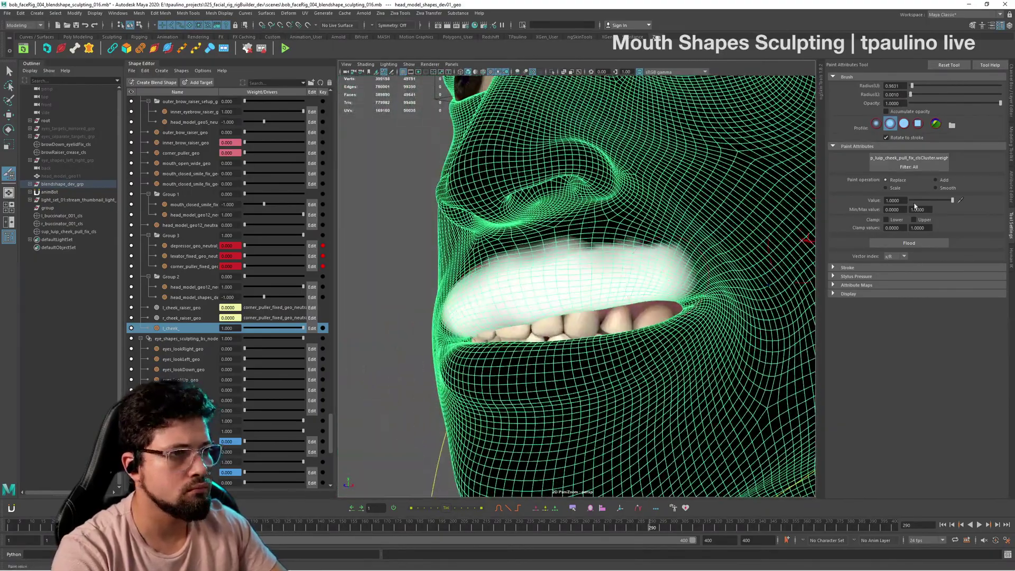
pyautogui.click(945, 188)
pyautogui.click(929, 245)
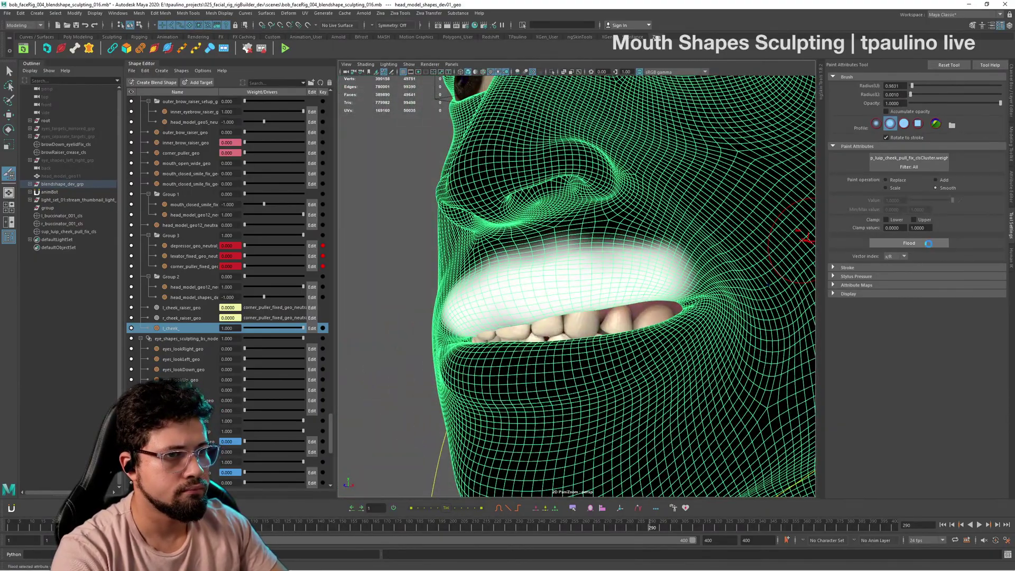
pyautogui.click(929, 244)
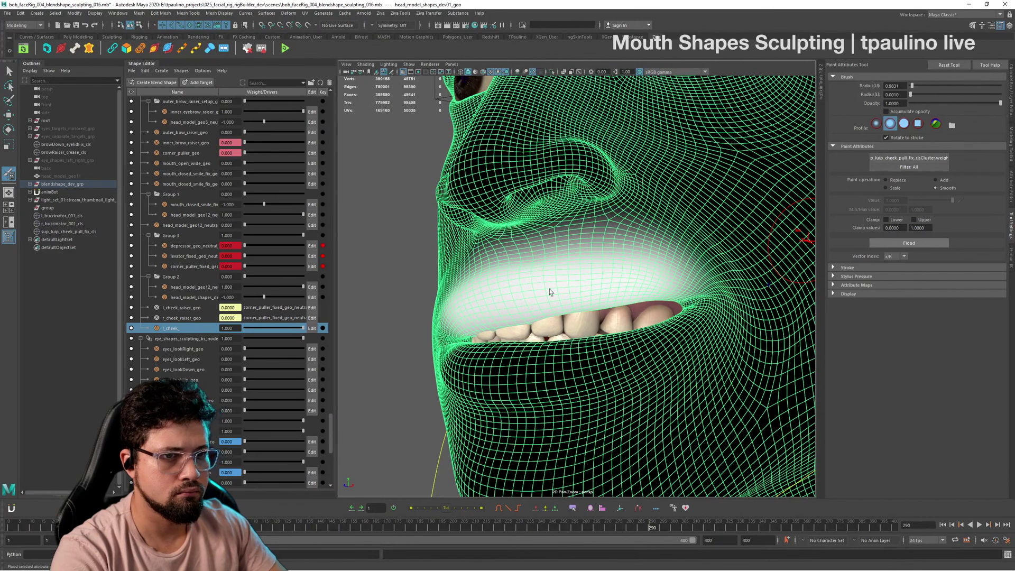
# Step: Return to the Replace operation and trim the painted weights back at the character's right mouth corner
pyautogui.click(898, 180)
pyautogui.moveTo(571, 288)
pyautogui.keyDown('alt'); pyautogui.mouseDown()
pyautogui.moveTo(550, 295)
pyautogui.moveTo(646, 265)
pyautogui.moveTo(560, 288)
pyautogui.mouseUp(); pyautogui.keyUp('alt')
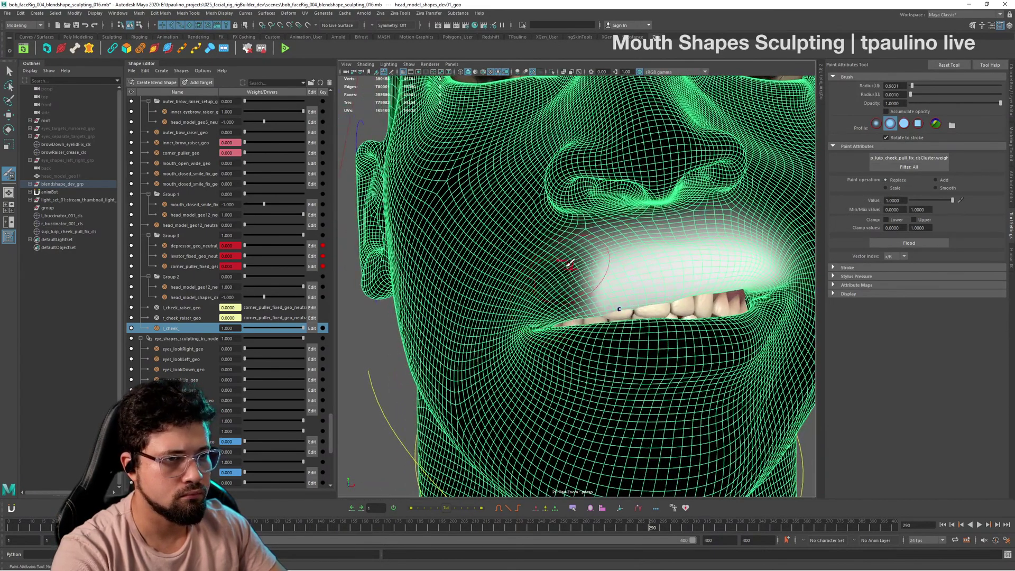
pyautogui.click(894, 245)
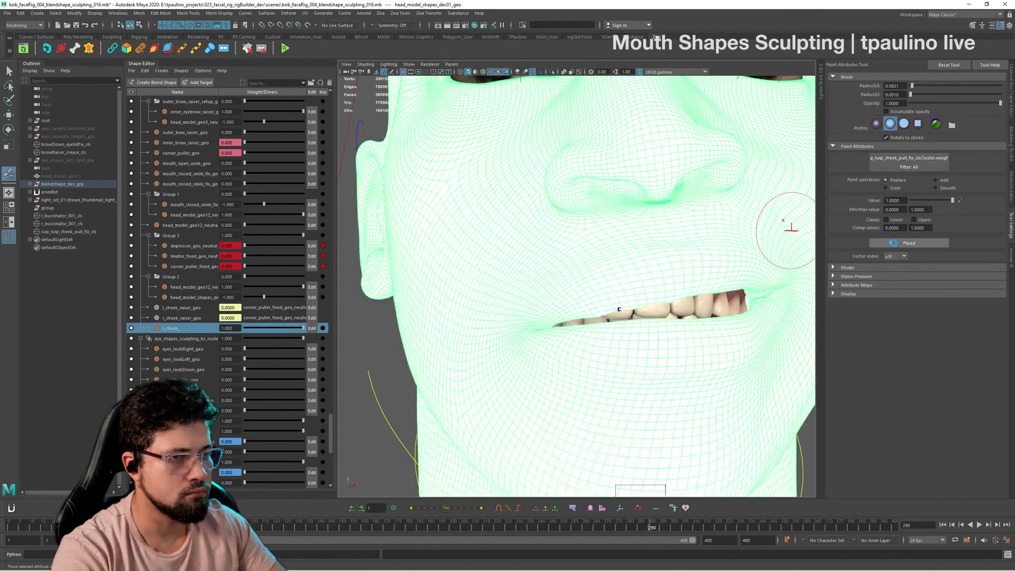
pyautogui.keyDown('alt'); pyautogui.moveTo(727, 271); pyautogui.dragTo(667, 288); pyautogui.keyUp('alt')
pyautogui.hotkey('ctrl', 'z')
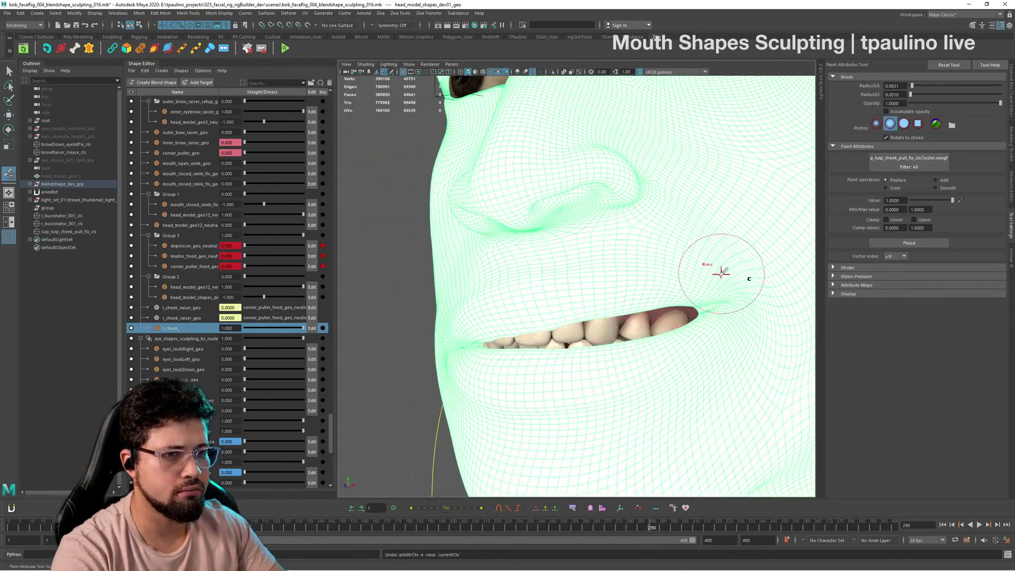
# Step: Smooth the upper-lip cluster weights by flooding the mesh with the Smooth operation, and leave weight painting
pyautogui.click(936, 188)
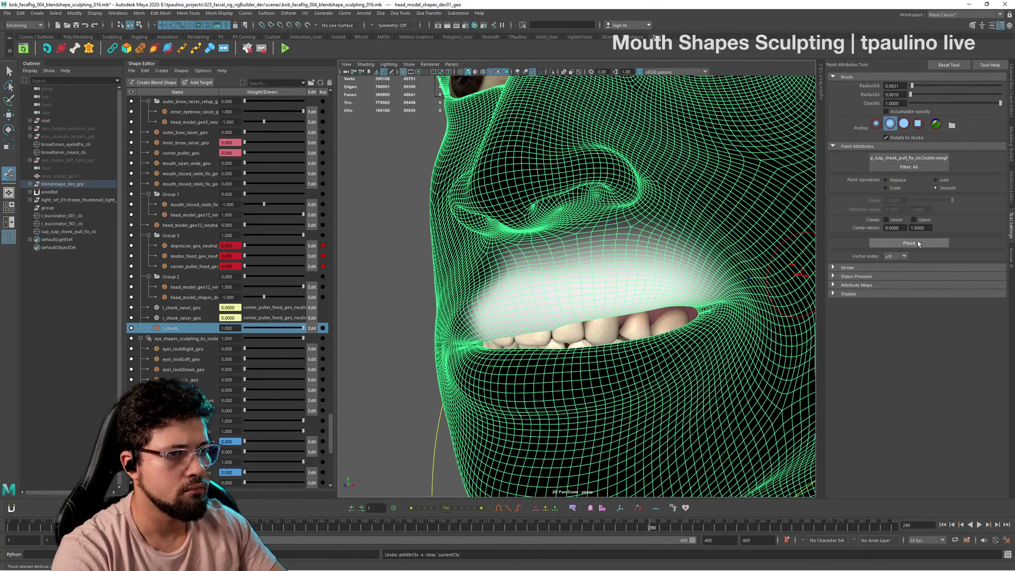
pyautogui.click(918, 243)
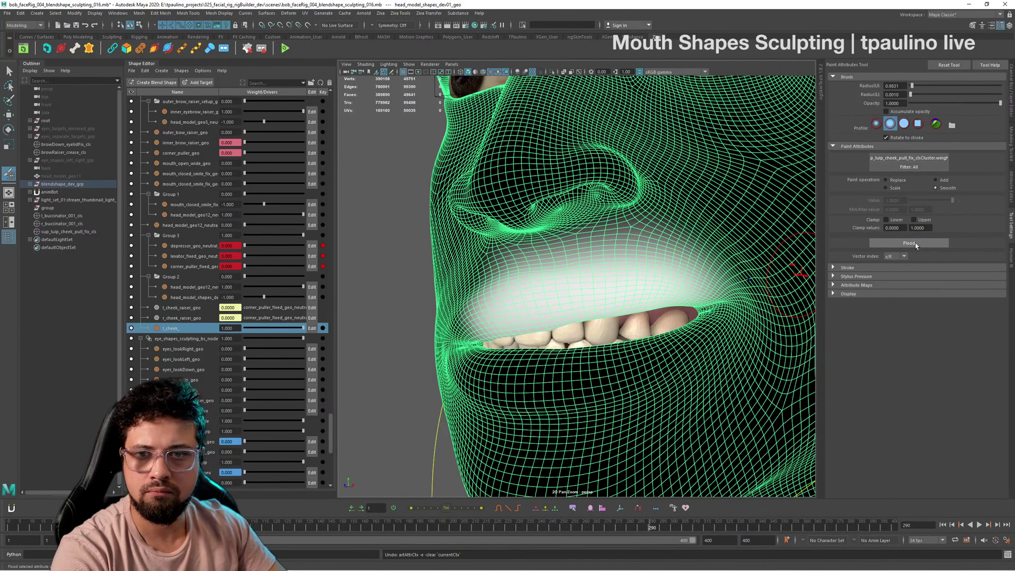
pyautogui.moveTo(506, 294)
pyautogui.keyDown('alt'); pyautogui.mouseDown()
pyautogui.moveTo(671, 277)
pyautogui.moveTo(664, 301)
pyautogui.mouseUp(); pyautogui.keyUp('alt')
pyautogui.press('w')
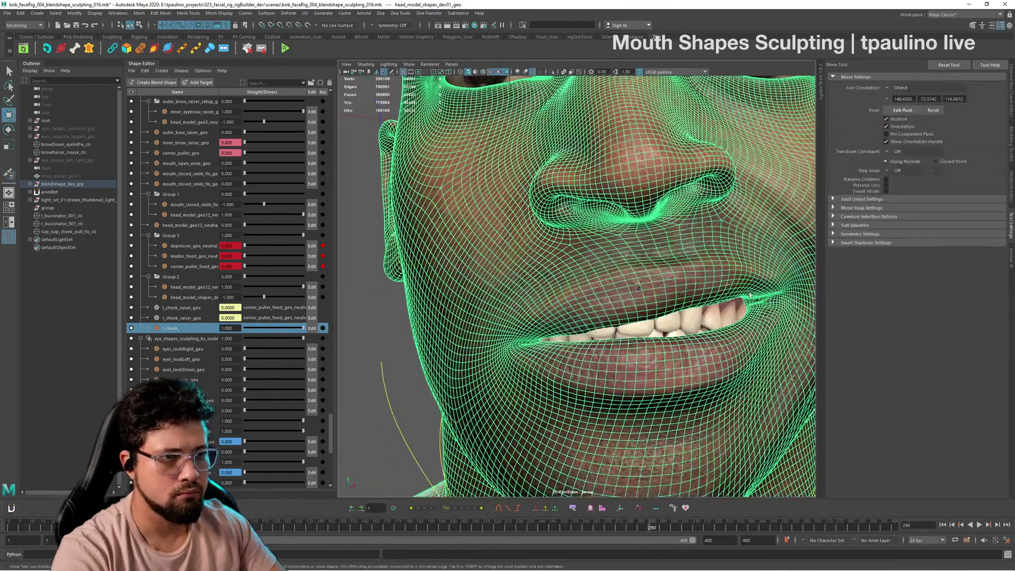
# Step: Move the sup_luip_cheek_pull_fix_cls cluster slightly down and adjust its depth to reshape the upper lip, checking it from several angles
pyautogui.keyDown('alt'); pyautogui.moveTo(773, 290); pyautogui.dragTo(731, 296); pyautogui.keyUp('alt')
pyautogui.click(91, 232)
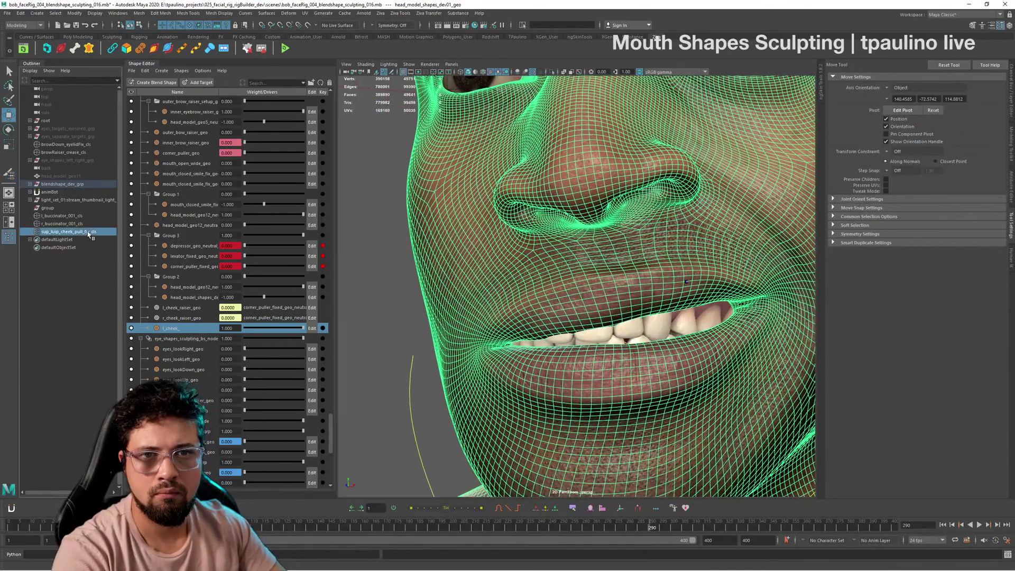
pyautogui.moveTo(685, 267); pyautogui.dragTo(686, 278)
pyautogui.keyDown('alt'); pyautogui.moveTo(753, 302); pyautogui.dragTo(517, 322); pyautogui.keyUp('alt')
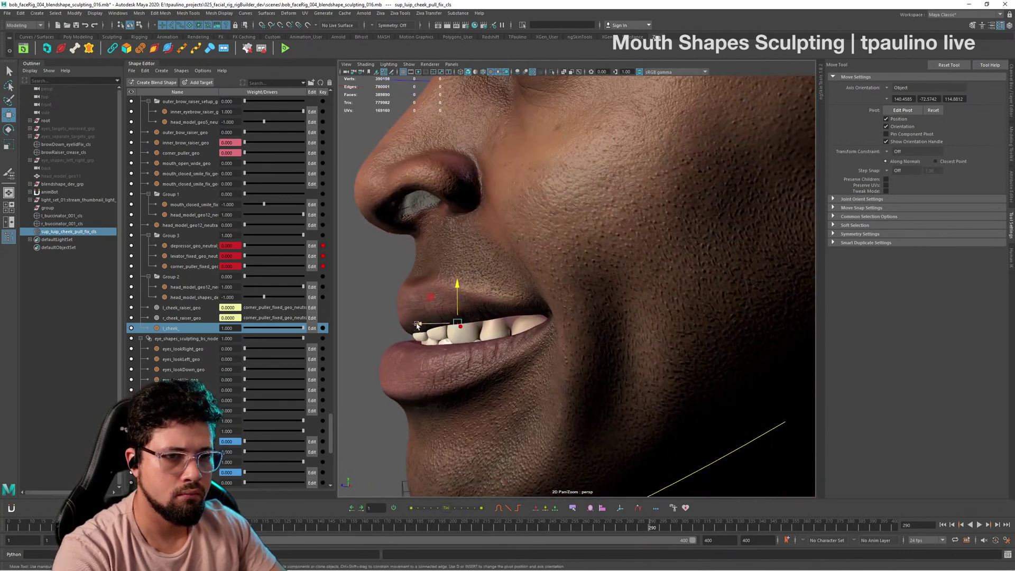
pyautogui.moveTo(418, 325); pyautogui.dragTo(634, 322)
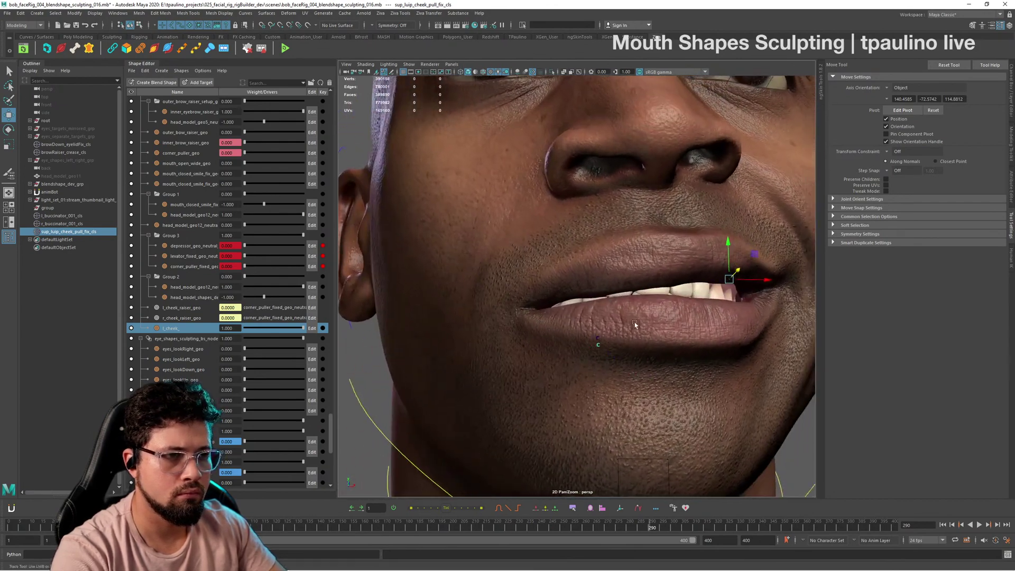
pyautogui.keyDown('alt'); pyautogui.moveTo(635, 322); pyautogui.dragTo(586, 296, button='right'); pyautogui.keyUp('alt')
pyautogui.keyDown('alt'); pyautogui.moveTo(698, 318); pyautogui.dragTo(633, 324); pyautogui.keyUp('alt')
pyautogui.keyDown('alt'); pyautogui.moveTo(633, 324); pyautogui.dragTo(637, 348, button='right'); pyautogui.keyUp('alt')
pyautogui.keyDown('alt'); pyautogui.moveTo(637, 348); pyautogui.dragTo(661, 349); pyautogui.keyUp('alt')
pyautogui.keyDown('alt'); pyautogui.moveTo(661, 349); pyautogui.dragTo(701, 355, button='right'); pyautogui.keyUp('alt')
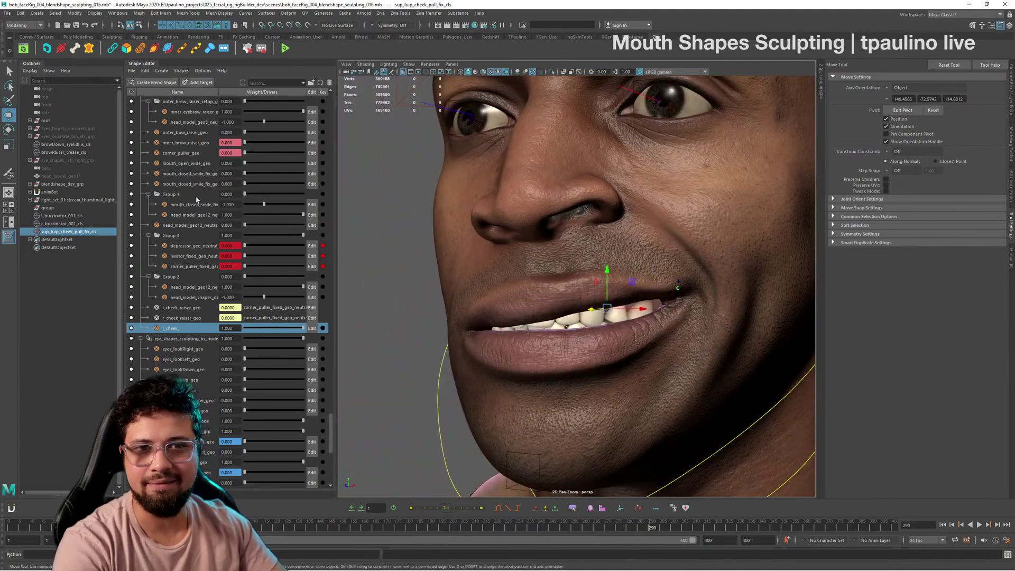
# Step: Create a new cluster deformer on the development head mesh
pyautogui.keyDown('alt'); pyautogui.moveTo(783, 329); pyautogui.dragTo(739, 323); pyautogui.keyUp('alt')
pyautogui.click(735, 248)
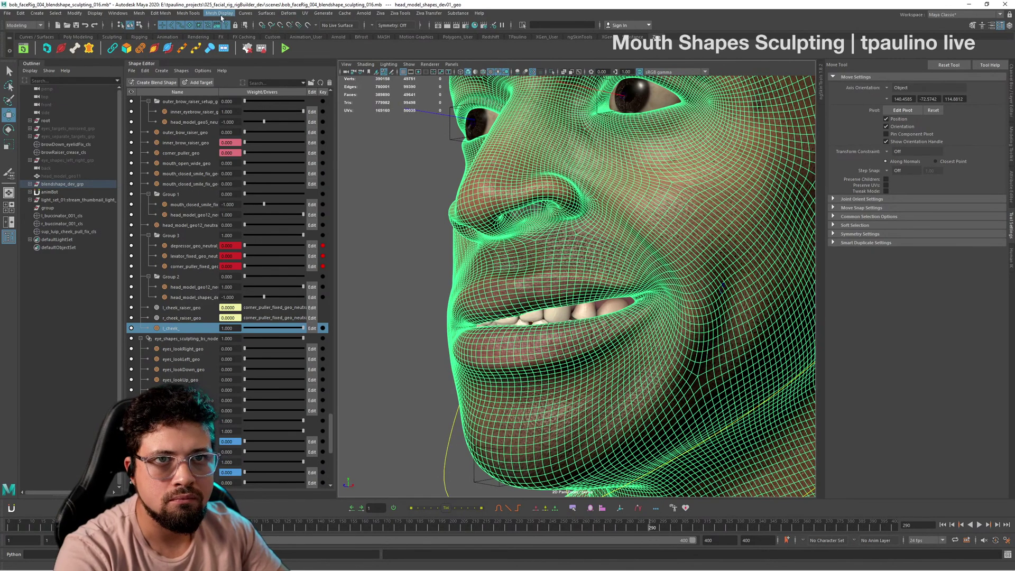
pyautogui.click(287, 15)
pyautogui.click(310, 42)
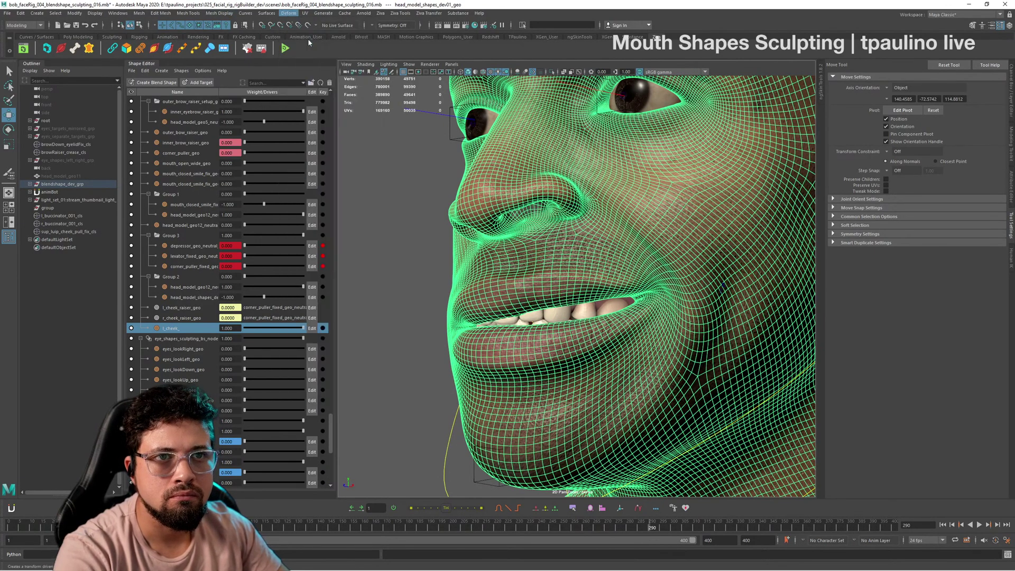
pyautogui.keyDown('alt'); pyautogui.moveTo(604, 325); pyautogui.dragTo(679, 321); pyautogui.keyUp('alt')
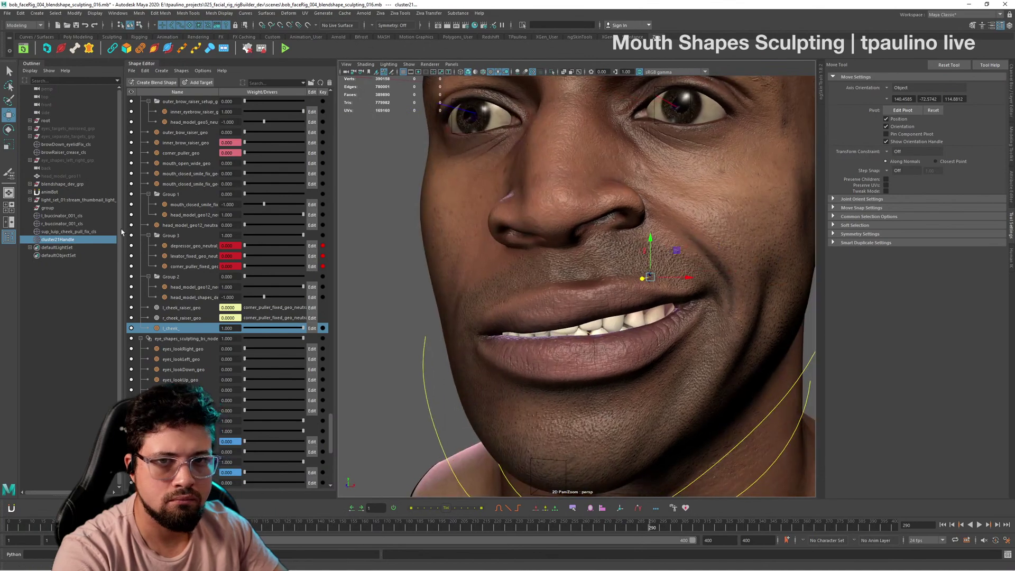
# Step: Rename the new cluster handle l_inf_luip_cheek_pull_fix_cls, reusing the upper-lip cluster's name with its prefix replaced
pyautogui.doubleClick(74, 233)
pyautogui.hotkey('ctrl', 'c')
pyautogui.doubleClick(63, 240)
pyautogui.hotkey('ctrl', 'v')
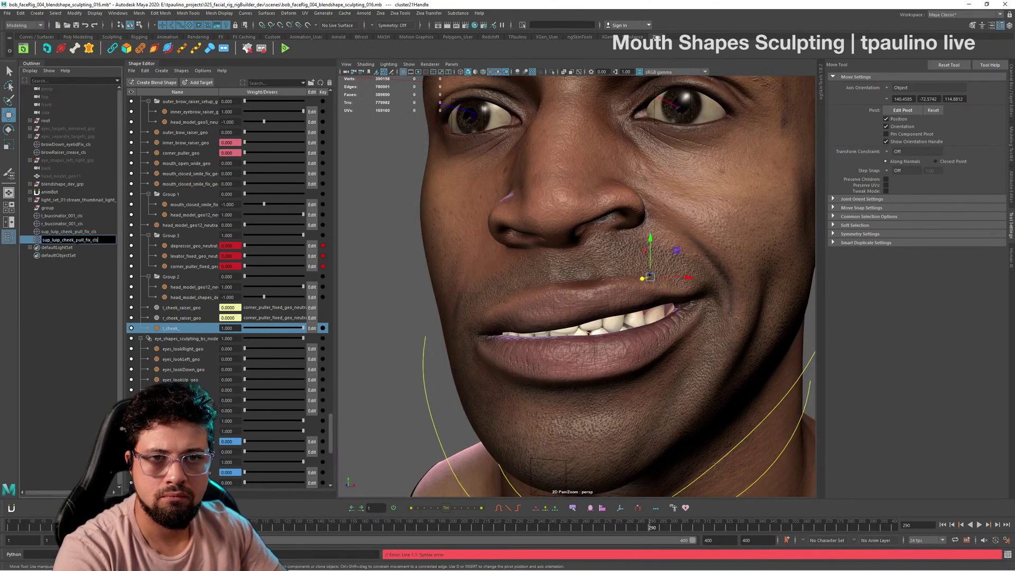
pyautogui.press('Home')
pyautogui.press('Delete')
pyautogui.press('Delete')
pyautogui.press('Delete')
pyautogui.write('l')
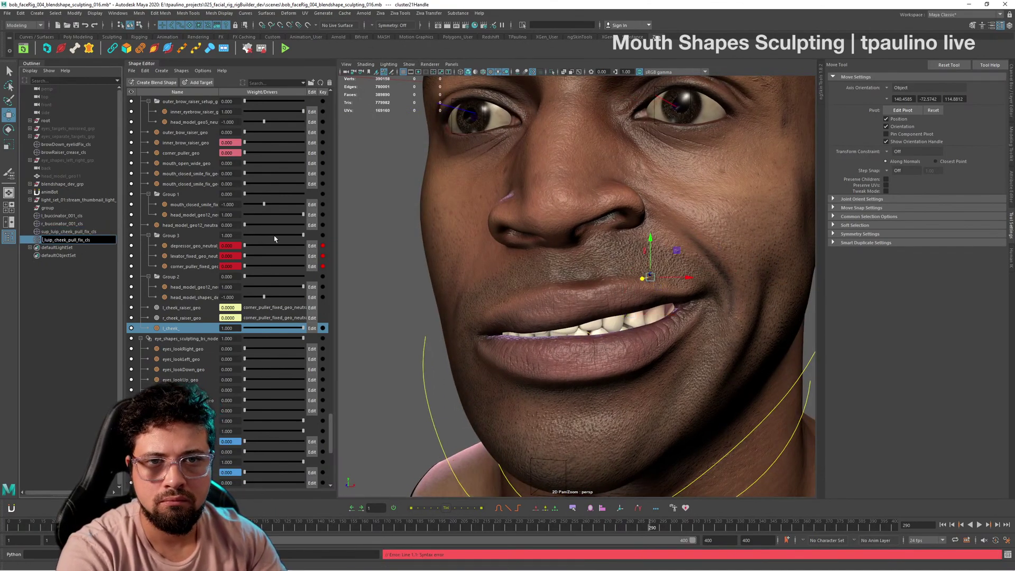
pyautogui.write('ingf')
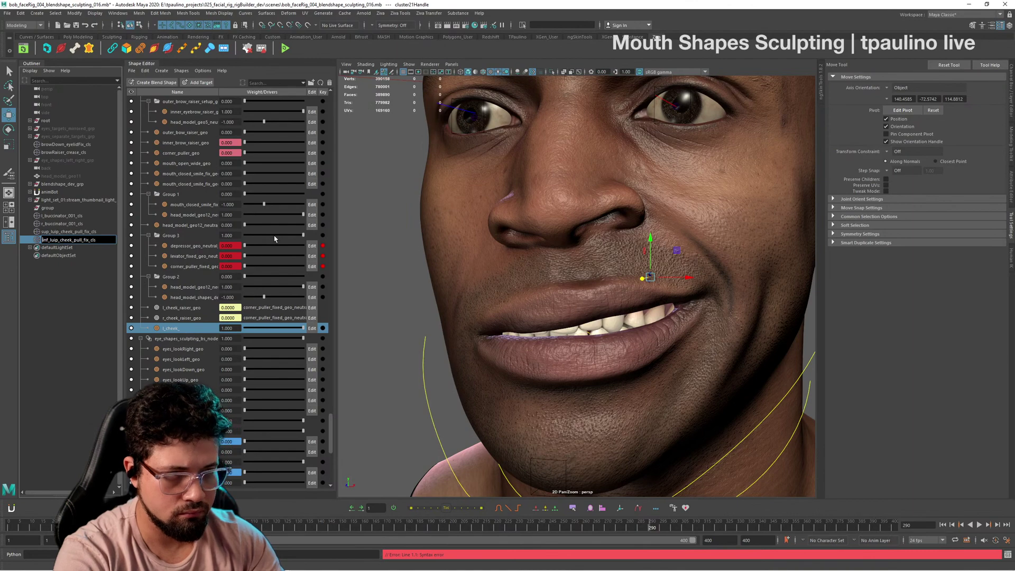
pyautogui.write('l_')
pyautogui.press('Return')
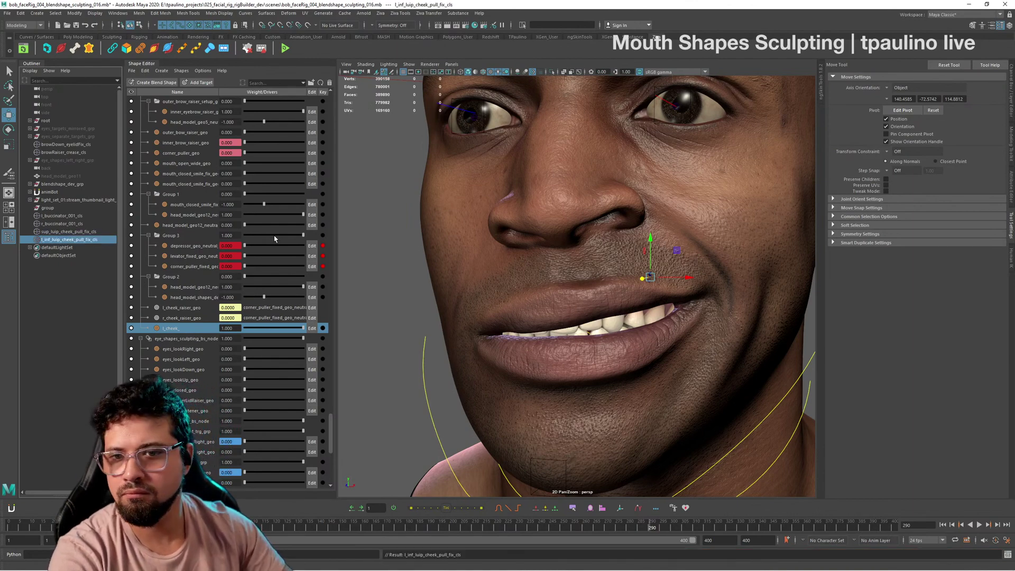
# Step: Reposition the l_inf_luip_cheek_pull_fix_cls pivot from beside the mouth corner onto the edge of the lower lip
pyautogui.keyDown('alt'); pyautogui.moveTo(751, 315); pyautogui.dragTo(596, 287); pyautogui.keyUp('alt')
pyautogui.keyDown('alt'); pyautogui.moveTo(595, 287); pyautogui.dragTo(606, 324, button='right'); pyautogui.keyUp('alt')
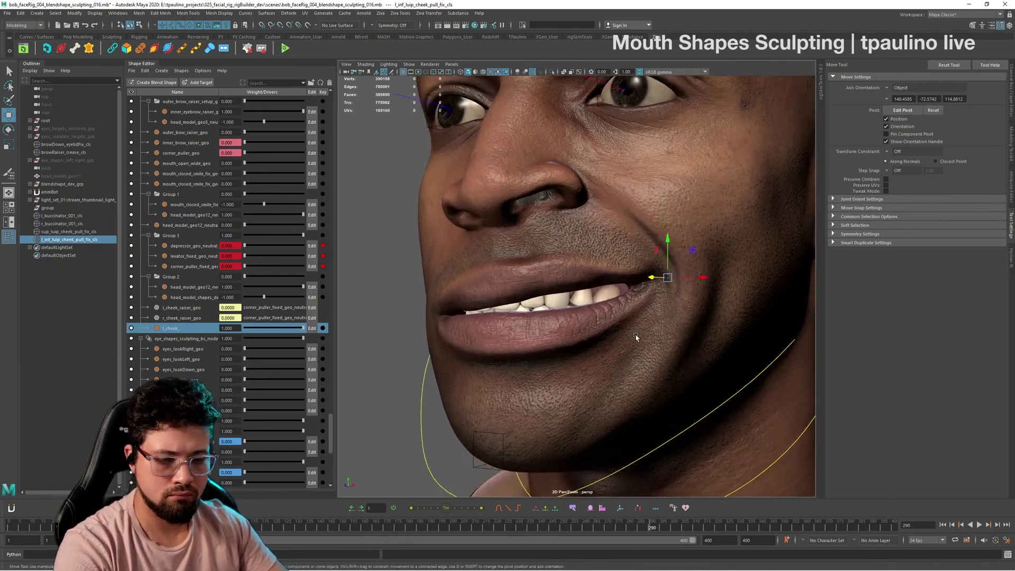
pyautogui.press('d')
pyautogui.moveTo(669, 277); pyautogui.dragTo(576, 316)
pyautogui.press('d')
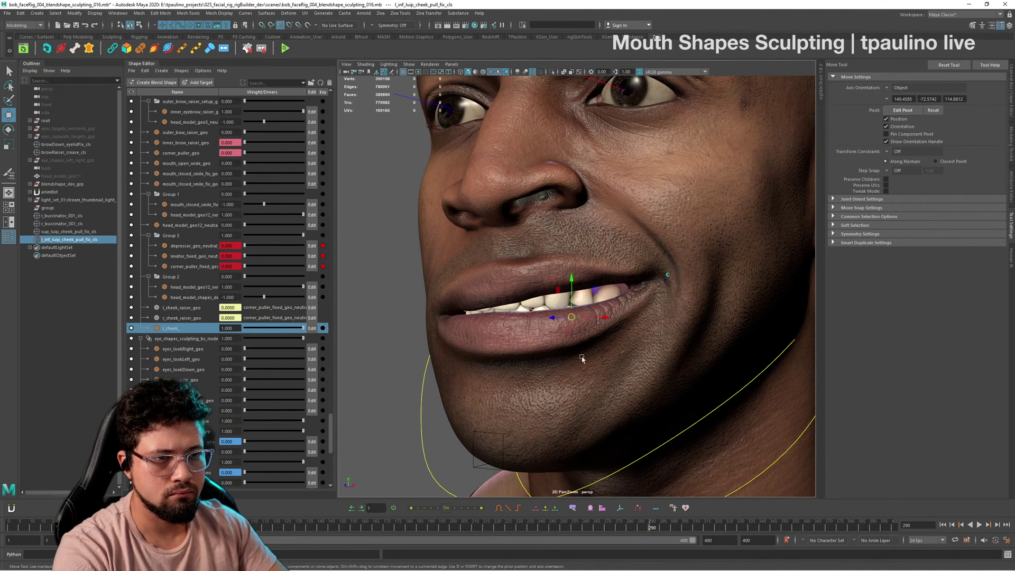
# Step: Start painting the l_inf_luip_cheek_pull_fix_cls weights on the head mesh and flood them with value 0 using Replace
pyautogui.keyDown('alt'); pyautogui.moveTo(584, 356); pyautogui.dragTo(607, 363); pyautogui.keyUp('alt')
pyautogui.click(592, 326)
pyautogui.moveTo(663, 285)
pyautogui.mouseDown(button='right')
pyautogui.moveTo(682, 439)
pyautogui.moveTo(704, 417)
pyautogui.moveTo(727, 442)
pyautogui.moveTo(767, 438)
pyautogui.moveTo(772, 413)
pyautogui.moveTo(787, 569)
pyautogui.moveTo(796, 566)
pyautogui.mouseUp(button='right')
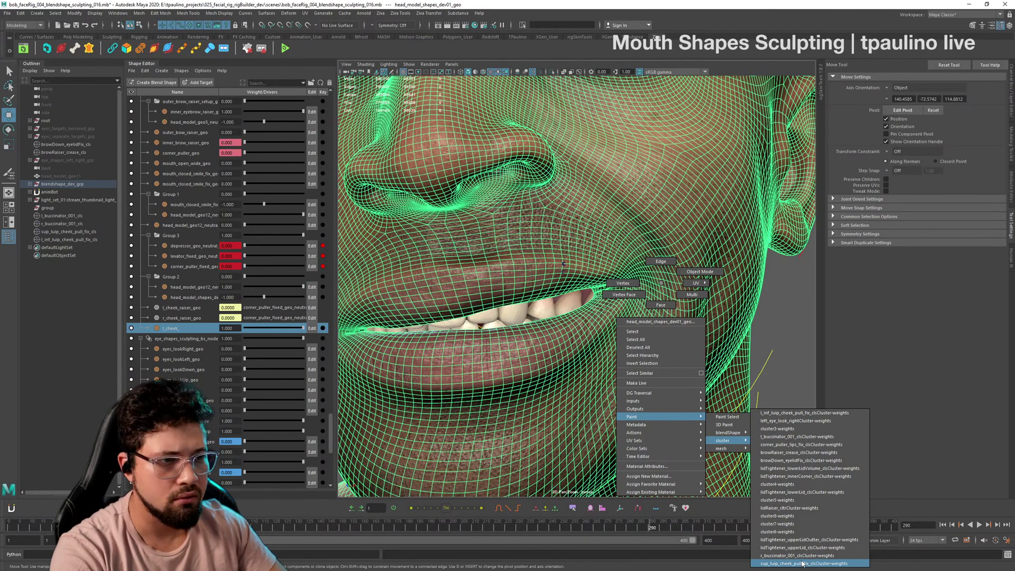
pyautogui.moveTo(802, 563); pyautogui.dragTo(794, 414, button='right')
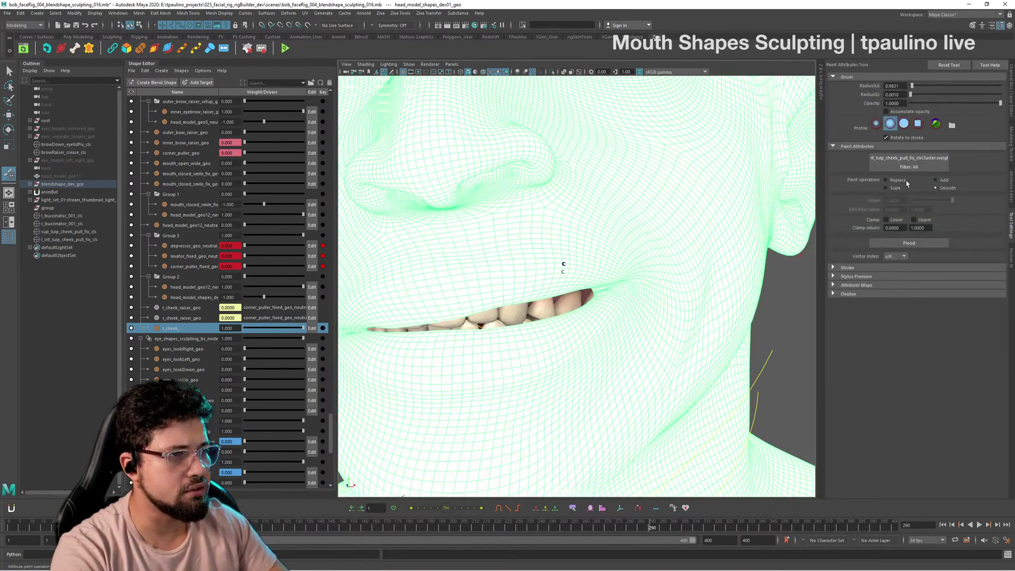
pyautogui.click(909, 243)
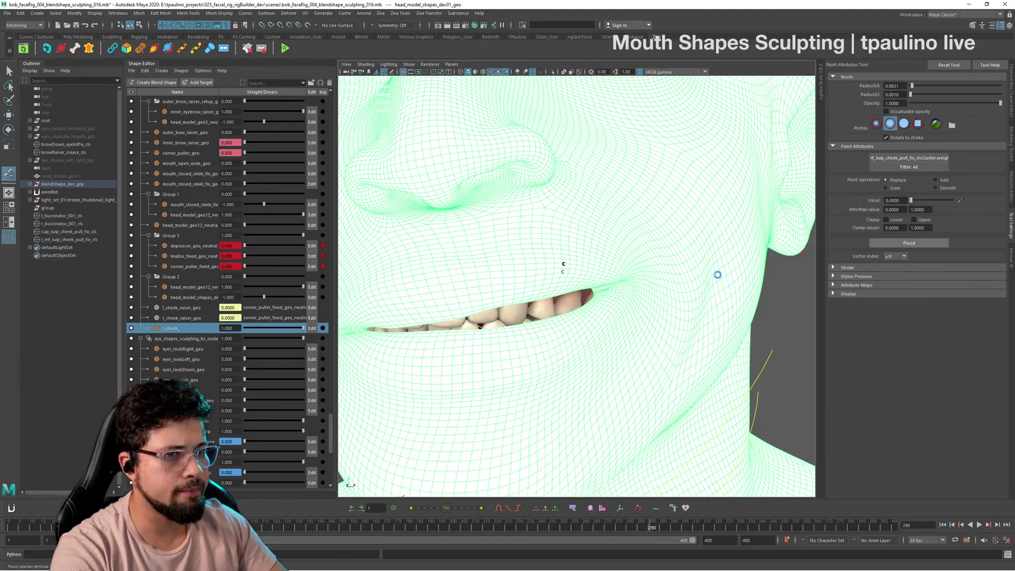
pyautogui.scroll(-3, 701, 300)
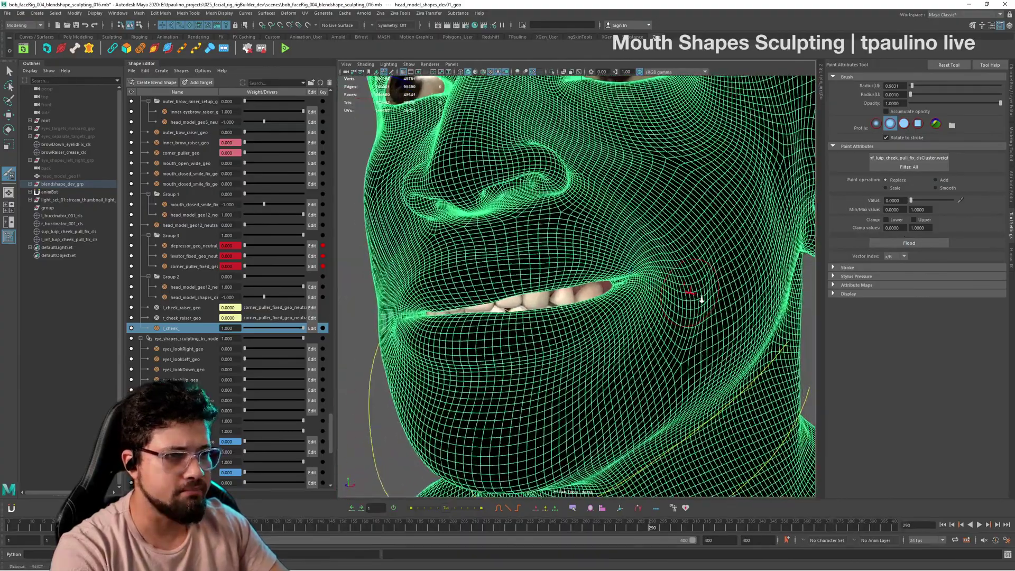
# Step: Paint cluster weight 1 across the whole lower lip with Replace, undoing the accidental flood of the mesh
pyautogui.scroll(2, 702, 299)
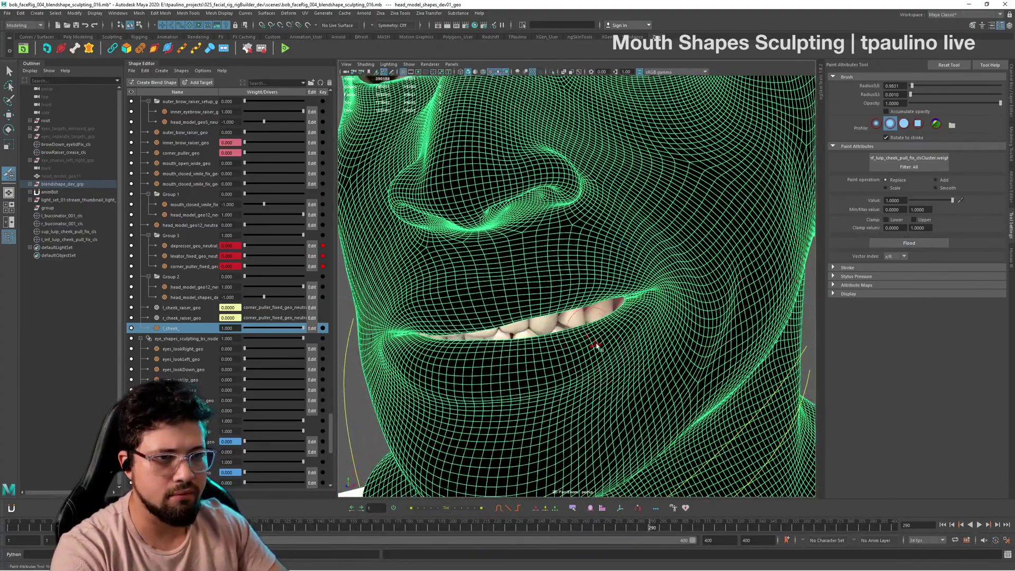
pyautogui.moveTo(596, 346)
pyautogui.mouseDown()
pyautogui.moveTo(433, 370)
pyautogui.moveTo(614, 344)
pyautogui.moveTo(626, 322)
pyautogui.moveTo(573, 331)
pyautogui.mouseUp()
pyautogui.moveTo(573, 333); pyautogui.dragTo(404, 351)
pyautogui.moveTo(404, 350)
pyautogui.keyDown('alt'); pyautogui.mouseDown()
pyautogui.moveTo(635, 351)
pyautogui.moveTo(544, 340)
pyautogui.moveTo(609, 353)
pyautogui.moveTo(578, 360)
pyautogui.mouseUp(); pyautogui.keyUp('alt')
pyautogui.moveTo(721, 362)
pyautogui.keyDown('alt'); pyautogui.mouseDown()
pyautogui.moveTo(651, 350)
pyautogui.moveTo(662, 349)
pyautogui.moveTo(607, 387)
pyautogui.moveTo(570, 379)
pyautogui.moveTo(425, 395)
pyautogui.mouseUp(); pyautogui.keyUp('alt')
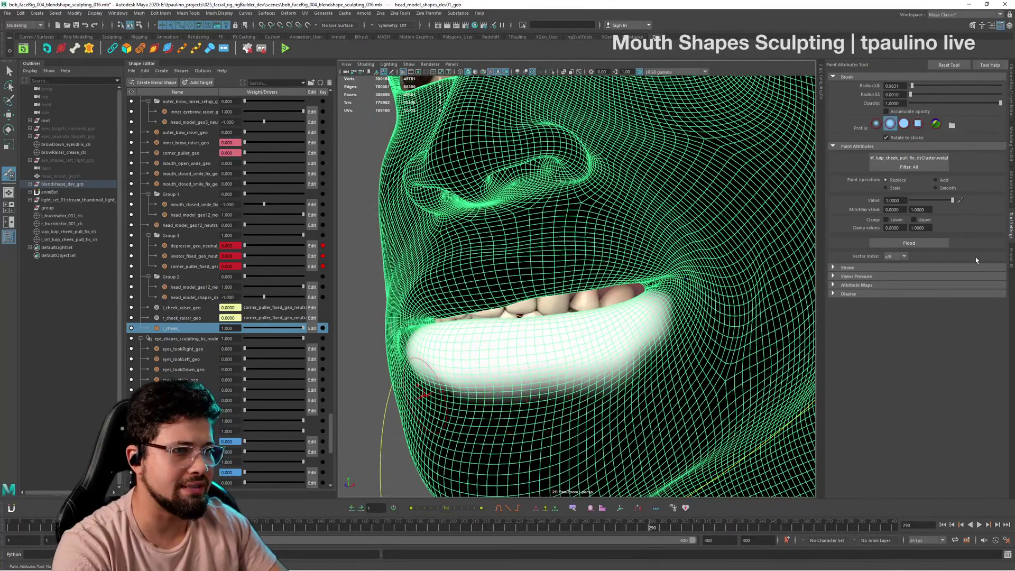
pyautogui.click(927, 246)
pyautogui.hotkey('ctrl', 'z')
# Step: Switch to the Smooth operation and flood the lower-lip cluster weights to soften their falloff
pyautogui.keyDown('alt'); pyautogui.moveTo(676, 260); pyautogui.dragTo(740, 267); pyautogui.keyUp('alt')
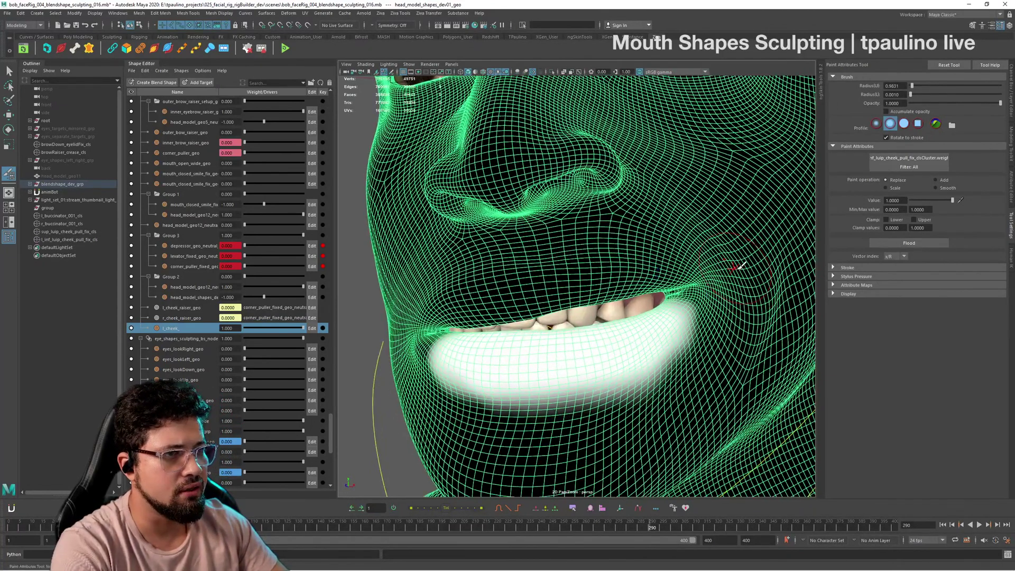
pyautogui.click(947, 190)
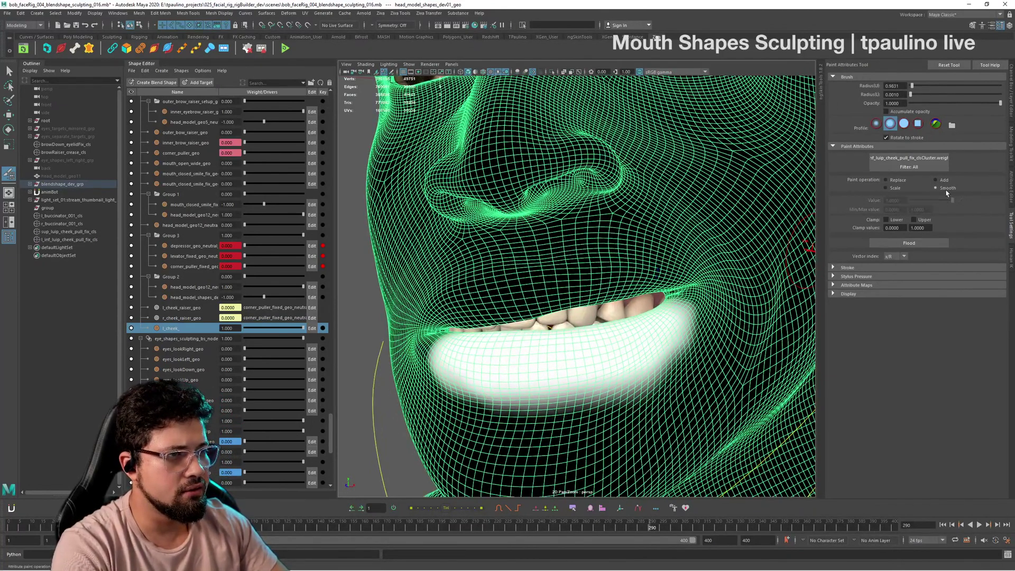
pyautogui.click(923, 244)
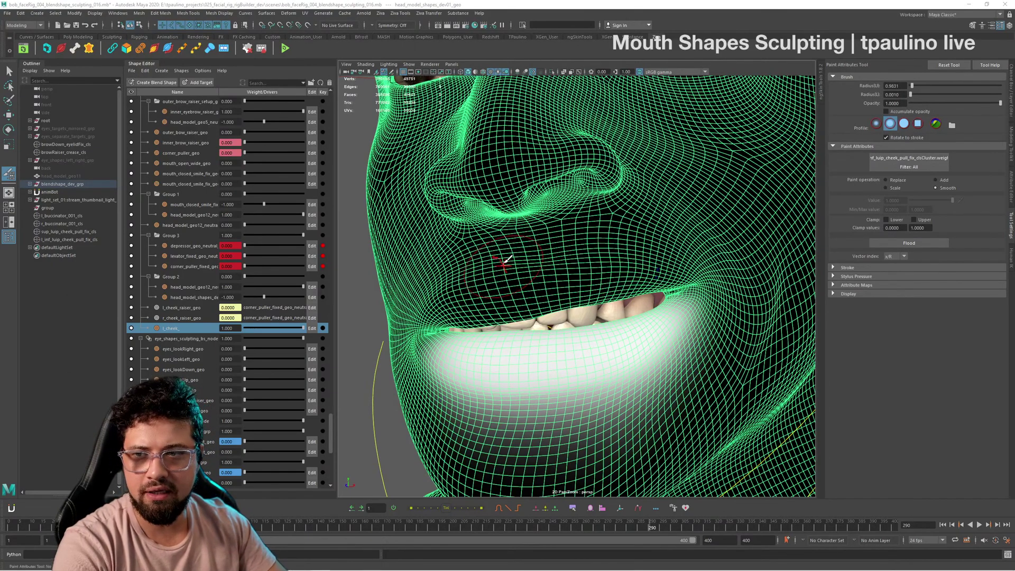
pyautogui.moveTo(725, 327)
pyautogui.keyDown('alt'); pyautogui.mouseDown()
pyautogui.moveTo(653, 304)
pyautogui.moveTo(725, 333)
pyautogui.mouseUp(); pyautogui.keyUp('alt')
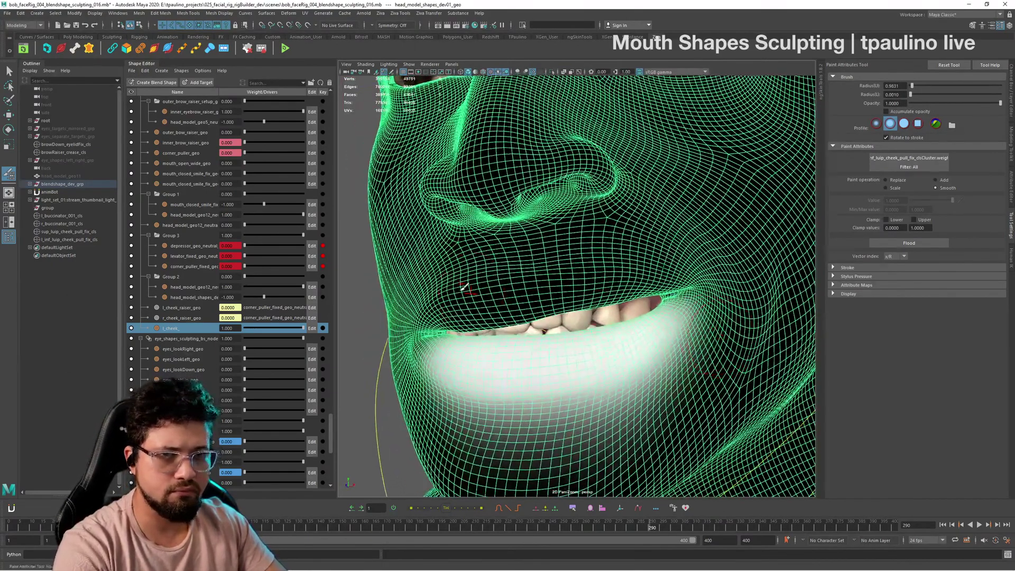
# Step: Move the l_inf_luip_cheek_pull_fix_cls cluster up to raise the lower lip over the teeth
pyautogui.press('q')
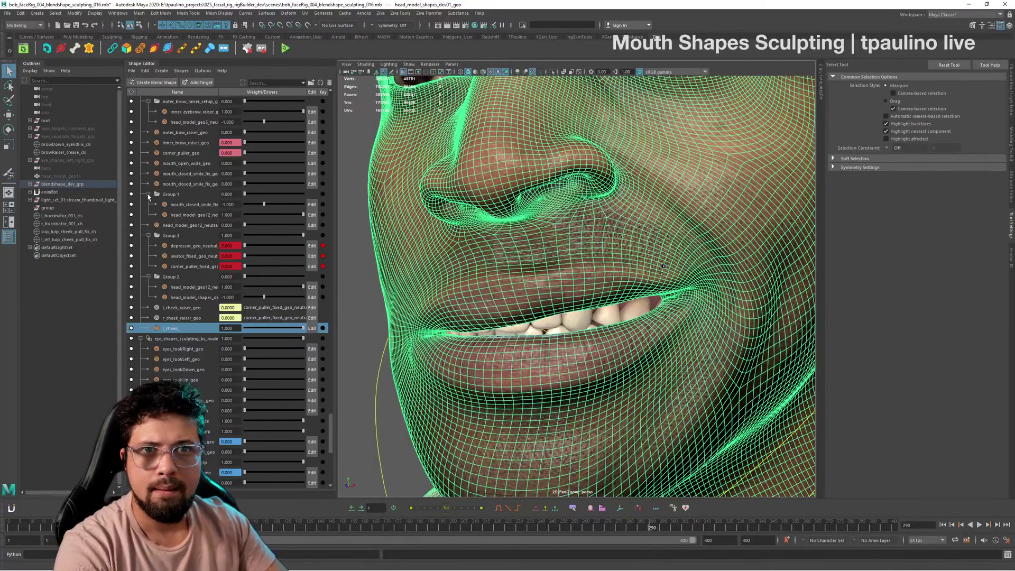
pyautogui.click(76, 241)
pyautogui.press('w')
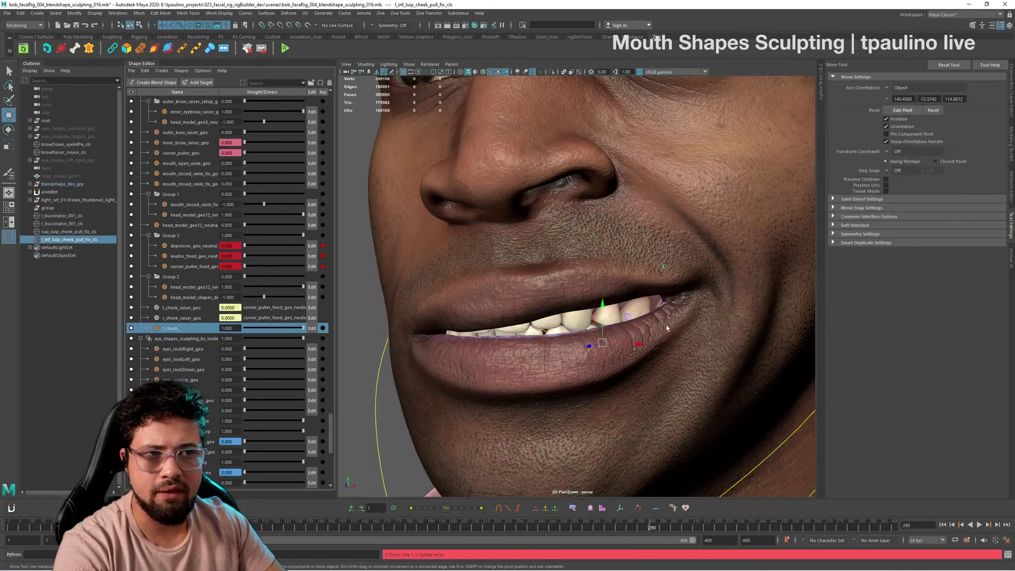
pyautogui.keyDown('alt'); pyautogui.moveTo(529, 296); pyautogui.dragTo(581, 272); pyautogui.keyUp('alt')
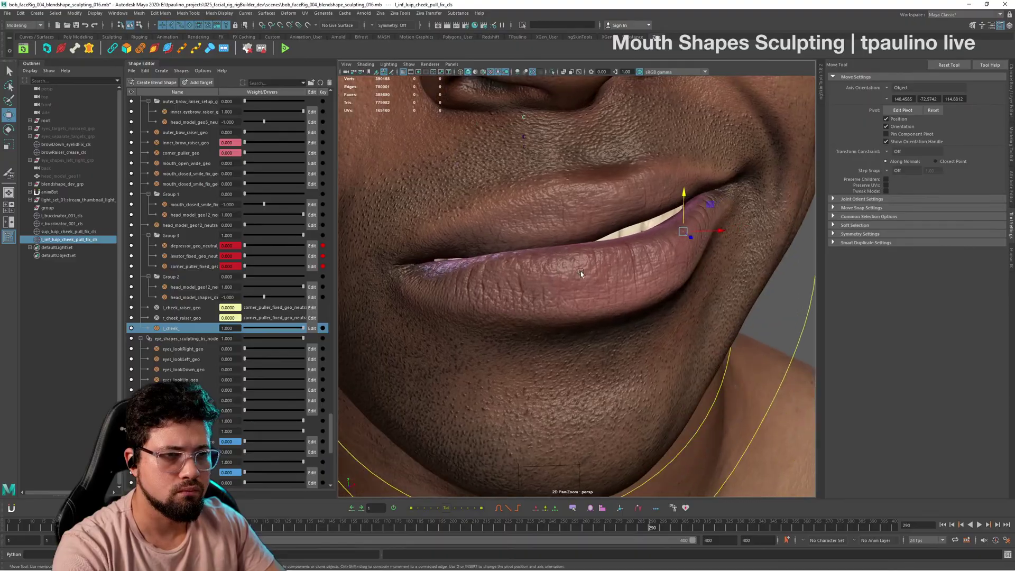
# Step: Reopen the l_inf_luip_cheek_pull_fix_cls weights for painting near the character's left mouth corner, using Add with value 0.0583
pyautogui.click(581, 272)
pyautogui.scroll(3, 639, 290)
pyautogui.moveTo(639, 291)
pyautogui.keyDown('alt'); pyautogui.mouseDown()
pyautogui.moveTo(621, 297)
pyautogui.moveTo(636, 283)
pyautogui.mouseUp(); pyautogui.keyUp('alt')
pyautogui.moveTo(617, 209)
pyautogui.mouseDown(button='right')
pyautogui.moveTo(608, 333)
pyautogui.moveTo(656, 342)
pyautogui.moveTo(692, 369)
pyautogui.moveTo(739, 372)
pyautogui.mouseUp(button='right')
pyautogui.moveTo(614, 205)
pyautogui.keyDown('alt'); pyautogui.mouseDown(button='right')
pyautogui.moveTo(561, 238)
pyautogui.moveTo(703, 175)
pyautogui.mouseUp(button='right'); pyautogui.keyUp('alt')
pyautogui.keyDown('alt'); pyautogui.moveTo(687, 338); pyautogui.dragTo(632, 367, button='middle'); pyautogui.keyUp('alt')
pyautogui.moveTo(633, 367)
pyautogui.keyDown('alt'); pyautogui.mouseDown()
pyautogui.moveTo(560, 252)
pyautogui.moveTo(648, 353)
pyautogui.mouseUp(); pyautogui.keyUp('alt')
pyautogui.click(936, 180)
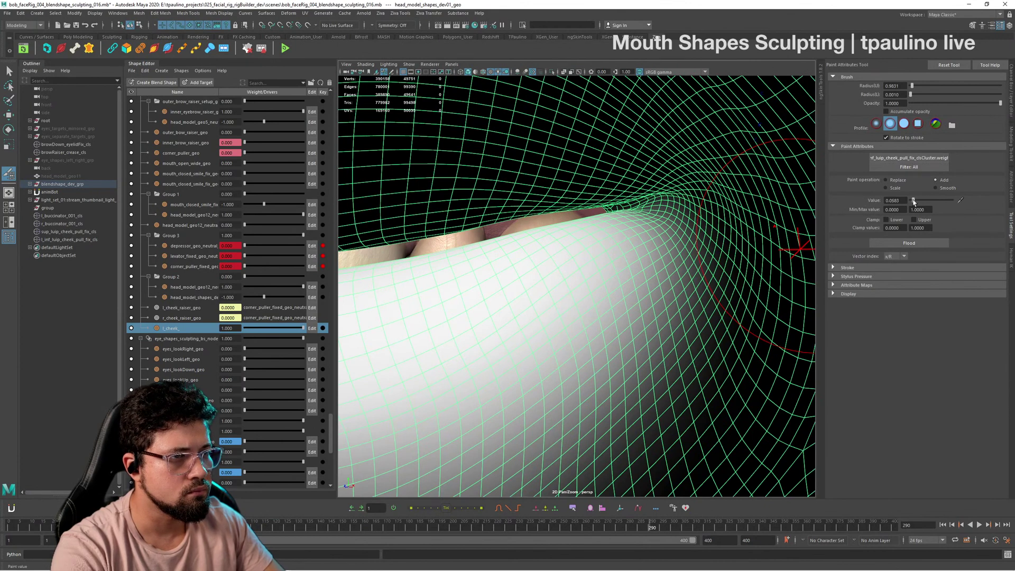
# Step: Isolate the head mesh, resize the brush and add weight along the lower lip toward the character's left mouth corner
pyautogui.moveTo(641, 254)
pyautogui.mouseDown()
pyautogui.moveTo(615, 253)
pyautogui.moveTo(658, 269)
pyautogui.moveTo(657, 239)
pyautogui.mouseUp()
pyautogui.hotkey('ctrl', '1')
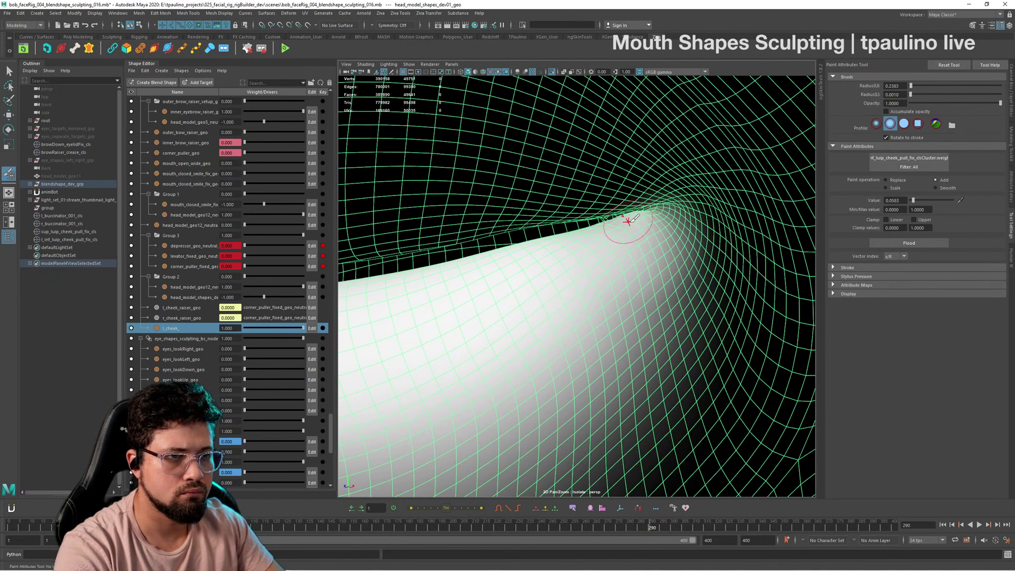
pyautogui.keyDown('alt'); pyautogui.moveTo(628, 221); pyautogui.dragTo(651, 220); pyautogui.keyUp('alt')
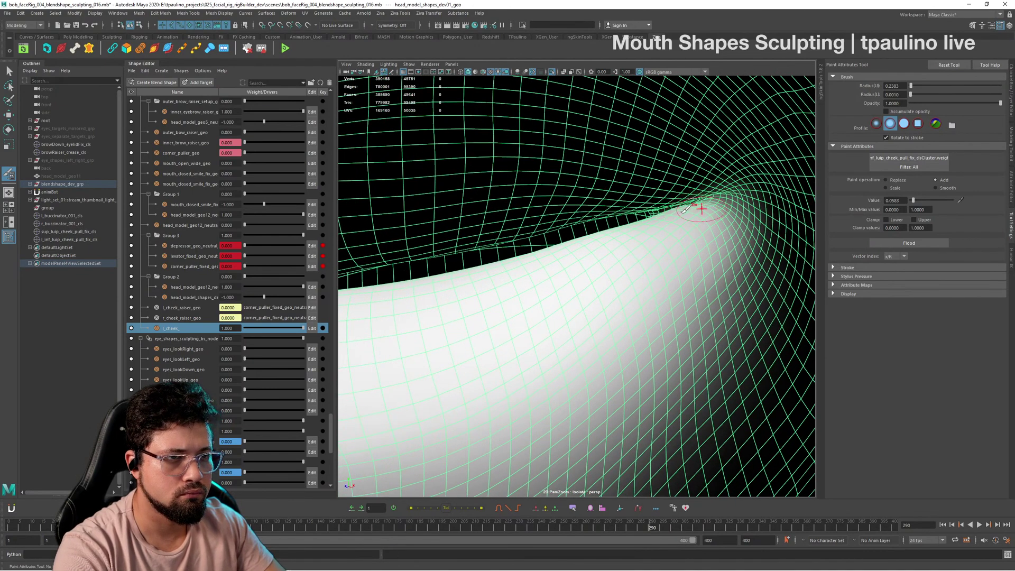
pyautogui.moveTo(640, 273); pyautogui.dragTo(667, 271)
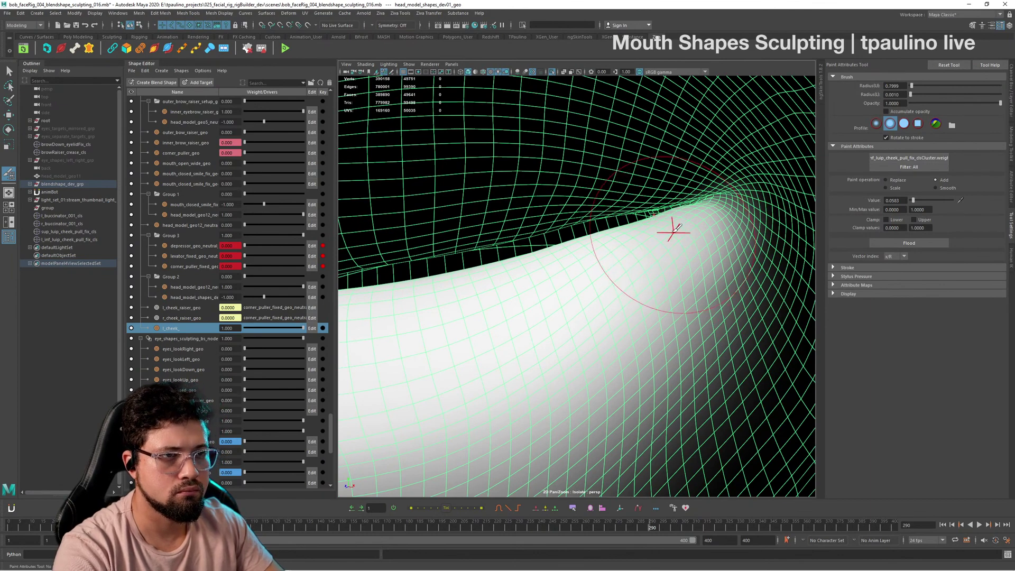
pyautogui.moveTo(652, 226)
pyautogui.mouseDown()
pyautogui.moveTo(431, 295)
pyautogui.moveTo(600, 259)
pyautogui.mouseUp()
# Step: Try adding more weight along the lower lip's upper edge and undo the latest strokes
pyautogui.keyDown('alt'); pyautogui.moveTo(601, 258); pyautogui.dragTo(632, 247, button='right'); pyautogui.keyUp('alt')
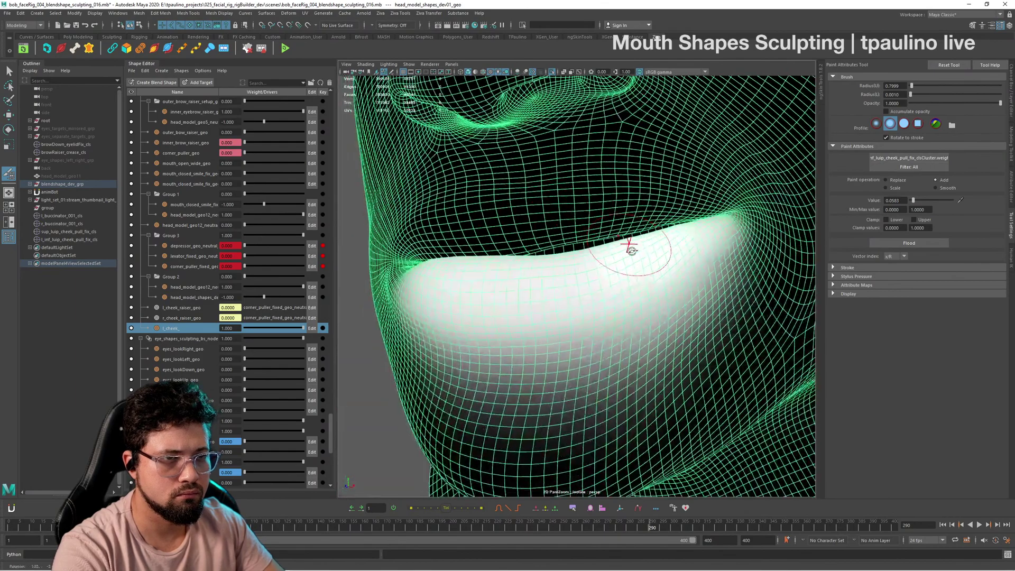
pyautogui.keyDown('alt'); pyautogui.moveTo(632, 247); pyautogui.dragTo(629, 250); pyautogui.keyUp('alt')
pyautogui.moveTo(608, 255)
pyautogui.keyDown('alt'); pyautogui.mouseDown(button='right')
pyautogui.moveTo(599, 259)
pyautogui.moveTo(622, 263)
pyautogui.mouseUp(button='right'); pyautogui.keyUp('alt')
pyautogui.keyDown('alt'); pyautogui.moveTo(622, 262); pyautogui.dragTo(630, 281); pyautogui.keyUp('alt')
pyautogui.moveTo(535, 272)
pyautogui.mouseDown()
pyautogui.moveTo(599, 278)
pyautogui.moveTo(709, 243)
pyautogui.moveTo(635, 281)
pyautogui.mouseUp()
pyautogui.hotkey('ctrl', 'z')
pyautogui.hotkey('ctrl', 'z')
pyautogui.hotkey('ctrl', 'z')
pyautogui.hotkey('ctrl', 'z')
pyautogui.hotkey('ctrl', 'z')
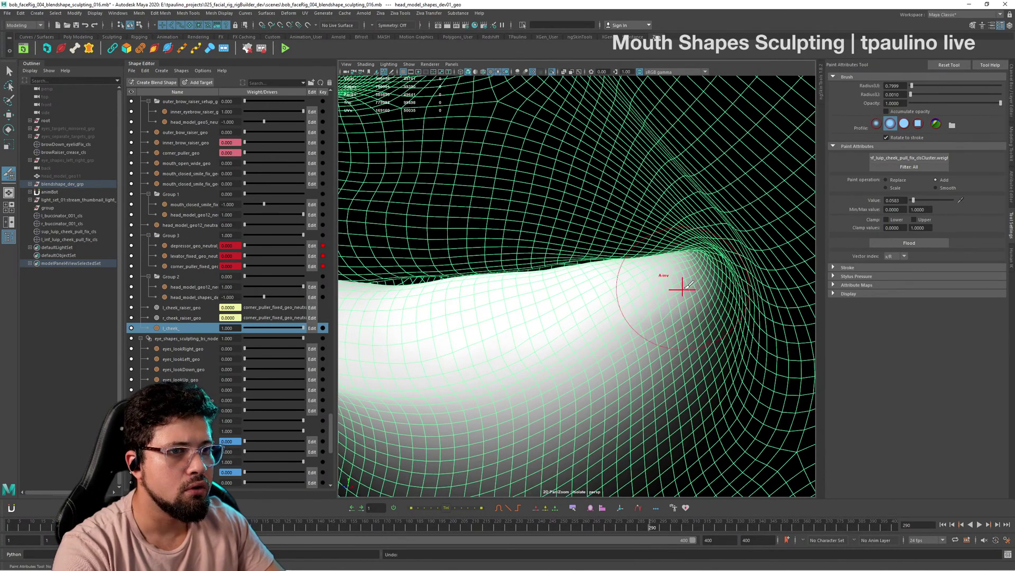
# Step: Undo the remaining recent weight strokes around the character's left mouth corner
pyautogui.hotkey('ctrl', 'z')
pyautogui.hotkey('ctrl', 'z')
pyautogui.hotkey('ctrl', 'z')
pyautogui.hotkey('ctrl', 'z')
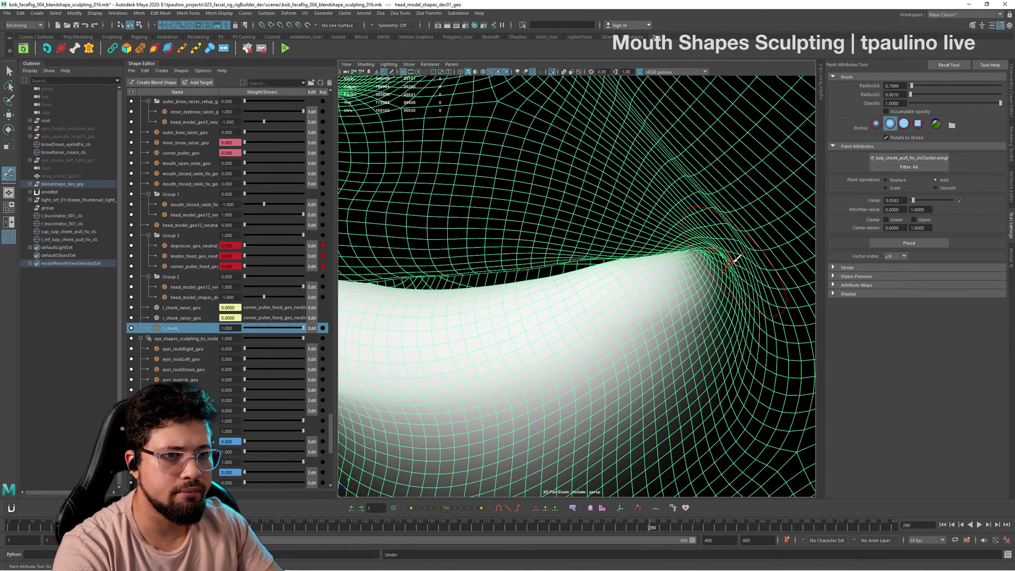
# Step: Enable the upper clamp and add weight along the lower lip toward the character's left mouth corner
pyautogui.click(928, 220)
pyautogui.keyDown('alt'); pyautogui.moveTo(652, 317); pyautogui.dragTo(698, 326); pyautogui.keyUp('alt')
pyautogui.keyDown('alt'); pyautogui.moveTo(698, 327); pyautogui.dragTo(669, 305, button='middle'); pyautogui.keyUp('alt')
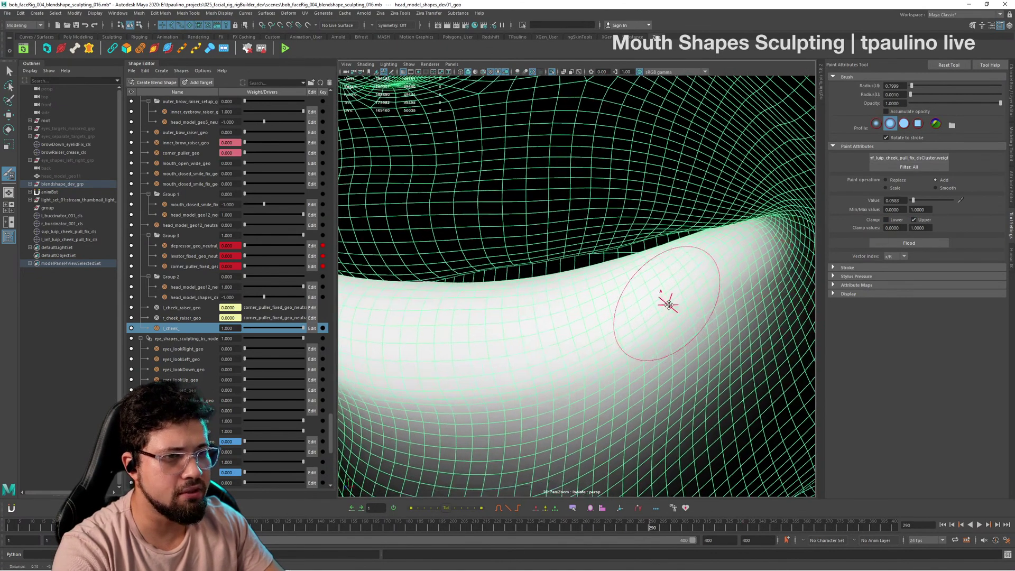
pyautogui.keyDown('alt'); pyautogui.moveTo(669, 305); pyautogui.dragTo(677, 303, button='right'); pyautogui.keyUp('alt')
pyautogui.moveTo(632, 299); pyautogui.dragTo(595, 293)
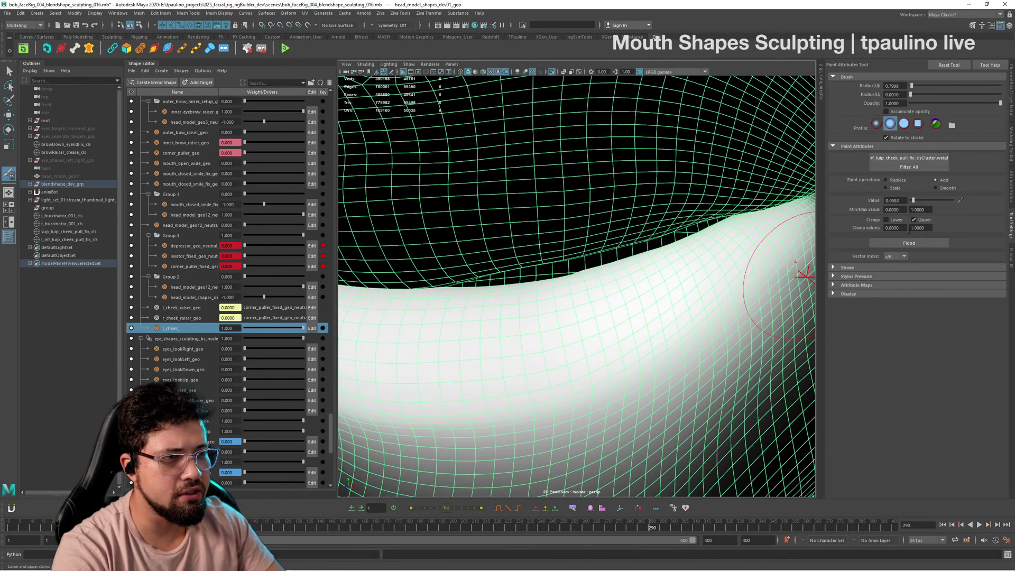
pyautogui.moveTo(565, 319)
pyautogui.mouseDown()
pyautogui.moveTo(602, 292)
pyautogui.moveTo(728, 251)
pyautogui.moveTo(681, 238)
pyautogui.moveTo(639, 290)
pyautogui.moveTo(658, 243)
pyautogui.mouseUp()
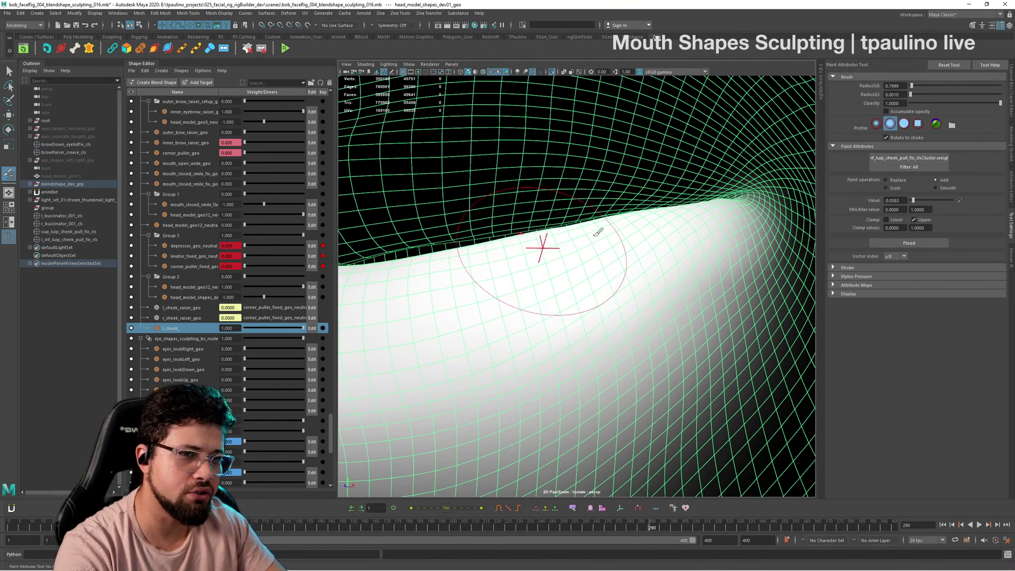
pyautogui.moveTo(696, 200)
pyautogui.keyDown('alt'); pyautogui.mouseDown()
pyautogui.moveTo(684, 197)
pyautogui.moveTo(793, 204)
pyautogui.moveTo(598, 273)
pyautogui.mouseUp(); pyautogui.keyUp('alt')
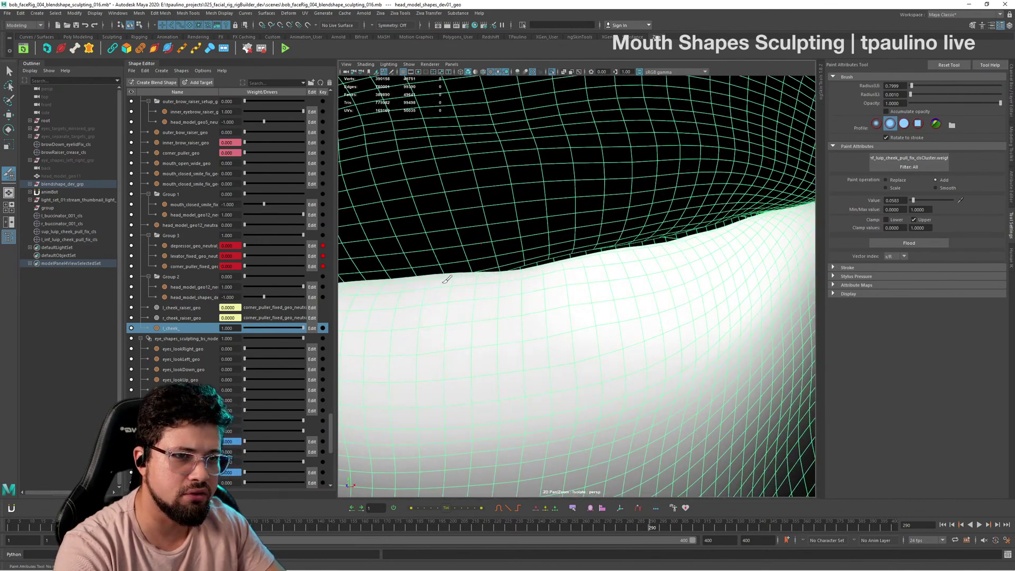
# Step: Add weight along the lower lip's upper and inner edge until the lip rim is evenly covered
pyautogui.moveTo(447, 279)
pyautogui.keyDown('alt'); pyautogui.mouseDown()
pyautogui.moveTo(630, 250)
pyautogui.moveTo(404, 199)
pyautogui.moveTo(538, 270)
pyautogui.moveTo(571, 254)
pyautogui.moveTo(567, 233)
pyautogui.moveTo(459, 288)
pyautogui.moveTo(504, 277)
pyautogui.mouseUp(); pyautogui.keyUp('alt')
pyautogui.keyDown('alt'); pyautogui.moveTo(505, 277); pyautogui.dragTo(468, 439, button='middle'); pyautogui.keyUp('alt')
pyautogui.moveTo(469, 245)
pyautogui.keyDown('alt'); pyautogui.mouseDown()
pyautogui.moveTo(521, 252)
pyautogui.moveTo(532, 270)
pyautogui.mouseUp(); pyautogui.keyUp('alt')
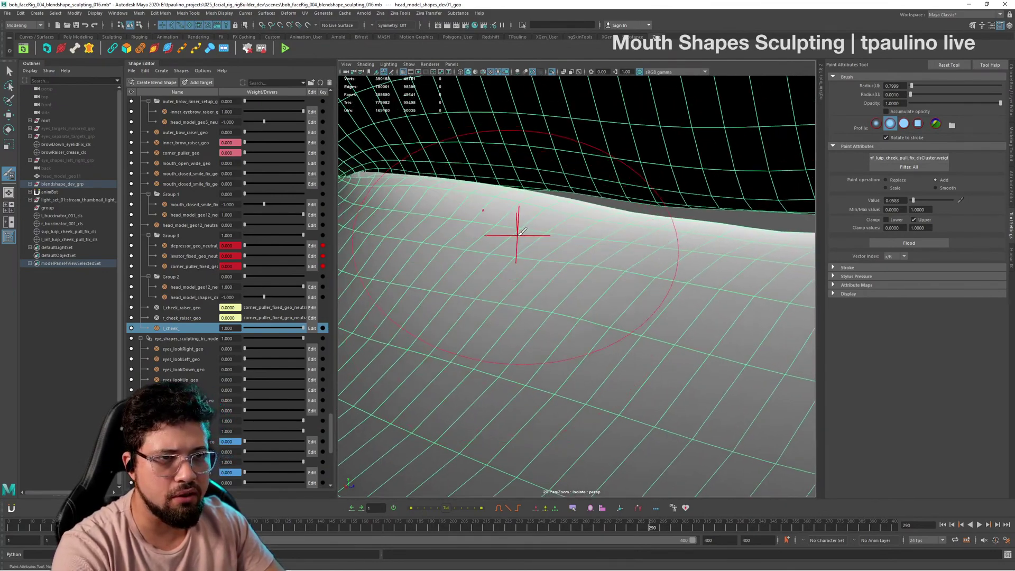
pyautogui.keyDown('alt'); pyautogui.moveTo(614, 229); pyautogui.dragTo(536, 238); pyautogui.keyUp('alt')
pyautogui.scroll(4, 560, 203)
pyautogui.scroll(-4, 582, 210)
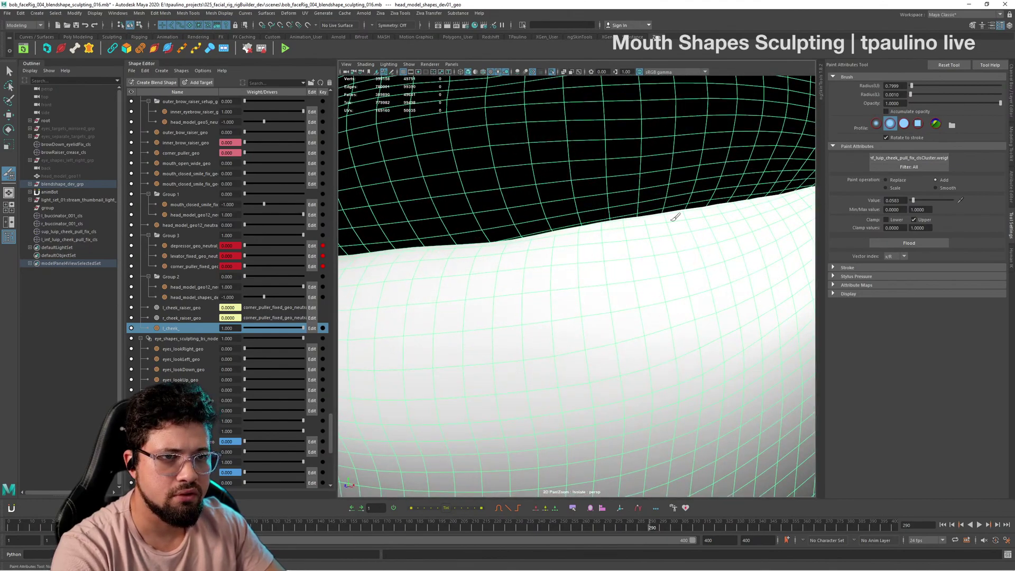
pyautogui.keyDown('alt'); pyautogui.moveTo(784, 211); pyautogui.dragTo(550, 233); pyautogui.keyUp('alt')
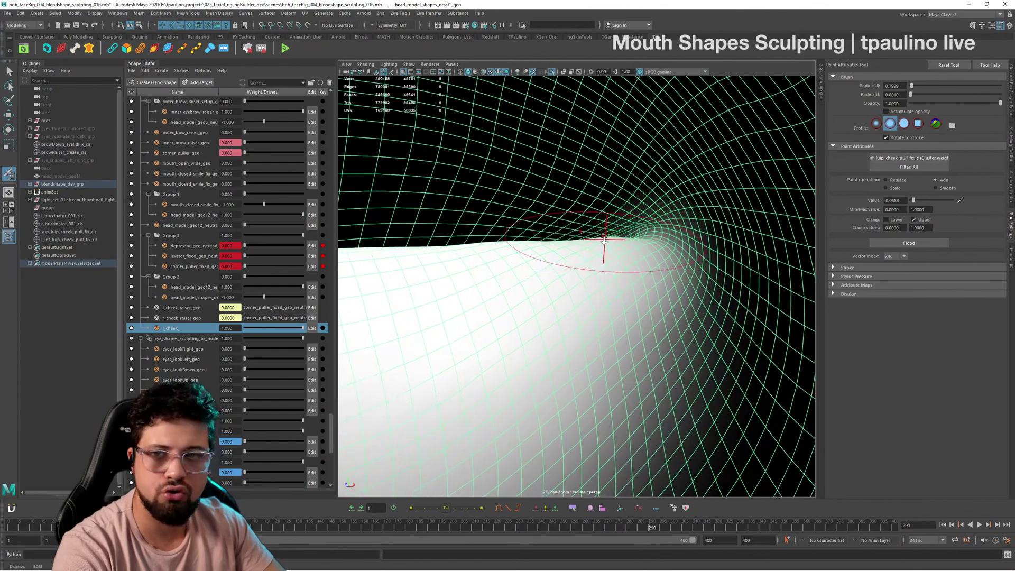
# Step: Add weight along the lower lip toward the character's right mouth corner
pyautogui.moveTo(547, 277)
pyautogui.keyDown('alt'); pyautogui.mouseDown()
pyautogui.moveTo(605, 272)
pyautogui.moveTo(592, 259)
pyautogui.moveTo(616, 246)
pyautogui.moveTo(584, 372)
pyautogui.mouseUp(); pyautogui.keyUp('alt')
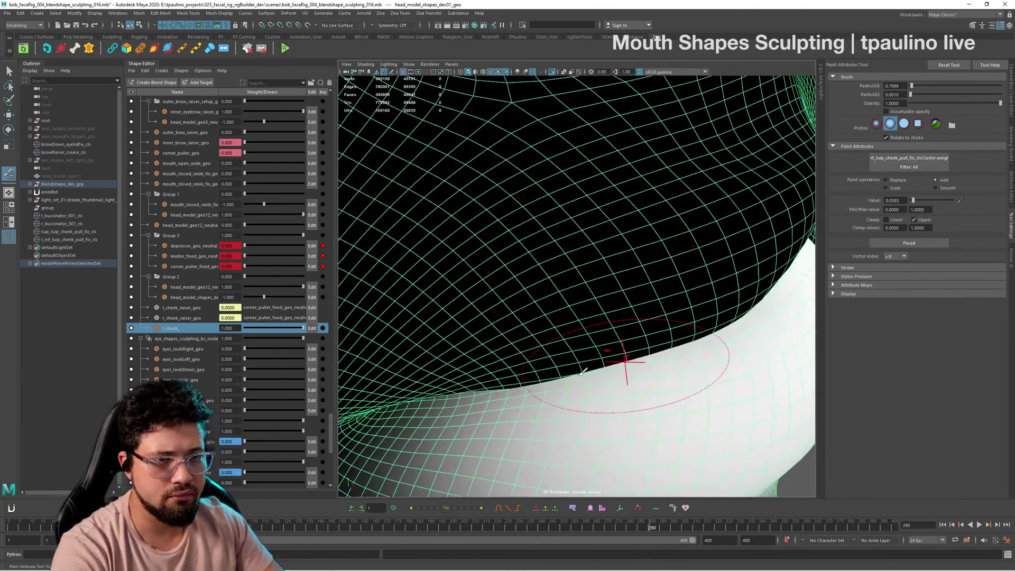
pyautogui.keyDown('alt'); pyautogui.moveTo(523, 339); pyautogui.dragTo(595, 213, button='middle'); pyautogui.keyUp('alt')
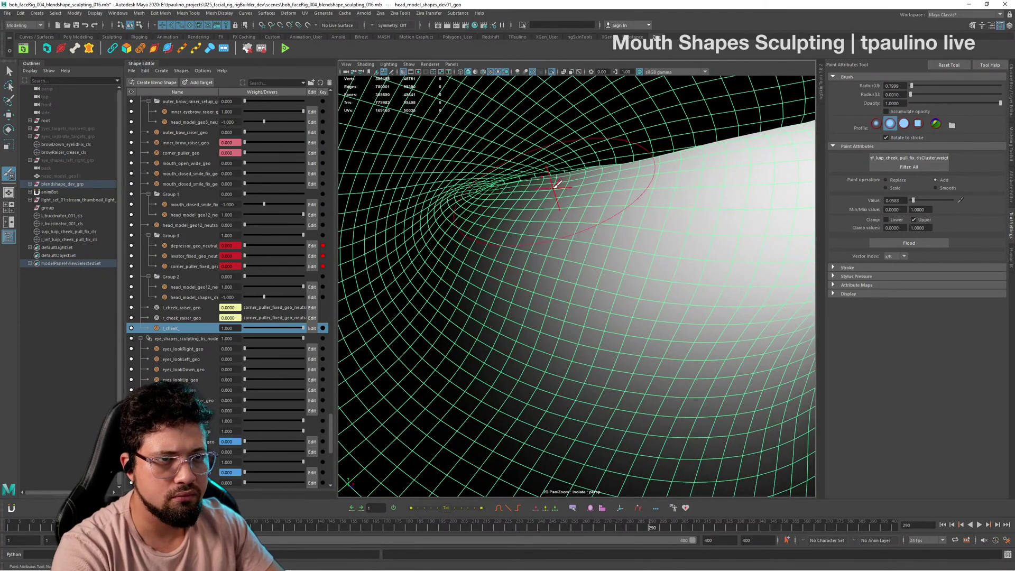
pyautogui.moveTo(600, 187)
pyautogui.keyDown('alt'); pyautogui.mouseDown()
pyautogui.moveTo(601, 174)
pyautogui.moveTo(551, 166)
pyautogui.mouseUp(); pyautogui.keyUp('alt')
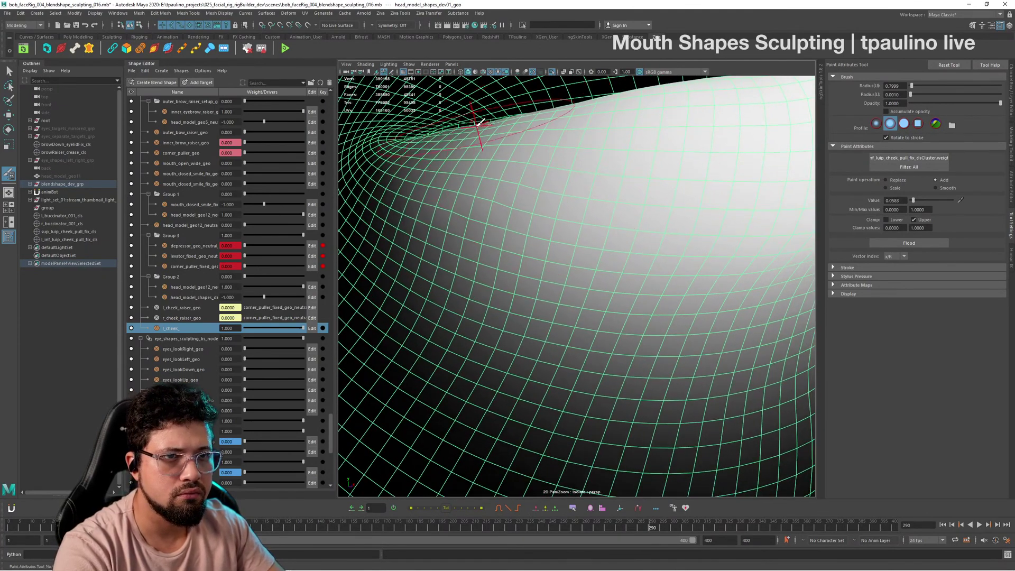
pyautogui.keyDown('alt'); pyautogui.moveTo(709, 104); pyautogui.dragTo(576, 169, button='right'); pyautogui.keyUp('alt')
pyautogui.moveTo(576, 169)
pyautogui.keyDown('alt'); pyautogui.mouseDown()
pyautogui.moveTo(607, 179)
pyautogui.moveTo(594, 170)
pyautogui.mouseUp(); pyautogui.keyUp('alt')
pyautogui.keyDown('alt'); pyautogui.moveTo(594, 170); pyautogui.dragTo(661, 195, button='right'); pyautogui.keyUp('alt')
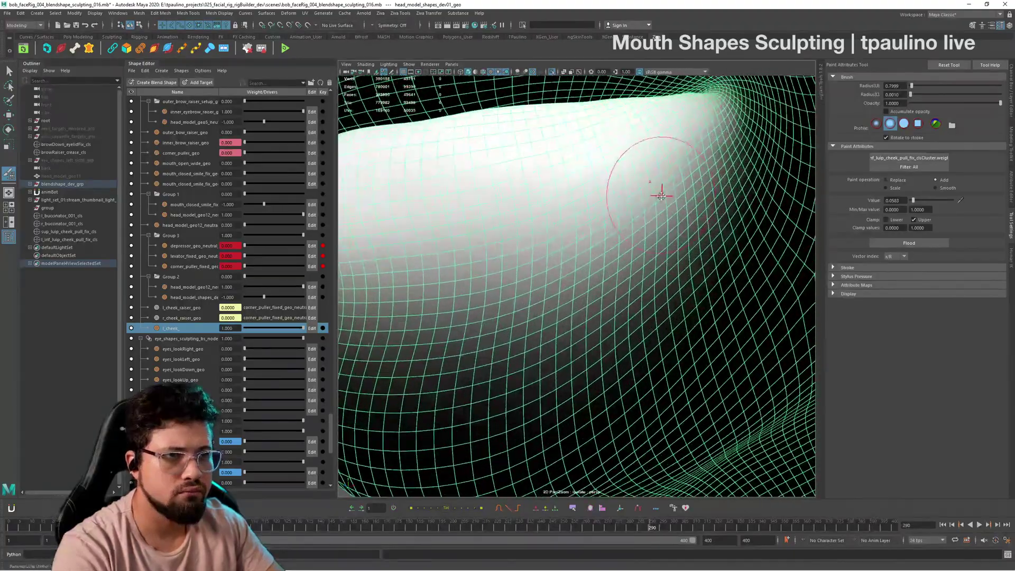
# Step: Build up more weight on the lower lip close to the character's left mouth corner
pyautogui.keyDown('alt'); pyautogui.moveTo(656, 158); pyautogui.dragTo(594, 217, button='middle'); pyautogui.keyUp('alt')
pyautogui.moveTo(594, 217)
pyautogui.keyDown('alt'); pyautogui.mouseDown()
pyautogui.moveTo(629, 213)
pyautogui.moveTo(620, 221)
pyautogui.mouseUp(); pyautogui.keyUp('alt')
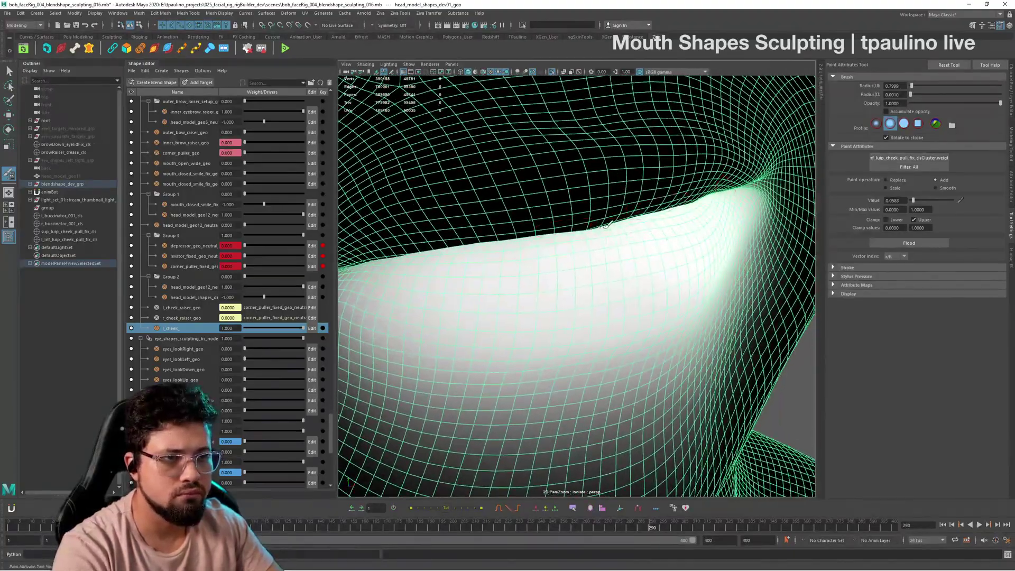
pyautogui.keyDown('alt'); pyautogui.moveTo(688, 212); pyautogui.dragTo(545, 233); pyautogui.keyUp('alt')
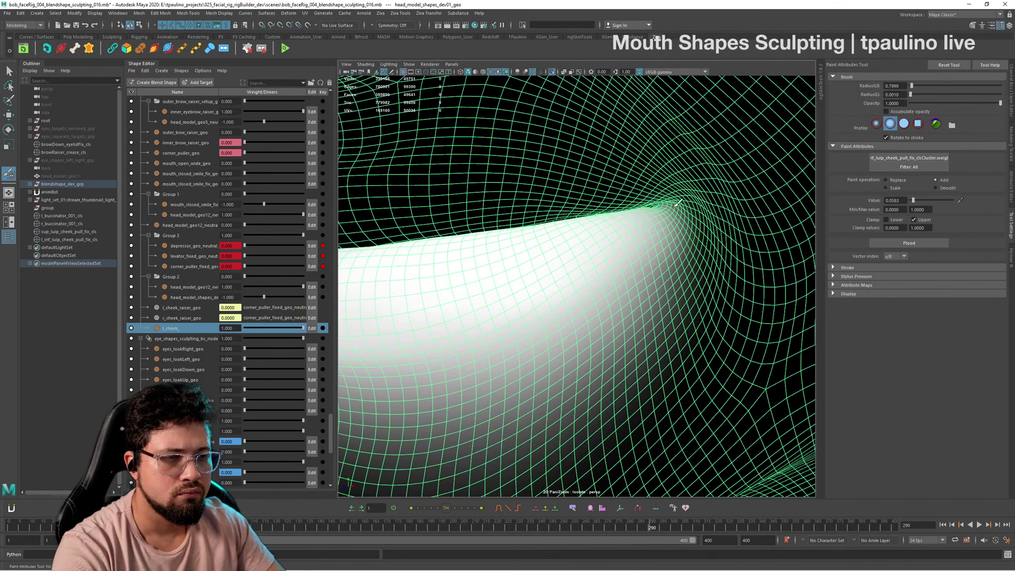
pyautogui.keyDown('alt'); pyautogui.moveTo(678, 203); pyautogui.dragTo(624, 209); pyautogui.keyUp('alt')
pyautogui.keyDown('alt'); pyautogui.moveTo(624, 209); pyautogui.dragTo(765, 249, button='right'); pyautogui.keyUp('alt')
pyautogui.keyDown('alt'); pyautogui.moveTo(706, 246); pyautogui.dragTo(624, 363, button='middle'); pyautogui.keyUp('alt')
pyautogui.keyDown('alt'); pyautogui.moveTo(623, 362); pyautogui.dragTo(626, 224, button='right'); pyautogui.keyUp('alt')
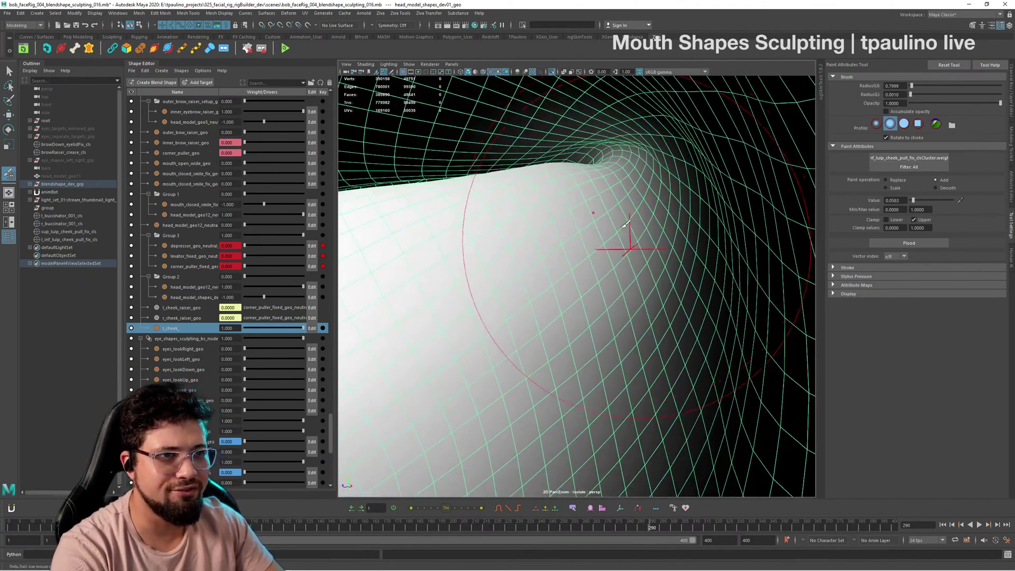
pyautogui.keyDown('alt'); pyautogui.moveTo(625, 226); pyautogui.dragTo(639, 279, button='middle'); pyautogui.keyUp('alt')
# Step: Shrink the brush radius to 0.1166 and touch up the weights along the lip edge at the left mouth corner
pyautogui.moveTo(534, 259); pyautogui.dragTo(460, 259)
pyautogui.keyDown('alt'); pyautogui.moveTo(648, 225); pyautogui.dragTo(662, 254); pyautogui.keyUp('alt')
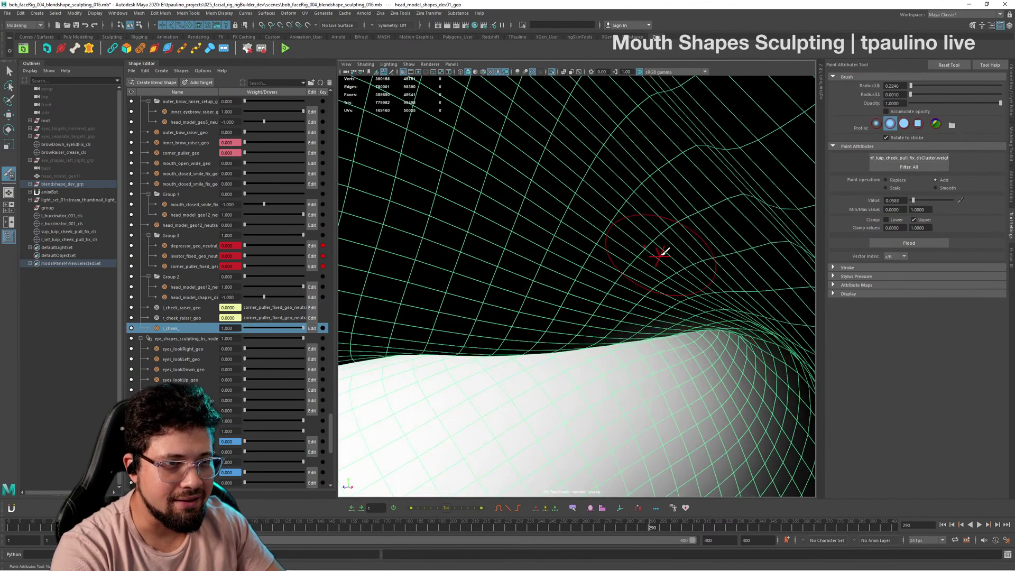
pyautogui.keyDown('alt'); pyautogui.moveTo(662, 254); pyautogui.dragTo(610, 147, button='middle'); pyautogui.keyUp('alt')
pyautogui.keyDown('alt'); pyautogui.moveTo(625, 233); pyautogui.dragTo(704, 191, button='right'); pyautogui.keyUp('alt')
pyautogui.keyDown('alt'); pyautogui.moveTo(704, 190); pyautogui.dragTo(630, 194, button='middle'); pyautogui.keyUp('alt')
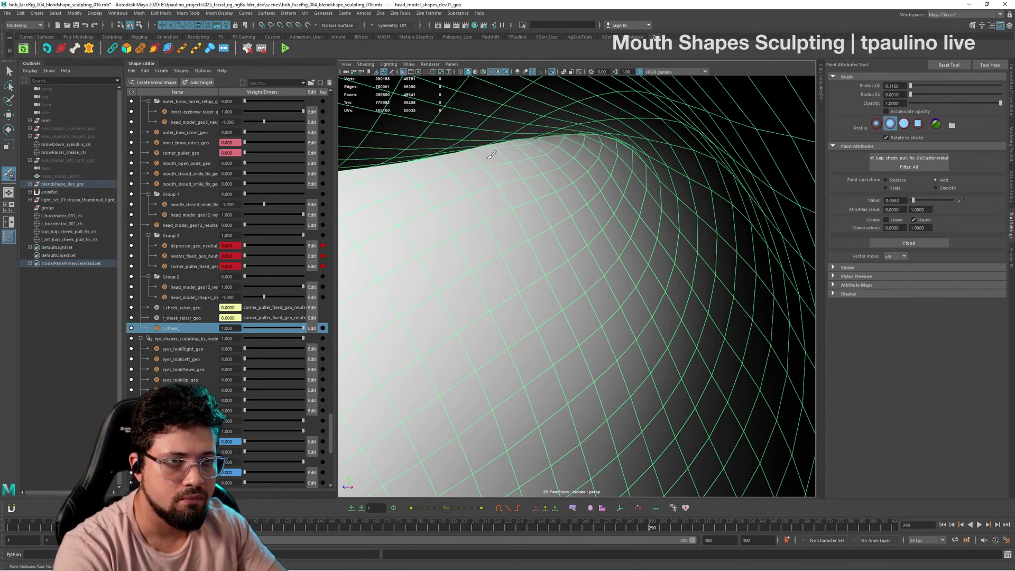
# Step: Enlarge the brush radius to 1.4330 and add broader weight across the body of the lower lip
pyautogui.keyDown('alt'); pyautogui.moveTo(591, 149); pyautogui.dragTo(640, 220); pyautogui.keyUp('alt')
pyautogui.keyDown('alt'); pyautogui.moveTo(639, 220); pyautogui.dragTo(439, 227, button='right'); pyautogui.keyUp('alt')
pyautogui.keyDown('alt'); pyautogui.moveTo(656, 232); pyautogui.dragTo(631, 225); pyautogui.keyUp('alt')
pyautogui.keyDown('alt'); pyautogui.moveTo(631, 224); pyautogui.dragTo(659, 195, button='middle'); pyautogui.keyUp('alt')
pyautogui.keyDown('alt'); pyautogui.moveTo(659, 195); pyautogui.dragTo(688, 204, button='right'); pyautogui.keyUp('alt')
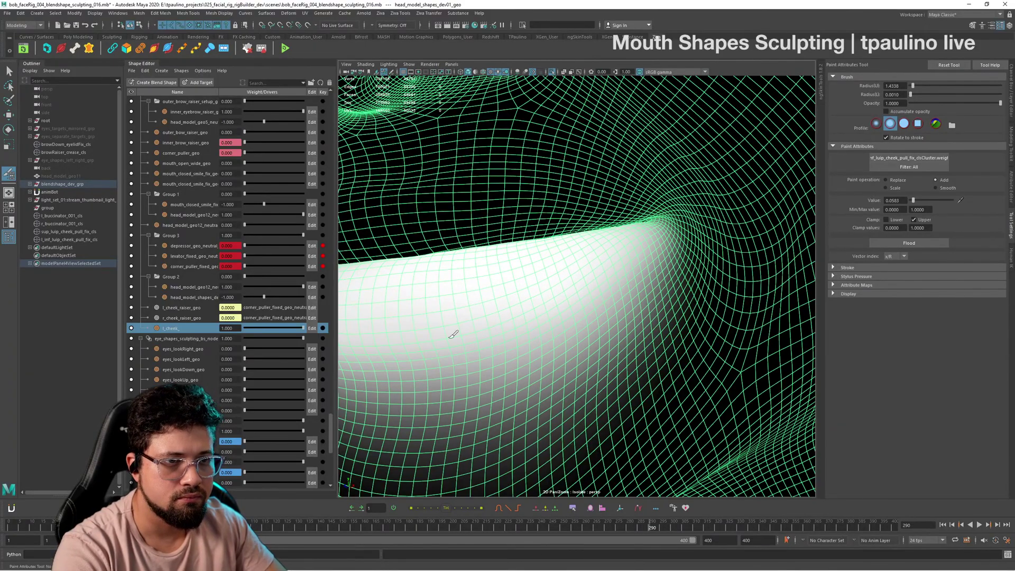
# Step: Check the painted lower-lip weights on the whole face, leave weight painting and deselect the head mesh
pyautogui.keyDown('alt'); pyautogui.moveTo(751, 296); pyautogui.dragTo(603, 283, button='right'); pyautogui.keyUp('alt')
pyautogui.moveTo(603, 283)
pyautogui.keyDown('alt'); pyautogui.mouseDown()
pyautogui.moveTo(644, 286)
pyautogui.moveTo(620, 279)
pyautogui.moveTo(628, 272)
pyautogui.moveTo(616, 294)
pyautogui.mouseUp(); pyautogui.keyUp('alt')
pyautogui.keyDown('alt'); pyautogui.moveTo(617, 294); pyautogui.dragTo(584, 296, button='right'); pyautogui.keyUp('alt')
pyautogui.keyDown('alt'); pyautogui.moveTo(584, 296); pyautogui.dragTo(575, 290, button='middle'); pyautogui.keyUp('alt')
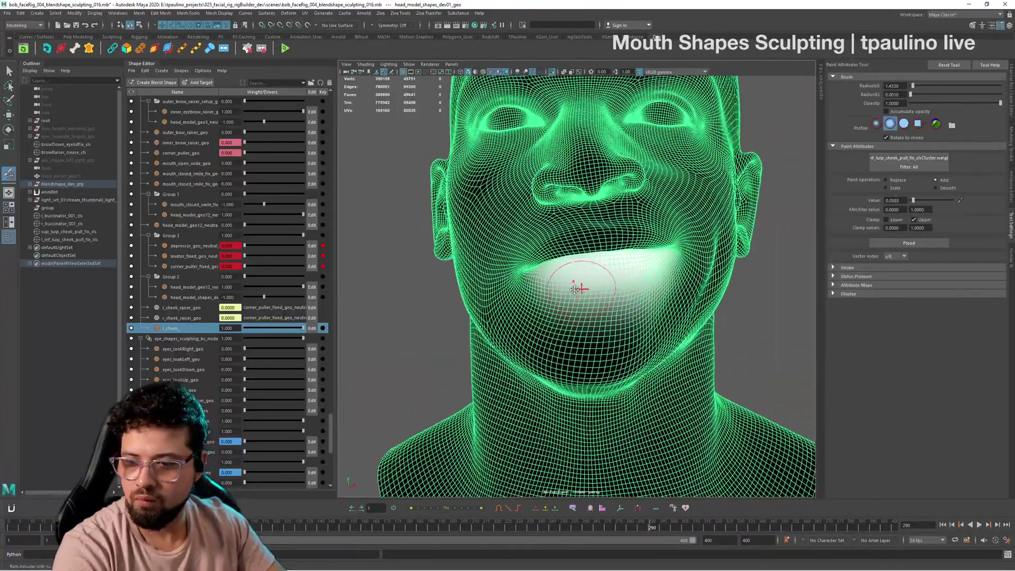
pyautogui.keyDown('alt'); pyautogui.moveTo(575, 289); pyautogui.dragTo(546, 297, button='right'); pyautogui.keyUp('alt')
pyautogui.keyDown('alt'); pyautogui.moveTo(546, 297); pyautogui.dragTo(583, 299); pyautogui.keyUp('alt')
pyautogui.keyDown('alt'); pyautogui.moveTo(582, 299); pyautogui.dragTo(725, 304, button='right'); pyautogui.keyUp('alt')
pyautogui.moveTo(597, 296)
pyautogui.keyDown('alt'); pyautogui.mouseDown()
pyautogui.moveTo(662, 288)
pyautogui.moveTo(621, 293)
pyautogui.mouseUp(); pyautogui.keyUp('alt')
pyautogui.press('q')
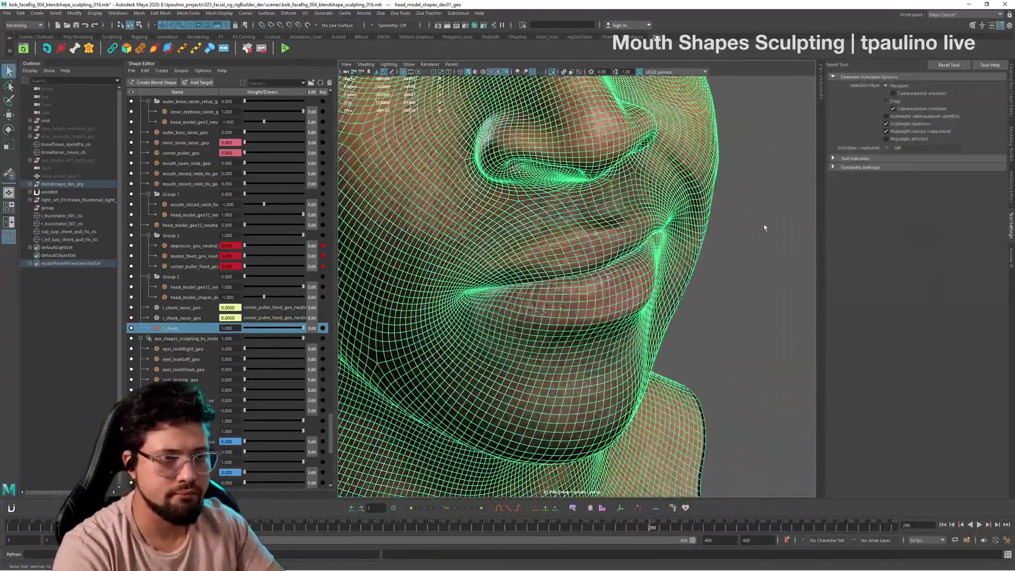
pyautogui.click(764, 228)
# Step: Examine the shaded mouth from several angles to judge how the lips meet at the left corner
pyautogui.keyDown('alt'); pyautogui.moveTo(764, 228); pyautogui.dragTo(691, 234); pyautogui.keyUp('alt')
pyautogui.keyDown('alt'); pyautogui.moveTo(691, 233); pyautogui.dragTo(630, 227, button='right'); pyautogui.keyUp('alt')
pyautogui.keyDown('alt'); pyautogui.moveTo(630, 227); pyautogui.dragTo(675, 243); pyautogui.keyUp('alt')
pyautogui.keyDown('alt'); pyautogui.moveTo(676, 243); pyautogui.dragTo(716, 279, button='right'); pyautogui.keyUp('alt')
pyautogui.keyDown('alt'); pyautogui.moveTo(716, 279); pyautogui.dragTo(680, 262); pyautogui.keyUp('alt')
pyautogui.keyDown('alt'); pyautogui.moveTo(680, 262); pyautogui.dragTo(693, 263, button='right'); pyautogui.keyUp('alt')
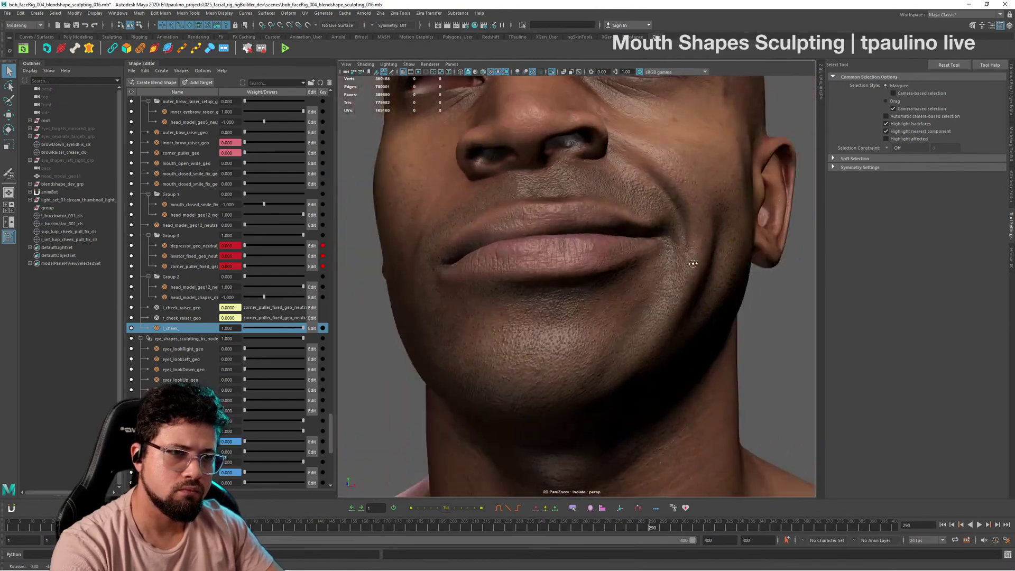
pyautogui.keyDown('alt'); pyautogui.moveTo(692, 263); pyautogui.dragTo(566, 292); pyautogui.keyUp('alt')
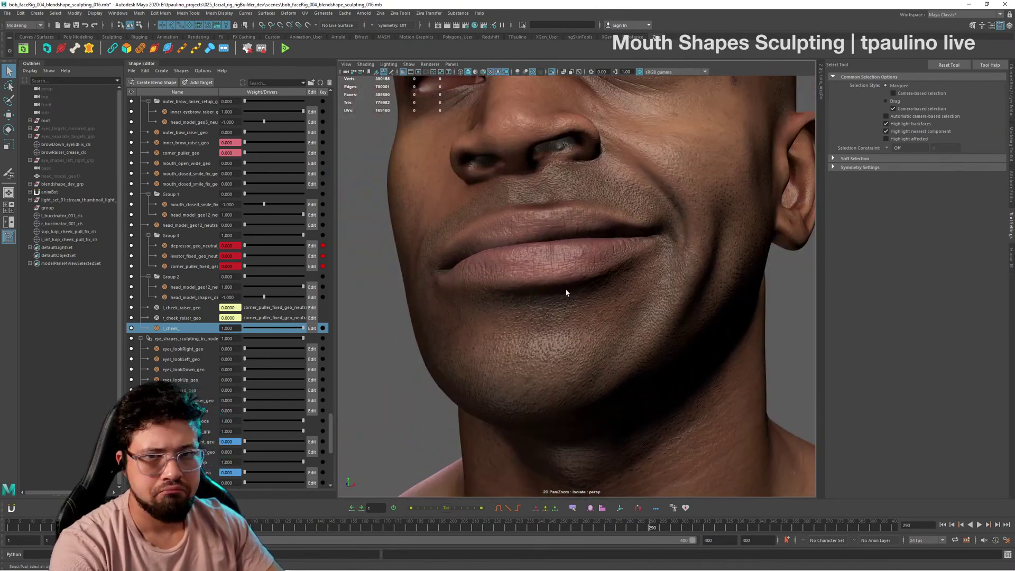
# Step: Rename the upper-lip cluster as l_sup_lip_cheek_pull_fix_cls
pyautogui.click(100, 232)
pyautogui.doubleClick(100, 232)
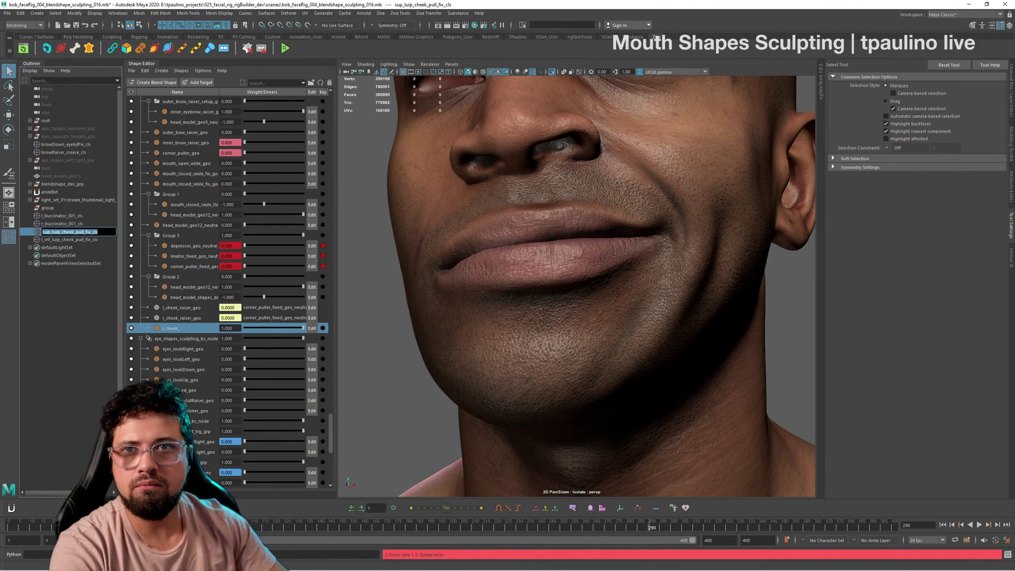
pyautogui.press('Home')
pyautogui.press('Delete')
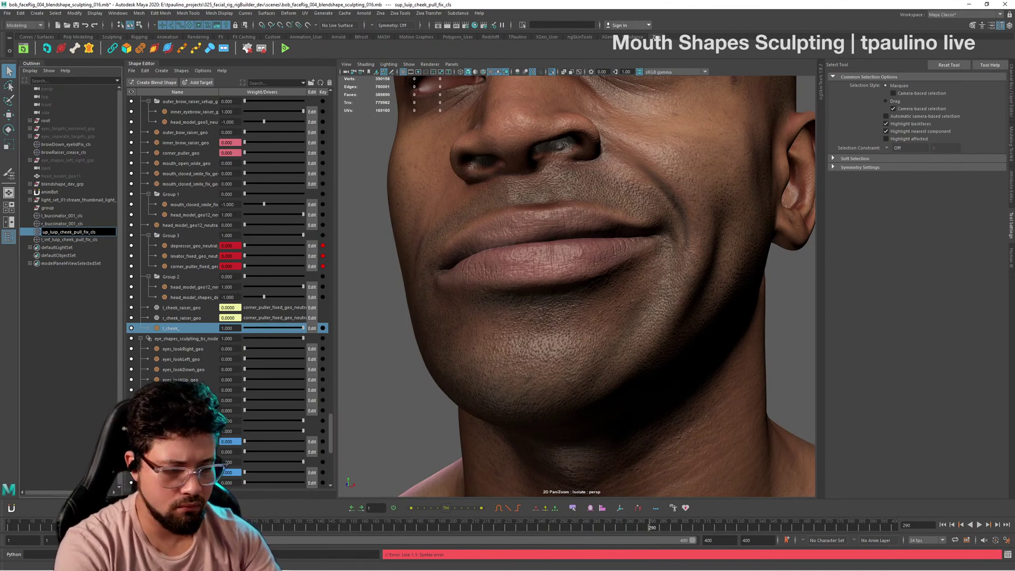
pyautogui.write('r_')
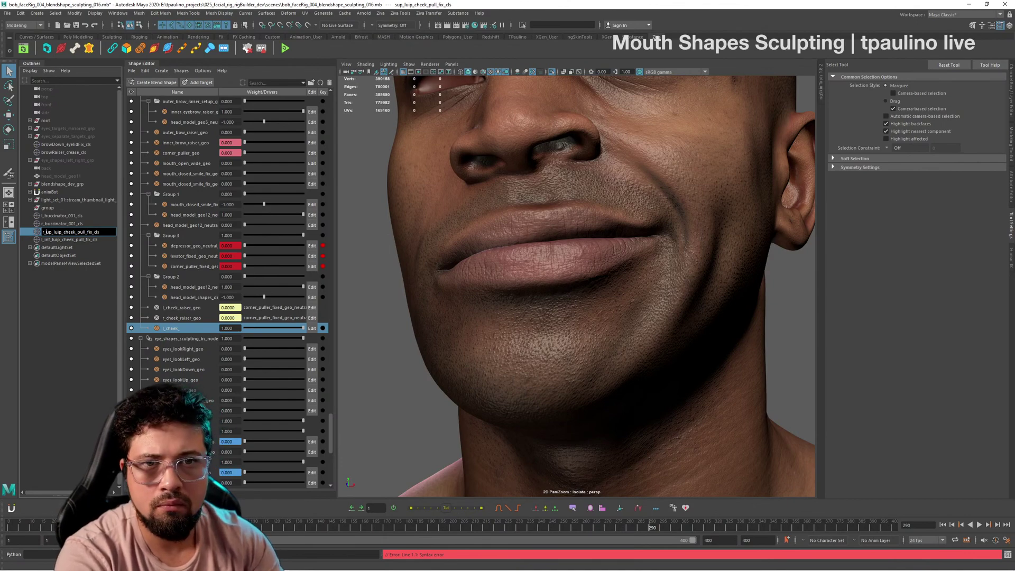
pyautogui.write('s')
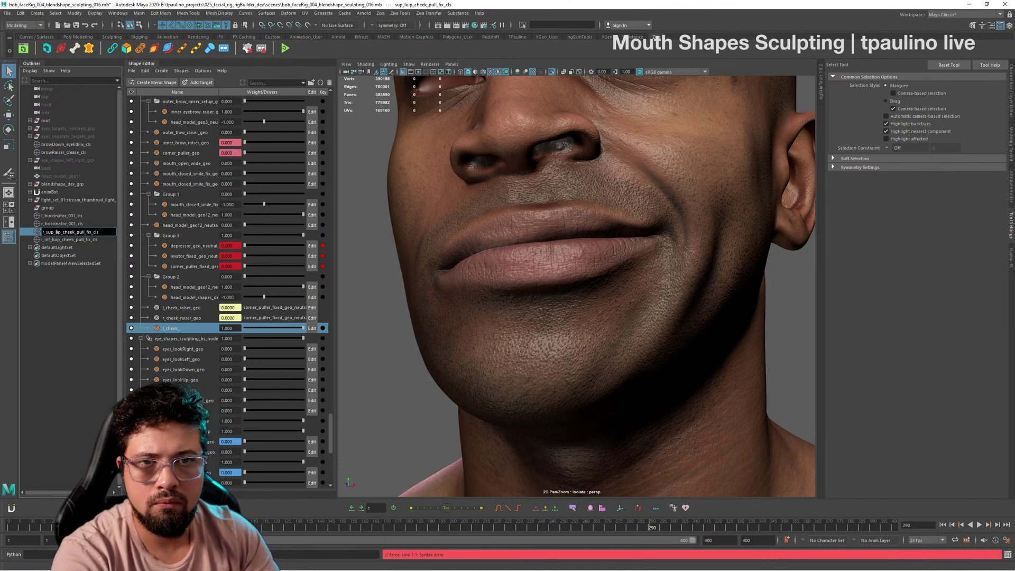
pyautogui.press('Return')
# Step: Correct the lower-lip cluster's name to l_inf_lip_cheek_pull_fix_cls
pyautogui.doubleClick(63, 239)
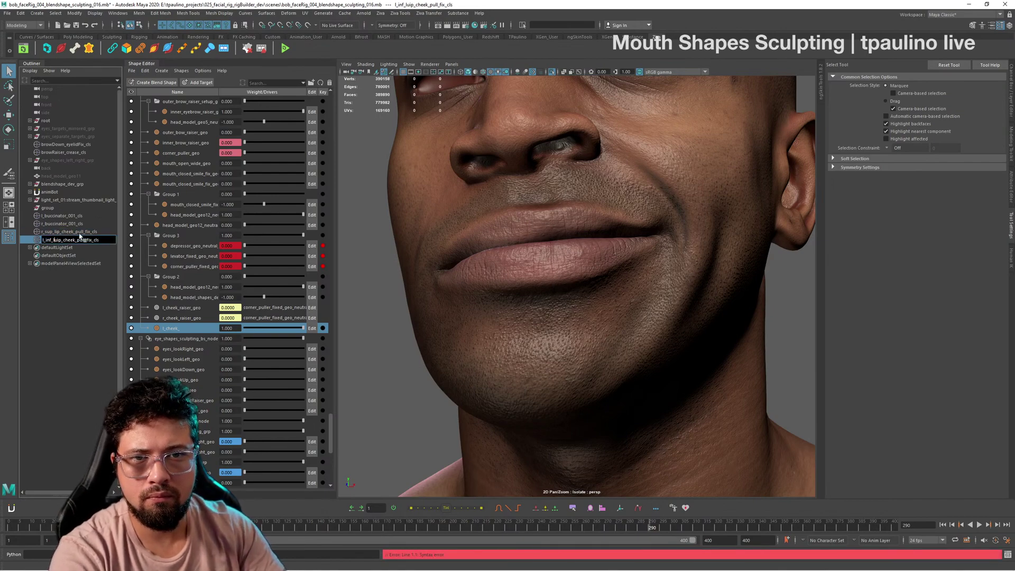
pyautogui.press('BackSpace')
pyautogui.press('Return')
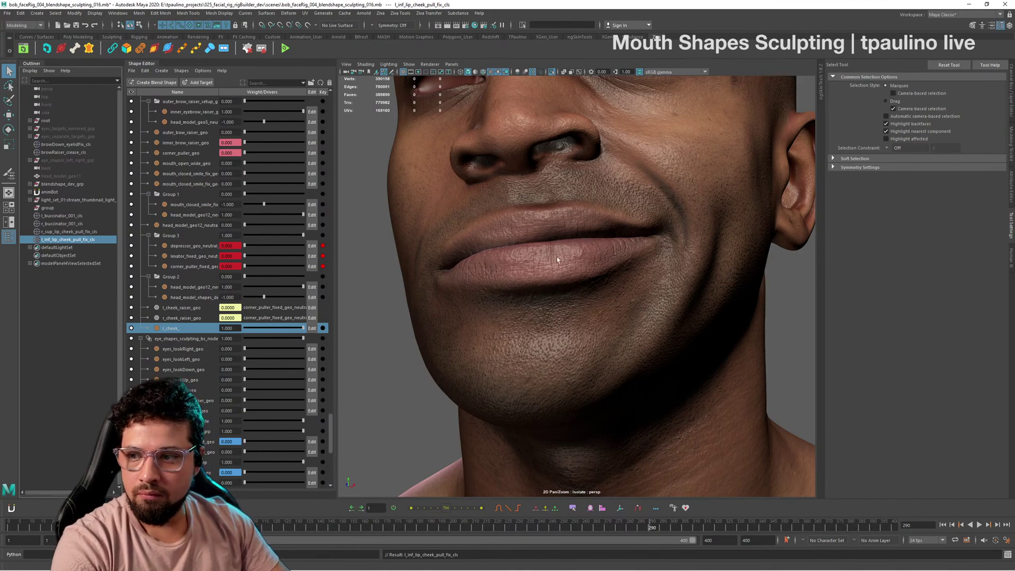
# Step: Select both cheek pull fix lip clusters and key them at frame 300
pyautogui.keyDown('alt'); pyautogui.moveTo(557, 256); pyautogui.dragTo(650, 268); pyautogui.keyUp('alt')
pyautogui.keyDown('alt'); pyautogui.moveTo(651, 269); pyautogui.dragTo(711, 271, button='right'); pyautogui.keyUp('alt')
pyautogui.click(106, 232)
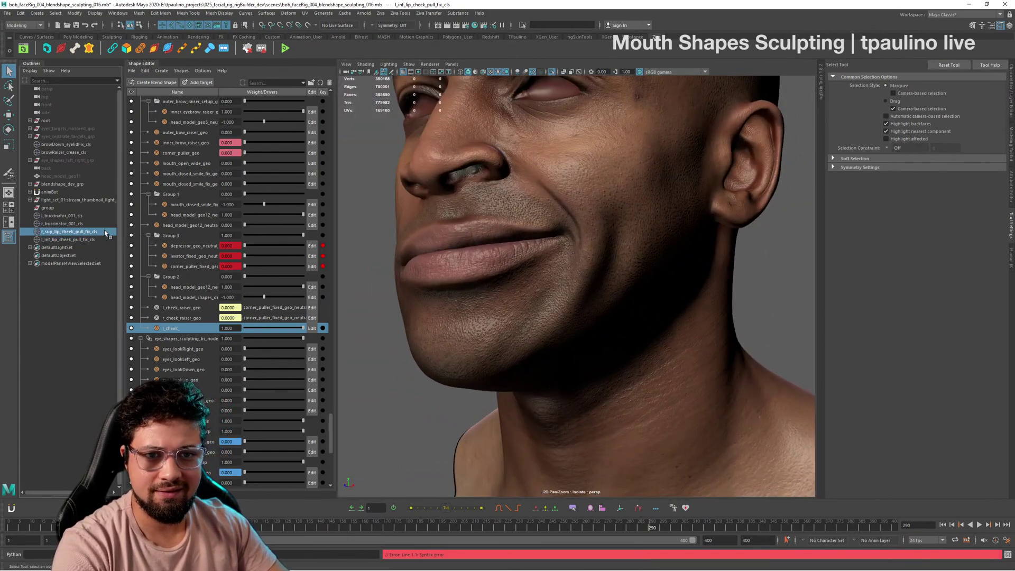
pyautogui.click(675, 530)
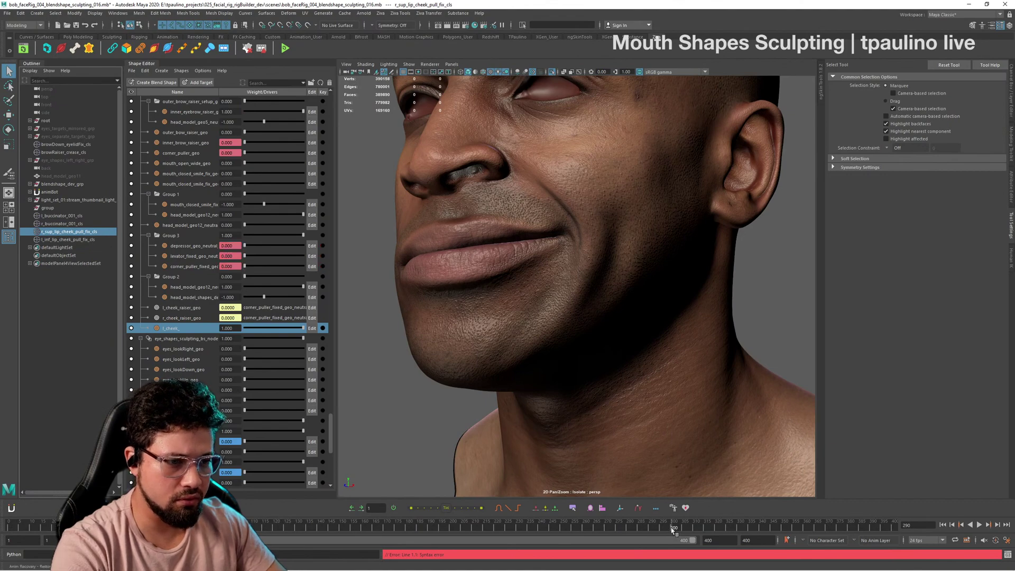
pyautogui.keyDown('ctrl'); pyautogui.click(94, 239); pyautogui.keyUp('ctrl')
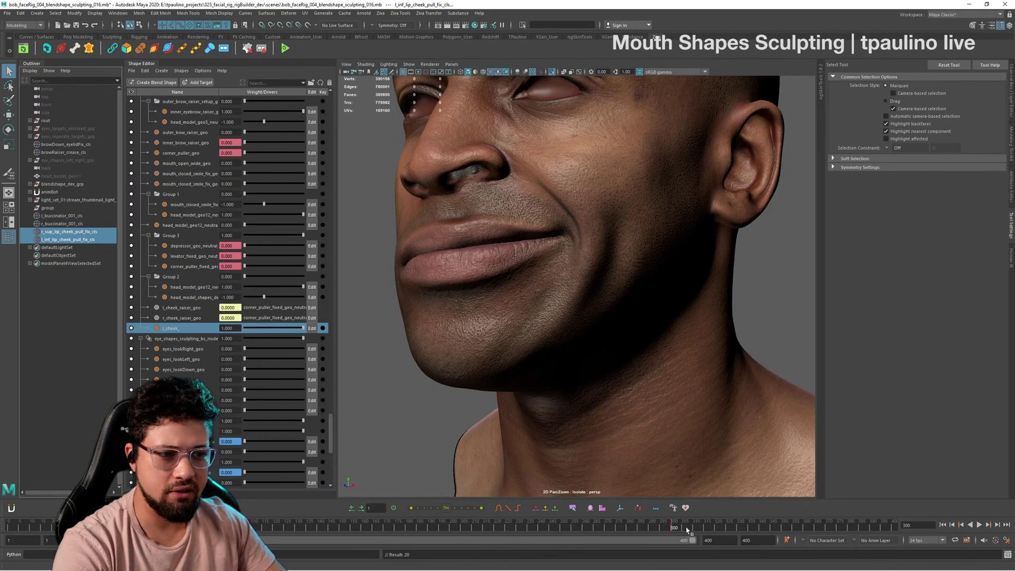
# Step: Select the head mesh and return the timeline to frame 290
pyautogui.doubleClick(651, 529)
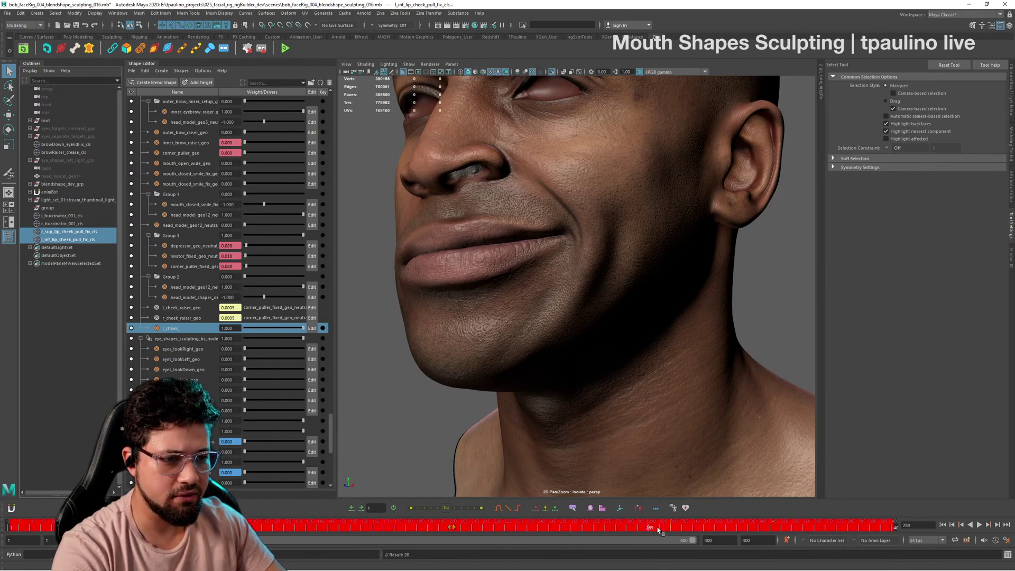
pyautogui.click(744, 432)
pyautogui.click(646, 529)
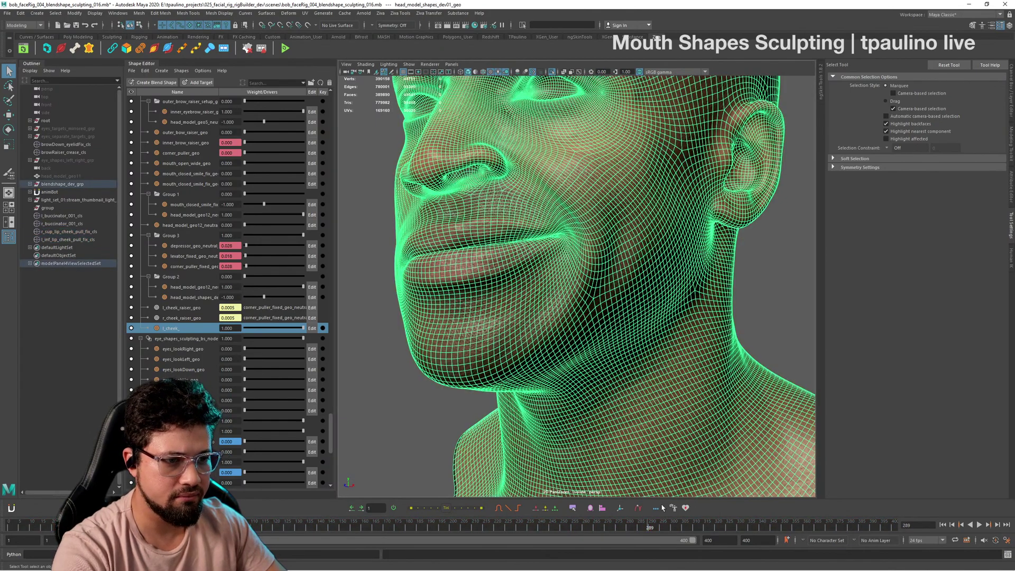
pyautogui.click(651, 529)
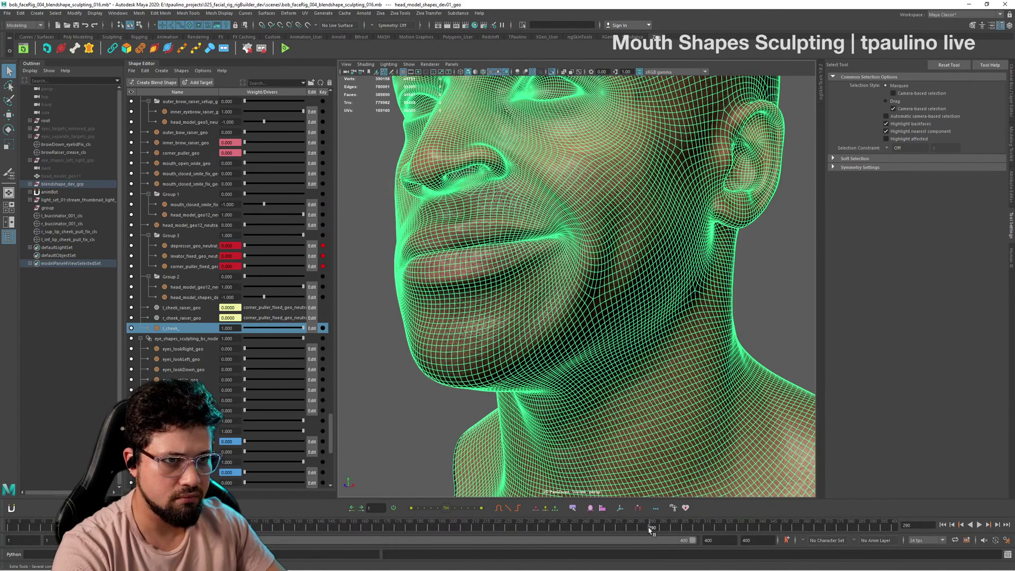
pyautogui.keyDown('alt'); pyautogui.moveTo(582, 291); pyautogui.dragTo(561, 338); pyautogui.keyUp('alt')
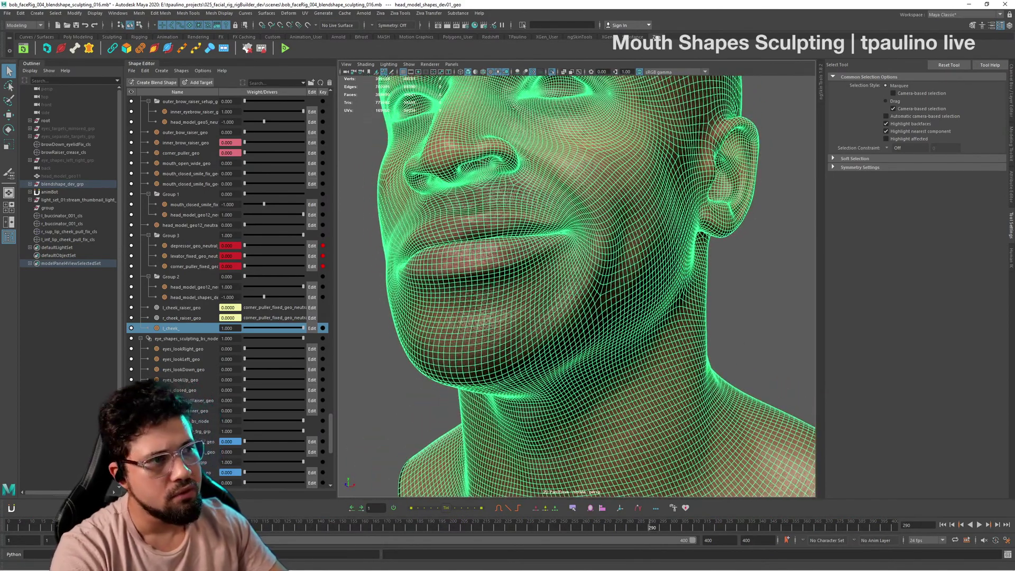
# Step: Try to rename the left cheek blend shape target as l_cheek_puller_geo
pyautogui.click(1011, 90)
pyautogui.scroll(3, 764, 210)
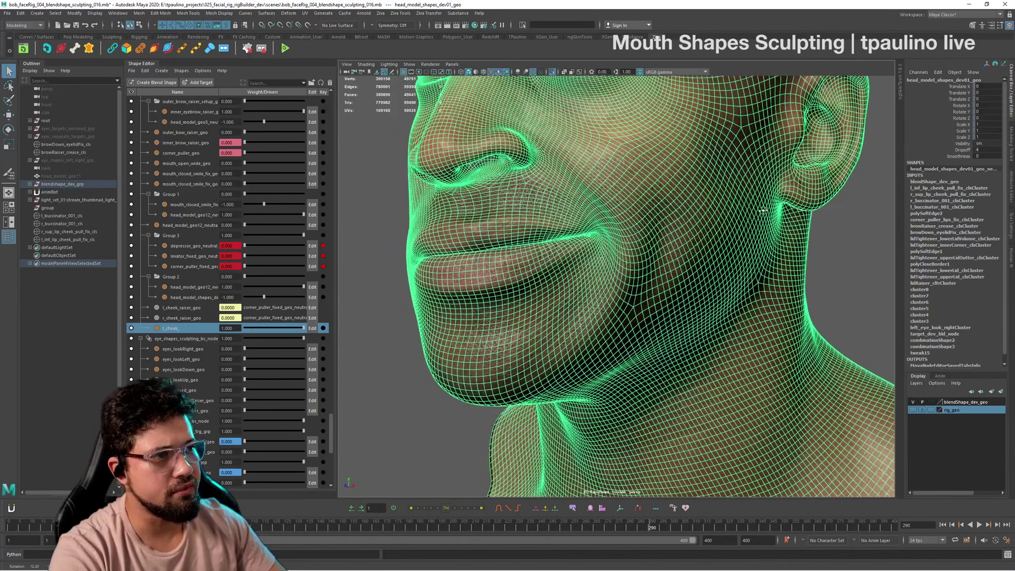
pyautogui.scroll(-2, 763, 210)
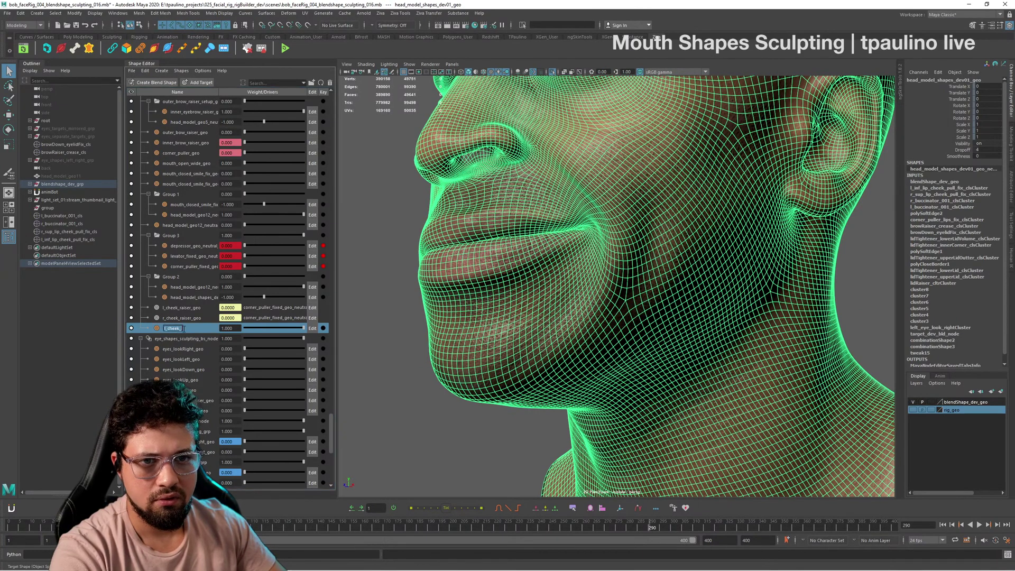
pyautogui.doubleClick(175, 328)
pyautogui.write('puller')
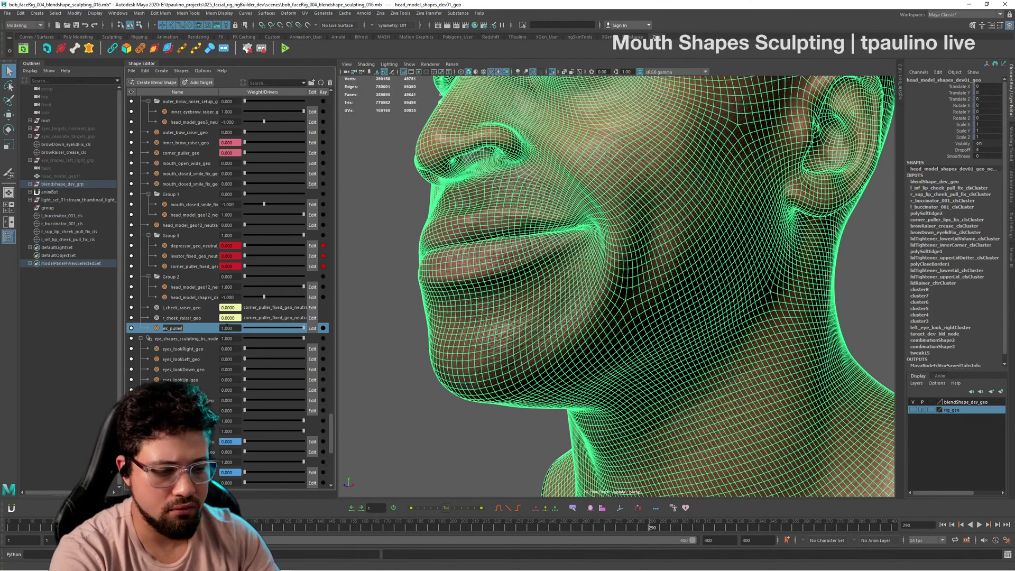
pyautogui.write('=\\')
pyautogui.press('Return')
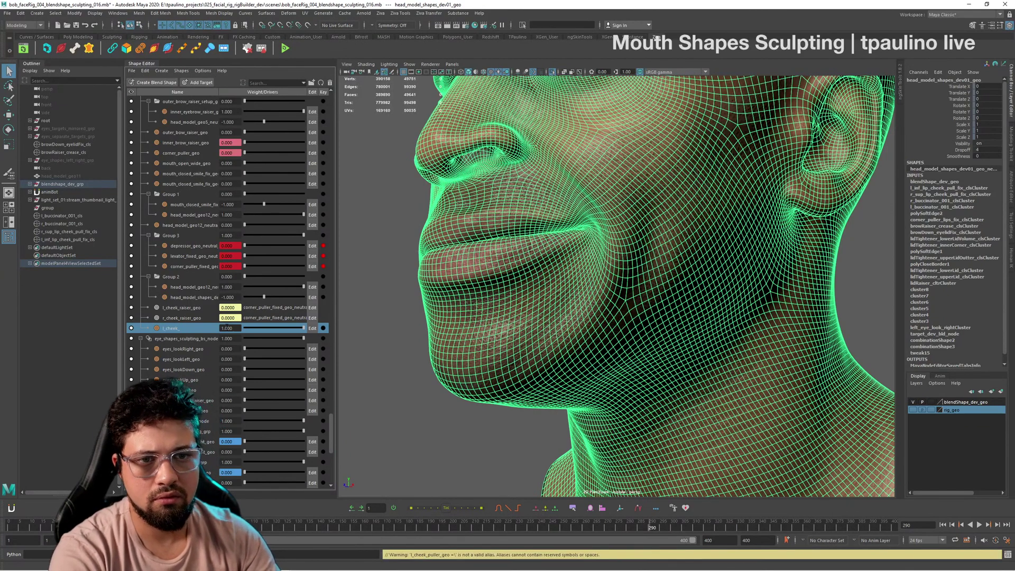
# Step: Rename the left cheek blend shape target as l_cheek_cheek_puller
pyautogui.doubleClick(169, 328)
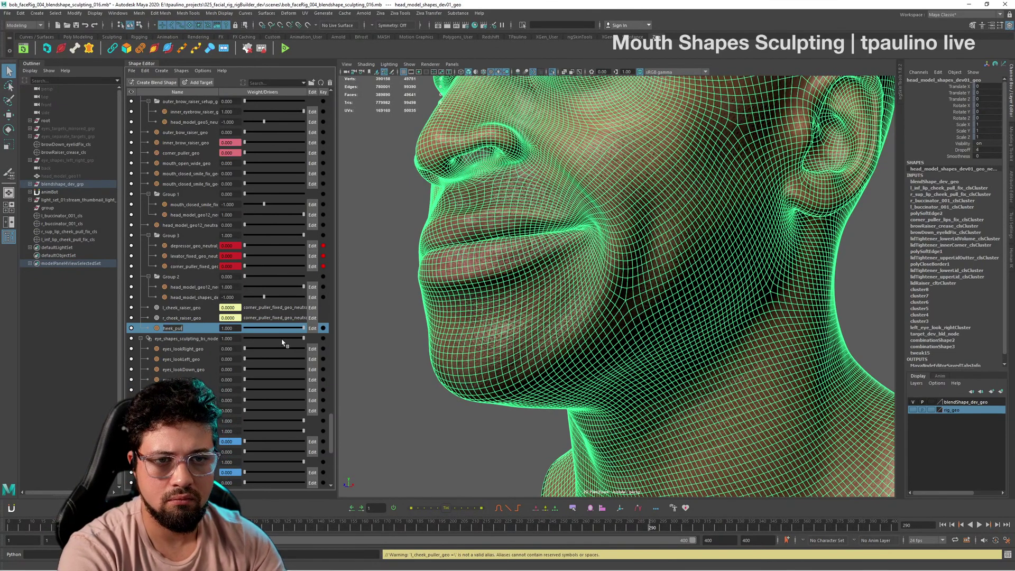
pyautogui.write('cheek_puller')
pyautogui.press('Return')
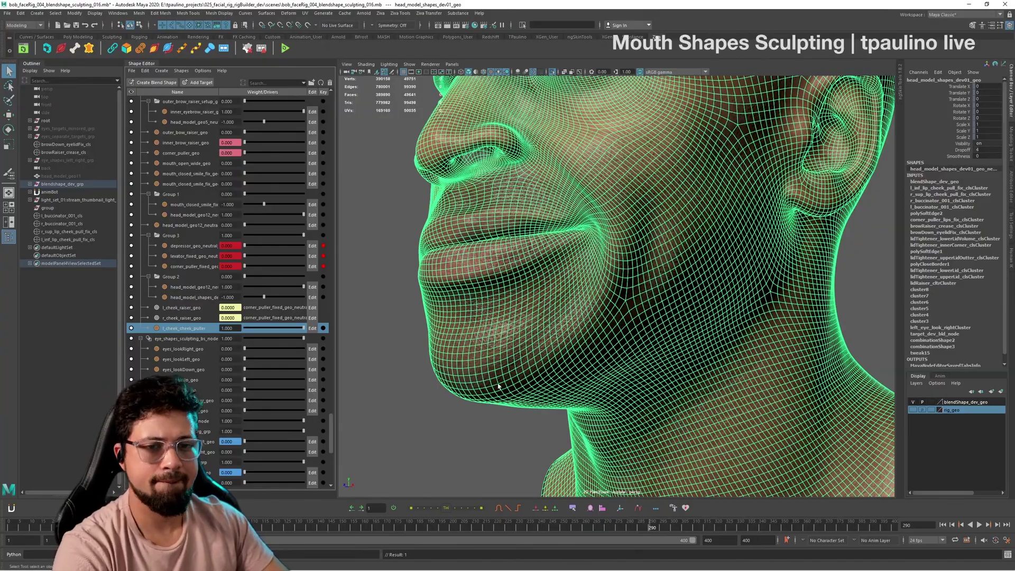
# Step: Examine the left cheek pull shape from several angles, deselecting the head mesh to view it without wireframe
pyautogui.keyDown('alt'); pyautogui.moveTo(437, 289); pyautogui.dragTo(508, 320); pyautogui.keyUp('alt')
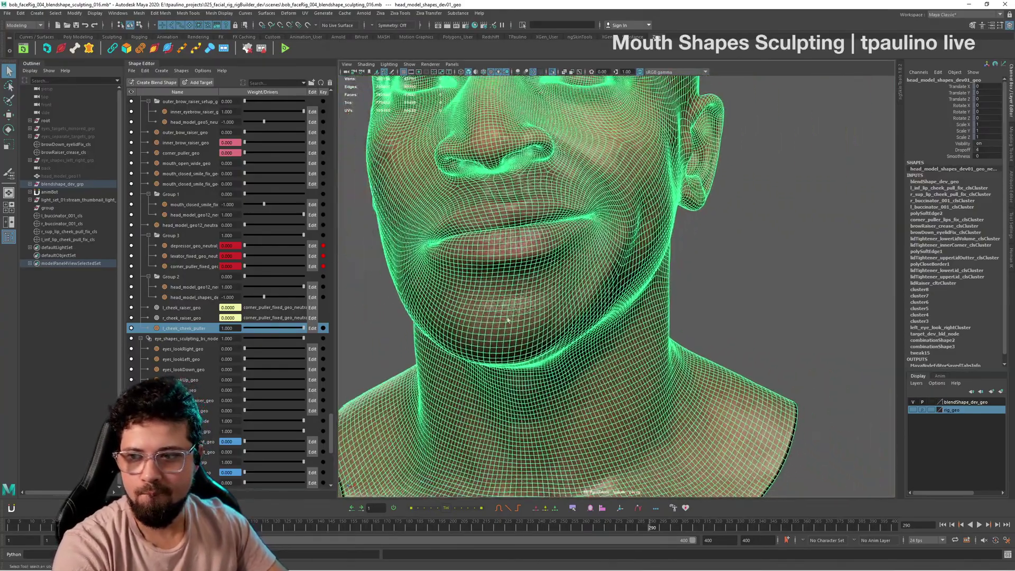
pyautogui.keyDown('alt'); pyautogui.moveTo(584, 307); pyautogui.dragTo(608, 305); pyautogui.keyUp('alt')
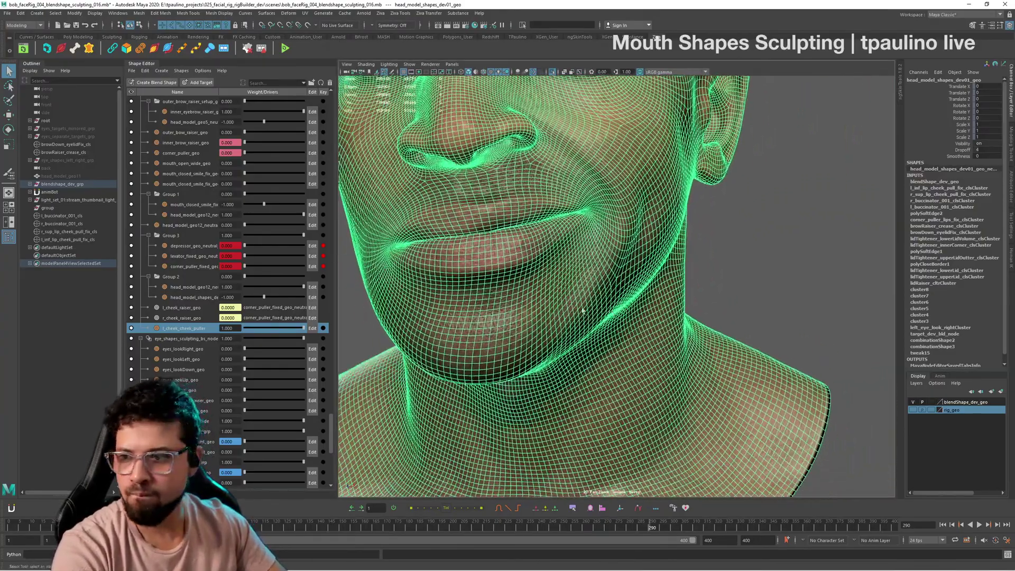
pyautogui.keyDown('alt'); pyautogui.moveTo(577, 316); pyautogui.dragTo(530, 329, button='right'); pyautogui.keyUp('alt')
pyautogui.moveTo(530, 329)
pyautogui.keyDown('alt'); pyautogui.mouseDown()
pyautogui.moveTo(547, 327)
pyautogui.moveTo(529, 326)
pyautogui.mouseUp(); pyautogui.keyUp('alt')
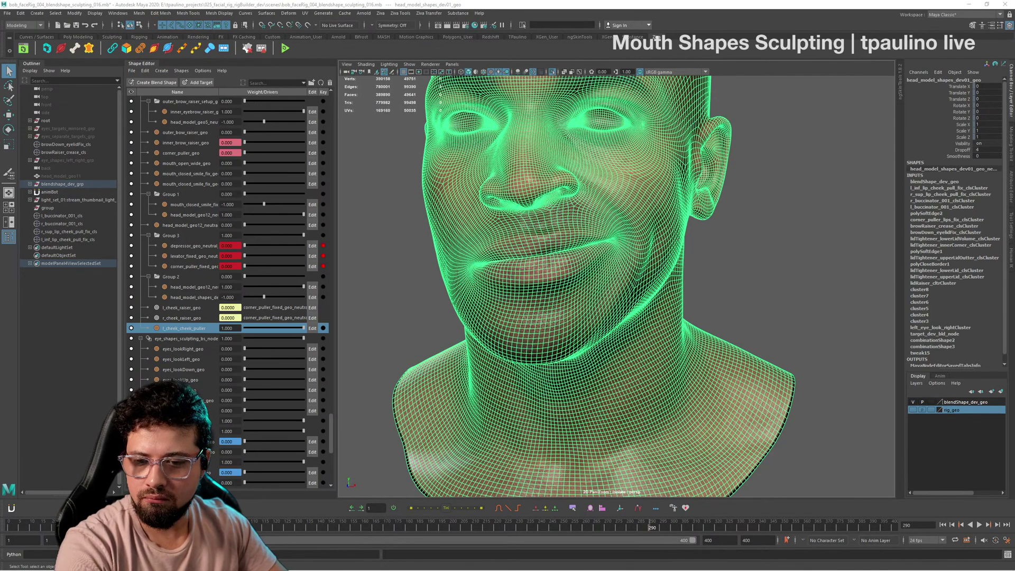
pyautogui.hotkey('alt', 'Tab')
pyautogui.hotkey('alt', 'Tab')
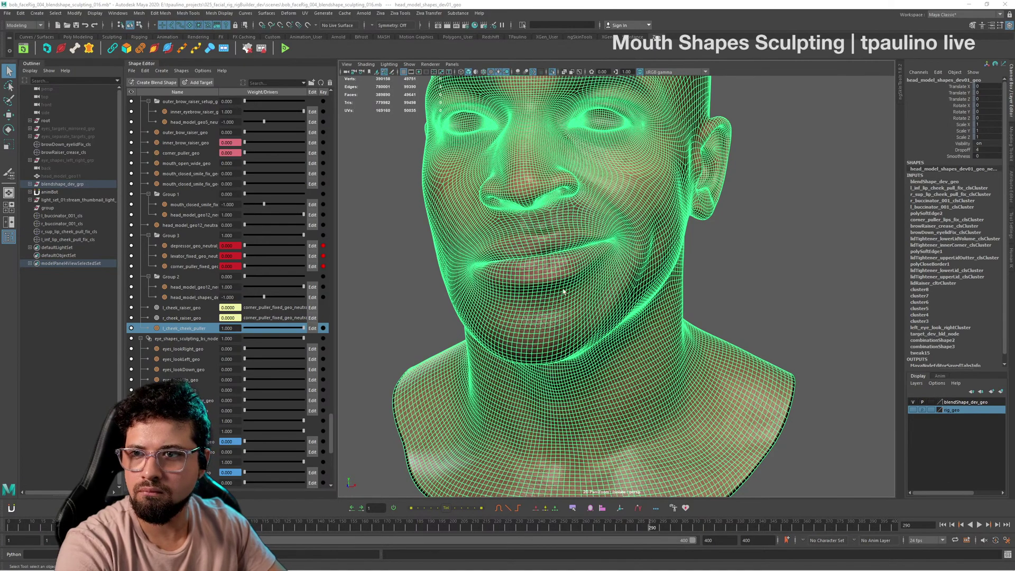
pyautogui.keyDown('alt'); pyautogui.moveTo(564, 292); pyautogui.dragTo(736, 269); pyautogui.keyUp('alt')
pyautogui.click(759, 277)
pyautogui.keyDown('alt'); pyautogui.moveTo(692, 301); pyautogui.dragTo(595, 280); pyautogui.keyUp('alt')
pyautogui.keyDown('alt'); pyautogui.moveTo(595, 280); pyautogui.dragTo(674, 340, button='right'); pyautogui.keyUp('alt')
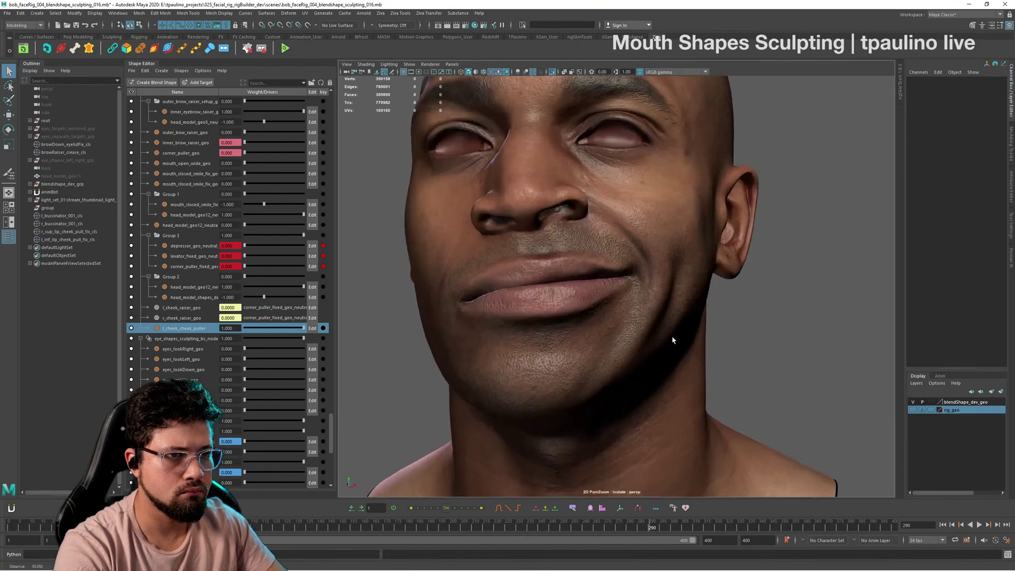
pyautogui.keyDown('alt'); pyautogui.moveTo(673, 340); pyautogui.dragTo(620, 334); pyautogui.keyUp('alt')
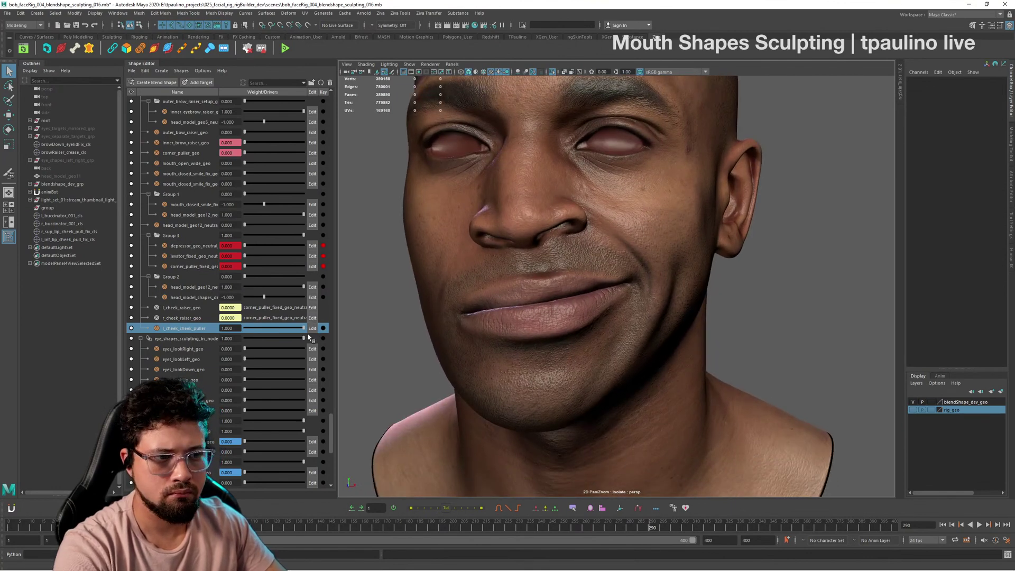
# Step: Set the l_cheek_cheek_puller weight to 0 and key it at frame 290
pyautogui.moveTo(284, 328); pyautogui.dragTo(214, 329)
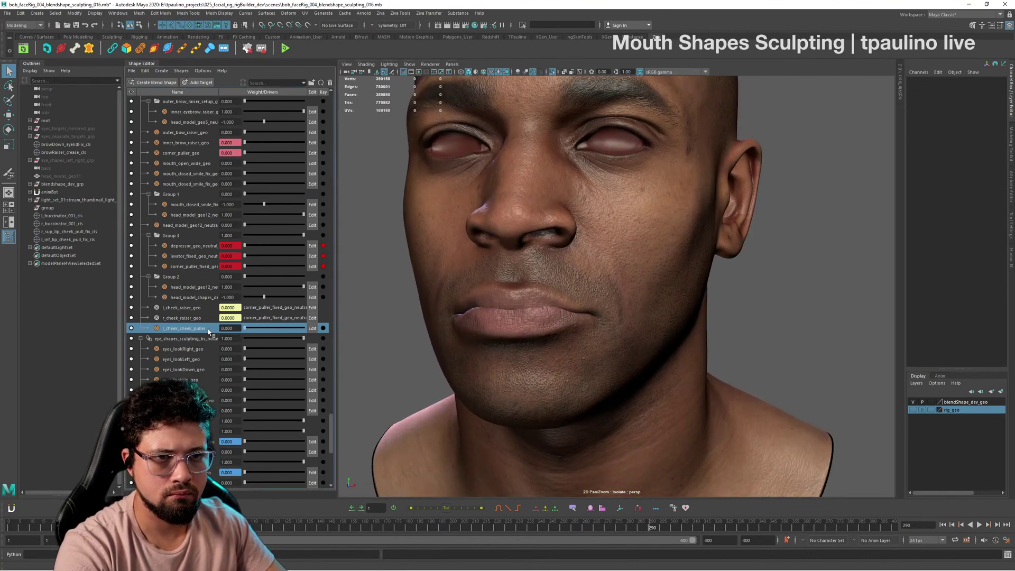
pyautogui.click(323, 329)
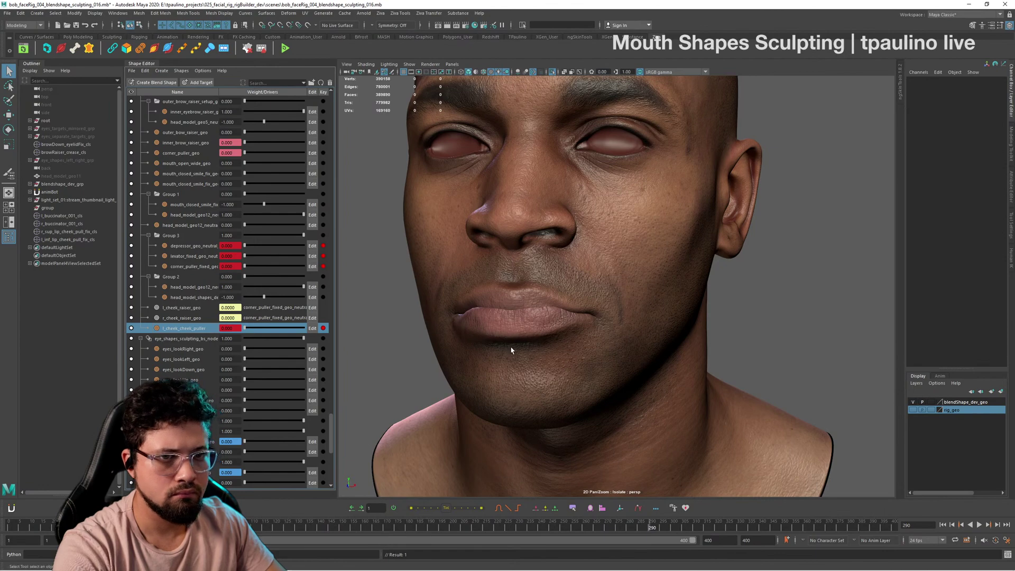
# Step: Zero the X, Y and Z translation of both left cheek pull fix lip clusters and key them at frame 290
pyautogui.moveTo(78, 241); pyautogui.dragTo(85, 231)
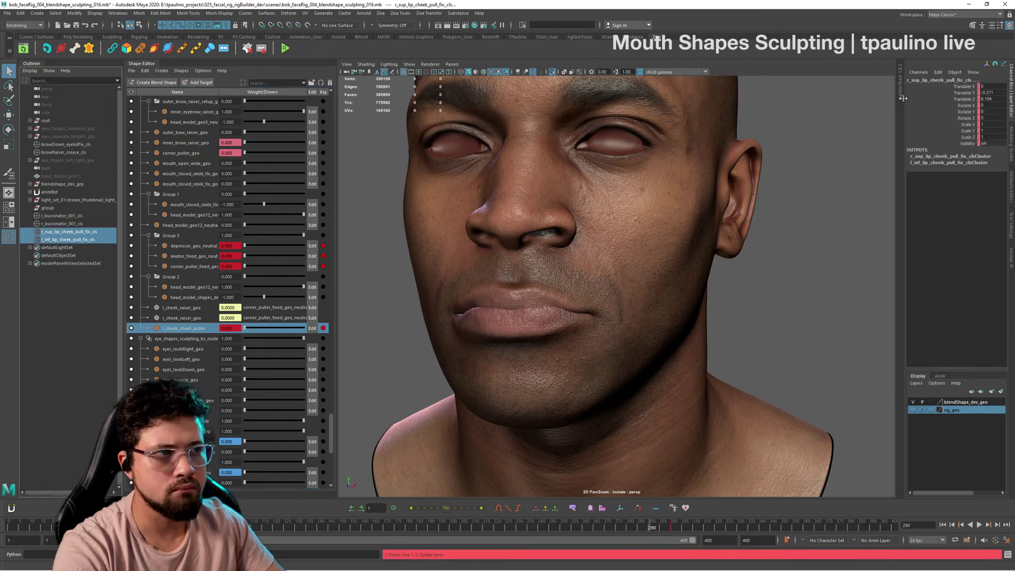
pyautogui.click(972, 87)
pyautogui.moveTo(971, 86); pyautogui.dragTo(988, 99)
pyautogui.press('Return')
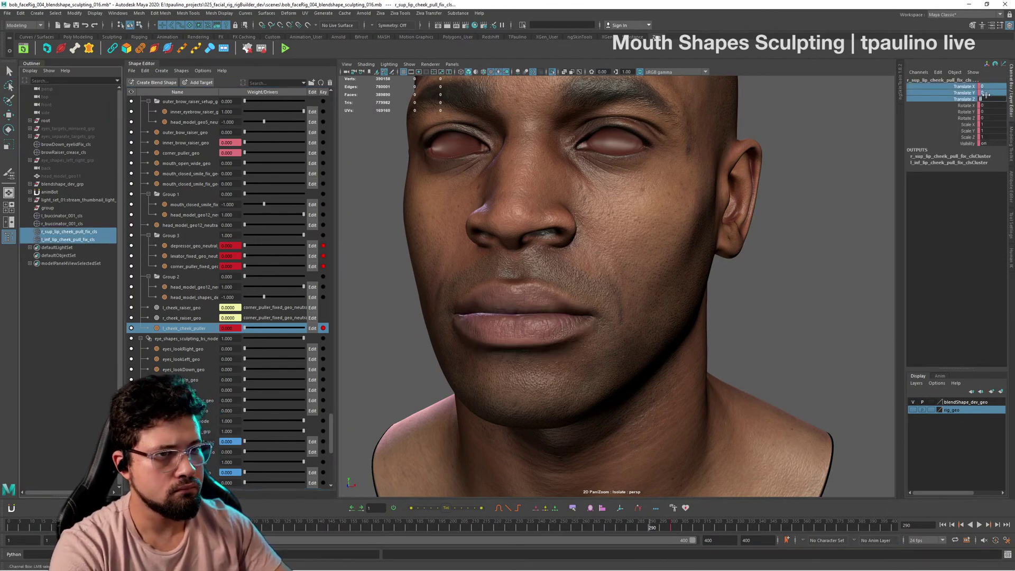
pyautogui.keyDown('alt'); pyautogui.moveTo(675, 276); pyautogui.dragTo(712, 294); pyautogui.keyUp('alt')
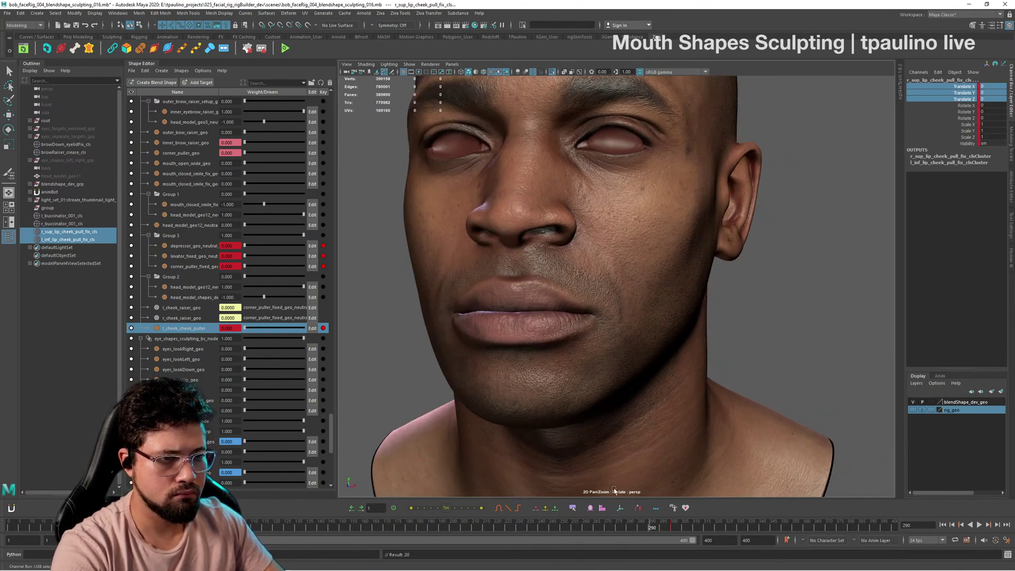
pyautogui.click(732, 436)
# Step: Advance the timeline to frame 300 and key the l_cheek_cheek_puller weight at 1
pyautogui.hotkey('alt', 'v')
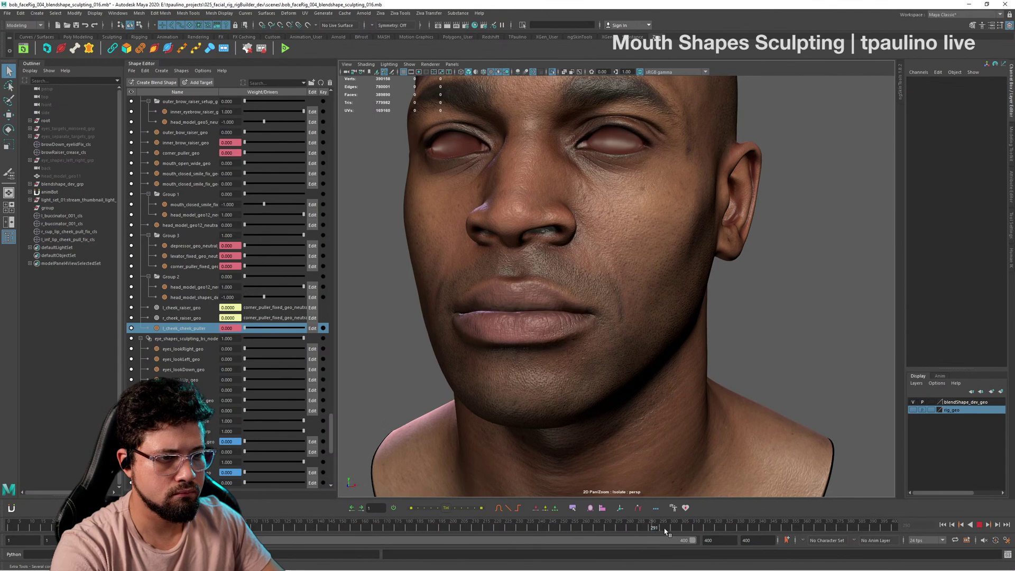
pyautogui.hotkey('alt', 'v')
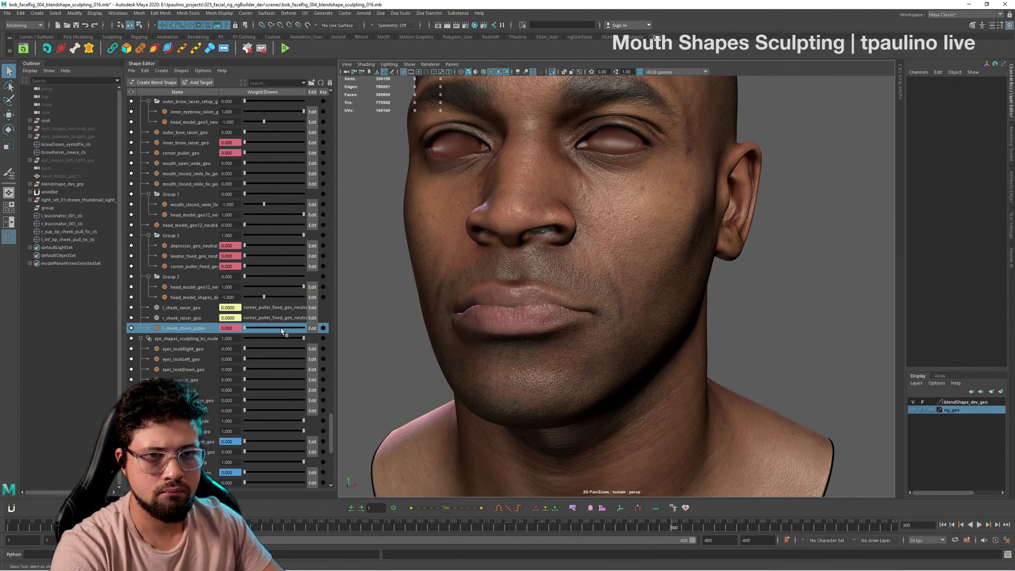
pyautogui.moveTo(244, 328); pyautogui.dragTo(333, 333)
pyautogui.click(323, 328)
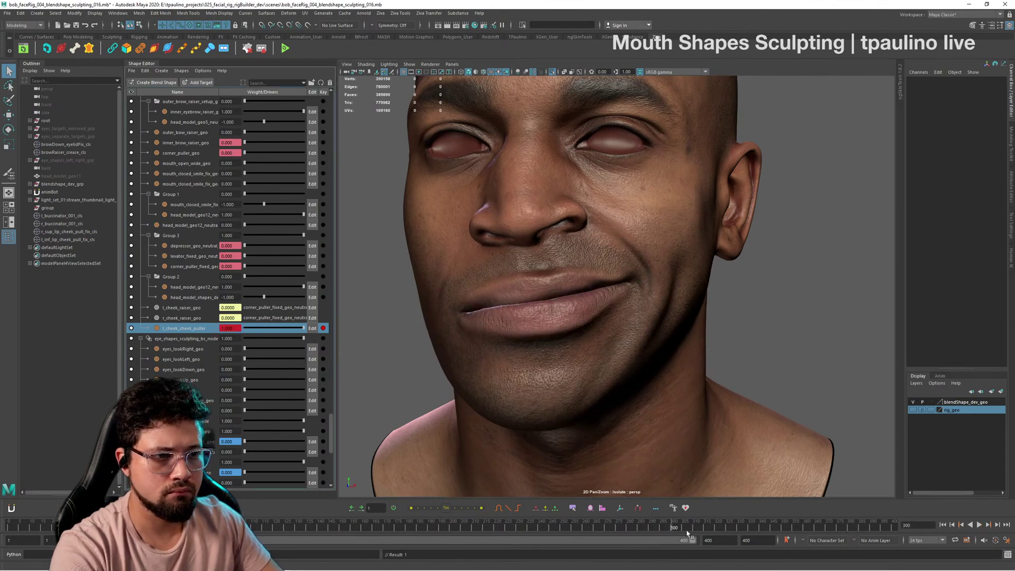
# Step: Play and scrub the keyed cheek pull around frame 300, and examine the pose from several angles and distances
pyautogui.moveTo(669, 525)
pyautogui.mouseDown()
pyautogui.moveTo(649, 530)
pyautogui.moveTo(680, 537)
pyautogui.mouseUp()
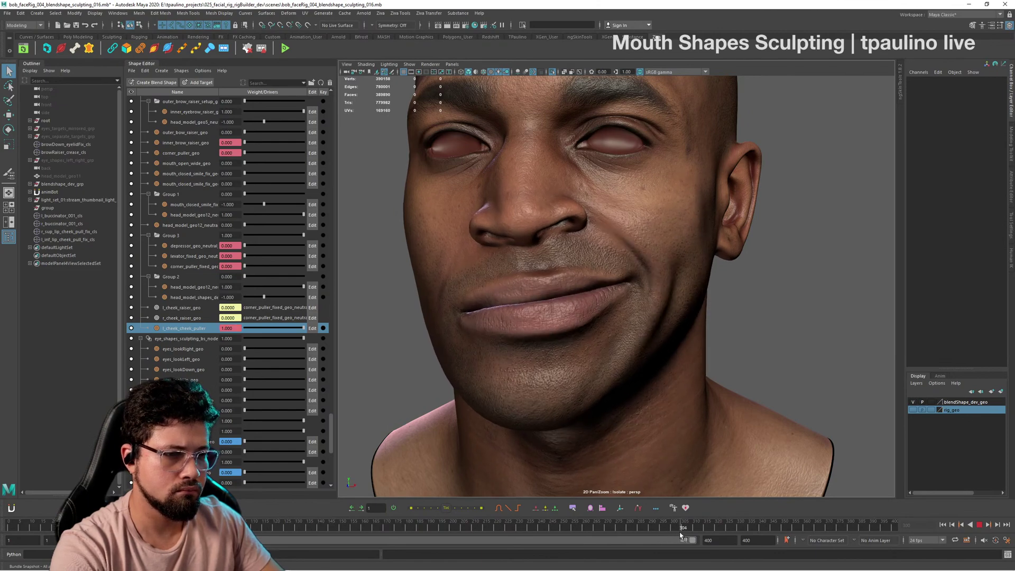
pyautogui.rightClick(682, 534)
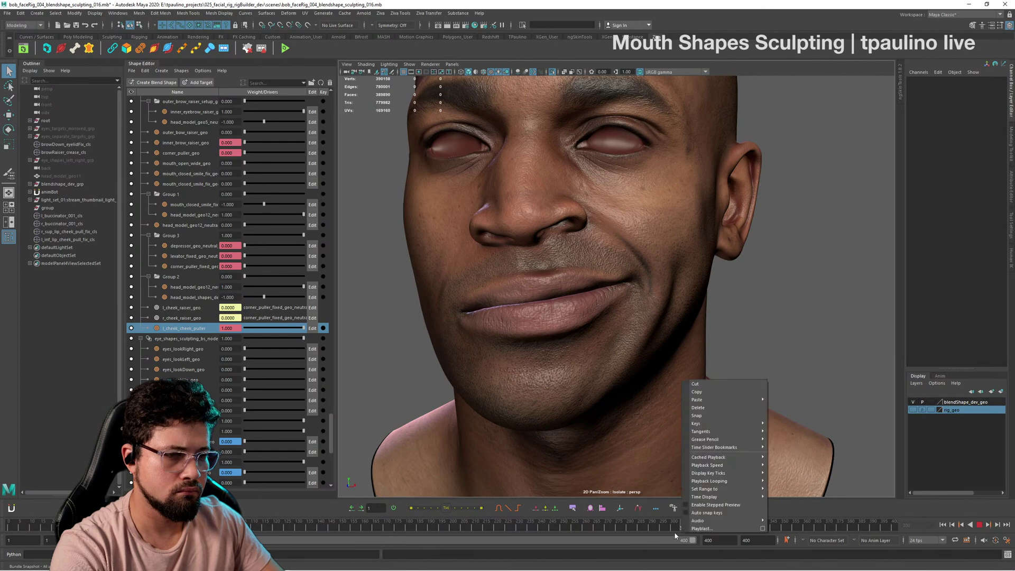
pyautogui.click(794, 282)
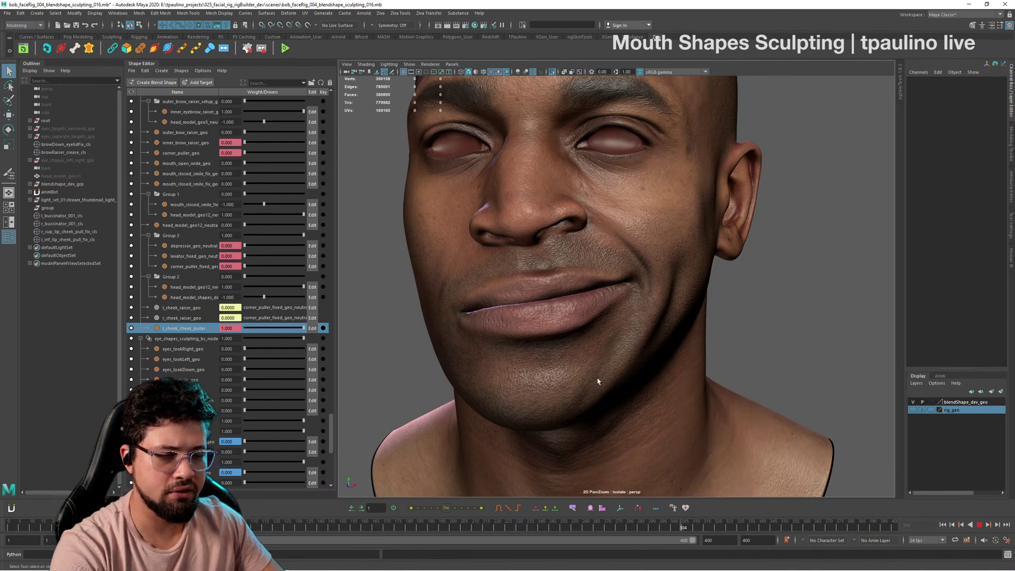
pyautogui.click(979, 525)
pyautogui.keyDown('alt'); pyautogui.moveTo(780, 288); pyautogui.dragTo(737, 379); pyautogui.keyUp('alt')
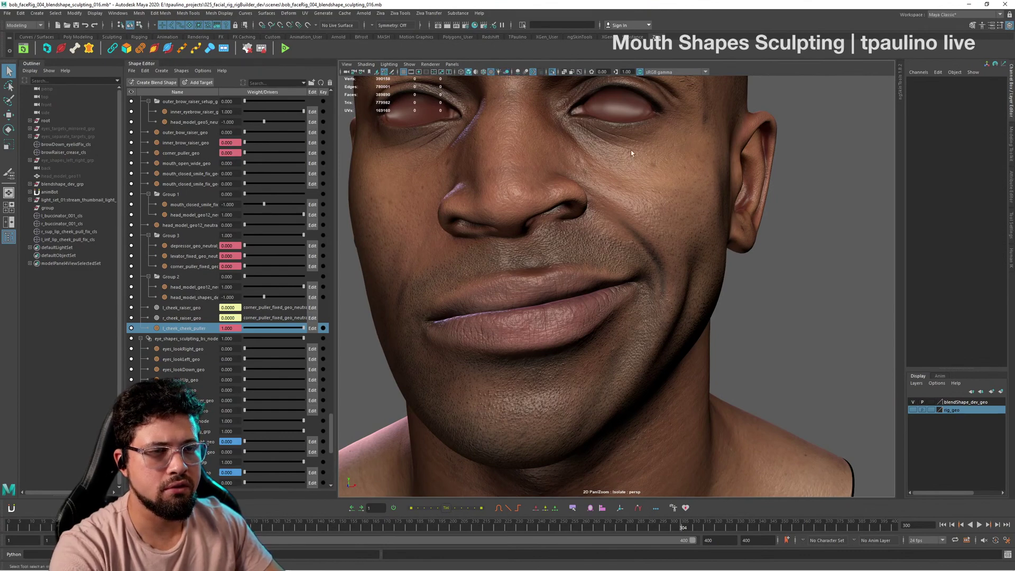
pyautogui.keyDown('alt'); pyautogui.moveTo(764, 282); pyautogui.dragTo(707, 294); pyautogui.keyUp('alt')
pyautogui.keyDown('alt'); pyautogui.moveTo(707, 294); pyautogui.dragTo(613, 290, button='right'); pyautogui.keyUp('alt')
pyautogui.keyDown('alt'); pyautogui.moveTo(613, 290); pyautogui.dragTo(633, 297); pyautogui.keyUp('alt')
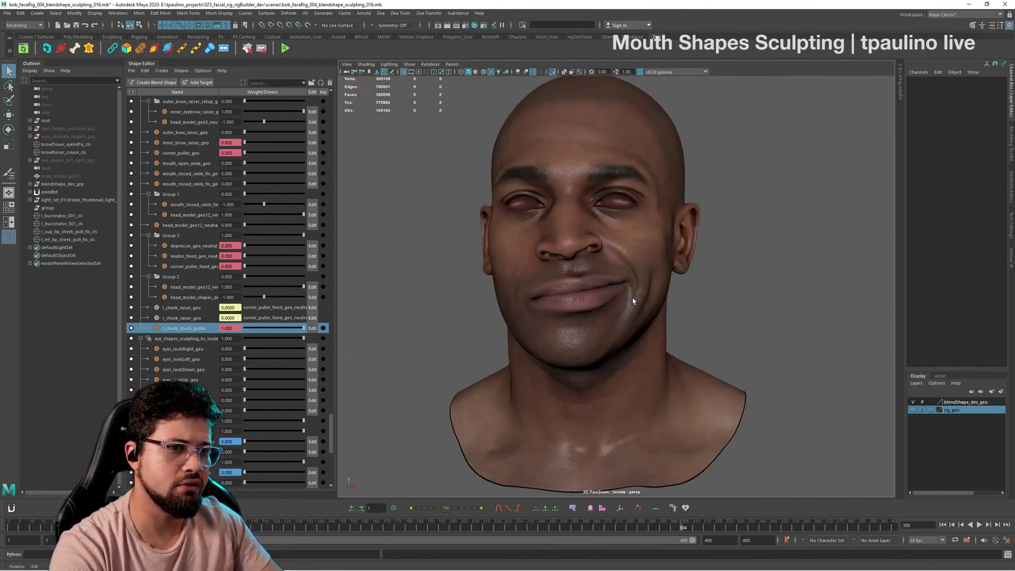
pyautogui.keyDown('alt'); pyautogui.moveTo(633, 300); pyautogui.dragTo(793, 331, button='right'); pyautogui.keyUp('alt')
pyautogui.keyDown('alt'); pyautogui.moveTo(732, 324); pyautogui.dragTo(641, 240); pyautogui.keyUp('alt')
pyautogui.keyDown('alt'); pyautogui.moveTo(641, 240); pyautogui.dragTo(555, 299, button='right'); pyautogui.keyUp('alt')
pyautogui.keyDown('alt'); pyautogui.moveTo(555, 299); pyautogui.dragTo(646, 335); pyautogui.keyUp('alt')
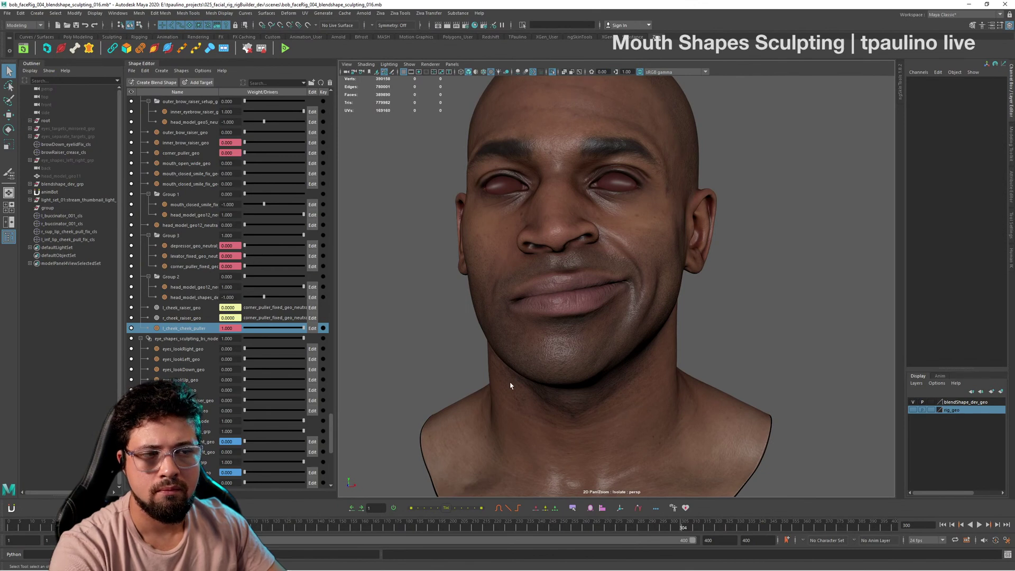
# Step: At frame 290, turn off isolation and preview corner puller 1, levator 0.557 and depressor 1 together on the full head
pyautogui.moveTo(681, 528); pyautogui.dragTo(652, 530)
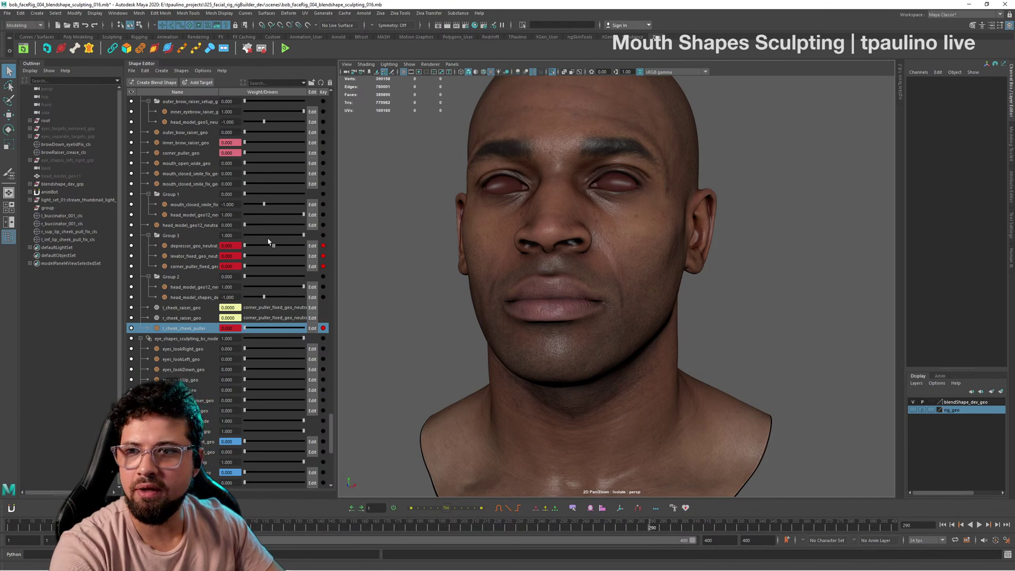
pyautogui.moveTo(250, 266); pyautogui.dragTo(288, 259)
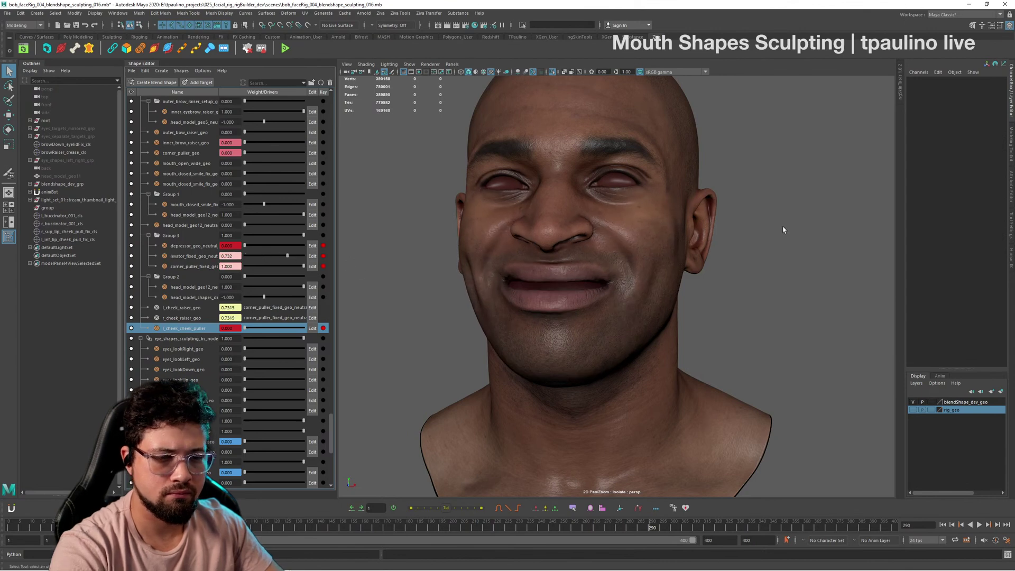
pyautogui.keyDown('alt'); pyautogui.moveTo(782, 226); pyautogui.dragTo(751, 234); pyautogui.keyUp('alt')
pyautogui.hotkey('ctrl', '1')
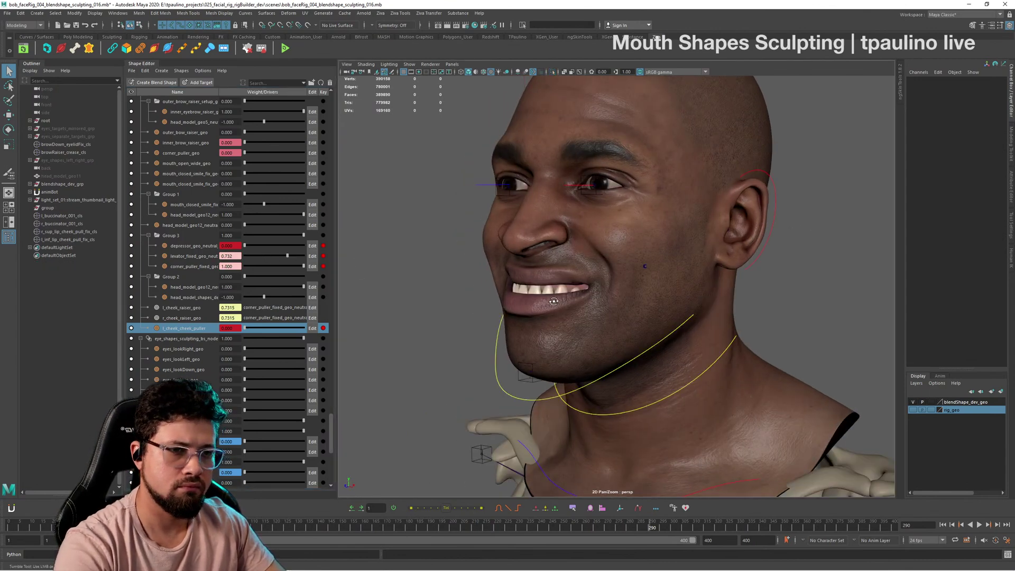
pyautogui.moveTo(579, 296)
pyautogui.keyDown('alt'); pyautogui.mouseDown()
pyautogui.moveTo(582, 249)
pyautogui.moveTo(561, 296)
pyautogui.mouseUp(); pyautogui.keyUp('alt')
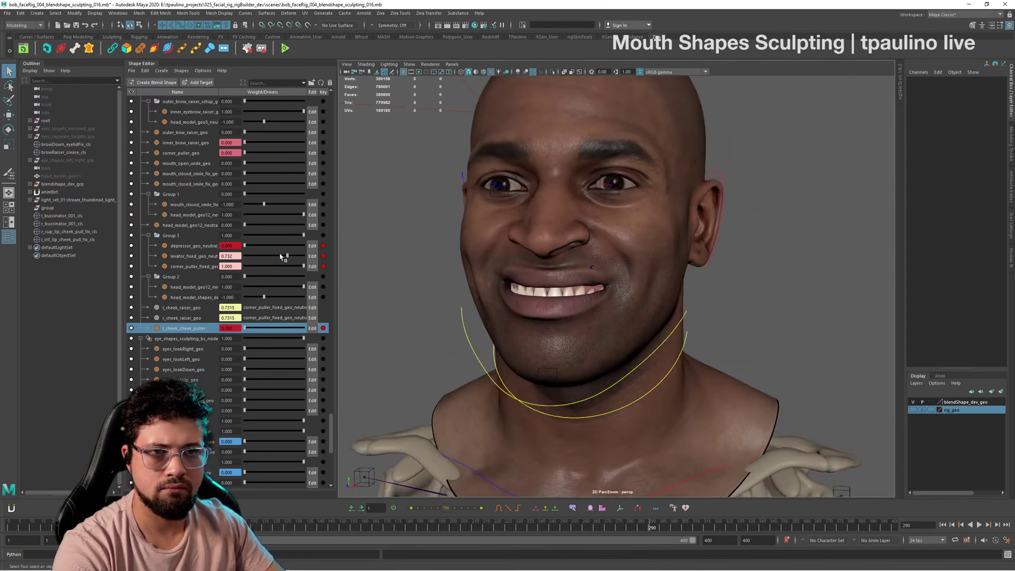
pyautogui.moveTo(287, 256); pyautogui.dragTo(329, 269)
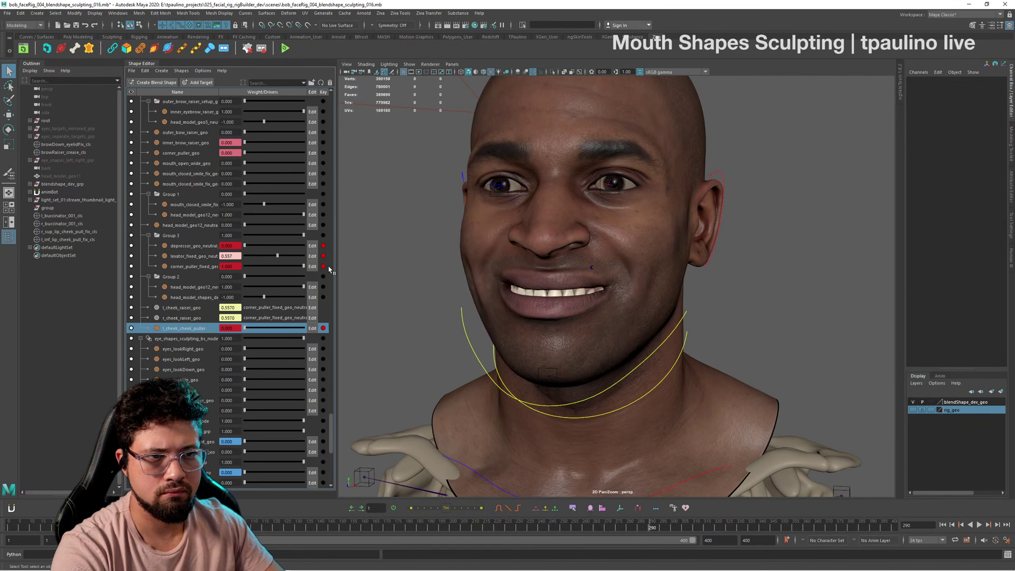
pyautogui.moveTo(264, 246); pyautogui.dragTo(309, 248)
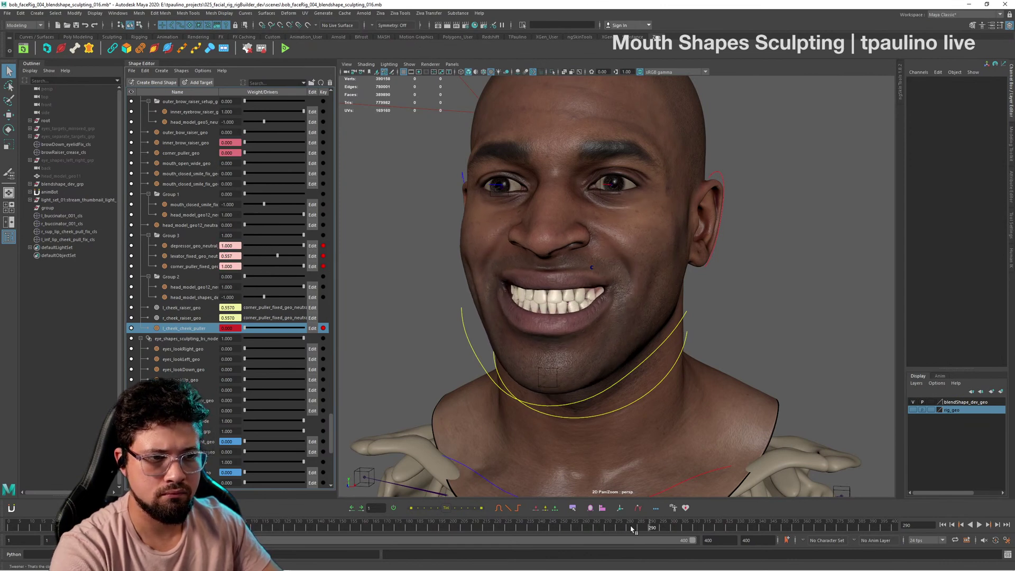
# Step: At frame 295, test the half-strength cheek pull with the corner puller, levator and depressor shapes, and return those three weights to 0
pyautogui.click(659, 529)
pyautogui.moveTo(658, 528); pyautogui.dragTo(662, 528)
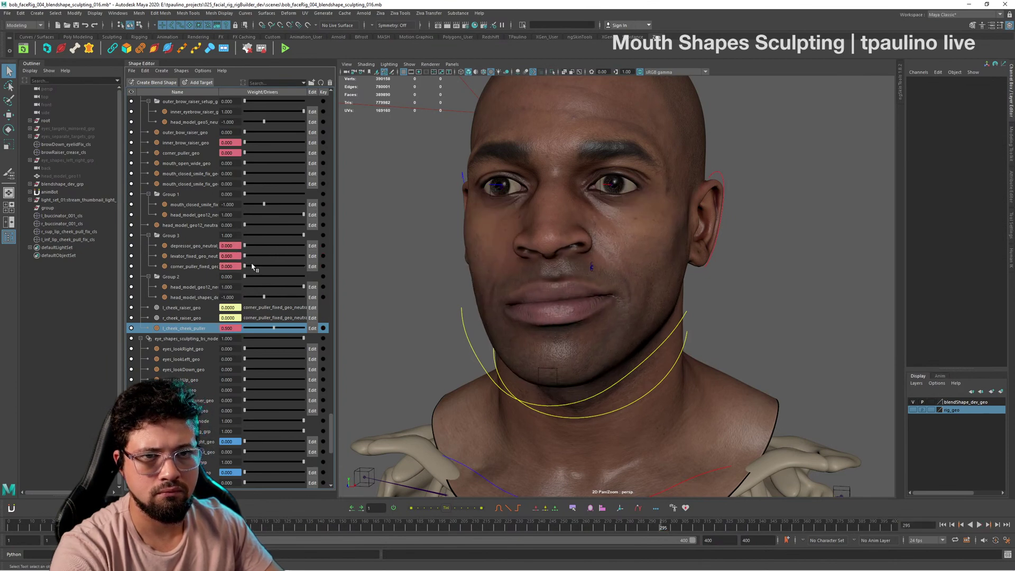
pyautogui.moveTo(251, 266); pyautogui.dragTo(311, 270)
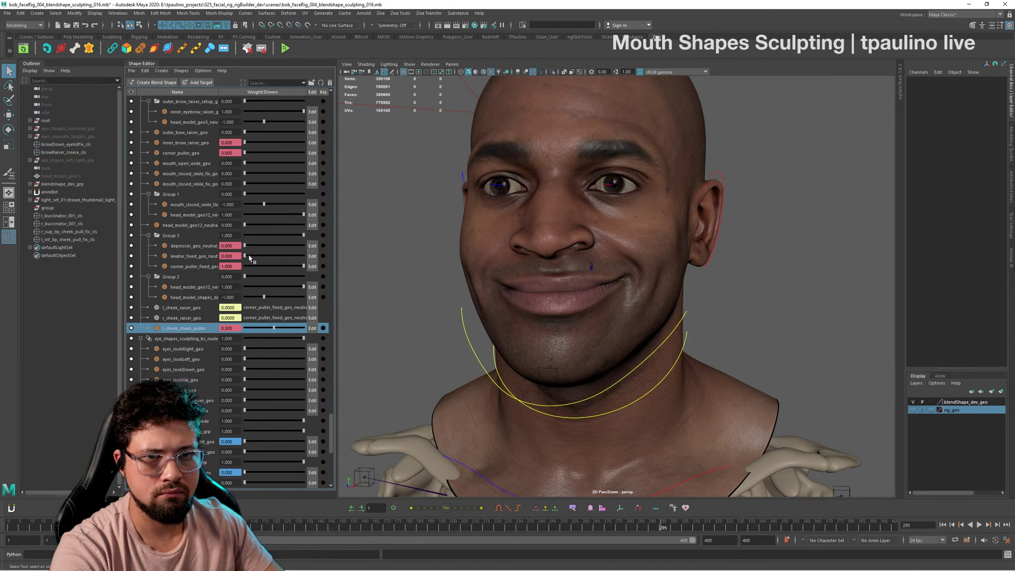
pyautogui.moveTo(245, 256); pyautogui.dragTo(299, 247)
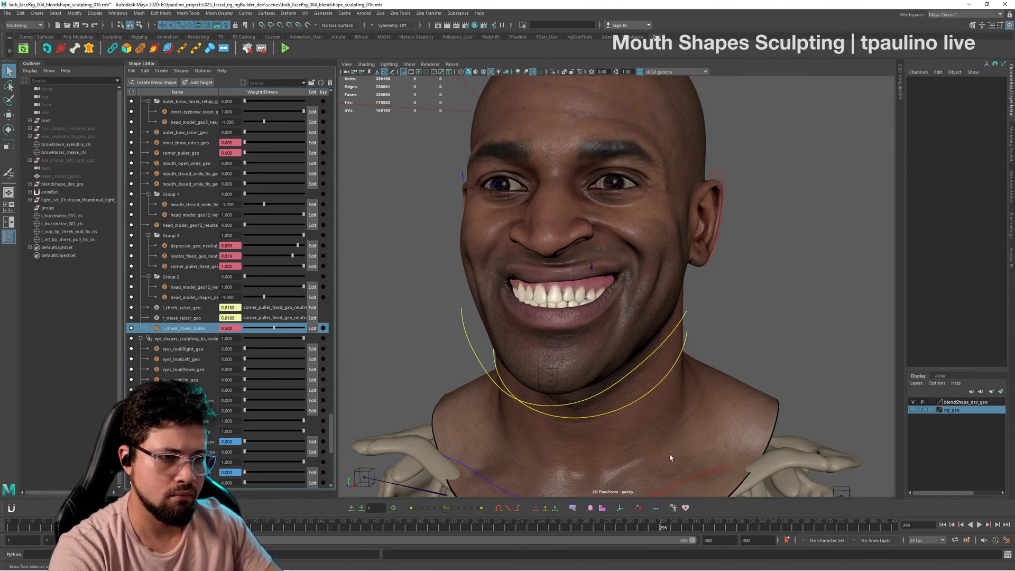
pyautogui.click(277, 247)
pyautogui.moveTo(277, 248); pyautogui.dragTo(217, 259)
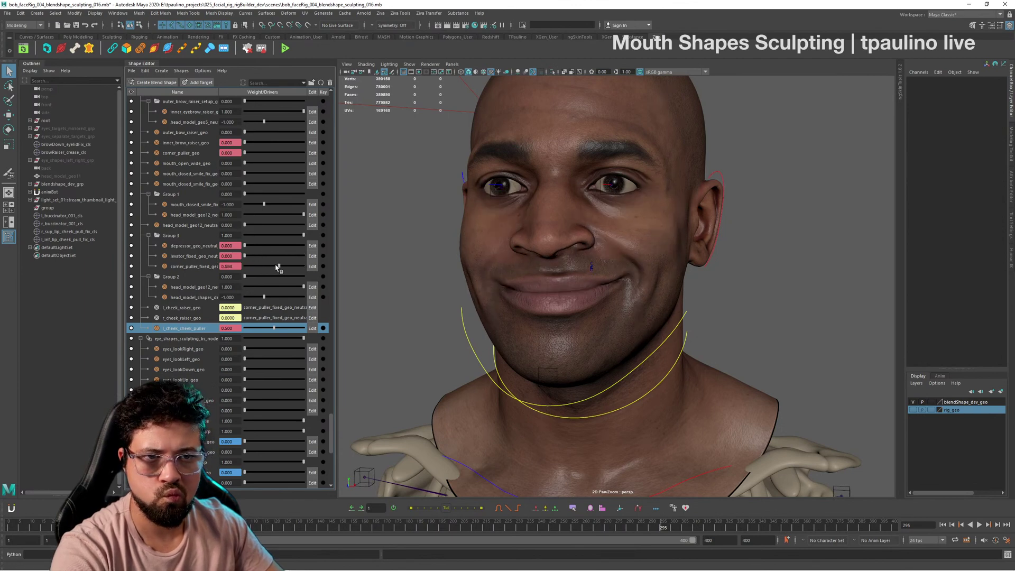
pyautogui.moveTo(278, 267); pyautogui.dragTo(241, 267)
# Step: Duplicate the head mesh in its cheek pull pose at frame 300 and unparent the copy from blendshape_dev_grp
pyautogui.moveTo(652, 528); pyautogui.dragTo(674, 527)
pyautogui.keyDown('alt'); pyautogui.moveTo(748, 251); pyautogui.dragTo(682, 285); pyautogui.keyUp('alt')
pyautogui.click(632, 253)
pyautogui.click(720, 267)
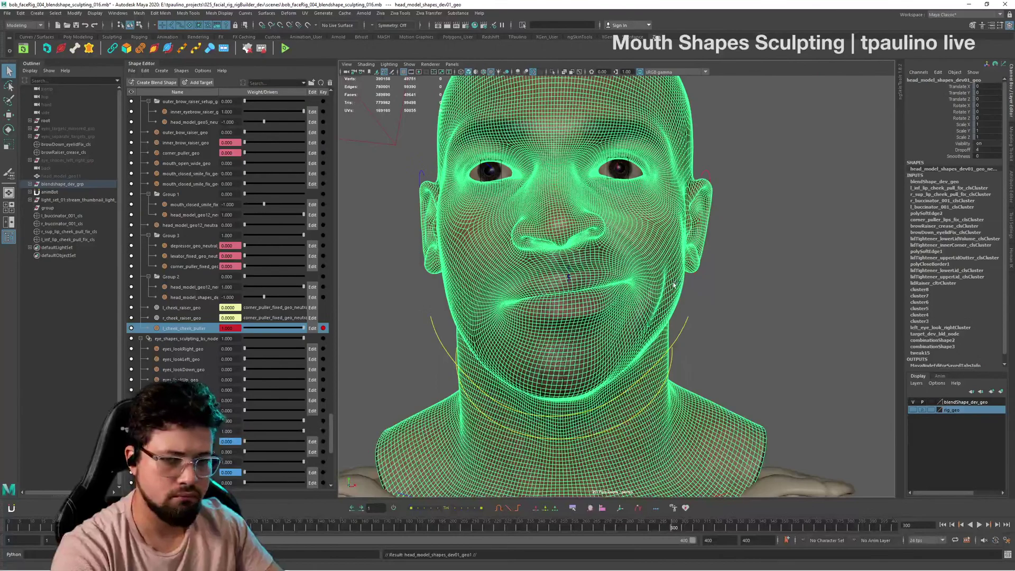
pyautogui.keyDown('alt'); pyautogui.moveTo(751, 260); pyautogui.dragTo(726, 294); pyautogui.keyUp('alt')
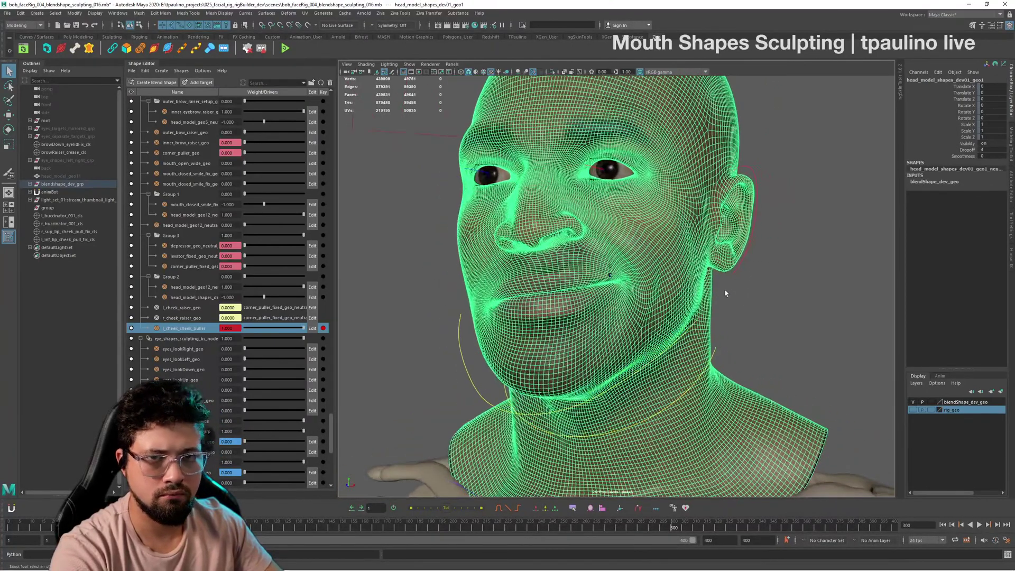
pyautogui.hotkey('shift', 'p')
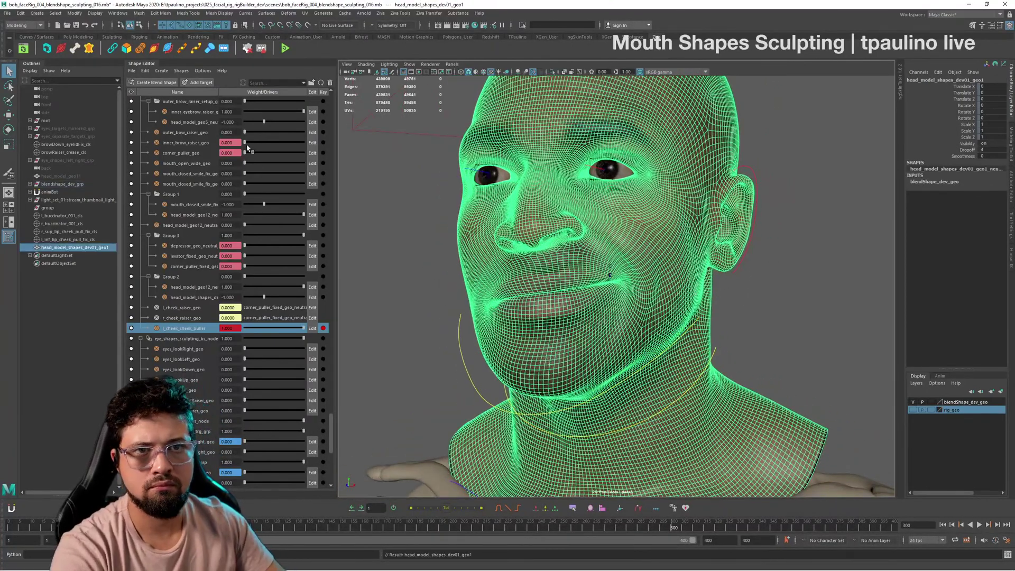
# Step: Add the selected duplicate head, head_model_shapes_dev01_geo1, as a new target on target_dev_bld_node
pyautogui.scroll(5, 247, 148)
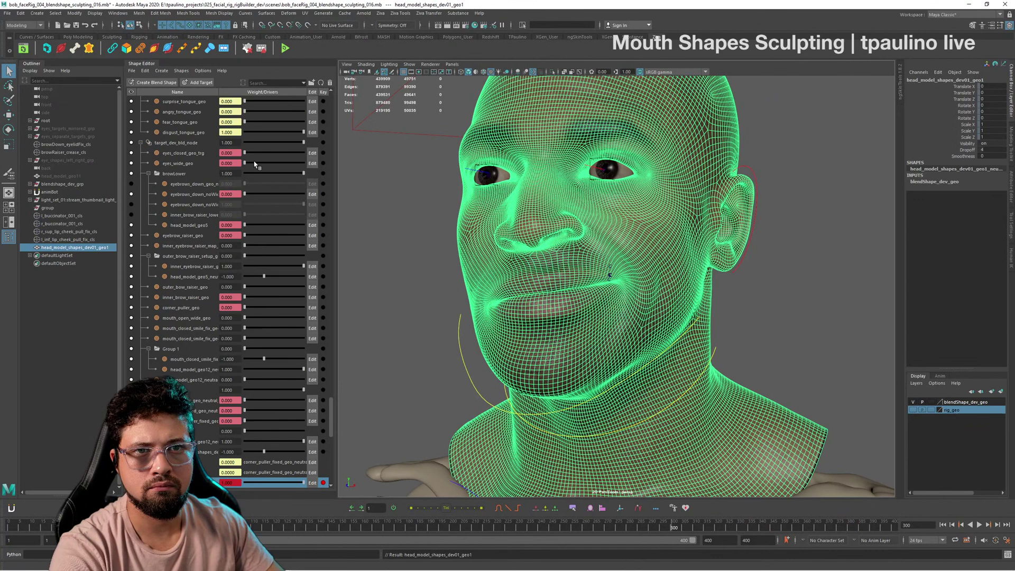
pyautogui.rightClick(200, 142)
pyautogui.click(217, 154)
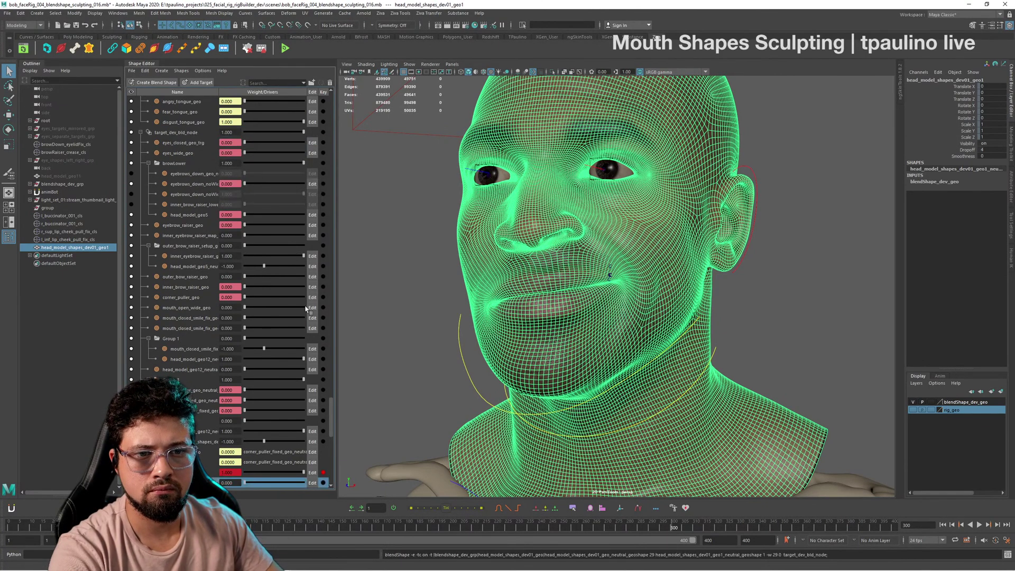
# Step: Go to frame 290 and delete the duplicate head_model_shapes_dev01_geo1 from the scene
pyautogui.click(652, 528)
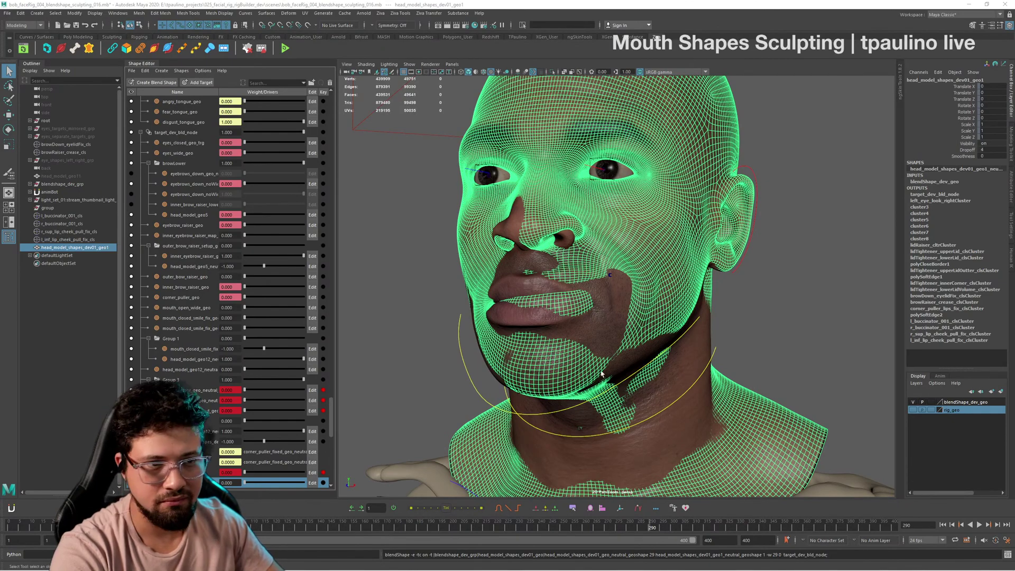
pyautogui.keyDown('alt'); pyautogui.moveTo(601, 373); pyautogui.dragTo(564, 363); pyautogui.keyUp('alt')
pyautogui.keyDown('alt'); pyautogui.moveTo(472, 319); pyautogui.dragTo(458, 319, button='right'); pyautogui.keyUp('alt')
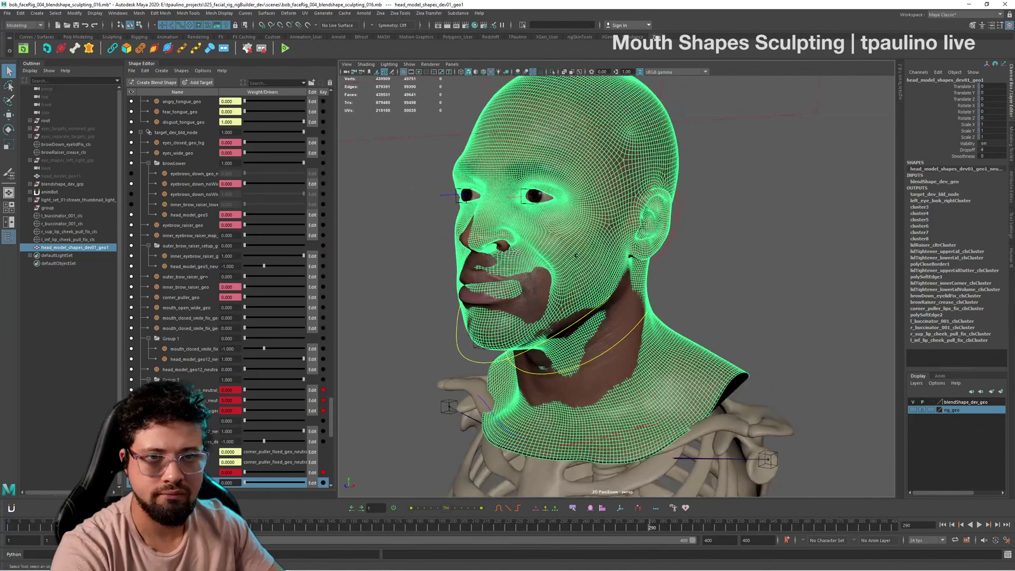
pyautogui.click(96, 249)
pyautogui.press('Delete')
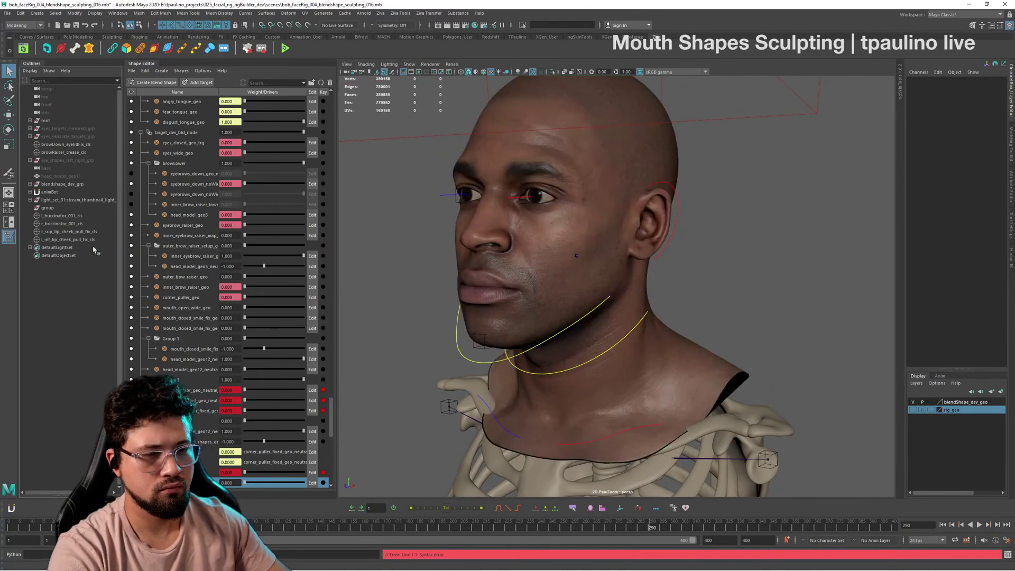
# Step: Play and scrub the cheek pull animation around frames 290 to 300 to review the mouth shape, returning to frame 290
pyautogui.keyDown('alt'); pyautogui.moveTo(570, 275); pyautogui.dragTo(666, 277); pyautogui.keyUp('alt')
pyautogui.keyDown('alt'); pyautogui.moveTo(556, 276); pyautogui.dragTo(682, 320, button='right'); pyautogui.keyUp('alt')
pyautogui.keyDown('alt'); pyautogui.moveTo(682, 320); pyautogui.dragTo(682, 417); pyautogui.keyUp('alt')
pyautogui.keyDown('alt'); pyautogui.moveTo(682, 417); pyautogui.dragTo(628, 417, button='right'); pyautogui.keyUp('alt')
pyautogui.keyDown('alt'); pyautogui.moveTo(628, 417); pyautogui.dragTo(645, 495); pyautogui.keyUp('alt')
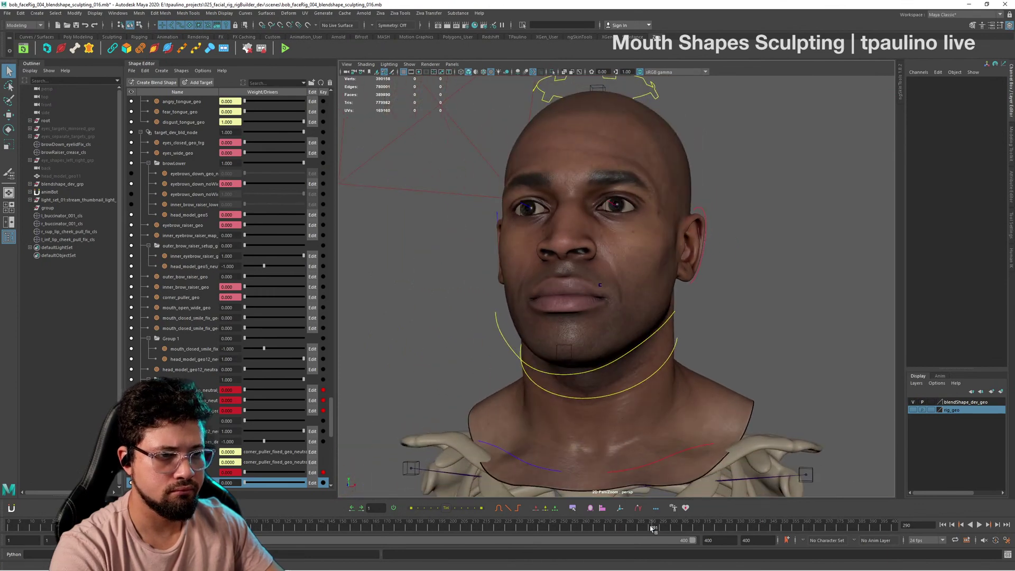
pyautogui.hotkey('alt', 'v')
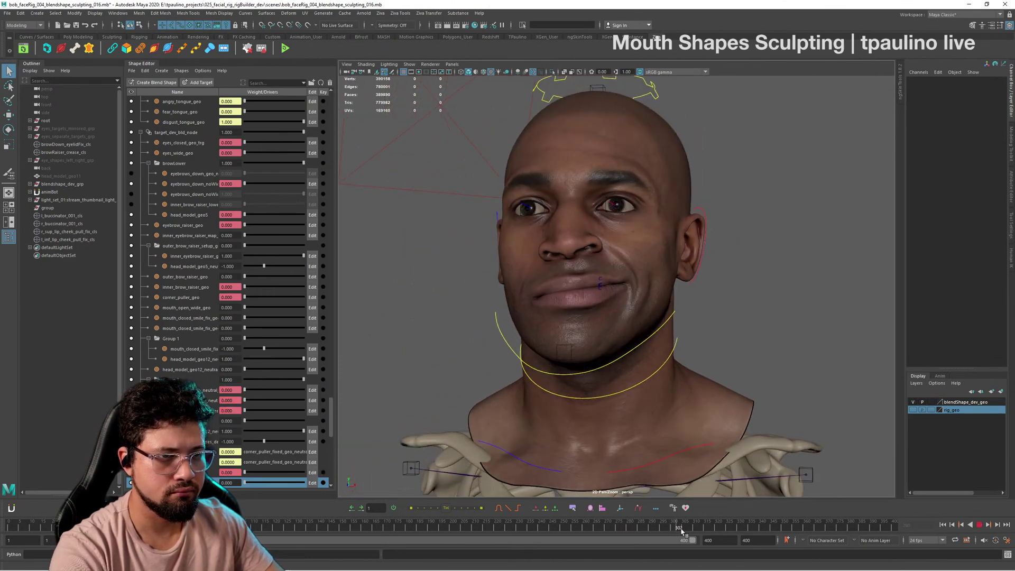
pyautogui.moveTo(670, 535); pyautogui.dragTo(651, 532)
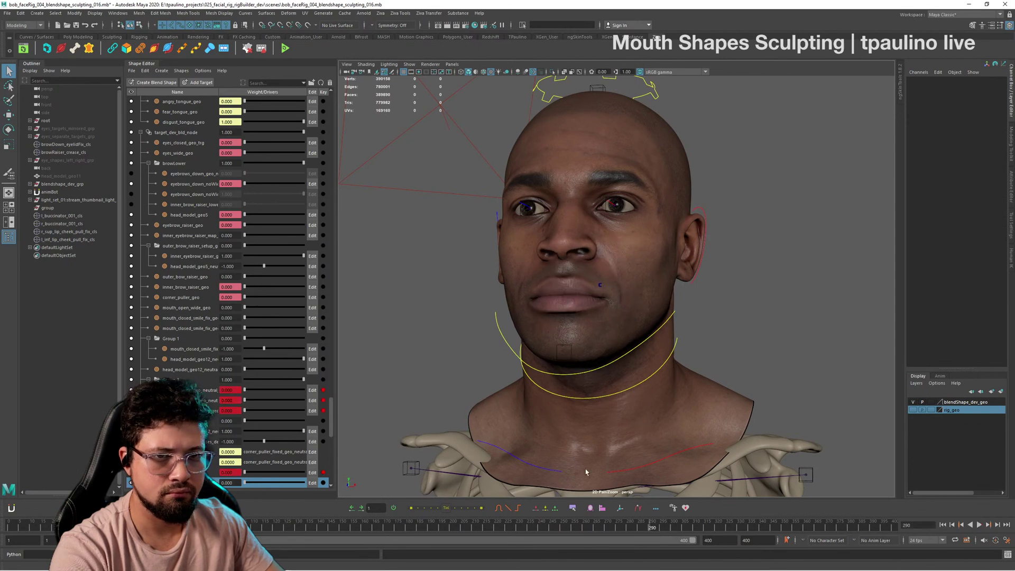
# Step: Set the fixed corner puller weight to 1, depressor to 0.812, levator to 0.758 and the new head target to 0.349
pyautogui.scroll(-2, 200, 381)
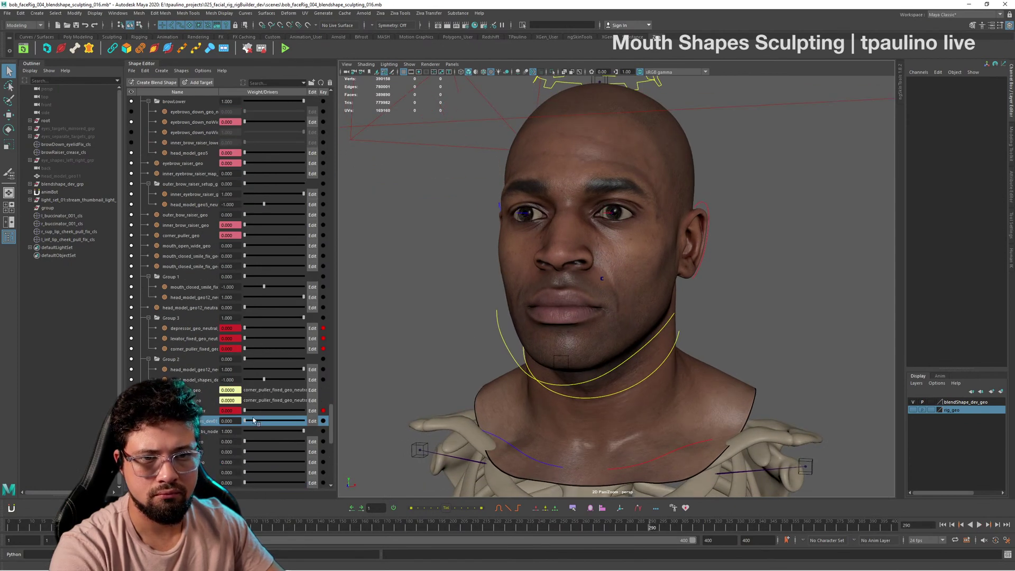
pyautogui.moveTo(253, 421); pyautogui.dragTo(276, 424)
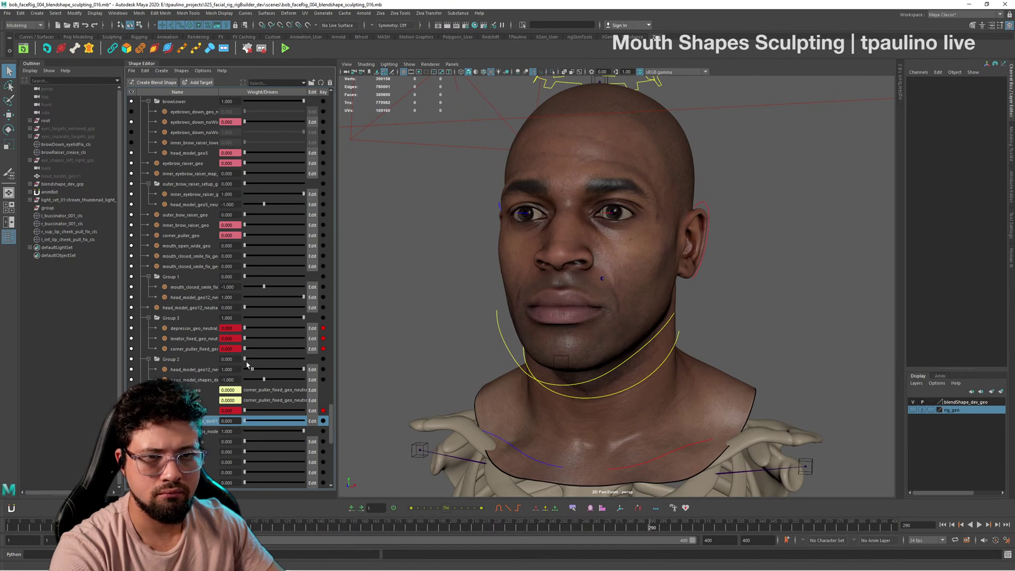
pyautogui.moveTo(293, 354); pyautogui.dragTo(331, 355)
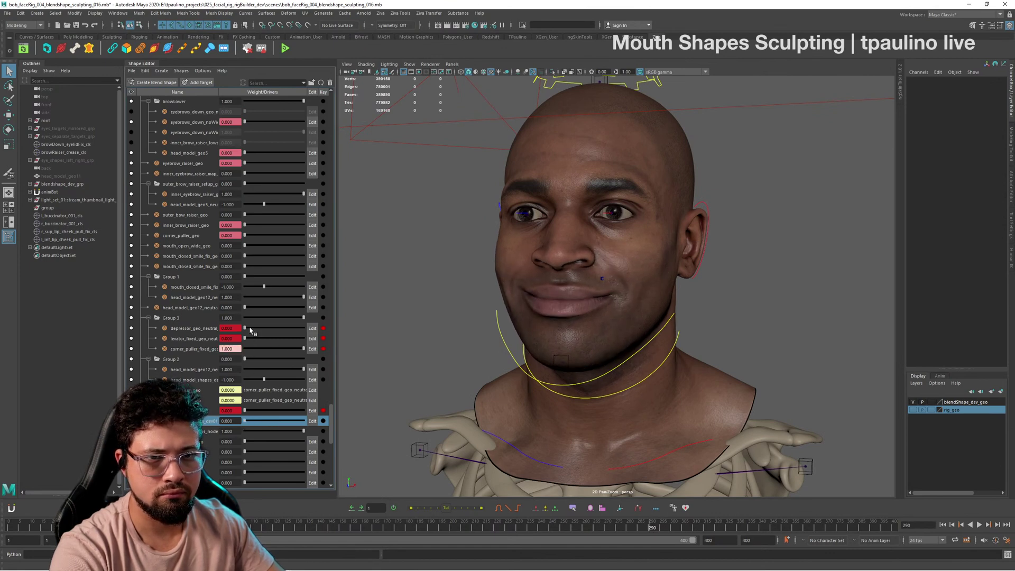
pyautogui.moveTo(251, 330); pyautogui.dragTo(290, 358)
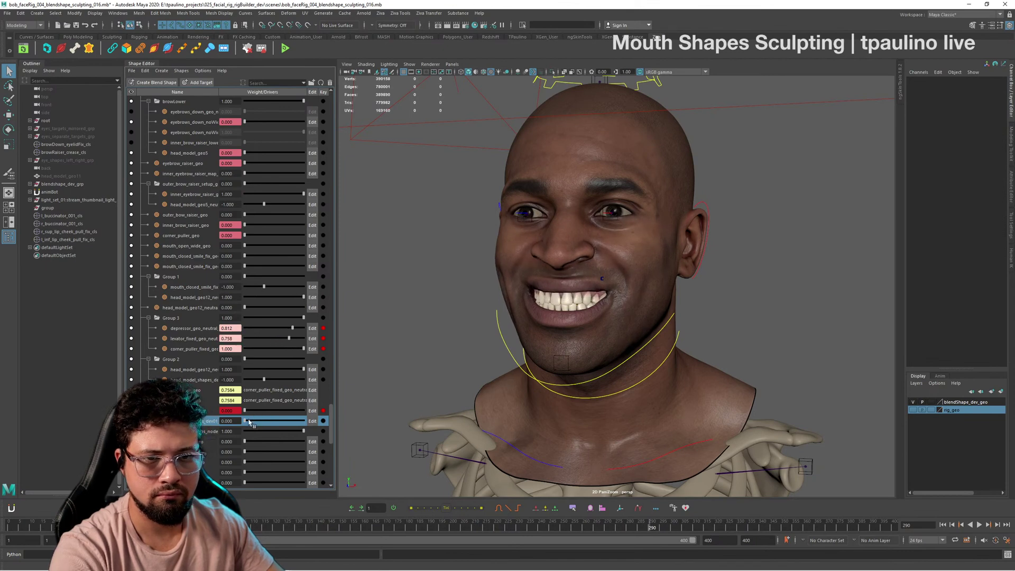
pyautogui.moveTo(247, 423); pyautogui.dragTo(266, 423)
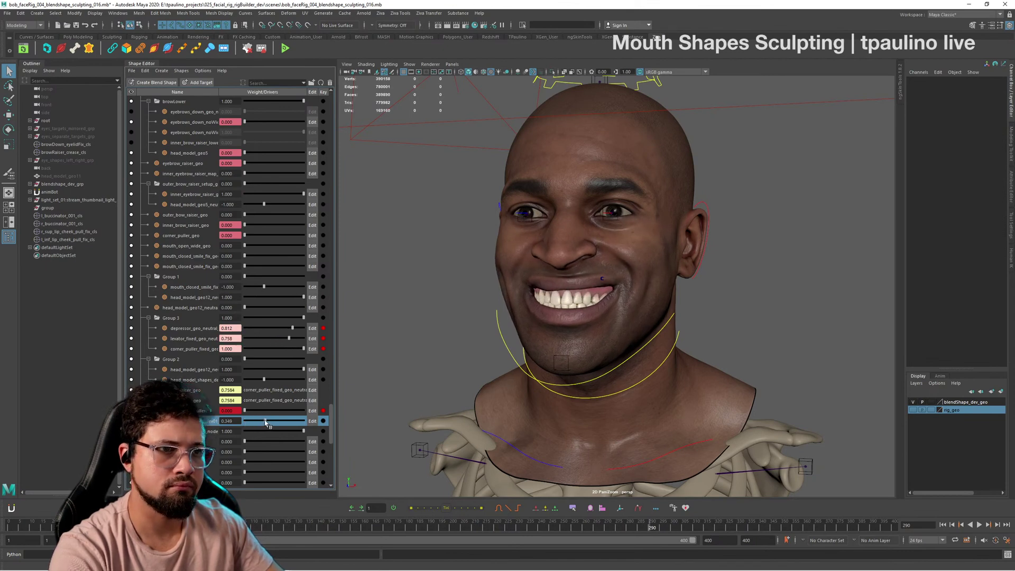
# Step: Raise the depressor weight to 1 and lower the levator weight to 0.416
pyautogui.keyDown('alt'); pyautogui.moveTo(449, 406); pyautogui.dragTo(735, 362); pyautogui.keyUp('alt')
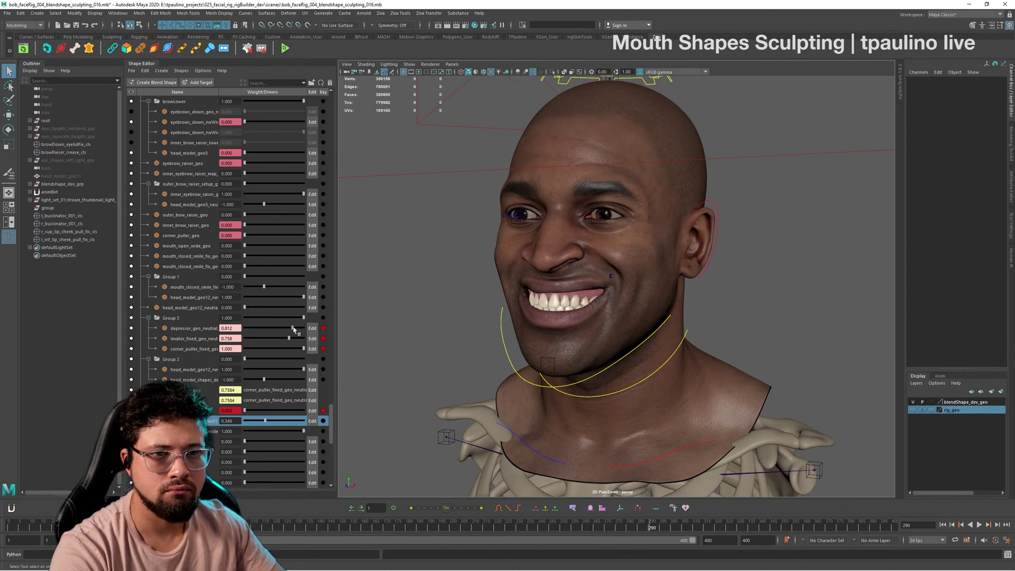
pyautogui.moveTo(294, 329); pyautogui.dragTo(272, 340)
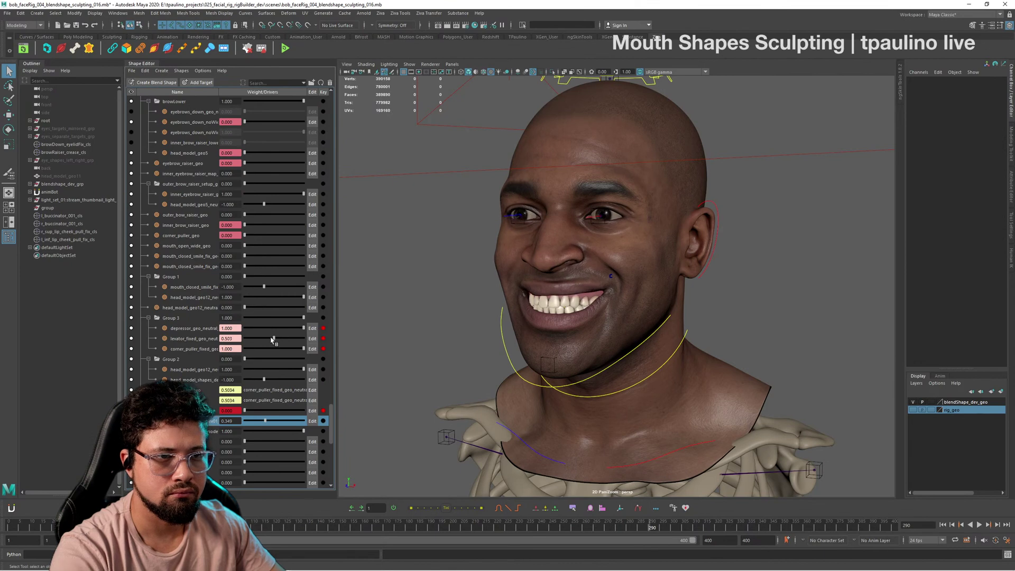
pyautogui.keyDown('alt'); pyautogui.moveTo(552, 342); pyautogui.dragTo(527, 358); pyautogui.keyUp('alt')
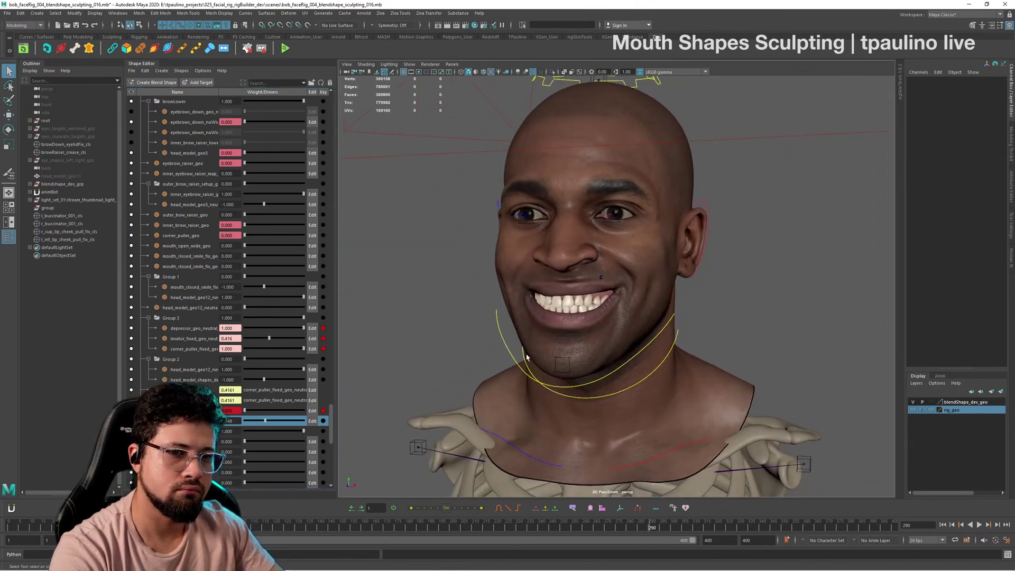
# Step: Test the new head target's weight between 0 and 1 over the open smile, ending at 0
pyautogui.moveTo(263, 421); pyautogui.dragTo(237, 420)
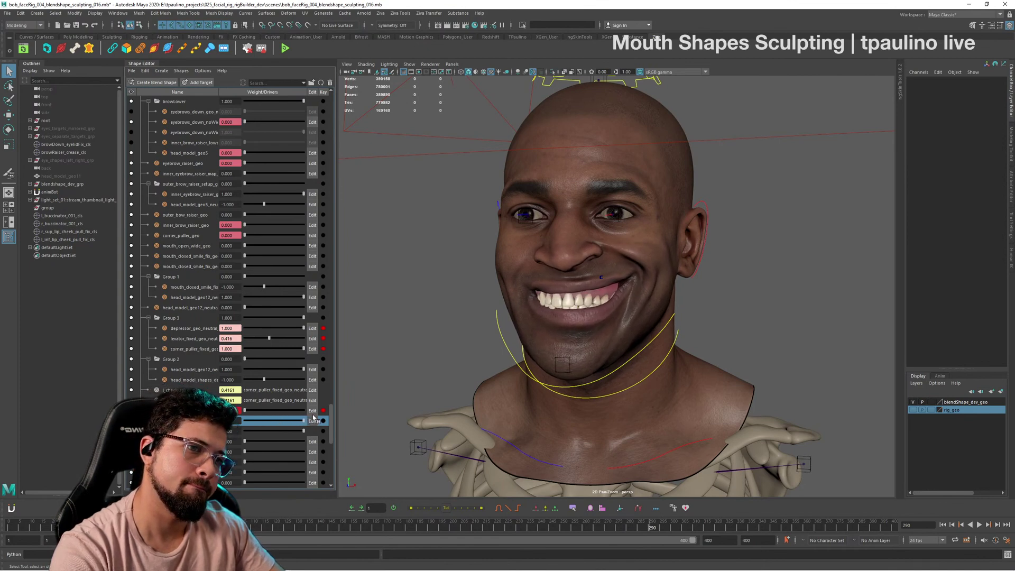
pyautogui.moveTo(286, 417); pyautogui.dragTo(268, 417)
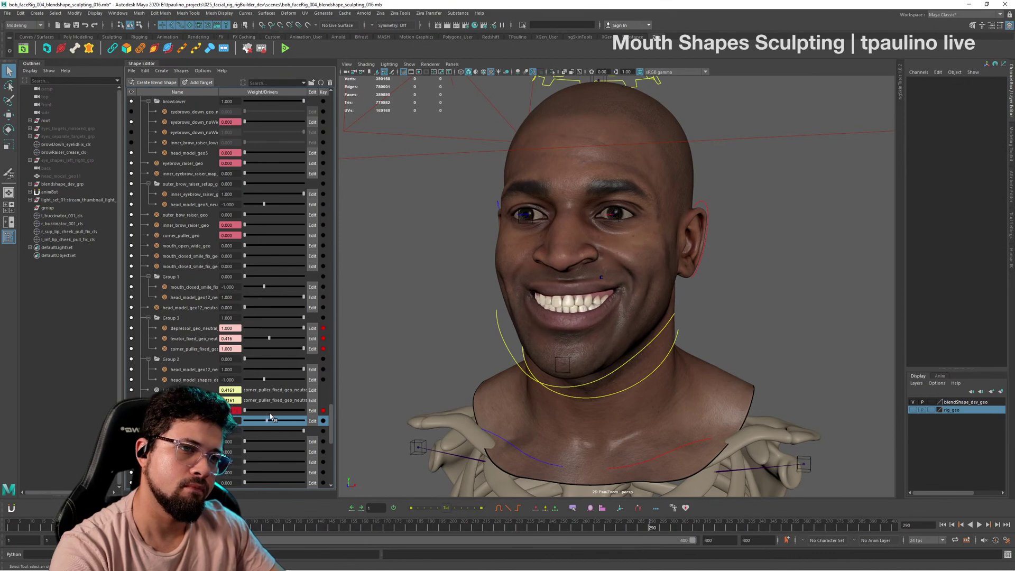
pyautogui.keyDown('alt'); pyautogui.moveTo(690, 352); pyautogui.dragTo(644, 347); pyautogui.keyUp('alt')
pyautogui.keyDown('alt'); pyautogui.moveTo(644, 347); pyautogui.dragTo(715, 357, button='right'); pyautogui.keyUp('alt')
pyautogui.keyDown('alt'); pyautogui.moveTo(715, 357); pyautogui.dragTo(679, 356); pyautogui.keyUp('alt')
pyautogui.moveTo(270, 423)
pyautogui.mouseDown()
pyautogui.moveTo(227, 421)
pyautogui.moveTo(284, 426)
pyautogui.moveTo(250, 424)
pyautogui.mouseUp()
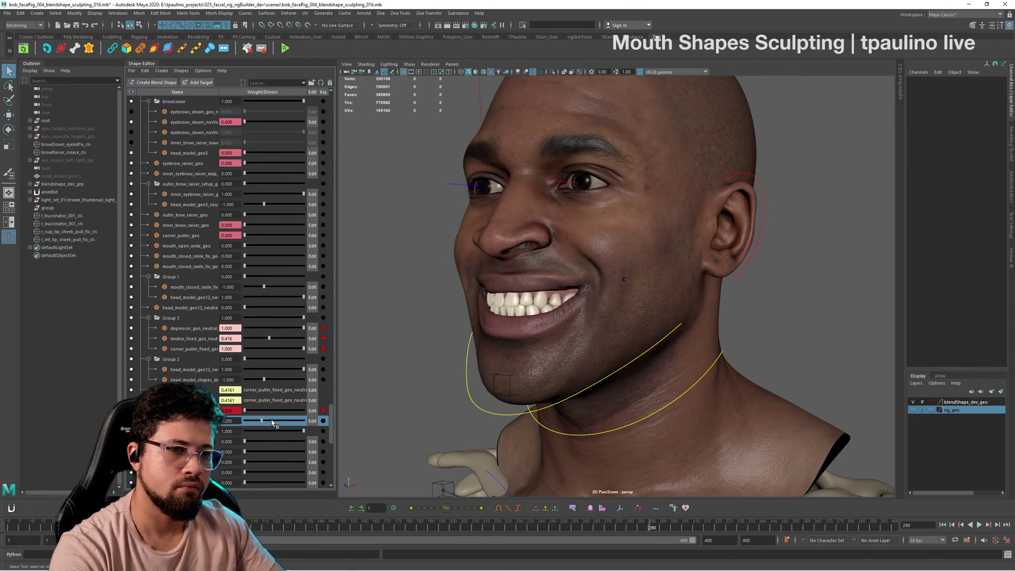
pyautogui.moveTo(244, 421); pyautogui.dragTo(329, 424)
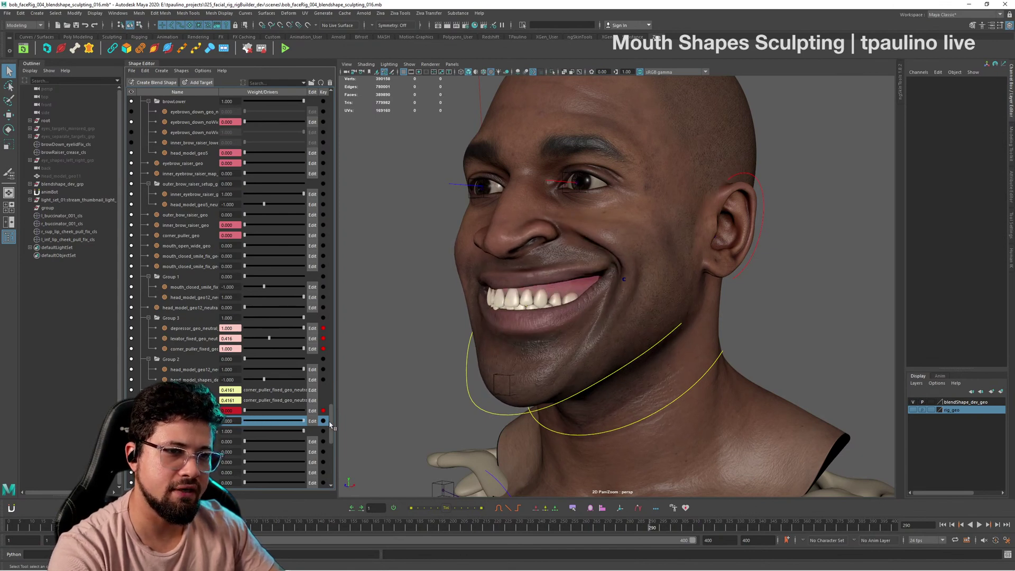
pyautogui.keyDown('ctrl'); pyautogui.moveTo(232, 416); pyautogui.dragTo(218, 412); pyautogui.keyUp('ctrl')
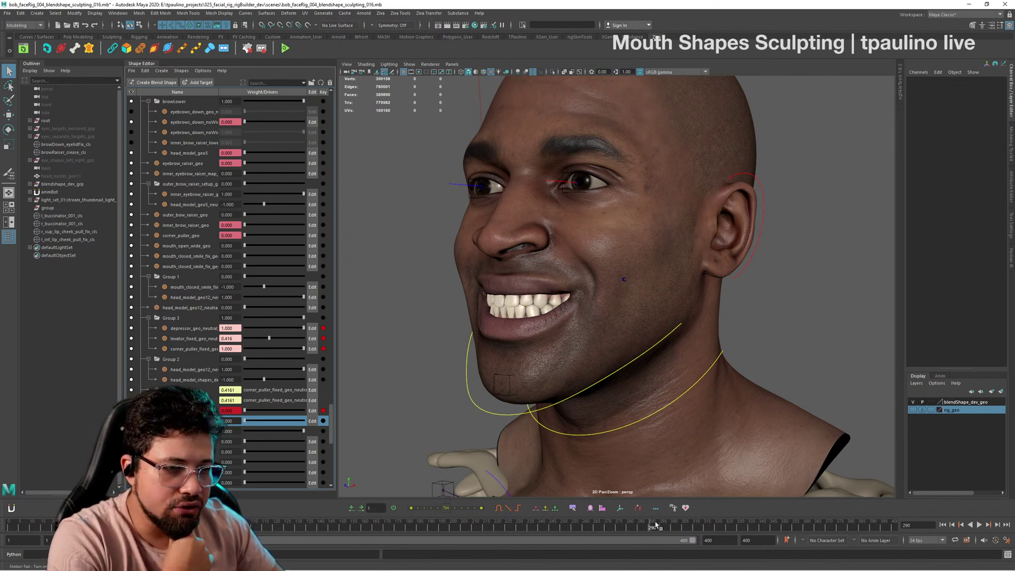
# Step: Go to frame 300 and examine the closed lips and mouth corner of the cheek pull shape up close
pyautogui.moveTo(654, 529); pyautogui.dragTo(673, 528)
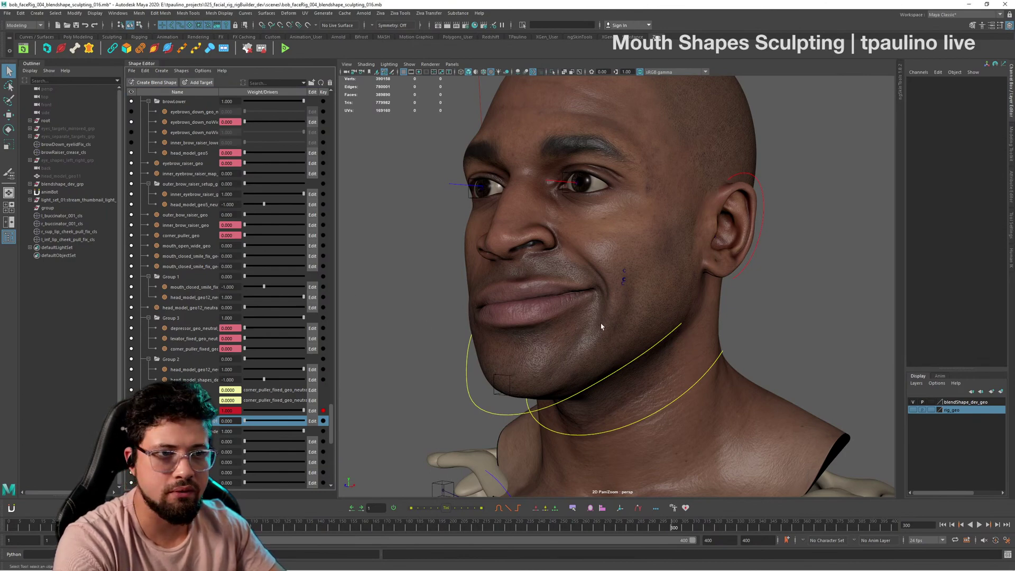
pyautogui.moveTo(601, 324)
pyautogui.keyDown('alt'); pyautogui.mouseDown()
pyautogui.moveTo(646, 322)
pyautogui.moveTo(593, 322)
pyautogui.mouseUp(); pyautogui.keyUp('alt')
pyautogui.keyDown('alt'); pyautogui.moveTo(593, 323); pyautogui.dragTo(646, 330, button='right'); pyautogui.keyUp('alt')
pyautogui.keyDown('alt'); pyautogui.moveTo(646, 331); pyautogui.dragTo(706, 350, button='middle'); pyautogui.keyUp('alt')
pyautogui.keyDown('alt'); pyautogui.moveTo(706, 350); pyautogui.dragTo(608, 336, button='right'); pyautogui.keyUp('alt')
pyautogui.keyDown('alt'); pyautogui.moveTo(609, 336); pyautogui.dragTo(577, 325); pyautogui.keyUp('alt')
pyautogui.keyDown('alt'); pyautogui.moveTo(577, 325); pyautogui.dragTo(598, 324, button='right'); pyautogui.keyUp('alt')
pyautogui.keyDown('alt'); pyautogui.moveTo(598, 324); pyautogui.dragTo(571, 337, button='middle'); pyautogui.keyUp('alt')
pyautogui.keyDown('alt'); pyautogui.moveTo(571, 334); pyautogui.dragTo(603, 340); pyautogui.keyUp('alt')
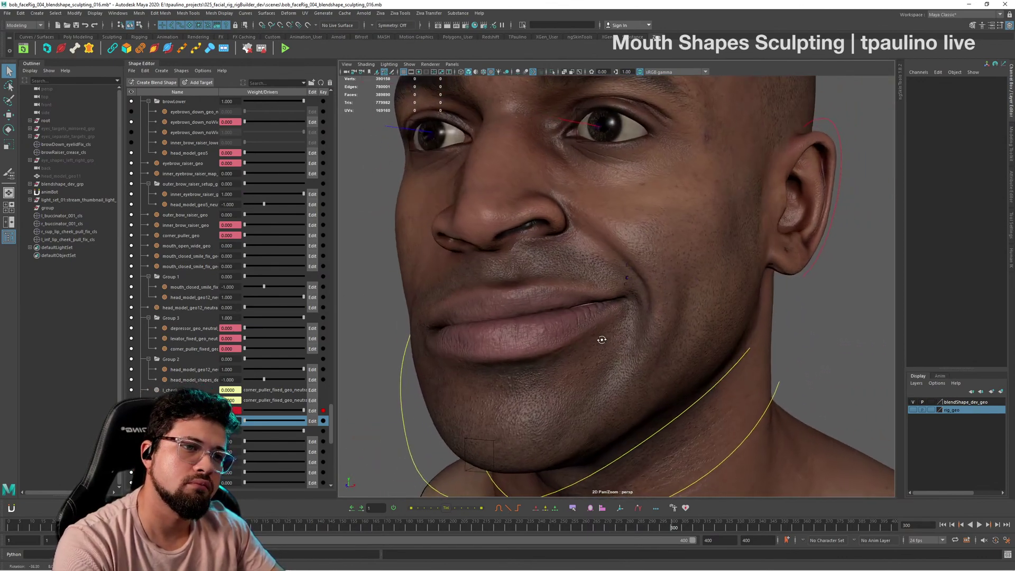
pyautogui.keyDown('alt'); pyautogui.moveTo(603, 340); pyautogui.dragTo(828, 363, button='right'); pyautogui.keyUp('alt')
pyautogui.keyDown('alt'); pyautogui.moveTo(711, 346); pyautogui.dragTo(705, 338); pyautogui.keyUp('alt')
pyautogui.keyDown('alt'); pyautogui.moveTo(650, 325); pyautogui.dragTo(711, 337, button='middle'); pyautogui.keyUp('alt')
pyautogui.keyDown('alt'); pyautogui.moveTo(711, 336); pyautogui.dragTo(648, 335, button='right'); pyautogui.keyUp('alt')
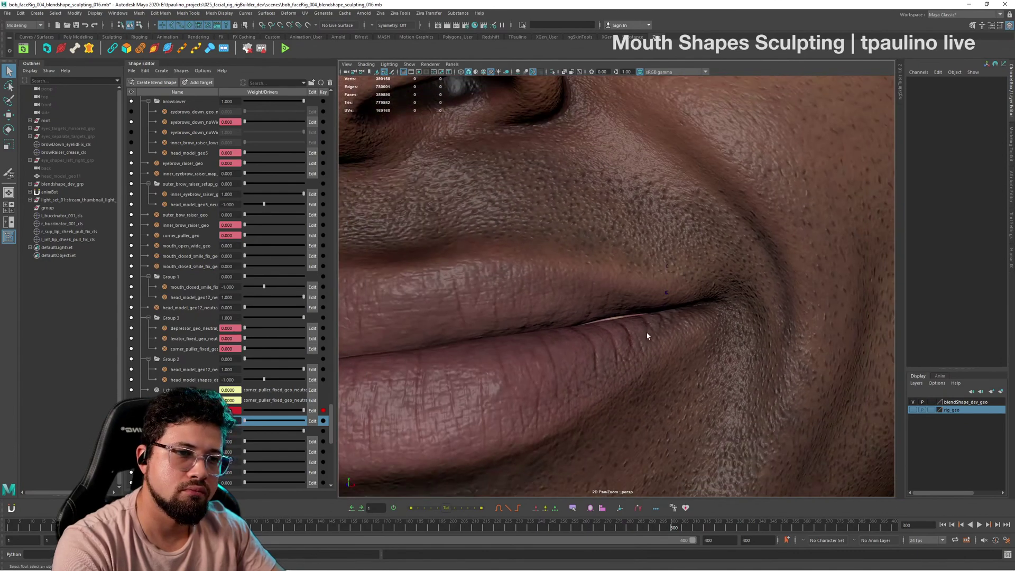
pyautogui.moveTo(648, 336)
pyautogui.keyDown('alt'); pyautogui.mouseDown()
pyautogui.moveTo(660, 336)
pyautogui.moveTo(644, 333)
pyautogui.mouseUp(); pyautogui.keyUp('alt')
# Step: Start painting the weights of the sup_lip_cheek_pull_fix cluster on the head mesh
pyautogui.click(631, 305)
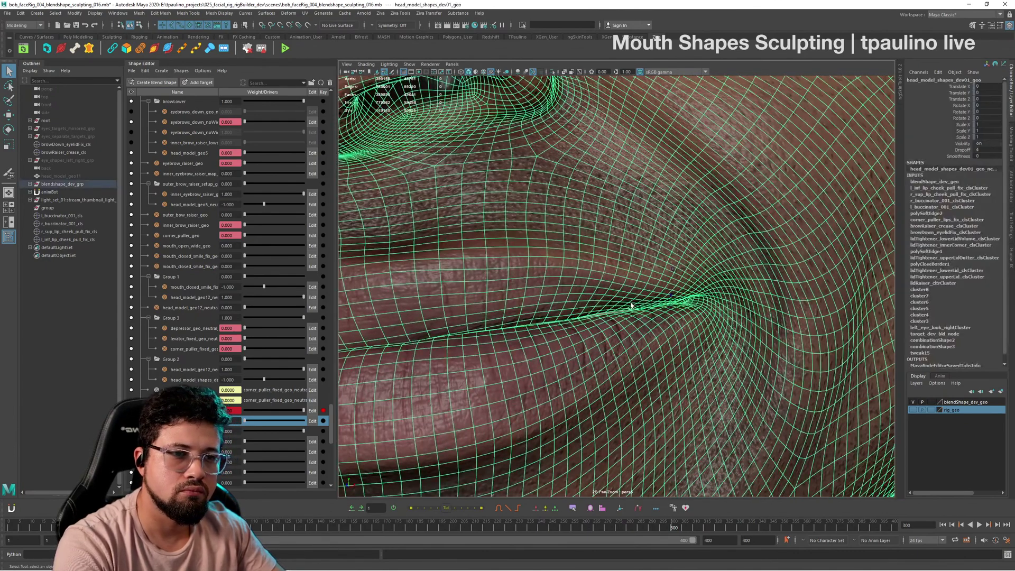
pyautogui.rightClick(634, 242)
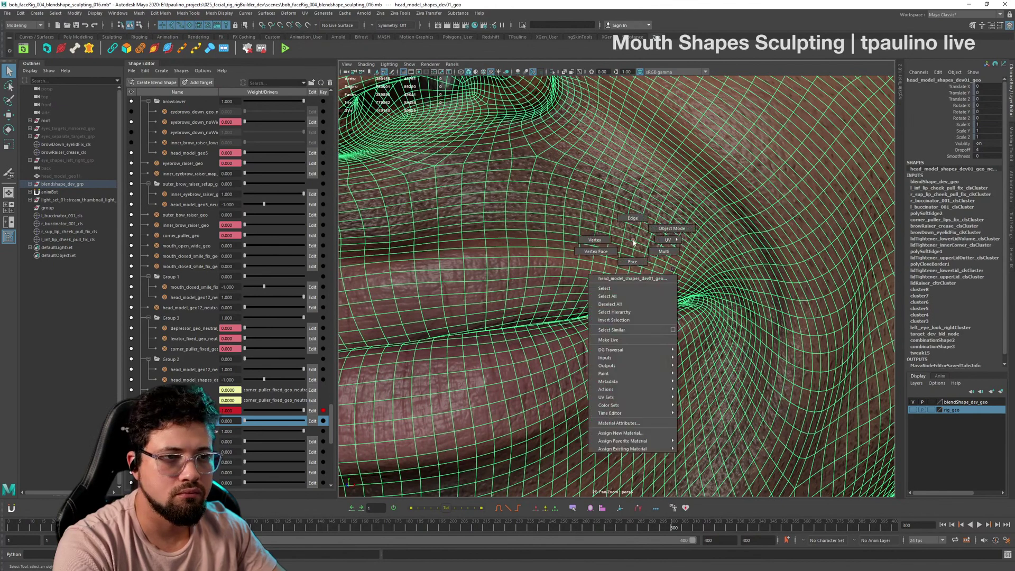
pyautogui.moveTo(623, 377)
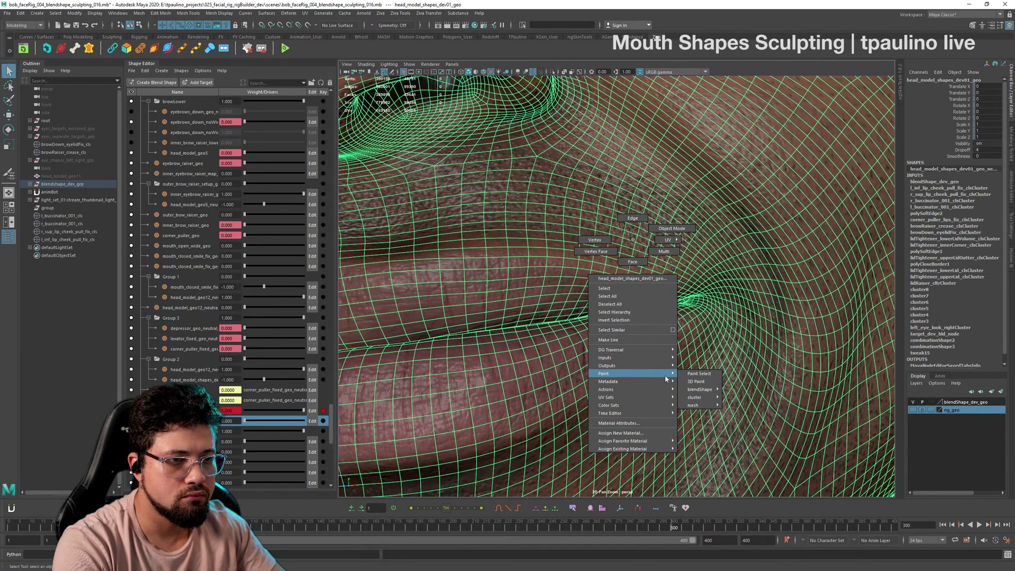
pyautogui.moveTo(711, 395)
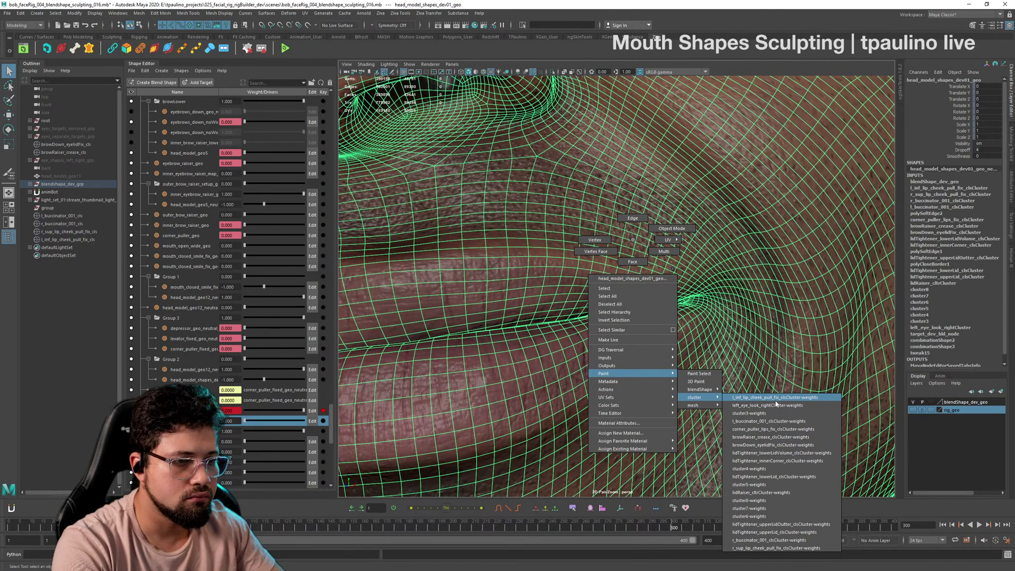
pyautogui.click(775, 548)
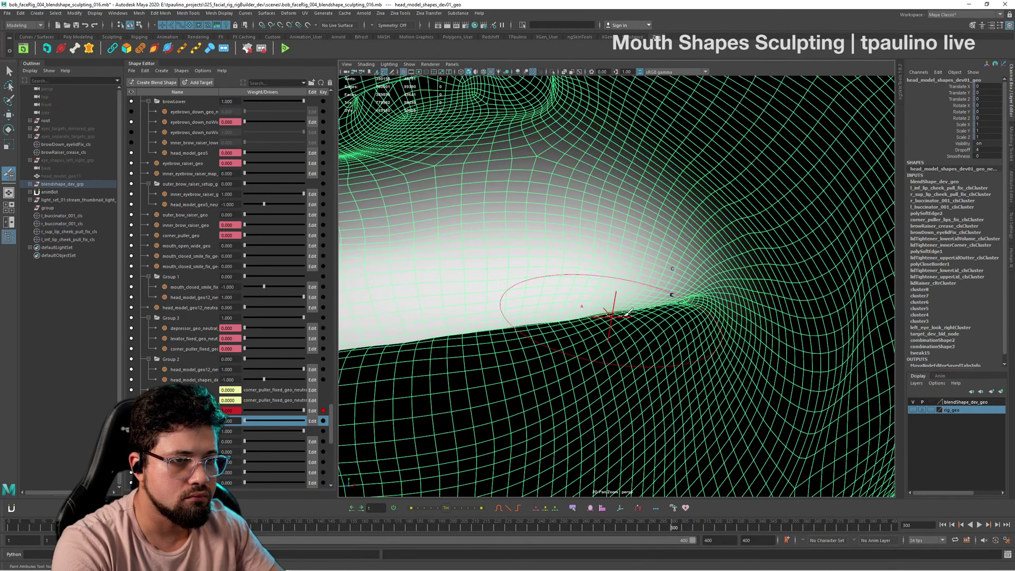
# Step: Turn off the wireframe and color feedback in the Paint Attributes tool's display settings
pyautogui.keyDown('alt'); pyautogui.moveTo(671, 296); pyautogui.dragTo(707, 338, button='right'); pyautogui.keyUp('alt')
pyautogui.keyDown('alt'); pyautogui.moveTo(708, 337); pyautogui.dragTo(658, 342, button='middle'); pyautogui.keyUp('alt')
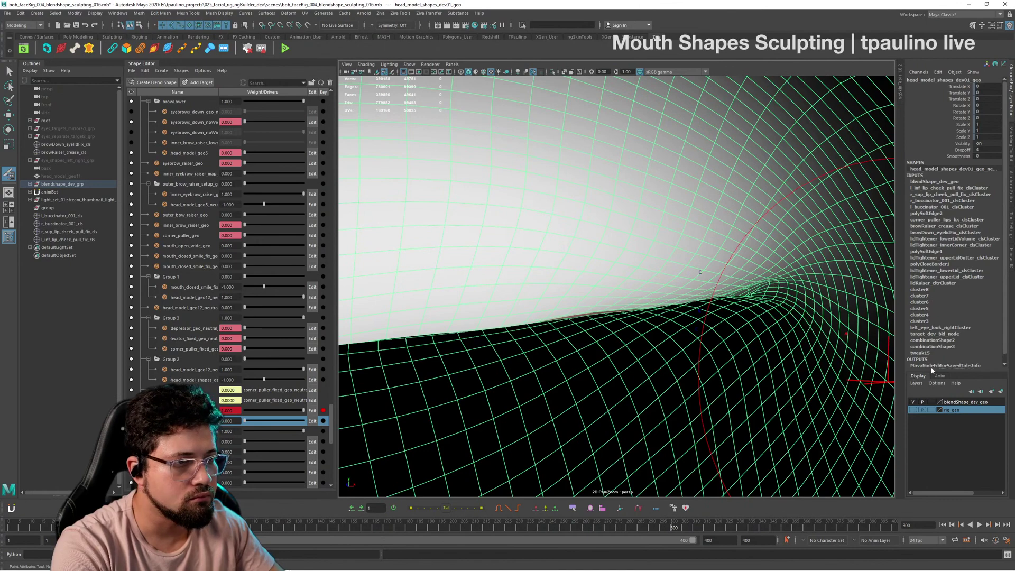
pyautogui.click(1012, 233)
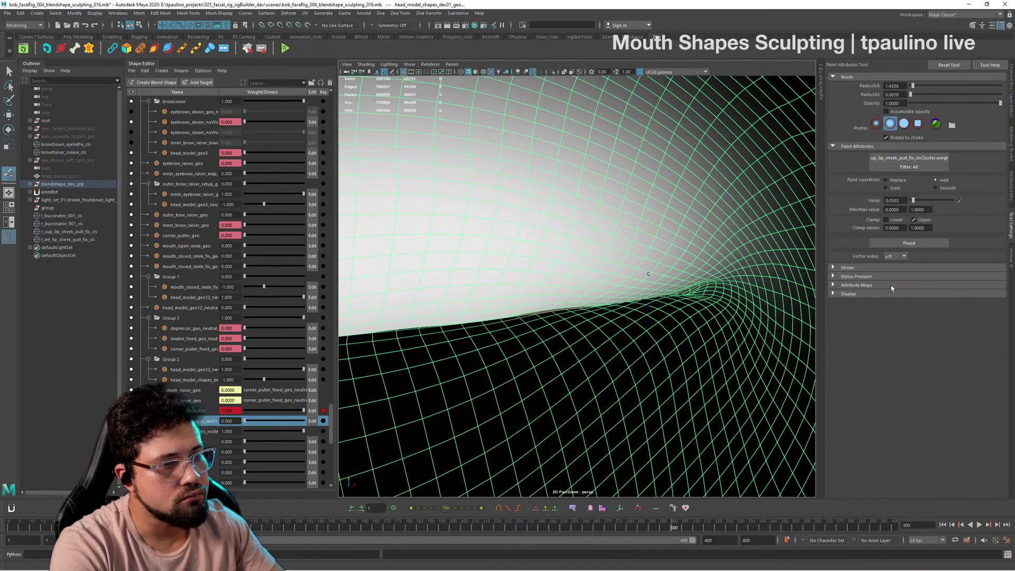
pyautogui.click(848, 294)
pyautogui.click(886, 332)
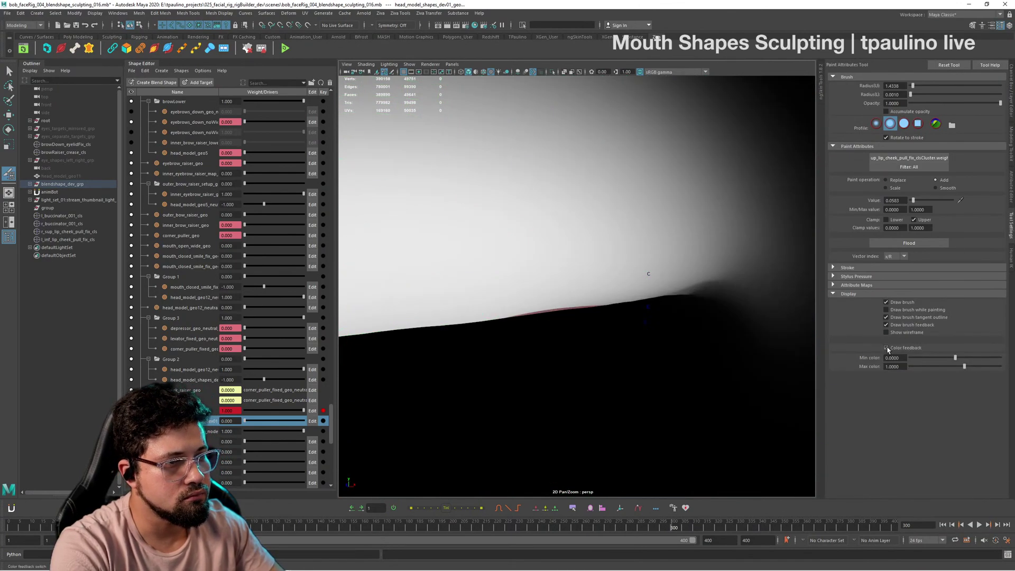
pyautogui.click(887, 348)
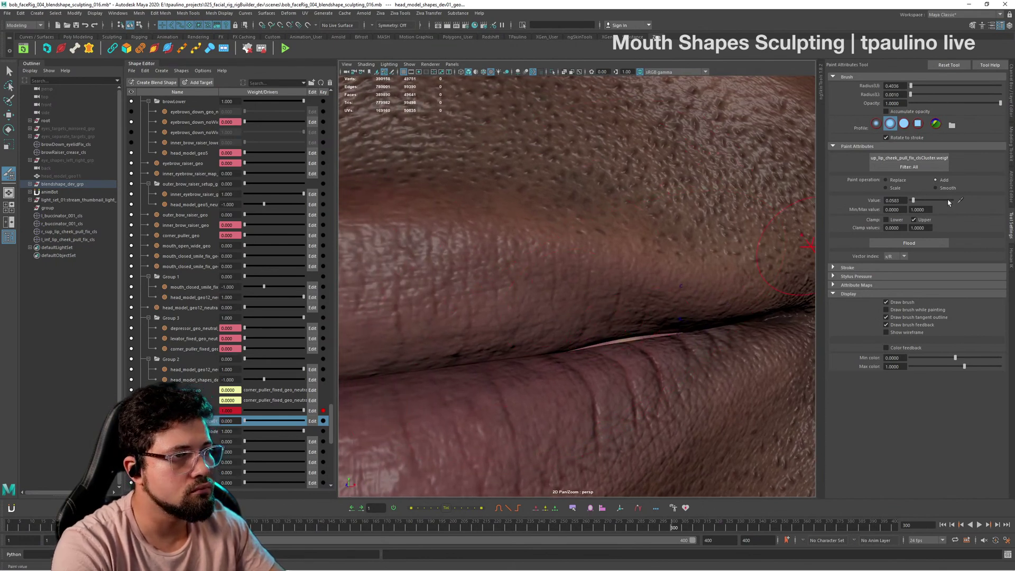
# Step: Paint upper-lip cheek pull cluster weights along the lip gap near the mouth corner, using the Add operation with value 0.0583
pyautogui.moveTo(586, 345); pyautogui.dragTo(705, 319)
pyautogui.keyDown('alt'); pyautogui.moveTo(706, 319); pyautogui.dragTo(657, 315, button='middle'); pyautogui.keyUp('alt')
pyautogui.moveTo(657, 315)
pyautogui.mouseDown()
pyautogui.moveTo(707, 301)
pyautogui.moveTo(610, 317)
pyautogui.mouseUp()
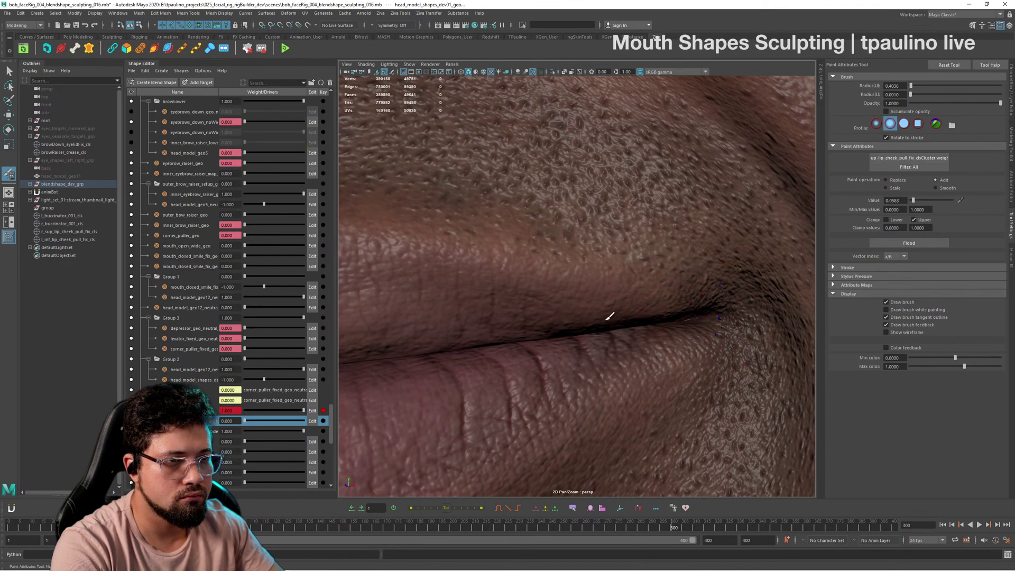
pyautogui.moveTo(483, 330)
pyautogui.keyDown('alt'); pyautogui.mouseDown(button='right')
pyautogui.moveTo(573, 318)
pyautogui.moveTo(517, 299)
pyautogui.mouseUp(button='right'); pyautogui.keyUp('alt')
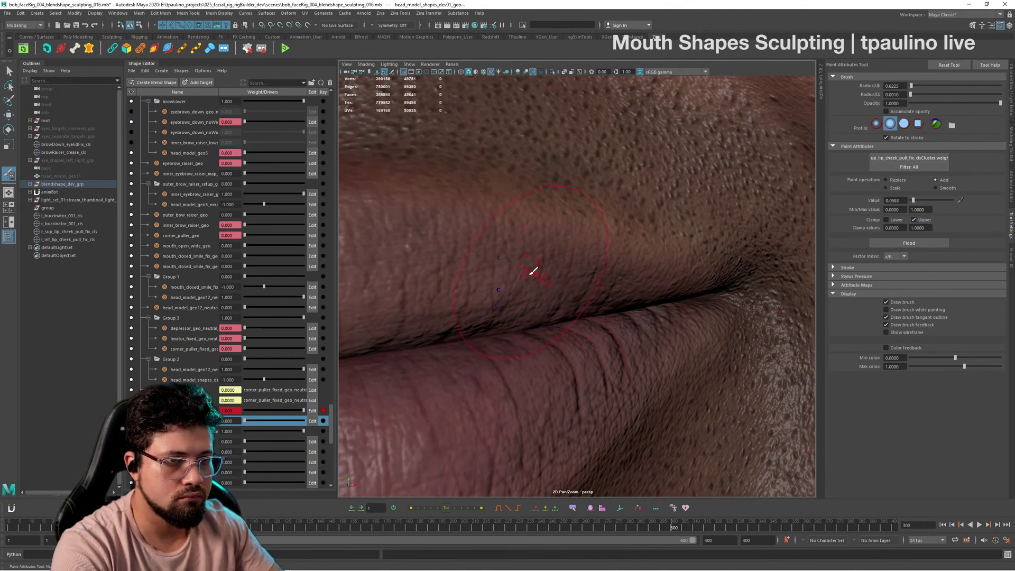
pyautogui.keyDown('alt'); pyautogui.moveTo(694, 252); pyautogui.dragTo(420, 261, button='right'); pyautogui.keyUp('alt')
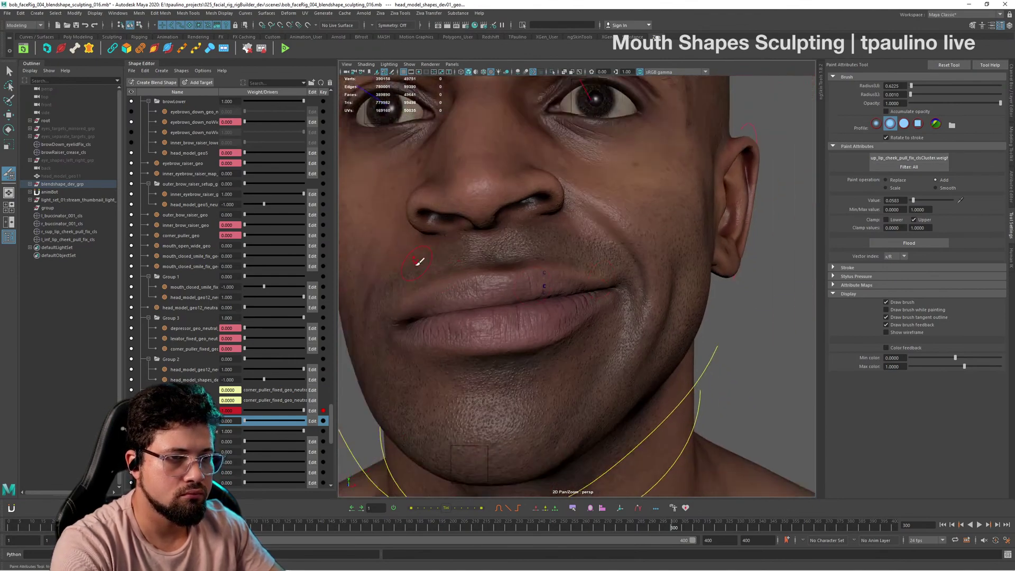
# Step: Examine the closed lips and both mouth corners up close from front and side angles
pyautogui.moveTo(637, 299)
pyautogui.keyDown('alt'); pyautogui.mouseDown()
pyautogui.moveTo(576, 299)
pyautogui.moveTo(622, 298)
pyautogui.mouseUp(); pyautogui.keyUp('alt')
pyautogui.keyDown('alt'); pyautogui.moveTo(507, 334); pyautogui.dragTo(585, 357, button='right'); pyautogui.keyUp('alt')
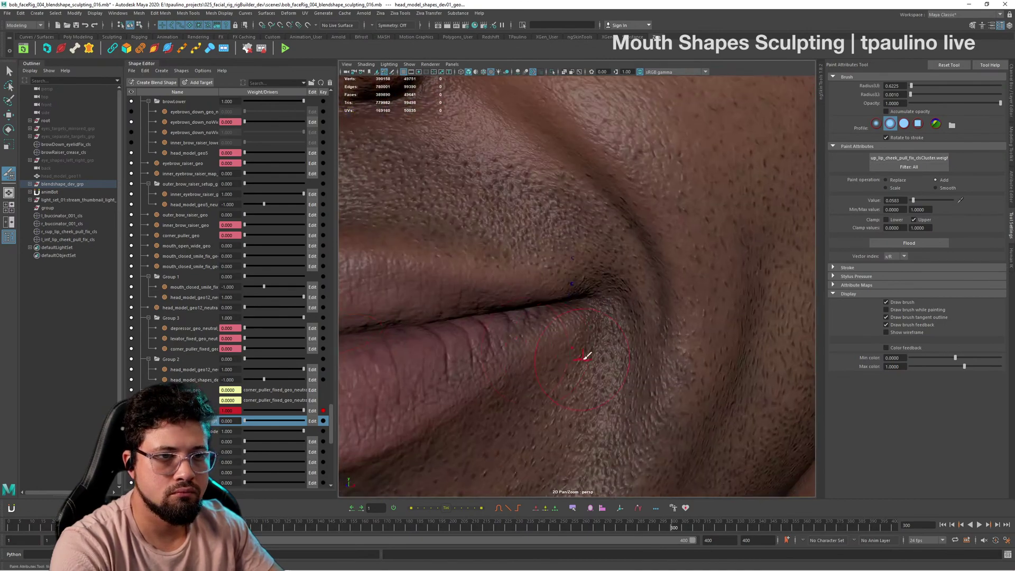
pyautogui.keyDown('alt'); pyautogui.moveTo(585, 357); pyautogui.dragTo(650, 339); pyautogui.keyUp('alt')
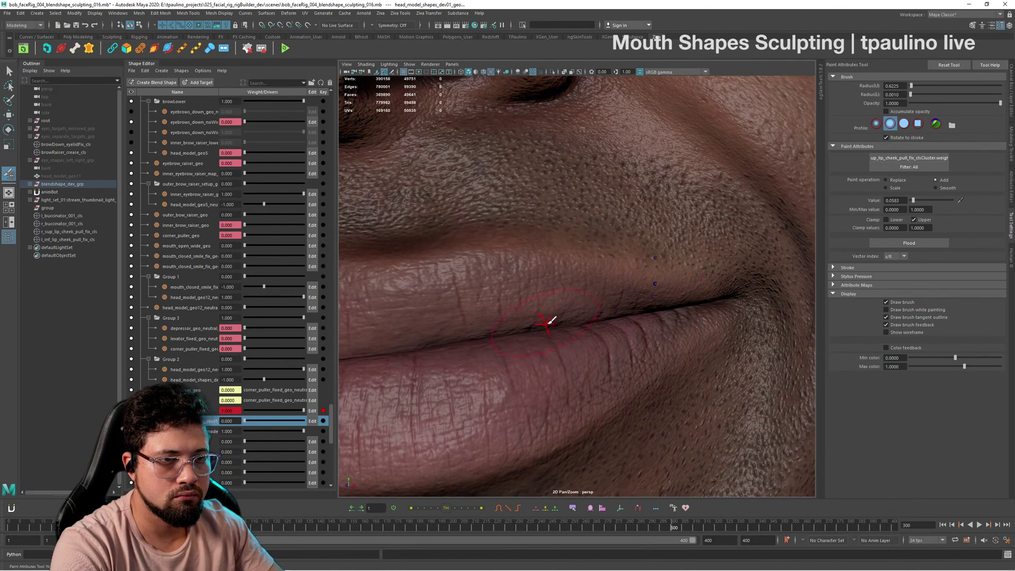
pyautogui.keyDown('alt'); pyautogui.moveTo(575, 316); pyautogui.dragTo(564, 326); pyautogui.keyUp('alt')
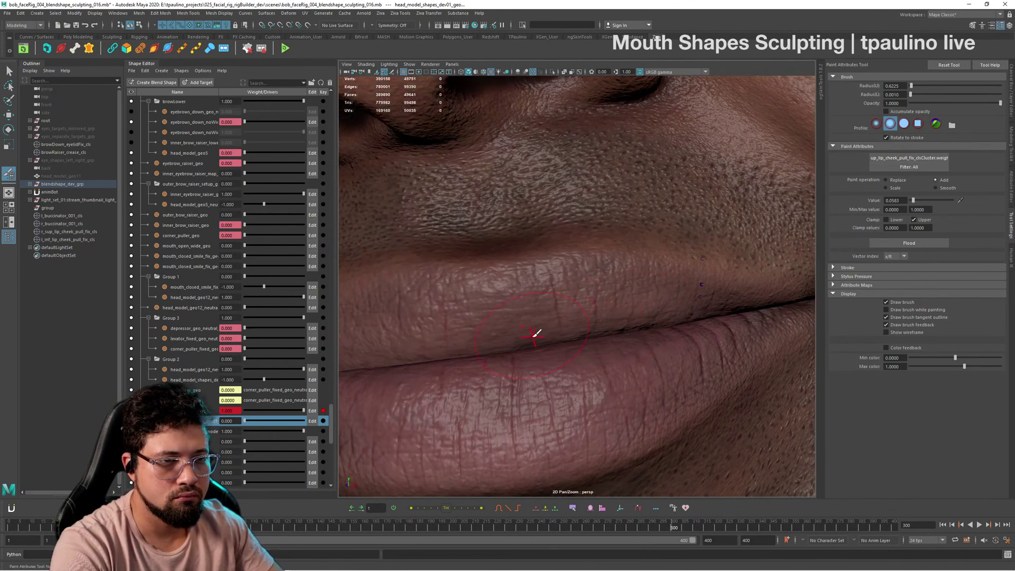
pyautogui.scroll(-8, 466, 340)
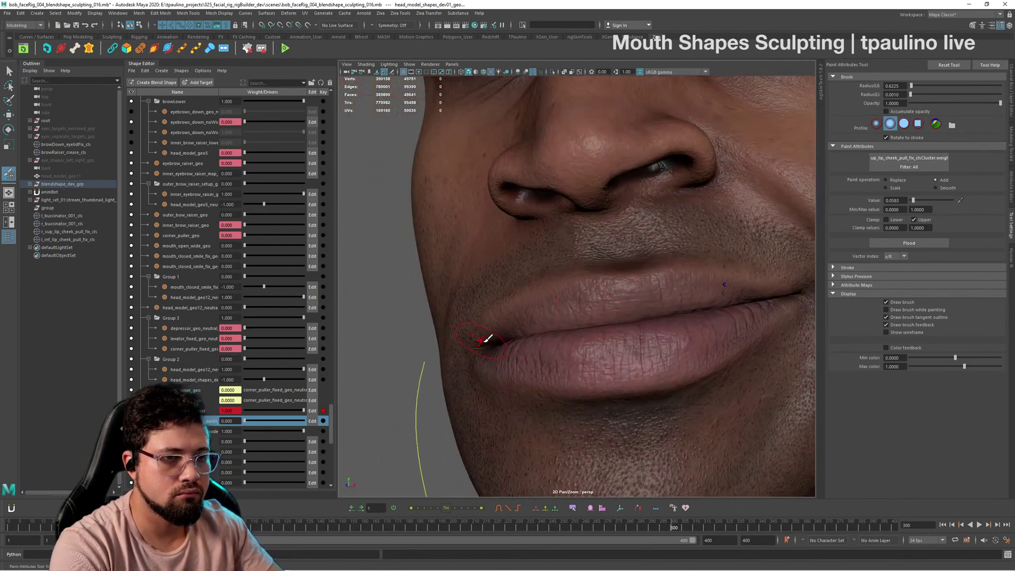
pyautogui.moveTo(482, 340)
pyautogui.keyDown('alt'); pyautogui.mouseDown()
pyautogui.moveTo(603, 347)
pyautogui.moveTo(492, 326)
pyautogui.mouseUp(); pyautogui.keyUp('alt')
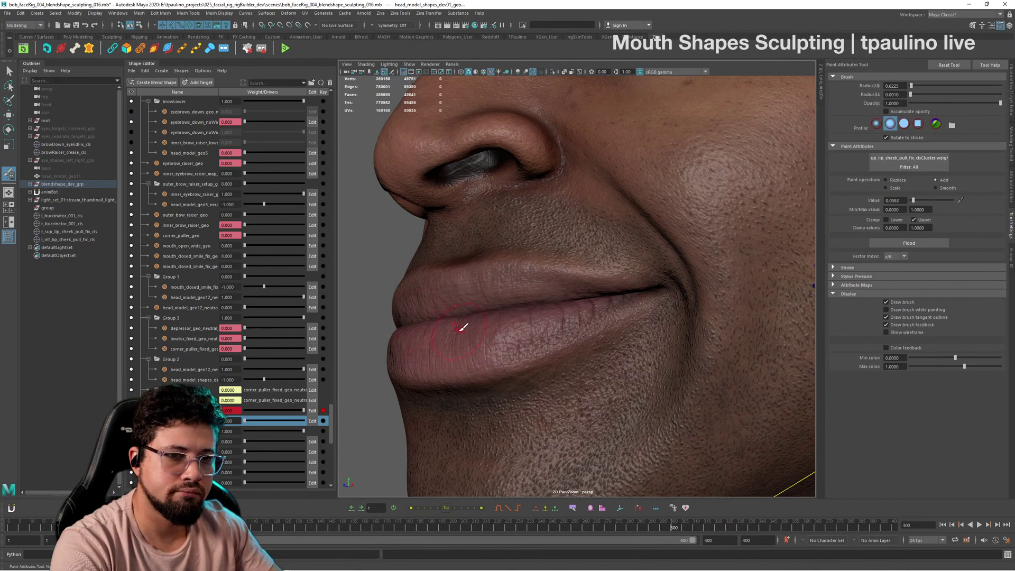
pyautogui.keyDown('alt'); pyautogui.moveTo(462, 328); pyautogui.dragTo(652, 387); pyautogui.keyUp('alt')
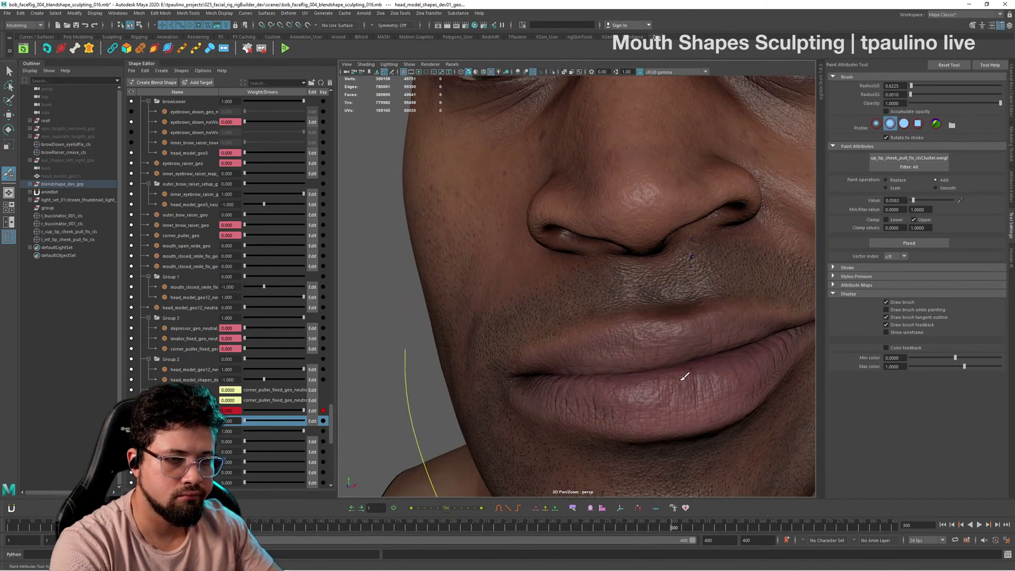
pyautogui.keyDown('alt'); pyautogui.moveTo(745, 342); pyautogui.dragTo(721, 340); pyautogui.keyUp('alt')
pyautogui.scroll(7, 740, 360)
pyautogui.keyDown('alt'); pyautogui.moveTo(759, 379); pyautogui.dragTo(735, 362); pyautogui.keyUp('alt')
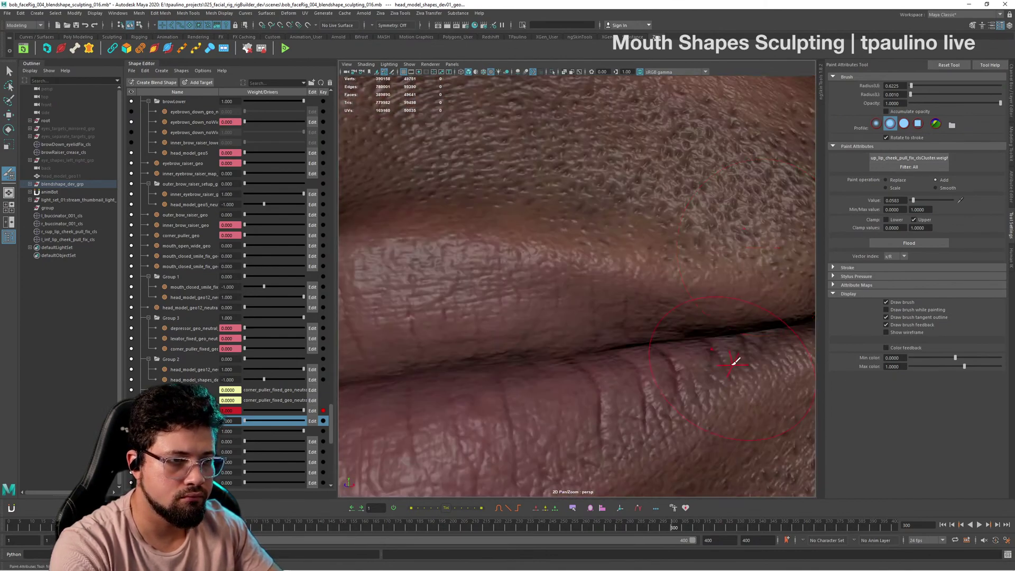
# Step: Compare the cheek pull shape on the whole head with its appearance around the mouth in three-quarter view
pyautogui.keyDown('alt'); pyautogui.moveTo(734, 363); pyautogui.dragTo(571, 347, button='right'); pyautogui.keyUp('alt')
pyautogui.keyDown('alt'); pyautogui.moveTo(571, 346); pyautogui.dragTo(589, 302); pyautogui.keyUp('alt')
pyautogui.keyDown('alt'); pyautogui.moveTo(589, 302); pyautogui.dragTo(476, 304, button='right'); pyautogui.keyUp('alt')
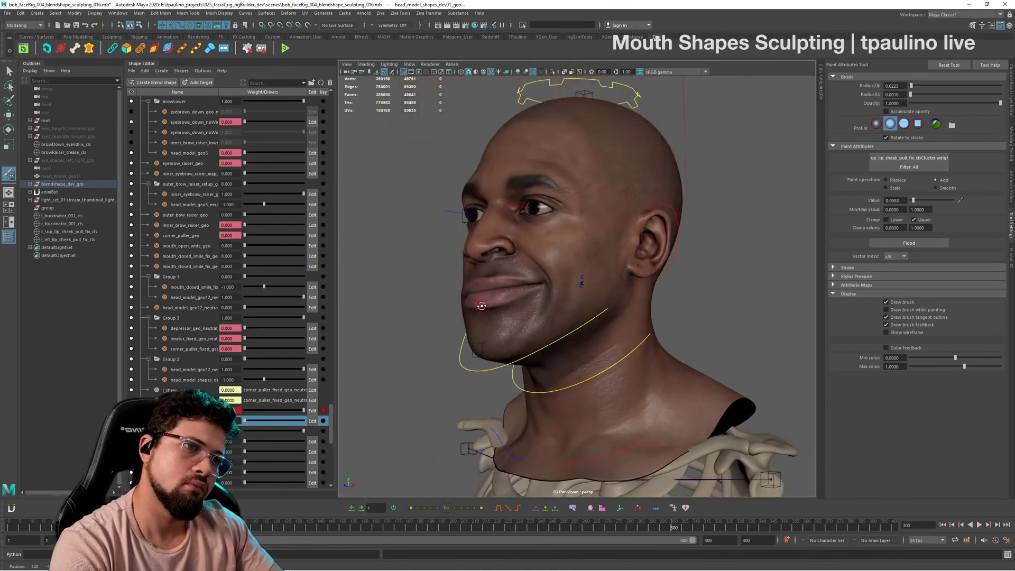
pyautogui.moveTo(476, 304)
pyautogui.keyDown('alt'); pyautogui.mouseDown()
pyautogui.moveTo(450, 307)
pyautogui.moveTo(473, 317)
pyautogui.mouseUp(); pyautogui.keyUp('alt')
pyautogui.keyDown('alt'); pyautogui.moveTo(473, 318); pyautogui.dragTo(489, 328, button='right'); pyautogui.keyUp('alt')
pyautogui.keyDown('alt'); pyautogui.moveTo(489, 328); pyautogui.dragTo(500, 339); pyautogui.keyUp('alt')
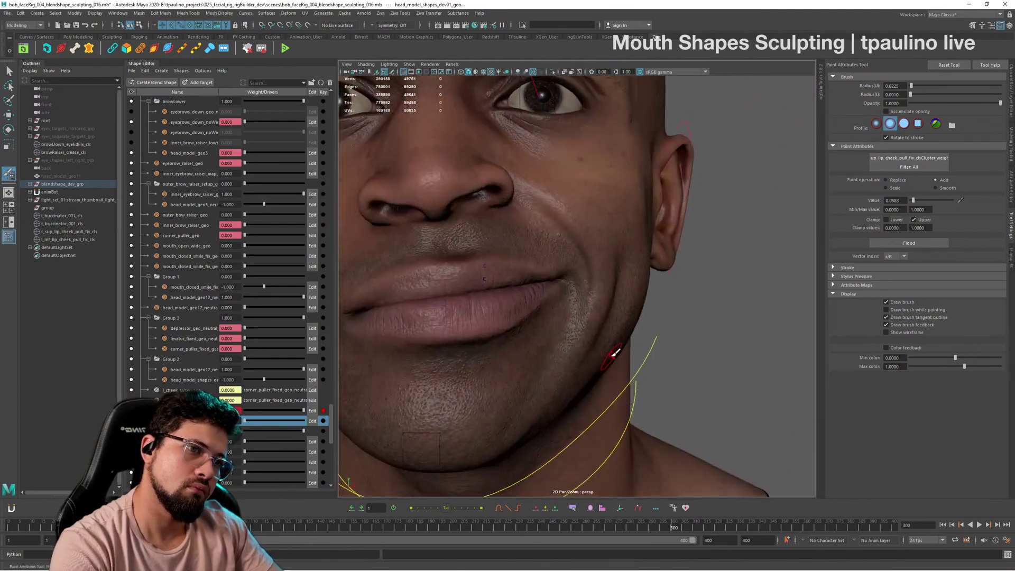
# Step: Exit cluster weight painting and deselect the head mesh, then check the unobstructed cheek pull shape
pyautogui.keyDown('alt'); pyautogui.moveTo(499, 339); pyautogui.dragTo(653, 296, button='right'); pyautogui.keyUp('alt')
pyautogui.keyDown('alt'); pyautogui.moveTo(653, 296); pyautogui.dragTo(523, 348); pyautogui.keyUp('alt')
pyautogui.keyDown('alt'); pyautogui.moveTo(522, 348); pyautogui.dragTo(649, 319, button='right'); pyautogui.keyUp('alt')
pyautogui.keyDown('alt'); pyautogui.moveTo(649, 319); pyautogui.dragTo(674, 323); pyautogui.keyUp('alt')
pyautogui.press('q')
pyautogui.click(731, 327)
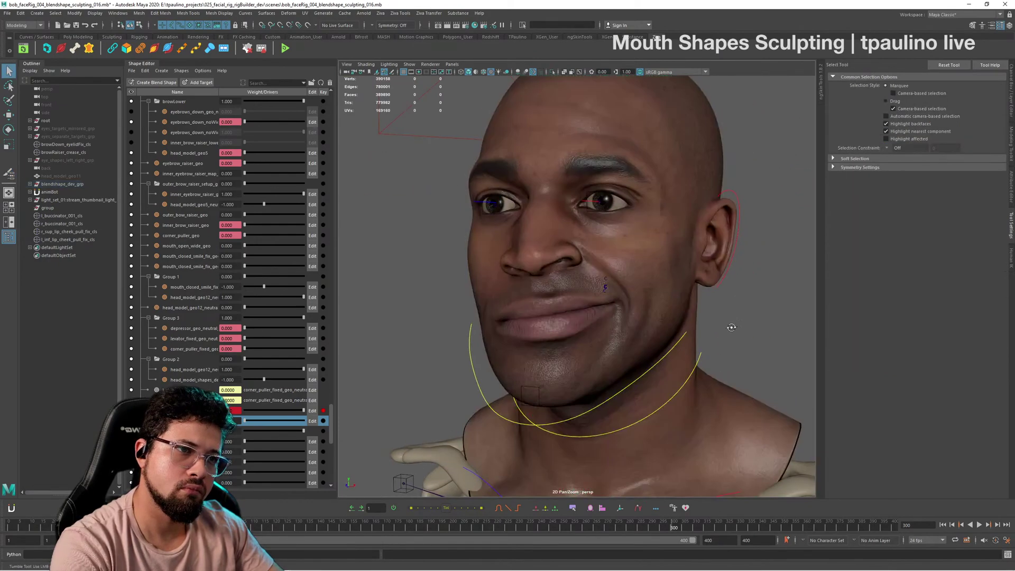
pyautogui.moveTo(743, 328)
pyautogui.keyDown('alt'); pyautogui.mouseDown()
pyautogui.moveTo(694, 327)
pyautogui.moveTo(740, 333)
pyautogui.mouseUp(); pyautogui.keyUp('alt')
pyautogui.keyDown('alt'); pyautogui.moveTo(740, 333); pyautogui.dragTo(642, 364, button='right'); pyautogui.keyUp('alt')
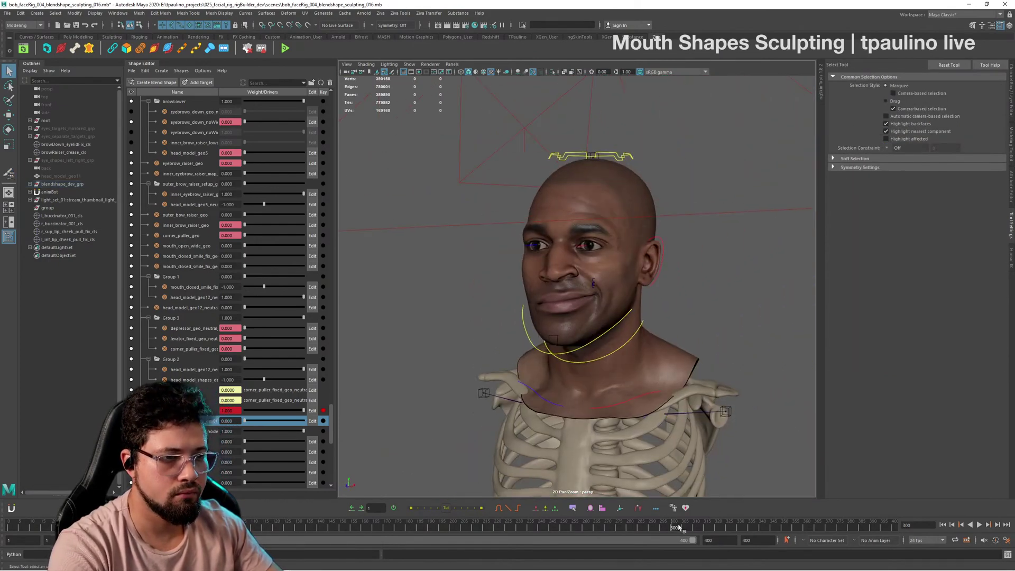
# Step: Scrub the animation around frame 300 and examine the cheek pull motion from front and three-quarter views
pyautogui.moveTo(679, 527)
pyautogui.mouseDown()
pyautogui.moveTo(641, 531)
pyautogui.moveTo(683, 528)
pyautogui.moveTo(654, 530)
pyautogui.moveTo(670, 532)
pyautogui.mouseUp()
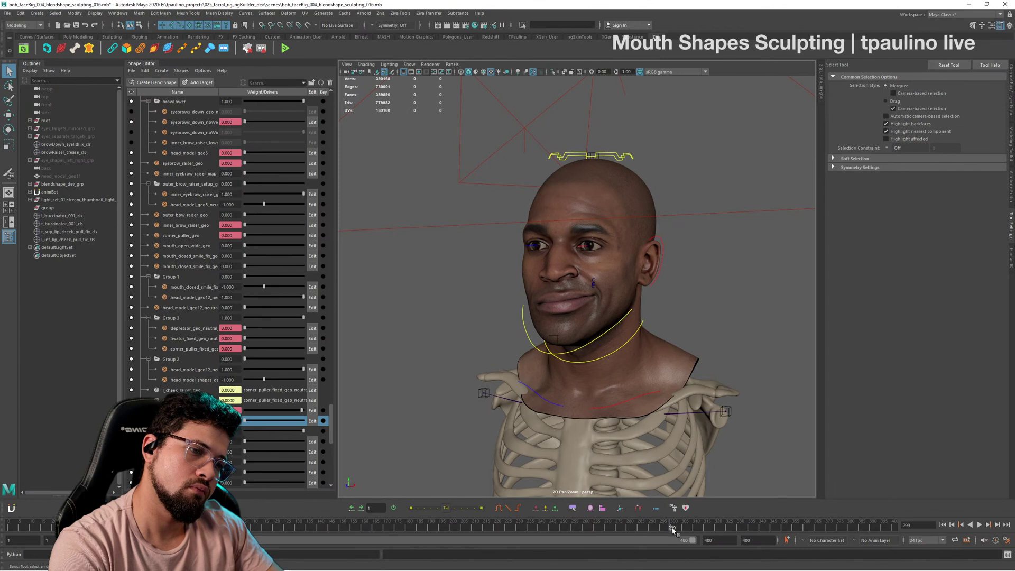
pyautogui.keyDown('alt'); pyautogui.moveTo(618, 328); pyautogui.dragTo(607, 290); pyautogui.keyUp('alt')
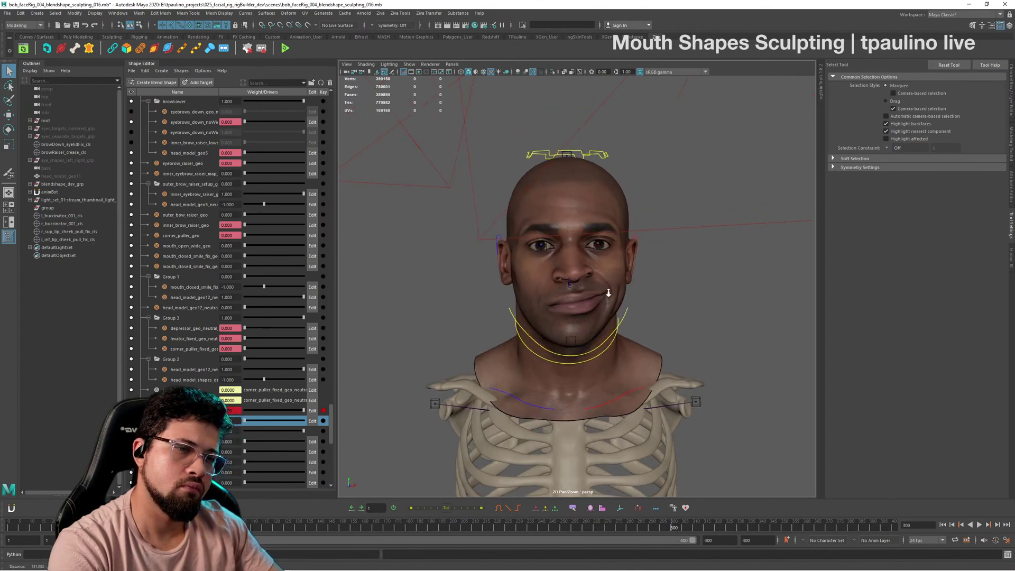
pyautogui.scroll(5, 675, 285)
pyautogui.keyDown('alt'); pyautogui.moveTo(675, 286); pyautogui.dragTo(666, 355); pyautogui.keyUp('alt')
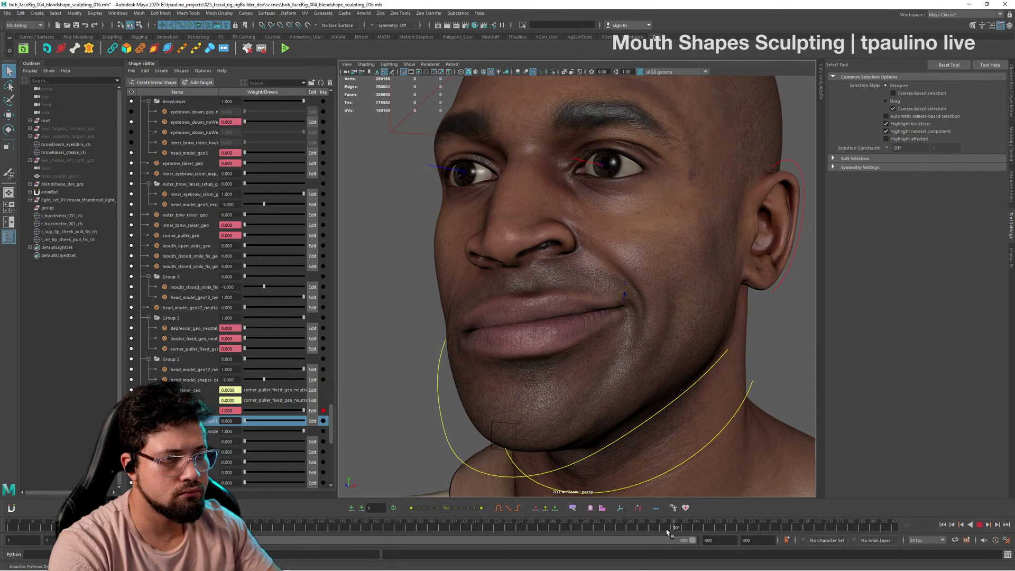
pyautogui.moveTo(668, 532); pyautogui.dragTo(670, 535)
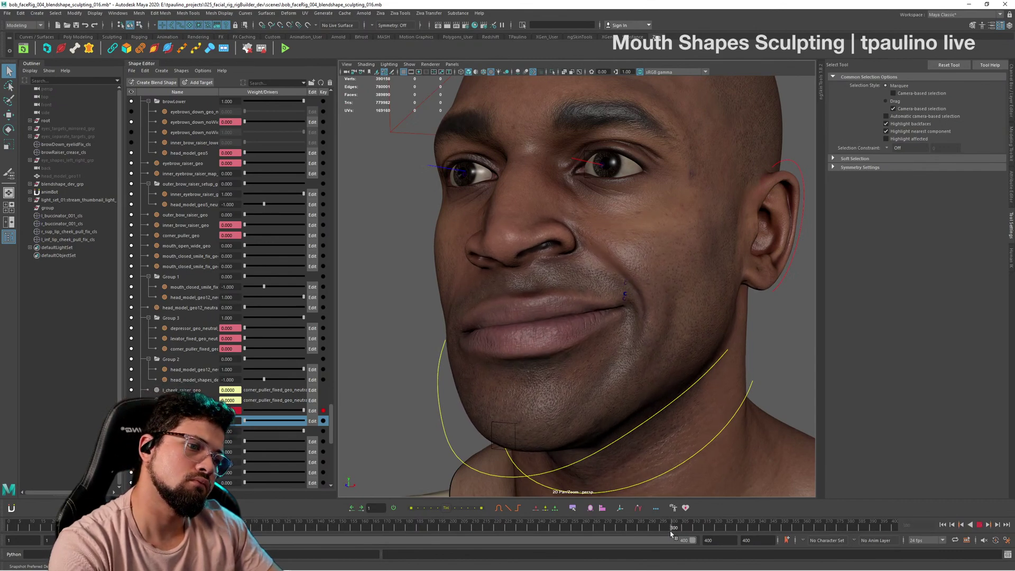
# Step: Inspect the cheek pull pose around the head and replay its motion near frame 300 from the front
pyautogui.keyDown('alt'); pyautogui.moveTo(638, 318); pyautogui.dragTo(691, 313); pyautogui.keyUp('alt')
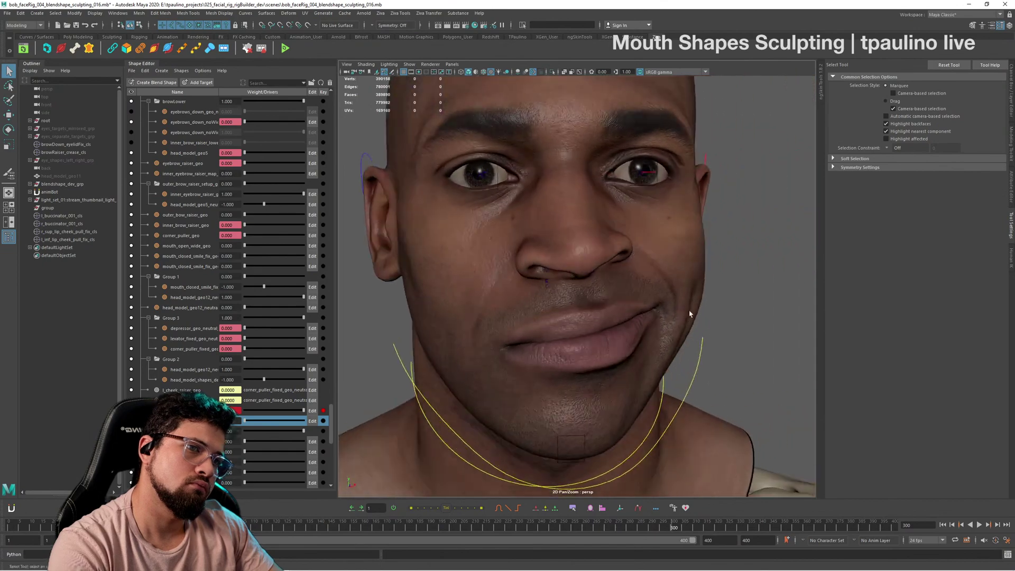
pyautogui.keyDown('alt'); pyautogui.moveTo(690, 313); pyautogui.dragTo(616, 323, button='right'); pyautogui.keyUp('alt')
pyautogui.keyDown('alt'); pyautogui.moveTo(617, 323); pyautogui.dragTo(580, 324); pyautogui.keyUp('alt')
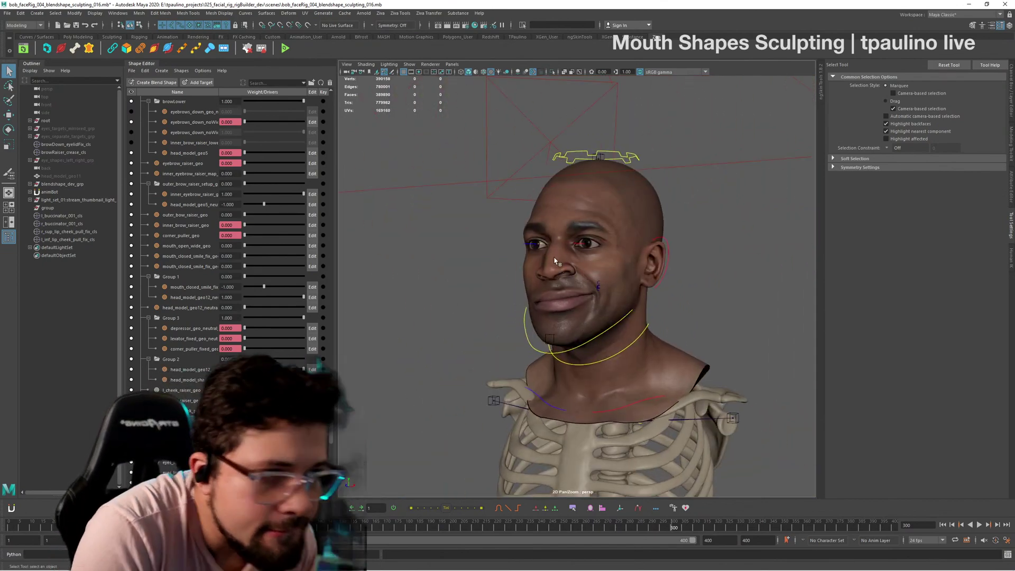
pyautogui.moveTo(573, 315)
pyautogui.keyDown('alt'); pyautogui.mouseDown()
pyautogui.moveTo(606, 312)
pyautogui.moveTo(563, 309)
pyautogui.mouseUp(); pyautogui.keyUp('alt')
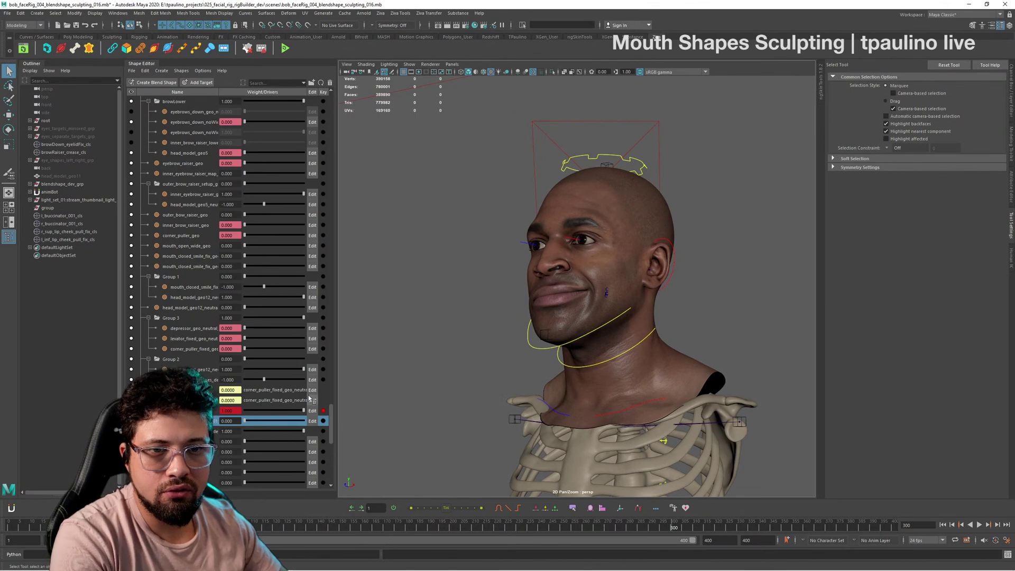
pyautogui.keyDown('alt'); pyautogui.moveTo(587, 372); pyautogui.dragTo(644, 375); pyautogui.keyUp('alt')
pyautogui.keyDown('alt'); pyautogui.moveTo(644, 375); pyautogui.dragTo(668, 443, button='right'); pyautogui.keyUp('alt')
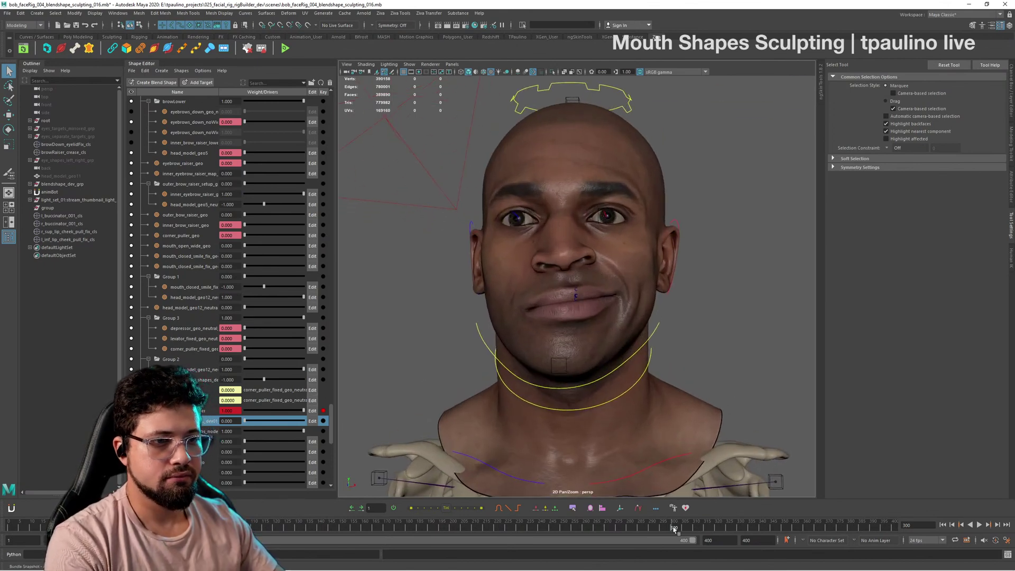
pyautogui.moveTo(664, 531)
pyautogui.mouseDown()
pyautogui.moveTo(655, 531)
pyautogui.moveTo(676, 533)
pyautogui.mouseUp()
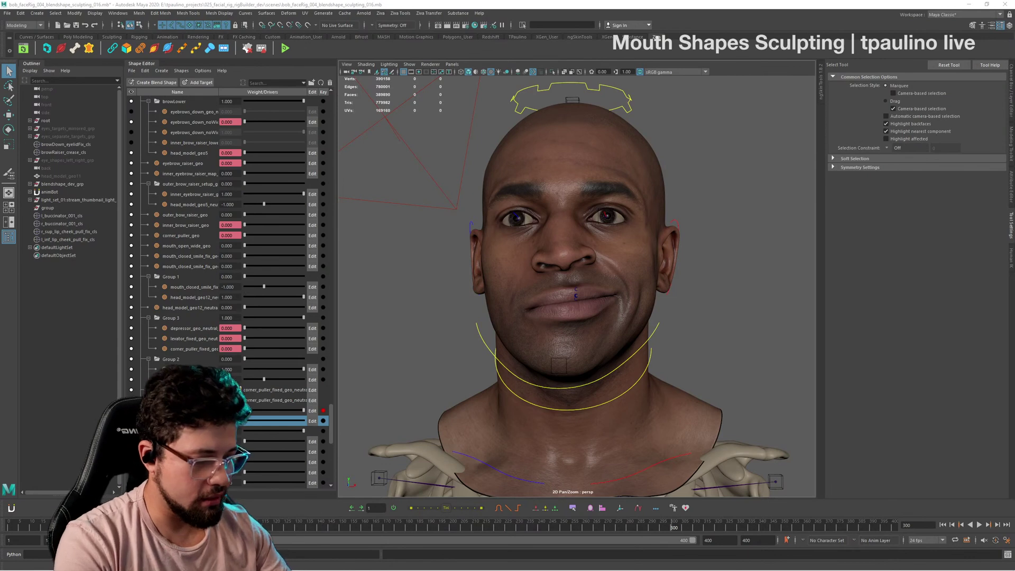
pyautogui.hotkey('alt', 'Tab')
pyautogui.hotkey('alt', 'Tab')
pyautogui.hotkey('alt', 'Tab')
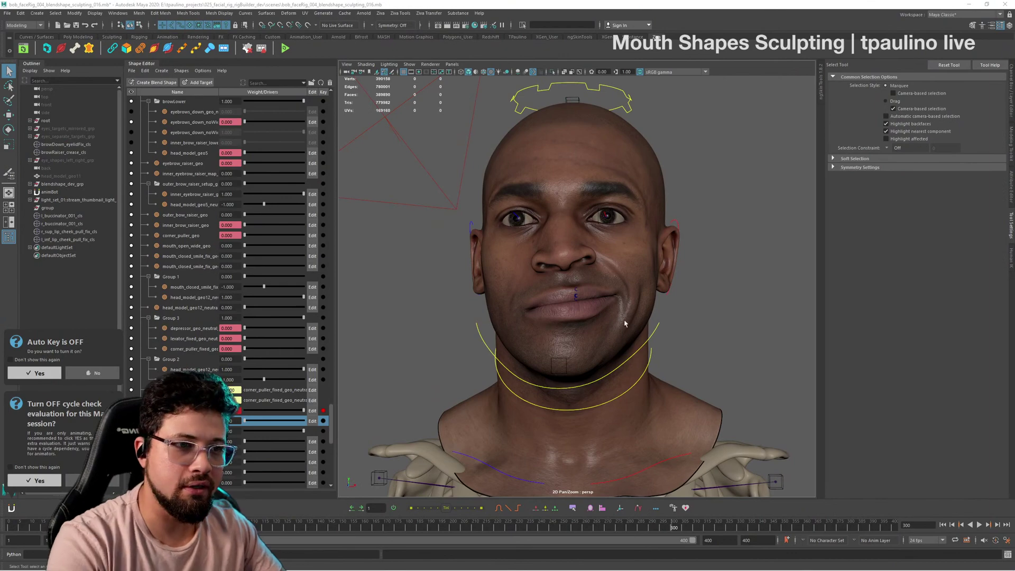
# Step: Examine the mouth corner and cheek of the cheek pull shape from several distances and three-quarter angles
pyautogui.keyDown('alt'); pyautogui.moveTo(624, 324); pyautogui.dragTo(646, 332); pyautogui.keyUp('alt')
pyautogui.keyDown('alt'); pyautogui.moveTo(646, 332); pyautogui.dragTo(716, 349, button='right'); pyautogui.keyUp('alt')
pyautogui.keyDown('alt'); pyautogui.moveTo(715, 349); pyautogui.dragTo(684, 326); pyautogui.keyUp('alt')
pyautogui.keyDown('alt'); pyautogui.moveTo(685, 326); pyautogui.dragTo(675, 331, button='right'); pyautogui.keyUp('alt')
pyautogui.keyDown('alt'); pyautogui.moveTo(675, 331); pyautogui.dragTo(689, 338); pyautogui.keyUp('alt')
pyautogui.keyDown('alt'); pyautogui.moveTo(689, 338); pyautogui.dragTo(608, 318, button='right'); pyautogui.keyUp('alt')
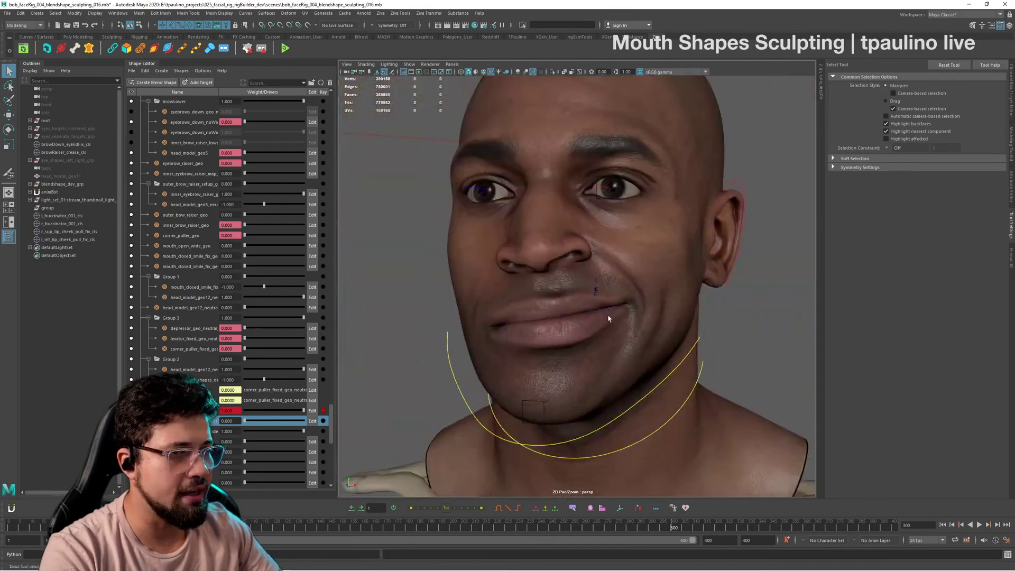
pyautogui.keyDown('alt'); pyautogui.moveTo(608, 318); pyautogui.dragTo(574, 319); pyautogui.keyUp('alt')
# Step: Duplicate the corrected head mesh in its cheek pull pose and place the copy outside the blendshape group
pyautogui.click(636, 298)
pyautogui.keyDown('alt'); pyautogui.moveTo(636, 298); pyautogui.dragTo(581, 356); pyautogui.keyUp('alt')
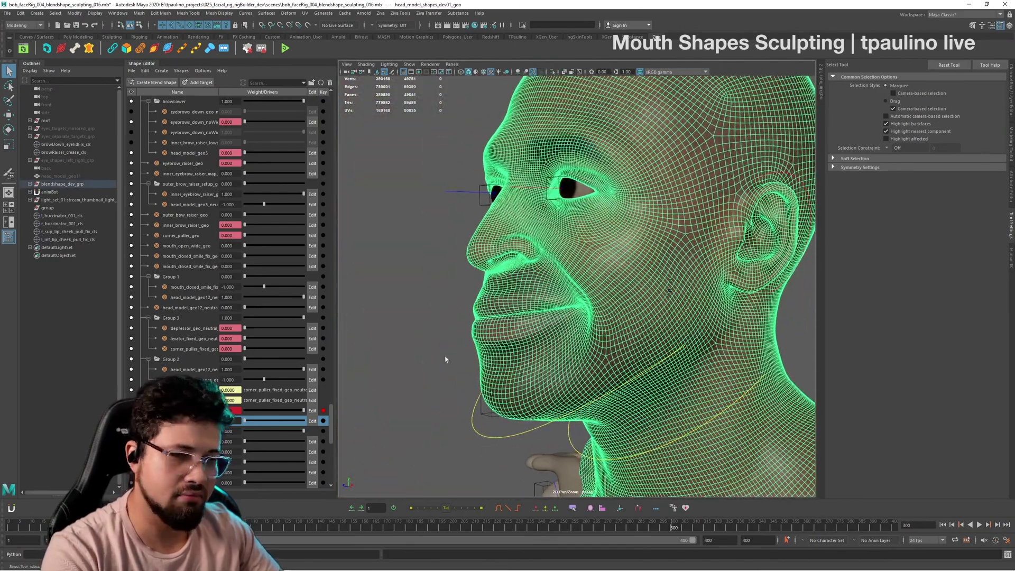
pyautogui.keyDown('alt'); pyautogui.moveTo(445, 360); pyautogui.dragTo(565, 351); pyautogui.keyUp('alt')
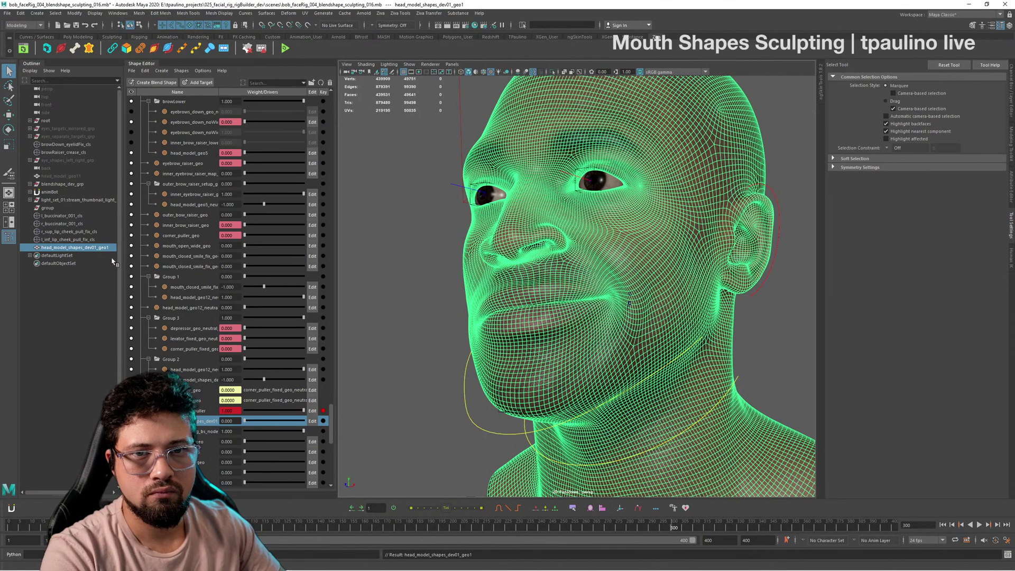
# Step: Add the duplicated head mesh as a new target of target_dev_bld_node
pyautogui.scroll(3, 212, 344)
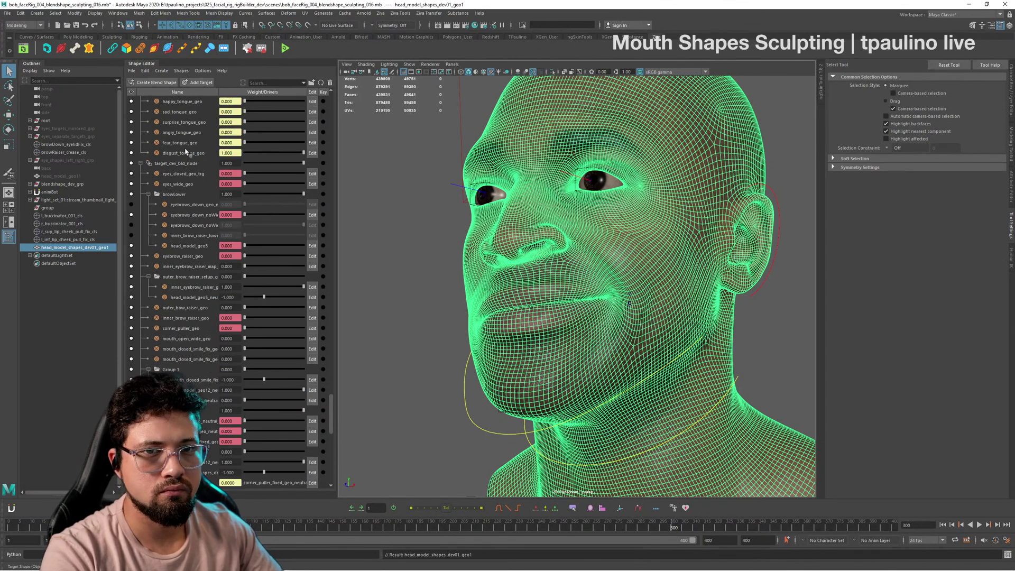
pyautogui.click(194, 164)
pyautogui.rightClick(195, 163)
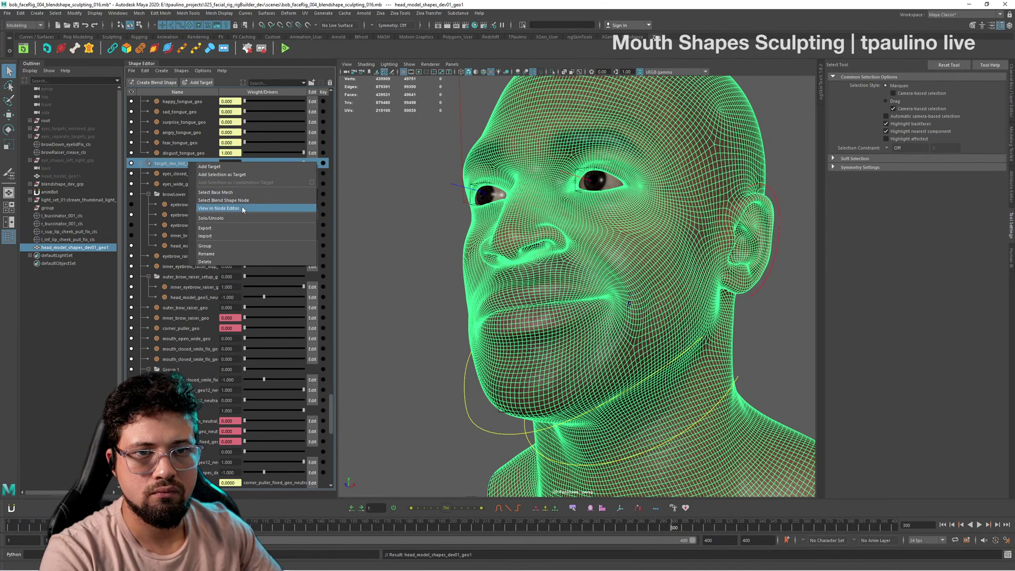
pyautogui.click(238, 174)
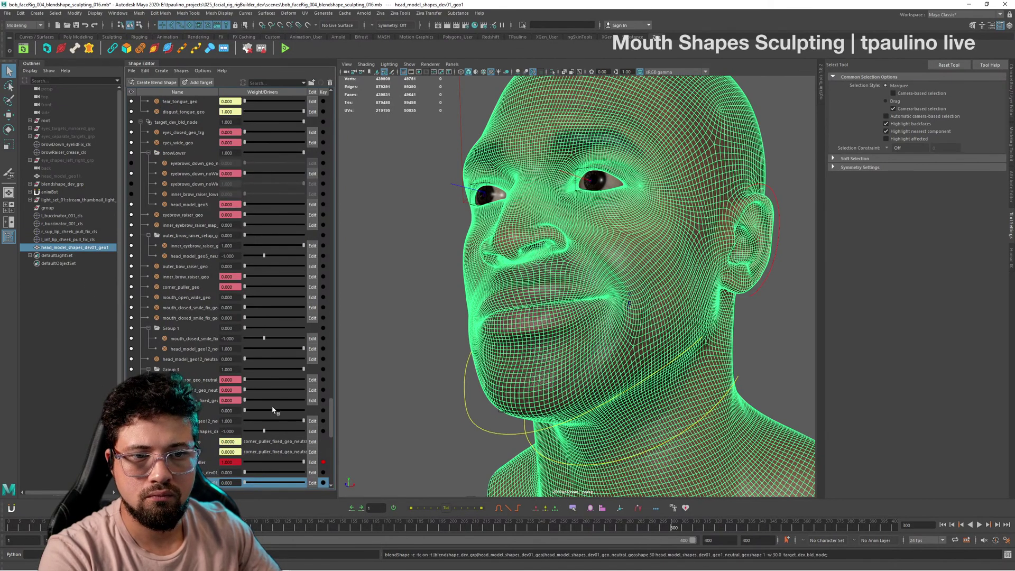
# Step: Delete the previous head target directly above the newly added one in target_dev_bld_node
pyautogui.click(211, 472)
pyautogui.rightClick(217, 472)
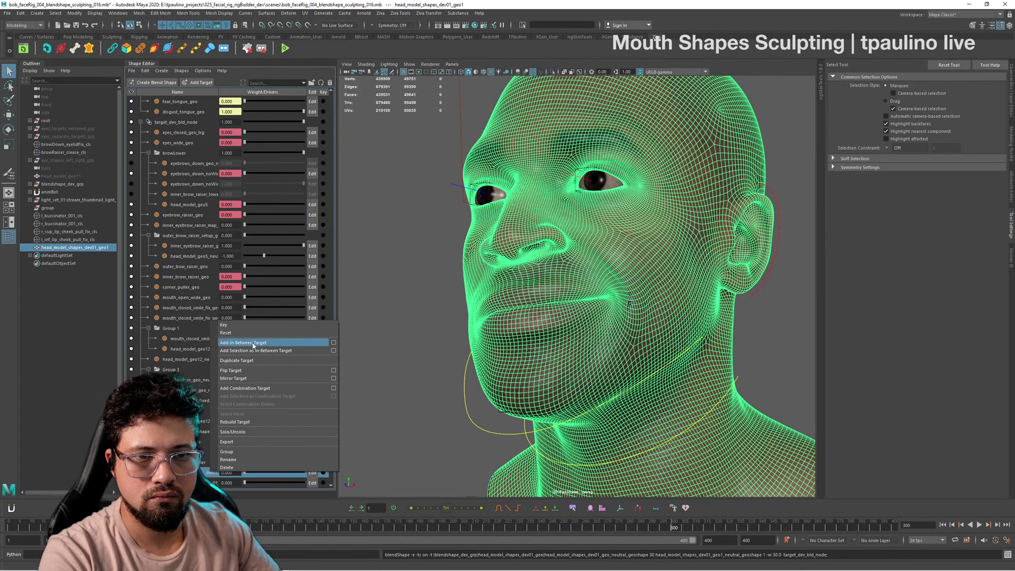
pyautogui.click(262, 467)
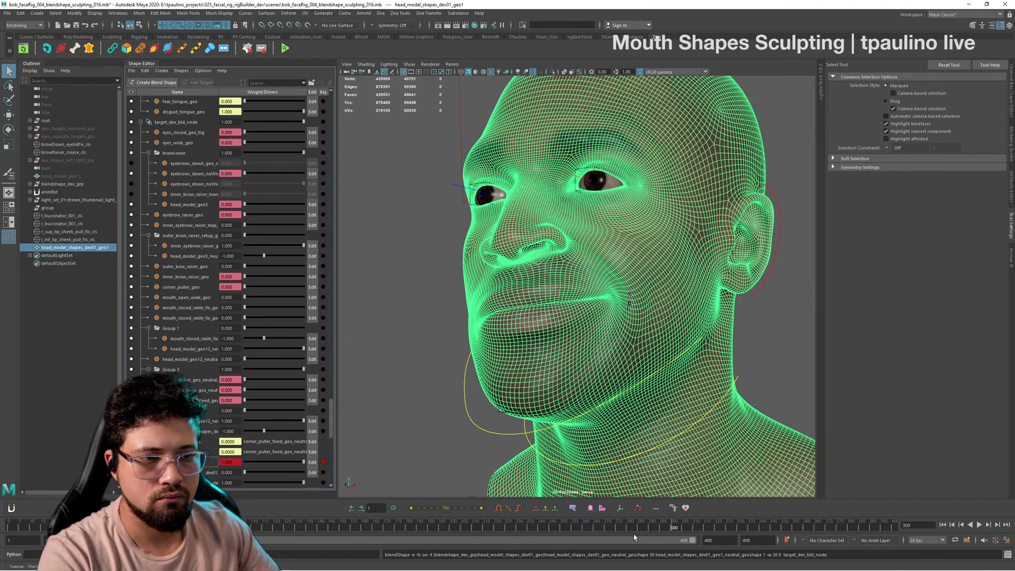
# Step: Go to frame 290, delete the duplicate mesh head_model_shapes_dev01_geo1, and view the neutral face from the front
pyautogui.hotkey('alt', 'v')
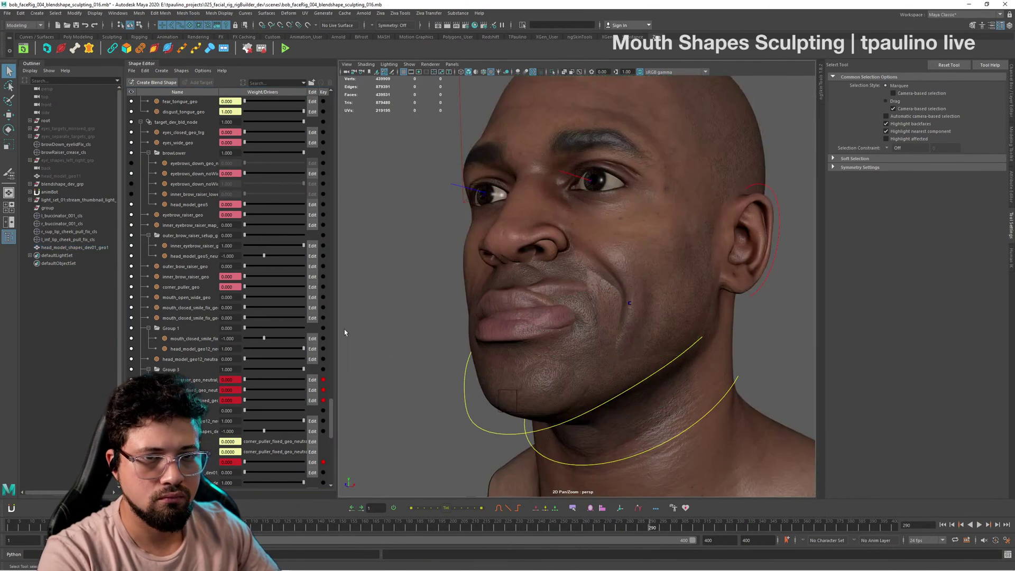
pyautogui.click(76, 247)
pyautogui.press('Delete')
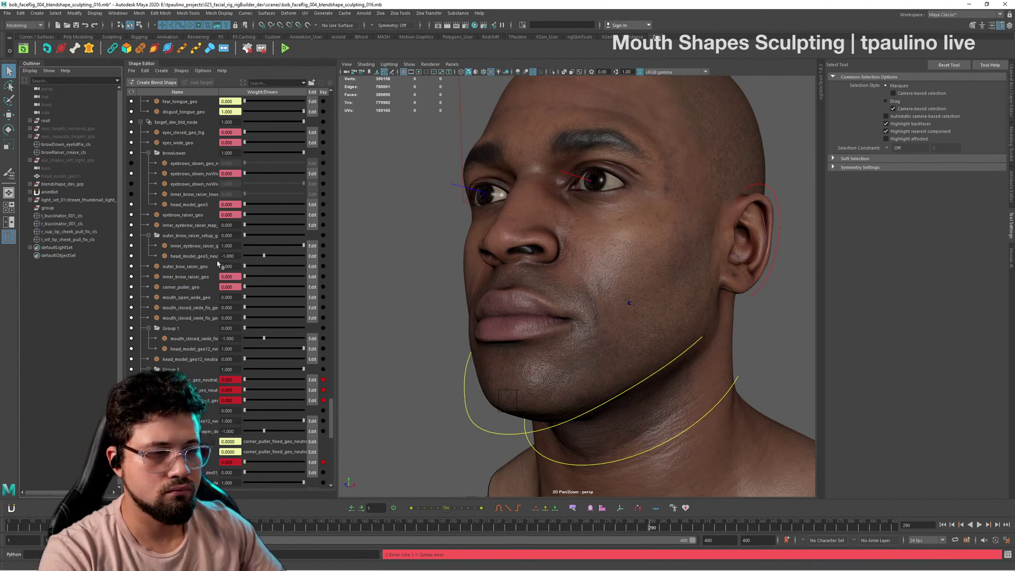
pyautogui.keyDown('alt'); pyautogui.moveTo(449, 302); pyautogui.dragTo(546, 311); pyautogui.keyUp('alt')
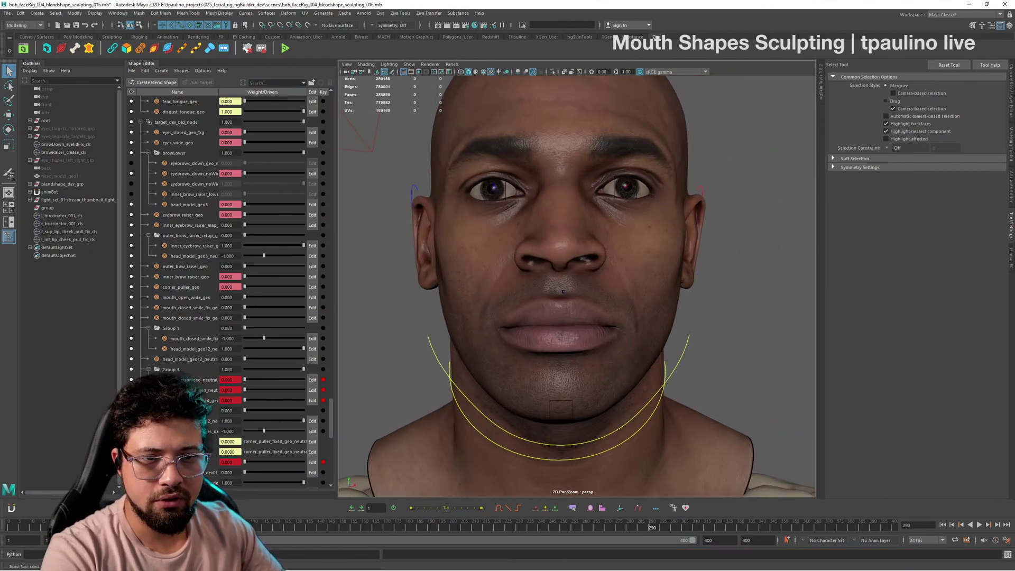
# Step: Preview the mouth shapes with levator_fixed_geo at 0.758 and corner_puller_fixed_geo at 0.295, checking the face from several angles
pyautogui.moveTo(248, 476)
pyautogui.mouseDown()
pyautogui.moveTo(294, 476)
pyautogui.moveTo(243, 476)
pyautogui.mouseUp()
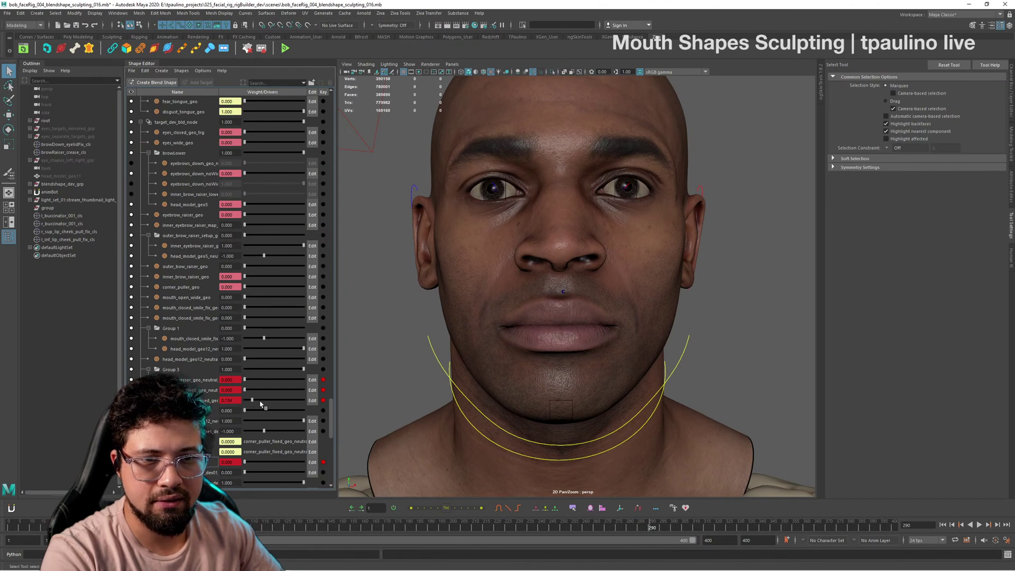
pyautogui.moveTo(261, 405); pyautogui.dragTo(328, 403)
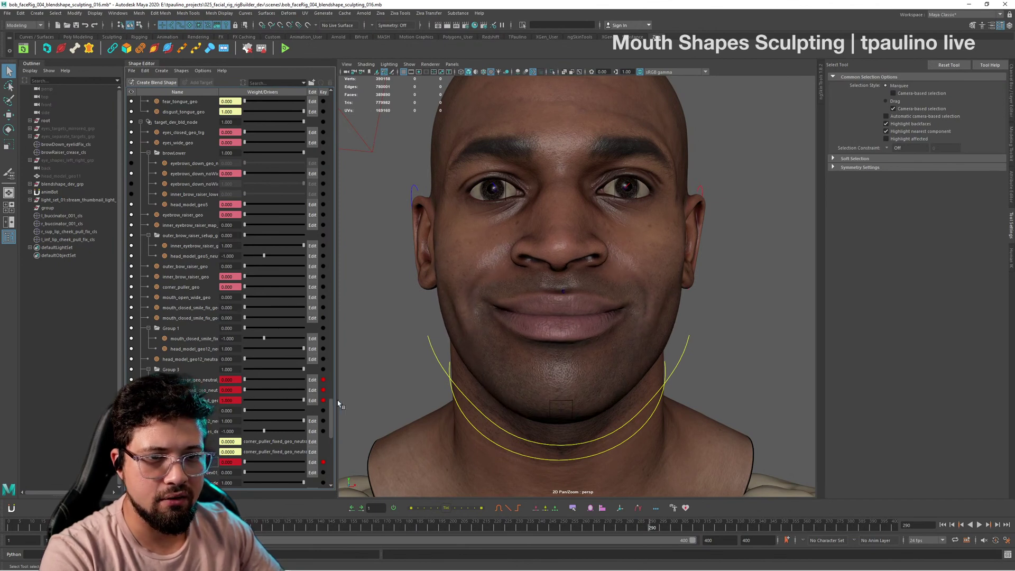
pyautogui.moveTo(251, 390)
pyautogui.mouseDown()
pyautogui.moveTo(289, 394)
pyautogui.moveTo(259, 401)
pyautogui.mouseUp()
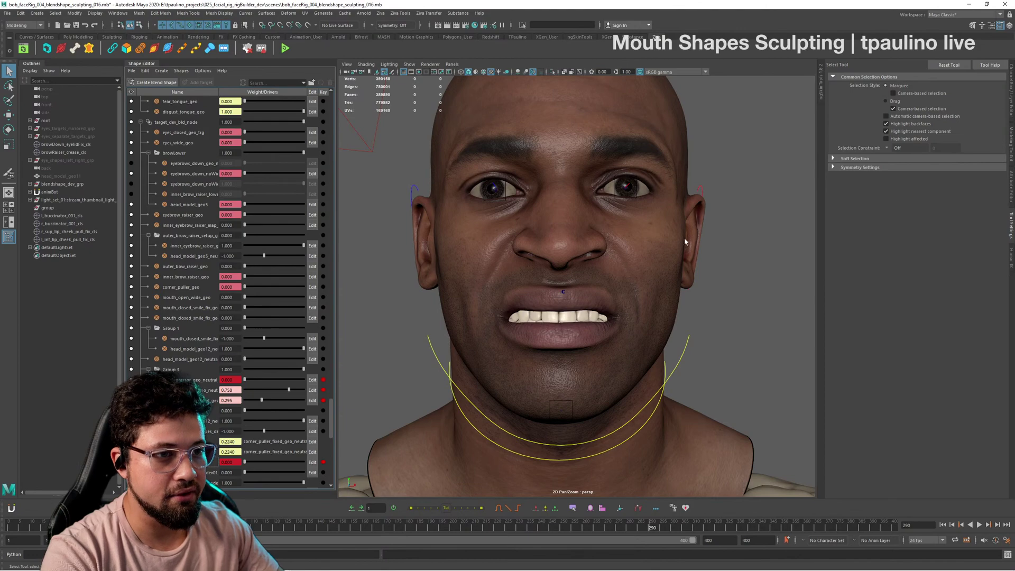
pyautogui.keyDown('alt'); pyautogui.moveTo(636, 302); pyautogui.dragTo(581, 315); pyautogui.keyUp('alt')
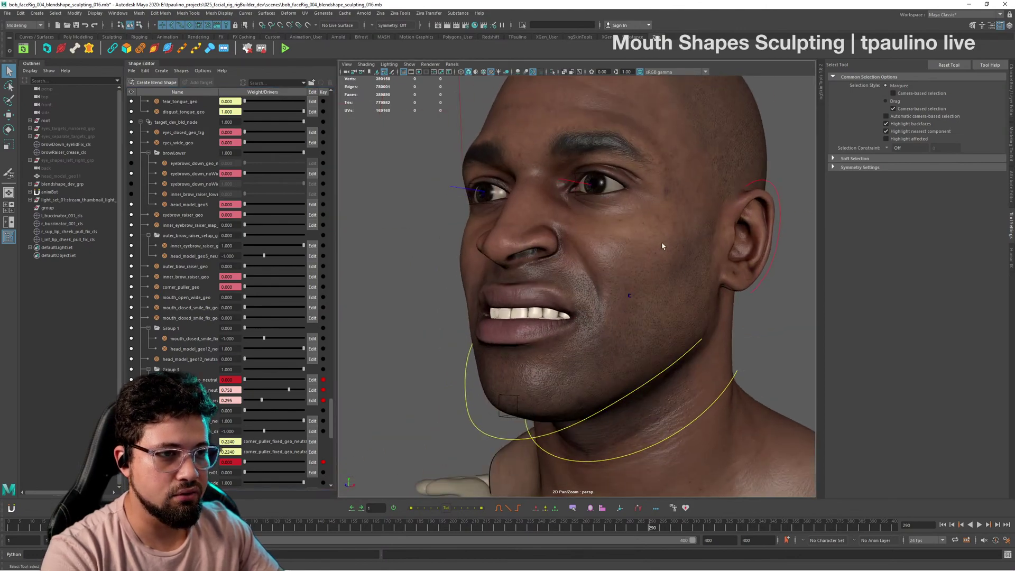
pyautogui.keyDown('alt'); pyautogui.moveTo(665, 248); pyautogui.dragTo(686, 247); pyautogui.keyUp('alt')
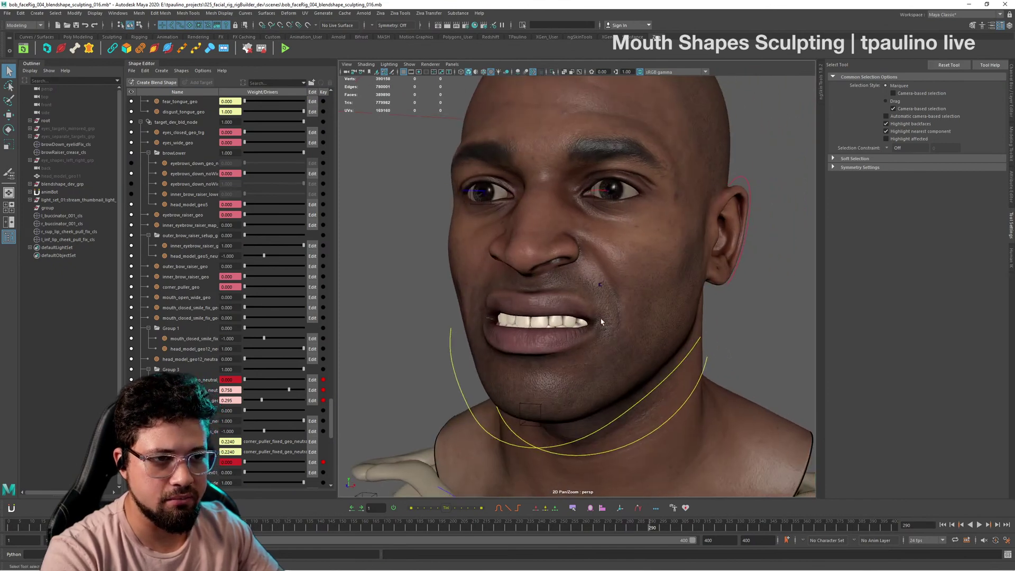
pyautogui.keyDown('alt'); pyautogui.moveTo(606, 324); pyautogui.dragTo(600, 290); pyautogui.keyUp('alt')
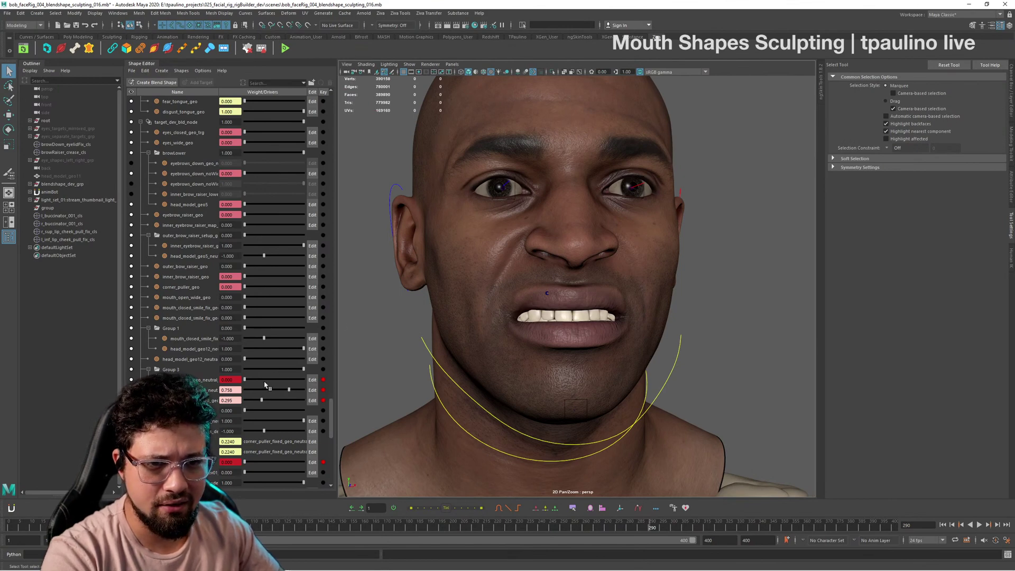
# Step: Set the depressor_geo weight to 0.718 and the new cheek pull target to 0.557, and inspect the combined mouth from three-quarter views
pyautogui.moveTo(265, 384); pyautogui.dragTo(287, 380)
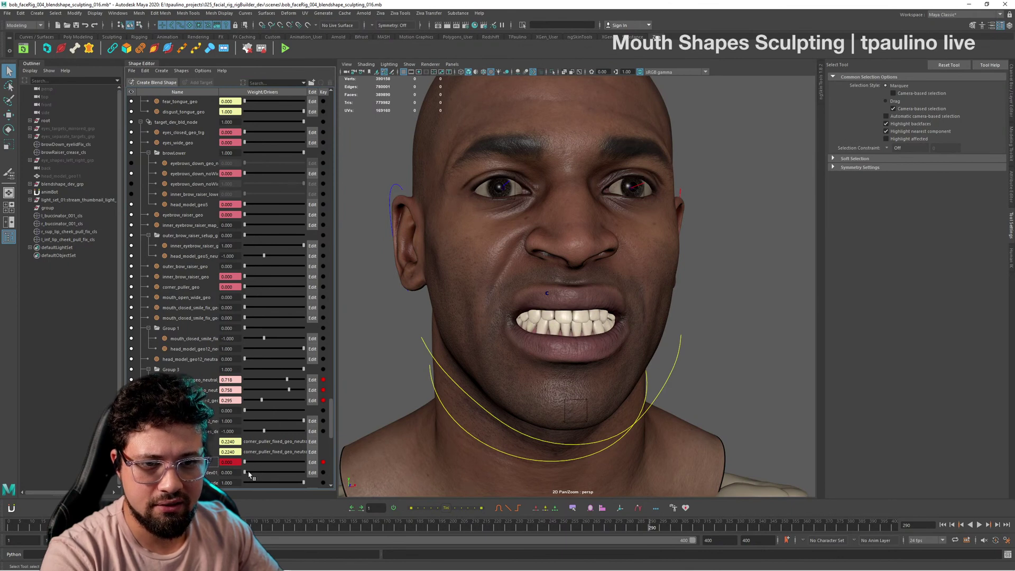
pyautogui.moveTo(257, 474); pyautogui.dragTo(275, 474)
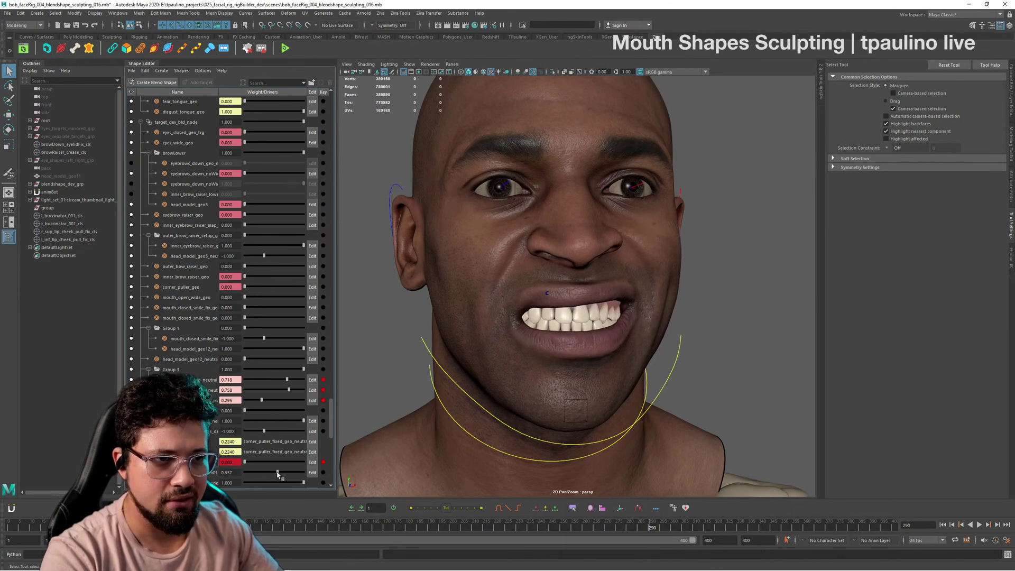
pyautogui.keyDown('alt'); pyautogui.moveTo(624, 381); pyautogui.dragTo(560, 385); pyautogui.keyUp('alt')
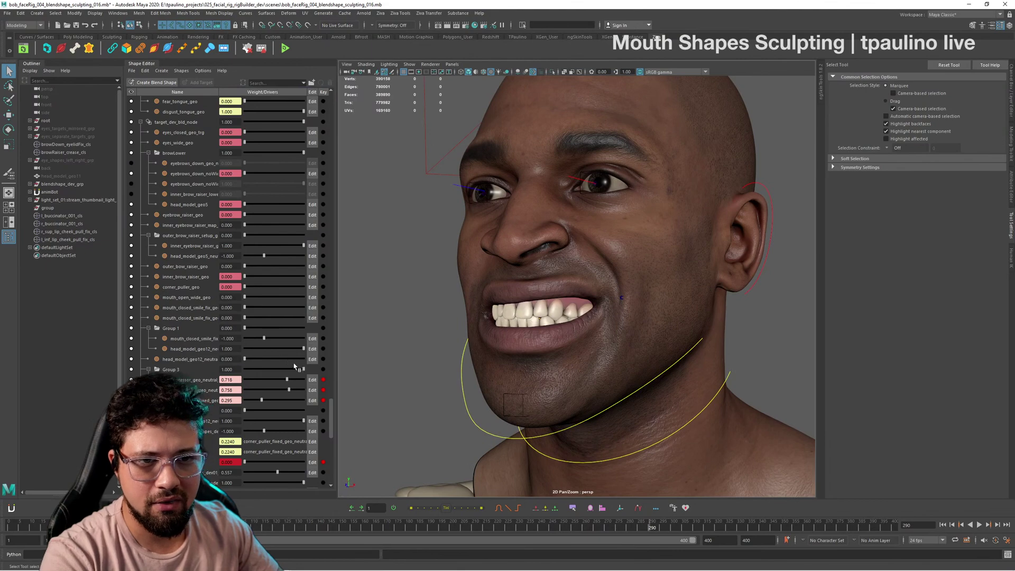
pyautogui.keyDown('alt'); pyautogui.moveTo(608, 333); pyautogui.dragTo(529, 353); pyautogui.keyUp('alt')
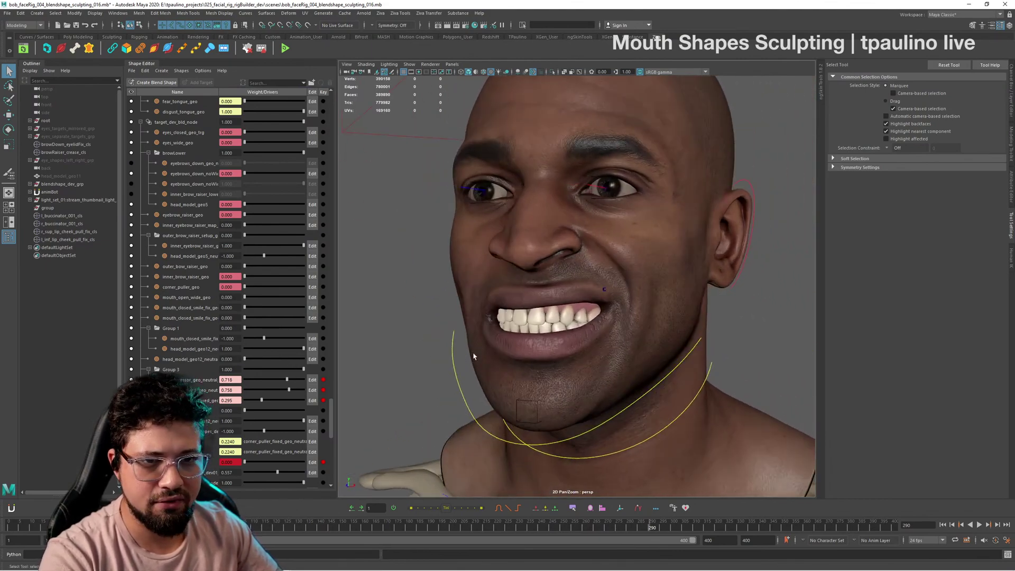
# Step: Set corner_puller_fixed_geo to 1.000 and the new cheek pull target to 0.255 to test a wide smile
pyautogui.moveTo(269, 400); pyautogui.dragTo(313, 400)
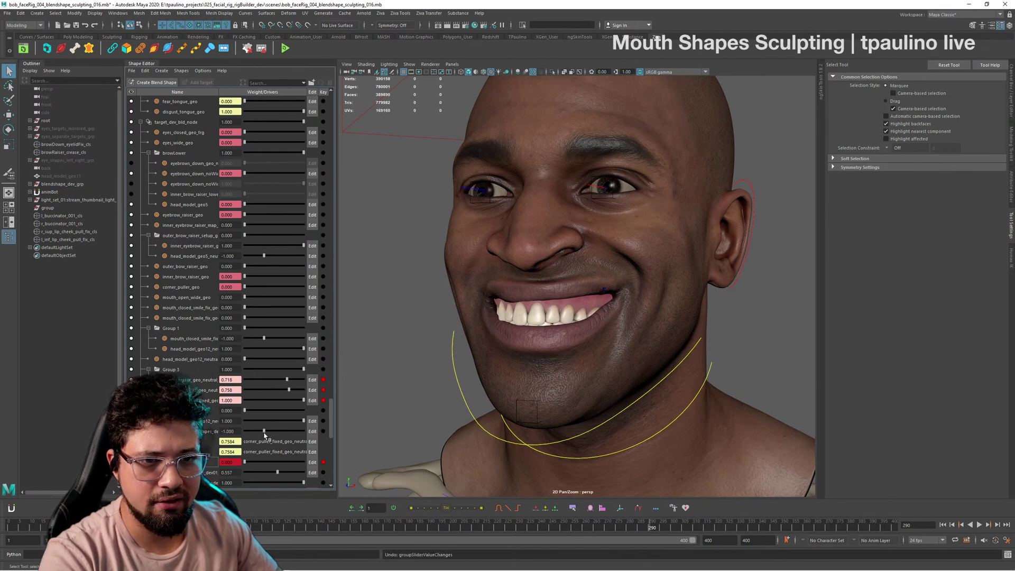
pyautogui.moveTo(269, 473); pyautogui.dragTo(258, 472)
pyautogui.keyDown('alt'); pyautogui.moveTo(652, 350); pyautogui.dragTo(601, 359); pyautogui.keyUp('alt')
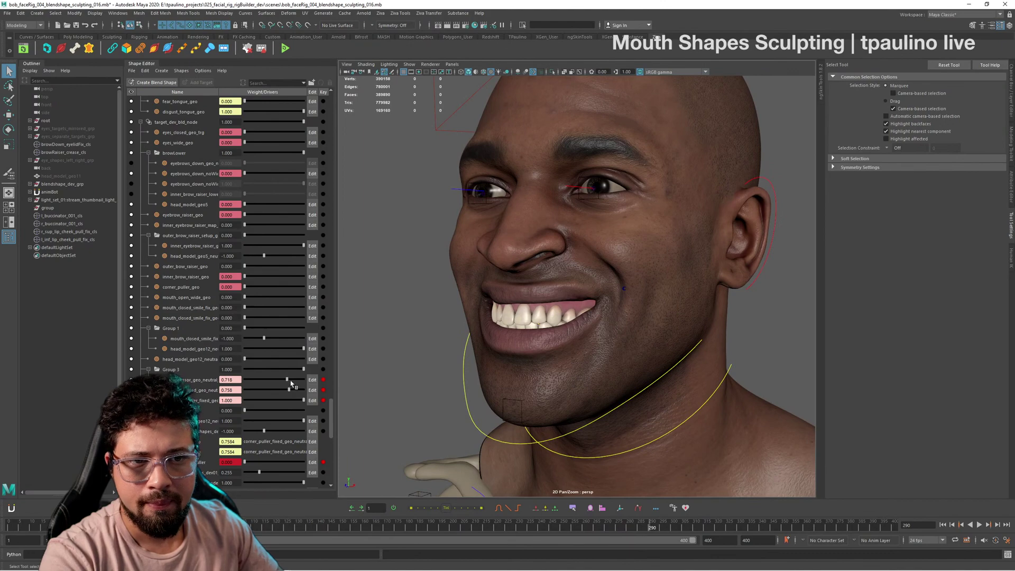
# Step: Refine the test smile with depressor_geo at 1.000, levator_fixed_geo at 0.685 and the cheek pull target at 0.409
pyautogui.moveTo(291, 383); pyautogui.dragTo(341, 381)
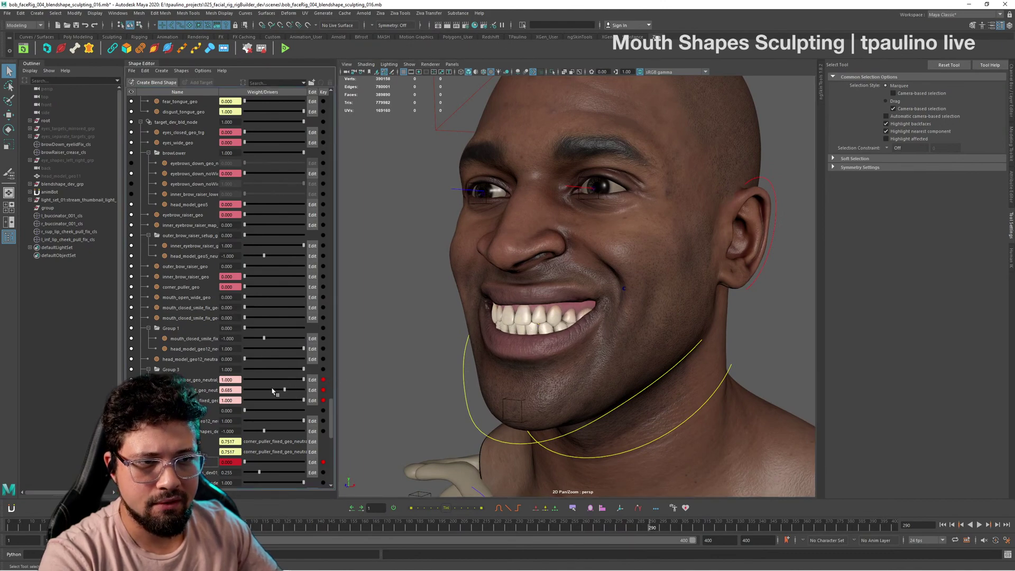
pyautogui.keyDown('alt'); pyautogui.moveTo(597, 407); pyautogui.dragTo(505, 407); pyautogui.keyUp('alt')
pyautogui.moveTo(268, 390); pyautogui.dragTo(283, 391)
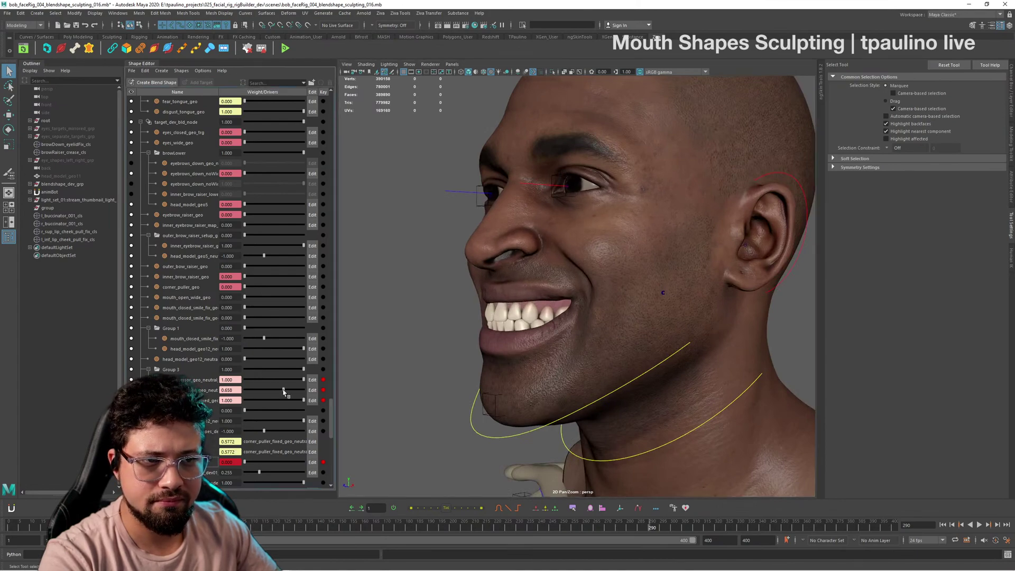
pyautogui.moveTo(662, 365)
pyautogui.keyDown('alt'); pyautogui.mouseDown()
pyautogui.moveTo(752, 366)
pyautogui.moveTo(681, 369)
pyautogui.mouseUp(); pyautogui.keyUp('alt')
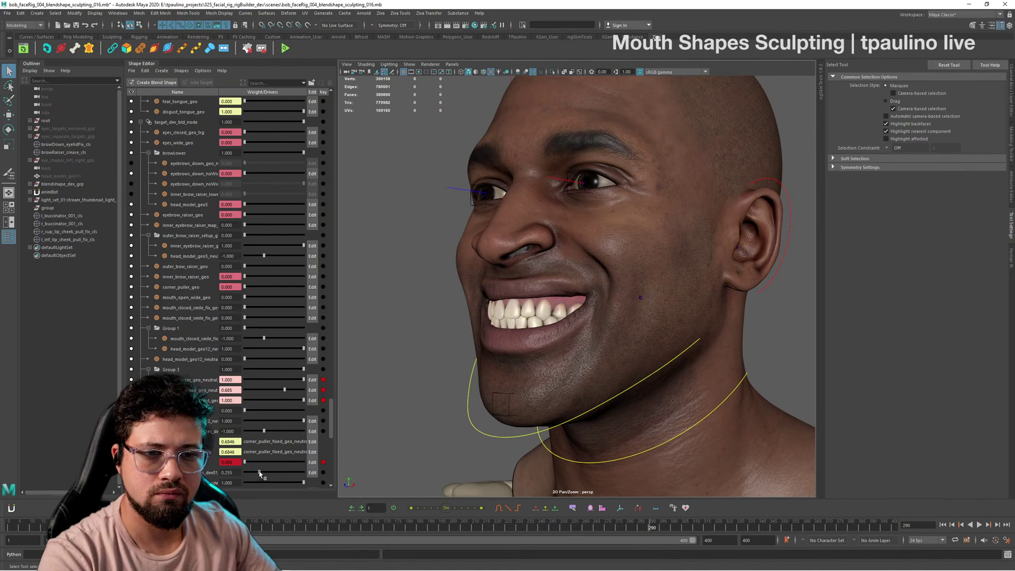
pyautogui.moveTo(260, 474); pyautogui.dragTo(266, 474)
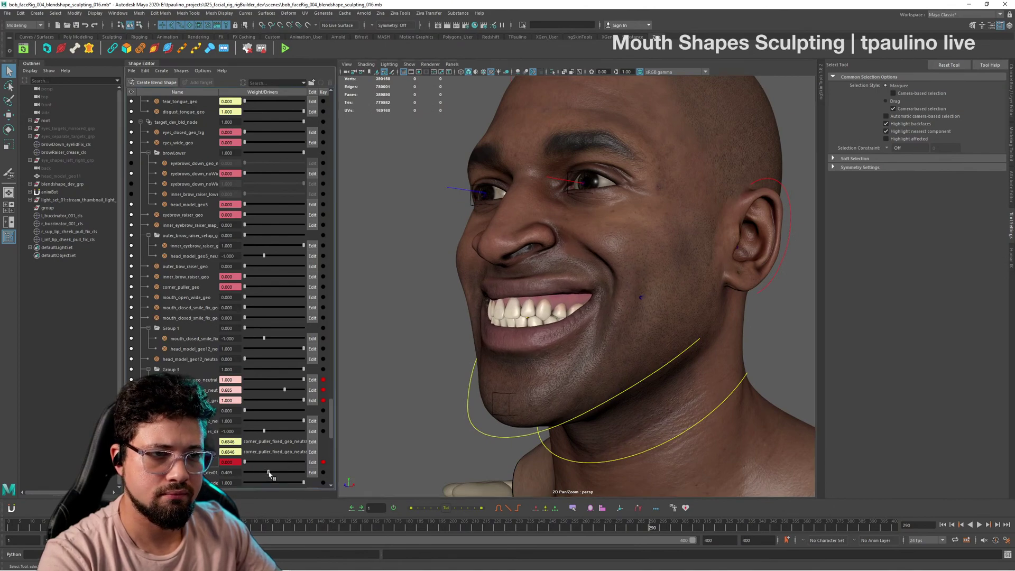
# Step: Examine the combined open smile from the front, both three-quarter sides, up close and at a distance
pyautogui.moveTo(577, 395)
pyautogui.keyDown('alt'); pyautogui.mouseDown()
pyautogui.moveTo(603, 388)
pyautogui.moveTo(543, 385)
pyautogui.moveTo(594, 386)
pyautogui.mouseUp(); pyautogui.keyUp('alt')
pyautogui.keyDown('alt'); pyautogui.moveTo(594, 385); pyautogui.dragTo(545, 323, button='right'); pyautogui.keyUp('alt')
pyautogui.moveTo(656, 332)
pyautogui.keyDown('alt'); pyautogui.mouseDown()
pyautogui.moveTo(617, 331)
pyautogui.moveTo(649, 331)
pyautogui.mouseUp(); pyautogui.keyUp('alt')
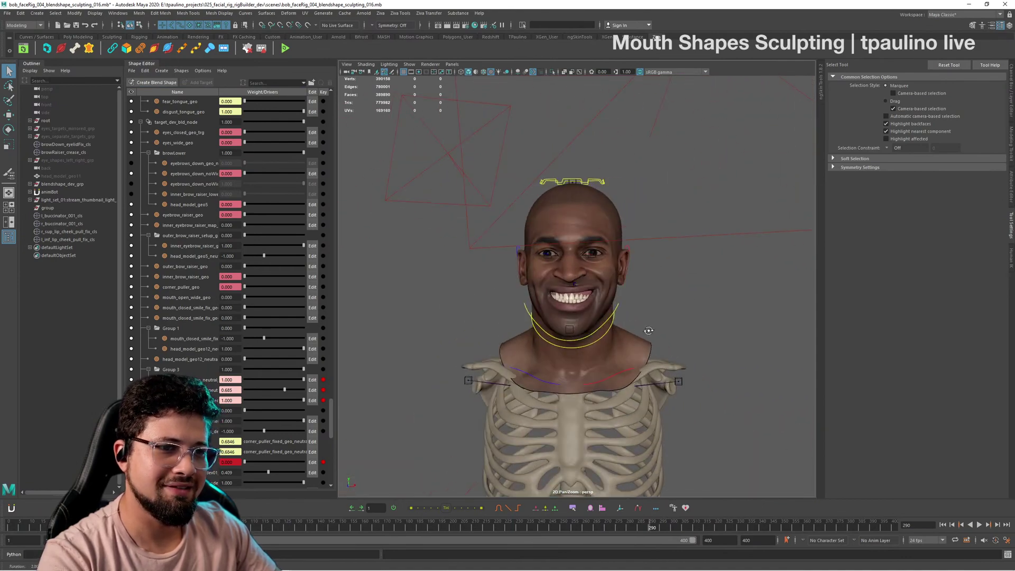
pyautogui.keyDown('alt'); pyautogui.moveTo(649, 330); pyautogui.dragTo(643, 327, button='right'); pyautogui.keyUp('alt')
pyautogui.keyDown('alt'); pyautogui.moveTo(643, 327); pyautogui.dragTo(510, 309); pyautogui.keyUp('alt')
pyautogui.keyDown('alt'); pyautogui.moveTo(510, 309); pyautogui.dragTo(639, 326, button='right'); pyautogui.keyUp('alt')
pyautogui.keyDown('alt'); pyautogui.moveTo(639, 327); pyautogui.dragTo(602, 299); pyautogui.keyUp('alt')
pyautogui.keyDown('alt'); pyautogui.moveTo(603, 299); pyautogui.dragTo(661, 304, button='right'); pyautogui.keyUp('alt')
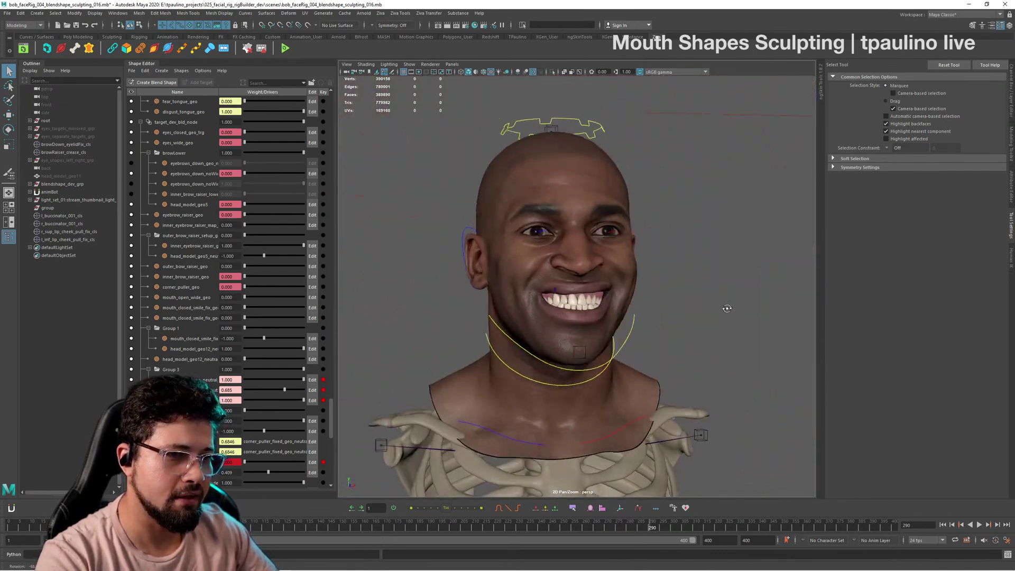
pyautogui.moveTo(661, 304)
pyautogui.keyDown('alt'); pyautogui.mouseDown()
pyautogui.moveTo(703, 312)
pyautogui.moveTo(677, 310)
pyautogui.mouseUp(); pyautogui.keyUp('alt')
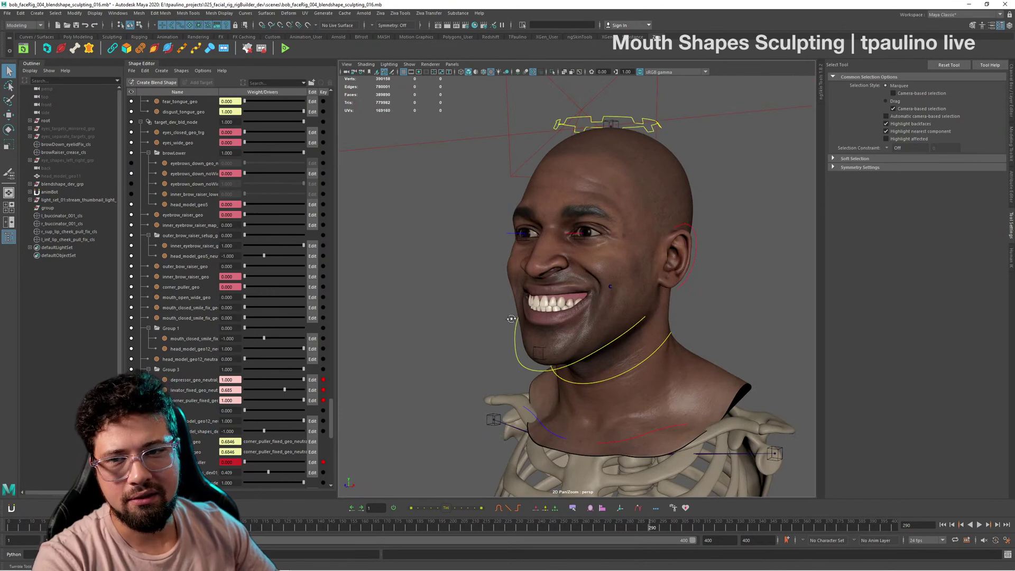
pyautogui.keyDown('alt'); pyautogui.moveTo(512, 319); pyautogui.dragTo(476, 299); pyautogui.keyUp('alt')
pyautogui.keyDown('alt'); pyautogui.moveTo(476, 300); pyautogui.dragTo(494, 304, button='right'); pyautogui.keyUp('alt')
pyautogui.keyDown('alt'); pyautogui.moveTo(494, 303); pyautogui.dragTo(562, 320); pyautogui.keyUp('alt')
pyautogui.keyDown('alt'); pyautogui.moveTo(562, 319); pyautogui.dragTo(607, 354, button='right'); pyautogui.keyUp('alt')
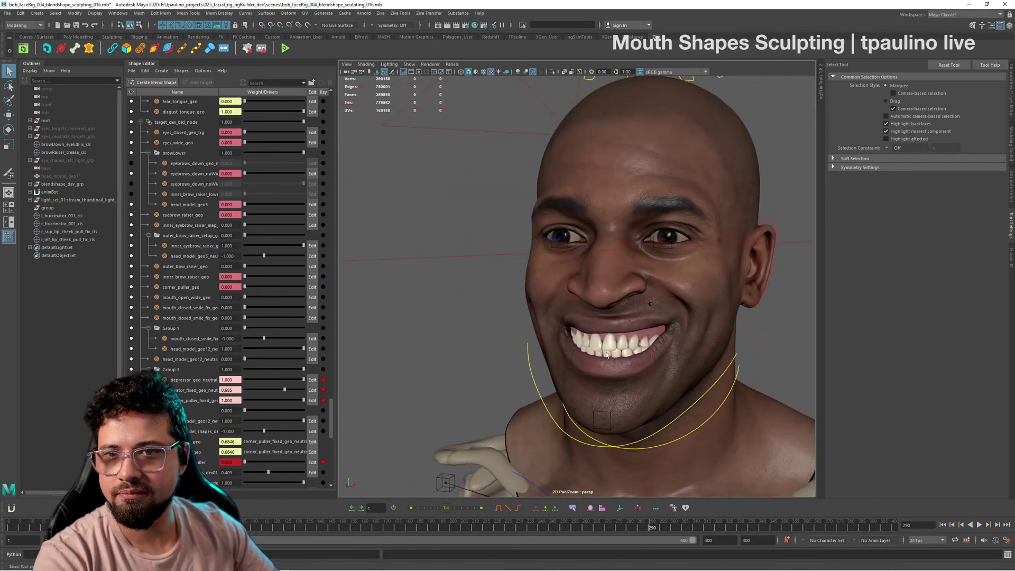
pyautogui.keyDown('alt'); pyautogui.moveTo(607, 354); pyautogui.dragTo(560, 352); pyautogui.keyUp('alt')
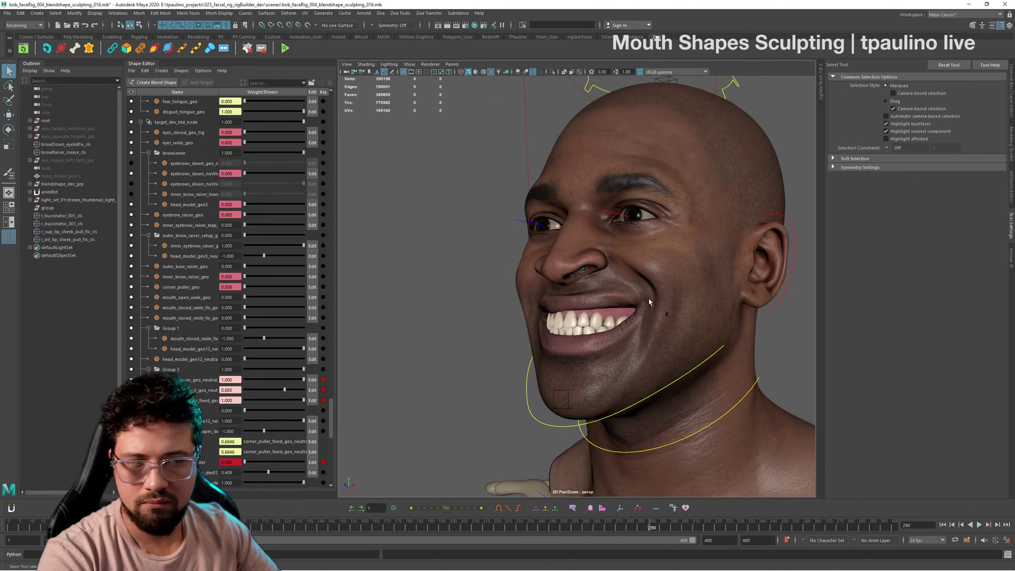
pyautogui.keyDown('alt'); pyautogui.moveTo(650, 302); pyautogui.dragTo(597, 333, button='right'); pyautogui.keyUp('alt')
pyautogui.keyDown('alt'); pyautogui.moveTo(598, 333); pyautogui.dragTo(619, 323); pyautogui.keyUp('alt')
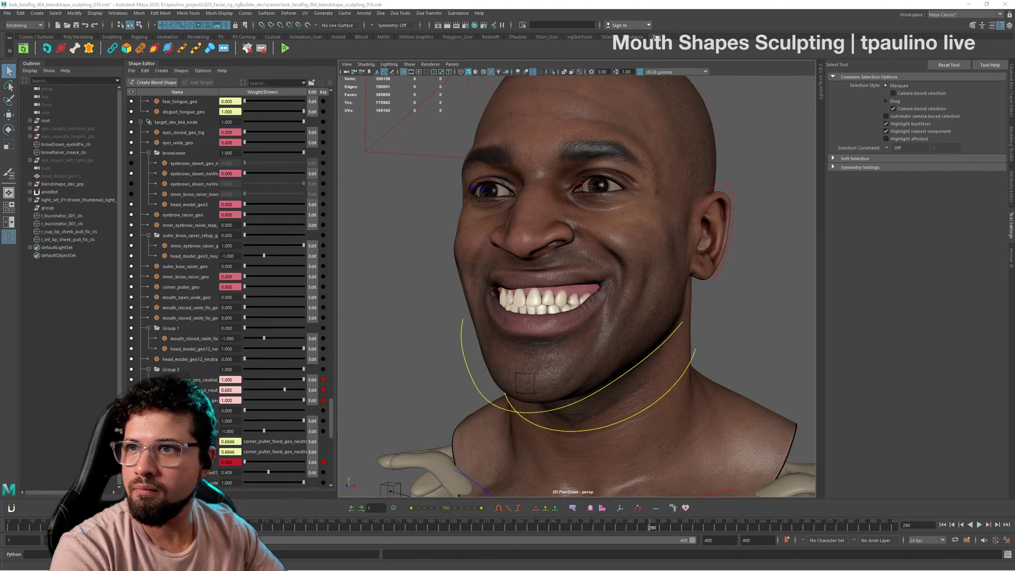
pyautogui.keyDown('alt'); pyautogui.moveTo(798, 297); pyautogui.dragTo(716, 317); pyautogui.keyUp('alt')
pyautogui.keyDown('alt'); pyautogui.moveTo(716, 318); pyautogui.dragTo(476, 277, button='right'); pyautogui.keyUp('alt')
pyautogui.keyDown('alt'); pyautogui.moveTo(476, 276); pyautogui.dragTo(568, 296); pyautogui.keyUp('alt')
pyautogui.keyDown('alt'); pyautogui.moveTo(569, 296); pyautogui.dragTo(696, 338, button='right'); pyautogui.keyUp('alt')
pyautogui.keyDown('alt'); pyautogui.moveTo(696, 337); pyautogui.dragTo(682, 331); pyautogui.keyUp('alt')
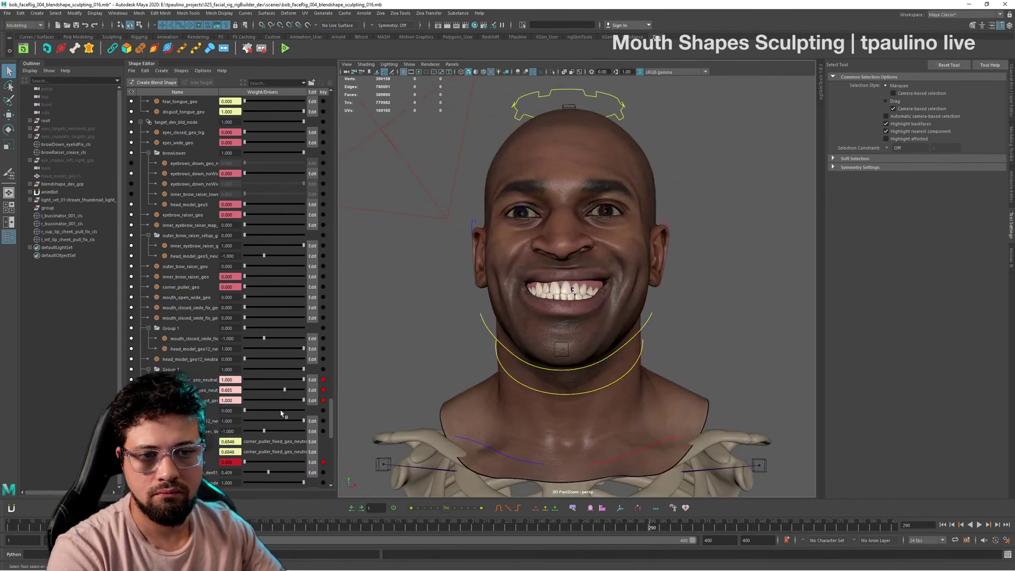
# Step: Set the new cheek pull target's weight to 0 and inspect the remaining smile from a close three-quarter view
pyautogui.scroll(-2, 291, 412)
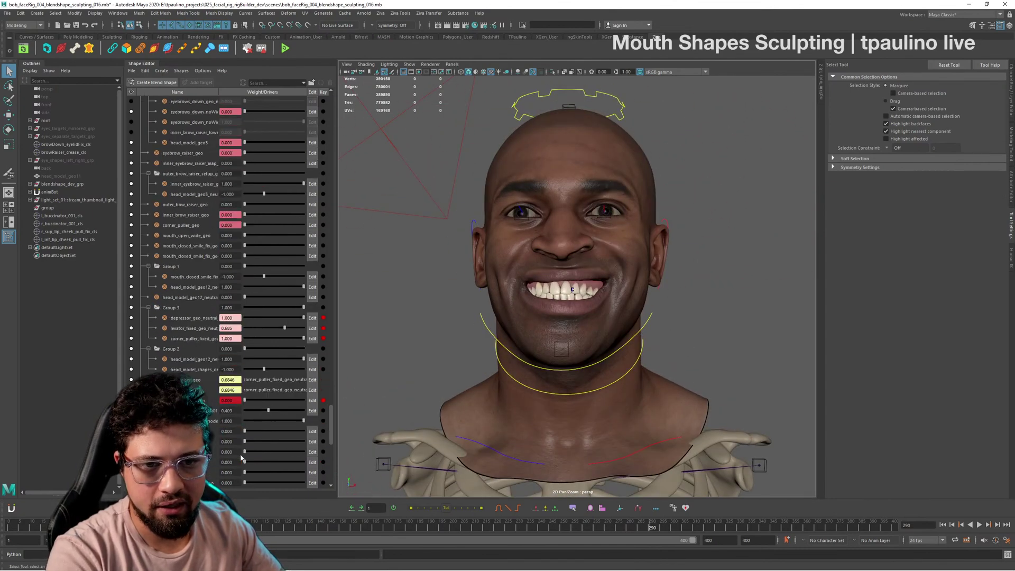
pyautogui.scroll(3, 278, 416)
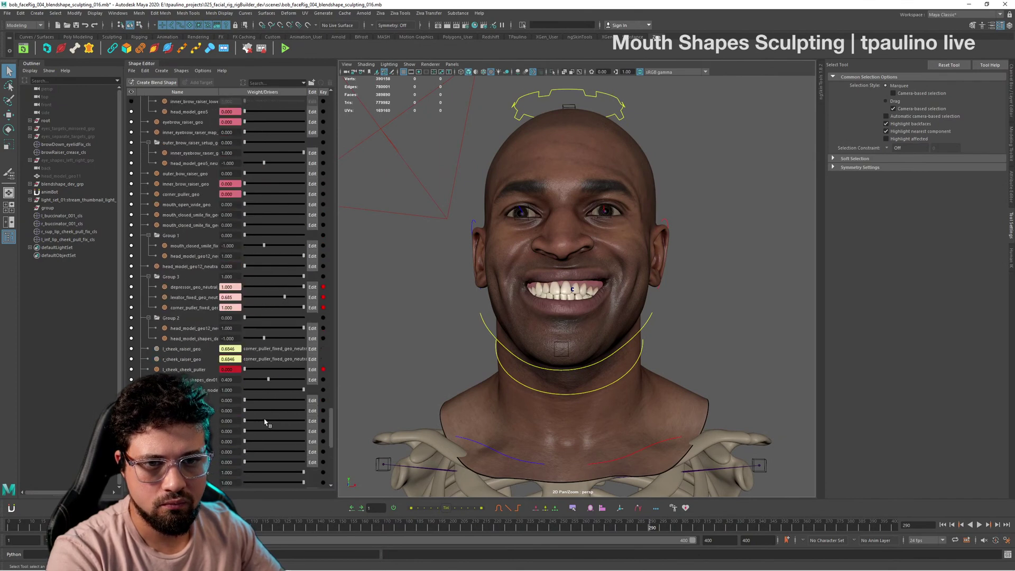
pyautogui.moveTo(267, 442); pyautogui.dragTo(225, 438)
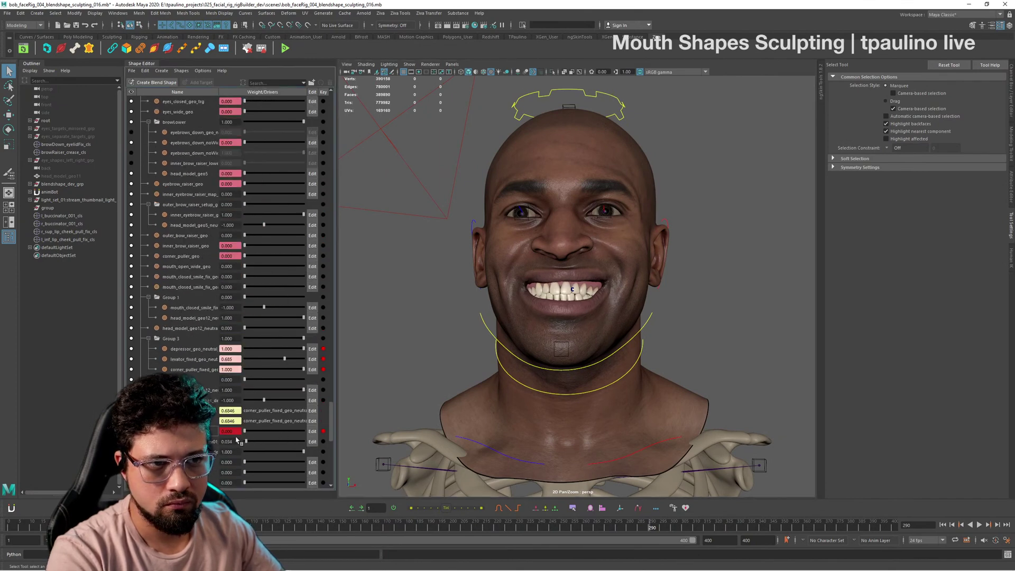
pyautogui.keyDown('alt'); pyautogui.moveTo(466, 354); pyautogui.dragTo(634, 356); pyautogui.keyUp('alt')
pyautogui.keyDown('alt'); pyautogui.moveTo(635, 356); pyautogui.dragTo(661, 348, button='right'); pyautogui.keyUp('alt')
pyautogui.keyDown('alt'); pyautogui.moveTo(661, 348); pyautogui.dragTo(633, 343); pyautogui.keyUp('alt')
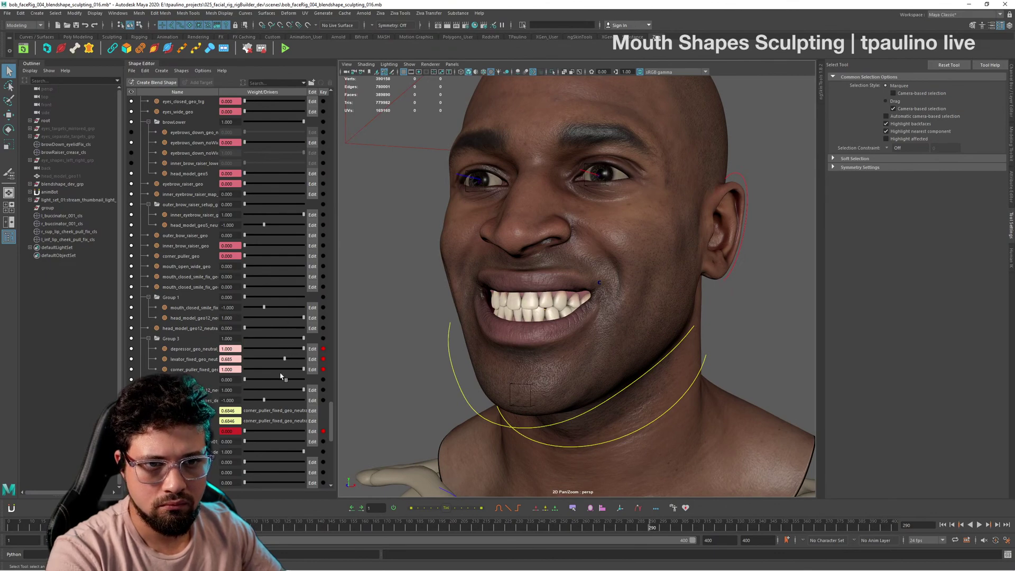
# Step: Reset the corner_puller_fixed_geo, levator_fixed_geo and depressor_geo weights to 0 and inspect the neutral face from the side
pyautogui.moveTo(304, 370); pyautogui.dragTo(243, 360)
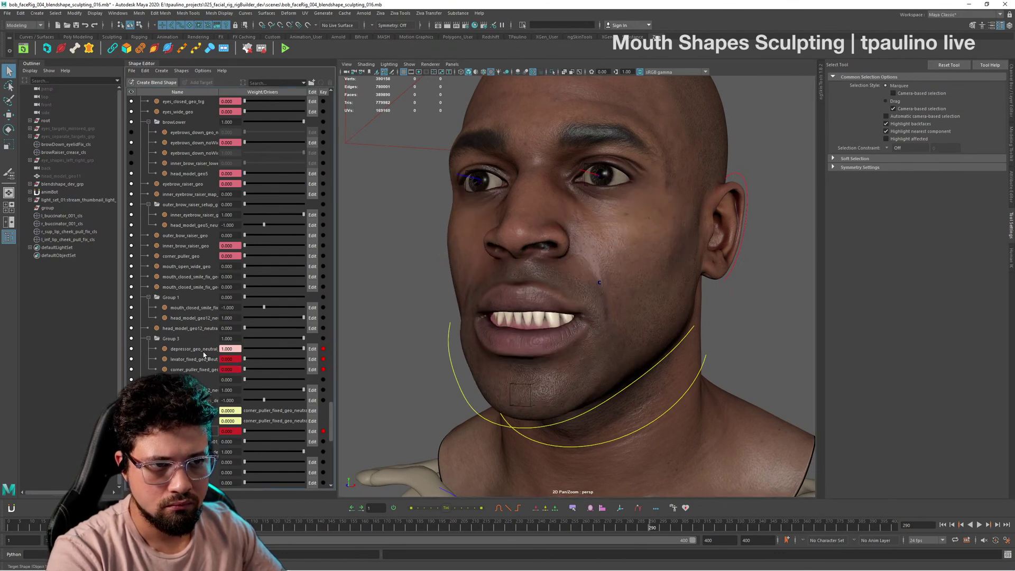
pyautogui.keyDown('alt'); pyautogui.moveTo(362, 354); pyautogui.dragTo(560, 359); pyautogui.keyUp('alt')
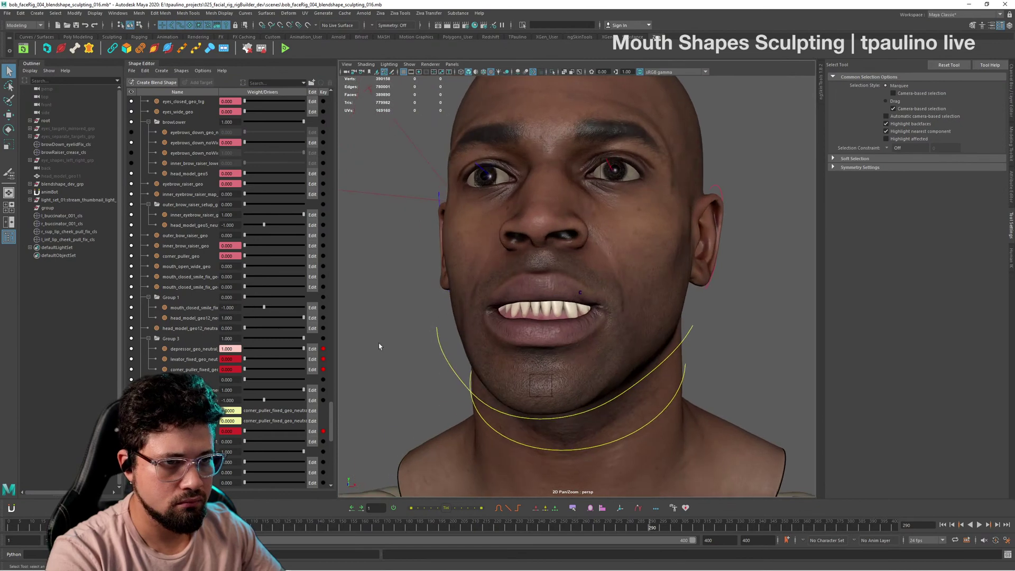
pyautogui.moveTo(303, 349); pyautogui.dragTo(178, 353)
pyautogui.keyDown('alt'); pyautogui.moveTo(536, 334); pyautogui.dragTo(462, 330); pyautogui.keyUp('alt')
pyautogui.keyDown('alt'); pyautogui.moveTo(463, 331); pyautogui.dragTo(383, 327, button='right'); pyautogui.keyUp('alt')
pyautogui.keyDown('alt'); pyautogui.moveTo(661, 296); pyautogui.dragTo(641, 296); pyautogui.keyUp('alt')
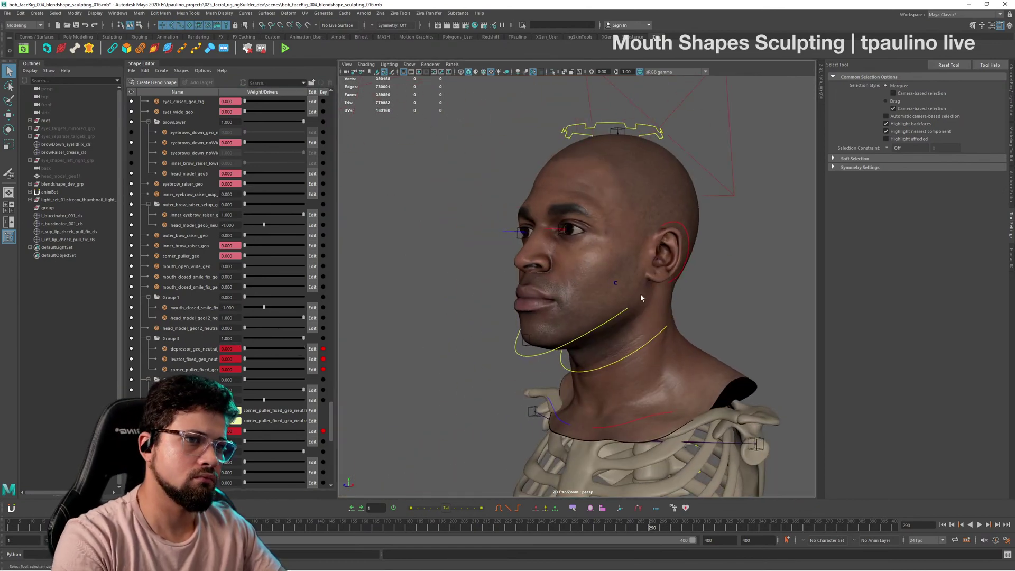
pyautogui.keyDown('alt'); pyautogui.moveTo(476, 281); pyautogui.dragTo(586, 289, button='right'); pyautogui.keyUp('alt')
pyautogui.moveTo(627, 299)
pyautogui.keyDown('alt'); pyautogui.mouseDown(button='middle')
pyautogui.moveTo(640, 383)
pyautogui.moveTo(636, 299)
pyautogui.mouseUp(button='middle'); pyautogui.keyUp('alt')
pyautogui.keyDown('alt'); pyautogui.moveTo(636, 299); pyautogui.dragTo(593, 296, button='right'); pyautogui.keyUp('alt')
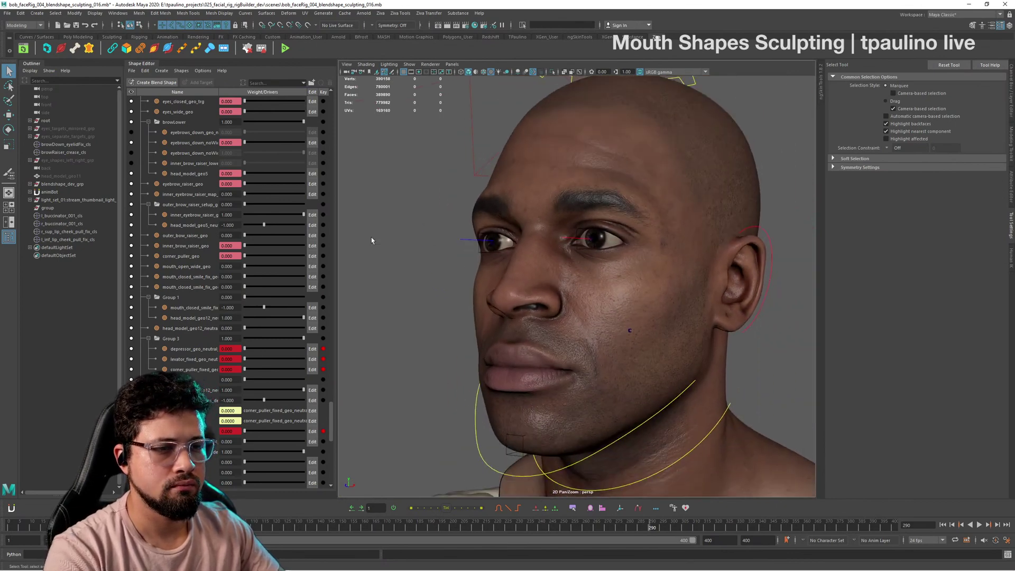
# Step: Set the cheek_pull_left head model target's weight to 0 and the cheek_pull_right head model target's weight to 1
pyautogui.scroll(5, 245, 265)
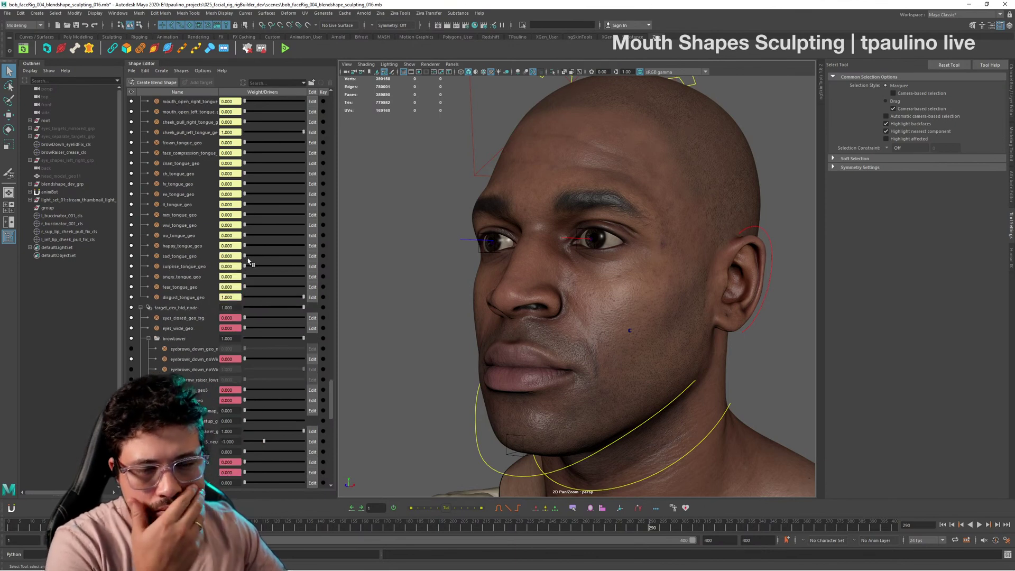
pyautogui.scroll(10, 249, 261)
pyautogui.scroll(5, 248, 261)
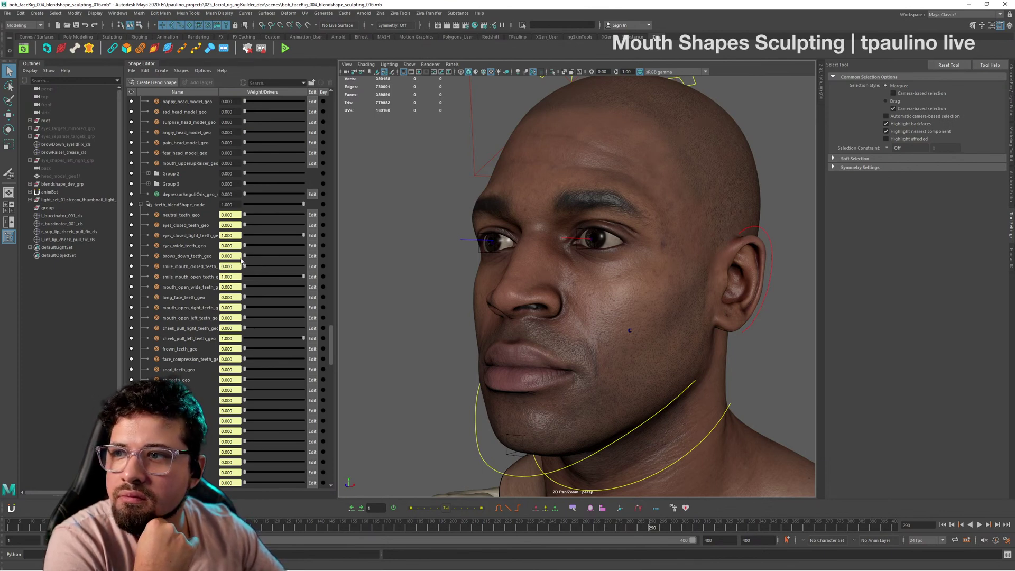
pyautogui.scroll(7, 262, 277)
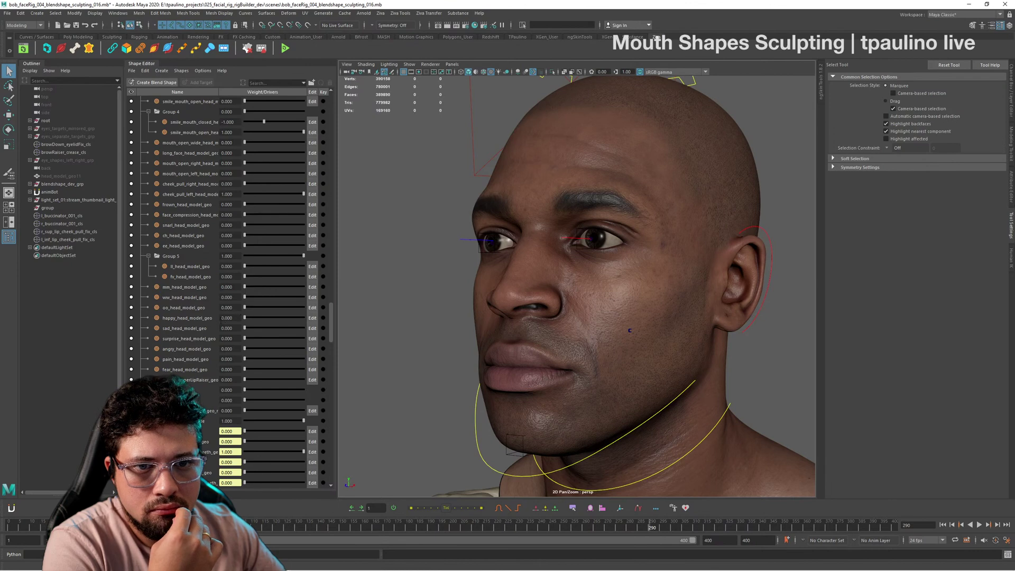
pyautogui.scroll(1, 212, 324)
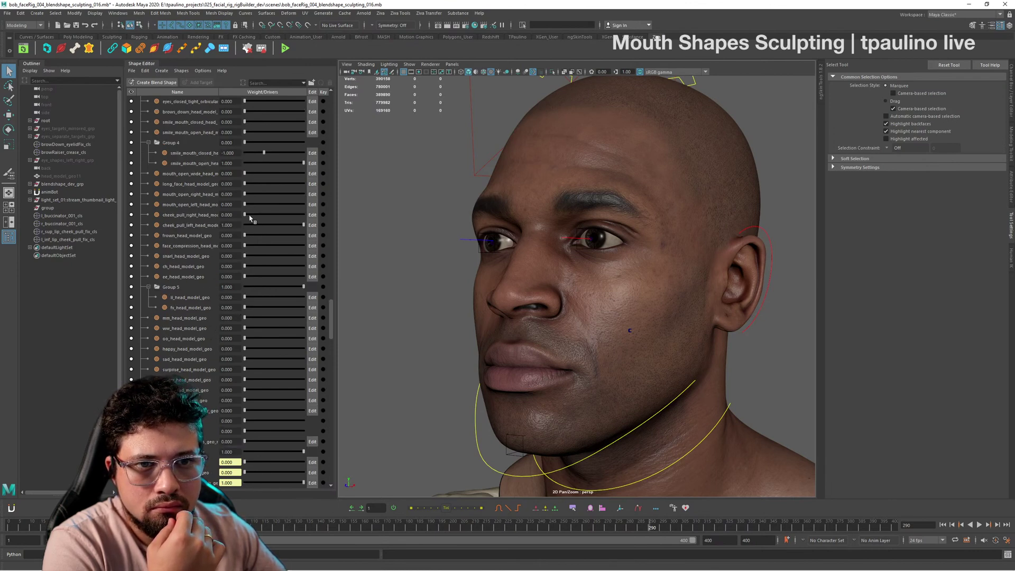
pyautogui.moveTo(268, 226); pyautogui.dragTo(344, 214)
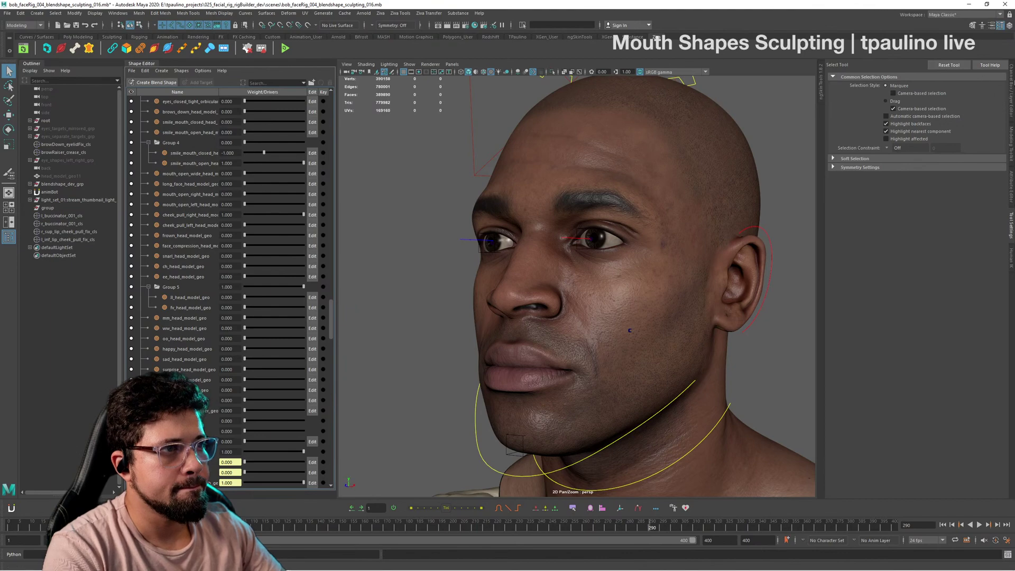
# Step: Show the channel and display layer editors beside the viewport and save the scene
pyautogui.click(1011, 102)
pyautogui.keyDown('alt'); pyautogui.moveTo(674, 355); pyautogui.dragTo(766, 361); pyautogui.keyUp('alt')
pyautogui.keyDown('alt'); pyautogui.moveTo(766, 360); pyautogui.dragTo(569, 334, button='right'); pyautogui.keyUp('alt')
pyautogui.keyDown('alt'); pyautogui.moveTo(772, 347); pyautogui.dragTo(664, 351); pyautogui.keyUp('alt')
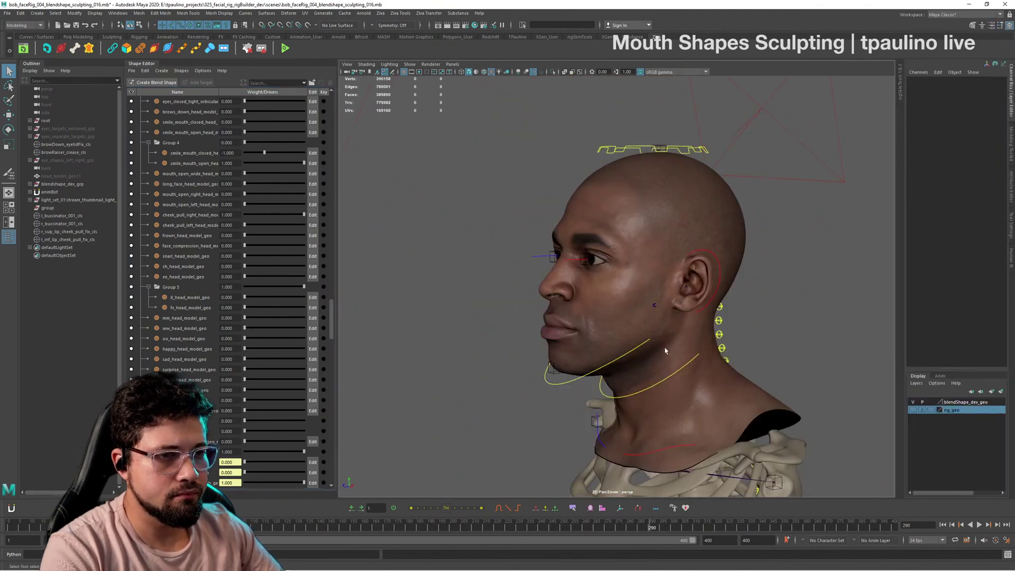
pyautogui.keyDown('alt'); pyautogui.moveTo(664, 352); pyautogui.dragTo(767, 388, button='right'); pyautogui.keyUp('alt')
pyautogui.keyDown('alt'); pyautogui.moveTo(766, 388); pyautogui.dragTo(791, 383); pyautogui.keyUp('alt')
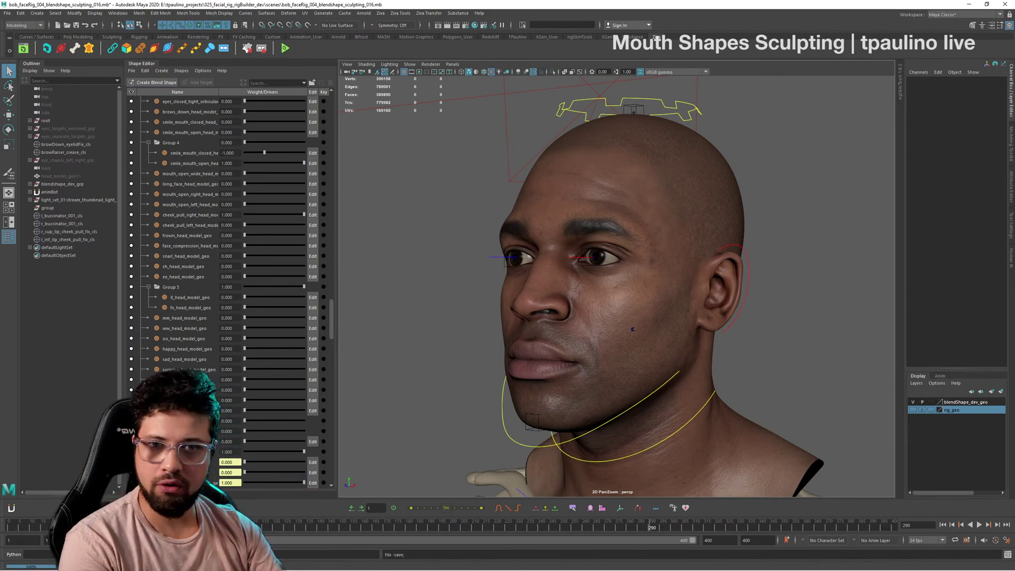
pyautogui.hotkey('alt', 'Tab')
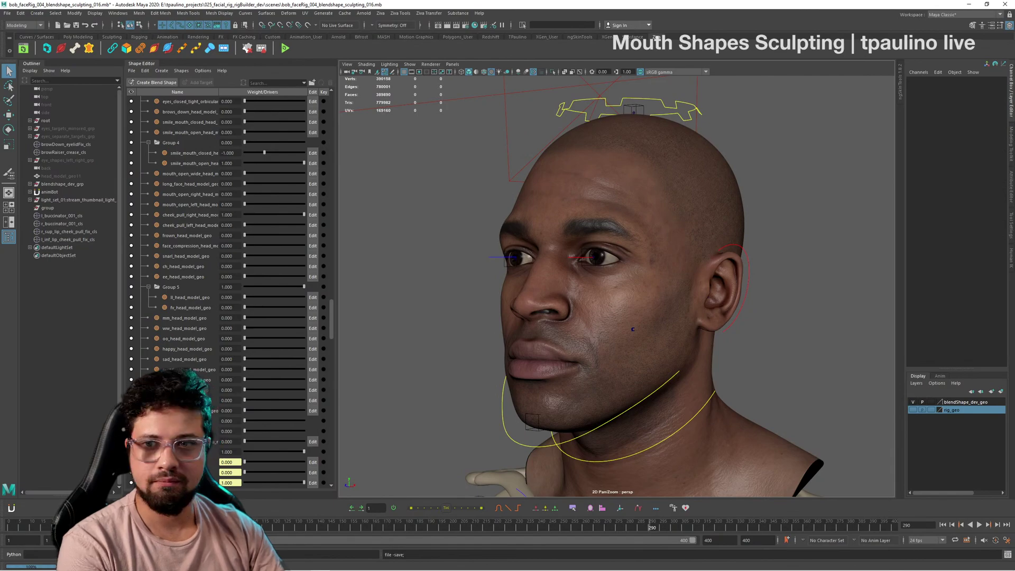
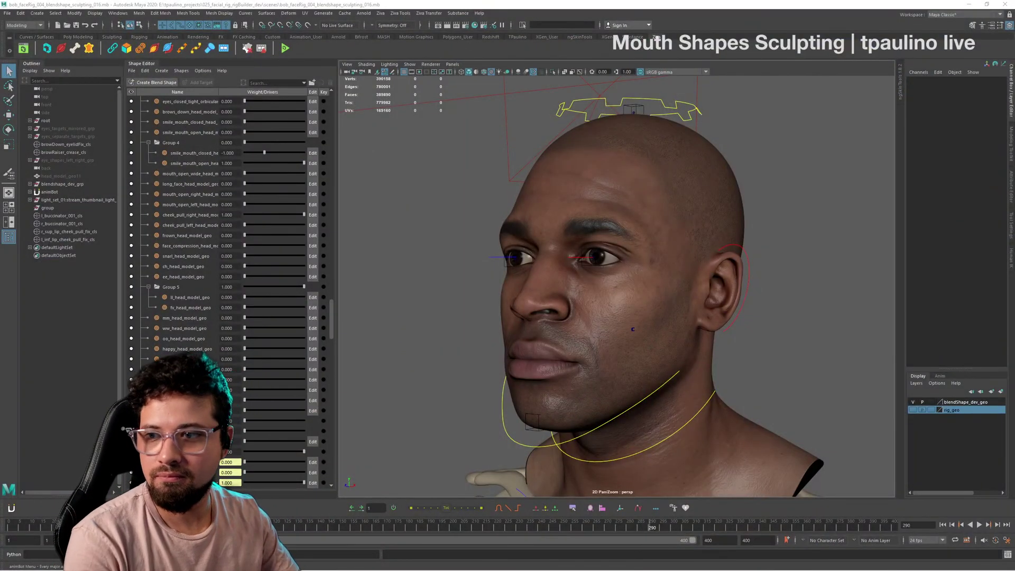
# Step: Hide the blendShape_dev_geo layer, show the rig_geo layer and inspect the right cheek pull from both three-quarter sides
pyautogui.keyDown('alt'); pyautogui.moveTo(344, 291); pyautogui.dragTo(691, 272); pyautogui.keyUp('alt')
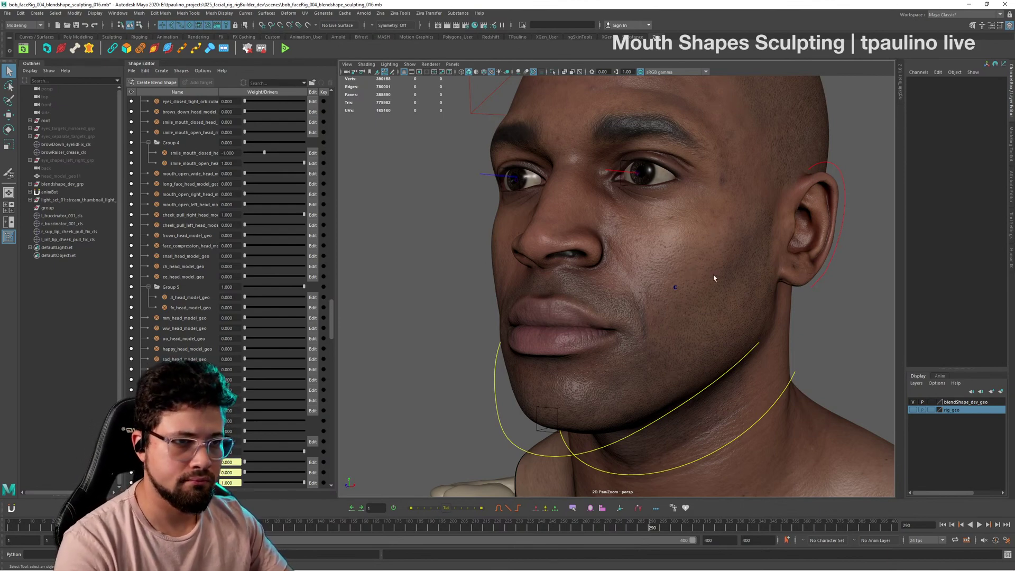
pyautogui.keyDown('alt'); pyautogui.moveTo(714, 278); pyautogui.dragTo(478, 277); pyautogui.keyUp('alt')
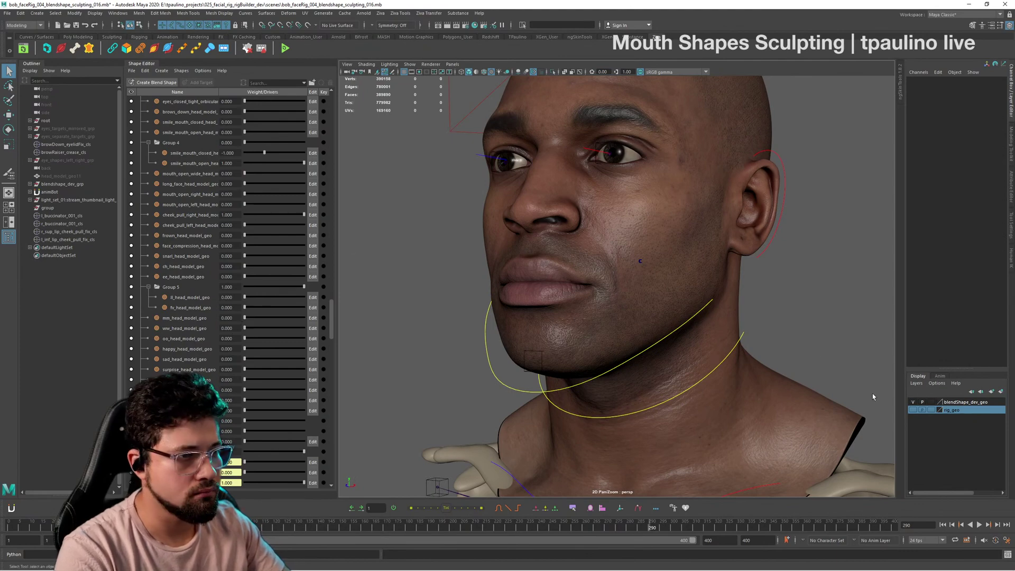
pyautogui.click(913, 402)
pyautogui.click(913, 410)
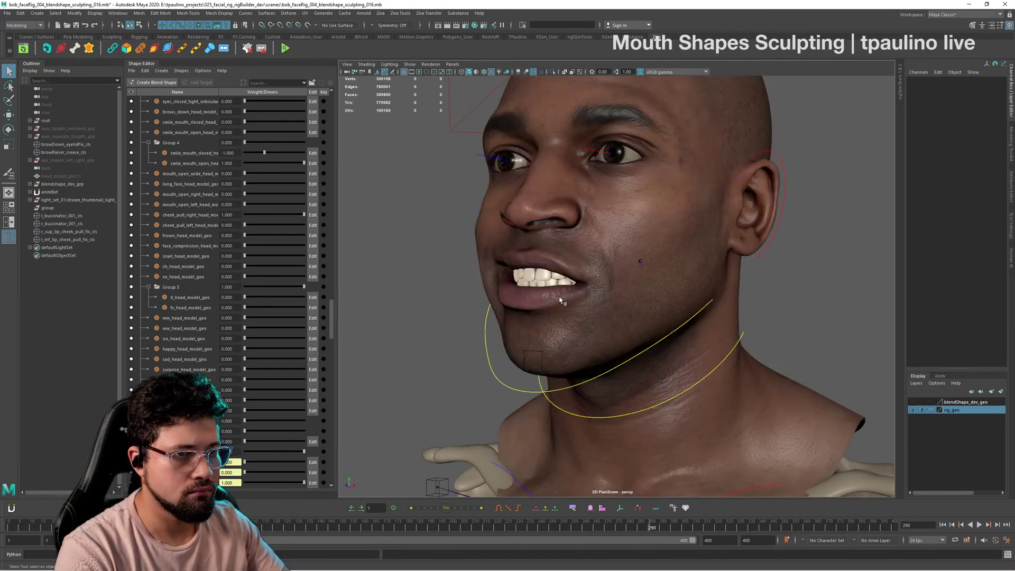
pyautogui.keyDown('alt'); pyautogui.moveTo(561, 300); pyautogui.dragTo(659, 306); pyautogui.keyUp('alt')
pyautogui.keyDown('alt'); pyautogui.moveTo(659, 305); pyautogui.dragTo(613, 394, button='right'); pyautogui.keyUp('alt')
pyautogui.keyDown('alt'); pyautogui.moveTo(613, 394); pyautogui.dragTo(608, 391); pyautogui.keyUp('alt')
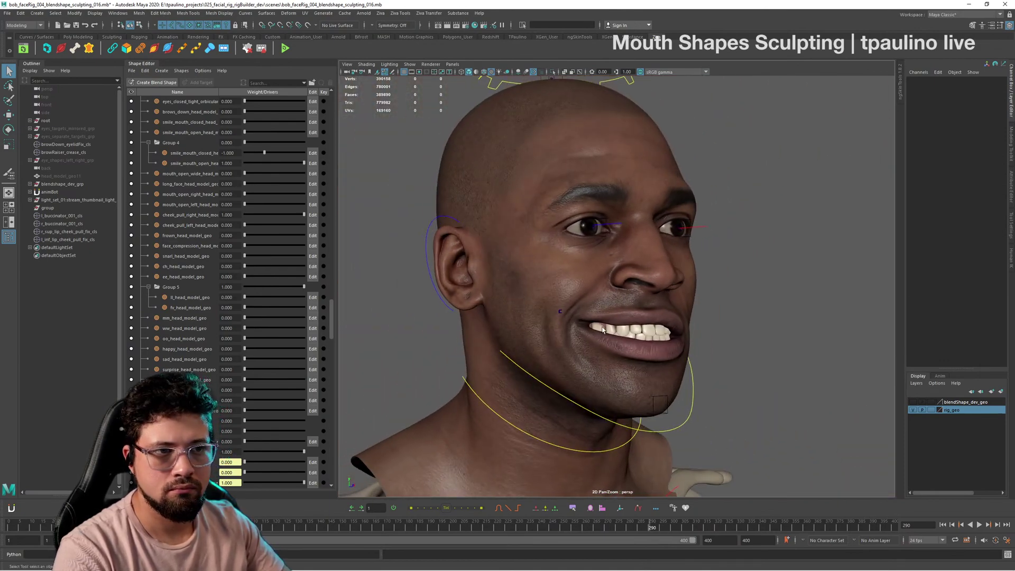
# Step: Duplicate the posed rig head mesh, then hide the rig_geo layer and show the blendShape_dev_geo layer again
pyautogui.click(603, 330)
pyautogui.click(573, 297)
pyautogui.hotkey('ctrl', 'd')
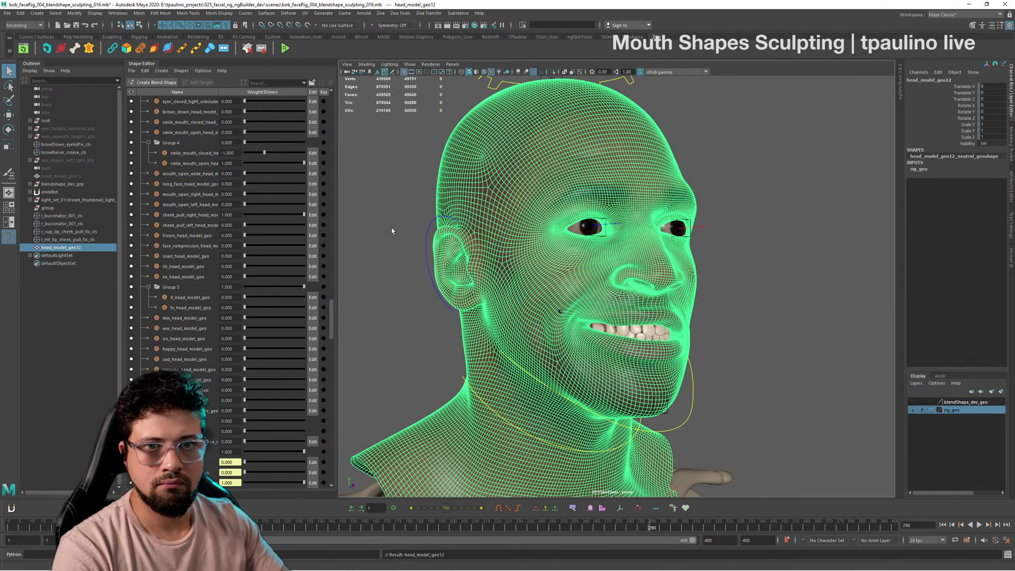
pyautogui.click(912, 410)
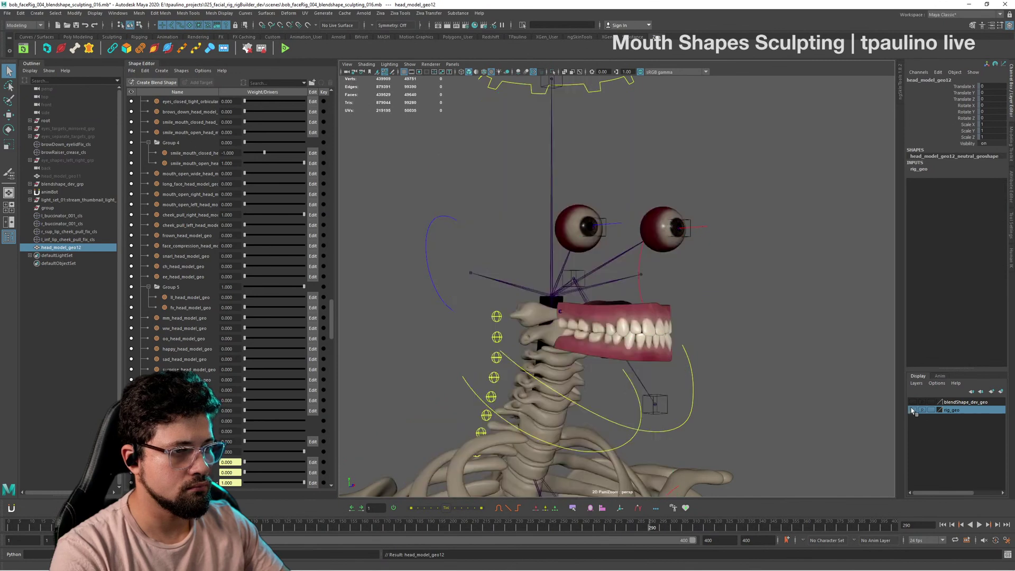
pyautogui.click(912, 402)
pyautogui.keyDown('alt'); pyautogui.moveTo(753, 360); pyautogui.dragTo(722, 350); pyautogui.keyUp('alt')
# Step: Rename the last target under target_dev_bld_node to l_cheek_puller_geo
pyautogui.scroll(-4, 191, 266)
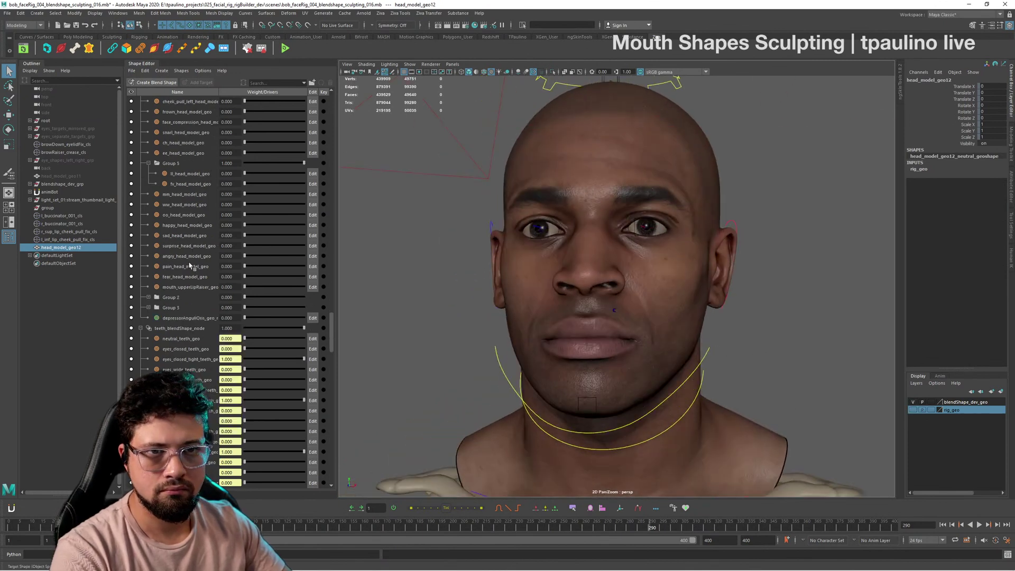
pyautogui.scroll(-10, 190, 266)
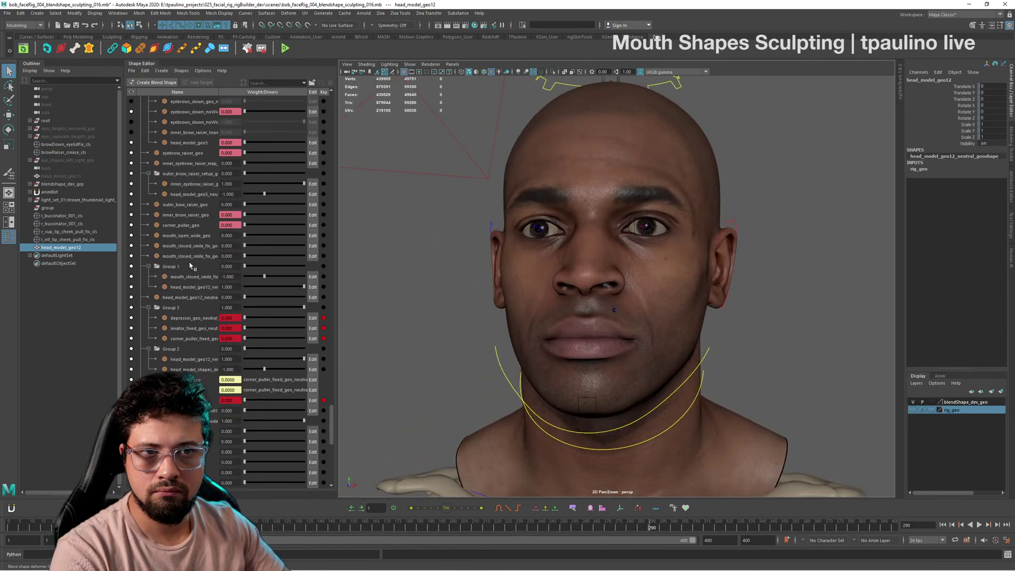
pyautogui.scroll(-6, 190, 266)
pyautogui.scroll(2, 250, 261)
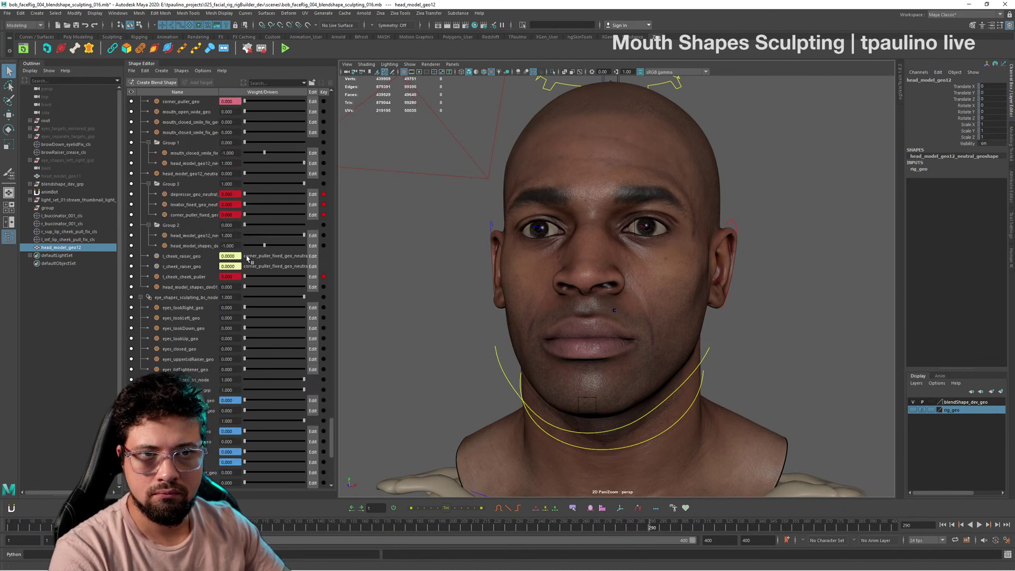
pyautogui.doubleClick(198, 287)
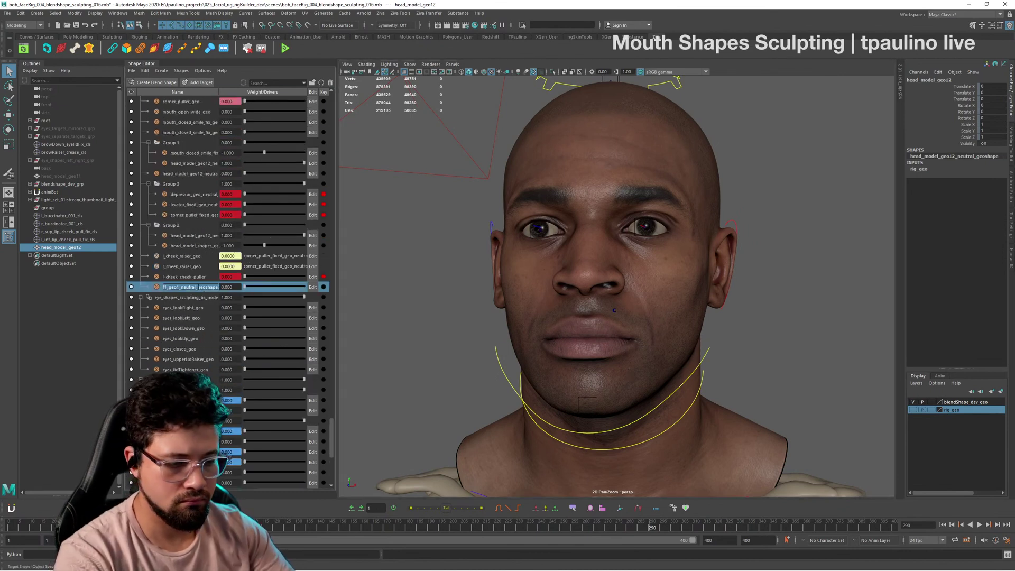
pyautogui.press('BackSpace')
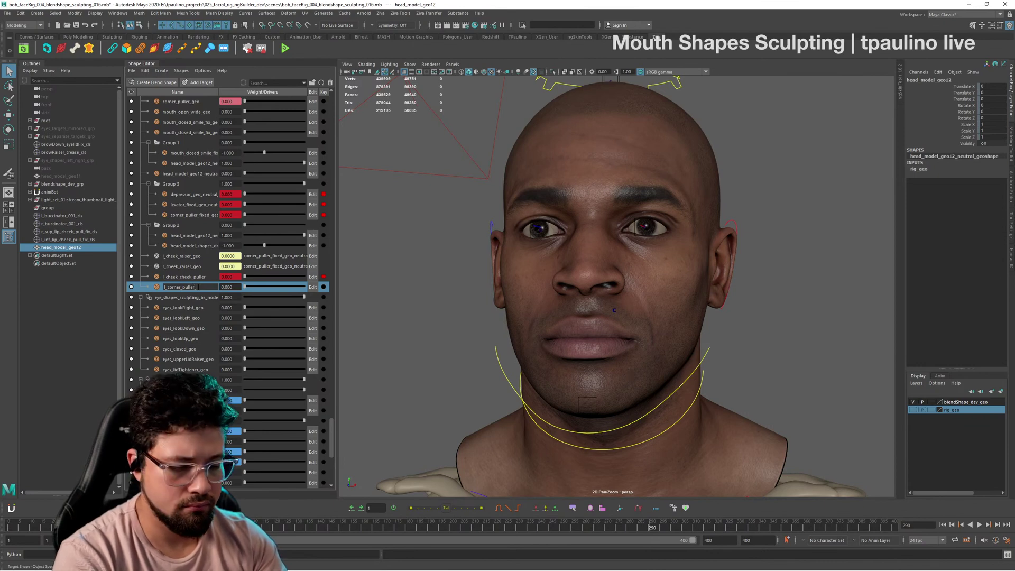
pyautogui.write('o')
pyautogui.press('Return')
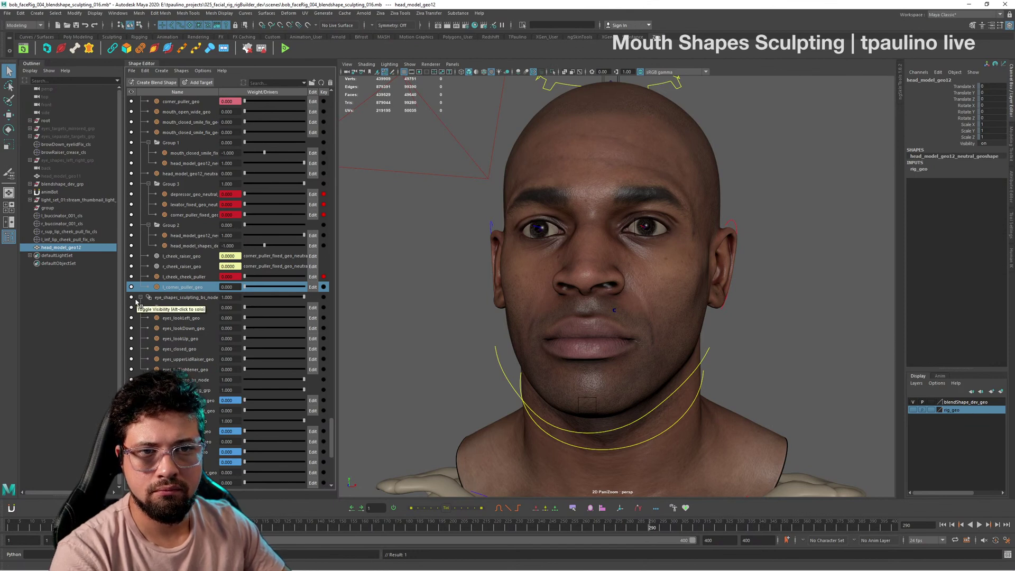
pyautogui.doubleClick(180, 288)
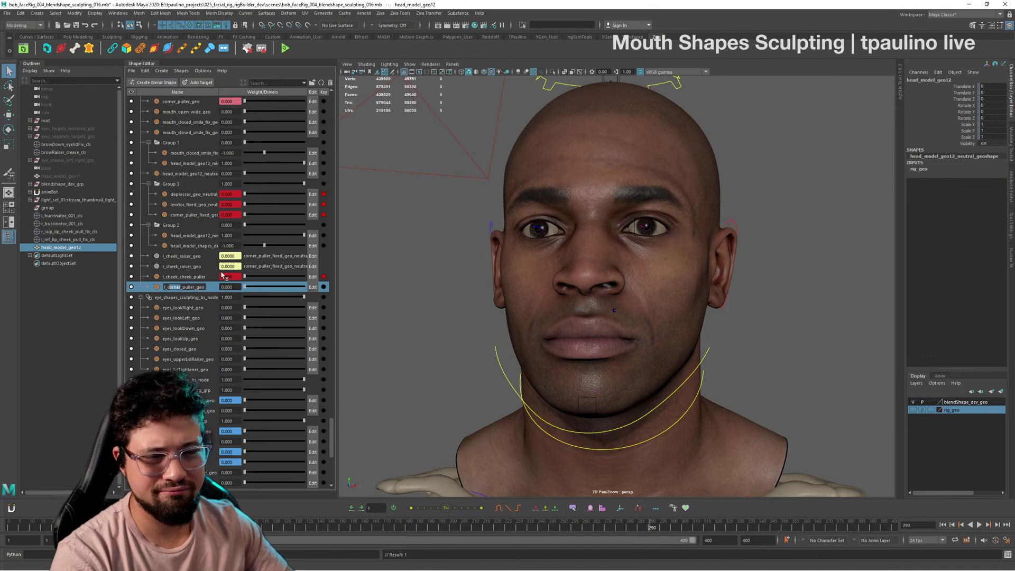
pyautogui.write('che')
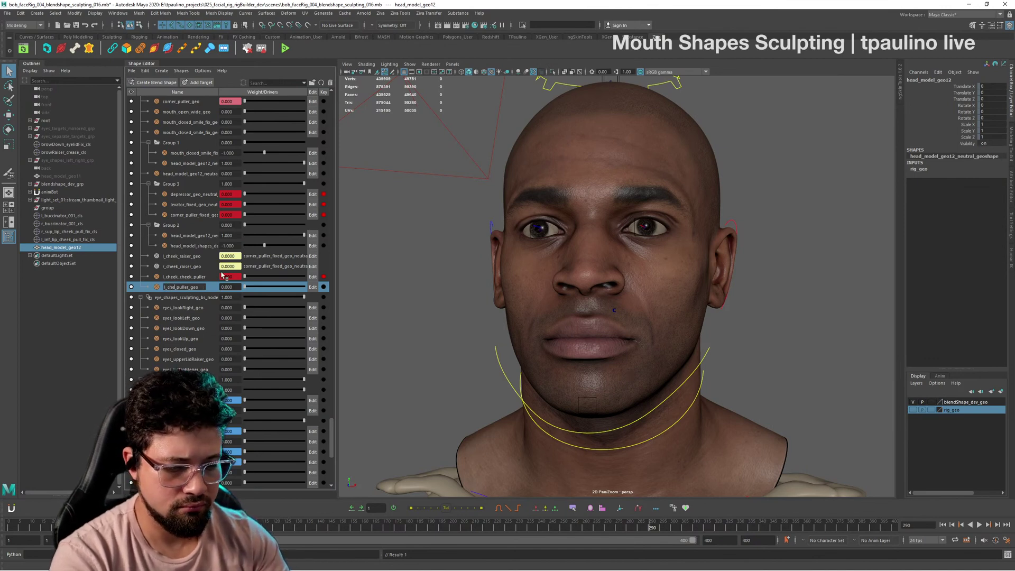
pyautogui.write('ek')
pyautogui.press('Return')
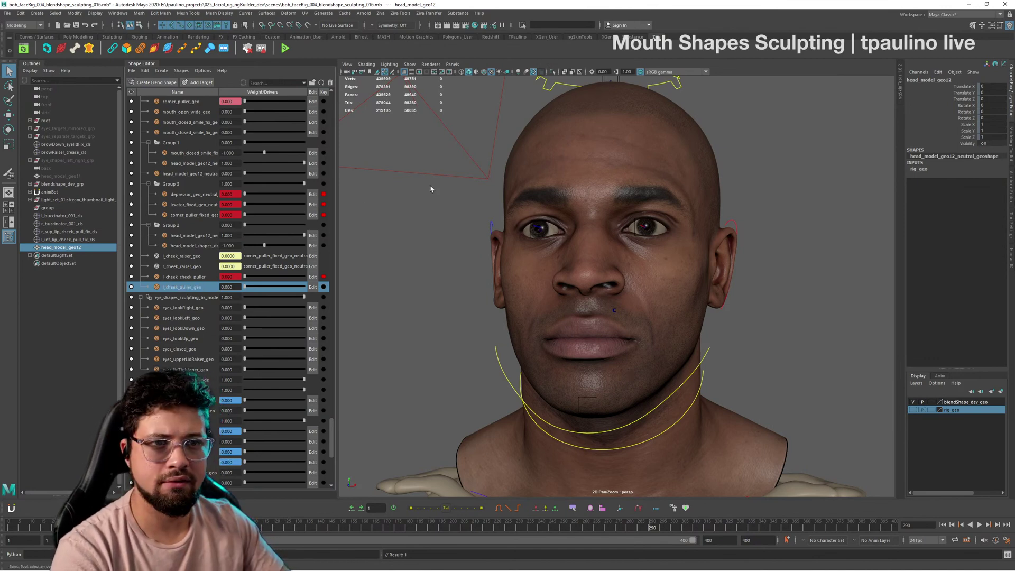
# Step: Hide the duplicated head_model_geo12 mesh so only the blendshape development head is displayed
pyautogui.keyDown('alt'); pyautogui.moveTo(438, 248); pyautogui.dragTo(581, 228); pyautogui.keyUp('alt')
pyautogui.keyDown('alt'); pyautogui.moveTo(581, 228); pyautogui.dragTo(528, 225, button='right'); pyautogui.keyUp('alt')
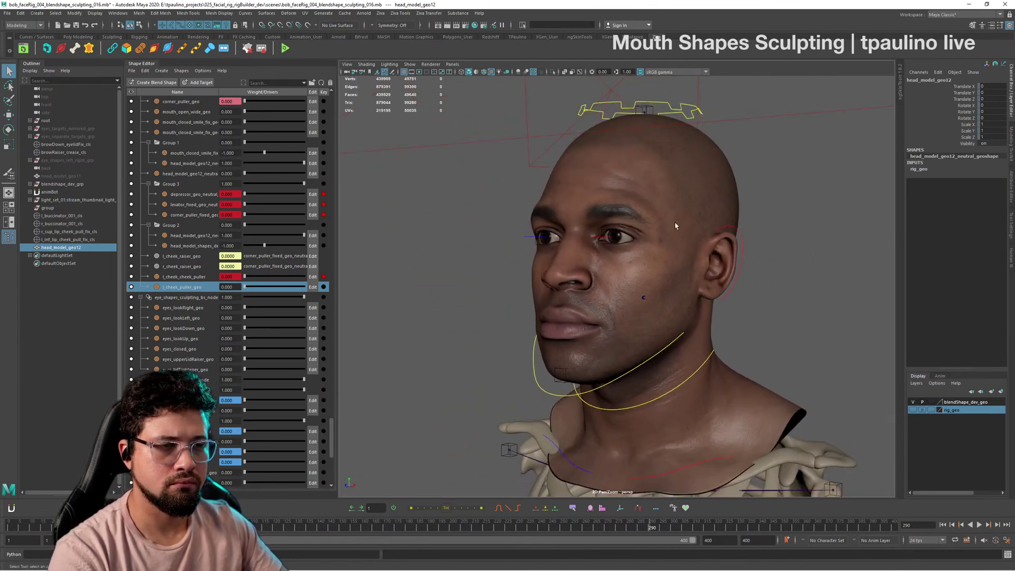
pyautogui.click(77, 248)
pyautogui.press('h')
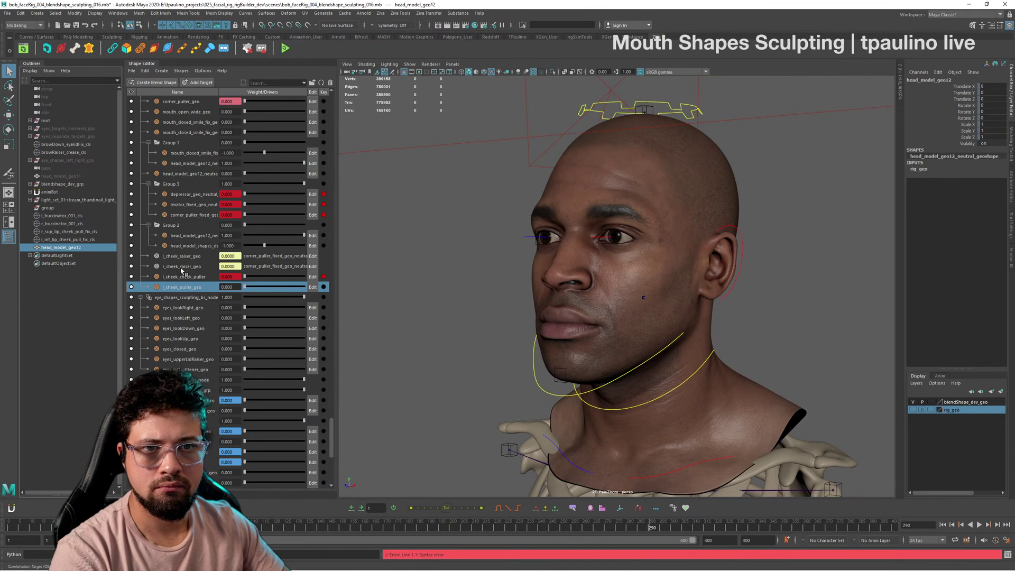
pyautogui.keyDown('alt'); pyautogui.moveTo(506, 274); pyautogui.dragTo(537, 275); pyautogui.keyUp('alt')
pyautogui.hotkey('ctrl', '1')
pyautogui.hotkey('ctrl', '1')
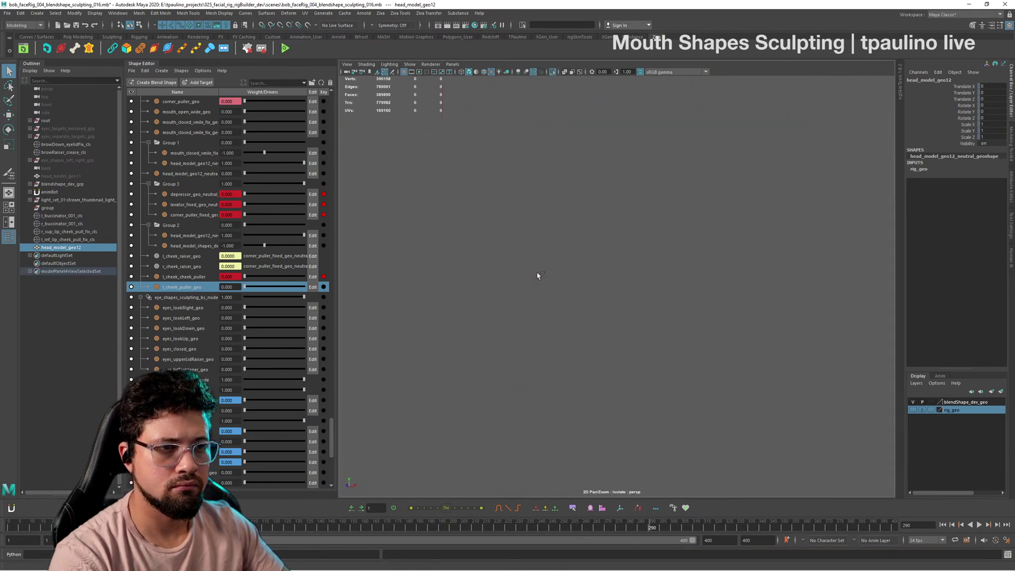
pyautogui.click(913, 411)
pyautogui.click(913, 411)
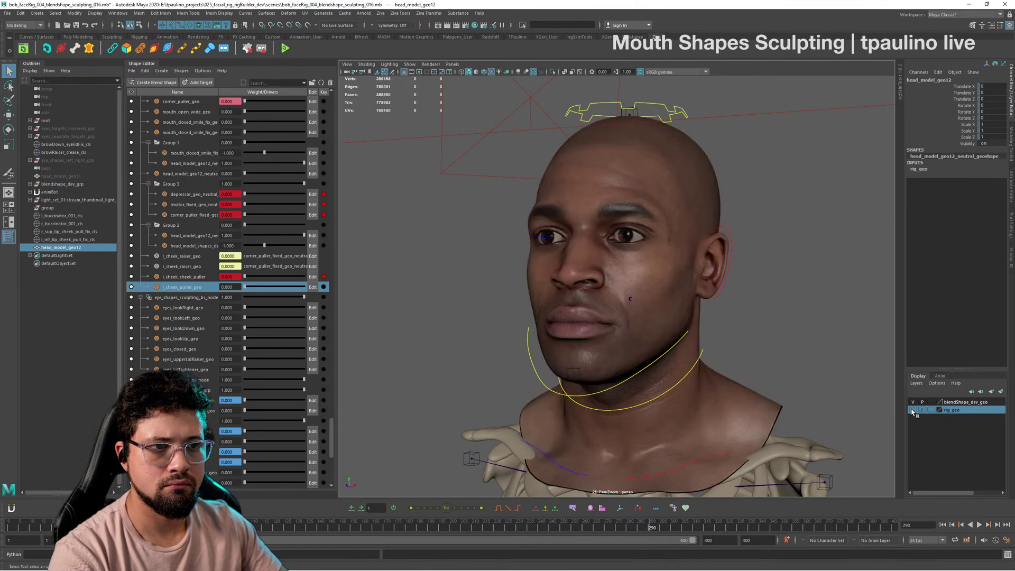
# Step: Add the head_model_geo12 mesh as a new target on target_dev_bld_node and rename it for the right cheek pull
pyautogui.scroll(6, 186, 214)
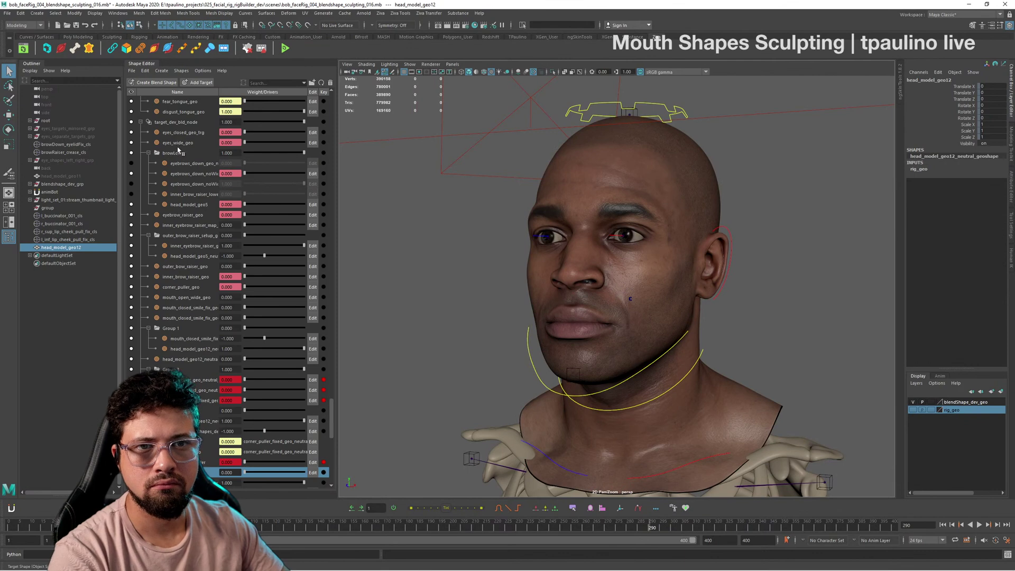
pyautogui.rightClick(185, 123)
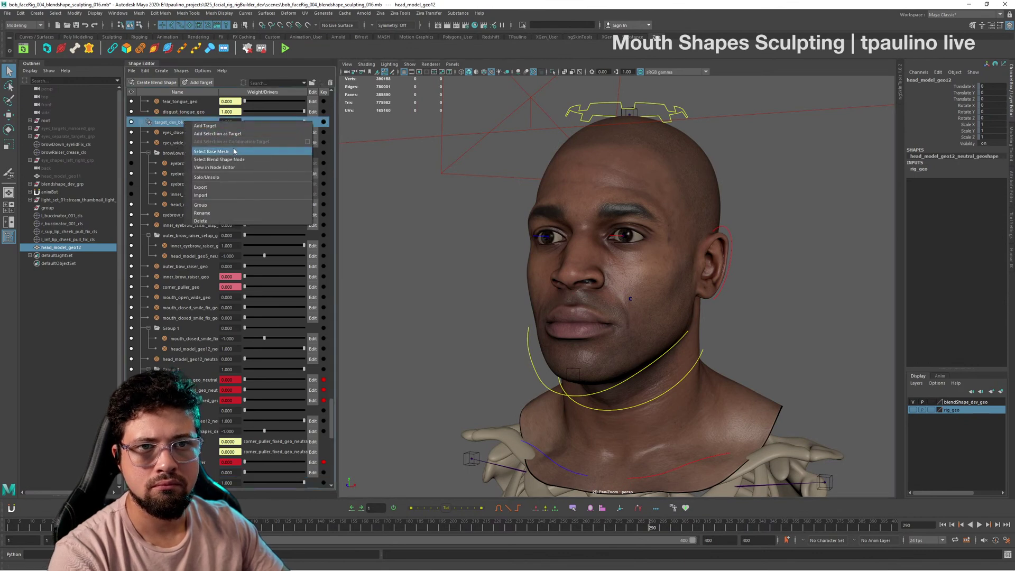
pyautogui.click(222, 134)
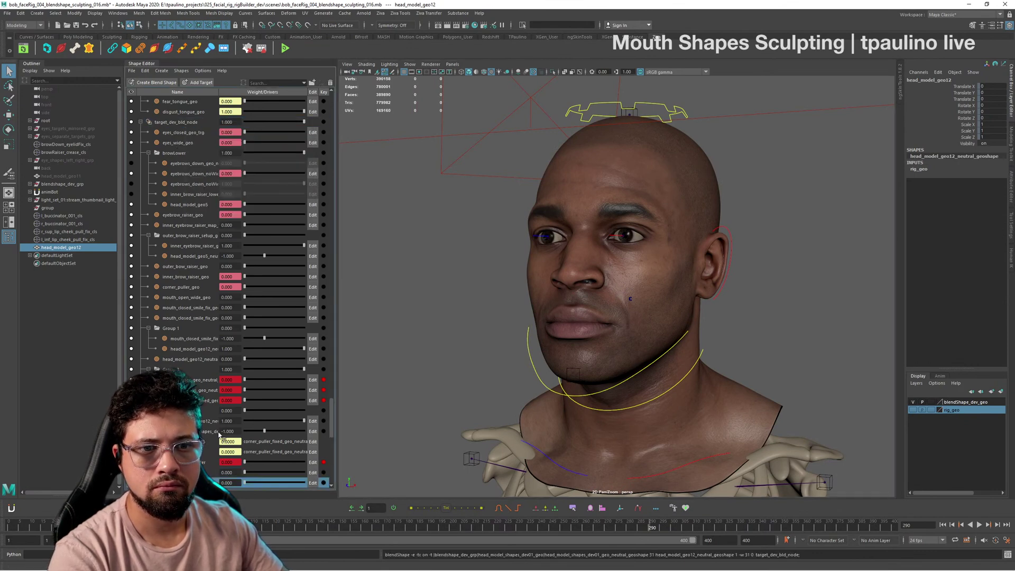
pyautogui.scroll(-3, 227, 289)
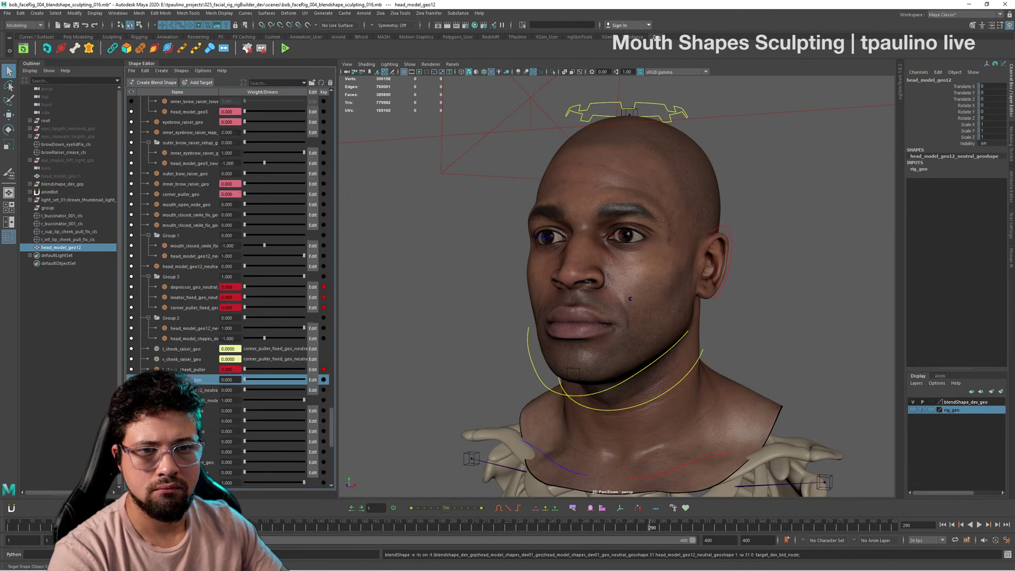
pyautogui.doubleClick(197, 390)
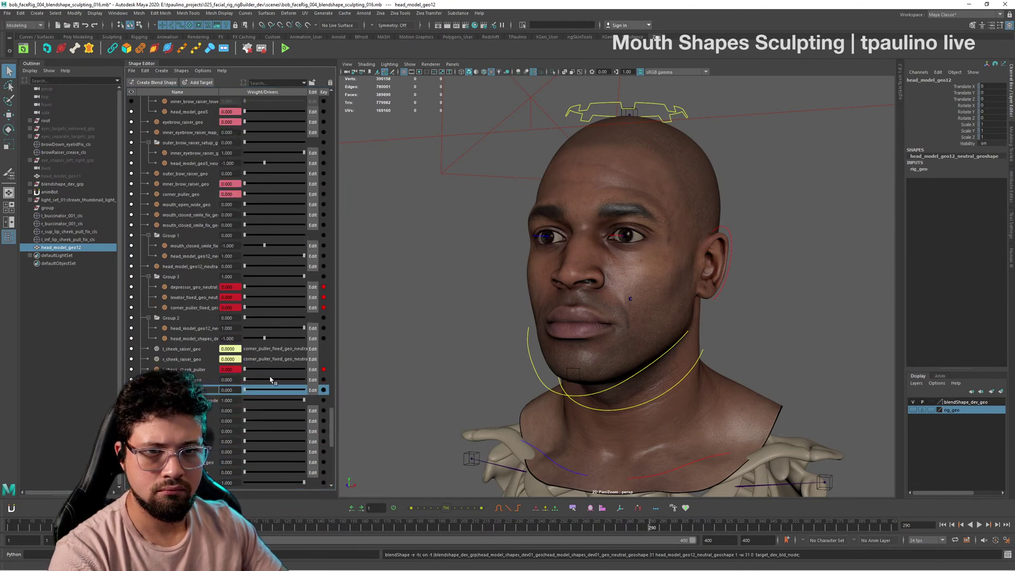
pyautogui.press('Return')
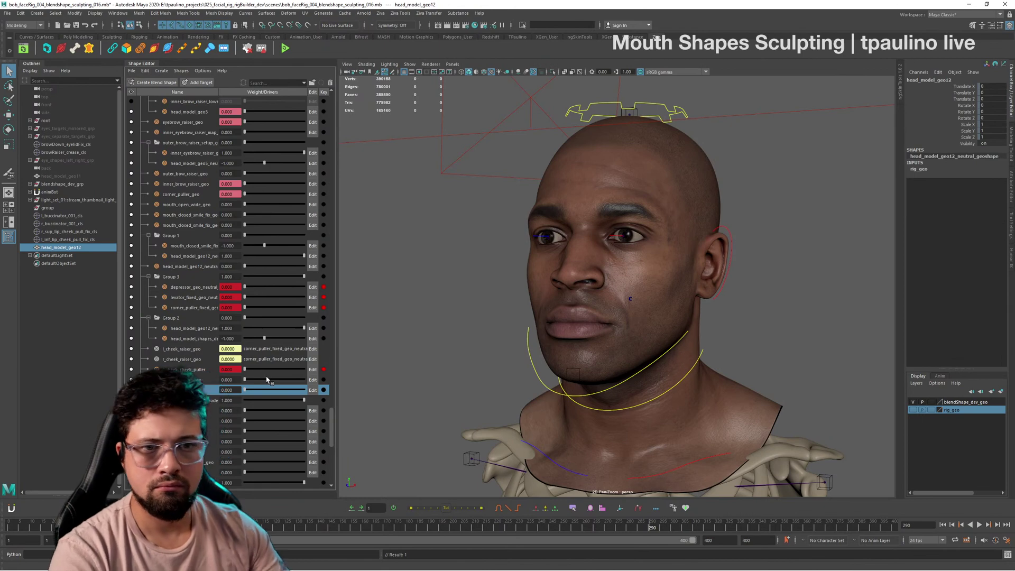
pyautogui.click(63, 246)
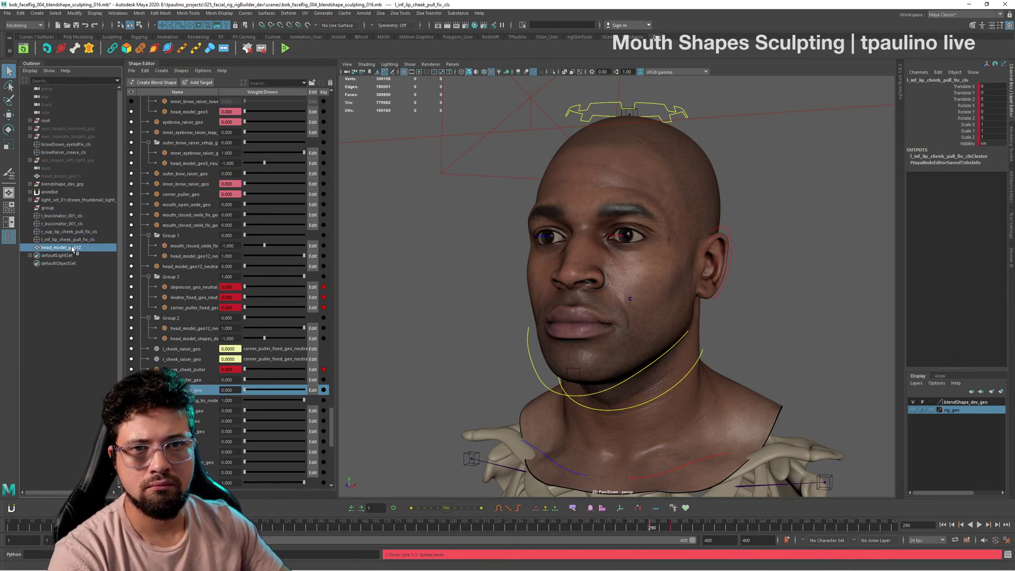
# Step: Delete the leftover head_model_geo12 mesh and set the right cheek puller target's weight to 1.000
pyautogui.press('Delete')
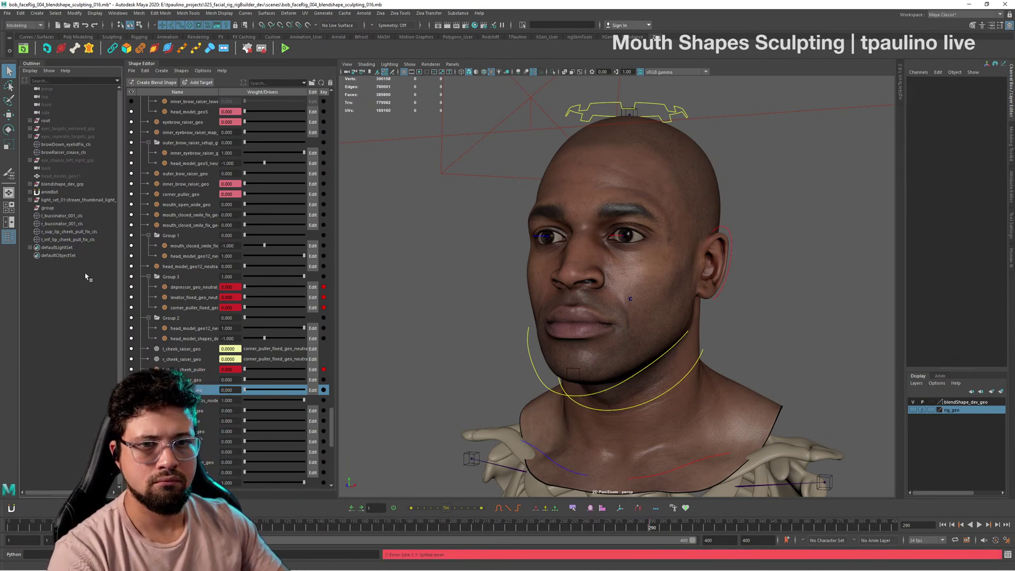
pyautogui.moveTo(246, 390); pyautogui.dragTo(331, 398)
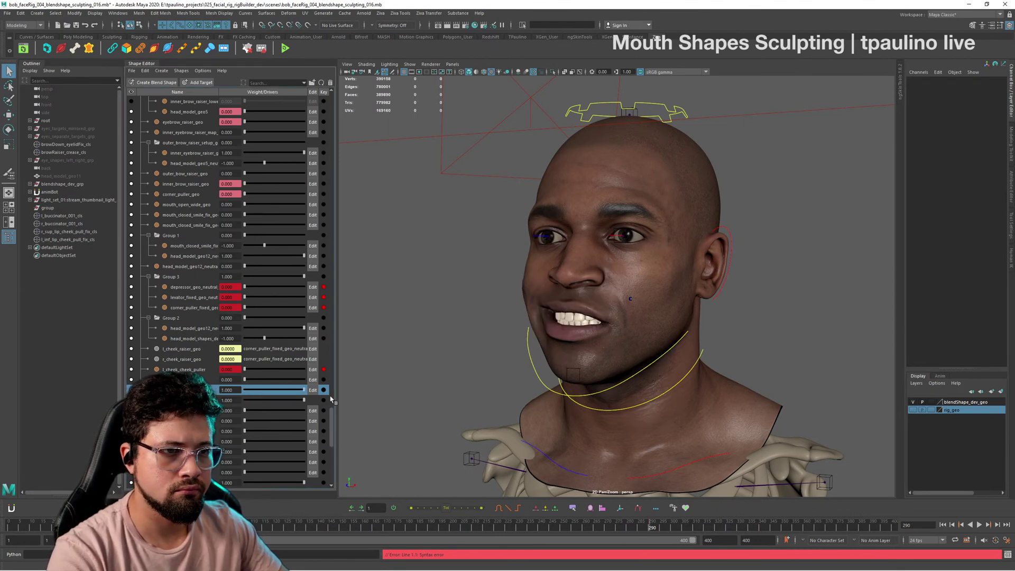
pyautogui.keyDown('alt'); pyautogui.moveTo(544, 378); pyautogui.dragTo(711, 388); pyautogui.keyUp('alt')
pyautogui.keyDown('alt'); pyautogui.moveTo(677, 380); pyautogui.dragTo(725, 374, button='right'); pyautogui.keyUp('alt')
pyautogui.moveTo(726, 375)
pyautogui.keyDown('alt'); pyautogui.mouseDown(button='middle')
pyautogui.moveTo(702, 327)
pyautogui.moveTo(721, 364)
pyautogui.mouseUp(button='middle'); pyautogui.keyUp('alt')
pyautogui.keyDown('alt'); pyautogui.moveTo(721, 364); pyautogui.dragTo(782, 394, button='right'); pyautogui.keyUp('alt')
pyautogui.keyDown('alt'); pyautogui.moveTo(782, 395); pyautogui.dragTo(618, 323); pyautogui.keyUp('alt')
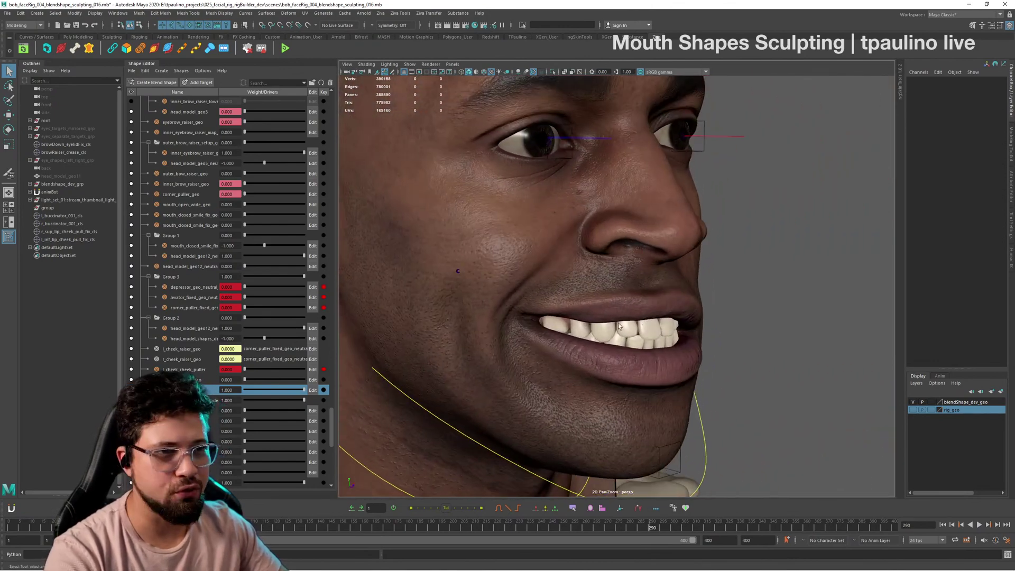
pyautogui.keyDown('alt'); pyautogui.moveTo(617, 322); pyautogui.dragTo(638, 329, button='right'); pyautogui.keyUp('alt')
# Step: Create a cluster deformer on the whole head_model_shapes_dev01_geo mesh
pyautogui.click(622, 280)
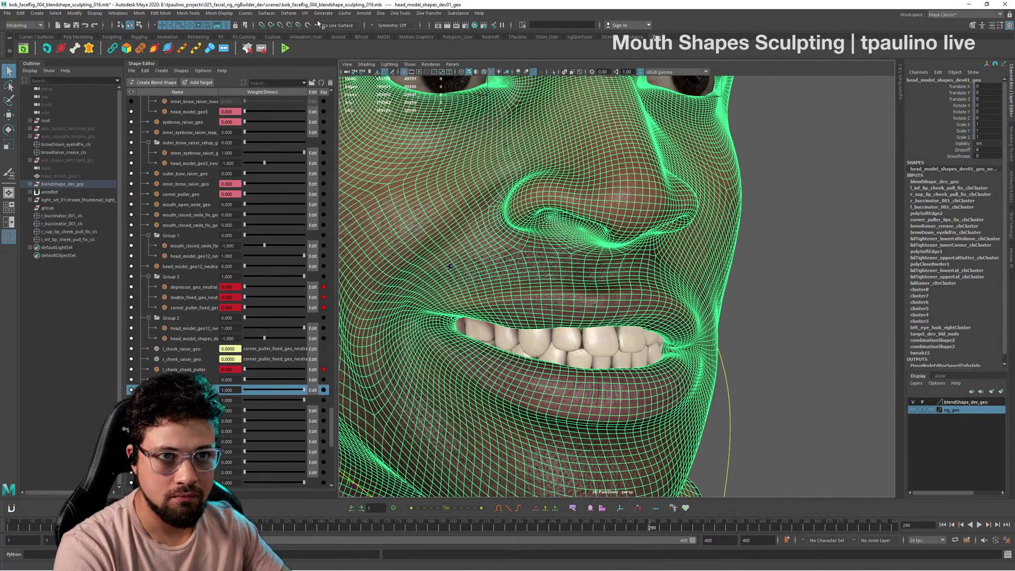
pyautogui.click(292, 15)
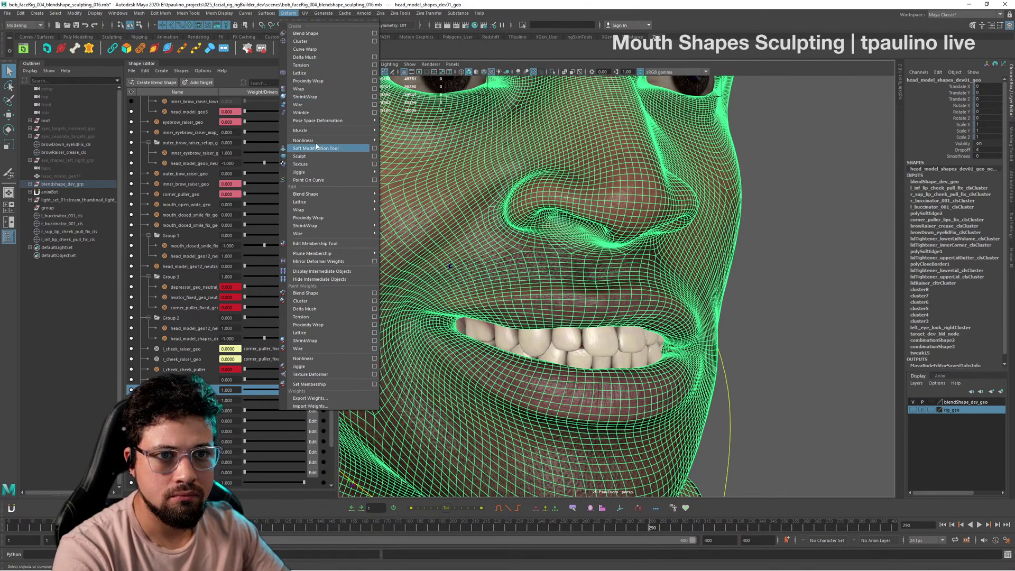
pyautogui.click(315, 41)
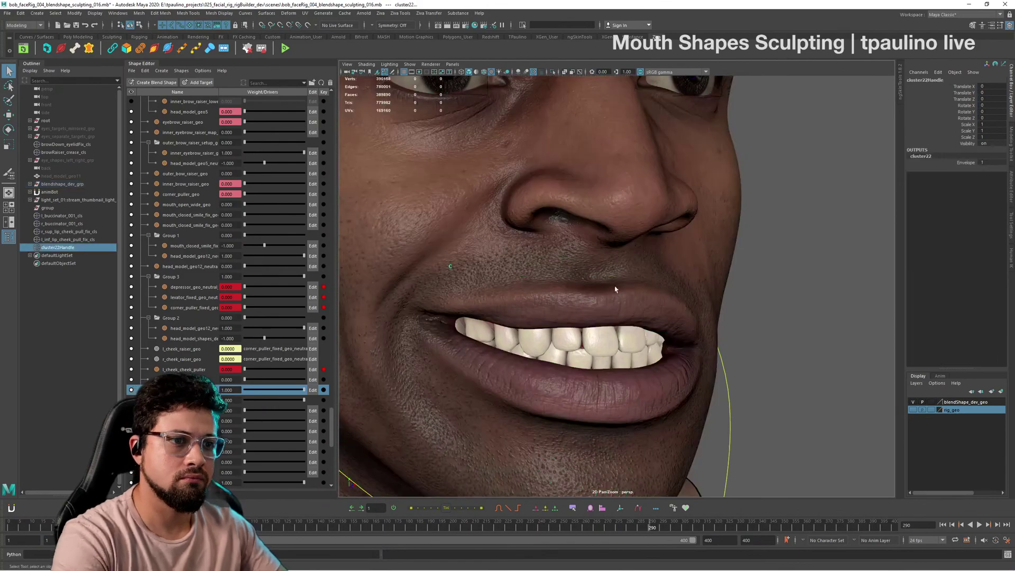
pyautogui.keyDown('alt'); pyautogui.moveTo(573, 329); pyautogui.dragTo(650, 283); pyautogui.keyUp('alt')
pyautogui.click(601, 286)
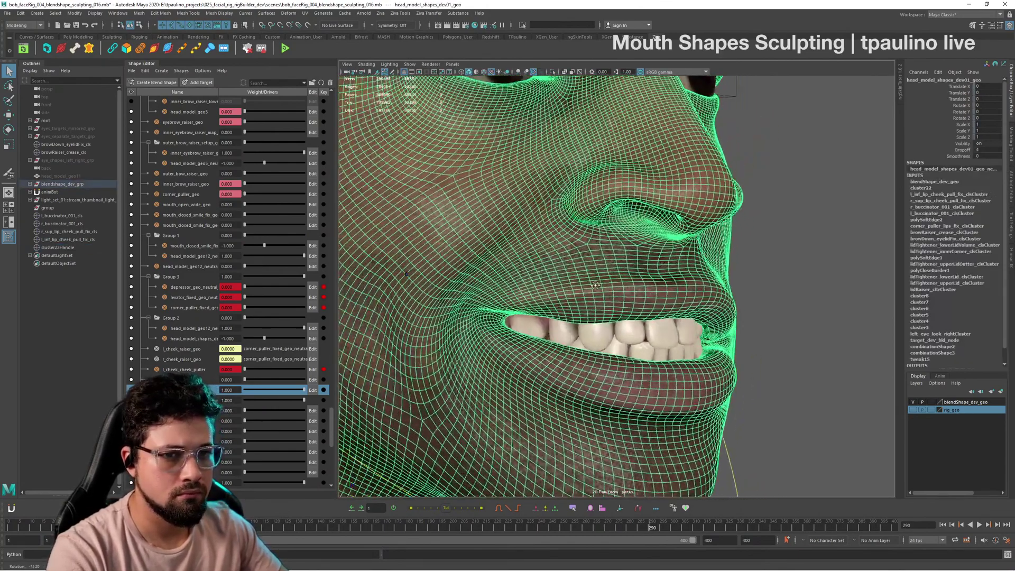
# Step: Rename the existing r_sup_lip_cheek_pull_fix_cls cluster as l_sup_lip_cheek_pull_fix_cls
pyautogui.doubleClick(75, 248)
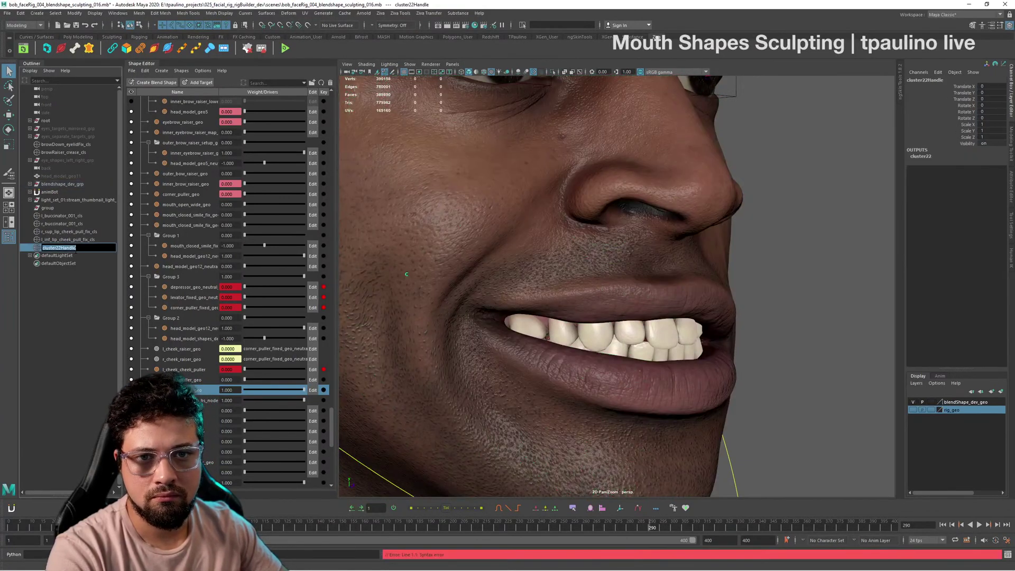
pyautogui.click(82, 234)
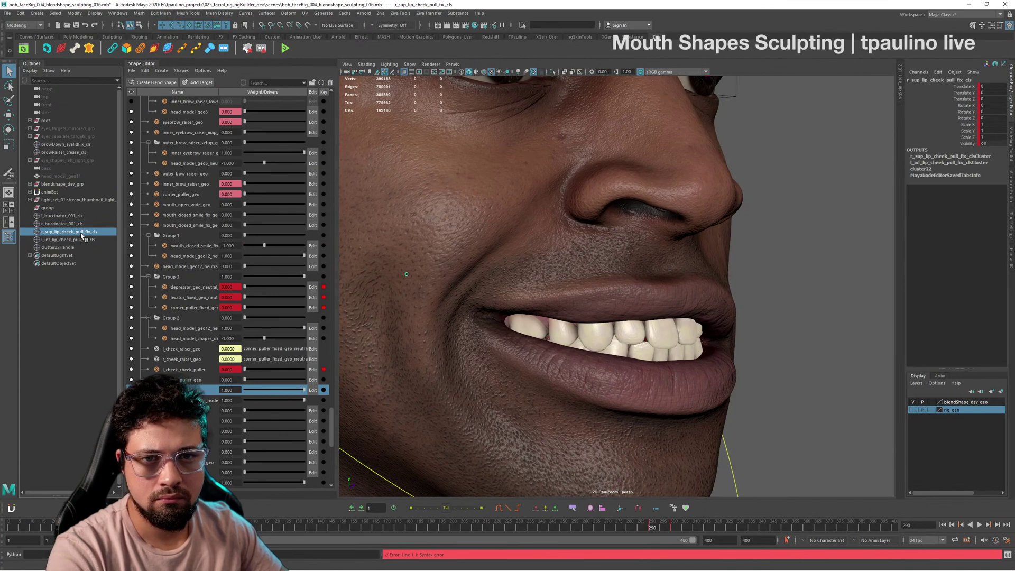
pyautogui.doubleClick(64, 233)
pyautogui.click(46, 232)
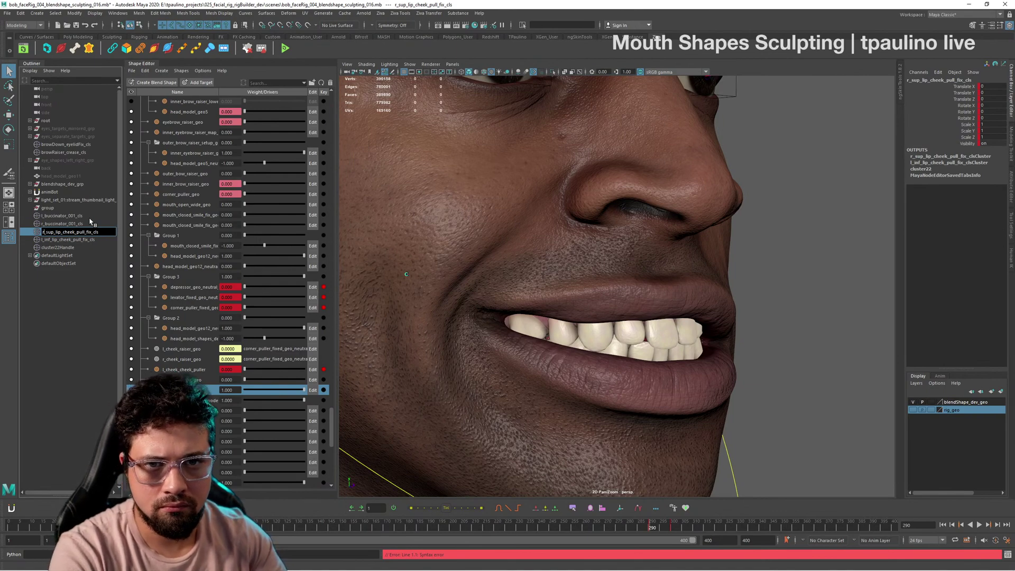
pyautogui.press('Delete')
pyautogui.write('l')
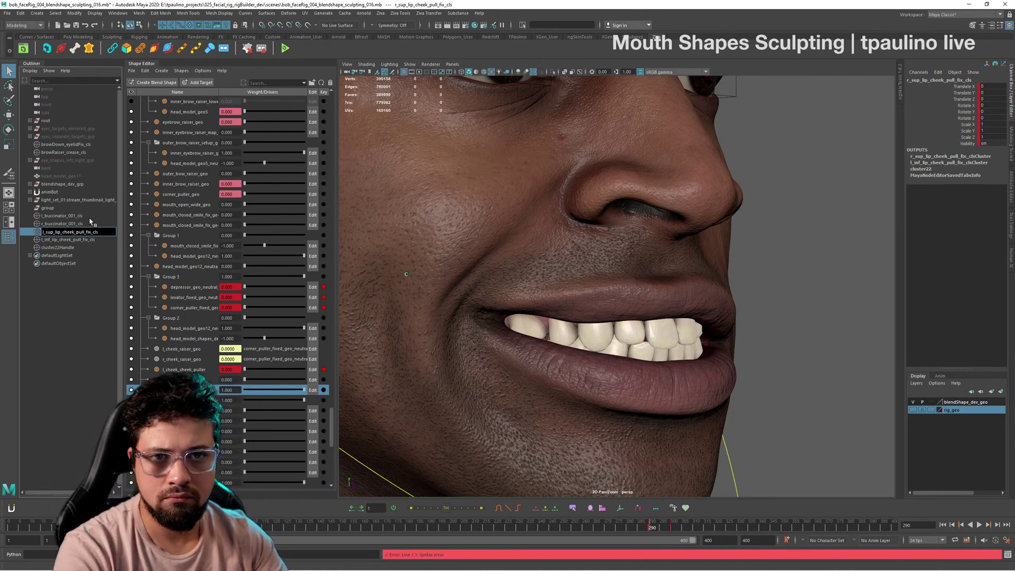
pyautogui.press('Return')
# Step: Rename the new cluster as r_sup_lip_cheek_pull_fix_cls, reusing the name of the left upper-lip cluster
pyautogui.doubleClick(80, 234)
pyautogui.hotkey('ctrl', 'c')
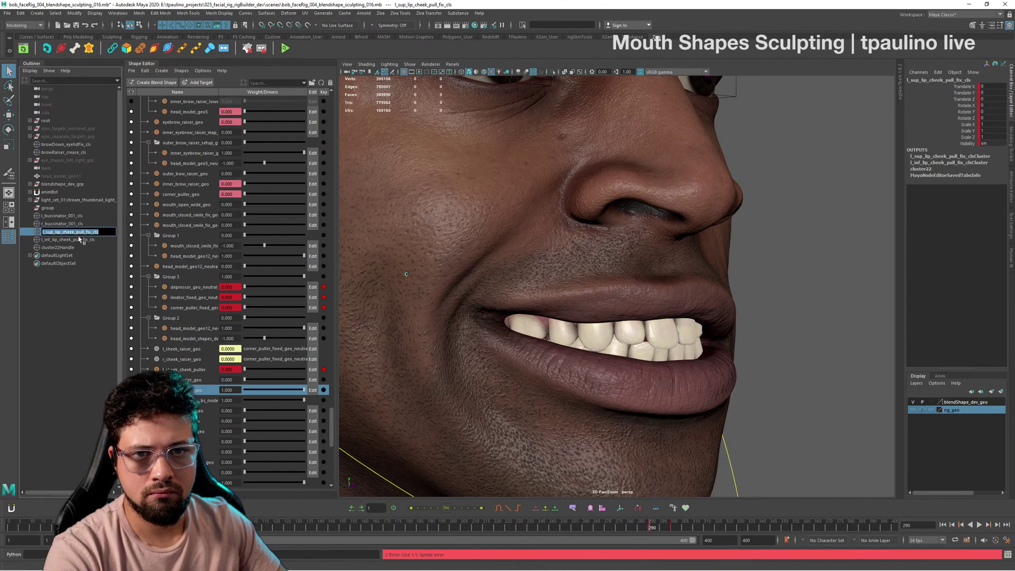
pyautogui.doubleClick(59, 248)
pyautogui.hotkey('ctrl', 'v')
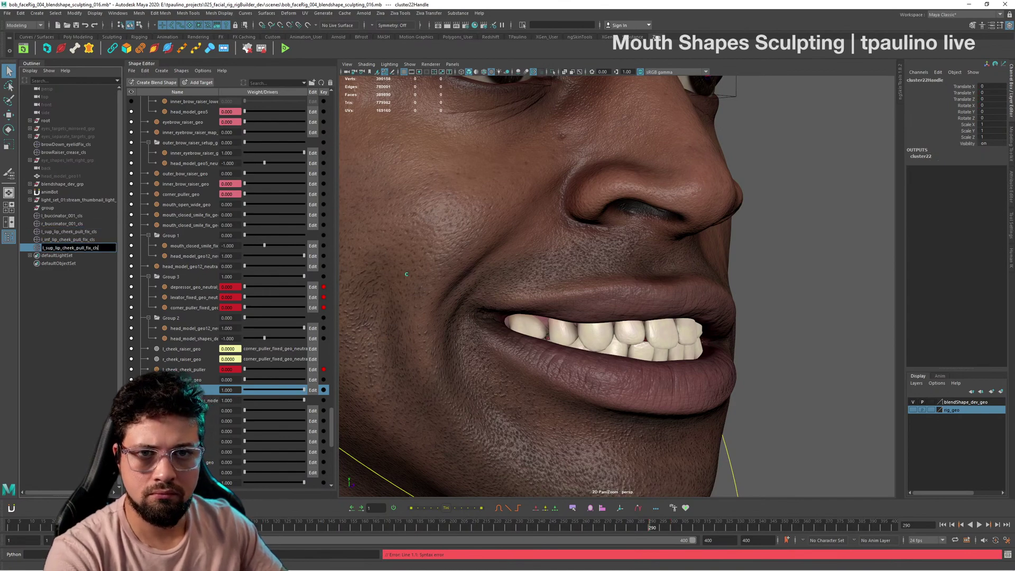
pyautogui.press('Delete')
pyautogui.write('r')
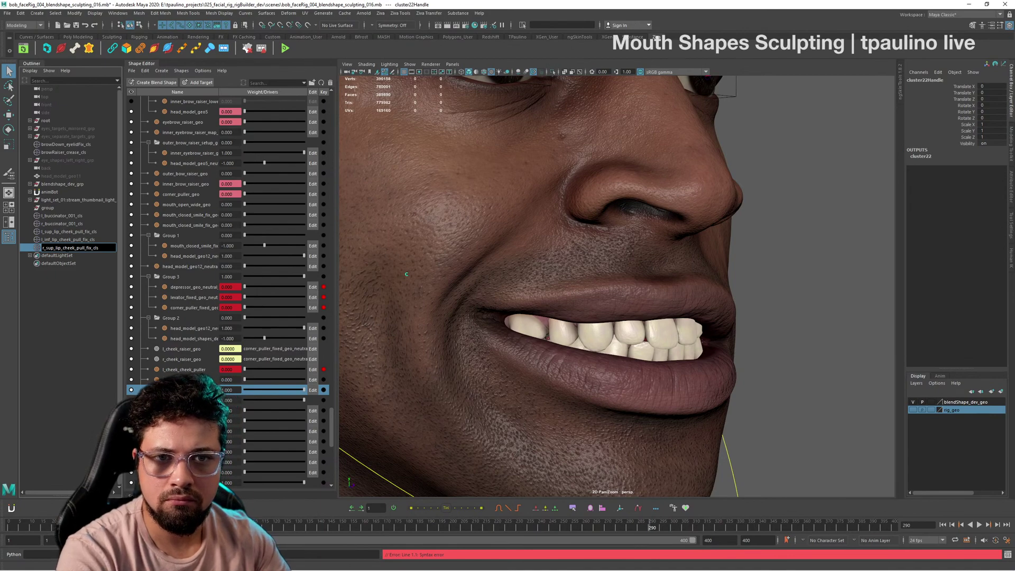
pyautogui.press('Return')
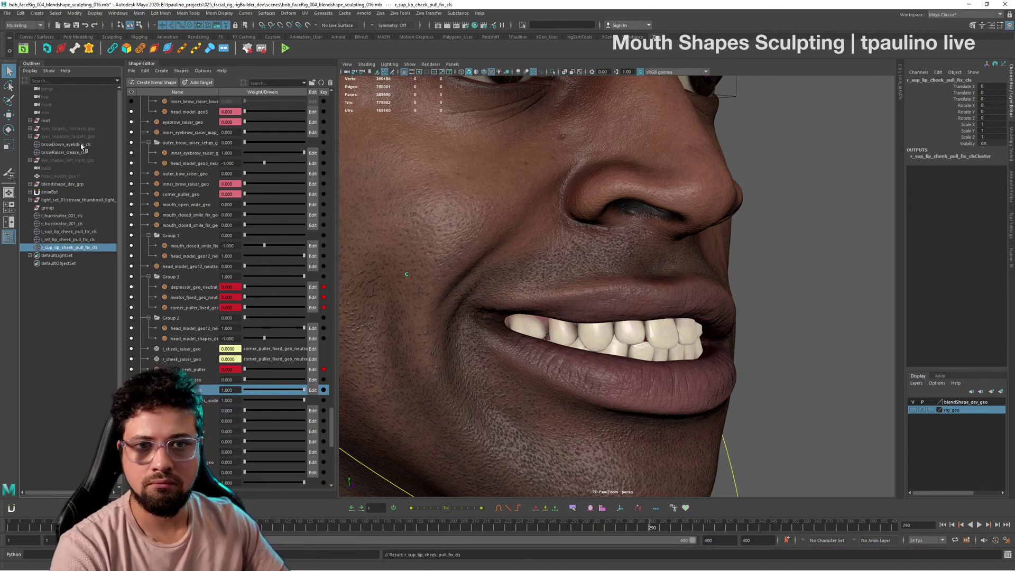
# Step: Start painting the r_sup_lip_cheek_pull_fix_clsCluster weights on the head mesh
pyautogui.keyDown('alt'); pyautogui.moveTo(677, 279); pyautogui.dragTo(658, 320); pyautogui.keyUp('alt')
pyautogui.keyDown('alt'); pyautogui.moveTo(594, 327); pyautogui.dragTo(780, 310, button='right'); pyautogui.keyUp('alt')
pyautogui.keyDown('alt'); pyautogui.moveTo(688, 318); pyautogui.dragTo(711, 309); pyautogui.keyUp('alt')
pyautogui.keyDown('alt'); pyautogui.moveTo(710, 308); pyautogui.dragTo(501, 85, button='right'); pyautogui.keyUp('alt')
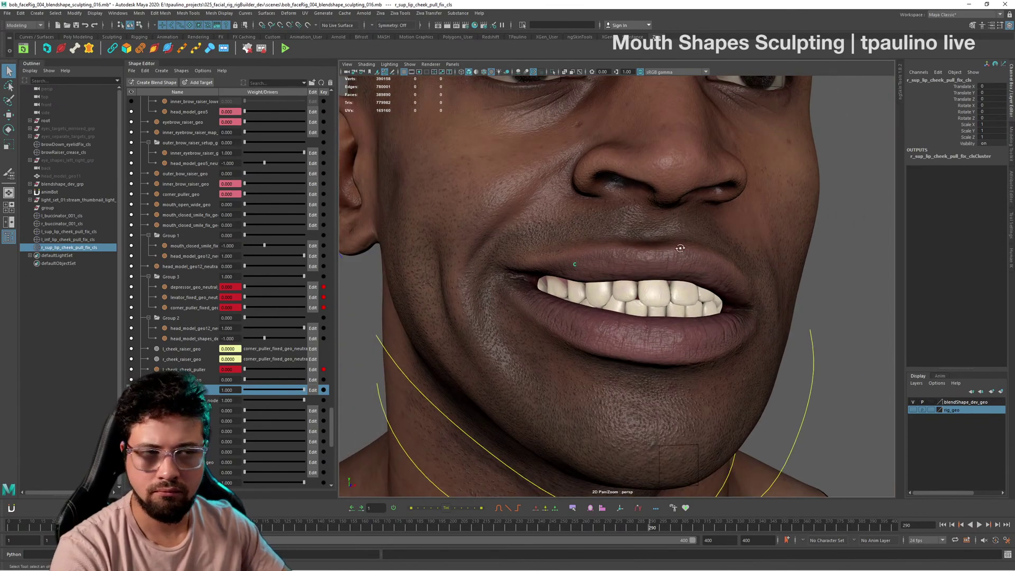
pyautogui.keyDown('alt'); pyautogui.moveTo(681, 248); pyautogui.dragTo(712, 245); pyautogui.keyUp('alt')
pyautogui.keyDown('alt'); pyautogui.moveTo(677, 243); pyautogui.dragTo(566, 190, button='right'); pyautogui.keyUp('alt')
pyautogui.keyDown('alt'); pyautogui.moveTo(647, 271); pyautogui.dragTo(657, 271); pyautogui.keyUp('alt')
pyautogui.keyDown('alt'); pyautogui.moveTo(657, 272); pyautogui.dragTo(756, 280, button='right'); pyautogui.keyUp('alt')
pyautogui.keyDown('alt'); pyautogui.moveTo(666, 296); pyautogui.dragTo(675, 267); pyautogui.keyUp('alt')
pyautogui.click(751, 212)
pyautogui.moveTo(717, 207)
pyautogui.mouseDown(button='right')
pyautogui.moveTo(731, 342)
pyautogui.moveTo(815, 368)
pyautogui.mouseUp(button='right')
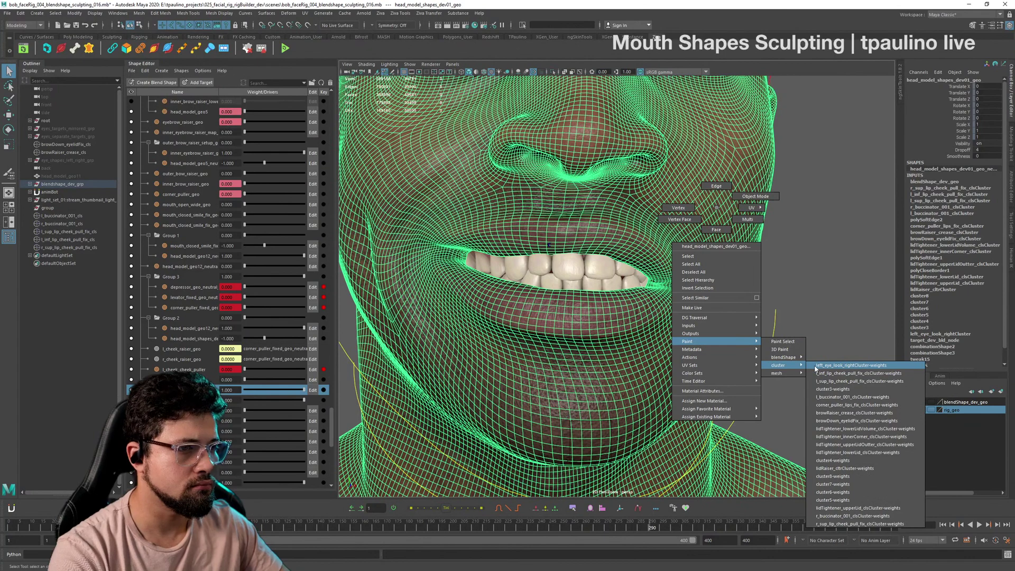
pyautogui.moveTo(840, 372)
pyautogui.mouseDown(button='right')
pyautogui.moveTo(865, 527)
pyautogui.moveTo(848, 527)
pyautogui.mouseUp(button='right')
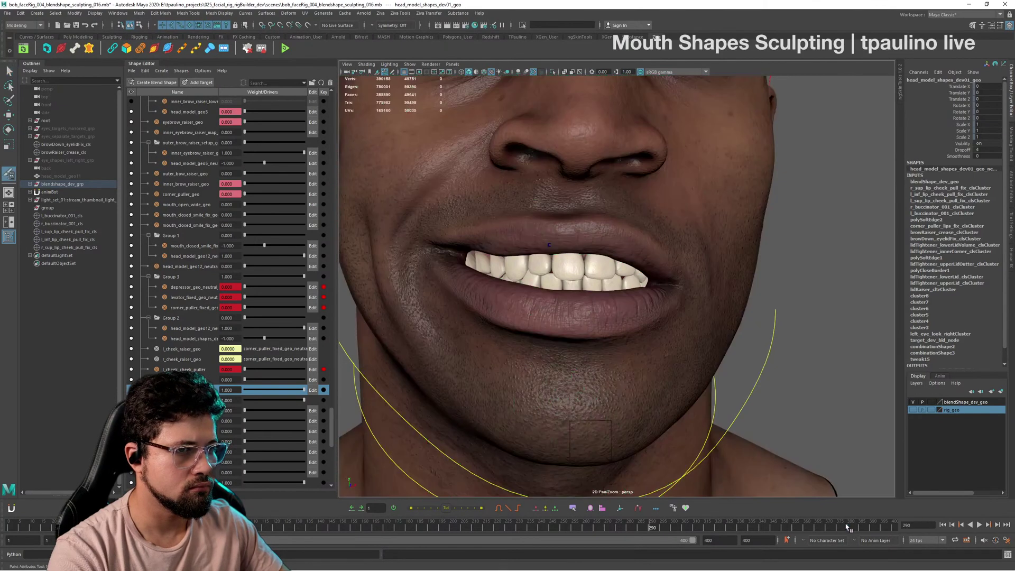
# Step: Turn on color feedback for weight painting and clear the cluster's weights across the head with a Replace flood
pyautogui.keyDown('alt'); pyautogui.moveTo(652, 221); pyautogui.dragTo(652, 235); pyautogui.keyUp('alt')
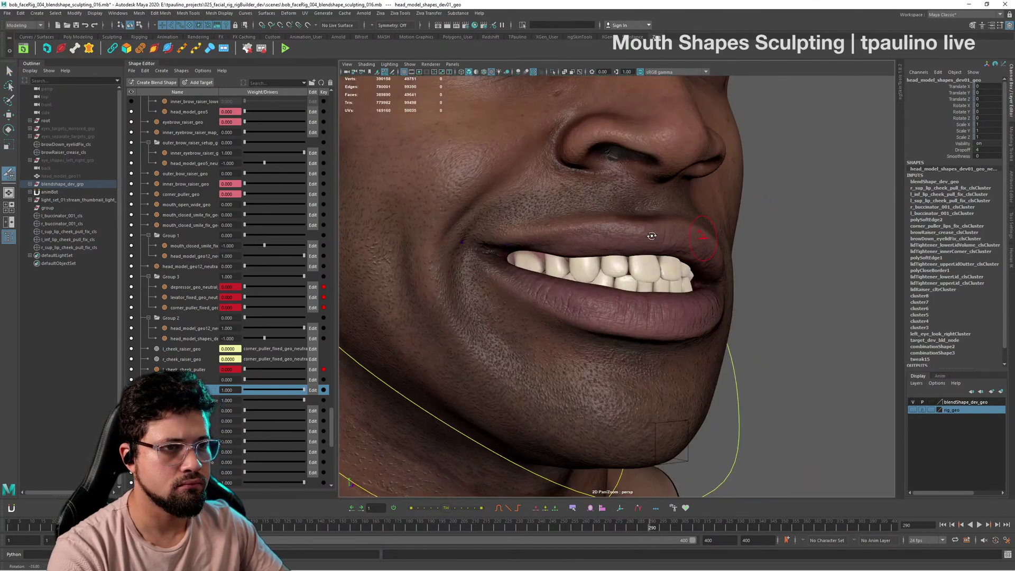
pyautogui.click(1009, 228)
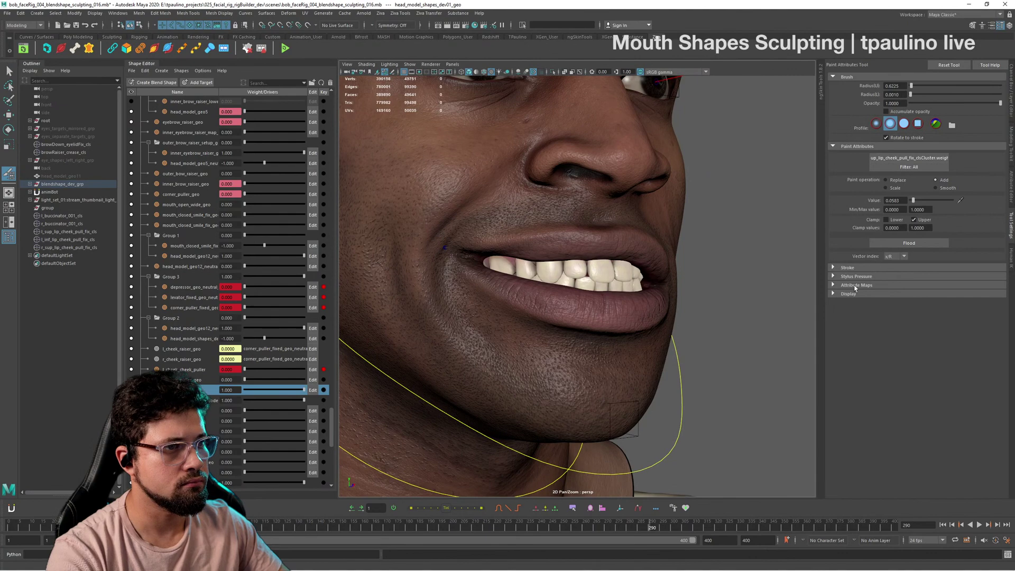
pyautogui.click(849, 294)
pyautogui.click(896, 334)
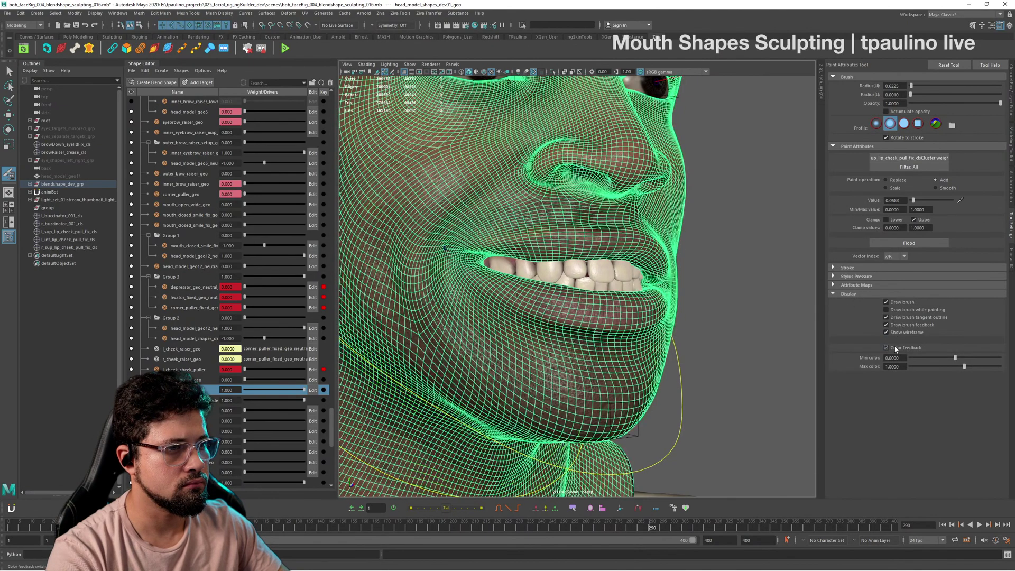
pyautogui.click(887, 347)
pyautogui.scroll(5, 562, 197)
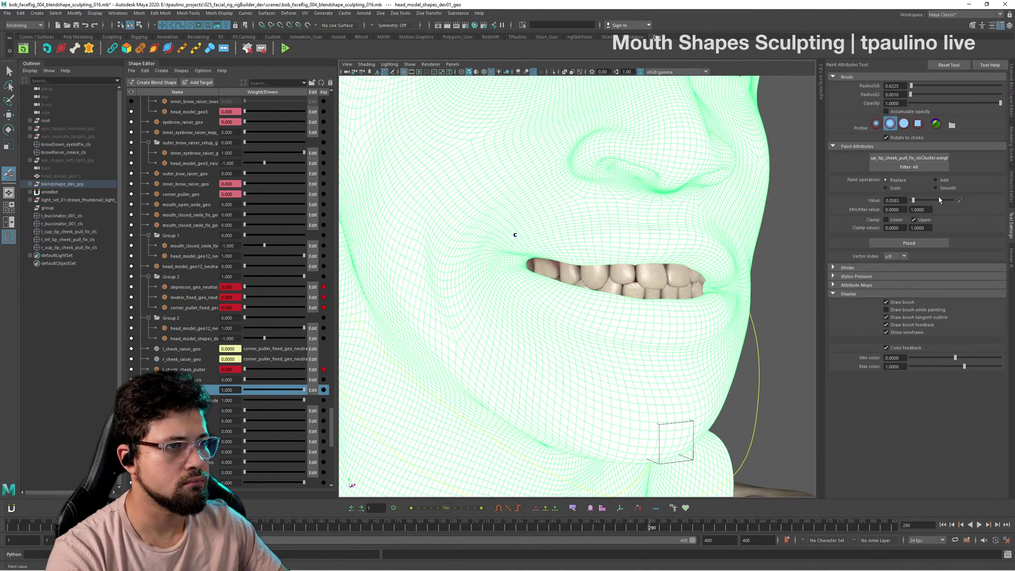
pyautogui.click(914, 245)
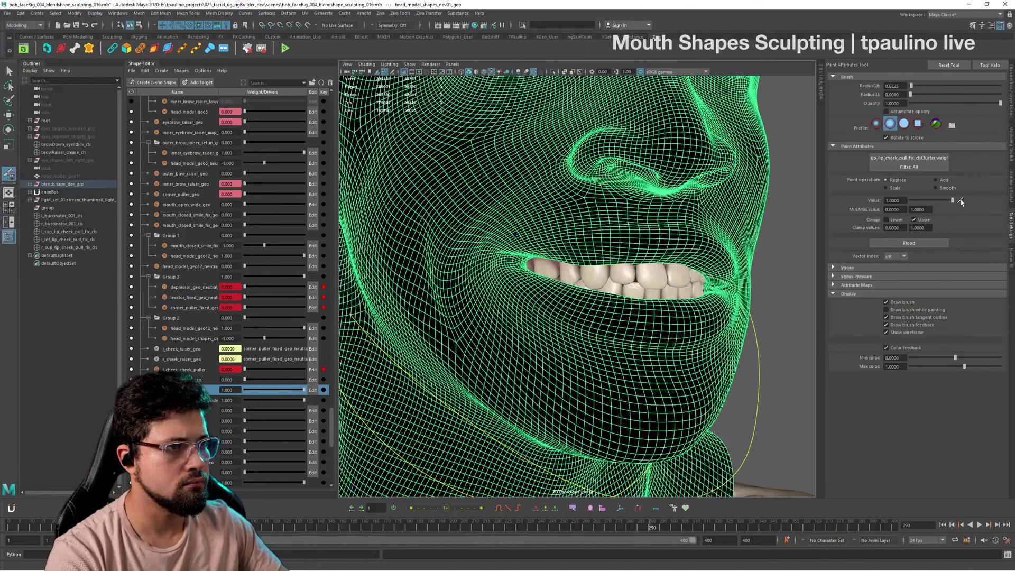
# Step: Paint the cluster weight over the whole upper lip with Replace at value 1.0000, and soften its edges with a Smooth flood
pyautogui.keyDown('alt'); pyautogui.moveTo(628, 229); pyautogui.dragTo(676, 254, button='middle'); pyautogui.keyUp('alt')
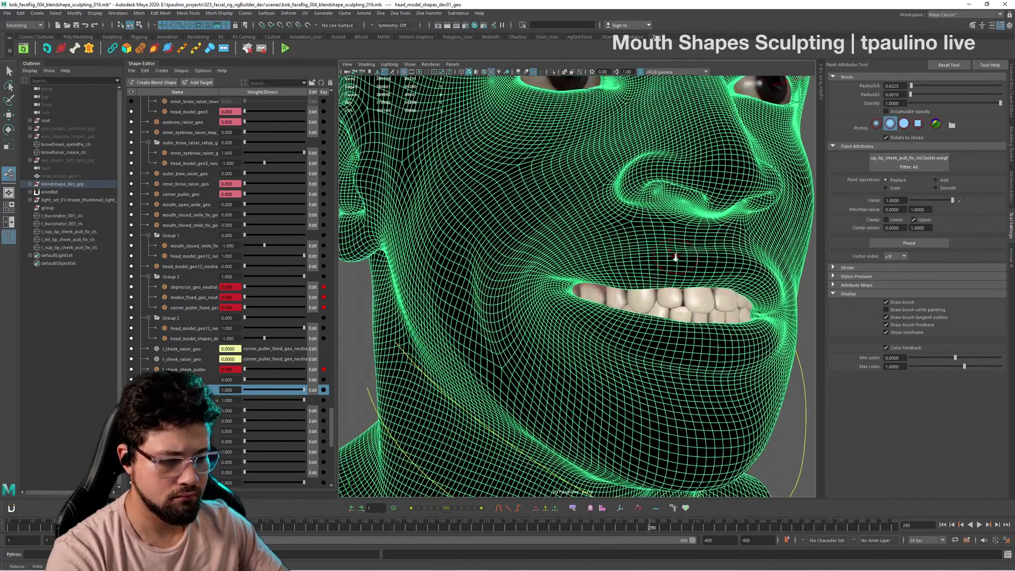
pyautogui.keyDown('alt'); pyautogui.moveTo(676, 254); pyautogui.dragTo(698, 265, button='right'); pyautogui.keyUp('alt')
pyautogui.press('b')
pyautogui.moveTo(654, 259)
pyautogui.mouseDown()
pyautogui.moveTo(632, 267)
pyautogui.moveTo(751, 267)
pyautogui.moveTo(566, 249)
pyautogui.moveTo(687, 262)
pyautogui.moveTo(707, 272)
pyautogui.moveTo(695, 277)
pyautogui.moveTo(722, 276)
pyautogui.moveTo(701, 274)
pyautogui.moveTo(709, 295)
pyautogui.moveTo(722, 289)
pyautogui.mouseUp()
pyautogui.press('b')
pyautogui.moveTo(741, 280)
pyautogui.mouseDown()
pyautogui.moveTo(619, 254)
pyautogui.moveTo(537, 274)
pyautogui.moveTo(574, 271)
pyautogui.mouseUp()
pyautogui.moveTo(573, 271)
pyautogui.keyDown('alt'); pyautogui.mouseDown()
pyautogui.moveTo(630, 265)
pyautogui.moveTo(655, 226)
pyautogui.moveTo(615, 249)
pyautogui.mouseUp(); pyautogui.keyUp('alt')
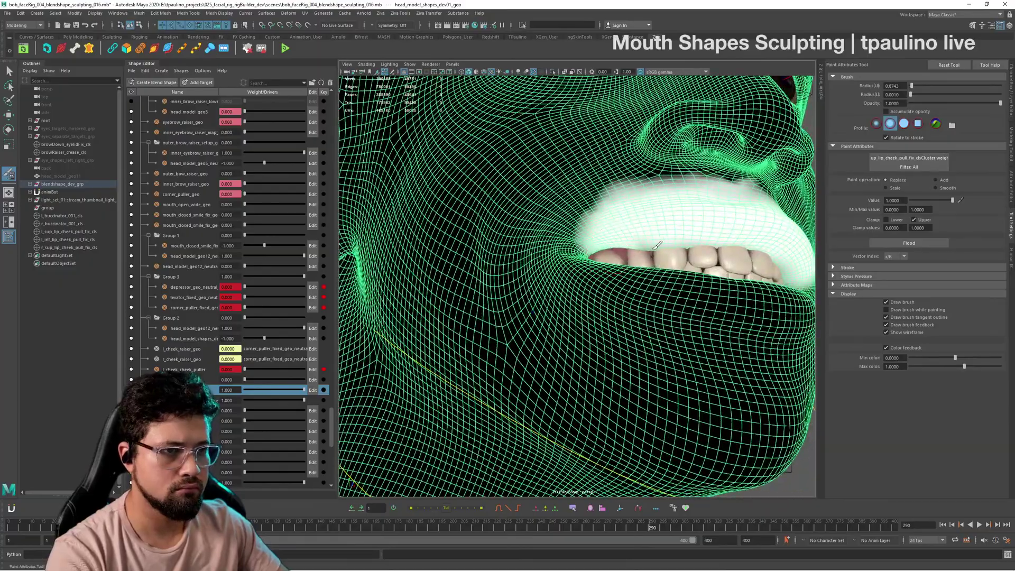
pyautogui.moveTo(709, 236)
pyautogui.keyDown('alt'); pyautogui.mouseDown()
pyautogui.moveTo(642, 253)
pyautogui.moveTo(706, 259)
pyautogui.moveTo(578, 227)
pyautogui.moveTo(634, 219)
pyautogui.moveTo(665, 201)
pyautogui.moveTo(657, 287)
pyautogui.mouseUp(); pyautogui.keyUp('alt')
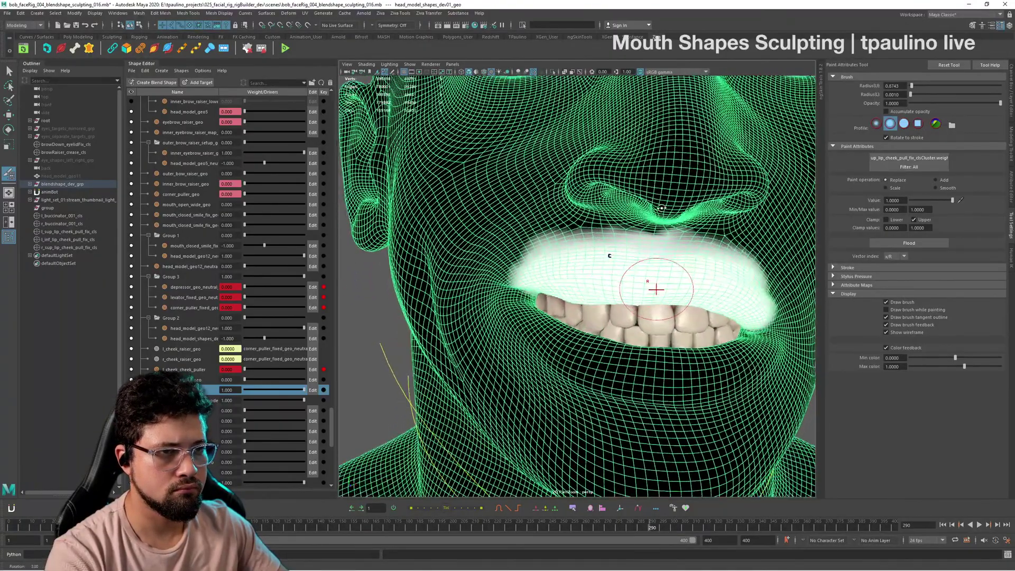
pyautogui.click(936, 188)
pyautogui.click(919, 242)
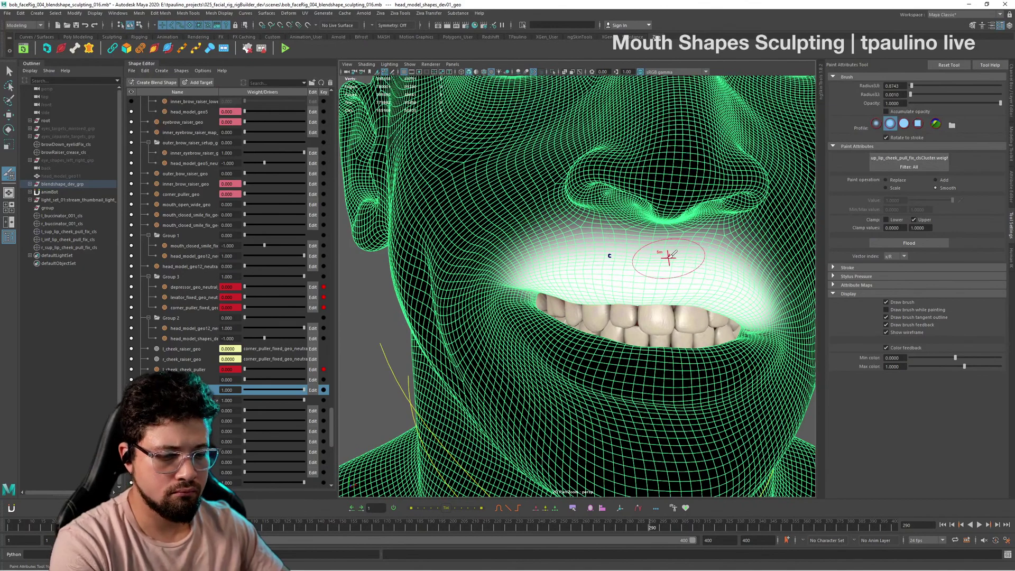
# Step: Move the pivot of the r_sup_lip_cheek_pull_fix_cls cluster to the middle of the upper lip
pyautogui.press('w')
pyautogui.moveTo(668, 255)
pyautogui.keyDown('alt'); pyautogui.mouseDown()
pyautogui.moveTo(697, 286)
pyautogui.moveTo(608, 275)
pyautogui.moveTo(624, 263)
pyautogui.moveTo(628, 276)
pyautogui.moveTo(658, 285)
pyautogui.mouseUp(); pyautogui.keyUp('alt')
pyautogui.click(608, 275)
pyautogui.press('d')
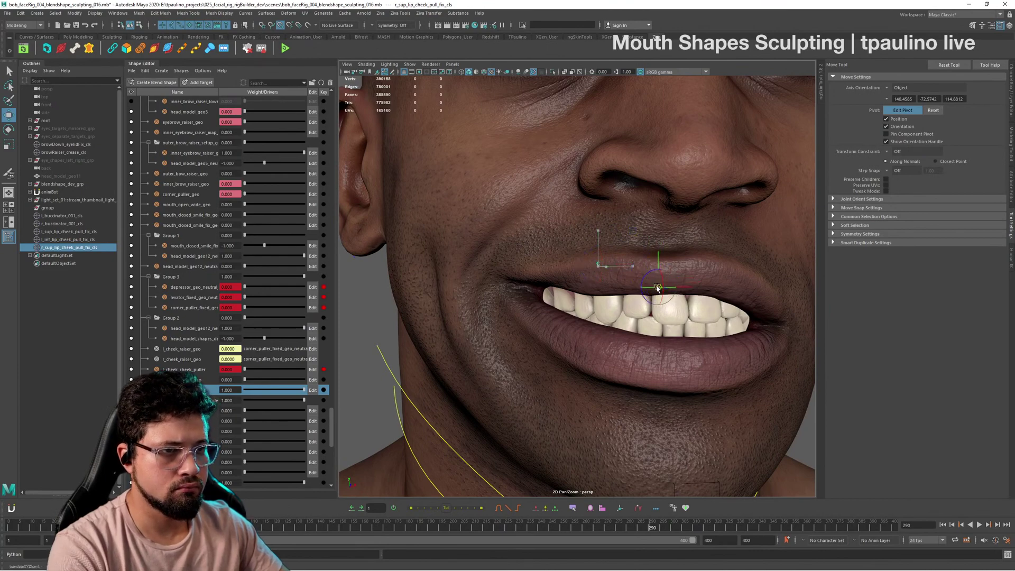
pyautogui.press('d')
# Step: Move the right upper-lip cluster down so the upper lip covers more of the upper teeth
pyautogui.keyDown('alt'); pyautogui.moveTo(729, 284); pyautogui.dragTo(701, 276, button='middle'); pyautogui.keyUp('alt')
pyautogui.keyDown('alt'); pyautogui.moveTo(700, 276); pyautogui.dragTo(665, 255, button='right'); pyautogui.keyUp('alt')
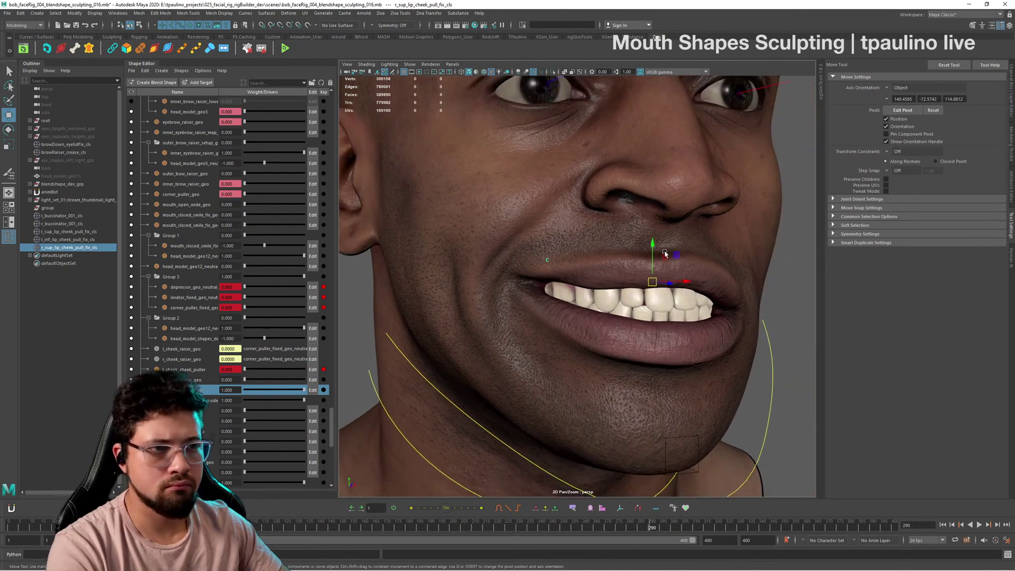
pyautogui.moveTo(655, 250); pyautogui.dragTo(655, 265)
pyautogui.moveTo(765, 274)
pyautogui.keyDown('alt'); pyautogui.mouseDown()
pyautogui.moveTo(716, 277)
pyautogui.moveTo(775, 267)
pyautogui.mouseUp(); pyautogui.keyUp('alt')
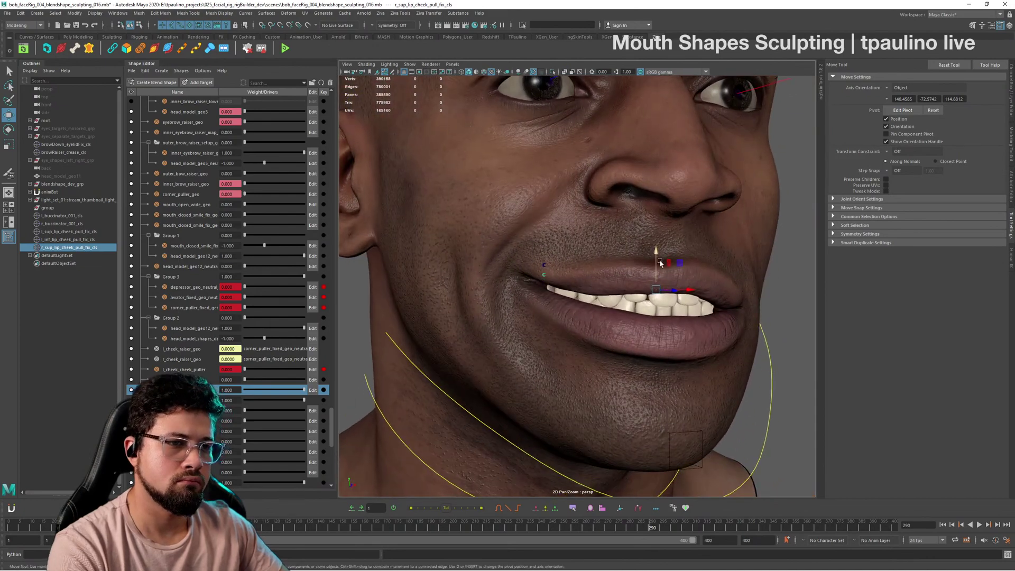
pyautogui.moveTo(656, 256)
pyautogui.mouseDown()
pyautogui.moveTo(593, 263)
pyautogui.moveTo(643, 272)
pyautogui.mouseUp()
pyautogui.keyDown('alt'); pyautogui.moveTo(624, 286); pyautogui.dragTo(648, 312, button='right'); pyautogui.keyUp('alt')
pyautogui.keyDown('alt'); pyautogui.moveTo(648, 313); pyautogui.dragTo(587, 266); pyautogui.keyUp('alt')
# Step: Open the head mesh's r_sup_lip_cheek_pull_fix_cls cluster weights for painting and smooth them around the right mouth corner
pyautogui.click(585, 265)
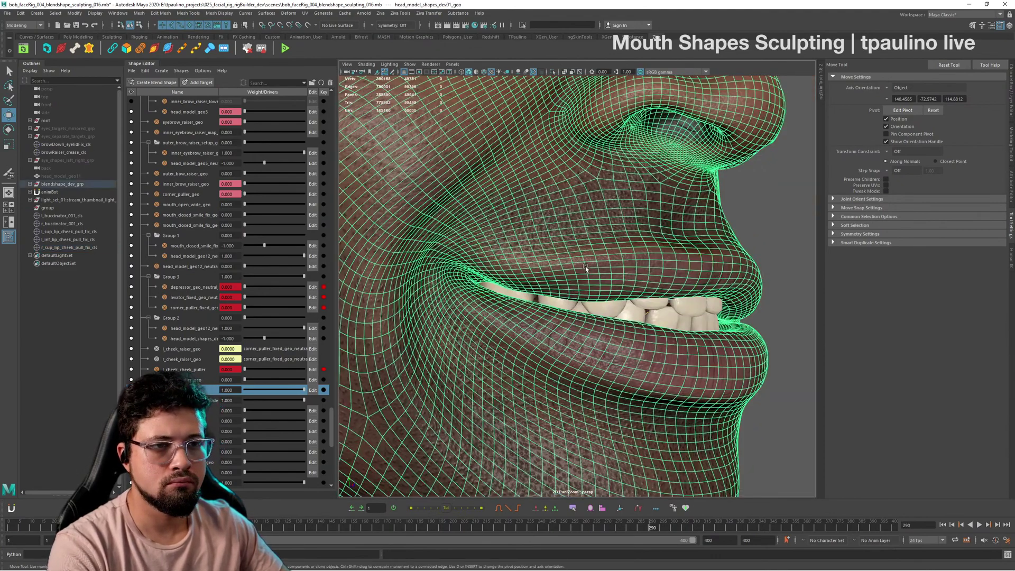
pyautogui.moveTo(658, 255)
pyautogui.keyDown('alt'); pyautogui.mouseDown()
pyautogui.moveTo(628, 265)
pyautogui.moveTo(642, 264)
pyautogui.mouseUp(); pyautogui.keyUp('alt')
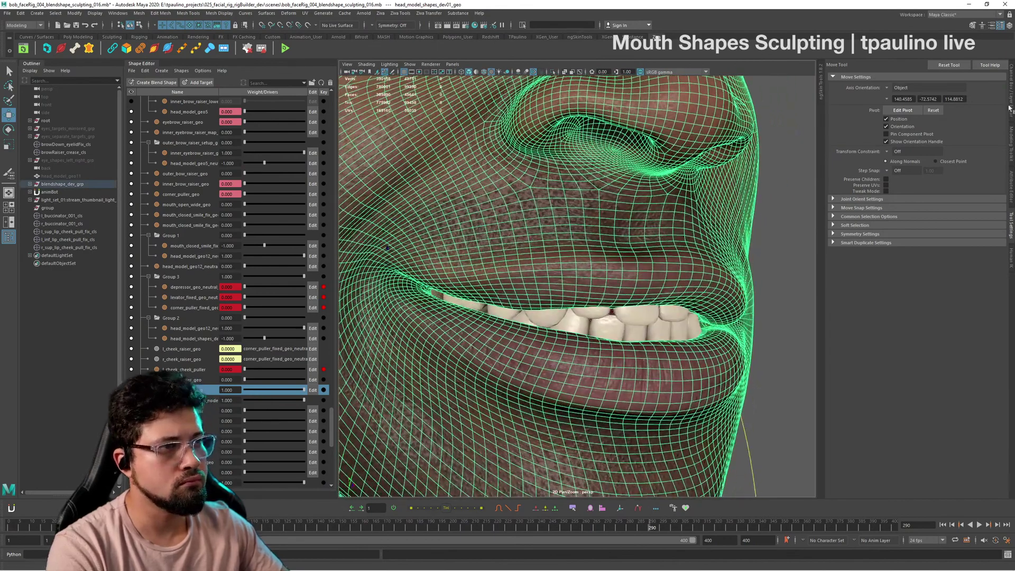
pyautogui.moveTo(682, 227)
pyautogui.mouseDown(button='right')
pyautogui.moveTo(681, 359)
pyautogui.moveTo(785, 385)
pyautogui.moveTo(824, 543)
pyautogui.moveTo(825, 401)
pyautogui.moveTo(828, 561)
pyautogui.moveTo(680, 338)
pyautogui.moveTo(793, 400)
pyautogui.moveTo(823, 543)
pyautogui.mouseUp(button='right')
pyautogui.moveTo(487, 267)
pyautogui.mouseDown()
pyautogui.moveTo(545, 265)
pyautogui.moveTo(563, 358)
pyautogui.moveTo(577, 344)
pyautogui.moveTo(411, 209)
pyautogui.mouseUp()
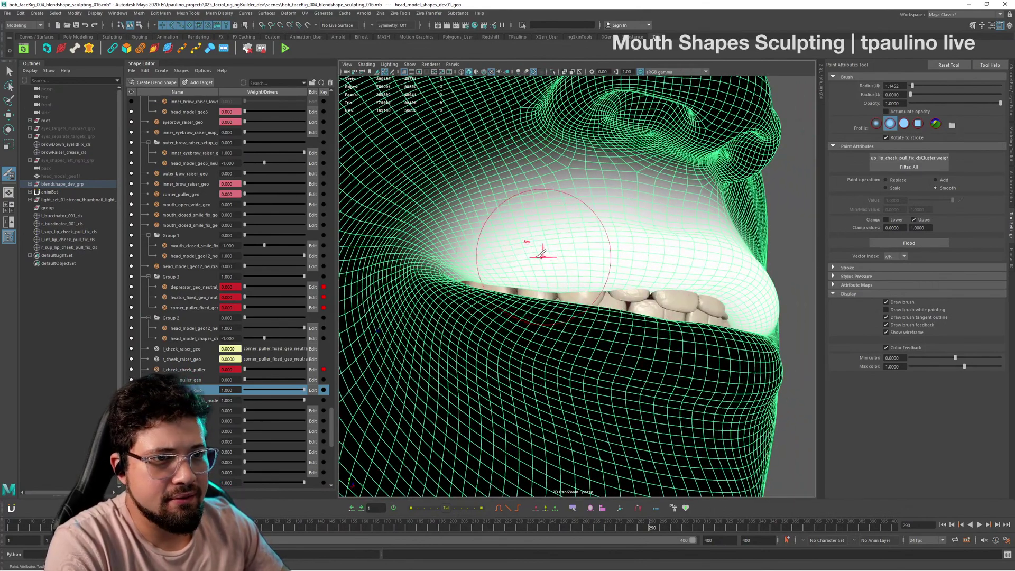
# Step: Reduce the cluster weight on the right side of the upper lip with Add strokes at value -0.0388, undoing unwanted strokes
pyautogui.click(942, 180)
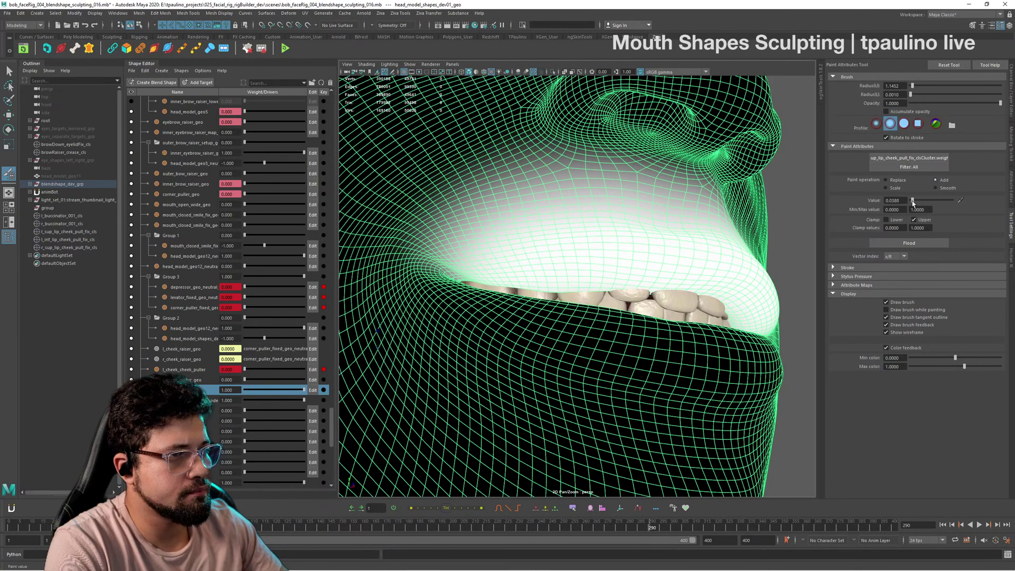
pyautogui.hotkey('ctrl', 'z')
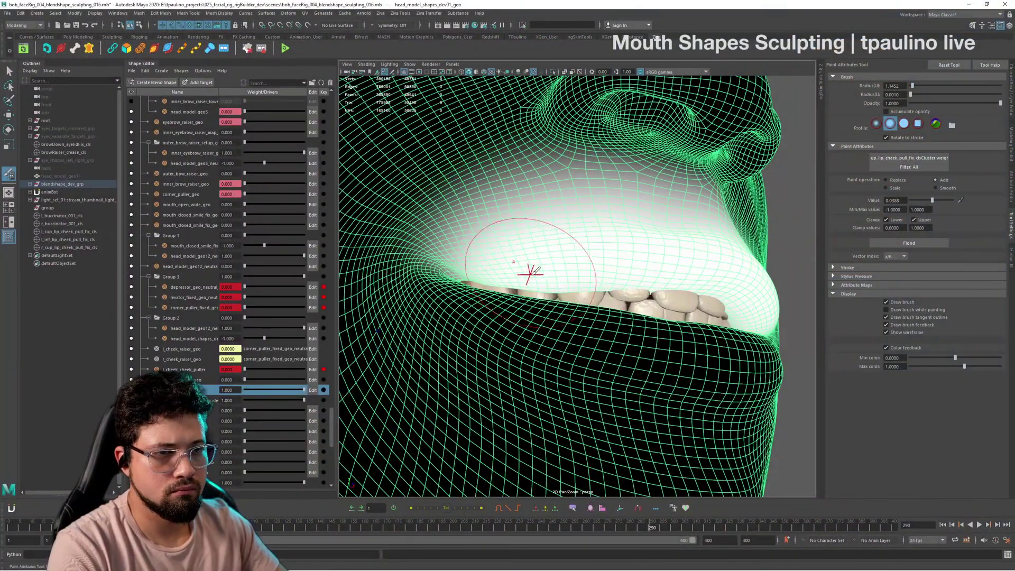
pyautogui.hotkey('ctrl', 'z')
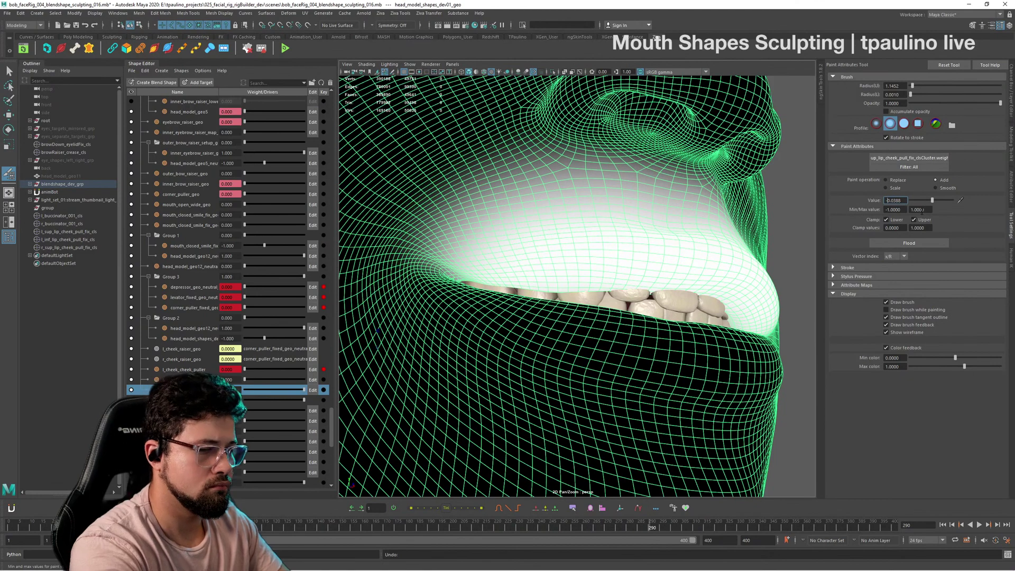
pyautogui.click(523, 270)
pyautogui.moveTo(557, 267); pyautogui.dragTo(575, 264)
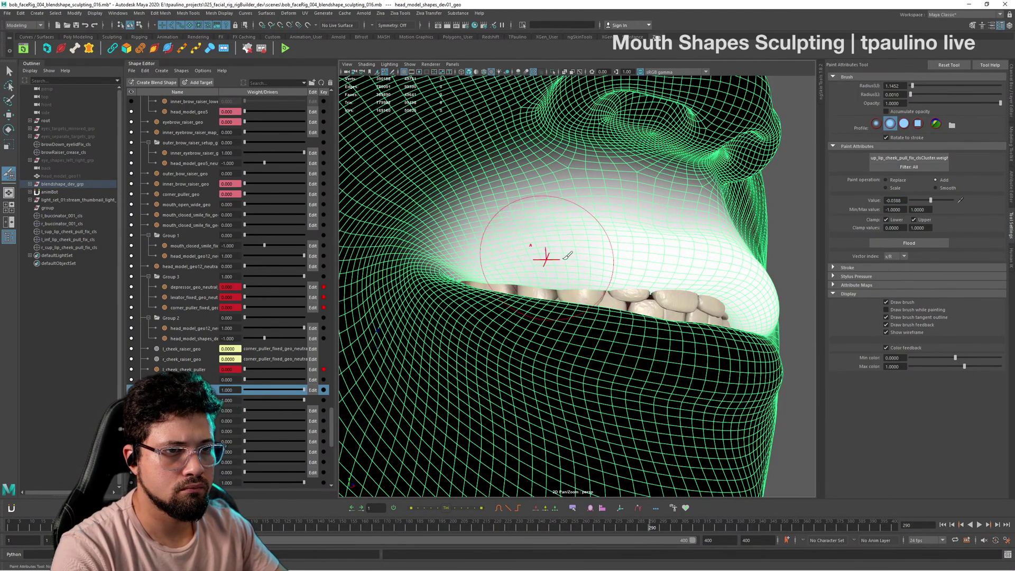
pyautogui.scroll(3, 545, 256)
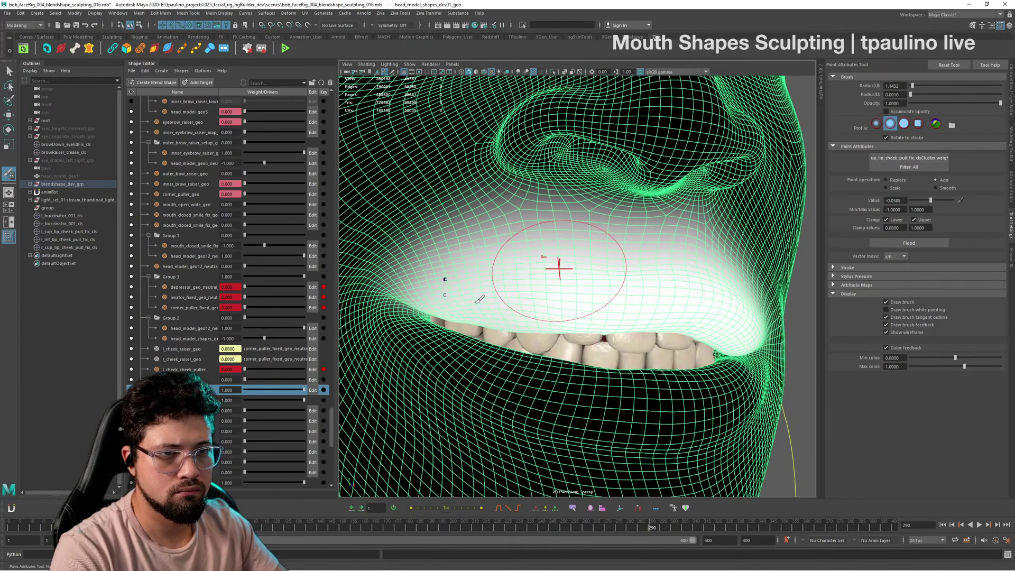
pyautogui.moveTo(464, 310)
pyautogui.mouseDown()
pyautogui.moveTo(497, 318)
pyautogui.moveTo(472, 317)
pyautogui.mouseUp()
pyautogui.moveTo(643, 327)
pyautogui.keyDown('alt'); pyautogui.mouseDown()
pyautogui.moveTo(640, 314)
pyautogui.moveTo(593, 309)
pyautogui.mouseUp(); pyautogui.keyUp('alt')
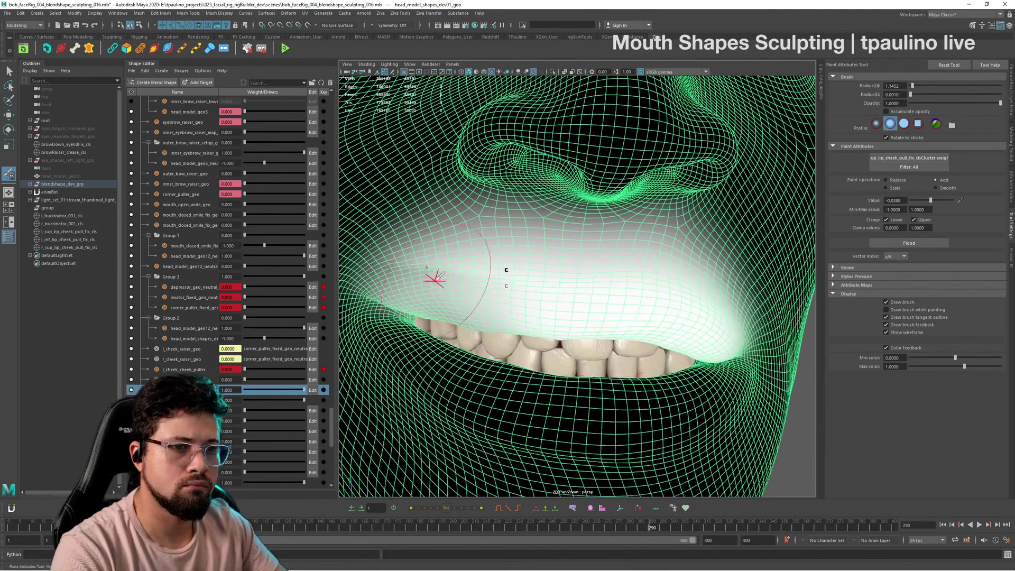
pyautogui.moveTo(435, 279); pyautogui.dragTo(521, 261)
pyautogui.hotkey('ctrl', 'z')
# Step: Soften the upper-lip cluster weights with a Smooth flood
pyautogui.moveTo(682, 276)
pyautogui.keyDown('alt'); pyautogui.mouseDown()
pyautogui.moveTo(546, 291)
pyautogui.moveTo(536, 279)
pyautogui.moveTo(616, 294)
pyautogui.moveTo(627, 283)
pyautogui.moveTo(656, 303)
pyautogui.moveTo(633, 303)
pyautogui.moveTo(648, 283)
pyautogui.mouseUp(); pyautogui.keyUp('alt')
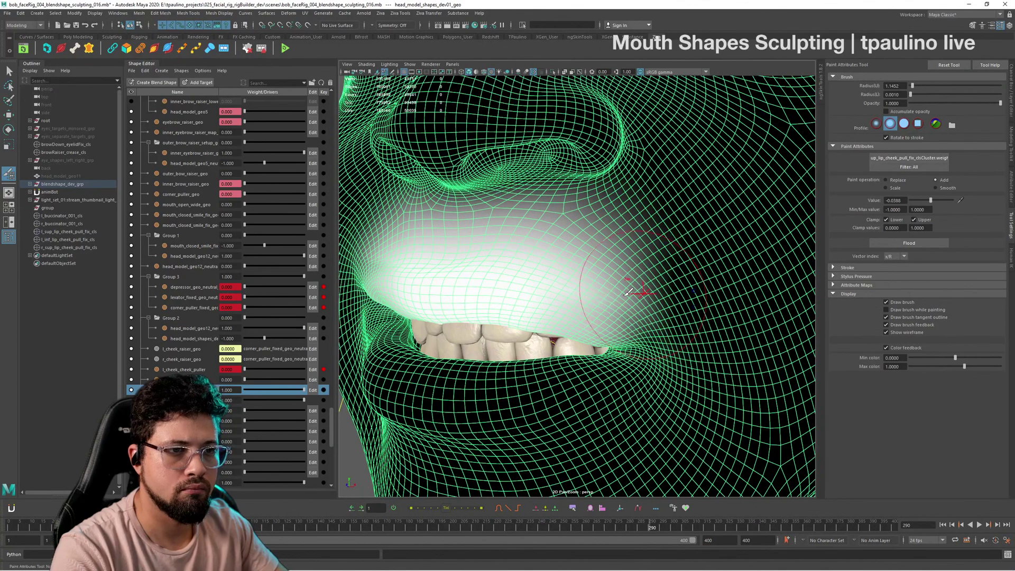
pyautogui.keyDown('alt'); pyautogui.moveTo(629, 292); pyautogui.dragTo(658, 296); pyautogui.keyUp('alt')
pyautogui.click(935, 188)
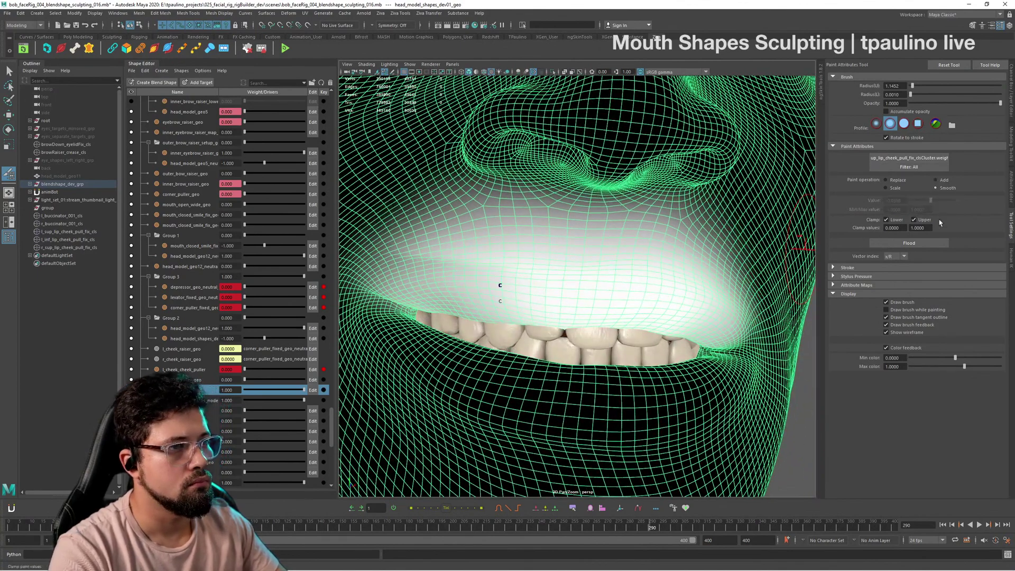
pyautogui.click(935, 241)
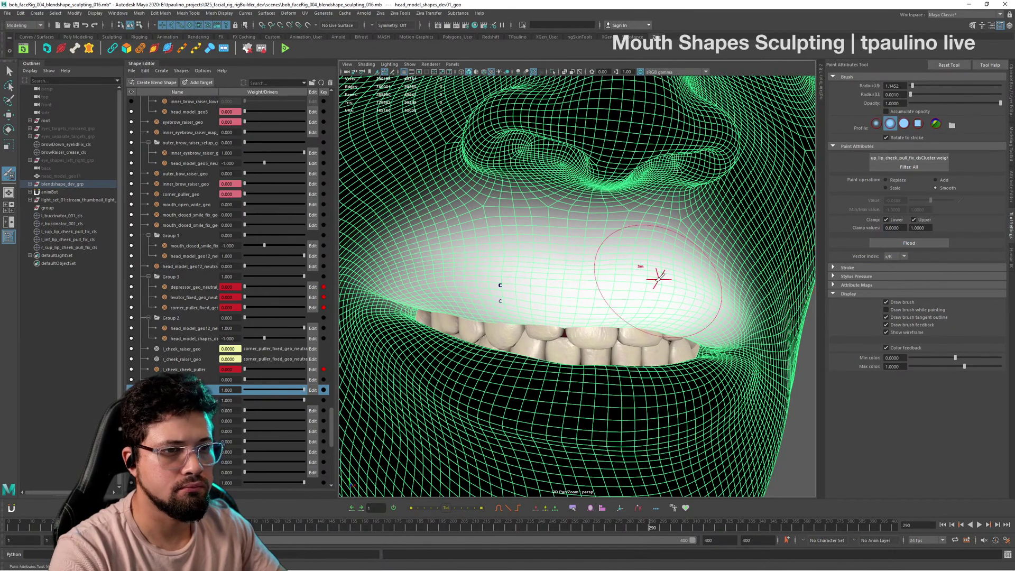
# Step: Inspect the falloff of the upper-lip cluster weights from the front and from both sides of the mouth
pyautogui.moveTo(608, 265)
pyautogui.keyDown('alt'); pyautogui.mouseDown()
pyautogui.moveTo(447, 272)
pyautogui.moveTo(603, 268)
pyautogui.mouseUp(); pyautogui.keyUp('alt')
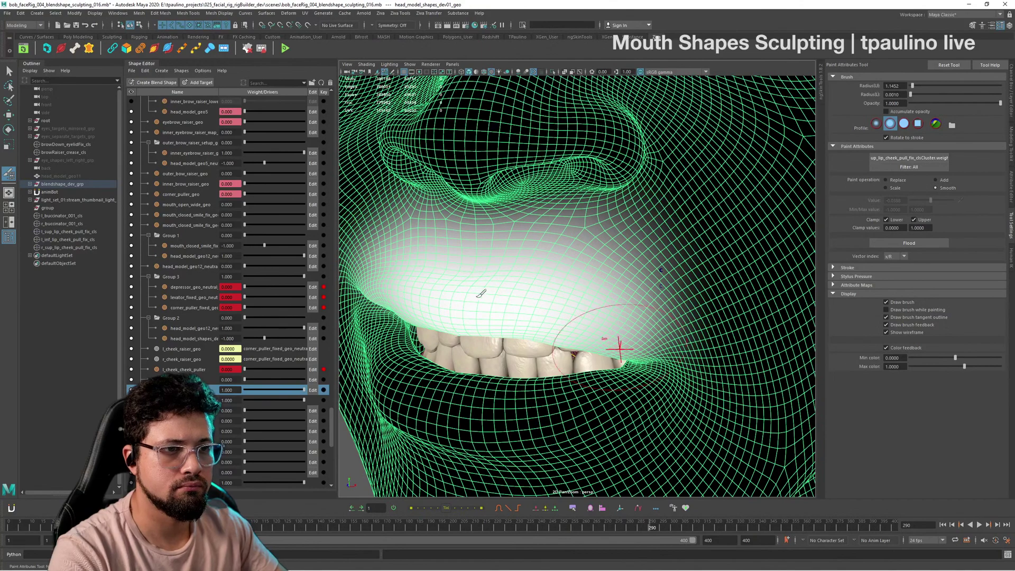
pyautogui.keyDown('alt'); pyautogui.moveTo(614, 351); pyautogui.dragTo(582, 283); pyautogui.keyUp('alt')
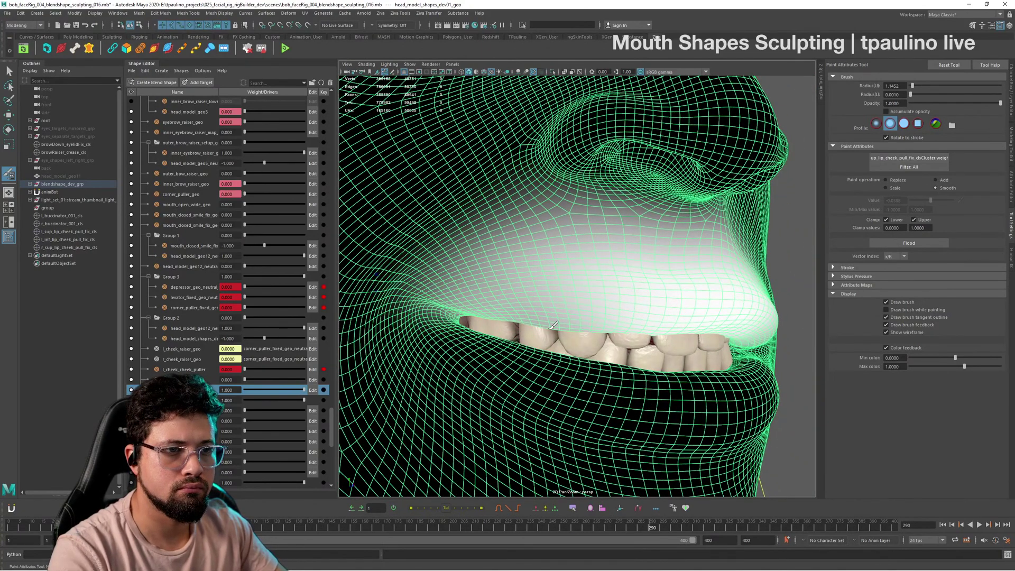
pyautogui.moveTo(598, 278)
pyautogui.keyDown('alt'); pyautogui.mouseDown()
pyautogui.moveTo(500, 190)
pyautogui.moveTo(522, 269)
pyautogui.mouseUp(); pyautogui.keyUp('alt')
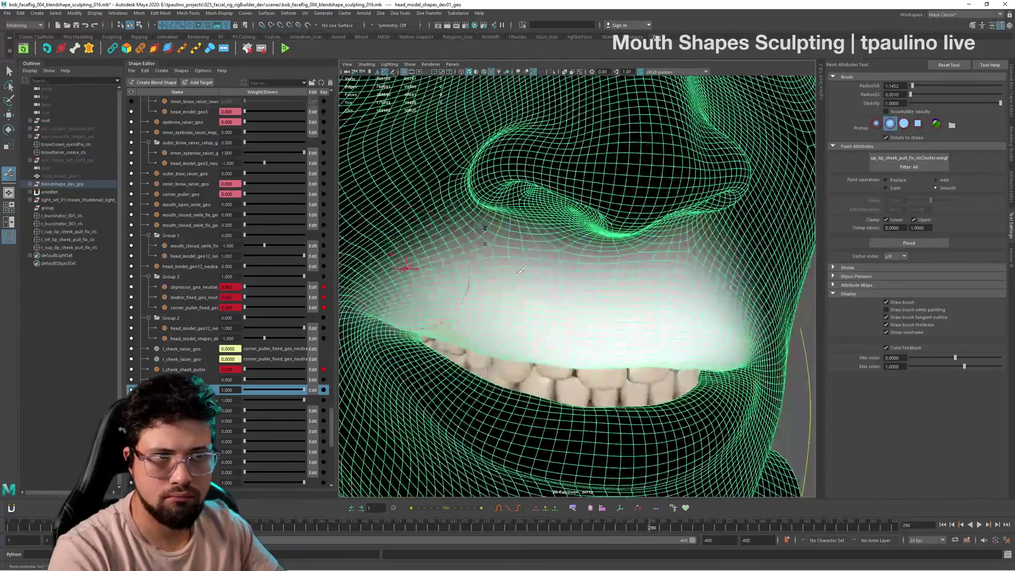
pyautogui.keyDown('alt'); pyautogui.moveTo(728, 262); pyautogui.dragTo(493, 253); pyautogui.keyUp('alt')
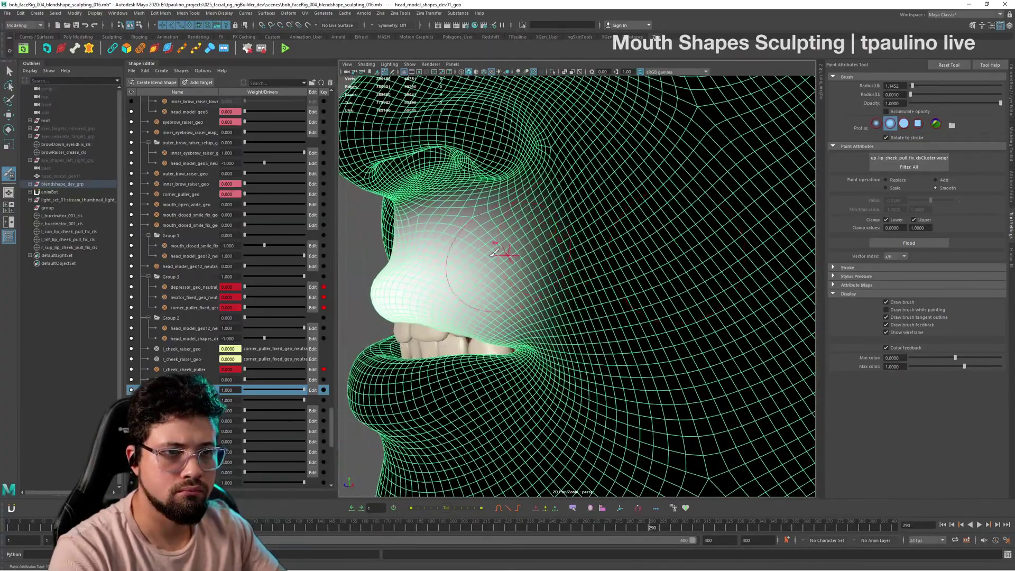
pyautogui.keyDown('alt'); pyautogui.moveTo(619, 296); pyautogui.dragTo(478, 280, button='right'); pyautogui.keyUp('alt')
pyautogui.keyDown('alt'); pyautogui.moveTo(479, 280); pyautogui.dragTo(528, 283); pyautogui.keyUp('alt')
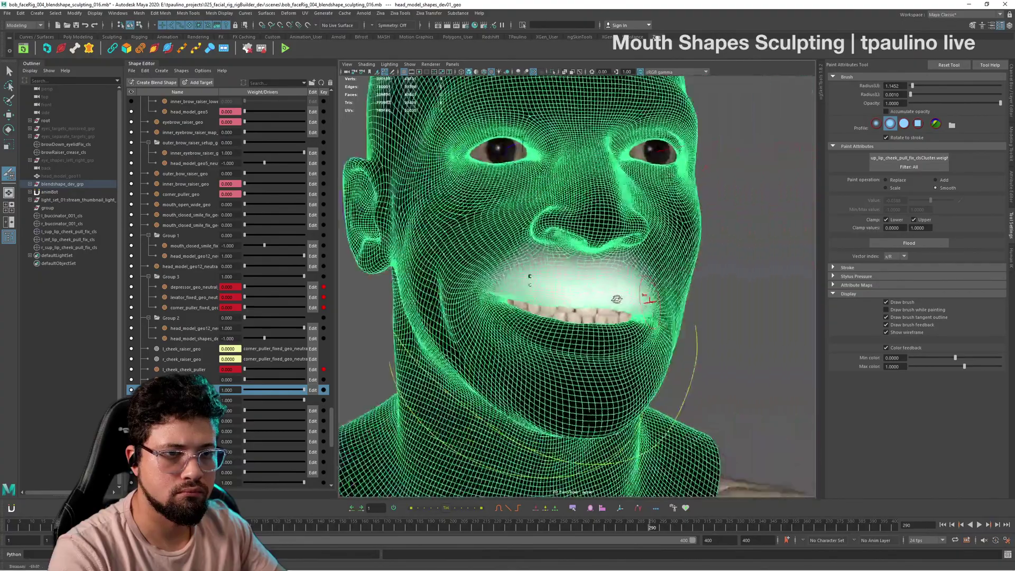
pyautogui.keyDown('alt'); pyautogui.moveTo(528, 283); pyautogui.dragTo(656, 311, button='right'); pyautogui.keyUp('alt')
pyautogui.keyDown('alt'); pyautogui.moveTo(654, 307); pyautogui.dragTo(628, 296); pyautogui.keyUp('alt')
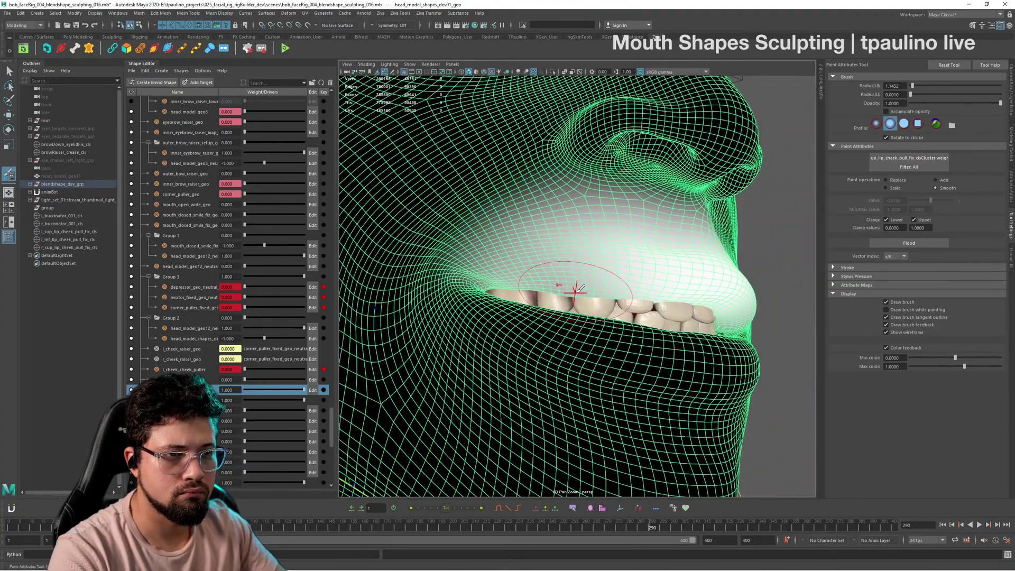
# Step: Rebalance the upper-lip cluster weights in Add mode, using value -0.0388 and then 0.0388
pyautogui.click(897, 180)
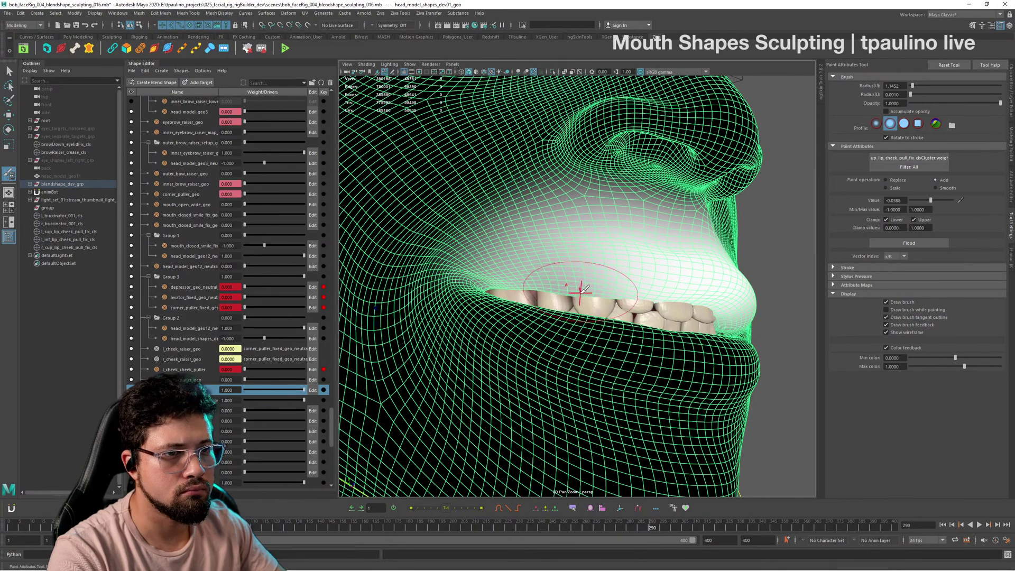
pyautogui.keyDown('alt'); pyautogui.moveTo(639, 291); pyautogui.dragTo(483, 313); pyautogui.keyUp('alt')
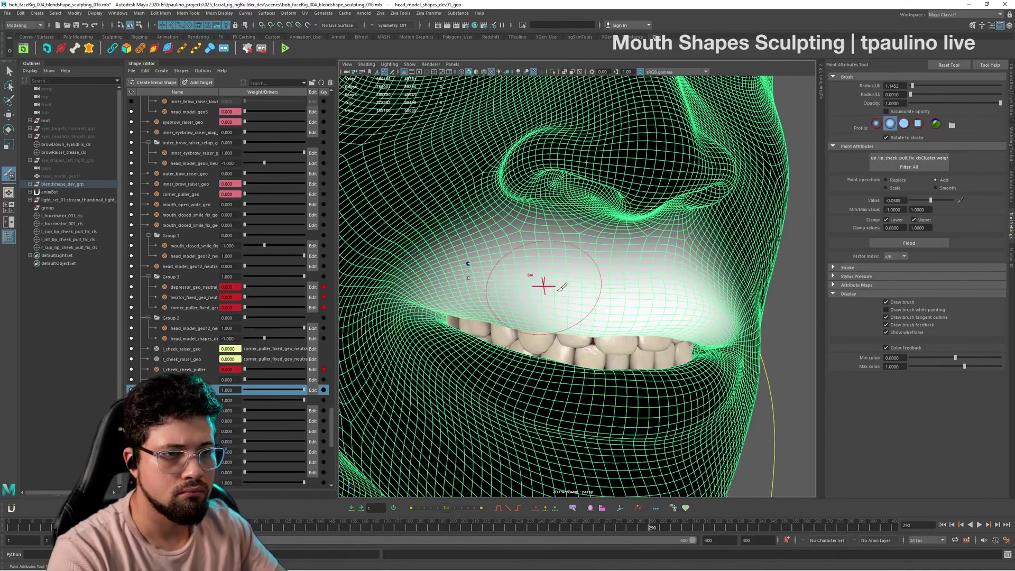
pyautogui.keyDown('alt'); pyautogui.moveTo(610, 295); pyautogui.dragTo(483, 303); pyautogui.keyUp('alt')
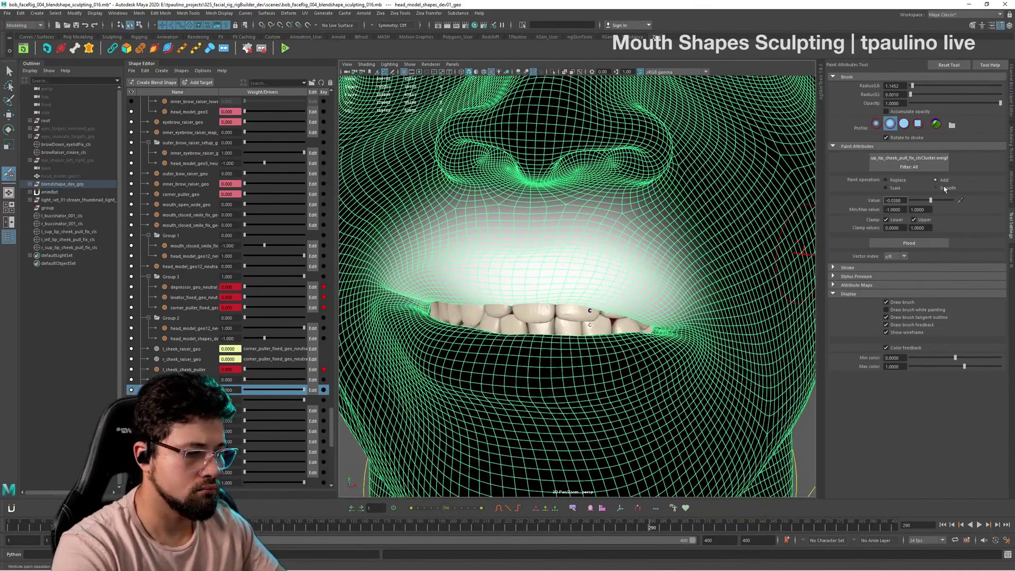
pyautogui.press('BackSpace')
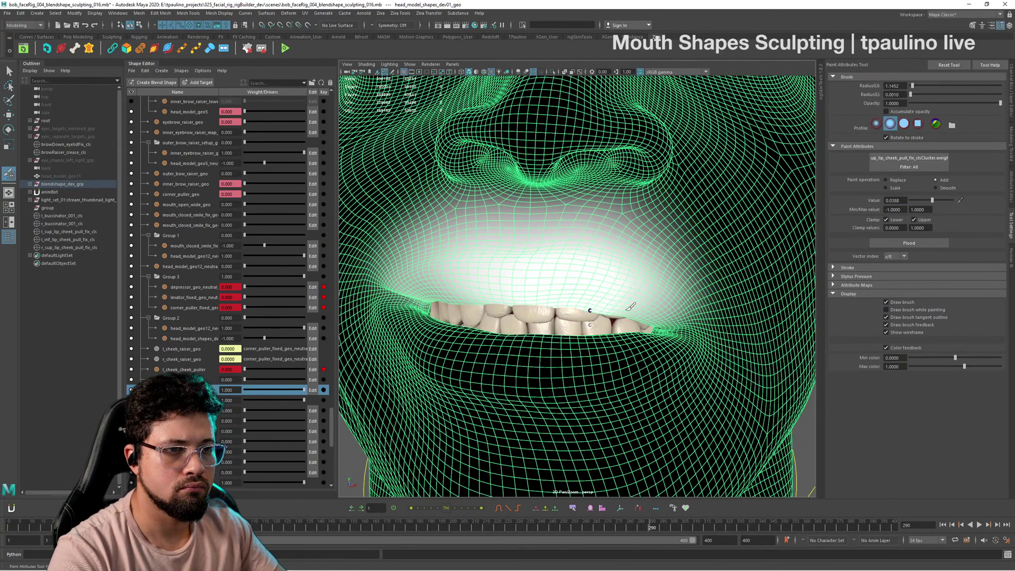
pyautogui.keyDown('alt'); pyautogui.moveTo(630, 307); pyautogui.dragTo(563, 300); pyautogui.keyUp('alt')
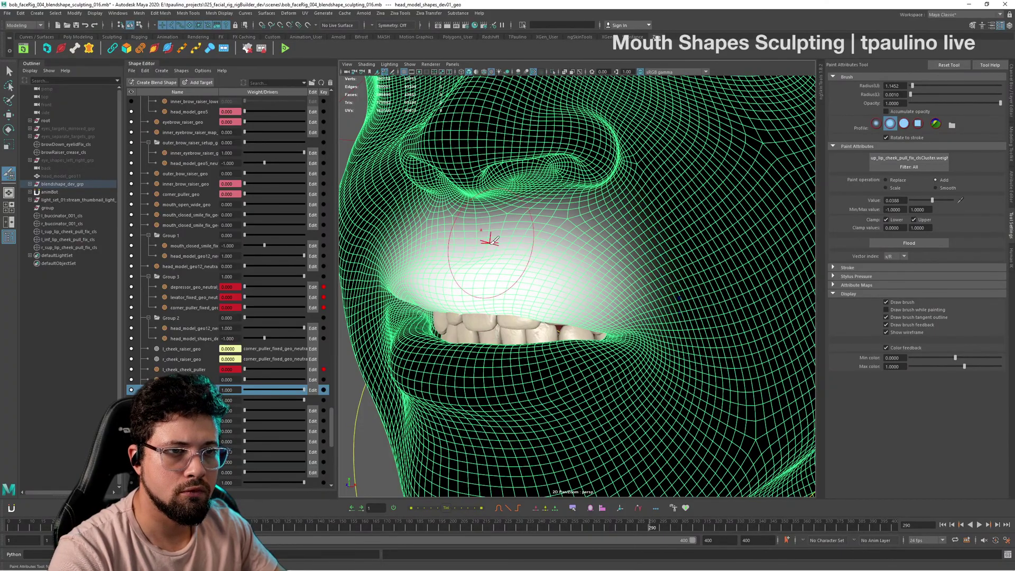
pyautogui.moveTo(492, 240)
pyautogui.keyDown('alt'); pyautogui.mouseDown()
pyautogui.moveTo(619, 271)
pyautogui.moveTo(561, 288)
pyautogui.moveTo(521, 272)
pyautogui.moveTo(526, 291)
pyautogui.moveTo(558, 263)
pyautogui.mouseUp(); pyautogui.keyUp('alt')
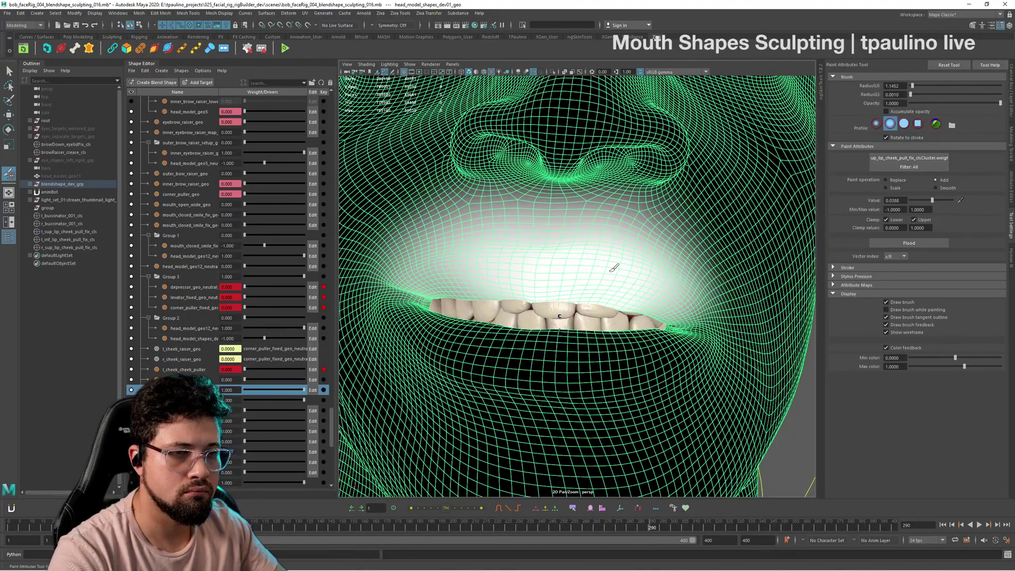
pyautogui.keyDown('alt'); pyautogui.moveTo(613, 268); pyautogui.dragTo(643, 273); pyautogui.keyUp('alt')
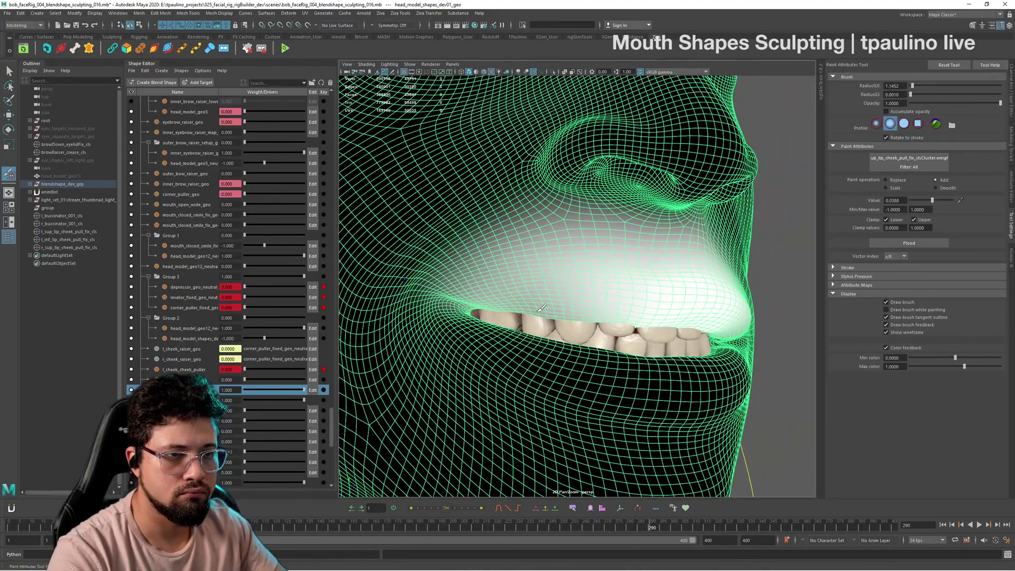
pyautogui.moveTo(612, 301)
pyautogui.keyDown('alt'); pyautogui.mouseDown()
pyautogui.moveTo(651, 318)
pyautogui.moveTo(598, 211)
pyautogui.moveTo(579, 237)
pyautogui.mouseUp(); pyautogui.keyUp('alt')
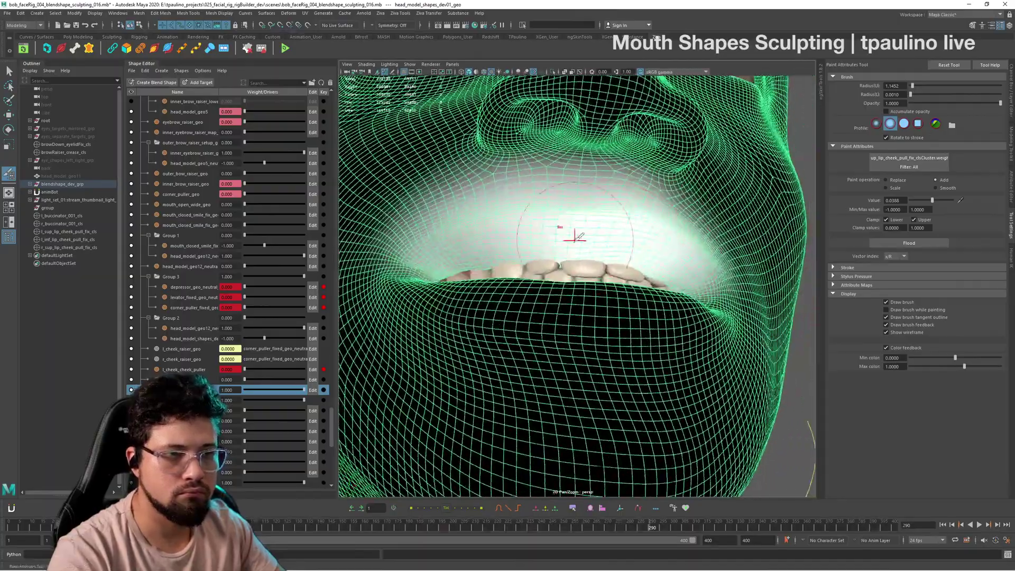
pyautogui.moveTo(662, 239)
pyautogui.keyDown('alt'); pyautogui.mouseDown()
pyautogui.moveTo(650, 272)
pyautogui.moveTo(639, 256)
pyautogui.moveTo(628, 284)
pyautogui.moveTo(765, 261)
pyautogui.moveTo(680, 286)
pyautogui.moveTo(645, 254)
pyautogui.moveTo(718, 263)
pyautogui.moveTo(491, 271)
pyautogui.mouseUp(); pyautogui.keyUp('alt')
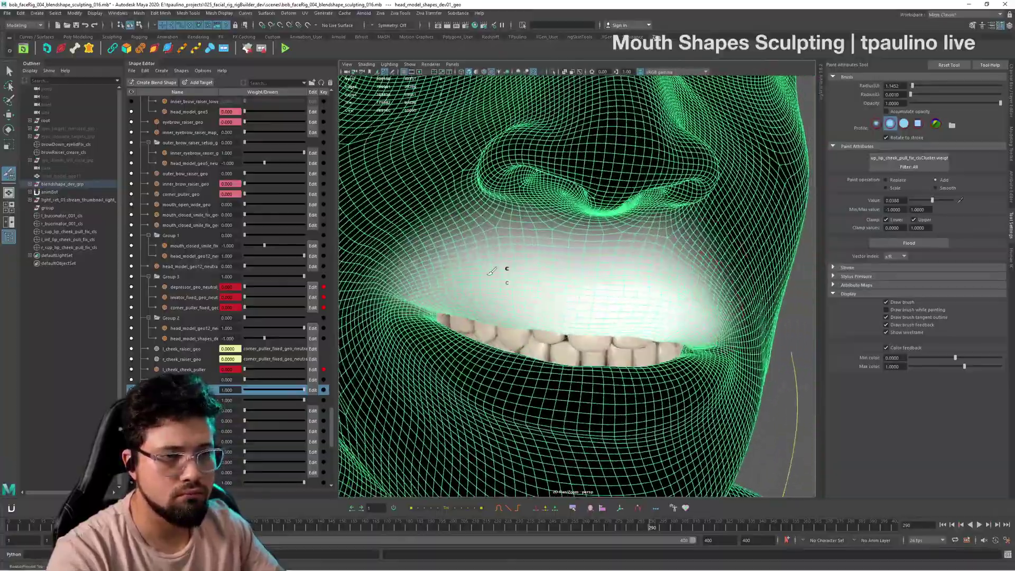
# Step: Leave weight painting and examine how the lips sit against the teeth and at the mouth corners
pyautogui.keyDown('alt'); pyautogui.moveTo(672, 283); pyautogui.dragTo(743, 280); pyautogui.keyUp('alt')
pyautogui.press('q')
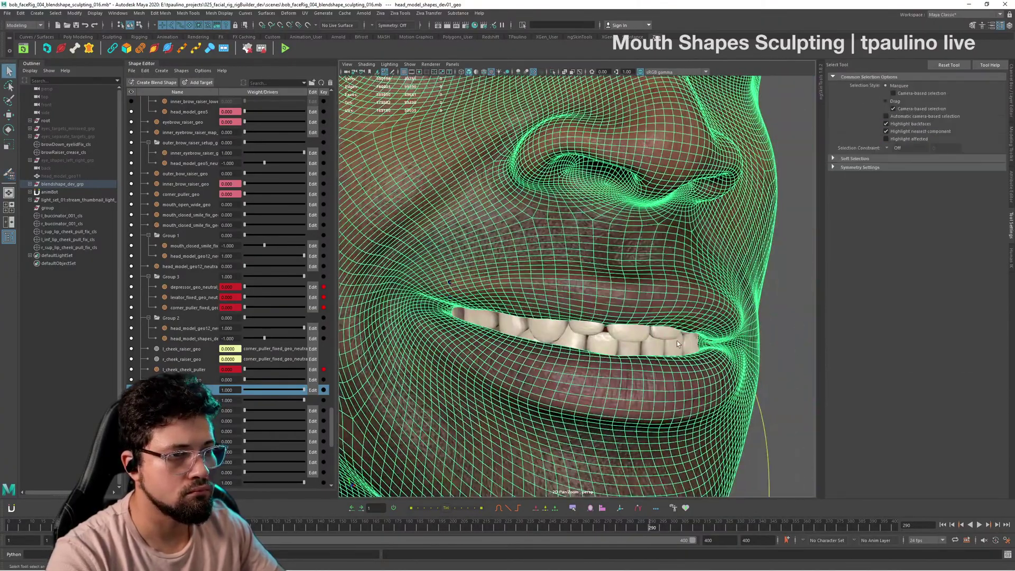
pyautogui.keyDown('alt'); pyautogui.moveTo(677, 340); pyautogui.dragTo(566, 328); pyautogui.keyUp('alt')
pyautogui.keyDown('alt'); pyautogui.moveTo(566, 328); pyautogui.dragTo(462, 318, button='right'); pyautogui.keyUp('alt')
pyautogui.moveTo(462, 317)
pyautogui.keyDown('alt'); pyautogui.mouseDown()
pyautogui.moveTo(640, 318)
pyautogui.moveTo(555, 323)
pyautogui.moveTo(593, 328)
pyautogui.mouseUp(); pyautogui.keyUp('alt')
pyautogui.click(495, 315)
pyautogui.keyDown('alt'); pyautogui.moveTo(592, 328); pyautogui.dragTo(700, 342, button='right'); pyautogui.keyUp('alt')
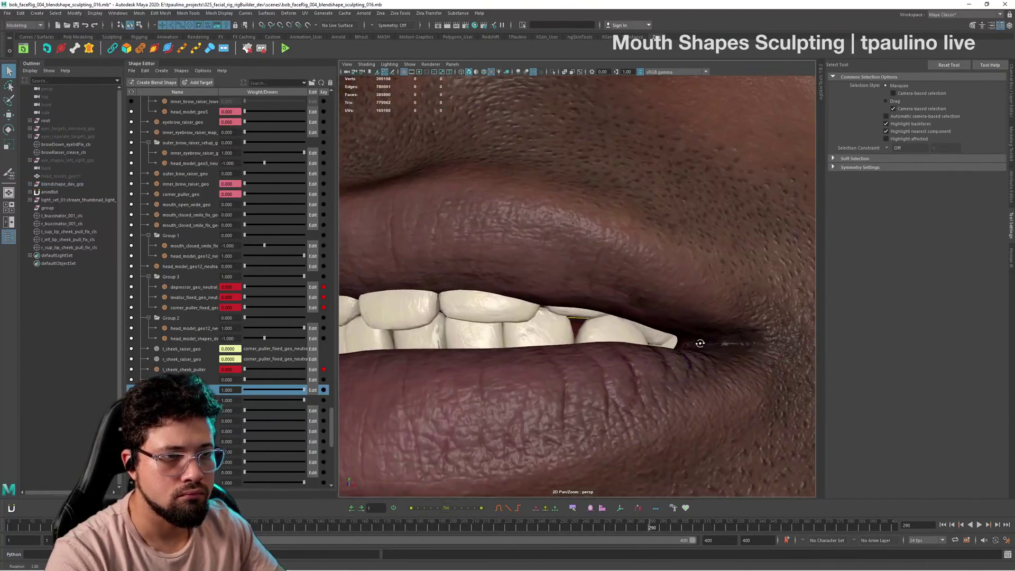
pyautogui.keyDown('alt'); pyautogui.moveTo(700, 343); pyautogui.dragTo(714, 354); pyautogui.keyUp('alt')
pyautogui.moveTo(714, 354)
pyautogui.keyDown('alt'); pyautogui.mouseDown(button='right')
pyautogui.moveTo(705, 354)
pyautogui.moveTo(710, 364)
pyautogui.mouseUp(button='right'); pyautogui.keyUp('alt')
pyautogui.keyDown('alt'); pyautogui.moveTo(710, 364); pyautogui.dragTo(630, 317); pyautogui.keyUp('alt')
# Step: Isolate the head mesh in the viewport so the teeth no longer hide the inside of the lips
pyautogui.click(739, 291)
pyautogui.hotkey('ctrl', '1')
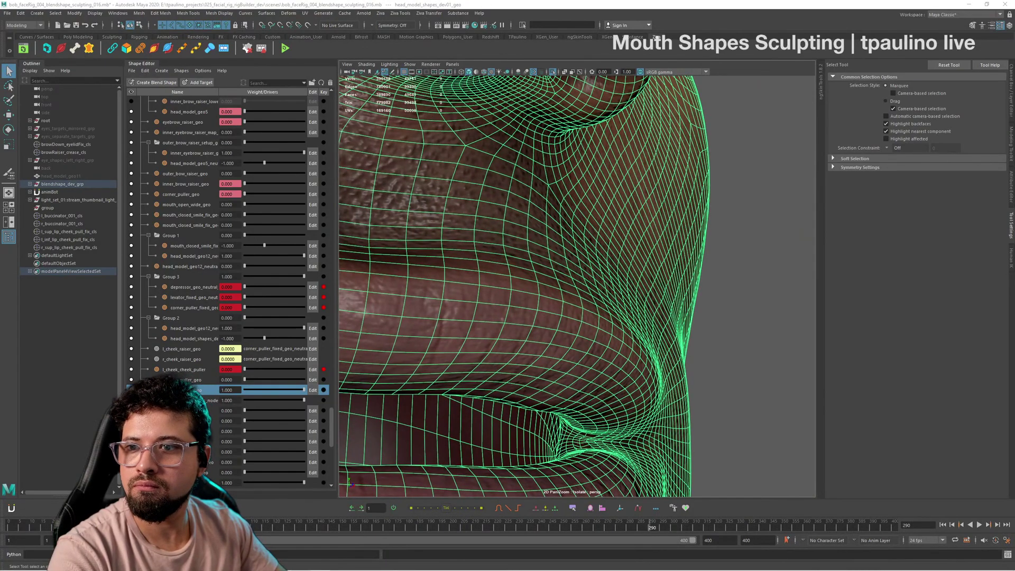
pyautogui.moveTo(538, 209)
pyautogui.keyDown('alt'); pyautogui.mouseDown()
pyautogui.moveTo(516, 233)
pyautogui.moveTo(669, 165)
pyautogui.moveTo(673, 258)
pyautogui.moveTo(709, 242)
pyautogui.moveTo(467, 276)
pyautogui.moveTo(593, 321)
pyautogui.moveTo(603, 290)
pyautogui.mouseUp(); pyautogui.keyUp('alt')
# Step: Reopen the r_sup_lip_cheek_pull_fix_cls cluster weights for painting and reduce the brush radius to 0.5063
pyautogui.moveTo(604, 290)
pyautogui.mouseDown(button='right')
pyautogui.moveTo(602, 425)
pyautogui.moveTo(695, 449)
pyautogui.mouseUp(button='right')
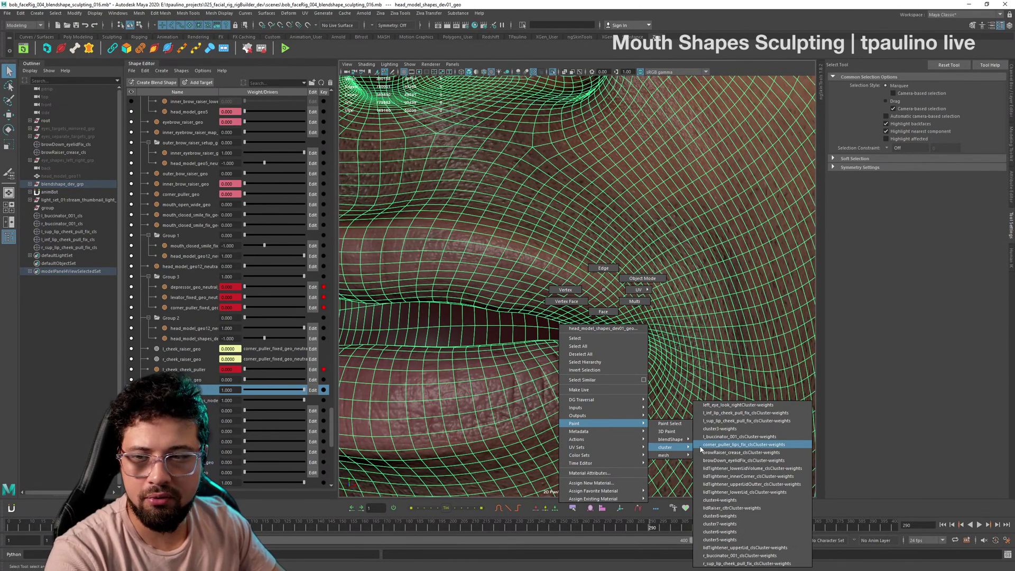
pyautogui.moveTo(704, 450); pyautogui.dragTo(746, 563, button='right')
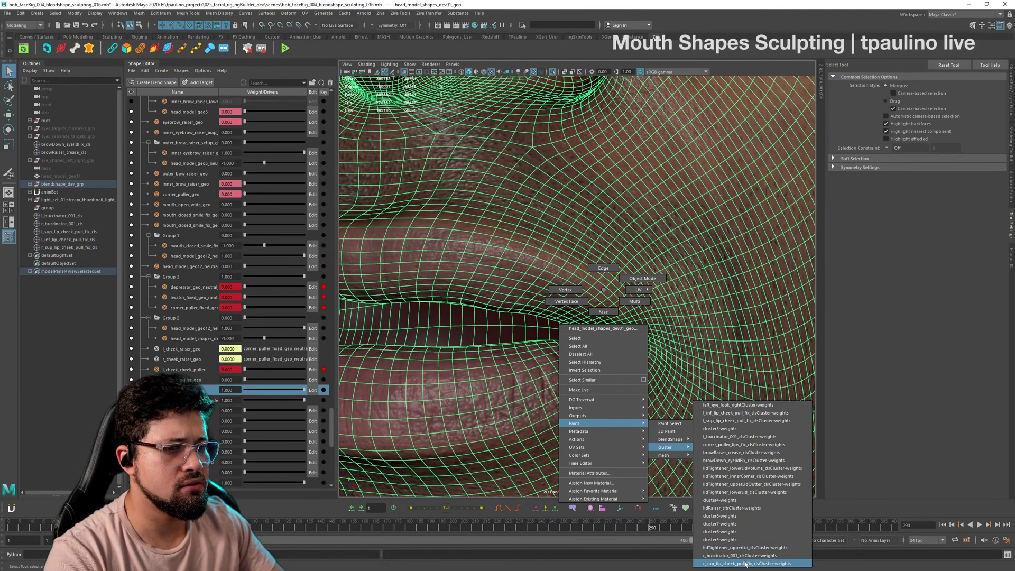
pyautogui.moveTo(746, 564); pyautogui.dragTo(746, 563, button='right')
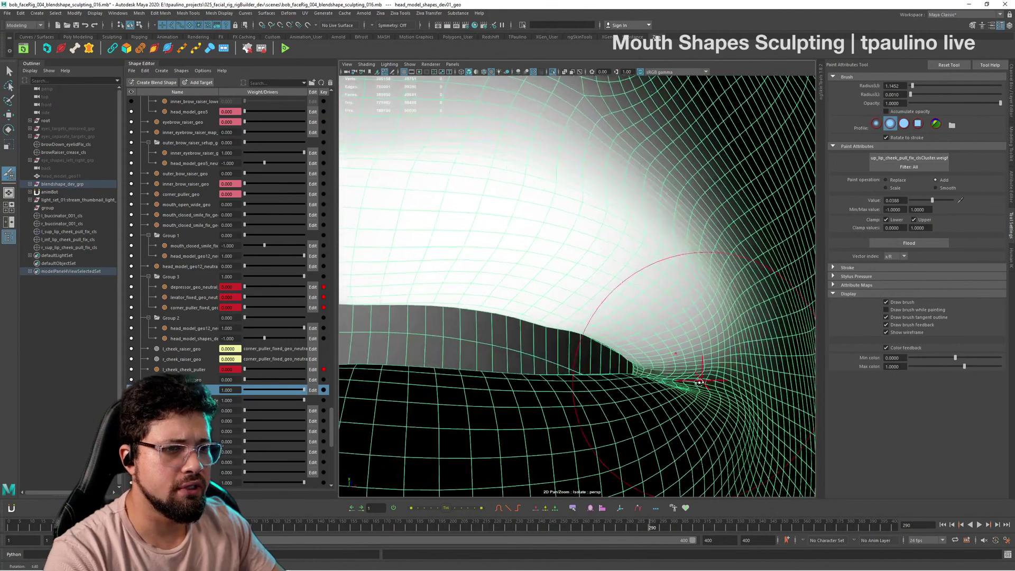
pyautogui.scroll(-2, 699, 381)
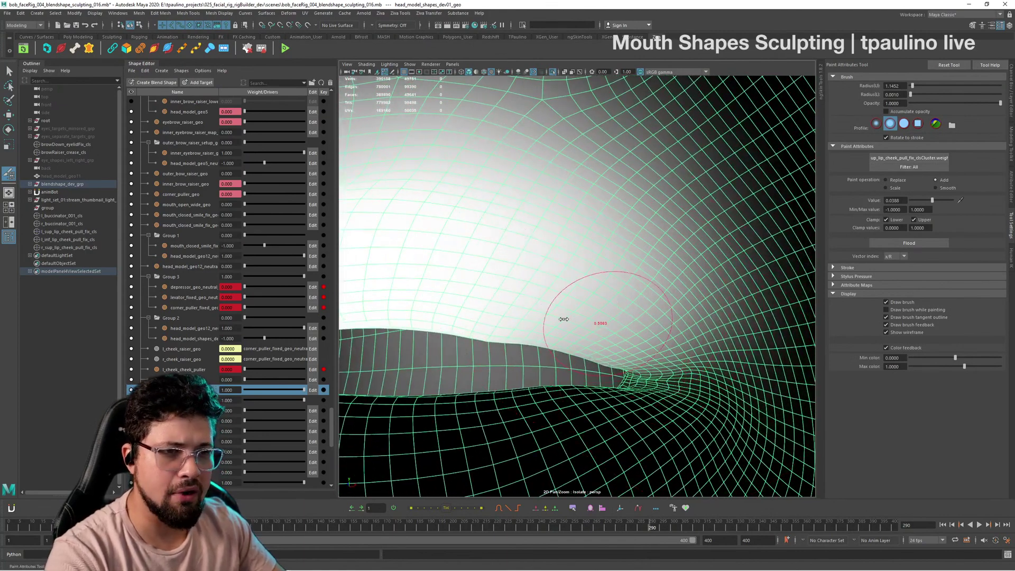
pyautogui.moveTo(564, 319)
pyautogui.mouseDown()
pyautogui.moveTo(476, 331)
pyautogui.moveTo(536, 330)
pyautogui.mouseUp()
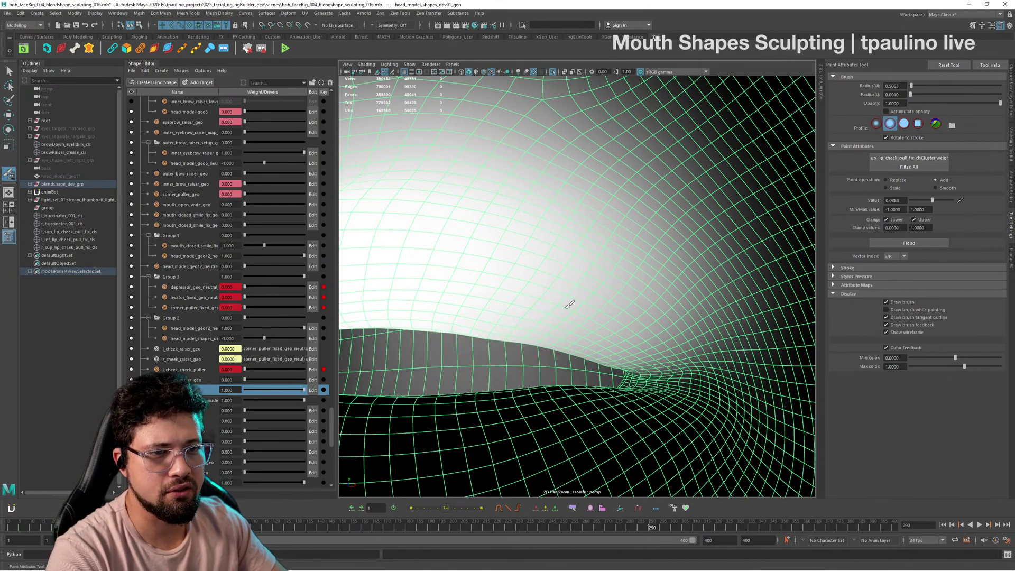
# Step: Fine-tune the upper-lip cluster weights in Add mode with value -0.0049, then 0.0217 at a brush radius of 0.3515
pyautogui.moveTo(617, 272)
pyautogui.keyDown('alt'); pyautogui.mouseDown()
pyautogui.moveTo(635, 267)
pyautogui.moveTo(556, 307)
pyautogui.mouseUp(); pyautogui.keyUp('alt')
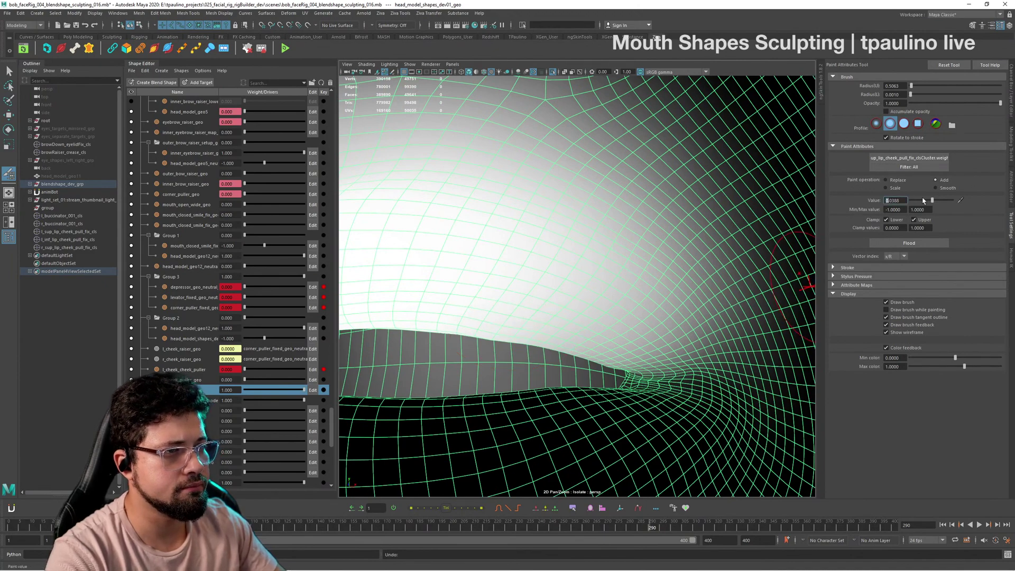
pyautogui.keyDown('alt'); pyautogui.moveTo(676, 229); pyautogui.dragTo(641, 220); pyautogui.keyUp('alt')
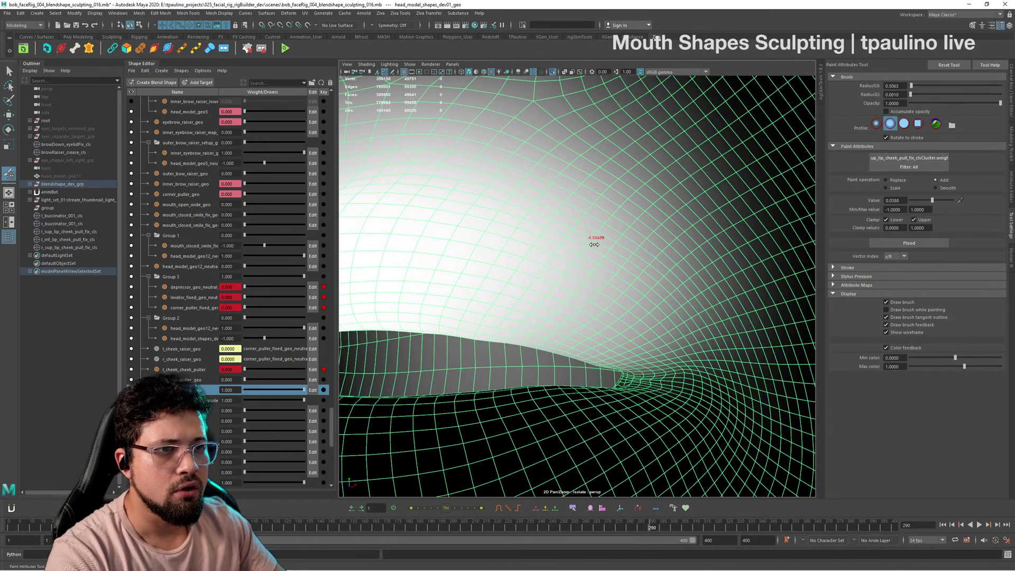
pyautogui.moveTo(594, 244); pyautogui.dragTo(593, 245)
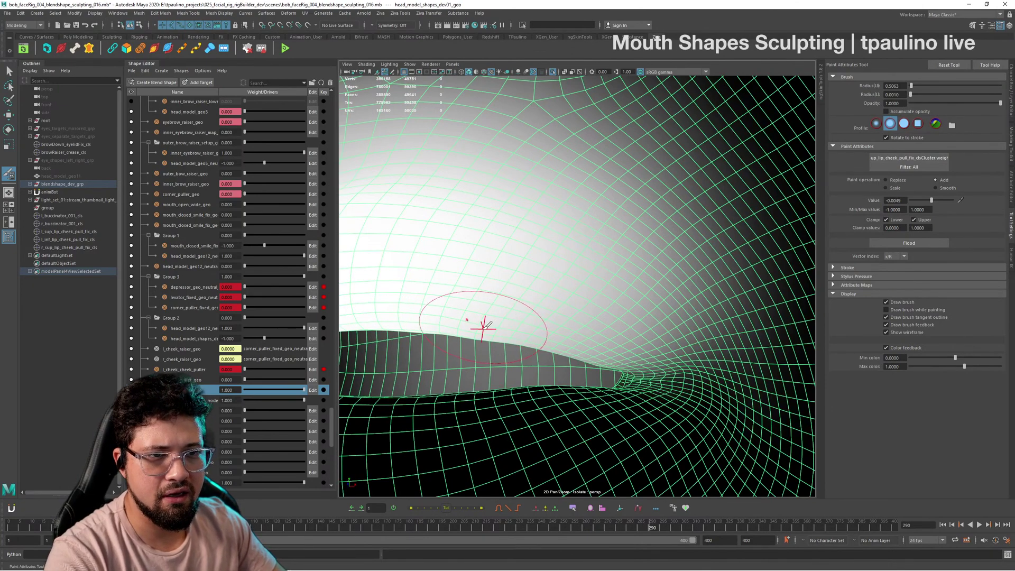
pyautogui.moveTo(510, 325)
pyautogui.keyDown('alt'); pyautogui.mouseDown()
pyautogui.moveTo(516, 336)
pyautogui.moveTo(495, 317)
pyautogui.moveTo(532, 311)
pyautogui.moveTo(454, 340)
pyautogui.moveTo(550, 347)
pyautogui.moveTo(502, 346)
pyautogui.mouseUp(); pyautogui.keyUp('alt')
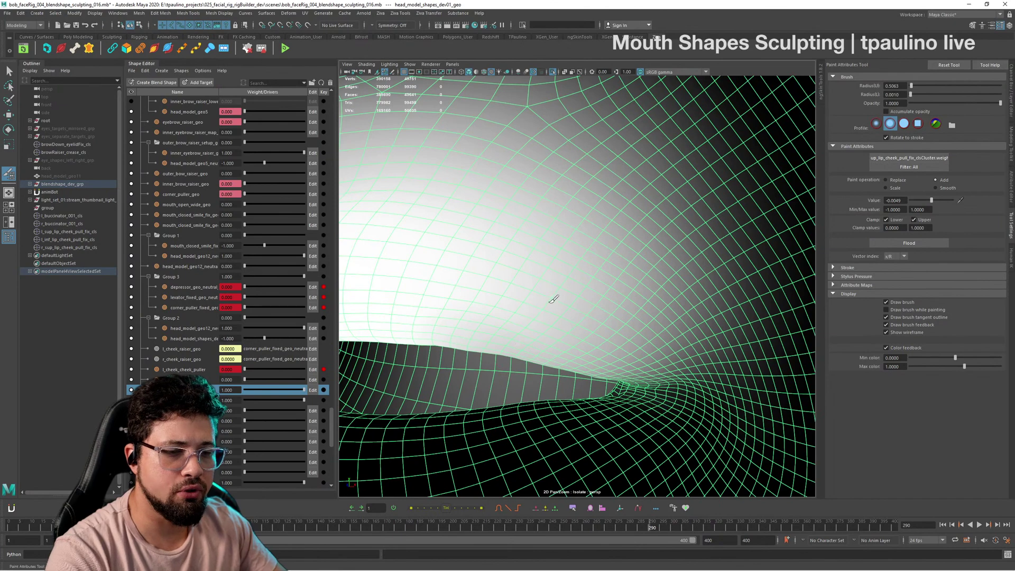
pyautogui.moveTo(553, 300)
pyautogui.keyDown('alt'); pyautogui.mouseDown()
pyautogui.moveTo(651, 291)
pyautogui.moveTo(550, 296)
pyautogui.moveTo(544, 329)
pyautogui.moveTo(468, 337)
pyautogui.mouseUp(); pyautogui.keyUp('alt')
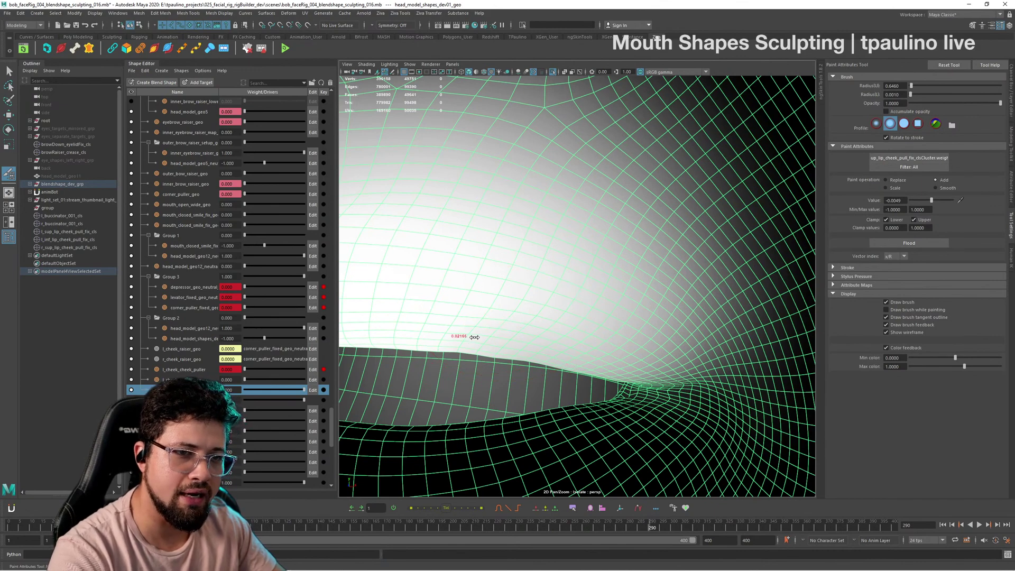
pyautogui.keyDown('alt'); pyautogui.moveTo(531, 348); pyautogui.dragTo(492, 330); pyautogui.keyUp('alt')
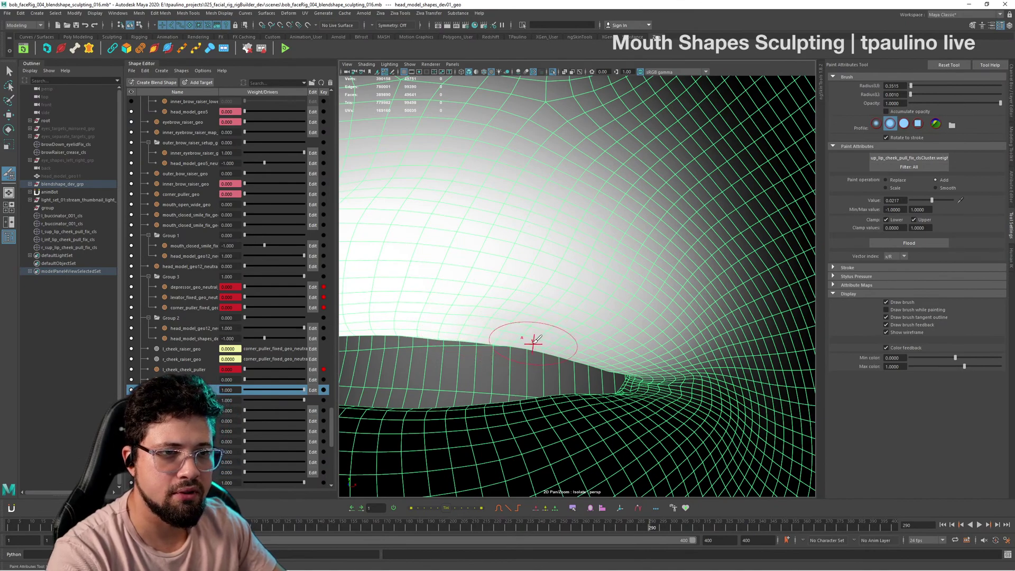
pyautogui.moveTo(521, 341)
pyautogui.keyDown('alt'); pyautogui.mouseDown()
pyautogui.moveTo(571, 365)
pyautogui.moveTo(732, 317)
pyautogui.moveTo(670, 312)
pyautogui.mouseUp(); pyautogui.keyUp('alt')
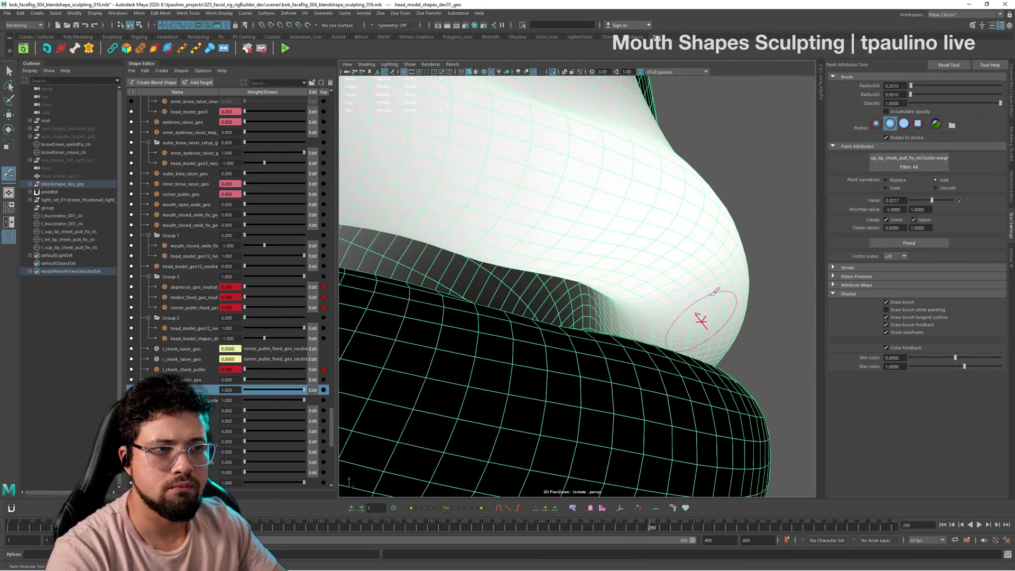
# Step: Enlarge the brush radius to 0.6334 and reduce the weights along the upper-lip edge with Add value -0.0799
pyautogui.keyDown('alt'); pyautogui.moveTo(698, 204); pyautogui.dragTo(620, 237); pyautogui.keyUp('alt')
pyautogui.scroll(-6, 620, 237)
pyautogui.moveTo(567, 261)
pyautogui.keyDown('alt'); pyautogui.mouseDown()
pyautogui.moveTo(648, 270)
pyautogui.moveTo(655, 294)
pyautogui.moveTo(538, 216)
pyautogui.mouseUp(); pyautogui.keyUp('alt')
pyautogui.scroll(5, 654, 298)
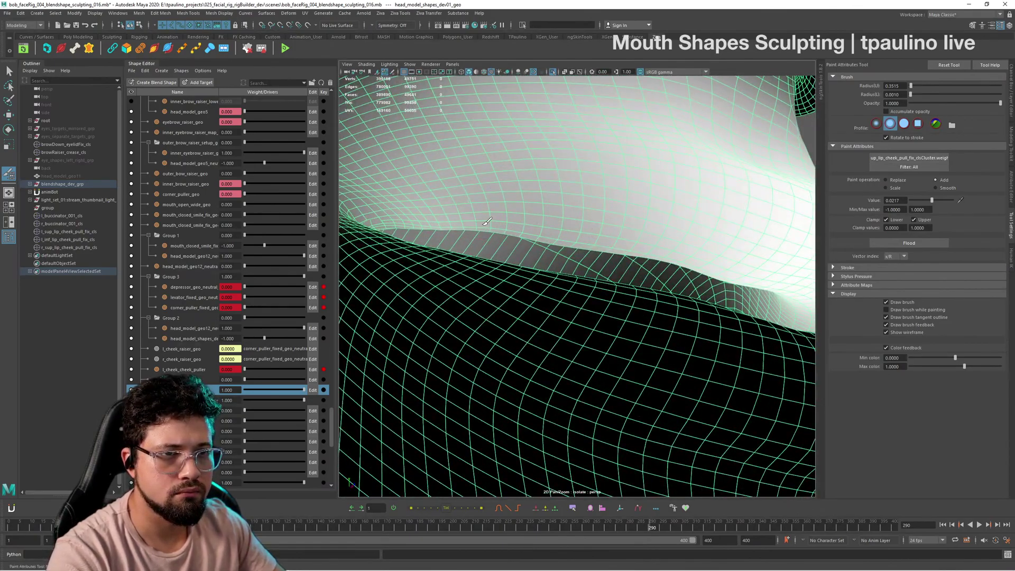
pyautogui.moveTo(532, 209)
pyautogui.keyDown('alt'); pyautogui.mouseDown()
pyautogui.moveTo(528, 310)
pyautogui.moveTo(528, 211)
pyautogui.mouseUp(); pyautogui.keyUp('alt')
pyautogui.moveTo(508, 249); pyautogui.dragTo(530, 253)
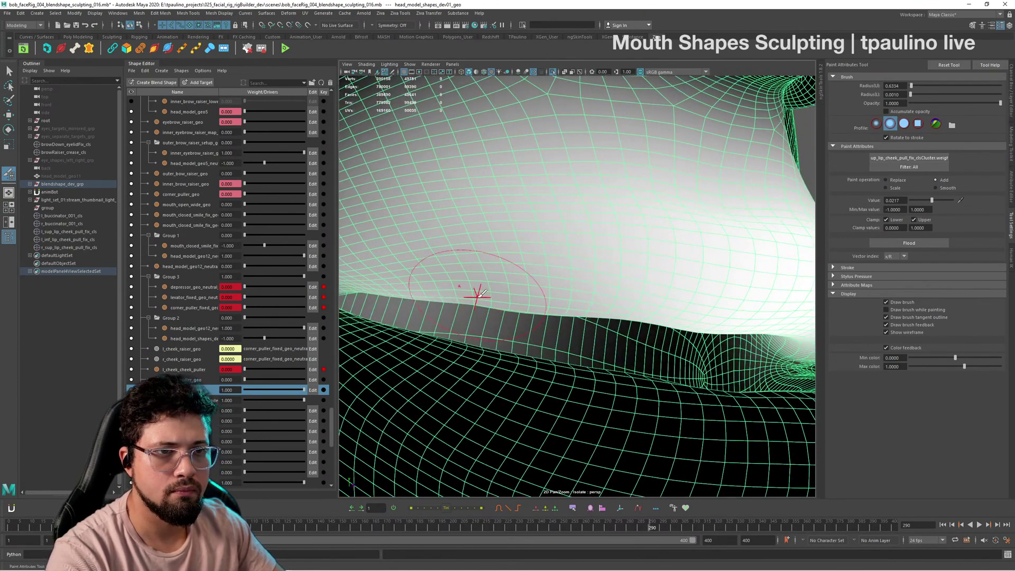
pyautogui.moveTo(472, 301); pyautogui.dragTo(530, 305)
pyautogui.hotkey('ctrl', 'z')
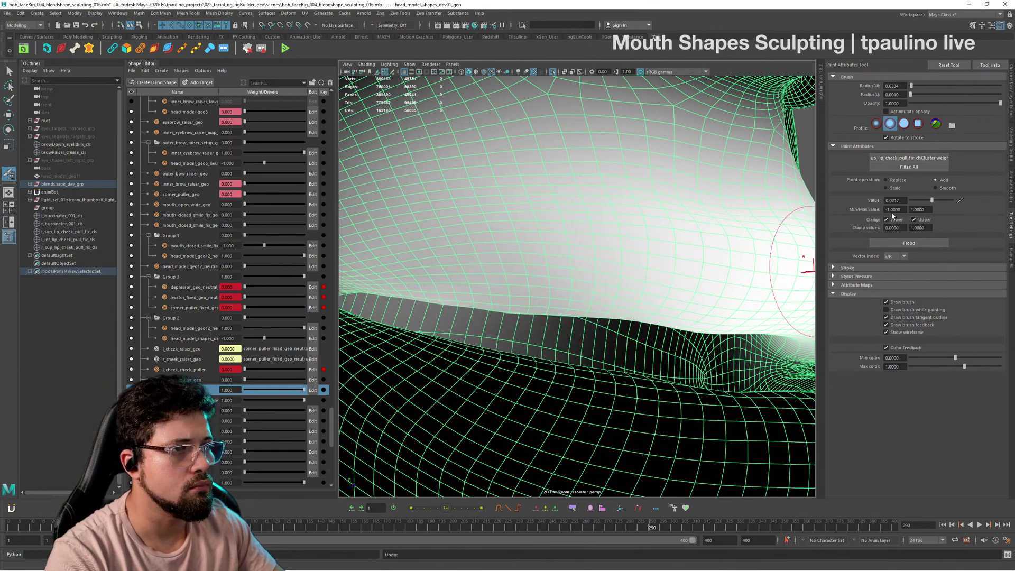
pyautogui.moveTo(582, 288); pyautogui.dragTo(487, 299)
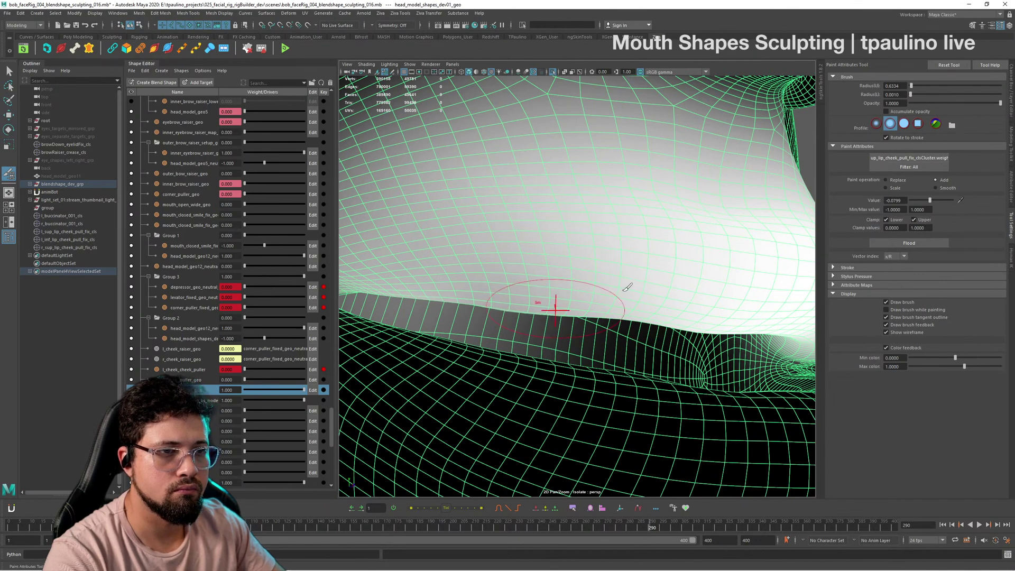
pyautogui.moveTo(611, 286)
pyautogui.keyDown('alt'); pyautogui.mouseDown()
pyautogui.moveTo(479, 246)
pyautogui.moveTo(503, 247)
pyautogui.moveTo(514, 267)
pyautogui.mouseUp(); pyautogui.keyUp('alt')
pyautogui.click(465, 245)
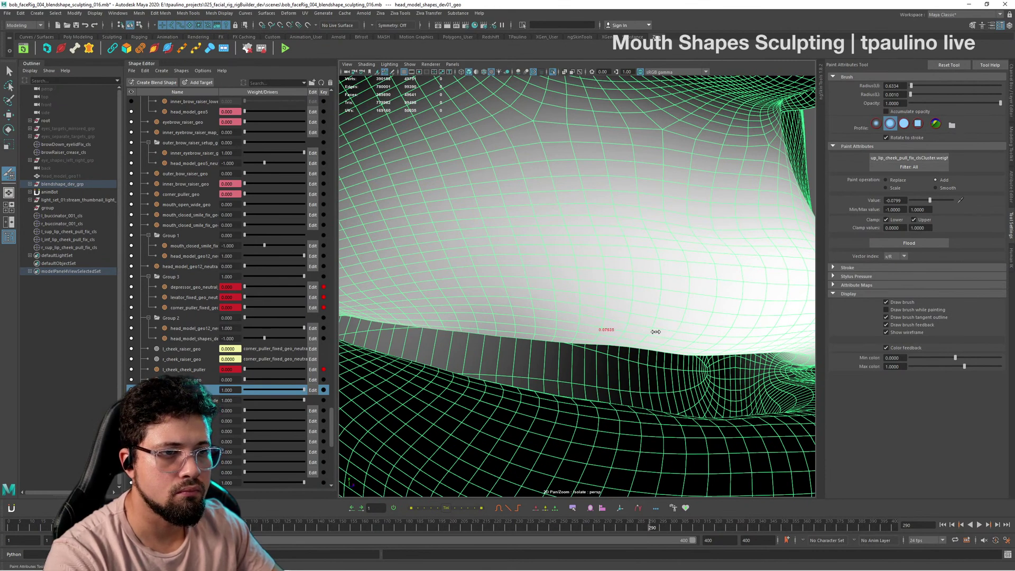
# Step: Build the upper-lip weights back up toward the middle of the lip with Add value 0.0795
pyautogui.moveTo(656, 331); pyautogui.dragTo(617, 335)
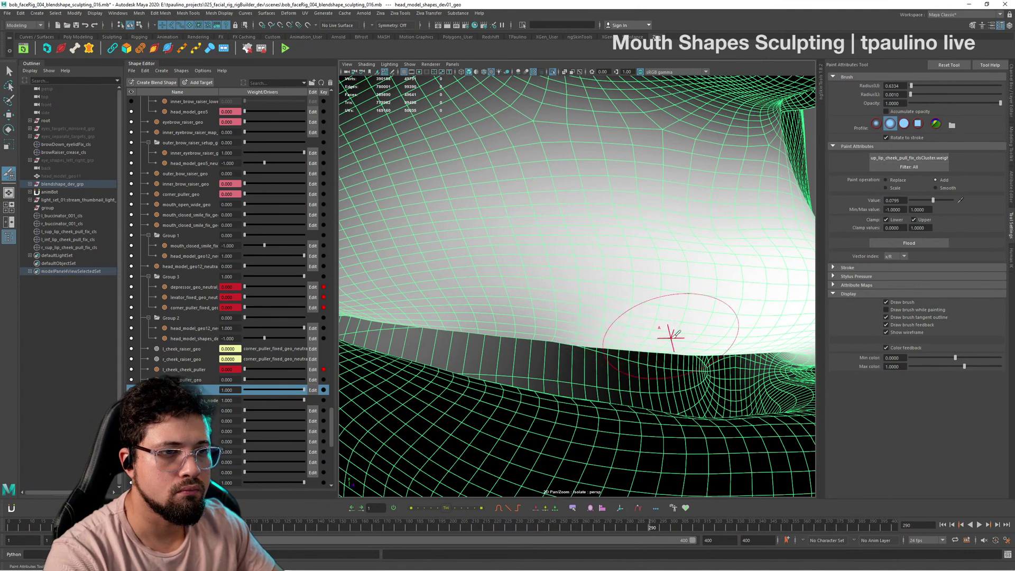
pyautogui.keyDown('alt'); pyautogui.moveTo(683, 295); pyautogui.dragTo(663, 301); pyautogui.keyUp('alt')
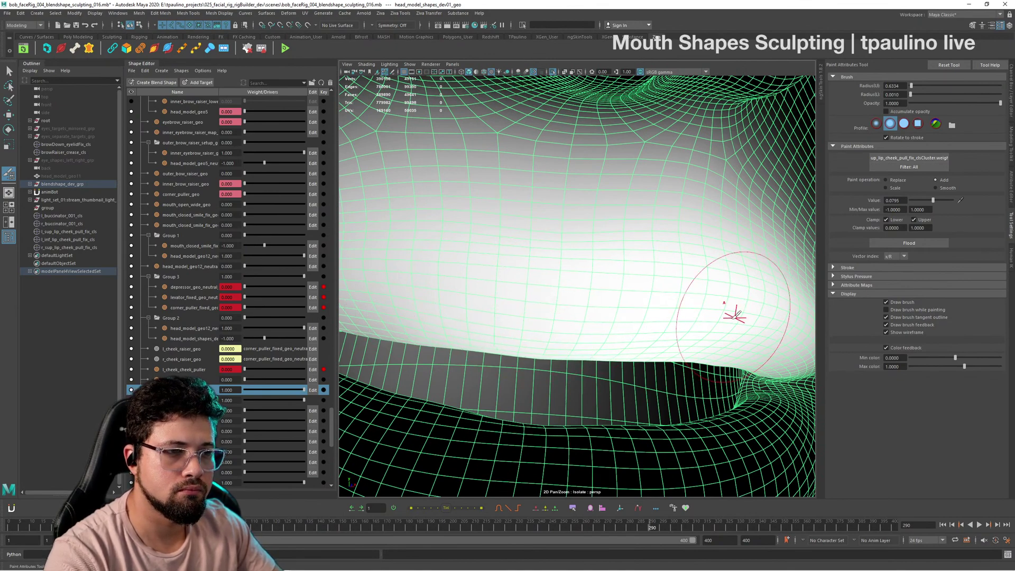
pyautogui.keyDown('alt'); pyautogui.moveTo(732, 312); pyautogui.dragTo(645, 318); pyautogui.keyUp('alt')
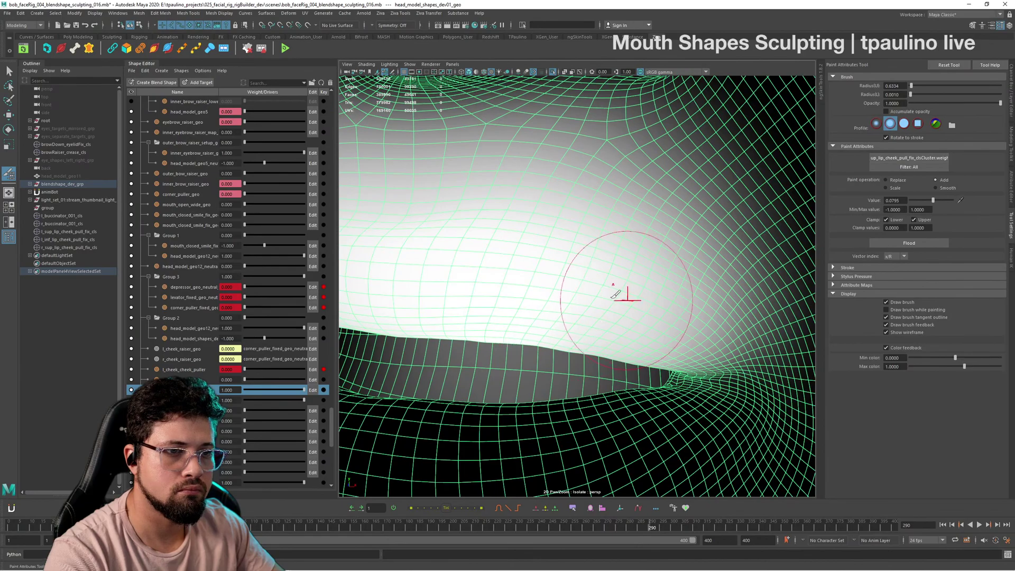
# Step: Leave weight painting and examine the corrected upper lip on the isolated head mesh from several angles
pyautogui.scroll(-5, 615, 294)
pyautogui.moveTo(615, 295)
pyautogui.keyDown('alt'); pyautogui.mouseDown()
pyautogui.moveTo(476, 319)
pyautogui.moveTo(592, 287)
pyautogui.mouseUp(); pyautogui.keyUp('alt')
pyautogui.press('q')
pyautogui.click(792, 293)
pyautogui.keyDown('alt'); pyautogui.moveTo(792, 294); pyautogui.dragTo(796, 315); pyautogui.keyUp('alt')
pyautogui.scroll(-8, 795, 315)
pyautogui.keyDown('alt'); pyautogui.moveTo(624, 308); pyautogui.dragTo(649, 290); pyautogui.keyUp('alt')
pyautogui.keyDown('alt'); pyautogui.moveTo(648, 291); pyautogui.dragTo(739, 336, button='right'); pyautogui.keyUp('alt')
pyautogui.keyDown('alt'); pyautogui.moveTo(739, 336); pyautogui.dragTo(674, 346); pyautogui.keyUp('alt')
pyautogui.keyDown('alt'); pyautogui.moveTo(674, 345); pyautogui.dragTo(593, 317, button='right'); pyautogui.keyUp('alt')
pyautogui.moveTo(593, 317)
pyautogui.keyDown('alt'); pyautogui.mouseDown()
pyautogui.moveTo(631, 321)
pyautogui.moveTo(591, 323)
pyautogui.mouseUp(); pyautogui.keyUp('alt')
pyautogui.keyDown('alt'); pyautogui.moveTo(591, 323); pyautogui.dragTo(680, 347, button='right'); pyautogui.keyUp('alt')
pyautogui.keyDown('alt'); pyautogui.moveTo(680, 347); pyautogui.dragTo(651, 329); pyautogui.keyUp('alt')
pyautogui.keyDown('alt'); pyautogui.moveTo(650, 329); pyautogui.dragTo(659, 326, button='right'); pyautogui.keyUp('alt')
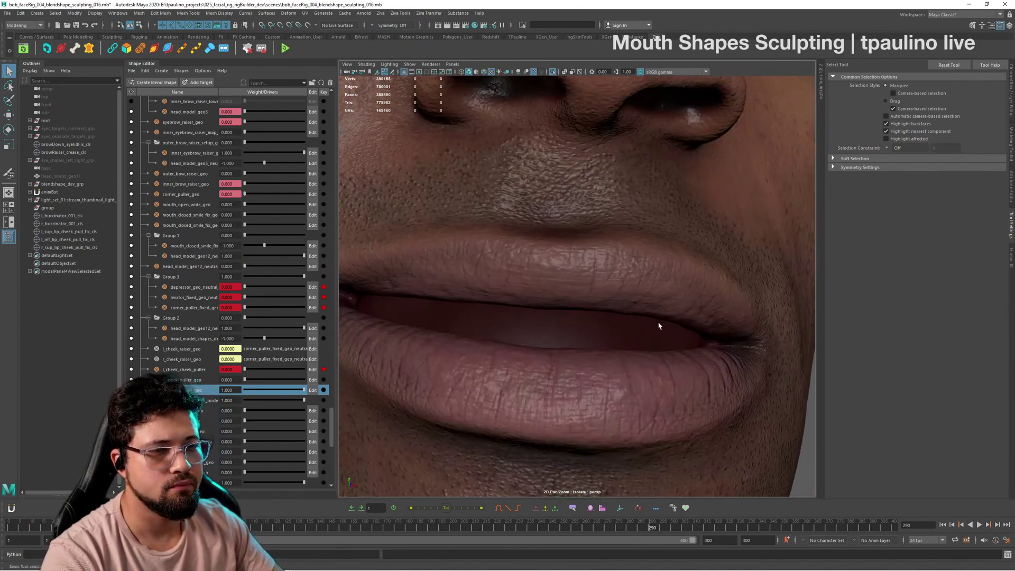
# Step: Turn off isolation to bring back the teeth and examine the smile from the side and front
pyautogui.hotkey('ctrl', '1')
pyautogui.keyDown('alt'); pyautogui.moveTo(579, 308); pyautogui.dragTo(519, 292, button='right'); pyautogui.keyUp('alt')
pyautogui.keyDown('alt'); pyautogui.moveTo(518, 292); pyautogui.dragTo(623, 325); pyautogui.keyUp('alt')
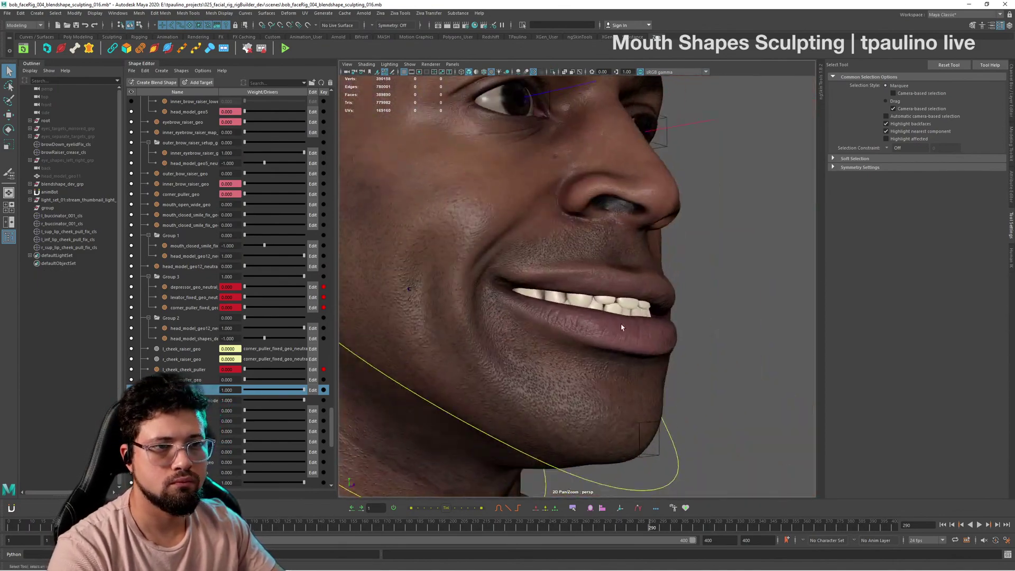
pyautogui.keyDown('alt'); pyautogui.moveTo(623, 324); pyautogui.dragTo(692, 346, button='right'); pyautogui.keyUp('alt')
pyautogui.keyDown('alt'); pyautogui.moveTo(692, 346); pyautogui.dragTo(524, 281); pyautogui.keyUp('alt')
pyautogui.keyDown('alt'); pyautogui.moveTo(524, 280); pyautogui.dragTo(605, 311, button='right'); pyautogui.keyUp('alt')
pyautogui.keyDown('alt'); pyautogui.moveTo(605, 311); pyautogui.dragTo(627, 312); pyautogui.keyUp('alt')
pyautogui.keyDown('alt'); pyautogui.moveTo(627, 312); pyautogui.dragTo(507, 285, button='right'); pyautogui.keyUp('alt')
pyautogui.keyDown('alt'); pyautogui.moveTo(507, 285); pyautogui.dragTo(583, 300); pyautogui.keyUp('alt')
pyautogui.keyDown('alt'); pyautogui.moveTo(583, 300); pyautogui.dragTo(618, 303, button='right'); pyautogui.keyUp('alt')
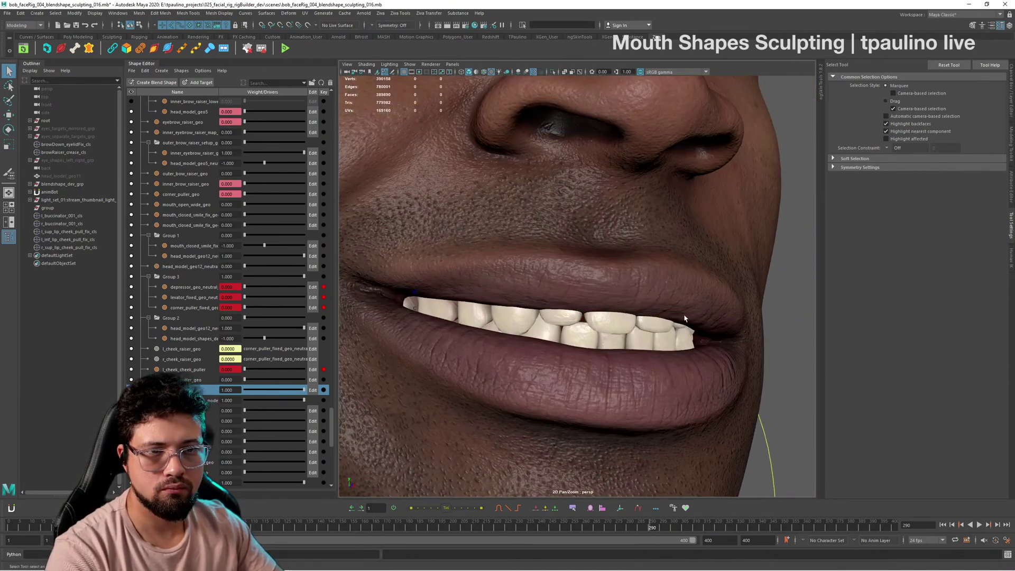
pyautogui.keyDown('alt'); pyautogui.moveTo(619, 304); pyautogui.dragTo(586, 333); pyautogui.keyUp('alt')
# Step: Create a new cluster deformer on the head mesh
pyautogui.click(441, 127)
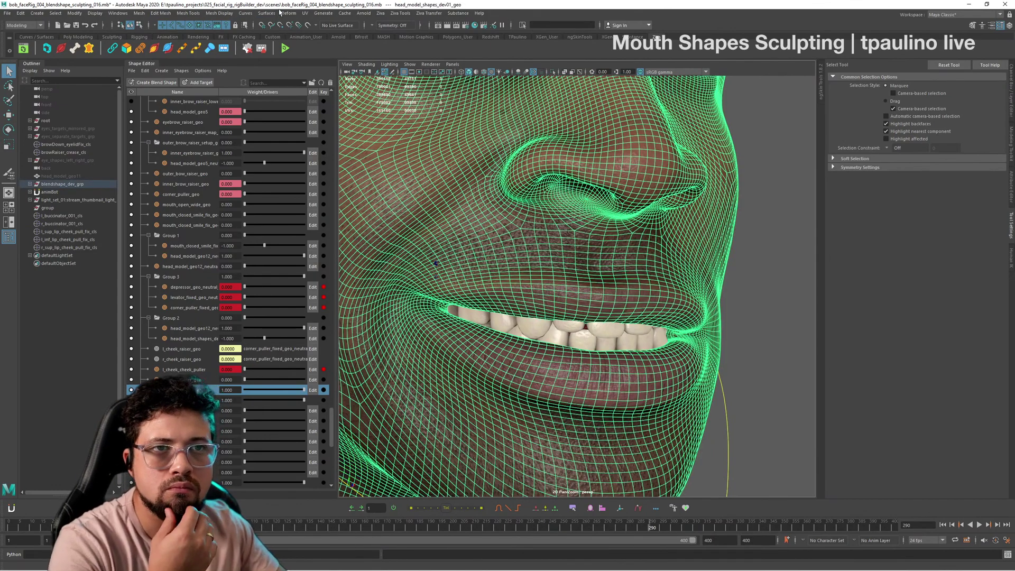
pyautogui.click(283, 12)
pyautogui.click(531, 180)
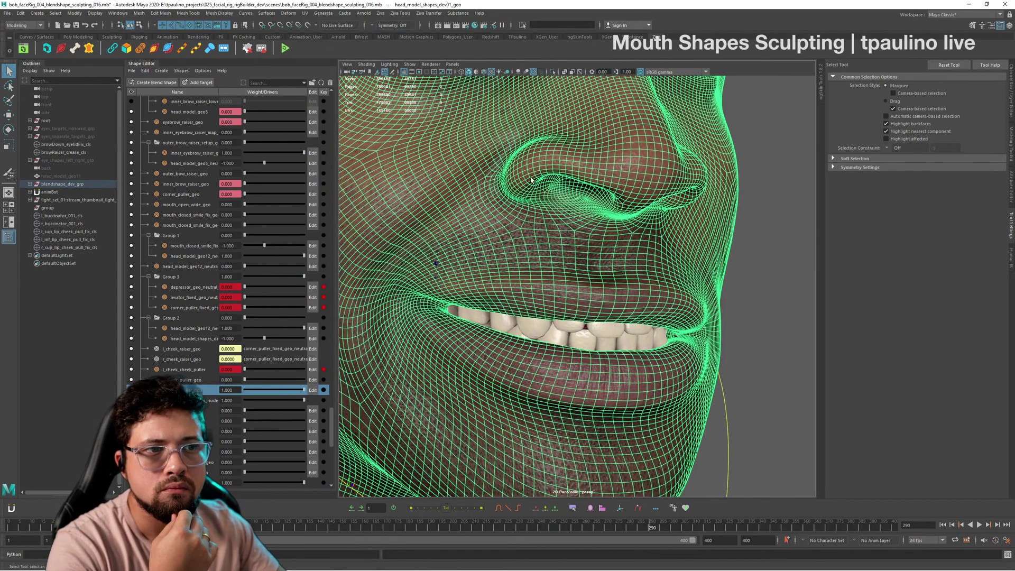
pyautogui.keyDown('alt'); pyautogui.moveTo(705, 256); pyautogui.dragTo(617, 256); pyautogui.keyUp('alt')
pyautogui.click(609, 272)
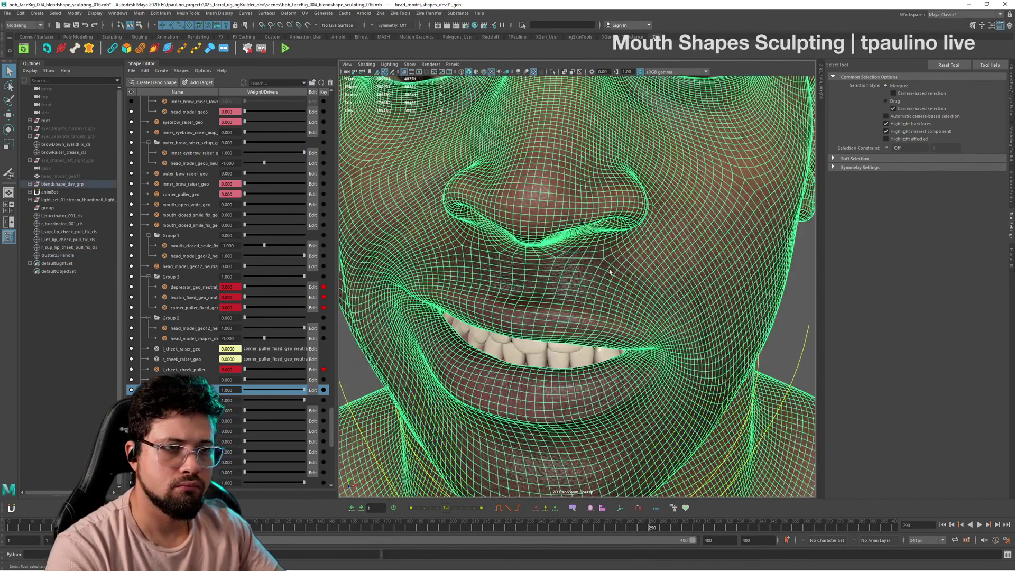
# Step: Select the new cluster handle and move its pivot to the lower lip
pyautogui.keyDown('alt'); pyautogui.moveTo(401, 286); pyautogui.dragTo(628, 289); pyautogui.keyUp('alt')
pyautogui.click(70, 256)
pyautogui.press('w')
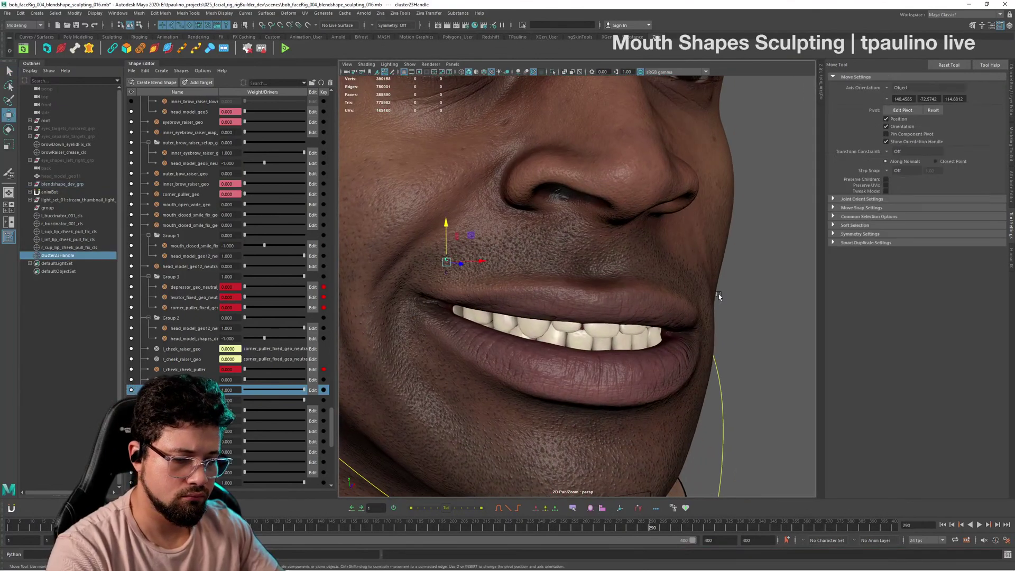
pyautogui.press('d')
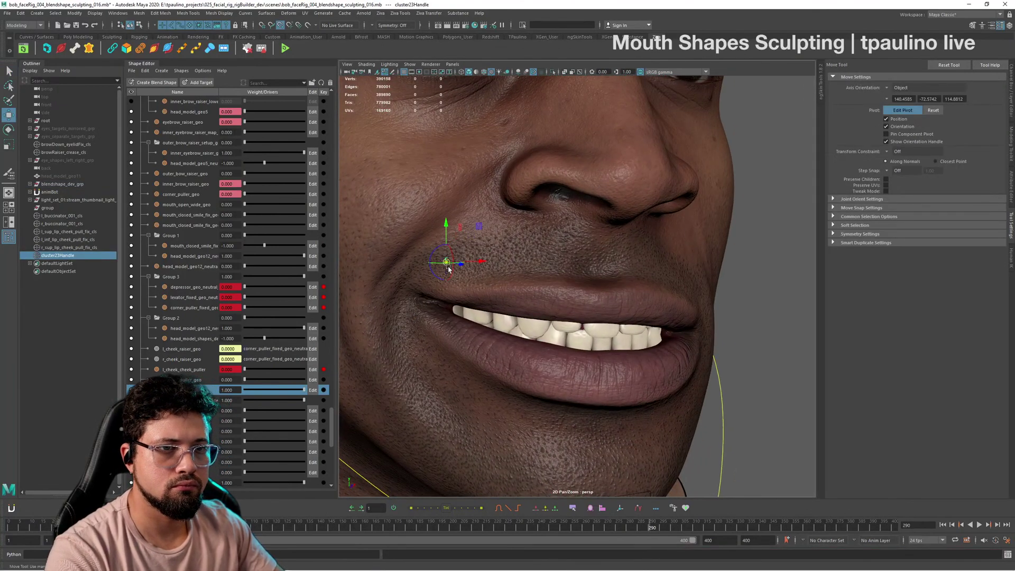
pyautogui.moveTo(447, 263); pyautogui.dragTo(665, 346)
pyautogui.press('d')
pyautogui.press('d')
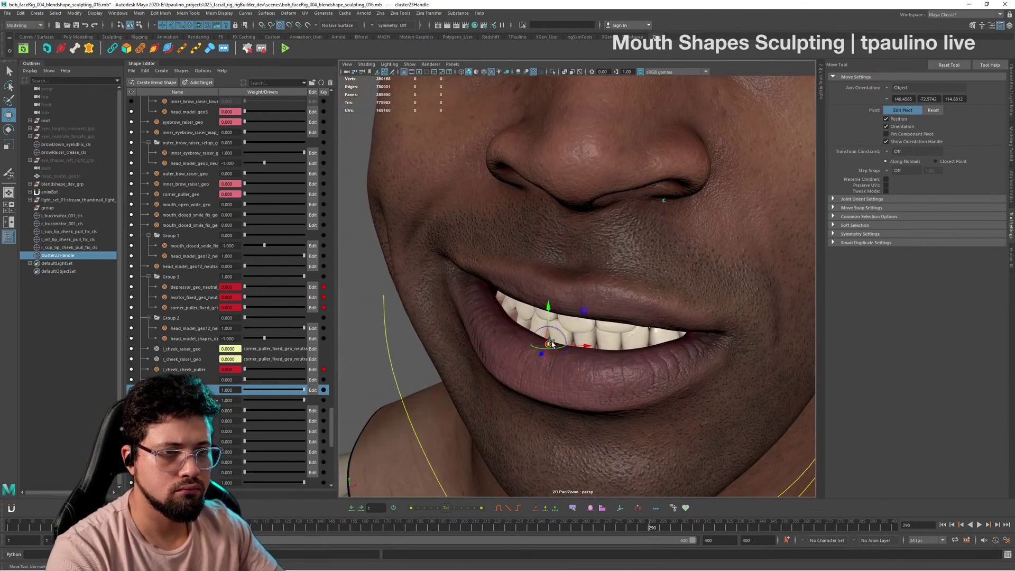
pyautogui.moveTo(552, 344); pyautogui.dragTo(776, 339)
# Step: Open the cluster23 weights of the head mesh for painting and flood them with 0 in Replace mode
pyautogui.click(746, 343)
pyautogui.rightClick(746, 342)
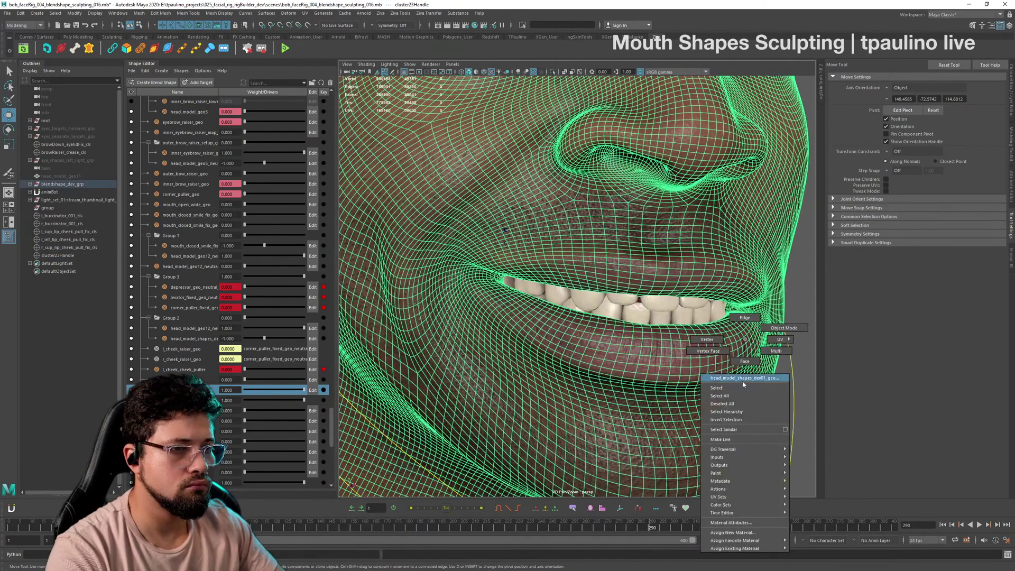
pyautogui.moveTo(741, 473)
pyautogui.moveTo(815, 492)
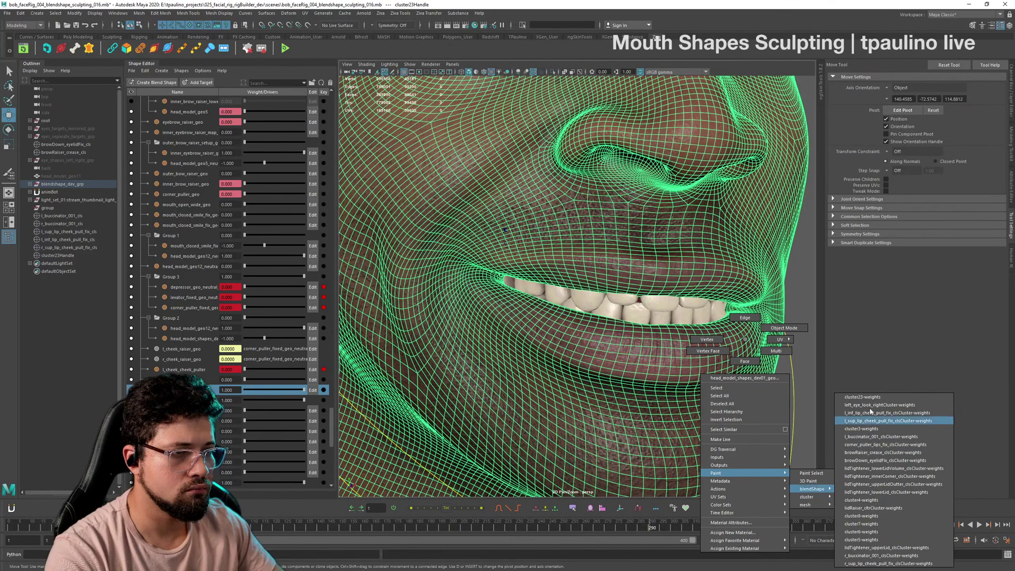
pyautogui.click(855, 397)
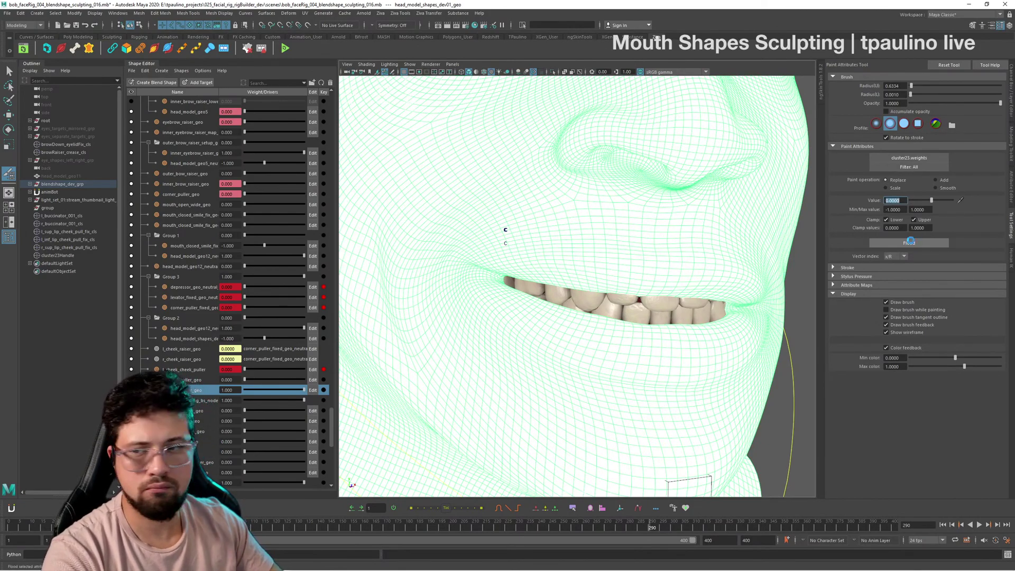
pyautogui.click(909, 242)
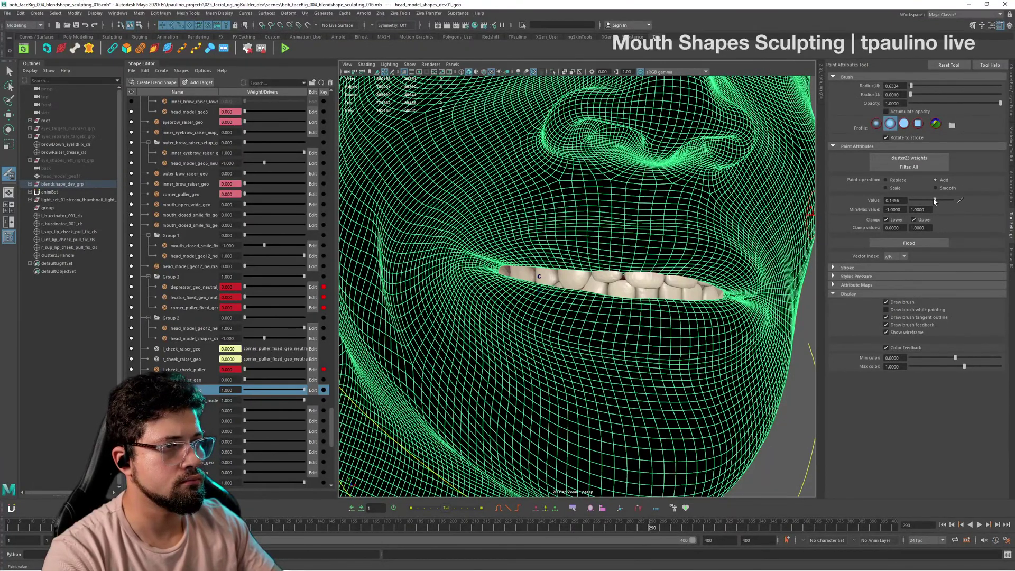
# Step: Set the brush radius to 0.9547 and paint cluster weights of 1 across the lower lip in Replace mode
pyautogui.keyDown('alt'); pyautogui.moveTo(586, 306); pyautogui.dragTo(653, 310); pyautogui.keyUp('alt')
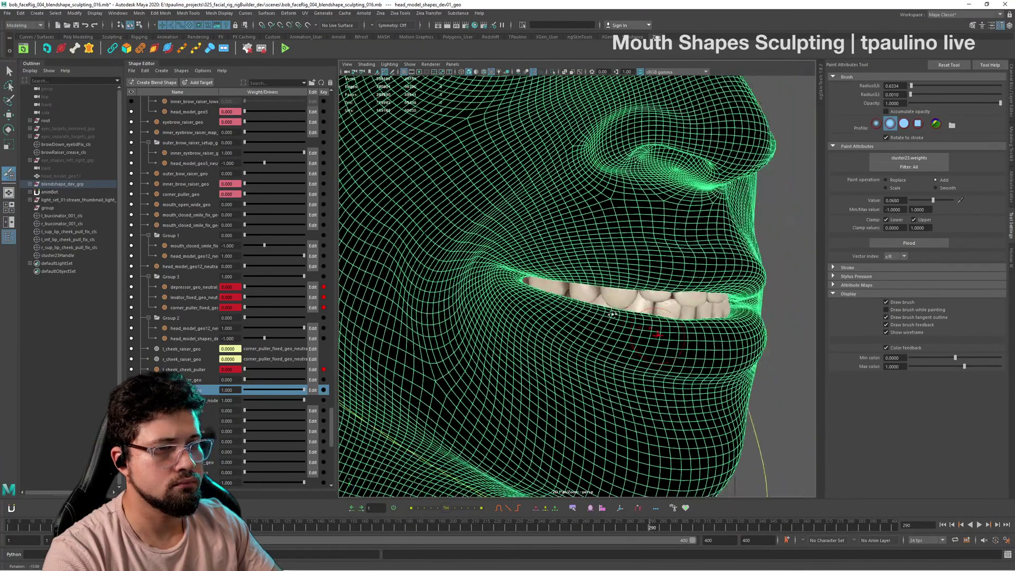
pyautogui.keyDown('alt'); pyautogui.moveTo(653, 309); pyautogui.dragTo(688, 305, button='right'); pyautogui.keyUp('alt')
pyautogui.keyDown('alt'); pyautogui.moveTo(687, 304); pyautogui.dragTo(679, 302); pyautogui.keyUp('alt')
pyautogui.moveTo(615, 313)
pyautogui.keyDown('alt'); pyautogui.mouseDown()
pyautogui.moveTo(625, 313)
pyautogui.moveTo(622, 324)
pyautogui.mouseUp(); pyautogui.keyUp('alt')
pyautogui.press('b')
pyautogui.moveTo(621, 323); pyautogui.dragTo(625, 323)
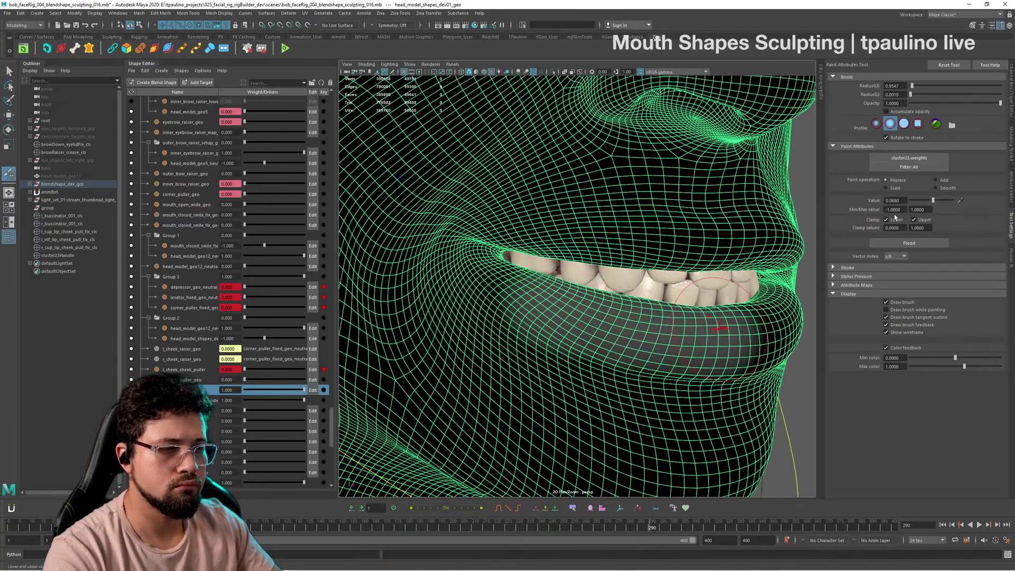
pyautogui.moveTo(526, 314)
pyautogui.mouseDown()
pyautogui.moveTo(748, 322)
pyautogui.moveTo(534, 339)
pyautogui.moveTo(465, 284)
pyautogui.moveTo(467, 270)
pyautogui.moveTo(459, 277)
pyautogui.mouseUp()
pyautogui.moveTo(468, 286)
pyautogui.keyDown('alt'); pyautogui.mouseDown()
pyautogui.moveTo(538, 281)
pyautogui.moveTo(508, 278)
pyautogui.mouseUp(); pyautogui.keyUp('alt')
pyautogui.moveTo(502, 285)
pyautogui.mouseDown()
pyautogui.moveTo(662, 294)
pyautogui.moveTo(751, 327)
pyautogui.mouseUp()
# Step: Extend the full-weight painting around the lower lip to the opposite mouth corner
pyautogui.moveTo(751, 328)
pyautogui.keyDown('alt'); pyautogui.mouseDown()
pyautogui.moveTo(657, 306)
pyautogui.moveTo(572, 333)
pyautogui.moveTo(624, 349)
pyautogui.moveTo(703, 340)
pyautogui.moveTo(537, 306)
pyautogui.mouseUp(); pyautogui.keyUp('alt')
pyautogui.scroll(3, 646, 293)
pyautogui.keyDown('alt'); pyautogui.moveTo(646, 296); pyautogui.dragTo(558, 317, button='right'); pyautogui.keyUp('alt')
pyautogui.keyDown('alt'); pyautogui.moveTo(558, 317); pyautogui.dragTo(596, 328); pyautogui.keyUp('alt')
pyautogui.moveTo(596, 328)
pyautogui.mouseDown()
pyautogui.moveTo(549, 320)
pyautogui.moveTo(519, 290)
pyautogui.mouseUp()
# Step: Isolate the head mesh and examine the lower-lip weights from inside the mouth and in profile
pyautogui.hotkey('ctrl', '1')
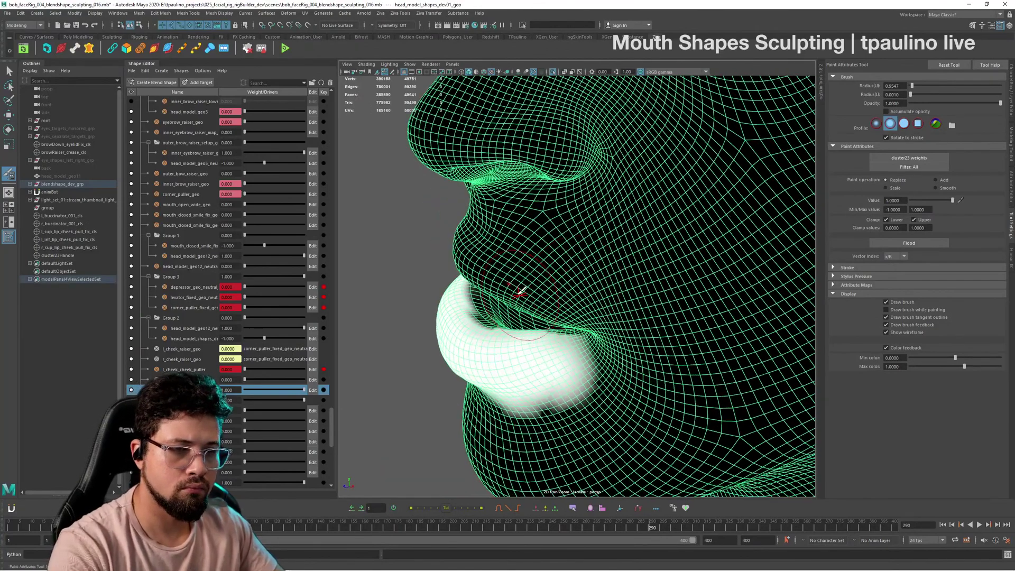
pyautogui.keyDown('alt'); pyautogui.moveTo(519, 290); pyautogui.dragTo(942, 363, button='right'); pyautogui.keyUp('alt')
pyautogui.keyDown('alt'); pyautogui.moveTo(799, 307); pyautogui.dragTo(744, 311); pyautogui.keyUp('alt')
pyautogui.keyDown('alt'); pyautogui.moveTo(744, 311); pyautogui.dragTo(465, 245, button='right'); pyautogui.keyUp('alt')
pyautogui.keyDown('alt'); pyautogui.moveTo(793, 254); pyautogui.dragTo(641, 225, button='right'); pyautogui.keyUp('alt')
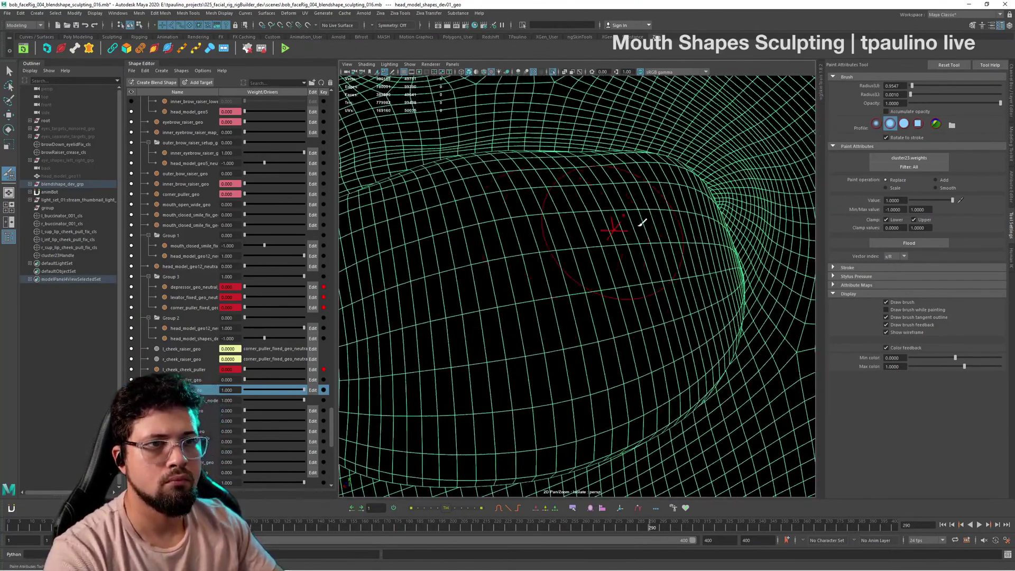
pyautogui.keyDown('alt'); pyautogui.moveTo(667, 206); pyautogui.dragTo(682, 213); pyautogui.keyUp('alt')
pyautogui.moveTo(682, 213)
pyautogui.keyDown('alt'); pyautogui.mouseDown(button='right')
pyautogui.moveTo(809, 338)
pyautogui.moveTo(650, 281)
pyautogui.moveTo(669, 267)
pyautogui.moveTo(587, 345)
pyautogui.moveTo(614, 269)
pyautogui.moveTo(687, 233)
pyautogui.mouseUp(button='right'); pyautogui.keyUp('alt')
pyautogui.moveTo(766, 170)
pyautogui.keyDown('alt'); pyautogui.mouseDown(button='right')
pyautogui.moveTo(465, 211)
pyautogui.moveTo(480, 234)
pyautogui.mouseUp(button='right'); pyautogui.keyUp('alt')
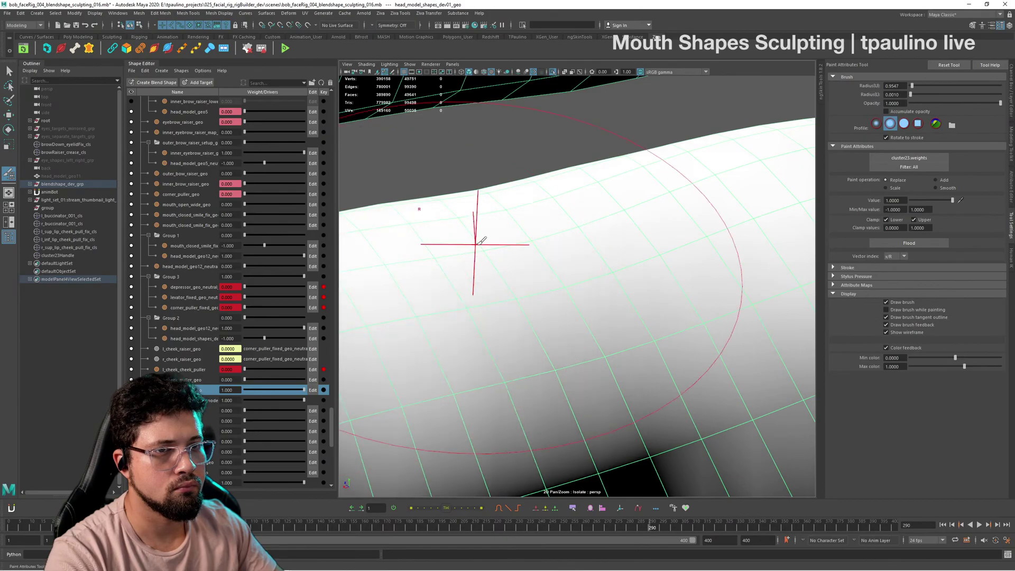
pyautogui.moveTo(480, 234)
pyautogui.keyDown('alt'); pyautogui.mouseDown()
pyautogui.moveTo(709, 190)
pyautogui.moveTo(647, 254)
pyautogui.mouseUp(); pyautogui.keyUp('alt')
pyautogui.keyDown('alt'); pyautogui.moveTo(646, 254); pyautogui.dragTo(619, 260, button='right'); pyautogui.keyUp('alt')
pyautogui.keyDown('alt'); pyautogui.moveTo(620, 259); pyautogui.dragTo(709, 257); pyautogui.keyUp('alt')
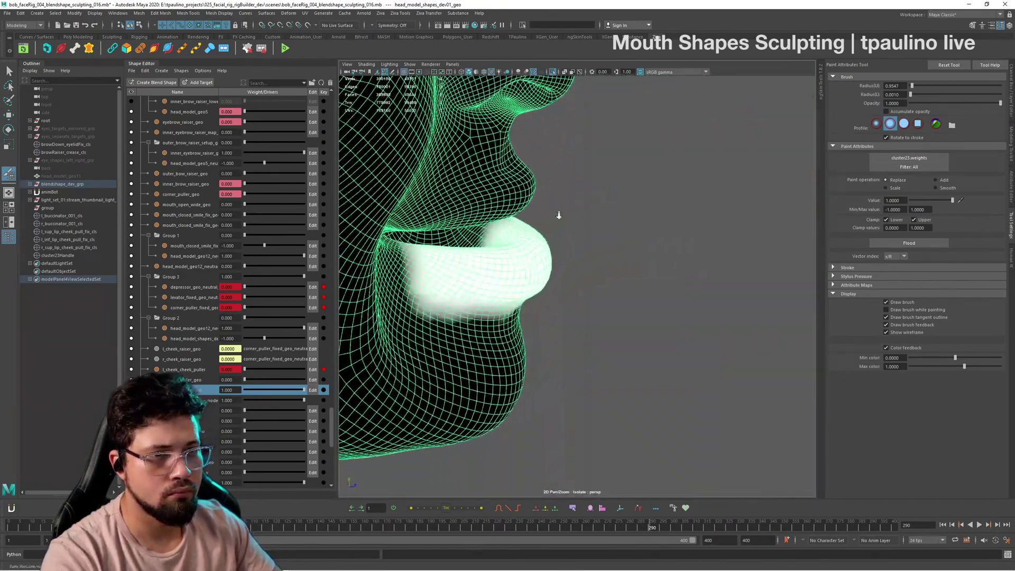
pyautogui.keyDown('alt'); pyautogui.moveTo(708, 257); pyautogui.dragTo(465, 225, button='right'); pyautogui.keyUp('alt')
pyautogui.moveTo(465, 224)
pyautogui.keyDown('alt'); pyautogui.mouseDown()
pyautogui.moveTo(481, 199)
pyautogui.moveTo(391, 245)
pyautogui.moveTo(375, 173)
pyautogui.moveTo(641, 164)
pyautogui.moveTo(526, 154)
pyautogui.moveTo(464, 181)
pyautogui.moveTo(460, 204)
pyautogui.mouseUp(); pyautogui.keyUp('alt')
pyautogui.keyDown('alt'); pyautogui.moveTo(460, 204); pyautogui.dragTo(387, 200, button='right'); pyautogui.keyUp('alt')
pyautogui.keyDown('alt'); pyautogui.moveTo(387, 201); pyautogui.dragTo(507, 206); pyautogui.keyUp('alt')
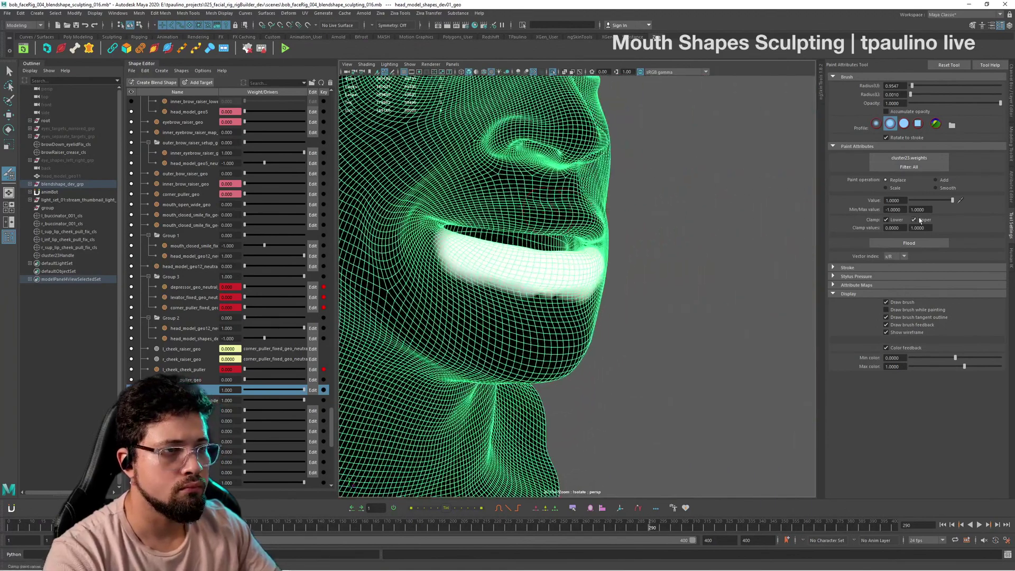
# Step: Switch the weight painting to Smooth and flood the lower-lip weights of cluster23 to soften their falloff
pyautogui.click(949, 189)
pyautogui.click(929, 242)
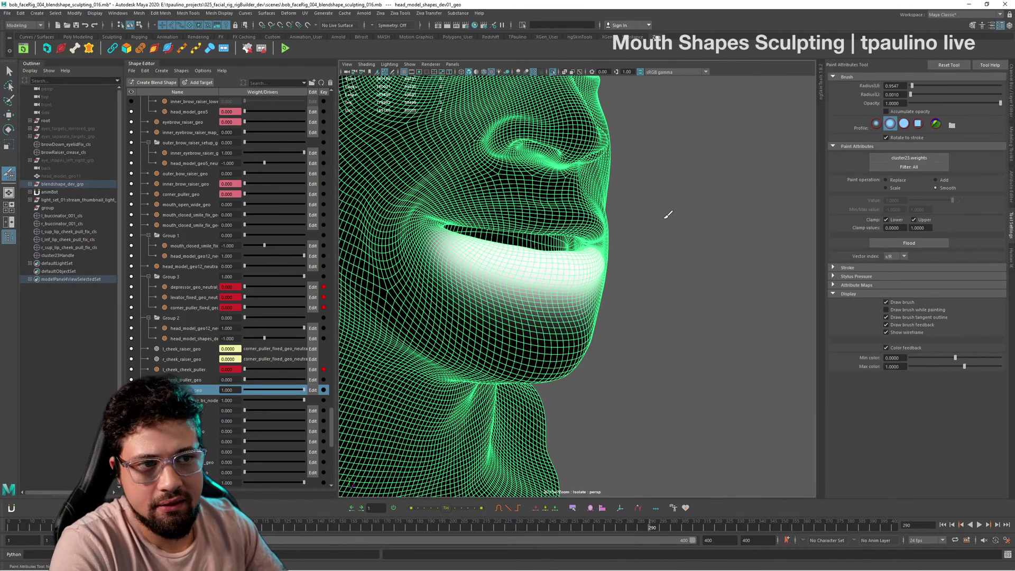
pyautogui.moveTo(711, 253)
pyautogui.keyDown('alt'); pyautogui.mouseDown()
pyautogui.moveTo(569, 257)
pyautogui.moveTo(700, 246)
pyautogui.mouseUp(); pyautogui.keyUp('alt')
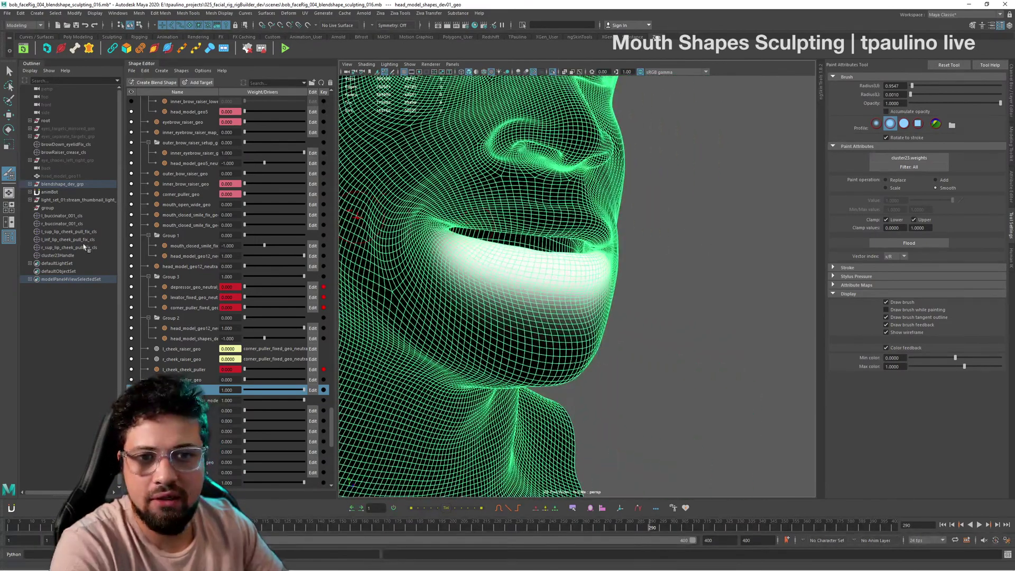
# Step: Move cluster23Handle to bring the lower lip up against the upper lip
pyautogui.click(79, 255)
pyautogui.press('w')
pyautogui.moveTo(536, 227); pyautogui.dragTo(613, 249)
pyautogui.keyDown('alt'); pyautogui.moveTo(614, 250); pyautogui.dragTo(620, 251, button='middle'); pyautogui.keyUp('alt')
pyautogui.keyDown('alt'); pyautogui.moveTo(620, 251); pyautogui.dragTo(641, 310, button='right'); pyautogui.keyUp('alt')
pyautogui.moveTo(642, 310)
pyautogui.keyDown('alt'); pyautogui.mouseDown()
pyautogui.moveTo(567, 301)
pyautogui.moveTo(575, 310)
pyautogui.moveTo(641, 306)
pyautogui.mouseUp(); pyautogui.keyUp('alt')
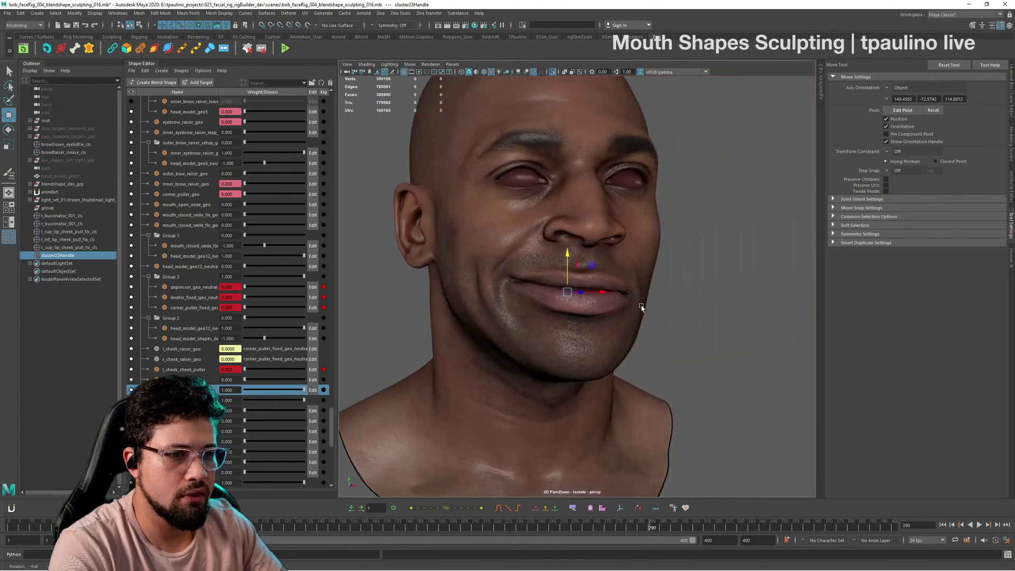
pyautogui.keyDown('alt'); pyautogui.moveTo(642, 306); pyautogui.dragTo(684, 346, button='right'); pyautogui.keyUp('alt')
pyautogui.moveTo(560, 274); pyautogui.dragTo(559, 269)
pyautogui.keyDown('alt'); pyautogui.moveTo(559, 269); pyautogui.dragTo(608, 276, button='right'); pyautogui.keyUp('alt')
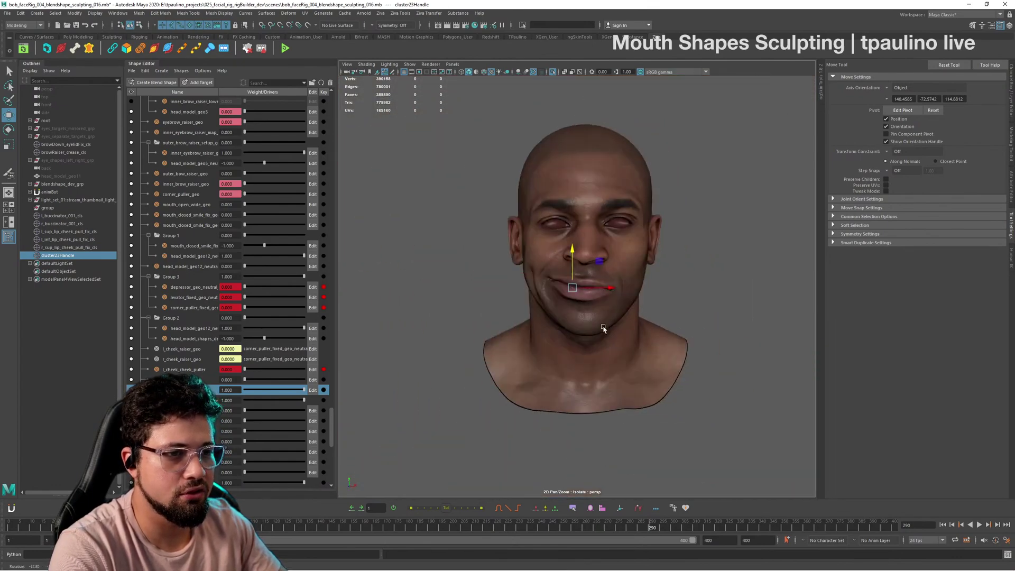
# Step: Fine-tune the vertical position of cluster23Handle while checking the lip contact from both sides
pyautogui.keyDown('alt'); pyautogui.moveTo(607, 276); pyautogui.dragTo(535, 310); pyautogui.keyUp('alt')
pyautogui.keyDown('alt'); pyautogui.moveTo(535, 310); pyautogui.dragTo(705, 344, button='right'); pyautogui.keyUp('alt')
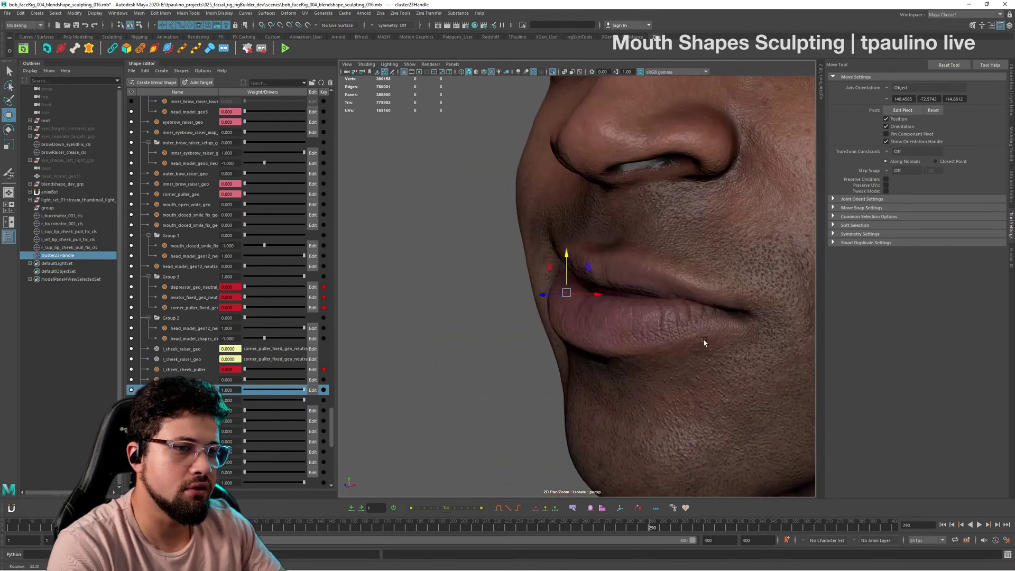
pyautogui.keyDown('alt'); pyautogui.moveTo(705, 344); pyautogui.dragTo(689, 318); pyautogui.keyUp('alt')
pyautogui.keyDown('alt'); pyautogui.moveTo(575, 278); pyautogui.dragTo(555, 271); pyautogui.keyUp('alt')
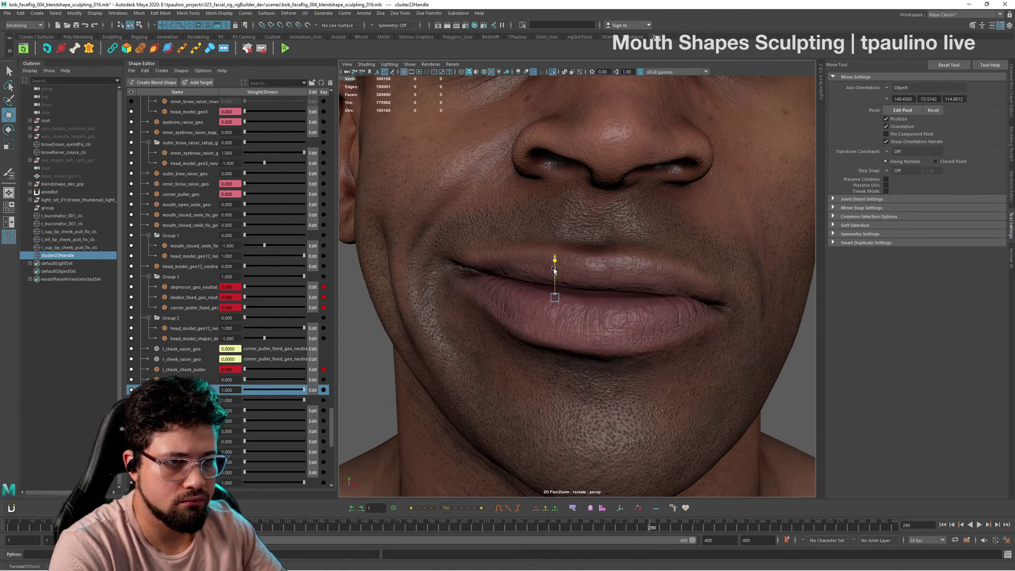
# Step: Move r_sup_lip_cheek_pull_fix_cls slightly down to lower the upper lip onto the lower lip
pyautogui.click(85, 248)
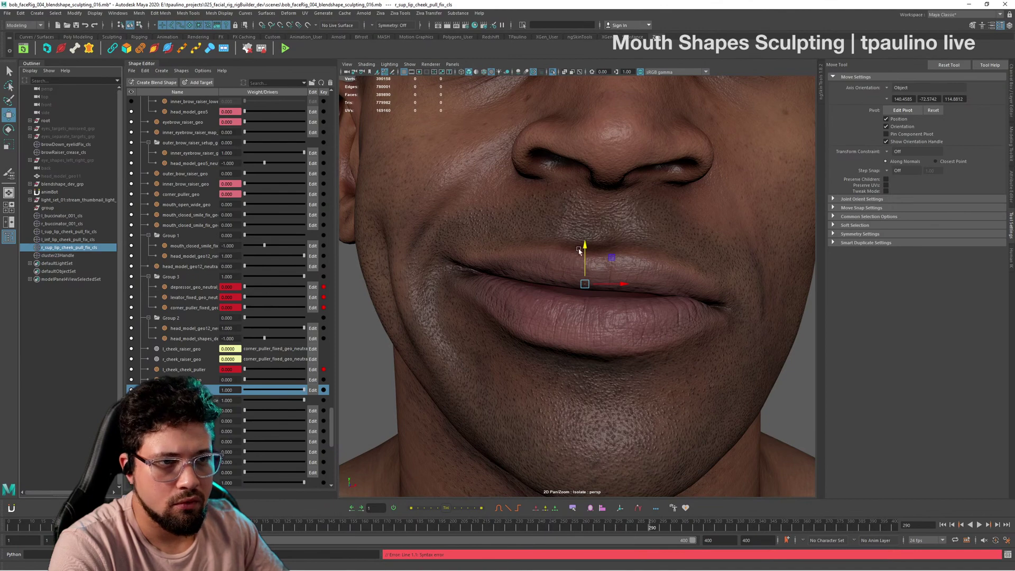
pyautogui.moveTo(579, 250); pyautogui.dragTo(584, 252)
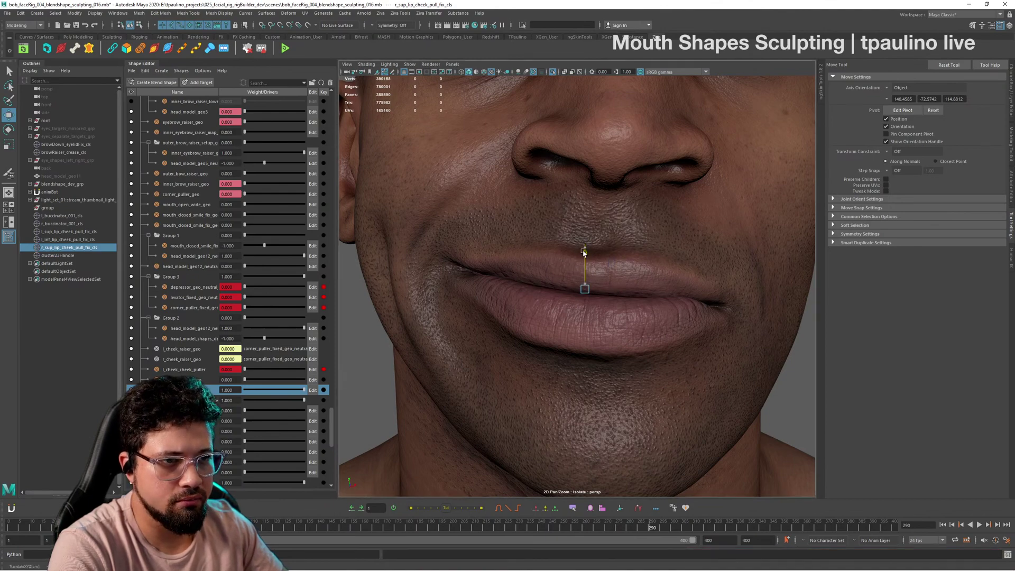
pyautogui.keyDown('alt'); pyautogui.moveTo(687, 261); pyautogui.dragTo(724, 270); pyautogui.keyUp('alt')
pyautogui.keyDown('alt'); pyautogui.moveTo(724, 270); pyautogui.dragTo(304, 246, button='right'); pyautogui.keyUp('alt')
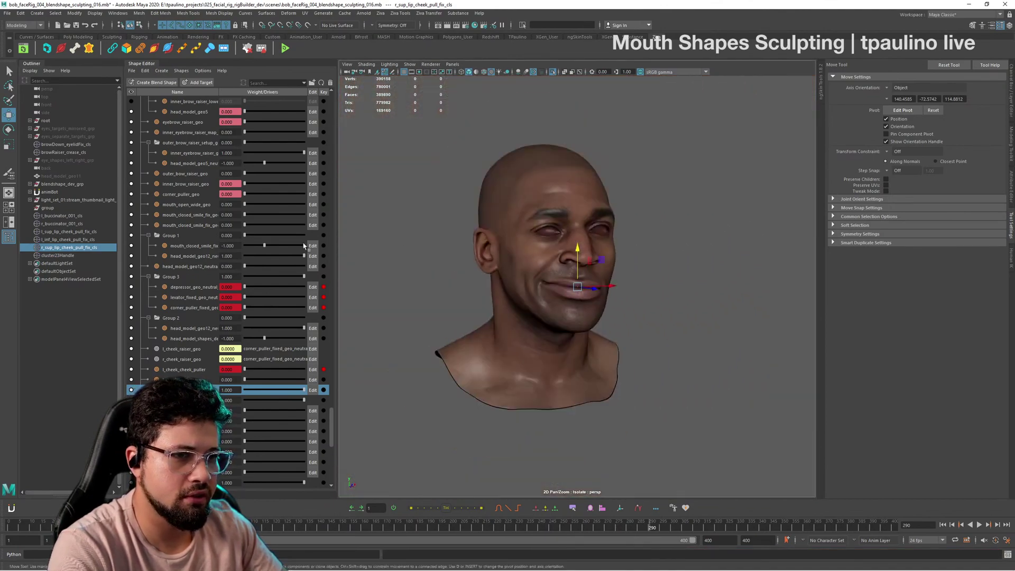
pyautogui.keyDown('alt'); pyautogui.moveTo(714, 320); pyautogui.dragTo(634, 308); pyautogui.keyUp('alt')
pyautogui.keyDown('alt'); pyautogui.moveTo(634, 308); pyautogui.dragTo(705, 338, button='right'); pyautogui.keyUp('alt')
pyautogui.keyDown('alt'); pyautogui.moveTo(706, 338); pyautogui.dragTo(739, 350); pyautogui.keyUp('alt')
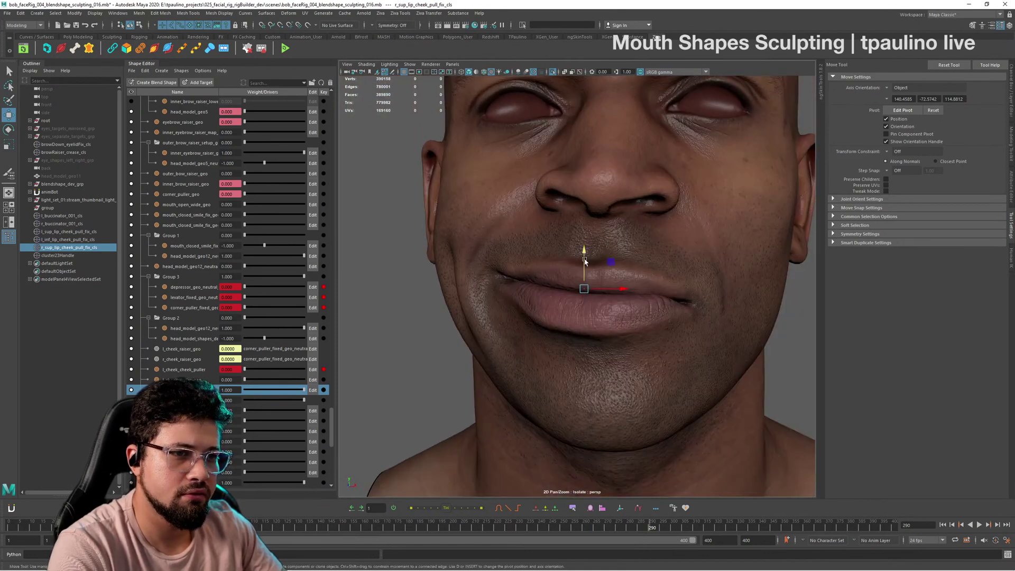
# Step: Nudge the upper-lip cluster slightly up and check the smile from the front and three-quarter views
pyautogui.moveTo(585, 261); pyautogui.dragTo(584, 258)
pyautogui.moveTo(733, 269)
pyautogui.keyDown('alt'); pyautogui.mouseDown()
pyautogui.moveTo(784, 276)
pyautogui.moveTo(741, 272)
pyautogui.mouseUp(); pyautogui.keyUp('alt')
pyautogui.keyDown('alt'); pyautogui.moveTo(741, 272); pyautogui.dragTo(688, 298, button='right'); pyautogui.keyUp('alt')
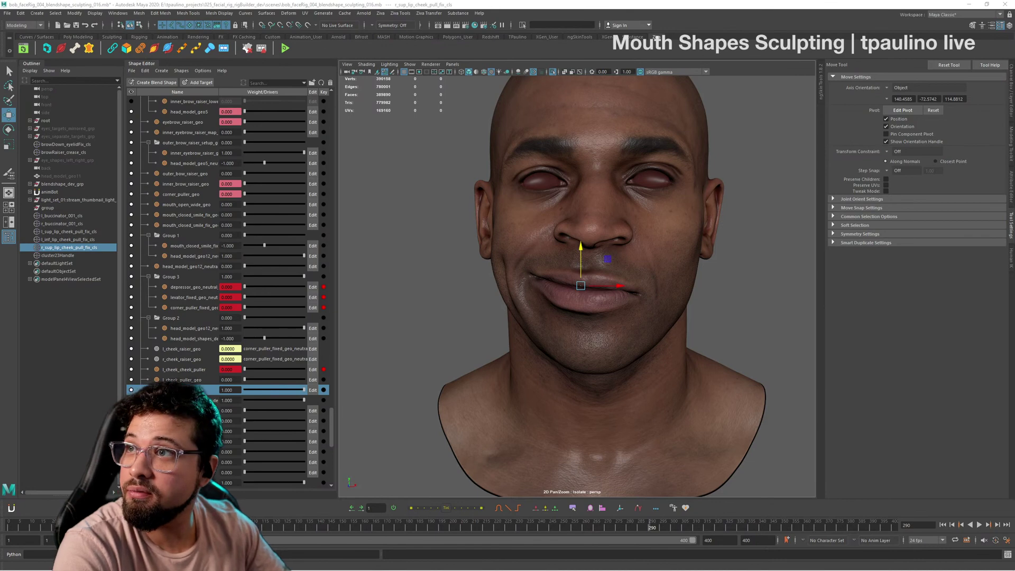
pyautogui.keyDown('alt'); pyautogui.moveTo(645, 367); pyautogui.dragTo(671, 363); pyautogui.keyUp('alt')
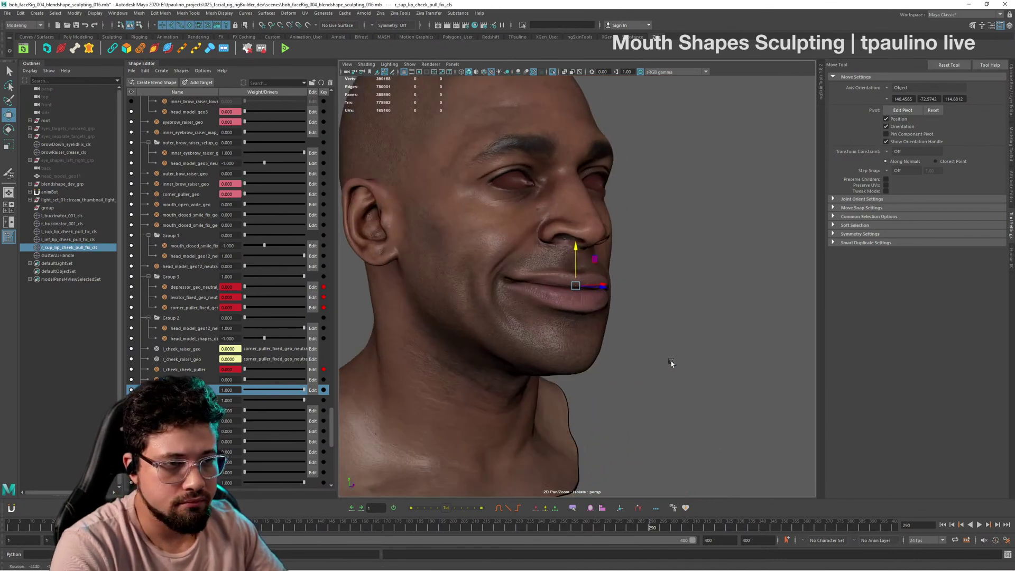
pyautogui.keyDown('alt'); pyautogui.moveTo(671, 363); pyautogui.dragTo(703, 367, button='right'); pyautogui.keyUp('alt')
pyautogui.keyDown('alt'); pyautogui.moveTo(703, 367); pyautogui.dragTo(608, 370); pyautogui.keyUp('alt')
# Step: Raise cluster23Handle slightly to tighten the lower lip against the upper lip
pyautogui.click(76, 256)
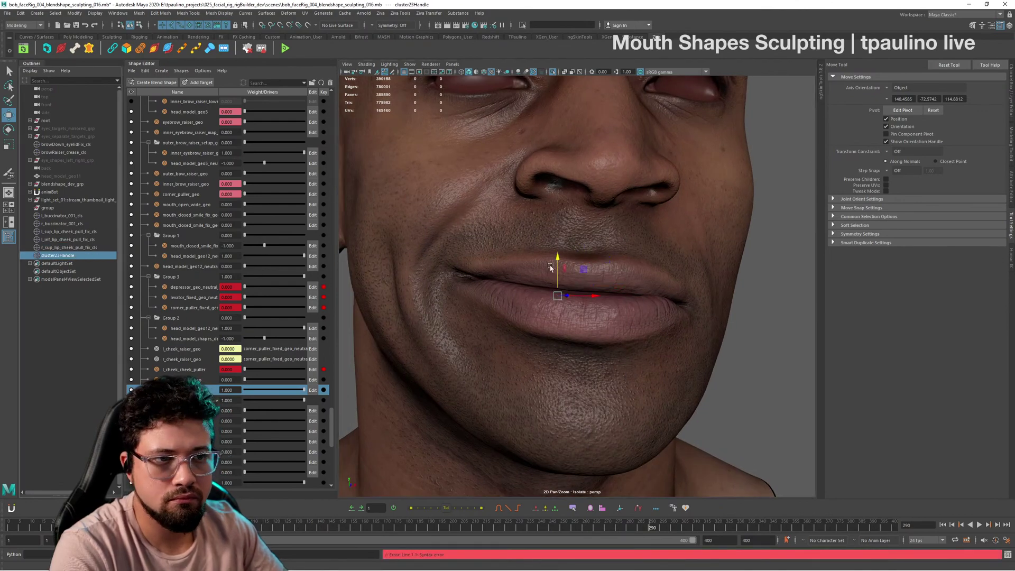
pyautogui.moveTo(556, 262); pyautogui.dragTo(559, 258)
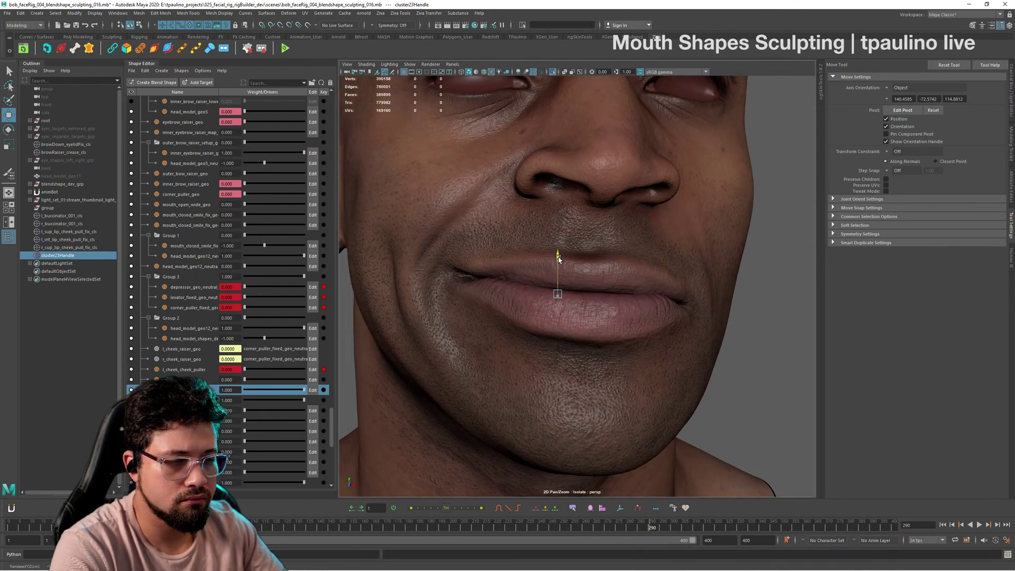
pyautogui.keyDown('alt'); pyautogui.moveTo(577, 306); pyautogui.dragTo(625, 319); pyautogui.keyUp('alt')
pyautogui.keyDown('alt'); pyautogui.moveTo(626, 320); pyautogui.dragTo(778, 335, button='right'); pyautogui.keyUp('alt')
# Step: Reopen the cluster23 weights of the head mesh for painting and inspect both ends of the lower lip
pyautogui.click(716, 329)
pyautogui.keyDown('alt'); pyautogui.moveTo(666, 343); pyautogui.dragTo(613, 341); pyautogui.keyUp('alt')
pyautogui.moveTo(613, 341)
pyautogui.mouseDown(button='right')
pyautogui.moveTo(617, 497)
pyautogui.moveTo(608, 475)
pyautogui.moveTo(687, 499)
pyautogui.moveTo(750, 399)
pyautogui.mouseUp(button='right')
pyautogui.keyDown('alt'); pyautogui.moveTo(560, 304); pyautogui.dragTo(650, 317); pyautogui.keyUp('alt')
pyautogui.keyDown('alt'); pyautogui.moveTo(651, 317); pyautogui.dragTo(837, 332, button='right'); pyautogui.keyUp('alt')
pyautogui.keyDown('alt'); pyautogui.moveTo(655, 347); pyautogui.dragTo(705, 354); pyautogui.keyUp('alt')
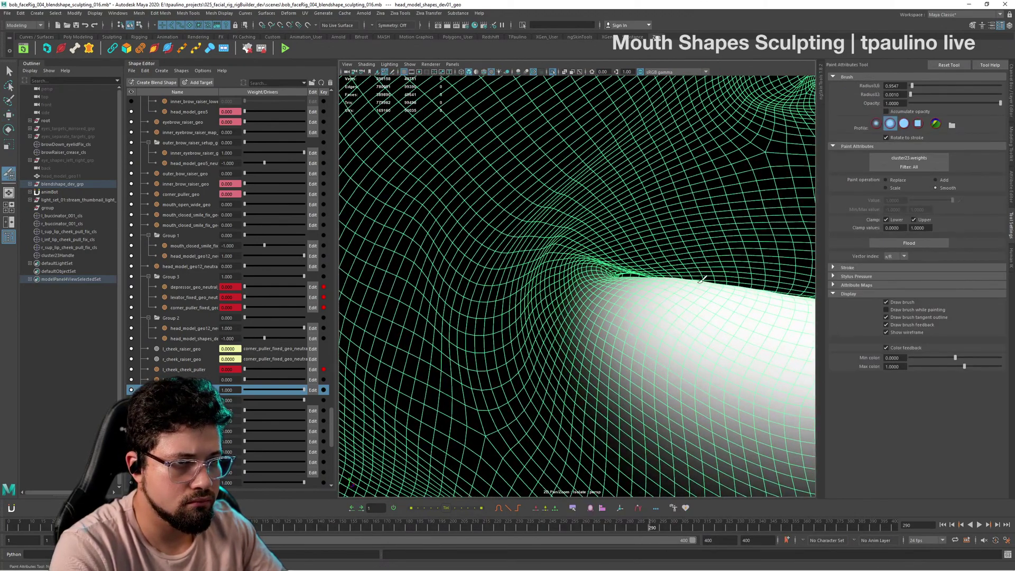
pyautogui.moveTo(740, 297)
pyautogui.keyDown('alt'); pyautogui.mouseDown()
pyautogui.moveTo(686, 294)
pyautogui.moveTo(612, 354)
pyautogui.moveTo(741, 307)
pyautogui.mouseUp(); pyautogui.keyUp('alt')
pyautogui.keyDown('alt'); pyautogui.moveTo(740, 306); pyautogui.dragTo(624, 294, button='right'); pyautogui.keyUp('alt')
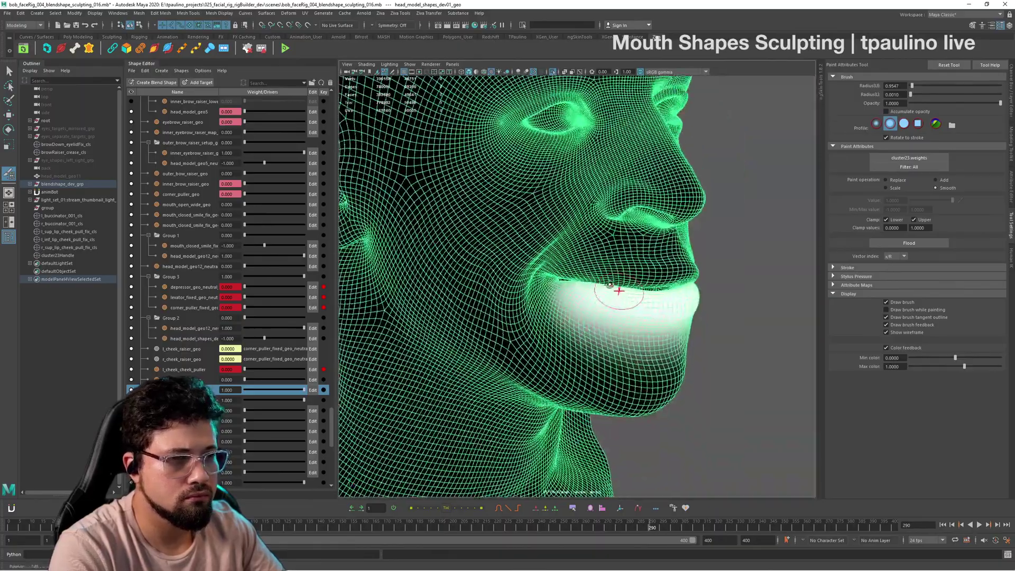
pyautogui.keyDown('alt'); pyautogui.moveTo(624, 293); pyautogui.dragTo(503, 272); pyautogui.keyUp('alt')
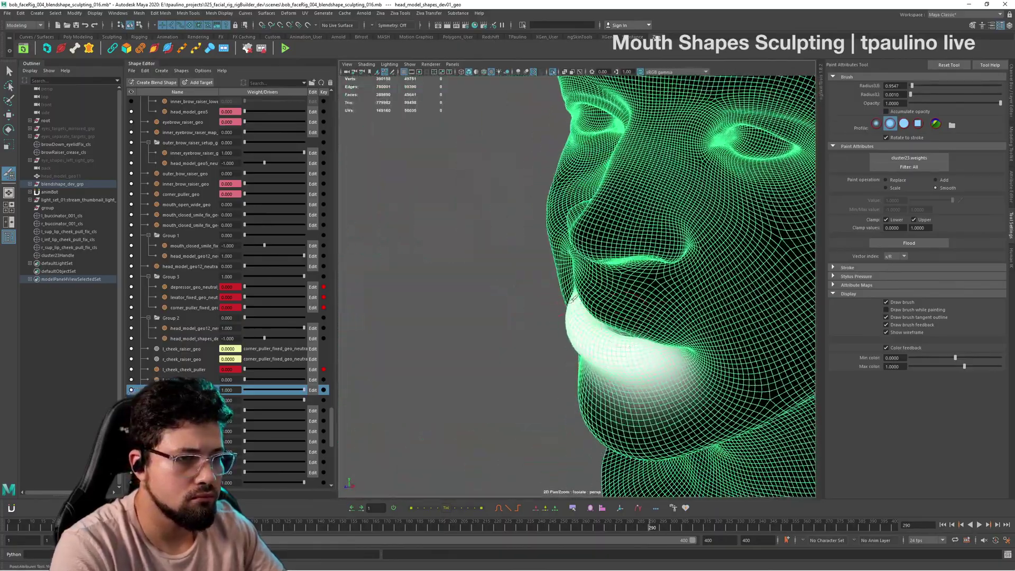
# Step: Paint the lower-lip weights in Add mode with a value of -0.05 to reduce them toward the mouth corners
pyautogui.keyDown('alt'); pyautogui.moveTo(503, 273); pyautogui.dragTo(809, 373, button='right'); pyautogui.keyUp('alt')
pyautogui.keyDown('alt'); pyautogui.moveTo(809, 373); pyautogui.dragTo(744, 248, button='middle'); pyautogui.keyUp('alt')
pyautogui.click(935, 180)
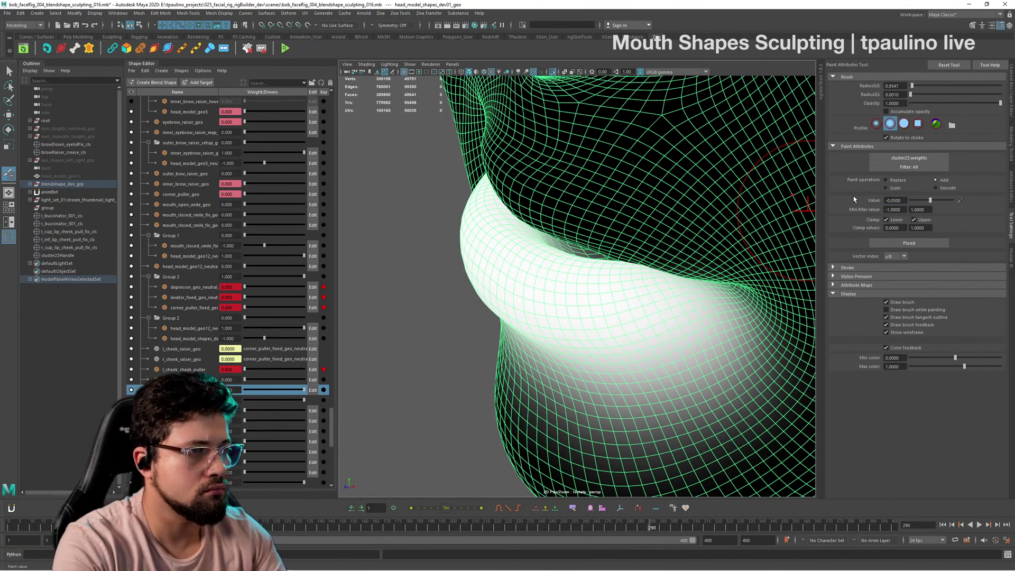
pyautogui.moveTo(631, 290)
pyautogui.mouseDown()
pyautogui.moveTo(689, 275)
pyautogui.moveTo(607, 291)
pyautogui.moveTo(617, 280)
pyautogui.moveTo(607, 374)
pyautogui.moveTo(657, 358)
pyautogui.moveTo(513, 273)
pyautogui.moveTo(553, 284)
pyautogui.mouseUp()
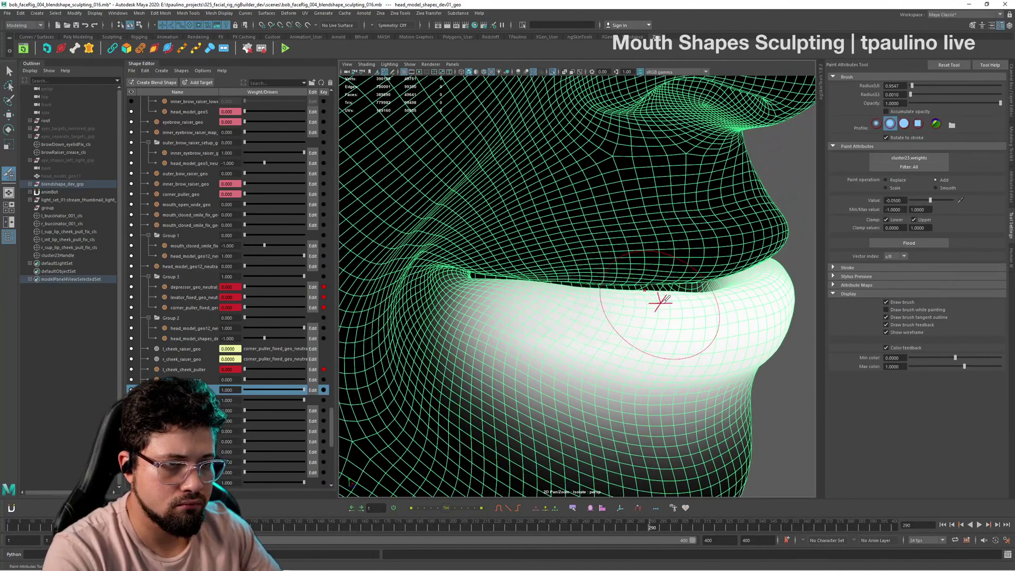
pyautogui.keyDown('alt'); pyautogui.moveTo(621, 295); pyautogui.dragTo(551, 288); pyautogui.keyUp('alt')
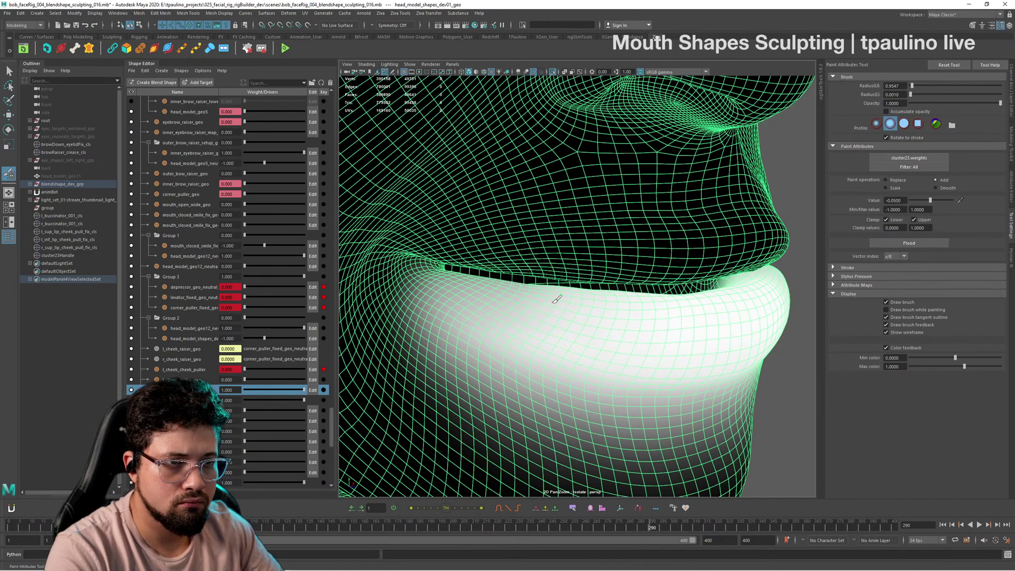
pyautogui.moveTo(694, 339)
pyautogui.keyDown('alt'); pyautogui.mouseDown()
pyautogui.moveTo(637, 340)
pyautogui.moveTo(646, 340)
pyautogui.mouseUp(); pyautogui.keyUp('alt')
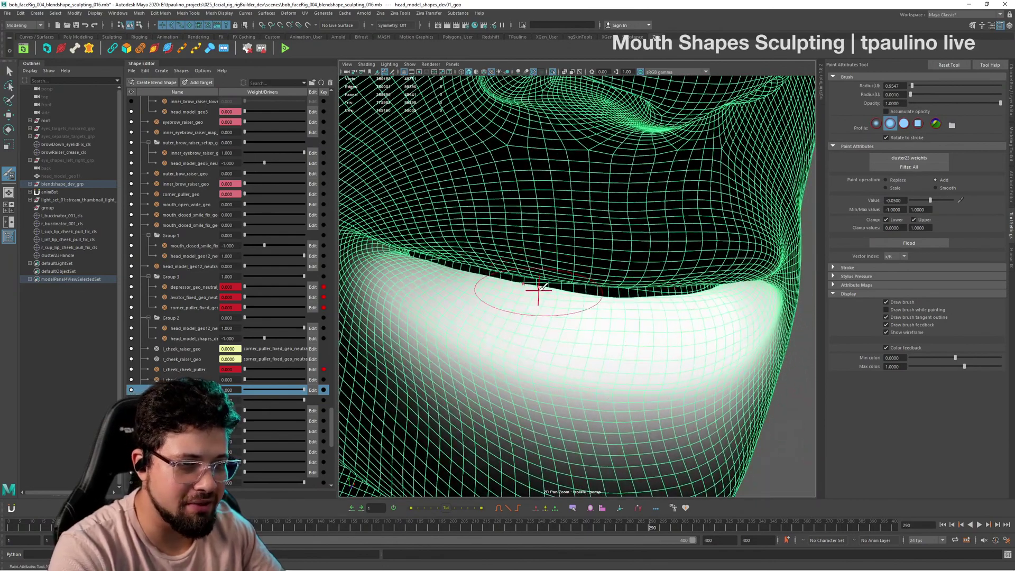
pyautogui.keyDown('alt'); pyautogui.moveTo(552, 291); pyautogui.dragTo(669, 311); pyautogui.keyUp('alt')
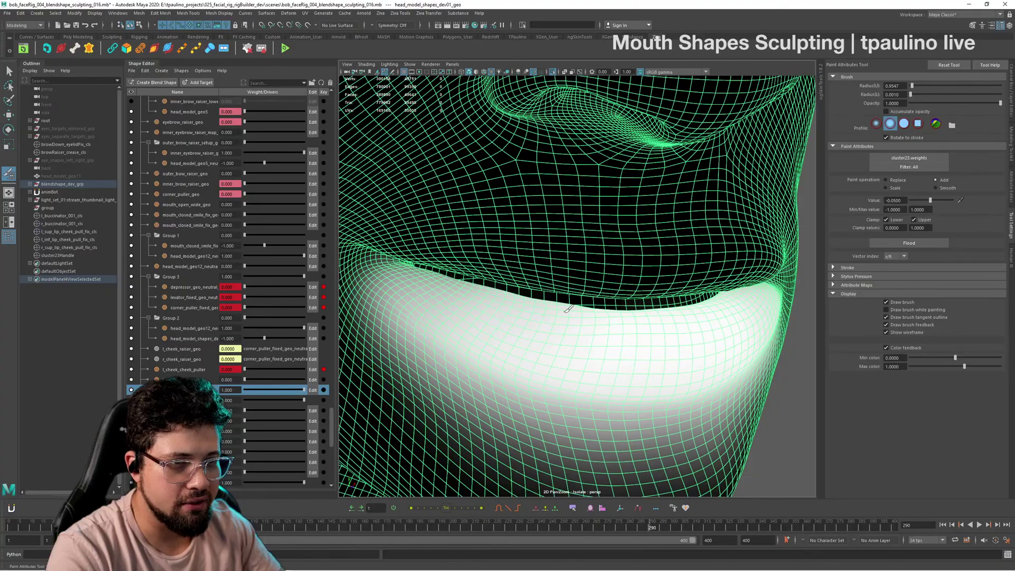
pyautogui.moveTo(411, 270)
pyautogui.keyDown('alt'); pyautogui.mouseDown()
pyautogui.moveTo(423, 275)
pyautogui.moveTo(385, 265)
pyautogui.moveTo(418, 269)
pyautogui.mouseUp(); pyautogui.keyUp('alt')
pyautogui.moveTo(536, 288)
pyautogui.keyDown('alt'); pyautogui.mouseDown()
pyautogui.moveTo(498, 290)
pyautogui.moveTo(576, 295)
pyautogui.moveTo(607, 265)
pyautogui.moveTo(558, 294)
pyautogui.mouseUp(); pyautogui.keyUp('alt')
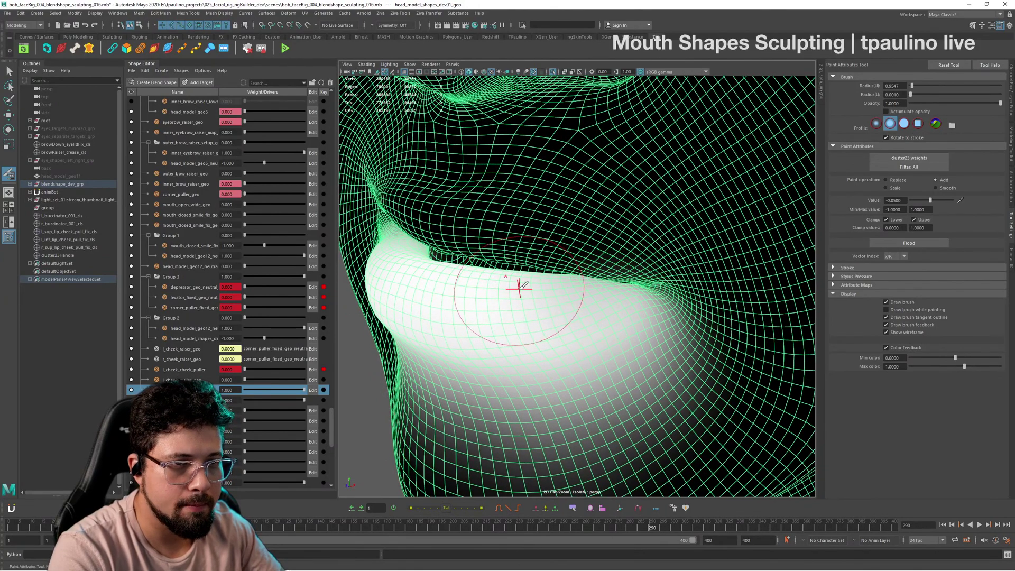
pyautogui.keyDown('alt'); pyautogui.moveTo(520, 288); pyautogui.dragTo(572, 274); pyautogui.keyUp('alt')
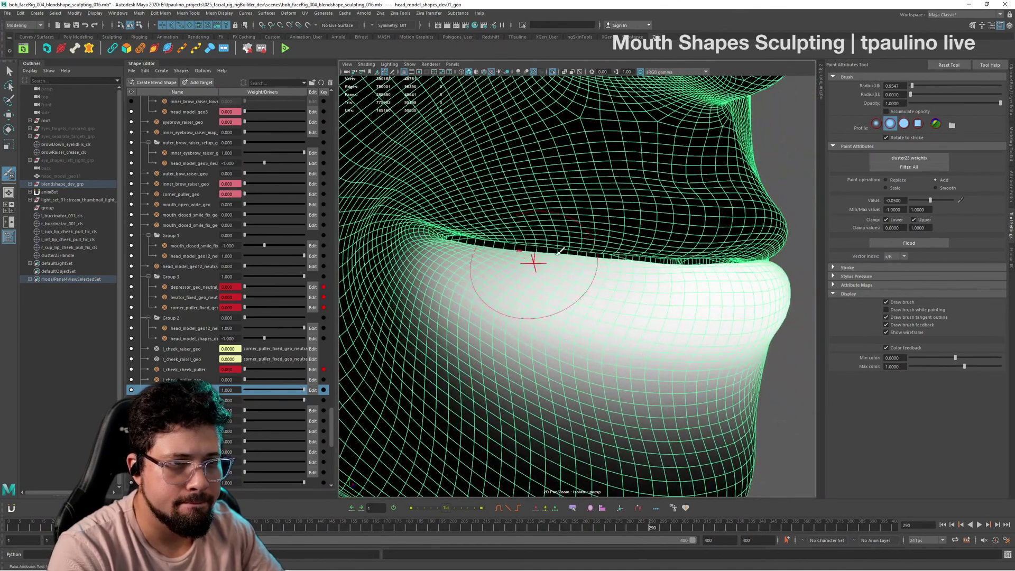
# Step: Set the brush radius to 0.4513 and the Add value to 0.05 for painting weights near the mouth corner
pyautogui.keyDown('alt'); pyautogui.moveTo(510, 252); pyautogui.dragTo(527, 281); pyautogui.keyUp('alt')
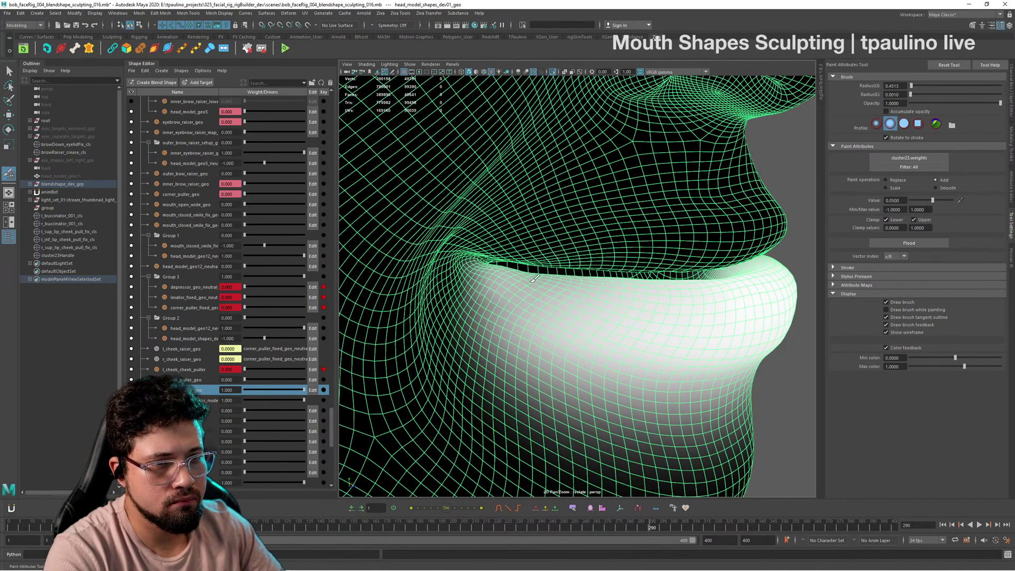
pyautogui.keyDown('alt'); pyautogui.moveTo(598, 292); pyautogui.dragTo(601, 288); pyautogui.keyUp('alt')
pyautogui.keyDown('alt'); pyautogui.moveTo(601, 287); pyautogui.dragTo(743, 275, button='right'); pyautogui.keyUp('alt')
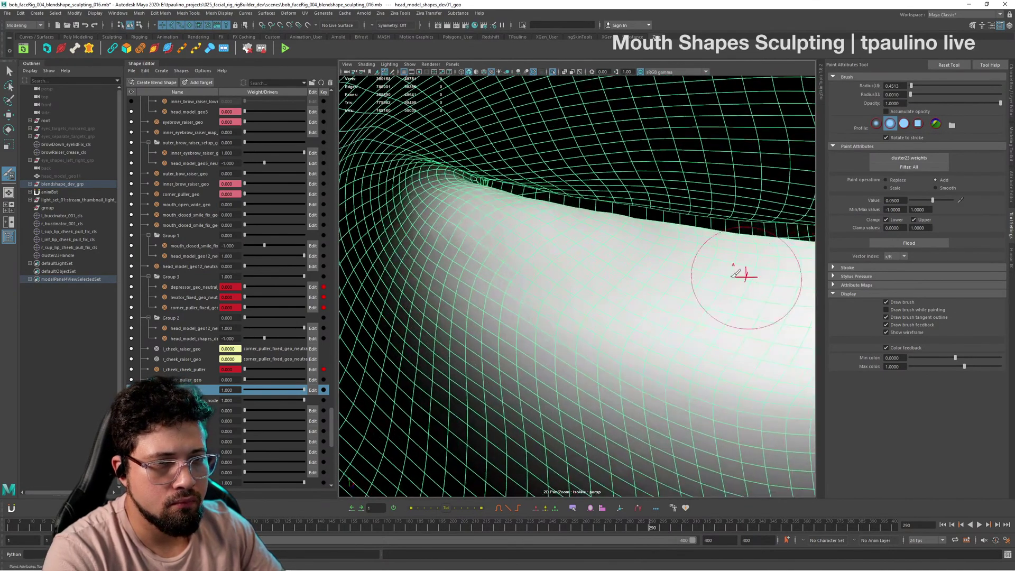
pyautogui.keyDown('alt'); pyautogui.moveTo(744, 274); pyautogui.dragTo(846, 285); pyautogui.keyUp('alt')
# Step: Add cluster weight along the inner rim of the lower lip toward the mouth corner
pyautogui.keyDown('alt'); pyautogui.moveTo(661, 315); pyautogui.dragTo(612, 284); pyautogui.keyUp('alt')
pyautogui.keyDown('alt'); pyautogui.moveTo(612, 283); pyautogui.dragTo(541, 270, button='right'); pyautogui.keyUp('alt')
pyautogui.keyDown('alt'); pyautogui.moveTo(541, 270); pyautogui.dragTo(652, 339, button='middle'); pyautogui.keyUp('alt')
pyautogui.keyDown('alt'); pyautogui.moveTo(652, 339); pyautogui.dragTo(612, 288, button='right'); pyautogui.keyUp('alt')
pyautogui.moveTo(612, 288)
pyautogui.keyDown('alt'); pyautogui.mouseDown()
pyautogui.moveTo(643, 284)
pyautogui.moveTo(623, 288)
pyautogui.moveTo(640, 278)
pyautogui.moveTo(642, 234)
pyautogui.moveTo(582, 228)
pyautogui.moveTo(474, 247)
pyautogui.mouseUp(); pyautogui.keyUp('alt')
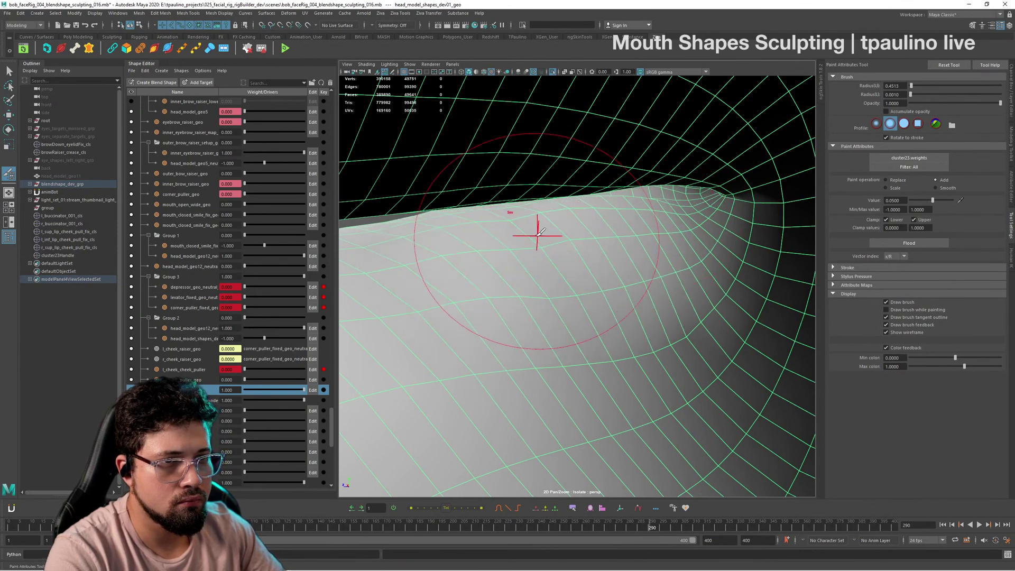
pyautogui.moveTo(538, 233)
pyautogui.mouseDown()
pyautogui.moveTo(640, 213)
pyautogui.moveTo(605, 187)
pyautogui.mouseUp()
pyautogui.keyDown('alt'); pyautogui.moveTo(584, 222); pyautogui.dragTo(671, 211, button='middle'); pyautogui.keyUp('alt')
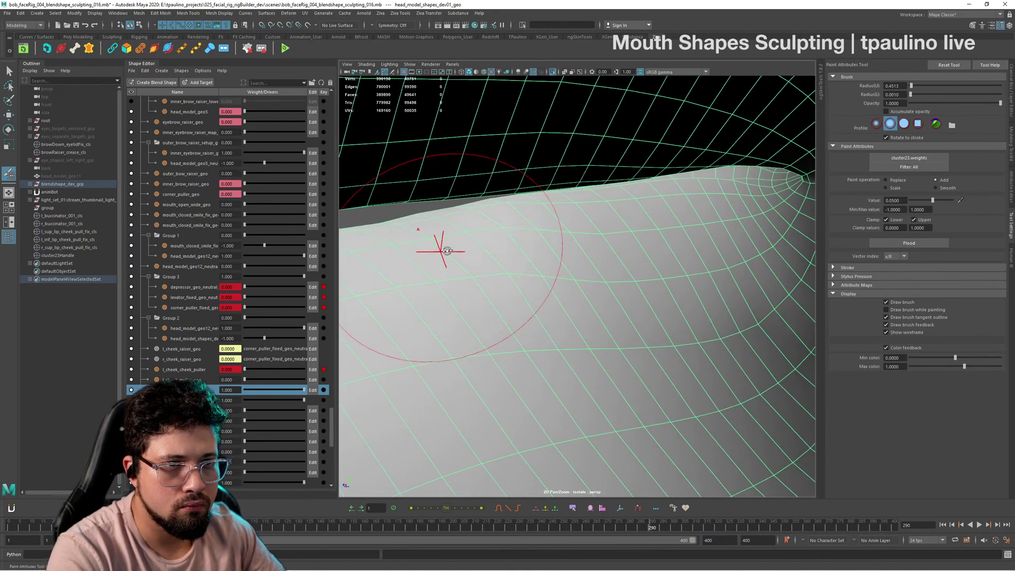
pyautogui.keyDown('alt'); pyautogui.moveTo(439, 246); pyautogui.dragTo(536, 267); pyautogui.keyUp('alt')
pyautogui.keyDown('alt'); pyautogui.moveTo(536, 267); pyautogui.dragTo(529, 249, button='right'); pyautogui.keyUp('alt')
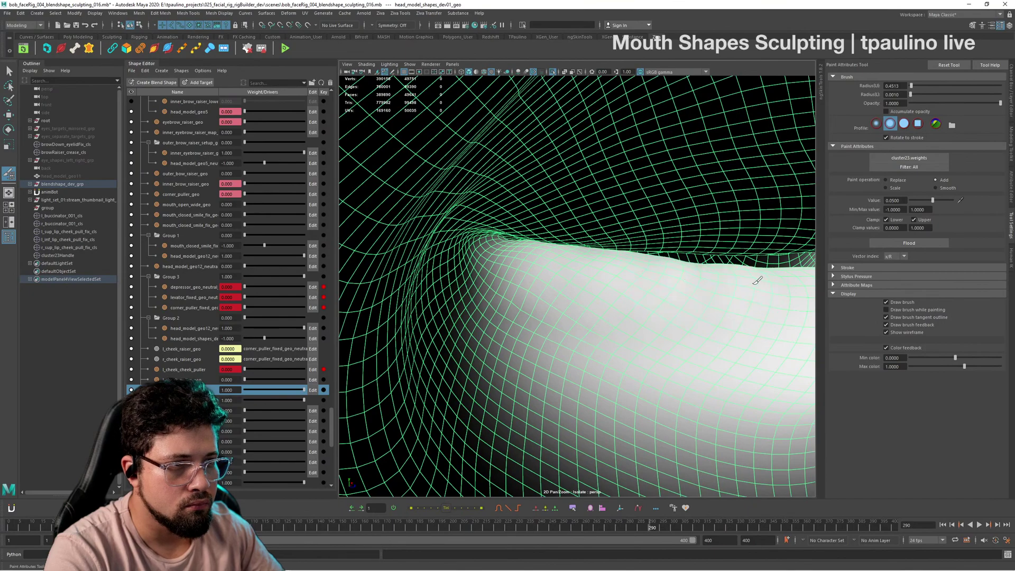
# Step: Leave weight painting, deselect the head mesh and examine the mouth shape from several angles
pyautogui.keyDown('alt'); pyautogui.moveTo(737, 277); pyautogui.dragTo(638, 267, button='right'); pyautogui.keyUp('alt')
pyautogui.keyDown('alt'); pyautogui.moveTo(639, 267); pyautogui.dragTo(664, 273); pyautogui.keyUp('alt')
pyautogui.keyDown('alt'); pyautogui.moveTo(757, 288); pyautogui.dragTo(750, 277); pyautogui.keyUp('alt')
pyautogui.keyDown('alt'); pyautogui.moveTo(750, 276); pyautogui.dragTo(619, 274, button='right'); pyautogui.keyUp('alt')
pyautogui.keyDown('alt'); pyautogui.moveTo(618, 274); pyautogui.dragTo(660, 271); pyautogui.keyUp('alt')
pyautogui.keyDown('alt'); pyautogui.moveTo(666, 268); pyautogui.dragTo(581, 296, button='right'); pyautogui.keyUp('alt')
pyautogui.keyDown('alt'); pyautogui.moveTo(581, 296); pyautogui.dragTo(529, 307); pyautogui.keyUp('alt')
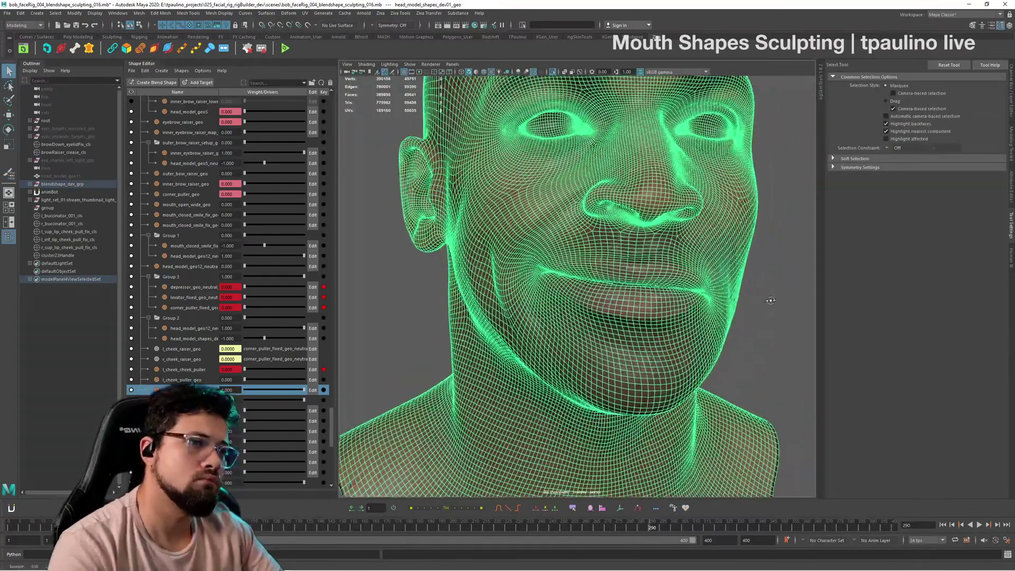
pyautogui.press('q')
pyautogui.keyDown('alt'); pyautogui.moveTo(529, 307); pyautogui.dragTo(484, 322, button='right'); pyautogui.keyUp('alt')
pyautogui.keyDown('alt'); pyautogui.moveTo(485, 322); pyautogui.dragTo(610, 347); pyautogui.keyUp('alt')
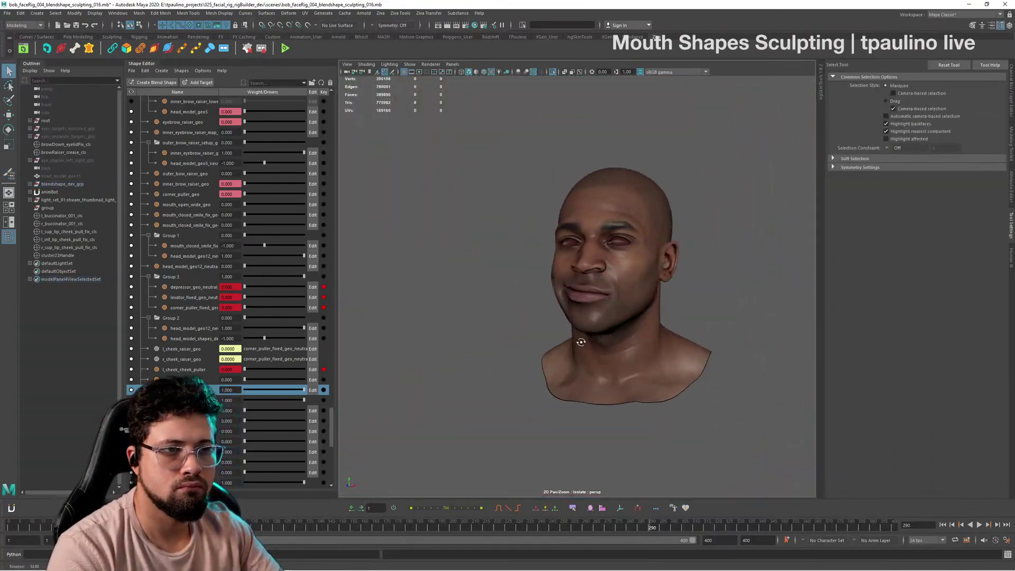
# Step: Turn off the isolated view and examine the lips up close together with the teeth
pyautogui.hotkey('ctrl', '1')
pyautogui.keyDown('alt'); pyautogui.moveTo(582, 338); pyautogui.dragTo(613, 317, button='right'); pyautogui.keyUp('alt')
pyautogui.keyDown('alt'); pyautogui.moveTo(614, 317); pyautogui.dragTo(682, 357); pyautogui.keyUp('alt')
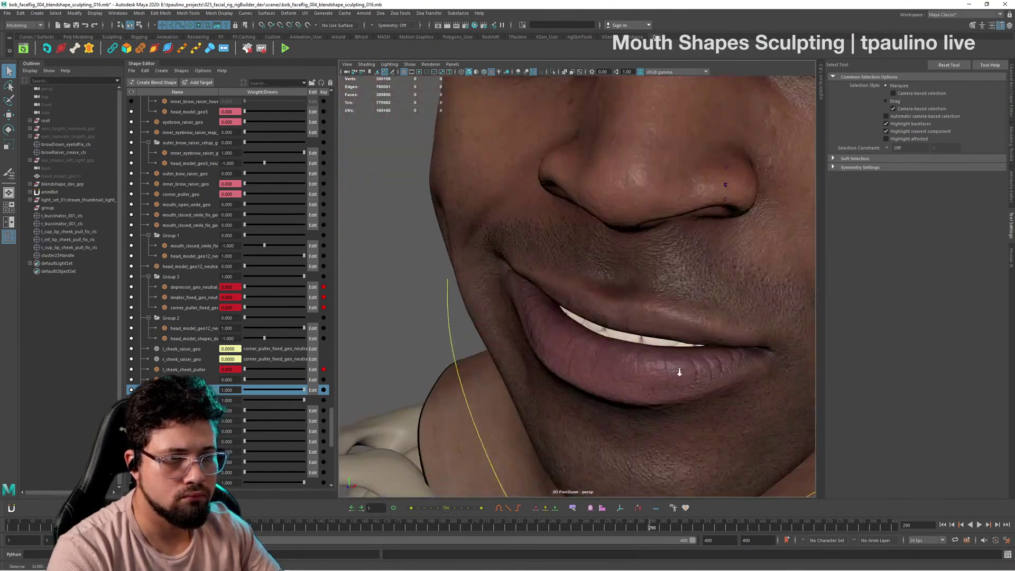
pyautogui.keyDown('alt'); pyautogui.moveTo(682, 357); pyautogui.dragTo(651, 349, button='right'); pyautogui.keyUp('alt')
pyautogui.keyDown('alt'); pyautogui.moveTo(650, 349); pyautogui.dragTo(624, 338); pyautogui.keyUp('alt')
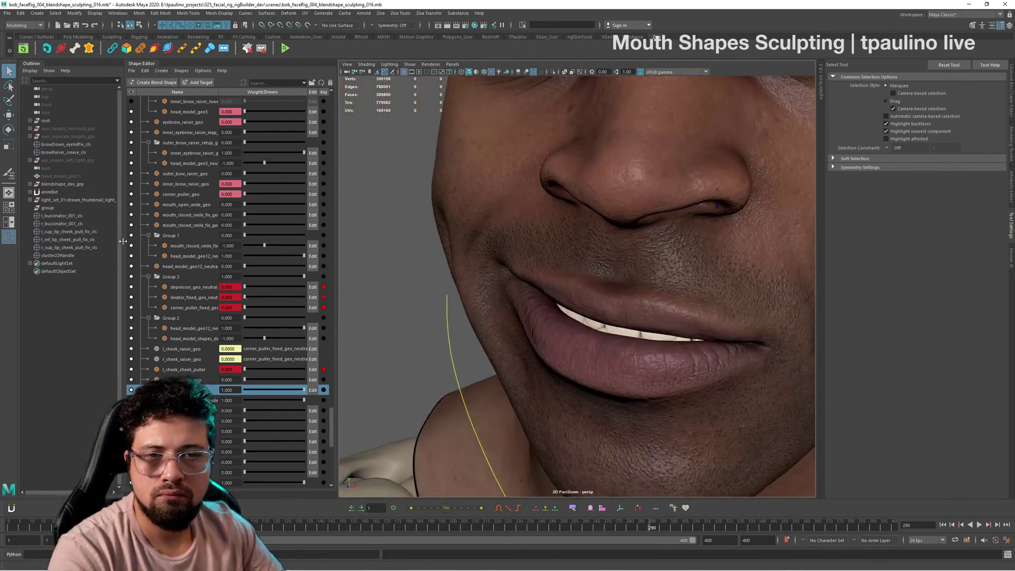
# Step: Move cluster23Handle to close the lower lip over the teeth, checking the mouth close up and from a distance
pyautogui.click(85, 255)
pyautogui.press('w')
pyautogui.keyDown('alt'); pyautogui.moveTo(690, 324); pyautogui.dragTo(588, 328); pyautogui.keyUp('alt')
pyautogui.moveTo(568, 284); pyautogui.dragTo(702, 304)
pyautogui.scroll(-5, 687, 317)
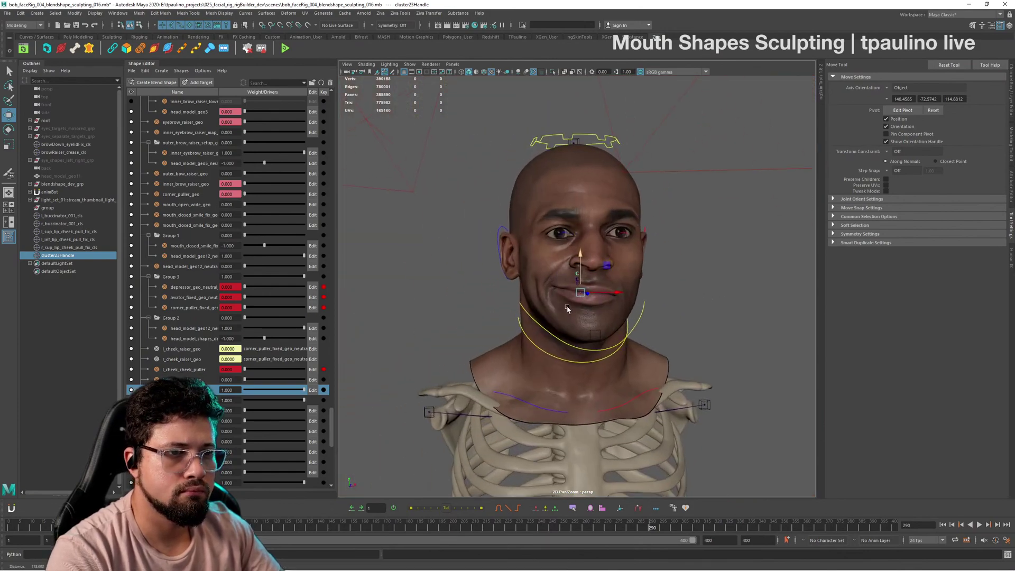
pyautogui.scroll(5, 658, 342)
pyautogui.keyDown('alt'); pyautogui.moveTo(657, 342); pyautogui.dragTo(728, 407); pyautogui.keyUp('alt')
pyautogui.scroll(-5, 688, 317)
pyautogui.scroll(5, 696, 310)
pyautogui.scroll(4, 667, 412)
pyautogui.keyDown('alt'); pyautogui.moveTo(733, 397); pyautogui.dragTo(685, 408); pyautogui.keyUp('alt')
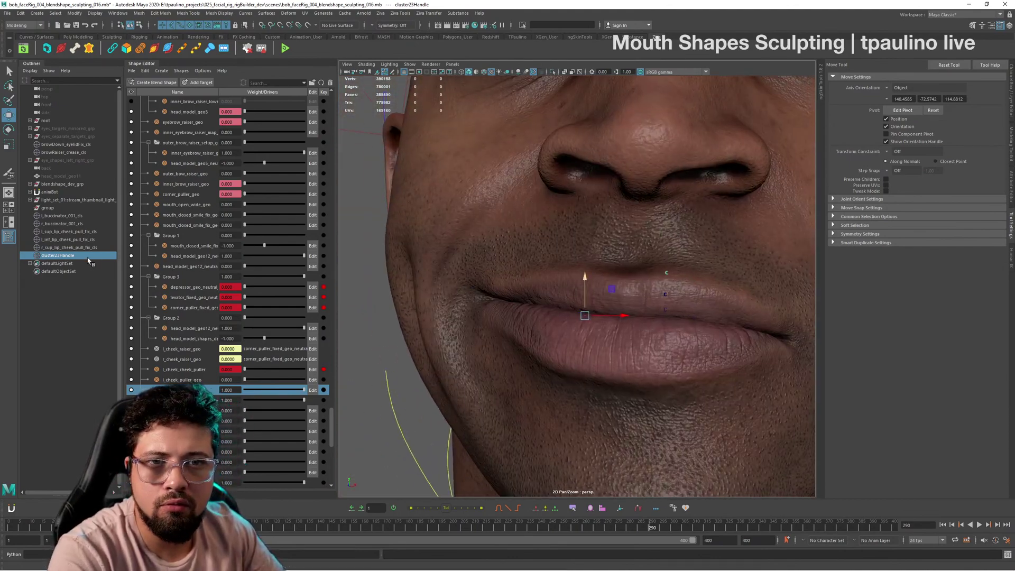
# Step: Select r_sup_lip_cheek_pull_fix_cls together with cluster23Handle and try small vertical moves of both lips, undoing them
pyautogui.keyDown('ctrl'); pyautogui.click(74, 247); pyautogui.keyUp('ctrl')
pyautogui.moveTo(616, 284); pyautogui.dragTo(616, 283)
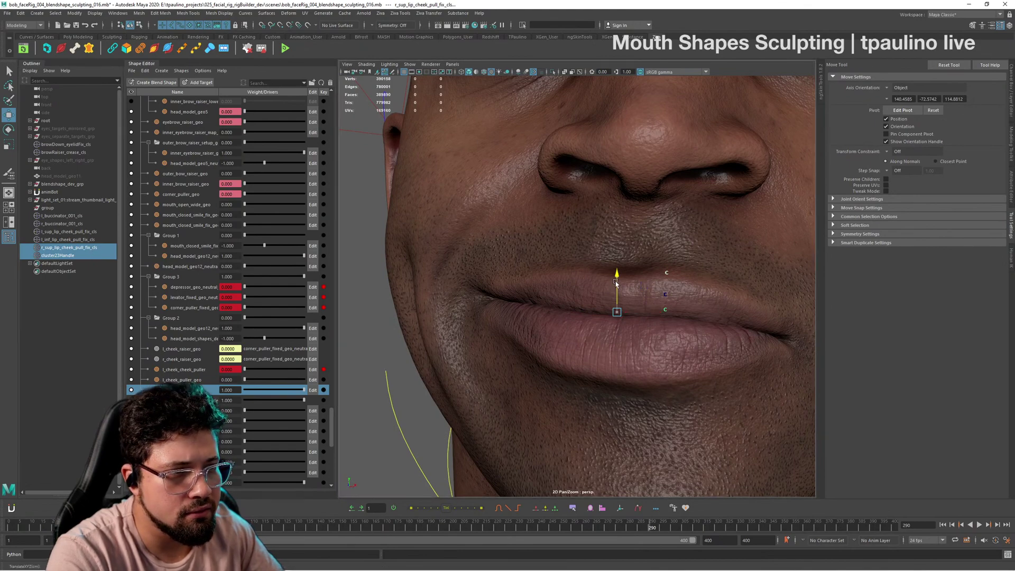
pyautogui.keyDown('alt'); pyautogui.moveTo(693, 297); pyautogui.dragTo(607, 276); pyautogui.keyUp('alt')
pyautogui.hotkey('ctrl', 'z')
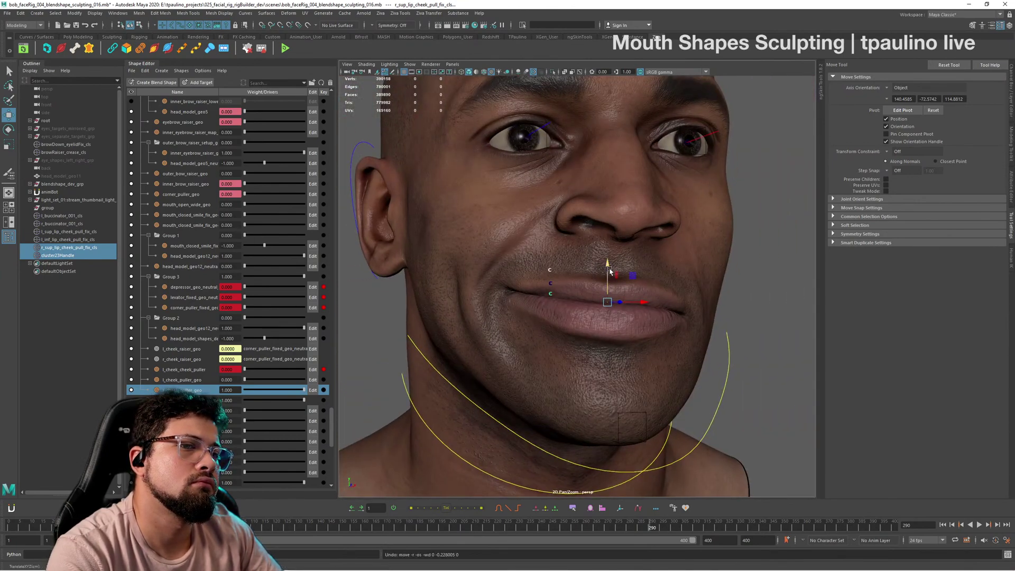
pyautogui.keyDown('alt'); pyautogui.moveTo(717, 294); pyautogui.dragTo(698, 316, button='right'); pyautogui.keyUp('alt')
pyautogui.keyDown('alt'); pyautogui.moveTo(698, 316); pyautogui.dragTo(656, 288); pyautogui.keyUp('alt')
pyautogui.moveTo(590, 263); pyautogui.dragTo(589, 259)
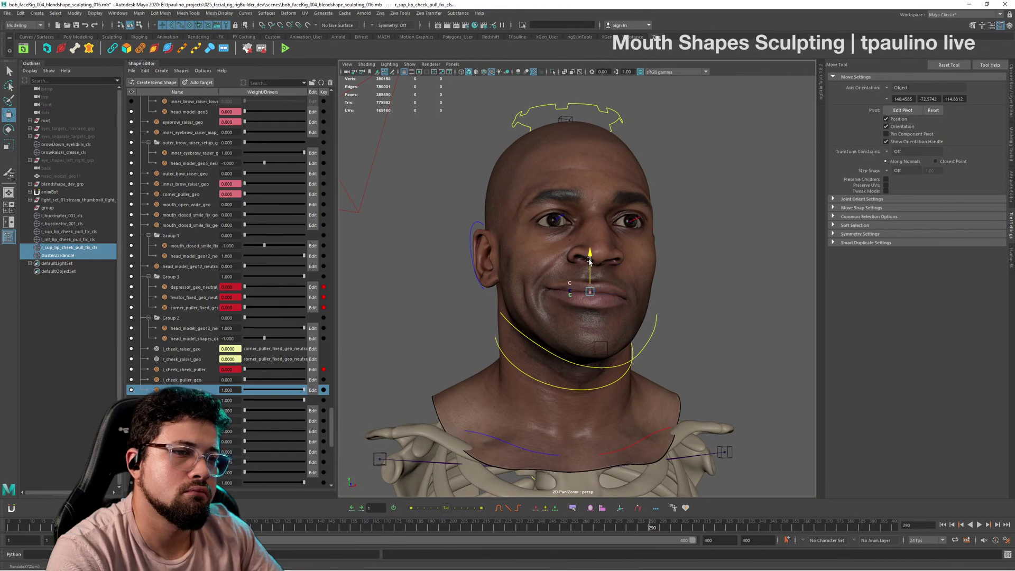
pyautogui.keyDown('alt'); pyautogui.moveTo(650, 284); pyautogui.dragTo(616, 290); pyautogui.keyUp('alt')
pyautogui.keyDown('alt'); pyautogui.moveTo(616, 289); pyautogui.dragTo(729, 353, button='right'); pyautogui.keyUp('alt')
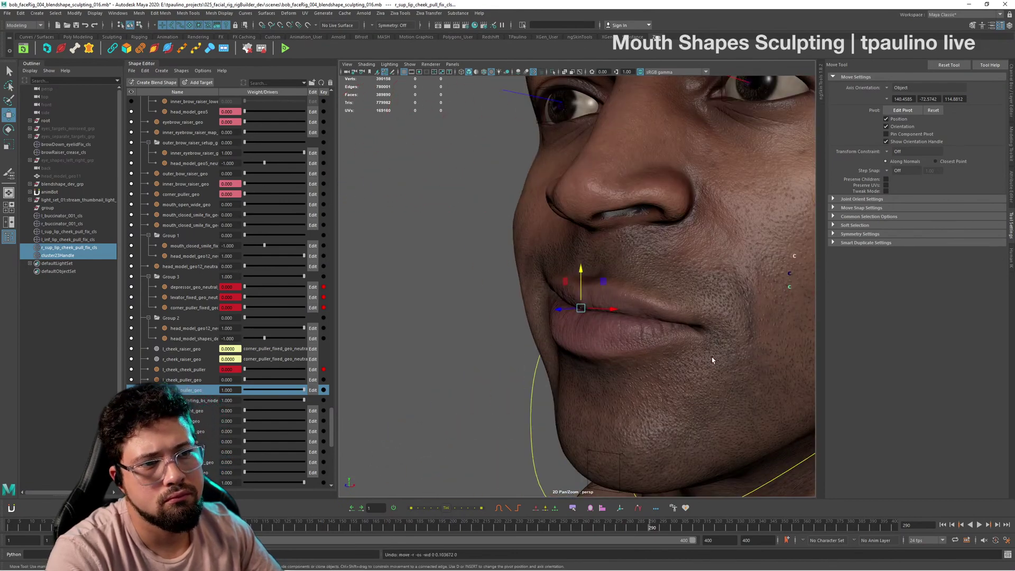
pyautogui.keyDown('alt'); pyautogui.moveTo(712, 357); pyautogui.dragTo(739, 358); pyautogui.keyUp('alt')
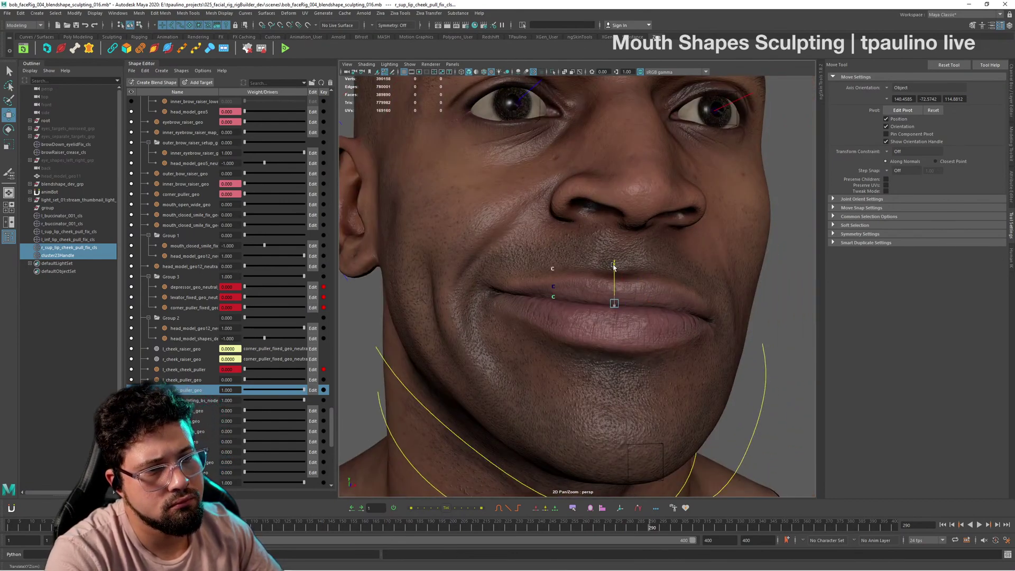
# Step: Move the two selected lip clusters slightly along the vertical axis and check the mouth line close up
pyautogui.keyDown('alt'); pyautogui.moveTo(614, 267); pyautogui.dragTo(450, 288, button='right'); pyautogui.keyUp('alt')
pyautogui.keyDown('alt'); pyautogui.moveTo(450, 288); pyautogui.dragTo(703, 343); pyautogui.keyUp('alt')
pyautogui.scroll(5, 703, 341)
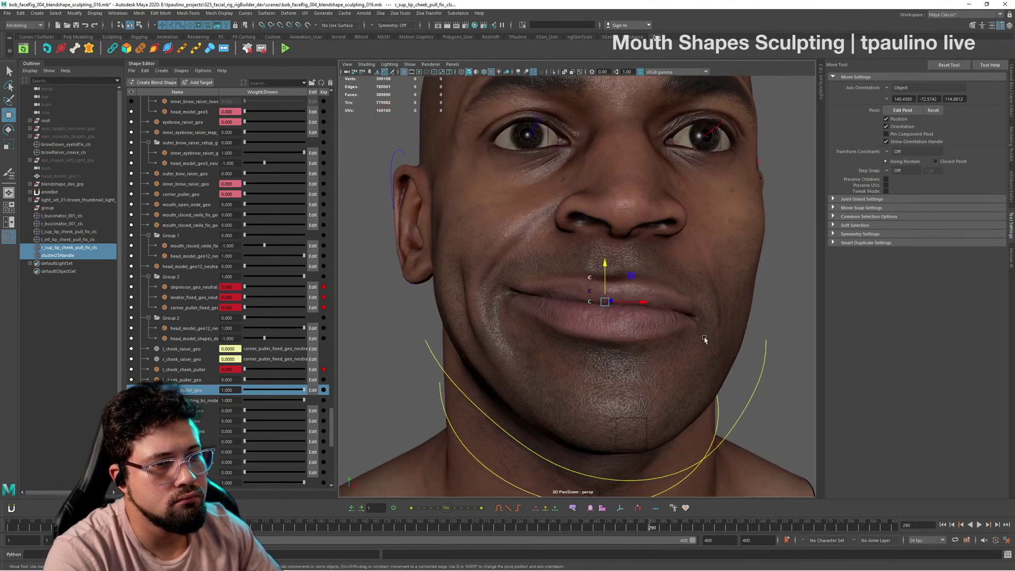
pyautogui.moveTo(606, 268); pyautogui.dragTo(606, 267)
pyautogui.keyDown('alt'); pyautogui.moveTo(764, 319); pyautogui.dragTo(735, 327); pyautogui.keyUp('alt')
pyautogui.keyDown('alt'); pyautogui.moveTo(735, 327); pyautogui.dragTo(820, 377, button='right'); pyautogui.keyUp('alt')
pyautogui.keyDown('alt'); pyautogui.moveTo(738, 344); pyautogui.dragTo(602, 264, button='right'); pyautogui.keyUp('alt')
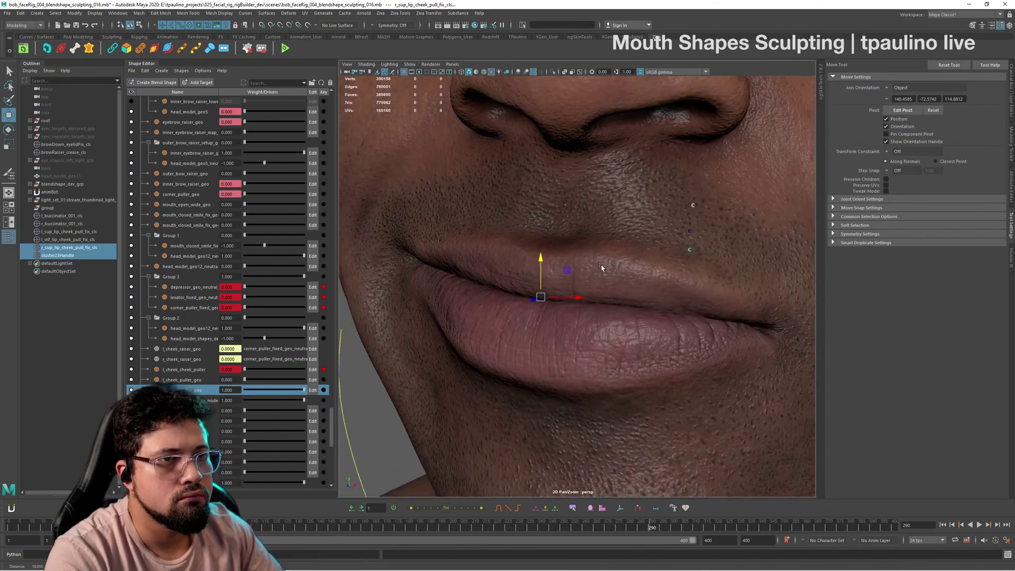
# Step: Examine the teeth behind the lips with X-ray display, return to opaque display and inspect the closed mouth
pyautogui.click(565, 73)
pyautogui.moveTo(577, 154)
pyautogui.keyDown('alt'); pyautogui.mouseDown()
pyautogui.moveTo(646, 262)
pyautogui.moveTo(660, 269)
pyautogui.moveTo(682, 245)
pyautogui.moveTo(709, 254)
pyautogui.moveTo(708, 264)
pyautogui.moveTo(693, 272)
pyautogui.moveTo(639, 251)
pyautogui.moveTo(546, 249)
pyautogui.moveTo(626, 226)
pyautogui.moveTo(646, 252)
pyautogui.moveTo(682, 255)
pyautogui.moveTo(711, 226)
pyautogui.moveTo(614, 229)
pyautogui.moveTo(660, 229)
pyautogui.moveTo(746, 266)
pyautogui.moveTo(671, 141)
pyautogui.mouseUp(); pyautogui.keyUp('alt')
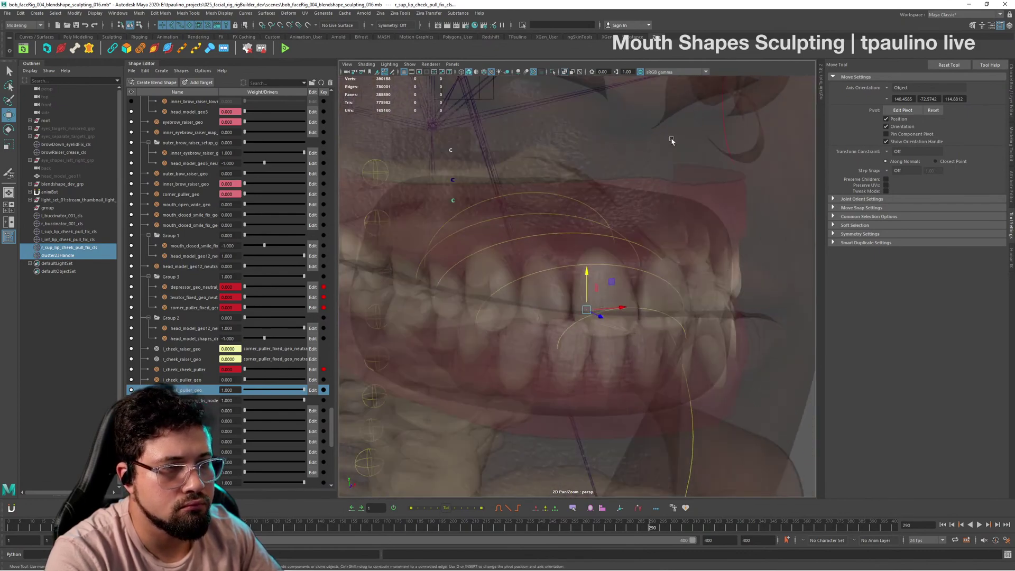
pyautogui.click(565, 72)
pyautogui.keyDown('alt'); pyautogui.moveTo(751, 252); pyautogui.dragTo(632, 226); pyautogui.keyUp('alt')
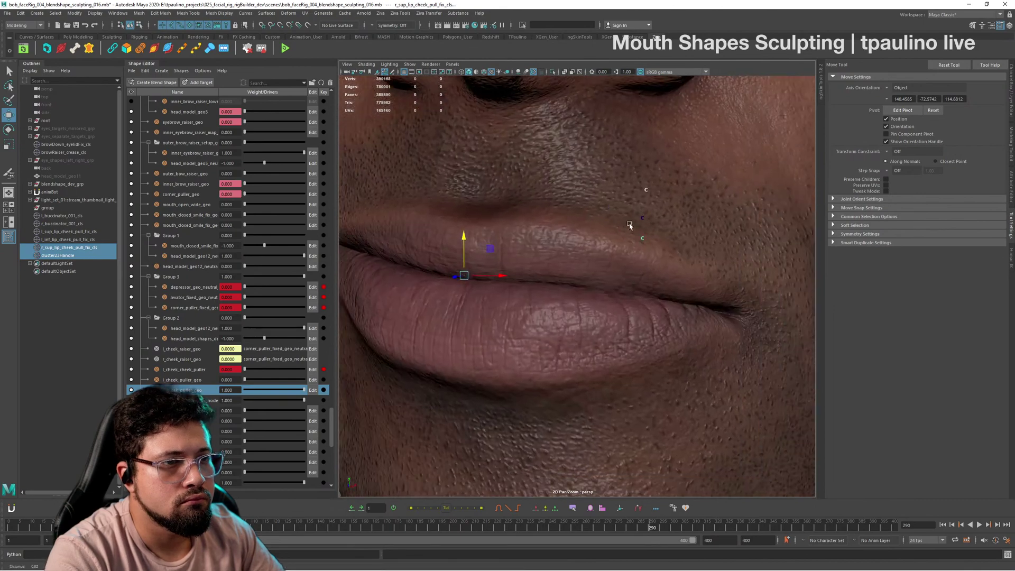
pyautogui.keyDown('alt'); pyautogui.moveTo(632, 227); pyautogui.dragTo(655, 260, button='right'); pyautogui.keyUp('alt')
pyautogui.keyDown('alt'); pyautogui.moveTo(656, 261); pyautogui.dragTo(580, 271); pyautogui.keyUp('alt')
pyautogui.keyDown('alt'); pyautogui.moveTo(579, 270); pyautogui.dragTo(635, 280, button='right'); pyautogui.keyUp('alt')
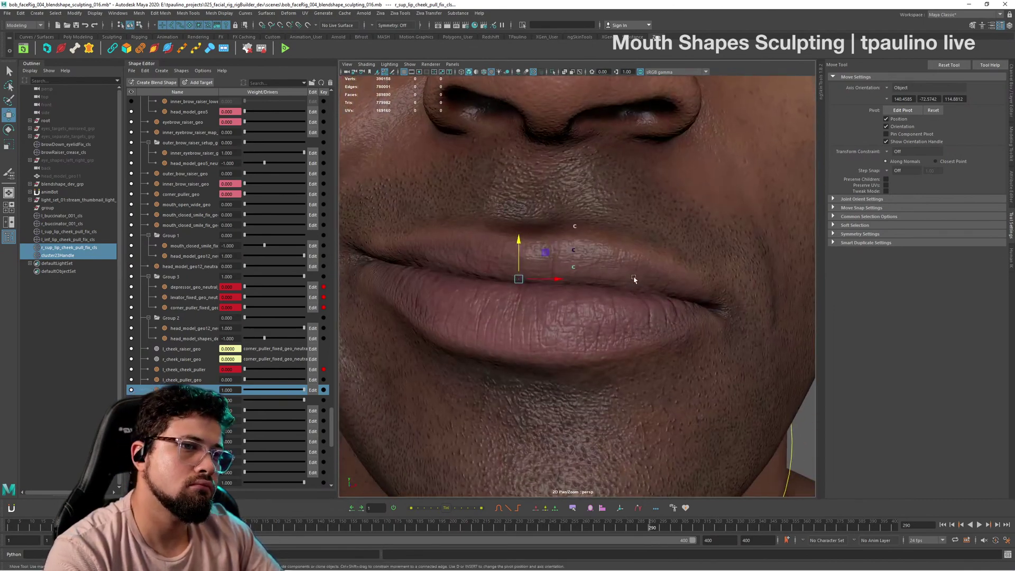
# Step: Start painting the r_sup_lip_cheek_pull_fix_cls cluster weights on the head mesh and try an Add stroke of -0.05 with a 1.0518 brush radius
pyautogui.click(633, 263)
pyautogui.rightClick(625, 262)
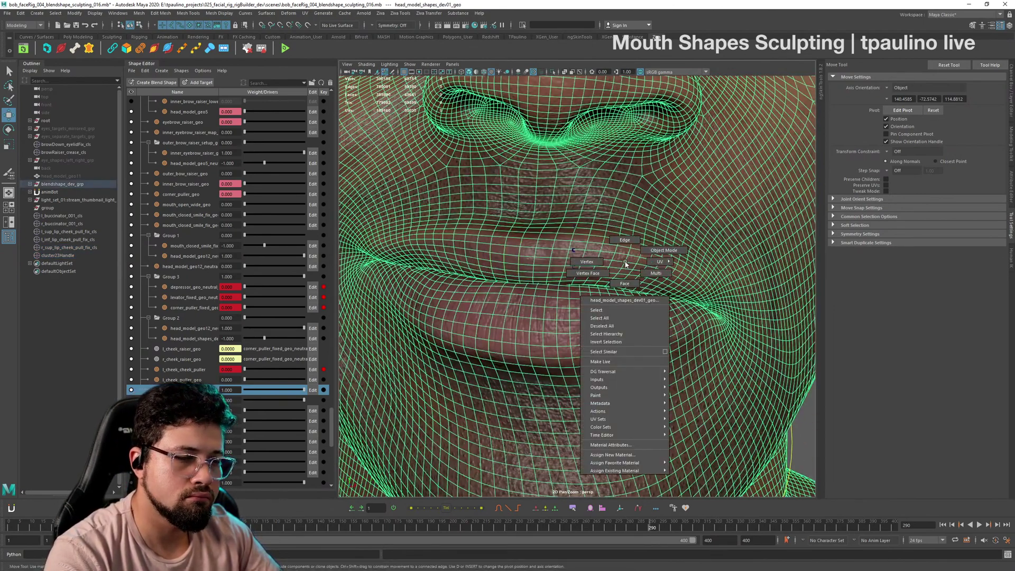
pyautogui.moveTo(621, 398)
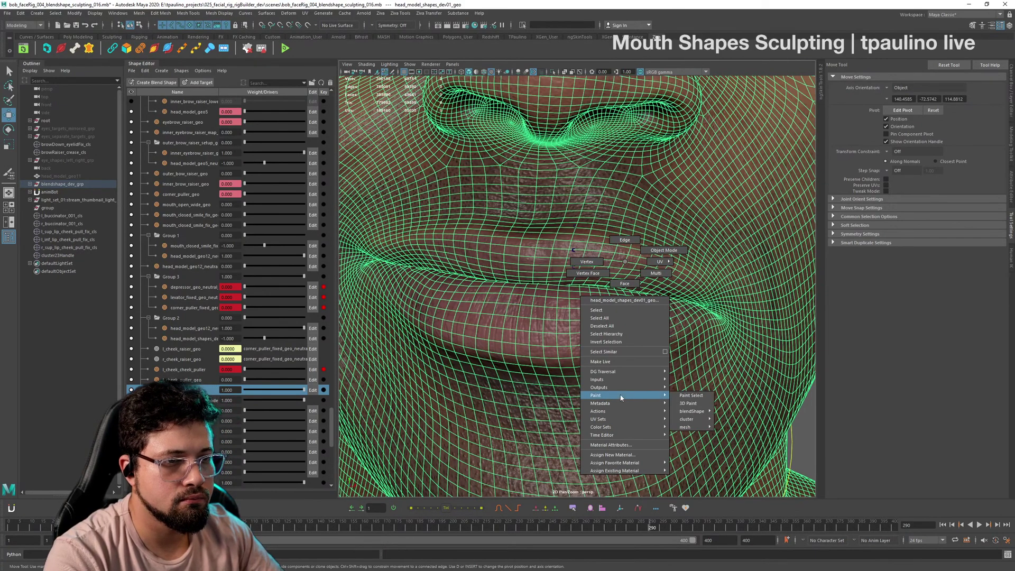
pyautogui.moveTo(690, 419)
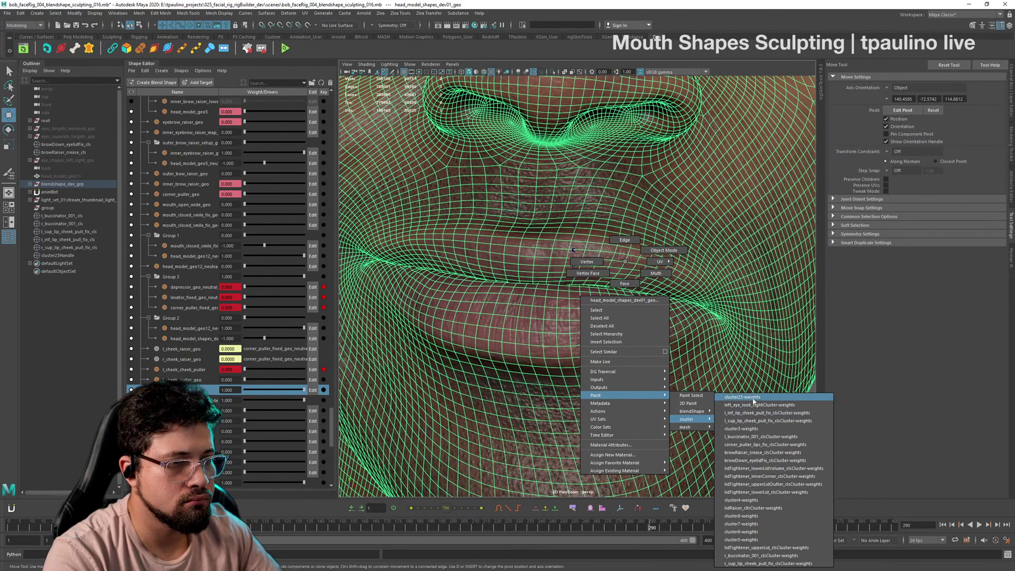
pyautogui.click(769, 564)
pyautogui.keyDown('alt'); pyautogui.moveTo(628, 264); pyautogui.dragTo(667, 314); pyautogui.keyUp('alt')
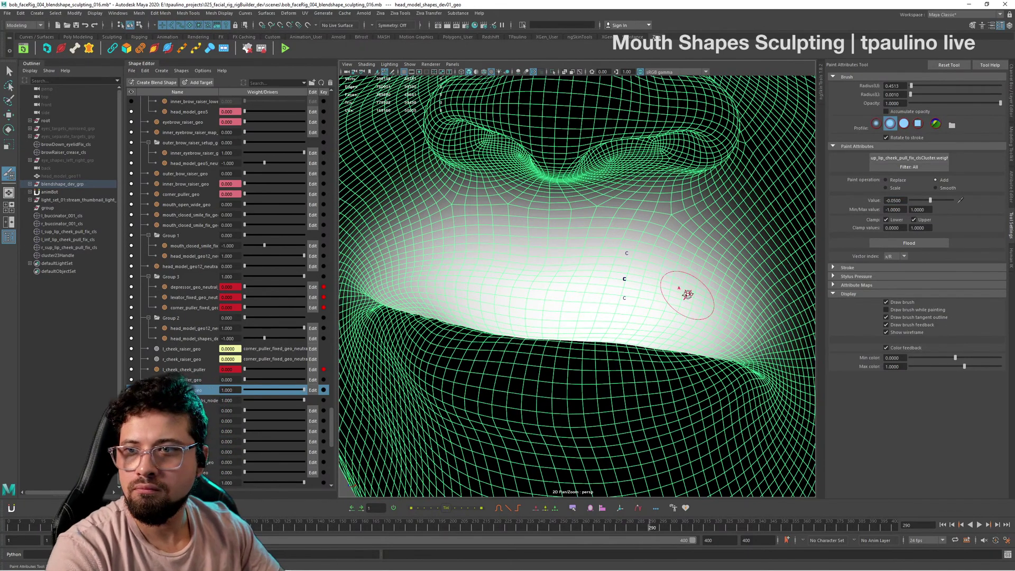
pyautogui.moveTo(687, 293)
pyautogui.keyDown('alt'); pyautogui.mouseDown()
pyautogui.moveTo(593, 317)
pyautogui.moveTo(641, 318)
pyautogui.mouseUp(); pyautogui.keyUp('alt')
pyautogui.keyDown('alt'); pyautogui.moveTo(641, 319); pyautogui.dragTo(669, 286, button='right'); pyautogui.keyUp('alt')
pyautogui.moveTo(636, 274)
pyautogui.mouseDown()
pyautogui.moveTo(657, 274)
pyautogui.moveTo(636, 272)
pyautogui.mouseUp()
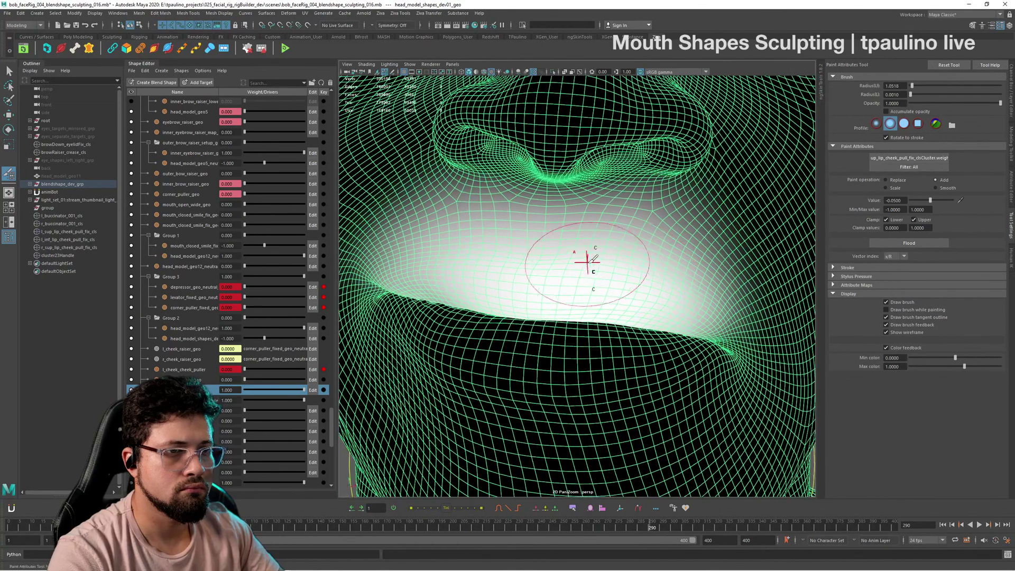
pyautogui.moveTo(575, 266)
pyautogui.mouseDown()
pyautogui.moveTo(519, 261)
pyautogui.moveTo(591, 270)
pyautogui.moveTo(572, 251)
pyautogui.moveTo(594, 265)
pyautogui.moveTo(775, 264)
pyautogui.mouseUp()
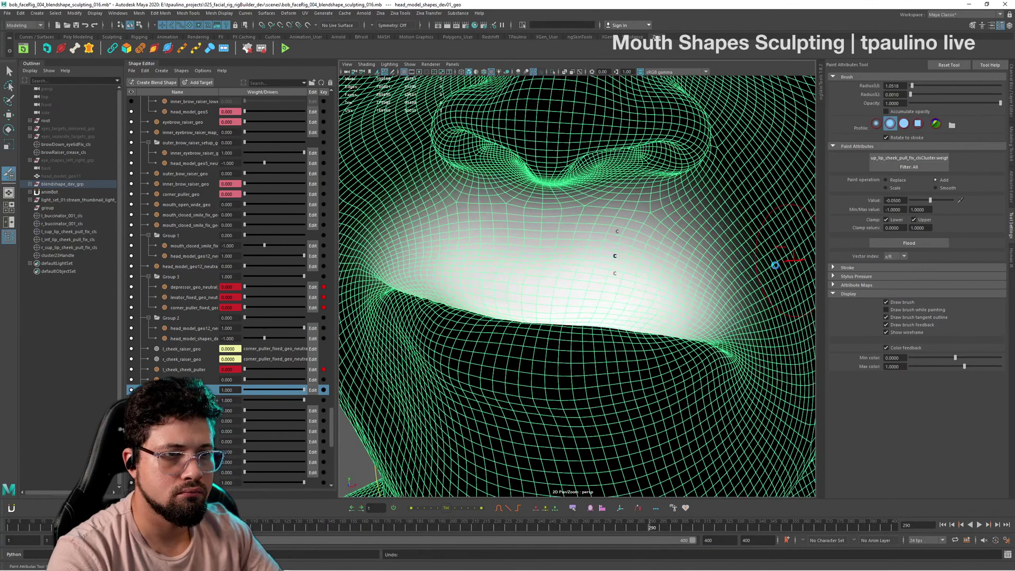
# Step: Hide the wireframe and weight colour feedback and examine the upper lip and mouth corners on the shaded head
pyautogui.click(900, 333)
pyautogui.click(902, 348)
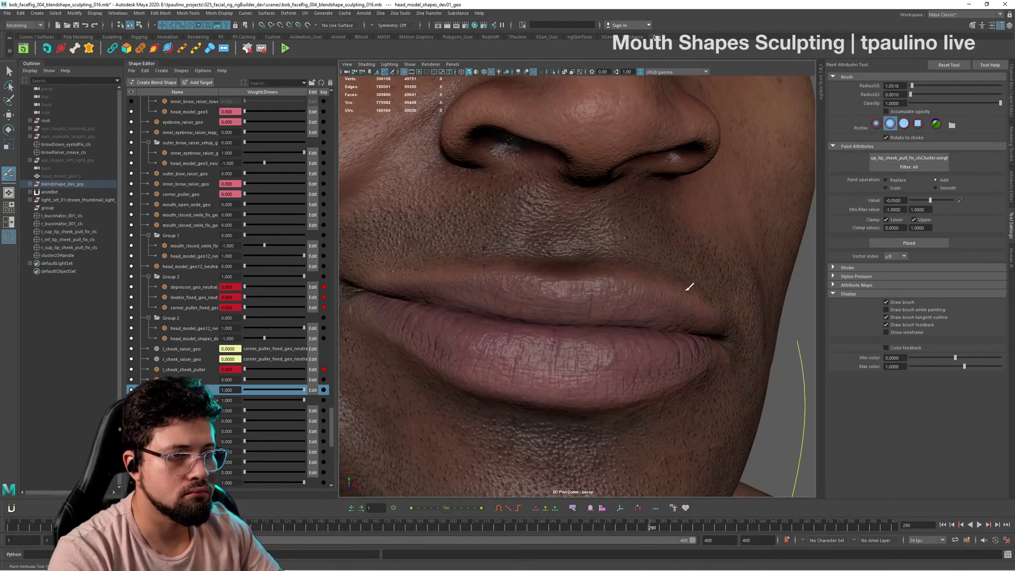
pyautogui.keyDown('alt'); pyautogui.moveTo(690, 286); pyautogui.dragTo(761, 297); pyautogui.keyUp('alt')
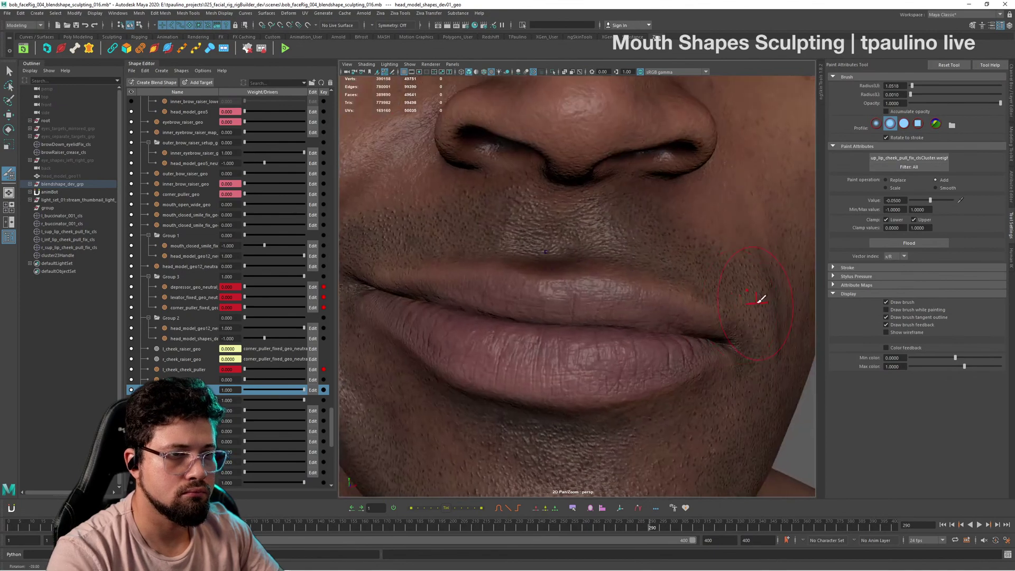
pyautogui.keyDown('alt'); pyautogui.moveTo(761, 297); pyautogui.dragTo(709, 293, button='right'); pyautogui.keyUp('alt')
pyautogui.keyDown('alt'); pyautogui.moveTo(709, 293); pyautogui.dragTo(657, 284); pyautogui.keyUp('alt')
pyautogui.keyDown('alt'); pyautogui.moveTo(657, 283); pyautogui.dragTo(688, 342, button='right'); pyautogui.keyUp('alt')
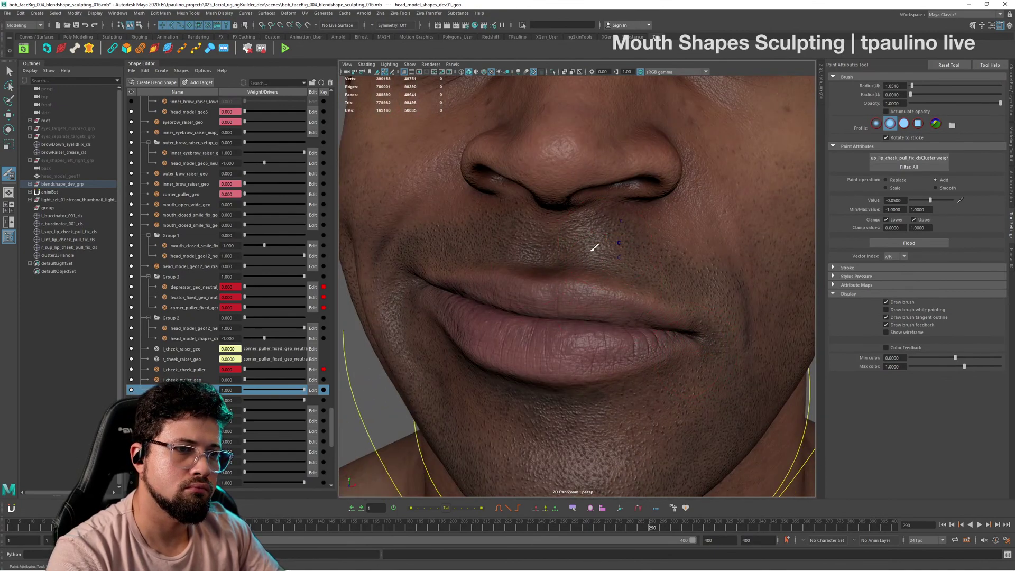
pyautogui.moveTo(710, 293)
pyautogui.keyDown('alt'); pyautogui.mouseDown()
pyautogui.moveTo(718, 269)
pyautogui.moveTo(625, 267)
pyautogui.moveTo(526, 283)
pyautogui.moveTo(495, 262)
pyautogui.moveTo(487, 276)
pyautogui.moveTo(637, 278)
pyautogui.mouseUp(); pyautogui.keyUp('alt')
pyautogui.scroll(3, 637, 279)
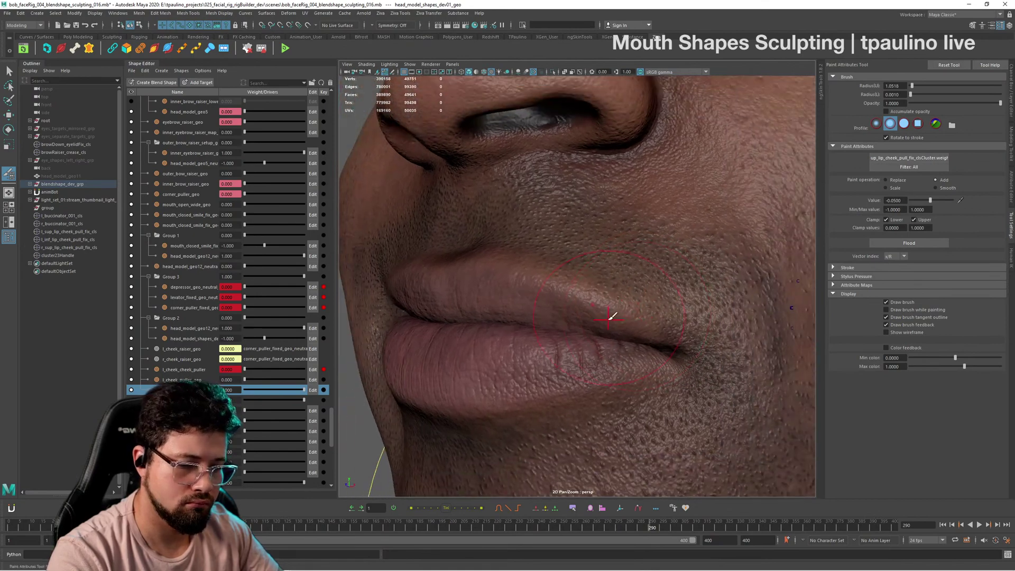
# Step: Examine the lip contact and both mouth corners in front, three-quarter and profile views, near and far
pyautogui.keyDown('alt'); pyautogui.moveTo(665, 303); pyautogui.dragTo(687, 301); pyautogui.keyUp('alt')
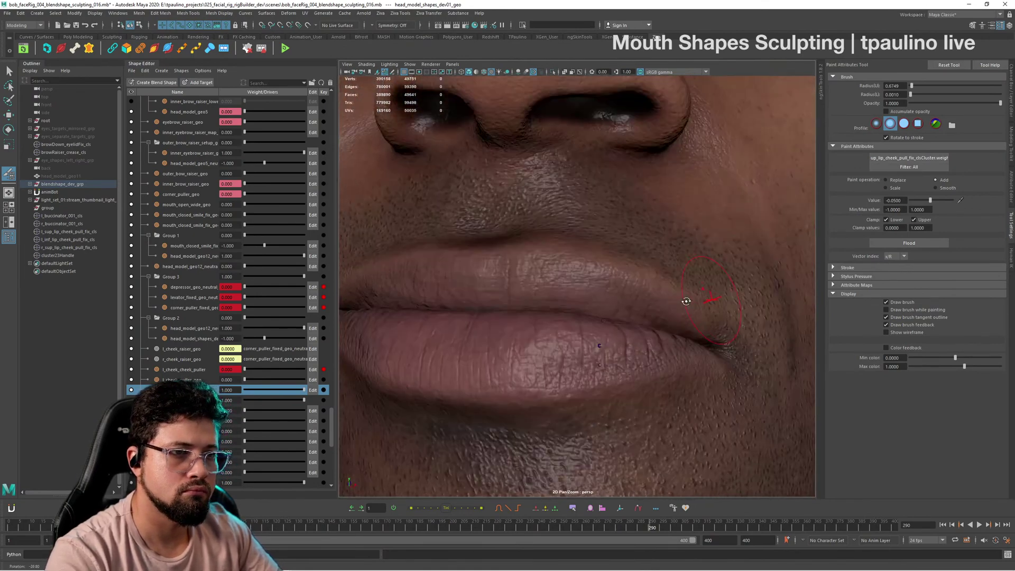
pyautogui.keyDown('alt'); pyautogui.moveTo(687, 302); pyautogui.dragTo(526, 315, button='right'); pyautogui.keyUp('alt')
pyautogui.keyDown('alt'); pyautogui.moveTo(526, 315); pyautogui.dragTo(489, 320); pyautogui.keyUp('alt')
pyautogui.keyDown('alt'); pyautogui.moveTo(672, 342); pyautogui.dragTo(767, 323); pyautogui.keyUp('alt')
pyautogui.keyDown('alt'); pyautogui.moveTo(578, 290); pyautogui.dragTo(631, 335, button='right'); pyautogui.keyUp('alt')
pyautogui.keyDown('alt'); pyautogui.moveTo(631, 335); pyautogui.dragTo(633, 336); pyautogui.keyUp('alt')
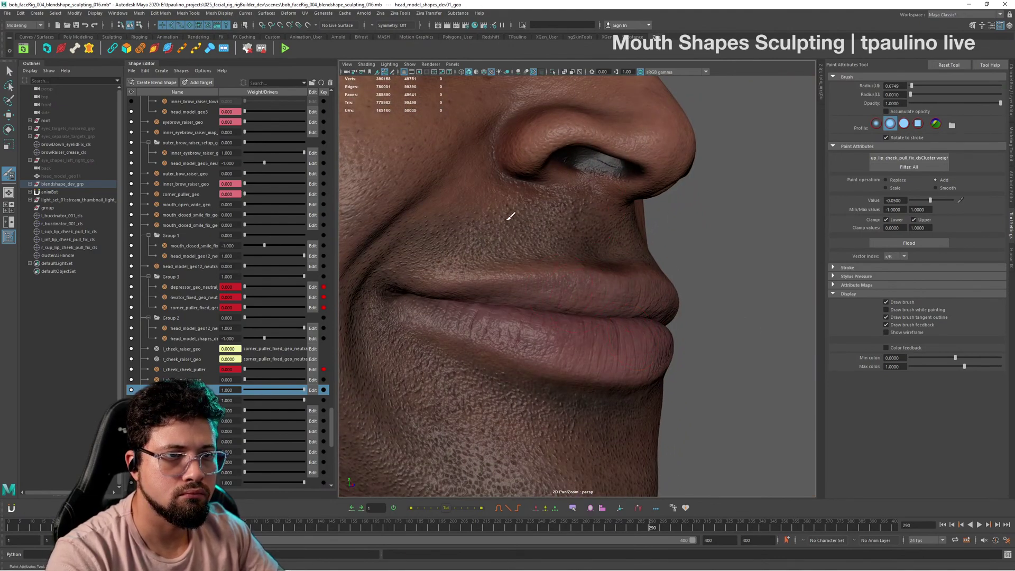
pyautogui.keyDown('alt'); pyautogui.moveTo(656, 255); pyautogui.dragTo(522, 245, button='right'); pyautogui.keyUp('alt')
pyautogui.keyDown('alt'); pyautogui.moveTo(521, 245); pyautogui.dragTo(625, 288); pyautogui.keyUp('alt')
pyautogui.keyDown('alt'); pyautogui.moveTo(625, 287); pyautogui.dragTo(764, 314, button='right'); pyautogui.keyUp('alt')
pyautogui.keyDown('alt'); pyautogui.moveTo(764, 313); pyautogui.dragTo(736, 351); pyautogui.keyUp('alt')
pyautogui.keyDown('alt'); pyautogui.moveTo(736, 351); pyautogui.dragTo(427, 313, button='right'); pyautogui.keyUp('alt')
pyautogui.keyDown('alt'); pyautogui.moveTo(426, 313); pyautogui.dragTo(596, 342); pyautogui.keyUp('alt')
pyautogui.keyDown('alt'); pyautogui.moveTo(596, 342); pyautogui.dragTo(675, 387, button='right'); pyautogui.keyUp('alt')
pyautogui.keyDown('alt'); pyautogui.moveTo(675, 387); pyautogui.dragTo(668, 387); pyautogui.keyUp('alt')
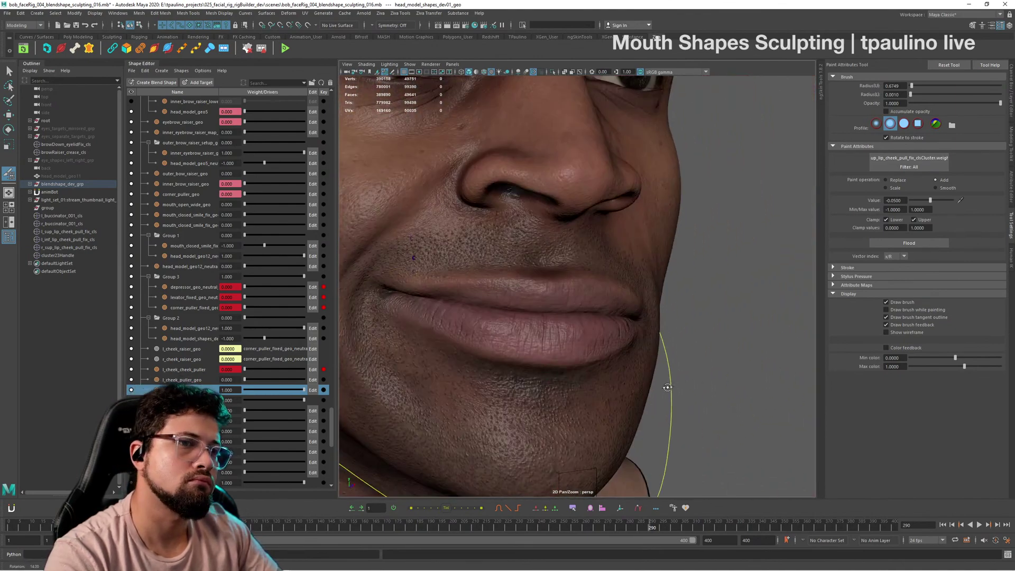
# Step: Switch to painting the cluster23 weights with wireframe and colour feedback shown, and brush the lower lip with a 1.1541 radius at -0.05
pyautogui.press('q')
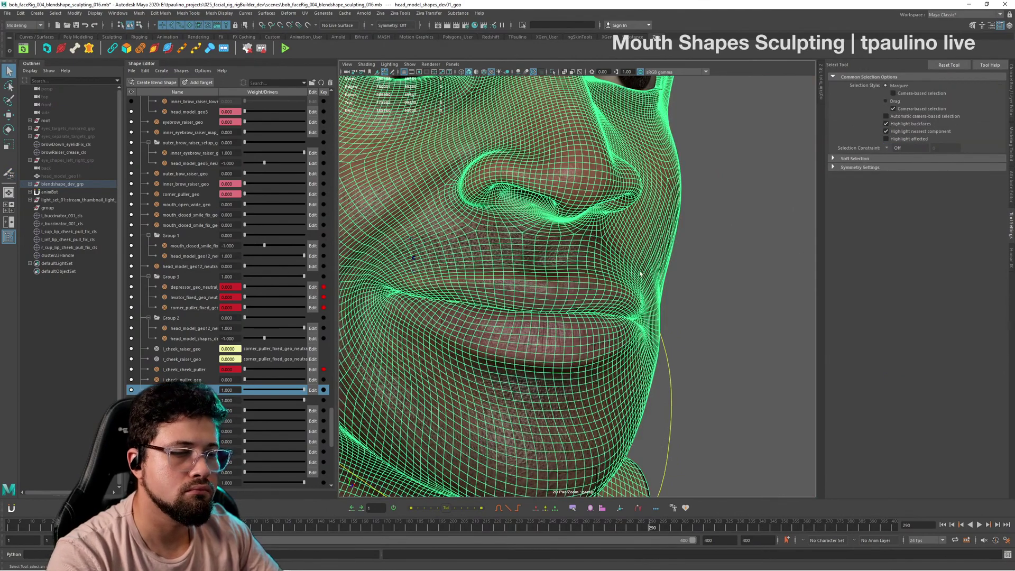
pyautogui.moveTo(640, 274)
pyautogui.mouseDown(button='right')
pyautogui.moveTo(669, 405)
pyautogui.moveTo(721, 434)
pyautogui.moveTo(761, 406)
pyautogui.moveTo(762, 493)
pyautogui.moveTo(757, 398)
pyautogui.mouseUp(button='right')
pyautogui.click(898, 333)
pyautogui.click(899, 348)
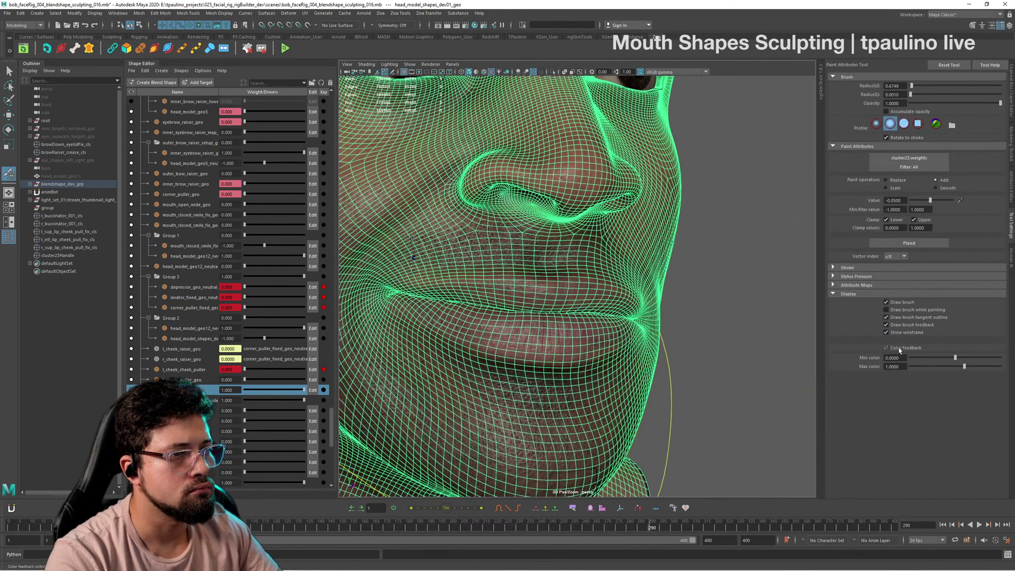
pyautogui.keyDown('alt'); pyautogui.moveTo(599, 391); pyautogui.dragTo(664, 318, button='middle'); pyautogui.keyUp('alt')
pyautogui.keyDown('alt'); pyautogui.moveTo(664, 317); pyautogui.dragTo(672, 331); pyautogui.keyUp('alt')
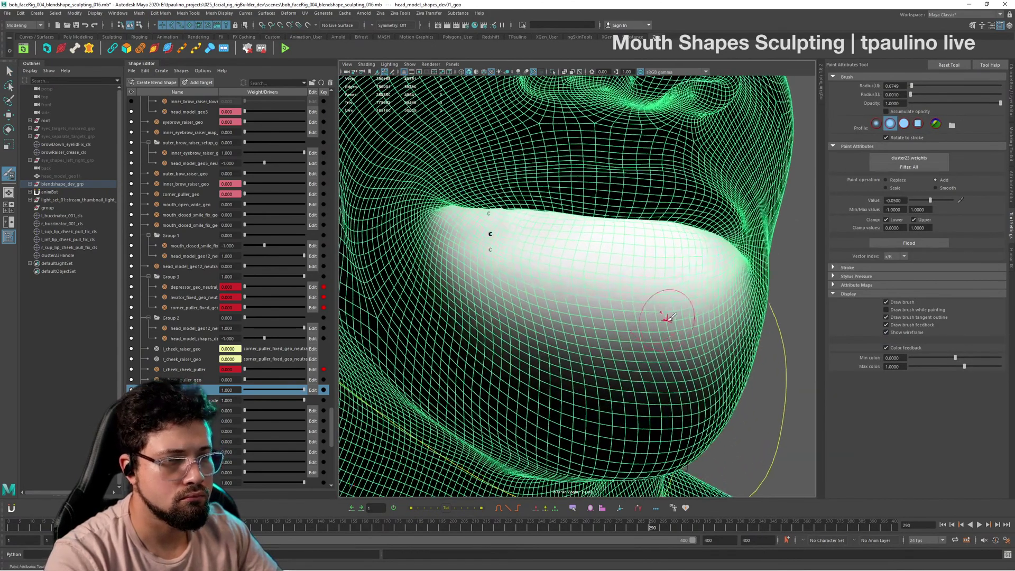
pyautogui.keyDown('alt'); pyautogui.moveTo(672, 330); pyautogui.dragTo(637, 357, button='right'); pyautogui.keyUp('alt')
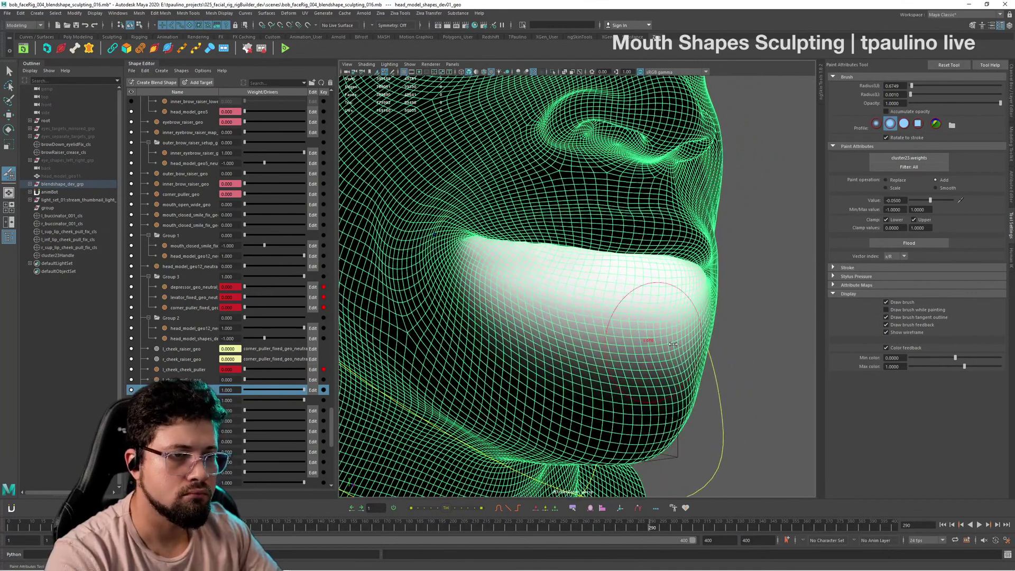
pyautogui.moveTo(665, 344); pyautogui.dragTo(689, 307)
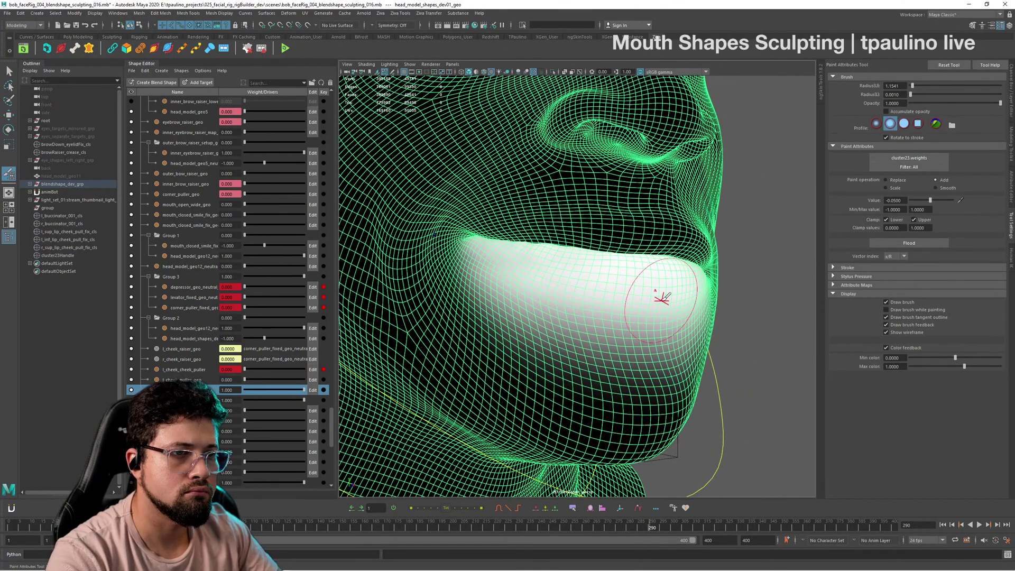
# Step: Hide the wireframe and colour feedback, examine the mouth from both sides, leave weight painting and deselect the head mesh
pyautogui.click(895, 332)
pyautogui.click(898, 348)
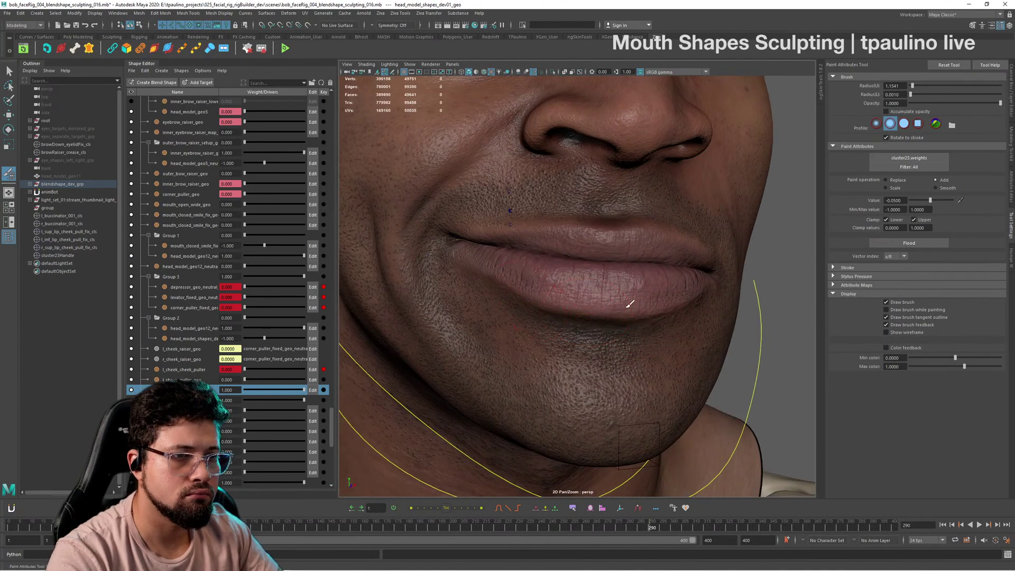
pyautogui.keyDown('alt'); pyautogui.moveTo(690, 303); pyautogui.dragTo(624, 313); pyautogui.keyUp('alt')
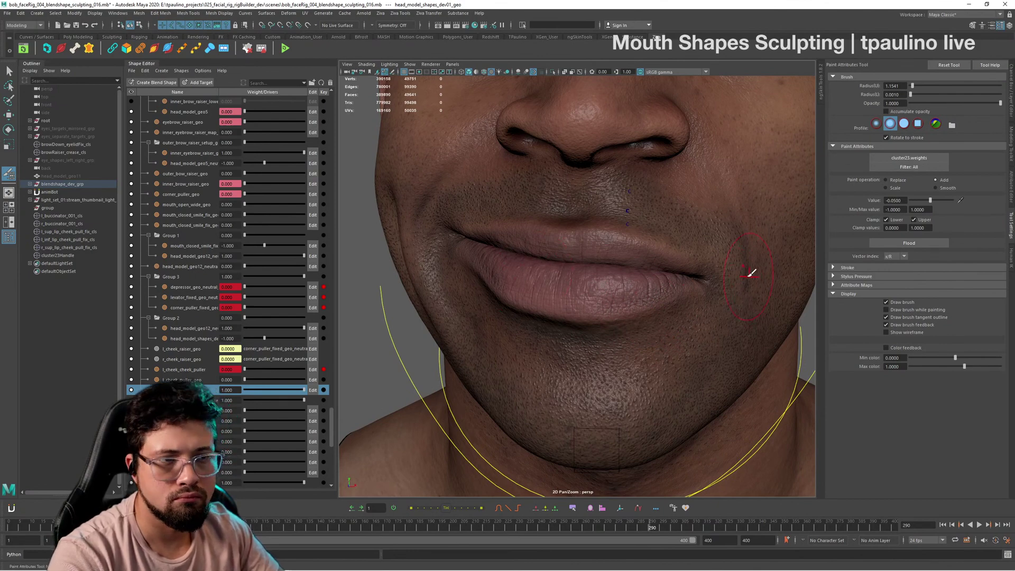
pyautogui.keyDown('alt'); pyautogui.moveTo(751, 273); pyautogui.dragTo(508, 274); pyautogui.keyUp('alt')
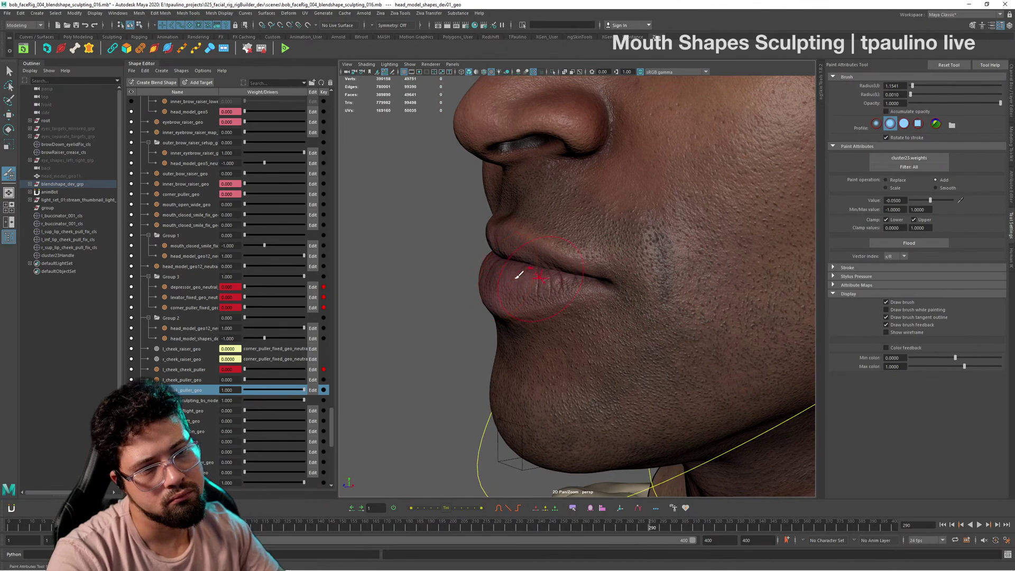
pyautogui.keyDown('alt'); pyautogui.moveTo(587, 302); pyautogui.dragTo(684, 304); pyautogui.keyUp('alt')
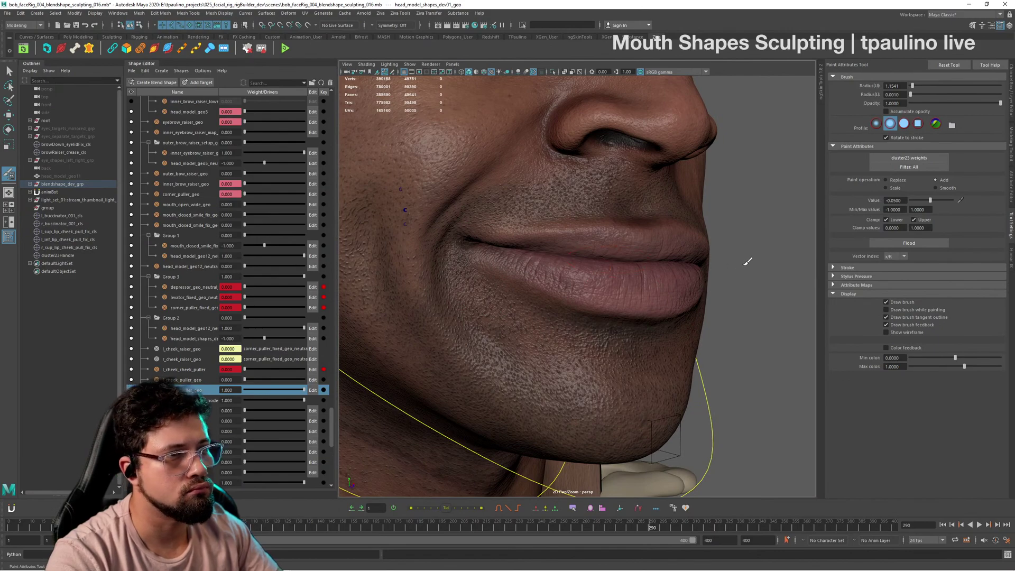
pyautogui.keyDown('alt'); pyautogui.moveTo(747, 261); pyautogui.dragTo(507, 295); pyautogui.keyUp('alt')
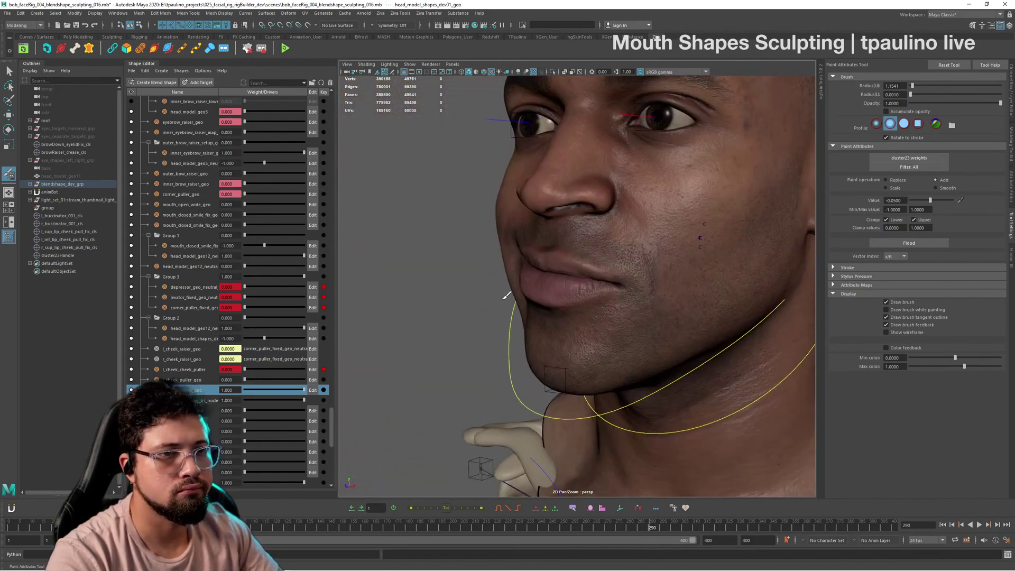
pyautogui.press('q')
pyautogui.keyDown('alt'); pyautogui.moveTo(611, 306); pyautogui.dragTo(534, 305, button='right'); pyautogui.keyUp('alt')
pyautogui.moveTo(534, 305)
pyautogui.keyDown('alt'); pyautogui.mouseDown()
pyautogui.moveTo(722, 305)
pyautogui.moveTo(700, 286)
pyautogui.moveTo(676, 493)
pyautogui.moveTo(695, 506)
pyautogui.mouseUp(); pyautogui.keyUp('alt')
pyautogui.click(725, 311)
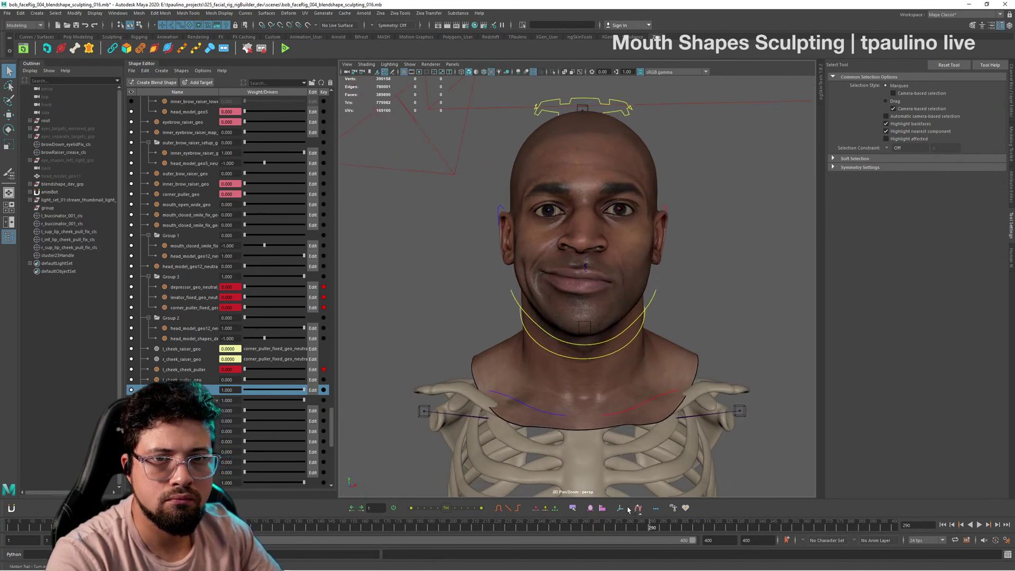
# Step: Rename the cluster23Handle as r_inf_lip_cheek_pull_fix_cls, reusing the left lower-lip cluster's name with an r prefix
pyautogui.doubleClick(63, 241)
pyautogui.doubleClick(59, 255)
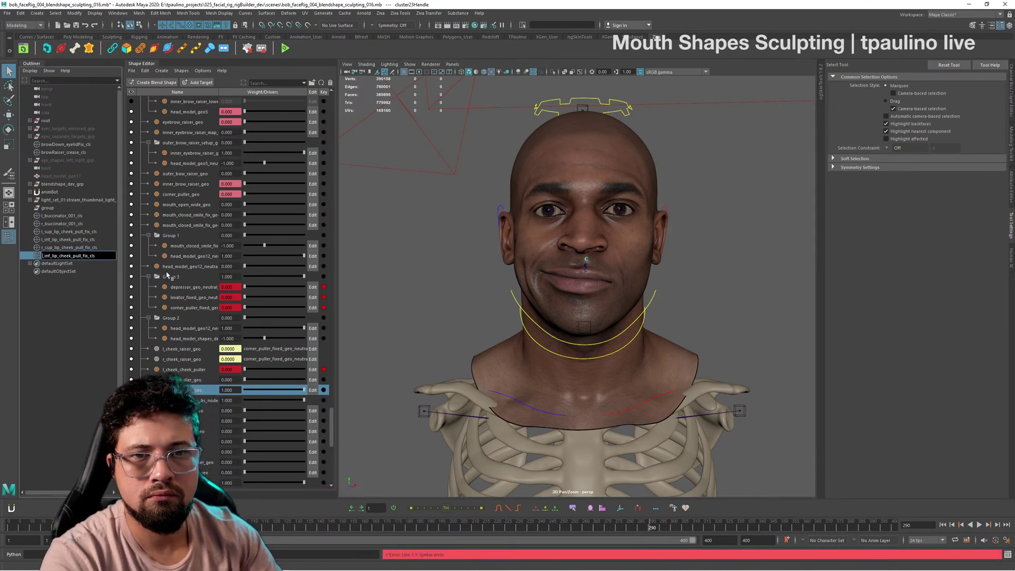
pyautogui.write('r')
pyautogui.press('Return')
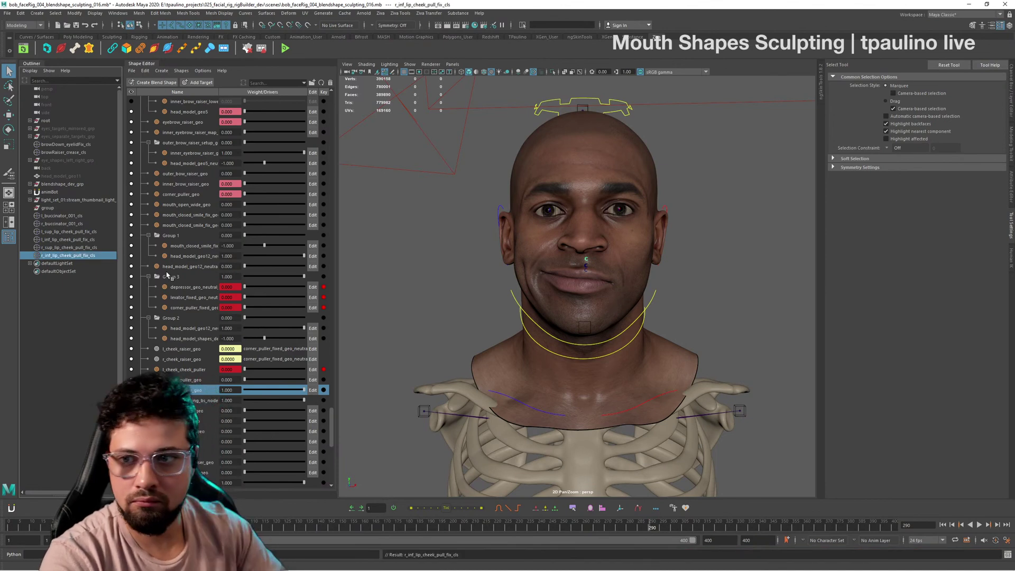
# Step: Check the closed lips of the right cheek pull from both sides, and save the scene
pyautogui.keyDown('alt'); pyautogui.moveTo(503, 309); pyautogui.dragTo(525, 317); pyautogui.keyUp('alt')
pyautogui.keyDown('alt'); pyautogui.moveTo(525, 317); pyautogui.dragTo(654, 312, button='right'); pyautogui.keyUp('alt')
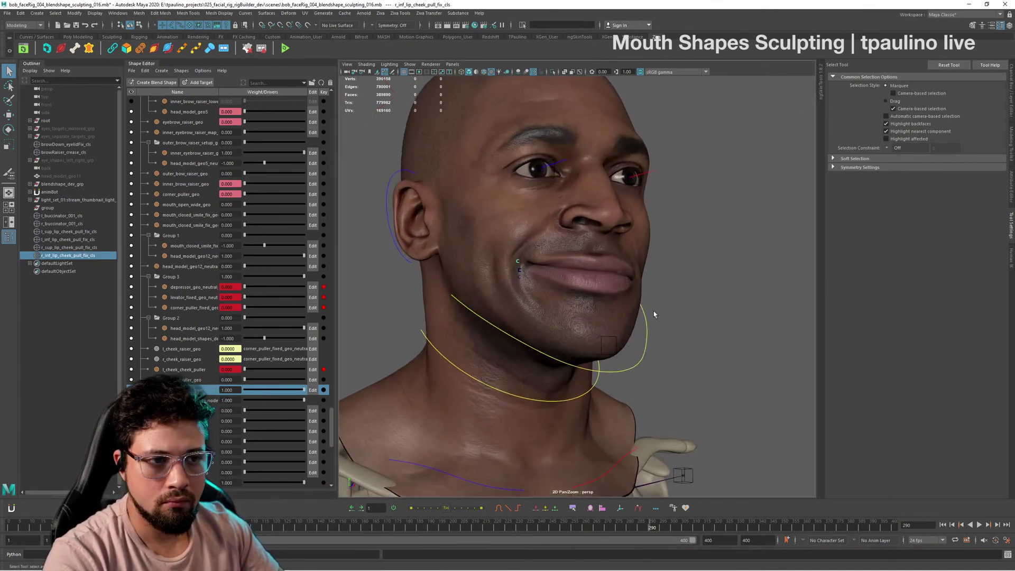
pyautogui.keyDown('alt'); pyautogui.moveTo(654, 312); pyautogui.dragTo(616, 367); pyautogui.keyUp('alt')
pyautogui.keyDown('alt'); pyautogui.moveTo(616, 367); pyautogui.dragTo(535, 343, button='right'); pyautogui.keyUp('alt')
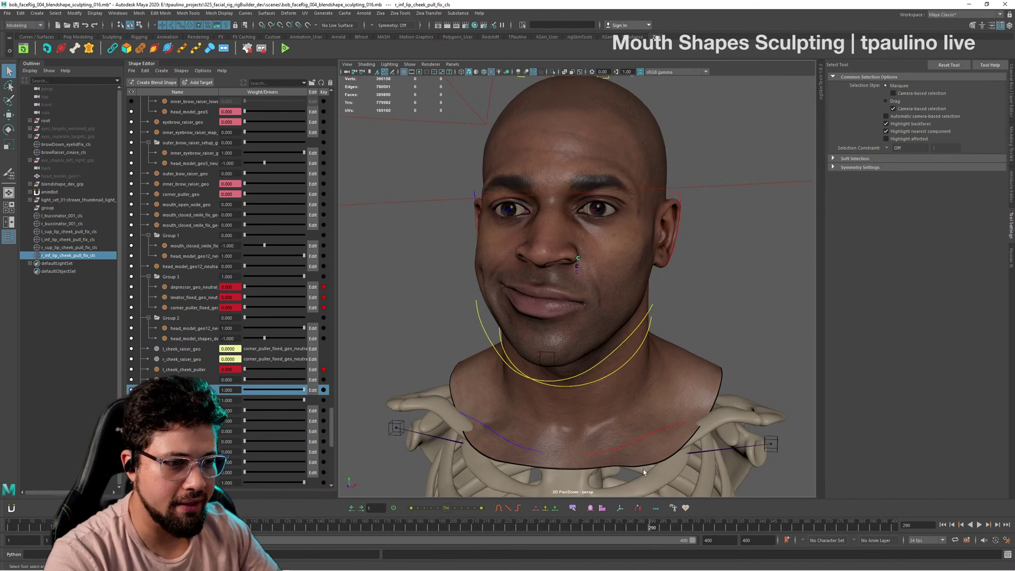
pyautogui.keyDown('alt'); pyautogui.moveTo(719, 321); pyautogui.dragTo(692, 319); pyautogui.keyUp('alt')
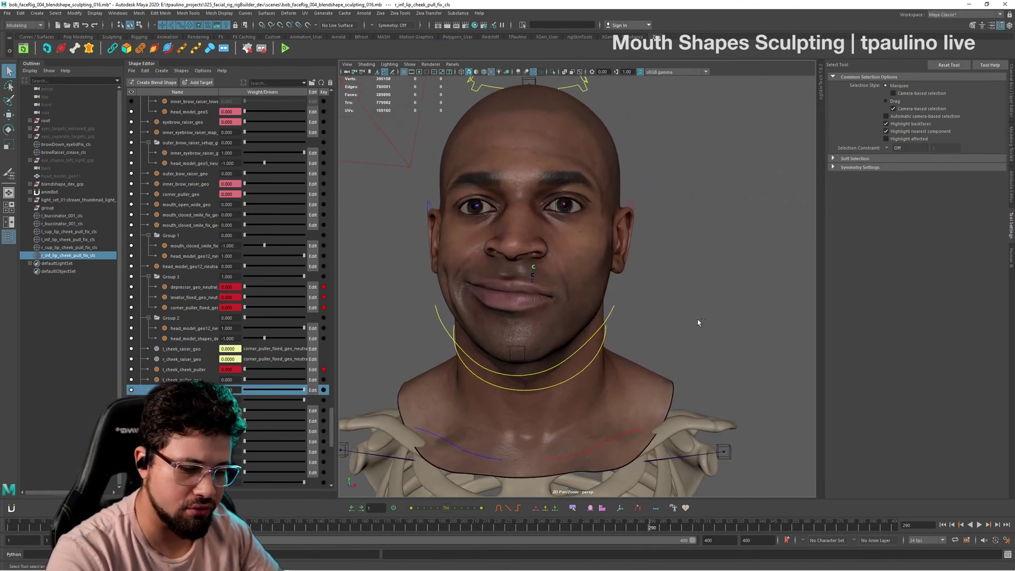
pyautogui.hotkey('ctrl', 's')
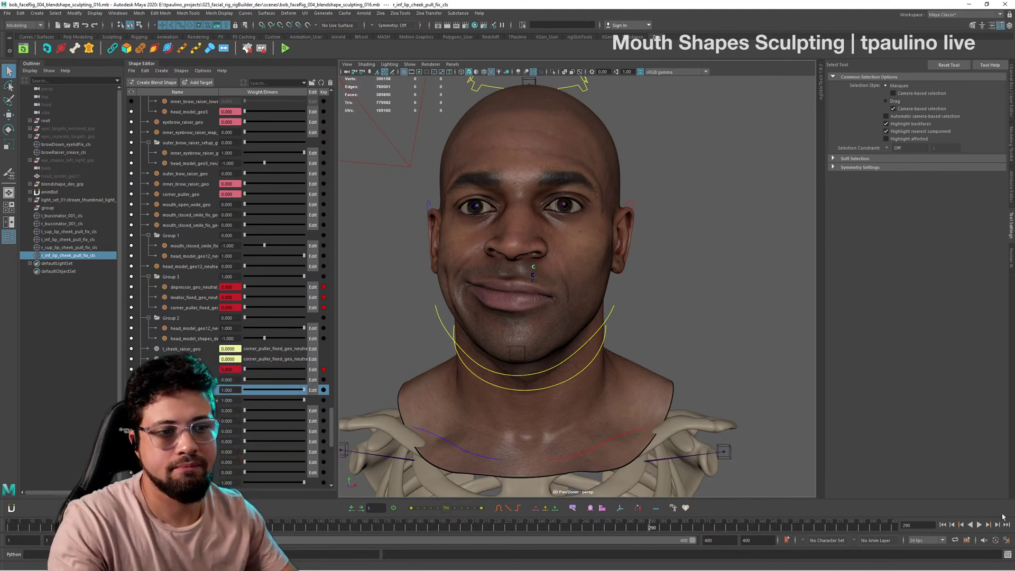
# Step: Inspect the left cheek pull at frame 300, and at frame 310 set its cheek puller weight to 0 and key it
pyautogui.click(673, 529)
pyautogui.keyDown('alt'); pyautogui.moveTo(661, 372); pyautogui.dragTo(630, 390); pyautogui.keyUp('alt')
pyautogui.scroll(5, 647, 398)
pyautogui.scroll(-5, 648, 397)
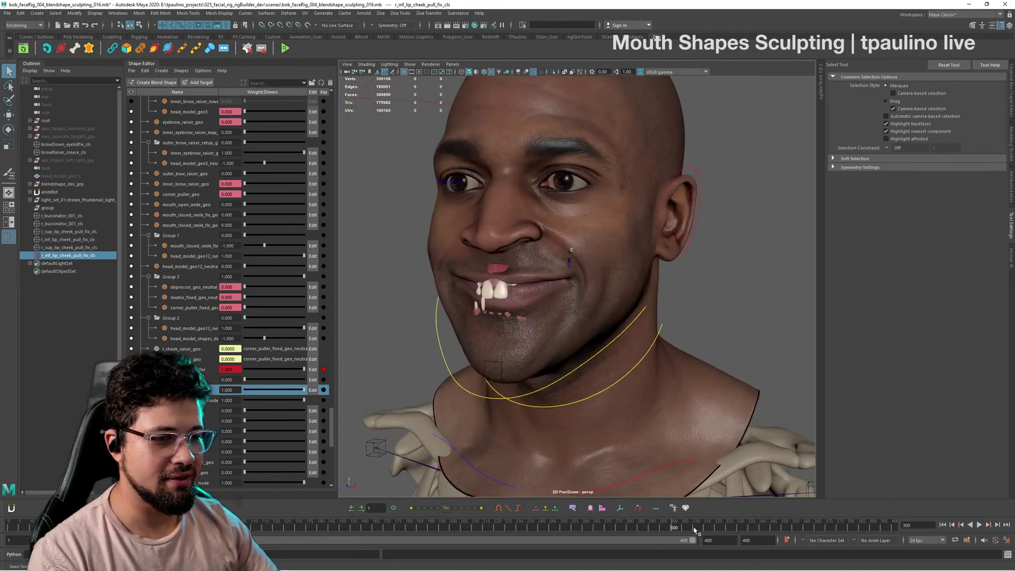
pyautogui.keyDown('alt'); pyautogui.moveTo(658, 313); pyautogui.dragTo(642, 312); pyautogui.keyUp('alt')
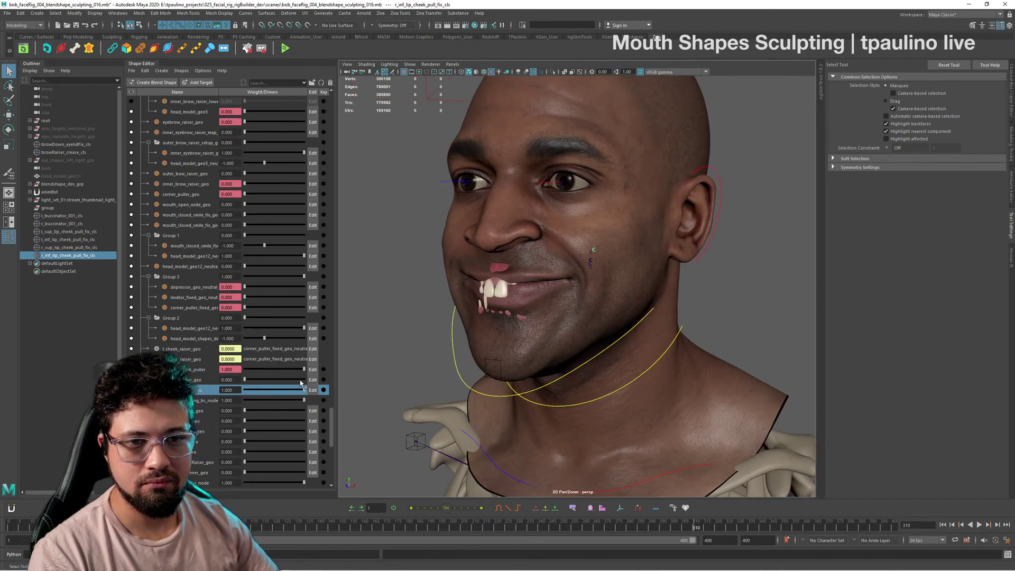
pyautogui.moveTo(300, 373); pyautogui.dragTo(245, 372)
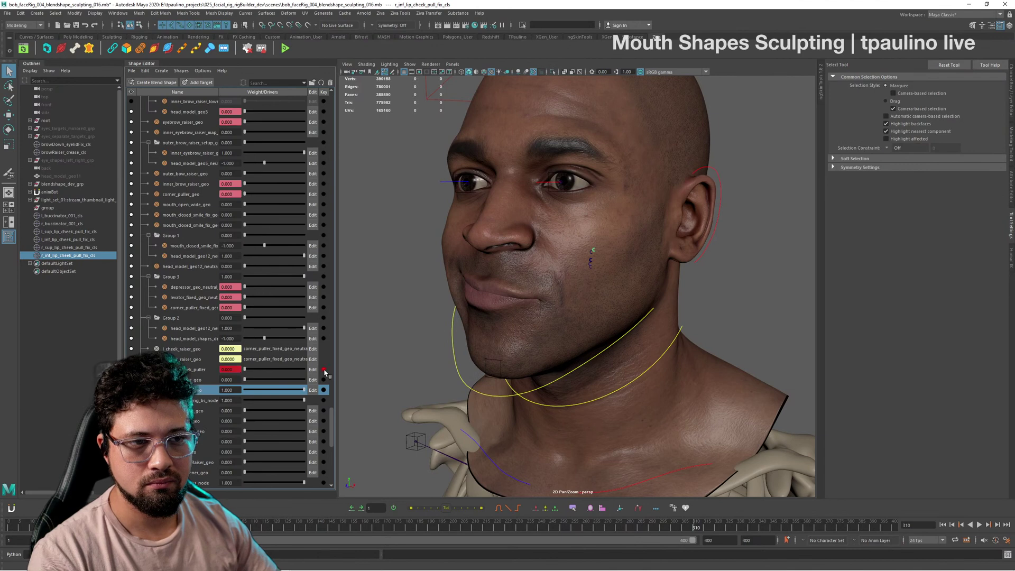
pyautogui.keyDown('alt'); pyautogui.moveTo(550, 373); pyautogui.dragTo(455, 369); pyautogui.keyUp('alt')
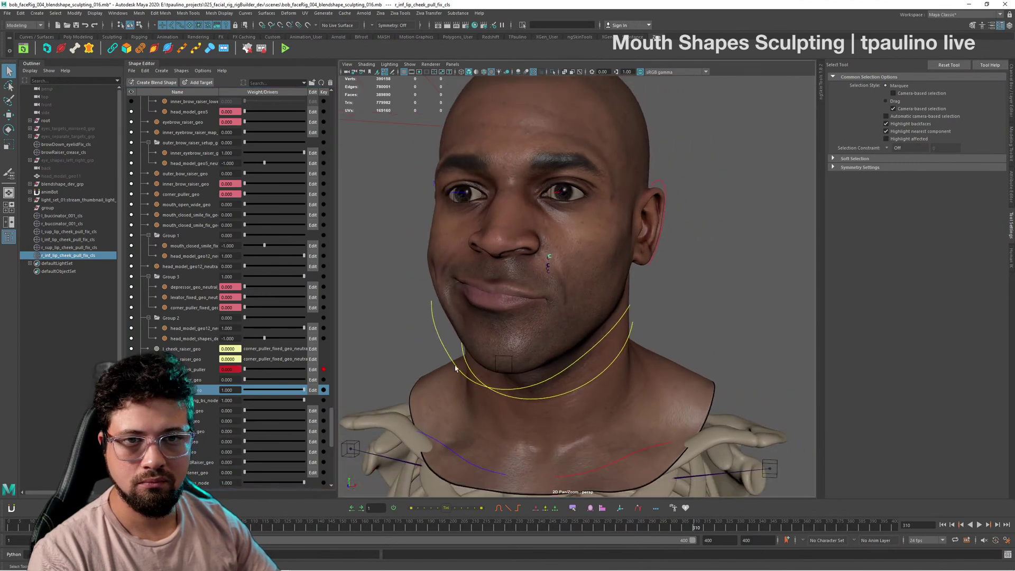
# Step: At frame 310, zero and key the Translate Y of l_sup_lip_cheek_pull_fix_cls and l_inf_lip_cheek_pull_fix_cls
pyautogui.click(71, 231)
pyautogui.keyDown('shift'); pyautogui.click(71, 239); pyautogui.keyUp('shift')
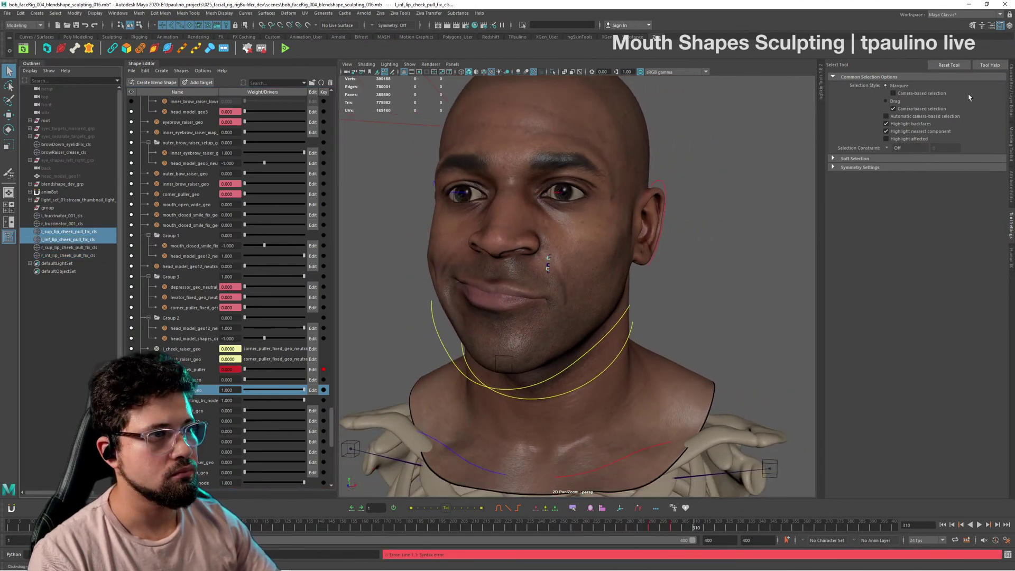
pyautogui.click(1010, 106)
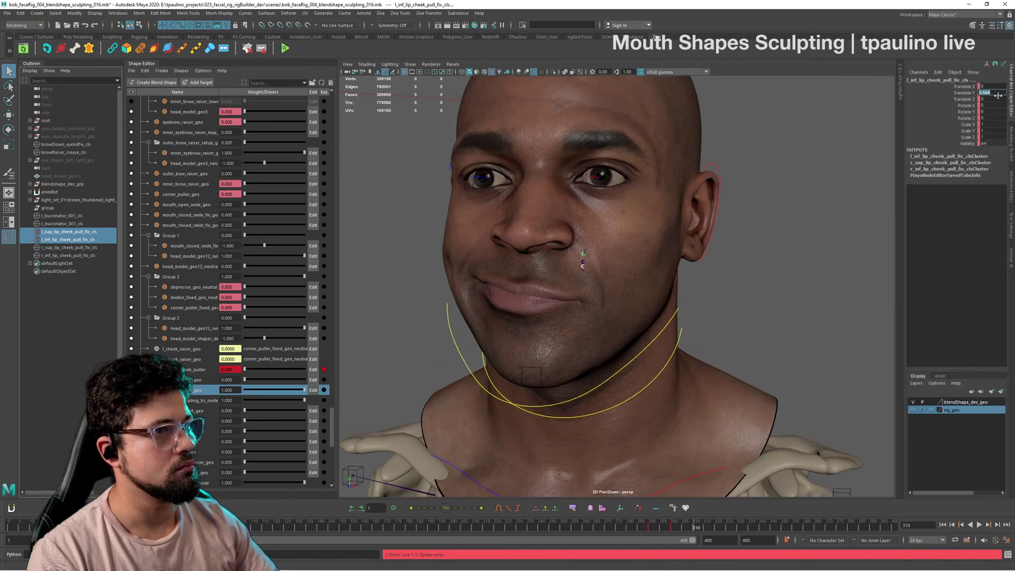
pyautogui.write('0')
pyautogui.press('Return')
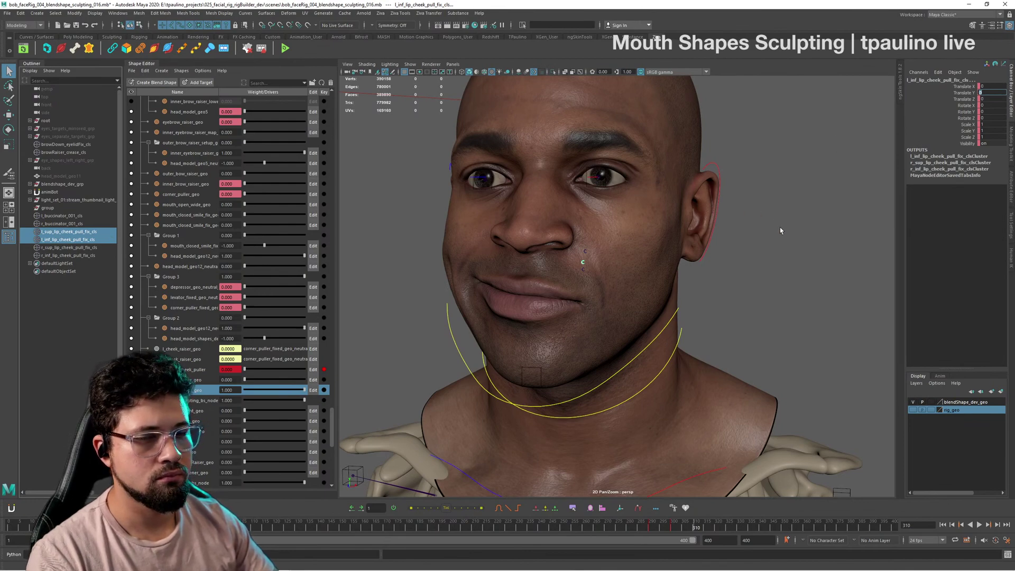
pyautogui.keyDown('alt'); pyautogui.moveTo(779, 231); pyautogui.dragTo(739, 353); pyautogui.keyUp('alt')
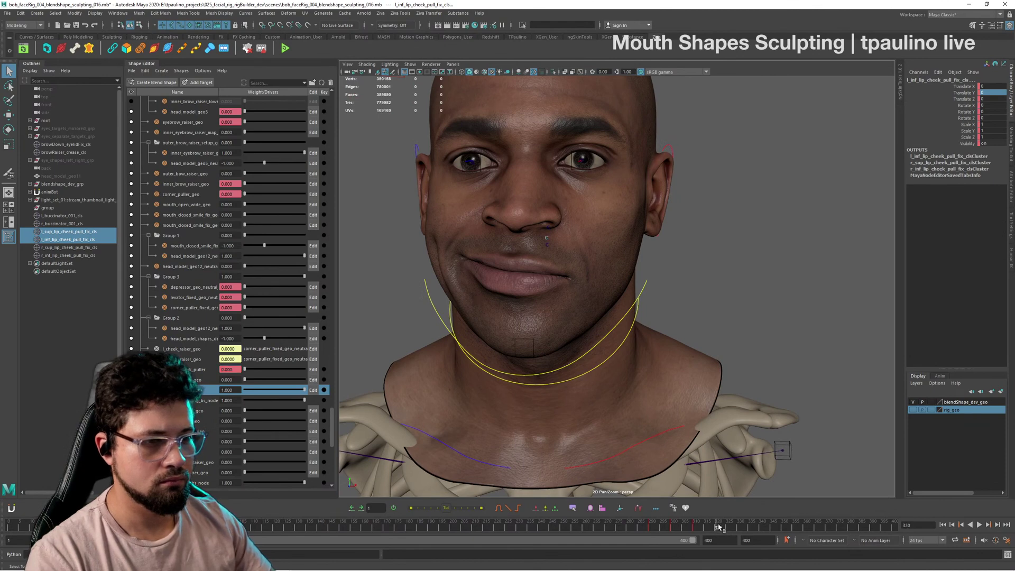
# Step: At frame 320, key both right lip cheek-pull clusters and the r_cheek_puller_geo weight at 1
pyautogui.scroll(5, 671, 288)
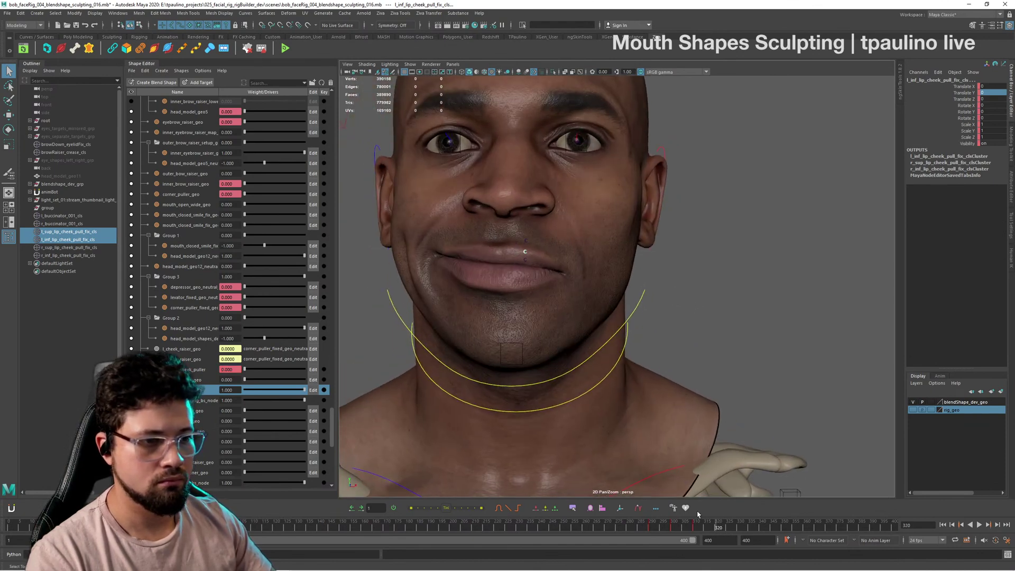
pyautogui.click(694, 525)
pyautogui.click(716, 530)
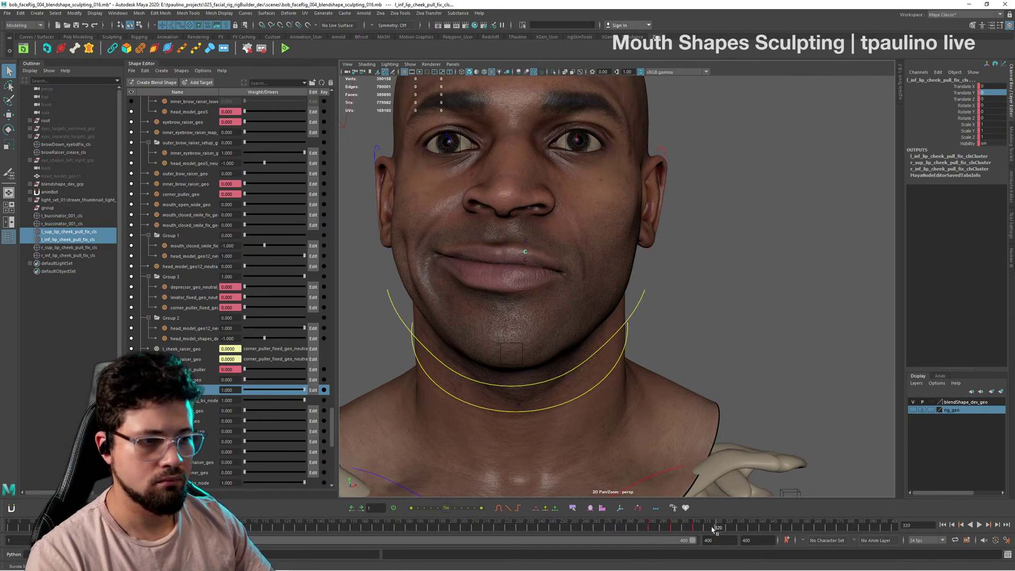
pyautogui.click(80, 247)
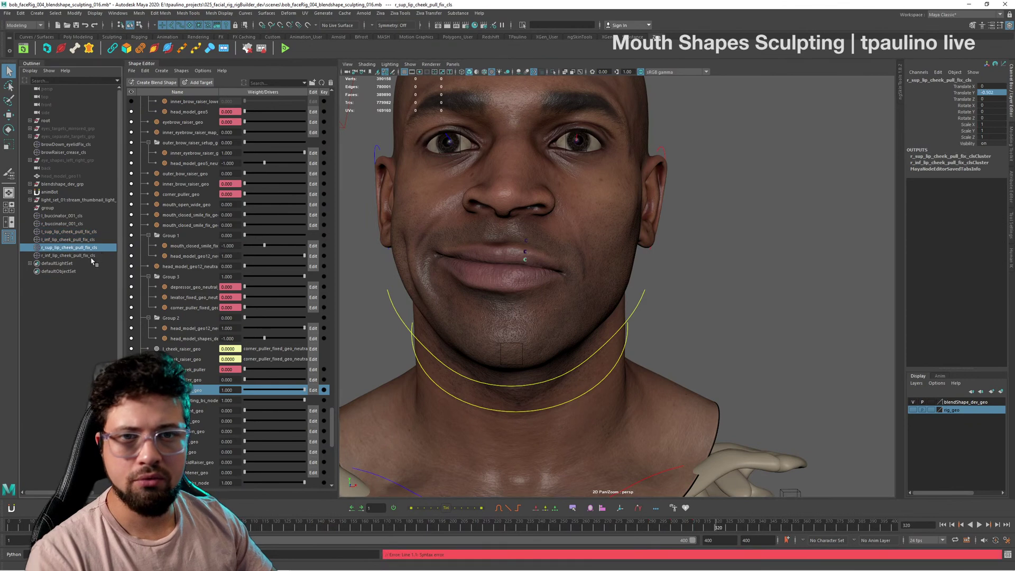
pyautogui.keyDown('shift'); pyautogui.click(103, 255); pyautogui.keyUp('shift')
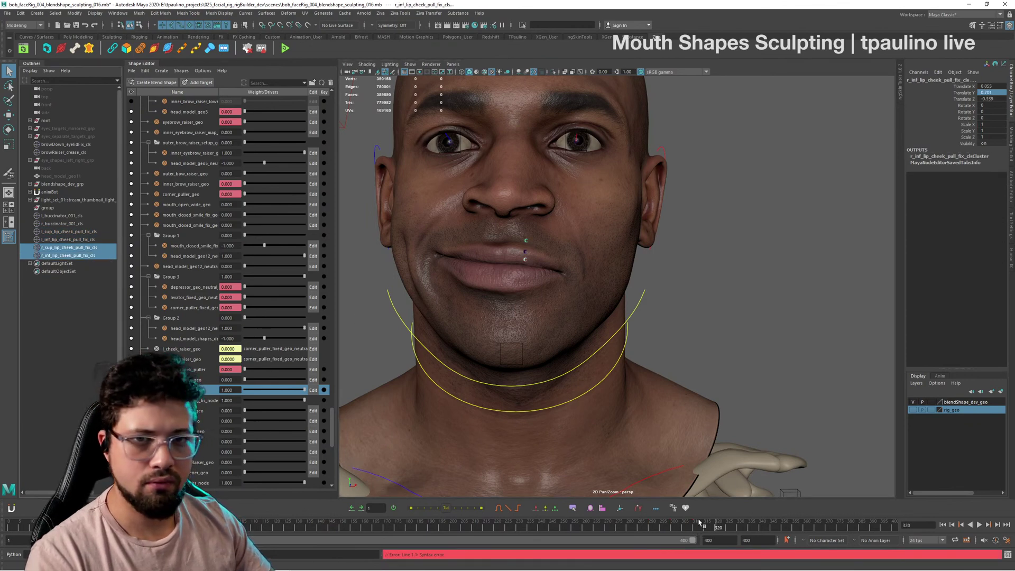
pyautogui.keyDown('alt'); pyautogui.moveTo(725, 293); pyautogui.dragTo(682, 293); pyautogui.keyUp('alt')
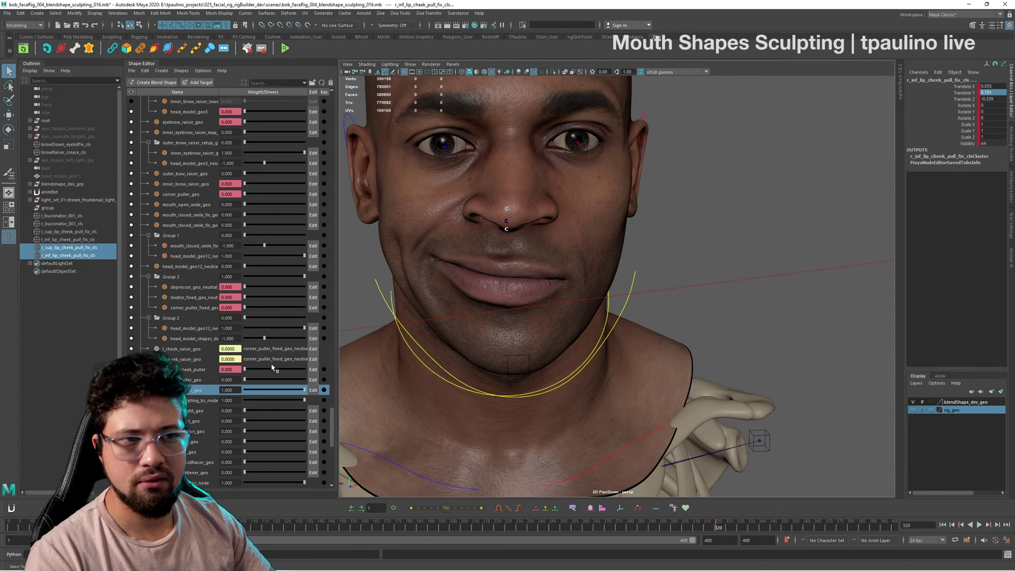
pyautogui.keyDown('alt'); pyautogui.moveTo(429, 365); pyautogui.dragTo(432, 354); pyautogui.keyUp('alt')
pyautogui.click(324, 390)
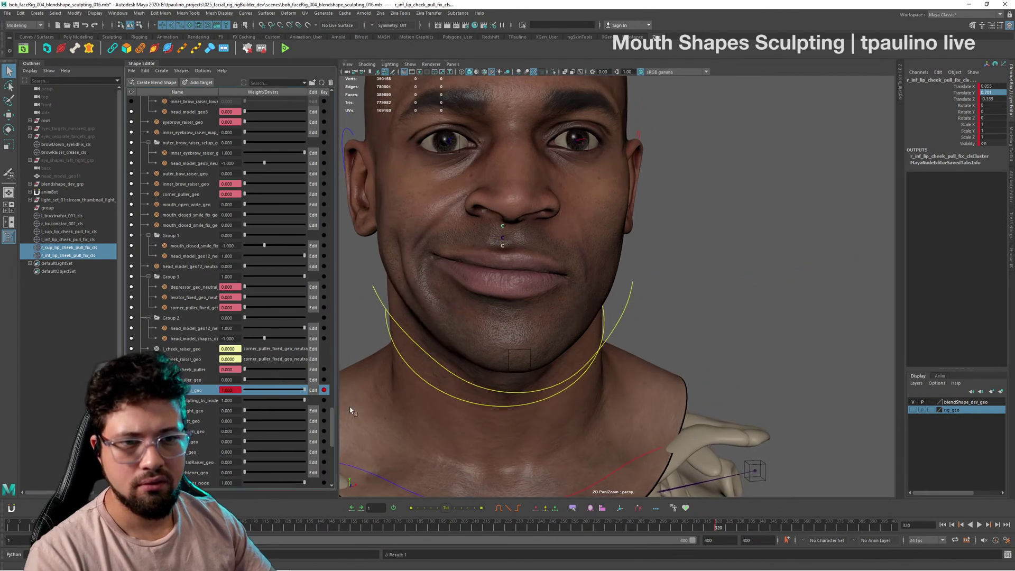
# Step: At frame 310, set the r_cheek_puller_geo weight to 0 and key it
pyautogui.click(695, 528)
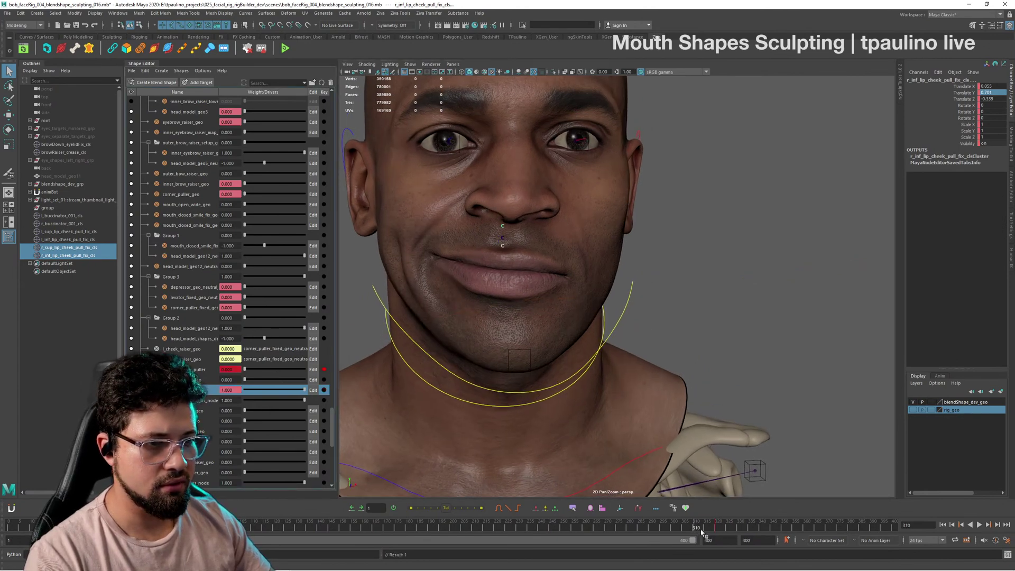
pyautogui.keyDown('alt'); pyautogui.moveTo(500, 218); pyautogui.dragTo(583, 268); pyautogui.keyUp('alt')
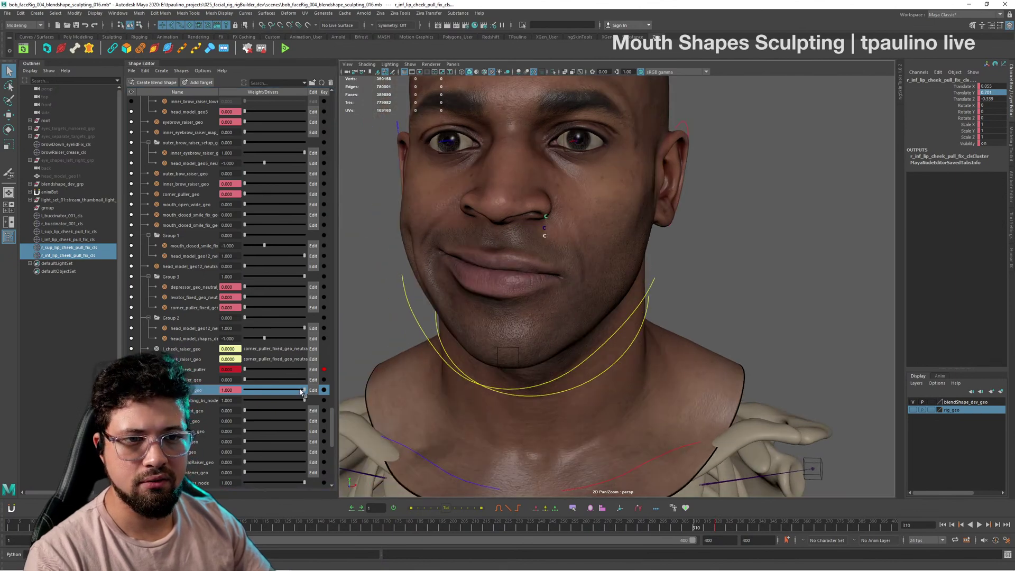
pyautogui.moveTo(302, 391); pyautogui.dragTo(277, 386)
pyautogui.click(324, 390)
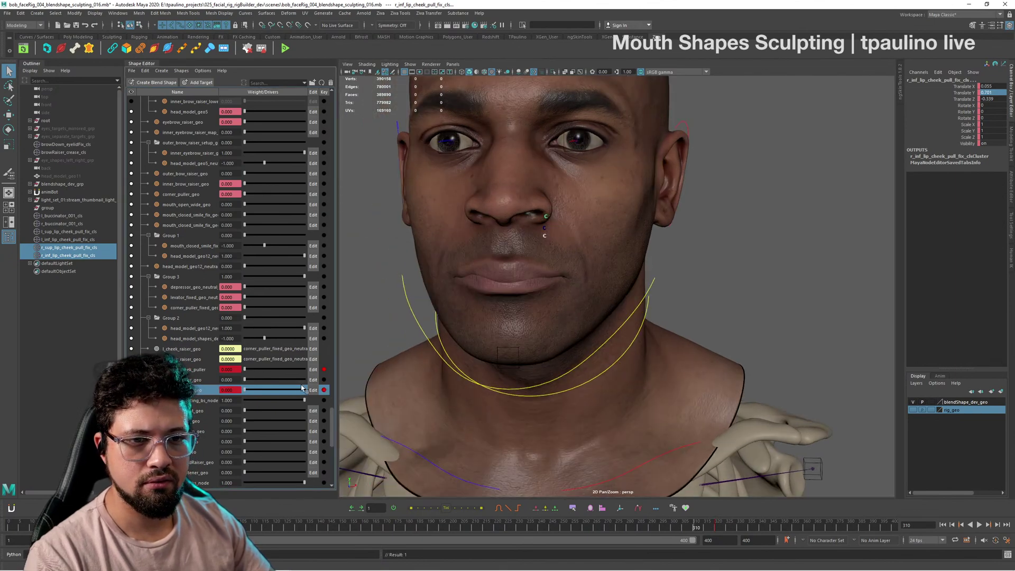
# Step: Set Translate X, Y and Z of both right lip cheek-pull clusters to 0 at frame 310 and key them
pyautogui.click(71, 250)
pyautogui.keyDown('shift'); pyautogui.click(74, 255); pyautogui.keyUp('shift')
pyautogui.moveTo(972, 85); pyautogui.dragTo(992, 101)
pyautogui.write('0')
pyautogui.press('Return')
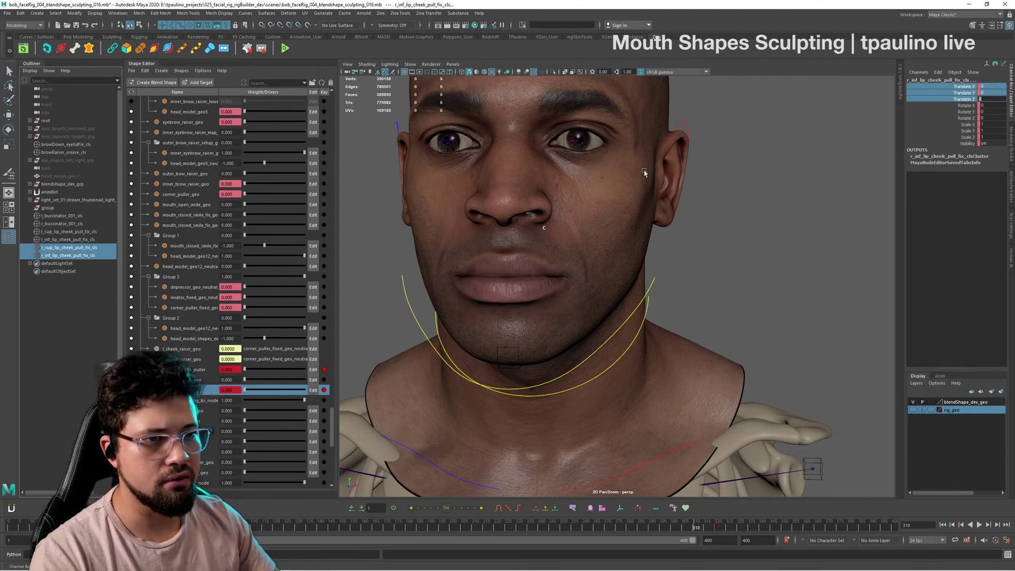
pyautogui.keyDown('alt'); pyautogui.moveTo(644, 173); pyautogui.dragTo(678, 165); pyautogui.keyUp('alt')
pyautogui.press('s')
pyautogui.keyDown('alt'); pyautogui.moveTo(725, 279); pyautogui.dragTo(689, 283); pyautogui.keyUp('alt')
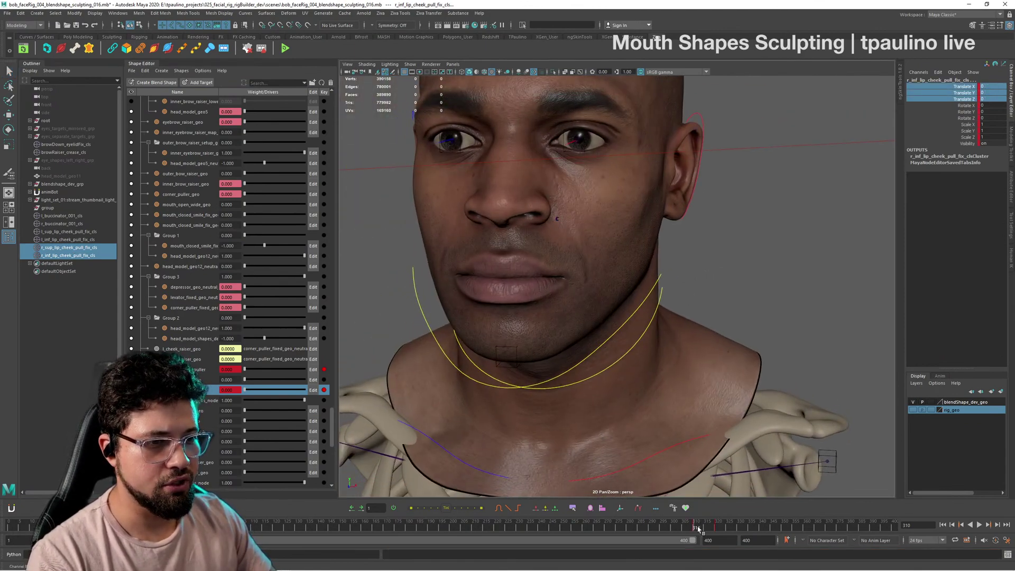
# Step: Scrub between frames 300 and 320 to compare the animated left and right cheek pulls on the face
pyautogui.moveTo(698, 529); pyautogui.dragTo(719, 526)
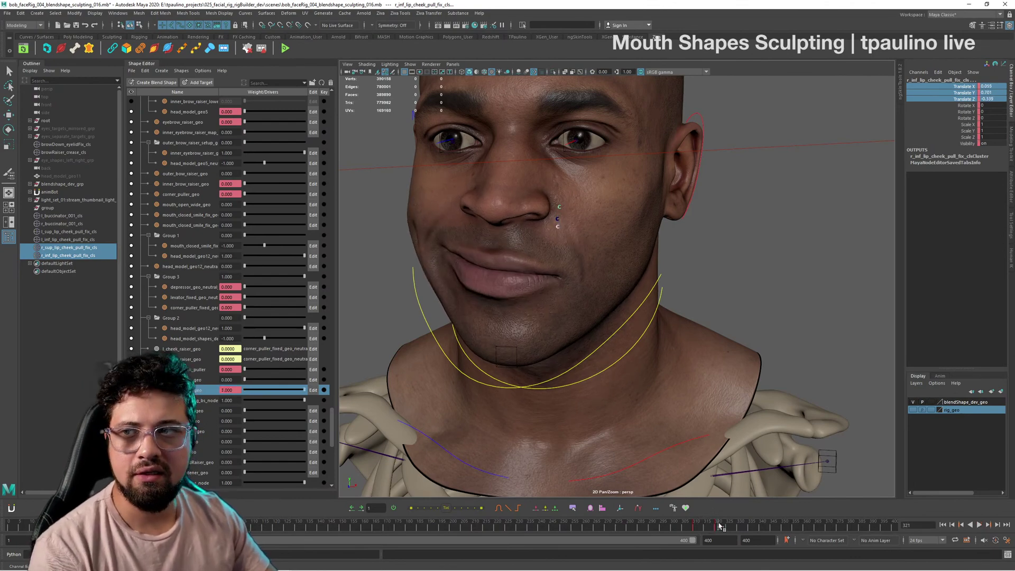
pyautogui.keyDown('alt'); pyautogui.moveTo(572, 331); pyautogui.dragTo(669, 325); pyautogui.keyUp('alt')
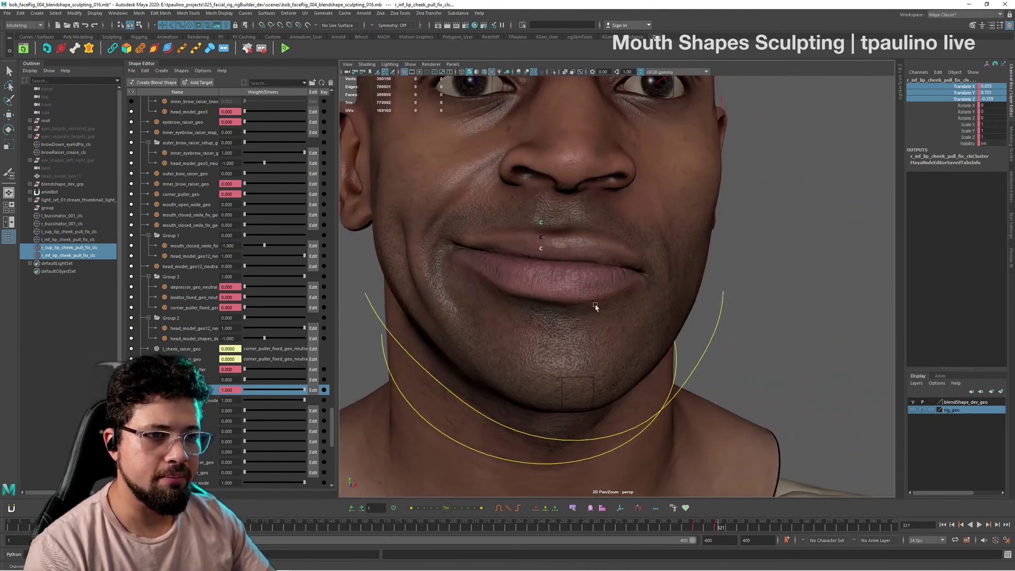
pyautogui.moveTo(674, 527)
pyautogui.mouseDown()
pyautogui.moveTo(654, 528)
pyautogui.moveTo(687, 529)
pyautogui.moveTo(673, 531)
pyautogui.mouseUp()
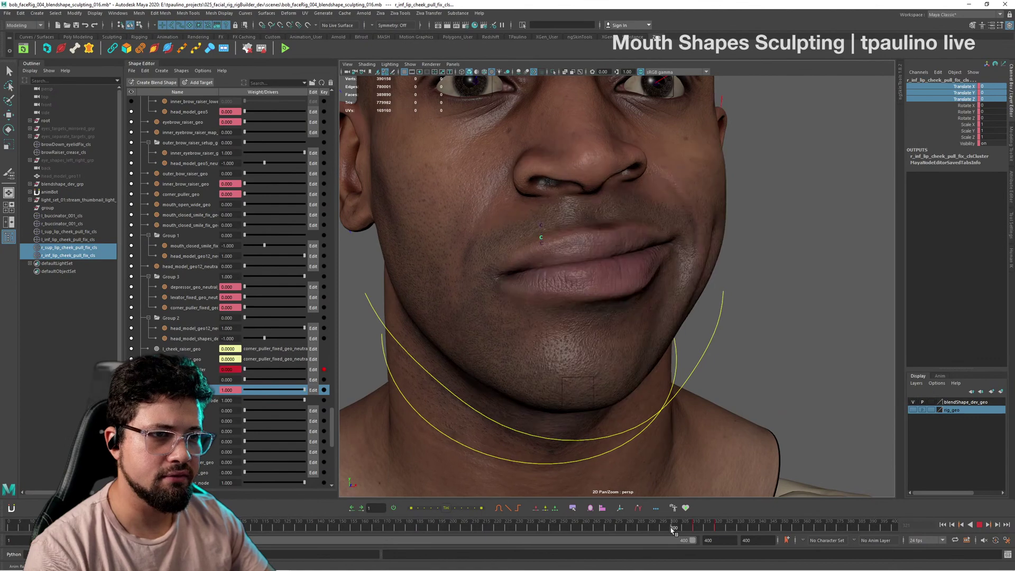
pyautogui.moveTo(727, 391)
pyautogui.keyDown('alt'); pyautogui.mouseDown()
pyautogui.moveTo(660, 403)
pyautogui.moveTo(726, 396)
pyautogui.mouseUp(); pyautogui.keyUp('alt')
pyautogui.keyDown('alt'); pyautogui.moveTo(726, 397); pyautogui.dragTo(657, 355, button='right'); pyautogui.keyUp('alt')
pyautogui.keyDown('alt'); pyautogui.moveTo(657, 355); pyautogui.dragTo(655, 450); pyautogui.keyUp('alt')
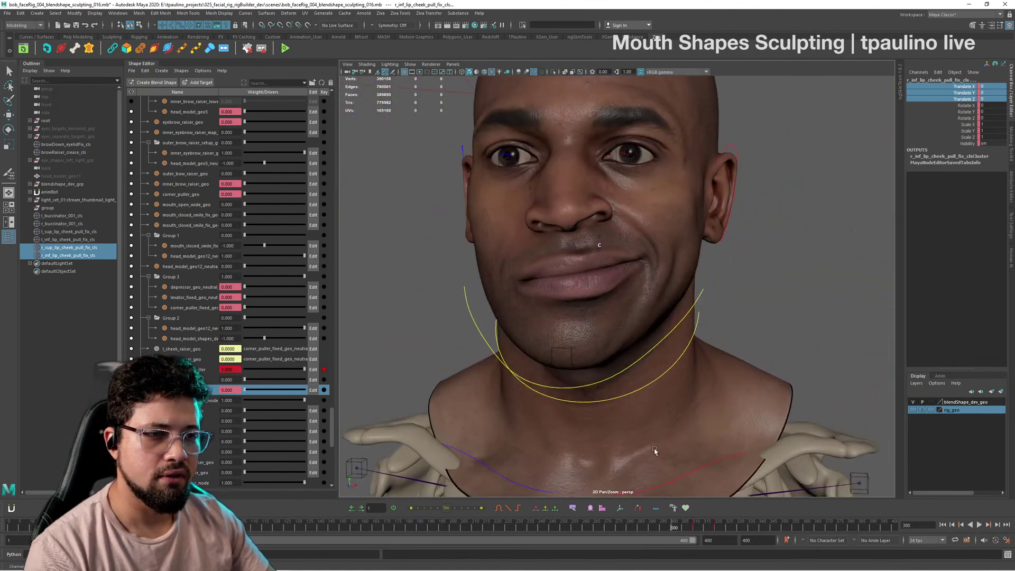
pyautogui.moveTo(674, 530); pyautogui.dragTo(713, 535)
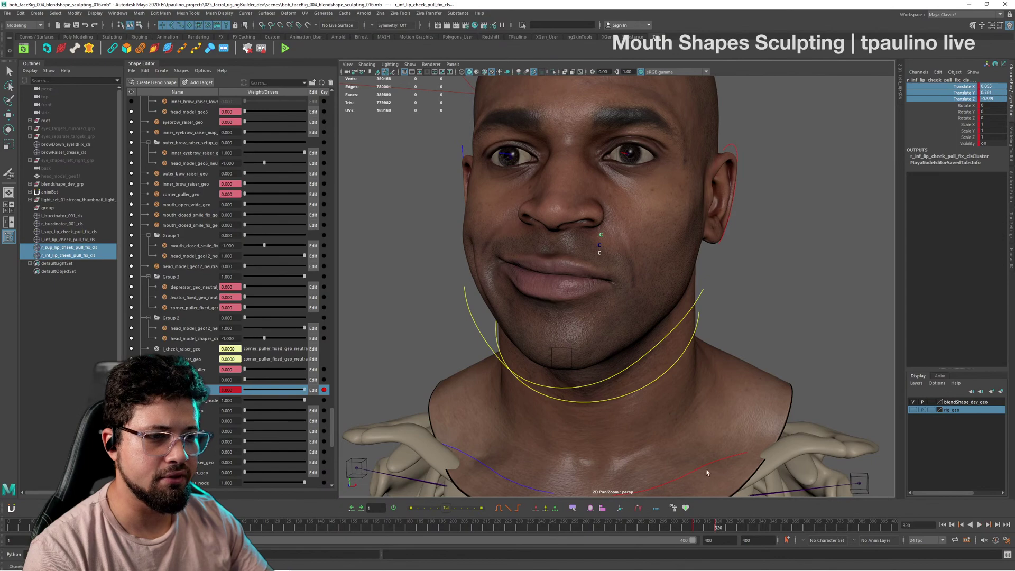
# Step: Examine the lip contact and mouth corners up close at frames 320 and 300 for both cheek pulls
pyautogui.moveTo(643, 383)
pyautogui.keyDown('alt'); pyautogui.mouseDown()
pyautogui.moveTo(609, 382)
pyautogui.moveTo(651, 382)
pyautogui.mouseUp(); pyautogui.keyUp('alt')
pyautogui.keyDown('alt'); pyautogui.moveTo(603, 305); pyautogui.dragTo(684, 310, button='right'); pyautogui.keyUp('alt')
pyautogui.keyDown('alt'); pyautogui.moveTo(684, 311); pyautogui.dragTo(706, 311); pyautogui.keyUp('alt')
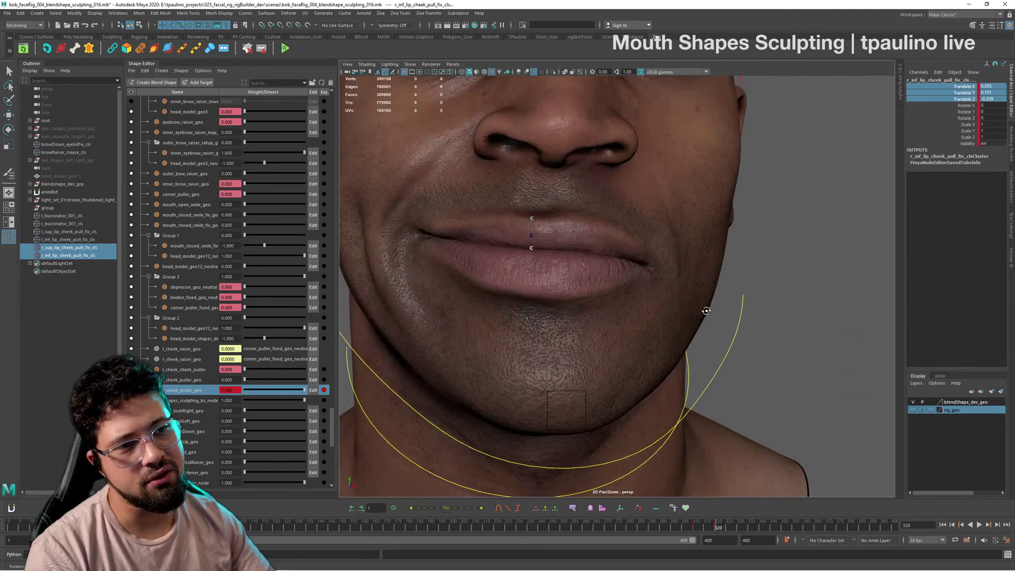
pyautogui.click(672, 529)
pyautogui.keyDown('alt'); pyautogui.moveTo(669, 342); pyautogui.dragTo(628, 322); pyautogui.keyUp('alt')
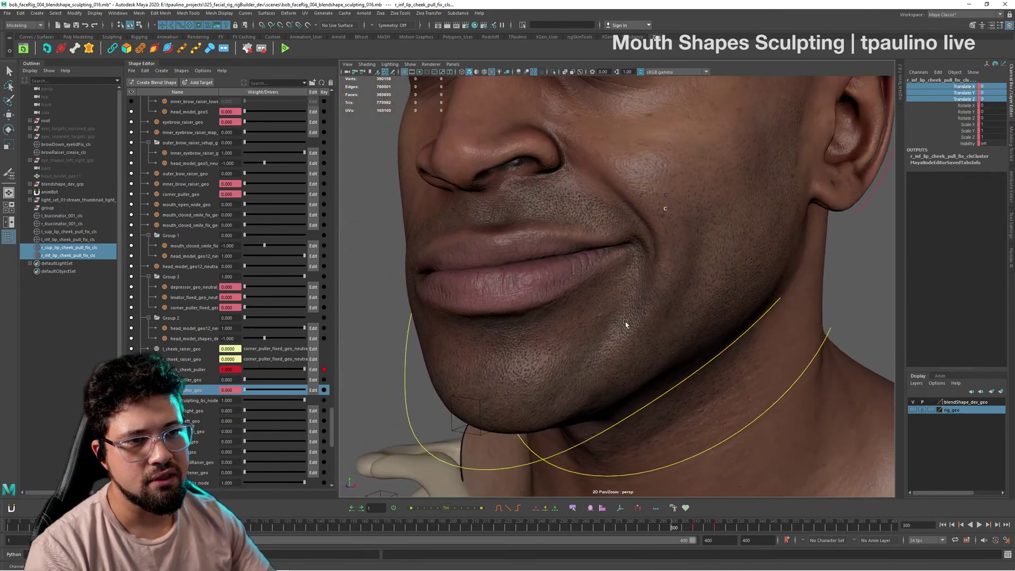
pyautogui.keyDown('alt'); pyautogui.moveTo(508, 242); pyautogui.dragTo(531, 230); pyautogui.keyUp('alt')
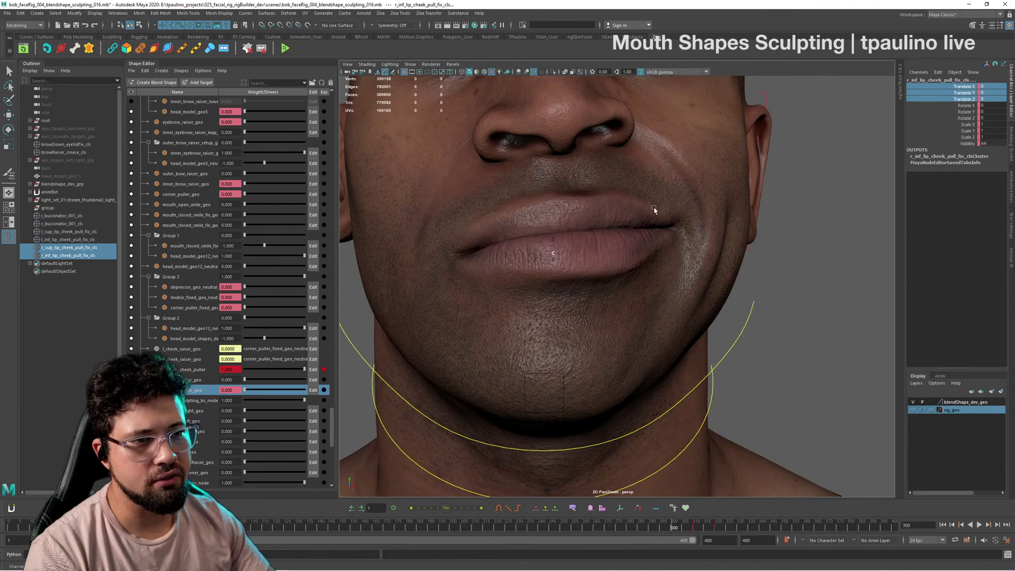
pyautogui.keyDown('alt'); pyautogui.moveTo(655, 210); pyautogui.dragTo(630, 232); pyautogui.keyUp('alt')
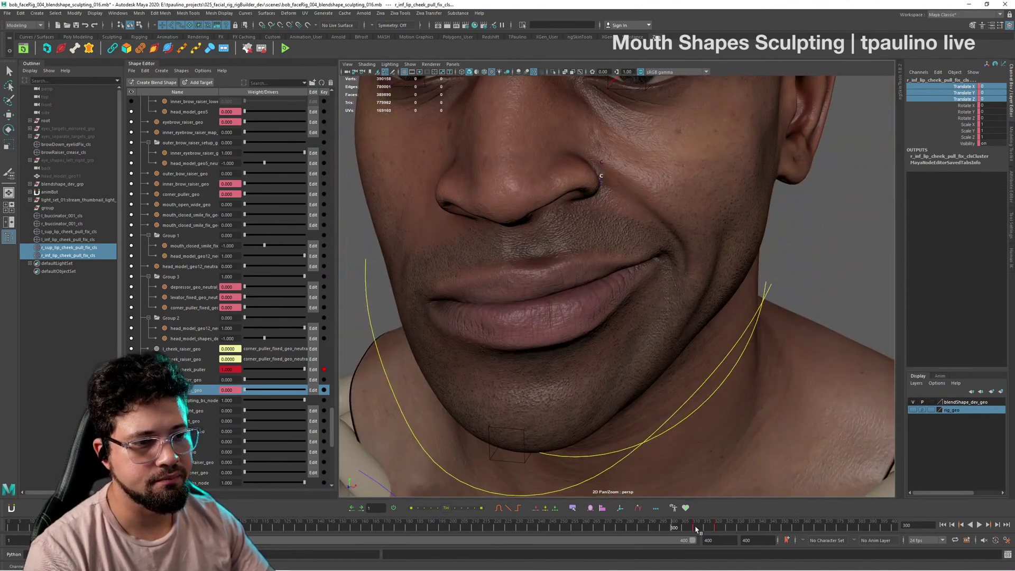
pyautogui.click(716, 527)
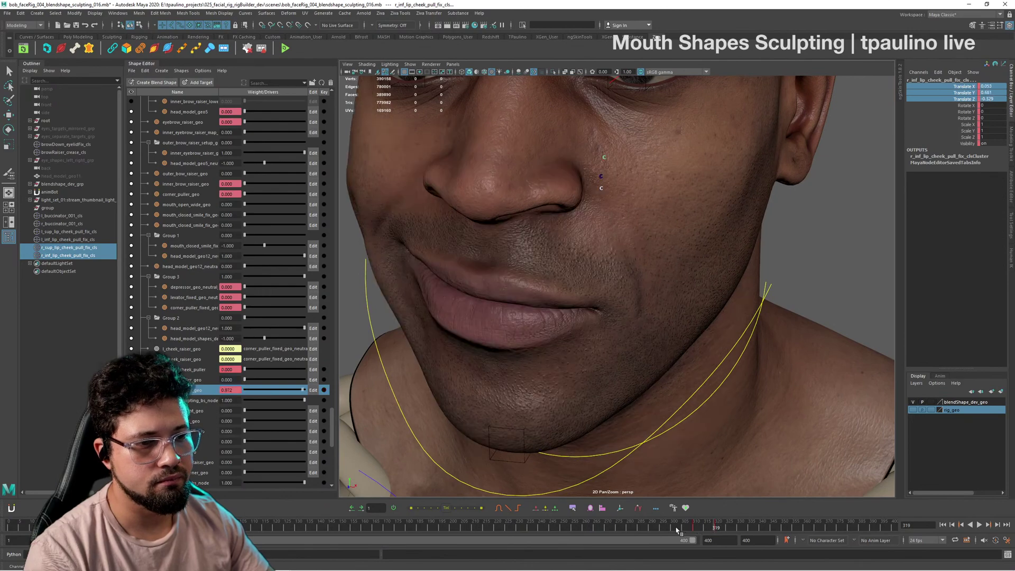
# Step: At frame 320, start painting the r_sup_lip_cheek_pull_fix_clsCluster weights on the head mesh
pyautogui.click(673, 528)
pyautogui.click(717, 529)
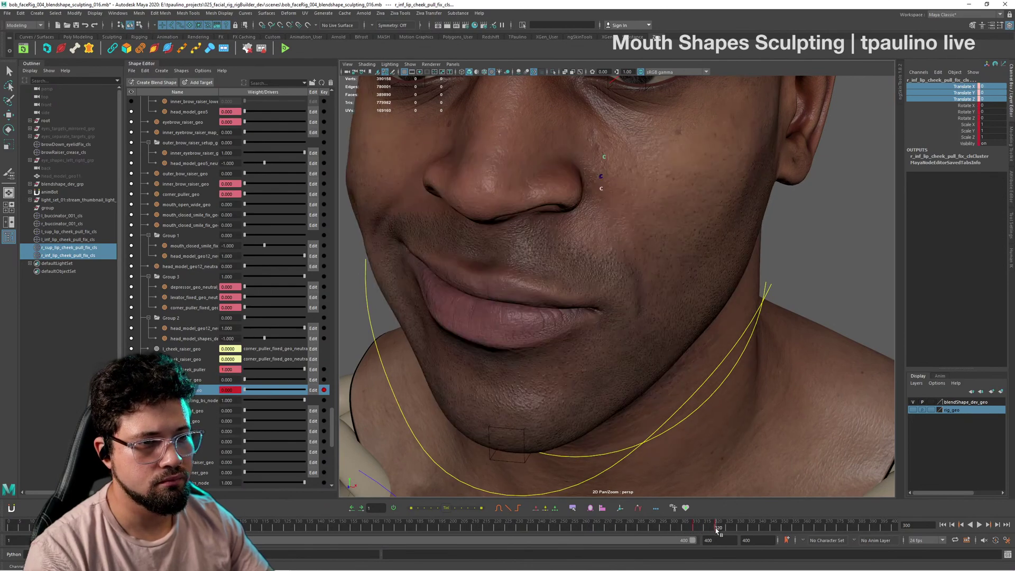
pyautogui.keyDown('alt'); pyautogui.moveTo(534, 338); pyautogui.dragTo(596, 336); pyautogui.keyUp('alt')
pyautogui.keyDown('alt'); pyautogui.moveTo(597, 336); pyautogui.dragTo(683, 348, button='right'); pyautogui.keyUp('alt')
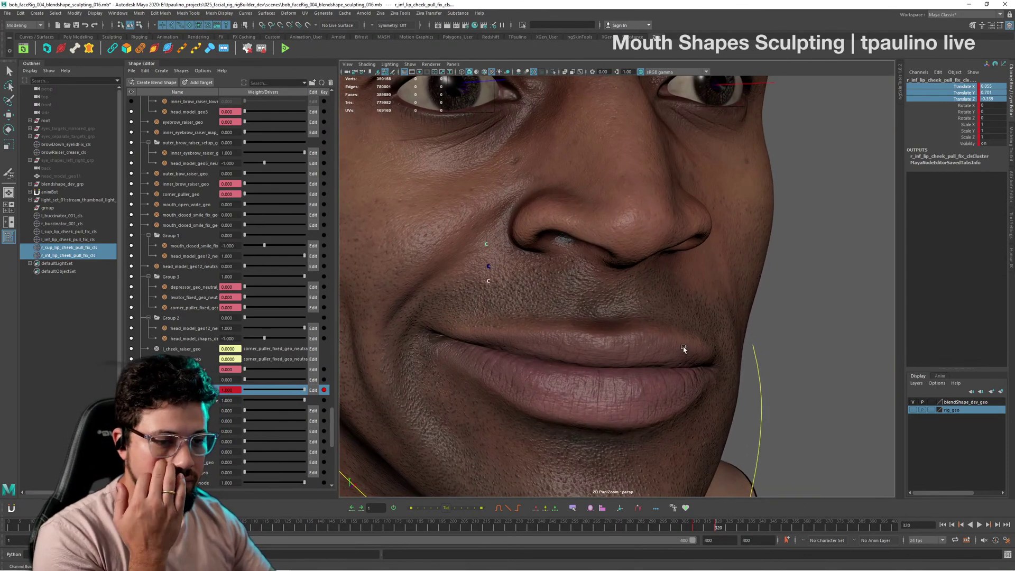
pyautogui.keyDown('alt'); pyautogui.moveTo(593, 362); pyautogui.dragTo(691, 334); pyautogui.keyUp('alt')
pyautogui.click(679, 328)
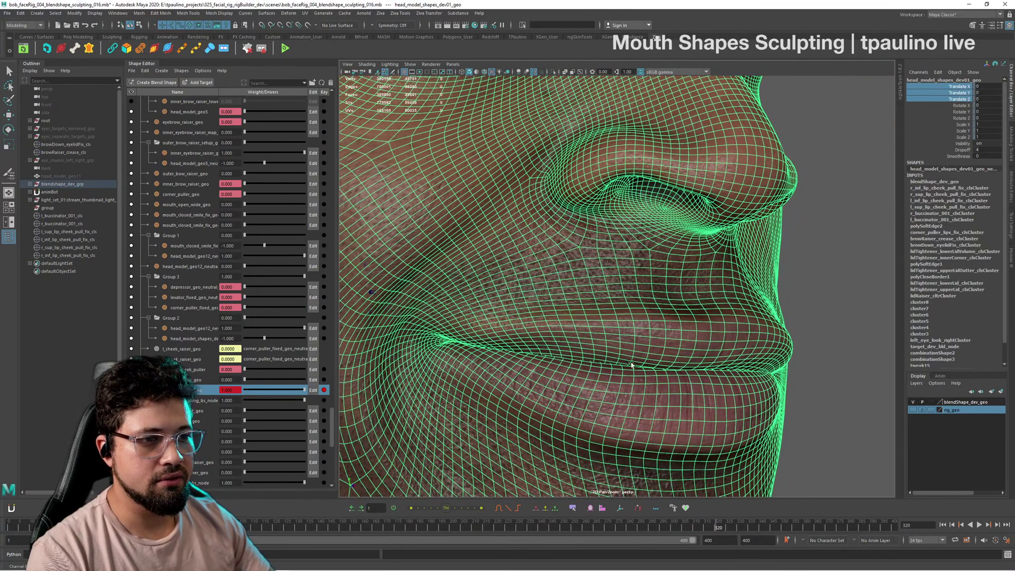
pyautogui.keyDown('alt'); pyautogui.moveTo(600, 359); pyautogui.dragTo(636, 368); pyautogui.keyUp('alt')
pyautogui.rightClick(629, 331)
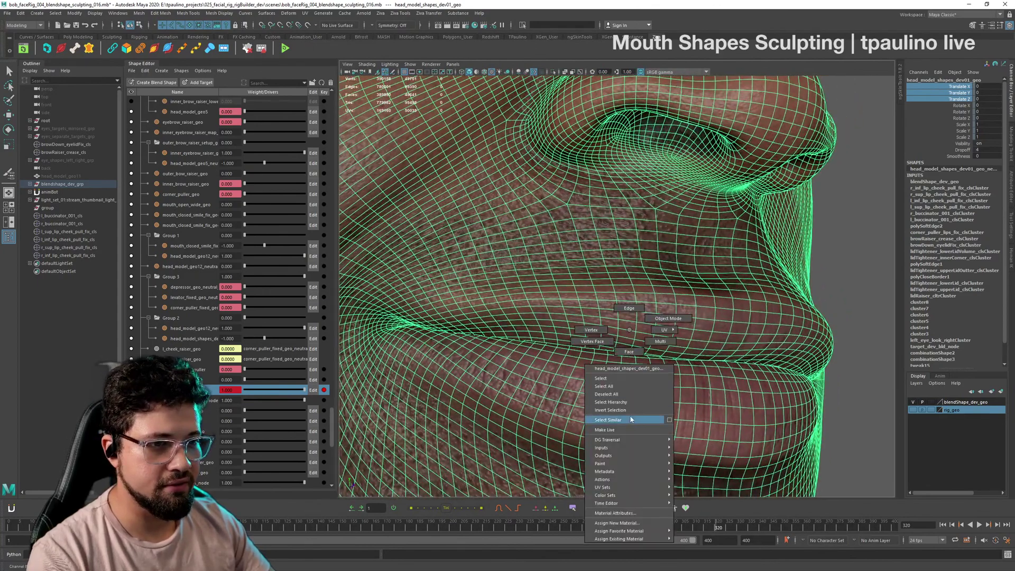
pyautogui.moveTo(635, 481)
pyautogui.moveTo(656, 464)
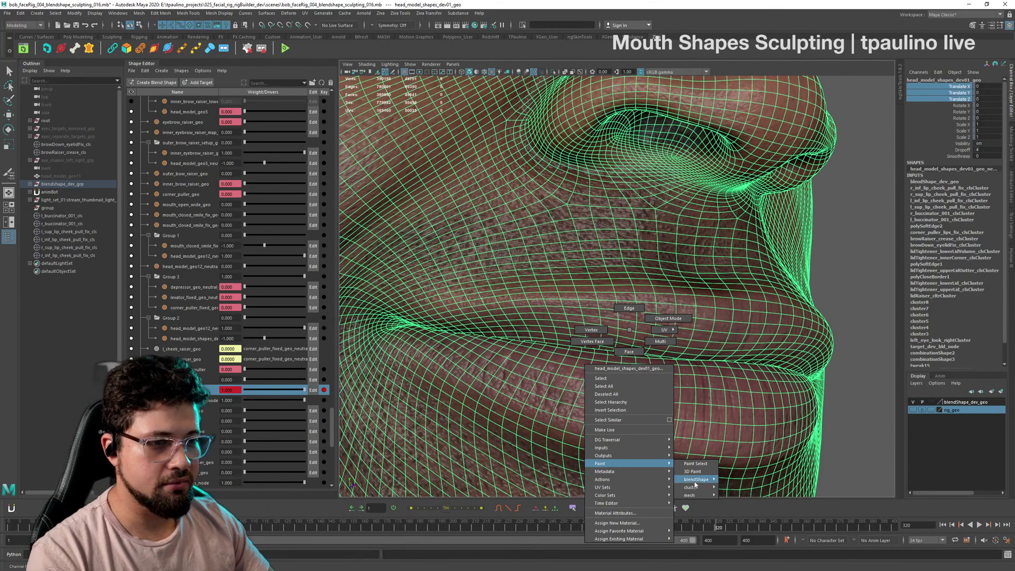
pyautogui.moveTo(697, 495)
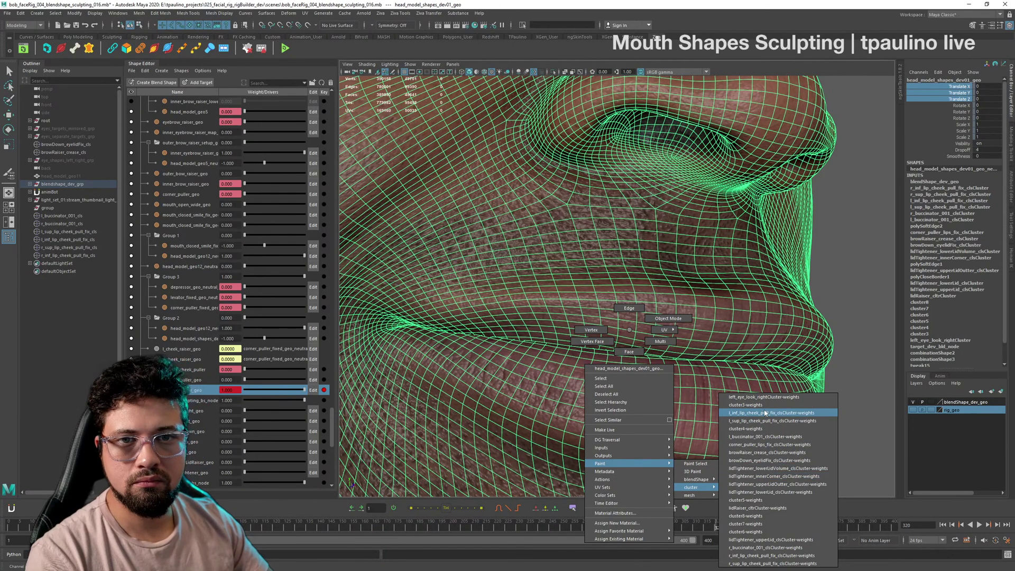
pyautogui.click(773, 563)
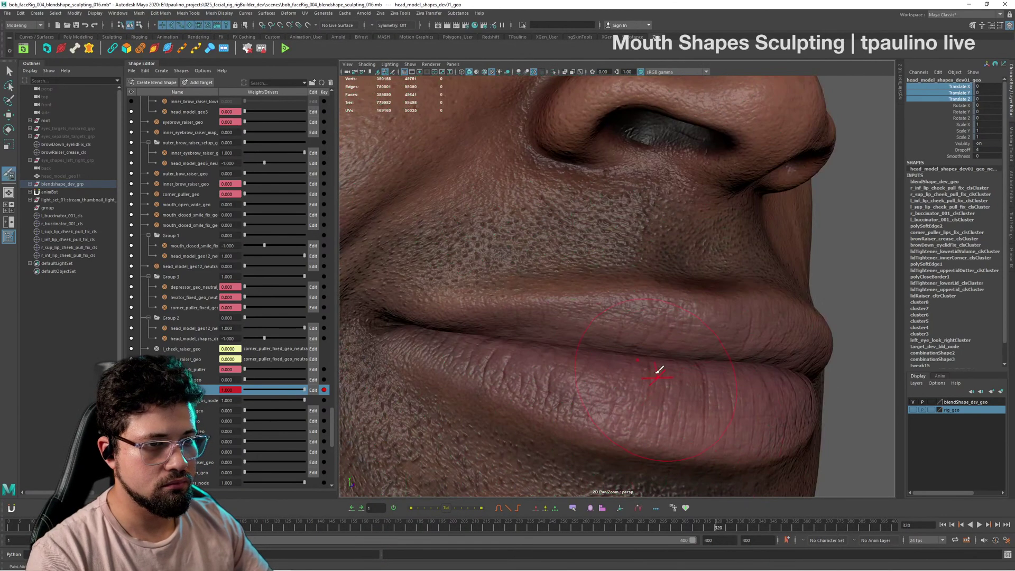
# Step: Enable Show wireframe and Color feedback in the weight painting tool's display settings
pyautogui.click(1011, 225)
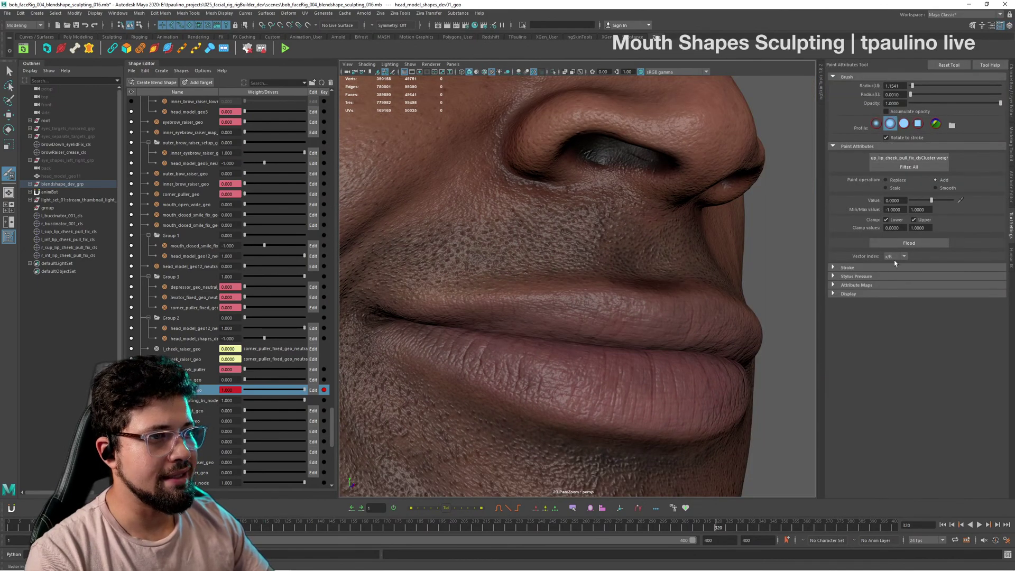
pyautogui.click(849, 294)
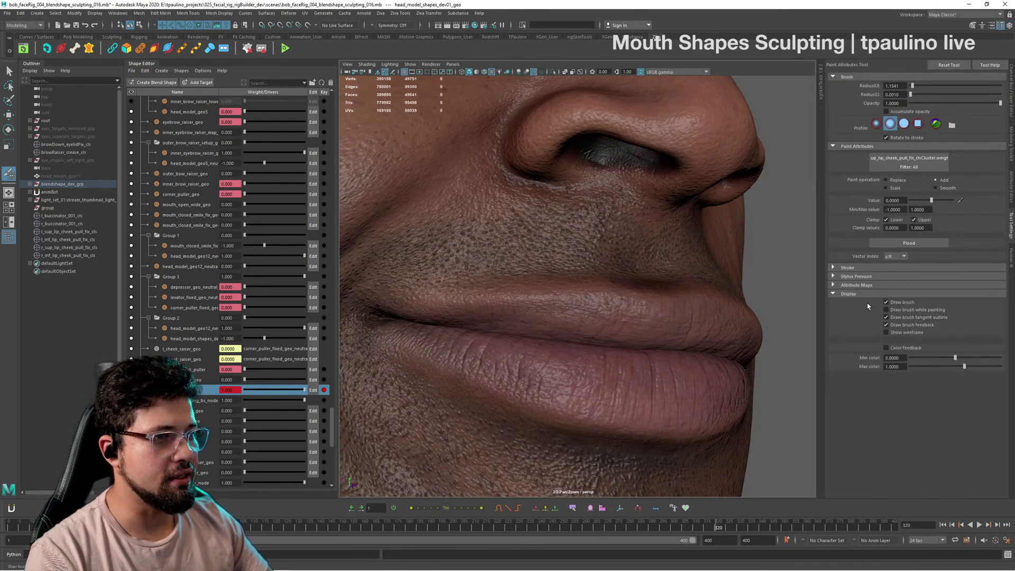
pyautogui.click(911, 333)
pyautogui.click(909, 348)
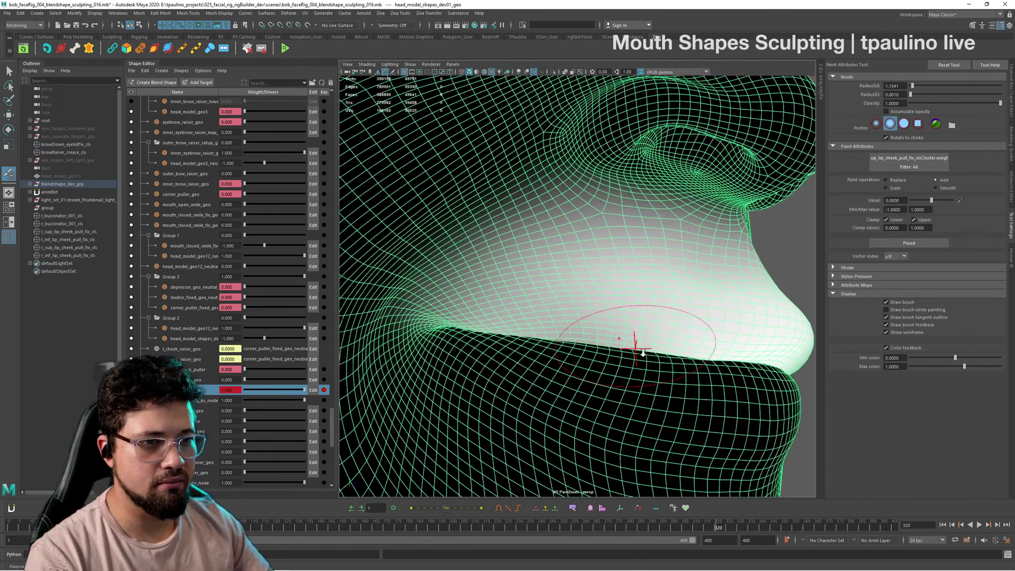
# Step: Shrink the paint brush to a radius of about 0.71 and add cluster weight along the upper lip's edge with a value of 0.0874
pyautogui.scroll(3, 643, 353)
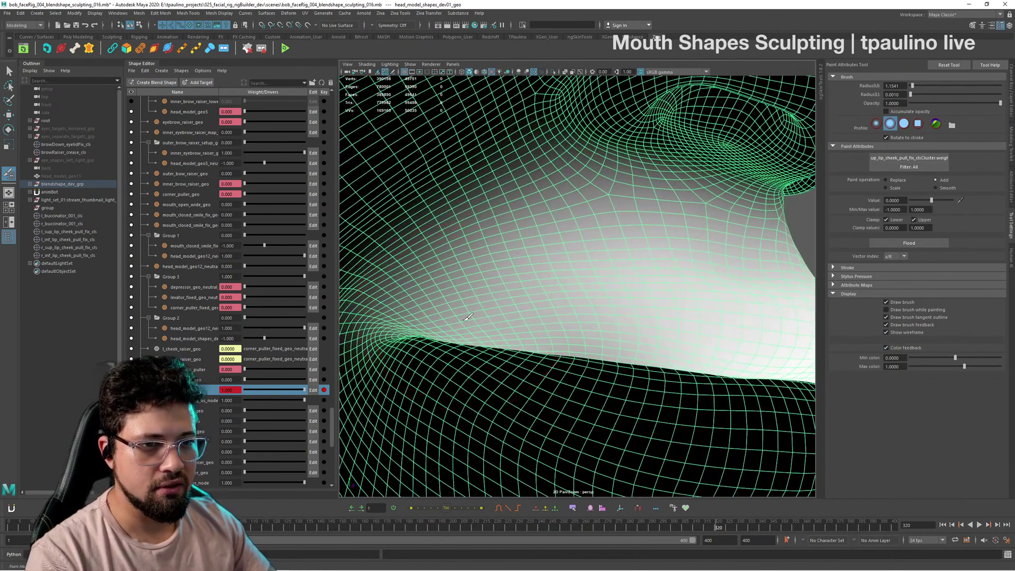
pyautogui.moveTo(486, 308); pyautogui.dragTo(458, 308)
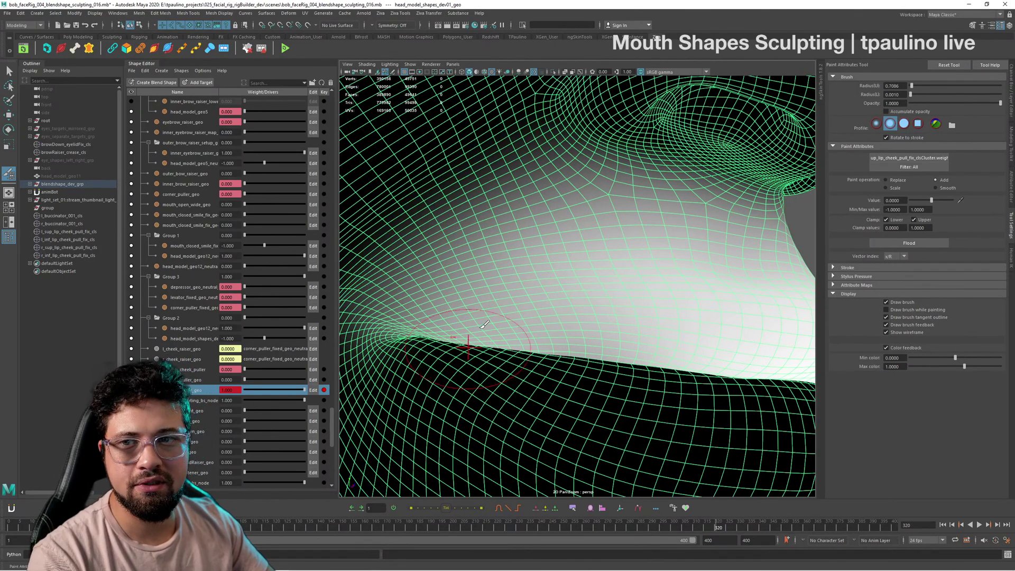
pyautogui.keyDown('alt'); pyautogui.moveTo(497, 346); pyautogui.dragTo(527, 359); pyautogui.keyUp('alt')
pyautogui.keyDown('alt'); pyautogui.moveTo(527, 359); pyautogui.dragTo(534, 400, button='right'); pyautogui.keyUp('alt')
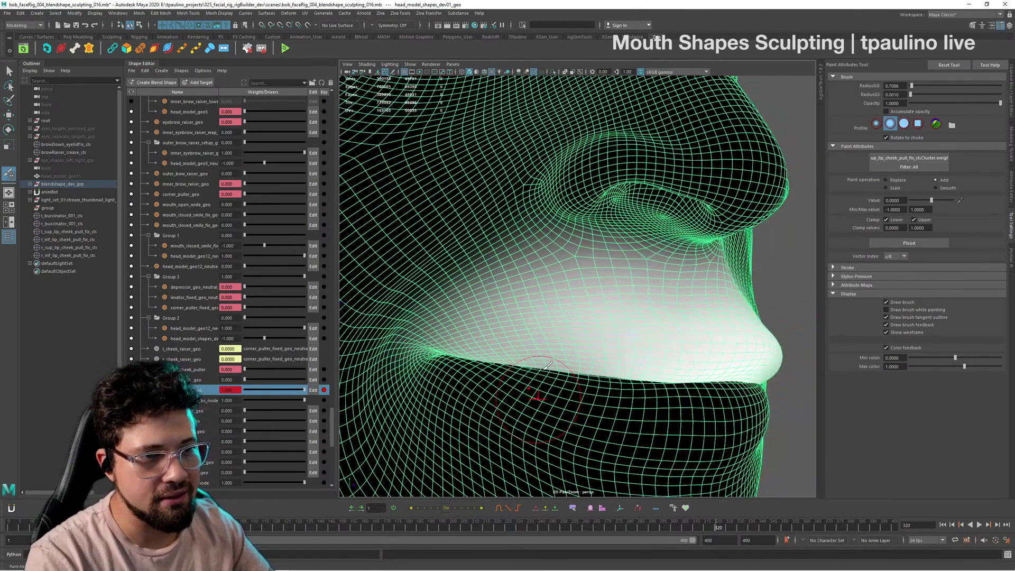
pyautogui.keyDown('alt'); pyautogui.moveTo(534, 400); pyautogui.dragTo(560, 335); pyautogui.keyUp('alt')
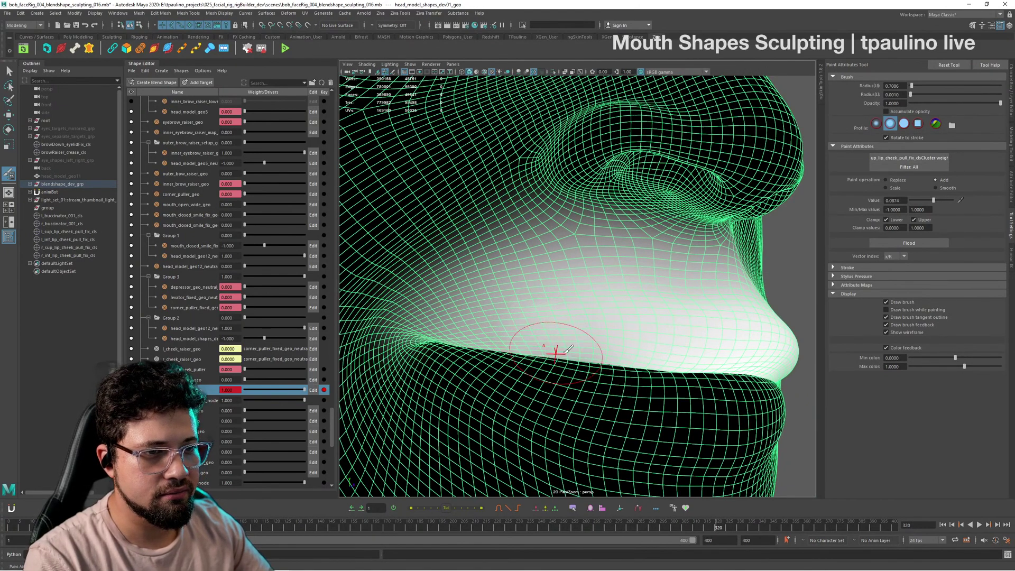
pyautogui.keyDown('alt'); pyautogui.moveTo(596, 356); pyautogui.dragTo(600, 362); pyautogui.keyUp('alt')
pyautogui.keyDown('alt'); pyautogui.moveTo(601, 362); pyautogui.dragTo(634, 317, button='right'); pyautogui.keyUp('alt')
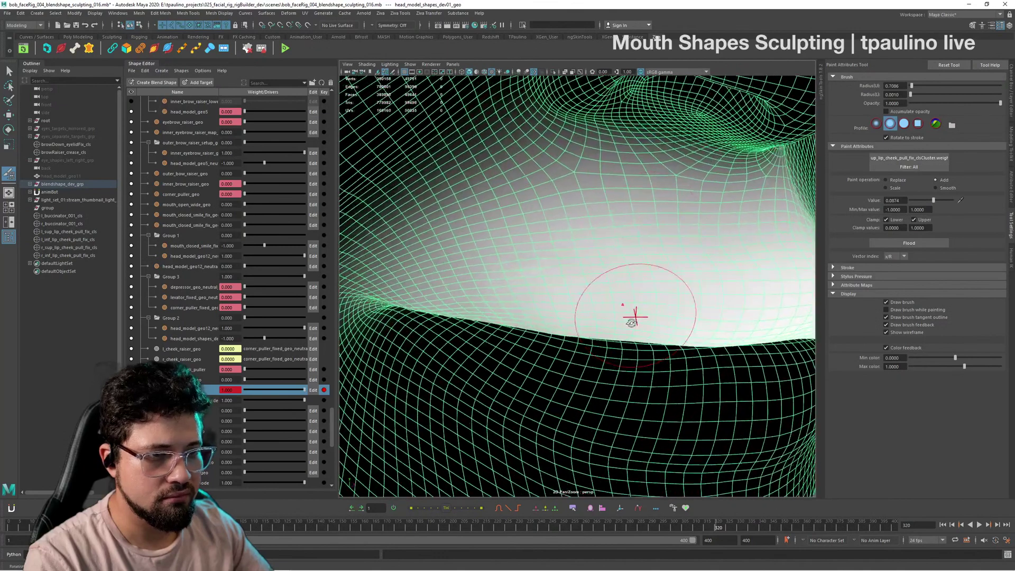
pyautogui.keyDown('alt'); pyautogui.moveTo(635, 317); pyautogui.dragTo(535, 306); pyautogui.keyUp('alt')
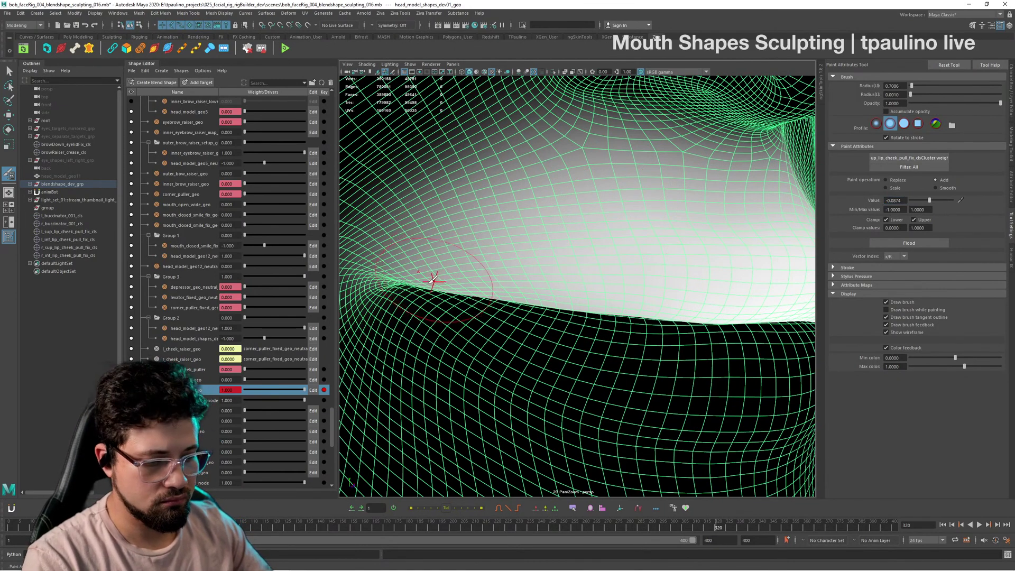
# Step: Subtract cluster weight around the character's right mouth corner at a value of -0.0874, reducing the brush radius to about 0.56
pyautogui.press('b')
pyautogui.moveTo(438, 286); pyautogui.dragTo(443, 281)
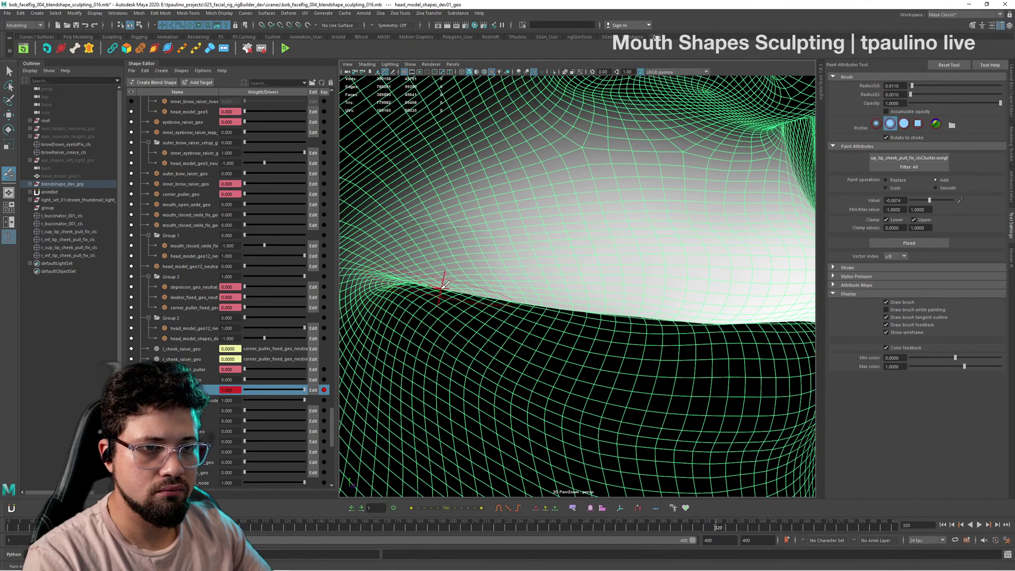
pyautogui.moveTo(445, 279)
pyautogui.mouseDown(button='middle')
pyautogui.moveTo(532, 272)
pyautogui.moveTo(513, 173)
pyautogui.mouseUp(button='middle')
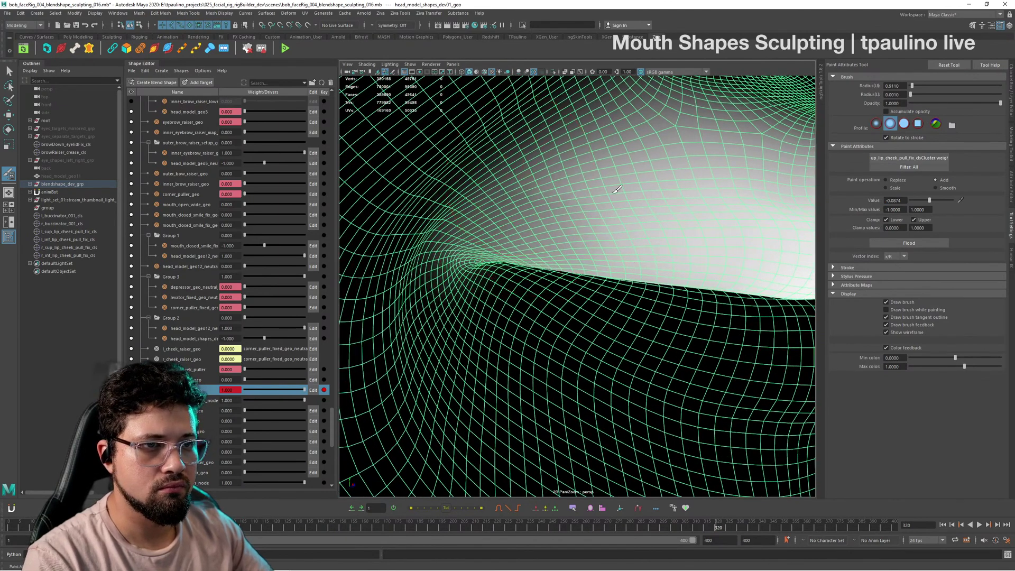
pyautogui.press('b')
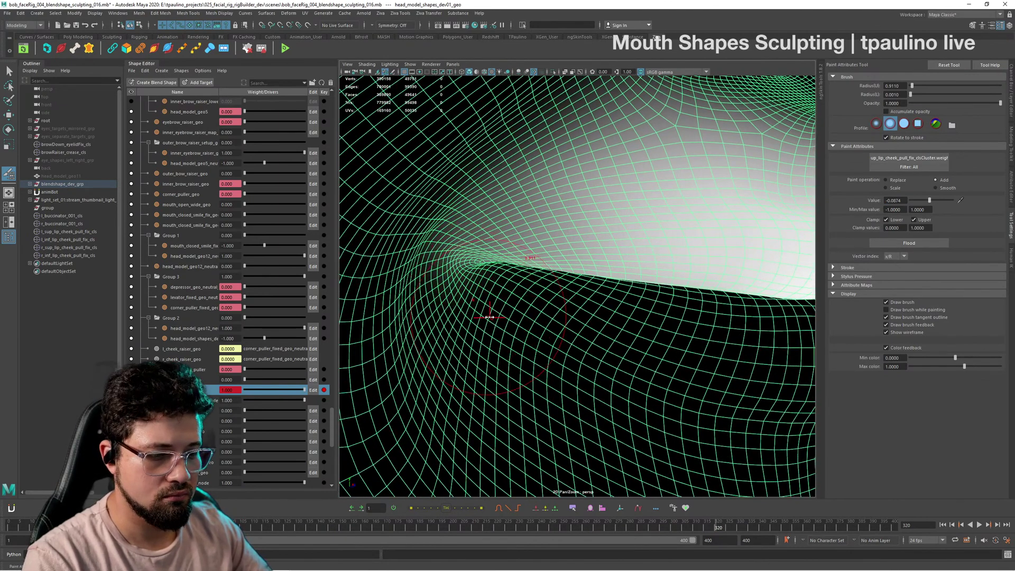
pyautogui.moveTo(450, 311); pyautogui.dragTo(442, 309)
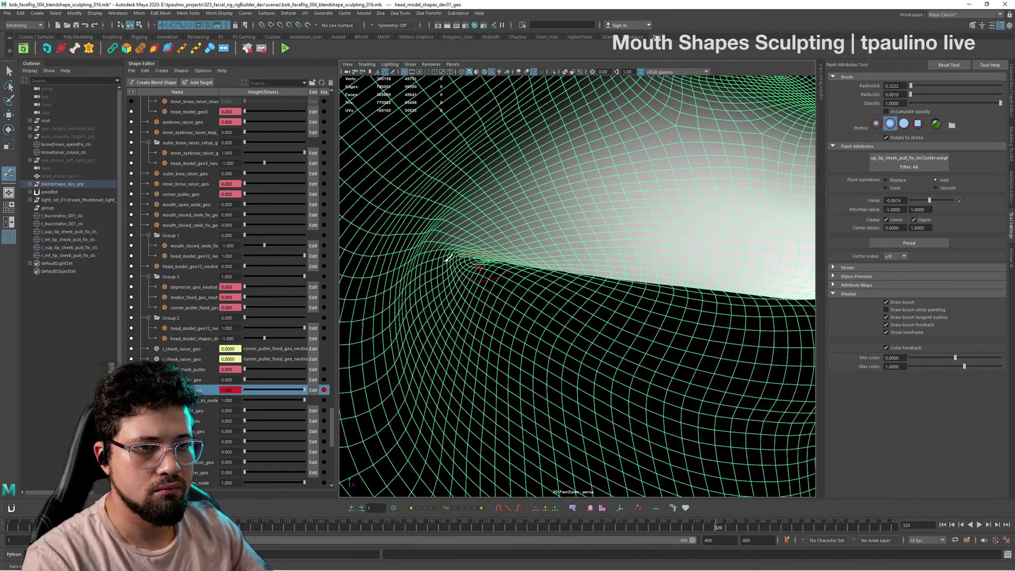
pyautogui.moveTo(551, 241)
pyautogui.keyDown('alt'); pyautogui.mouseDown()
pyautogui.moveTo(650, 249)
pyautogui.moveTo(356, 268)
pyautogui.moveTo(573, 250)
pyautogui.moveTo(555, 277)
pyautogui.moveTo(597, 229)
pyautogui.moveTo(608, 240)
pyautogui.moveTo(566, 335)
pyautogui.moveTo(571, 268)
pyautogui.mouseUp(); pyautogui.keyUp('alt')
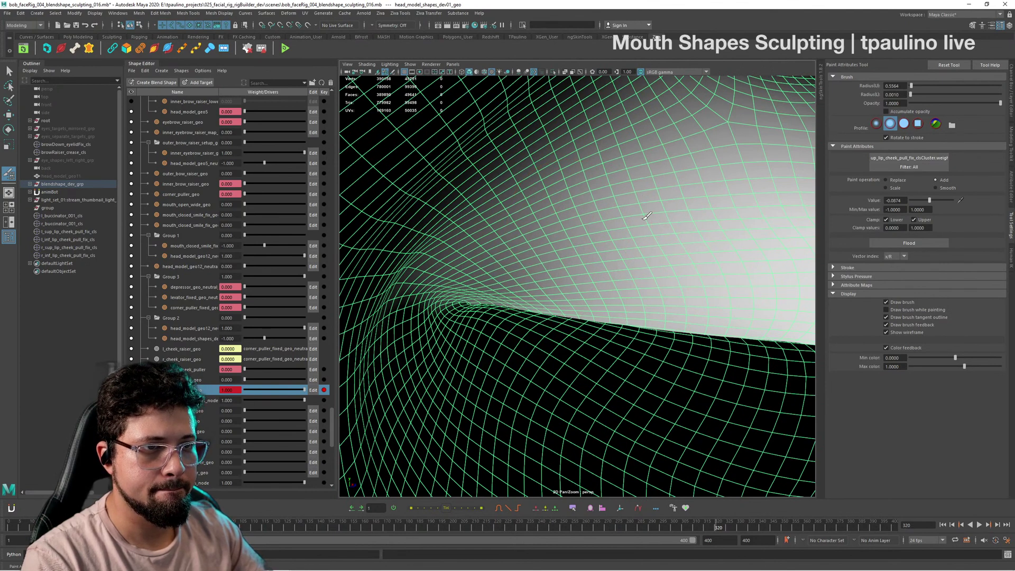
# Step: Paint with the -0.0874 value across the area between the nose and upper lip to fade the cluster weights
pyautogui.keyDown('alt'); pyautogui.moveTo(762, 264); pyautogui.dragTo(666, 283, button='middle'); pyautogui.keyUp('alt')
pyautogui.keyDown('alt'); pyautogui.moveTo(667, 283); pyautogui.dragTo(673, 308, button='right'); pyautogui.keyUp('alt')
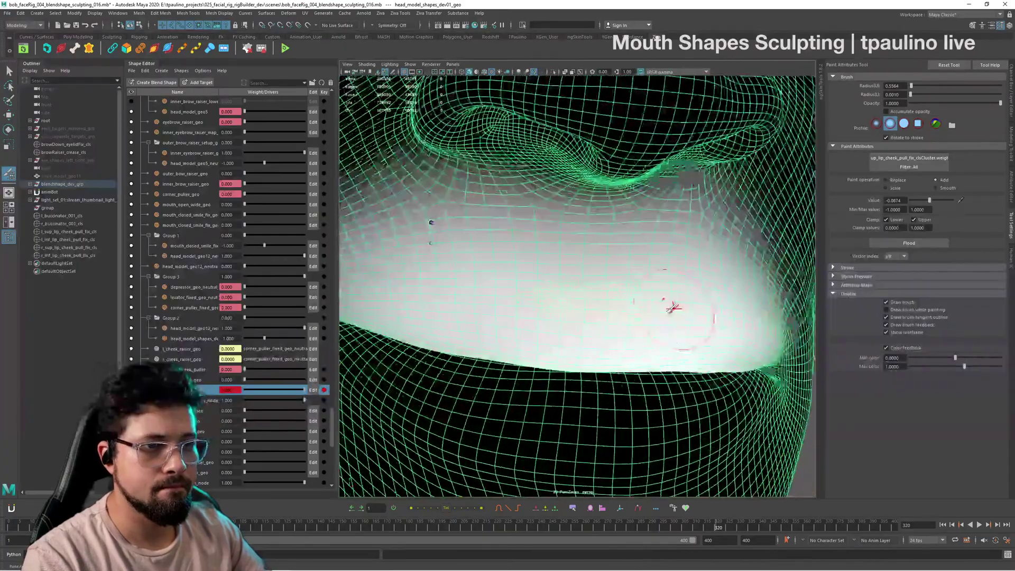
pyautogui.keyDown('alt'); pyautogui.moveTo(673, 308); pyautogui.dragTo(723, 296); pyautogui.keyUp('alt')
pyautogui.moveTo(449, 270)
pyautogui.mouseDown()
pyautogui.moveTo(733, 282)
pyautogui.moveTo(684, 279)
pyautogui.mouseUp()
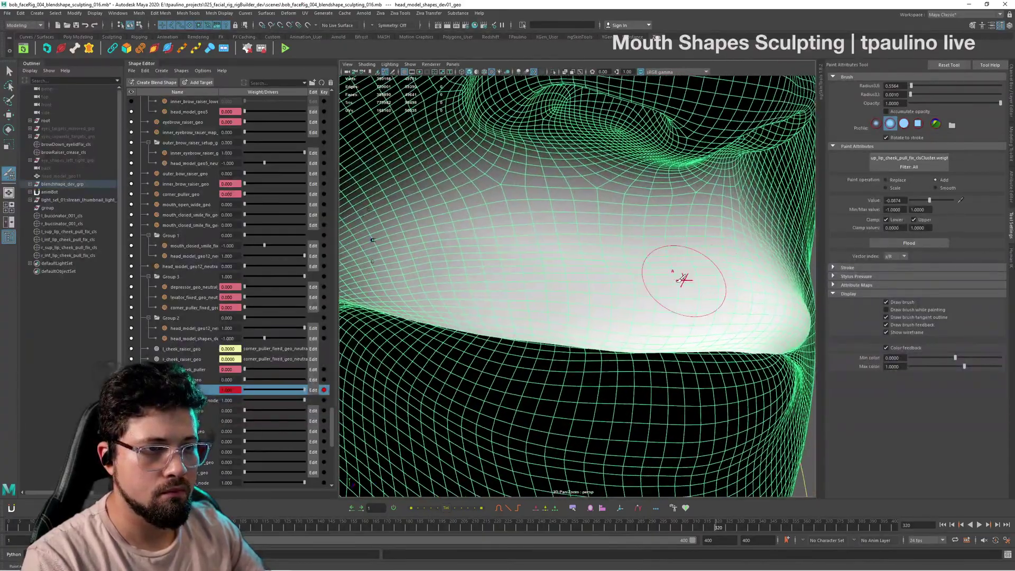
pyautogui.moveTo(748, 259)
pyautogui.mouseDown()
pyautogui.moveTo(503, 232)
pyautogui.moveTo(757, 236)
pyautogui.moveTo(694, 256)
pyautogui.mouseUp()
pyautogui.moveTo(478, 205)
pyautogui.mouseDown()
pyautogui.moveTo(486, 191)
pyautogui.moveTo(713, 193)
pyautogui.moveTo(588, 139)
pyautogui.moveTo(689, 158)
pyautogui.mouseUp()
pyautogui.keyDown('alt'); pyautogui.moveTo(689, 159); pyautogui.dragTo(737, 150); pyautogui.keyUp('alt')
pyautogui.moveTo(736, 151)
pyautogui.keyDown('alt'); pyautogui.mouseDown(button='right')
pyautogui.moveTo(682, 211)
pyautogui.moveTo(724, 221)
pyautogui.mouseUp(button='right'); pyautogui.keyUp('alt')
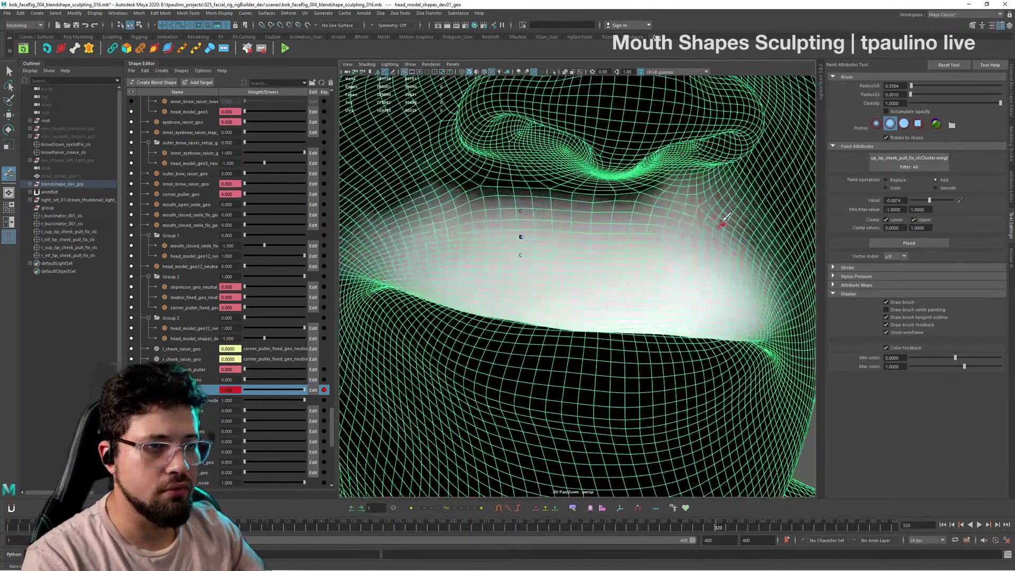
pyautogui.moveTo(723, 223)
pyautogui.mouseDown()
pyautogui.moveTo(414, 172)
pyautogui.moveTo(624, 210)
pyautogui.mouseUp()
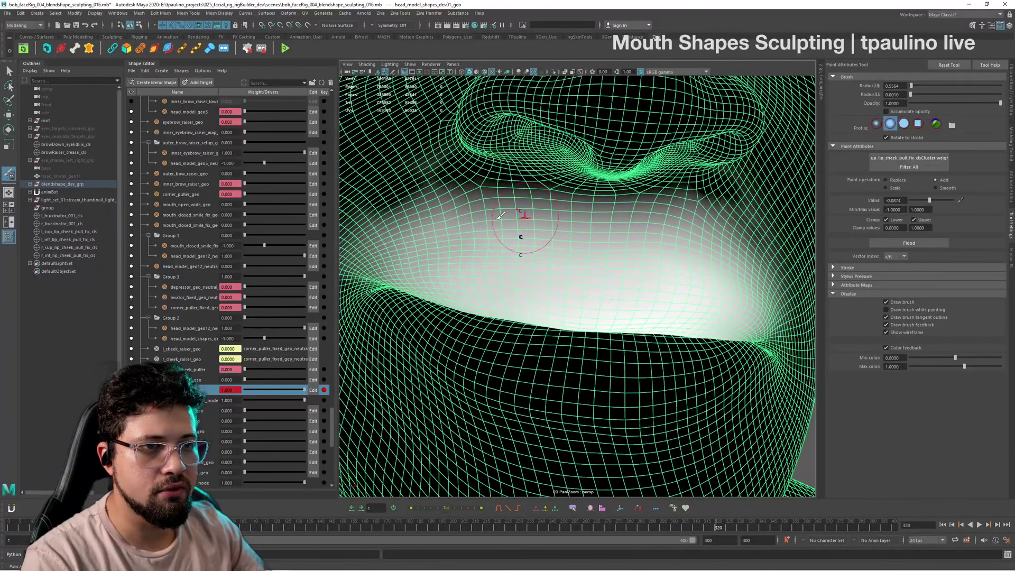
# Step: Enlarge the brush to a radius of about 0.86 and soften the upper boundary of the cluster weights below the nose on both sides
pyautogui.press('b')
pyautogui.moveTo(503, 244)
pyautogui.mouseDown()
pyautogui.moveTo(521, 239)
pyautogui.moveTo(512, 233)
pyautogui.mouseUp()
pyautogui.moveTo(453, 211); pyautogui.dragTo(688, 233)
pyautogui.moveTo(429, 218)
pyautogui.mouseDown()
pyautogui.moveTo(784, 255)
pyautogui.moveTo(772, 258)
pyautogui.mouseUp()
pyautogui.moveTo(692, 246)
pyautogui.keyDown('alt'); pyautogui.mouseDown()
pyautogui.moveTo(659, 239)
pyautogui.moveTo(764, 257)
pyautogui.mouseUp(); pyautogui.keyUp('alt')
pyautogui.click(709, 187)
pyautogui.click(642, 196)
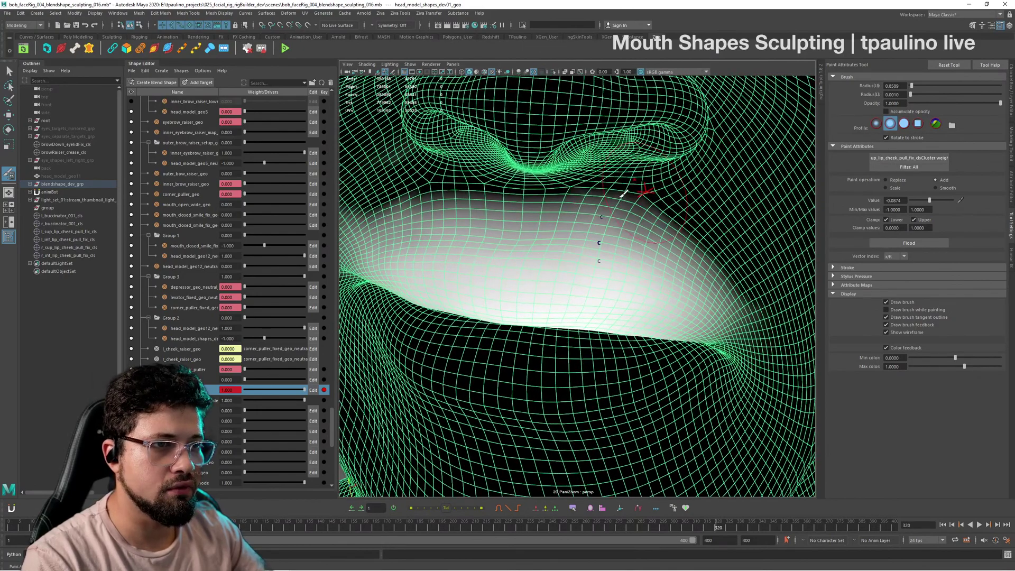
pyautogui.moveTo(640, 196)
pyautogui.keyDown('alt'); pyautogui.mouseDown()
pyautogui.moveTo(719, 189)
pyautogui.moveTo(677, 186)
pyautogui.moveTo(696, 185)
pyautogui.mouseUp(); pyautogui.keyUp('alt')
pyautogui.click(654, 190)
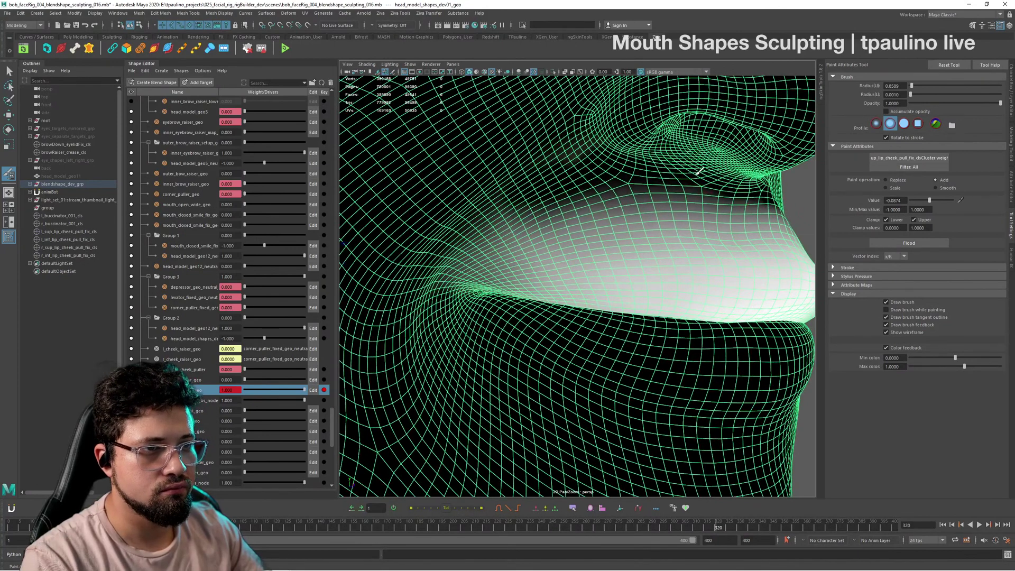
pyautogui.moveTo(730, 207)
pyautogui.keyDown('alt'); pyautogui.mouseDown()
pyautogui.moveTo(657, 193)
pyautogui.moveTo(707, 290)
pyautogui.moveTo(591, 289)
pyautogui.mouseUp(); pyautogui.keyUp('alt')
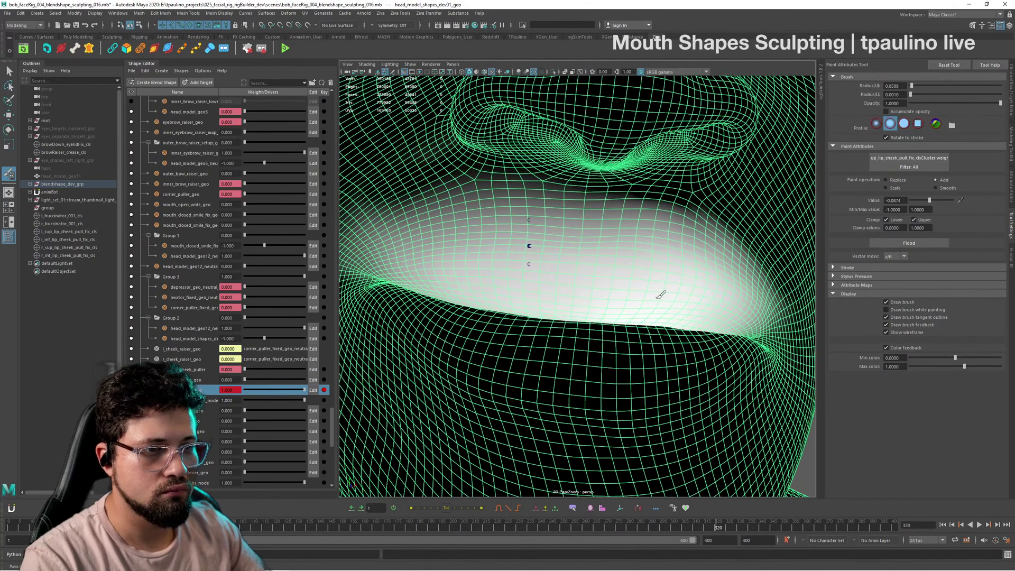
pyautogui.moveTo(661, 295)
pyautogui.keyDown('alt'); pyautogui.mouseDown()
pyautogui.moveTo(494, 226)
pyautogui.moveTo(609, 299)
pyautogui.mouseUp(); pyautogui.keyUp('alt')
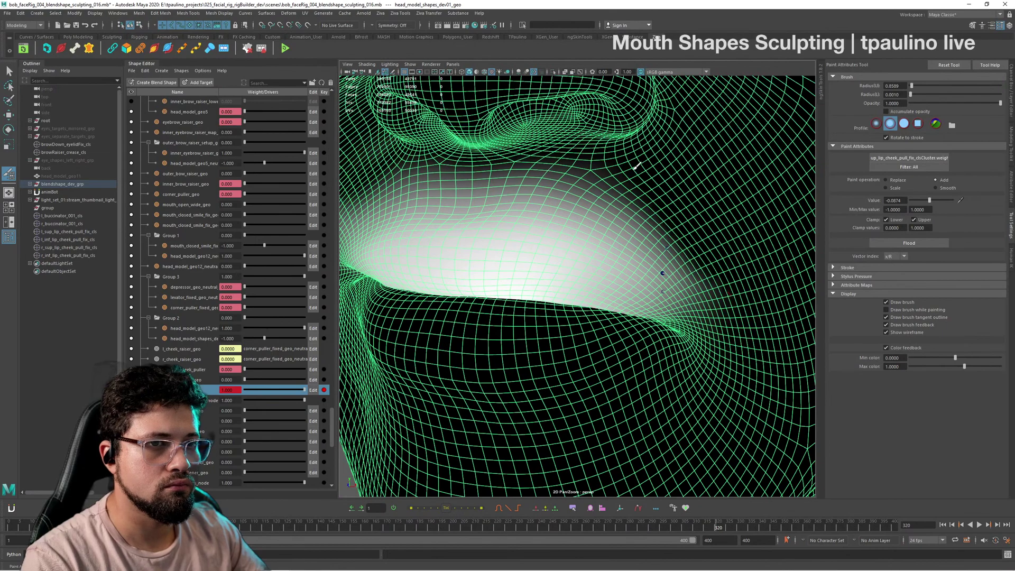
pyautogui.moveTo(638, 165)
pyautogui.keyDown('alt'); pyautogui.mouseDown()
pyautogui.moveTo(612, 204)
pyautogui.moveTo(611, 180)
pyautogui.mouseUp(); pyautogui.keyUp('alt')
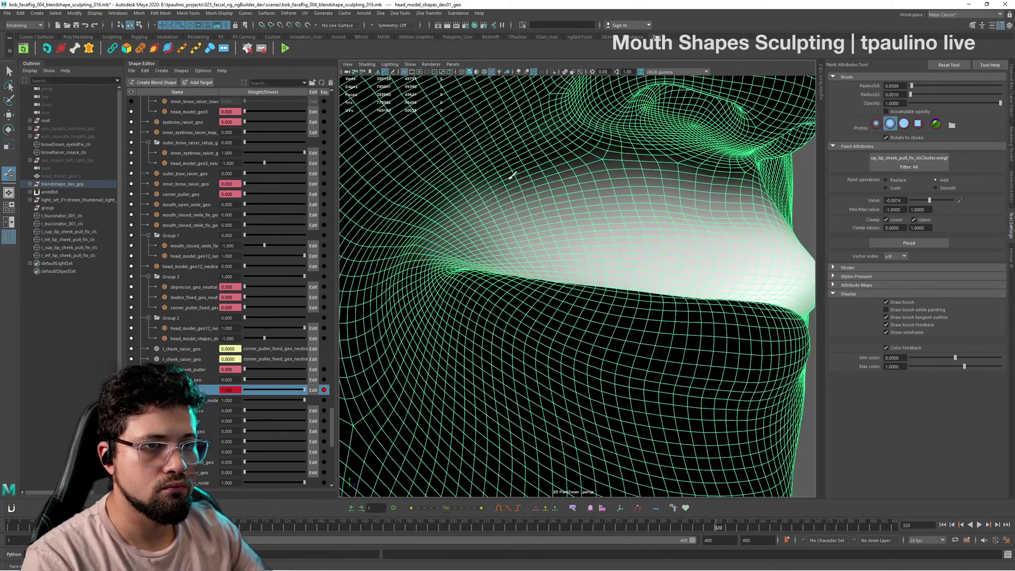
# Step: Change the paint operation to Smooth for the upper-lip cluster weights, leave the painting tool and deselect the head
pyautogui.click(936, 189)
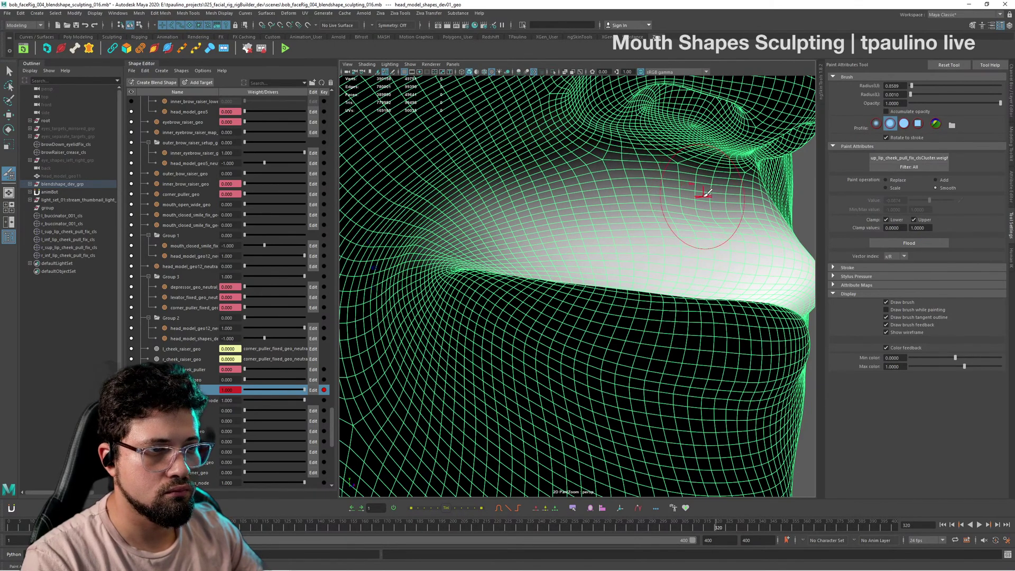
pyautogui.keyDown('alt'); pyautogui.moveTo(714, 204); pyautogui.dragTo(666, 224); pyautogui.keyUp('alt')
pyautogui.scroll(-5, 682, 226)
pyautogui.press('q')
pyautogui.click(773, 235)
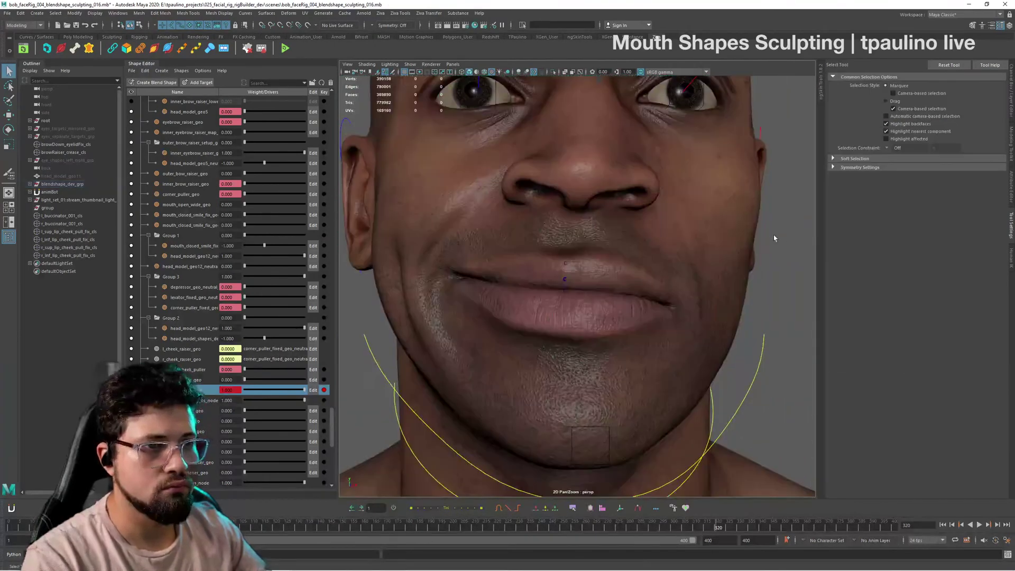
# Step: Select the r_sup_lip_cheek_pull_fix_cls and r_inf_lip_cheek_pull_fix_cls clusters and nudge them vertically with the Move tool
pyautogui.keyDown('alt'); pyautogui.moveTo(809, 249); pyautogui.dragTo(783, 254); pyautogui.keyUp('alt')
pyautogui.keyDown('alt'); pyautogui.moveTo(783, 253); pyautogui.dragTo(724, 258, button='right'); pyautogui.keyUp('alt')
pyautogui.moveTo(723, 258)
pyautogui.keyDown('alt'); pyautogui.mouseDown()
pyautogui.moveTo(775, 258)
pyautogui.moveTo(742, 258)
pyautogui.mouseUp(); pyautogui.keyUp('alt')
pyautogui.keyDown('alt'); pyautogui.moveTo(742, 258); pyautogui.dragTo(722, 297, button='right'); pyautogui.keyUp('alt')
pyautogui.keyDown('alt'); pyautogui.moveTo(723, 296); pyautogui.dragTo(592, 301); pyautogui.keyUp('alt')
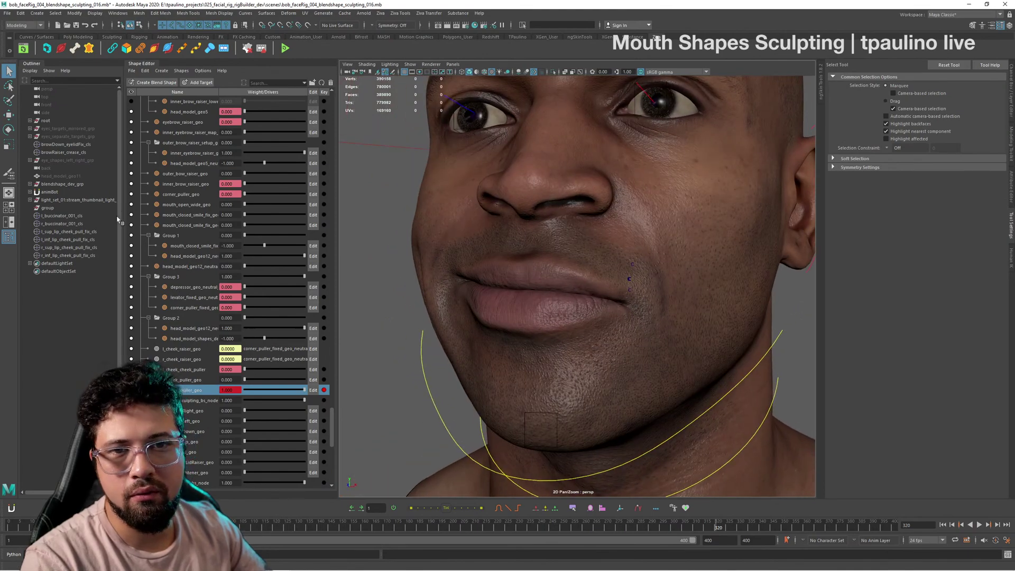
pyautogui.click(83, 248)
pyautogui.keyDown('shift'); pyautogui.click(86, 256); pyautogui.keyUp('shift')
pyautogui.keyDown('alt'); pyautogui.moveTo(573, 264); pyautogui.dragTo(614, 262); pyautogui.keyUp('alt')
pyautogui.press('w')
pyautogui.moveTo(541, 257)
pyautogui.mouseDown()
pyautogui.moveTo(540, 266)
pyautogui.moveTo(537, 233)
pyautogui.moveTo(538, 260)
pyautogui.mouseUp()
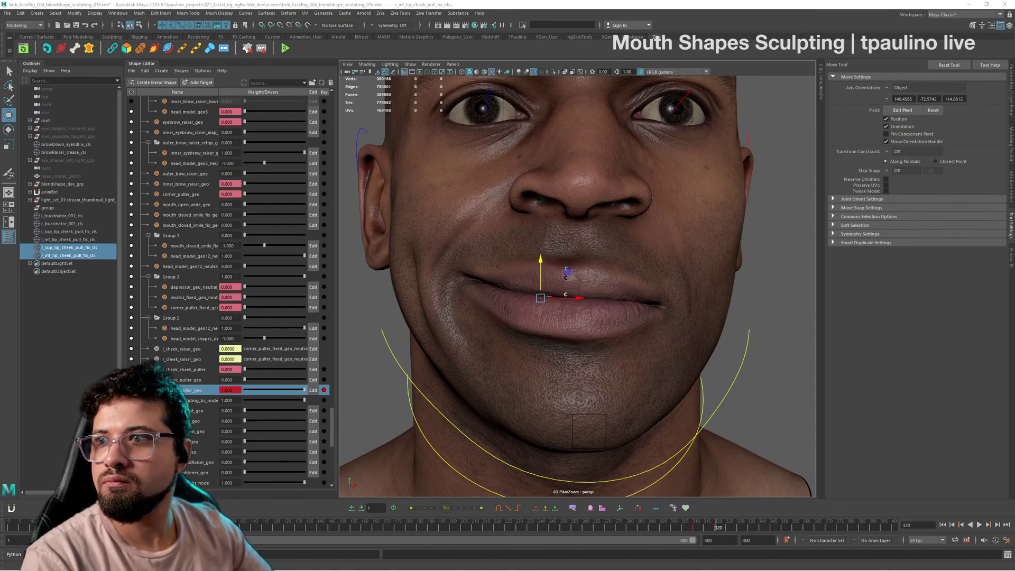
# Step: Undo the last cluster move and reposition the two selected lip clusters again
pyautogui.keyDown('alt'); pyautogui.moveTo(661, 279); pyautogui.dragTo(723, 254); pyautogui.keyUp('alt')
pyautogui.keyDown('alt'); pyautogui.moveTo(723, 254); pyautogui.dragTo(727, 276, button='right'); pyautogui.keyUp('alt')
pyautogui.keyDown('alt'); pyautogui.moveTo(727, 276); pyautogui.dragTo(586, 299); pyautogui.keyUp('alt')
pyautogui.hotkey('ctrl', 'z')
pyautogui.moveTo(444, 253); pyautogui.dragTo(544, 262)
pyautogui.scroll(-6, 610, 251)
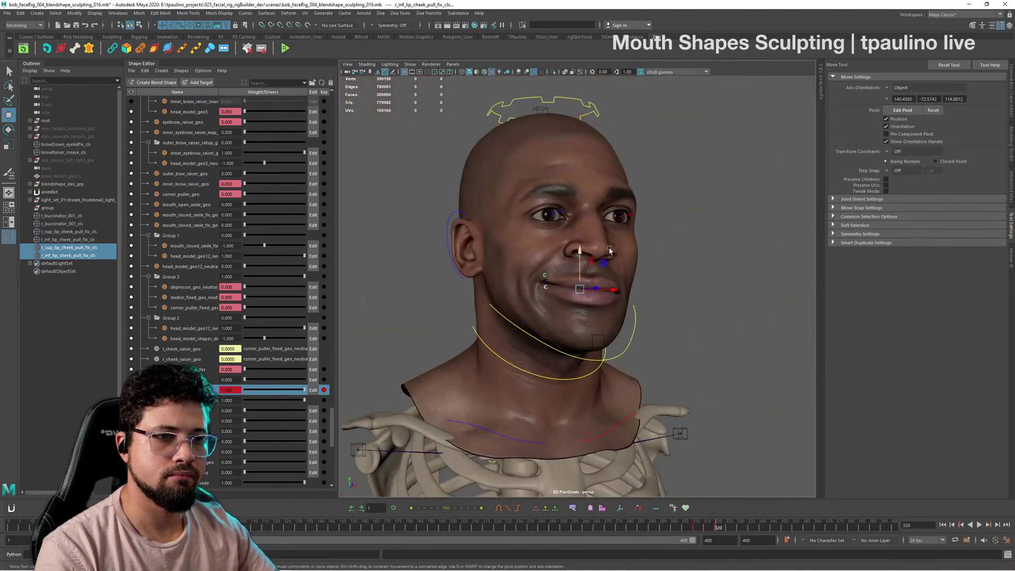
# Step: Examine the smile and the character's right mouth corner from the side, front and close up
pyautogui.keyDown('alt'); pyautogui.moveTo(609, 251); pyautogui.dragTo(675, 257); pyautogui.keyUp('alt')
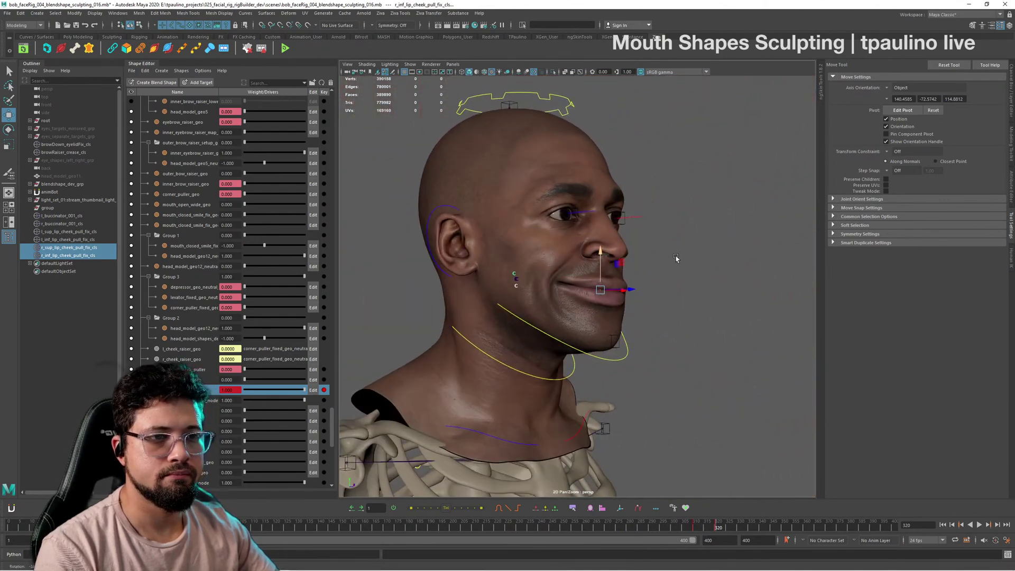
pyautogui.scroll(10, 675, 258)
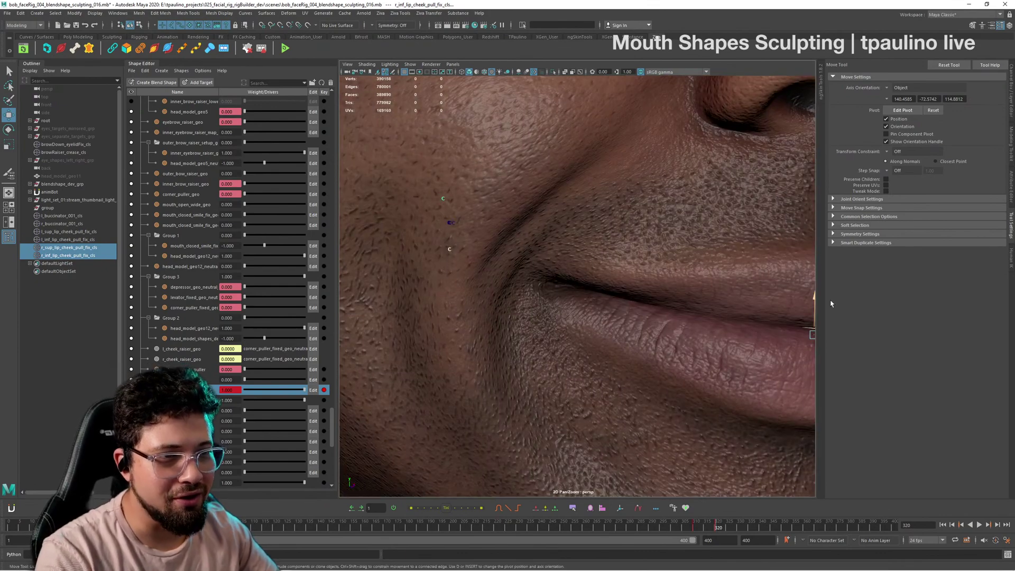
pyautogui.keyDown('alt'); pyautogui.moveTo(680, 292); pyautogui.dragTo(611, 288); pyautogui.keyUp('alt')
pyautogui.scroll(-10, 612, 288)
pyautogui.keyDown('alt'); pyautogui.moveTo(567, 264); pyautogui.dragTo(618, 268); pyautogui.keyUp('alt')
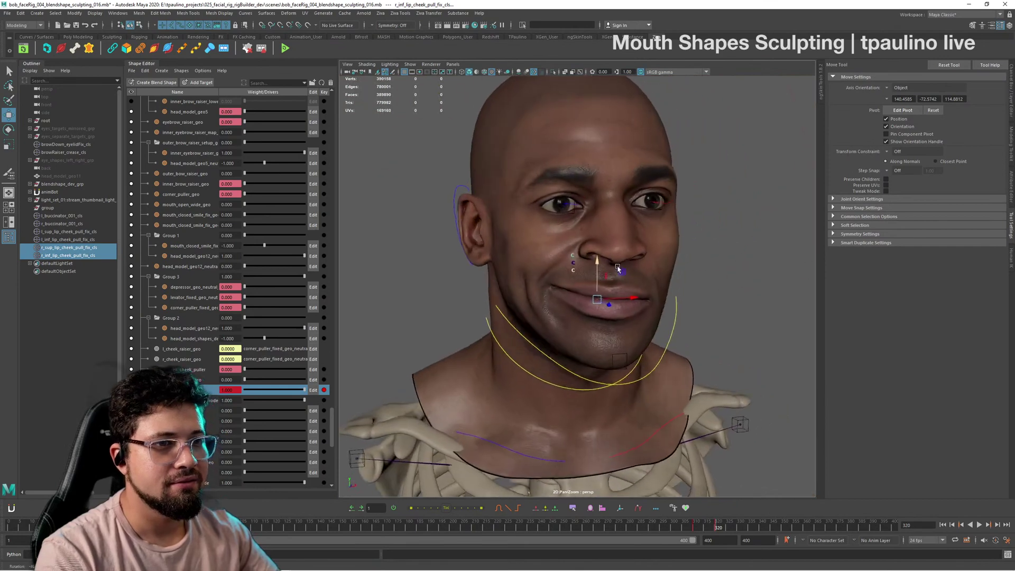
pyautogui.scroll(5, 614, 271)
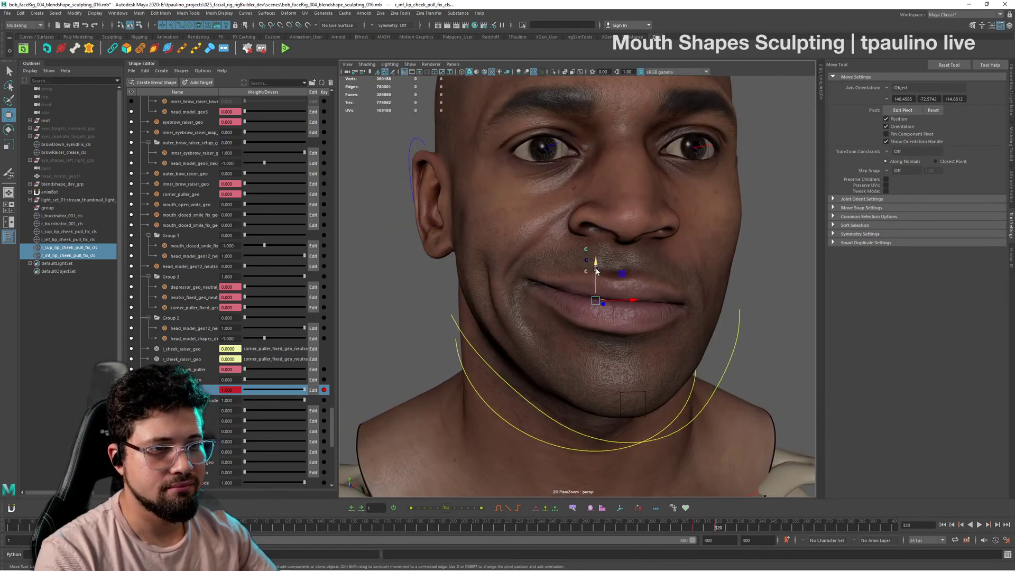
# Step: Adjust the vertical position of the two selected lip clusters and restore their selection by undoing the deselection
pyautogui.moveTo(596, 271); pyautogui.dragTo(776, 274)
pyautogui.keyDown('alt'); pyautogui.moveTo(609, 268); pyautogui.dragTo(732, 324, button='right'); pyautogui.keyUp('alt')
pyautogui.keyDown('alt'); pyautogui.moveTo(732, 324); pyautogui.dragTo(724, 325); pyautogui.keyUp('alt')
pyautogui.click(621, 236)
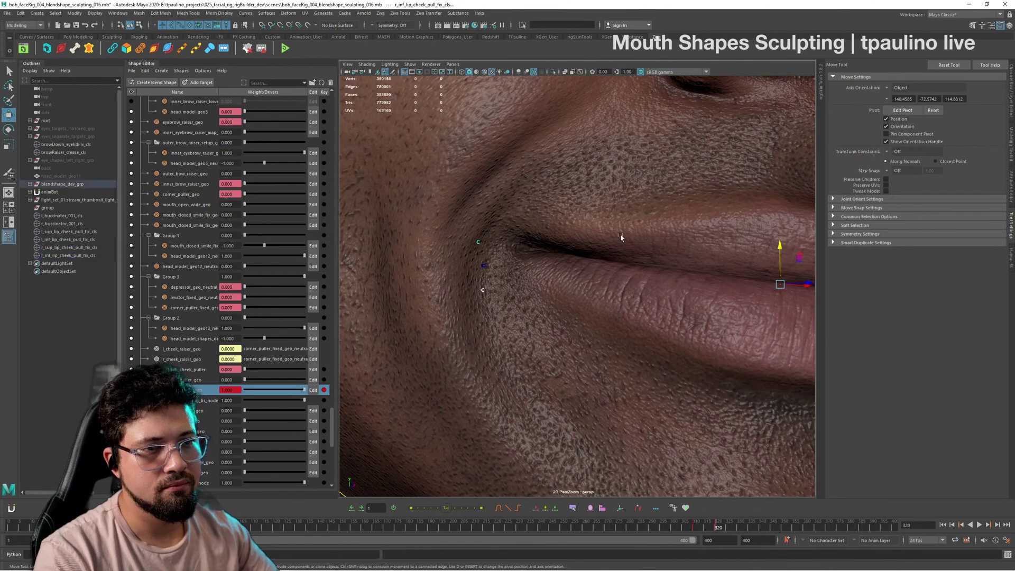
pyautogui.keyDown('alt'); pyautogui.moveTo(707, 237); pyautogui.dragTo(670, 219, button='right'); pyautogui.keyUp('alt')
pyautogui.keyDown('alt'); pyautogui.moveTo(670, 218); pyautogui.dragTo(660, 303); pyautogui.keyUp('alt')
pyautogui.hotkey('ctrl', 'z')
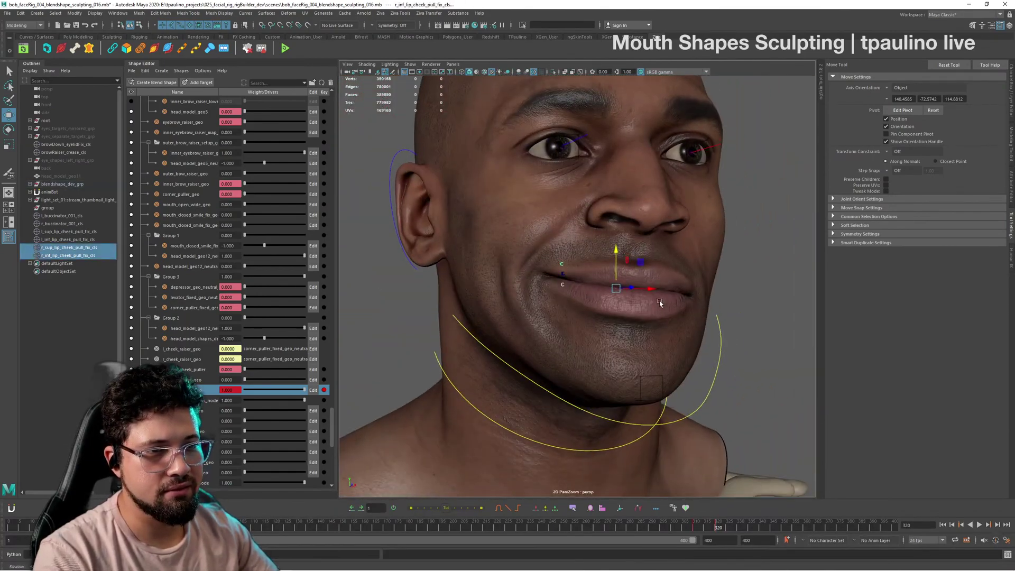
# Step: Inspect the lips, the character's right mouth corner and the cheek crease from several angles and close up
pyautogui.keyDown('alt'); pyautogui.moveTo(659, 303); pyautogui.dragTo(715, 306, button='right'); pyautogui.keyUp('alt')
pyautogui.keyDown('alt'); pyautogui.moveTo(678, 303); pyautogui.dragTo(655, 301); pyautogui.keyUp('alt')
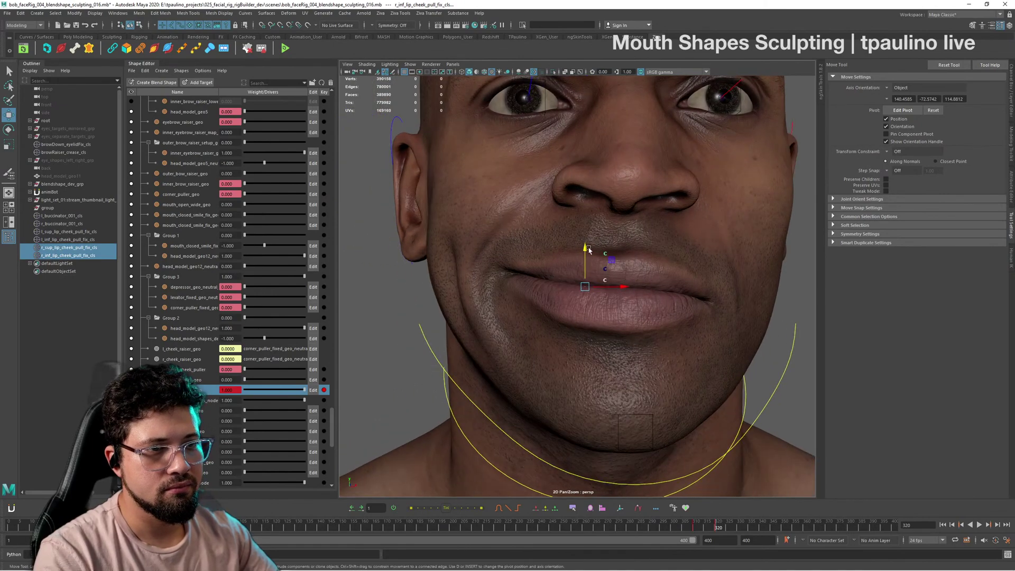
pyautogui.keyDown('alt'); pyautogui.moveTo(733, 284); pyautogui.dragTo(705, 292); pyautogui.keyUp('alt')
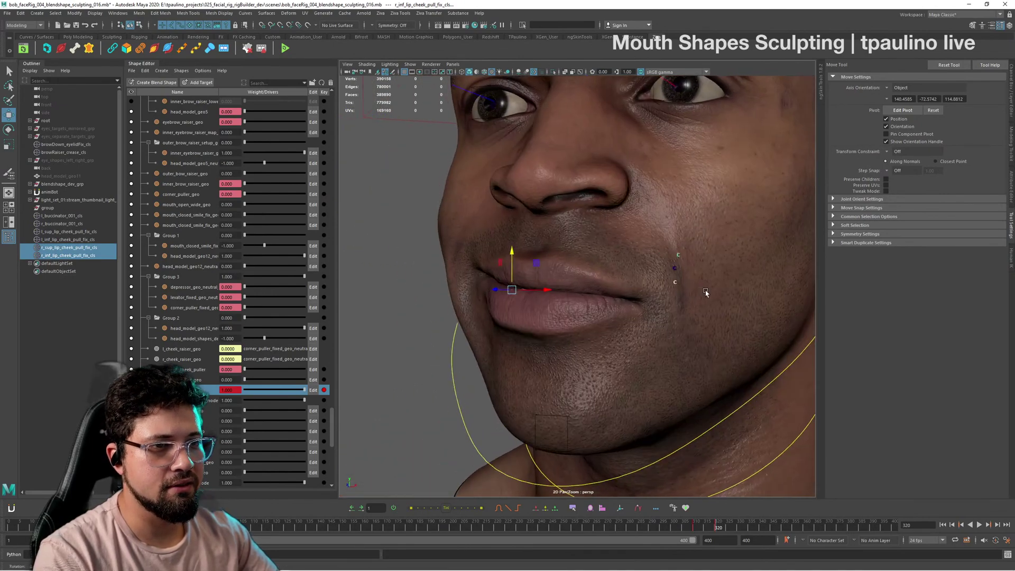
pyautogui.keyDown('alt'); pyautogui.moveTo(705, 293); pyautogui.dragTo(673, 325, button='right'); pyautogui.keyUp('alt')
pyautogui.keyDown('alt'); pyautogui.moveTo(674, 324); pyautogui.dragTo(706, 334); pyautogui.keyUp('alt')
pyautogui.keyDown('alt'); pyautogui.moveTo(706, 334); pyautogui.dragTo(782, 376, button='right'); pyautogui.keyUp('alt')
pyautogui.keyDown('alt'); pyautogui.moveTo(782, 376); pyautogui.dragTo(803, 367); pyautogui.keyUp('alt')
pyautogui.scroll(3, 547, 257)
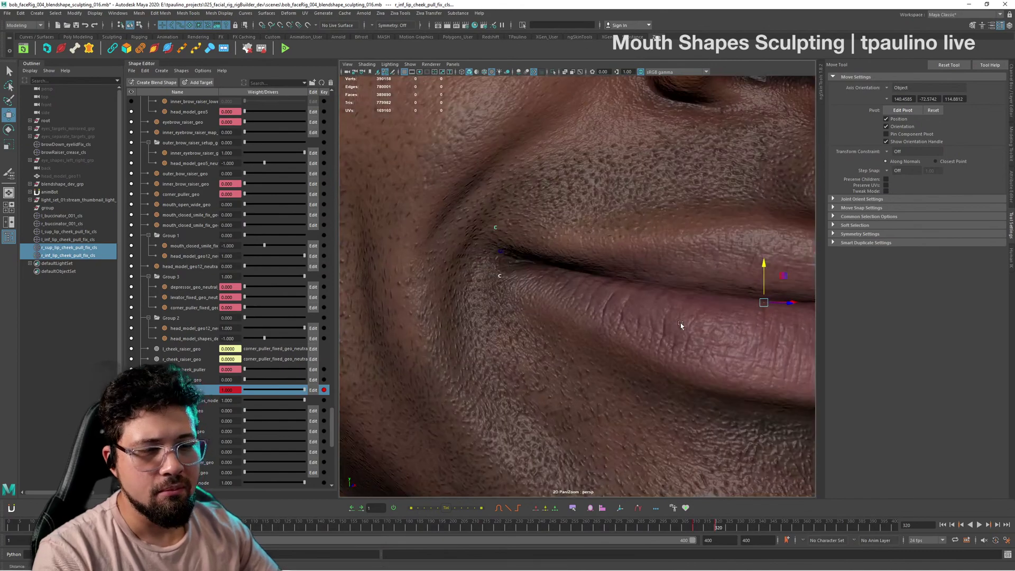
pyautogui.keyDown('alt'); pyautogui.moveTo(536, 191); pyautogui.dragTo(563, 274, button='middle'); pyautogui.keyUp('alt')
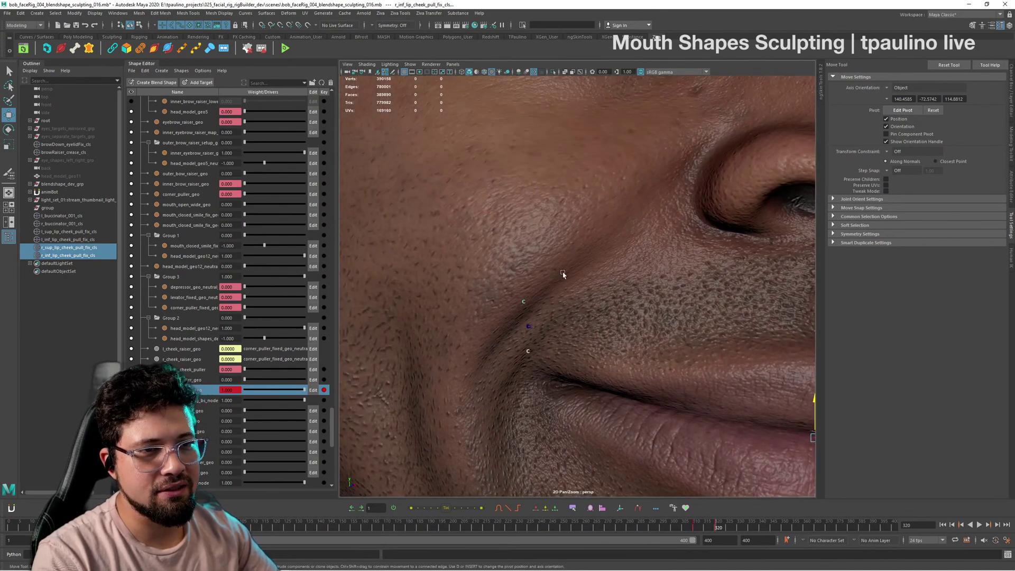
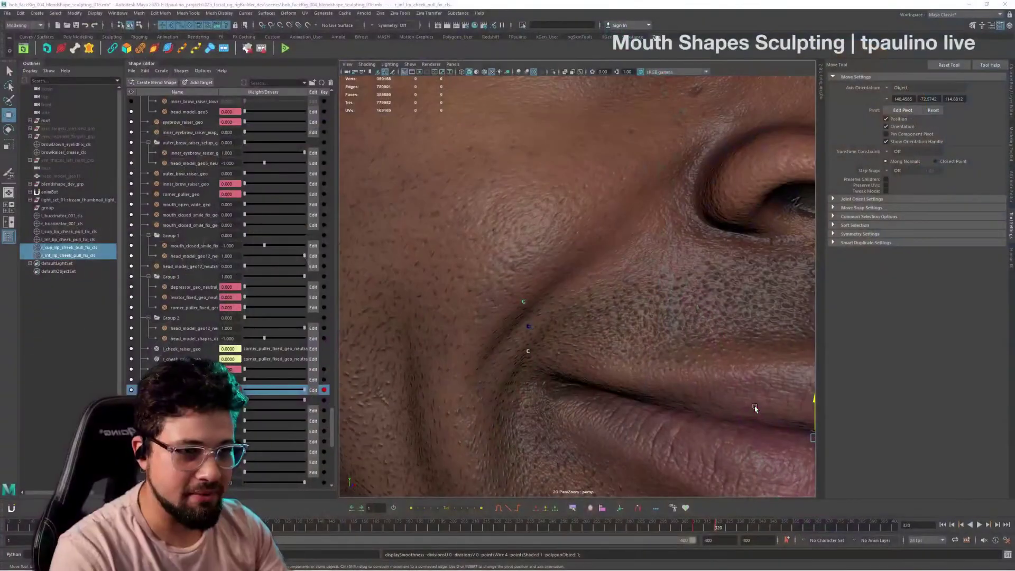
# Step: Select the head mesh and start painting the weights of the r_sup_lip_cheek_pull_fix_cls cluster
pyautogui.scroll(2, 718, 369)
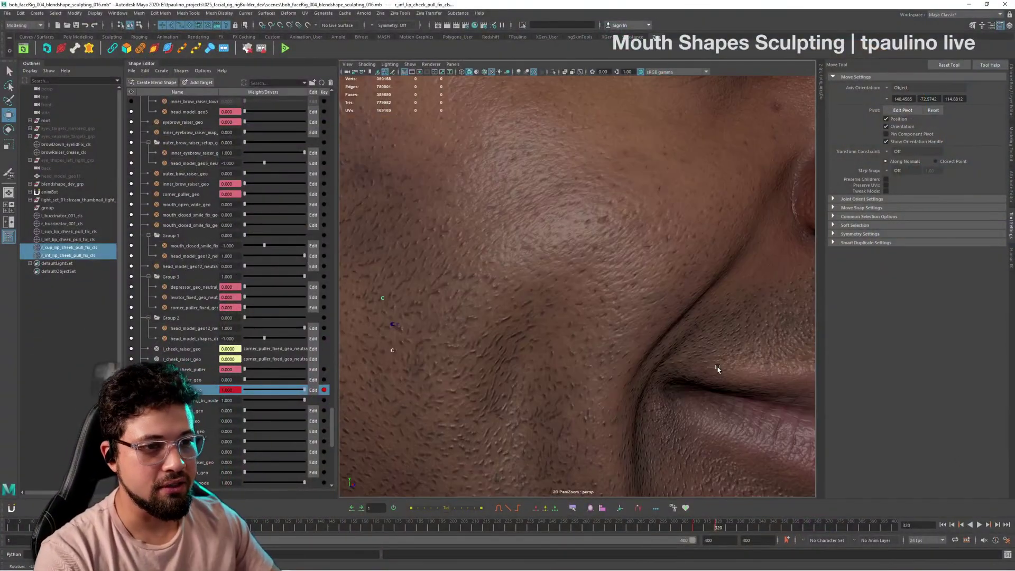
pyautogui.scroll(-5, 717, 369)
pyautogui.keyDown('alt'); pyautogui.moveTo(709, 359); pyautogui.dragTo(732, 339); pyautogui.keyUp('alt')
pyautogui.scroll(4, 732, 339)
pyautogui.keyDown('alt'); pyautogui.moveTo(480, 323); pyautogui.dragTo(518, 255); pyautogui.keyUp('alt')
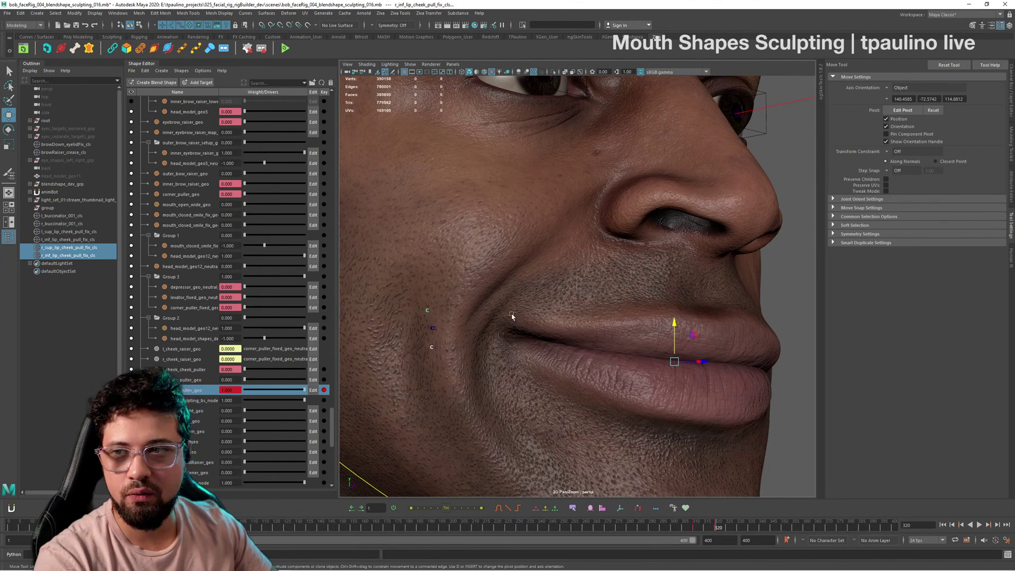
pyautogui.keyDown('alt'); pyautogui.moveTo(513, 316); pyautogui.dragTo(615, 345, button='right'); pyautogui.keyUp('alt')
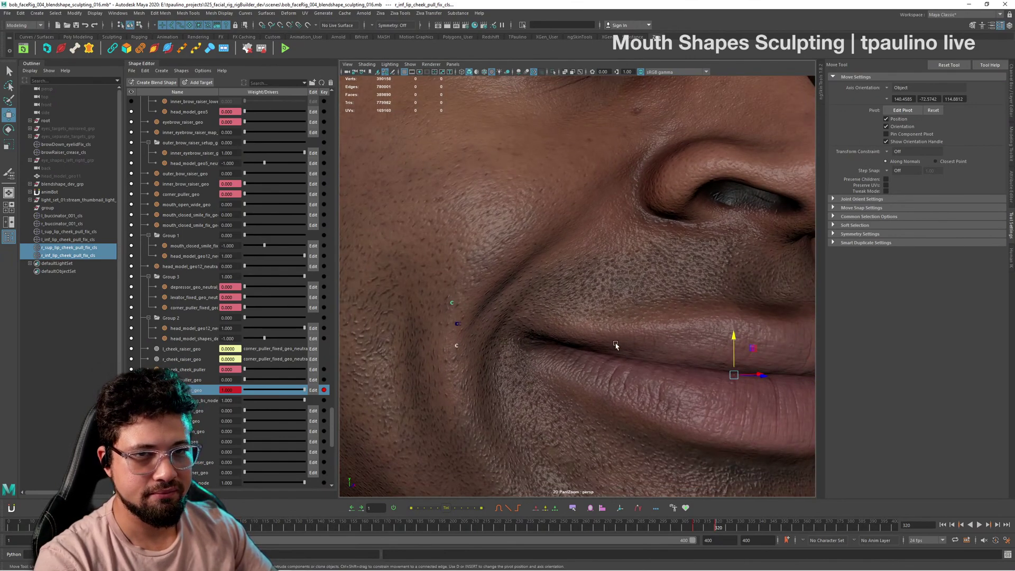
pyautogui.click(583, 317)
pyautogui.rightClick(634, 317)
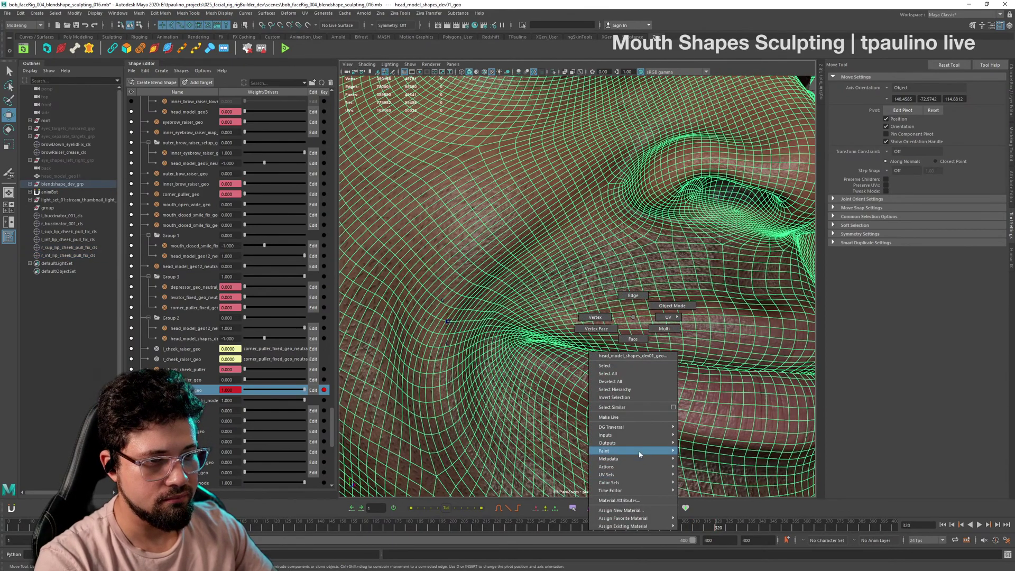
pyautogui.moveTo(640, 455)
pyautogui.moveTo(699, 475)
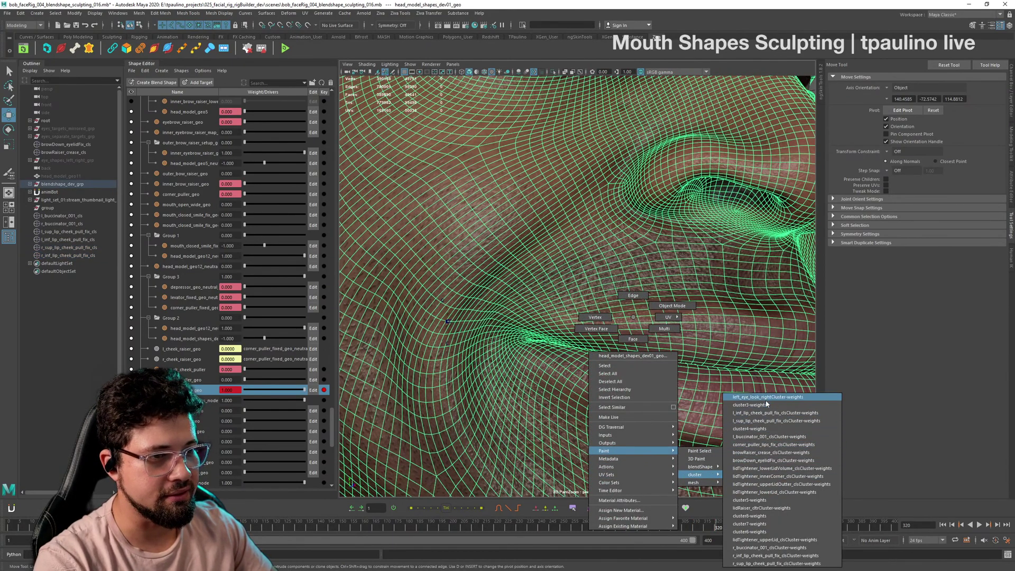
pyautogui.click(787, 563)
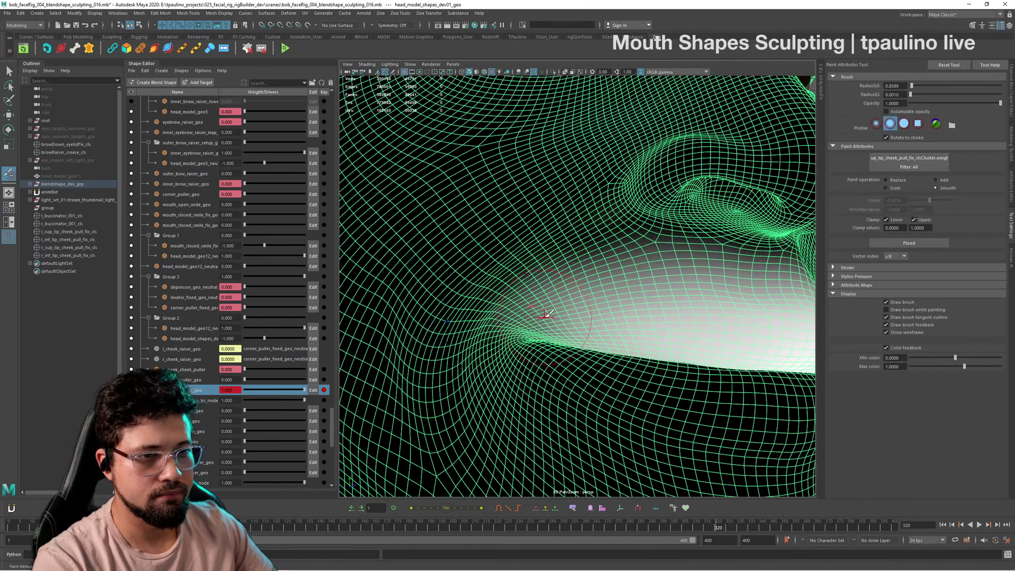
# Step: With a slightly smaller brush and the Add operation at 0.0874, paint and smooth the upper-lip cluster weights at the character's right mouth corner
pyautogui.scroll(5, 604, 355)
pyautogui.press('b')
pyautogui.moveTo(593, 341); pyautogui.dragTo(582, 339)
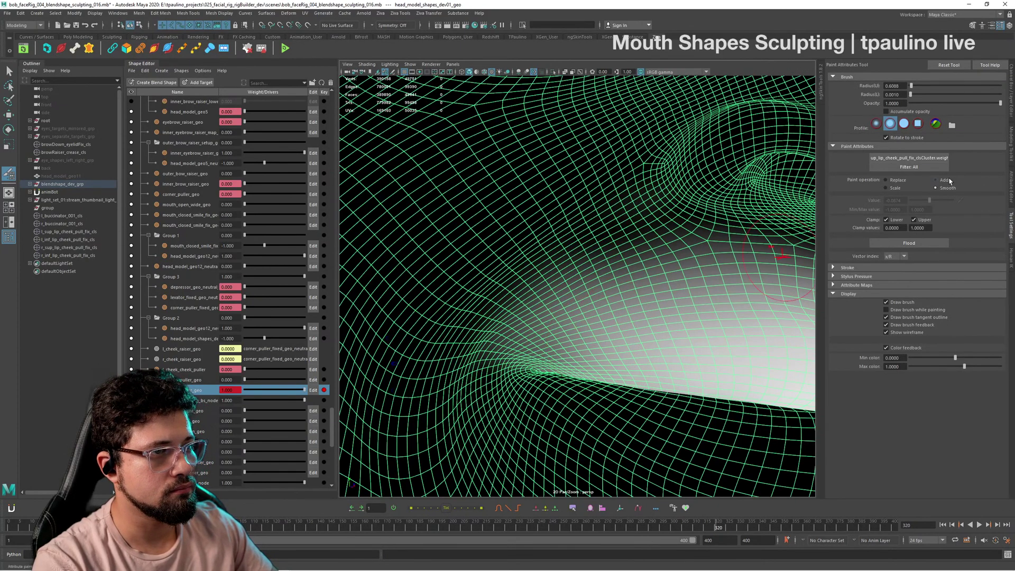
pyautogui.click(942, 181)
pyautogui.click(887, 201)
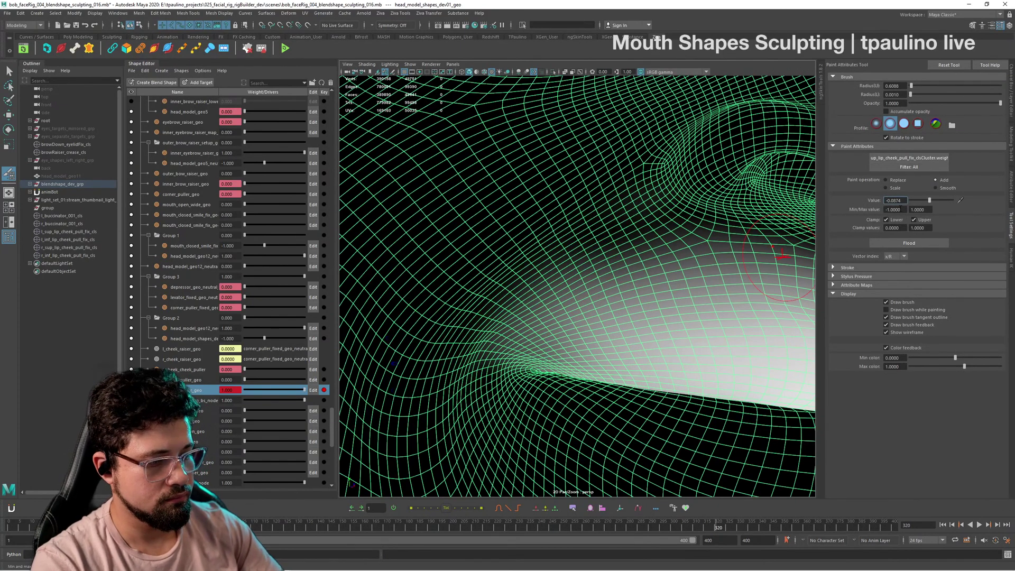
pyautogui.press('BackSpace')
pyautogui.press('Return')
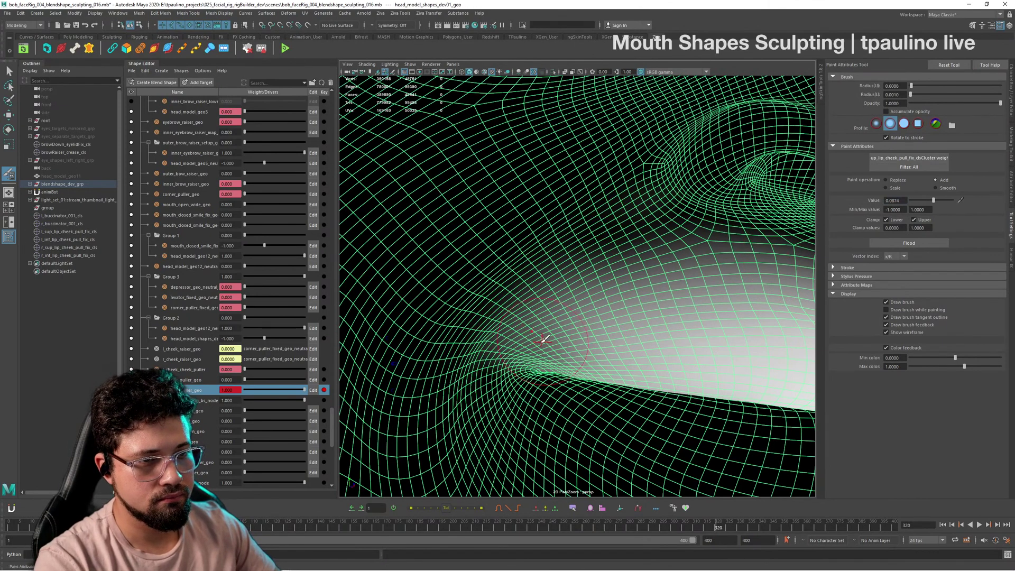
pyautogui.click(540, 338)
pyautogui.moveTo(532, 349)
pyautogui.keyDown('shift'); pyautogui.mouseDown()
pyautogui.moveTo(569, 357)
pyautogui.moveTo(506, 360)
pyautogui.moveTo(518, 367)
pyautogui.mouseUp(); pyautogui.keyUp('shift')
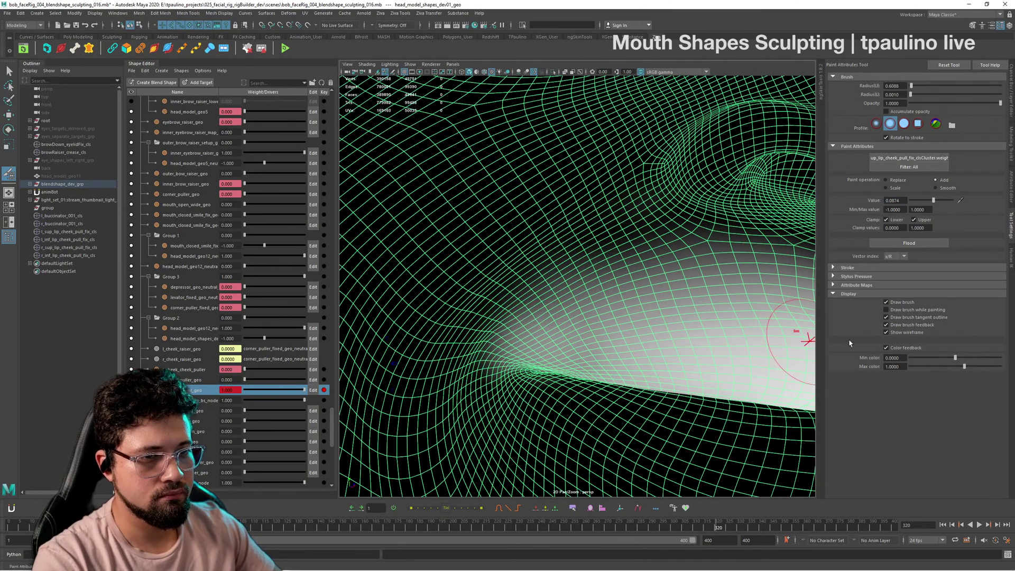
# Step: Hide the wireframe, smooth the stray upper-lip cluster weights beside the nostril using the color feedback, and turn the feedback off
pyautogui.click(903, 333)
pyautogui.click(904, 347)
pyautogui.keyDown('alt'); pyautogui.moveTo(652, 389); pyautogui.dragTo(657, 343); pyautogui.keyUp('alt')
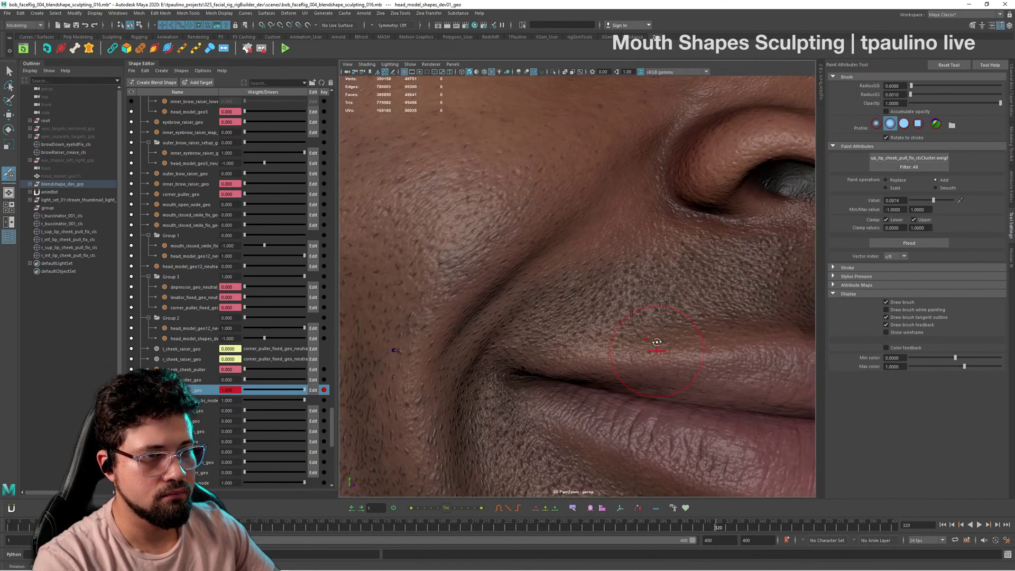
pyautogui.click(891, 334)
pyautogui.click(887, 348)
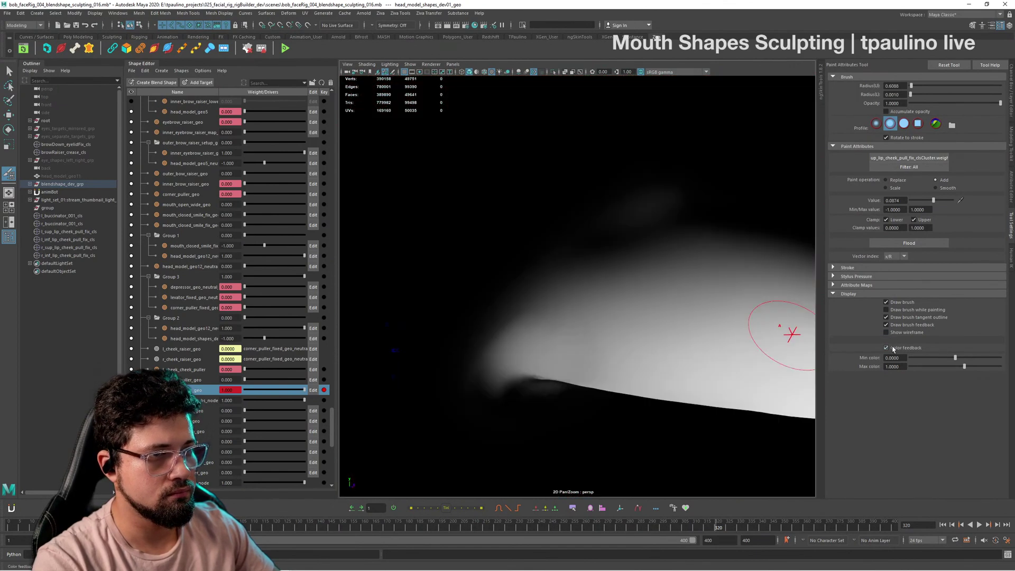
pyautogui.moveTo(662, 189)
pyautogui.keyDown('shift'); pyautogui.mouseDown()
pyautogui.moveTo(671, 190)
pyautogui.moveTo(665, 241)
pyautogui.mouseUp(); pyautogui.keyUp('shift')
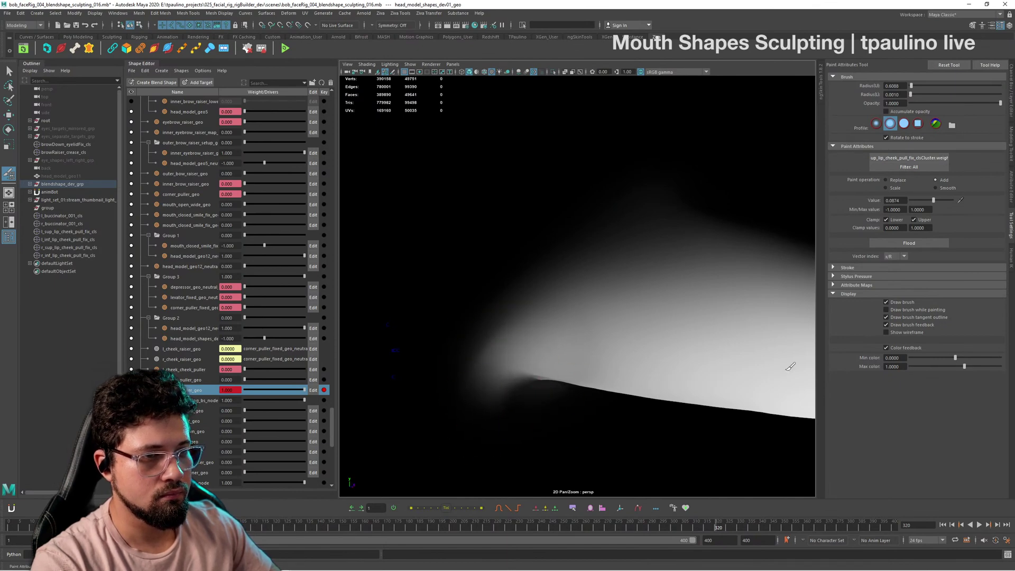
pyautogui.click(886, 348)
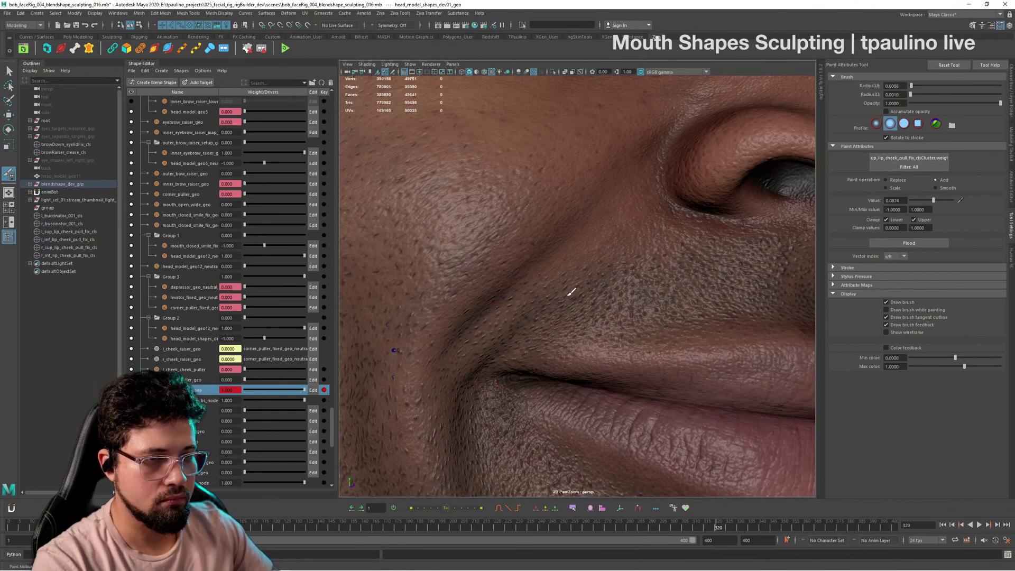
# Step: Paint additional upper-lip cluster weight onto the cheek crease just above the character's right mouth corner
pyautogui.keyDown('alt'); pyautogui.moveTo(701, 305); pyautogui.dragTo(624, 283, button='right'); pyautogui.keyUp('alt')
pyautogui.moveTo(624, 283)
pyautogui.keyDown('alt'); pyautogui.mouseDown()
pyautogui.moveTo(562, 295)
pyautogui.moveTo(610, 287)
pyautogui.mouseUp(); pyautogui.keyUp('alt')
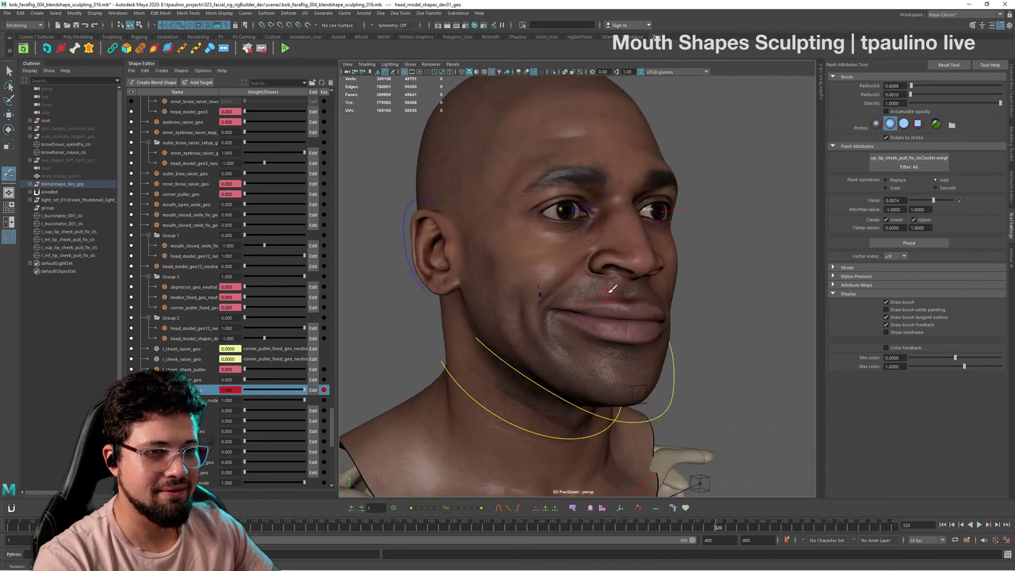
pyautogui.keyDown('alt'); pyautogui.moveTo(610, 288); pyautogui.dragTo(647, 313, button='right'); pyautogui.keyUp('alt')
pyautogui.keyDown('alt'); pyautogui.moveTo(647, 313); pyautogui.dragTo(627, 312); pyautogui.keyUp('alt')
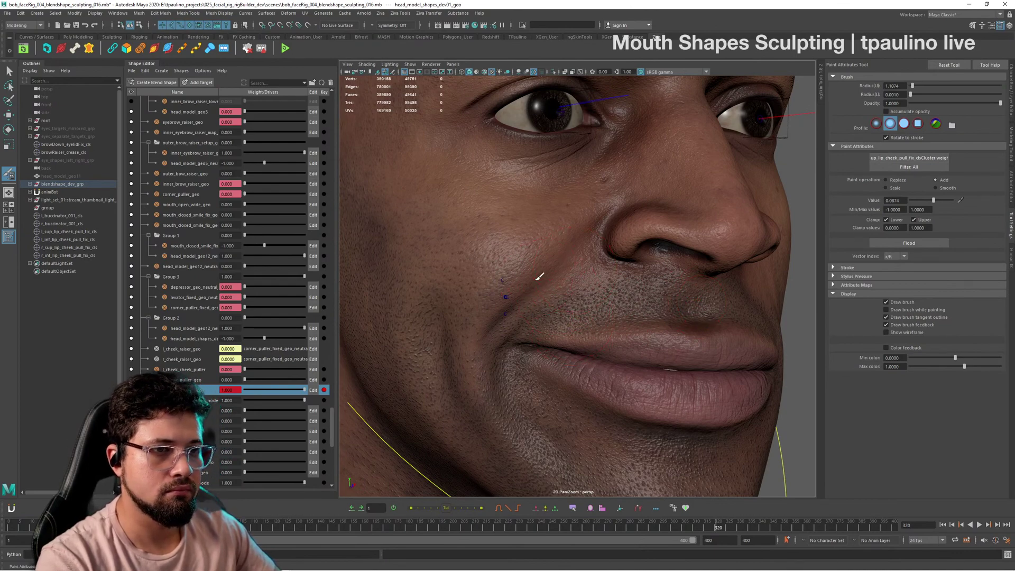
pyautogui.keyDown('alt'); pyautogui.moveTo(615, 267); pyautogui.dragTo(608, 263); pyautogui.keyUp('alt')
pyautogui.keyDown('alt'); pyautogui.moveTo(608, 264); pyautogui.dragTo(592, 292, button='right'); pyautogui.keyUp('alt')
pyautogui.moveTo(591, 293)
pyautogui.keyDown('alt'); pyautogui.mouseDown()
pyautogui.moveTo(583, 290)
pyautogui.moveTo(608, 296)
pyautogui.mouseUp(); pyautogui.keyUp('alt')
pyautogui.keyDown('alt'); pyautogui.moveTo(608, 296); pyautogui.dragTo(633, 327, button='right'); pyautogui.keyUp('alt')
pyautogui.keyDown('alt'); pyautogui.moveTo(562, 300); pyautogui.dragTo(608, 338, button='right'); pyautogui.keyUp('alt')
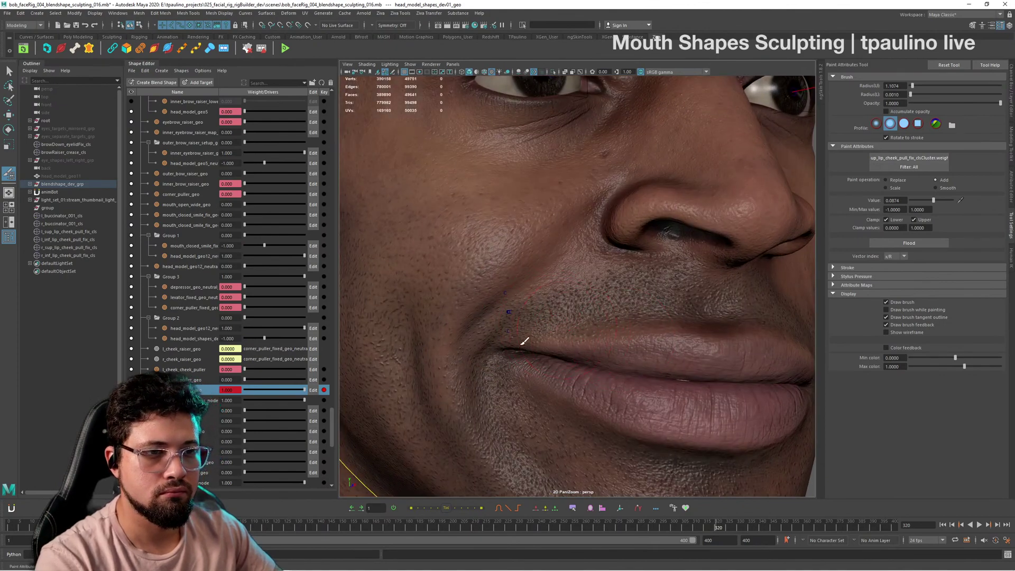
pyautogui.moveTo(498, 315); pyautogui.dragTo(516, 292)
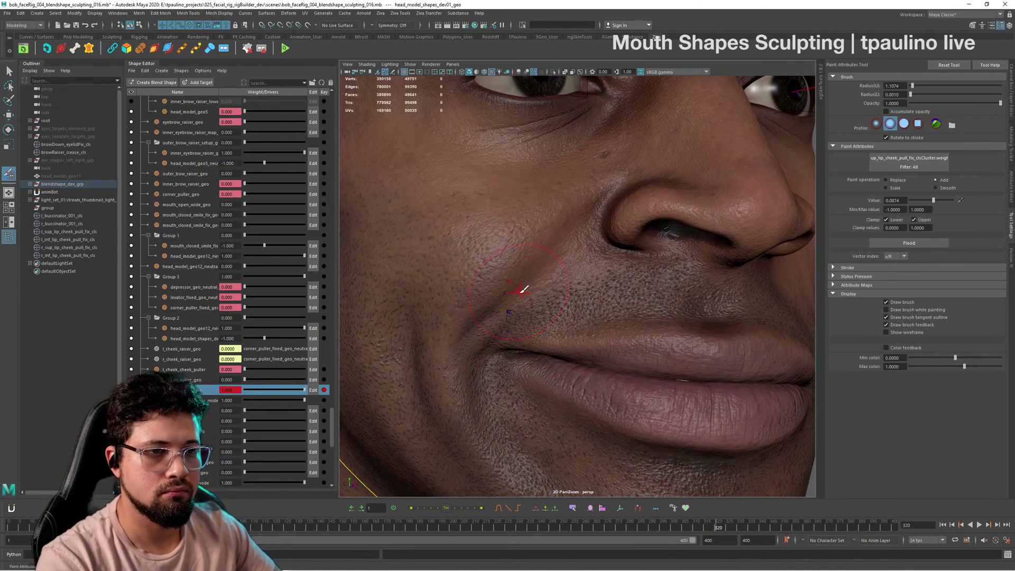
# Step: Examine the painted crease and the character's right mouth corner from below, from the side and close up
pyautogui.keyDown('alt'); pyautogui.moveTo(651, 287); pyautogui.dragTo(609, 311, button='right'); pyautogui.keyUp('alt')
pyautogui.keyDown('alt'); pyautogui.moveTo(609, 312); pyautogui.dragTo(566, 315); pyautogui.keyUp('alt')
pyautogui.keyDown('alt'); pyautogui.moveTo(566, 315); pyautogui.dragTo(690, 390, button='right'); pyautogui.keyUp('alt')
pyautogui.keyDown('alt'); pyautogui.moveTo(690, 390); pyautogui.dragTo(660, 393); pyautogui.keyUp('alt')
pyautogui.keyDown('alt'); pyautogui.moveTo(665, 370); pyautogui.dragTo(682, 328, button='middle'); pyautogui.keyUp('alt')
pyautogui.keyDown('alt'); pyautogui.moveTo(608, 323); pyautogui.dragTo(637, 353, button='right'); pyautogui.keyUp('alt')
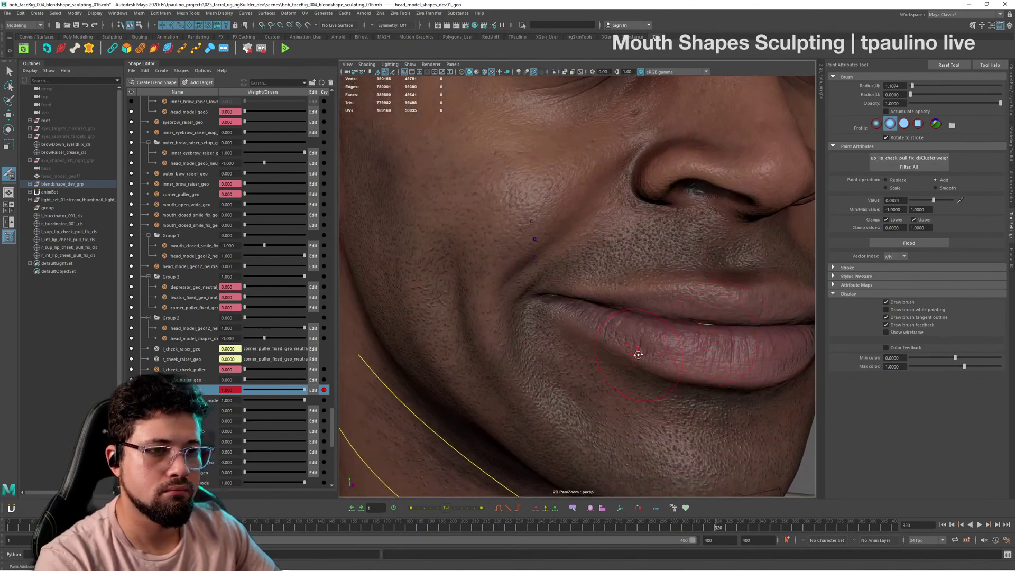
pyautogui.keyDown('alt'); pyautogui.moveTo(637, 354); pyautogui.dragTo(651, 344); pyautogui.keyUp('alt')
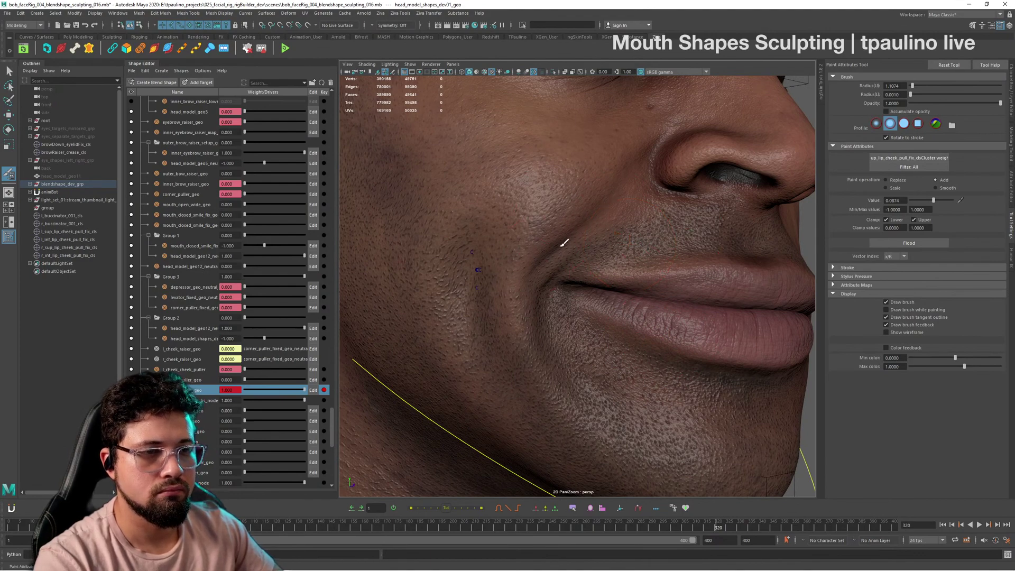
pyautogui.keyDown('alt'); pyautogui.moveTo(746, 243); pyautogui.dragTo(683, 270, button='right'); pyautogui.keyUp('alt')
pyautogui.moveTo(682, 271)
pyautogui.keyDown('alt'); pyautogui.mouseDown()
pyautogui.moveTo(634, 277)
pyautogui.moveTo(689, 284)
pyautogui.mouseUp(); pyautogui.keyUp('alt')
pyautogui.keyDown('alt'); pyautogui.moveTo(689, 284); pyautogui.dragTo(707, 333, button='right'); pyautogui.keyUp('alt')
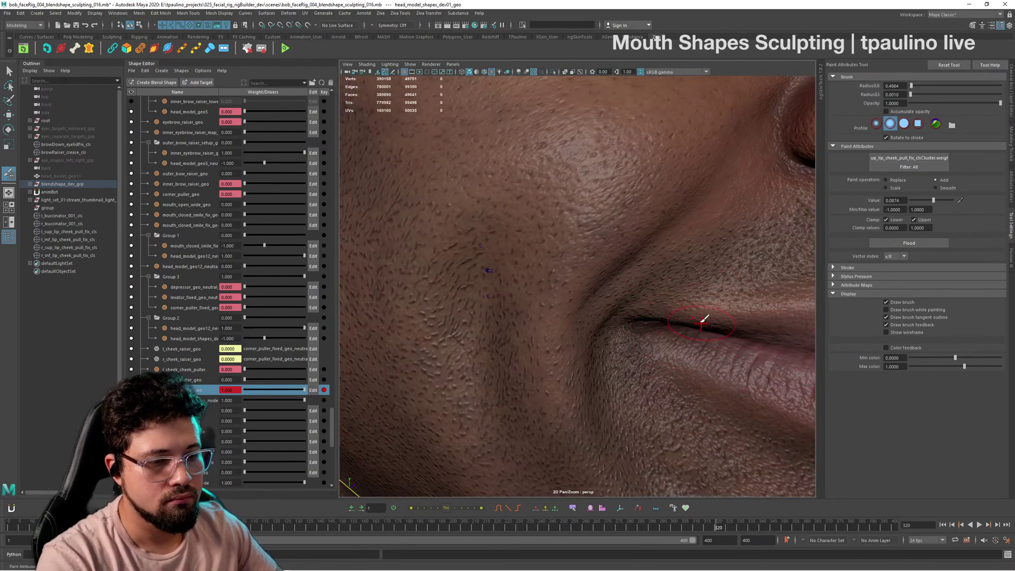
pyautogui.keyDown('alt'); pyautogui.moveTo(702, 323); pyautogui.dragTo(642, 309); pyautogui.keyUp('alt')
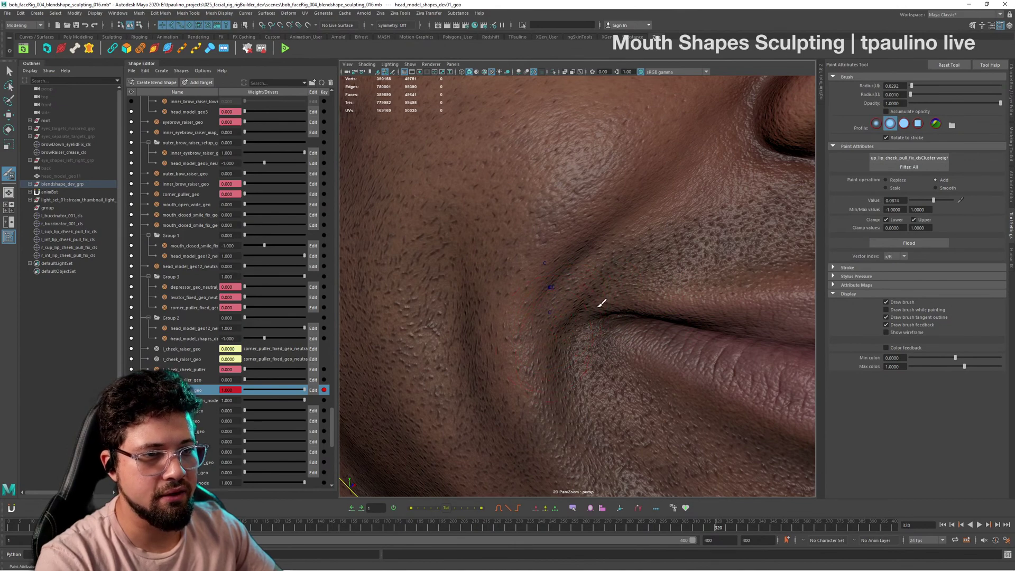
# Step: Review the smile on the whole face from three-quarter and front views, checking how the cheek crease meets the lips
pyautogui.keyDown('alt'); pyautogui.moveTo(735, 242); pyautogui.dragTo(709, 243, button='right'); pyautogui.keyUp('alt')
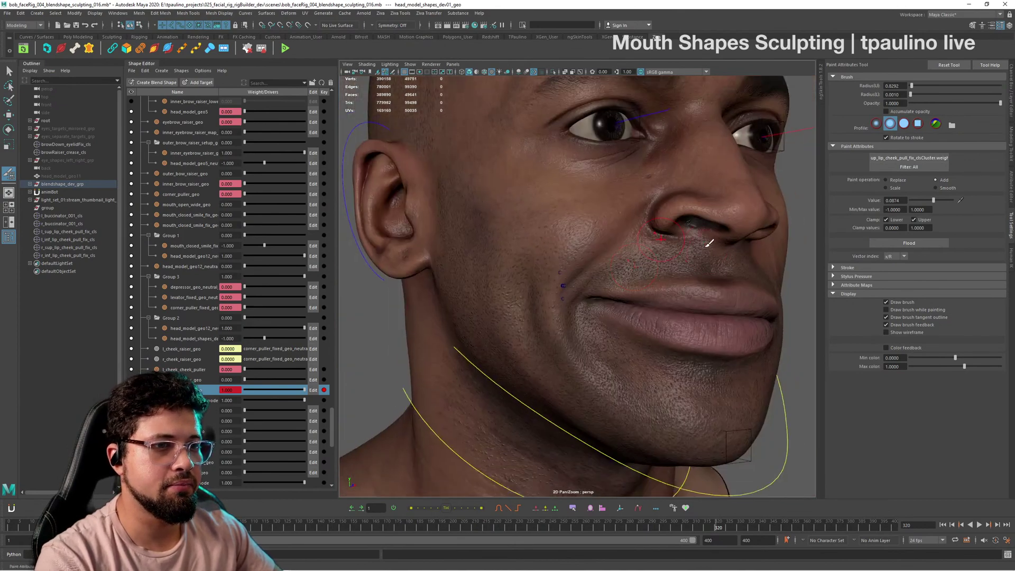
pyautogui.keyDown('alt'); pyautogui.moveTo(709, 243); pyautogui.dragTo(687, 251); pyautogui.keyUp('alt')
pyautogui.keyDown('alt'); pyautogui.moveTo(687, 251); pyautogui.dragTo(648, 267, button='right'); pyautogui.keyUp('alt')
pyautogui.moveTo(648, 267)
pyautogui.keyDown('alt'); pyautogui.mouseDown()
pyautogui.moveTo(688, 268)
pyautogui.moveTo(635, 269)
pyautogui.moveTo(647, 272)
pyautogui.mouseUp(); pyautogui.keyUp('alt')
pyautogui.keyDown('alt'); pyautogui.moveTo(647, 272); pyautogui.dragTo(716, 287, button='right'); pyautogui.keyUp('alt')
pyautogui.keyDown('alt'); pyautogui.moveTo(584, 233); pyautogui.dragTo(640, 245, button='right'); pyautogui.keyUp('alt')
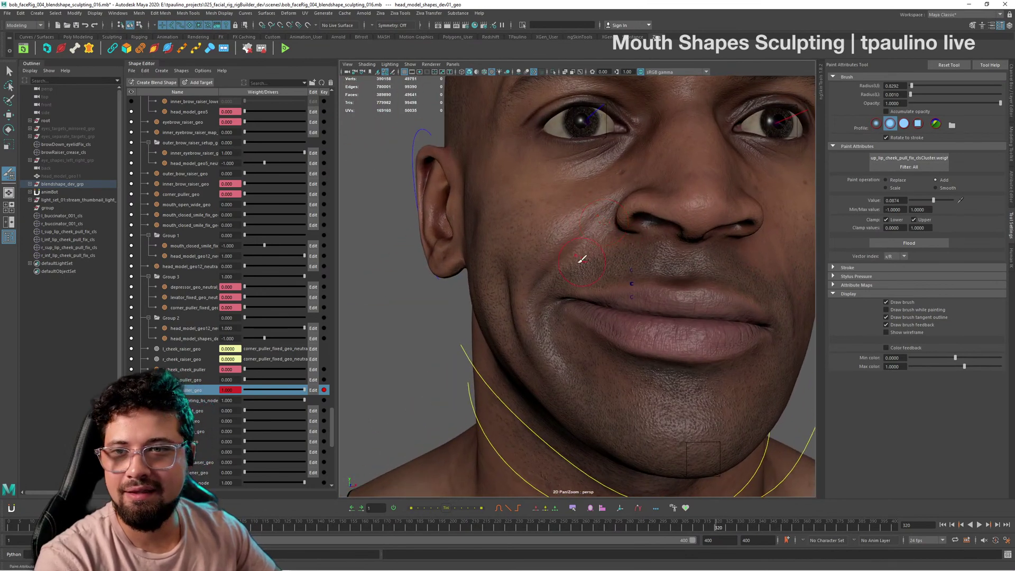
pyautogui.keyDown('alt'); pyautogui.moveTo(588, 260); pyautogui.dragTo(701, 259); pyautogui.keyUp('alt')
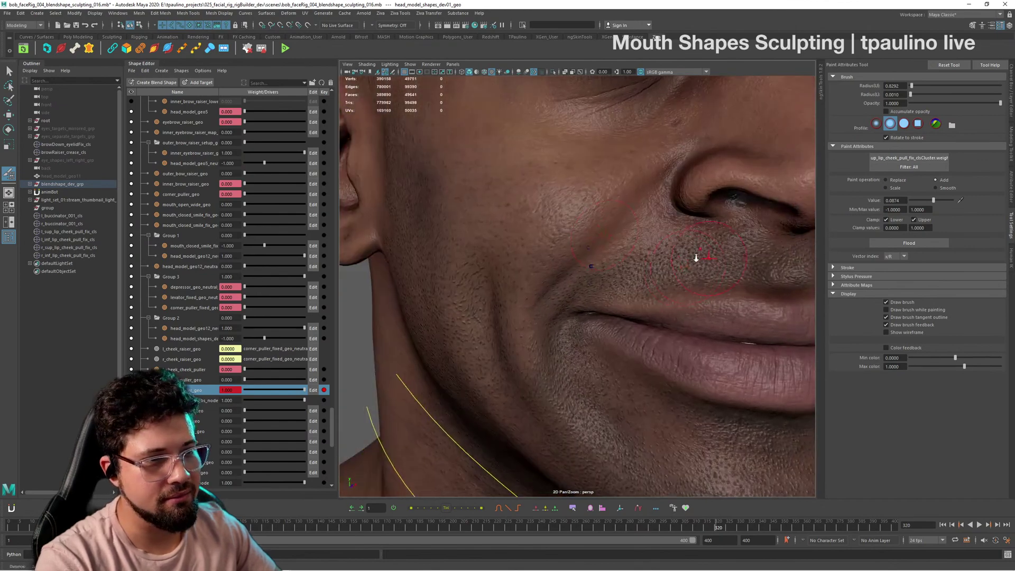
pyautogui.keyDown('alt'); pyautogui.moveTo(700, 258); pyautogui.dragTo(791, 401, button='right'); pyautogui.keyUp('alt')
pyautogui.keyDown('alt'); pyautogui.moveTo(642, 319); pyautogui.dragTo(666, 322); pyautogui.keyUp('alt')
pyautogui.keyDown('alt'); pyautogui.moveTo(691, 301); pyautogui.dragTo(655, 298, button='middle'); pyautogui.keyUp('alt')
pyautogui.keyDown('alt'); pyautogui.moveTo(550, 296); pyautogui.dragTo(571, 322); pyautogui.keyUp('alt')
# Step: Leave weight painting, select the r_sup and r_inf lip_cheek_pull_fix clusters and display their channel values while reviewing the lips
pyautogui.press('q')
pyautogui.click(80, 248)
pyautogui.keyDown('shift'); pyautogui.click(87, 257); pyautogui.keyUp('shift')
pyautogui.keyDown('alt'); pyautogui.moveTo(571, 322); pyautogui.dragTo(554, 314, button='right'); pyautogui.keyUp('alt')
pyautogui.keyDown('alt'); pyautogui.moveTo(576, 317); pyautogui.dragTo(612, 319); pyautogui.keyUp('alt')
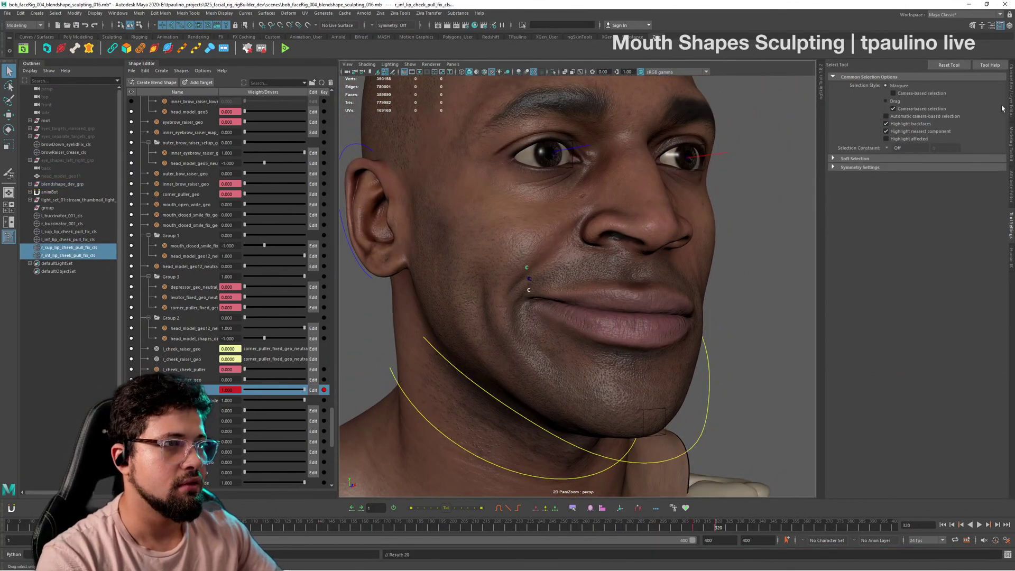
pyautogui.click(1011, 99)
pyautogui.keyDown('alt'); pyautogui.moveTo(793, 280); pyautogui.dragTo(778, 279); pyautogui.keyUp('alt')
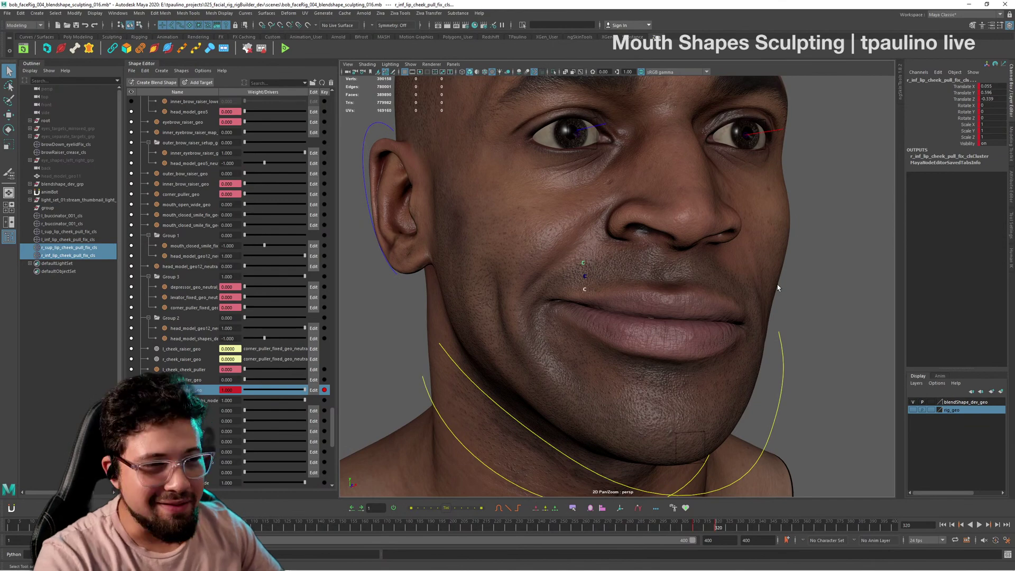
pyautogui.keyDown('alt'); pyautogui.moveTo(670, 307); pyautogui.dragTo(755, 316, button='right'); pyautogui.keyUp('alt')
pyautogui.keyDown('alt'); pyautogui.moveTo(754, 316); pyautogui.dragTo(793, 296); pyautogui.keyUp('alt')
pyautogui.keyDown('alt'); pyautogui.moveTo(793, 296); pyautogui.dragTo(784, 277, button='middle'); pyautogui.keyUp('alt')
pyautogui.keyDown('alt'); pyautogui.moveTo(785, 277); pyautogui.dragTo(801, 283, button='right'); pyautogui.keyUp('alt')
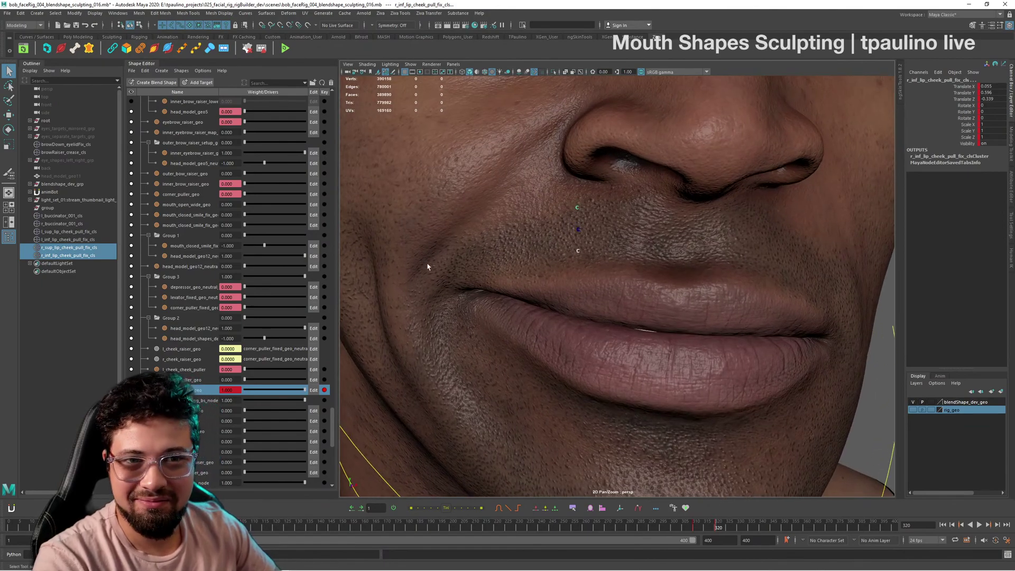
# Step: Reselect the head mesh, resume weight painting on the r_sup_lip_cheek_pull_fix_cls cluster and bring back the paint tool settings
pyautogui.keyDown('alt'); pyautogui.moveTo(429, 267); pyautogui.dragTo(495, 270); pyautogui.keyUp('alt')
pyautogui.click(732, 269)
pyautogui.keyDown('alt'); pyautogui.moveTo(732, 268); pyautogui.dragTo(748, 296); pyautogui.keyUp('alt')
pyautogui.keyDown('alt'); pyautogui.moveTo(747, 296); pyautogui.dragTo(753, 265, button='middle'); pyautogui.keyUp('alt')
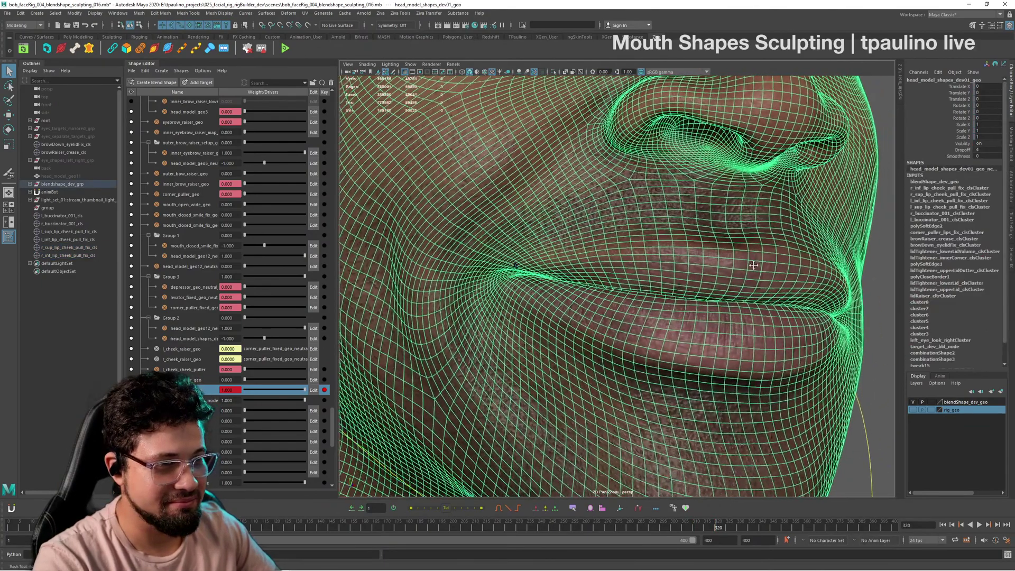
pyautogui.keyDown('alt'); pyautogui.moveTo(754, 265); pyautogui.dragTo(705, 286); pyautogui.keyUp('alt')
pyautogui.rightClick(704, 261)
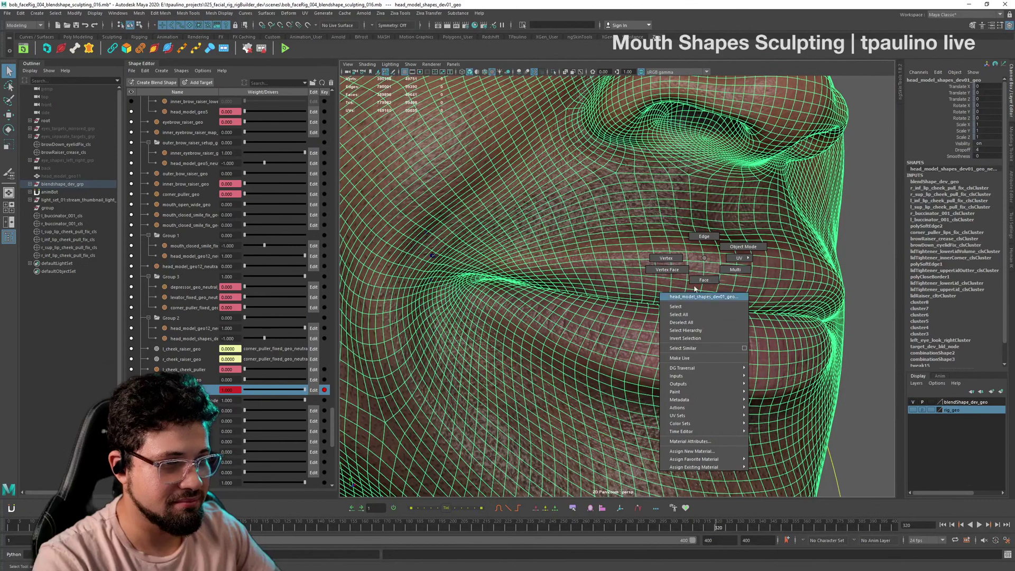
pyautogui.moveTo(755, 396)
pyautogui.moveTo(770, 415)
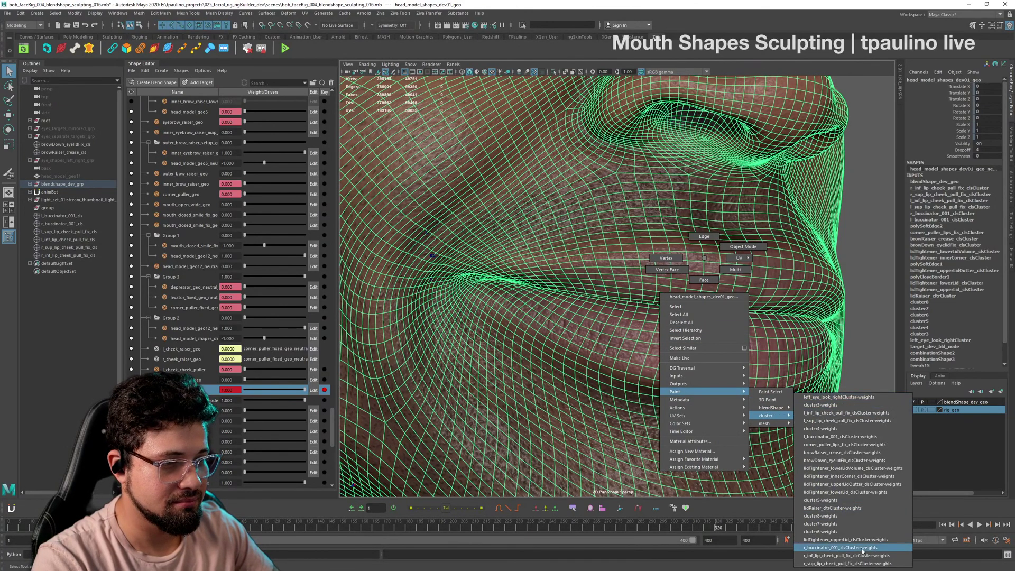
pyautogui.click(867, 563)
pyautogui.keyDown('alt'); pyautogui.moveTo(690, 307); pyautogui.dragTo(665, 307); pyautogui.keyUp('alt')
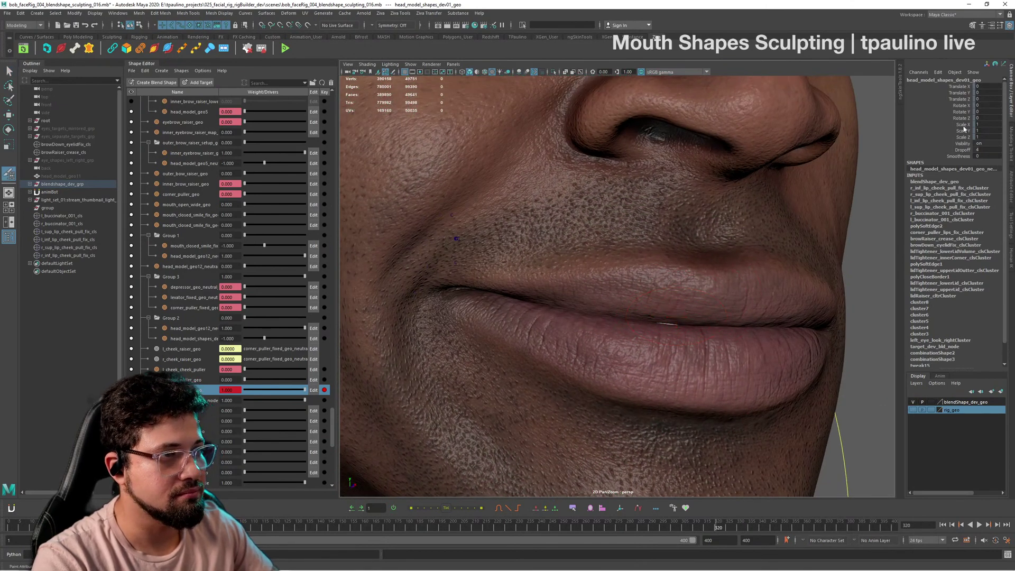
pyautogui.click(1012, 216)
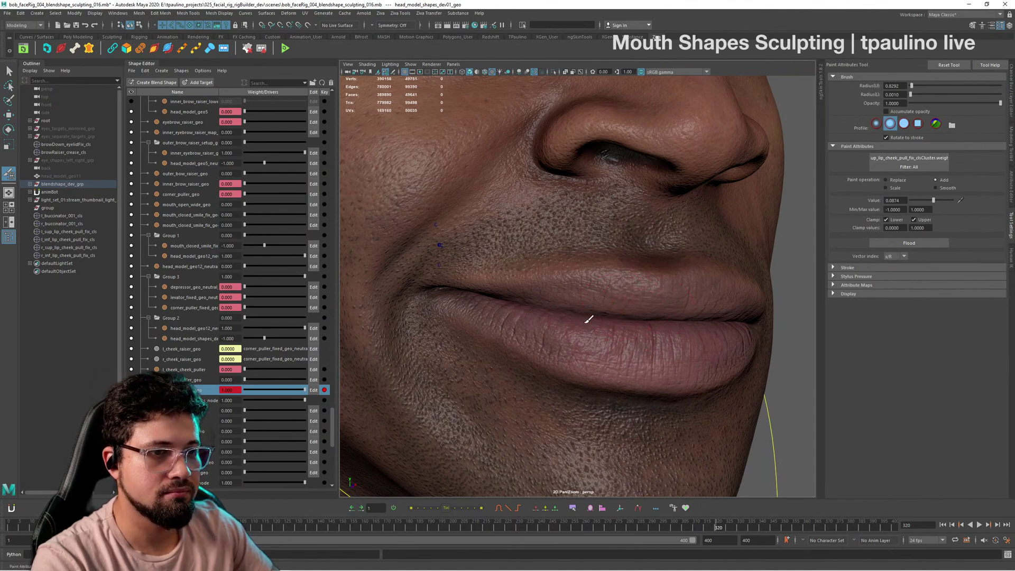
pyautogui.keyDown('alt'); pyautogui.moveTo(744, 311); pyautogui.dragTo(696, 313); pyautogui.keyUp('alt')
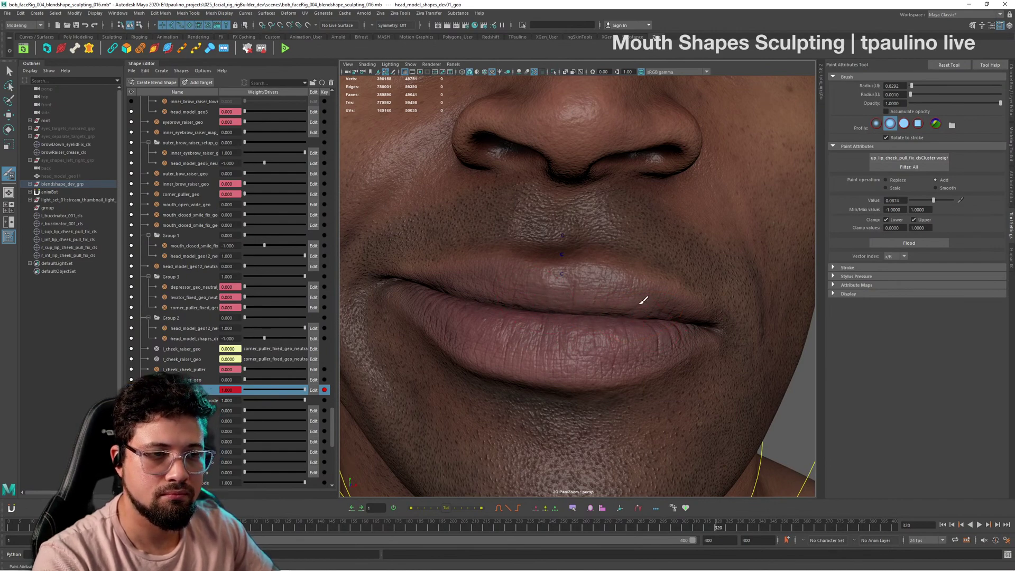
# Step: Leave weight painting and scrub between frames 301 and 323, comparing the mouth poses from the front and side
pyautogui.keyDown('alt'); pyautogui.moveTo(669, 315); pyautogui.dragTo(687, 304); pyautogui.keyUp('alt')
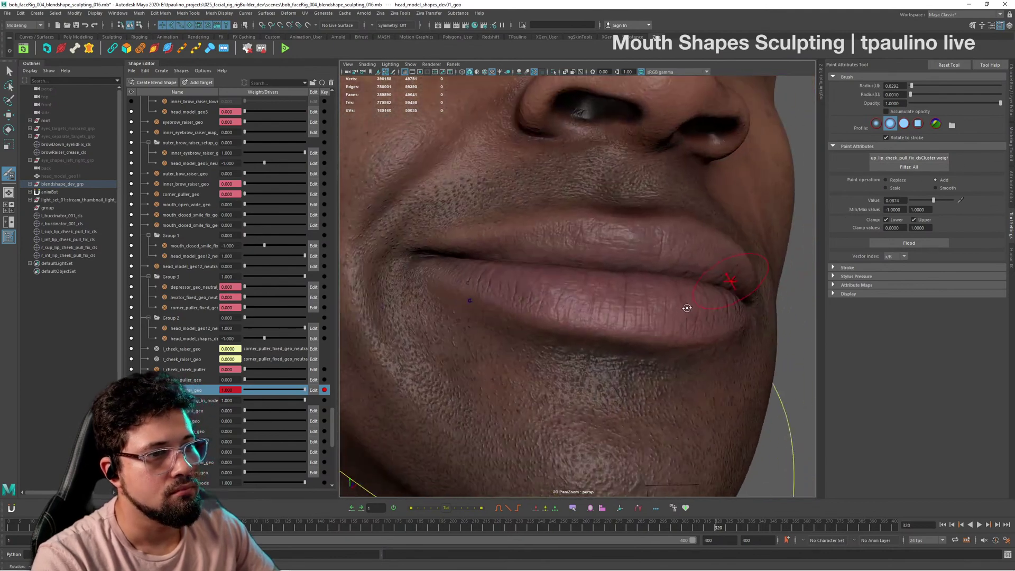
pyautogui.keyDown('alt'); pyautogui.moveTo(687, 305); pyautogui.dragTo(560, 275, button='right'); pyautogui.keyUp('alt')
pyautogui.moveTo(614, 303)
pyautogui.keyDown('alt'); pyautogui.mouseDown()
pyautogui.moveTo(534, 306)
pyautogui.moveTo(655, 308)
pyautogui.moveTo(587, 305)
pyautogui.moveTo(617, 296)
pyautogui.moveTo(643, 304)
pyautogui.moveTo(558, 290)
pyautogui.moveTo(603, 307)
pyautogui.mouseUp(); pyautogui.keyUp('alt')
pyautogui.press('q')
pyautogui.click(695, 268)
pyautogui.keyDown('alt'); pyautogui.moveTo(682, 287); pyautogui.dragTo(624, 304); pyautogui.keyUp('alt')
pyautogui.moveTo(718, 526); pyautogui.dragTo(676, 525)
pyautogui.keyDown('alt'); pyautogui.moveTo(703, 381); pyautogui.dragTo(695, 414); pyautogui.keyUp('alt')
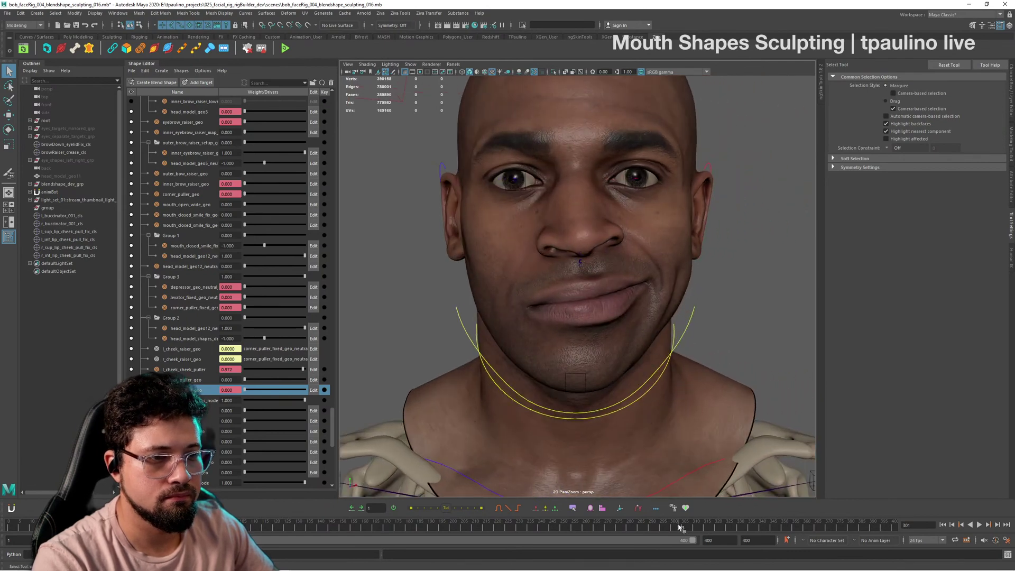
pyautogui.moveTo(679, 527); pyautogui.dragTo(724, 530)
pyautogui.keyDown('alt'); pyautogui.moveTo(475, 243); pyautogui.dragTo(583, 258); pyautogui.keyUp('alt')
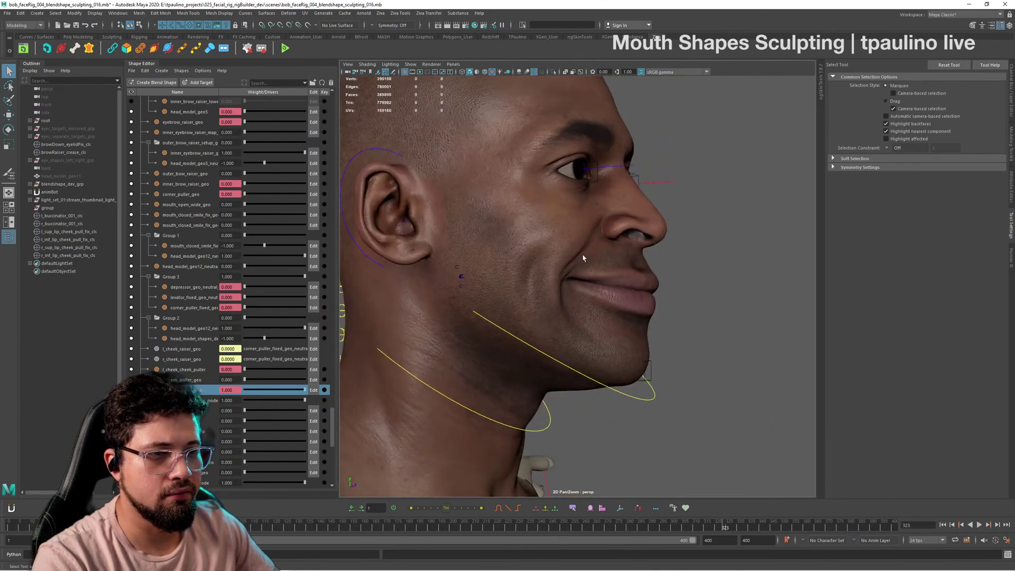
# Step: Reselect the head mesh, resume painting the r_sup_lip_cheek_pull_fix_cls cluster weights and turn on the color feedback
pyautogui.keyDown('alt'); pyautogui.moveTo(586, 245); pyautogui.dragTo(693, 342, button='right'); pyautogui.keyUp('alt')
pyautogui.click(692, 342)
pyautogui.moveTo(675, 271)
pyautogui.mouseDown(button='right')
pyautogui.moveTo(665, 411)
pyautogui.moveTo(736, 423)
pyautogui.moveTo(825, 497)
pyautogui.moveTo(835, 564)
pyautogui.mouseUp(button='right')
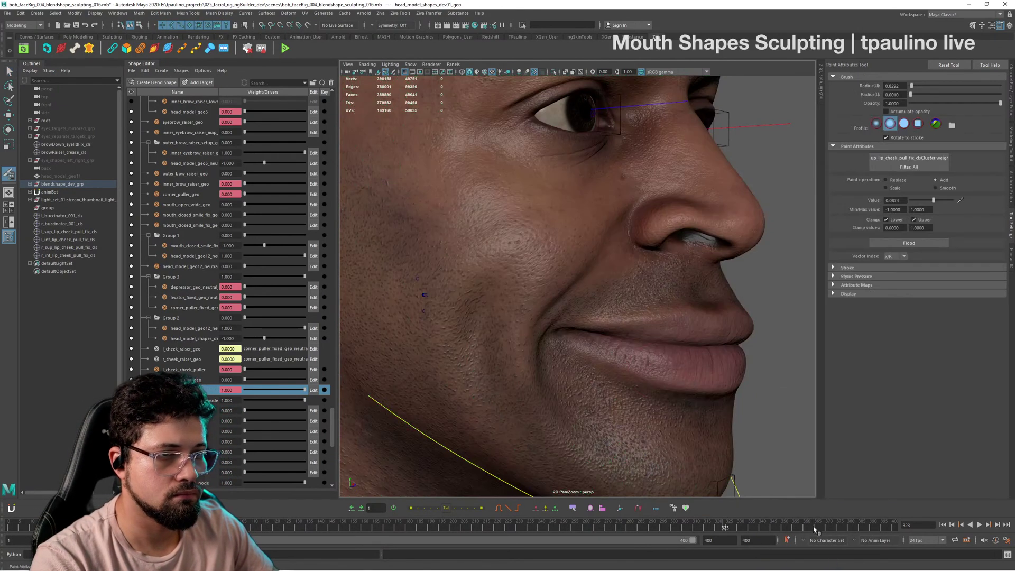
pyautogui.click(880, 295)
pyautogui.click(892, 349)
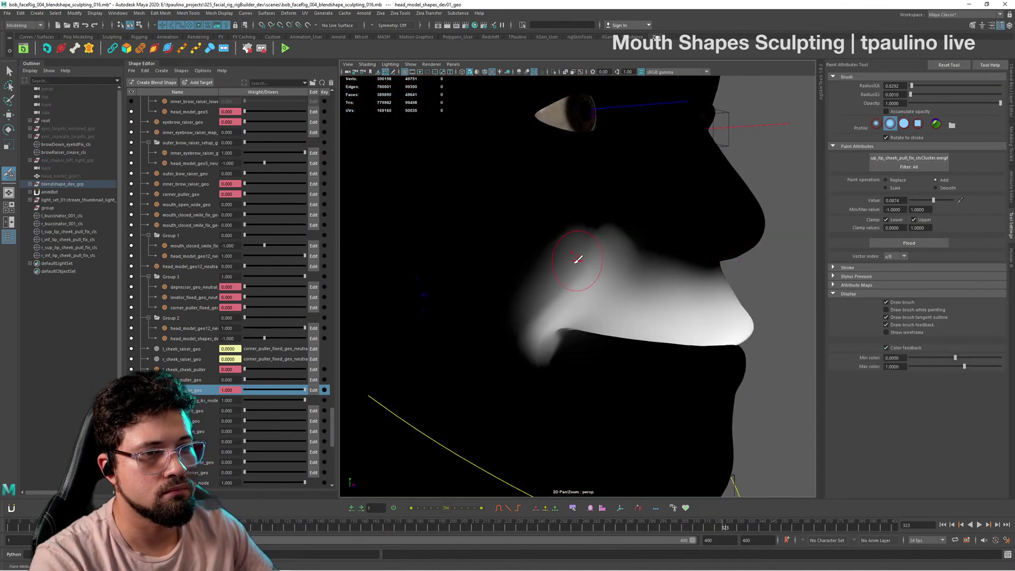
# Step: Make the paint brush's add value negative and turn off the color feedback to show the skin shading again
pyautogui.write('-')
pyautogui.press('Return')
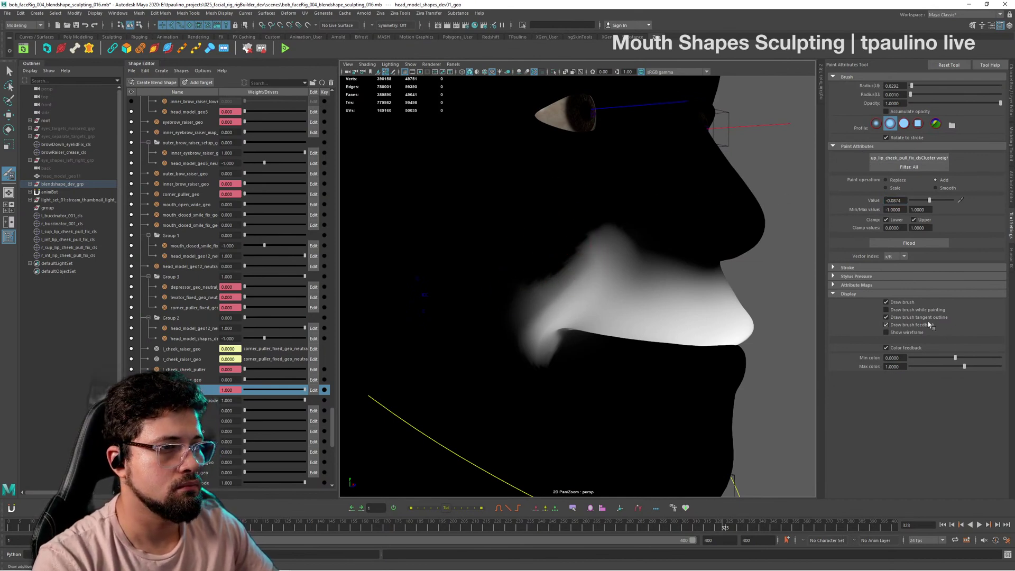
pyautogui.click(886, 332)
pyautogui.click(887, 332)
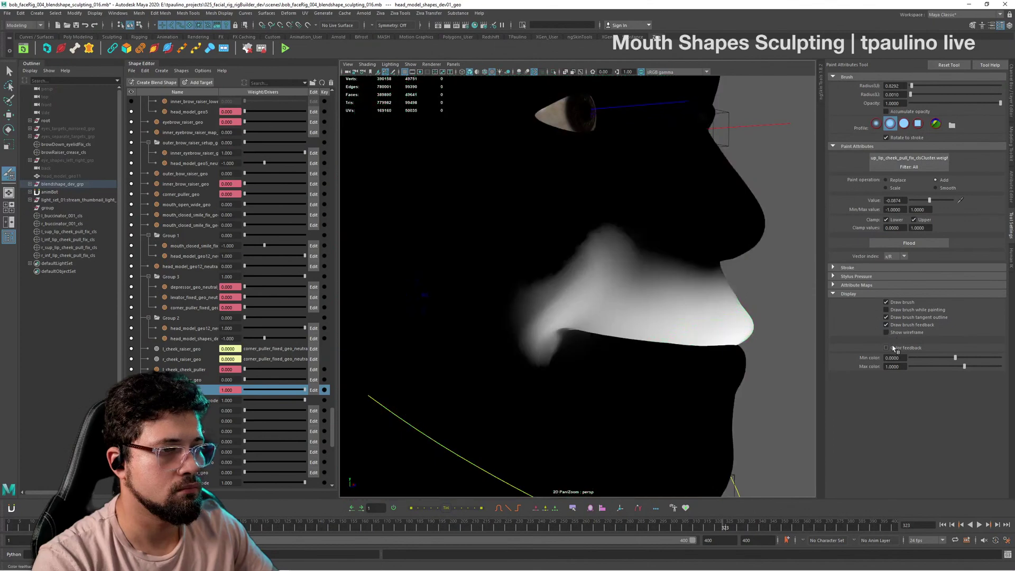
pyautogui.click(886, 348)
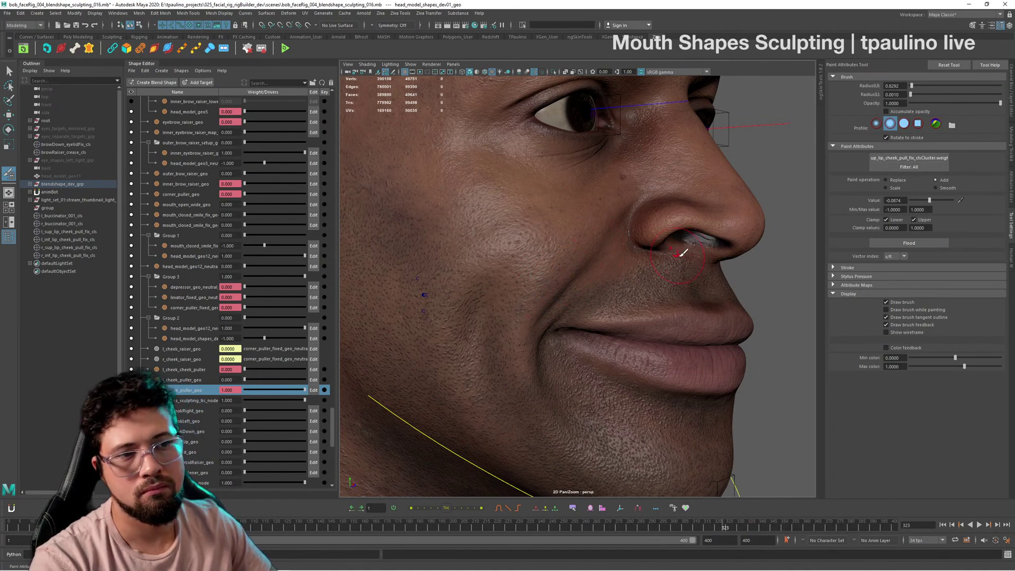
# Step: Switch the paint brush's add value back to positive after inspecting the character's right cheek crease and mouth corner
pyautogui.keyDown('alt'); pyautogui.moveTo(687, 222); pyautogui.dragTo(625, 272); pyautogui.keyUp('alt')
pyautogui.keyDown('alt'); pyautogui.moveTo(695, 271); pyautogui.dragTo(598, 269); pyautogui.keyUp('alt')
pyautogui.keyDown('alt'); pyautogui.moveTo(597, 269); pyautogui.dragTo(428, 265, button='right'); pyautogui.keyUp('alt')
pyautogui.moveTo(623, 278)
pyautogui.keyDown('alt'); pyautogui.mouseDown()
pyautogui.moveTo(534, 280)
pyautogui.moveTo(642, 274)
pyautogui.mouseUp(); pyautogui.keyUp('alt')
pyautogui.keyDown('alt'); pyautogui.moveTo(546, 270); pyautogui.dragTo(648, 280, button='right'); pyautogui.keyUp('alt')
pyautogui.keyDown('alt'); pyautogui.moveTo(621, 343); pyautogui.dragTo(646, 310); pyautogui.keyUp('alt')
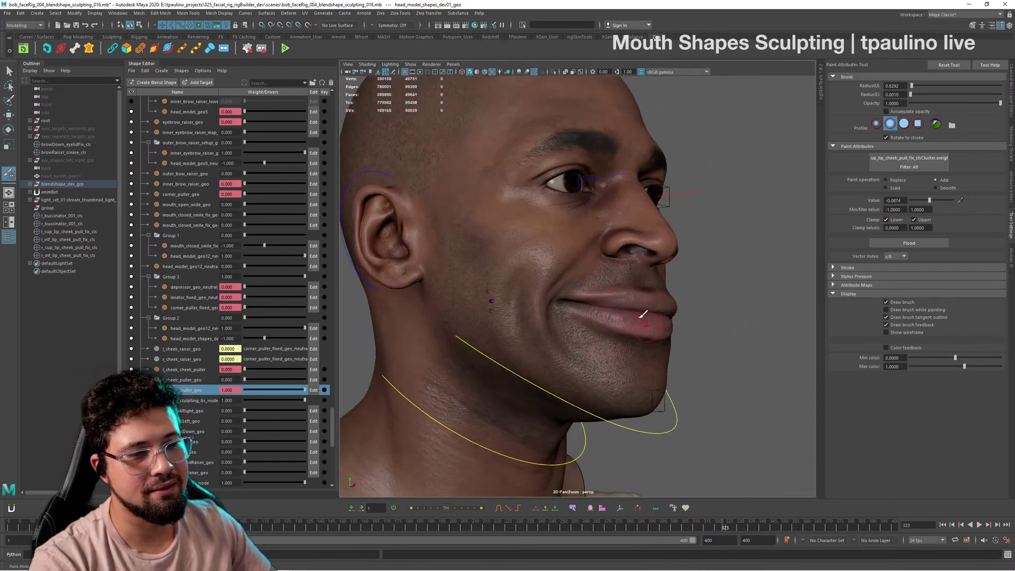
pyautogui.keyDown('alt'); pyautogui.moveTo(645, 310); pyautogui.dragTo(684, 288, button='right'); pyautogui.keyUp('alt')
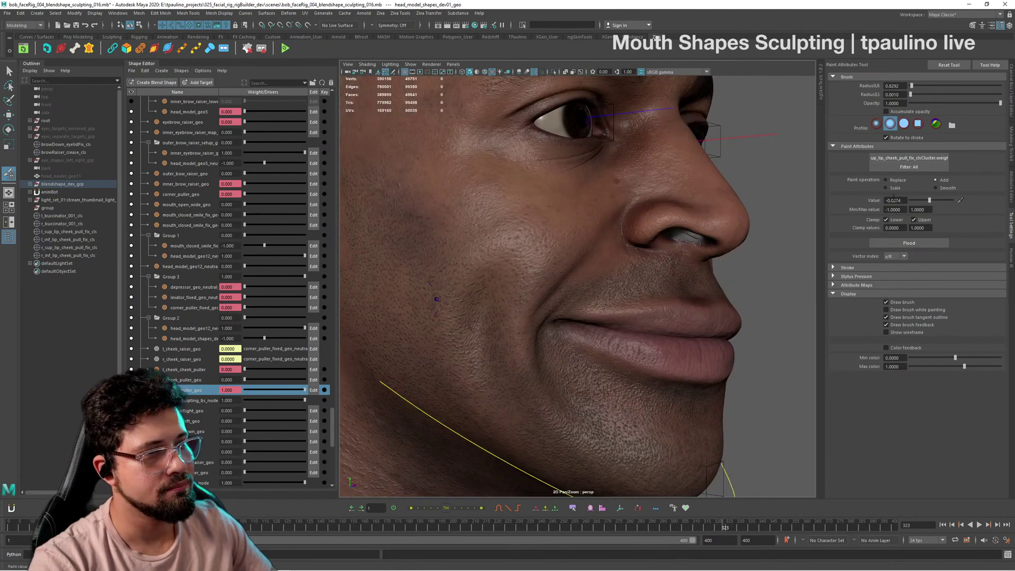
pyautogui.press('Delete')
pyautogui.press('Return')
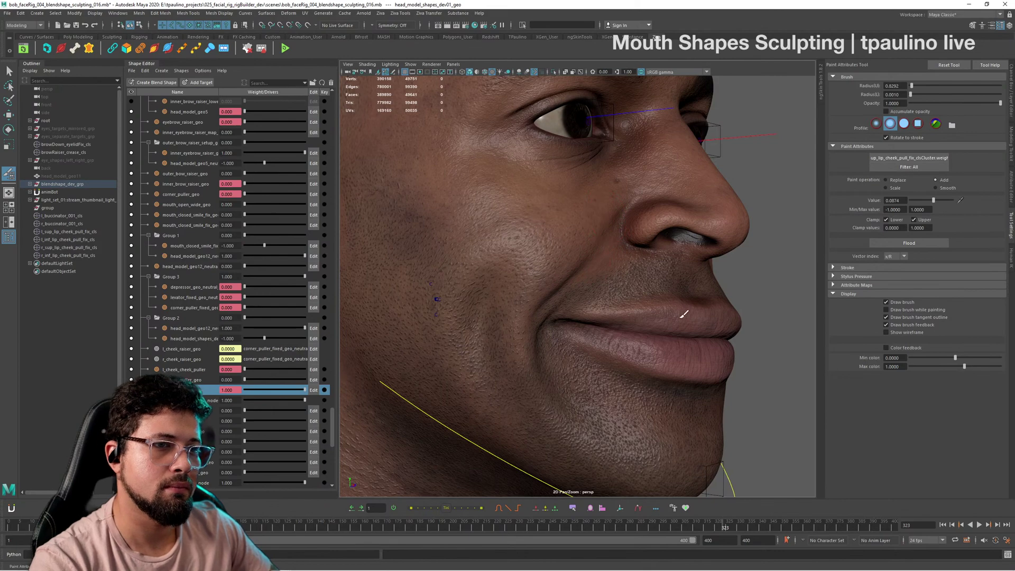
# Step: Examine the cheek crease and the character's right mouth corner close up and from three-quarter views
pyautogui.keyDown('alt'); pyautogui.moveTo(709, 317); pyautogui.dragTo(671, 322); pyautogui.keyUp('alt')
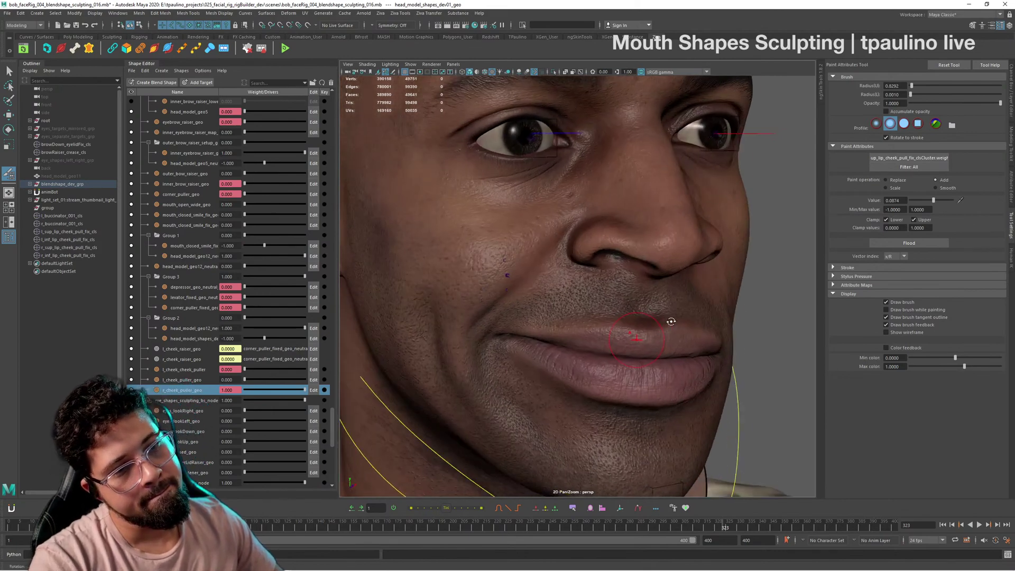
pyautogui.keyDown('alt'); pyautogui.moveTo(670, 321); pyautogui.dragTo(441, 288, button='right'); pyautogui.keyUp('alt')
pyautogui.moveTo(627, 339)
pyautogui.keyDown('alt'); pyautogui.mouseDown()
pyautogui.moveTo(571, 338)
pyautogui.moveTo(643, 341)
pyautogui.mouseUp(); pyautogui.keyUp('alt')
pyautogui.keyDown('alt'); pyautogui.moveTo(571, 344); pyautogui.dragTo(641, 369, button='right'); pyautogui.keyUp('alt')
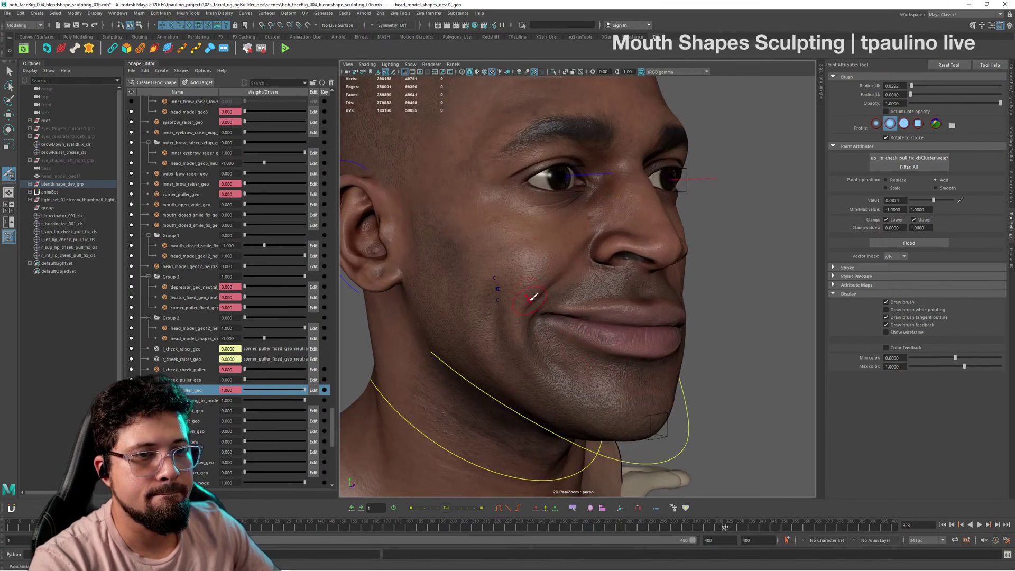
pyautogui.keyDown('alt'); pyautogui.moveTo(629, 286); pyautogui.dragTo(657, 272, button='right'); pyautogui.keyUp('alt')
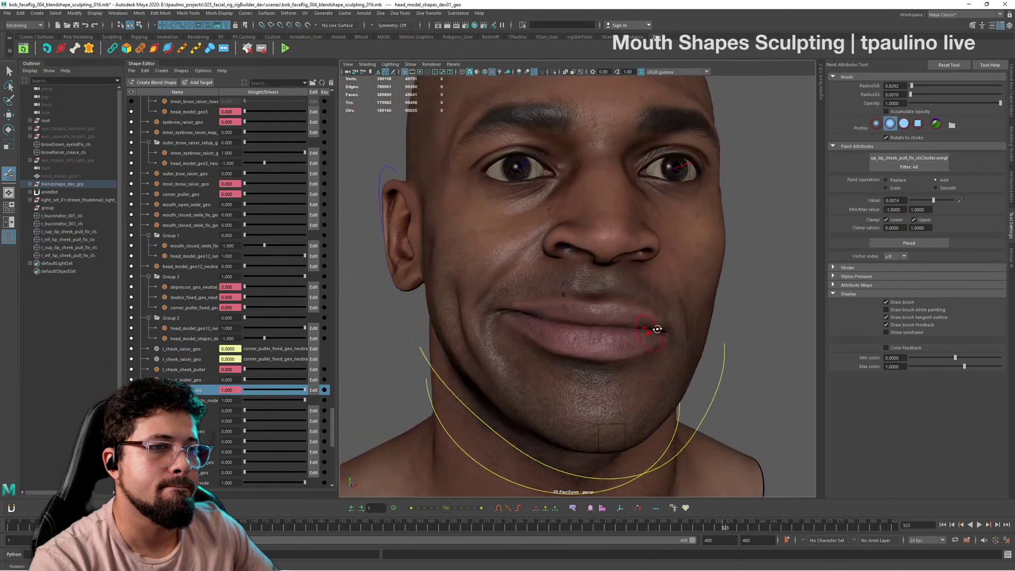
pyautogui.keyDown('alt'); pyautogui.moveTo(657, 272); pyautogui.dragTo(691, 324); pyautogui.keyUp('alt')
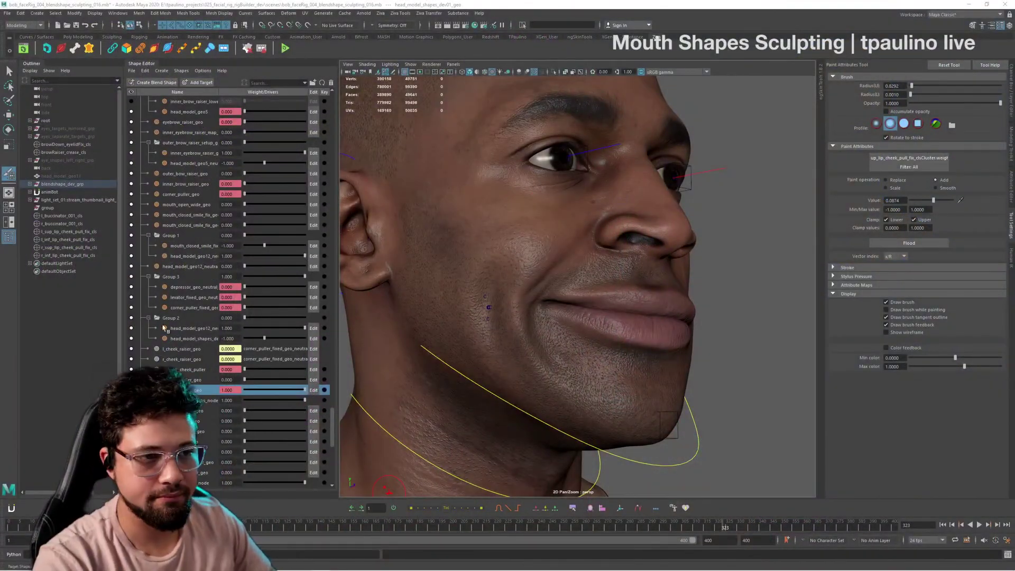
pyautogui.moveTo(609, 312)
pyautogui.keyDown('alt'); pyautogui.mouseDown()
pyautogui.moveTo(571, 318)
pyautogui.moveTo(584, 335)
pyautogui.moveTo(633, 305)
pyautogui.moveTo(573, 313)
pyautogui.mouseUp(); pyautogui.keyUp('alt')
pyautogui.keyDown('alt'); pyautogui.moveTo(573, 313); pyautogui.dragTo(619, 313, button='right'); pyautogui.keyUp('alt')
pyautogui.keyDown('alt'); pyautogui.moveTo(619, 312); pyautogui.dragTo(646, 302); pyautogui.keyUp('alt')
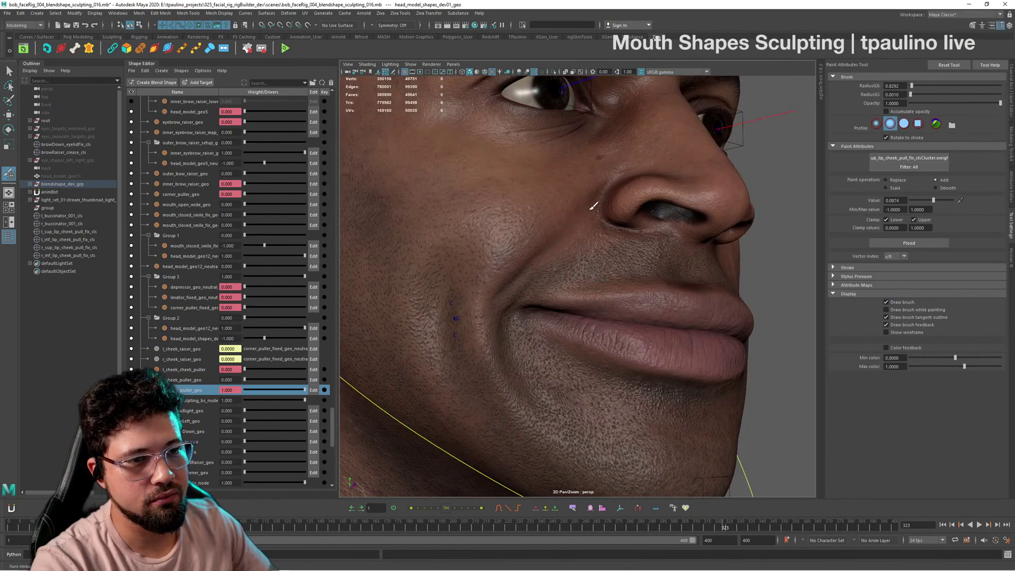
pyautogui.moveTo(548, 305)
pyautogui.keyDown('alt'); pyautogui.mouseDown()
pyautogui.moveTo(628, 245)
pyautogui.moveTo(561, 318)
pyautogui.mouseUp(); pyautogui.keyUp('alt')
pyautogui.keyDown('alt'); pyautogui.moveTo(560, 317); pyautogui.dragTo(540, 331, button='right'); pyautogui.keyUp('alt')
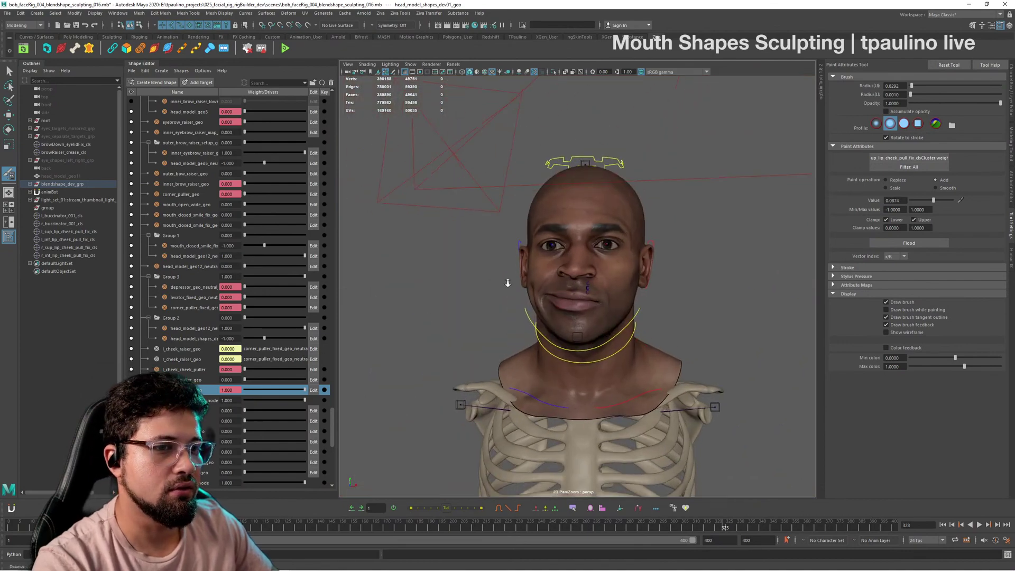
# Step: Review how the smile reads on the whole head at a distance, and compare it with the lips up close
pyautogui.keyDown('alt'); pyautogui.moveTo(507, 283); pyautogui.dragTo(549, 275, button='right'); pyautogui.keyUp('alt')
pyautogui.moveTo(550, 275)
pyautogui.keyDown('alt'); pyautogui.mouseDown()
pyautogui.moveTo(582, 275)
pyautogui.moveTo(476, 280)
pyautogui.mouseUp(); pyautogui.keyUp('alt')
pyautogui.keyDown('alt'); pyautogui.moveTo(476, 280); pyautogui.dragTo(348, 295, button='right'); pyautogui.keyUp('alt')
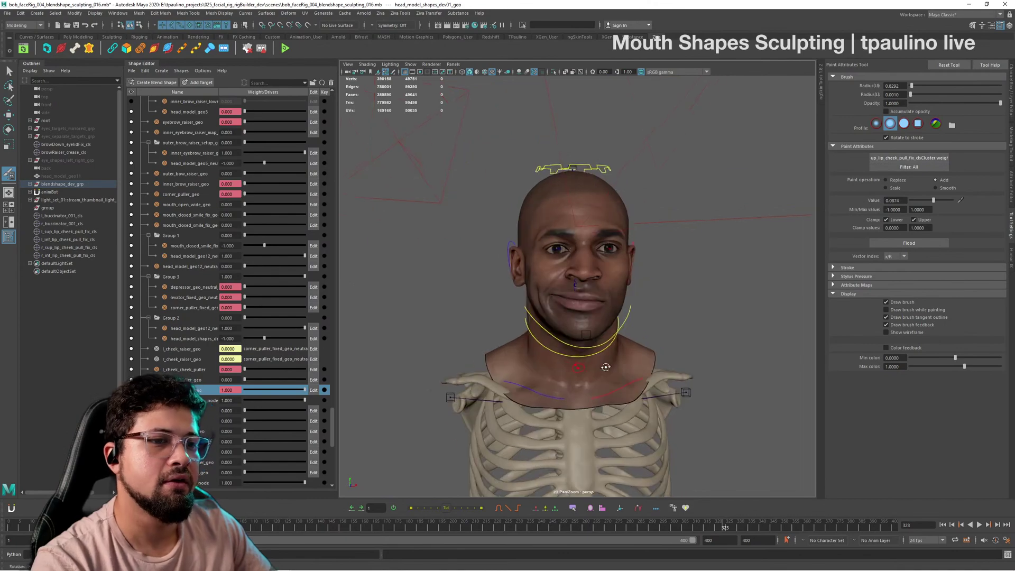
pyautogui.keyDown('alt'); pyautogui.moveTo(585, 341); pyautogui.dragTo(675, 369, button='right'); pyautogui.keyUp('alt')
pyautogui.keyDown('alt'); pyautogui.moveTo(675, 370); pyautogui.dragTo(743, 347); pyautogui.keyUp('alt')
pyautogui.moveTo(744, 347)
pyautogui.keyDown('alt'); pyautogui.mouseDown(button='right')
pyautogui.moveTo(665, 348)
pyautogui.moveTo(725, 350)
pyautogui.mouseUp(button='right'); pyautogui.keyUp('alt')
pyautogui.keyDown('alt'); pyautogui.moveTo(725, 350); pyautogui.dragTo(671, 340); pyautogui.keyUp('alt')
pyautogui.keyDown('alt'); pyautogui.moveTo(613, 344); pyautogui.dragTo(661, 367, button='right'); pyautogui.keyUp('alt')
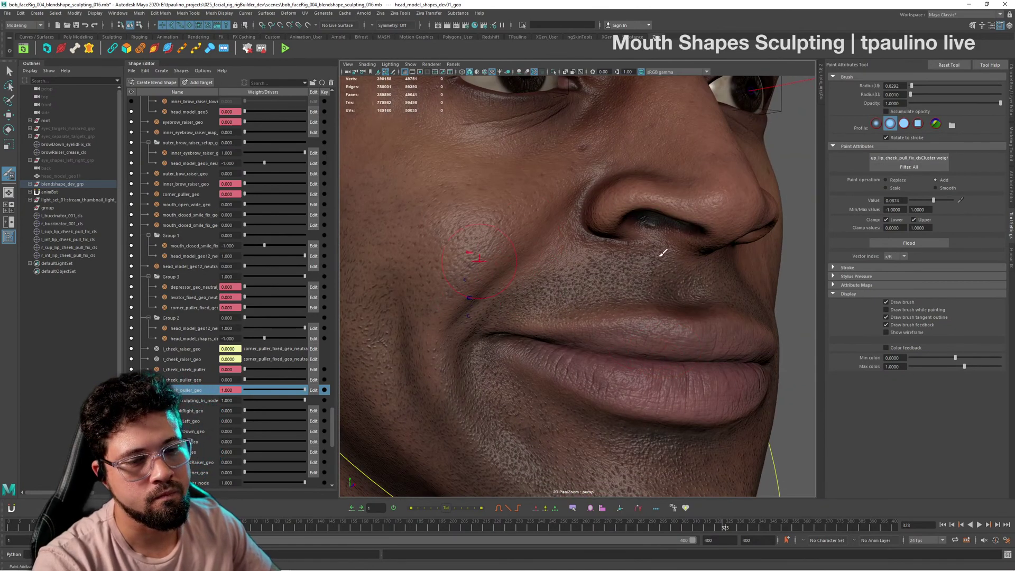
pyautogui.moveTo(708, 316)
pyautogui.keyDown('alt'); pyautogui.mouseDown()
pyautogui.moveTo(726, 315)
pyautogui.moveTo(695, 310)
pyautogui.mouseUp(); pyautogui.keyUp('alt')
pyautogui.keyDown('alt'); pyautogui.moveTo(696, 310); pyautogui.dragTo(668, 306, button='right'); pyautogui.keyUp('alt')
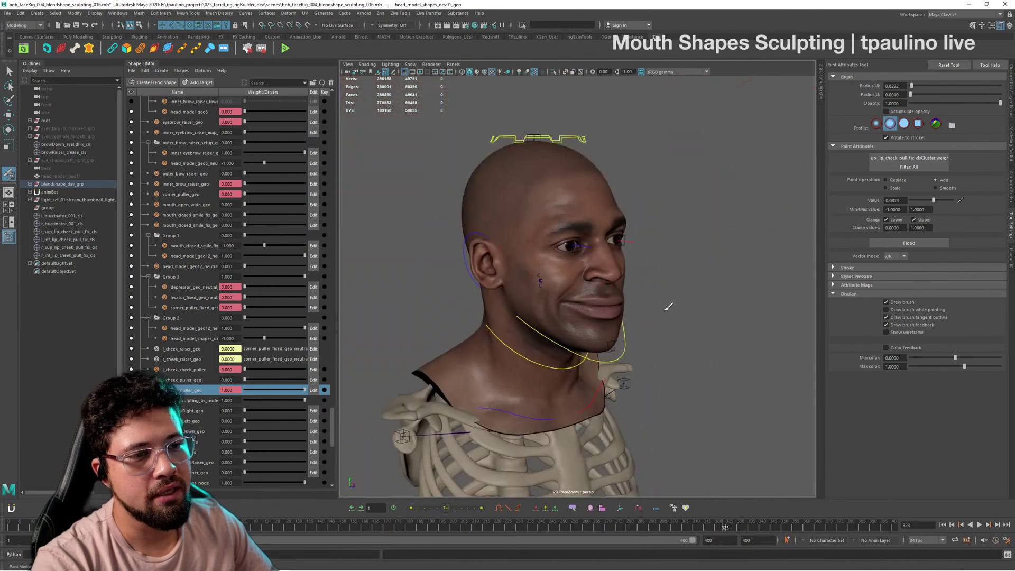
pyautogui.keyDown('alt'); pyautogui.moveTo(668, 306); pyautogui.dragTo(592, 306); pyautogui.keyUp('alt')
pyautogui.keyDown('alt'); pyautogui.moveTo(592, 306); pyautogui.dragTo(641, 328, button='right'); pyautogui.keyUp('alt')
pyautogui.keyDown('alt'); pyautogui.moveTo(641, 329); pyautogui.dragTo(725, 335); pyautogui.keyUp('alt')
# Step: Leave weight painting, clear the selection and review the unobstructed smile from three-quarter and front views
pyautogui.press('q')
pyautogui.click(758, 325)
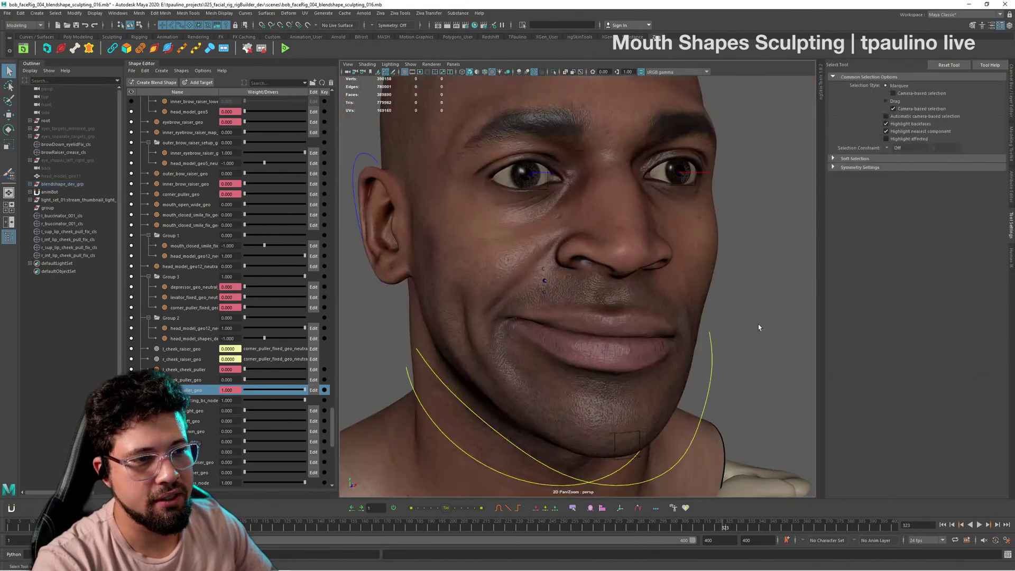
pyautogui.keyDown('alt'); pyautogui.moveTo(655, 324); pyautogui.dragTo(587, 324, button='right'); pyautogui.keyUp('alt')
pyautogui.moveTo(587, 323)
pyautogui.keyDown('alt'); pyautogui.mouseDown()
pyautogui.moveTo(650, 326)
pyautogui.moveTo(632, 329)
pyautogui.mouseUp(); pyautogui.keyUp('alt')
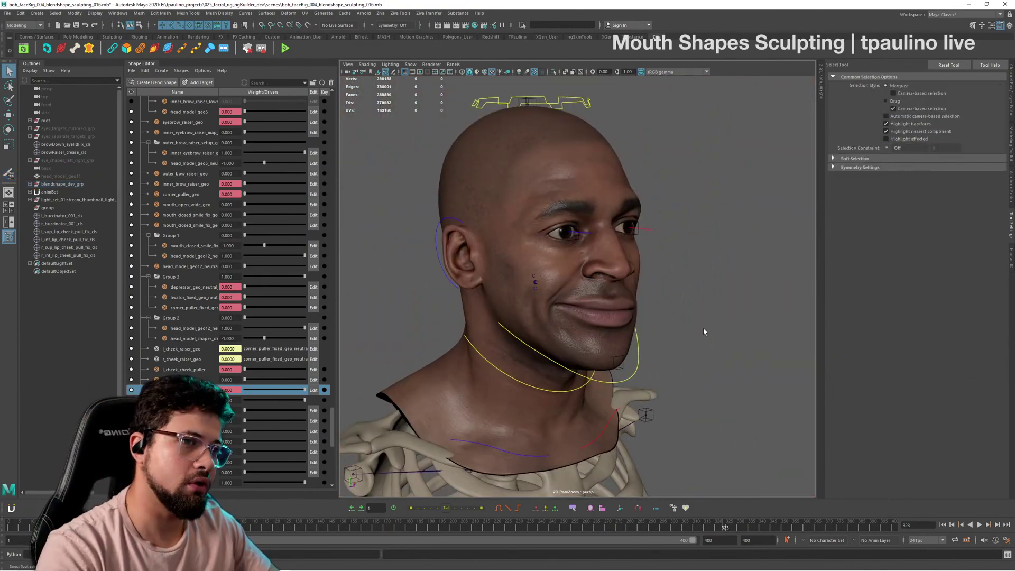
pyautogui.keyDown('alt'); pyautogui.moveTo(704, 332); pyautogui.dragTo(694, 351); pyautogui.keyUp('alt')
pyautogui.keyDown('alt'); pyautogui.moveTo(739, 349); pyautogui.dragTo(825, 370, button='right'); pyautogui.keyUp('alt')
pyautogui.keyDown('alt'); pyautogui.moveTo(825, 369); pyautogui.dragTo(679, 339); pyautogui.keyUp('alt')
pyautogui.keyDown('alt'); pyautogui.moveTo(679, 339); pyautogui.dragTo(637, 342, button='right'); pyautogui.keyUp('alt')
pyautogui.keyDown('alt'); pyautogui.moveTo(637, 342); pyautogui.dragTo(555, 349); pyautogui.keyUp('alt')
# Step: Check the lip shape and cheek volume once more from the front, three-quarter and low angles
pyautogui.moveTo(510, 562)
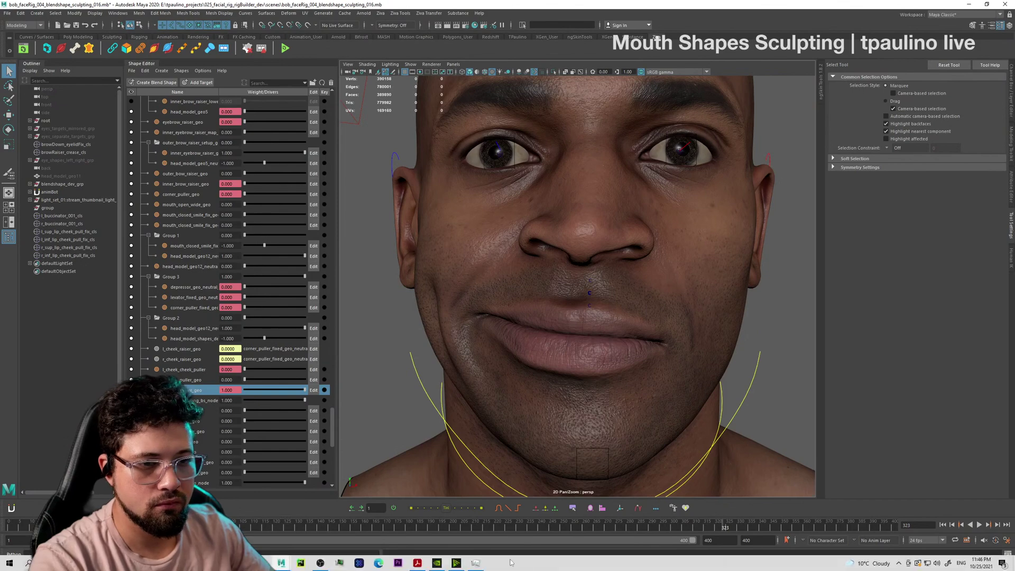
pyautogui.keyDown('alt'); pyautogui.moveTo(724, 359); pyautogui.dragTo(594, 363); pyautogui.keyUp('alt')
pyautogui.keyDown('alt'); pyautogui.moveTo(593, 363); pyautogui.dragTo(620, 402, button='right'); pyautogui.keyUp('alt')
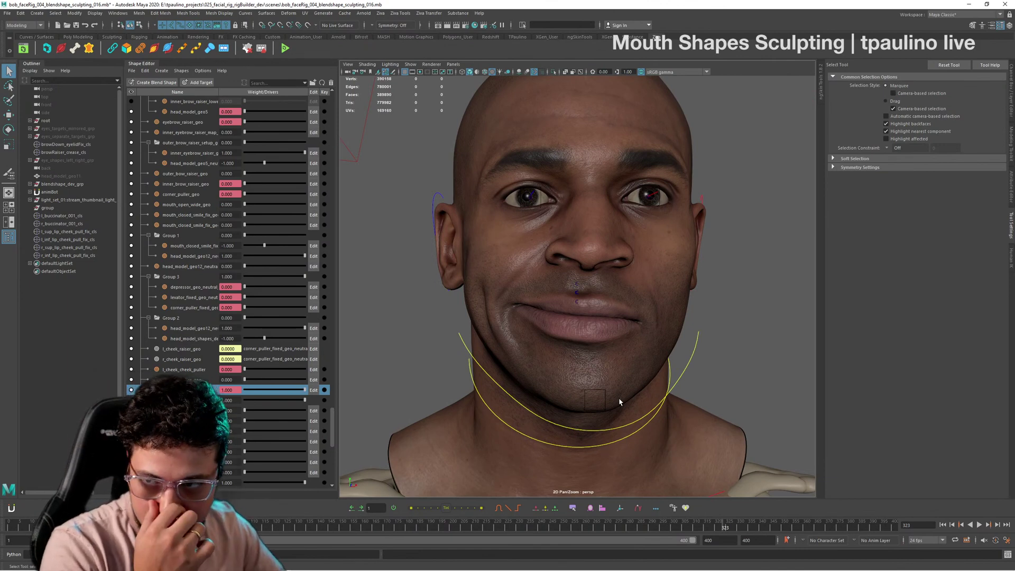
pyautogui.keyDown('alt'); pyautogui.moveTo(630, 267); pyautogui.dragTo(655, 223); pyautogui.keyUp('alt')
pyautogui.scroll(2, 689, 236)
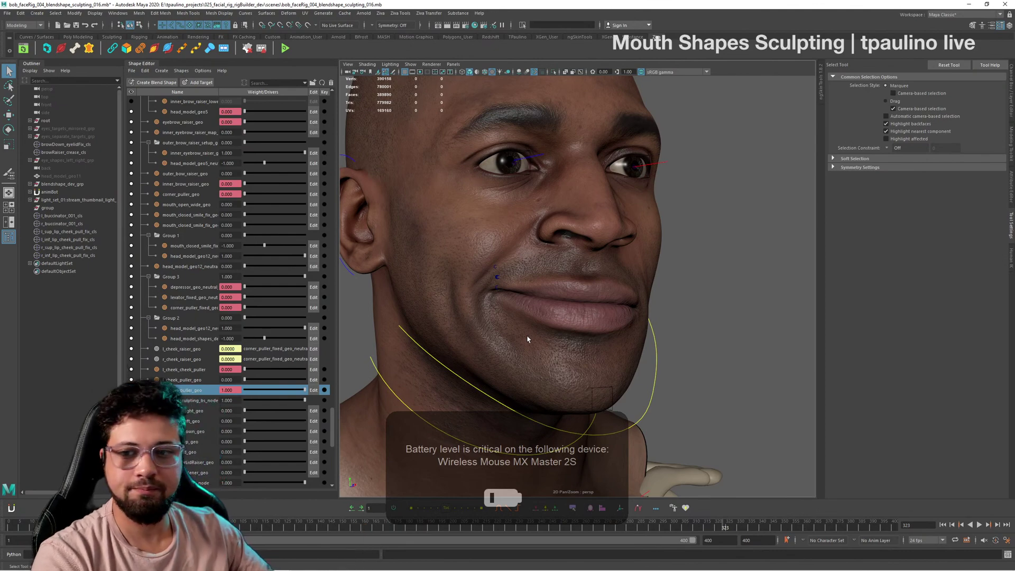
pyautogui.keyDown('alt'); pyautogui.moveTo(626, 288); pyautogui.dragTo(651, 339); pyautogui.keyUp('alt')
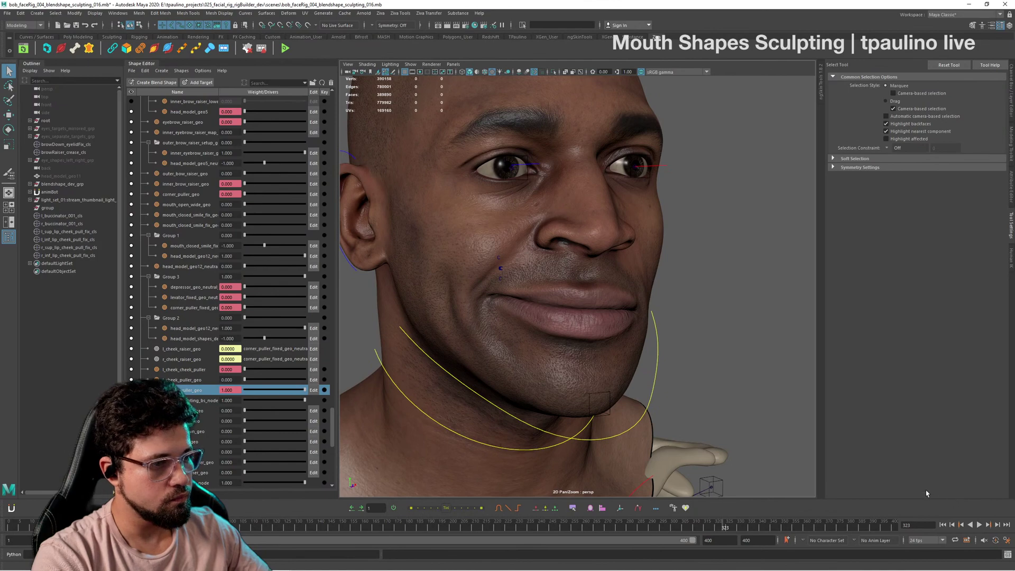
# Step: Duplicate the head mesh head_model_shapes_dev01_geo in its corrected smile pose
pyautogui.keyDown('alt'); pyautogui.moveTo(740, 363); pyautogui.dragTo(685, 288); pyautogui.keyUp('alt')
pyautogui.click(661, 268)
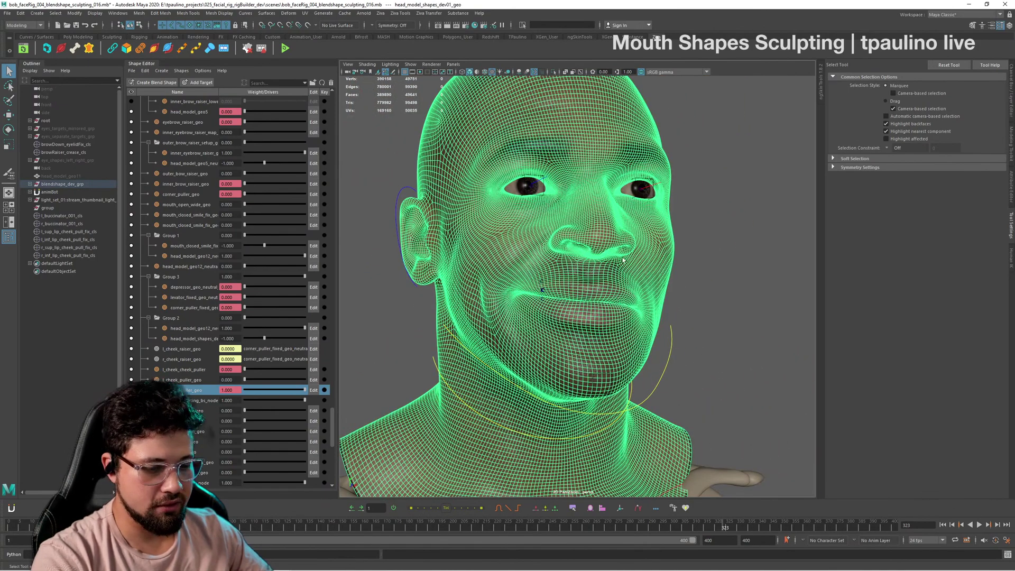
pyautogui.hotkey('ctrl', 'd')
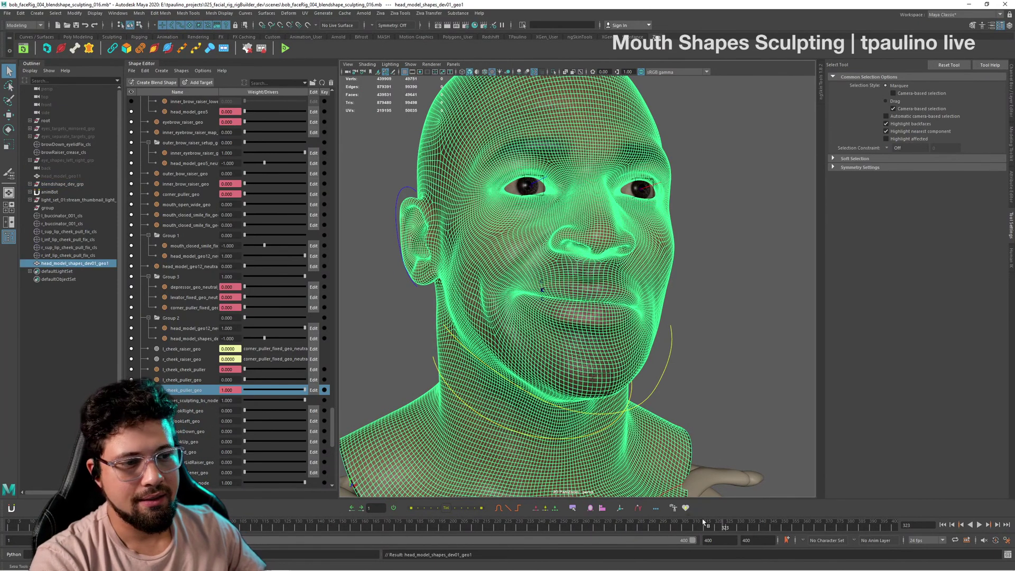
# Step: Go to frame 330, lower the r_cheek_puller_geo blendshape weight to 0 and key it
pyautogui.moveTo(722, 527)
pyautogui.mouseDown()
pyautogui.moveTo(714, 532)
pyautogui.moveTo(726, 532)
pyautogui.mouseUp()
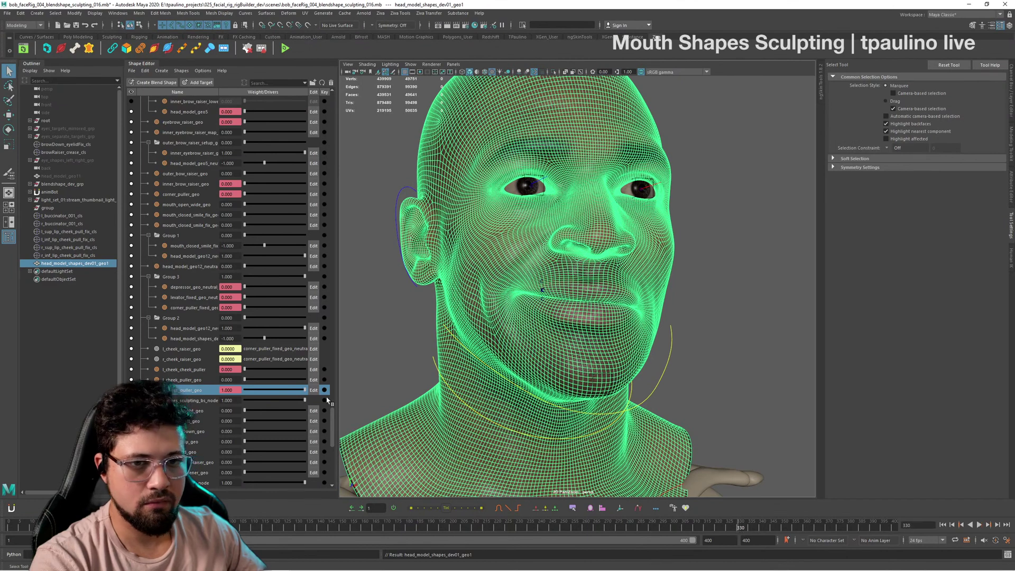
pyautogui.moveTo(298, 390); pyautogui.dragTo(192, 393)
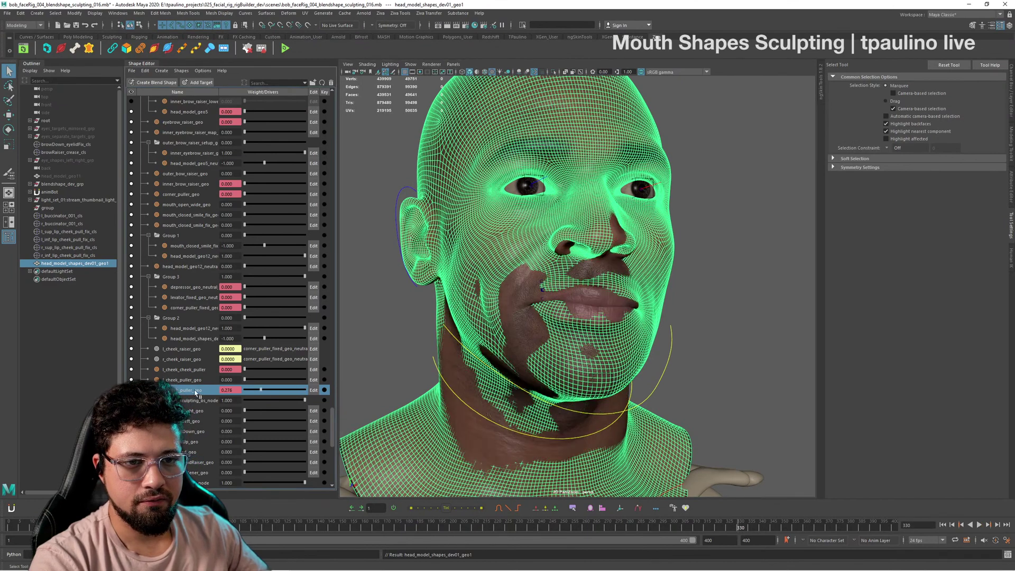
pyautogui.click(324, 390)
pyautogui.keyDown('alt'); pyautogui.moveTo(638, 348); pyautogui.dragTo(566, 346); pyautogui.keyUp('alt')
# Step: Select the r_sup and r_inf lip_cheek_pull_fix clusters and reset their Translate X, Y and Z to 0
pyautogui.click(103, 257)
pyautogui.keyDown('shift'); pyautogui.click(103, 248); pyautogui.keyUp('shift')
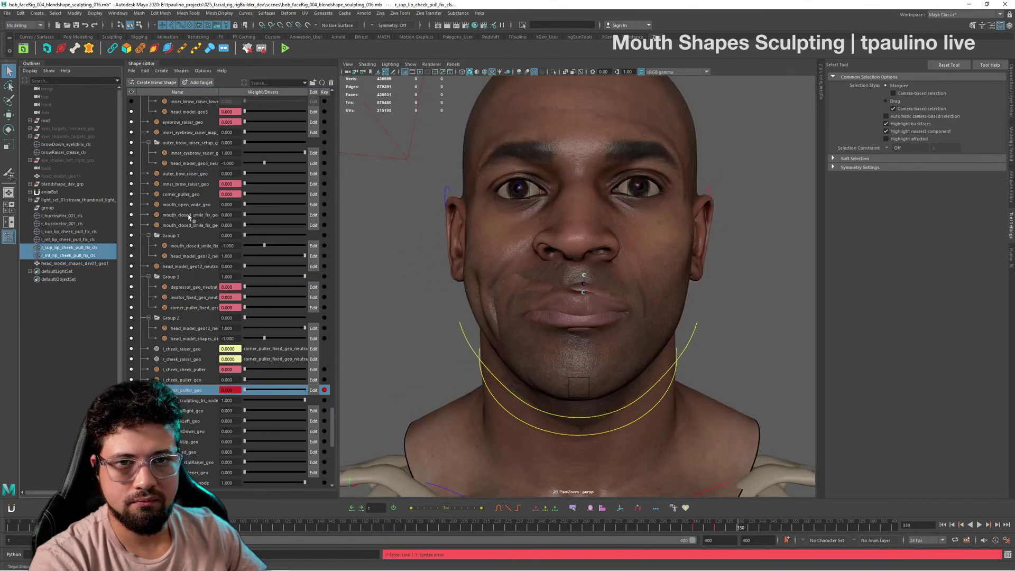
pyautogui.click(1013, 88)
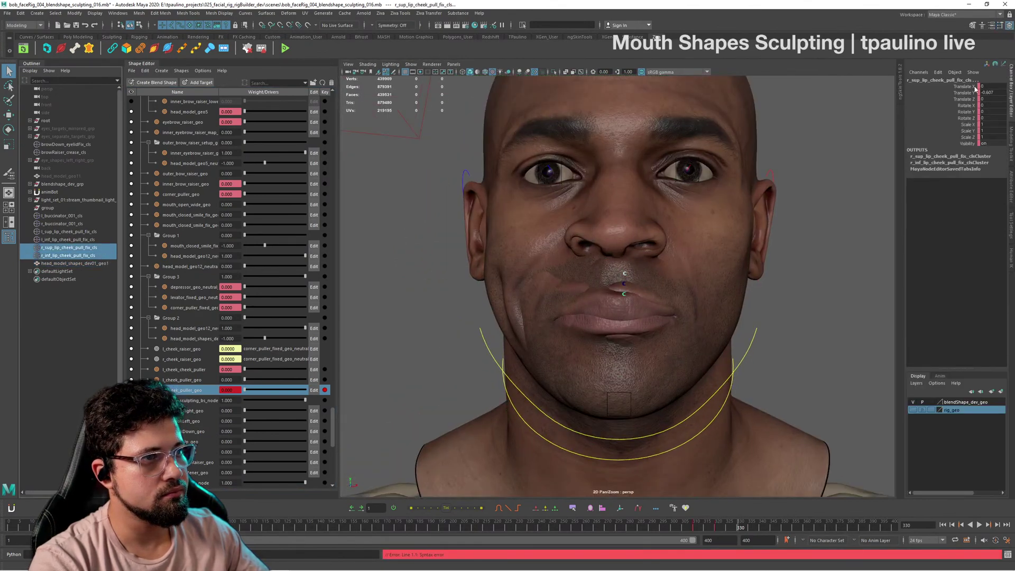
pyautogui.moveTo(976, 87); pyautogui.dragTo(987, 101)
pyautogui.press('Return')
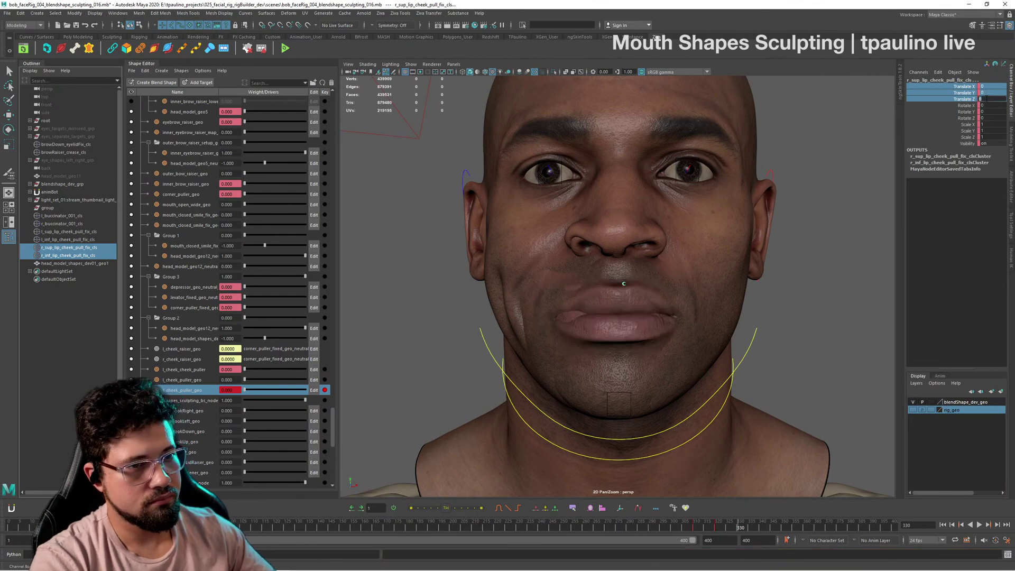
pyautogui.keyDown('alt'); pyautogui.moveTo(760, 265); pyautogui.dragTo(725, 299); pyautogui.keyUp('alt')
# Step: Add the duplicated head head_model_shapes_dev01_geo1 as a target of target_dev_bld_node, and delete the duplicate mesh
pyautogui.click(74, 263)
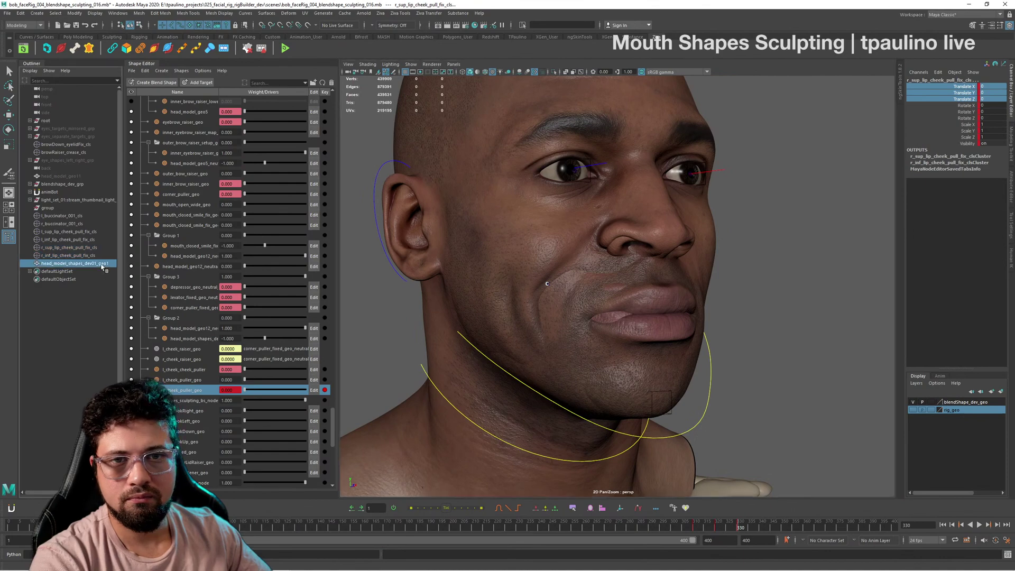
pyautogui.scroll(6, 212, 295)
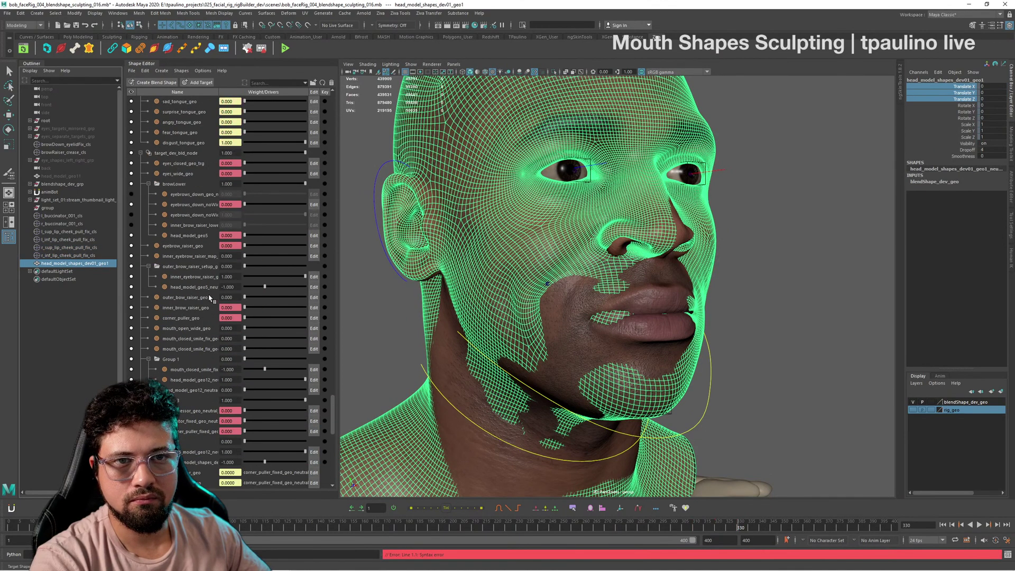
pyautogui.rightClick(196, 214)
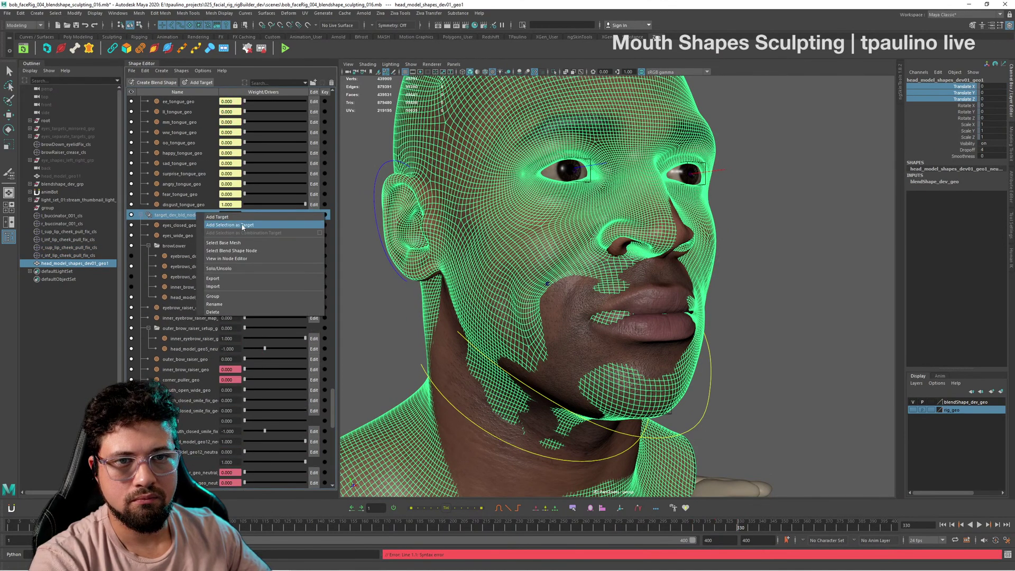
pyautogui.click(232, 229)
pyautogui.press('Delete')
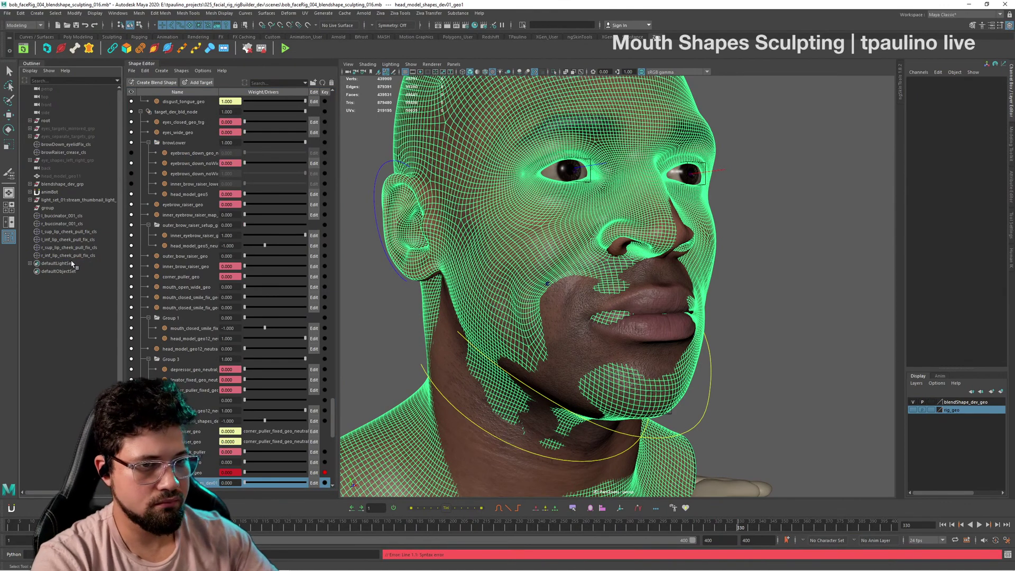
# Step: Test the newly added head target at weight 1, examining the mouth corner and cheek from several angles, and return its weight to 0
pyautogui.keyDown('alt'); pyautogui.moveTo(661, 318); pyautogui.dragTo(687, 333); pyautogui.keyUp('alt')
pyautogui.scroll(-3, 248, 440)
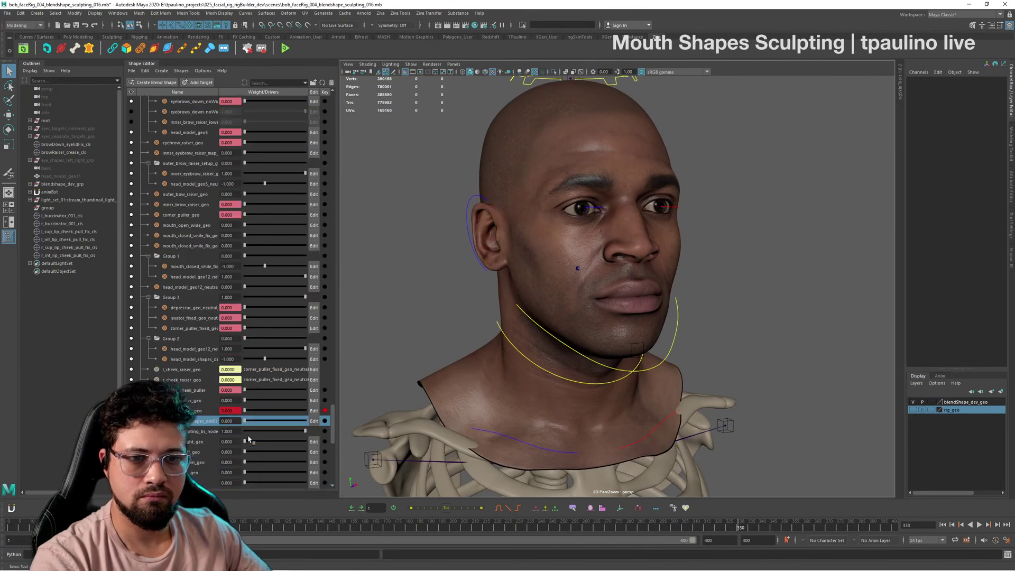
pyautogui.moveTo(254, 423); pyautogui.dragTo(336, 423)
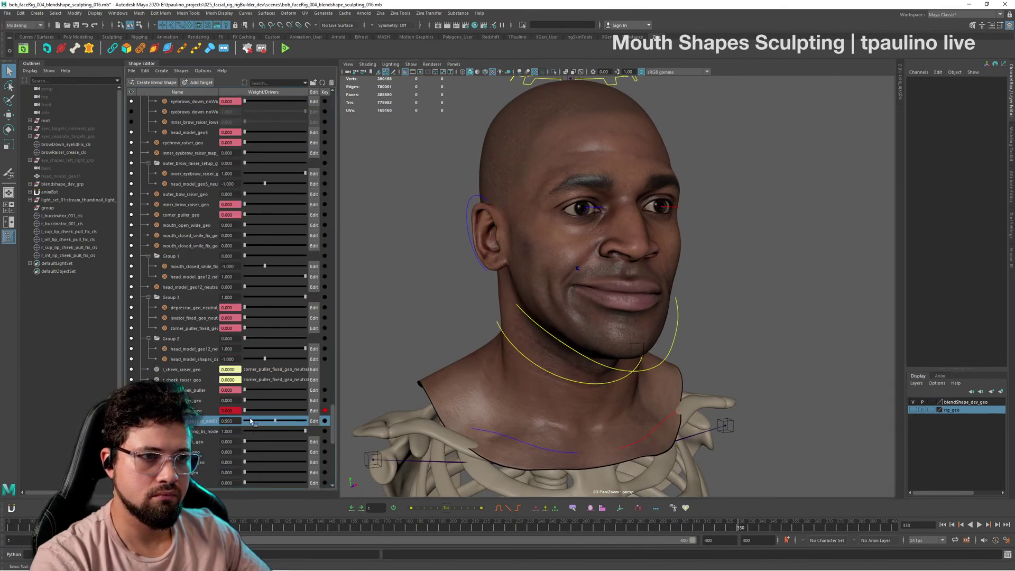
pyautogui.moveTo(251, 421); pyautogui.dragTo(320, 432)
pyautogui.keyDown('alt'); pyautogui.moveTo(687, 381); pyautogui.dragTo(608, 338); pyautogui.keyUp('alt')
pyautogui.keyDown('alt'); pyautogui.moveTo(608, 339); pyautogui.dragTo(652, 362, button='right'); pyautogui.keyUp('alt')
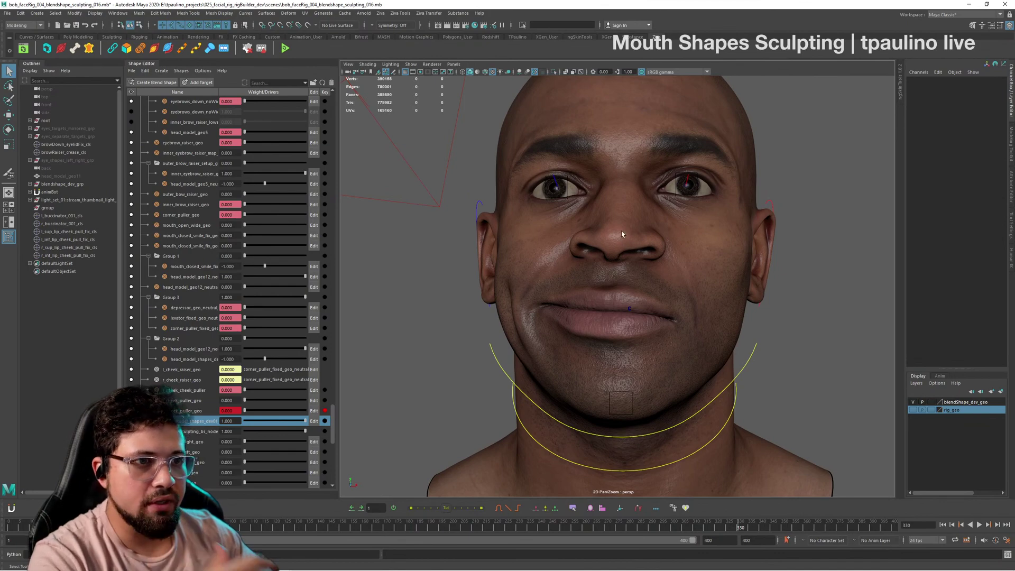
pyautogui.keyDown('alt'); pyautogui.moveTo(638, 246); pyautogui.dragTo(624, 290); pyautogui.keyUp('alt')
pyautogui.keyDown('alt'); pyautogui.moveTo(626, 320); pyautogui.dragTo(616, 340); pyautogui.keyUp('alt')
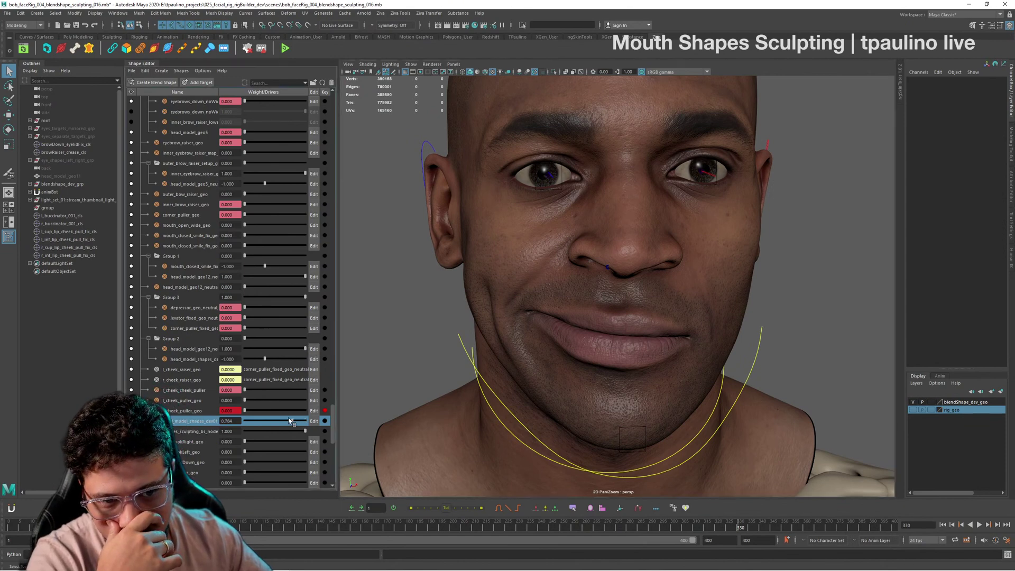
pyautogui.moveTo(289, 421); pyautogui.dragTo(227, 417)
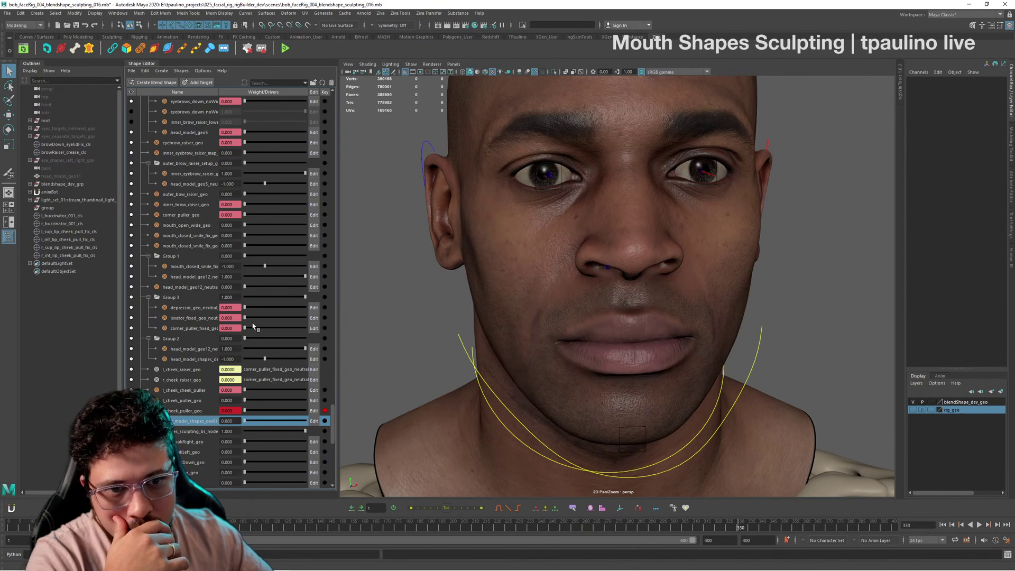
# Step: Test the new target at 0.438 and l_cheek_puller_geo at 0.346 over a smile with corner puller 1, levator 0.471 and depressor 0.948
pyautogui.moveTo(244, 328); pyautogui.dragTo(339, 337)
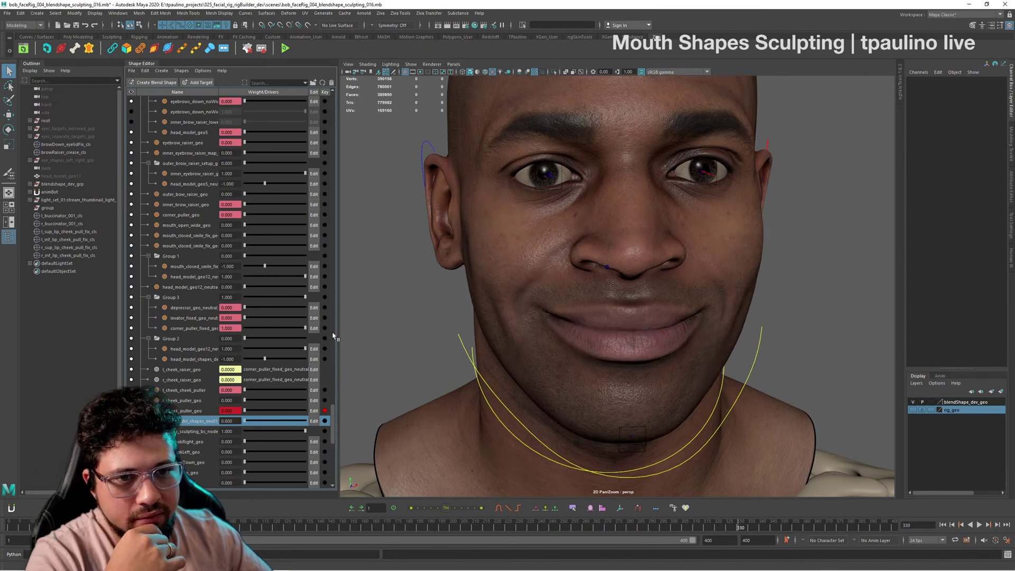
pyautogui.moveTo(268, 319); pyautogui.dragTo(303, 309)
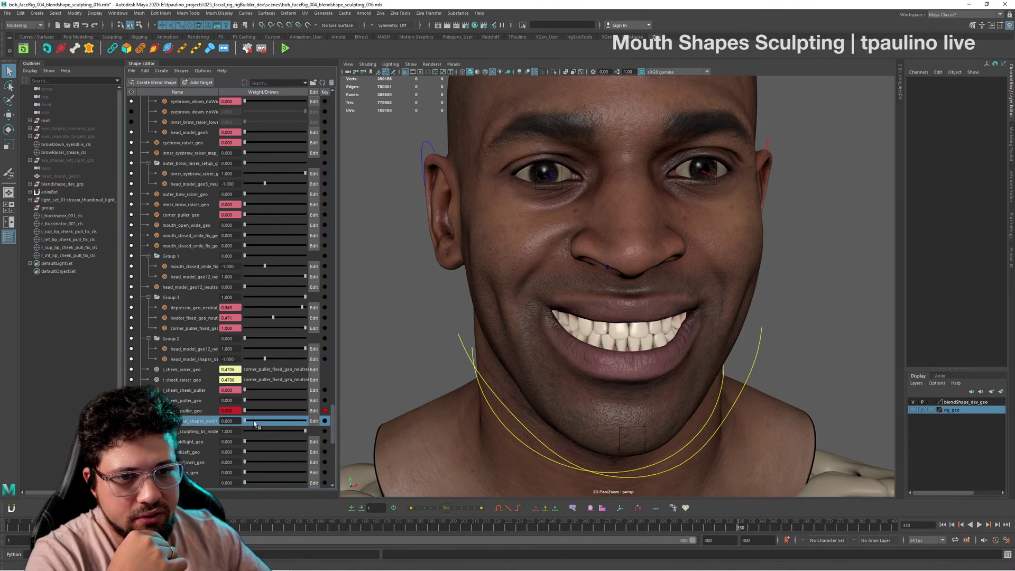
pyautogui.moveTo(248, 422); pyautogui.dragTo(265, 402)
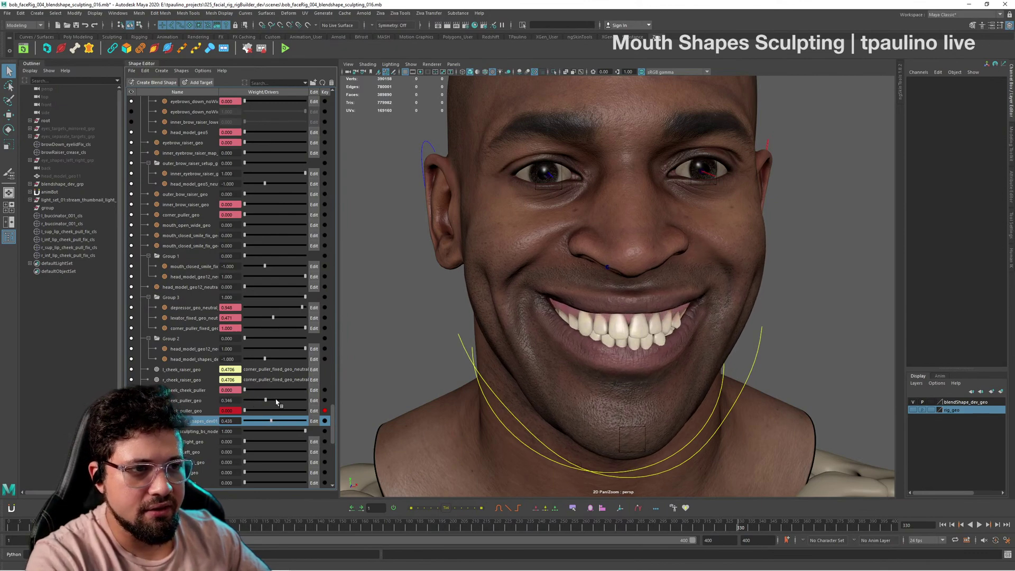
pyautogui.keyDown('alt'); pyautogui.moveTo(571, 381); pyautogui.dragTo(619, 354); pyautogui.keyUp('alt')
pyautogui.press('\\')
pyautogui.press('\\')
# Step: Reset the new head target and the corner puller, levator and depressor weights in Group 3 to 0
pyautogui.moveTo(270, 421); pyautogui.dragTo(243, 421)
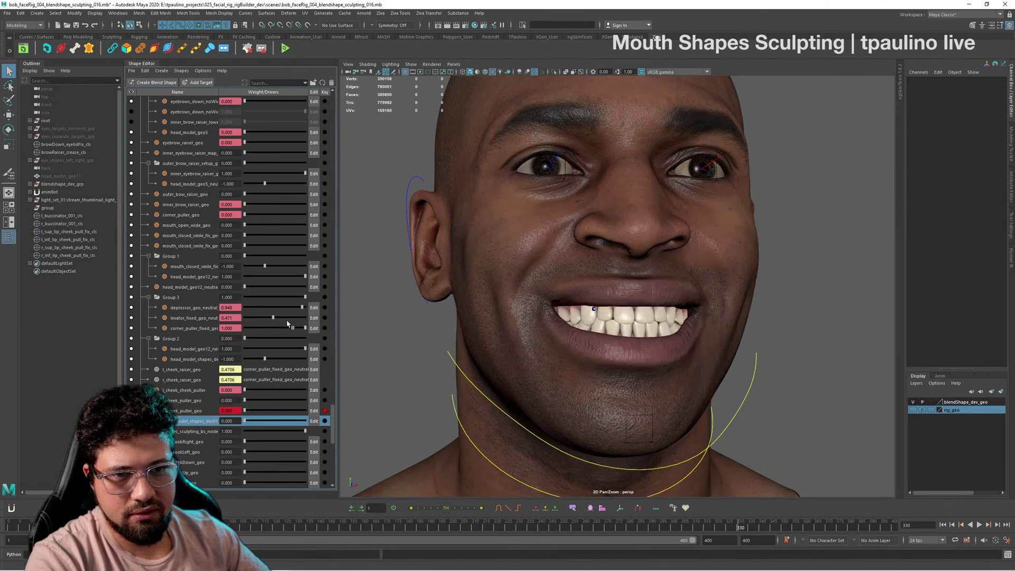
pyautogui.moveTo(305, 328); pyautogui.dragTo(200, 328)
pyautogui.moveTo(273, 318); pyautogui.dragTo(228, 318)
pyautogui.moveTo(301, 307); pyautogui.dragTo(215, 312)
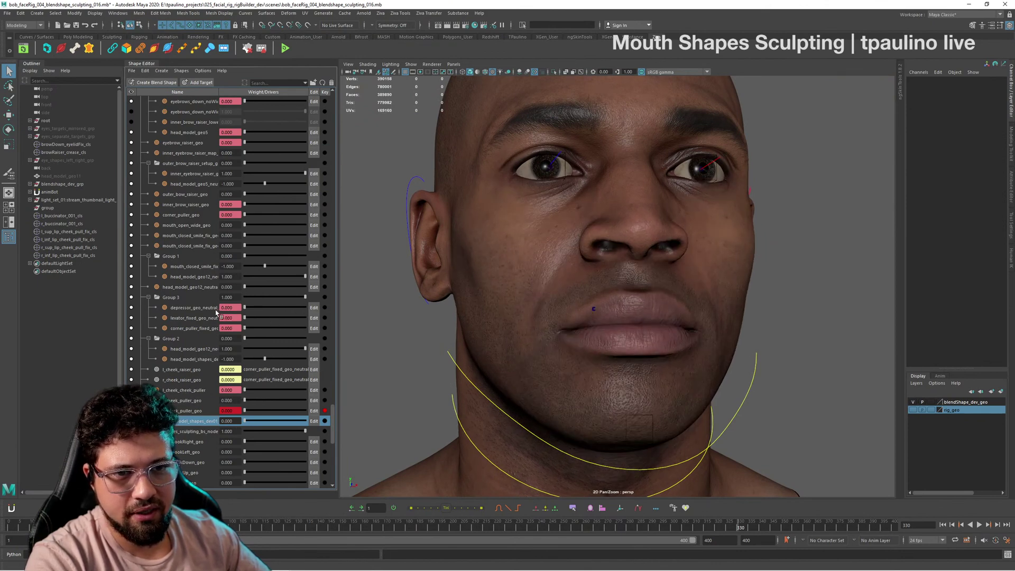
pyautogui.keyDown('alt'); pyautogui.moveTo(574, 367); pyautogui.dragTo(522, 358); pyautogui.keyUp('alt')
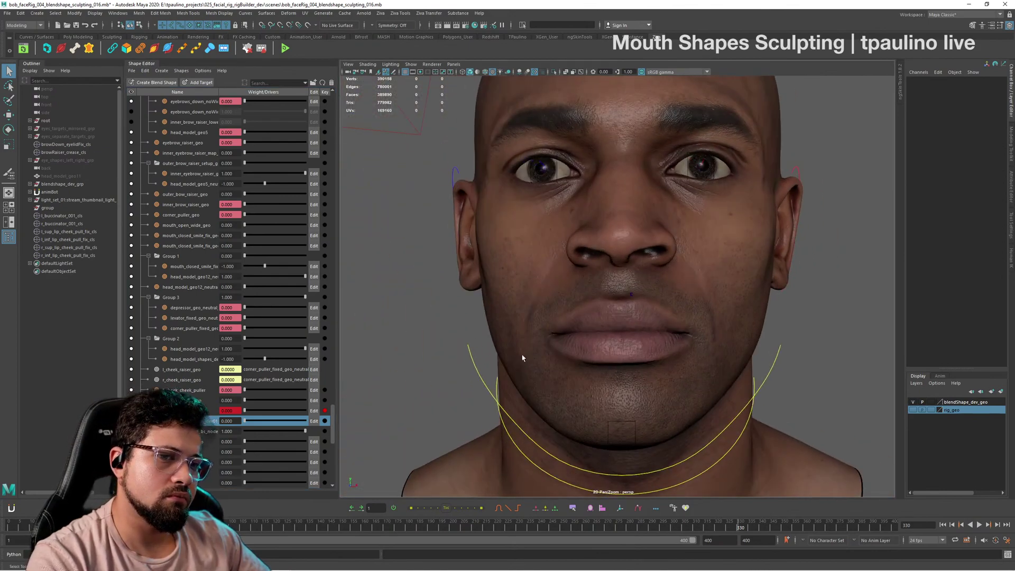
# Step: Try to rename the newly added head target as r_cheek_puller_geo
pyautogui.click(204, 400)
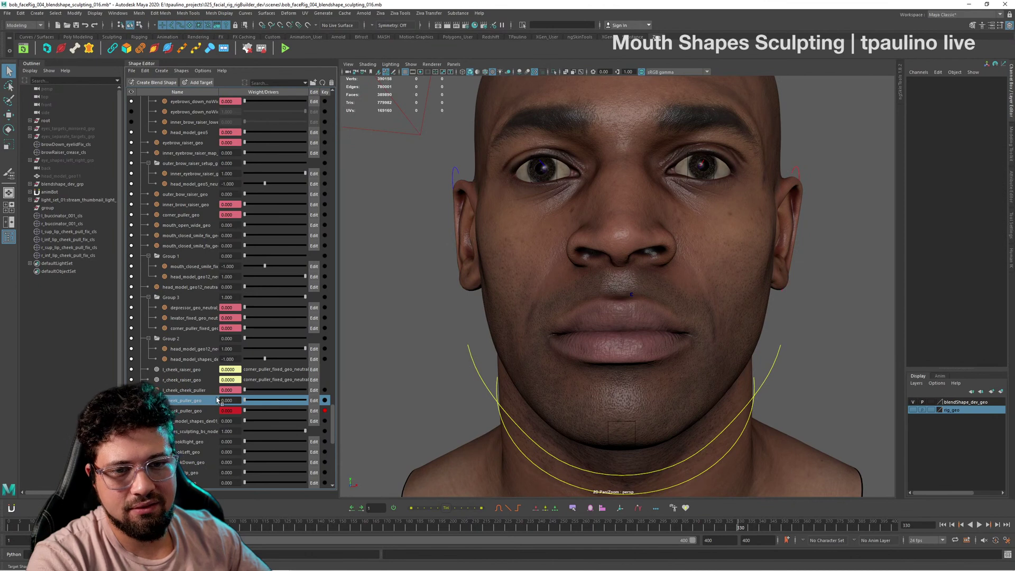
pyautogui.doubleClick(189, 401)
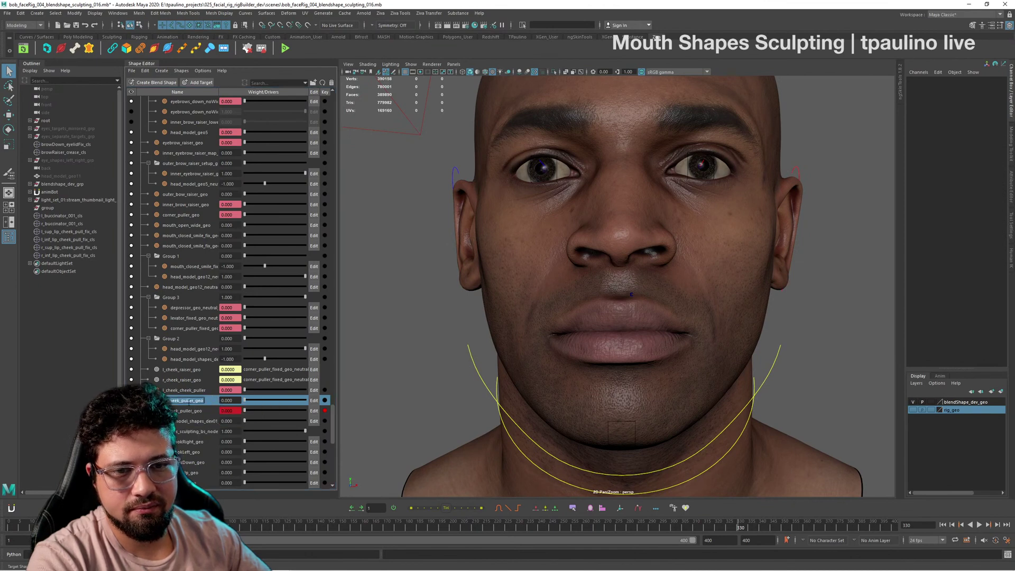
pyautogui.doubleClick(190, 413)
pyautogui.doubleClick(191, 421)
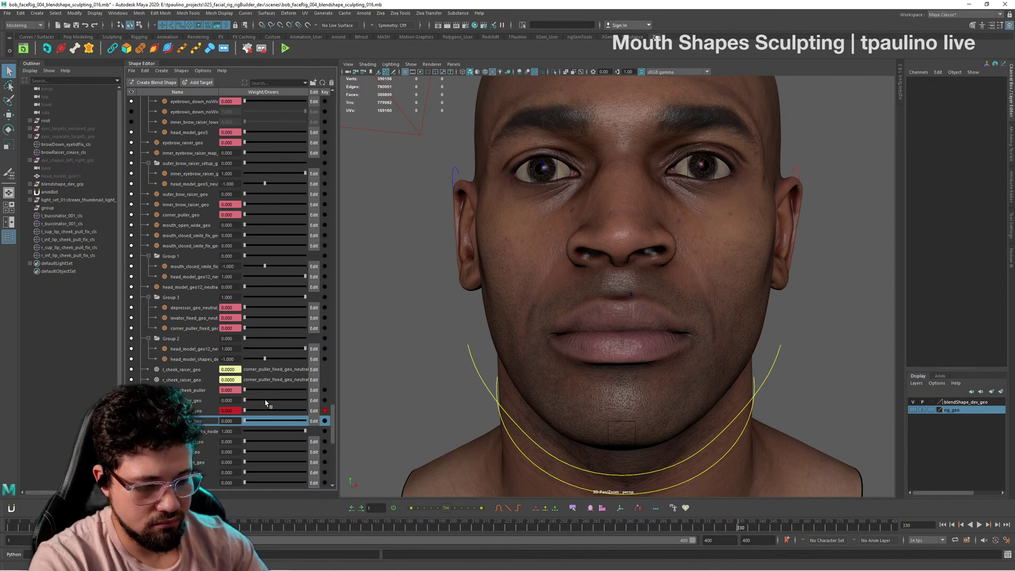
pyautogui.press('Return')
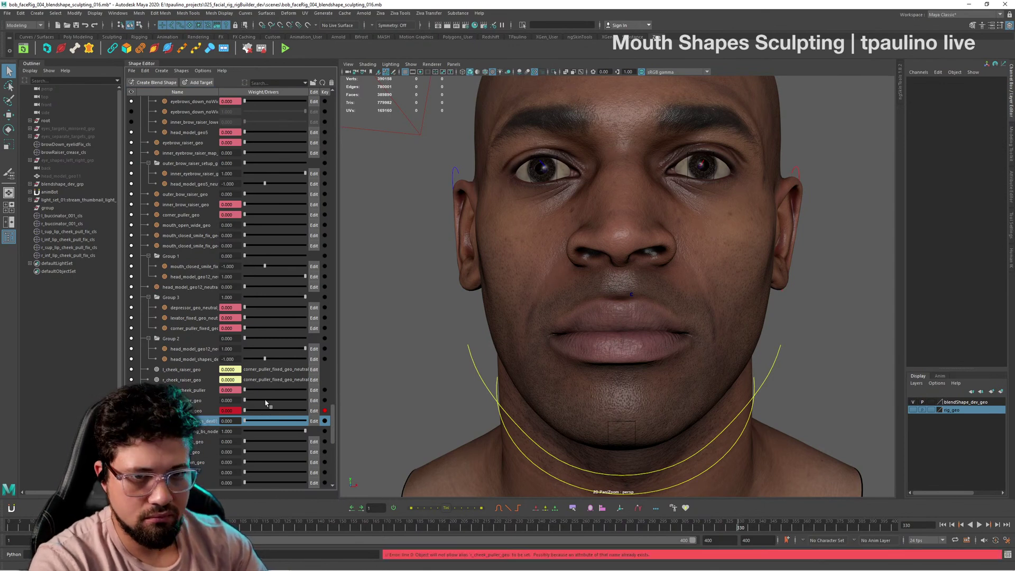
pyautogui.doubleClick(195, 401)
pyautogui.doubleClick(192, 421)
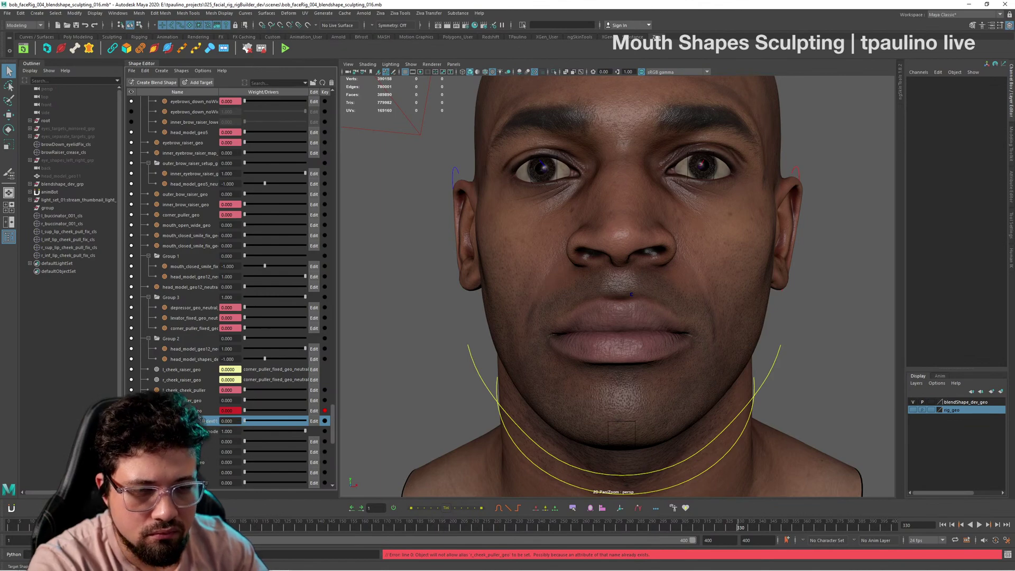
pyautogui.click(729, 278)
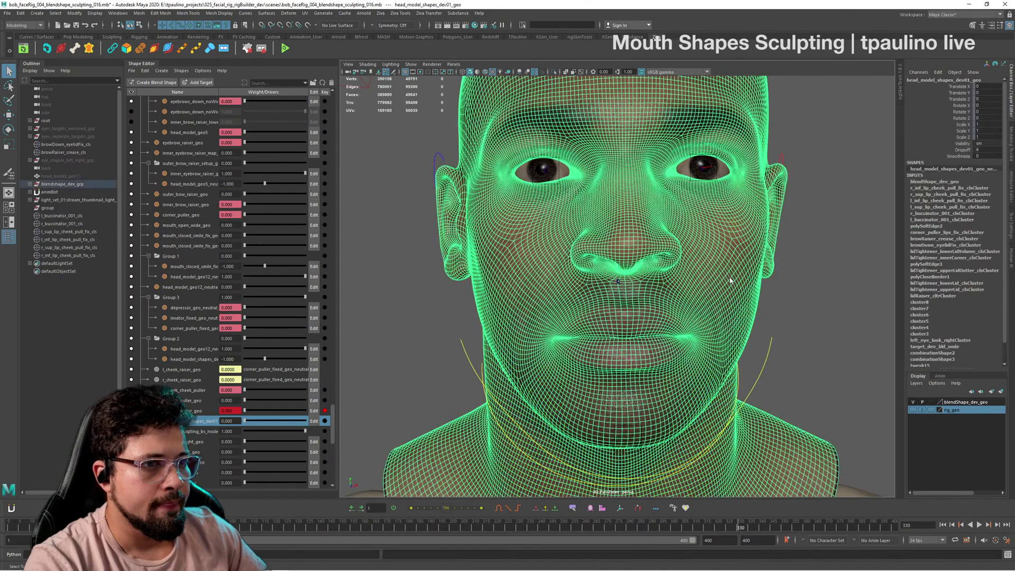
pyautogui.moveTo(729, 277)
pyautogui.mouseDown(button='right')
pyautogui.moveTo(742, 429)
pyautogui.moveTo(778, 423)
pyautogui.moveTo(812, 444)
pyautogui.mouseUp(button='right')
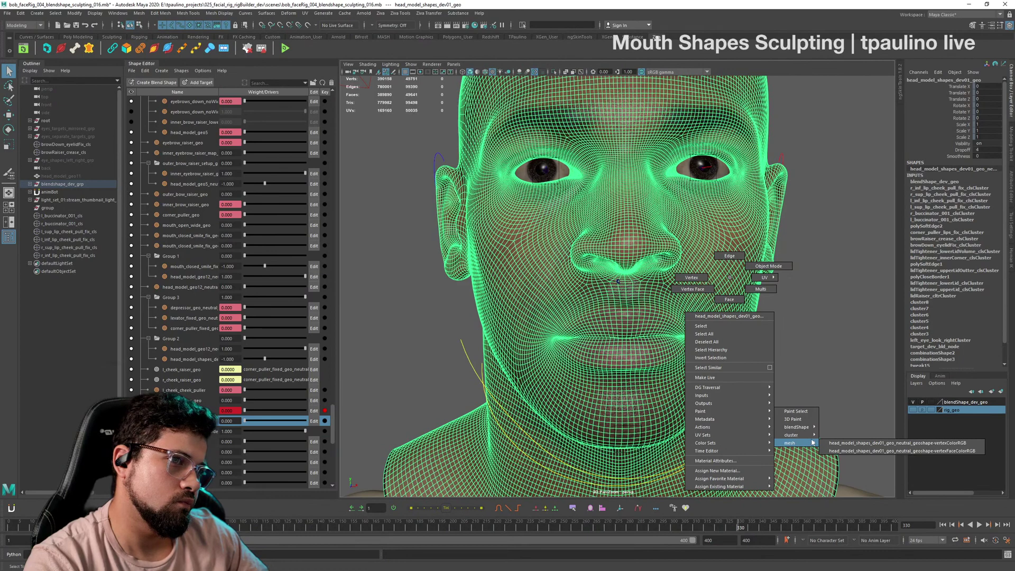
pyautogui.moveTo(813, 444); pyautogui.dragTo(812, 442, button='right')
pyautogui.click(839, 382)
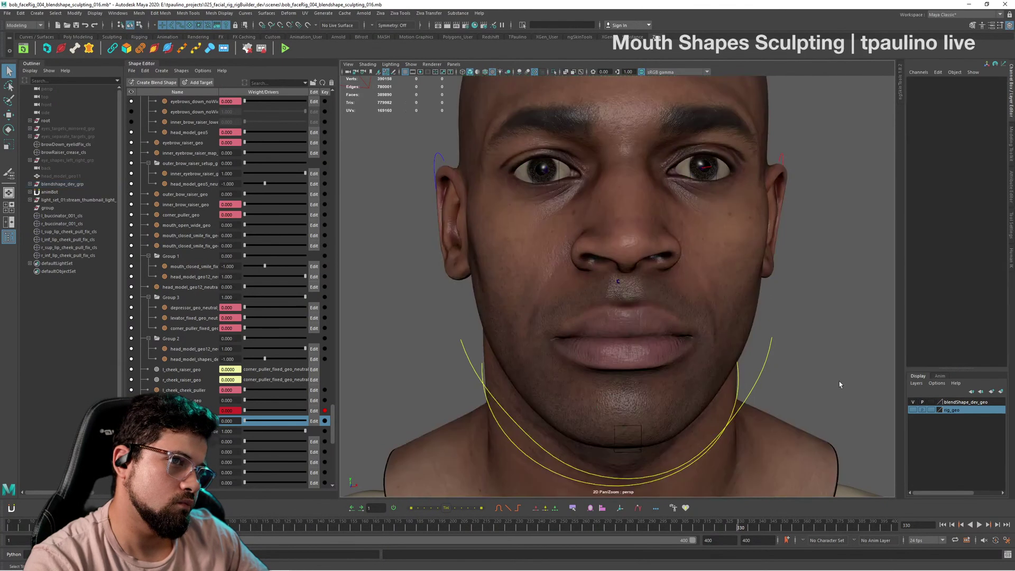
pyautogui.moveTo(839, 382)
pyautogui.keyDown('alt'); pyautogui.mouseDown()
pyautogui.moveTo(784, 377)
pyautogui.moveTo(841, 376)
pyautogui.mouseUp(); pyautogui.keyUp('alt')
pyautogui.keyDown('alt'); pyautogui.moveTo(840, 376); pyautogui.dragTo(667, 364, button='right'); pyautogui.keyUp('alt')
pyautogui.moveTo(667, 365)
pyautogui.keyDown('alt'); pyautogui.mouseDown()
pyautogui.moveTo(725, 356)
pyautogui.moveTo(668, 363)
pyautogui.mouseUp(); pyautogui.keyUp('alt')
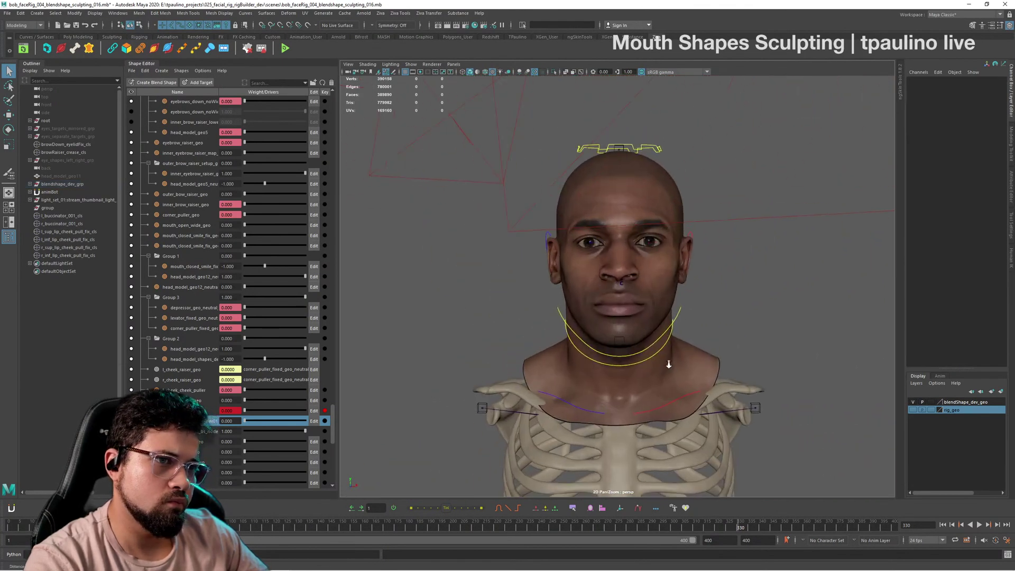
pyautogui.keyDown('alt'); pyautogui.moveTo(669, 362); pyautogui.dragTo(714, 370, button='right'); pyautogui.keyUp('alt')
pyautogui.moveTo(714, 370)
pyautogui.keyDown('alt'); pyautogui.mouseDown()
pyautogui.moveTo(700, 381)
pyautogui.moveTo(717, 365)
pyautogui.mouseUp(); pyautogui.keyUp('alt')
pyautogui.keyDown('alt'); pyautogui.moveTo(670, 263); pyautogui.dragTo(668, 179); pyautogui.keyUp('alt')
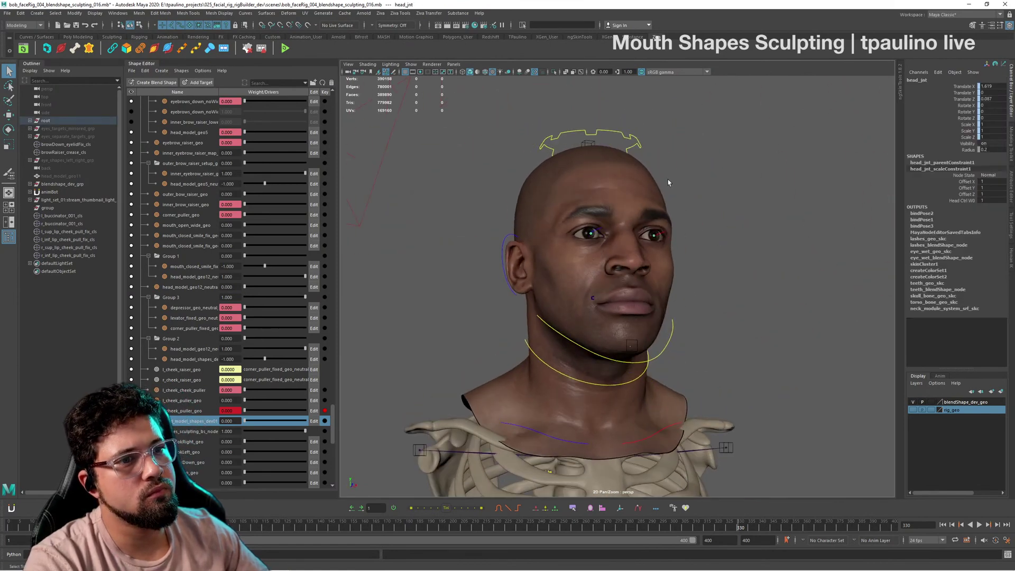
# Step: Start the Paint Blend Shape Weights tool on the head mesh, show its settings and select r_cheek_puller_geo as the paint target
pyautogui.click(657, 186)
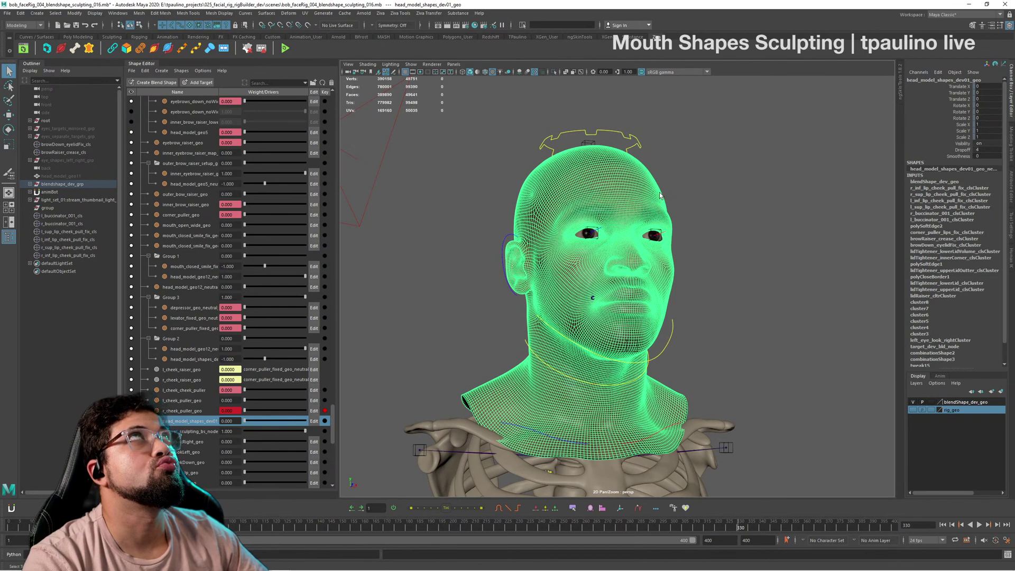
pyautogui.keyDown('alt'); pyautogui.moveTo(660, 194); pyautogui.dragTo(732, 334); pyautogui.keyUp('alt')
pyautogui.scroll(4, 733, 334)
pyautogui.rightClick(703, 223)
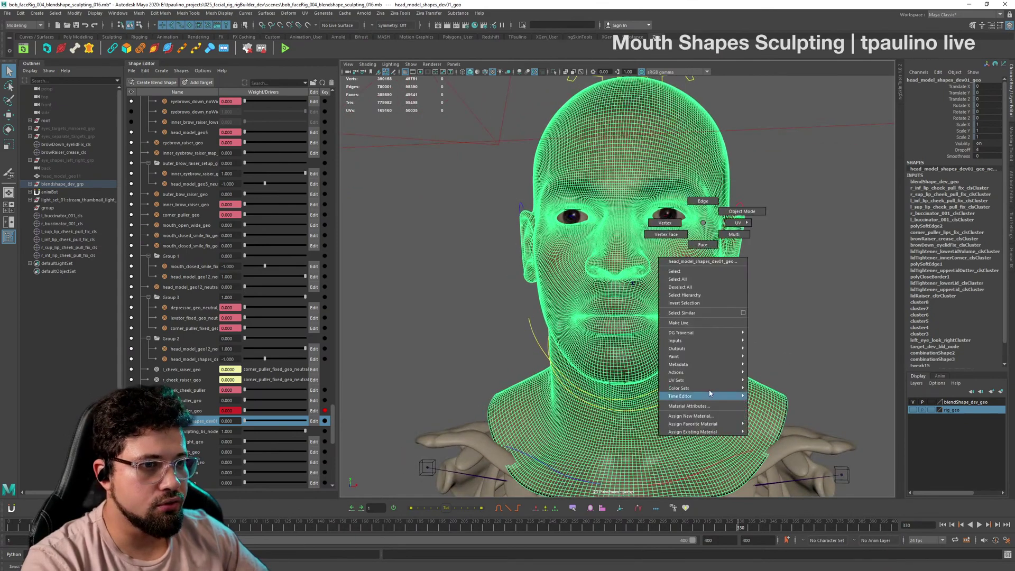
pyautogui.moveTo(715, 360)
pyautogui.moveTo(776, 384)
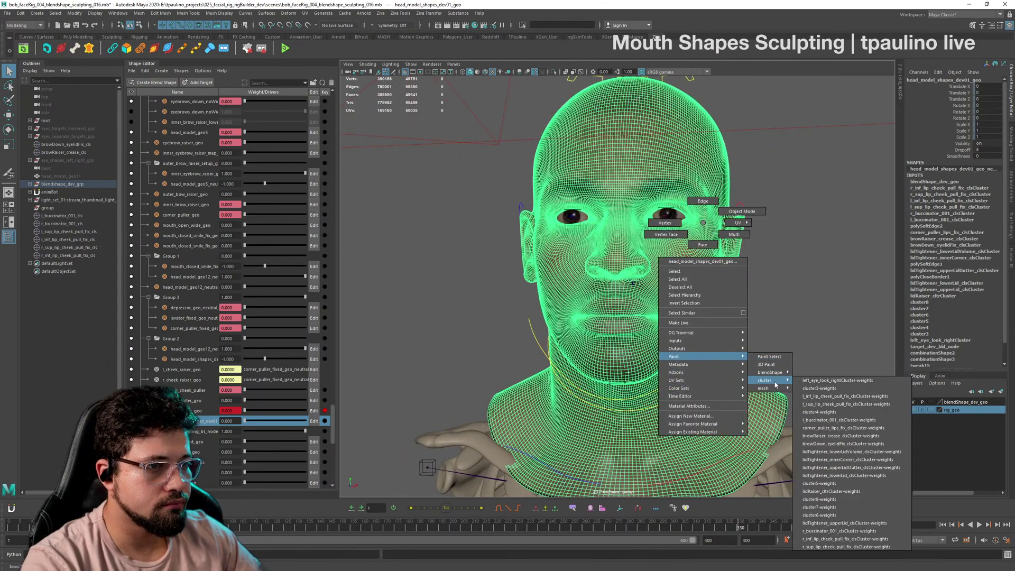
pyautogui.click(827, 377)
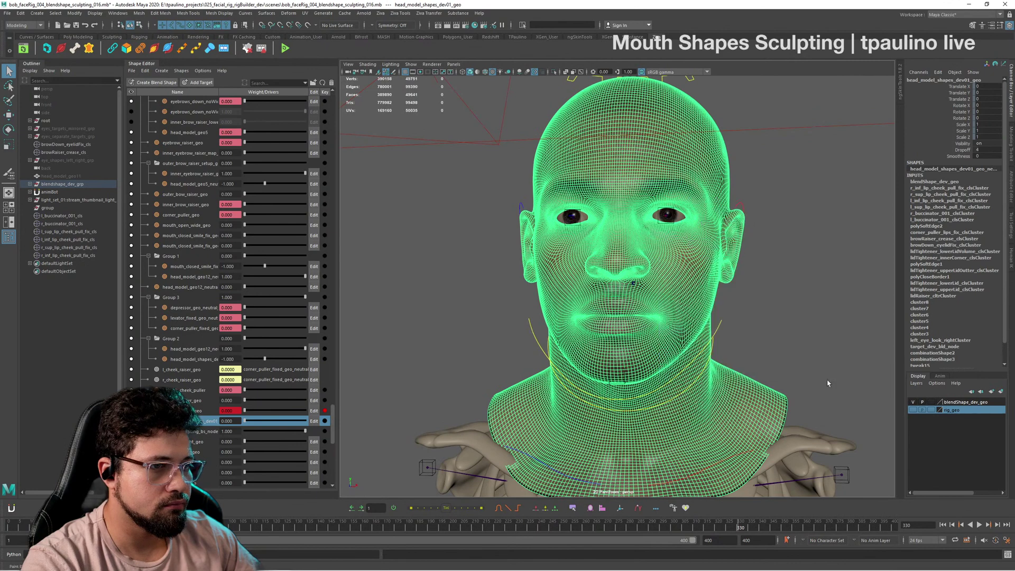
pyautogui.click(1011, 222)
pyautogui.scroll(-5, 930, 172)
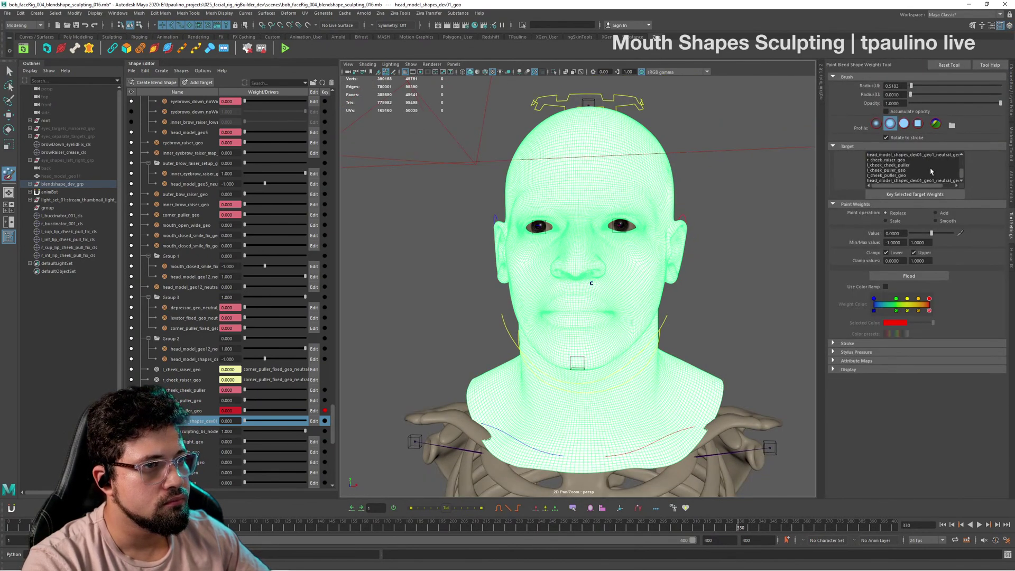
pyautogui.click(913, 177)
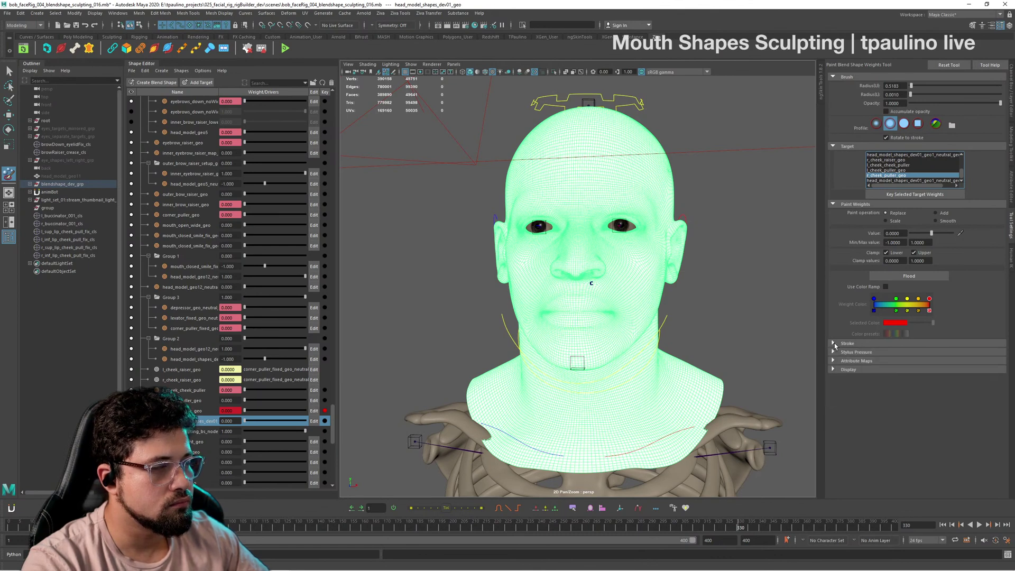
# Step: Import face_split_002.jpg as the blendshape weight map of r_cheek_puller_geo, after previewing the other map images
pyautogui.keyDown('alt'); pyautogui.moveTo(718, 335); pyautogui.dragTo(713, 335); pyautogui.keyUp('alt')
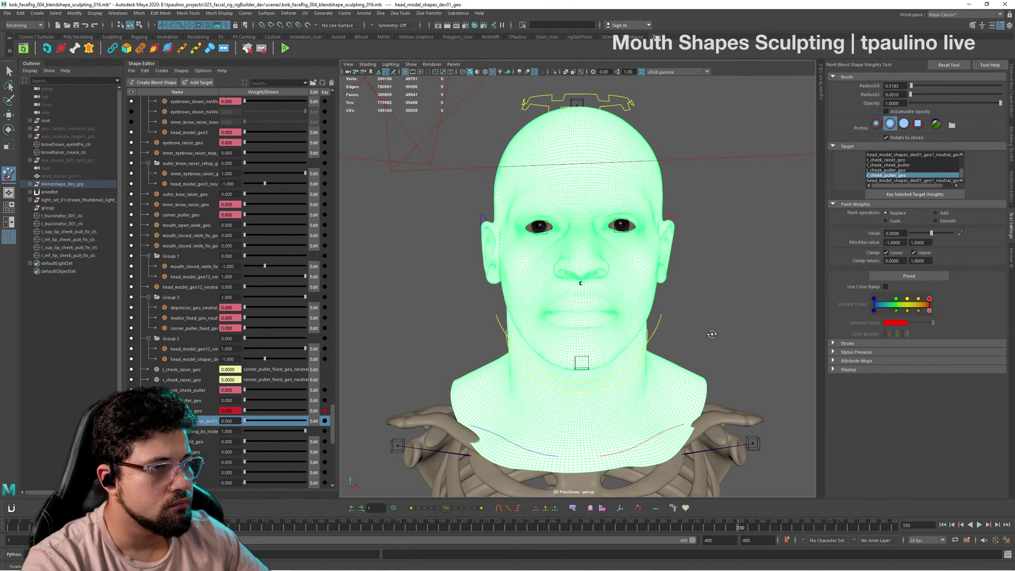
pyautogui.press('q')
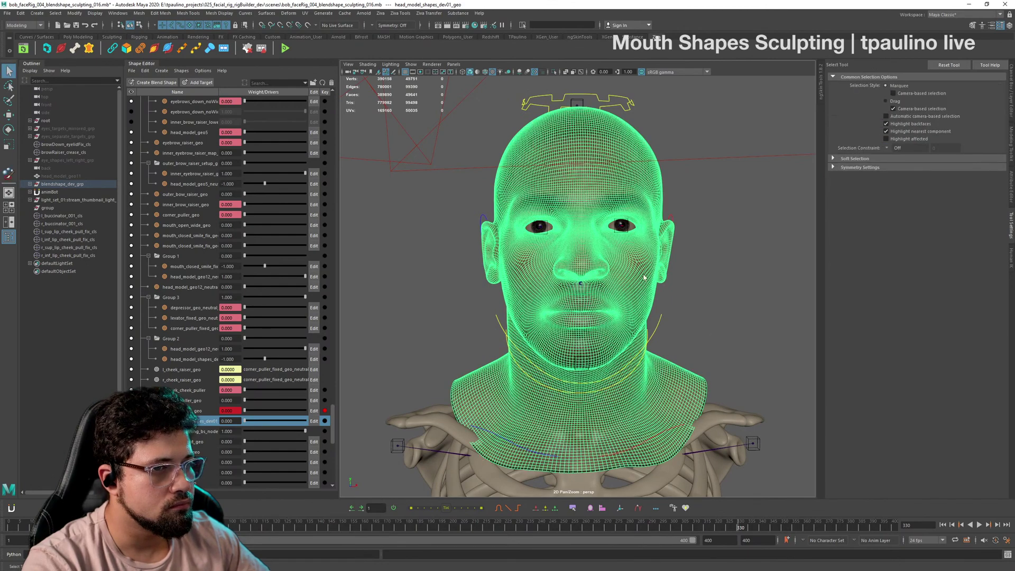
pyautogui.moveTo(644, 276)
pyautogui.mouseDown(button='right')
pyautogui.moveTo(634, 412)
pyautogui.moveTo(692, 401)
pyautogui.moveTo(661, 412)
pyautogui.moveTo(715, 422)
pyautogui.moveTo(716, 432)
pyautogui.moveTo(783, 425)
pyautogui.mouseUp(button='right')
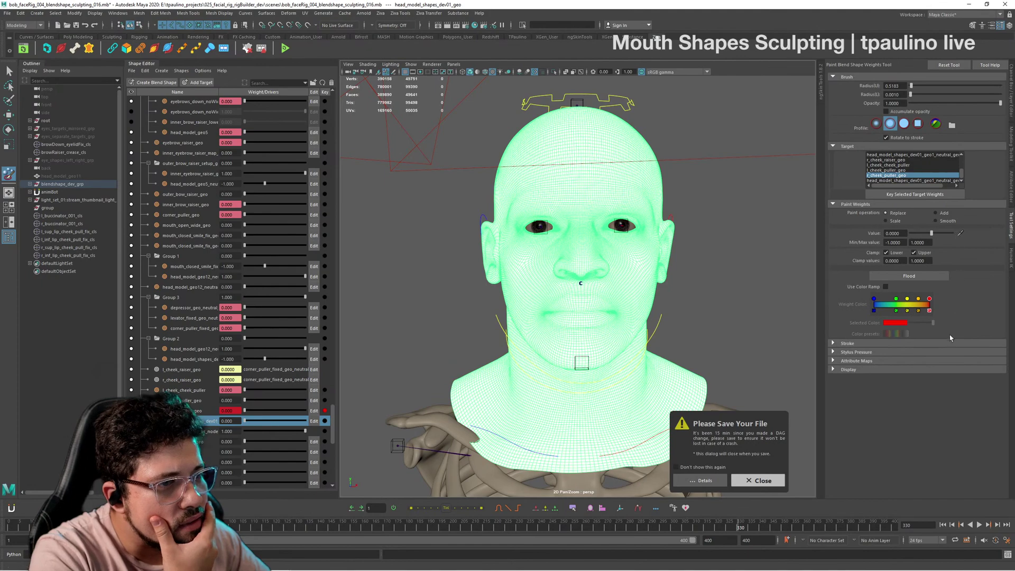
pyautogui.click(865, 361)
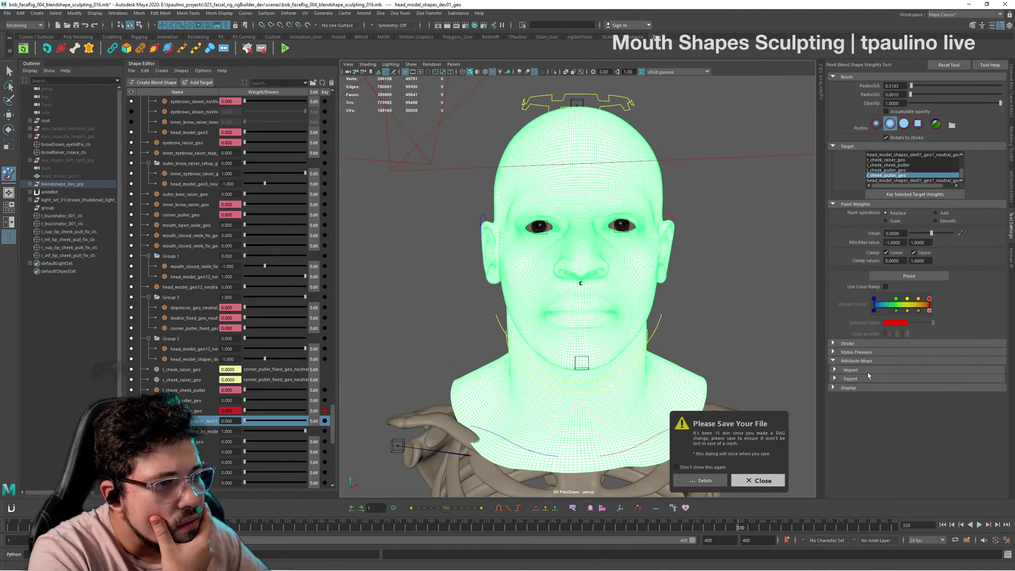
pyautogui.click(868, 372)
pyautogui.click(903, 381)
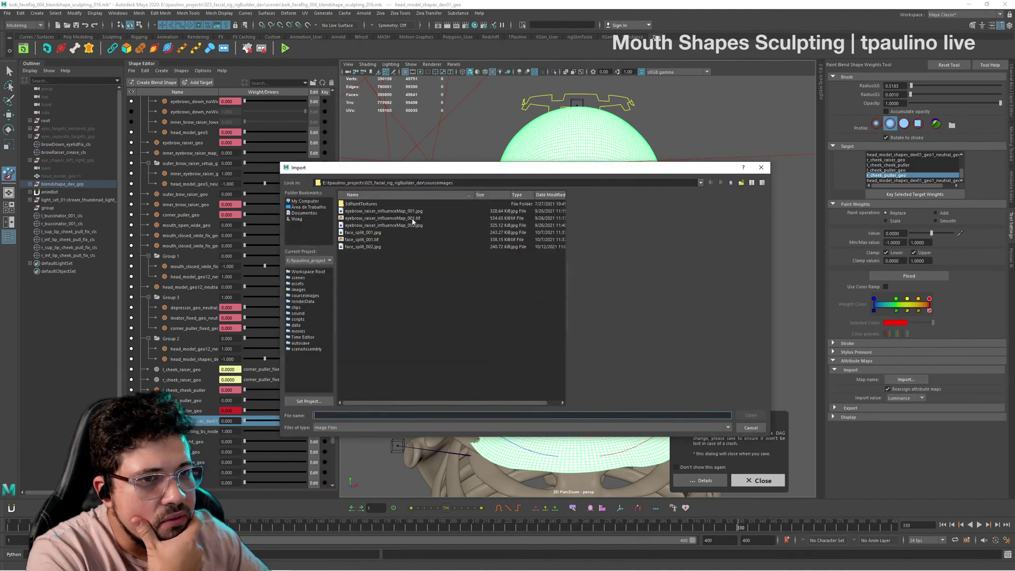
pyautogui.click(388, 249)
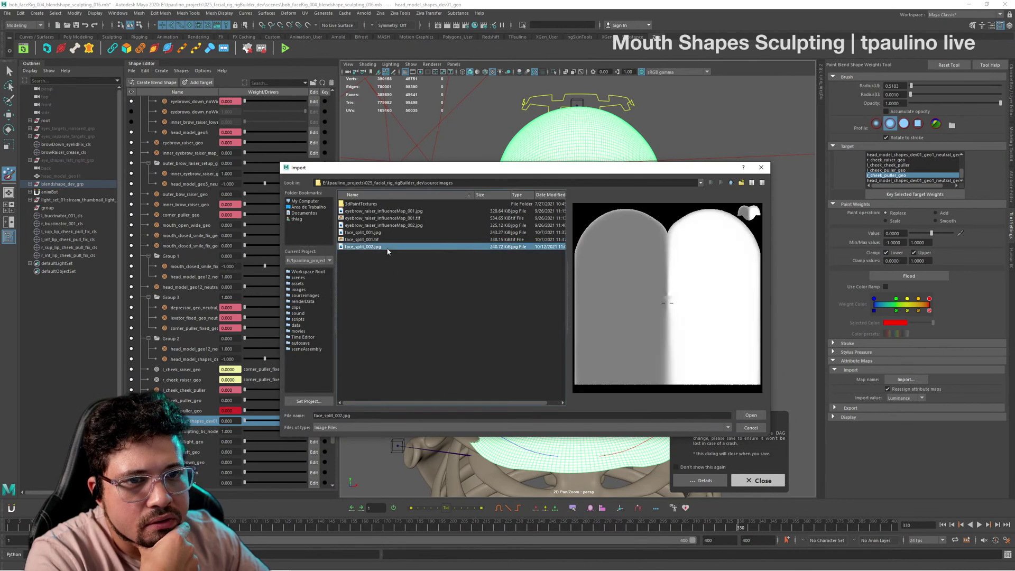
pyautogui.click(363, 233)
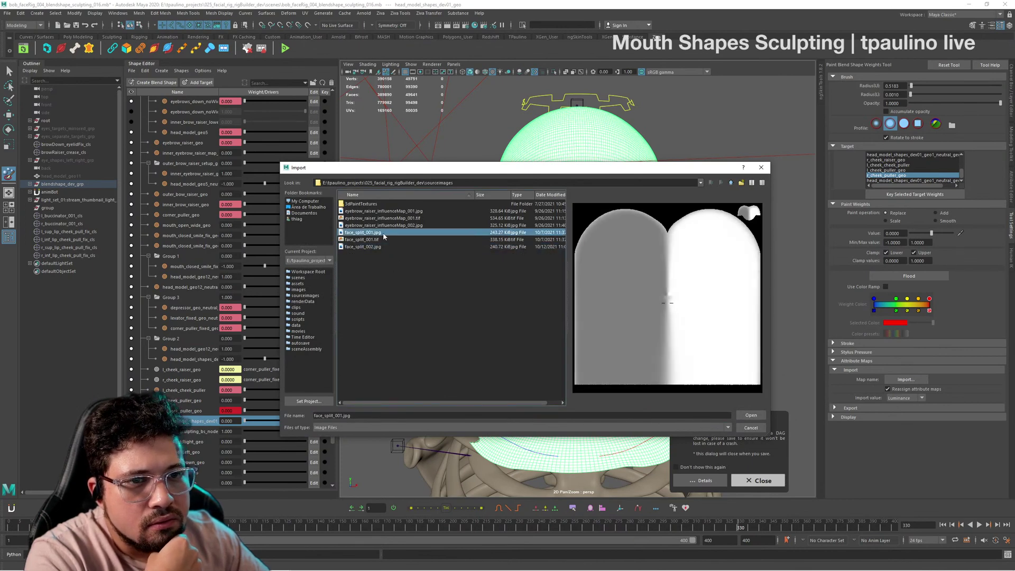
pyautogui.click(384, 226)
pyautogui.click(389, 211)
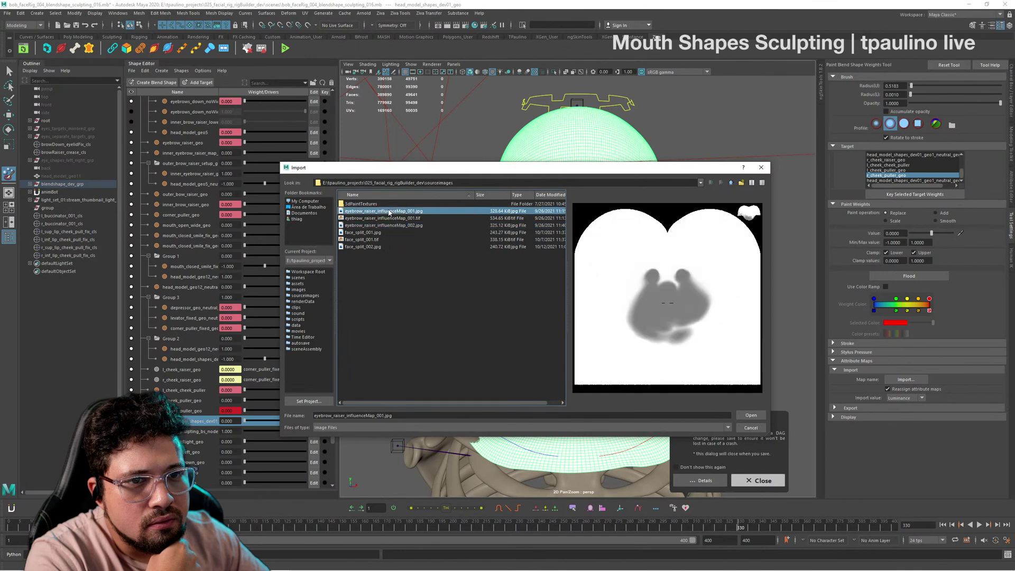
pyautogui.click(380, 247)
pyautogui.click(380, 240)
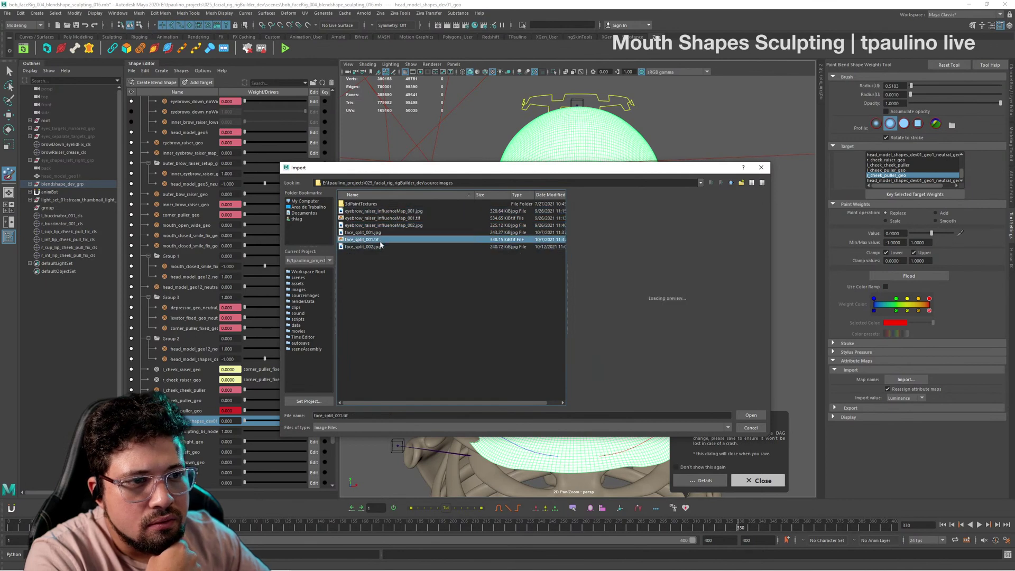
pyautogui.doubleClick(379, 246)
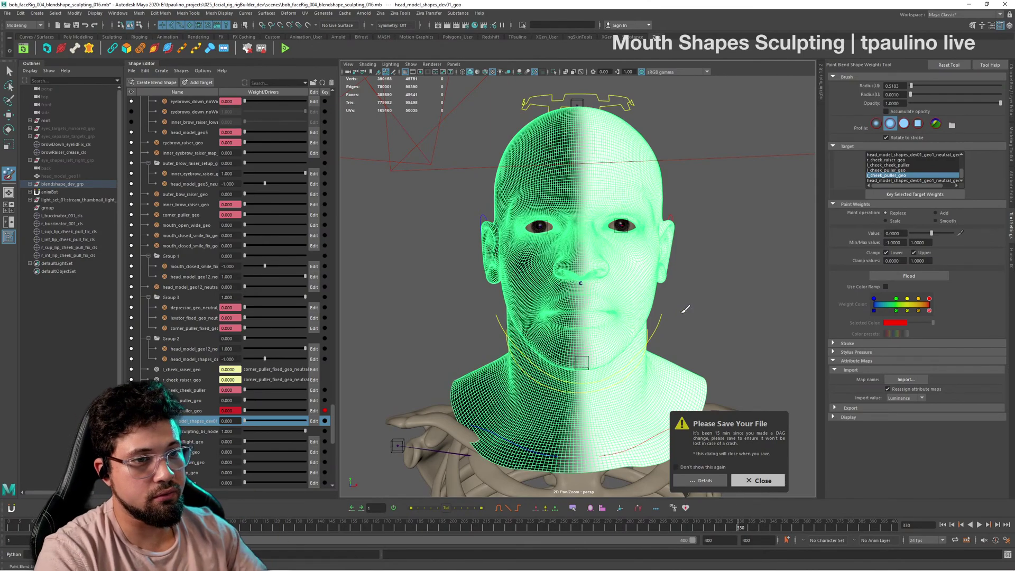
# Step: Save the scene, leave weight painting and deselect the head to view it shaded
pyautogui.hotkey('ctrl', 's')
pyautogui.keyDown('alt'); pyautogui.moveTo(706, 392); pyautogui.dragTo(671, 374); pyautogui.keyUp('alt')
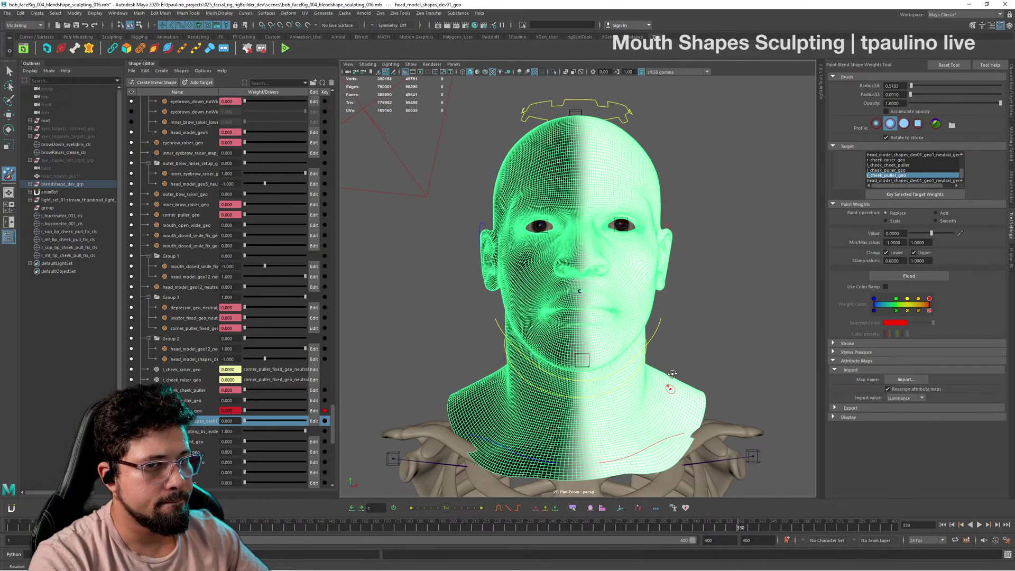
pyautogui.press('q')
pyautogui.click(700, 358)
pyautogui.keyDown('alt'); pyautogui.moveTo(703, 359); pyautogui.dragTo(738, 366); pyautogui.keyUp('alt')
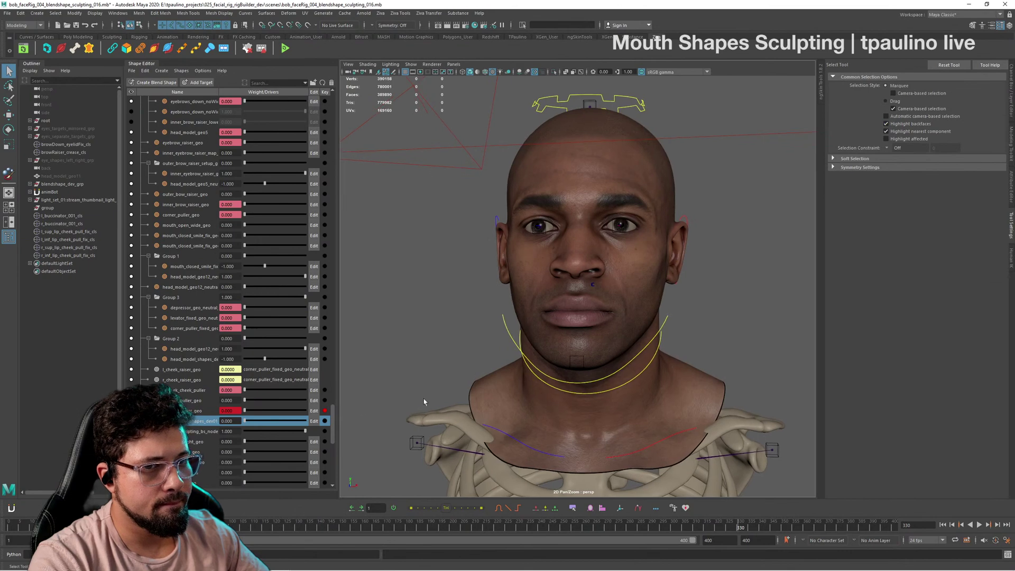
# Step: Test the newly added head target's weight, return it to 0 and undo the weight-map import
pyautogui.moveTo(244, 423); pyautogui.dragTo(195, 416)
pyautogui.keyDown('alt'); pyautogui.moveTo(562, 401); pyautogui.dragTo(608, 387); pyautogui.keyUp('alt')
pyautogui.click(608, 388)
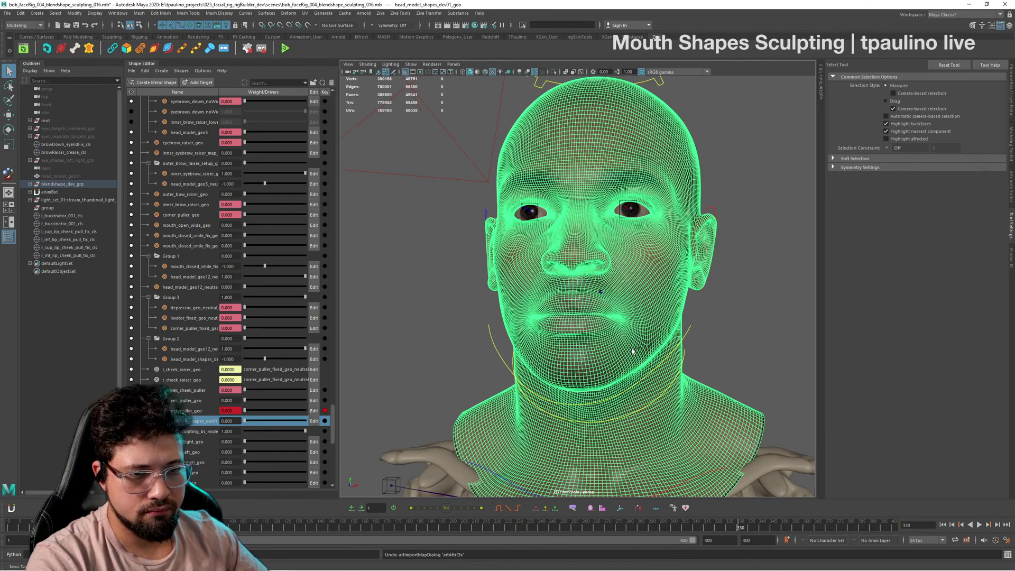
pyautogui.keyDown('alt'); pyautogui.moveTo(632, 352); pyautogui.dragTo(642, 380); pyautogui.keyUp('alt')
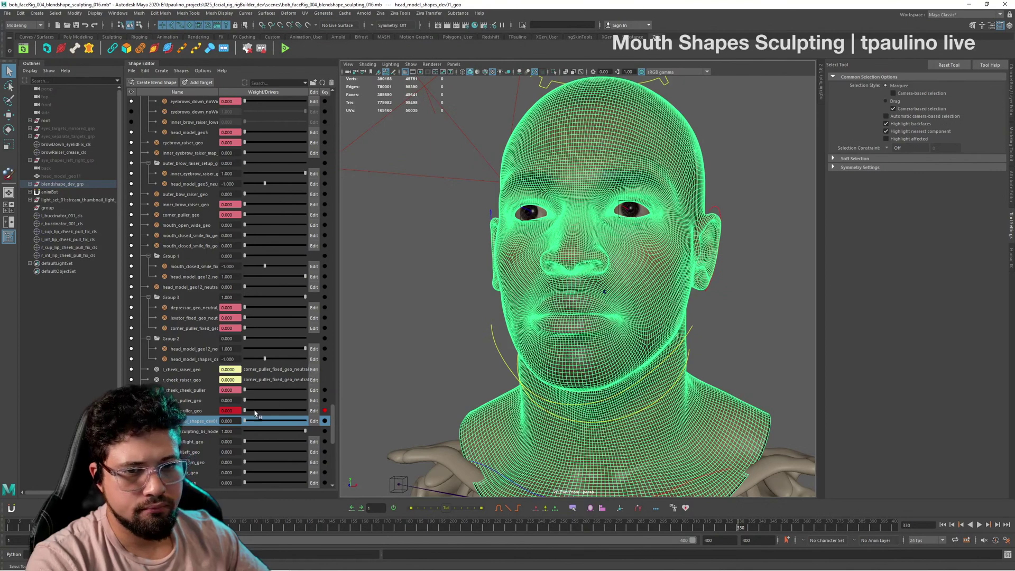
pyautogui.moveTo(244, 421); pyautogui.dragTo(215, 413)
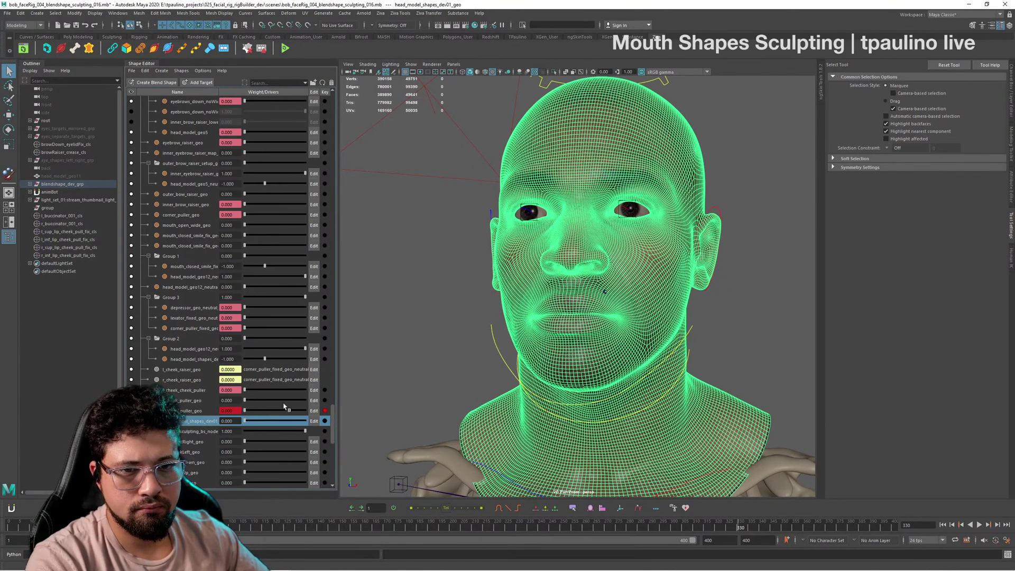
# Step: Check the newly added head target's painted weights on the mesh and test its weight, leaving it at 0
pyautogui.moveTo(663, 255)
pyautogui.mouseDown(button='right')
pyautogui.moveTo(651, 389)
pyautogui.moveTo(795, 407)
pyautogui.mouseUp(button='right')
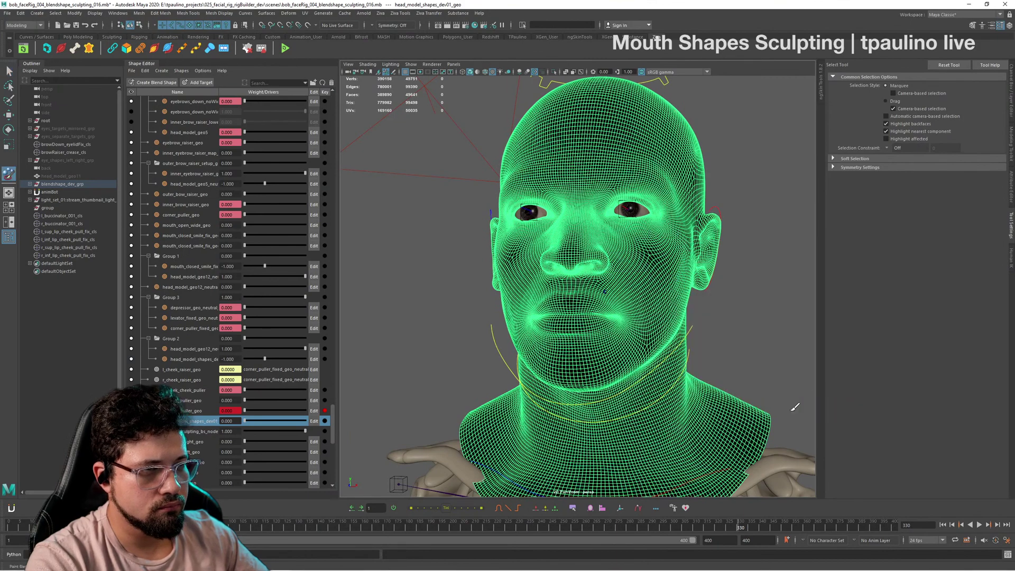
pyautogui.click(924, 181)
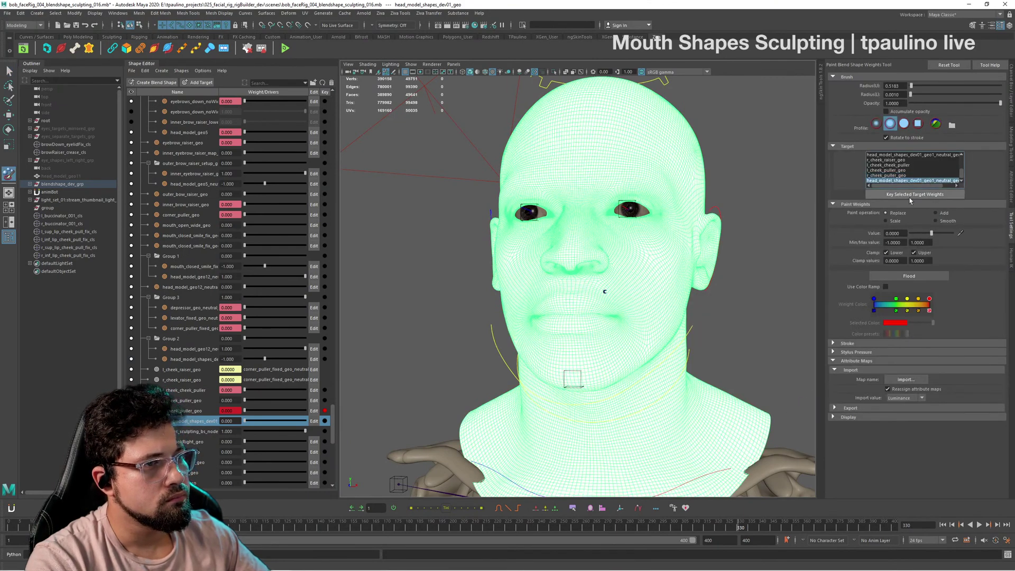
pyautogui.press('q')
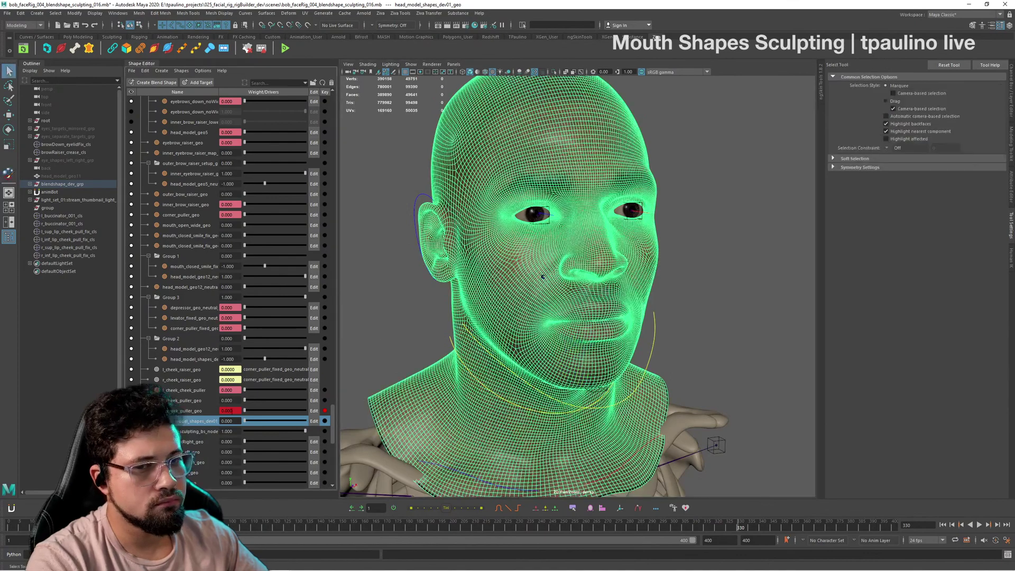
pyautogui.moveTo(245, 420)
pyautogui.mouseDown()
pyautogui.moveTo(335, 423)
pyautogui.moveTo(224, 421)
pyautogui.moveTo(364, 424)
pyautogui.moveTo(216, 423)
pyautogui.mouseUp()
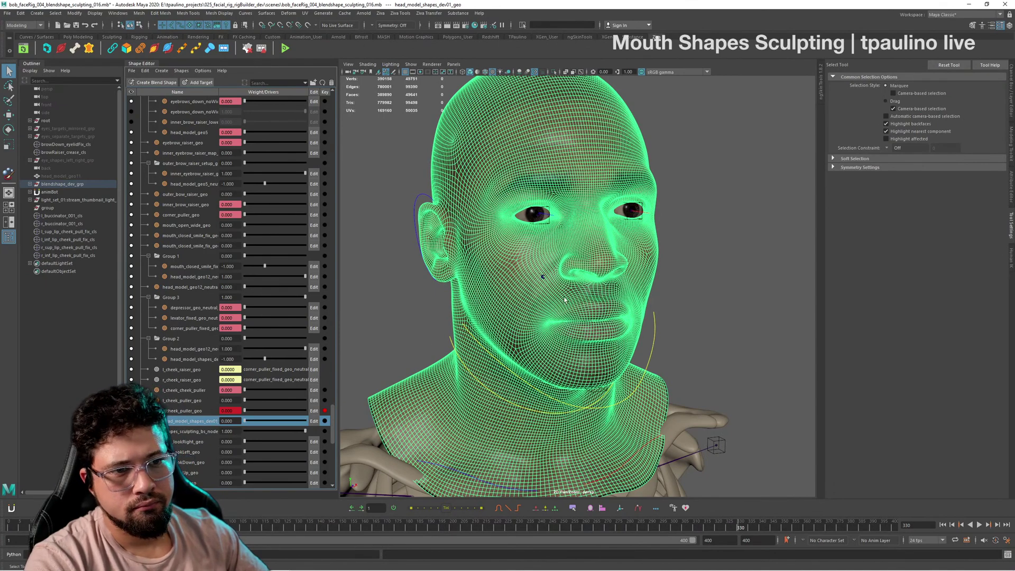
# Step: Import the face-split image as the weight map of l_cheek_puller_geo and inspect the split across the head
pyautogui.moveTo(570, 295)
pyautogui.mouseDown(button='right')
pyautogui.moveTo(577, 427)
pyautogui.moveTo(682, 449)
pyautogui.mouseUp(button='right')
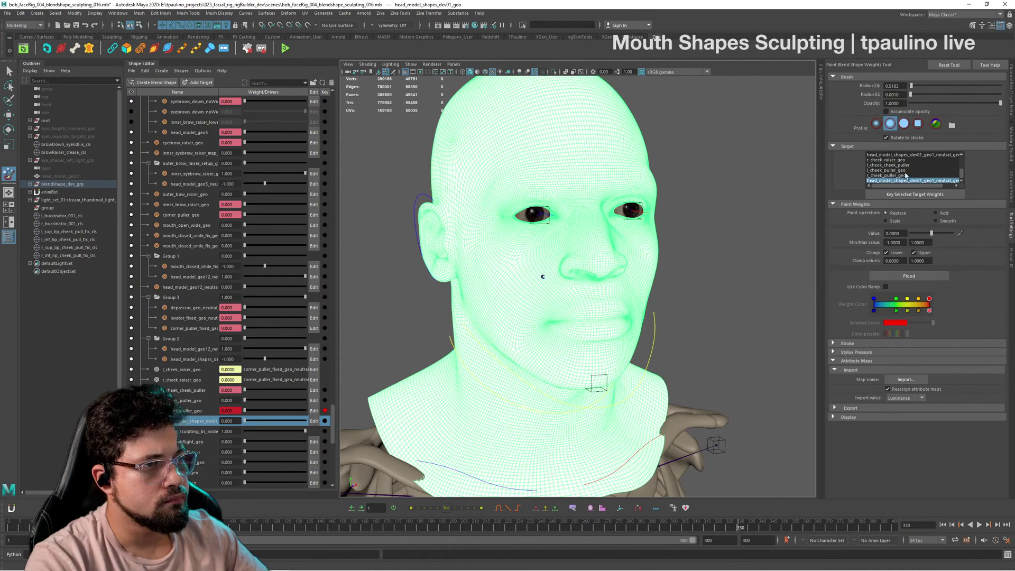
pyautogui.click(905, 171)
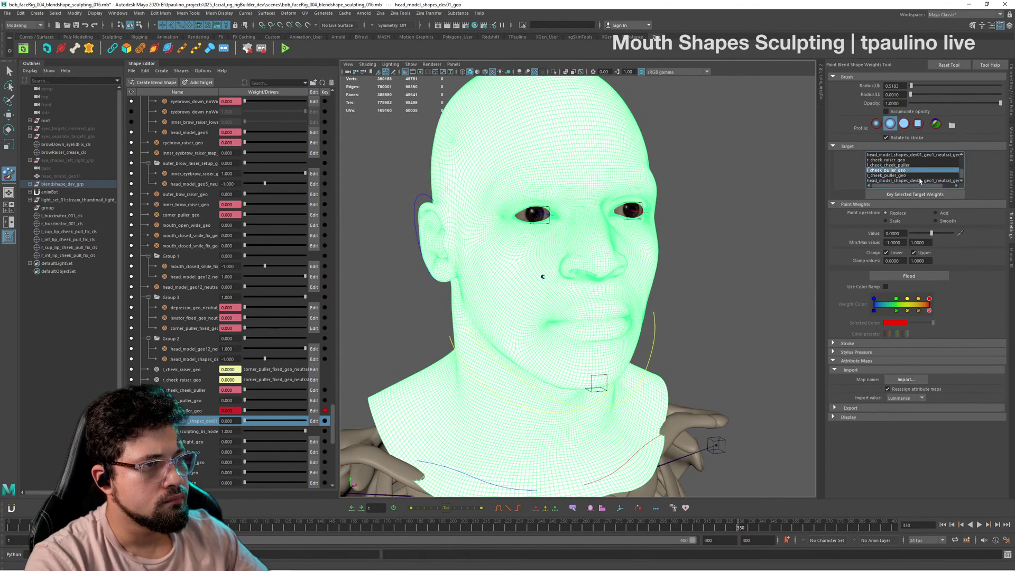
pyautogui.click(906, 379)
pyautogui.doubleClick(343, 241)
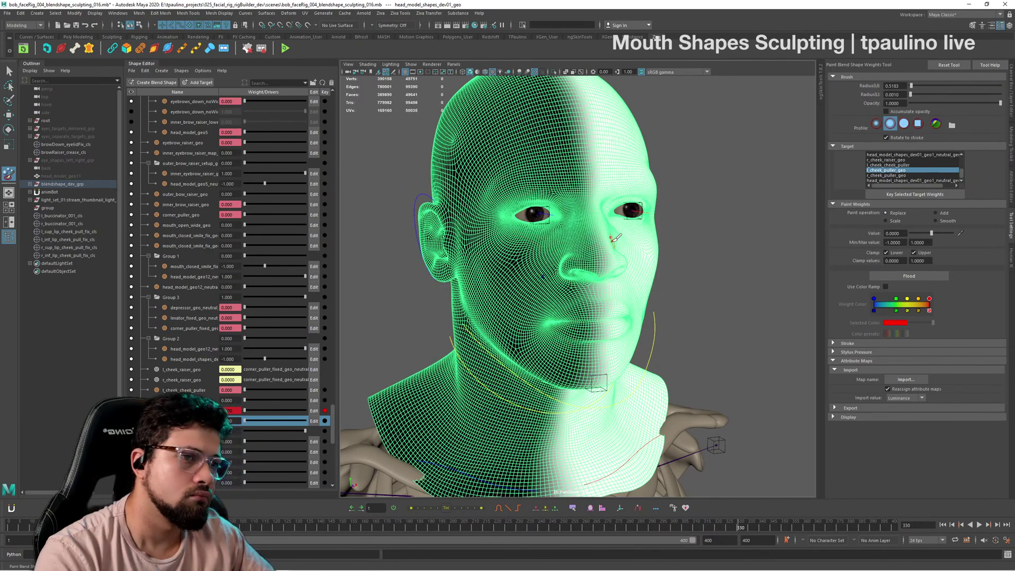
pyautogui.keyDown('alt'); pyautogui.moveTo(615, 238); pyautogui.dragTo(657, 257); pyautogui.keyUp('alt')
pyautogui.keyDown('alt'); pyautogui.moveTo(657, 256); pyautogui.dragTo(592, 259, button='right'); pyautogui.keyUp('alt')
pyautogui.keyDown('alt'); pyautogui.moveTo(608, 262); pyautogui.dragTo(587, 258); pyautogui.keyUp('alt')
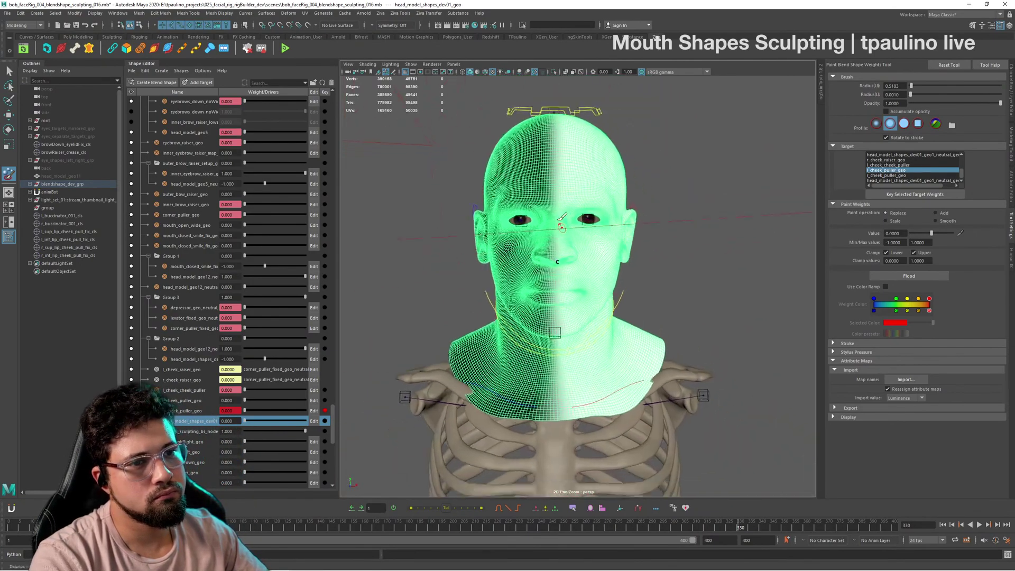
pyautogui.keyDown('alt'); pyautogui.moveTo(587, 258); pyautogui.dragTo(586, 302, button='right'); pyautogui.keyUp('alt')
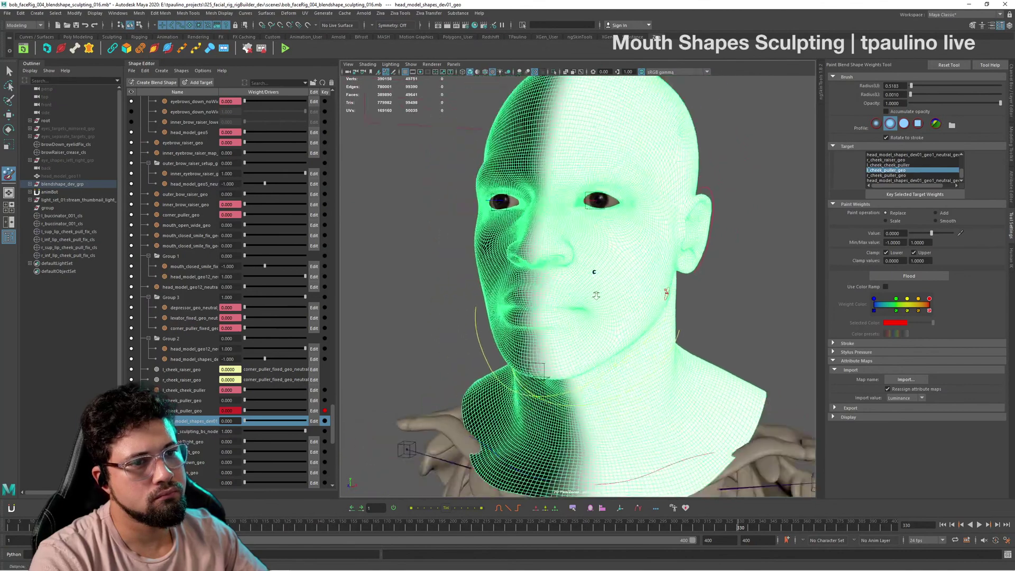
# Step: Test l_cheek_puller_geo at 1.000 on the shaded head, inspect the mouth corners and reset it to 0
pyautogui.press('q')
pyautogui.click(758, 243)
pyautogui.keyDown('alt'); pyautogui.moveTo(672, 288); pyautogui.dragTo(630, 312); pyautogui.keyUp('alt')
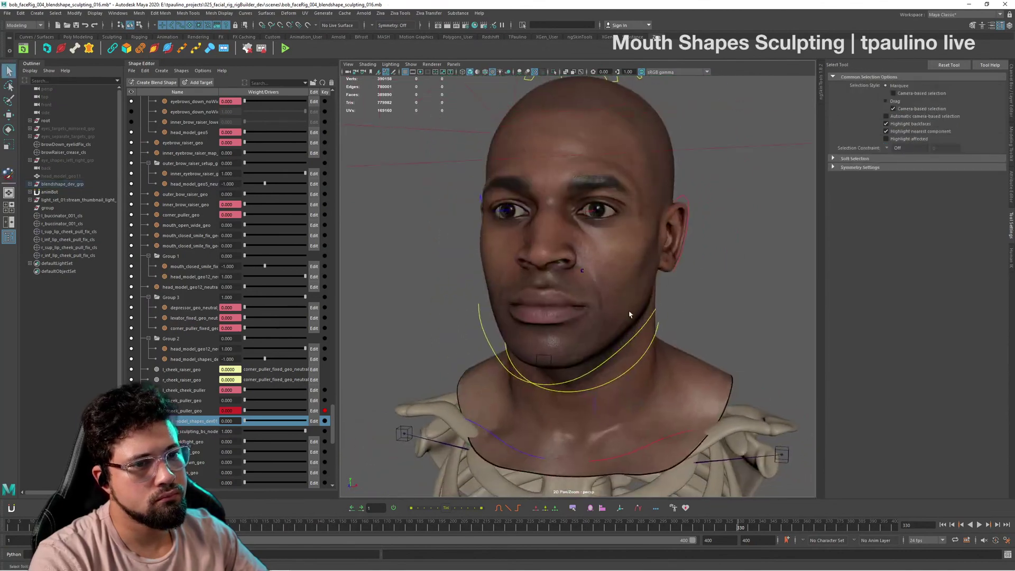
pyautogui.moveTo(245, 400); pyautogui.dragTo(332, 404)
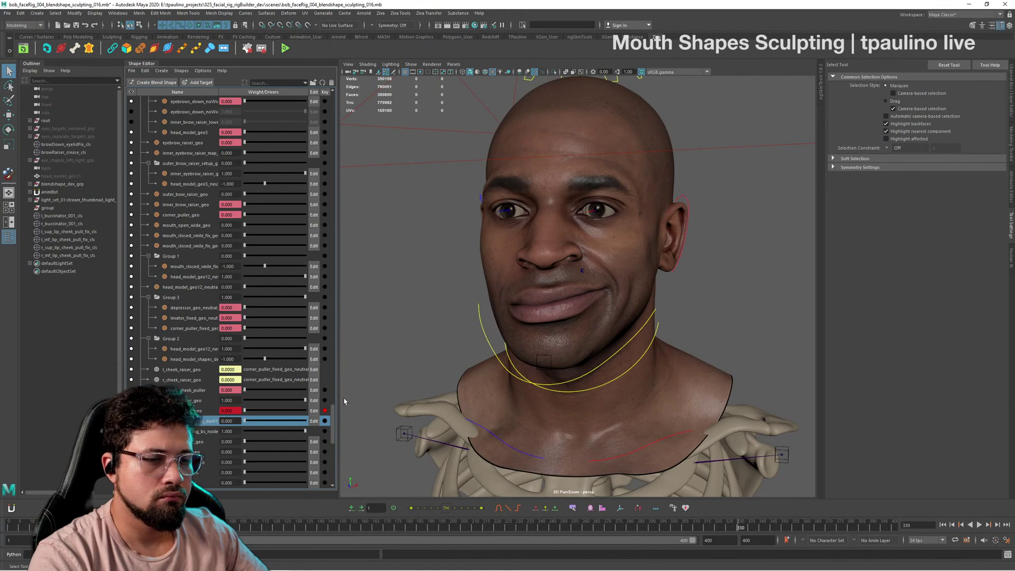
pyautogui.moveTo(610, 329)
pyautogui.keyDown('alt'); pyautogui.mouseDown()
pyautogui.moveTo(628, 304)
pyautogui.moveTo(622, 320)
pyautogui.mouseUp(); pyautogui.keyUp('alt')
pyautogui.keyDown('alt'); pyautogui.moveTo(622, 319); pyautogui.dragTo(671, 340, button='right'); pyautogui.keyUp('alt')
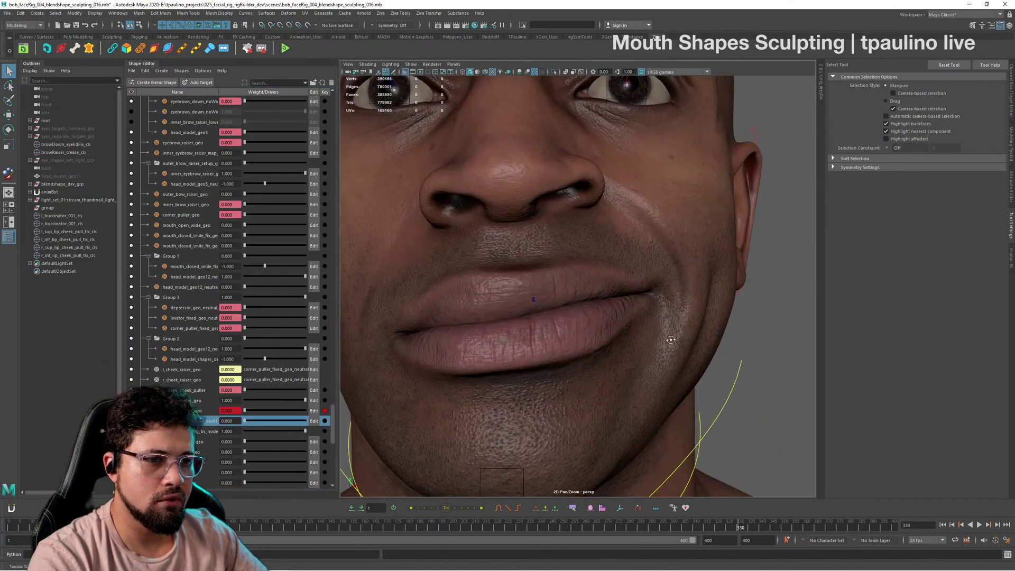
pyautogui.moveTo(670, 339)
pyautogui.keyDown('alt'); pyautogui.mouseDown()
pyautogui.moveTo(571, 349)
pyautogui.moveTo(682, 347)
pyautogui.mouseUp(); pyautogui.keyUp('alt')
pyautogui.keyDown('alt'); pyautogui.moveTo(682, 347); pyautogui.dragTo(637, 343, button='right'); pyautogui.keyUp('alt')
pyautogui.moveTo(636, 343)
pyautogui.keyDown('alt'); pyautogui.mouseDown()
pyautogui.moveTo(574, 344)
pyautogui.moveTo(644, 345)
pyautogui.moveTo(612, 341)
pyautogui.moveTo(639, 338)
pyautogui.mouseUp(); pyautogui.keyUp('alt')
pyautogui.moveTo(292, 401); pyautogui.dragTo(206, 404)
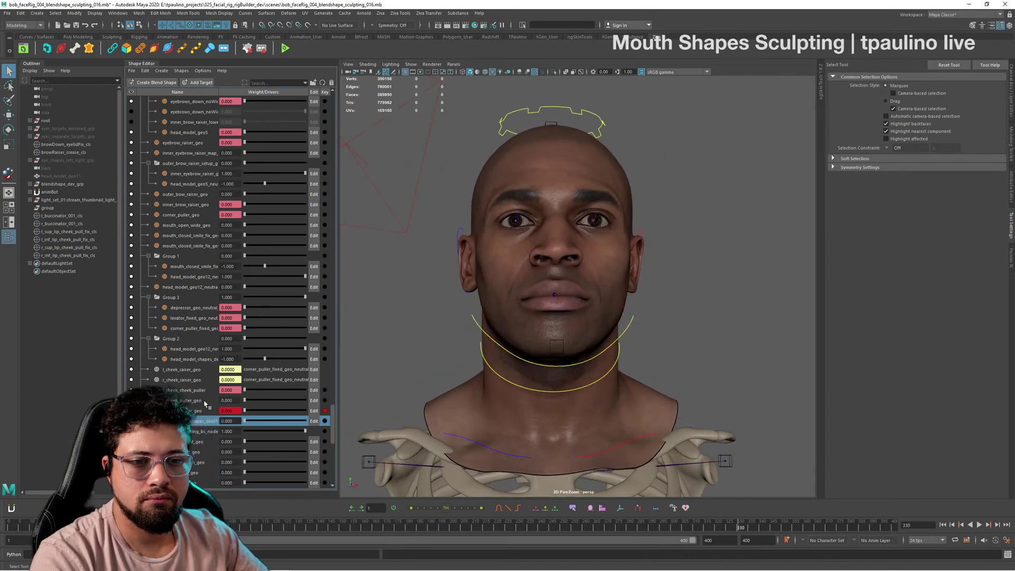
# Step: Import face_split_002.jpg as the blendshape weight map of the newly added head_model_shapes_dev01 target
pyautogui.click(546, 313)
pyautogui.moveTo(623, 247)
pyautogui.mouseDown(button='right')
pyautogui.moveTo(618, 381)
pyautogui.moveTo(742, 406)
pyautogui.mouseUp(button='right')
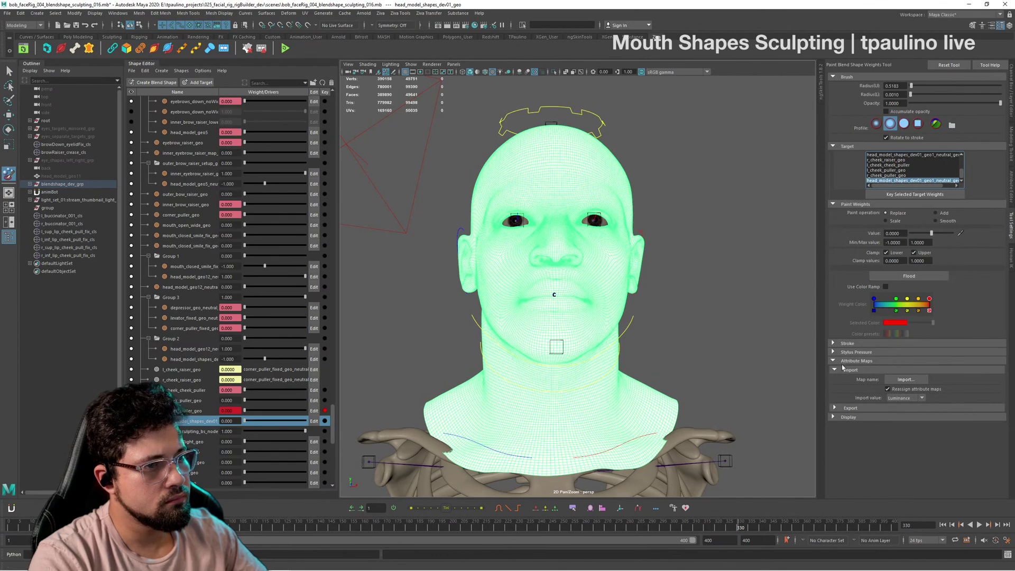
pyautogui.click(905, 379)
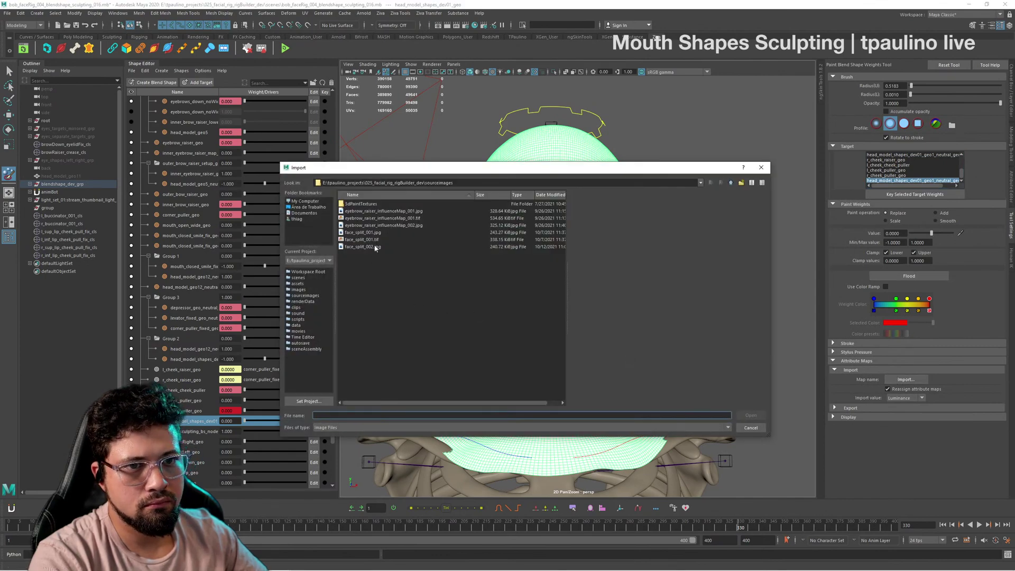
pyautogui.doubleClick(362, 247)
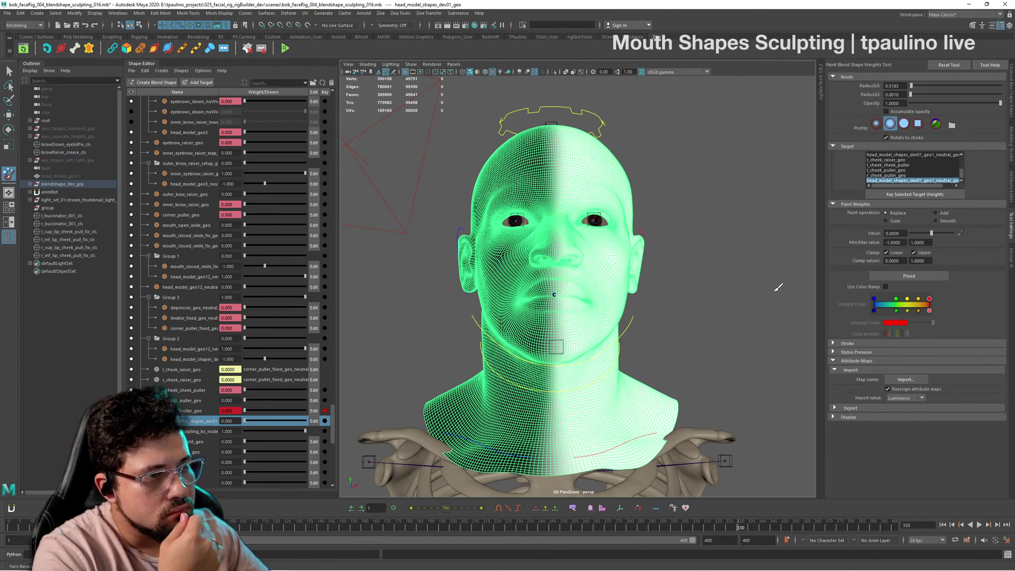
# Step: Set the weight paint operation to Scale with a value of -1
pyautogui.click(897, 224)
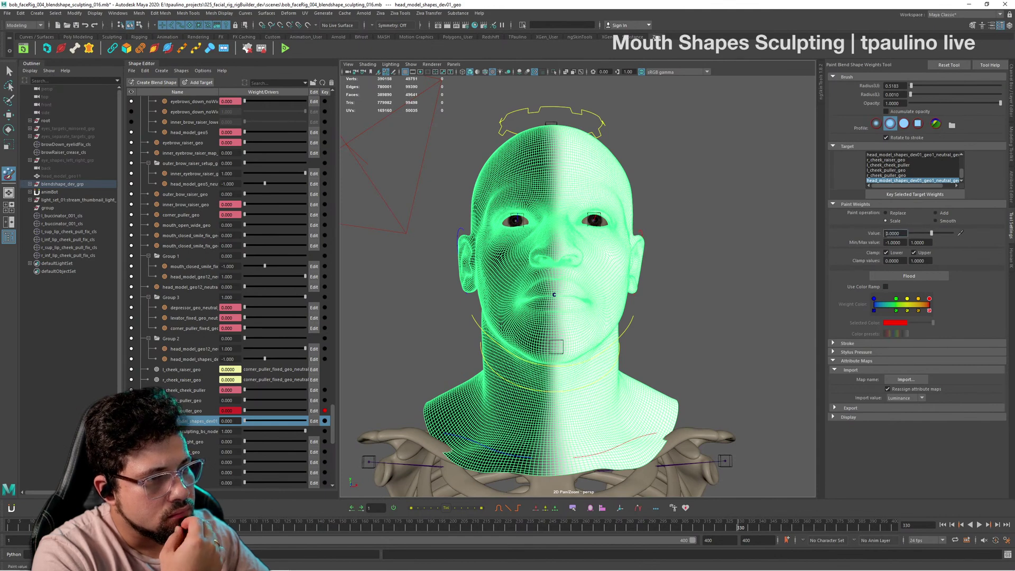
pyautogui.write('1')
pyautogui.press('Return')
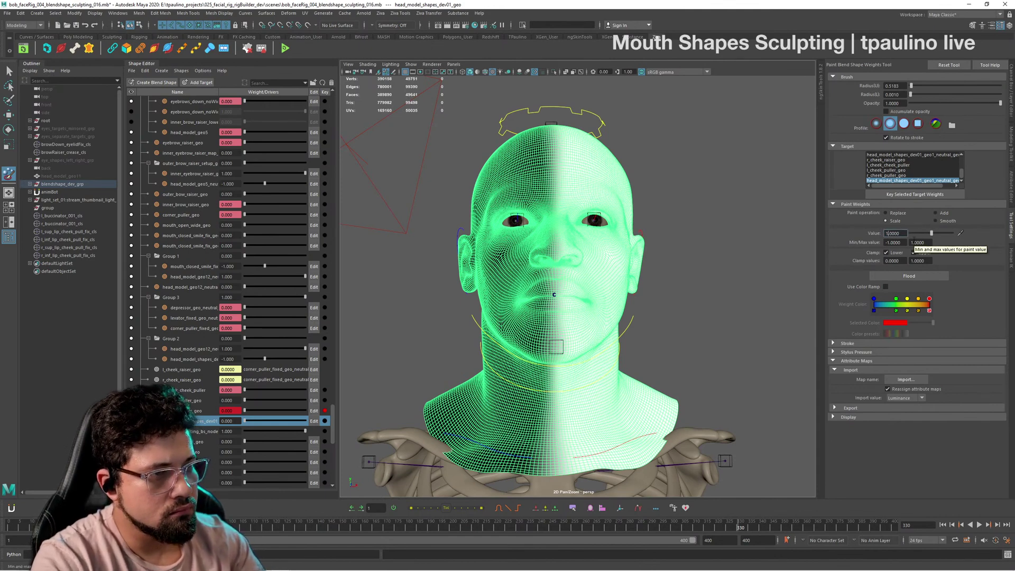
pyautogui.write('-1')
pyautogui.press('Return')
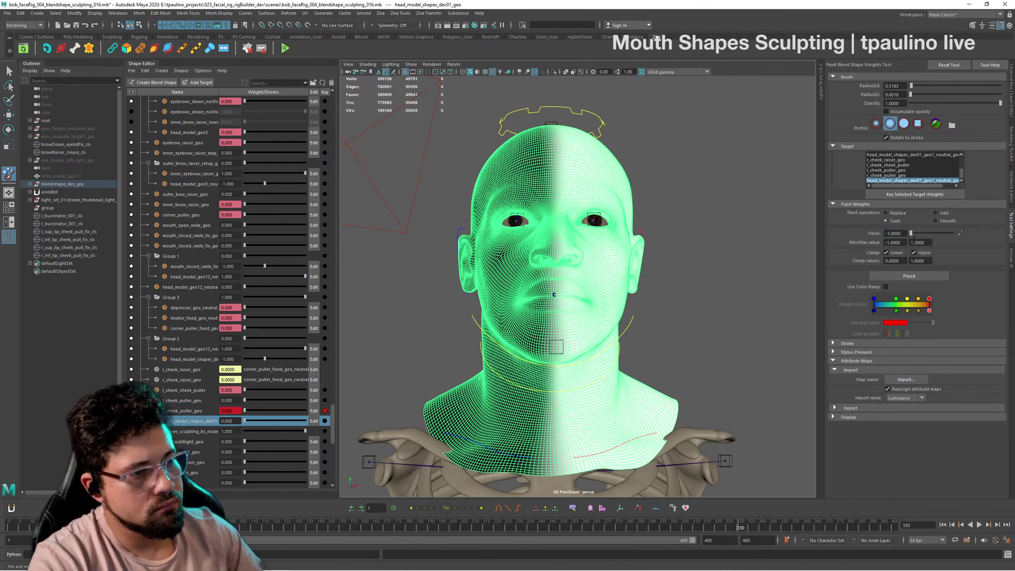
pyautogui.keyDown('alt'); pyautogui.moveTo(685, 256); pyautogui.dragTo(686, 284); pyautogui.keyUp('alt')
pyautogui.keyDown('alt'); pyautogui.moveTo(686, 284); pyautogui.dragTo(660, 284, button='right'); pyautogui.keyUp('alt')
pyautogui.keyDown('alt'); pyautogui.moveTo(660, 284); pyautogui.dragTo(658, 284); pyautogui.keyUp('alt')
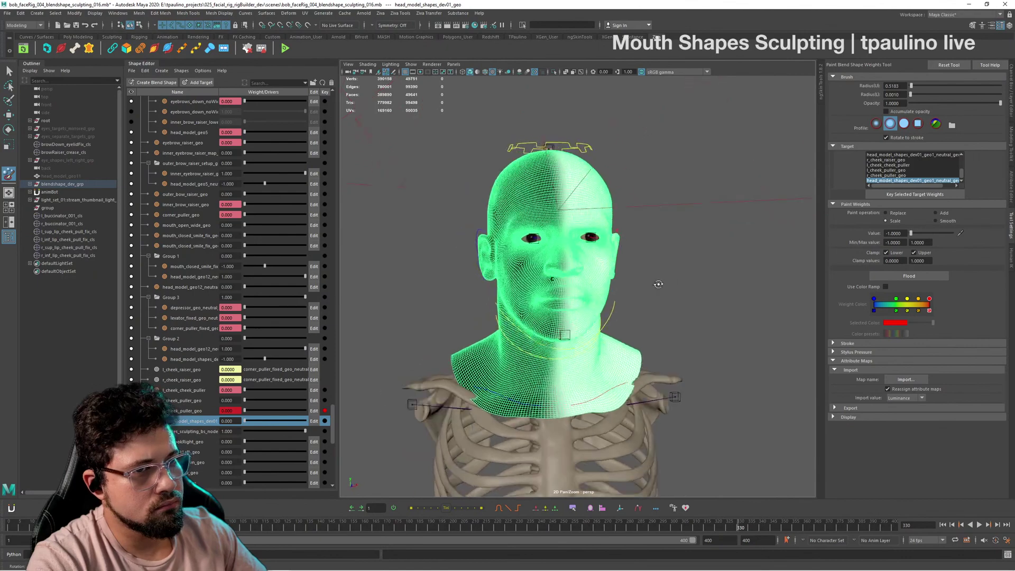
# Step: Turn off the lower and upper weight clamps and flood the head_model_shapes_dev01 target's weights with Scale at -1
pyautogui.keyDown('alt'); pyautogui.moveTo(658, 284); pyautogui.dragTo(684, 286, button='right'); pyautogui.keyUp('alt')
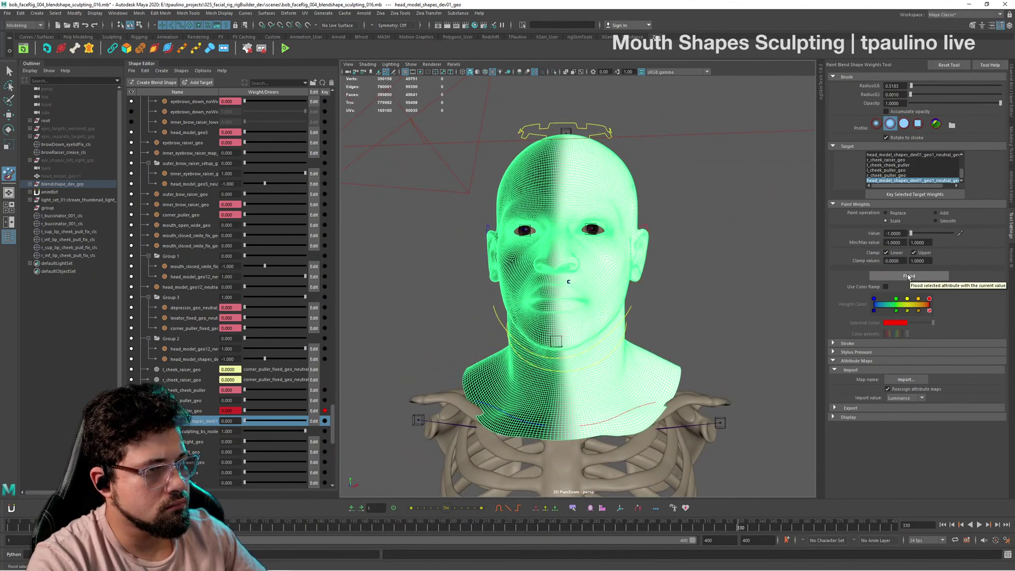
pyautogui.click(913, 253)
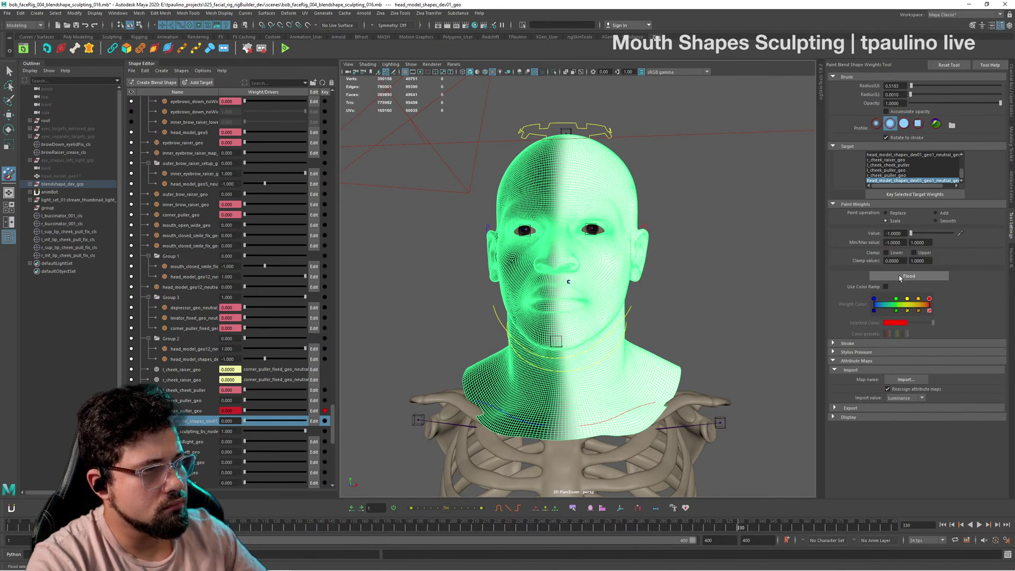
pyautogui.click(900, 277)
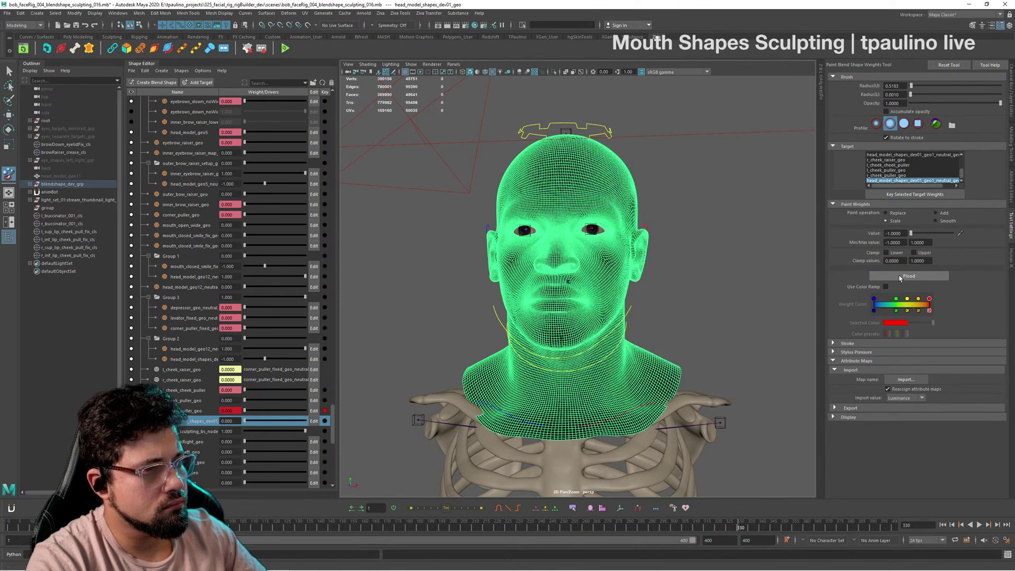
# Step: Switch the paint operation to Add with a value of 1 and flood the target's weights
pyautogui.click(944, 214)
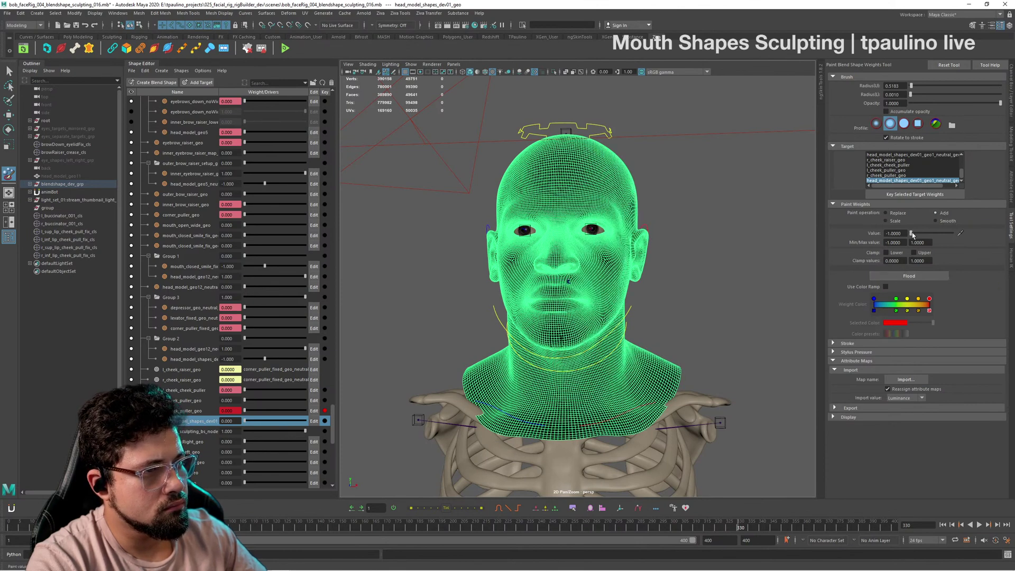
pyautogui.moveTo(913, 236); pyautogui.dragTo(957, 234)
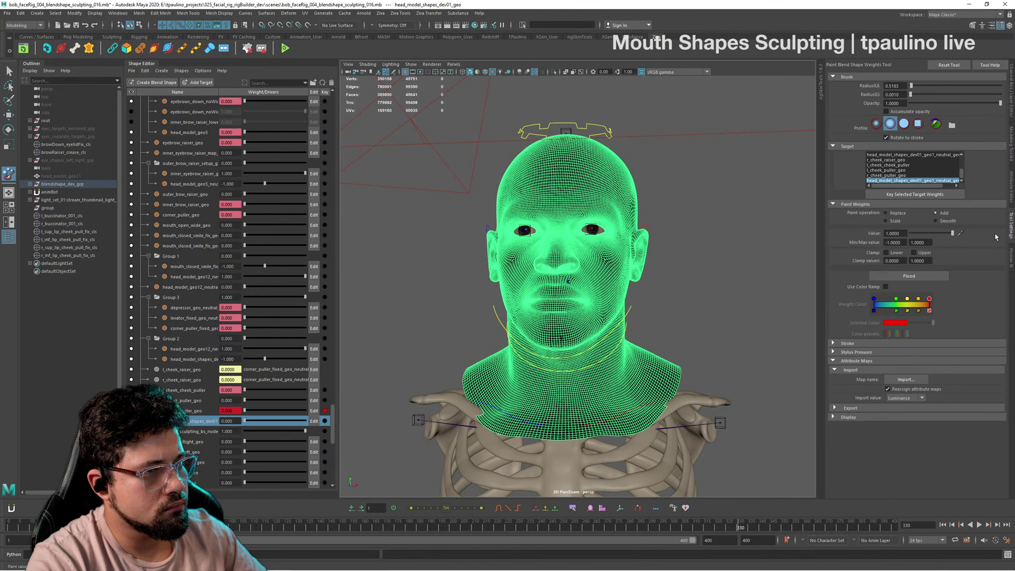
pyautogui.click(925, 276)
# Step: Inspect the flooded weights around the head and undo the Scale and Add floods
pyautogui.keyDown('alt'); pyautogui.moveTo(584, 296); pyautogui.dragTo(620, 299); pyautogui.keyUp('alt')
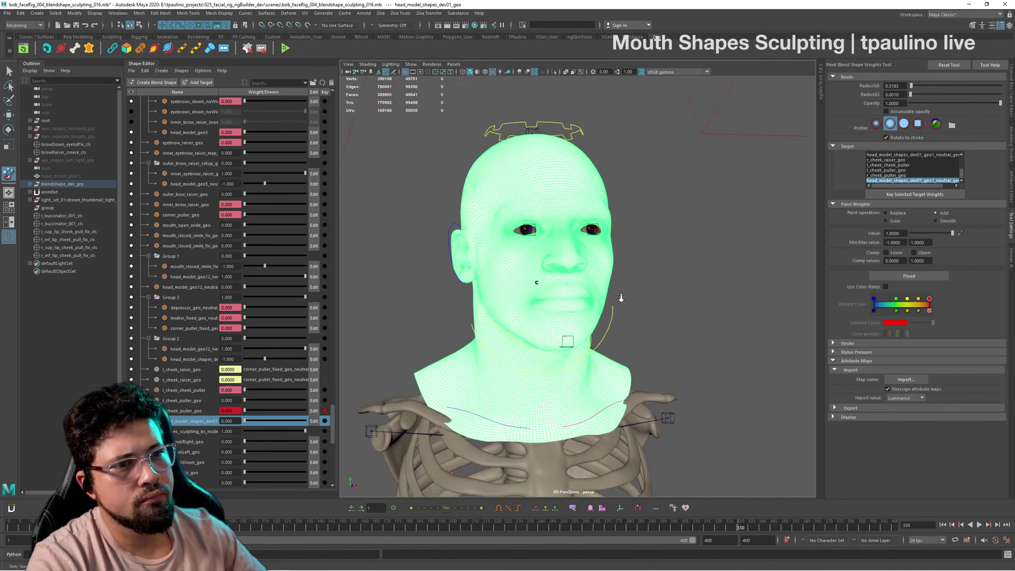
pyautogui.moveTo(620, 299)
pyautogui.keyDown('alt'); pyautogui.mouseDown(button='right')
pyautogui.moveTo(555, 322)
pyautogui.moveTo(614, 315)
pyautogui.mouseUp(button='right'); pyautogui.keyUp('alt')
pyautogui.keyDown('alt'); pyautogui.moveTo(614, 316); pyautogui.dragTo(588, 313); pyautogui.keyUp('alt')
pyautogui.hotkey('ctrl', 'z')
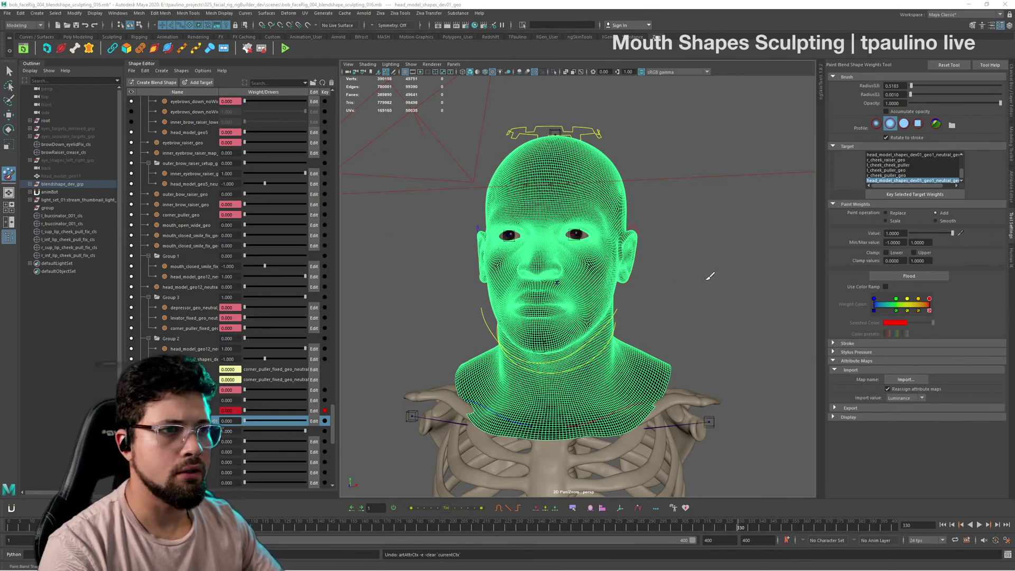
pyautogui.keyDown('alt'); pyautogui.moveTo(703, 284); pyautogui.dragTo(683, 310); pyautogui.keyUp('alt')
pyautogui.keyDown('alt'); pyautogui.moveTo(683, 309); pyautogui.dragTo(692, 337, button='right'); pyautogui.keyUp('alt')
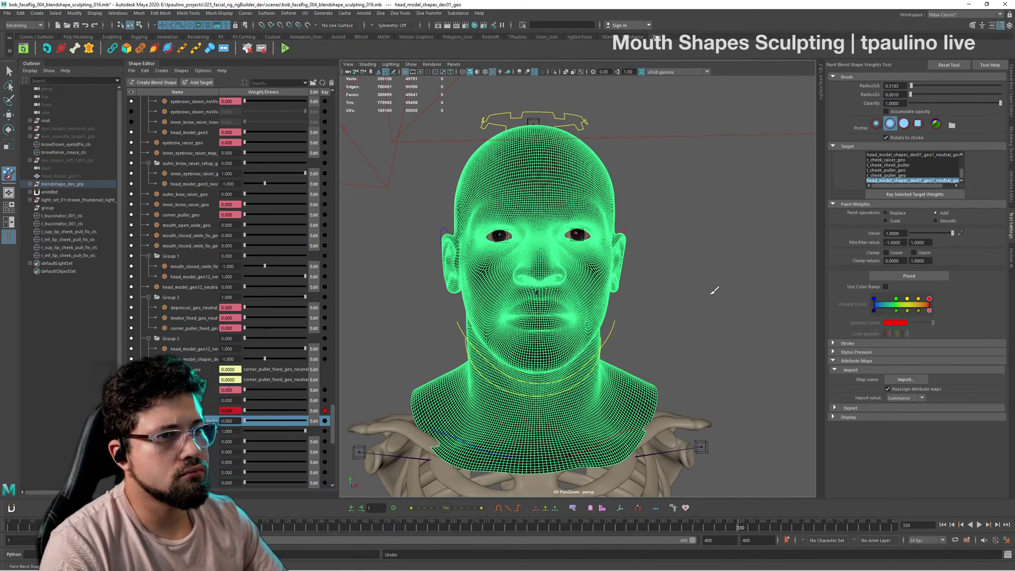
pyautogui.keyDown('alt'); pyautogui.moveTo(677, 324); pyautogui.dragTo(760, 319); pyautogui.keyUp('alt')
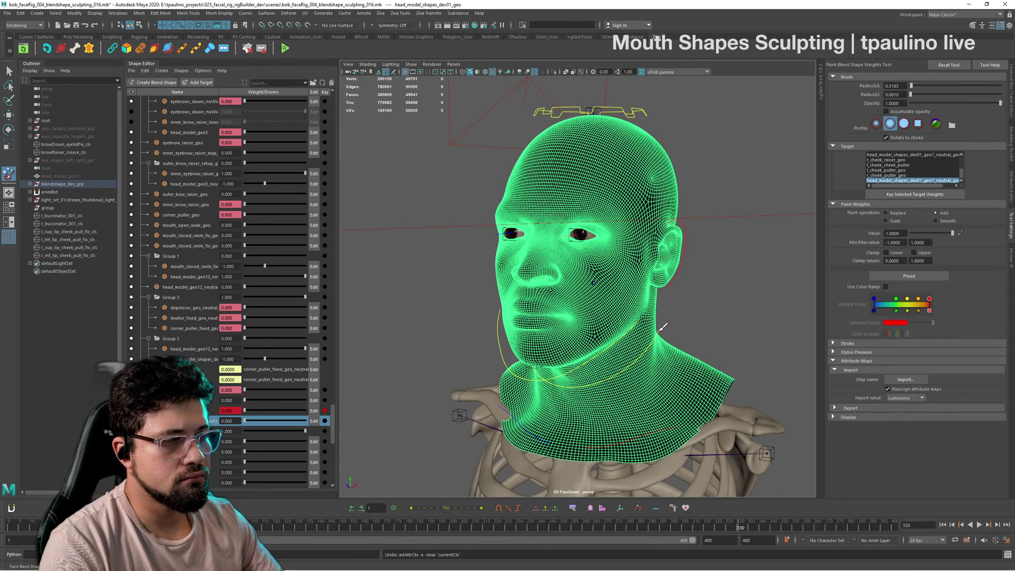
pyautogui.hotkey('alt', 'Tab')
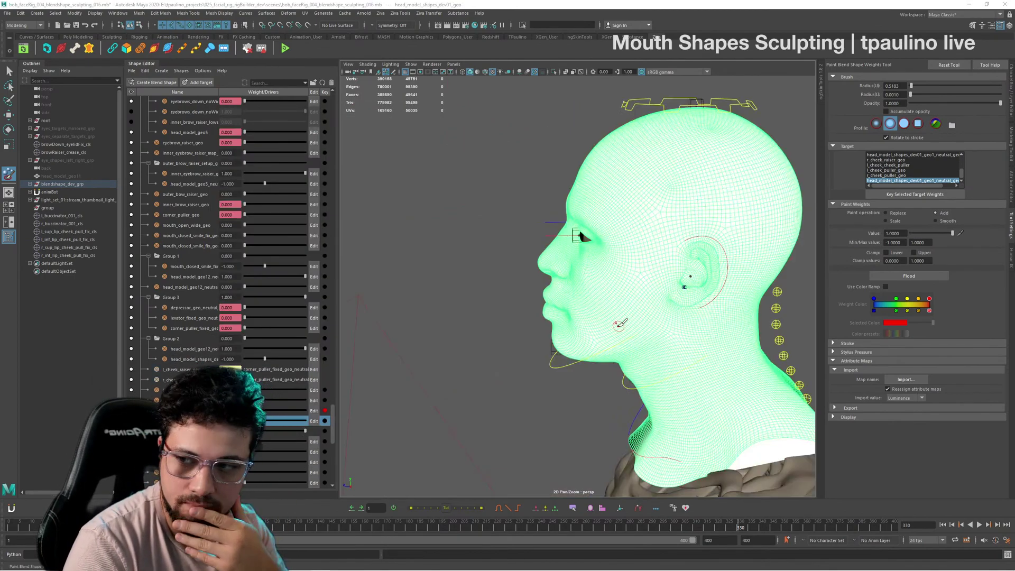
pyautogui.keyDown('alt'); pyautogui.moveTo(622, 324); pyautogui.dragTo(679, 269); pyautogui.keyUp('alt')
# Step: Try an Add flood with a value of -1 on the target's weights, undoing the premature flood first
pyautogui.click(886, 233)
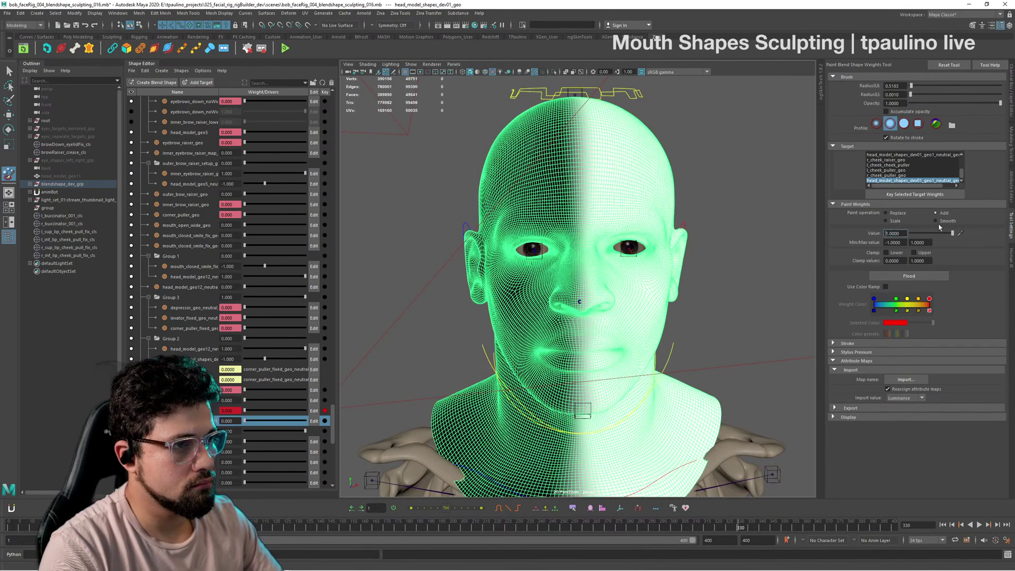
pyautogui.click(944, 275)
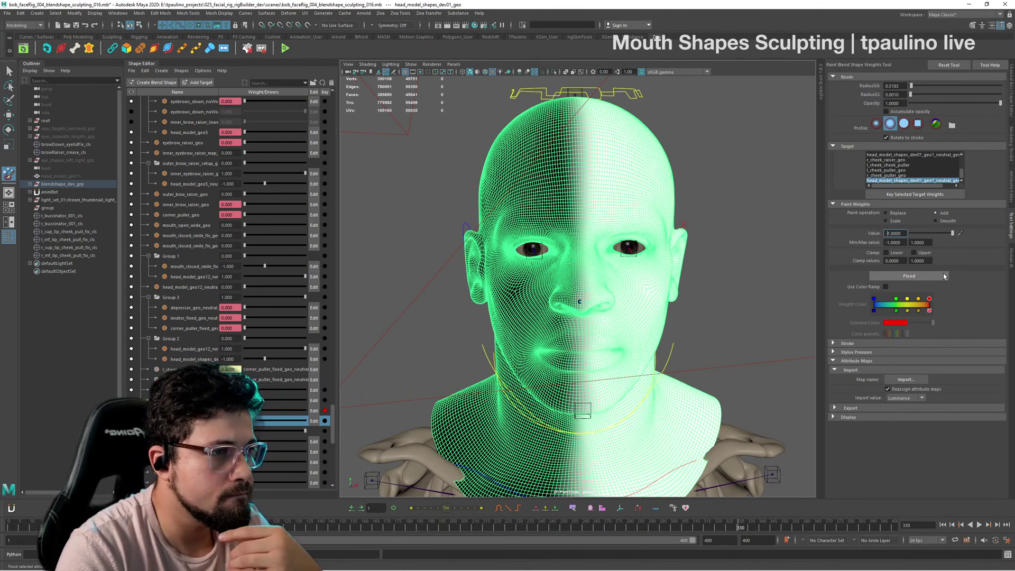
pyautogui.click(943, 274)
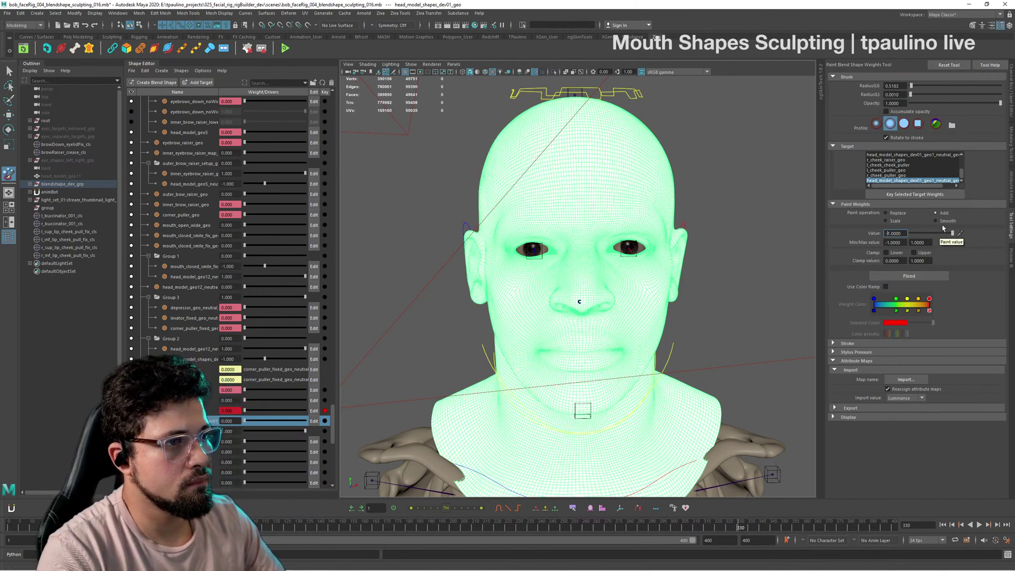
pyautogui.press('Return')
pyautogui.keyDown('alt'); pyautogui.moveTo(740, 130); pyautogui.dragTo(737, 130); pyautogui.keyUp('alt')
pyautogui.hotkey('ctrl', 'z')
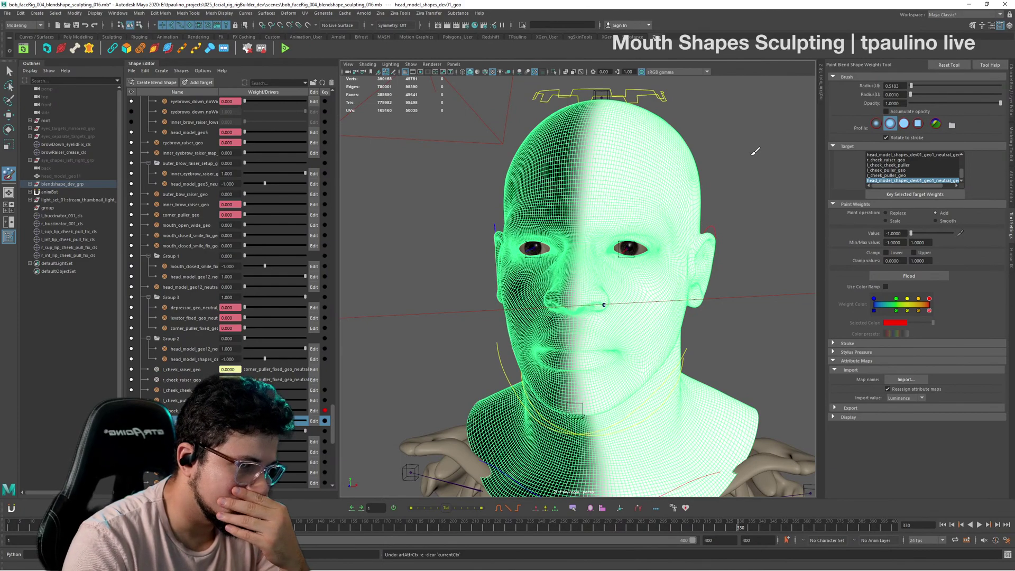
pyautogui.click(932, 281)
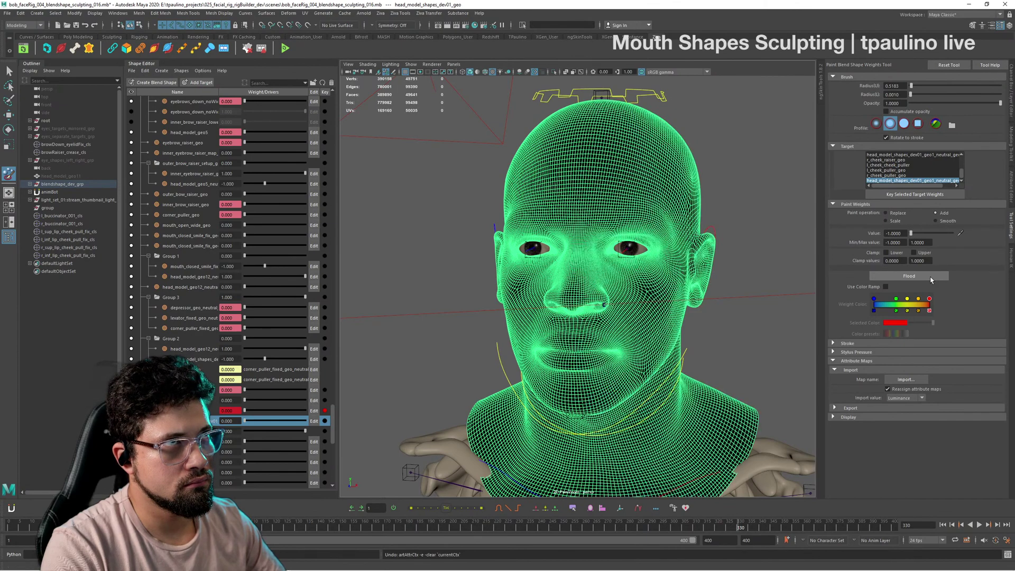
# Step: Set the Add value back to 1 and flood the weights again on top of the negative flood
pyautogui.click(906, 233)
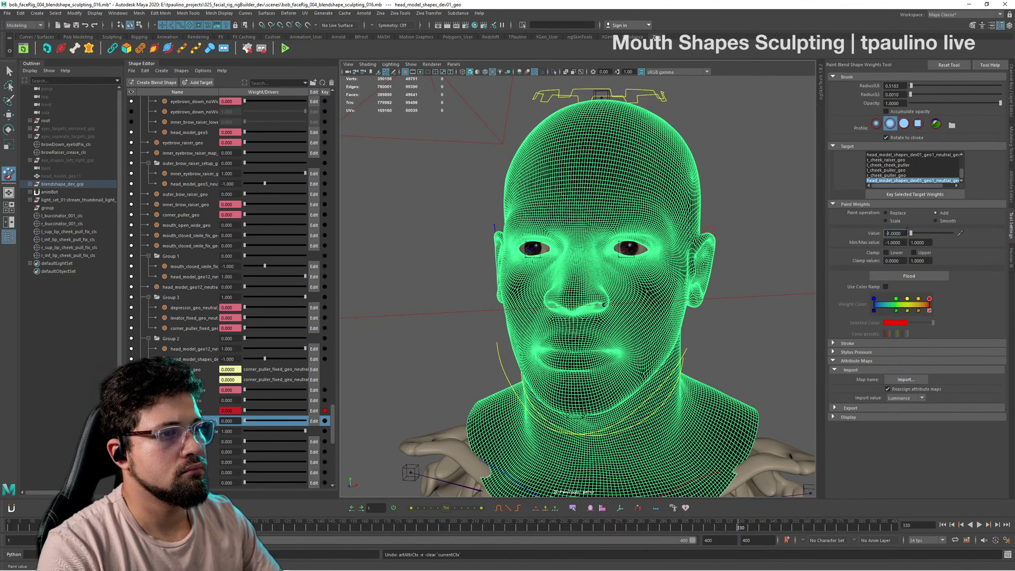
pyautogui.press('Delete')
pyautogui.press('Return')
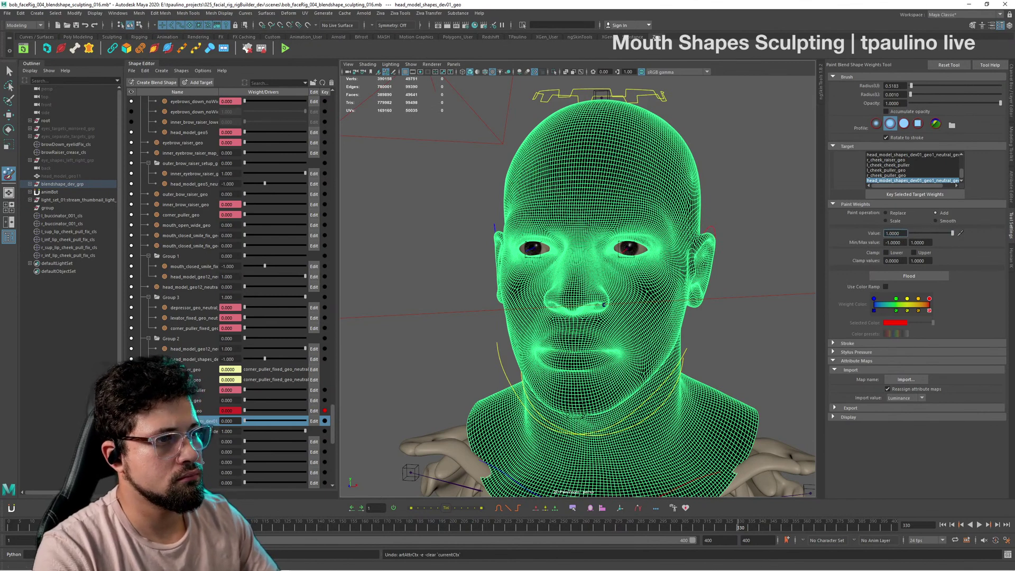
pyautogui.click(933, 275)
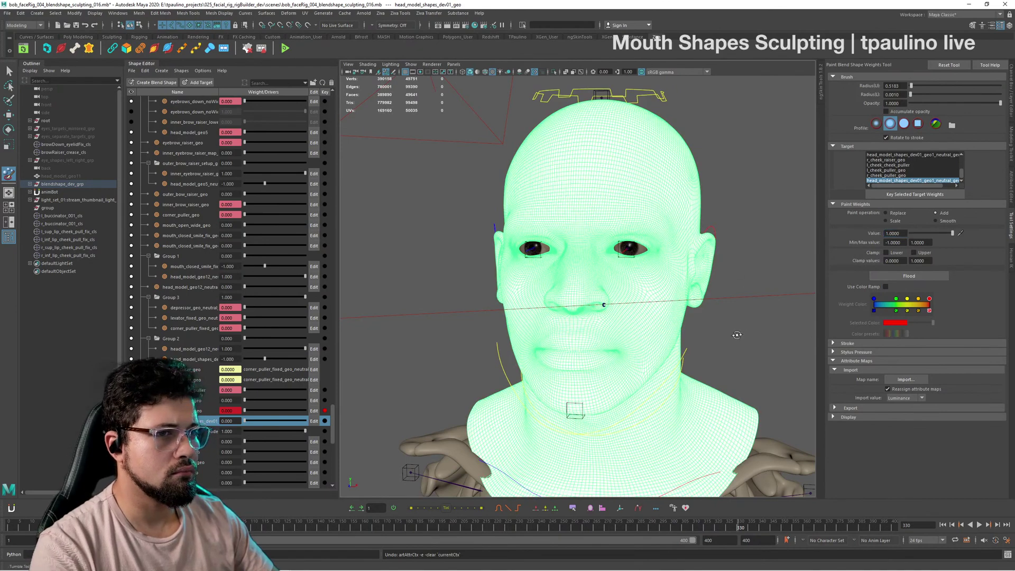
# Step: Inspect the flooded head, then undo the stray paint stroke and both Add floods
pyautogui.keyDown('alt'); pyautogui.moveTo(749, 331); pyautogui.dragTo(777, 319, button='right'); pyautogui.keyUp('alt')
pyautogui.keyDown('alt'); pyautogui.moveTo(777, 320); pyautogui.dragTo(734, 324); pyautogui.keyUp('alt')
pyautogui.keyDown('alt'); pyautogui.moveTo(735, 324); pyautogui.dragTo(646, 322, button='right'); pyautogui.keyUp('alt')
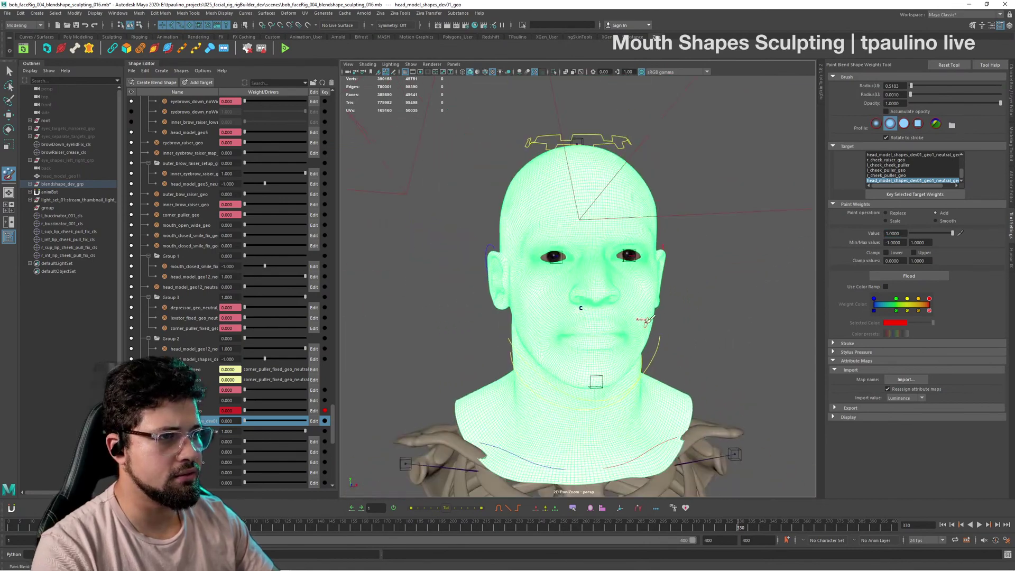
pyautogui.hotkey('ctrl', 'z')
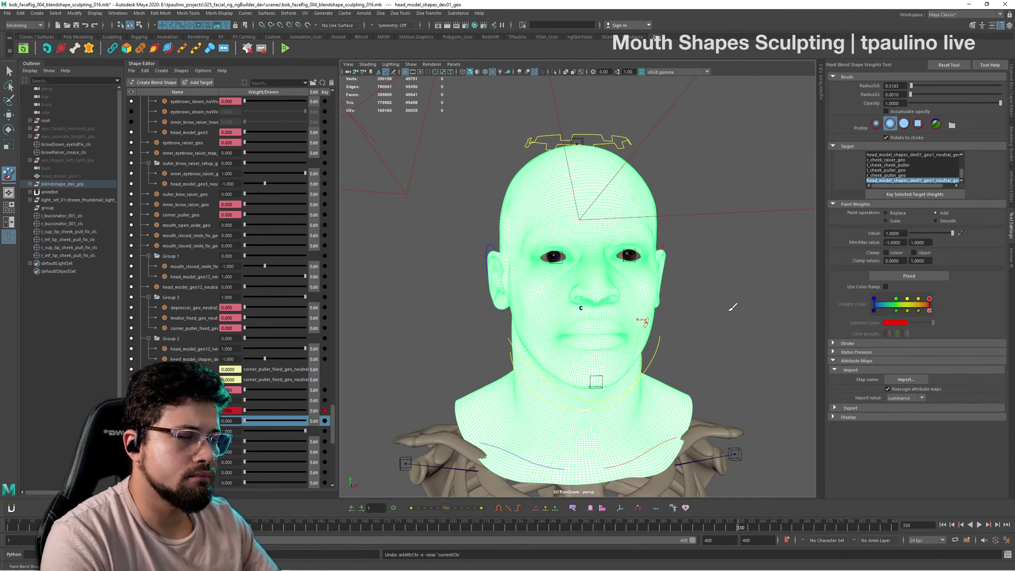
pyautogui.moveTo(730, 311)
pyautogui.keyDown('alt'); pyautogui.mouseDown()
pyautogui.moveTo(732, 245)
pyautogui.moveTo(741, 244)
pyautogui.mouseUp(); pyautogui.keyUp('alt')
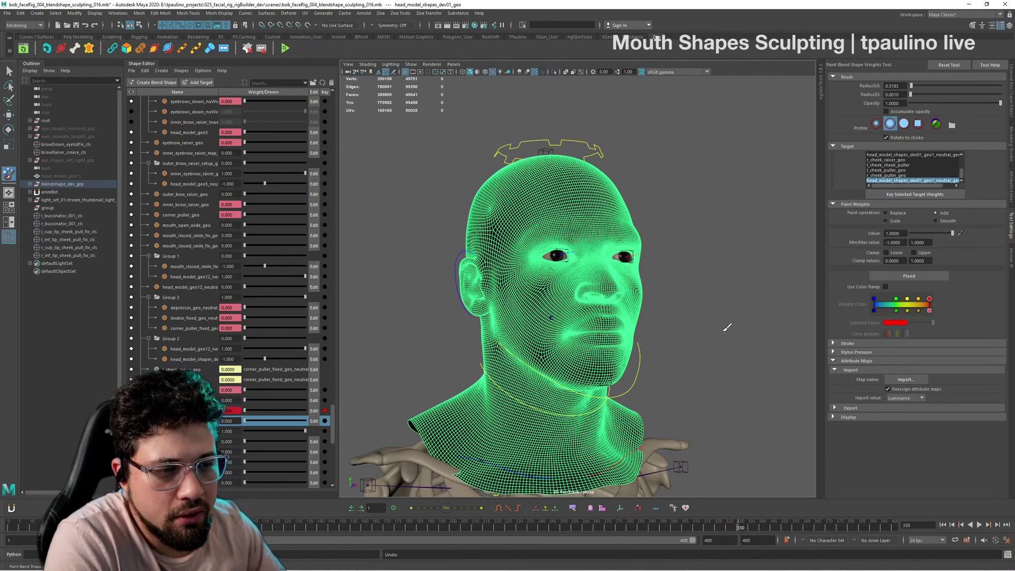
pyautogui.keyDown('alt'); pyautogui.moveTo(728, 327); pyautogui.dragTo(707, 330); pyautogui.keyUp('alt')
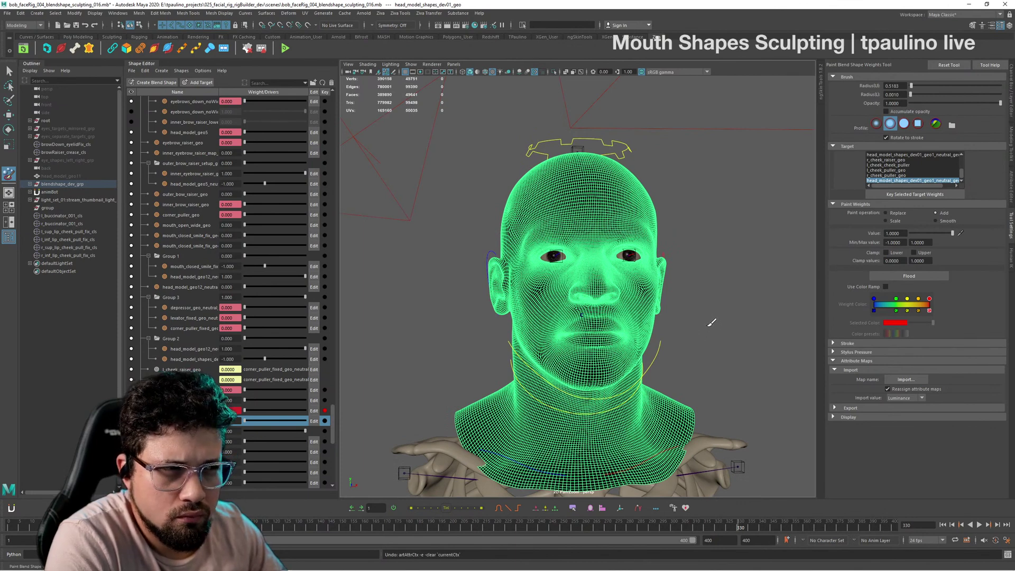
pyautogui.hotkey('ctrl', 'z')
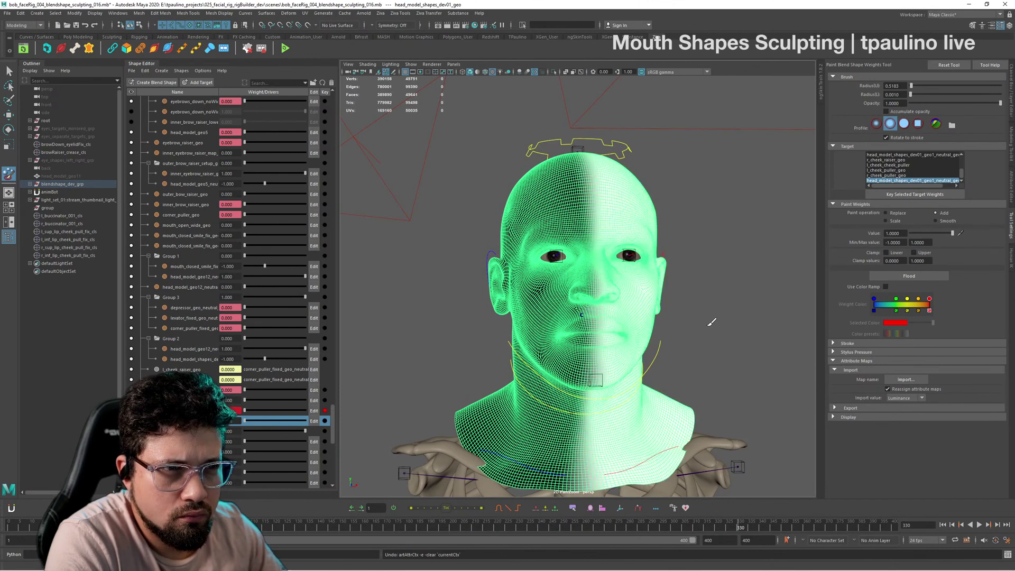
pyautogui.keyDown('alt'); pyautogui.moveTo(712, 322); pyautogui.dragTo(739, 305); pyautogui.keyUp('alt')
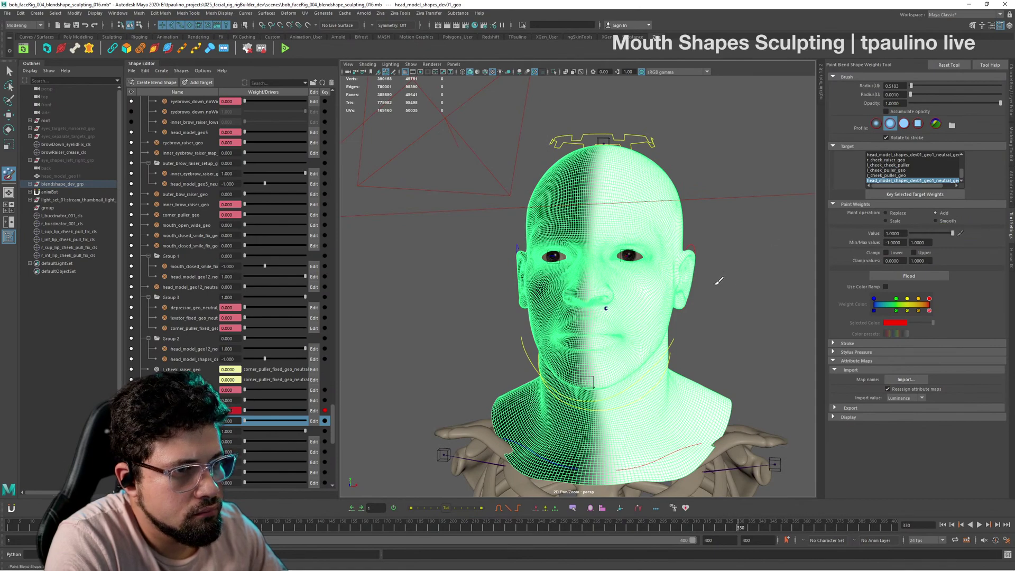
# Step: Leave weight painting and pose a smile with corner_puller_fixed at 1.000, levator_fixed at 0.680 and depressor at 1.000
pyautogui.press('q')
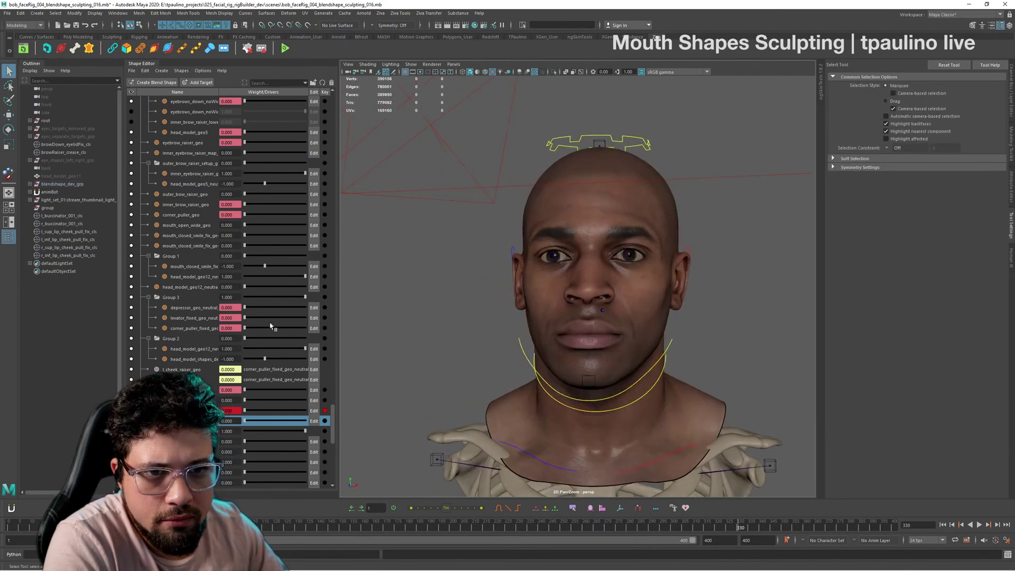
pyautogui.moveTo(244, 328); pyautogui.dragTo(324, 332)
pyautogui.moveTo(256, 317); pyautogui.dragTo(335, 311)
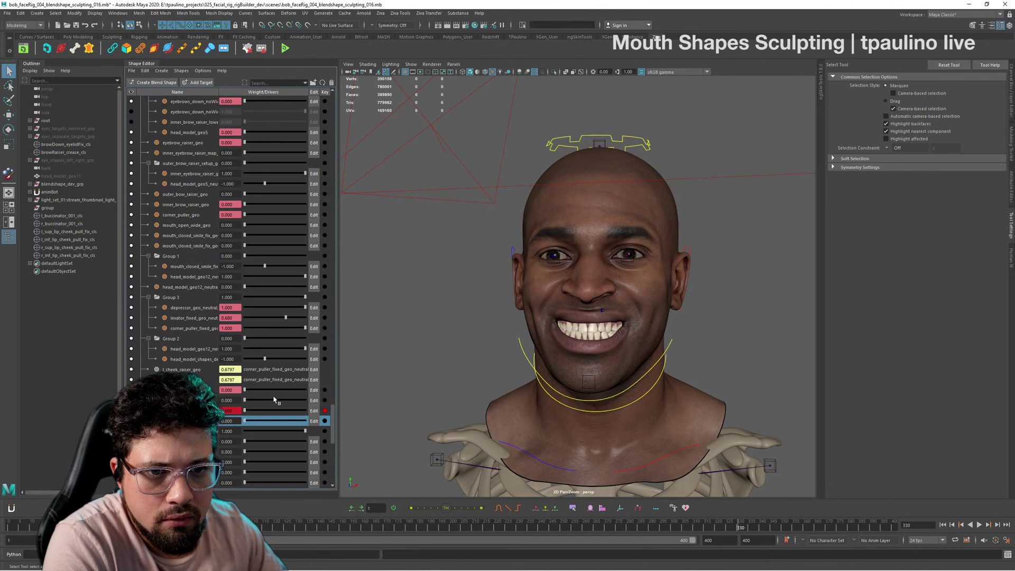
# Step: Raise l_cheek_puller_geo to 0.373 and inspect the mouth corner and cheek up close
pyautogui.moveTo(258, 402); pyautogui.dragTo(267, 401)
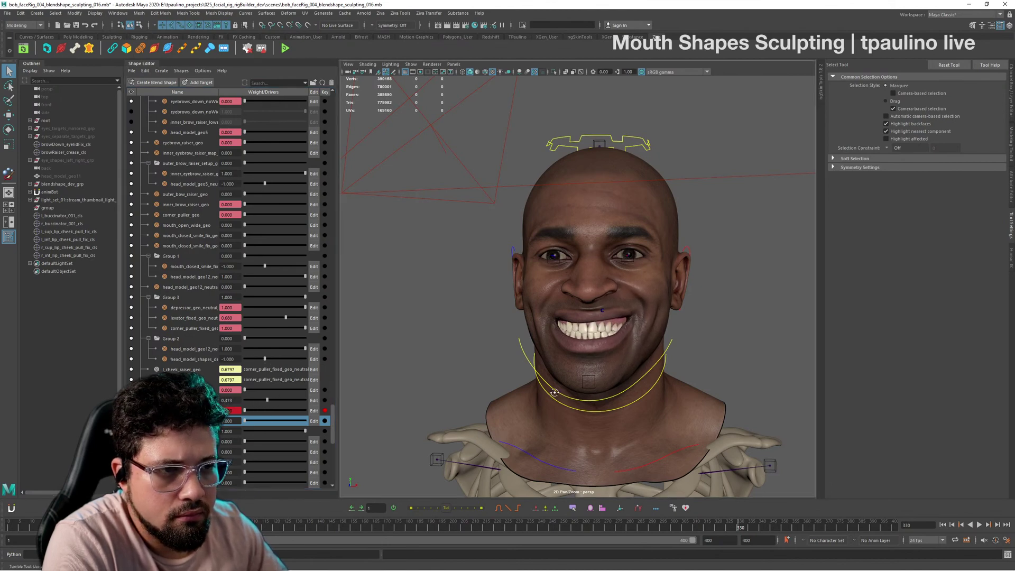
pyautogui.keyDown('alt'); pyautogui.moveTo(582, 450); pyautogui.dragTo(510, 431); pyautogui.keyUp('alt')
pyautogui.keyDown('alt'); pyautogui.moveTo(510, 431); pyautogui.dragTo(753, 415, button='right'); pyautogui.keyUp('alt')
pyautogui.moveTo(753, 416)
pyautogui.keyDown('alt'); pyautogui.mouseDown()
pyautogui.moveTo(707, 417)
pyautogui.moveTo(772, 410)
pyautogui.mouseUp(); pyautogui.keyUp('alt')
pyautogui.keyDown('alt'); pyautogui.moveTo(772, 409); pyautogui.dragTo(673, 358, button='right'); pyautogui.keyUp('alt')
pyautogui.moveTo(673, 358)
pyautogui.keyDown('alt'); pyautogui.mouseDown()
pyautogui.moveTo(706, 365)
pyautogui.moveTo(692, 388)
pyautogui.moveTo(696, 334)
pyautogui.moveTo(714, 326)
pyautogui.moveTo(661, 362)
pyautogui.mouseUp(); pyautogui.keyUp('alt')
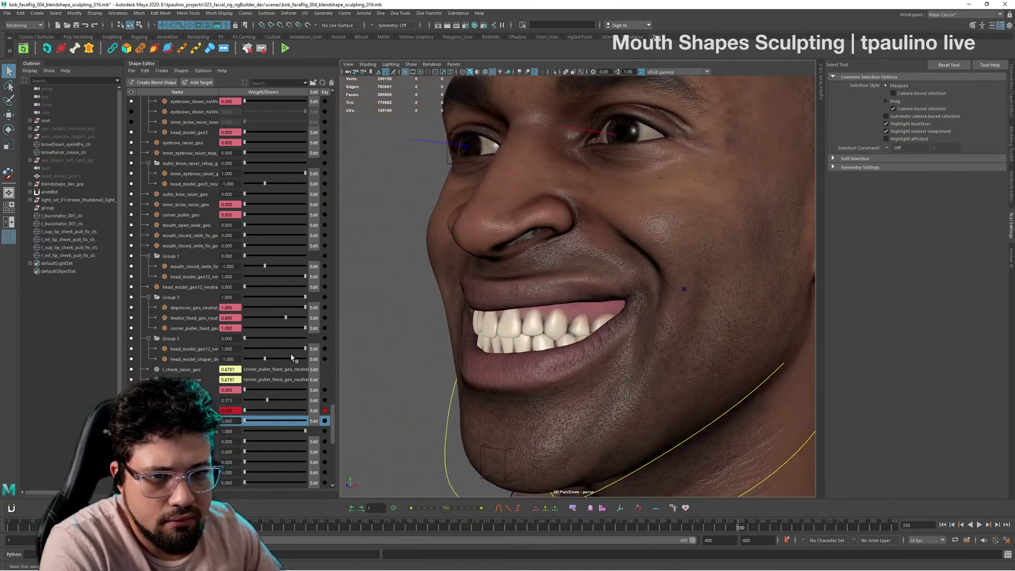
# Step: Lower corner_puller_fixed to about 0.69, raise l_cheek_puller_geo to about 0.41 and check the smile from several angles
pyautogui.moveTo(305, 328); pyautogui.dragTo(286, 329)
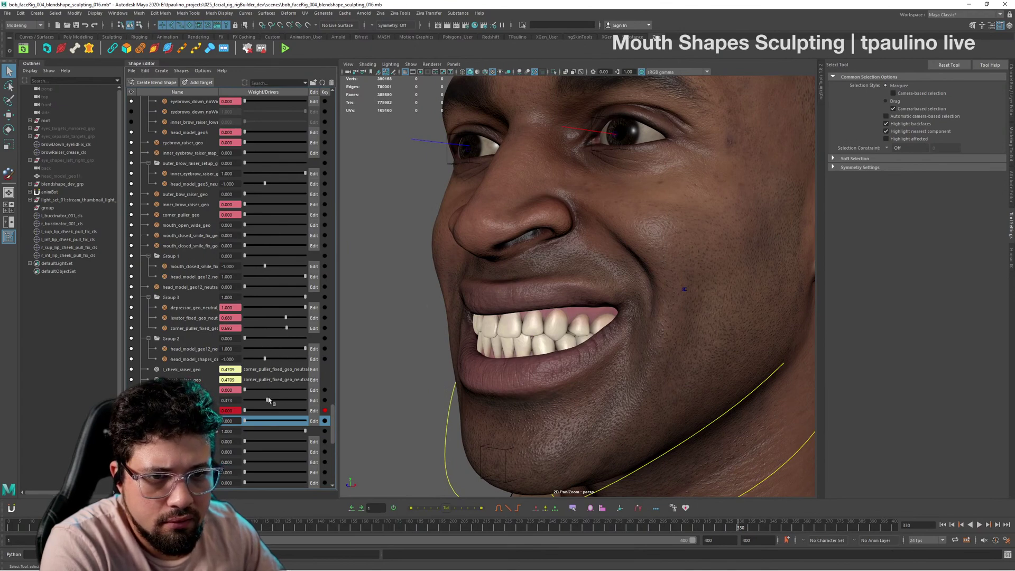
pyautogui.moveTo(267, 400)
pyautogui.mouseDown()
pyautogui.moveTo(283, 403)
pyautogui.moveTo(272, 401)
pyautogui.mouseUp()
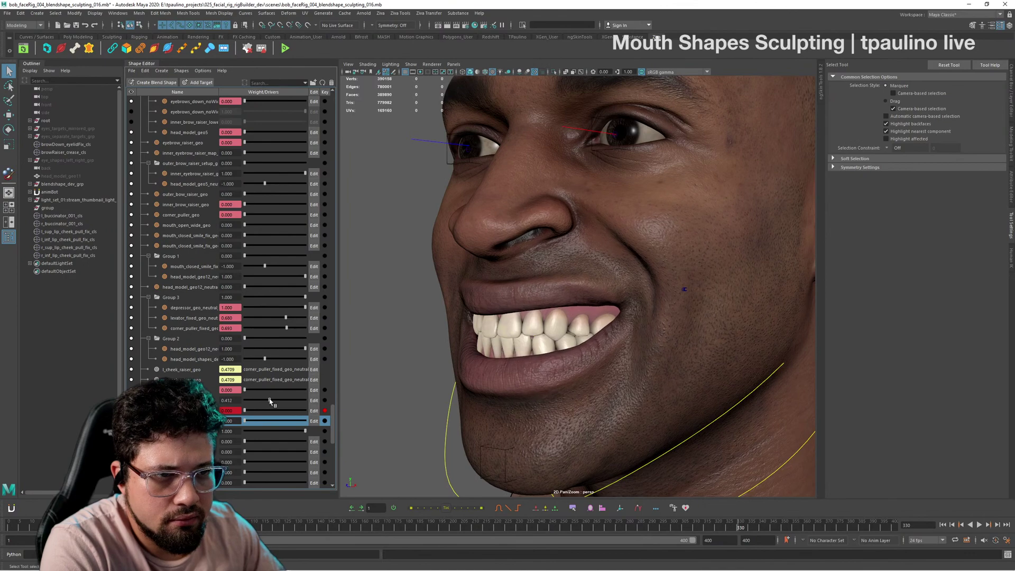
pyautogui.keyDown('alt'); pyautogui.moveTo(536, 400); pyautogui.dragTo(595, 399); pyautogui.keyUp('alt')
pyautogui.keyDown('alt'); pyautogui.moveTo(761, 367); pyautogui.dragTo(642, 363, button='right'); pyautogui.keyUp('alt')
pyautogui.keyDown('alt'); pyautogui.moveTo(642, 364); pyautogui.dragTo(581, 345); pyautogui.keyUp('alt')
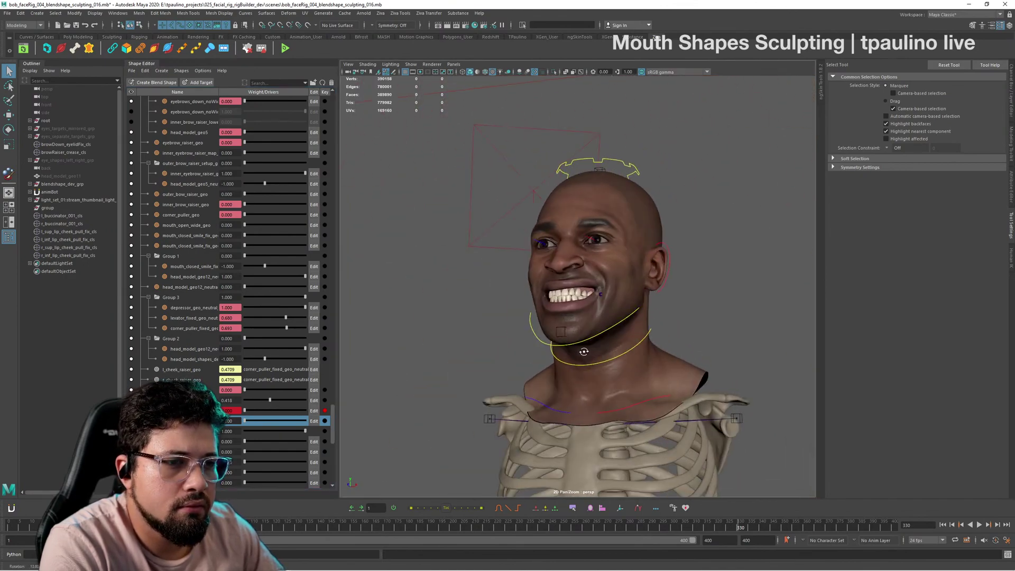
# Step: Rebalance the smile with corner_puller_fixed at 0.824, levator_fixed at 0.464 and depressor at 0.686, and inspect the face
pyautogui.moveTo(286, 329)
pyautogui.mouseDown()
pyautogui.moveTo(276, 330)
pyautogui.moveTo(306, 329)
pyautogui.moveTo(292, 320)
pyautogui.moveTo(260, 329)
pyautogui.moveTo(287, 308)
pyautogui.mouseUp()
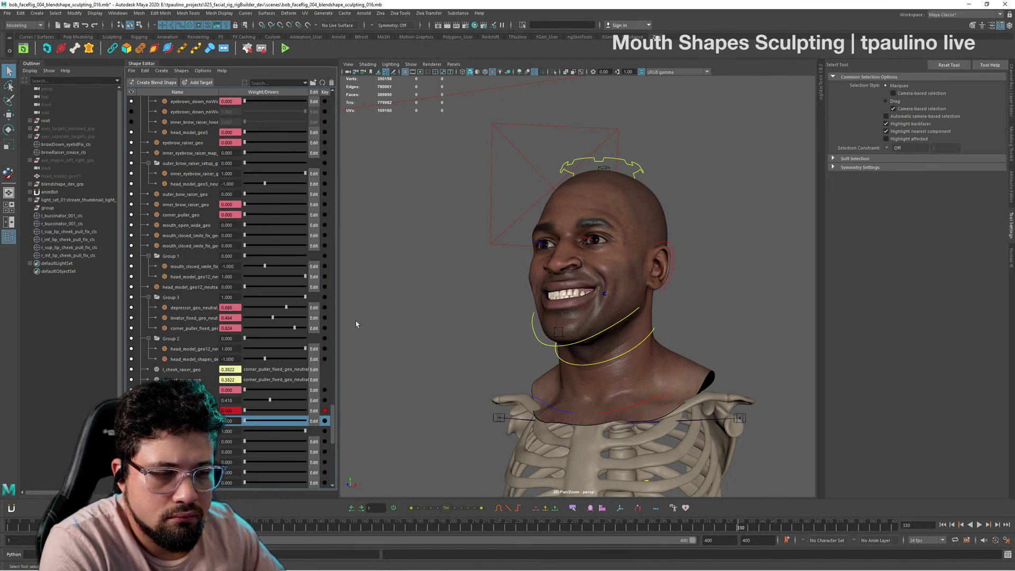
pyautogui.keyDown('alt'); pyautogui.moveTo(518, 342); pyautogui.dragTo(555, 355); pyautogui.keyUp('alt')
pyautogui.keyDown('alt'); pyautogui.moveTo(556, 355); pyautogui.dragTo(745, 365, button='right'); pyautogui.keyUp('alt')
pyautogui.keyDown('alt'); pyautogui.moveTo(746, 365); pyautogui.dragTo(677, 370); pyautogui.keyUp('alt')
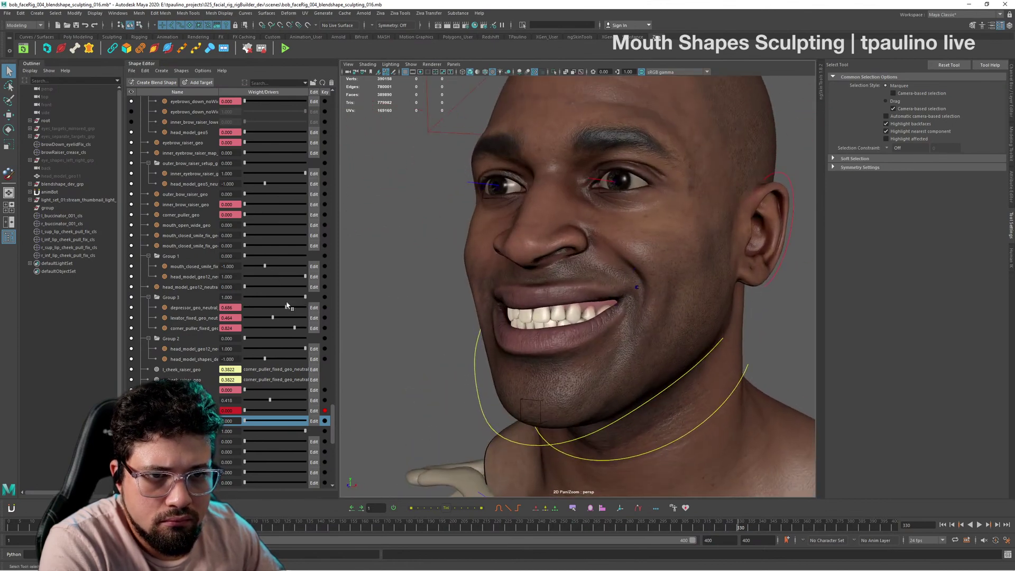
# Step: Raise the depressor target to 0.961 and inspect the smile from near and far
pyautogui.moveTo(290, 307)
pyautogui.mouseDown()
pyautogui.moveTo(272, 309)
pyautogui.moveTo(303, 310)
pyautogui.mouseUp()
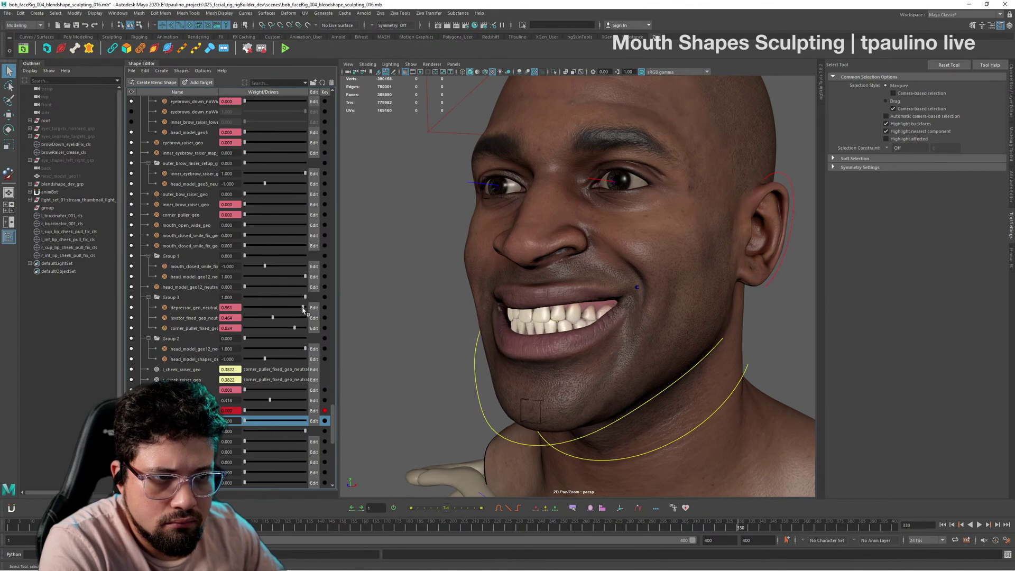
pyautogui.moveTo(592, 336)
pyautogui.keyDown('alt'); pyautogui.mouseDown()
pyautogui.moveTo(646, 342)
pyautogui.moveTo(600, 337)
pyautogui.mouseUp(); pyautogui.keyUp('alt')
pyautogui.keyDown('alt'); pyautogui.moveTo(601, 338); pyautogui.dragTo(384, 305, button='right'); pyautogui.keyUp('alt')
pyautogui.keyDown('alt'); pyautogui.moveTo(384, 305); pyautogui.dragTo(423, 309); pyautogui.keyUp('alt')
pyautogui.keyDown('alt'); pyautogui.moveTo(424, 309); pyautogui.dragTo(680, 352, button='right'); pyautogui.keyUp('alt')
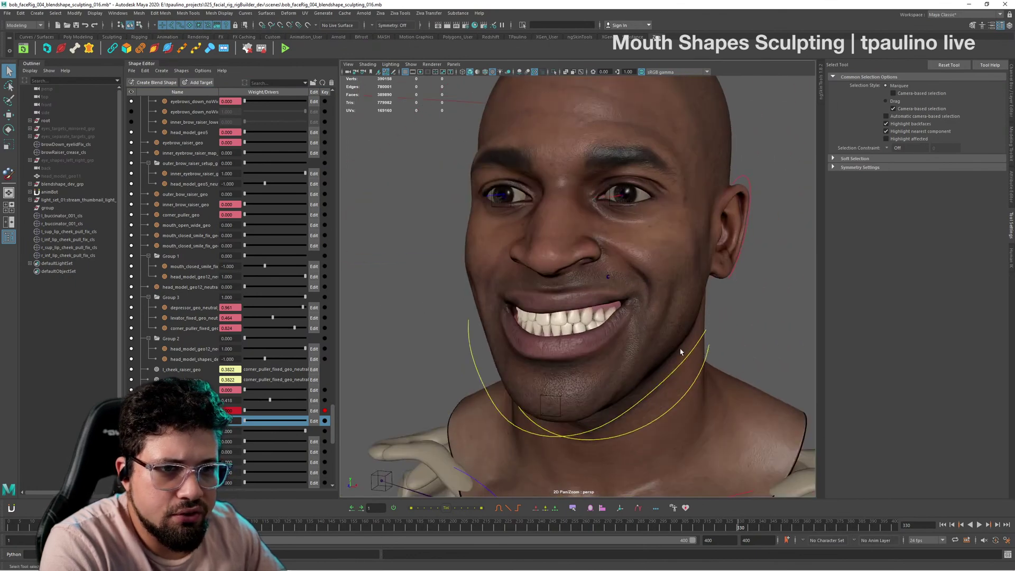
# Step: Raise corner_puller_fixed to 1.000 and levator_fixed to 0.516, and check the smile from the front and side
pyautogui.moveTo(273, 319); pyautogui.dragTo(310, 327)
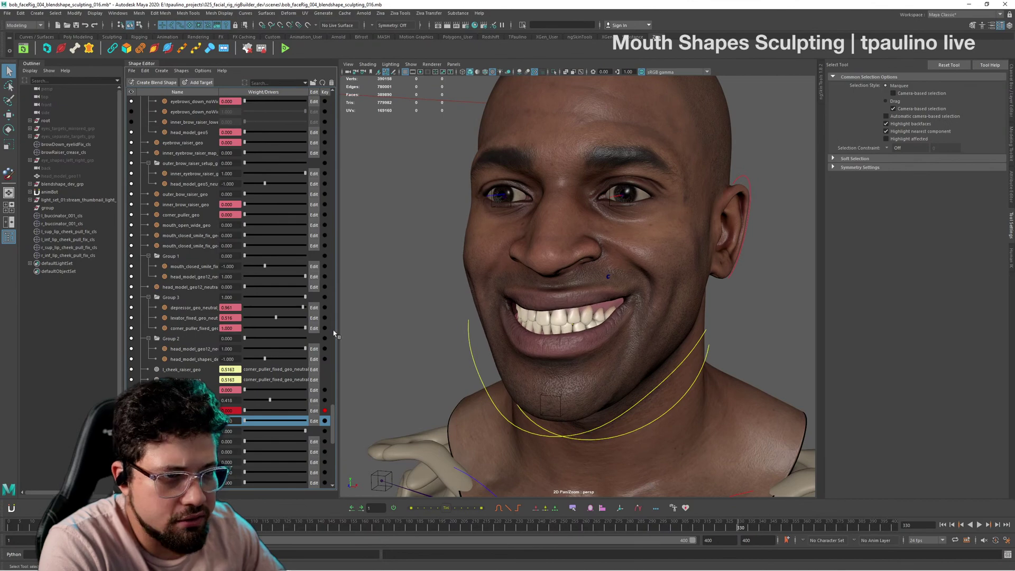
pyautogui.keyDown('alt'); pyautogui.moveTo(576, 336); pyautogui.dragTo(607, 337); pyautogui.keyUp('alt')
pyautogui.moveTo(607, 336)
pyautogui.keyDown('alt'); pyautogui.mouseDown(button='right')
pyautogui.moveTo(619, 344)
pyautogui.moveTo(608, 338)
pyautogui.mouseUp(button='right'); pyautogui.keyUp('alt')
pyautogui.keyDown('alt'); pyautogui.moveTo(608, 339); pyautogui.dragTo(679, 348); pyautogui.keyUp('alt')
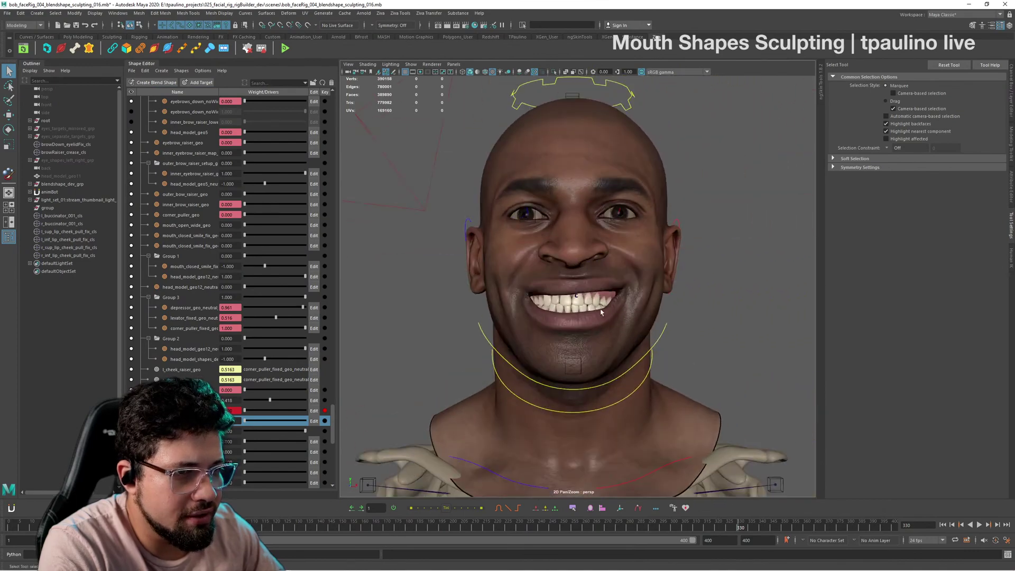
pyautogui.keyDown('alt'); pyautogui.moveTo(679, 348); pyautogui.dragTo(704, 356, button='right'); pyautogui.keyUp('alt')
pyautogui.keyDown('alt'); pyautogui.moveTo(703, 356); pyautogui.dragTo(698, 356); pyautogui.keyUp('alt')
pyautogui.keyDown('alt'); pyautogui.moveTo(698, 355); pyautogui.dragTo(666, 357, button='right'); pyautogui.keyUp('alt')
pyautogui.keyDown('alt'); pyautogui.moveTo(666, 358); pyautogui.dragTo(638, 360); pyautogui.keyUp('alt')
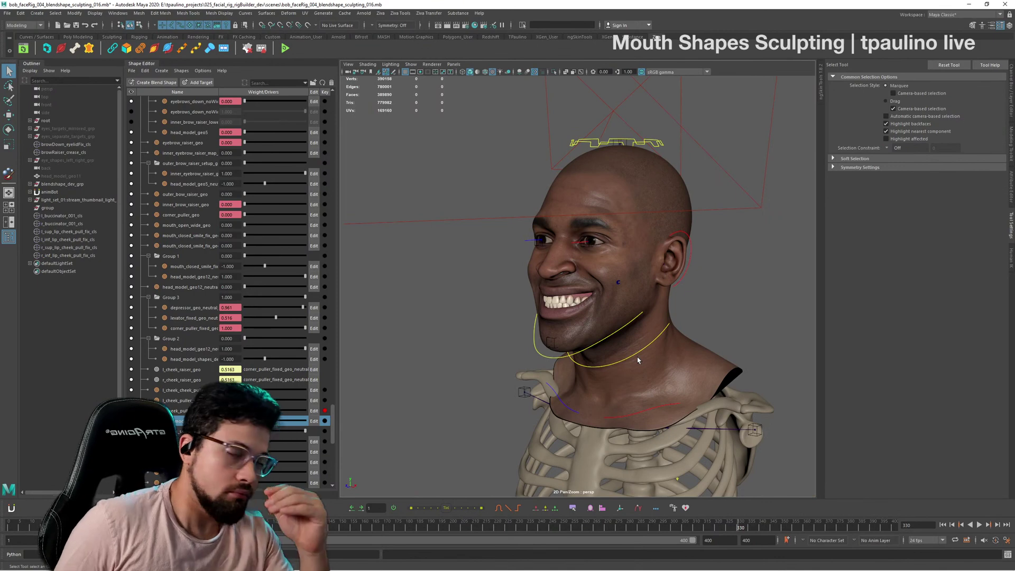
# Step: Inspect the full smile from the front and both sides, comparing the mouth corners and cheeks near and far
pyautogui.hotkey('alt', 'Tab')
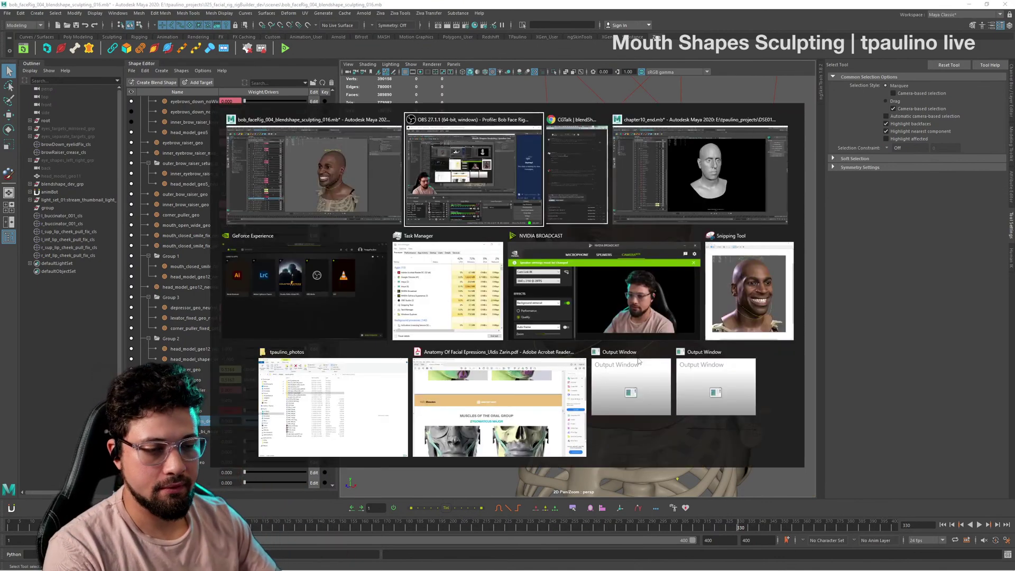
pyautogui.click(646, 373)
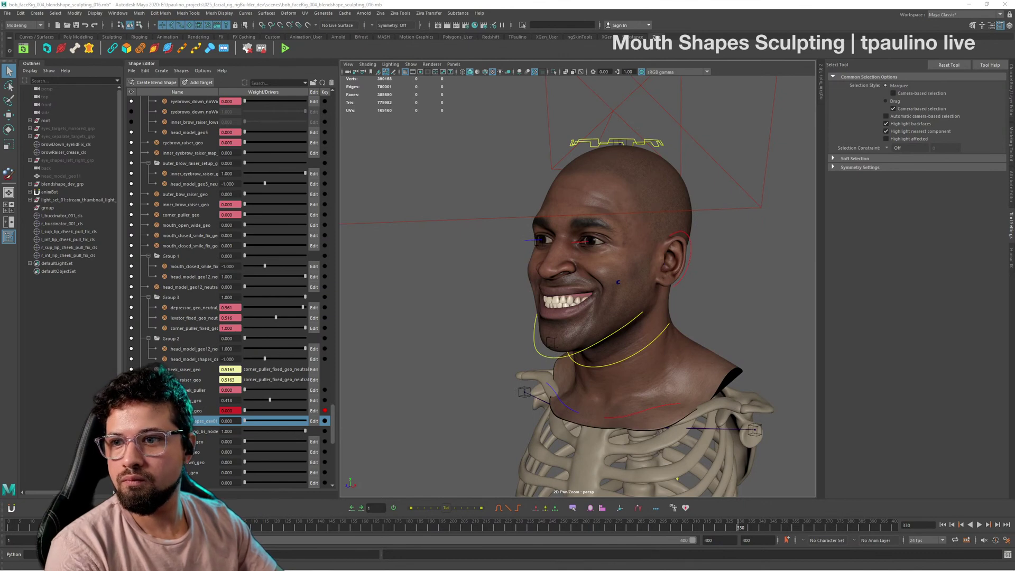
pyautogui.keyDown('alt'); pyautogui.moveTo(610, 272); pyautogui.dragTo(709, 280); pyautogui.keyUp('alt')
pyautogui.keyDown('alt'); pyautogui.moveTo(709, 281); pyautogui.dragTo(728, 313, button='right'); pyautogui.keyUp('alt')
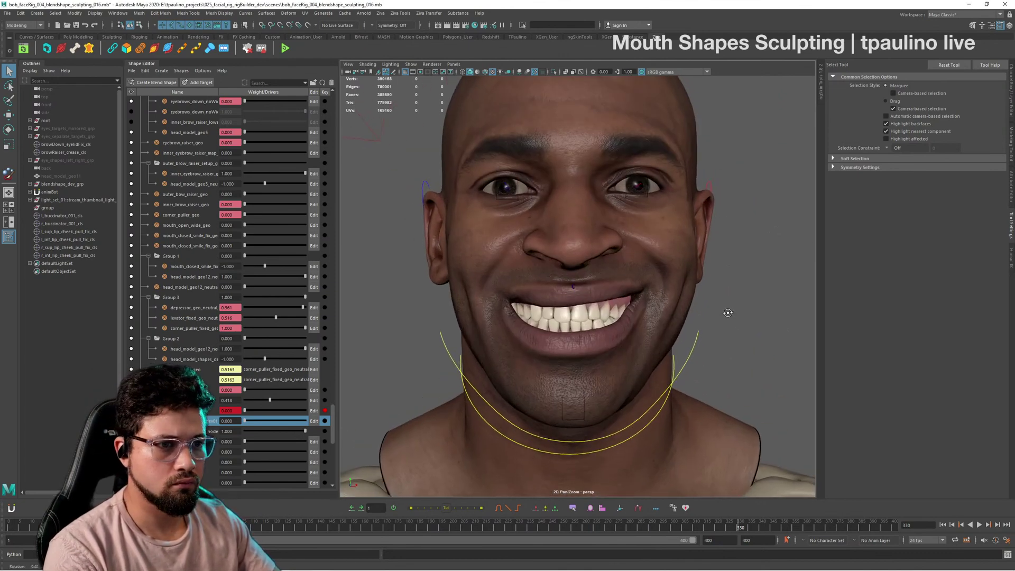
pyautogui.keyDown('alt'); pyautogui.moveTo(727, 313); pyautogui.dragTo(754, 312); pyautogui.keyUp('alt')
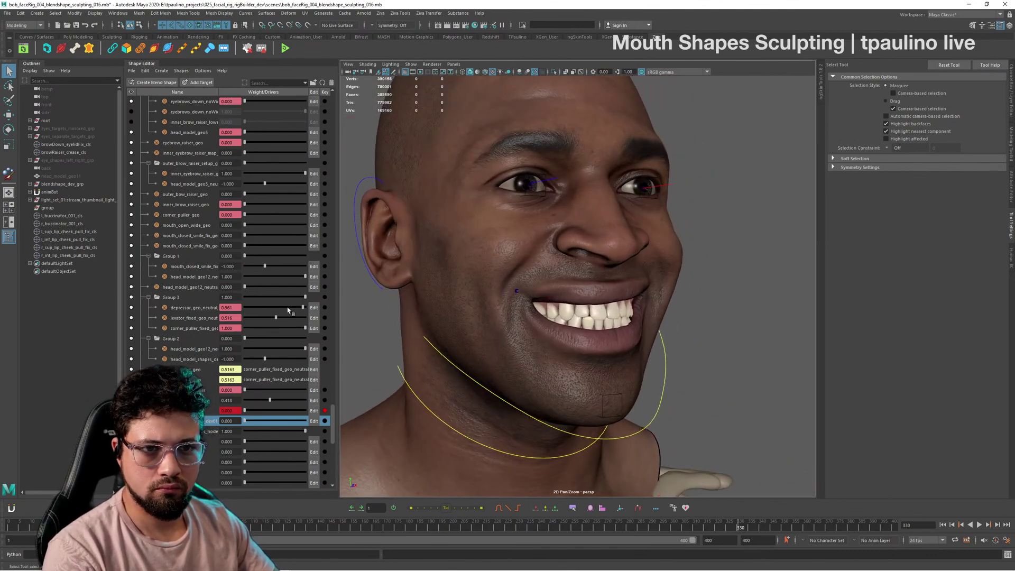
pyautogui.keyDown('alt'); pyautogui.moveTo(660, 319); pyautogui.dragTo(582, 308); pyautogui.keyUp('alt')
pyautogui.keyDown('alt'); pyautogui.moveTo(582, 308); pyautogui.dragTo(331, 304, button='right'); pyautogui.keyUp('alt')
pyautogui.keyDown('alt'); pyautogui.moveTo(556, 305); pyautogui.dragTo(577, 310); pyautogui.keyUp('alt')
pyautogui.scroll(5, 578, 309)
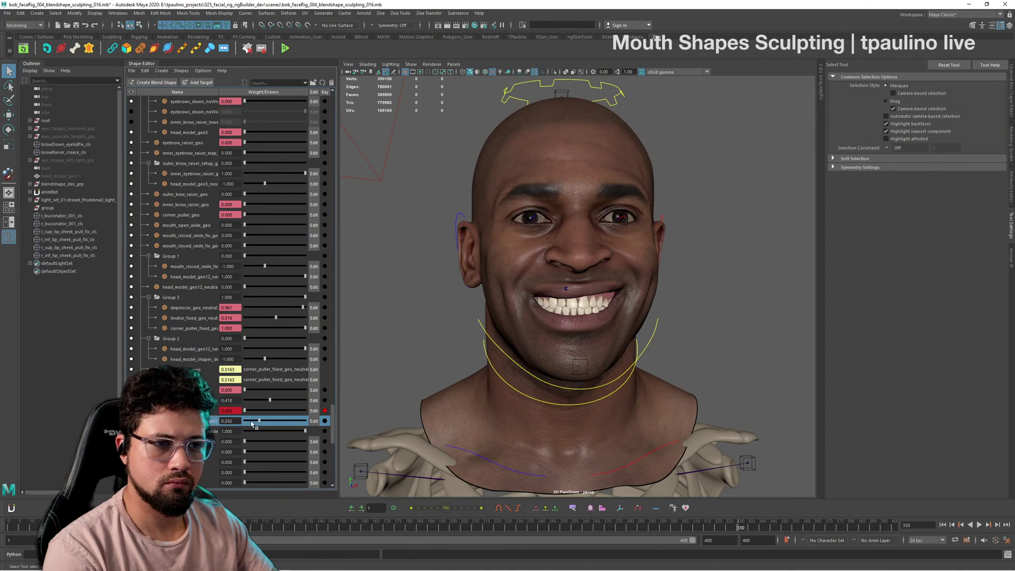
# Step: Try to invert the head_model_shapes_dev01 target's painted weights by flooding the head mesh with Scale -1 and Add 1
pyautogui.moveTo(592, 341)
pyautogui.keyDown('alt'); pyautogui.mouseDown()
pyautogui.moveTo(653, 337)
pyautogui.moveTo(587, 333)
pyautogui.mouseUp(); pyautogui.keyUp('alt')
pyautogui.moveTo(634, 258)
pyautogui.keyDown('alt'); pyautogui.mouseDown(button='right')
pyautogui.moveTo(682, 288)
pyautogui.moveTo(680, 272)
pyautogui.moveTo(678, 413)
pyautogui.moveTo(736, 416)
pyautogui.moveTo(704, 413)
pyautogui.moveTo(719, 405)
pyautogui.moveTo(806, 431)
pyautogui.mouseUp(button='right'); pyautogui.keyUp('alt')
pyautogui.click(676, 281)
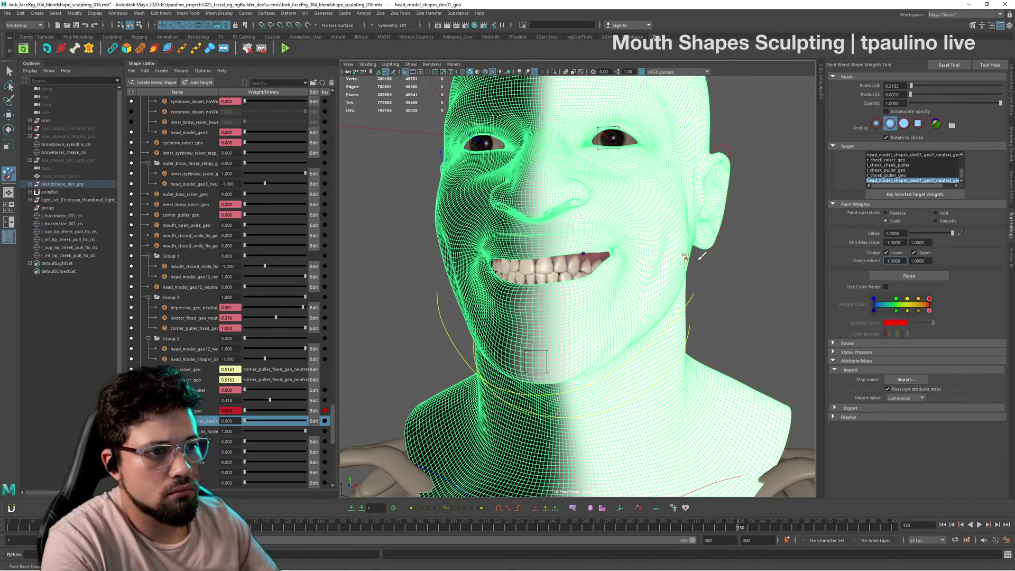
pyautogui.keyDown('alt'); pyautogui.moveTo(698, 257); pyautogui.dragTo(722, 269); pyautogui.keyUp('alt')
pyautogui.keyDown('alt'); pyautogui.moveTo(715, 278); pyautogui.dragTo(742, 272); pyautogui.keyUp('alt')
pyautogui.hotkey('ctrl', 'z')
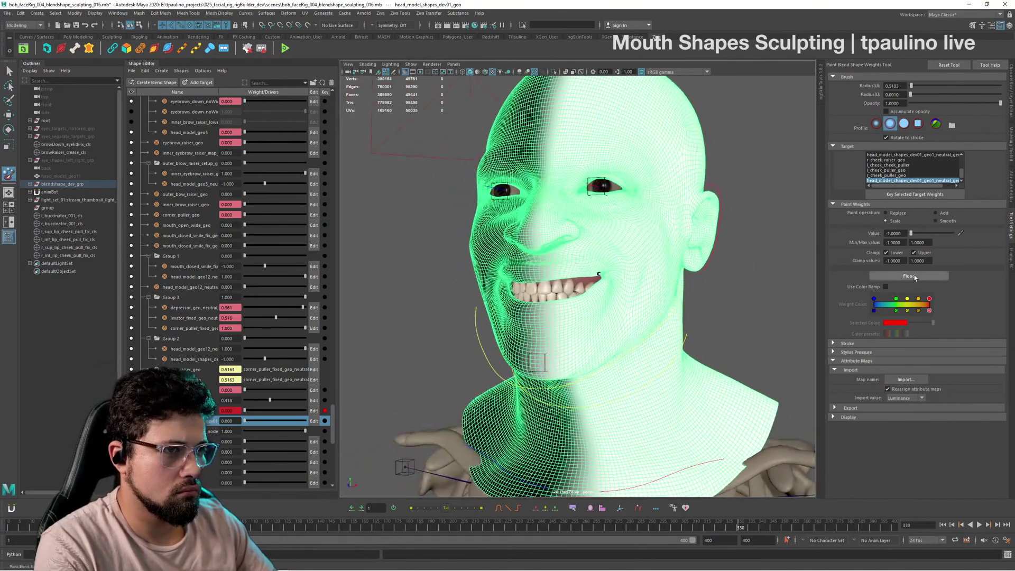
pyautogui.click(915, 277)
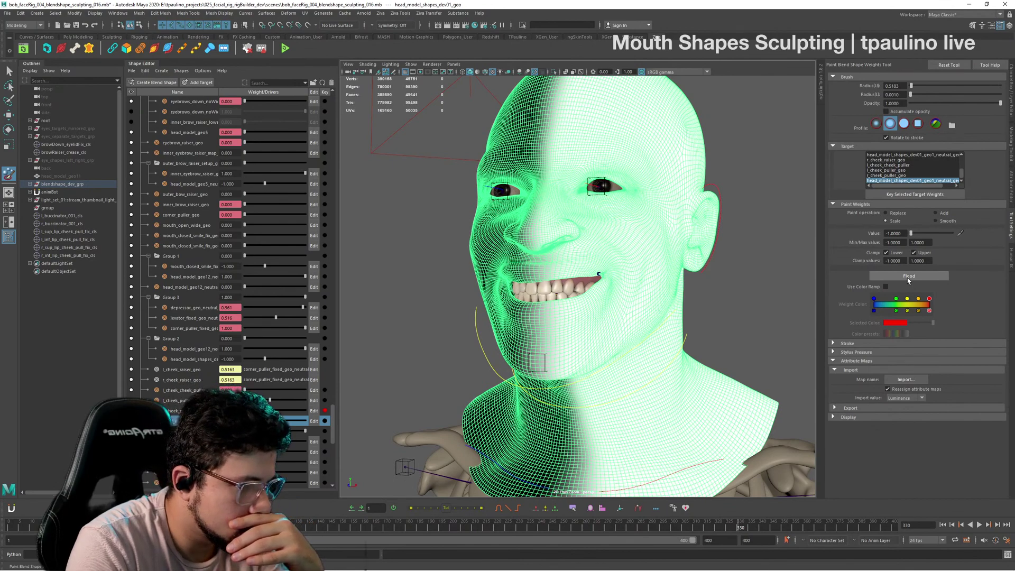
pyautogui.click(907, 278)
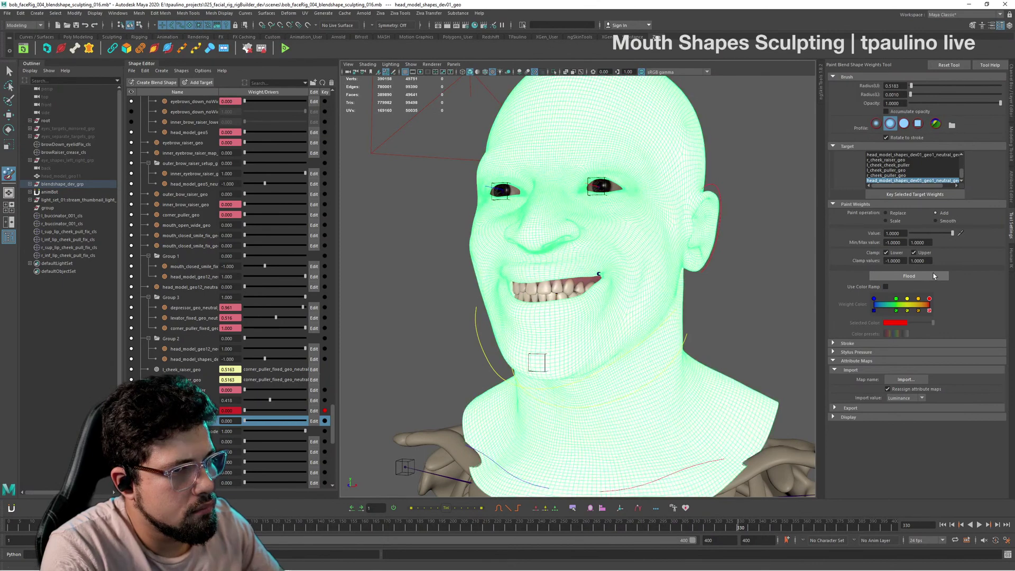
# Step: Examine the flooded weights around the head and undo the last flood
pyautogui.keyDown('alt'); pyautogui.moveTo(783, 296); pyautogui.dragTo(731, 297); pyautogui.keyUp('alt')
pyautogui.keyDown('alt'); pyautogui.moveTo(732, 297); pyautogui.dragTo(671, 307, button='middle'); pyautogui.keyUp('alt')
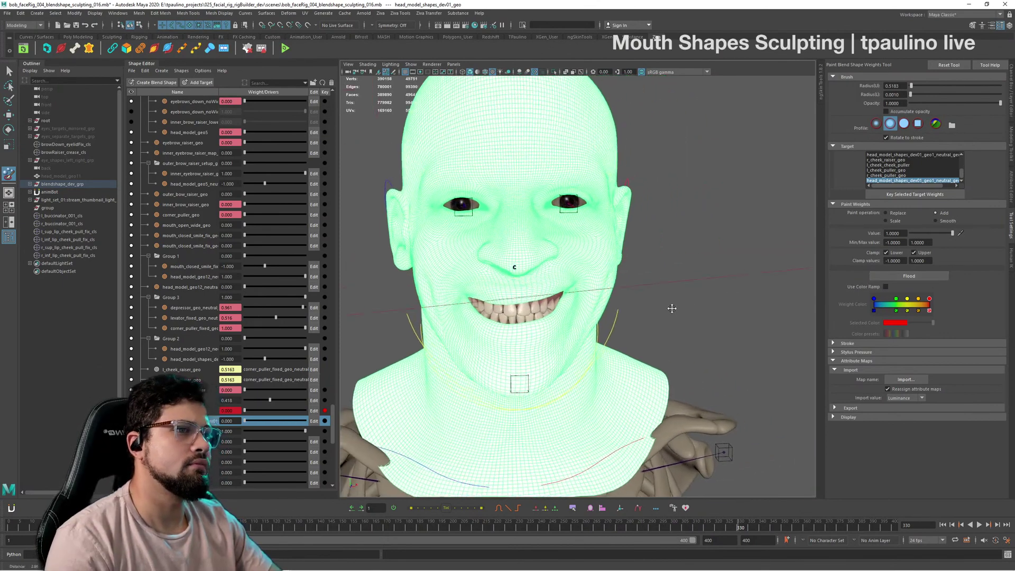
pyautogui.keyDown('alt'); pyautogui.moveTo(671, 307); pyautogui.dragTo(636, 240, button='right'); pyautogui.keyUp('alt')
pyautogui.keyDown('alt'); pyautogui.moveTo(636, 240); pyautogui.dragTo(608, 243); pyautogui.keyUp('alt')
pyautogui.keyDown('alt'); pyautogui.moveTo(608, 244); pyautogui.dragTo(649, 235, button='middle'); pyautogui.keyUp('alt')
pyautogui.keyDown('alt'); pyautogui.moveTo(650, 235); pyautogui.dragTo(714, 275, button='right'); pyautogui.keyUp('alt')
pyautogui.keyDown('alt'); pyautogui.moveTo(714, 275); pyautogui.dragTo(766, 278); pyautogui.keyUp('alt')
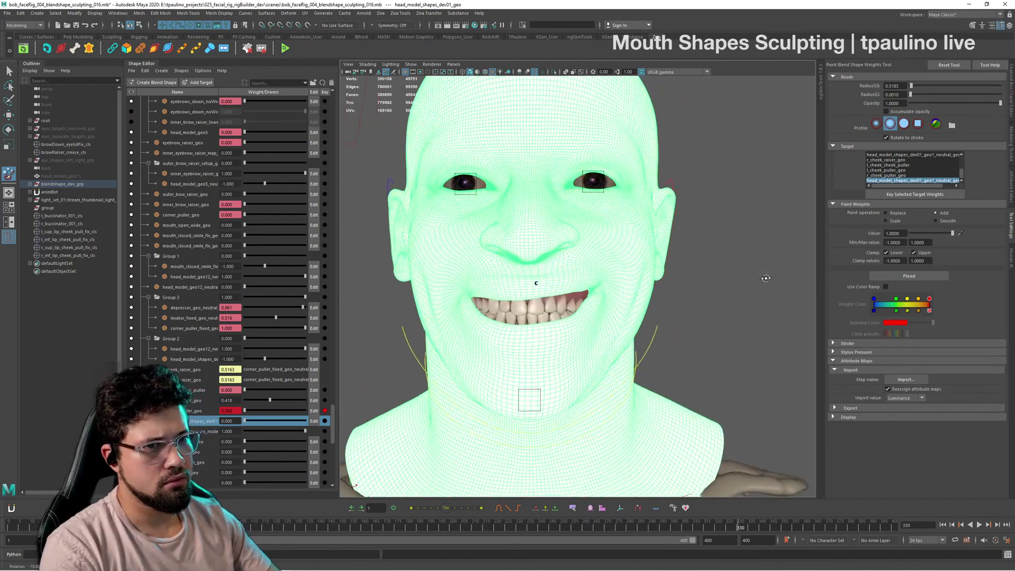
pyautogui.hotkey('ctrl', 'z')
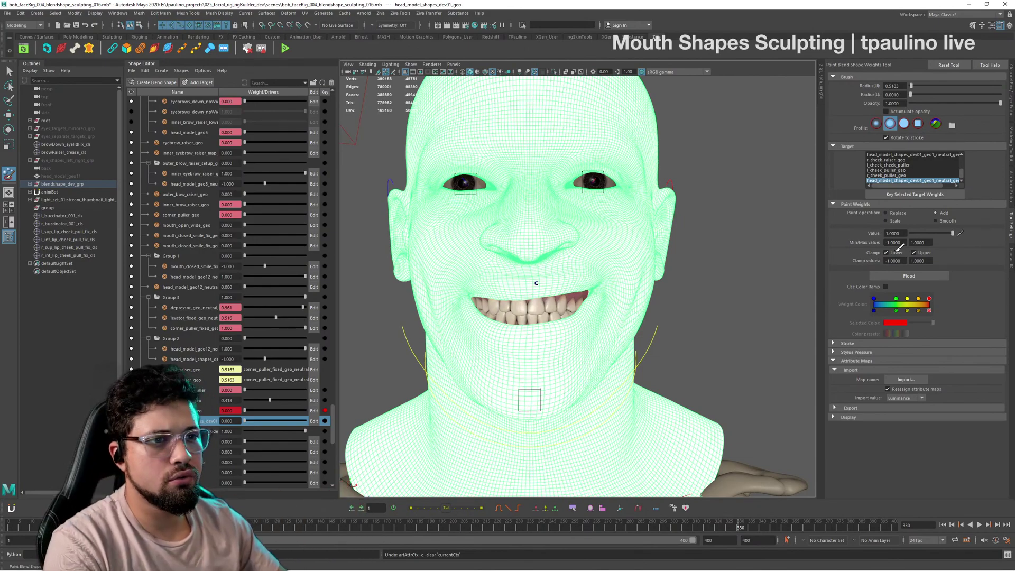
pyautogui.moveTo(760, 245)
pyautogui.keyDown('alt'); pyautogui.mouseDown()
pyautogui.moveTo(708, 233)
pyautogui.moveTo(741, 238)
pyautogui.moveTo(679, 235)
pyautogui.moveTo(664, 252)
pyautogui.moveTo(587, 253)
pyautogui.mouseUp(); pyautogui.keyUp('alt')
pyautogui.moveTo(587, 253)
pyautogui.keyDown('alt'); pyautogui.mouseDown(button='right')
pyautogui.moveTo(689, 256)
pyautogui.moveTo(589, 261)
pyautogui.mouseUp(button='right'); pyautogui.keyUp('alt')
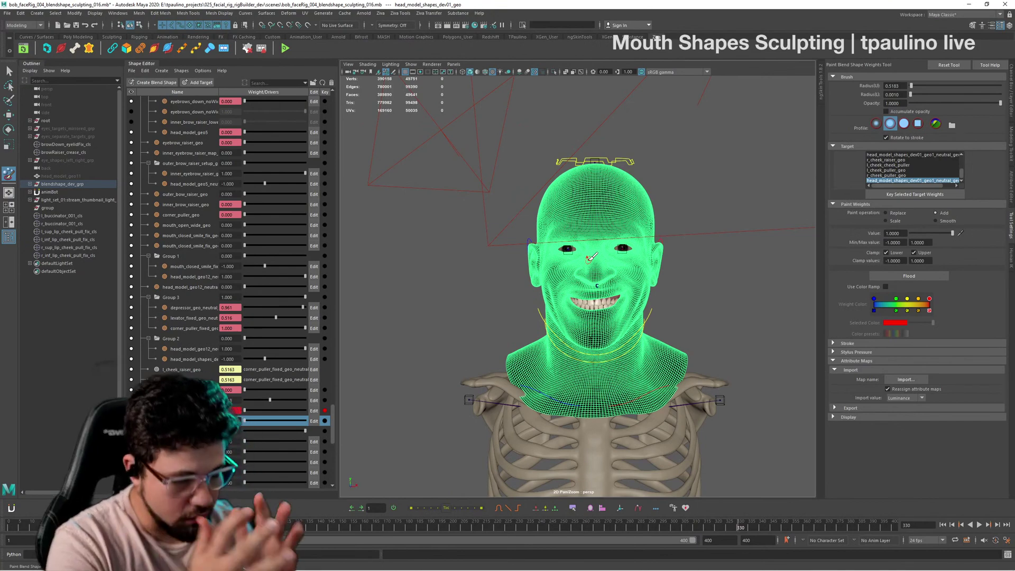
pyautogui.keyDown('alt'); pyautogui.moveTo(710, 334); pyautogui.dragTo(676, 289); pyautogui.keyUp('alt')
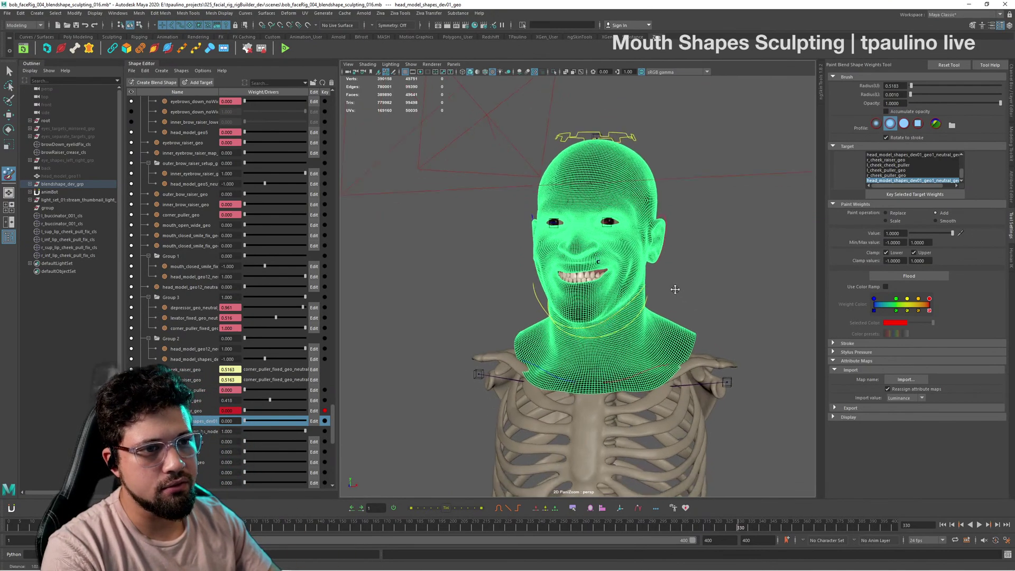
pyautogui.keyDown('alt'); pyautogui.moveTo(676, 290); pyautogui.dragTo(709, 317, button='right'); pyautogui.keyUp('alt')
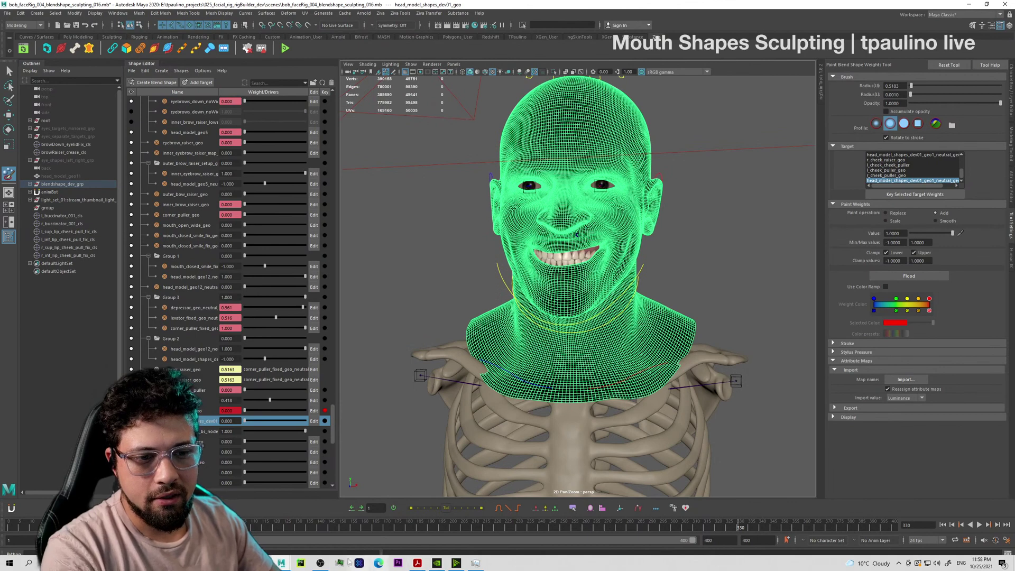
# Step: Launch Photoshop, and meanwhile leave weight painting in Maya, deselect the head mesh and review the smile
pyautogui.click(359, 562)
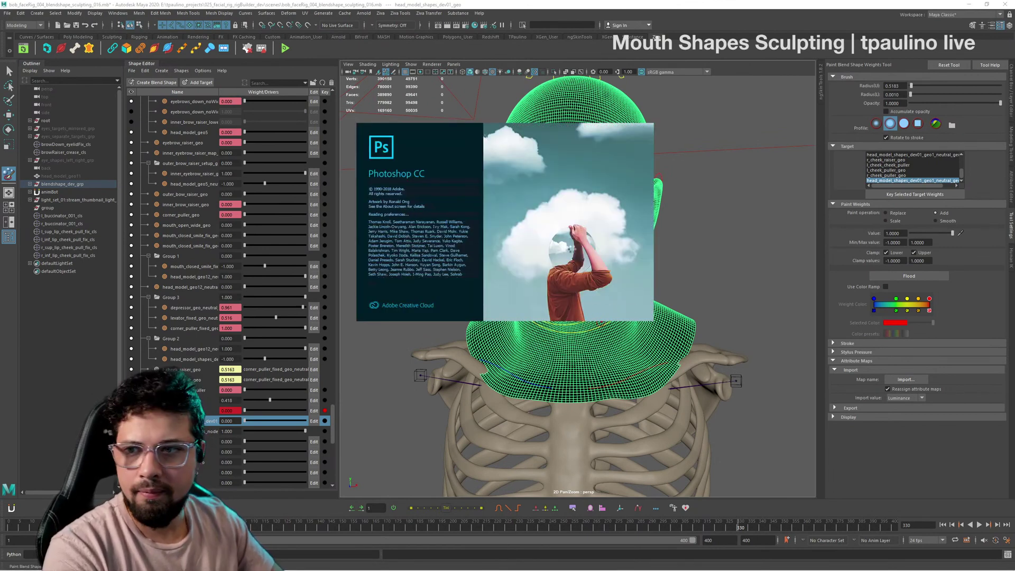
pyautogui.keyDown('alt'); pyautogui.moveTo(707, 329); pyautogui.dragTo(648, 332); pyautogui.keyUp('alt')
pyautogui.keyDown('alt'); pyautogui.moveTo(649, 332); pyautogui.dragTo(712, 258, button='right'); pyautogui.keyUp('alt')
pyautogui.press('q')
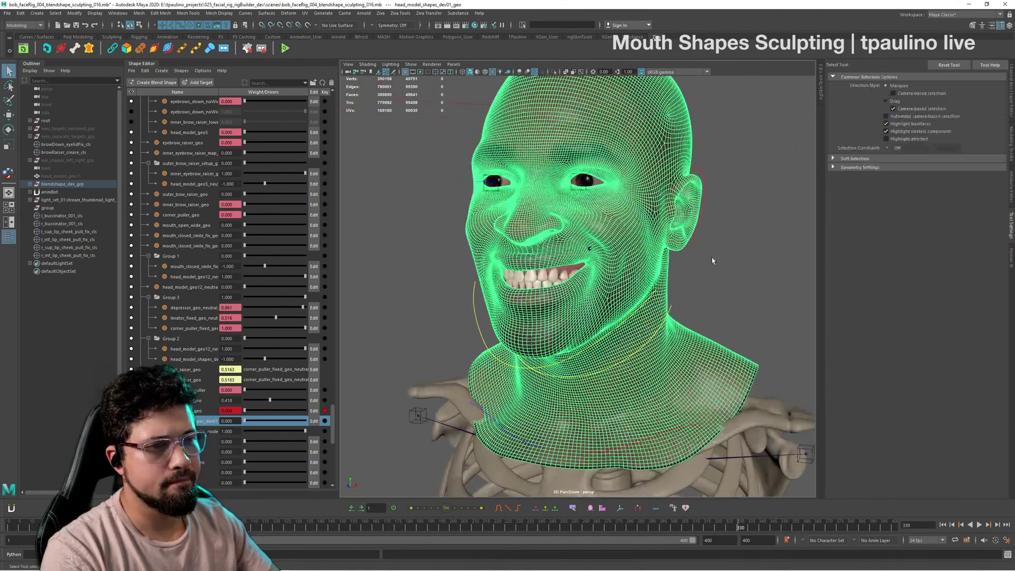
pyautogui.click(712, 258)
pyautogui.keyDown('alt'); pyautogui.moveTo(712, 258); pyautogui.dragTo(733, 311); pyautogui.keyUp('alt')
pyautogui.keyDown('alt'); pyautogui.moveTo(733, 311); pyautogui.dragTo(755, 331, button='right'); pyautogui.keyUp('alt')
pyautogui.keyDown('alt'); pyautogui.moveTo(755, 331); pyautogui.dragTo(769, 363, button='middle'); pyautogui.keyUp('alt')
pyautogui.keyDown('alt'); pyautogui.moveTo(769, 362); pyautogui.dragTo(628, 350, button='right'); pyautogui.keyUp('alt')
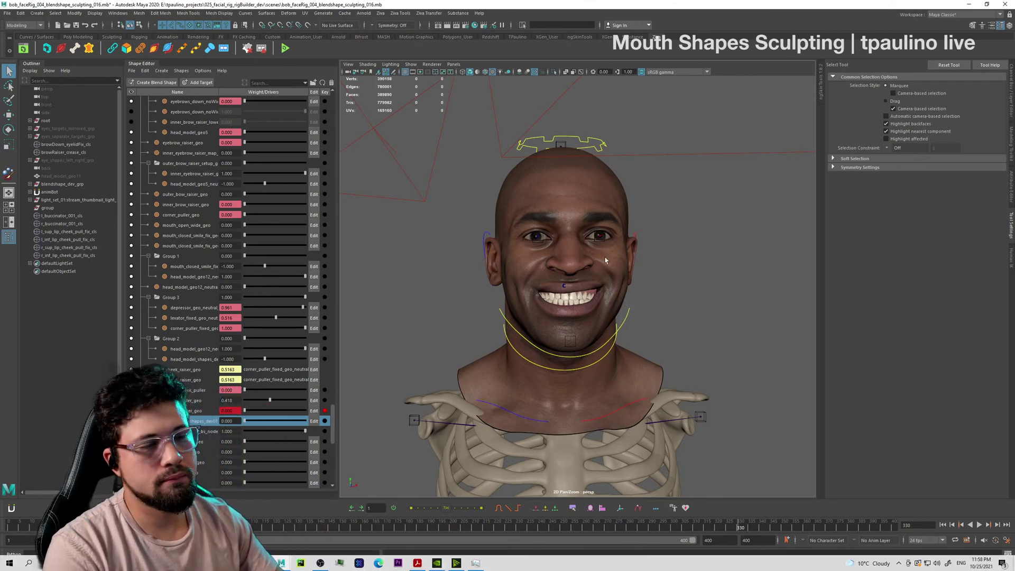
# Step: Switch to File Explorer and open the 025_facial_rig_rigBuilder_dev project folder
pyautogui.hotkey('alt', 'Tab')
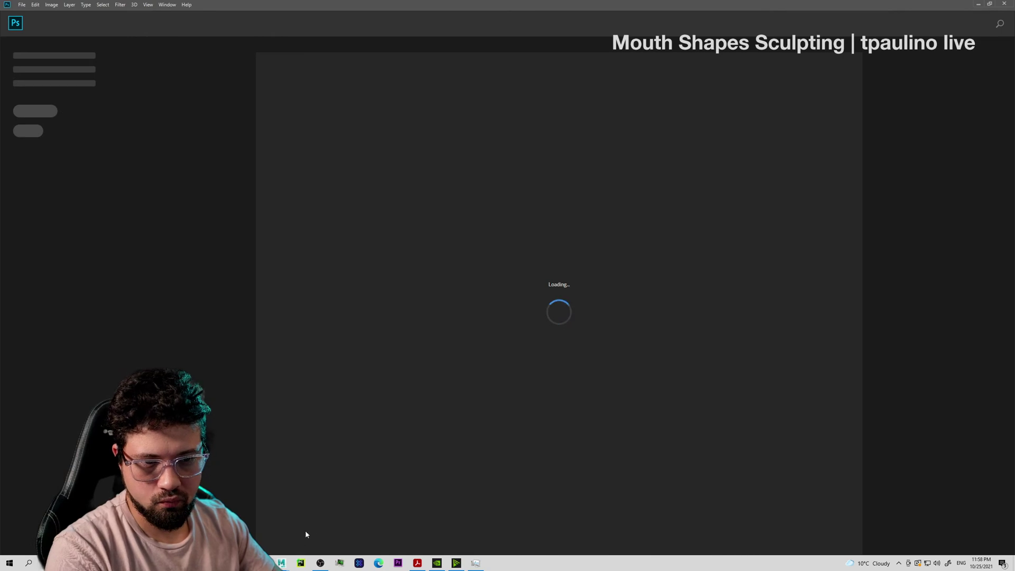
pyautogui.hotkey('alt', 'Tab')
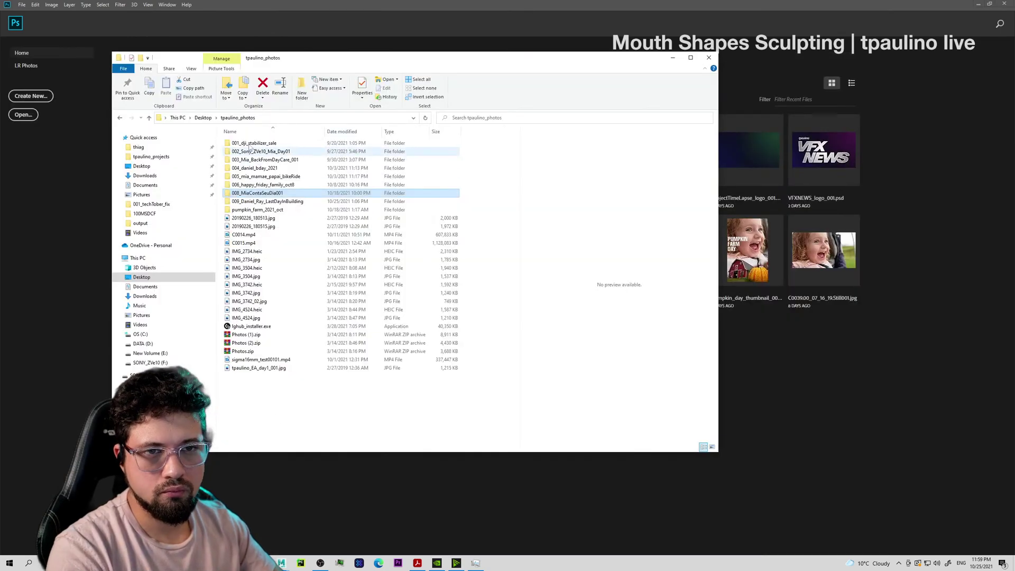
pyautogui.click(170, 157)
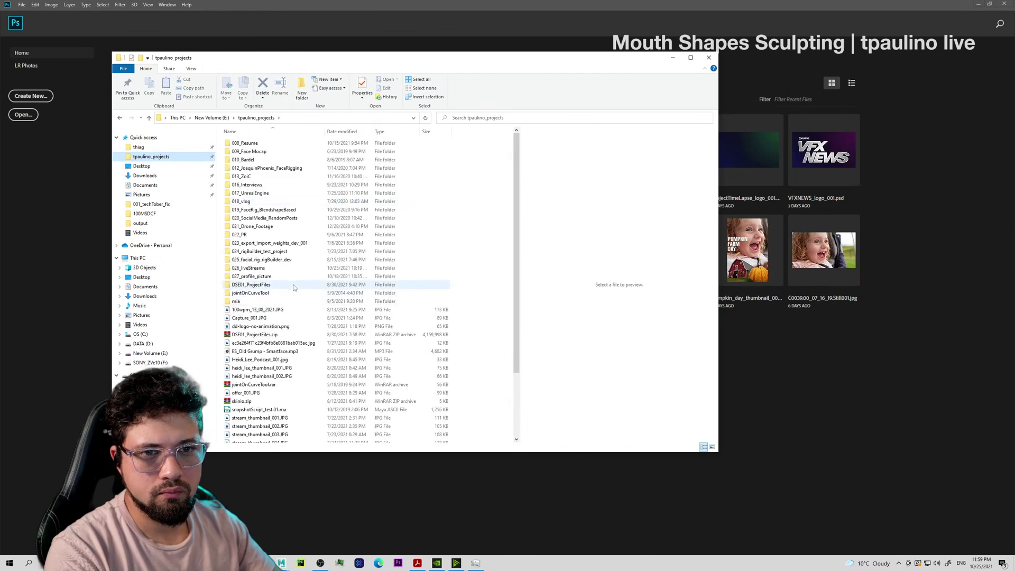
pyautogui.doubleClick(297, 258)
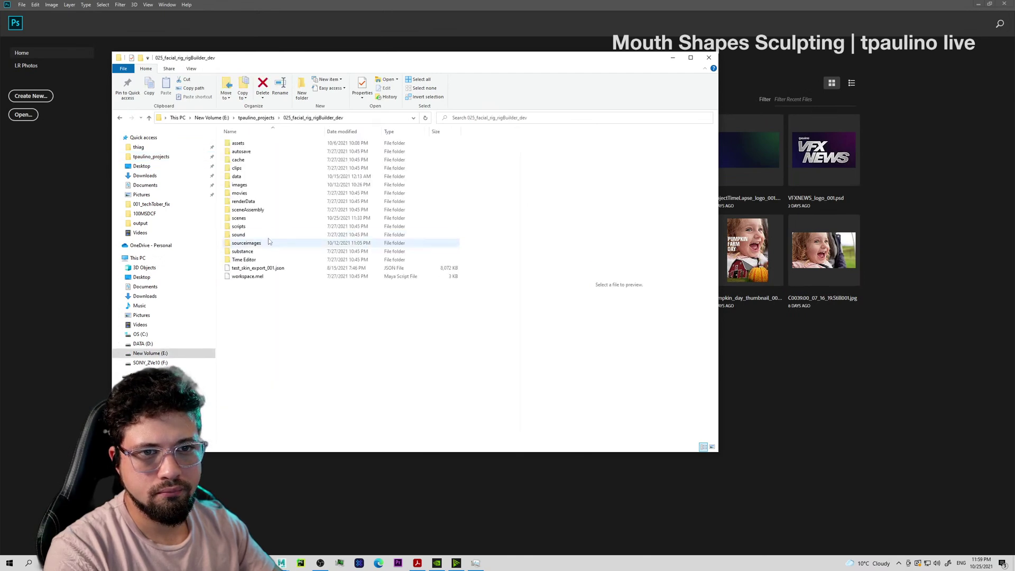
pyautogui.doubleClick(268, 178)
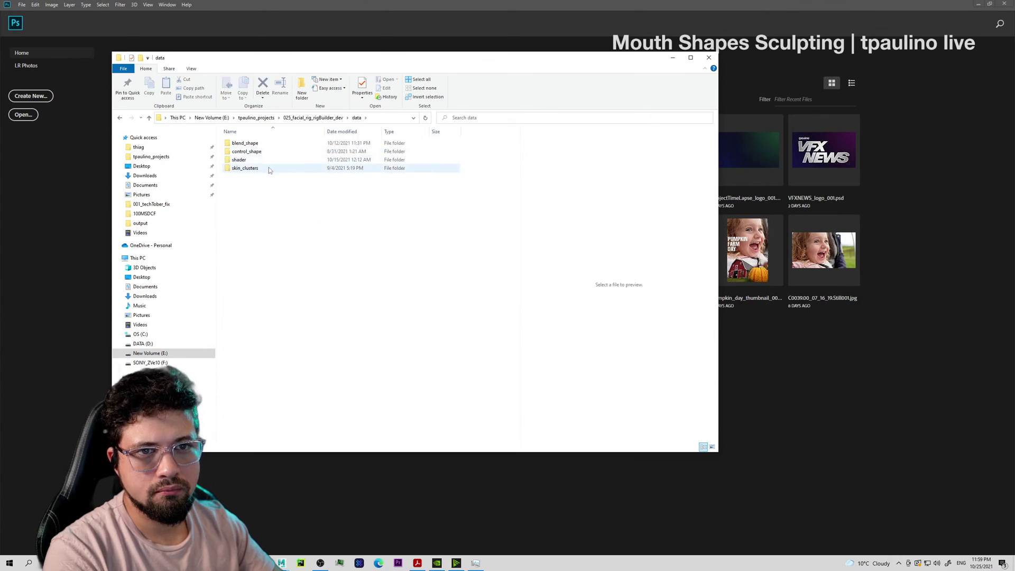
pyautogui.doubleClick(270, 143)
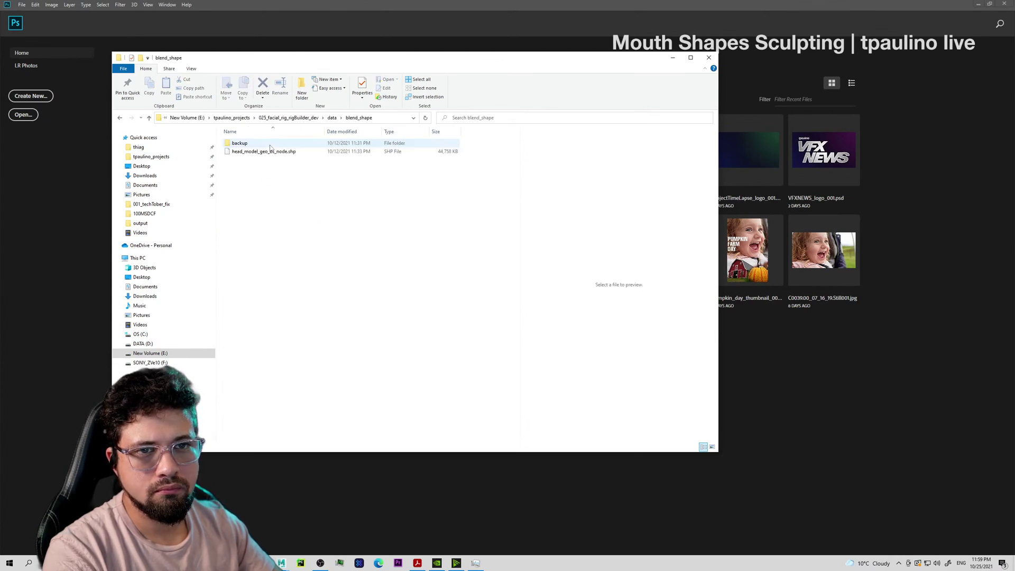
pyautogui.click(288, 118)
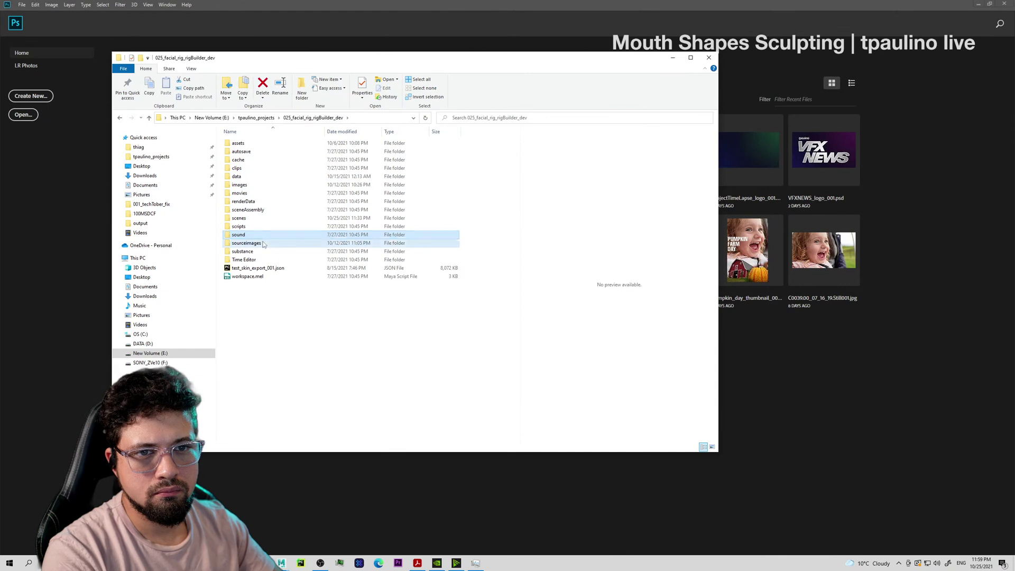
# Step: Open face_split_002.jpg from the project's sourceimages folder in Photoshop and invert its colours
pyautogui.doubleClick(247, 243)
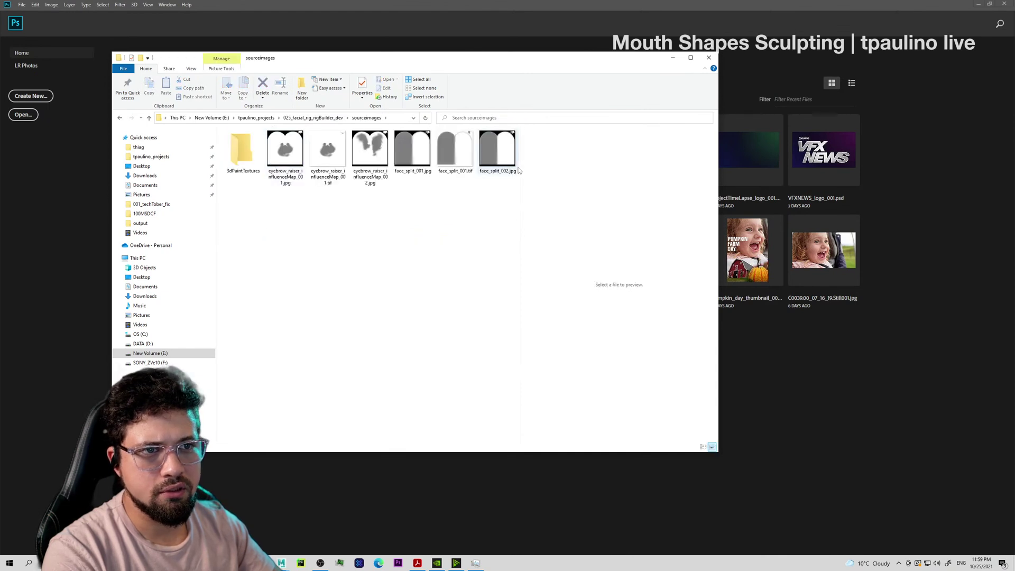
pyautogui.moveTo(512, 161); pyautogui.dragTo(793, 368)
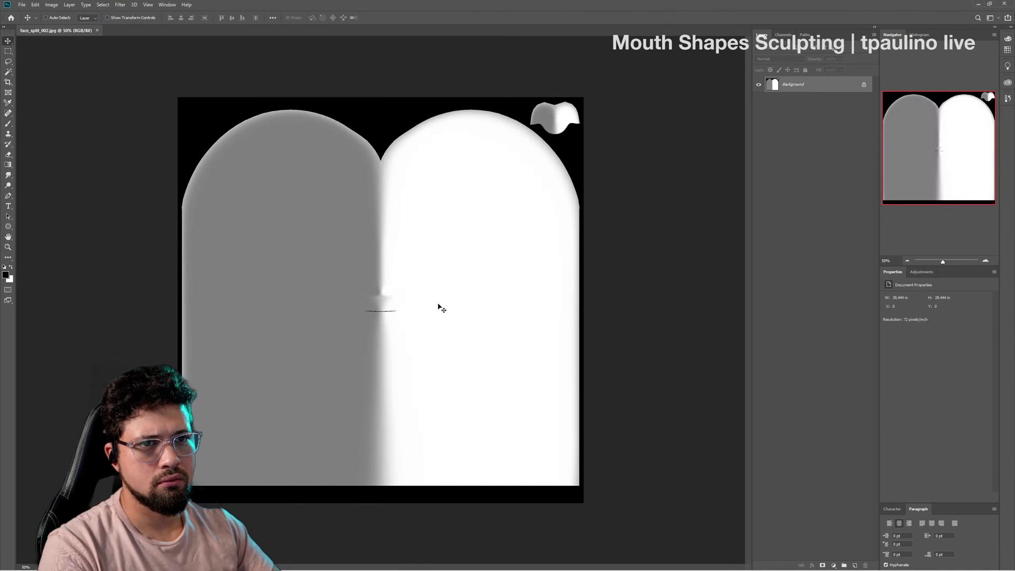
pyautogui.hotkey('ctrl', 'i')
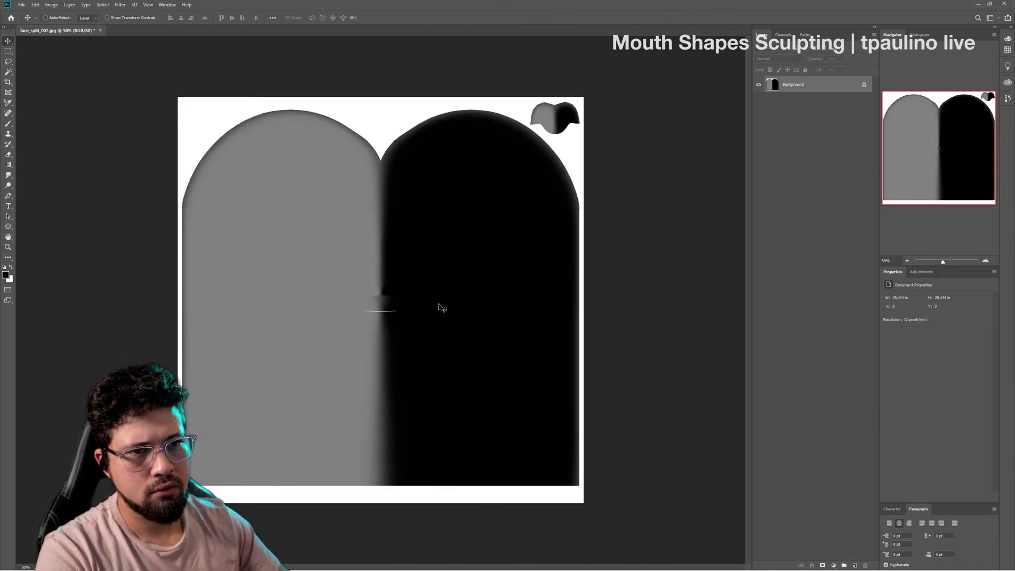
pyautogui.moveTo(375, 233)
pyautogui.mouseDown()
pyautogui.moveTo(418, 236)
pyautogui.moveTo(364, 234)
pyautogui.moveTo(444, 238)
pyautogui.moveTo(360, 243)
pyautogui.moveTo(373, 250)
pyautogui.mouseUp()
# Step: Switch back to Maya and raise the l_cheek_puller_geo target to 1.000 on the full smile
pyautogui.hotkey('alt', 'Tab')
pyautogui.hotkey('alt', 'Tab')
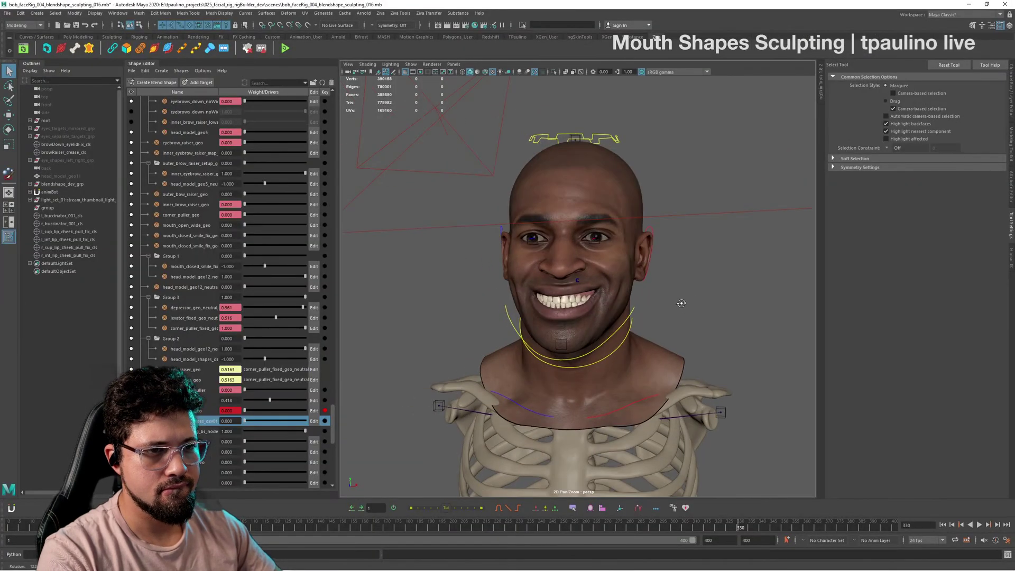
pyautogui.moveTo(682, 303)
pyautogui.keyDown('alt'); pyautogui.mouseDown()
pyautogui.moveTo(626, 302)
pyautogui.moveTo(689, 299)
pyautogui.moveTo(677, 312)
pyautogui.mouseUp(); pyautogui.keyUp('alt')
pyautogui.keyDown('alt'); pyautogui.moveTo(677, 312); pyautogui.dragTo(695, 371, button='right'); pyautogui.keyUp('alt')
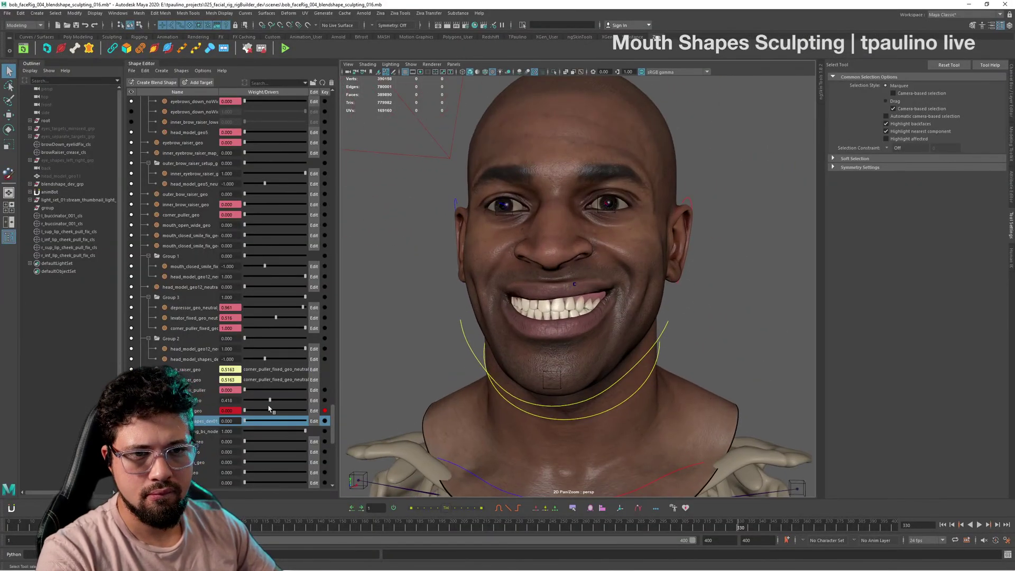
pyautogui.moveTo(269, 401); pyautogui.dragTo(355, 403)
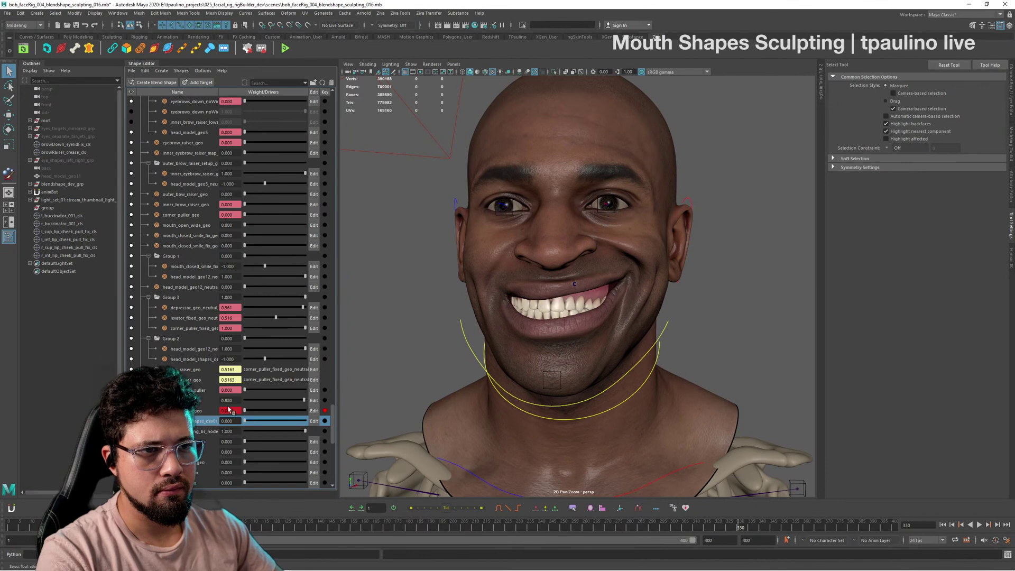
pyautogui.moveTo(228, 408); pyautogui.dragTo(330, 409)
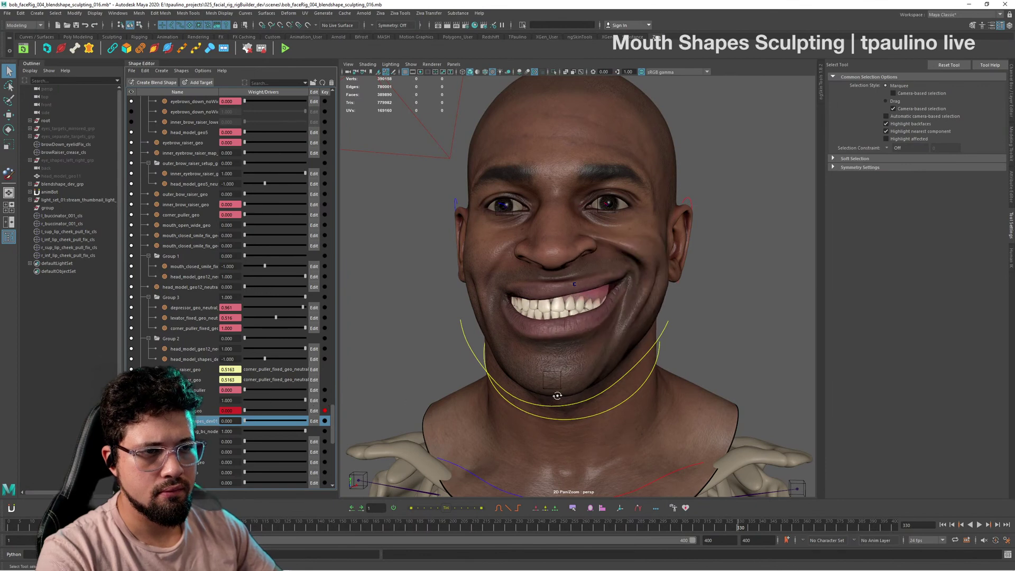
# Step: Set the three Group 3 targets (depressor, levator and corner puller) to 0.000 together to remove the smile
pyautogui.keyDown('alt'); pyautogui.moveTo(557, 395); pyautogui.dragTo(455, 293); pyautogui.keyUp('alt')
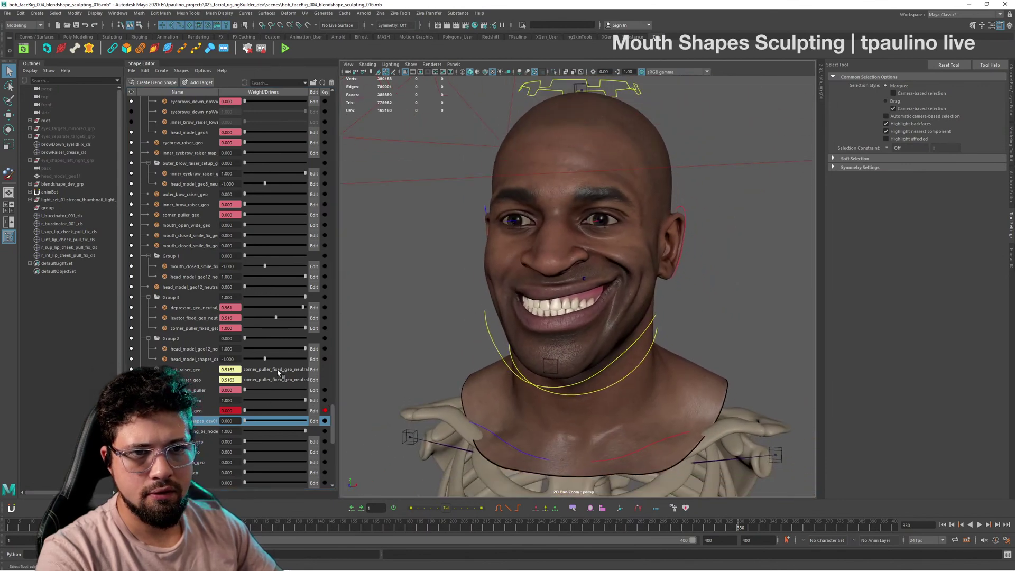
pyautogui.click(192, 308)
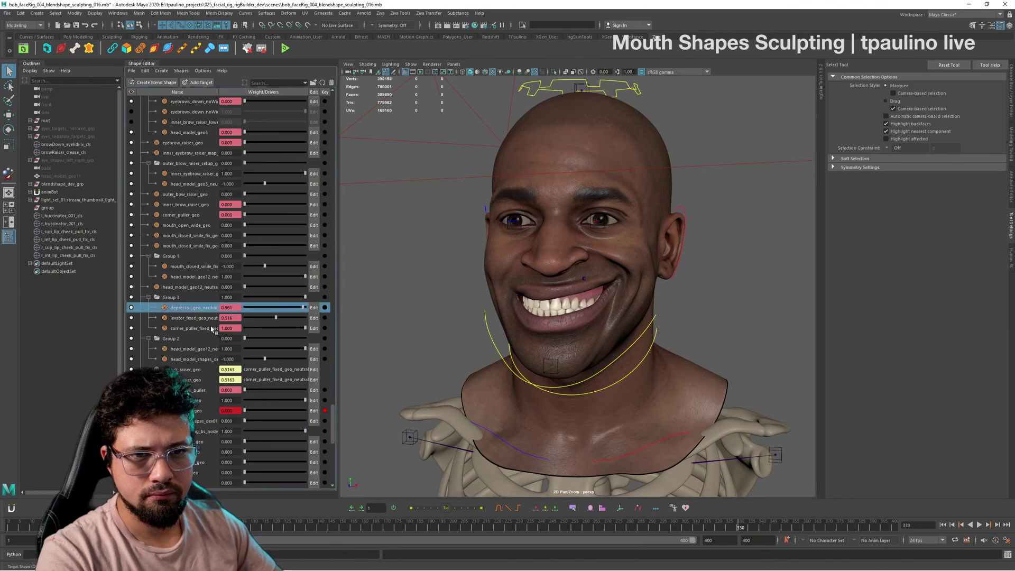
pyautogui.click(211, 328)
pyautogui.keyDown('shift'); pyautogui.click(210, 310); pyautogui.keyUp('shift')
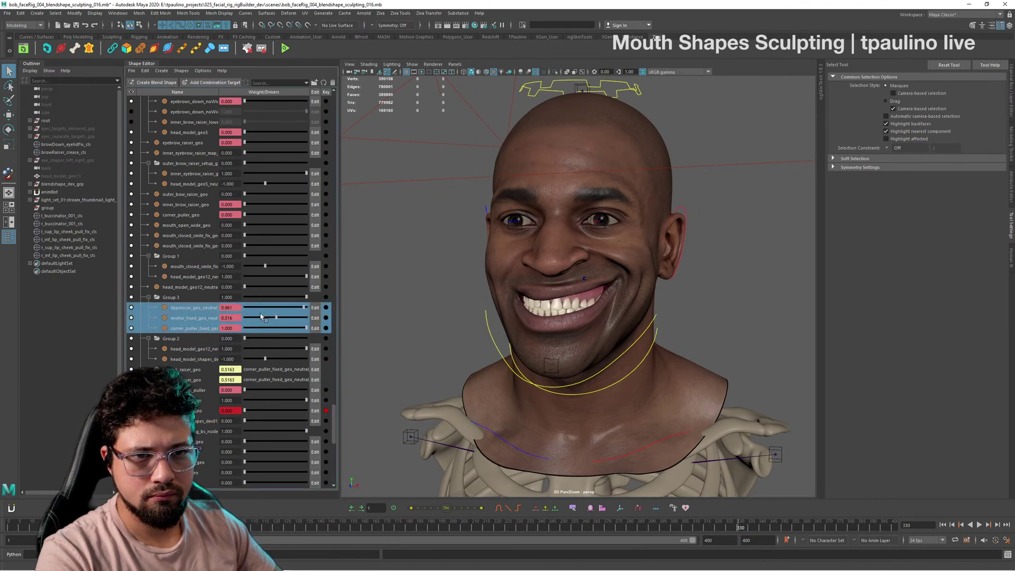
pyautogui.moveTo(252, 316); pyautogui.dragTo(218, 322, button='middle')
pyautogui.moveTo(262, 320); pyautogui.dragTo(242, 337)
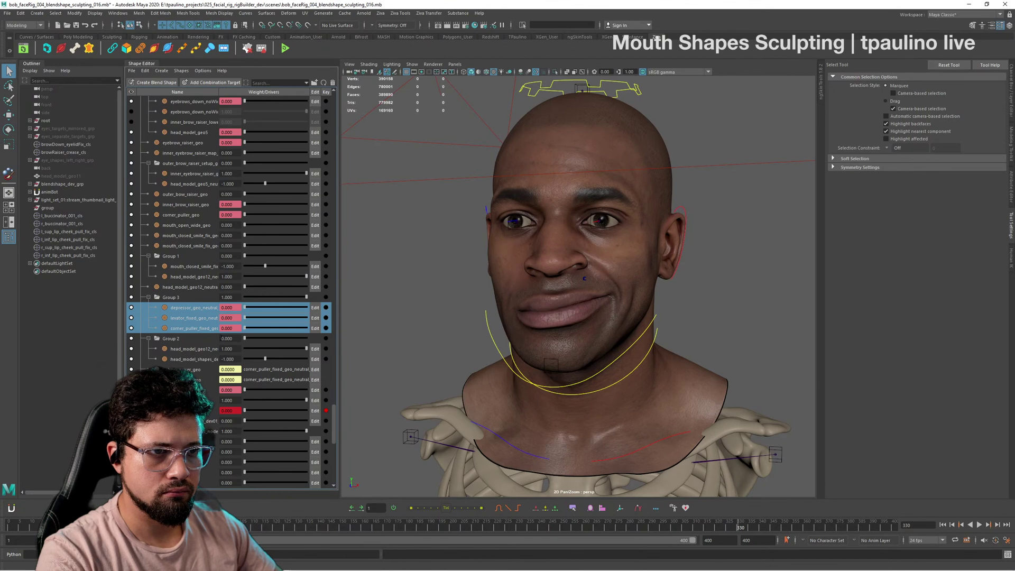
# Step: Vary l_cheek_puller_geo between 0.000 and 1.000 on the neutral face and examine the split from several angles
pyautogui.scroll(5, 724, 372)
pyautogui.scroll(-3, 724, 373)
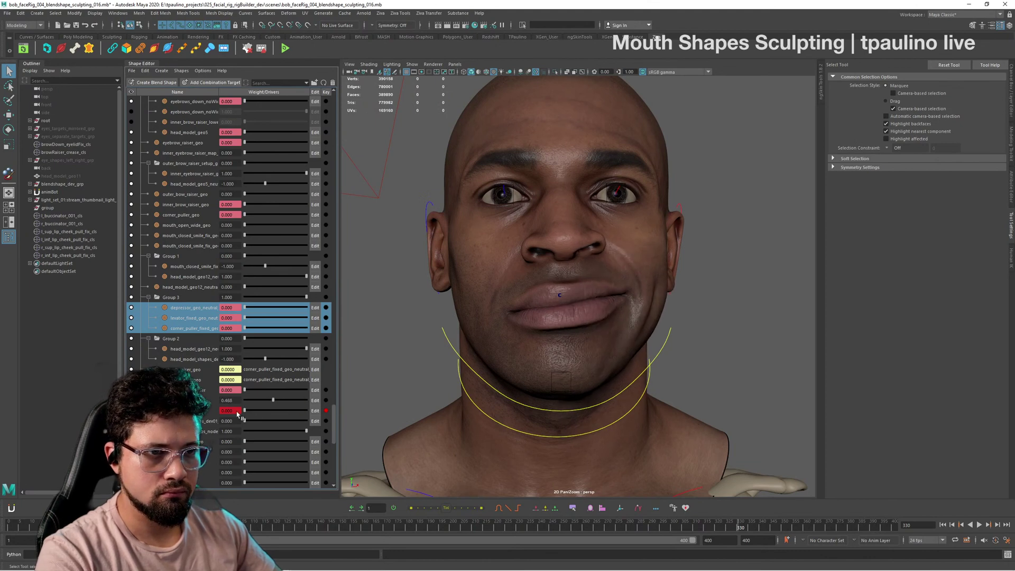
pyautogui.moveTo(237, 414); pyautogui.dragTo(212, 418)
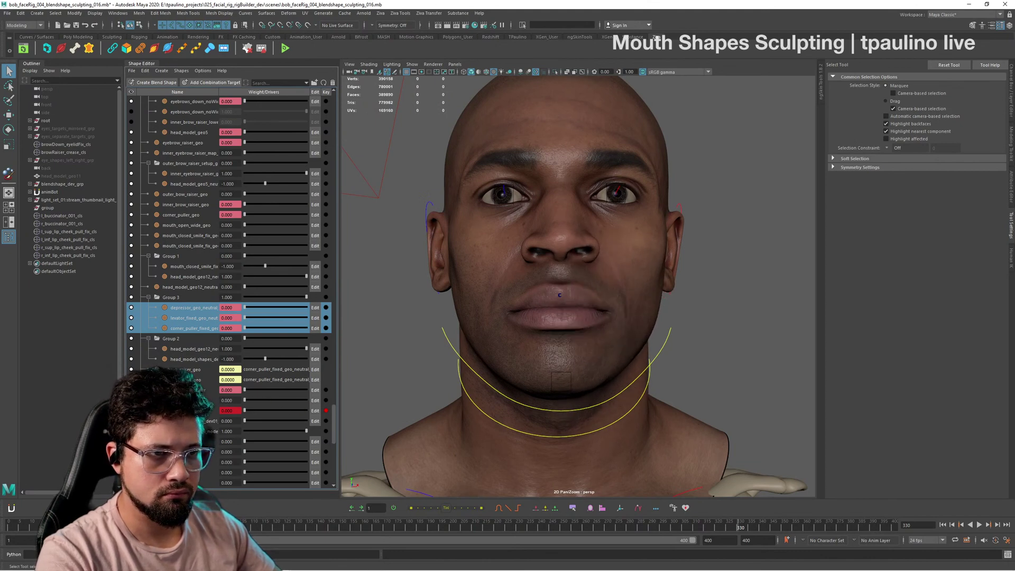
pyautogui.keyDown('alt'); pyautogui.moveTo(360, 423); pyautogui.dragTo(582, 370); pyautogui.keyUp('alt')
pyautogui.keyDown('alt'); pyautogui.moveTo(582, 370); pyautogui.dragTo(461, 367, button='right'); pyautogui.keyUp('alt')
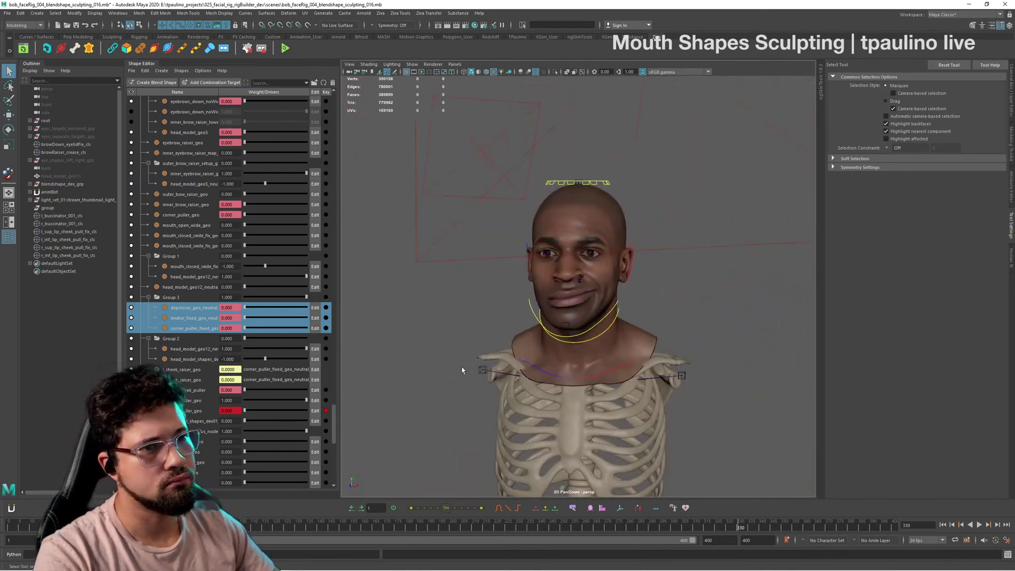
pyautogui.keyDown('alt'); pyautogui.moveTo(461, 367); pyautogui.dragTo(664, 363); pyautogui.keyUp('alt')
pyautogui.scroll(3, 602, 372)
# Step: Switch back to Photoshop and invert the colours of the face_split_002.jpg map
pyautogui.hotkey('alt', 'Tab')
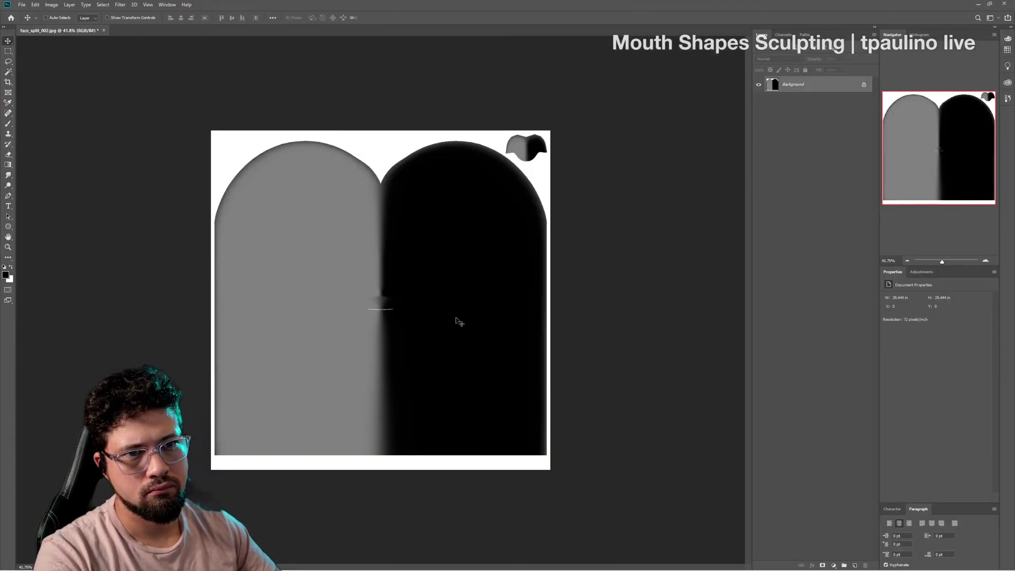
pyautogui.keyDown('alt'); pyautogui.scroll(5, 422, 343); pyautogui.keyUp('alt')
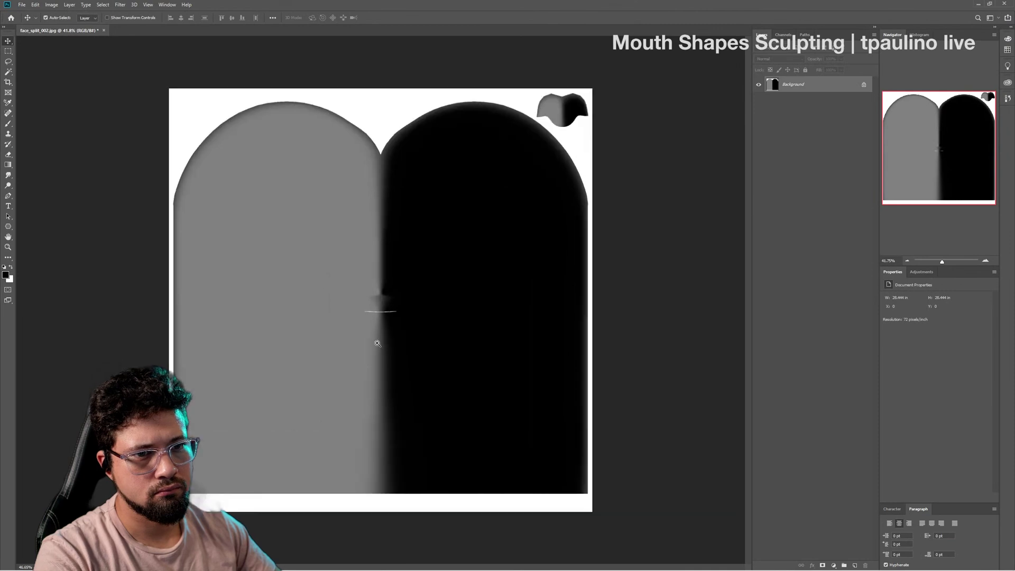
pyautogui.keyDown('alt'); pyautogui.scroll(-5, 407, 345); pyautogui.keyUp('alt')
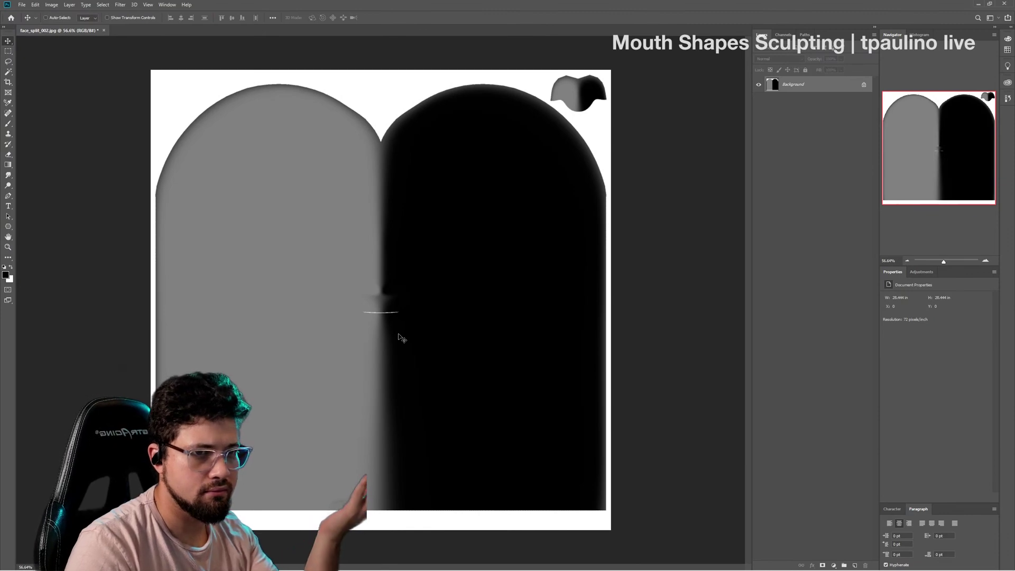
pyautogui.hotkey('ctrl', 'i')
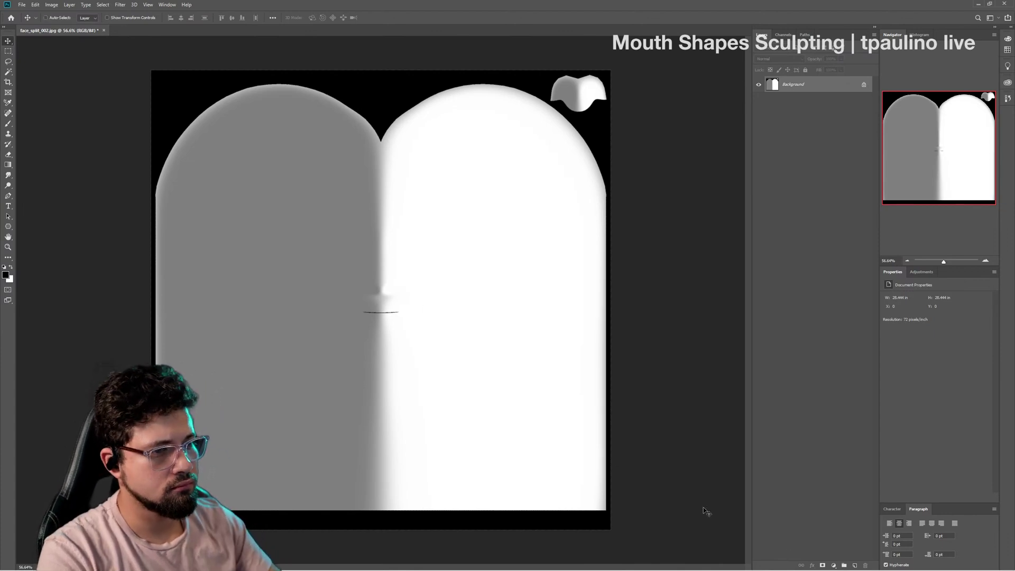
# Step: Add a Levels adjustment layer above the split map and raise its black input level to 128
pyautogui.click(834, 565)
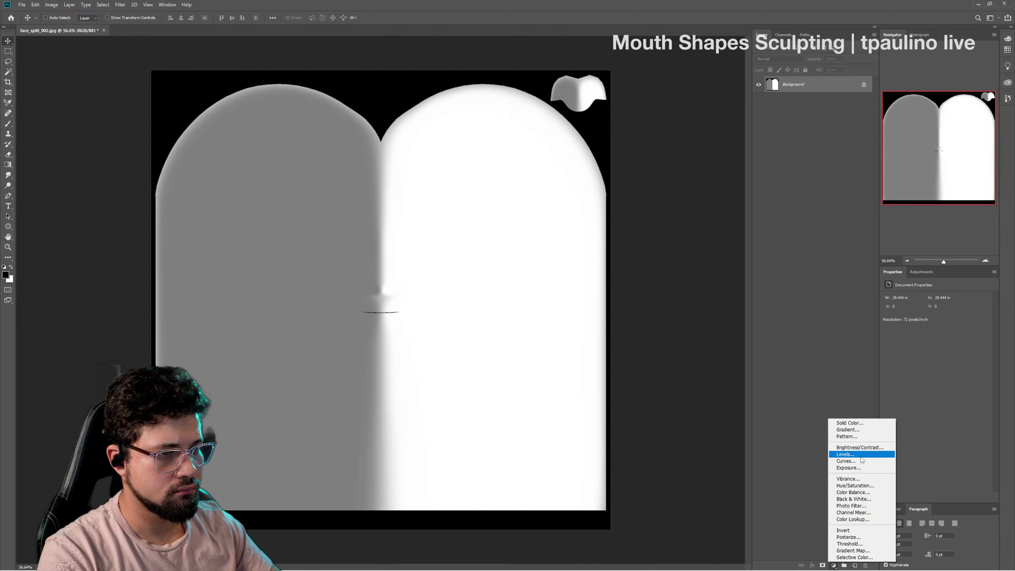
pyautogui.click(846, 455)
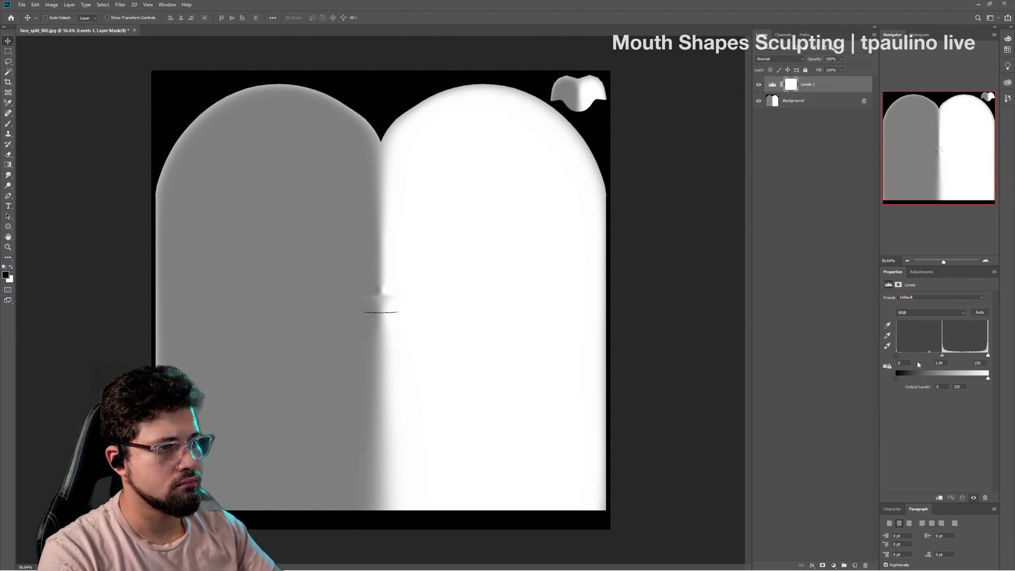
pyautogui.moveTo(897, 360); pyautogui.dragTo(944, 361)
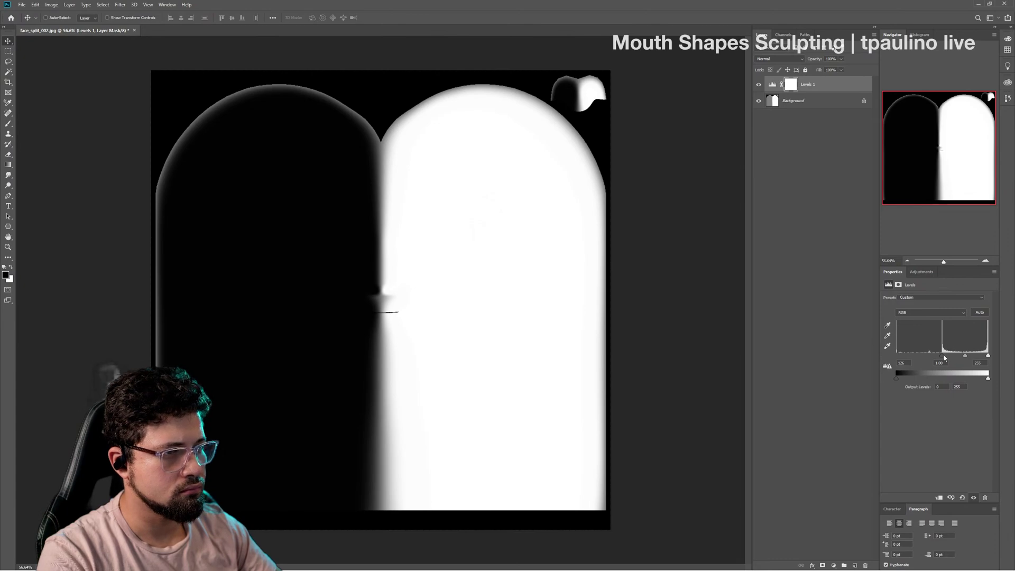
pyautogui.moveTo(945, 358)
pyautogui.mouseDown()
pyautogui.moveTo(902, 356)
pyautogui.moveTo(942, 358)
pyautogui.mouseUp()
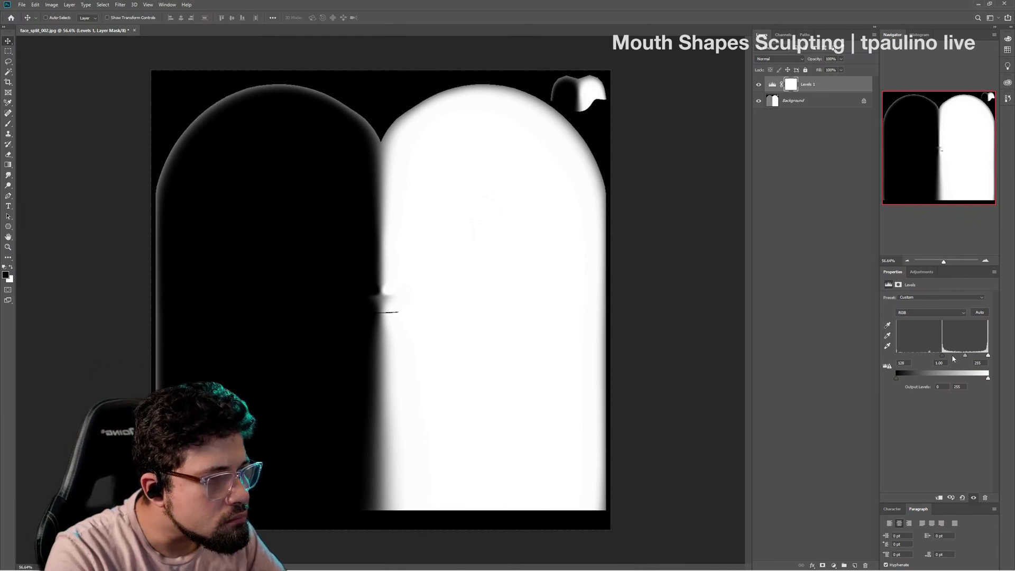
pyautogui.moveTo(944, 358); pyautogui.dragTo(942, 358)
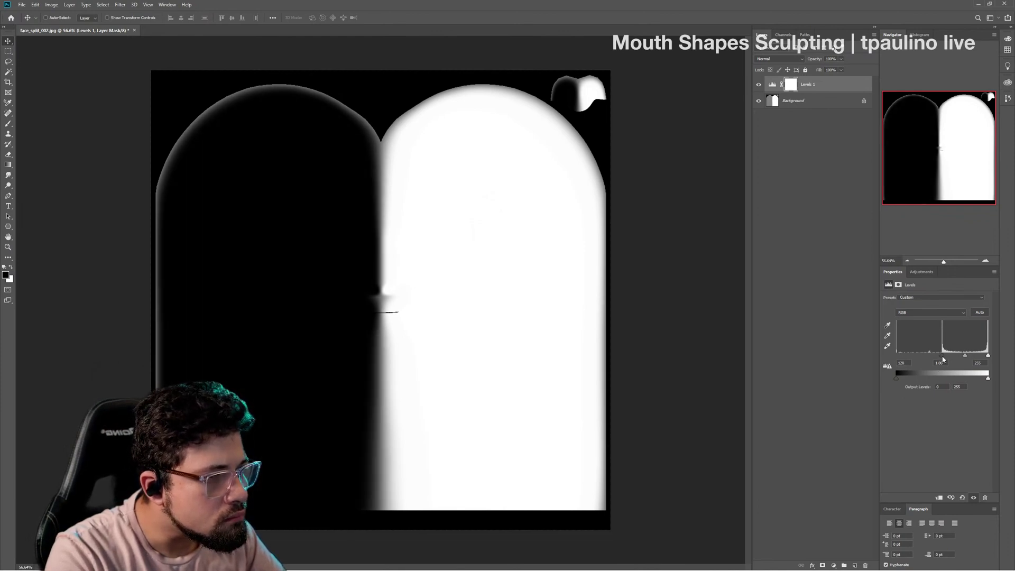
pyautogui.moveTo(412, 283)
pyautogui.mouseDown()
pyautogui.moveTo(440, 284)
pyautogui.moveTo(422, 288)
pyautogui.mouseUp()
pyautogui.hotkey('ctrl', 'i')
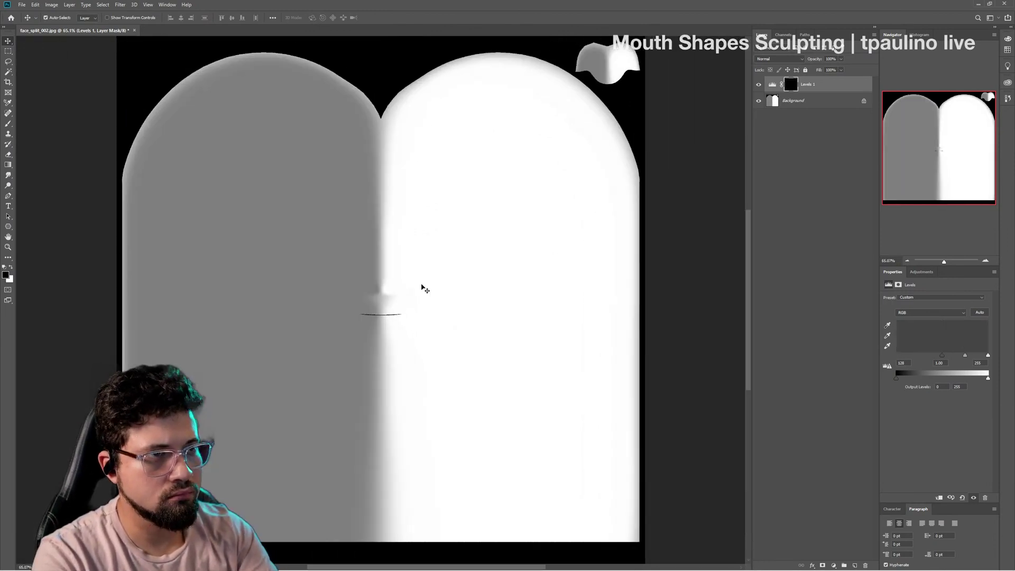
pyautogui.hotkey('ctrl', 'i')
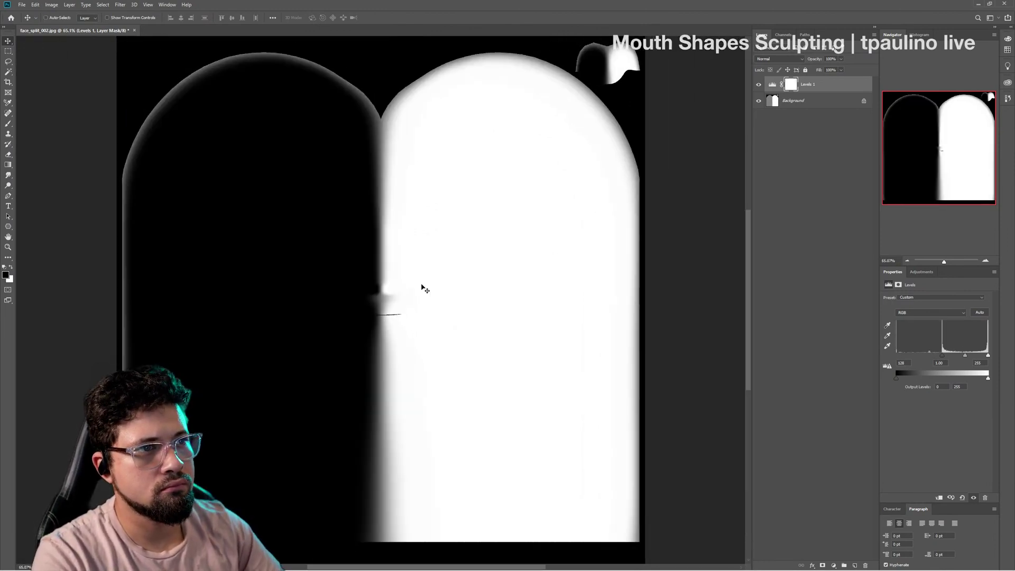
# Step: Invert the Background layer and set the Levels adjustment's black input to 0 and white input to 128
pyautogui.click(813, 101)
pyautogui.hotkey('ctrl', 'i')
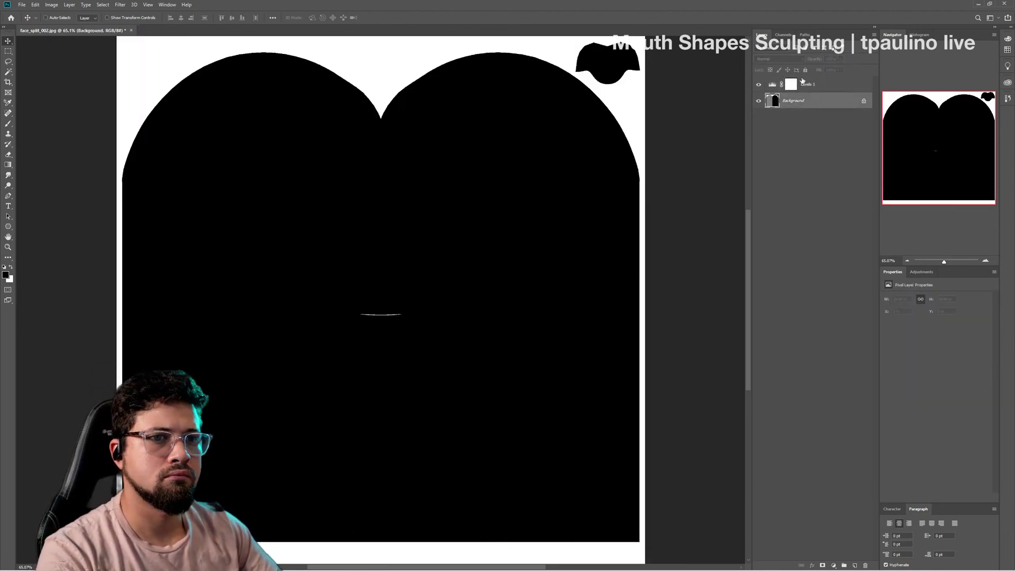
pyautogui.click(815, 84)
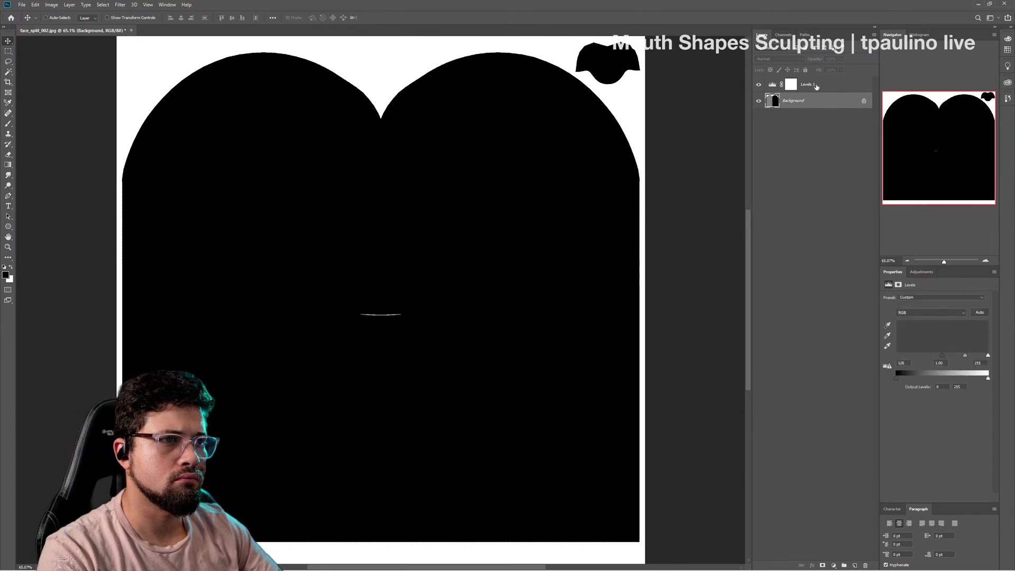
pyautogui.moveTo(942, 356); pyautogui.dragTo(848, 362)
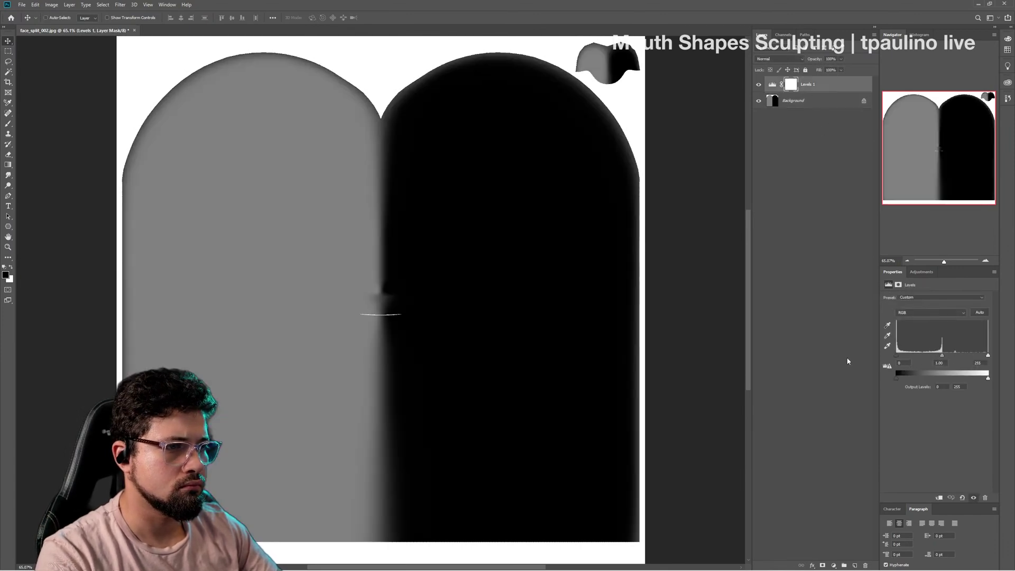
pyautogui.moveTo(988, 356); pyautogui.dragTo(944, 356)
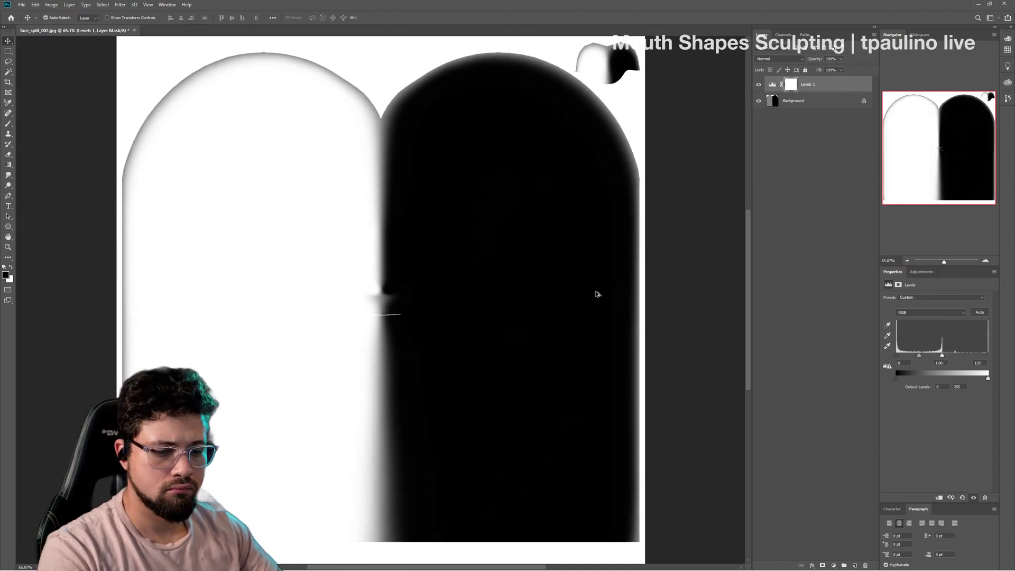
# Step: Export the map for web as a Very High quality JPEG named face_split_003.jpg in the sourceimages folder
pyautogui.hotkey('ctrl', 'alt', 'shift', 's')
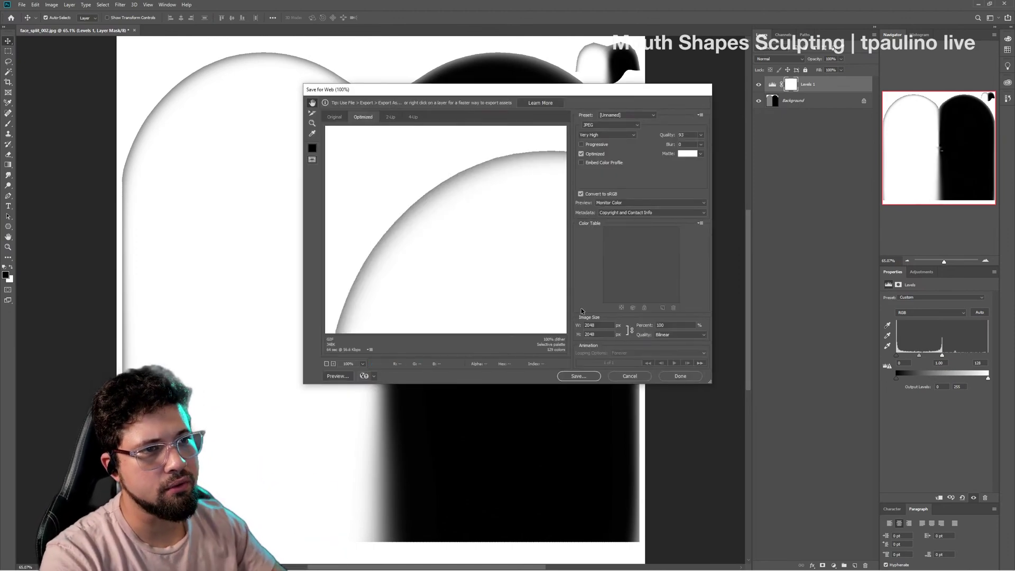
pyautogui.click(578, 376)
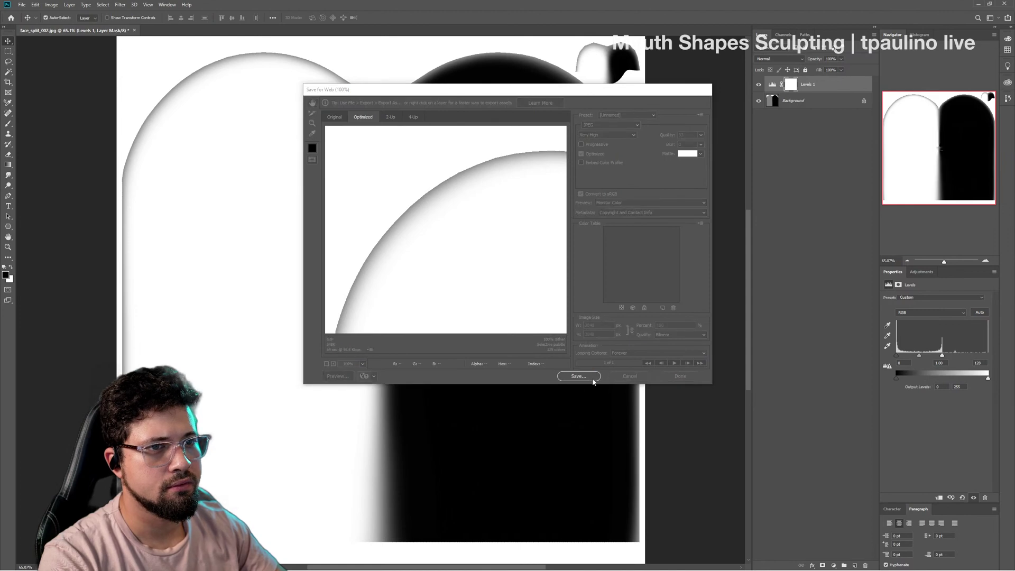
pyautogui.click(367, 204)
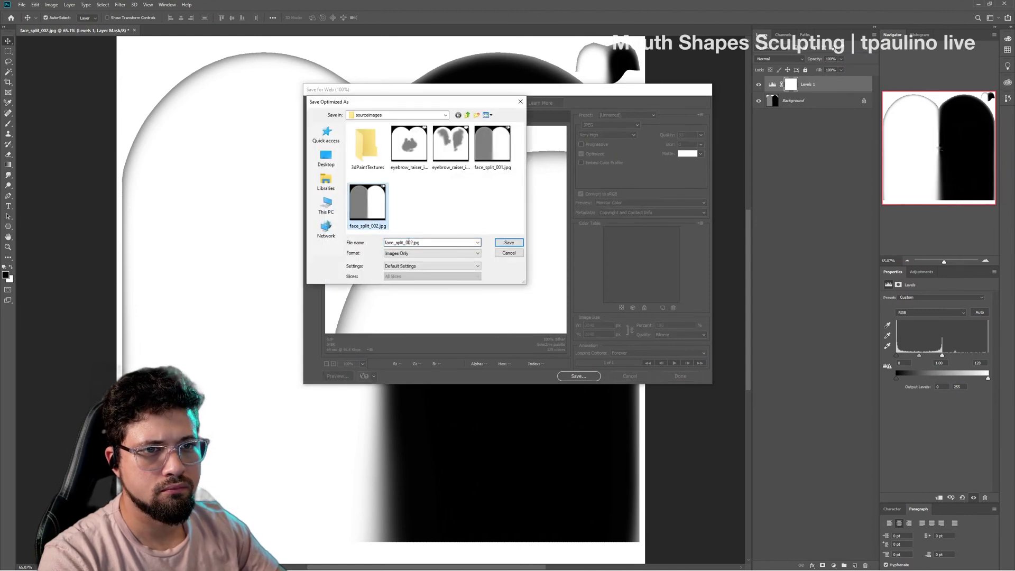
pyautogui.press('Right')
pyautogui.press('Left')
pyautogui.press('Left')
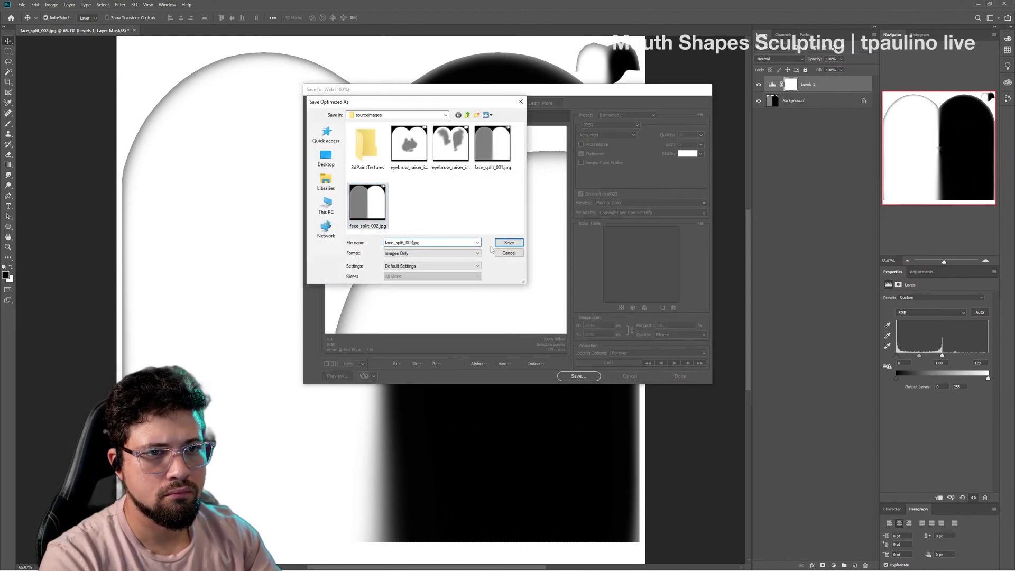
pyautogui.press('Return')
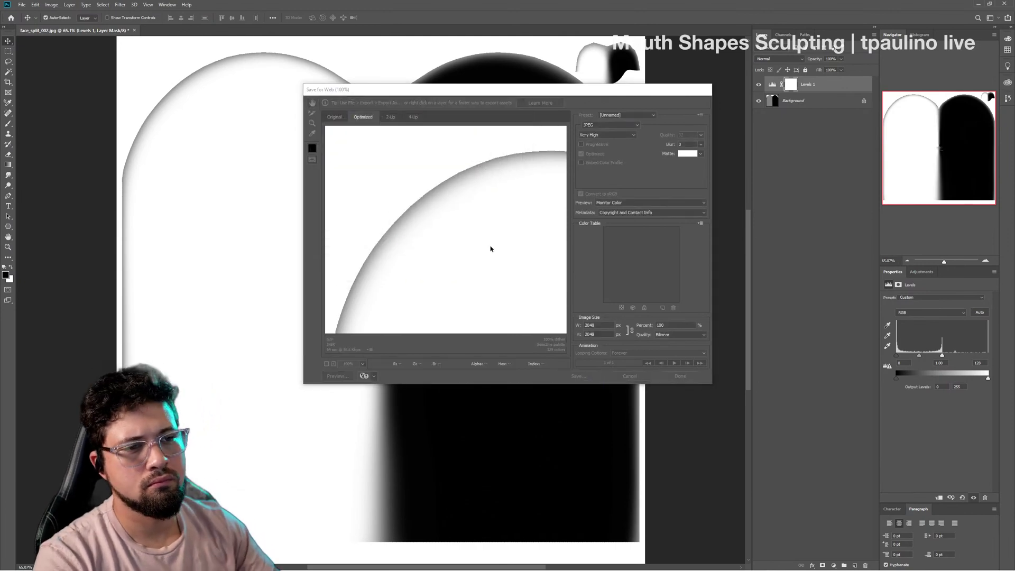
# Step: Switch back to Maya, set l_cheek_puller_geo to 0.000 and select the head_model_shapes_dev01 blend shape target
pyautogui.hotkey('alt', 'Tab')
pyautogui.hotkey('alt', 'Tab')
pyautogui.click(498, 189)
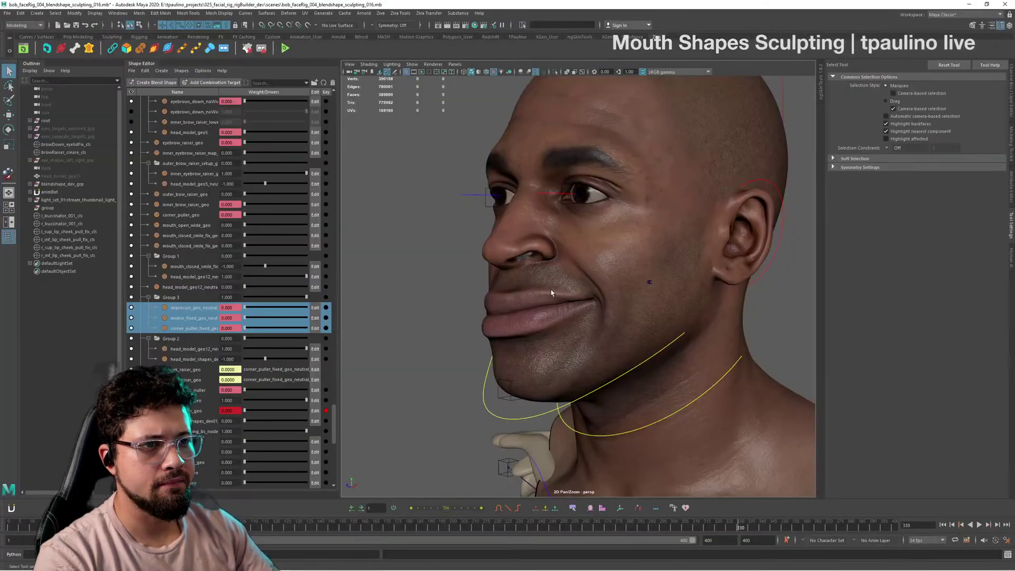
pyautogui.keyDown('alt'); pyautogui.moveTo(552, 290); pyautogui.dragTo(601, 296); pyautogui.keyUp('alt')
pyautogui.scroll(-3, 266, 388)
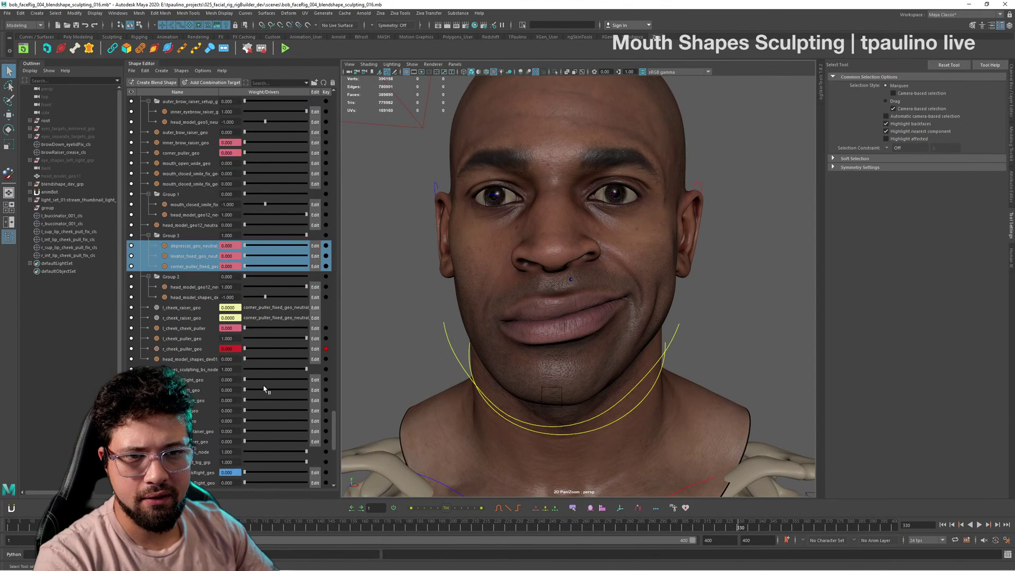
pyautogui.scroll(-2, 264, 390)
pyautogui.scroll(1, 261, 336)
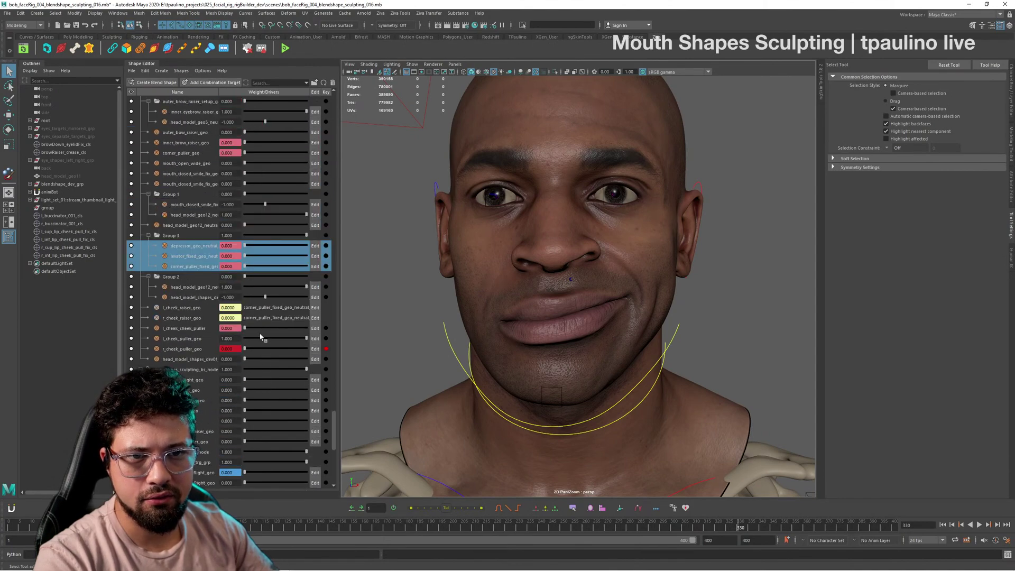
pyautogui.click(190, 359)
# Step: Select the head mesh and start painting blend shape weights for the head_model_shapes_dev01 target
pyautogui.click(656, 254)
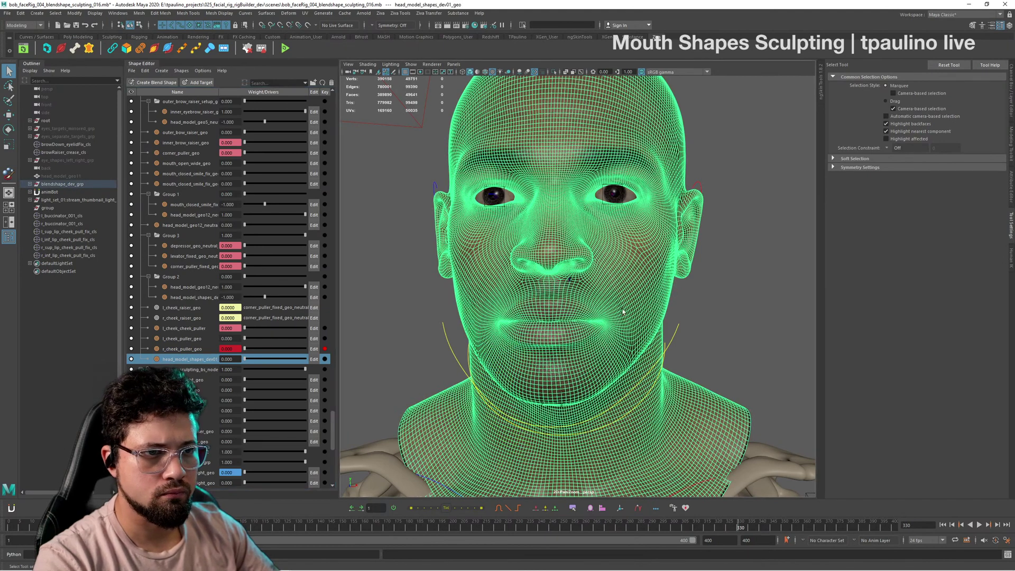
pyautogui.rightClick(628, 304)
pyautogui.moveTo(624, 433)
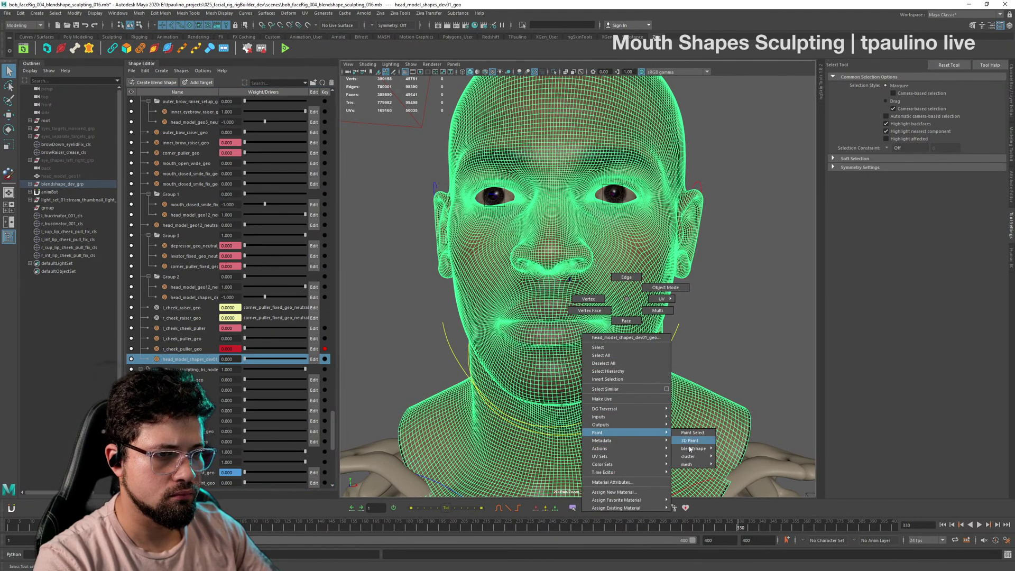
pyautogui.moveTo(697, 448)
pyautogui.click(764, 450)
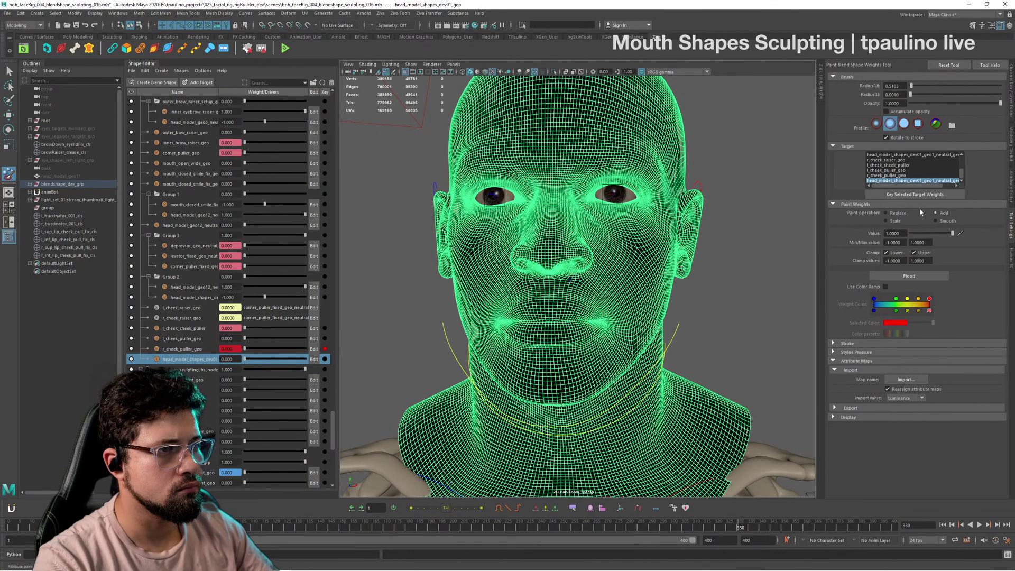
# Step: Set the paint operation to Replace and import face_split_003.jpg as the target's weight map
pyautogui.click(905, 379)
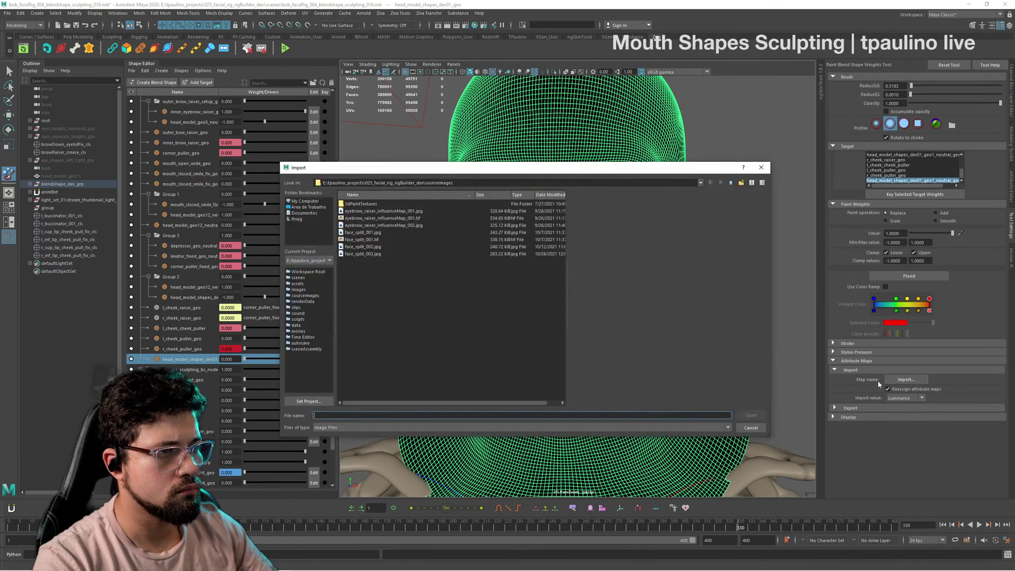
pyautogui.click(390, 254)
pyautogui.doubleClick(391, 254)
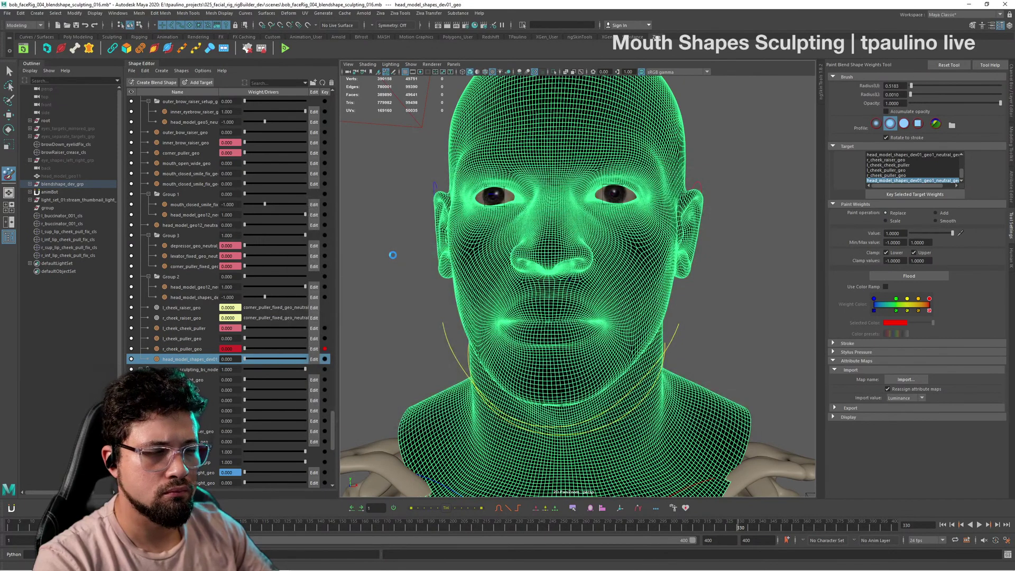
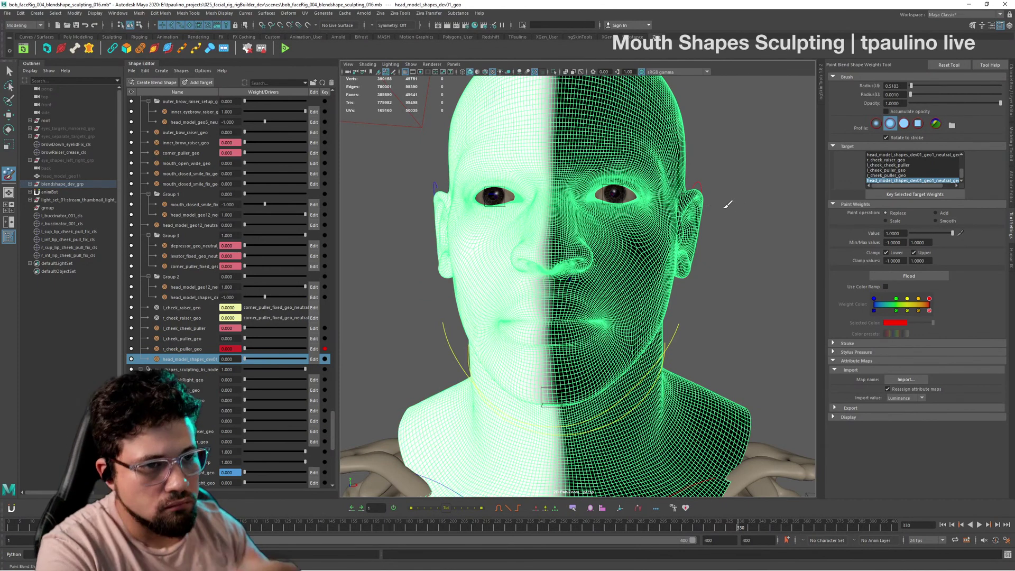
# Step: Leave weight painting and raise the head_model_shapes_dev01 target to 0.600 and l_cheek_puller_geo to 0.627
pyautogui.press('q')
pyautogui.click(761, 211)
pyautogui.moveTo(757, 217)
pyautogui.keyDown('alt'); pyautogui.mouseDown()
pyautogui.moveTo(694, 251)
pyautogui.moveTo(503, 290)
pyautogui.mouseUp(); pyautogui.keyUp('alt')
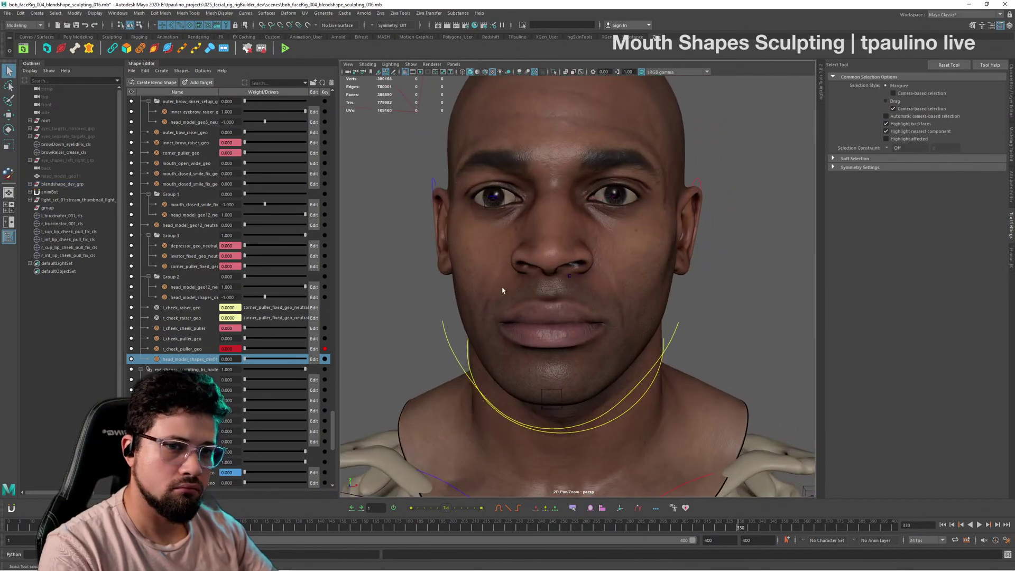
pyautogui.moveTo(245, 360); pyautogui.dragTo(285, 345)
pyautogui.click(264, 339)
# Step: Examine the cheek pull on both sides of the face and reset both cheek-puller targets to 0.000
pyautogui.keyDown('alt'); pyautogui.moveTo(531, 381); pyautogui.dragTo(577, 309); pyautogui.keyUp('alt')
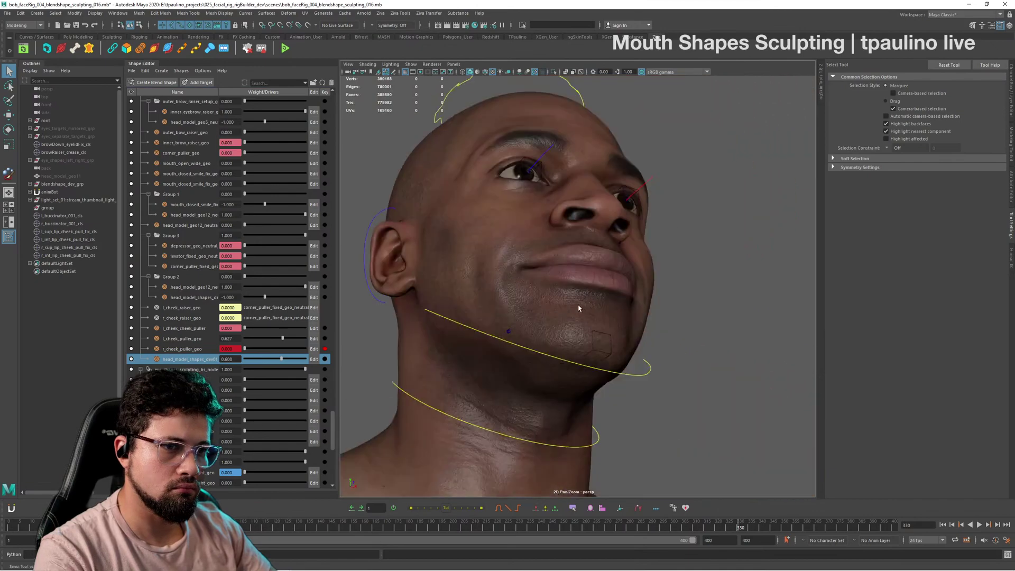
pyautogui.keyDown('alt'); pyautogui.moveTo(577, 309); pyautogui.dragTo(687, 360, button='right'); pyautogui.keyUp('alt')
pyautogui.keyDown('alt'); pyautogui.moveTo(688, 360); pyautogui.dragTo(678, 390); pyautogui.keyUp('alt')
pyautogui.keyDown('alt'); pyautogui.moveTo(678, 389); pyautogui.dragTo(624, 386, button='right'); pyautogui.keyUp('alt')
pyautogui.moveTo(624, 386)
pyautogui.keyDown('alt'); pyautogui.mouseDown()
pyautogui.moveTo(592, 378)
pyautogui.moveTo(610, 380)
pyautogui.mouseUp(); pyautogui.keyUp('alt')
pyautogui.keyDown('alt'); pyautogui.moveTo(499, 349); pyautogui.dragTo(514, 330); pyautogui.keyUp('alt')
pyautogui.moveTo(281, 359); pyautogui.dragTo(248, 340)
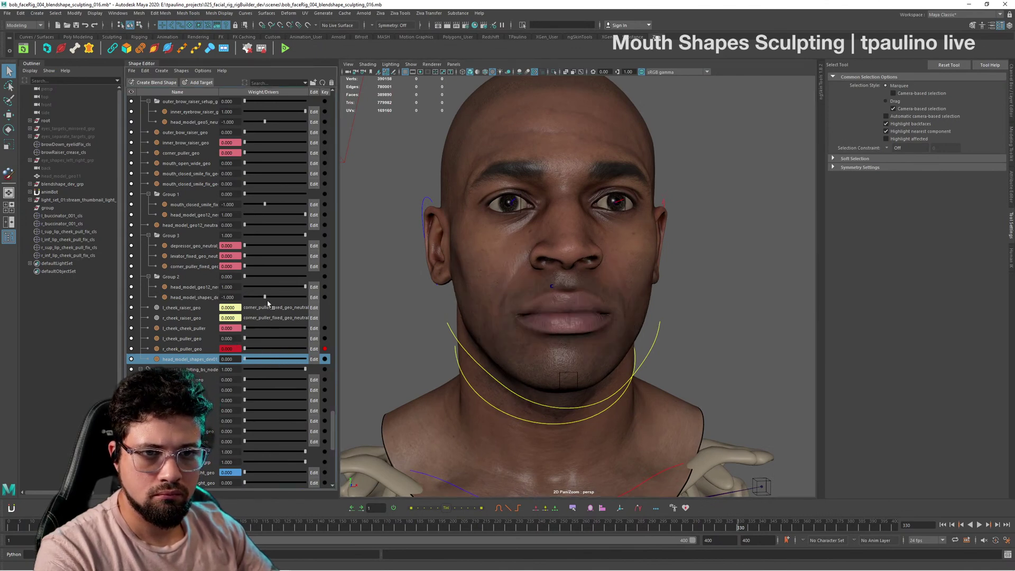
# Step: Build a test smile with Group 3's depressor and corner puller at 1.000, the levator at 0.830, and both cheek-puller targets at 0.237
pyautogui.moveTo(263, 266); pyautogui.dragTo(324, 269)
pyautogui.moveTo(259, 258); pyautogui.dragTo(311, 249)
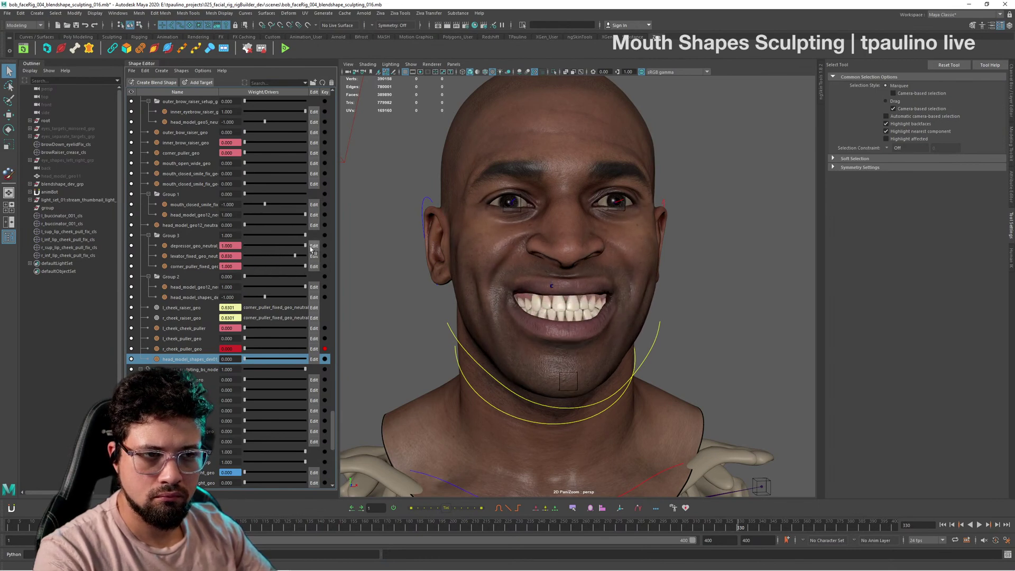
pyautogui.keyDown('ctrl'); pyautogui.click(204, 339); pyautogui.keyUp('ctrl')
pyautogui.moveTo(251, 339)
pyautogui.mouseDown()
pyautogui.moveTo(315, 339)
pyautogui.moveTo(259, 336)
pyautogui.mouseUp()
pyautogui.keyDown('alt'); pyautogui.moveTo(553, 366); pyautogui.dragTo(511, 365); pyautogui.keyUp('alt')
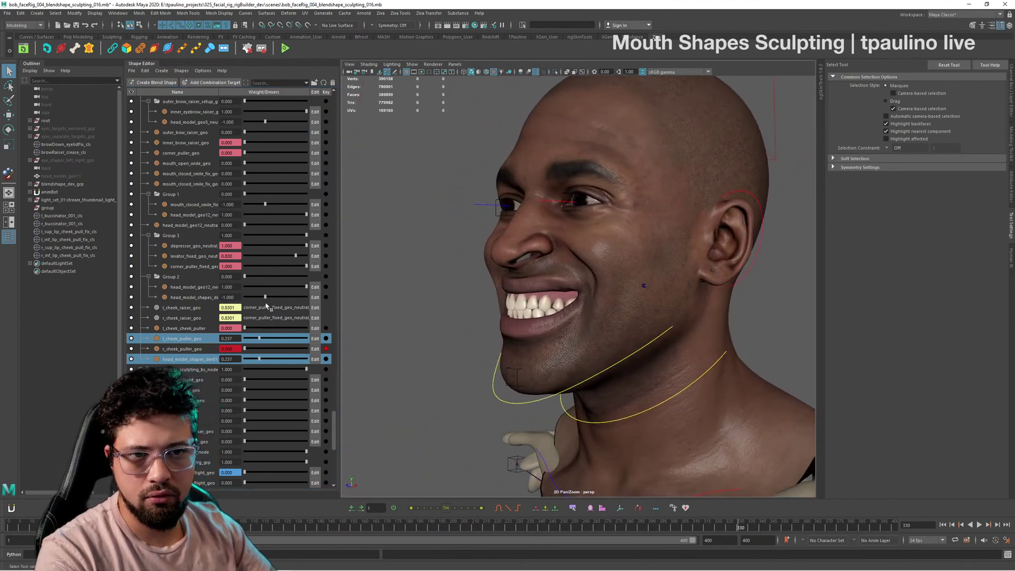
# Step: Reset Group 3's depressor and corner_puller_fixed targets together to 0.000
pyautogui.click(216, 266)
pyautogui.keyDown('ctrl'); pyautogui.click(217, 246); pyautogui.keyUp('ctrl')
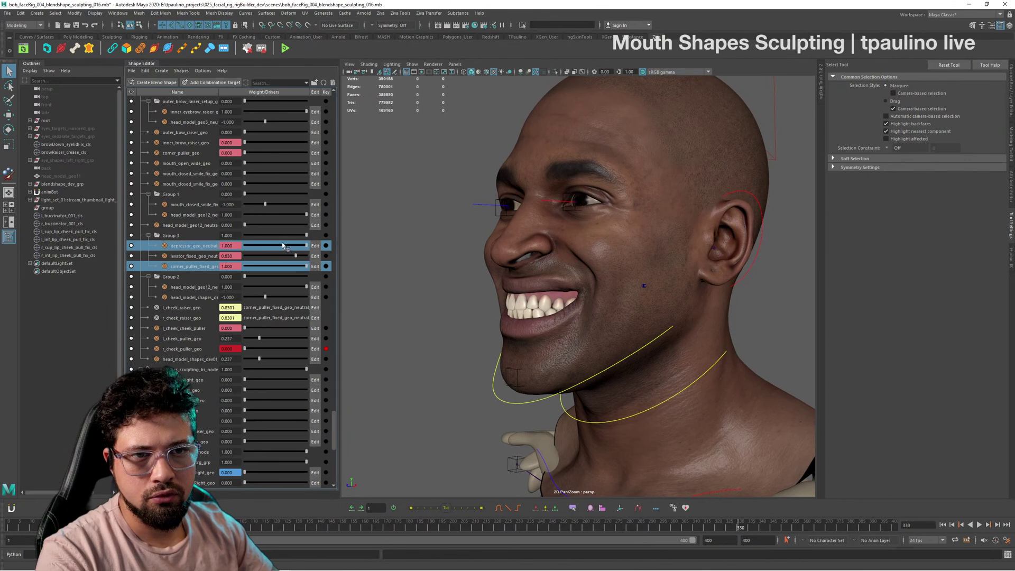
pyautogui.moveTo(289, 247); pyautogui.dragTo(224, 257)
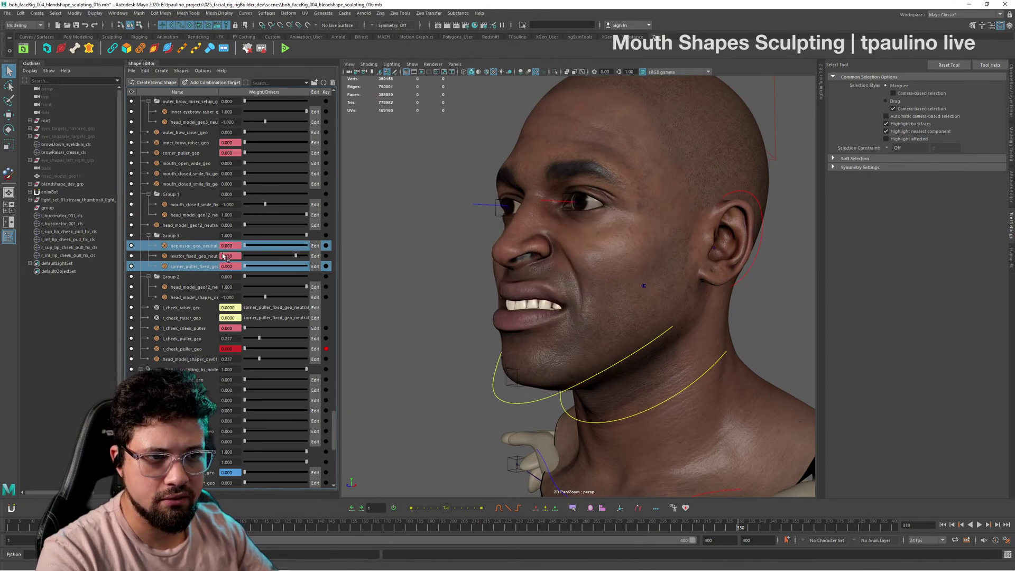
pyautogui.keyDown('alt'); pyautogui.moveTo(549, 357); pyautogui.dragTo(642, 340); pyautogui.keyUp('alt')
# Step: Set l_cheek_puller_geo and head_model_shapes_dev01 together to 0.410 and check the face from the side
pyautogui.click(205, 359)
pyautogui.keyDown('ctrl'); pyautogui.click(182, 338); pyautogui.keyUp('ctrl')
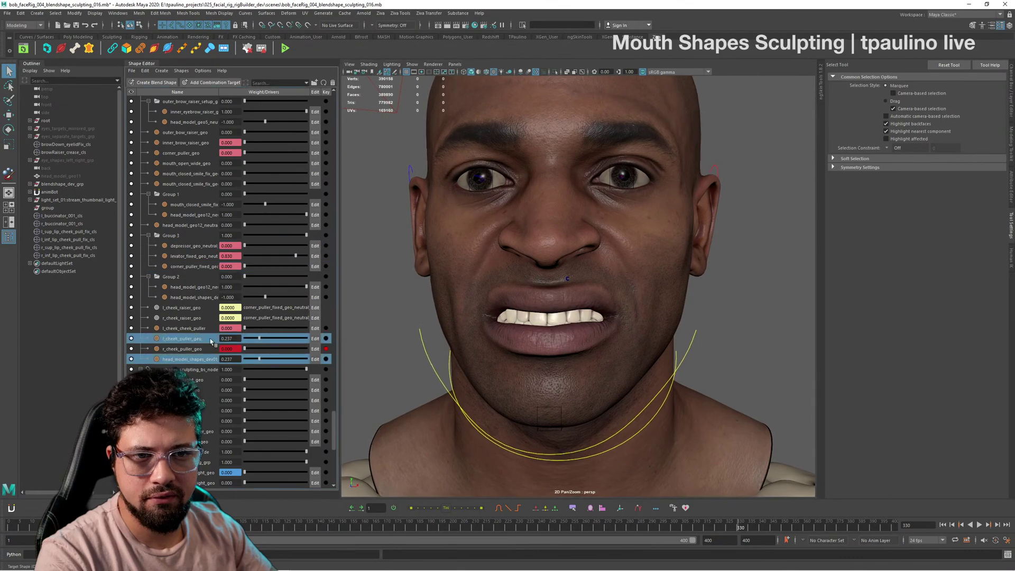
pyautogui.moveTo(259, 338)
pyautogui.mouseDown()
pyautogui.moveTo(280, 340)
pyautogui.moveTo(267, 341)
pyautogui.mouseUp()
pyautogui.keyDown('alt'); pyautogui.moveTo(558, 391); pyautogui.dragTo(601, 379); pyautogui.keyUp('alt')
pyautogui.scroll(-6, 633, 385)
pyautogui.scroll(5, 521, 377)
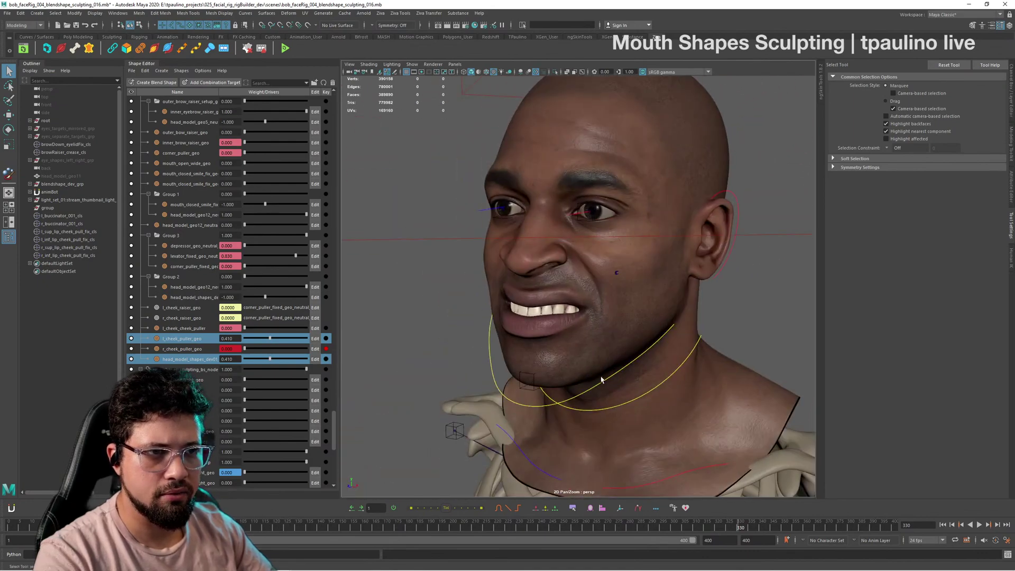
# Step: Compare the face with both cheek-puller targets at 0.000, and set them to 0.276
pyautogui.scroll(-4, 601, 378)
pyautogui.moveTo(270, 342)
pyautogui.mouseDown()
pyautogui.moveTo(233, 343)
pyautogui.moveTo(269, 343)
pyautogui.mouseUp()
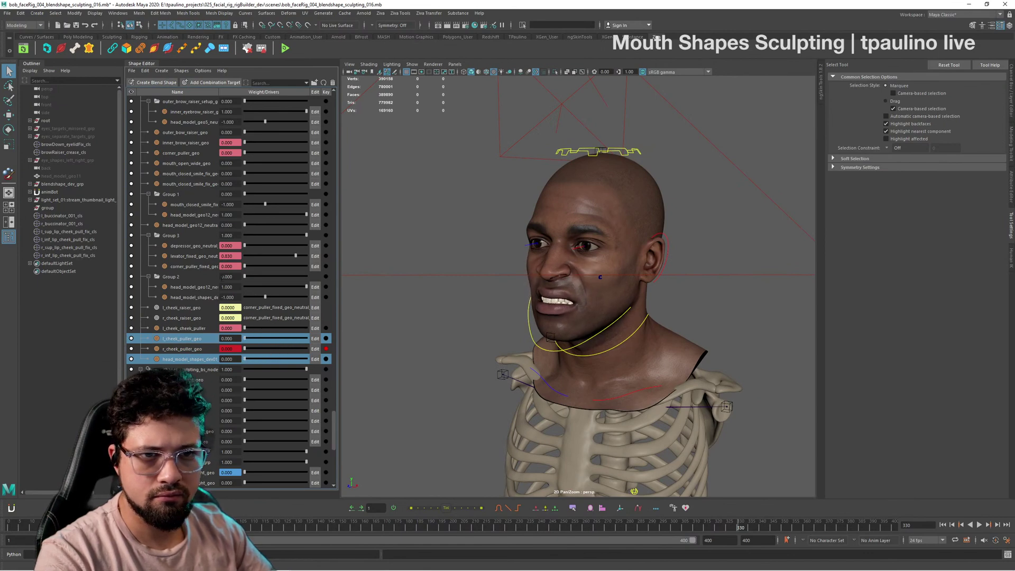
pyautogui.keyDown('alt'); pyautogui.moveTo(507, 323); pyautogui.dragTo(571, 331); pyautogui.keyUp('alt')
pyautogui.keyDown('alt'); pyautogui.moveTo(550, 336); pyautogui.dragTo(614, 345, button='right'); pyautogui.keyUp('alt')
pyautogui.keyDown('alt'); pyautogui.moveTo(518, 341); pyautogui.dragTo(545, 343); pyautogui.keyUp('alt')
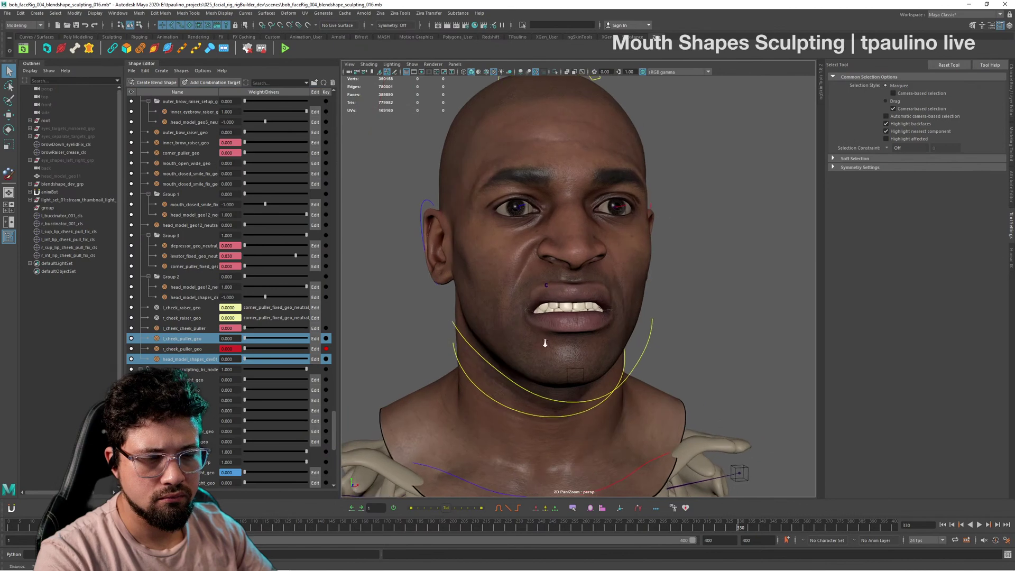
pyautogui.keyDown('alt'); pyautogui.moveTo(545, 343); pyautogui.dragTo(568, 345, button='right'); pyautogui.keyUp('alt')
pyautogui.keyDown('alt'); pyautogui.moveTo(560, 341); pyautogui.dragTo(502, 333); pyautogui.keyUp('alt')
pyautogui.moveTo(245, 339); pyautogui.dragTo(261, 340)
pyautogui.keyDown('alt'); pyautogui.moveTo(619, 336); pyautogui.dragTo(518, 341); pyautogui.keyUp('alt')
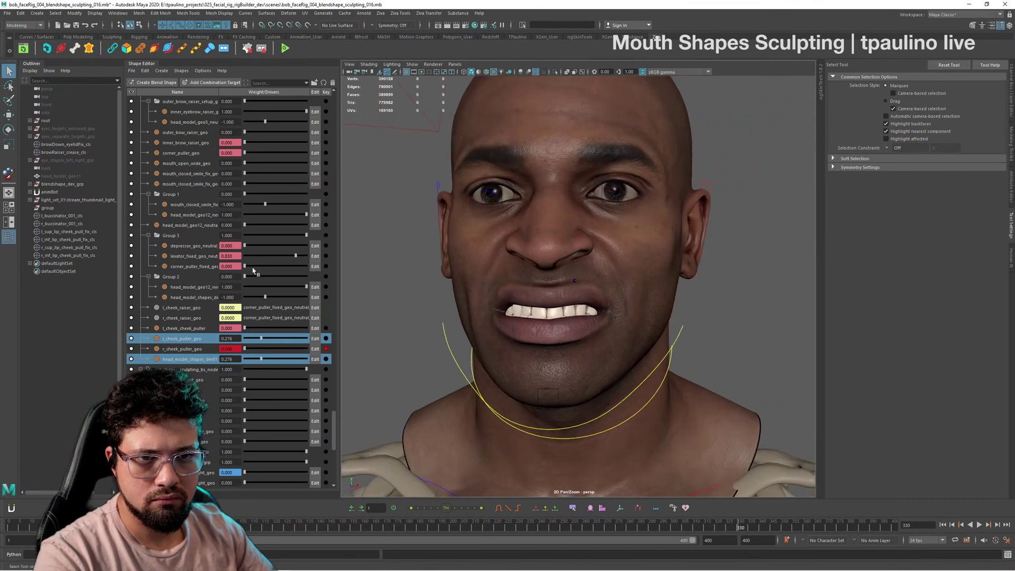
# Step: Set Group 3's corner puller to 1.000, levator to 0.705 and depressor to 0.897, with both cheek-puller targets at 0.276
pyautogui.moveTo(253, 268); pyautogui.dragTo(388, 280)
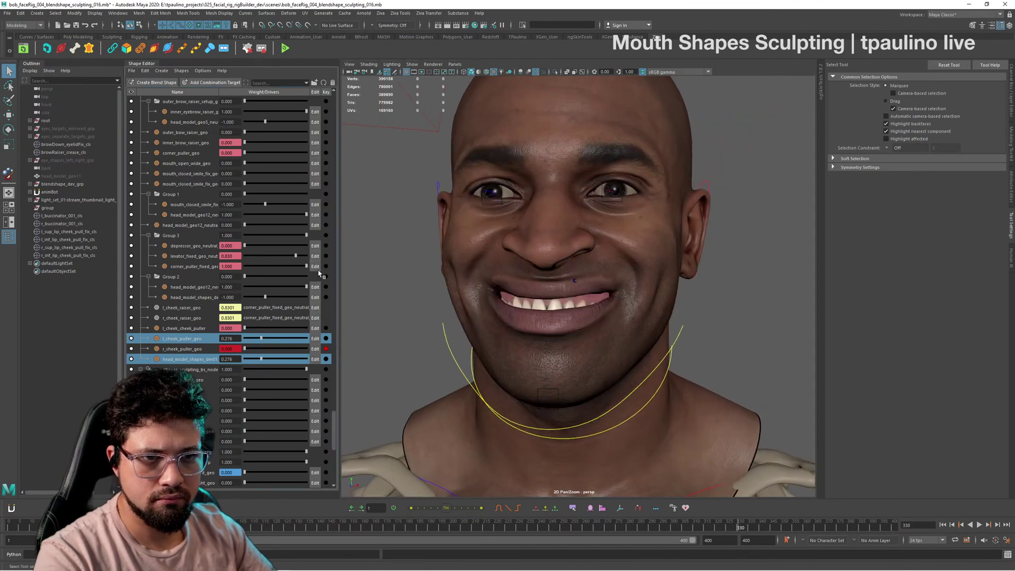
pyautogui.moveTo(290, 256)
pyautogui.mouseDown()
pyautogui.moveTo(275, 258)
pyautogui.moveTo(328, 250)
pyautogui.moveTo(285, 257)
pyautogui.mouseUp()
pyautogui.keyDown('alt'); pyautogui.moveTo(476, 341); pyautogui.dragTo(507, 328); pyautogui.keyUp('alt')
pyautogui.scroll(-6, 613, 325)
pyautogui.keyDown('alt'); pyautogui.moveTo(613, 325); pyautogui.dragTo(656, 330); pyautogui.keyUp('alt')
pyautogui.scroll(5, 560, 294)
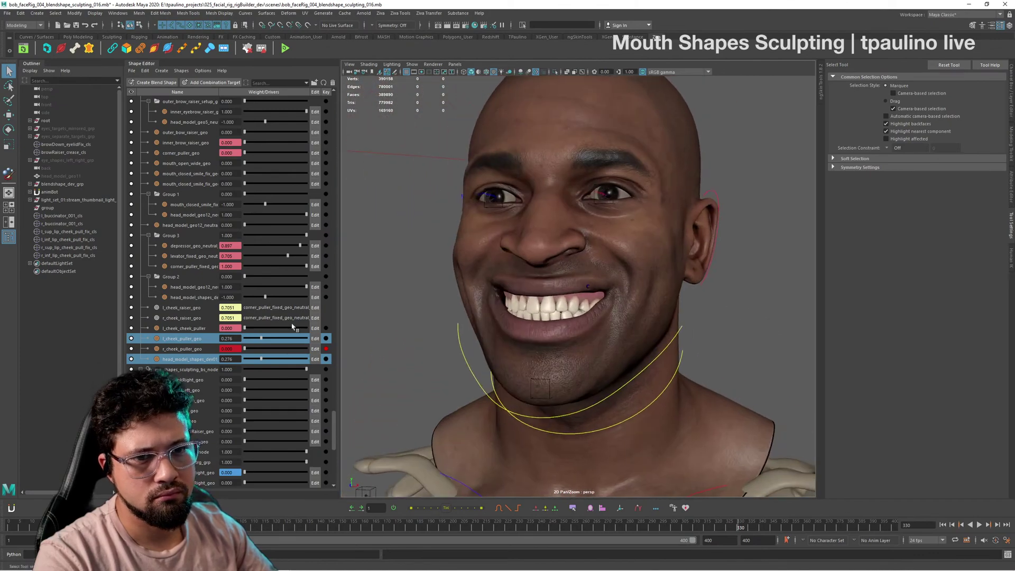
pyautogui.moveTo(270, 343)
pyautogui.mouseDown()
pyautogui.moveTo(233, 339)
pyautogui.moveTo(262, 341)
pyautogui.mouseUp()
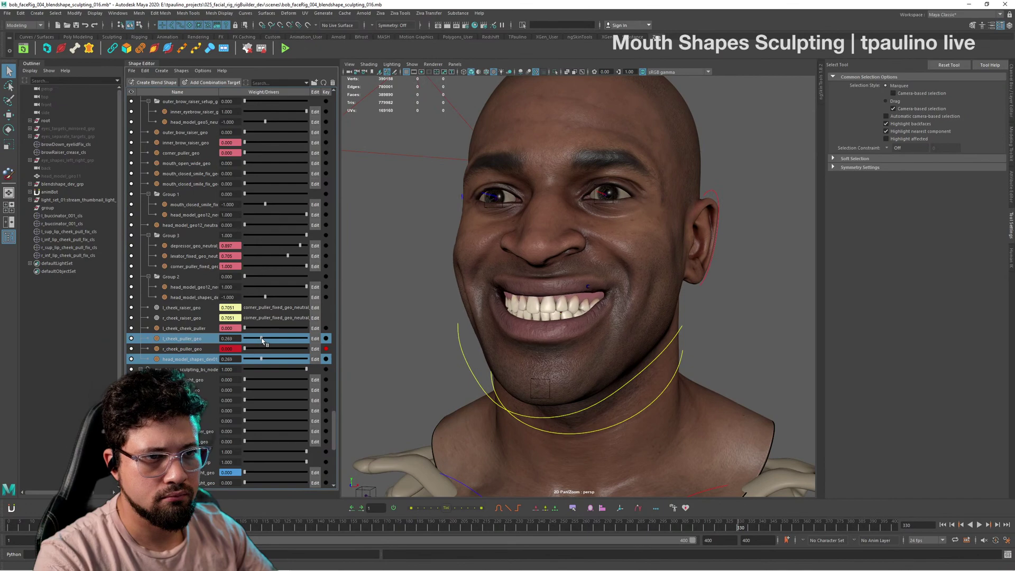
# Step: Examine the smile's mouth corners, teeth and cheek folds up close and from several angles under the scene lights
pyautogui.keyDown('alt'); pyautogui.moveTo(608, 349); pyautogui.dragTo(640, 342); pyautogui.keyUp('alt')
pyautogui.scroll(10, 640, 342)
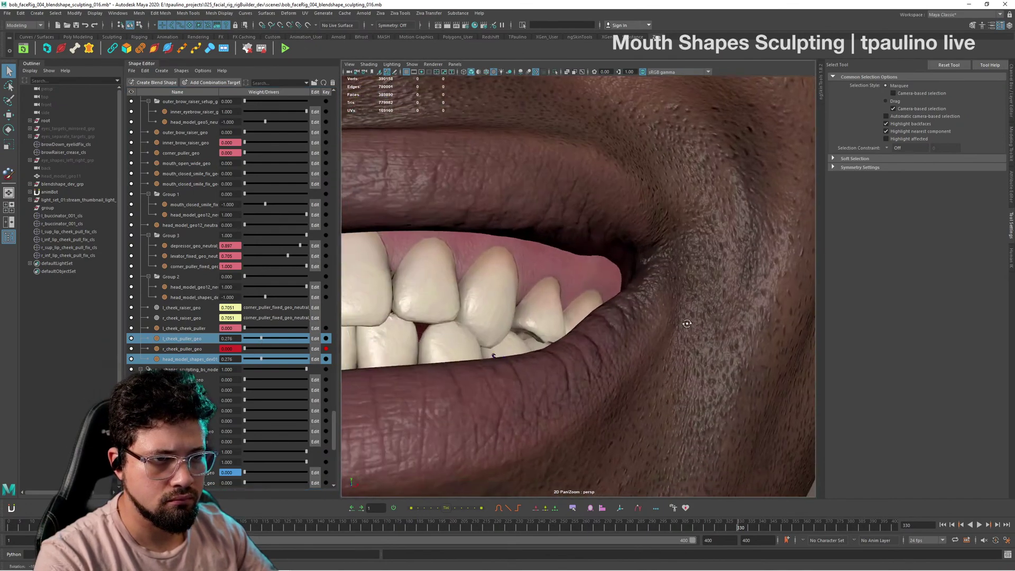
pyautogui.scroll(-10, 700, 321)
pyautogui.moveTo(550, 299)
pyautogui.keyDown('alt'); pyautogui.mouseDown()
pyautogui.moveTo(581, 296)
pyautogui.moveTo(559, 289)
pyautogui.mouseUp(); pyautogui.keyUp('alt')
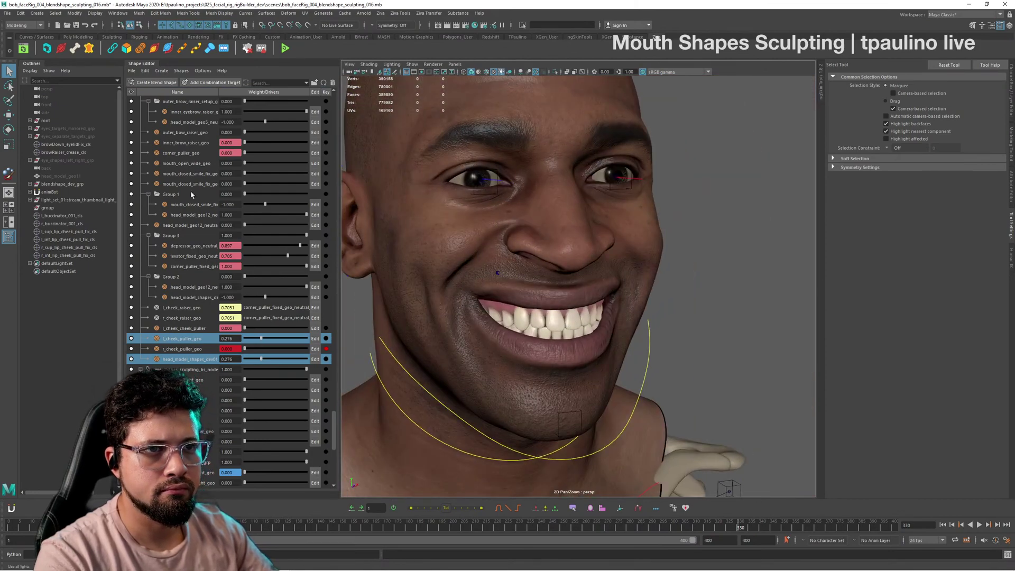
pyautogui.keyDown('alt'); pyautogui.moveTo(618, 346); pyautogui.dragTo(634, 344); pyautogui.keyUp('alt')
pyautogui.keyDown('alt'); pyautogui.moveTo(574, 340); pyautogui.dragTo(661, 345); pyautogui.keyUp('alt')
pyautogui.keyDown('alt'); pyautogui.moveTo(661, 345); pyautogui.dragTo(280, 284, button='right'); pyautogui.keyUp('alt')
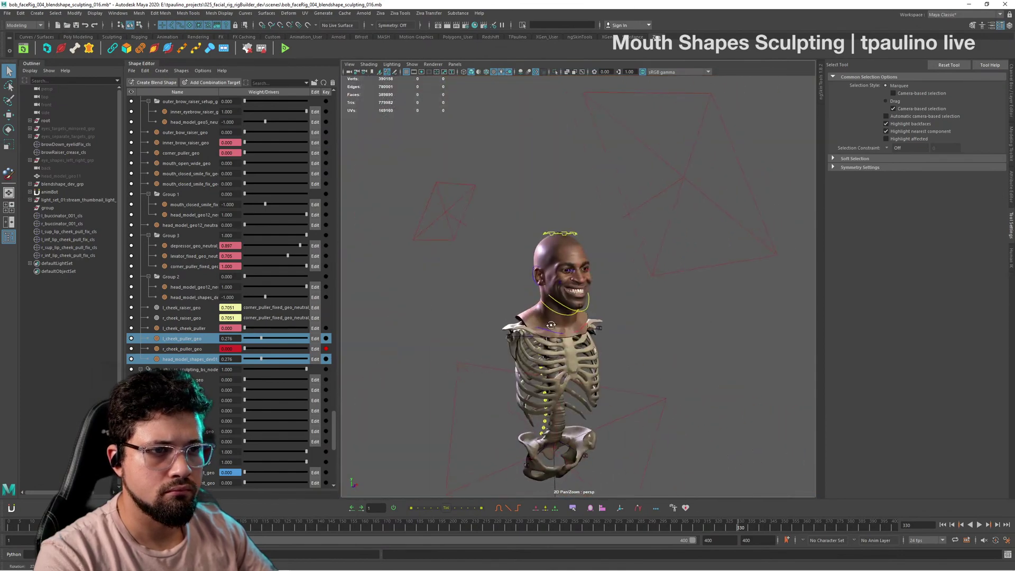
pyautogui.keyDown('alt'); pyautogui.moveTo(487, 324); pyautogui.dragTo(529, 330); pyautogui.keyUp('alt')
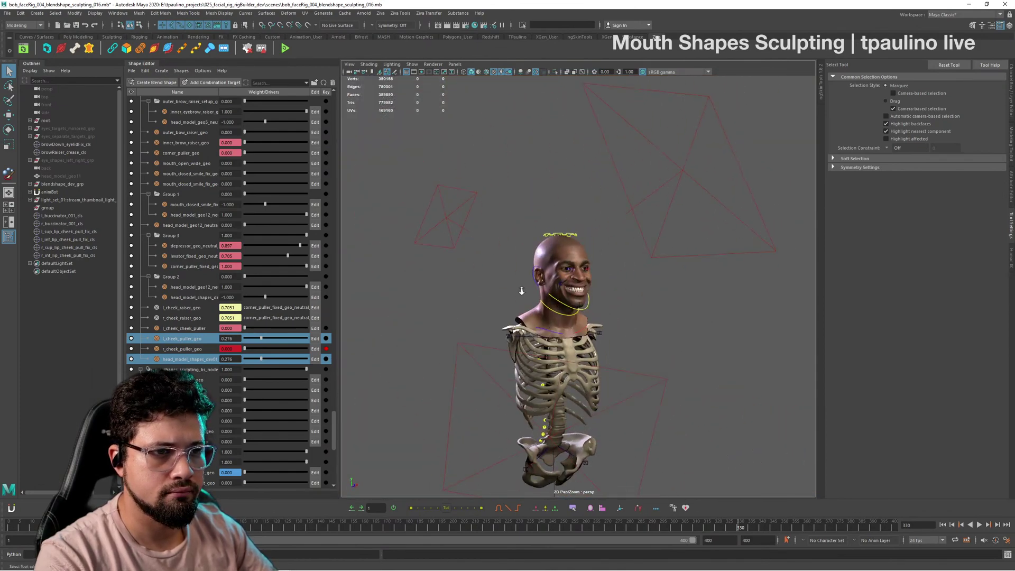
pyautogui.keyDown('alt'); pyautogui.moveTo(522, 291); pyautogui.dragTo(621, 341, button='right'); pyautogui.keyUp('alt')
pyautogui.keyDown('alt'); pyautogui.moveTo(621, 341); pyautogui.dragTo(587, 344); pyautogui.keyUp('alt')
pyautogui.keyDown('alt'); pyautogui.moveTo(587, 344); pyautogui.dragTo(646, 328, button='right'); pyautogui.keyUp('alt')
pyautogui.keyDown('alt'); pyautogui.moveTo(645, 329); pyautogui.dragTo(622, 320, button='middle'); pyautogui.keyUp('alt')
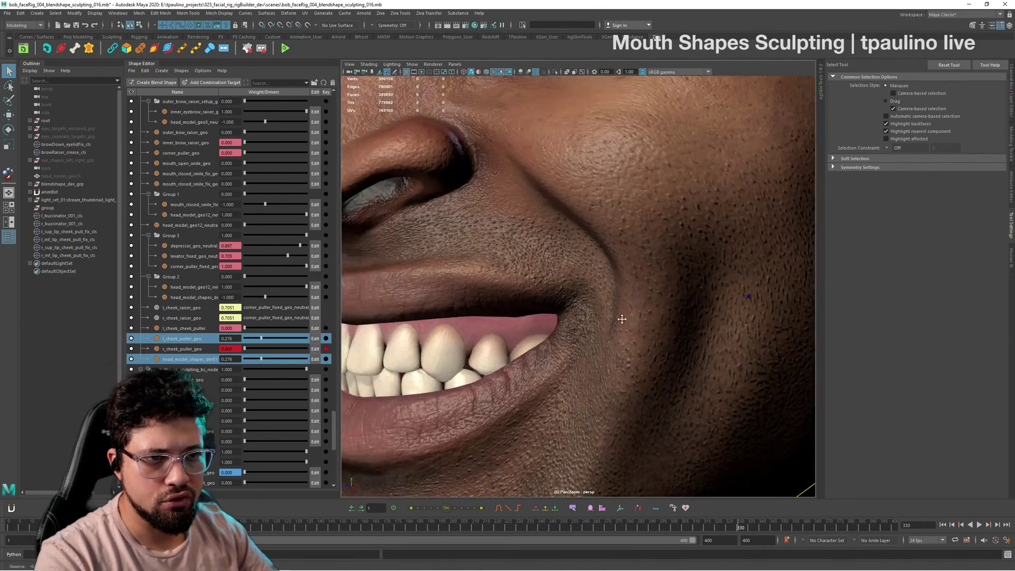
pyautogui.keyDown('alt'); pyautogui.moveTo(622, 319); pyautogui.dragTo(574, 341, button='right'); pyautogui.keyUp('alt')
pyautogui.keyDown('alt'); pyautogui.moveTo(633, 360); pyautogui.dragTo(692, 361); pyautogui.keyUp('alt')
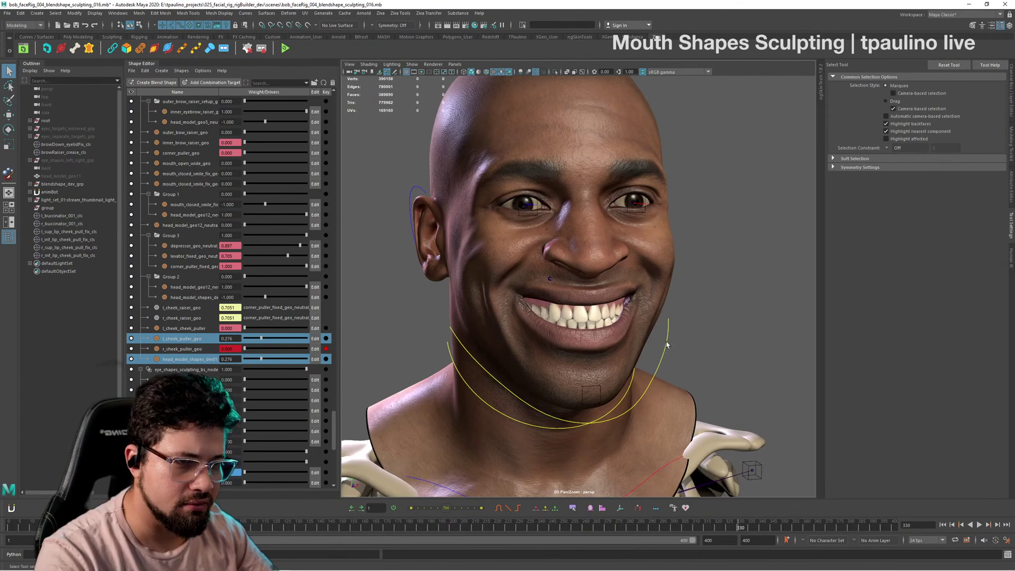
# Step: Select the jaw control and try a slight jaw rotation on the smiling face
pyautogui.click(632, 363)
pyautogui.press('e')
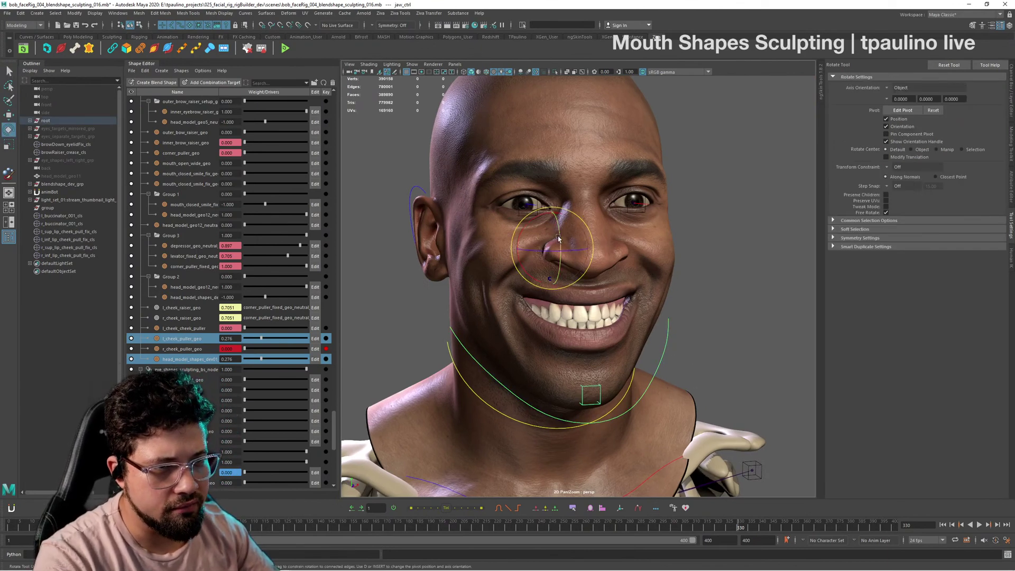
pyautogui.moveTo(559, 239); pyautogui.dragTo(561, 239)
pyautogui.keyDown('alt'); pyautogui.moveTo(668, 277); pyautogui.dragTo(602, 332); pyautogui.keyUp('alt')
pyautogui.keyDown('alt'); pyautogui.moveTo(602, 332); pyautogui.dragTo(515, 339, button='right'); pyautogui.keyUp('alt')
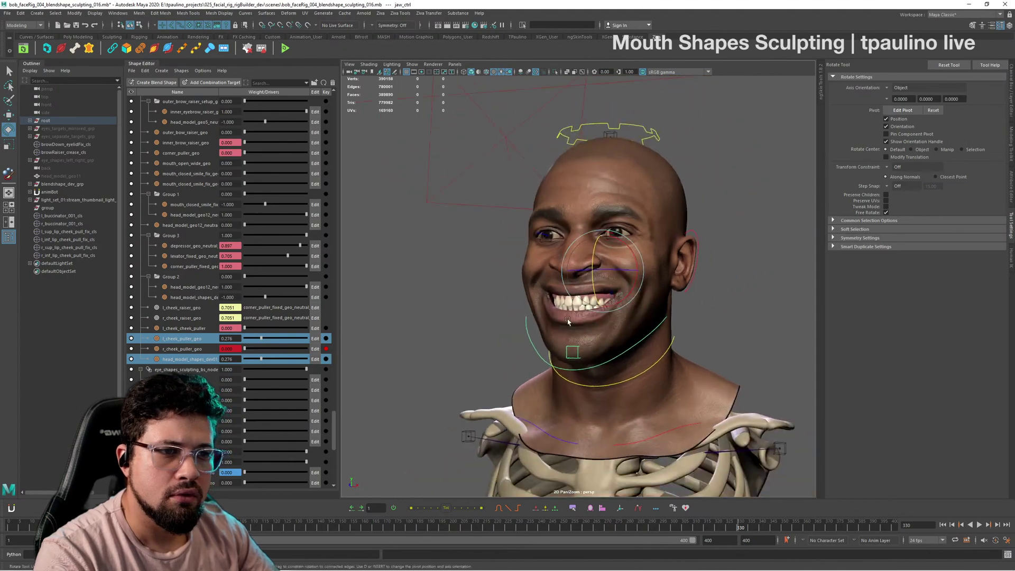
pyautogui.keyDown('alt'); pyautogui.moveTo(516, 338); pyautogui.dragTo(582, 332); pyautogui.keyUp('alt')
pyautogui.keyDown('alt'); pyautogui.moveTo(582, 332); pyautogui.dragTo(714, 354, button='right'); pyautogui.keyUp('alt')
# Step: Set the head model's cheek_pull_right target to 0.000 and happy_head_model_geo to 1.000 for a comparison smile
pyautogui.scroll(15, 161, 221)
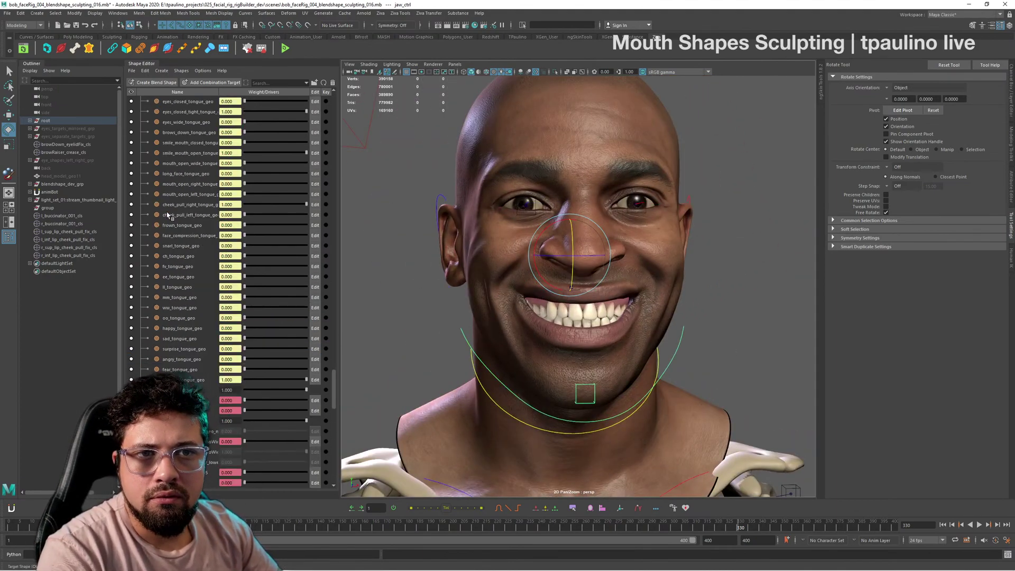
pyautogui.scroll(-10, 177, 209)
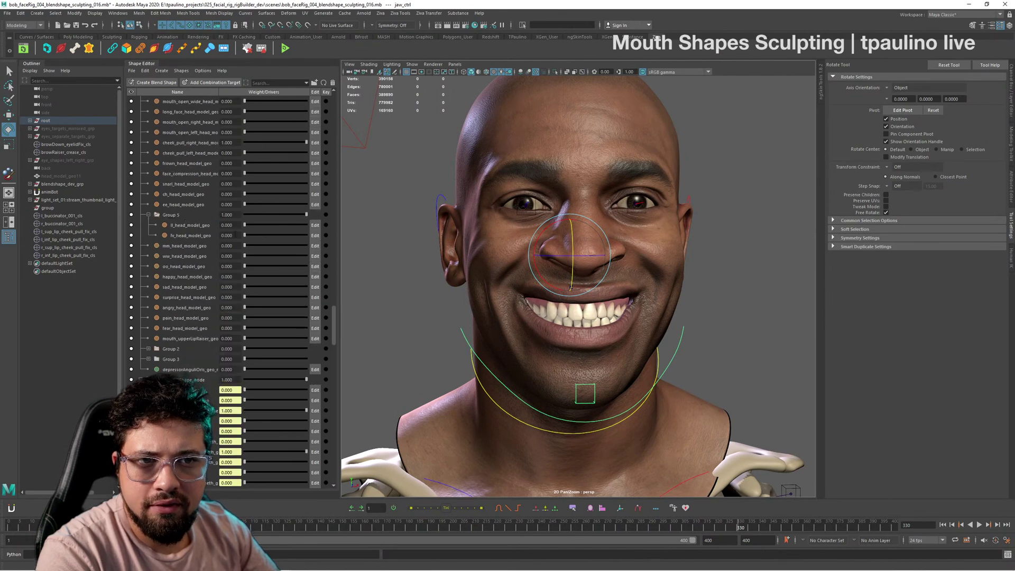
pyautogui.scroll(5, 256, 222)
pyautogui.moveTo(284, 205); pyautogui.dragTo(221, 204)
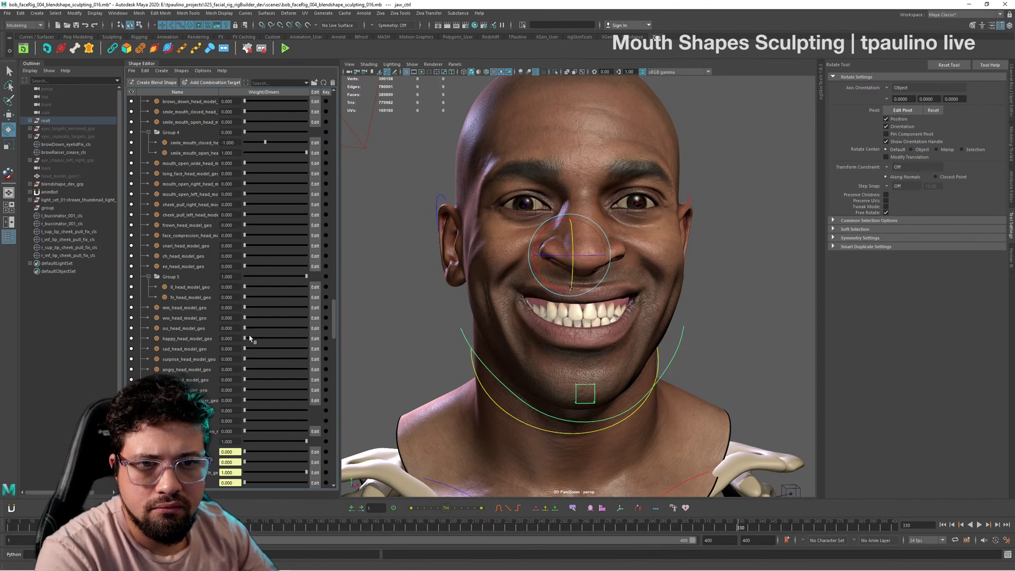
pyautogui.moveTo(268, 340); pyautogui.dragTo(394, 342)
pyautogui.keyDown('alt'); pyautogui.moveTo(658, 345); pyautogui.dragTo(666, 331); pyautogui.keyUp('alt')
pyautogui.keyDown('alt'); pyautogui.moveTo(664, 331); pyautogui.dragTo(619, 339, button='right'); pyautogui.keyUp('alt')
pyautogui.keyDown('alt'); pyautogui.moveTo(619, 338); pyautogui.dragTo(693, 344); pyautogui.keyUp('alt')
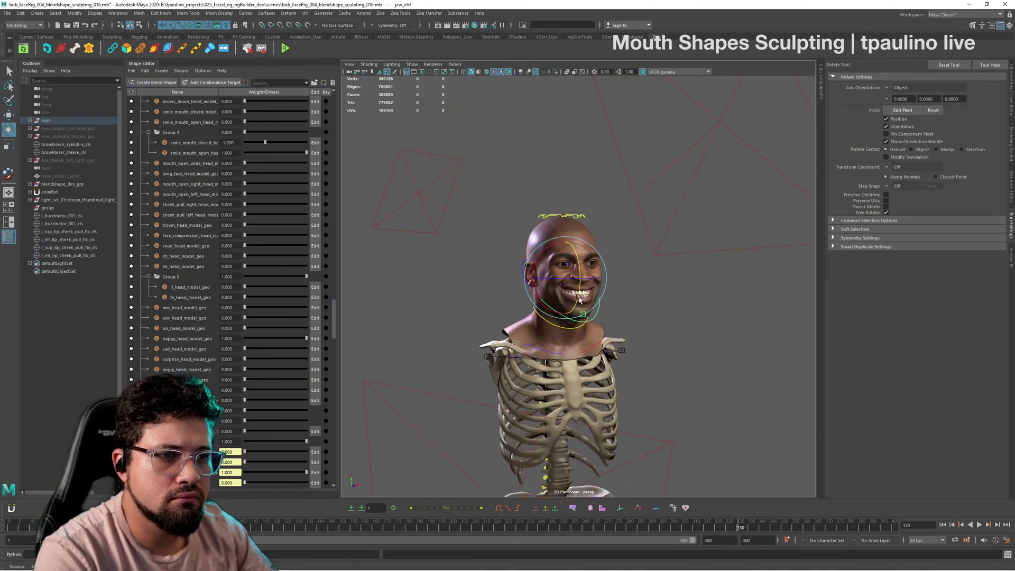
pyautogui.keyDown('alt'); pyautogui.moveTo(693, 344); pyautogui.dragTo(723, 343, button='right'); pyautogui.keyUp('alt')
pyautogui.keyDown('alt'); pyautogui.moveTo(723, 343); pyautogui.dragTo(756, 339); pyautogui.keyUp('alt')
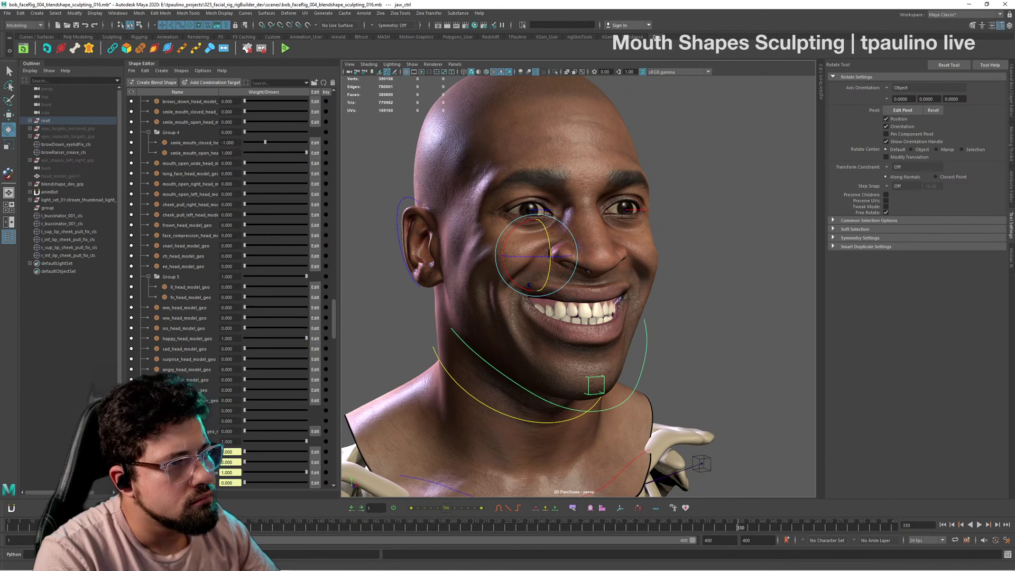
# Step: Hide the blendShape_dev_geo display layer and show the rig_geo layer instead
pyautogui.click(1009, 105)
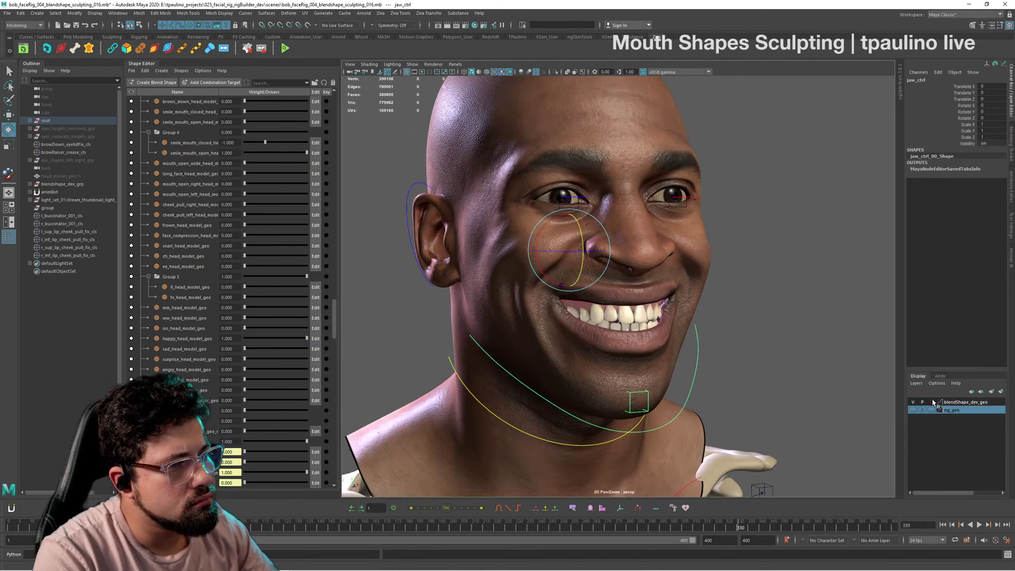
pyautogui.click(913, 410)
pyautogui.click(914, 410)
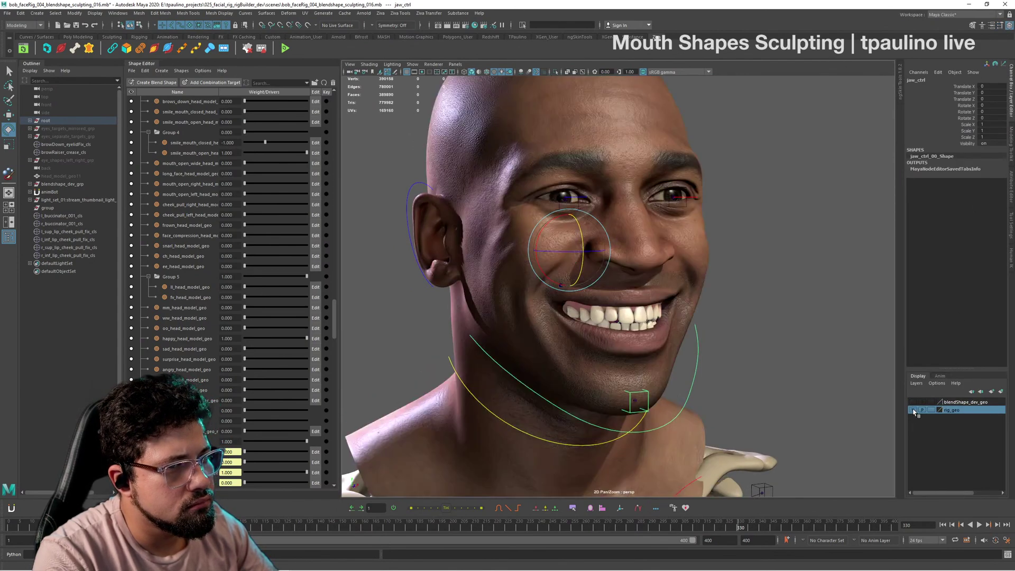
pyautogui.keyDown('alt'); pyautogui.moveTo(889, 413); pyautogui.dragTo(577, 302); pyautogui.keyUp('alt')
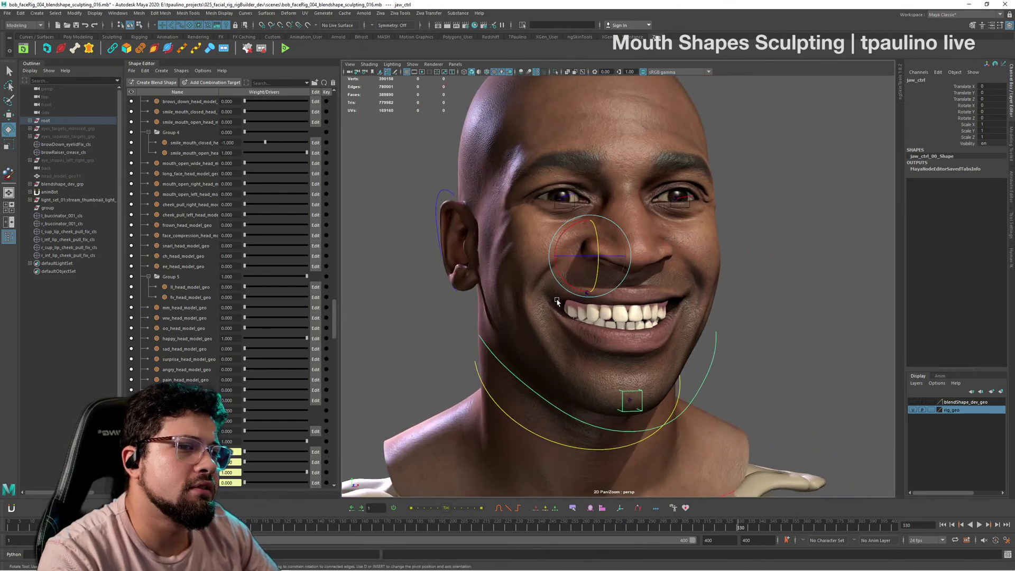
# Step: Select the large area light above the head and display its channel attributes
pyautogui.moveTo(701, 297)
pyautogui.keyDown('alt'); pyautogui.mouseDown()
pyautogui.moveTo(635, 302)
pyautogui.moveTo(706, 292)
pyautogui.mouseUp(); pyautogui.keyUp('alt')
pyautogui.keyDown('alt'); pyautogui.moveTo(604, 303); pyautogui.dragTo(678, 352, button='right'); pyautogui.keyUp('alt')
pyautogui.keyDown('alt'); pyautogui.moveTo(678, 353); pyautogui.dragTo(735, 319); pyautogui.keyUp('alt')
pyautogui.keyDown('alt'); pyautogui.moveTo(735, 319); pyautogui.dragTo(697, 288, button='right'); pyautogui.keyUp('alt')
pyautogui.moveTo(738, 194); pyautogui.dragTo(773, 237)
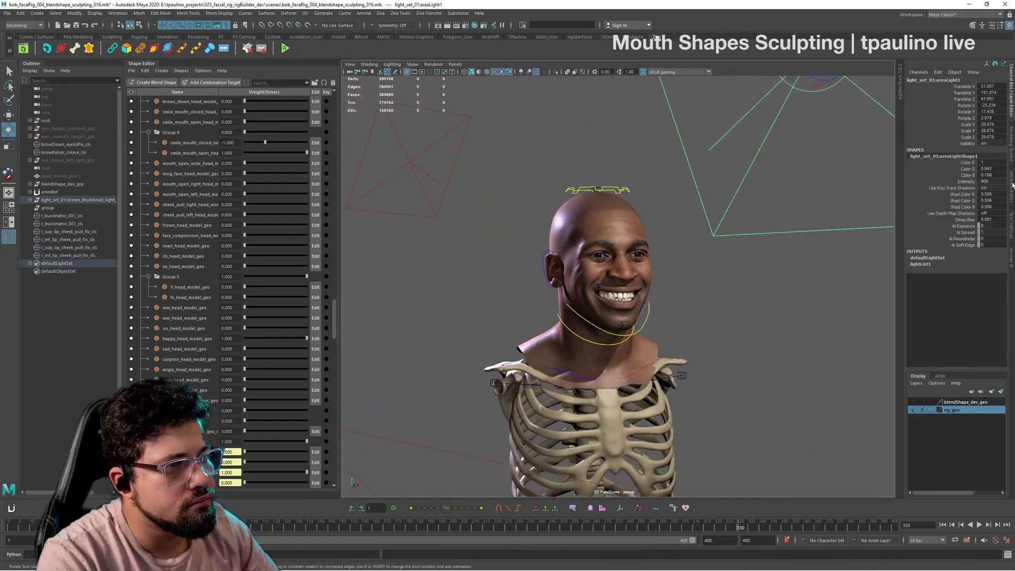
pyautogui.click(1011, 225)
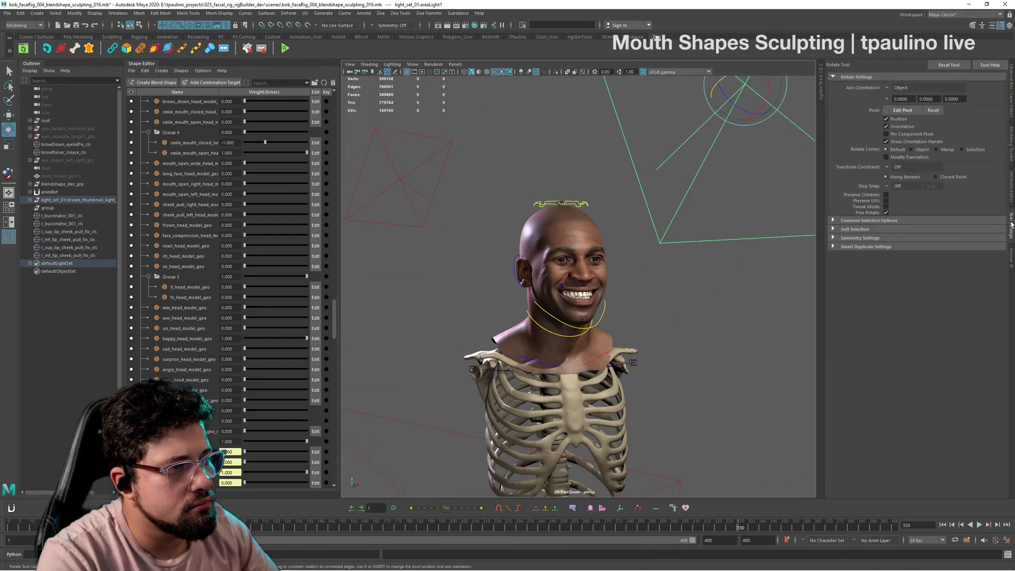
pyautogui.click(1011, 114)
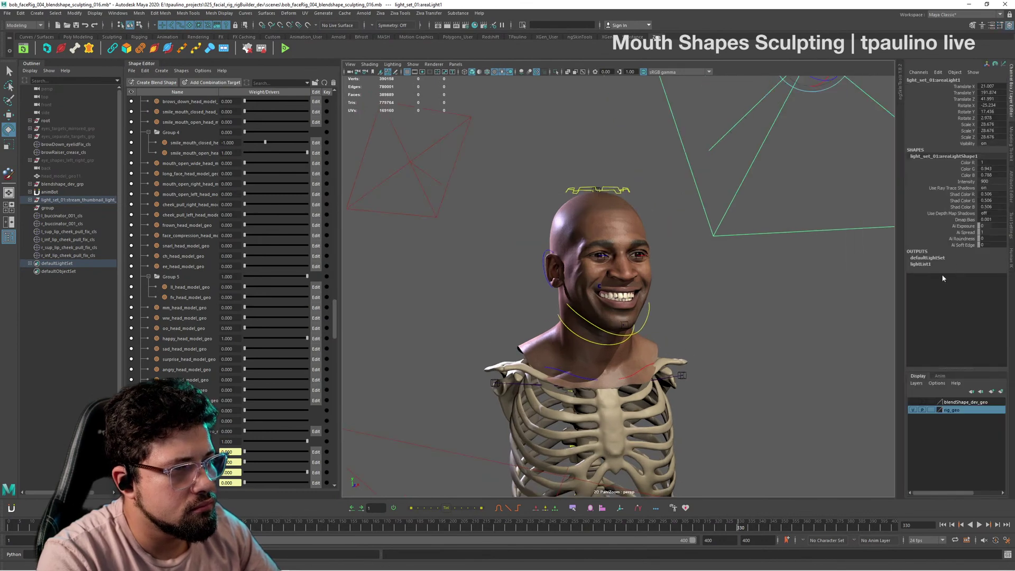
# Step: Enable depth map shadows on the area light with a black shadow colour, resolution 352 and filter size 5
pyautogui.click(1012, 187)
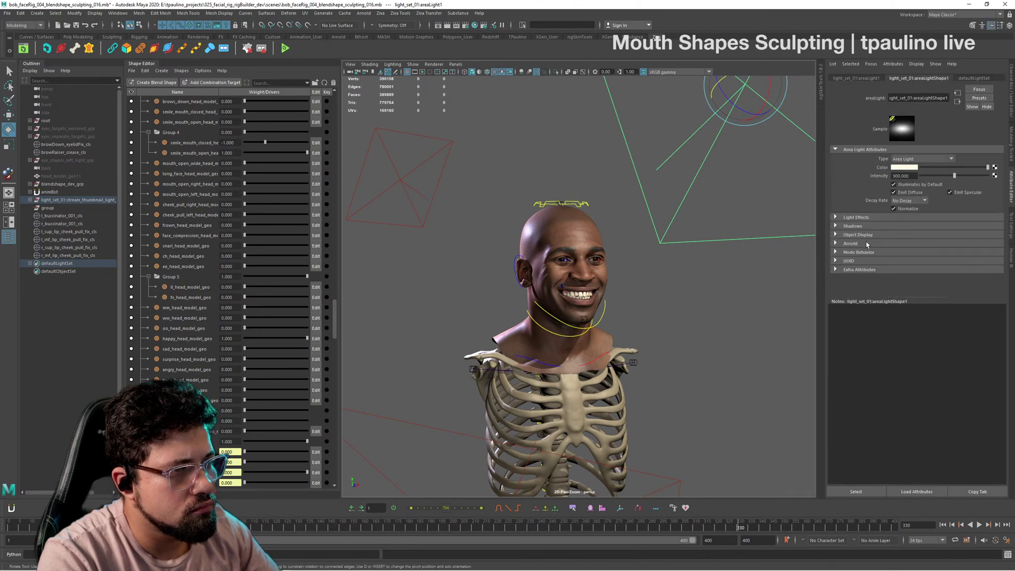
pyautogui.click(852, 226)
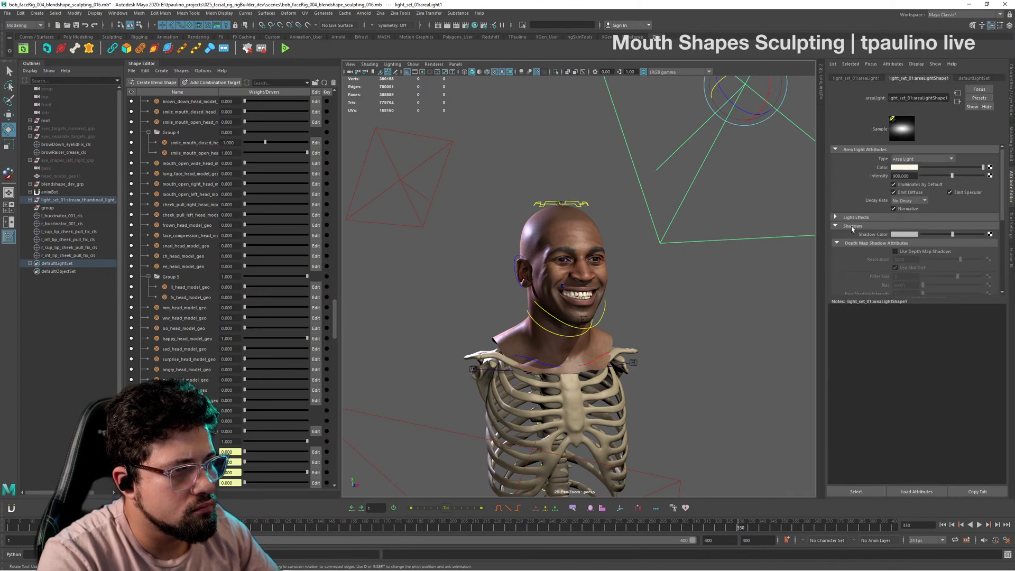
pyautogui.click(902, 252)
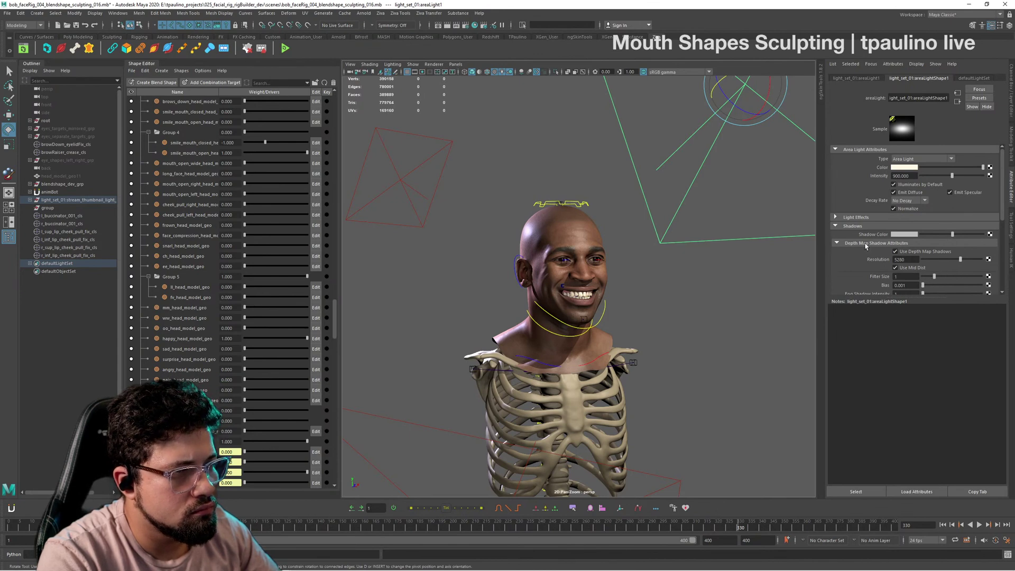
pyautogui.scroll(-3, 863, 279)
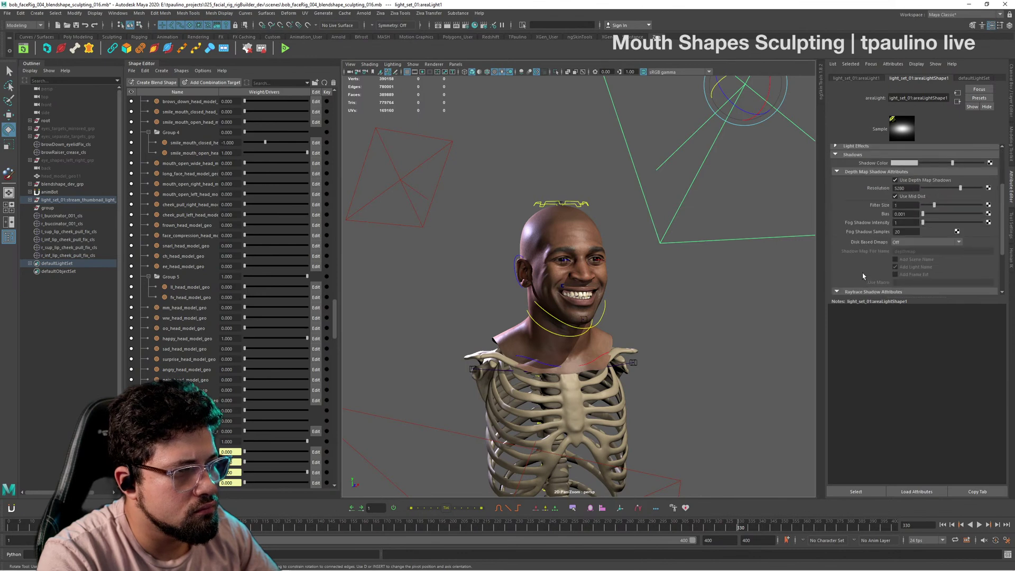
pyautogui.scroll(1, 866, 228)
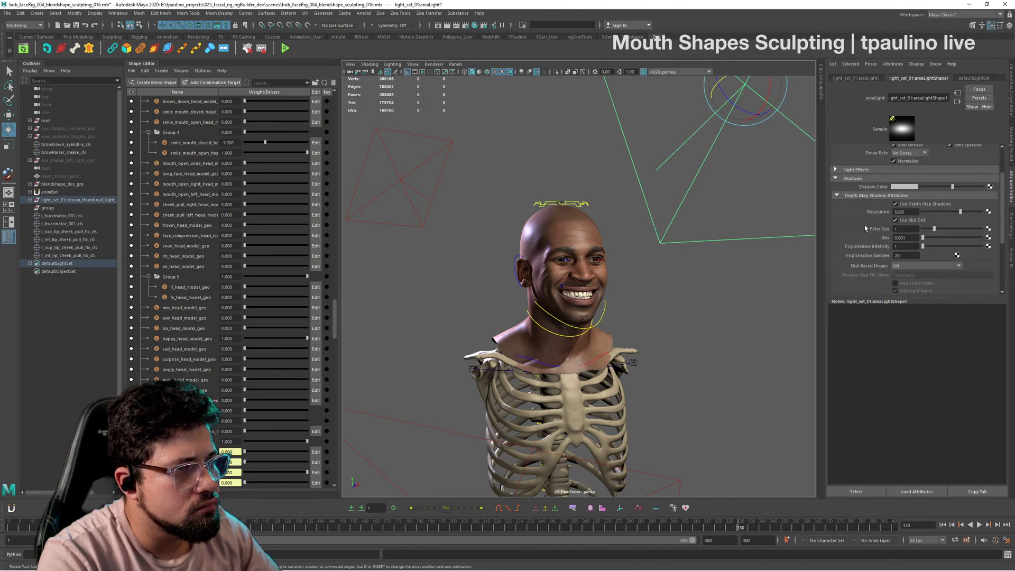
pyautogui.click(966, 187)
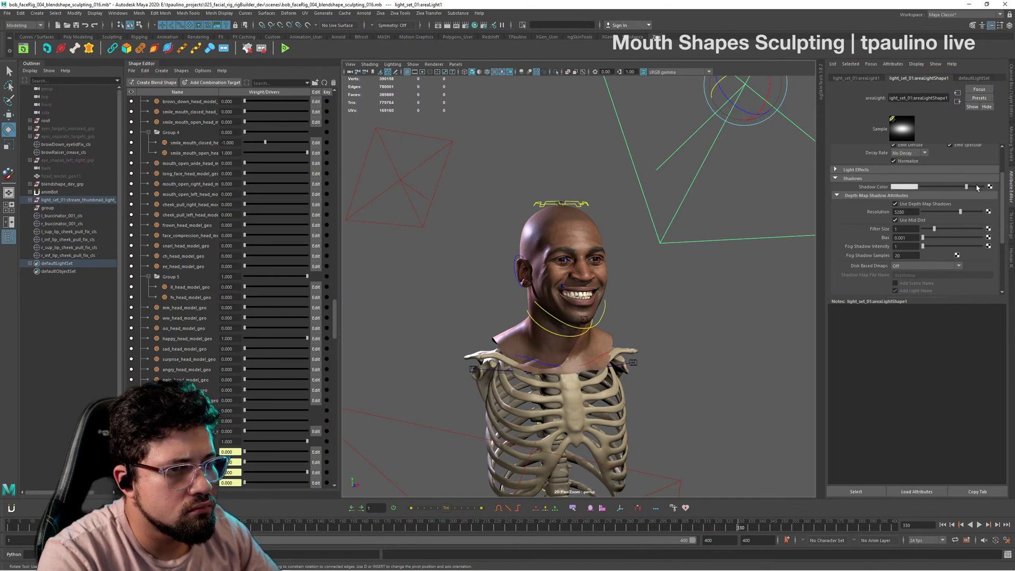
pyautogui.moveTo(973, 187); pyautogui.dragTo(921, 190)
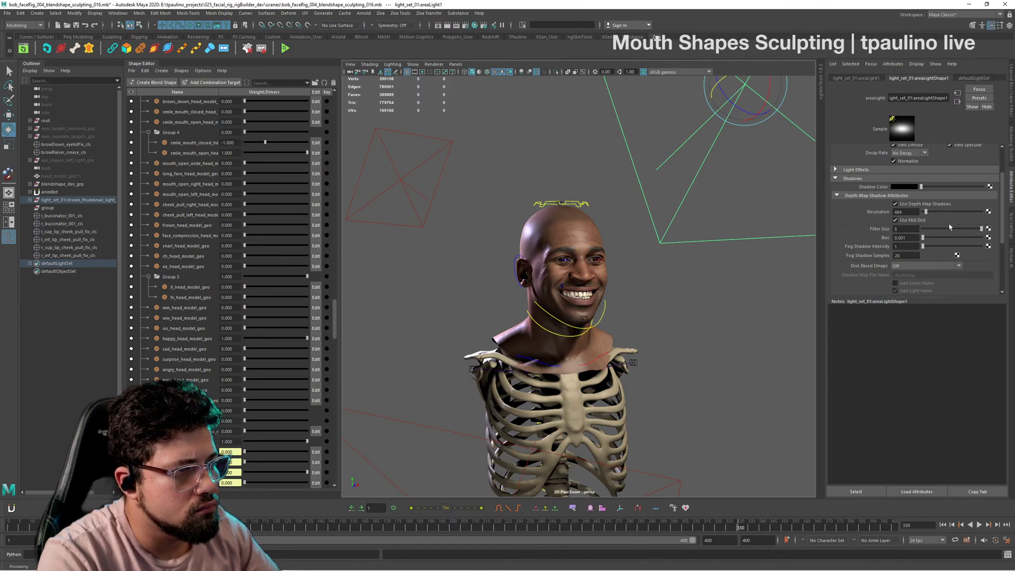
pyautogui.moveTo(928, 211); pyautogui.dragTo(925, 213)
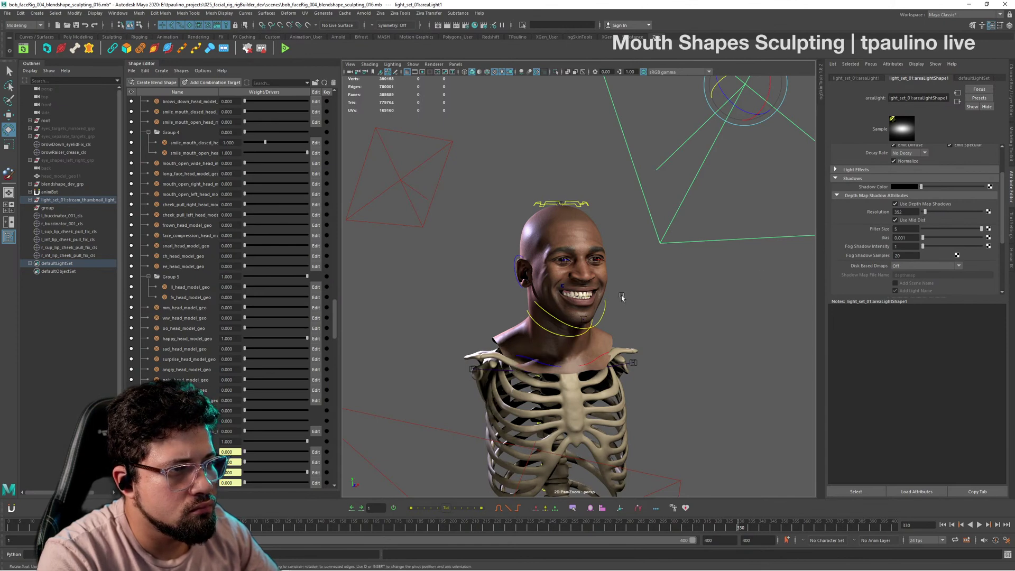
# Step: Raise the area light's depth map shadow resolution to 576 after checking the shadows on the face up close
pyautogui.keyDown('alt'); pyautogui.moveTo(624, 297); pyautogui.dragTo(687, 306); pyautogui.keyUp('alt')
pyautogui.keyDown('alt'); pyautogui.moveTo(687, 306); pyautogui.dragTo(601, 297, button='right'); pyautogui.keyUp('alt')
pyautogui.keyDown('alt'); pyautogui.moveTo(601, 297); pyautogui.dragTo(625, 300); pyautogui.keyUp('alt')
pyautogui.keyDown('alt'); pyautogui.moveTo(625, 299); pyautogui.dragTo(814, 237, button='right'); pyautogui.keyUp('alt')
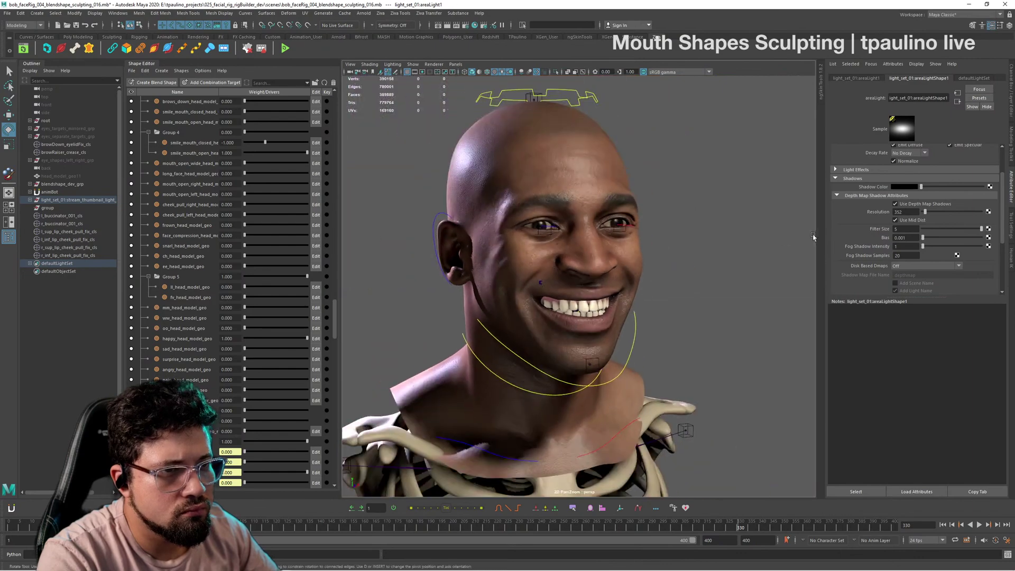
pyautogui.keyDown('alt'); pyautogui.moveTo(804, 259); pyautogui.dragTo(837, 250); pyautogui.keyUp('alt')
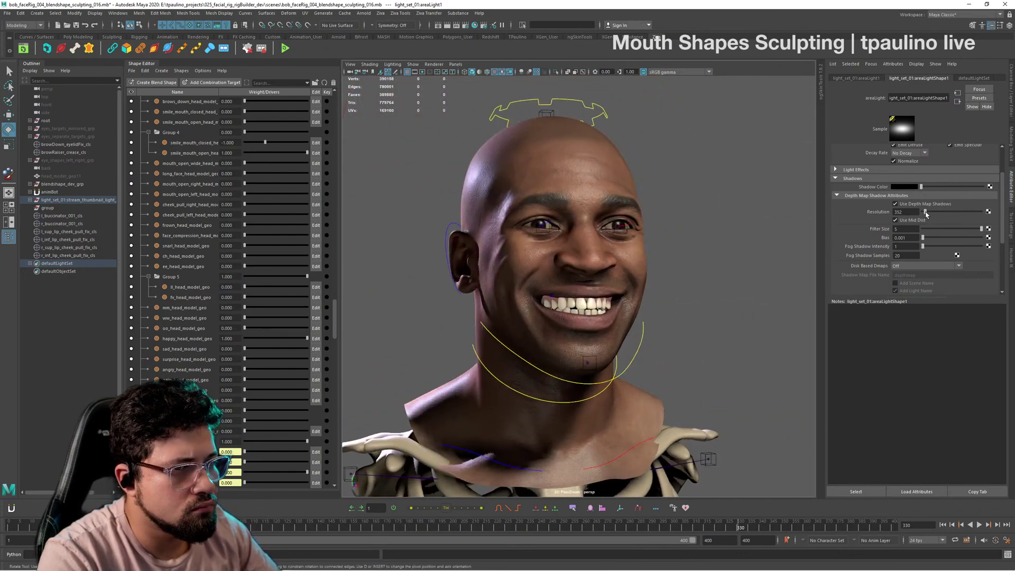
pyautogui.keyDown('alt'); pyautogui.moveTo(738, 282); pyautogui.dragTo(800, 306, button='right'); pyautogui.keyUp('alt')
pyautogui.keyDown('alt'); pyautogui.moveTo(800, 307); pyautogui.dragTo(772, 269); pyautogui.keyUp('alt')
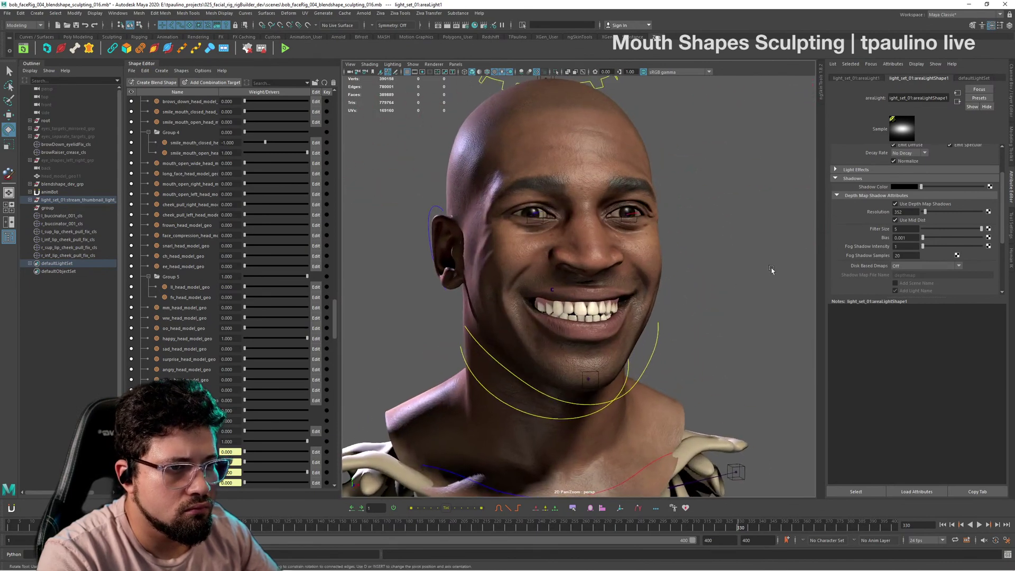
pyautogui.moveTo(923, 213)
pyautogui.mouseDown()
pyautogui.moveTo(952, 213)
pyautogui.moveTo(927, 216)
pyautogui.mouseUp()
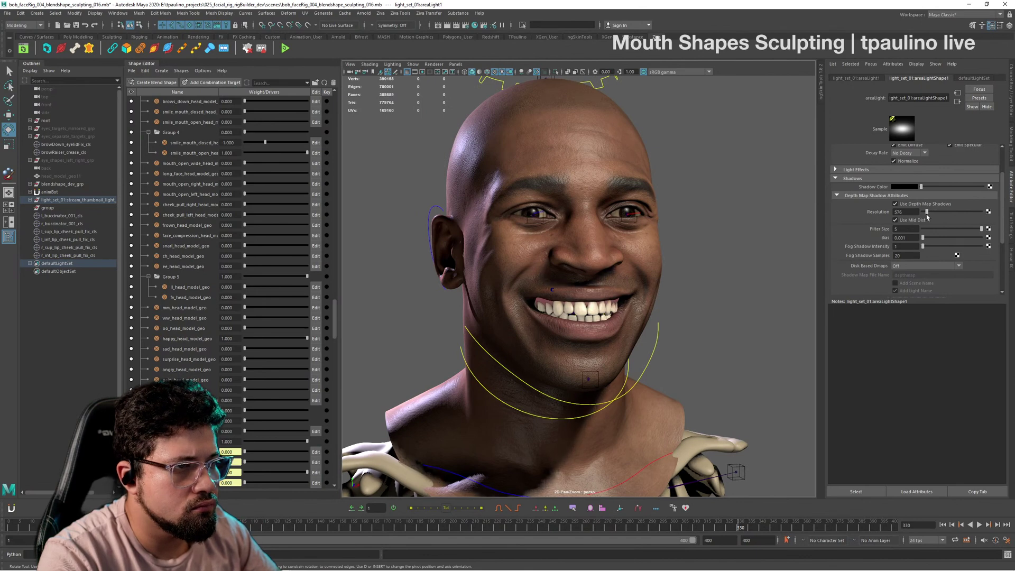
# Step: Examine the happy smile under the new shadows from the front, side and three-quarter views, near and far
pyautogui.click(522, 72)
pyautogui.keyDown('alt'); pyautogui.moveTo(773, 269); pyautogui.dragTo(722, 276); pyautogui.keyUp('alt')
pyautogui.keyDown('alt'); pyautogui.moveTo(722, 276); pyautogui.dragTo(656, 290, button='right'); pyautogui.keyUp('alt')
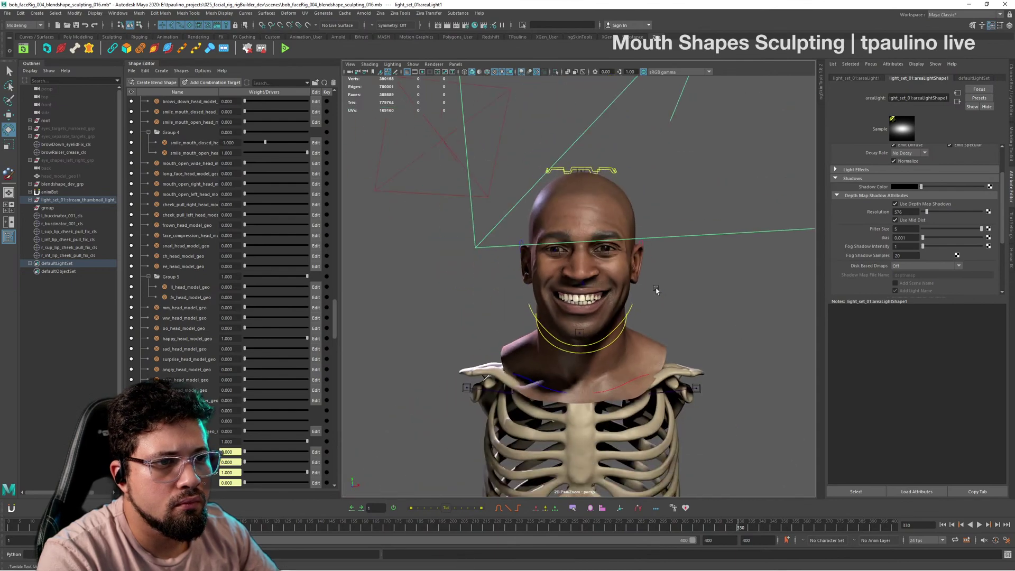
pyautogui.keyDown('alt'); pyautogui.moveTo(656, 290); pyautogui.dragTo(718, 291); pyautogui.keyUp('alt')
pyautogui.keyDown('alt'); pyautogui.moveTo(656, 296); pyautogui.dragTo(702, 304, button='right'); pyautogui.keyUp('alt')
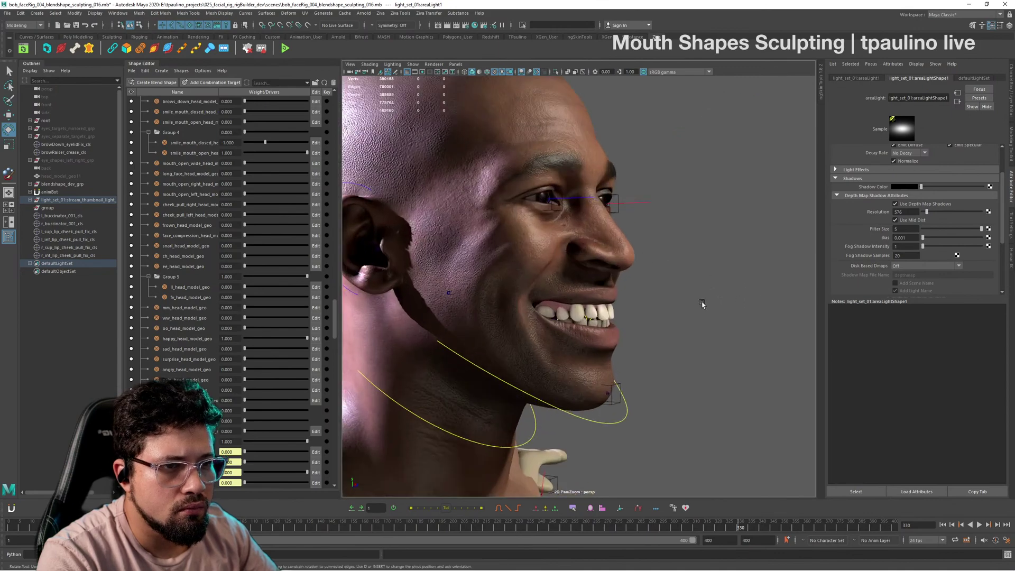
pyautogui.keyDown('alt'); pyautogui.moveTo(702, 304); pyautogui.dragTo(667, 302); pyautogui.keyUp('alt')
pyautogui.keyDown('alt'); pyautogui.moveTo(667, 302); pyautogui.dragTo(635, 304, button='right'); pyautogui.keyUp('alt')
pyautogui.keyDown('alt'); pyautogui.moveTo(635, 304); pyautogui.dragTo(606, 312); pyautogui.keyUp('alt')
pyautogui.keyDown('alt'); pyautogui.moveTo(606, 312); pyautogui.dragTo(661, 328, button='right'); pyautogui.keyUp('alt')
pyautogui.keyDown('alt'); pyautogui.moveTo(661, 328); pyautogui.dragTo(707, 341); pyautogui.keyUp('alt')
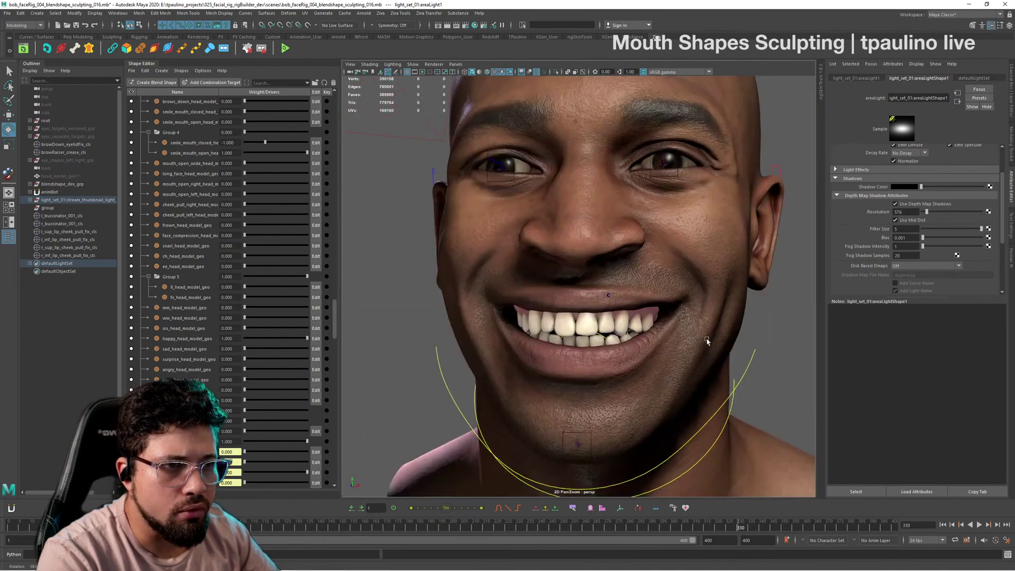
pyautogui.keyDown('alt'); pyautogui.moveTo(707, 341); pyautogui.dragTo(552, 320, button='right'); pyautogui.keyUp('alt')
pyautogui.keyDown('alt'); pyautogui.moveTo(553, 320); pyautogui.dragTo(573, 325); pyautogui.keyUp('alt')
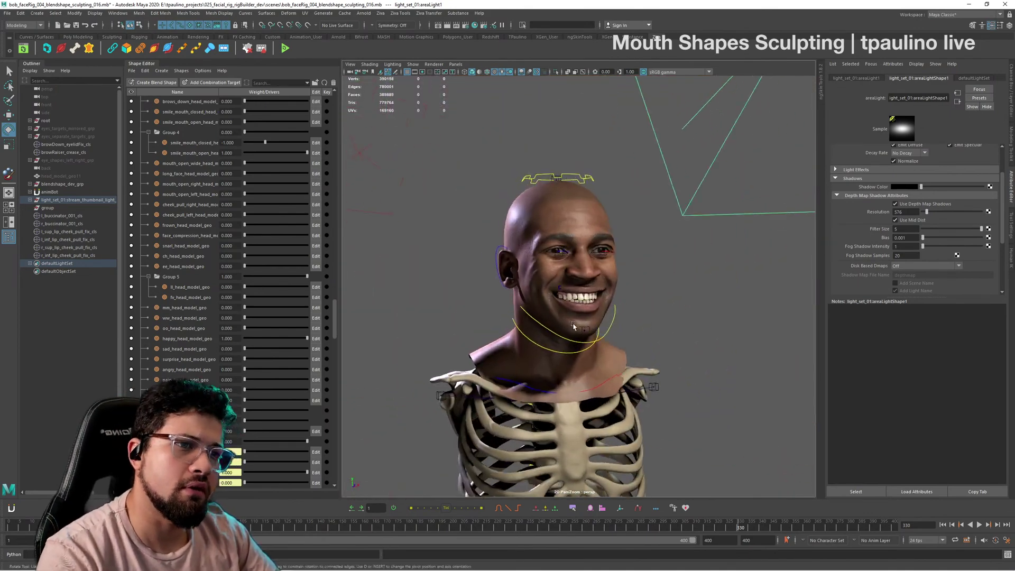
pyautogui.keyDown('alt'); pyautogui.moveTo(573, 325); pyautogui.dragTo(617, 329, button='right'); pyautogui.keyUp('alt')
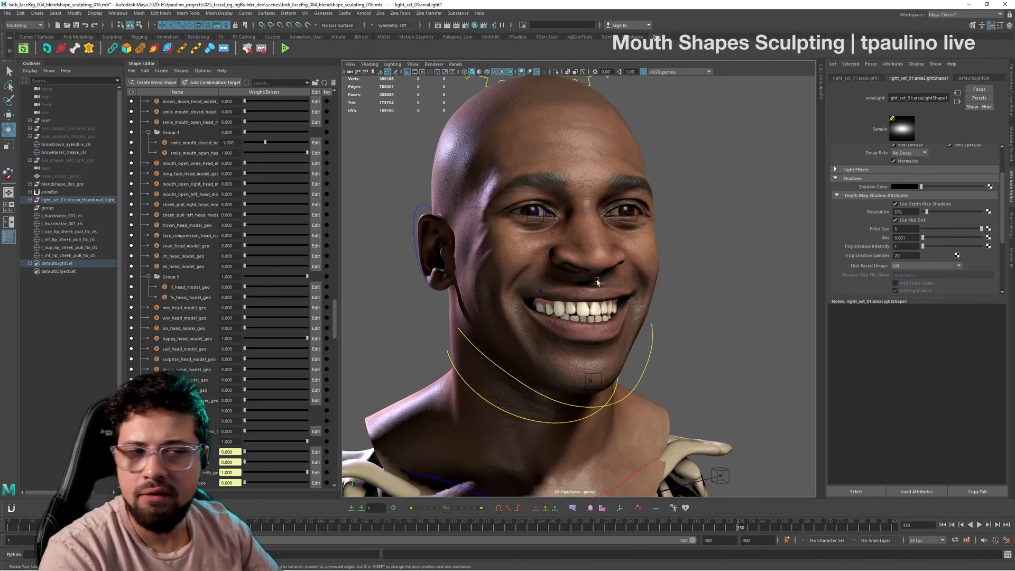
pyautogui.keyDown('alt'); pyautogui.moveTo(597, 282); pyautogui.dragTo(623, 296); pyautogui.keyUp('alt')
pyautogui.keyDown('alt'); pyautogui.moveTo(624, 297); pyautogui.dragTo(651, 301, button='right'); pyautogui.keyUp('alt')
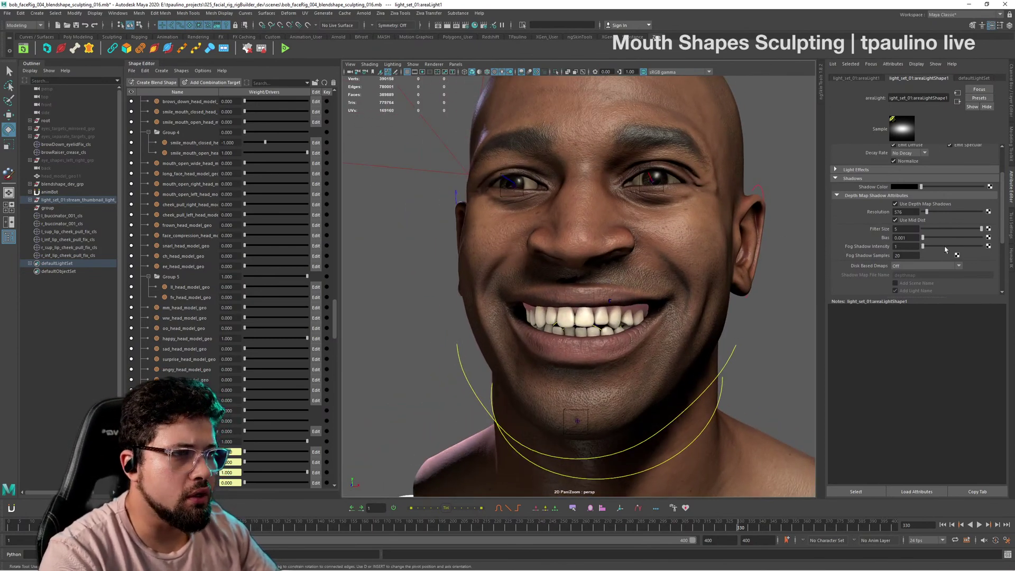
# Step: Hide the rig_geo display layer and show the blendShape_dev_geo layer instead
pyautogui.click(1012, 228)
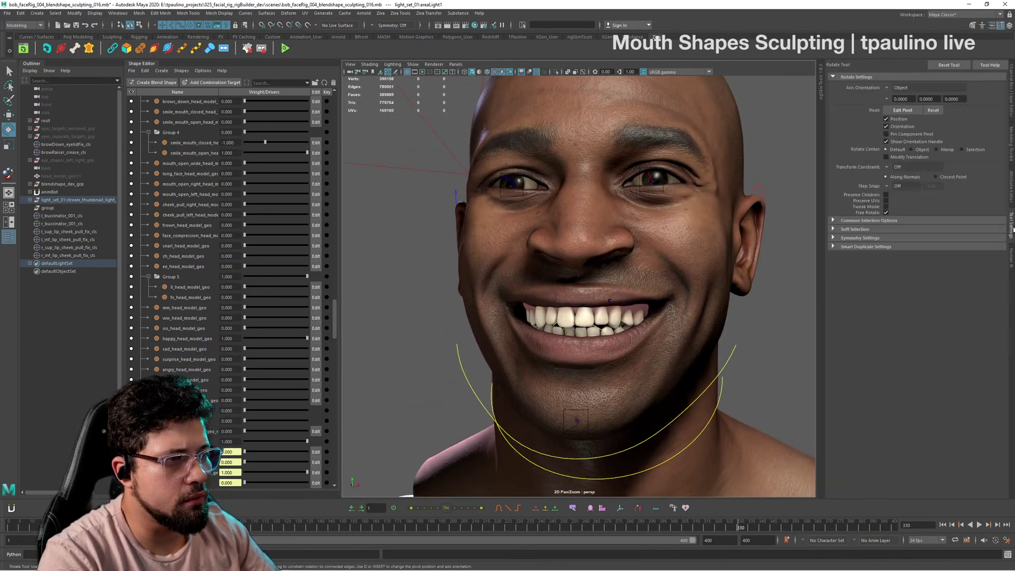
pyautogui.click(1011, 190)
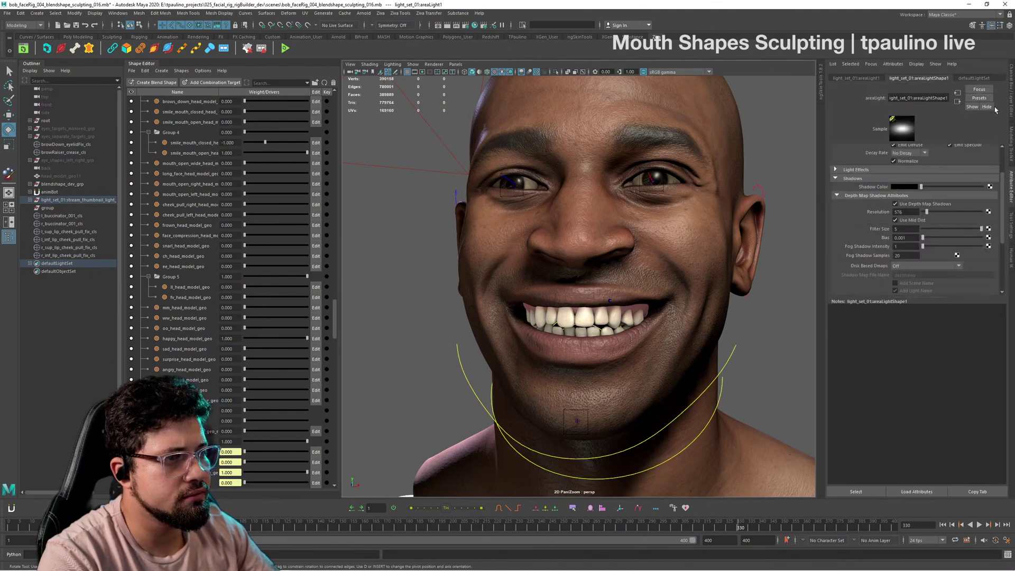
pyautogui.click(1012, 89)
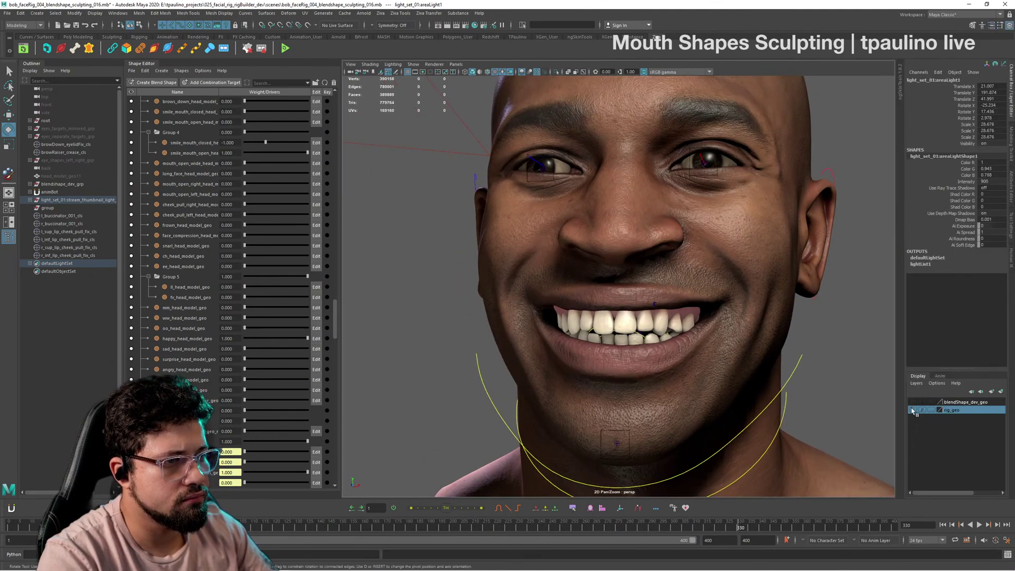
pyautogui.click(913, 410)
pyautogui.click(913, 403)
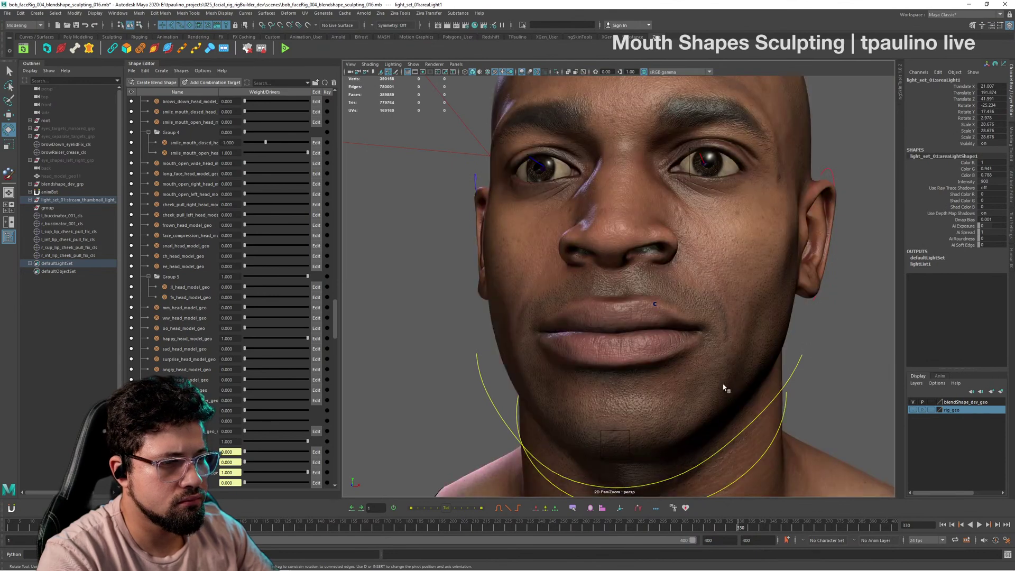
# Step: Lower the two cheek-puller target weights under target_dev_bld_node together to 0.151
pyautogui.keyDown('alt'); pyautogui.moveTo(730, 378); pyautogui.dragTo(559, 323); pyautogui.keyUp('alt')
pyautogui.scroll(-4, 274, 369)
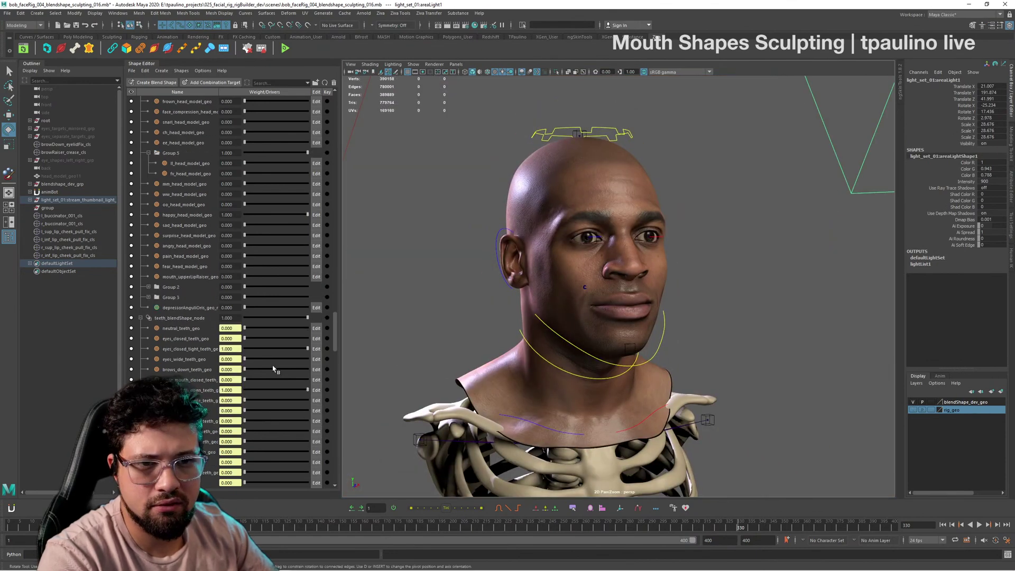
pyautogui.scroll(-6, 273, 368)
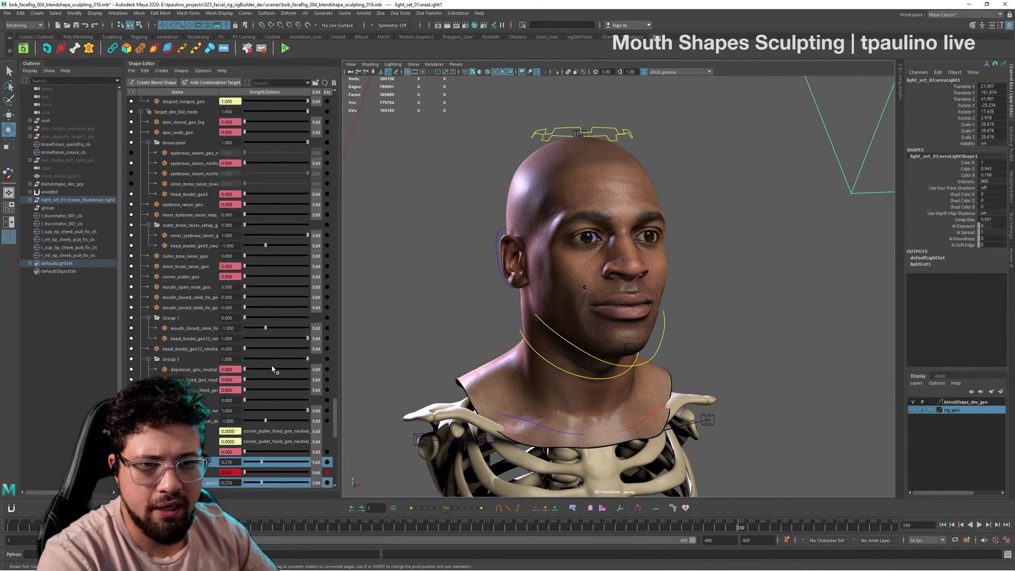
pyautogui.scroll(-2, 273, 368)
pyautogui.moveTo(268, 405)
pyautogui.mouseDown()
pyautogui.moveTo(315, 400)
pyautogui.moveTo(255, 401)
pyautogui.mouseUp()
# Step: Build a toothy smile in Group 3 with corner_puller_fixed and depressor at 1.000 and levator_fixed at 0.528
pyautogui.click(205, 311)
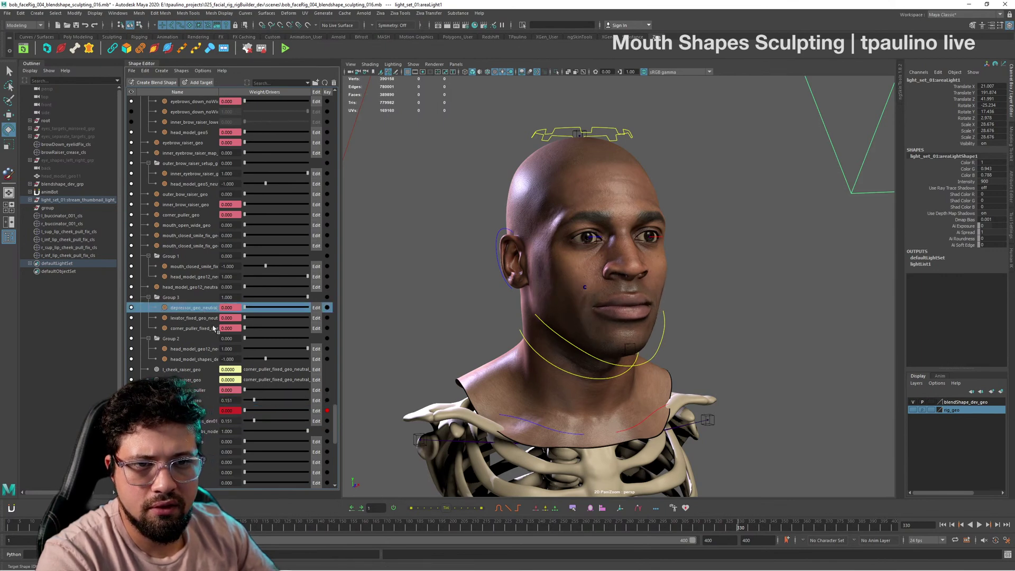
pyautogui.click(213, 327)
pyautogui.moveTo(245, 329); pyautogui.dragTo(361, 332)
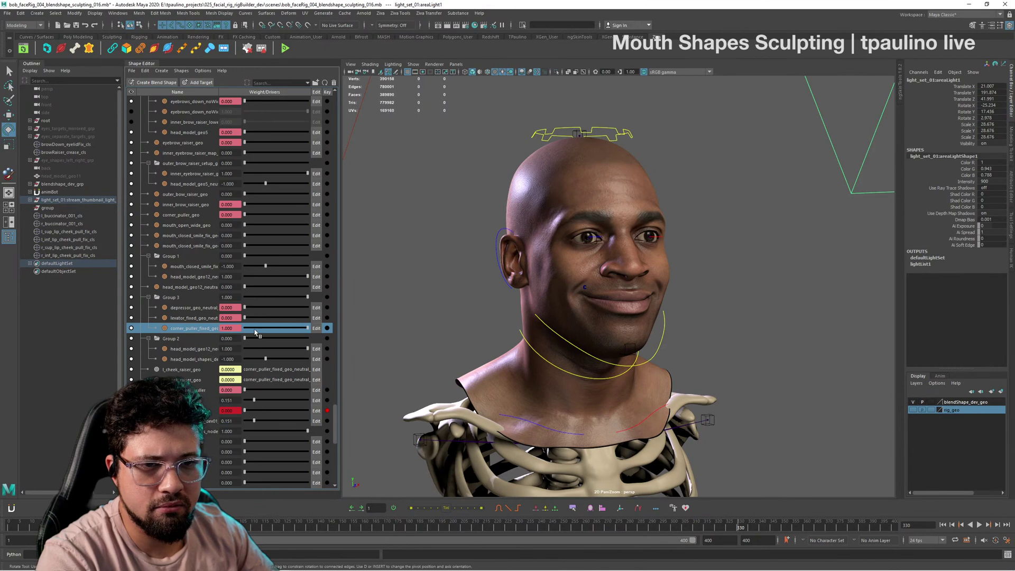
pyautogui.moveTo(253, 318); pyautogui.dragTo(280, 321)
# Step: Adjust the two cheek-puller target weights together to 0.314 while viewing the smile from the side
pyautogui.keyDown('alt'); pyautogui.moveTo(598, 346); pyautogui.dragTo(492, 358); pyautogui.keyUp('alt')
pyautogui.keyDown('alt'); pyautogui.moveTo(491, 358); pyautogui.dragTo(607, 381, button='right'); pyautogui.keyUp('alt')
pyautogui.keyDown('alt'); pyautogui.moveTo(607, 380); pyautogui.dragTo(682, 375); pyautogui.keyUp('alt')
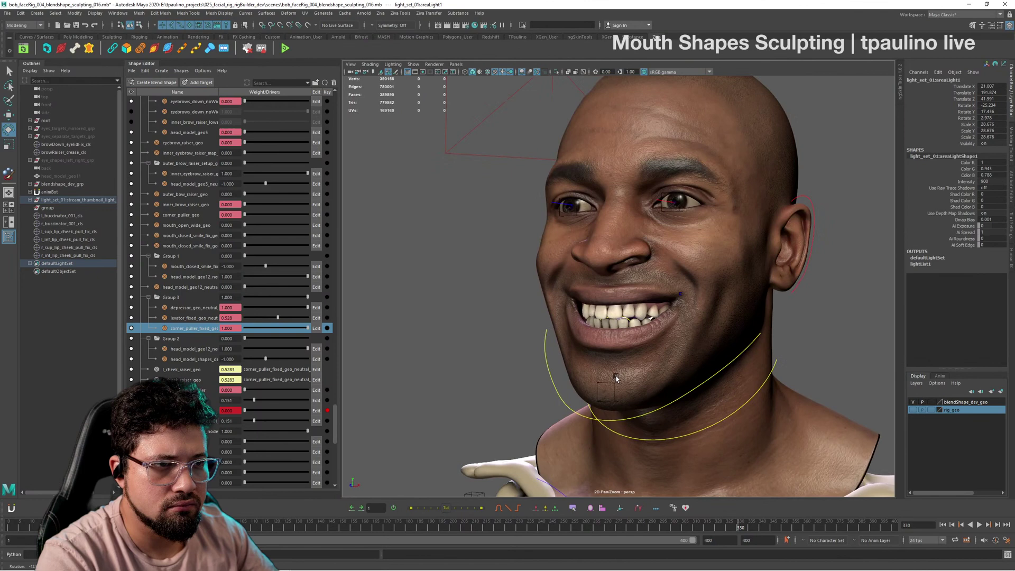
pyautogui.click(254, 401)
pyautogui.keyDown('ctrl'); pyautogui.click(254, 421); pyautogui.keyUp('ctrl')
pyautogui.moveTo(268, 422); pyautogui.dragTo(269, 421)
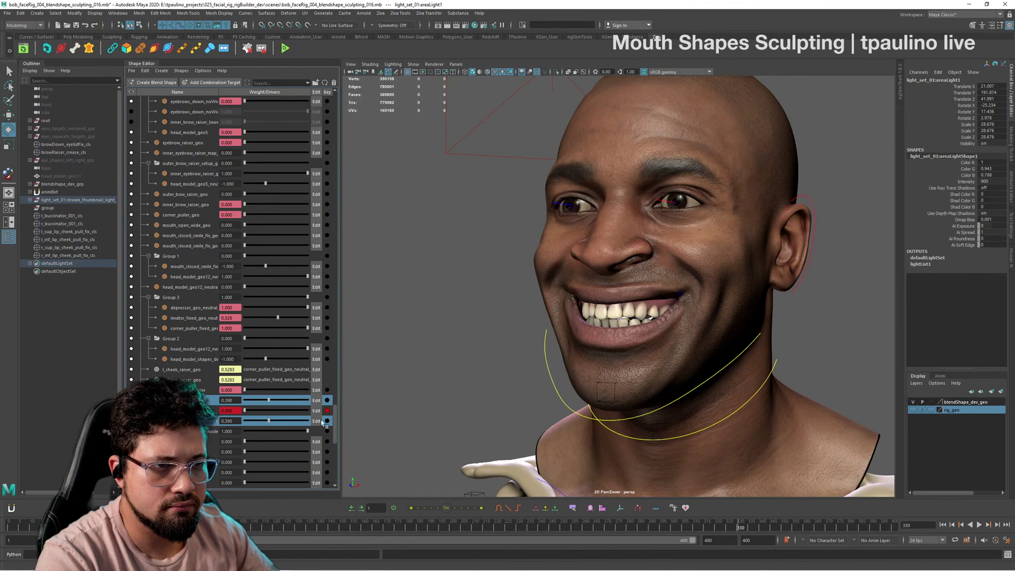
pyautogui.keyDown('alt'); pyautogui.moveTo(793, 412); pyautogui.dragTo(592, 401); pyautogui.keyUp('alt')
pyautogui.moveTo(271, 420); pyautogui.dragTo(265, 422)
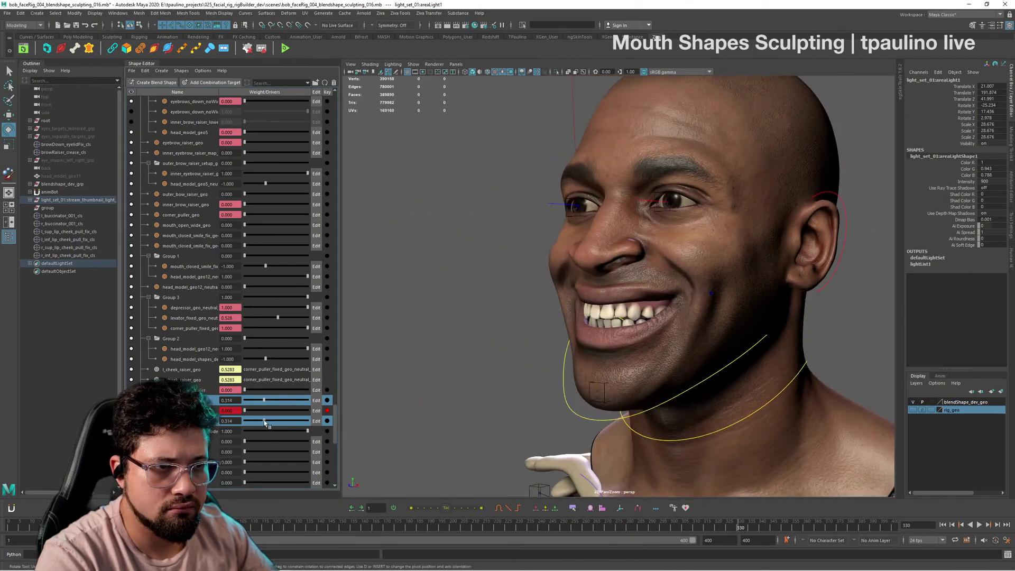
# Step: Examine the combined smile's mouth corners, teeth and cheeks from the front and both sides
pyautogui.keyDown('alt'); pyautogui.moveTo(640, 384); pyautogui.dragTo(732, 385); pyautogui.keyUp('alt')
pyautogui.keyDown('alt'); pyautogui.moveTo(732, 385); pyautogui.dragTo(650, 372, button='right'); pyautogui.keyUp('alt')
pyautogui.moveTo(650, 372)
pyautogui.keyDown('alt'); pyautogui.mouseDown()
pyautogui.moveTo(687, 368)
pyautogui.moveTo(661, 364)
pyautogui.mouseUp(); pyautogui.keyUp('alt')
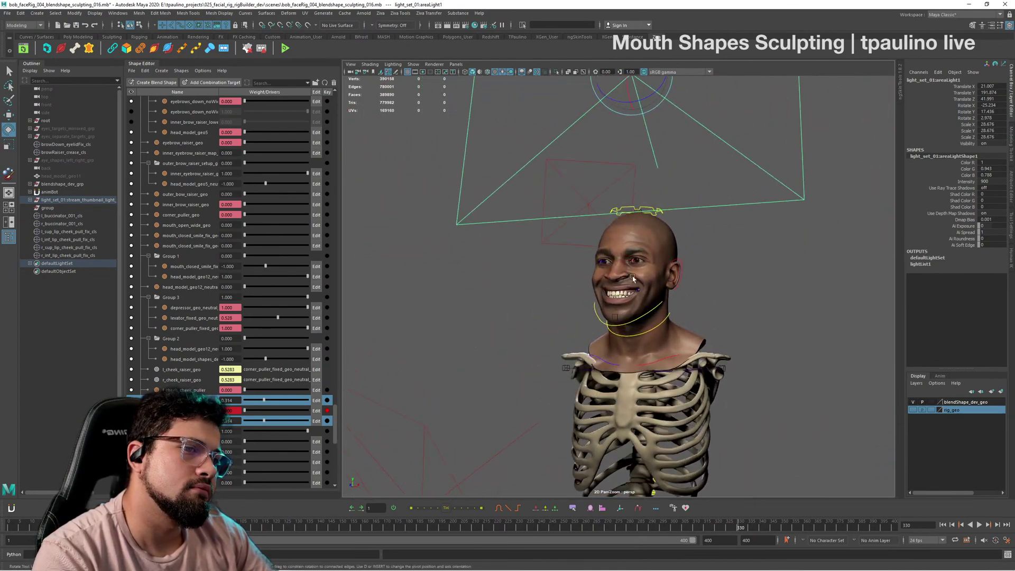
pyautogui.keyDown('alt'); pyautogui.moveTo(661, 364); pyautogui.dragTo(696, 279, button='right'); pyautogui.keyUp('alt')
pyautogui.keyDown('alt'); pyautogui.moveTo(696, 279); pyautogui.dragTo(703, 280); pyautogui.keyUp('alt')
pyautogui.keyDown('alt'); pyautogui.moveTo(703, 280); pyautogui.dragTo(753, 308, button='right'); pyautogui.keyUp('alt')
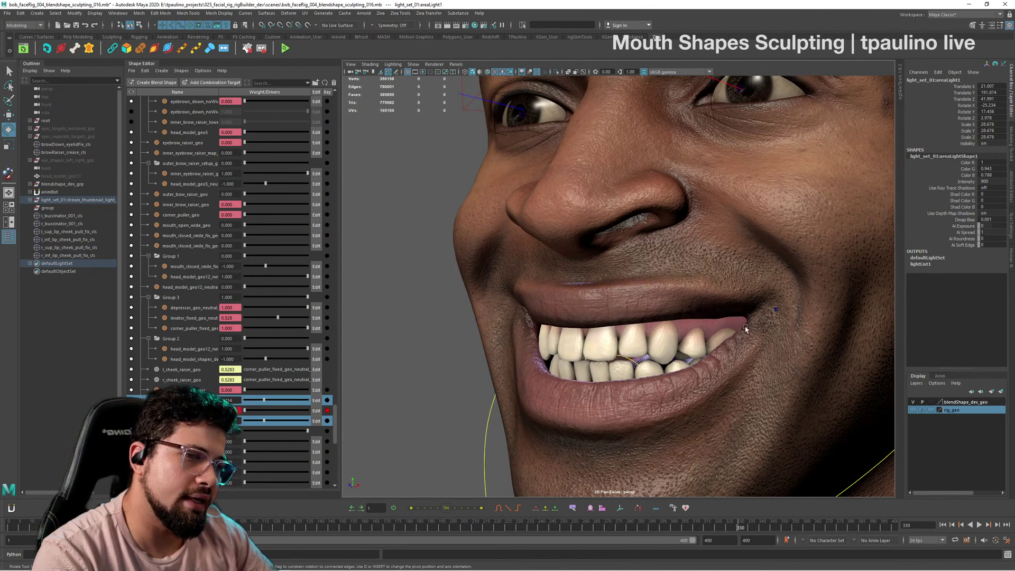
pyautogui.scroll(-6, 746, 319)
pyautogui.keyDown('alt'); pyautogui.moveTo(743, 323); pyautogui.dragTo(711, 325); pyautogui.keyUp('alt')
pyautogui.keyDown('alt'); pyautogui.moveTo(711, 325); pyautogui.dragTo(625, 312, button='right'); pyautogui.keyUp('alt')
pyautogui.keyDown('alt'); pyautogui.moveTo(625, 313); pyautogui.dragTo(581, 316); pyautogui.keyUp('alt')
pyautogui.keyDown('alt'); pyautogui.moveTo(581, 317); pyautogui.dragTo(718, 349, button='right'); pyautogui.keyUp('alt')
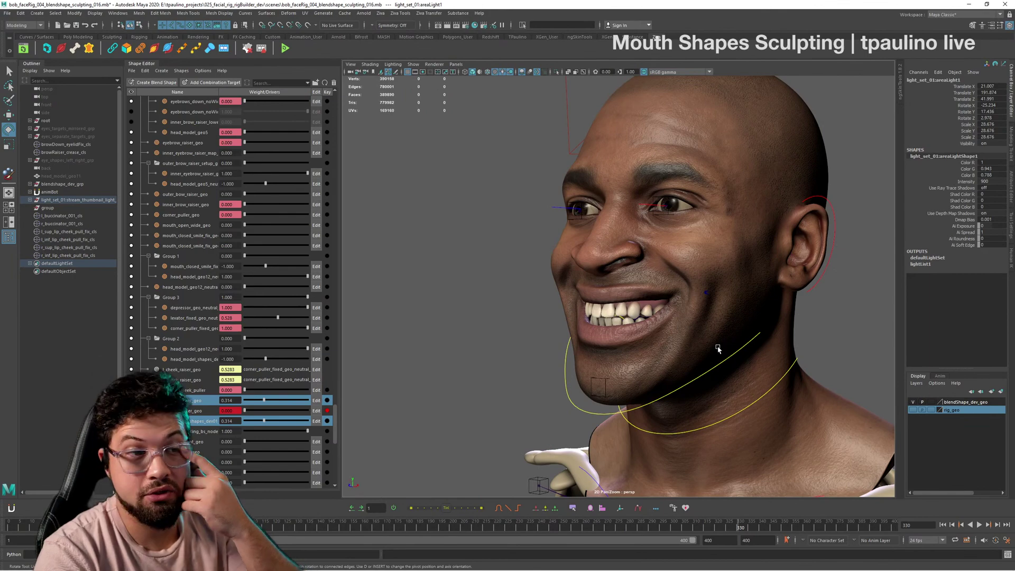
pyautogui.keyDown('alt'); pyautogui.moveTo(624, 266); pyautogui.dragTo(721, 310); pyautogui.keyUp('alt')
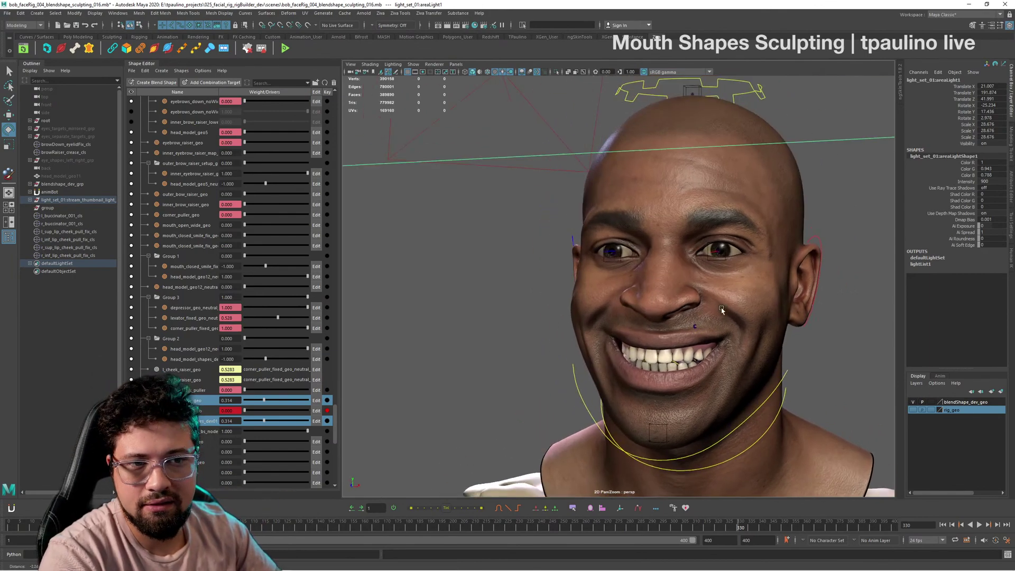
pyautogui.keyDown('alt'); pyautogui.moveTo(721, 310); pyautogui.dragTo(709, 277, button='right'); pyautogui.keyUp('alt')
pyautogui.keyDown('alt'); pyautogui.moveTo(709, 276); pyautogui.dragTo(672, 252); pyautogui.keyUp('alt')
pyautogui.keyDown('alt'); pyautogui.moveTo(672, 251); pyautogui.dragTo(698, 281, button='right'); pyautogui.keyUp('alt')
pyautogui.keyDown('alt'); pyautogui.moveTo(698, 281); pyautogui.dragTo(730, 312); pyautogui.keyUp('alt')
pyautogui.keyDown('alt'); pyautogui.moveTo(730, 312); pyautogui.dragTo(742, 322, button='right'); pyautogui.keyUp('alt')
pyautogui.keyDown('alt'); pyautogui.moveTo(742, 323); pyautogui.dragTo(684, 321, button='middle'); pyautogui.keyUp('alt')
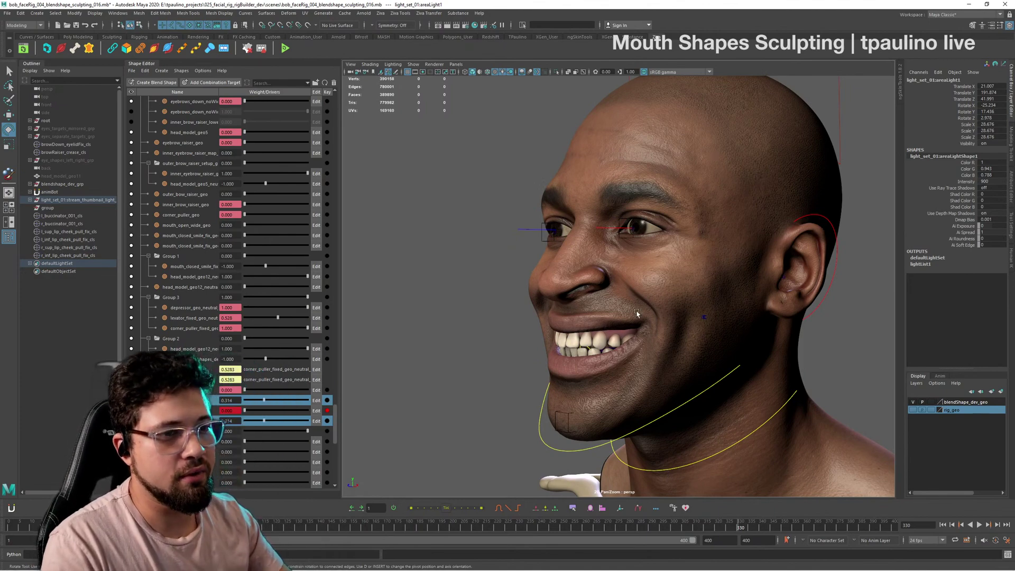
pyautogui.keyDown('alt'); pyautogui.moveTo(637, 313); pyautogui.dragTo(738, 331); pyautogui.keyUp('alt')
pyautogui.keyDown('alt'); pyautogui.moveTo(592, 318); pyautogui.dragTo(604, 320); pyautogui.keyUp('alt')
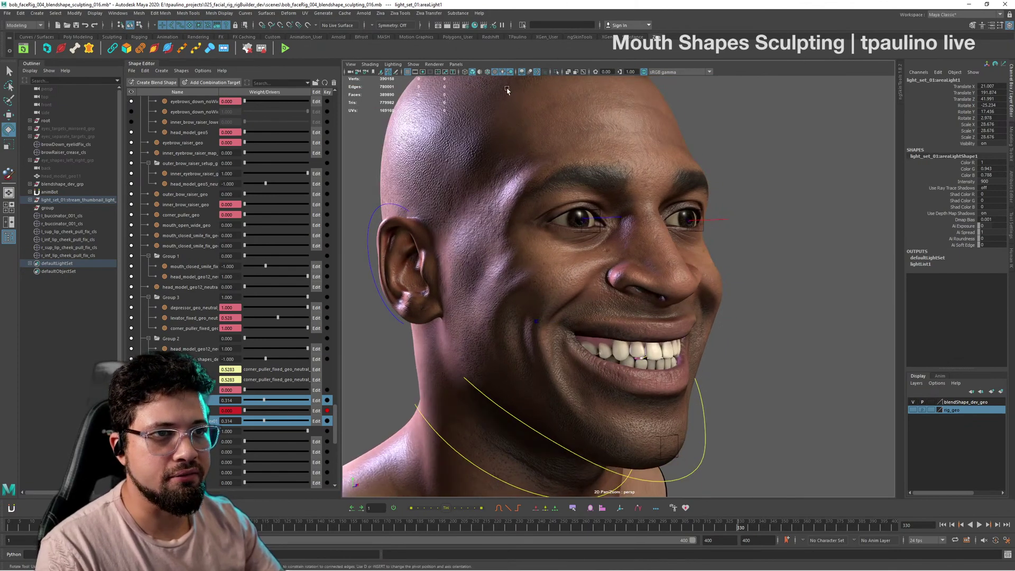
# Step: Turn off scene lighting in the viewport and inspect both sides of the smiling face under default lighting
pyautogui.click(505, 71)
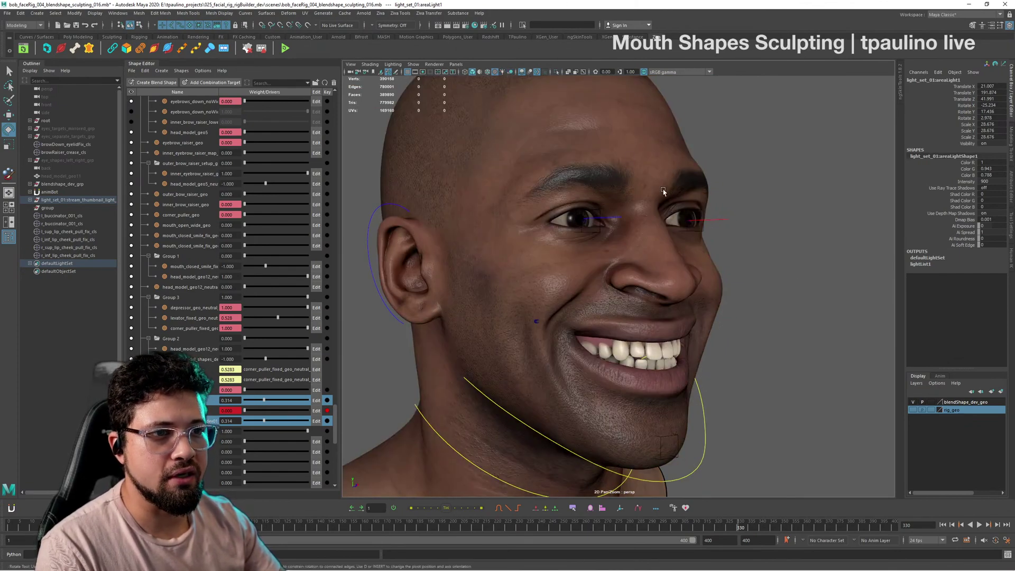
pyautogui.keyDown('alt'); pyautogui.moveTo(846, 295); pyautogui.dragTo(670, 282); pyautogui.keyUp('alt')
pyautogui.keyDown('alt'); pyautogui.moveTo(670, 281); pyautogui.dragTo(606, 299, button='right'); pyautogui.keyUp('alt')
pyautogui.keyDown('alt'); pyautogui.moveTo(605, 299); pyautogui.dragTo(678, 303); pyautogui.keyUp('alt')
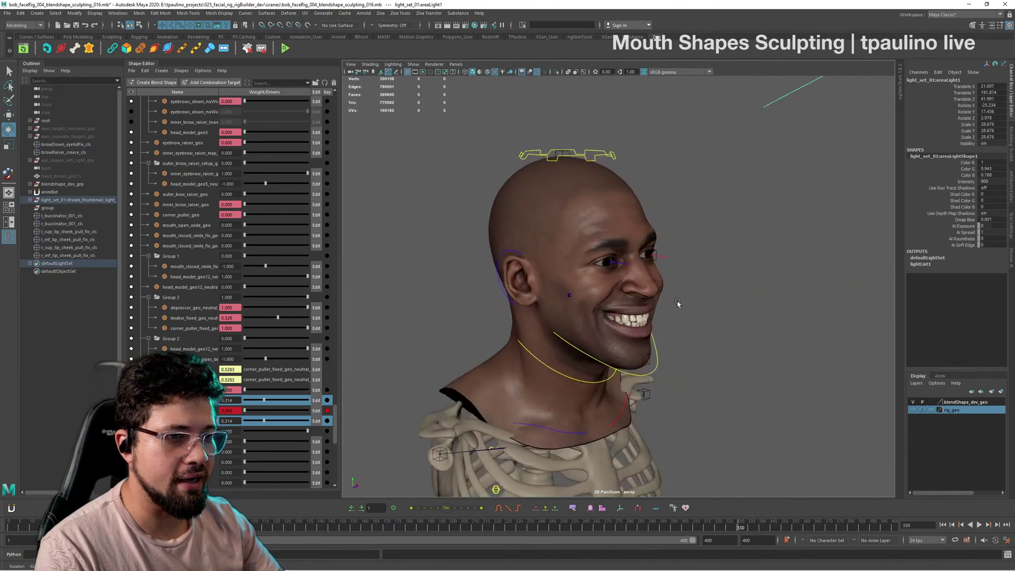
pyautogui.keyDown('alt'); pyautogui.moveTo(677, 303); pyautogui.dragTo(750, 326, button='right'); pyautogui.keyUp('alt')
pyautogui.keyDown('alt'); pyautogui.moveTo(750, 326); pyautogui.dragTo(629, 337); pyautogui.keyUp('alt')
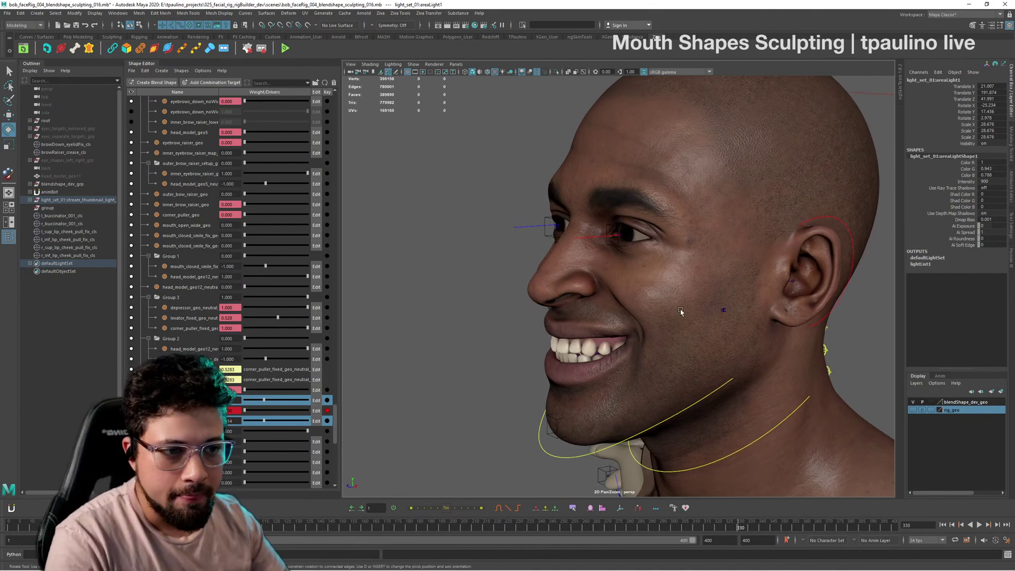
# Step: Hide the blendShape_dev_geo display layer and show the rig_geo layer
pyautogui.keyDown('alt'); pyautogui.moveTo(614, 385); pyautogui.dragTo(701, 301); pyautogui.keyUp('alt')
pyautogui.keyDown('alt'); pyautogui.moveTo(701, 301); pyautogui.dragTo(762, 354, button='right'); pyautogui.keyUp('alt')
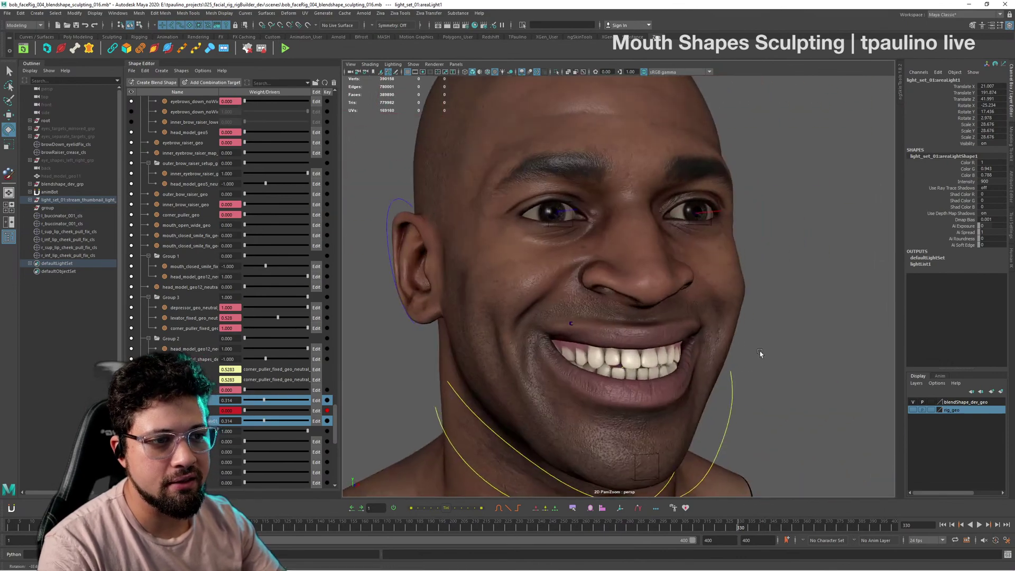
pyautogui.moveTo(761, 354)
pyautogui.keyDown('alt'); pyautogui.mouseDown()
pyautogui.moveTo(728, 354)
pyautogui.moveTo(691, 290)
pyautogui.moveTo(625, 322)
pyautogui.moveTo(682, 354)
pyautogui.moveTo(744, 363)
pyautogui.mouseUp(); pyautogui.keyUp('alt')
pyautogui.keyDown('alt'); pyautogui.moveTo(744, 363); pyautogui.dragTo(642, 369, button='right'); pyautogui.keyUp('alt')
pyautogui.keyDown('alt'); pyautogui.moveTo(642, 369); pyautogui.dragTo(683, 367); pyautogui.keyUp('alt')
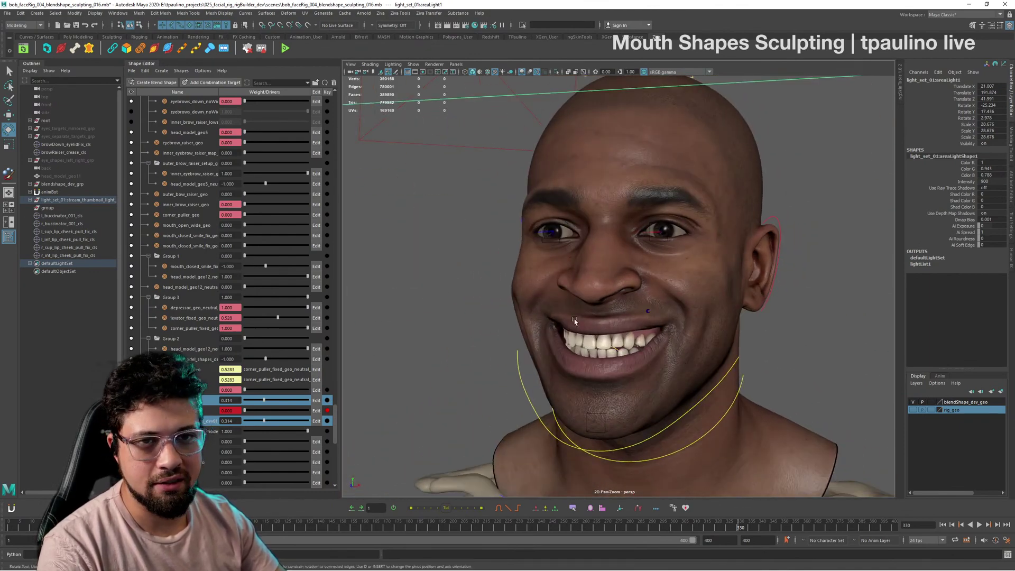
pyautogui.click(914, 403)
pyautogui.click(913, 409)
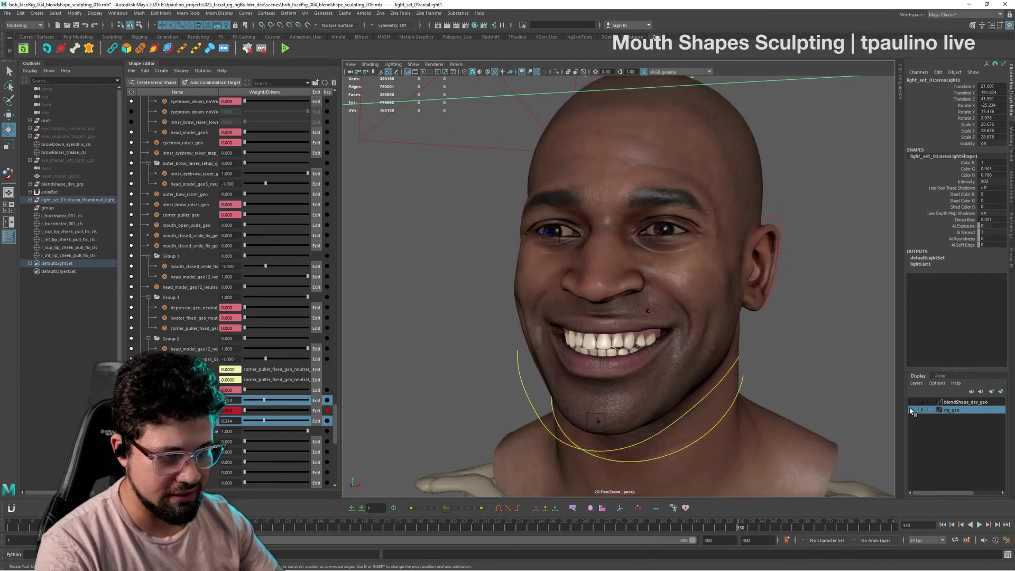
# Step: Select the rig's head mesh and set the happy_head_model_geo target weight to 0, leaving nothing selected
pyautogui.keyDown('alt'); pyautogui.moveTo(751, 401); pyautogui.dragTo(726, 399); pyautogui.keyUp('alt')
pyautogui.click(696, 319)
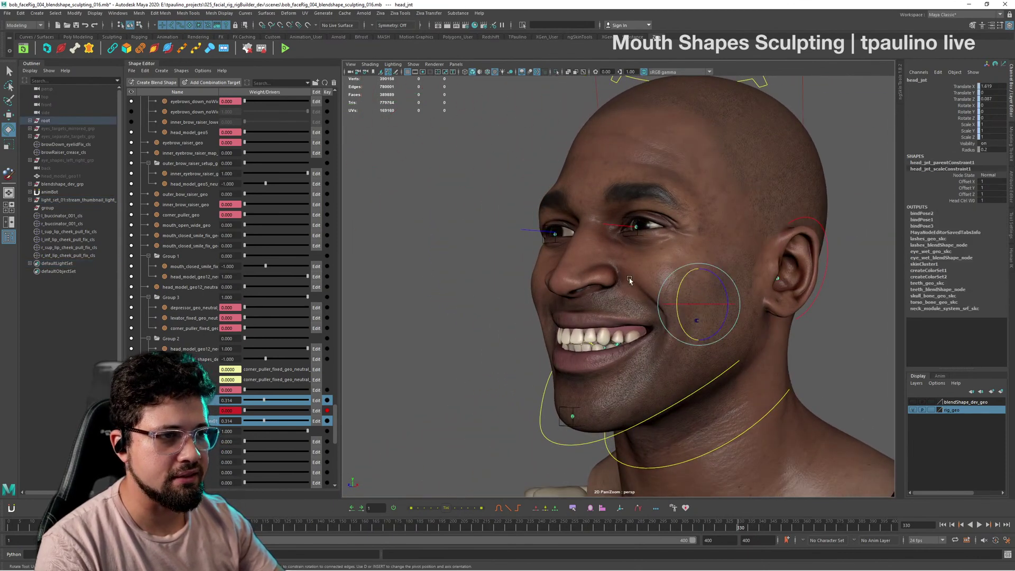
pyautogui.click(607, 281)
pyautogui.scroll(5, 266, 300)
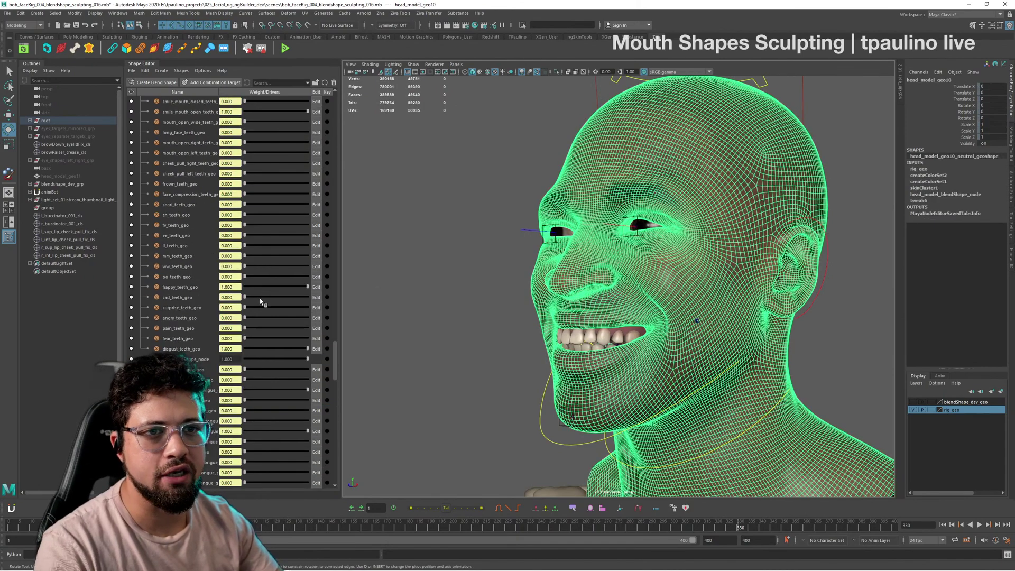
pyautogui.scroll(-6, 266, 299)
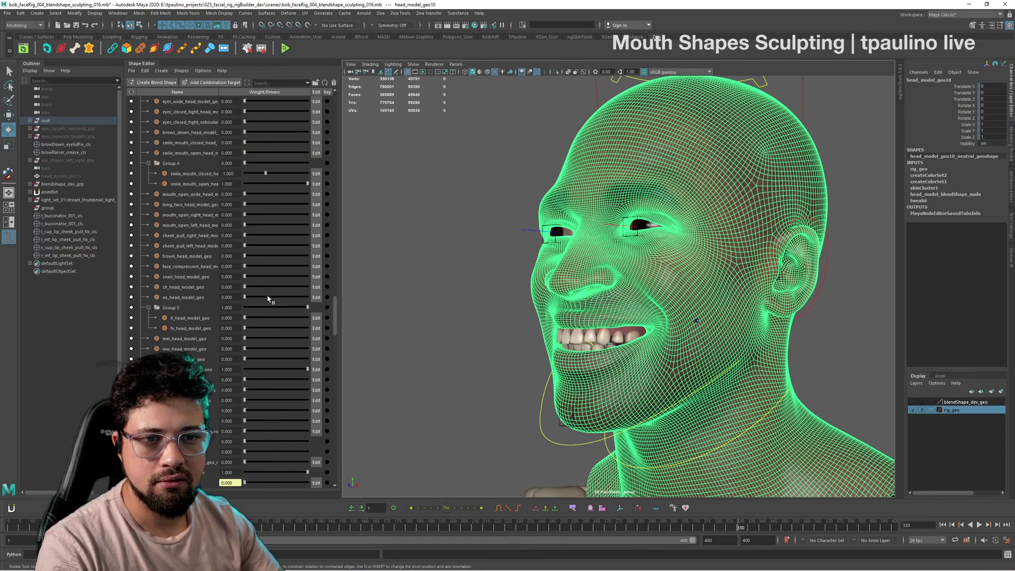
pyautogui.moveTo(301, 369); pyautogui.dragTo(348, 387)
pyautogui.click(405, 343)
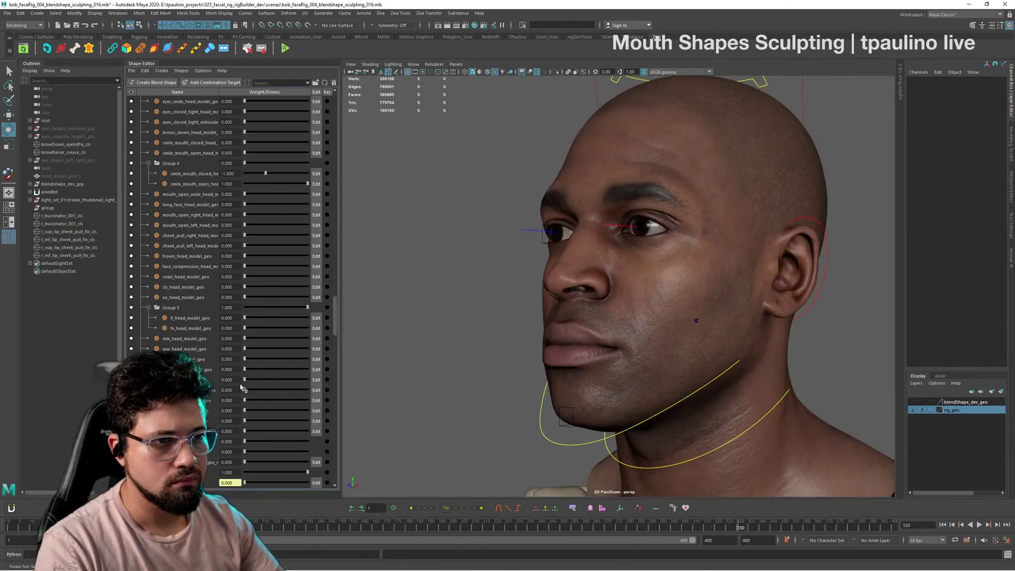
# Step: Scrub the happy_head_model_geo weight between 0 and 1 and finish at 1 to preview the smile
pyautogui.moveTo(245, 369); pyautogui.dragTo(306, 391)
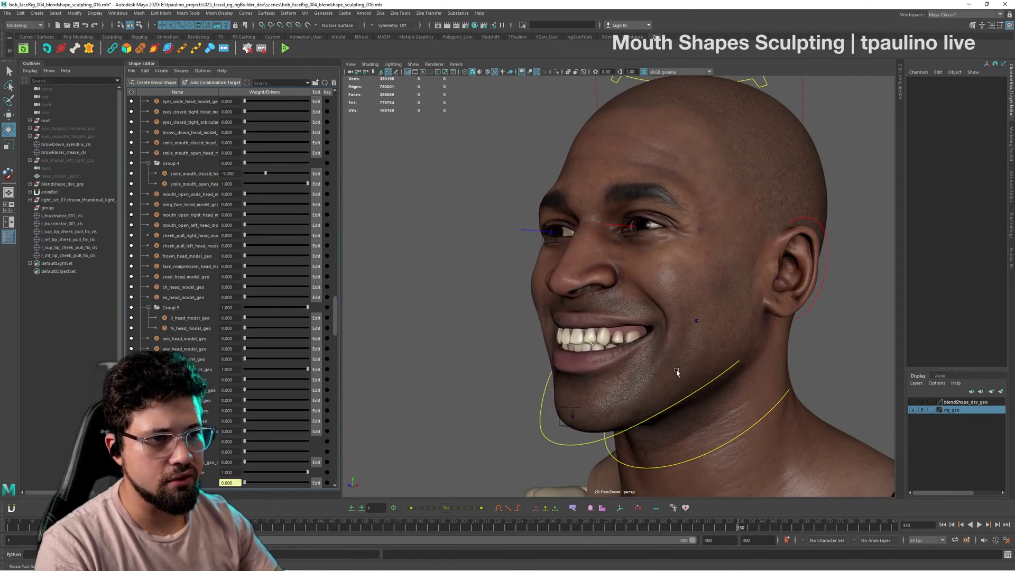
pyautogui.keyDown('alt'); pyautogui.moveTo(665, 405); pyautogui.dragTo(623, 438); pyautogui.keyUp('alt')
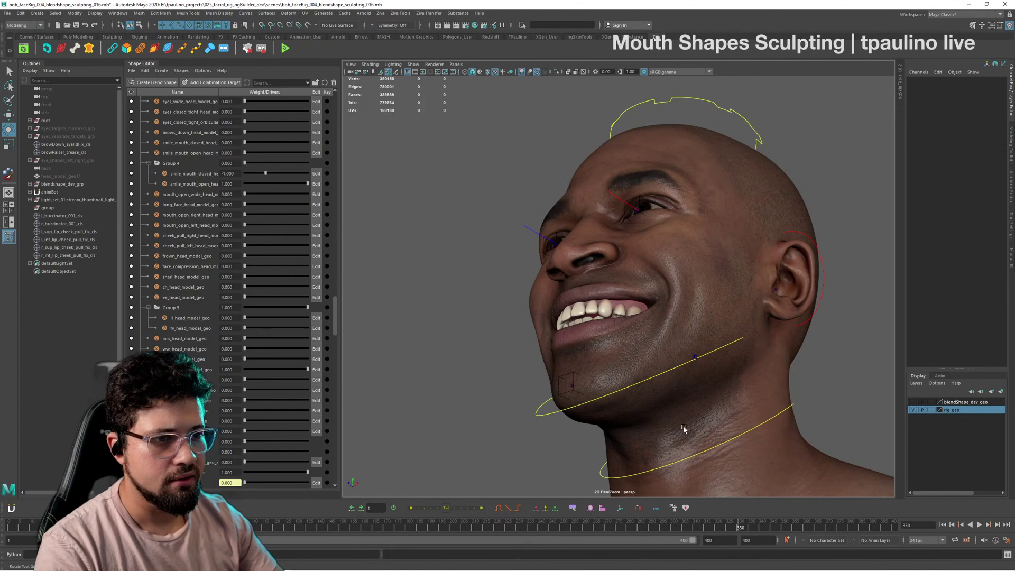
pyautogui.keyDown('alt'); pyautogui.moveTo(684, 429); pyautogui.dragTo(673, 404); pyautogui.keyUp('alt')
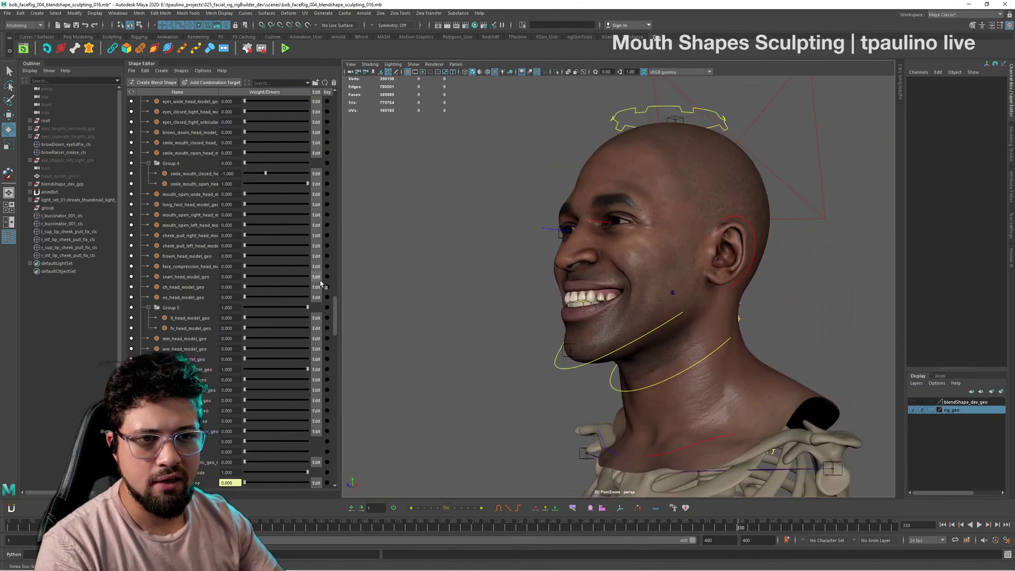
pyautogui.moveTo(302, 371); pyautogui.dragTo(247, 369)
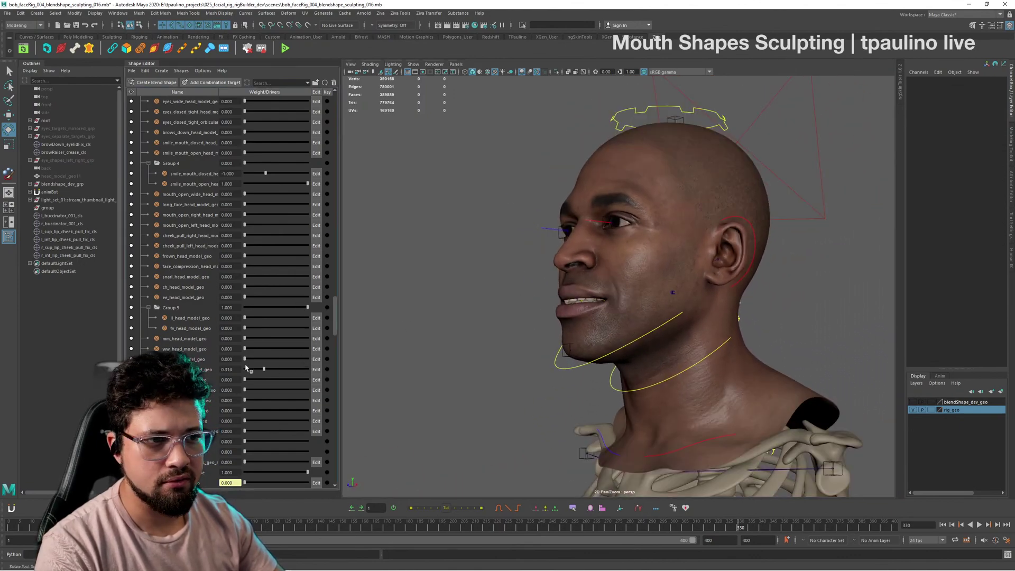
pyautogui.moveTo(352, 376); pyautogui.dragTo(240, 381)
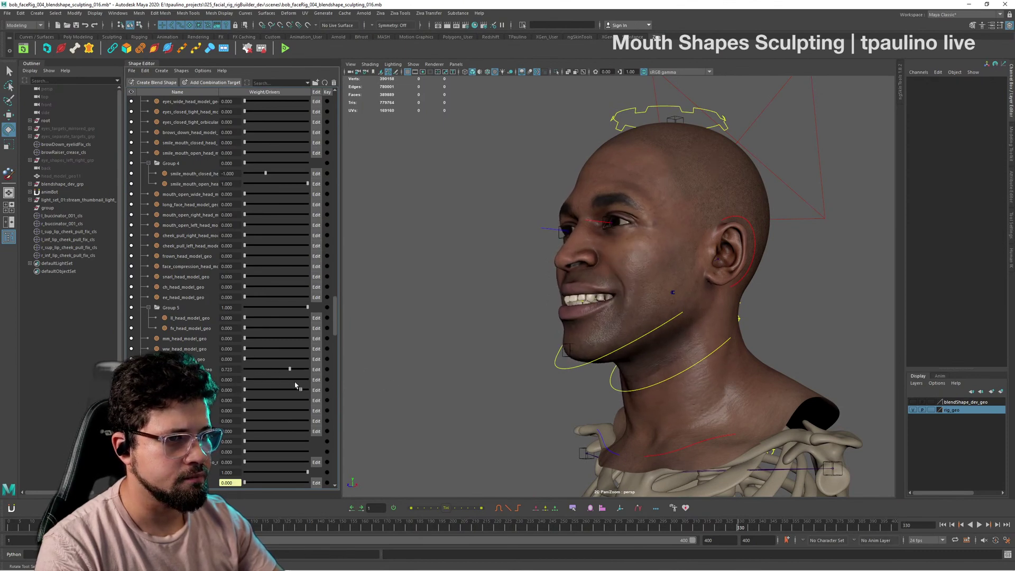
pyautogui.moveTo(305, 387); pyautogui.dragTo(327, 389)
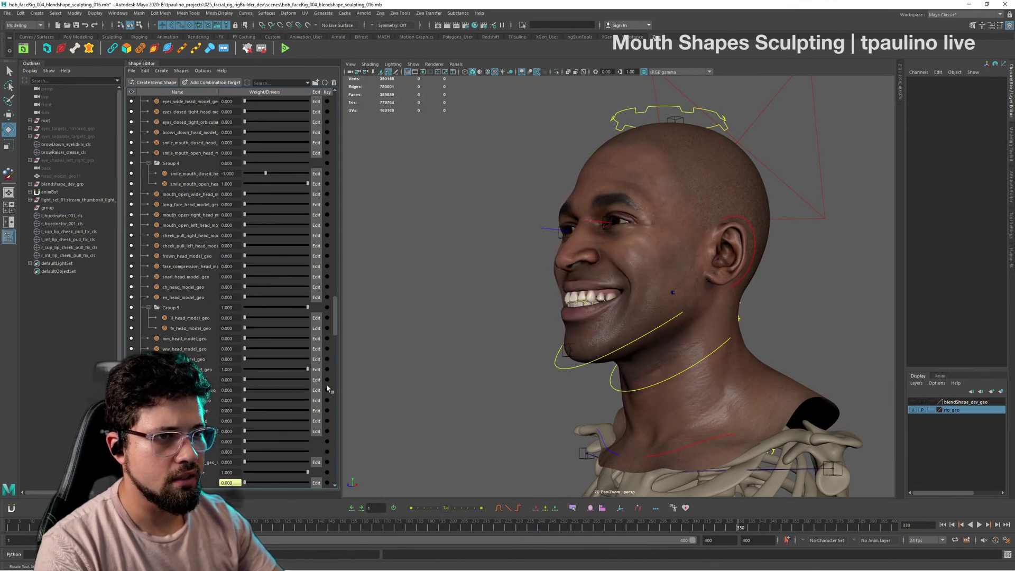
# Step: Examine the smile close up from the front, and return the happy_head_model_geo weight to 0
pyautogui.keyDown('alt'); pyautogui.moveTo(636, 198); pyautogui.dragTo(669, 217); pyautogui.keyUp('alt')
pyautogui.keyDown('alt'); pyautogui.moveTo(669, 217); pyautogui.dragTo(734, 254, button='right'); pyautogui.keyUp('alt')
pyautogui.keyDown('alt'); pyautogui.moveTo(734, 254); pyautogui.dragTo(722, 332, button='middle'); pyautogui.keyUp('alt')
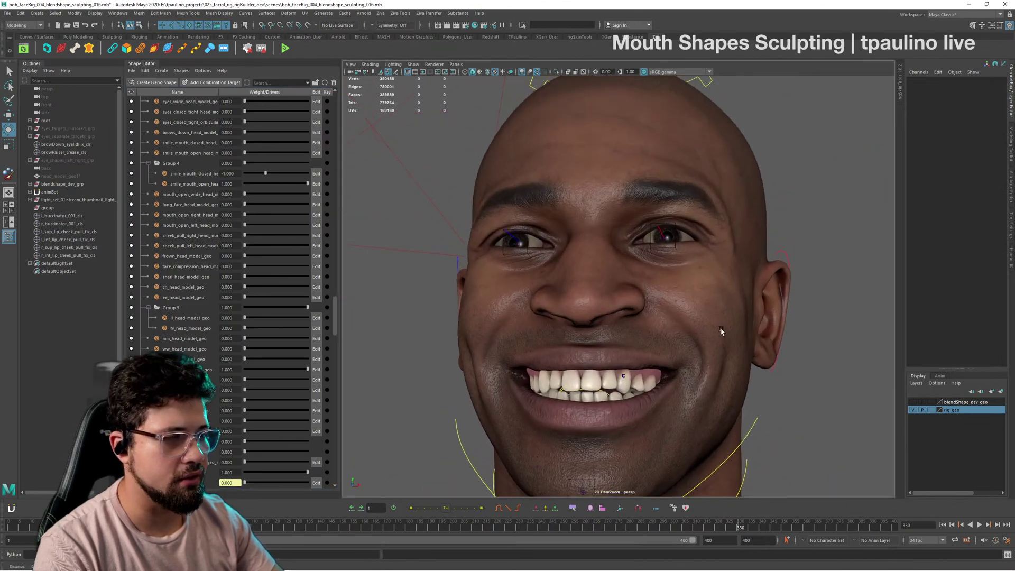
pyautogui.keyDown('alt'); pyautogui.moveTo(721, 332); pyautogui.dragTo(695, 327, button='right'); pyautogui.keyUp('alt')
pyautogui.moveTo(286, 373); pyautogui.dragTo(220, 376)
# Step: Examine the neutral face from several angles and distances, including the full bust and skeleton
pyautogui.keyDown('alt'); pyautogui.moveTo(579, 366); pyautogui.dragTo(688, 365); pyautogui.keyUp('alt')
pyautogui.keyDown('alt'); pyautogui.moveTo(687, 365); pyautogui.dragTo(664, 356, button='right'); pyautogui.keyUp('alt')
pyautogui.keyDown('alt'); pyautogui.moveTo(635, 352); pyautogui.dragTo(665, 347); pyautogui.keyUp('alt')
pyautogui.keyDown('alt'); pyautogui.moveTo(666, 347); pyautogui.dragTo(659, 259, button='middle'); pyautogui.keyUp('alt')
pyautogui.keyDown('alt'); pyautogui.moveTo(658, 260); pyautogui.dragTo(453, 307, button='right'); pyautogui.keyUp('alt')
pyautogui.keyDown('alt'); pyautogui.moveTo(453, 307); pyautogui.dragTo(521, 290); pyautogui.keyUp('alt')
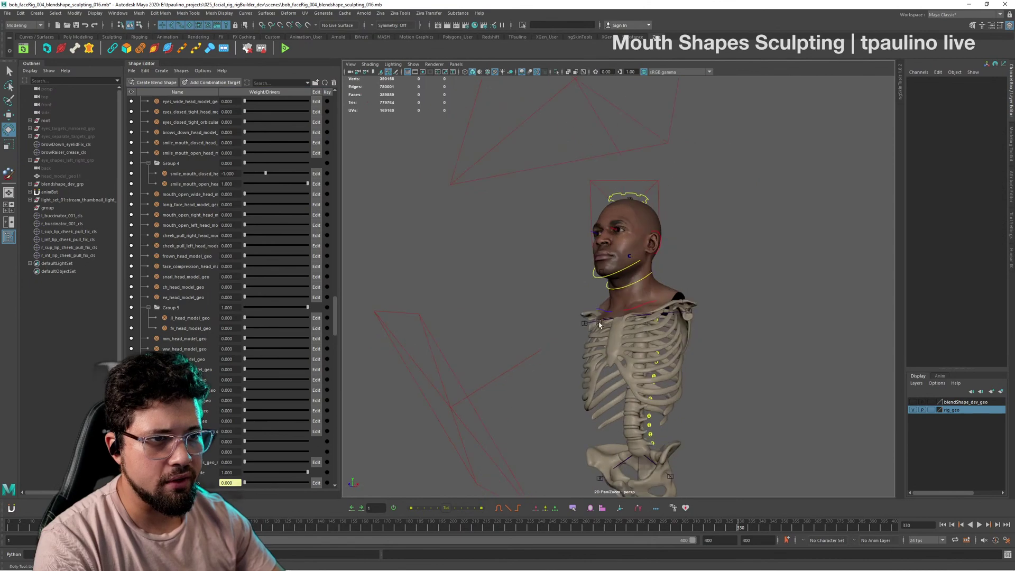
pyautogui.keyDown('alt'); pyautogui.moveTo(521, 290); pyautogui.dragTo(692, 367, button='right'); pyautogui.keyUp('alt')
pyautogui.keyDown('alt'); pyautogui.moveTo(691, 367); pyautogui.dragTo(686, 414, button='middle'); pyautogui.keyUp('alt')
# Step: Look through the blend shape targets and raise the ch_head_model_geo weight to 1
pyautogui.scroll(-10, 279, 350)
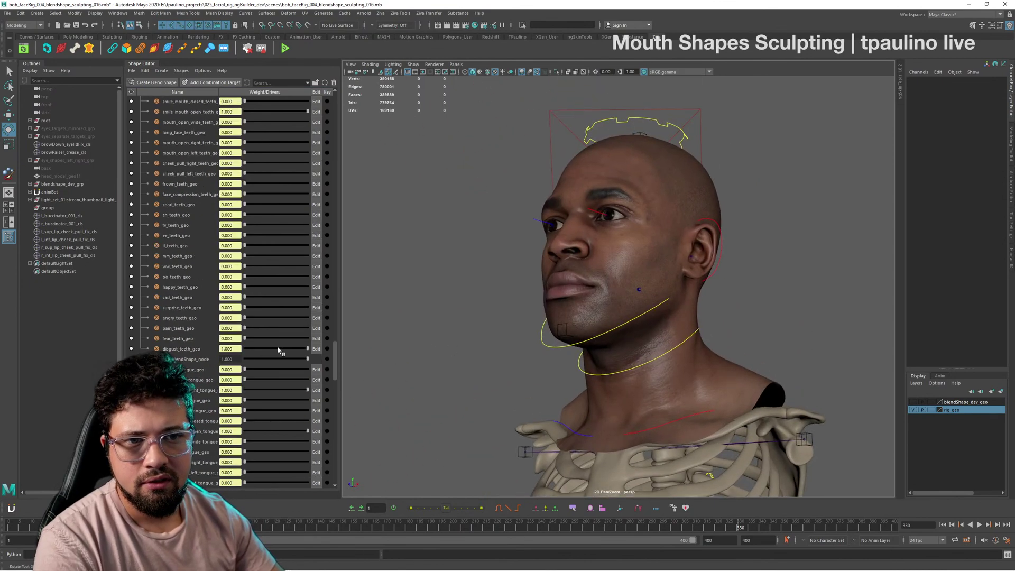
pyautogui.scroll(8, 279, 351)
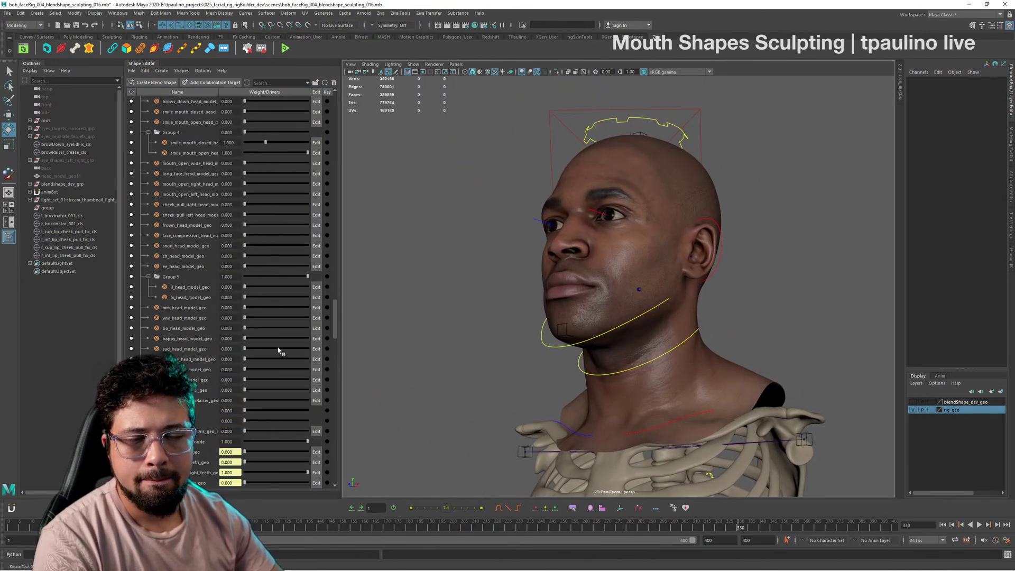
pyautogui.scroll(4, 278, 351)
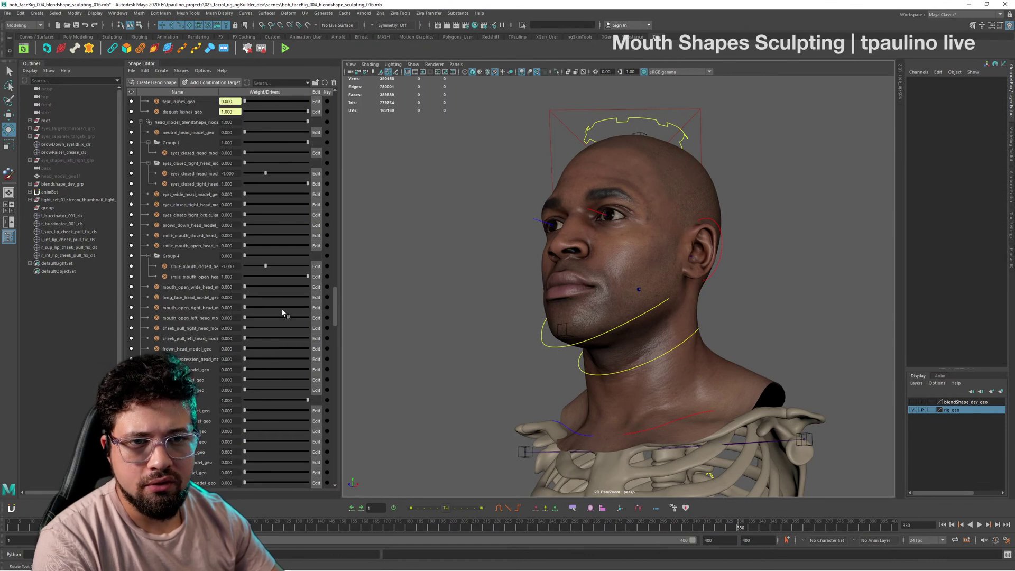
pyautogui.scroll(-4, 292, 341)
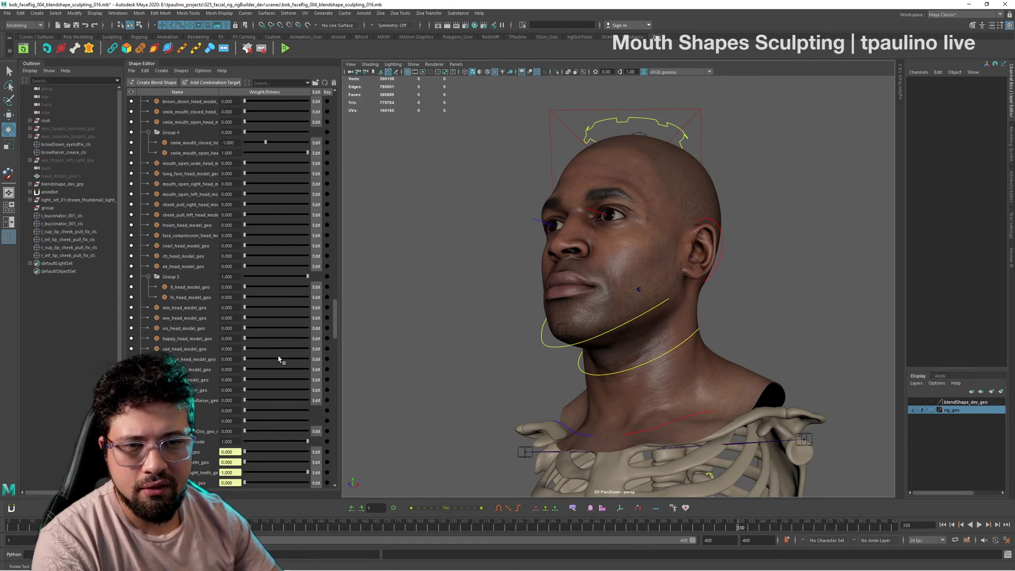
pyautogui.scroll(1, 268, 346)
pyautogui.moveTo(245, 287); pyautogui.dragTo(250, 287)
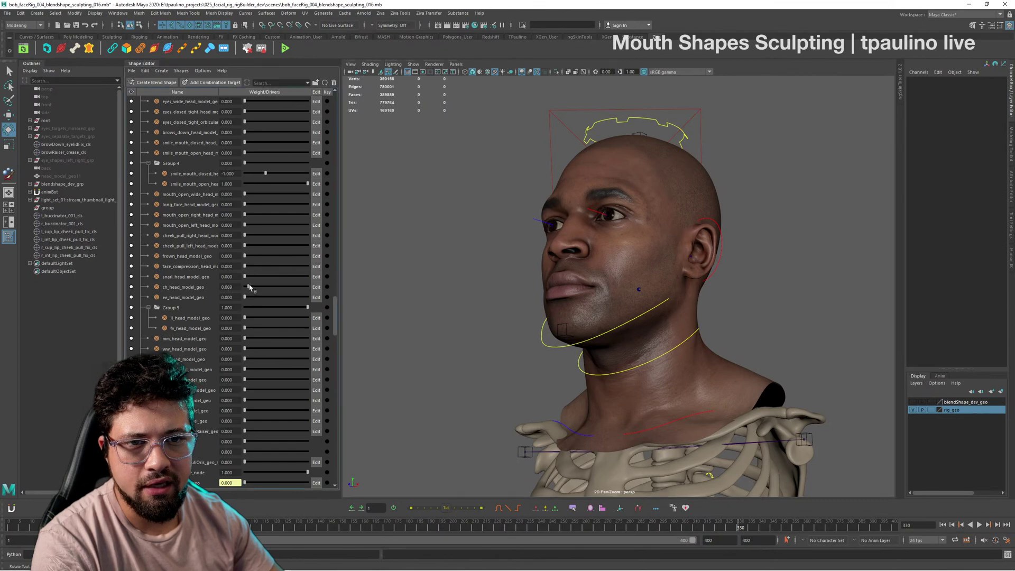
# Step: Examine the ch mouth shape from both sides and the front, scrubbing its weight and ending at 1
pyautogui.keyDown('alt'); pyautogui.moveTo(584, 342); pyautogui.dragTo(650, 347); pyautogui.keyUp('alt')
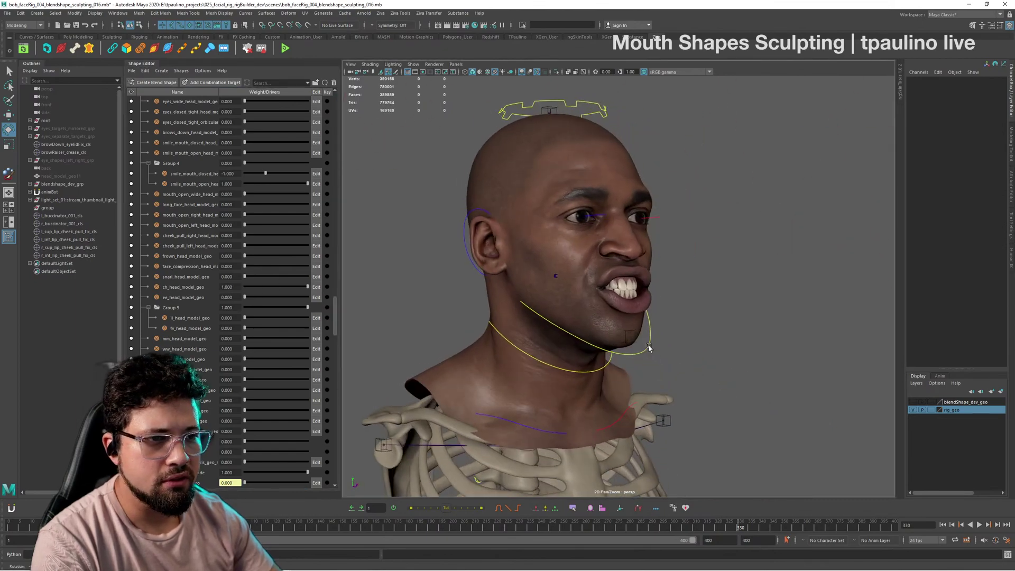
pyautogui.keyDown('alt'); pyautogui.moveTo(651, 347); pyautogui.dragTo(717, 363, button='right'); pyautogui.keyUp('alt')
pyautogui.keyDown('alt'); pyautogui.moveTo(717, 363); pyautogui.dragTo(659, 360); pyautogui.keyUp('alt')
pyautogui.keyDown('alt'); pyautogui.moveTo(659, 361); pyautogui.dragTo(514, 336, button='right'); pyautogui.keyUp('alt')
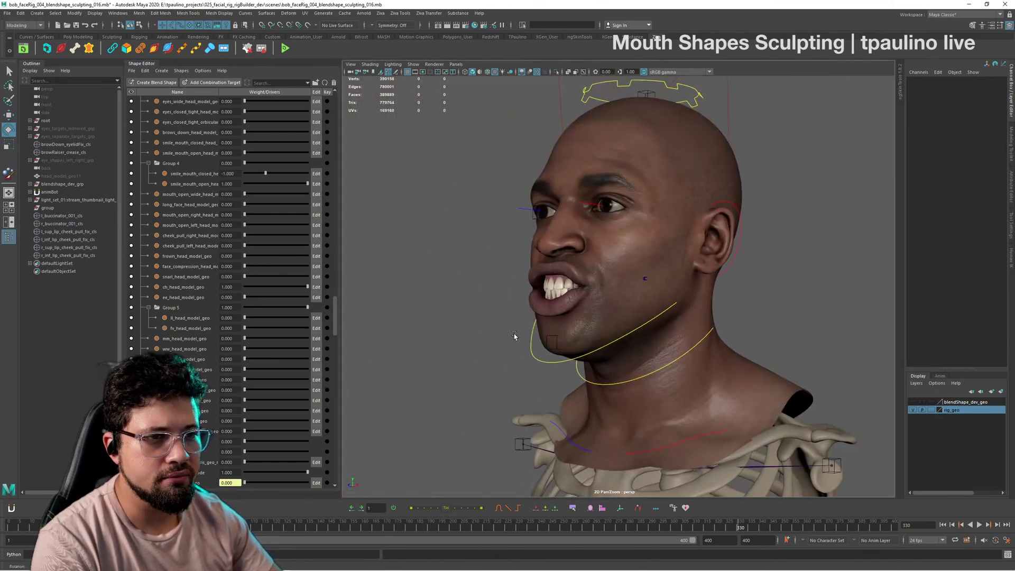
pyautogui.keyDown('alt'); pyautogui.moveTo(514, 335); pyautogui.dragTo(564, 339); pyautogui.keyUp('alt')
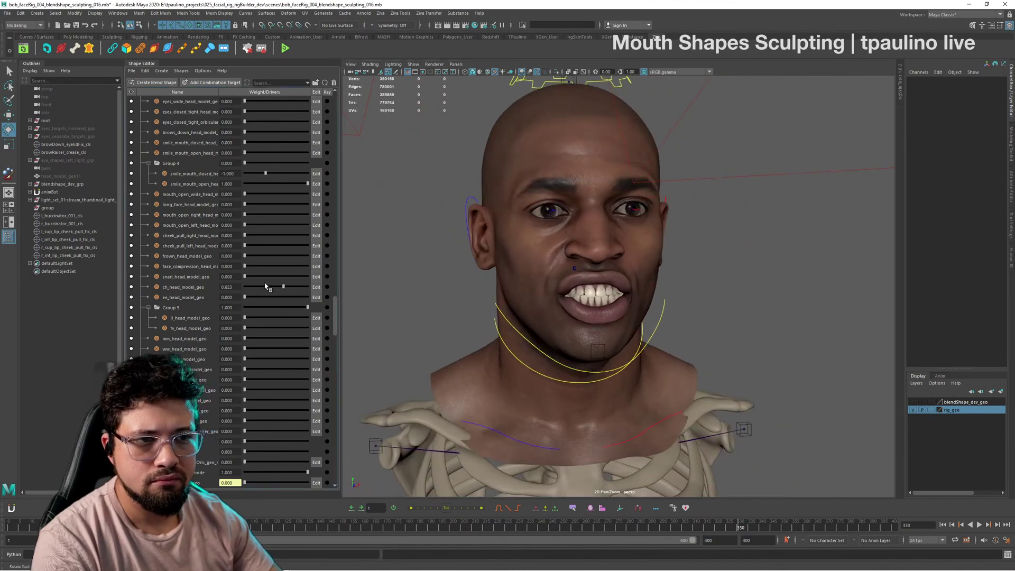
pyautogui.moveTo(303, 290); pyautogui.dragTo(377, 300)
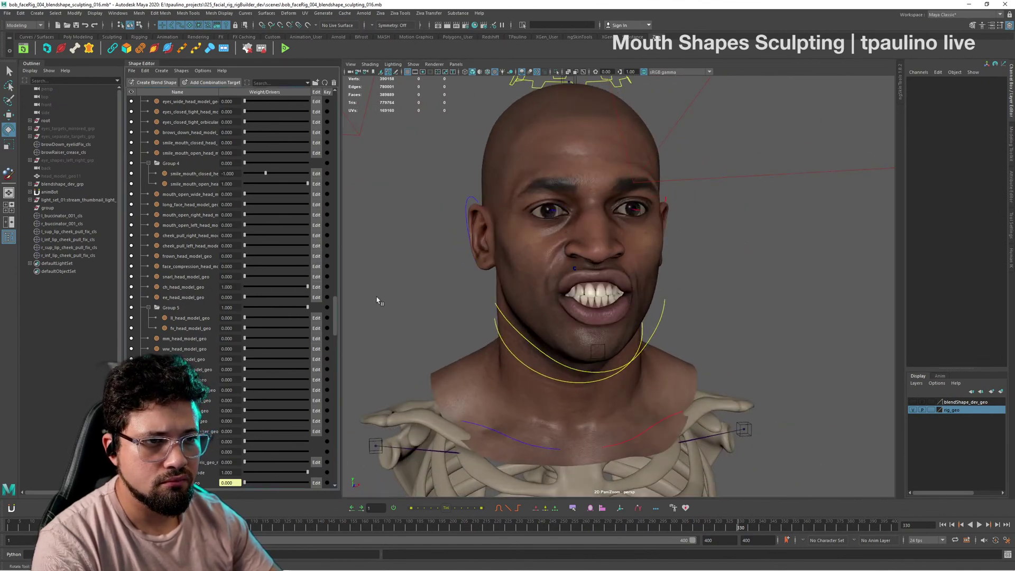
pyautogui.keyDown('alt'); pyautogui.moveTo(674, 323); pyautogui.dragTo(652, 327); pyautogui.keyUp('alt')
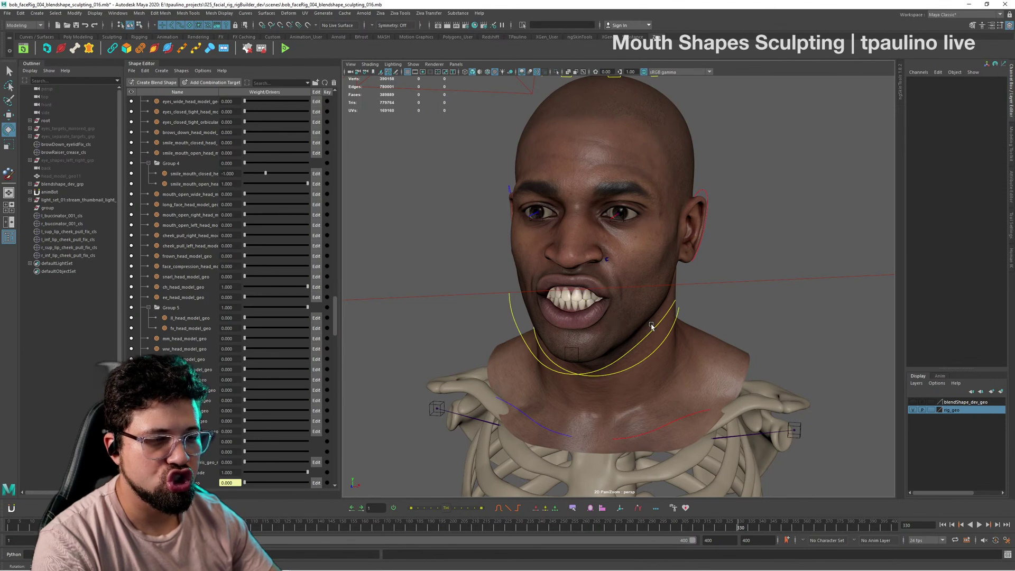
pyautogui.keyDown('alt'); pyautogui.moveTo(652, 326); pyautogui.dragTo(629, 318); pyautogui.keyUp('alt')
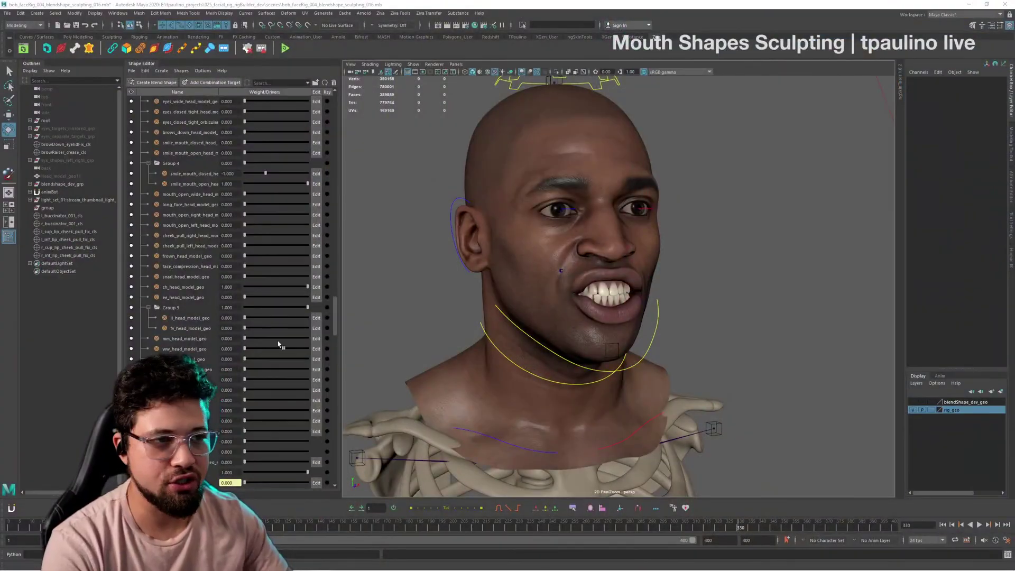
pyautogui.moveTo(686, 323)
pyautogui.keyDown('alt'); pyautogui.mouseDown()
pyautogui.moveTo(651, 323)
pyautogui.moveTo(692, 317)
pyautogui.mouseUp(); pyautogui.keyUp('alt')
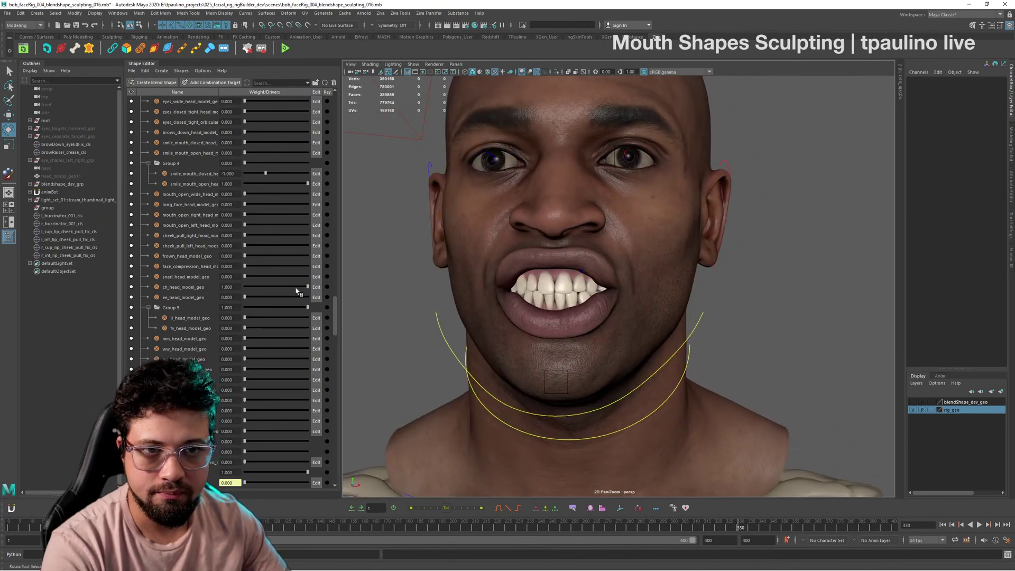
# Step: Compare the ch shape with neutral in front and side views by scrubbing its weight, ending at 0
pyautogui.moveTo(307, 287); pyautogui.dragTo(263, 289)
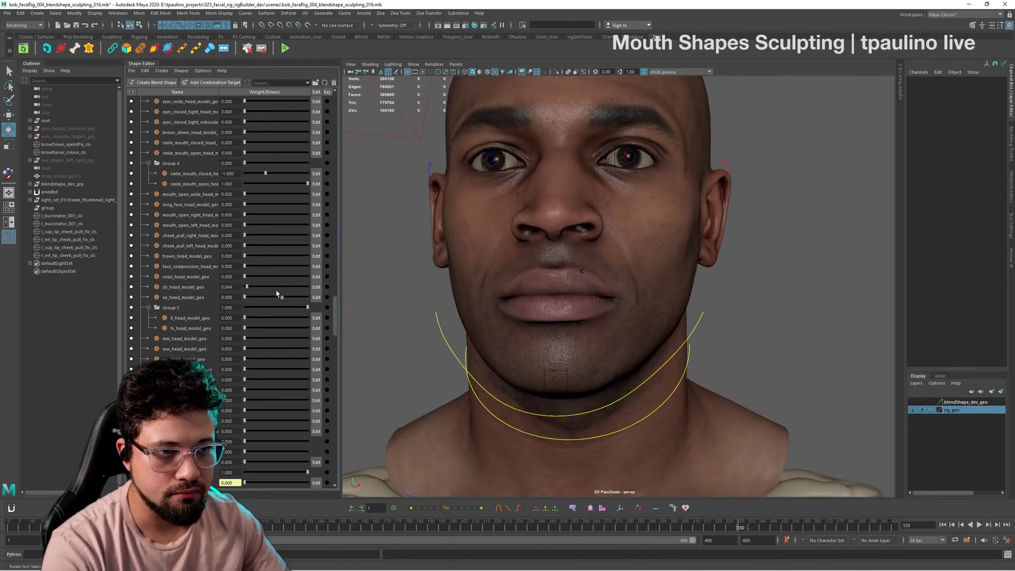
pyautogui.moveTo(252, 299); pyautogui.dragTo(671, 294)
pyautogui.keyDown('alt'); pyautogui.moveTo(597, 295); pyautogui.dragTo(672, 304, button='right'); pyautogui.keyUp('alt')
pyautogui.keyDown('alt'); pyautogui.moveTo(672, 304); pyautogui.dragTo(694, 310); pyautogui.keyUp('alt')
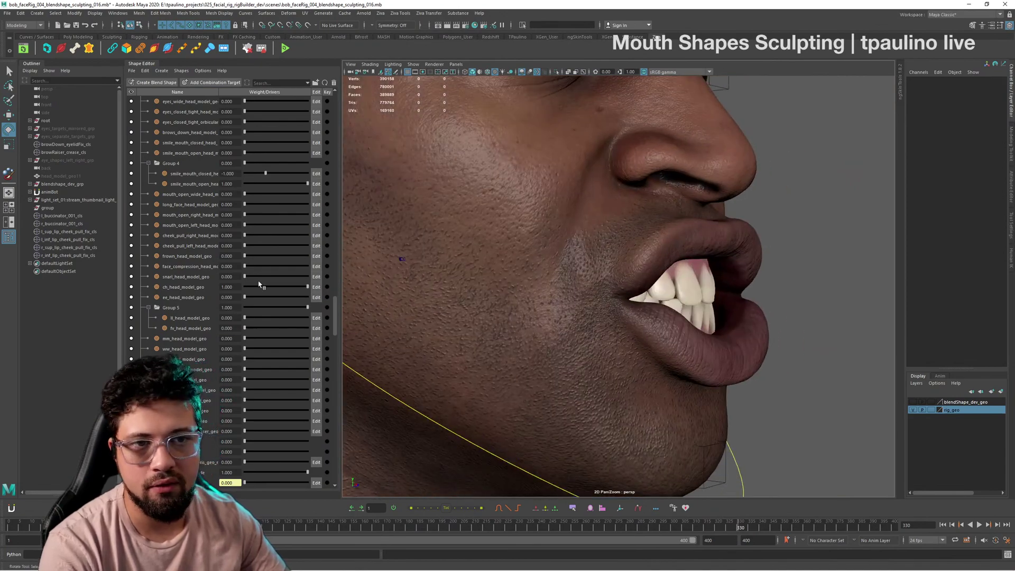
pyautogui.moveTo(308, 287); pyautogui.dragTo(580, 299)
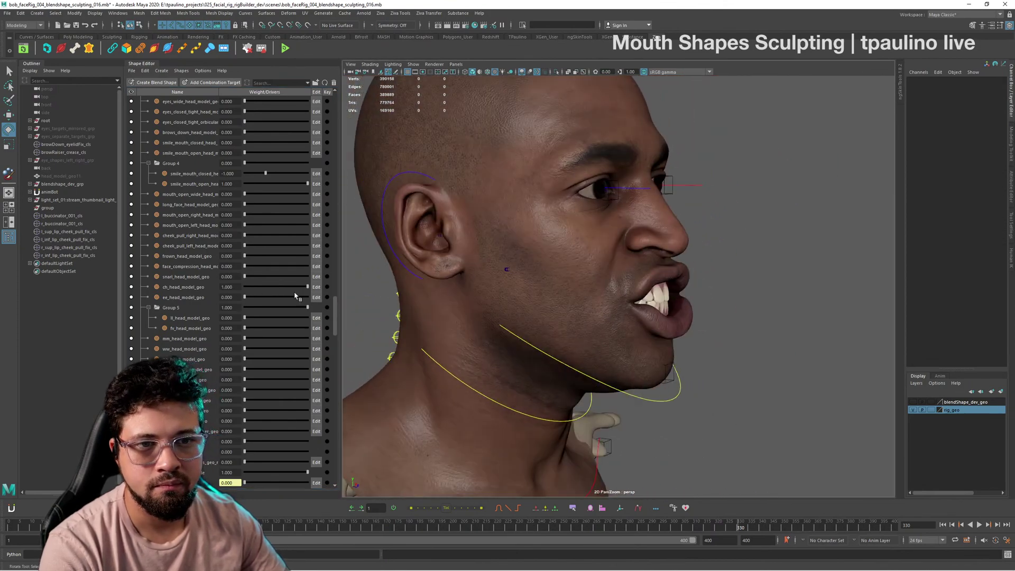
pyautogui.moveTo(273, 287); pyautogui.dragTo(217, 286)
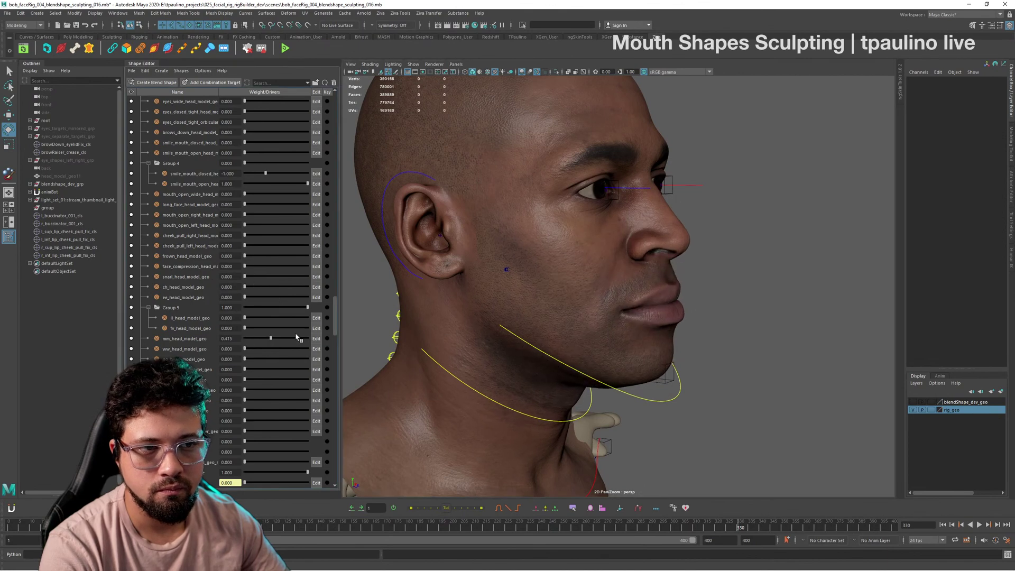
# Step: Preview the mm_head_model_geo target at weight 1 and return it to 0
pyautogui.moveTo(296, 337); pyautogui.dragTo(398, 339)
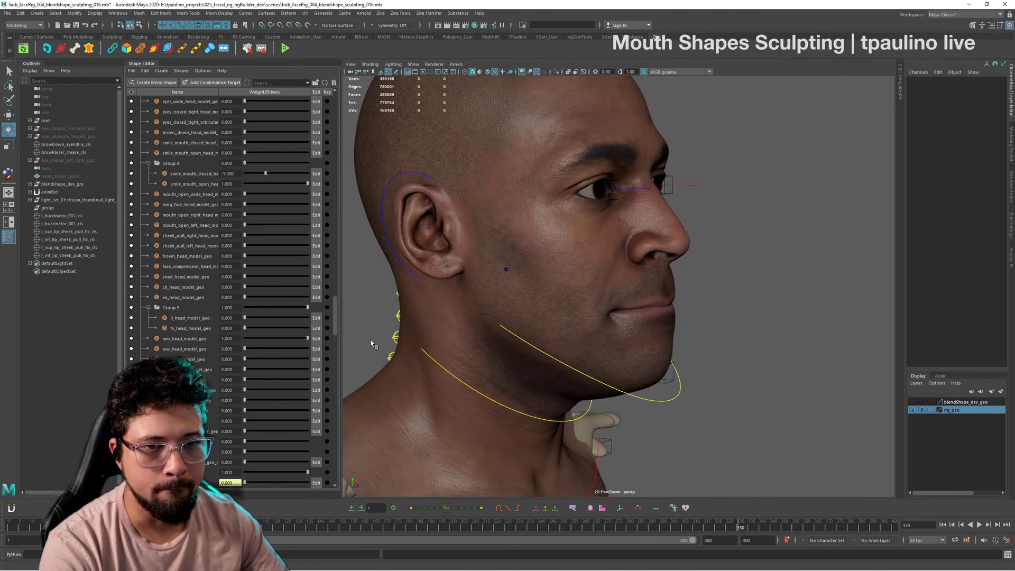
pyautogui.moveTo(308, 339); pyautogui.dragTo(211, 371)
pyautogui.click(263, 362)
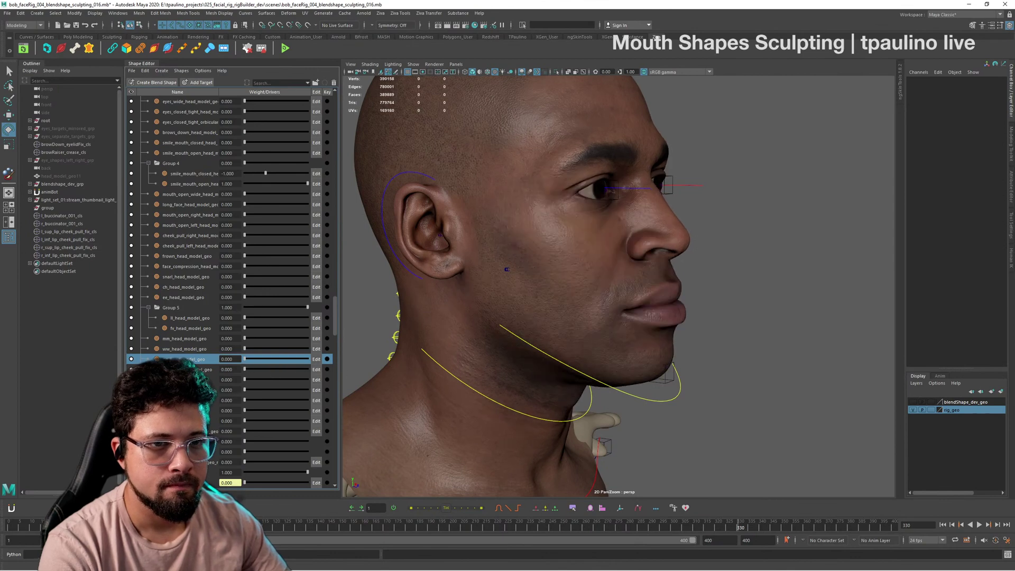
# Step: Select the ch_head_model_geo target and keep its weight at 0
pyautogui.click(217, 298)
pyautogui.click(209, 288)
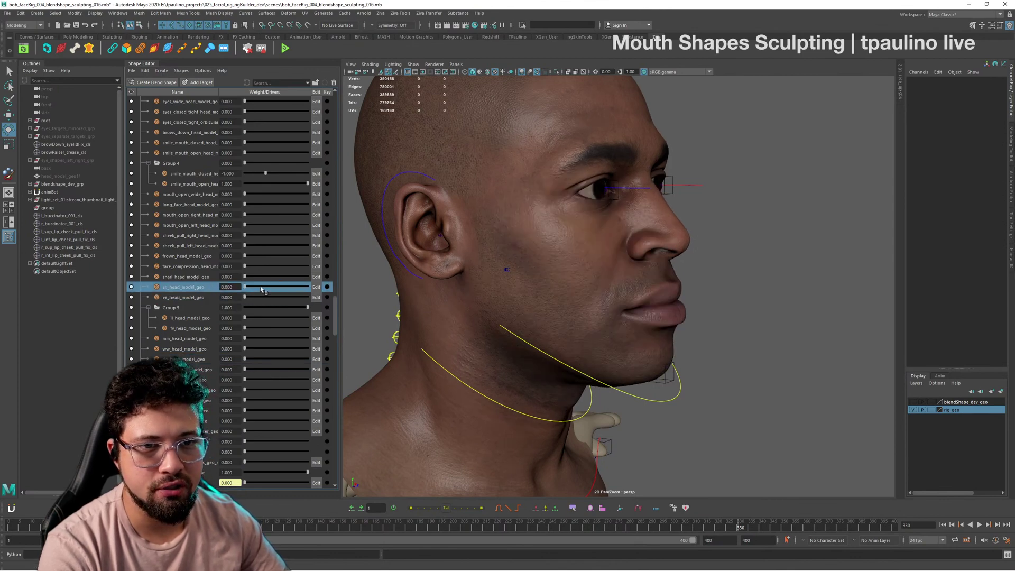
pyautogui.moveTo(263, 289); pyautogui.dragTo(204, 293)
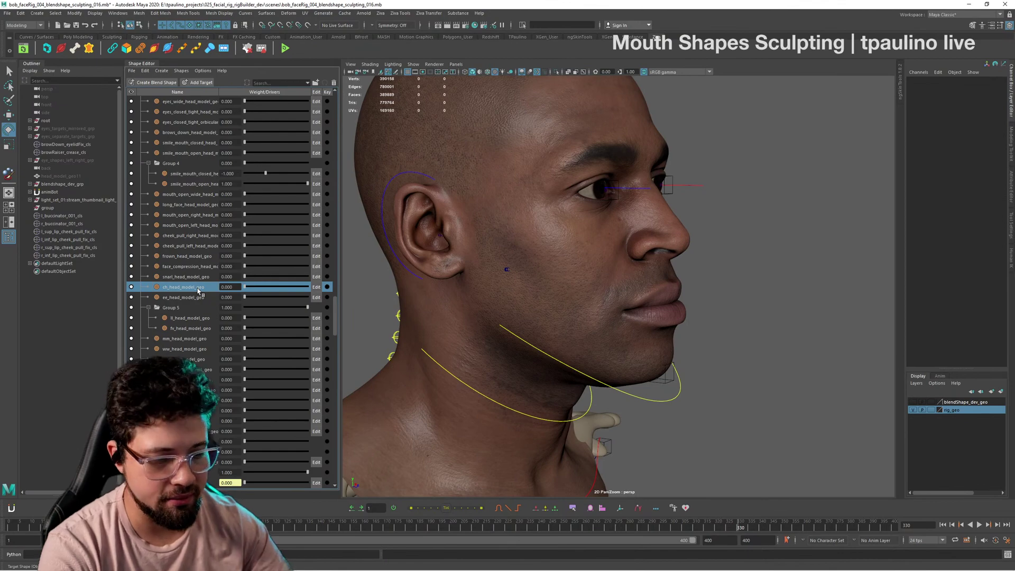
# Step: Duplicate the ch_head_model_geo target, then duplicate the head mesh in the ch pose and unparent the copy to world level
pyautogui.hotkey('ctrl', 'd')
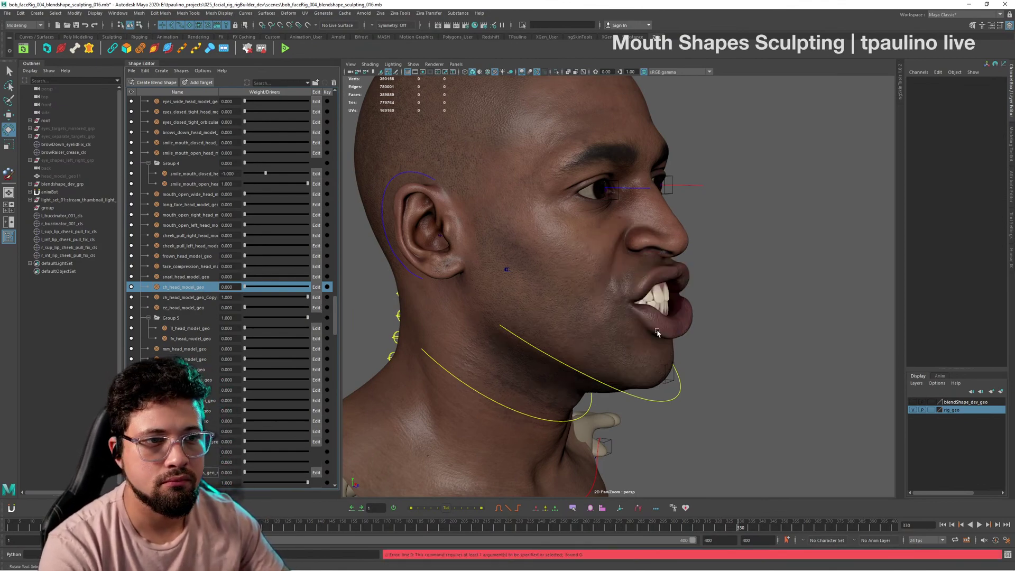
pyautogui.keyDown('alt'); pyautogui.moveTo(657, 332); pyautogui.dragTo(638, 338); pyautogui.keyUp('alt')
pyautogui.click(624, 336)
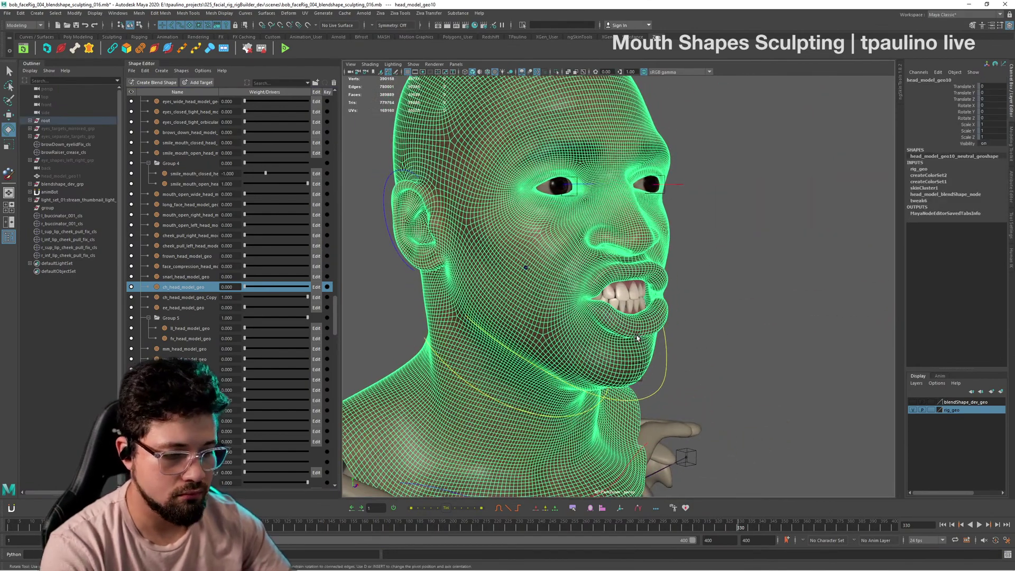
pyautogui.hotkey('shift', 'p')
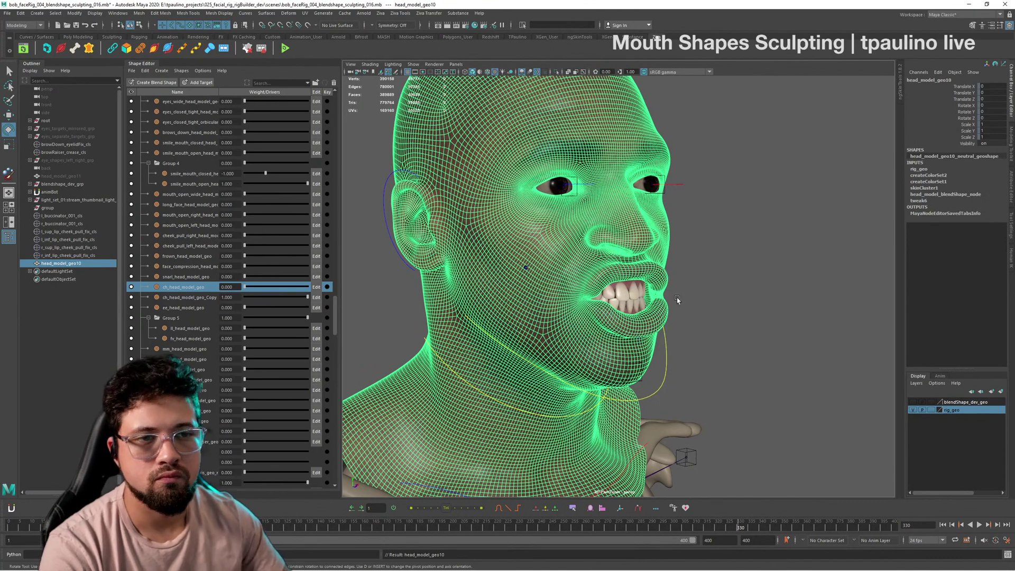
pyautogui.keyDown('alt'); pyautogui.moveTo(677, 300); pyautogui.dragTo(628, 257); pyautogui.keyUp('alt')
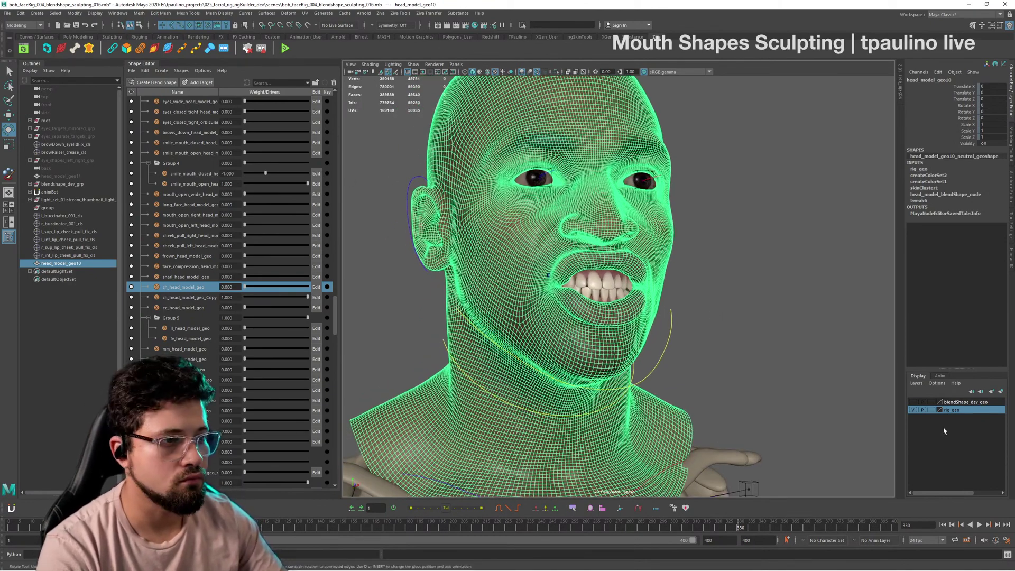
# Step: Show the blendShape_dev_geo layer in place of rig_geo and try to add the head copy as a target of tongue_blendShape_node
pyautogui.click(912, 410)
pyautogui.click(912, 405)
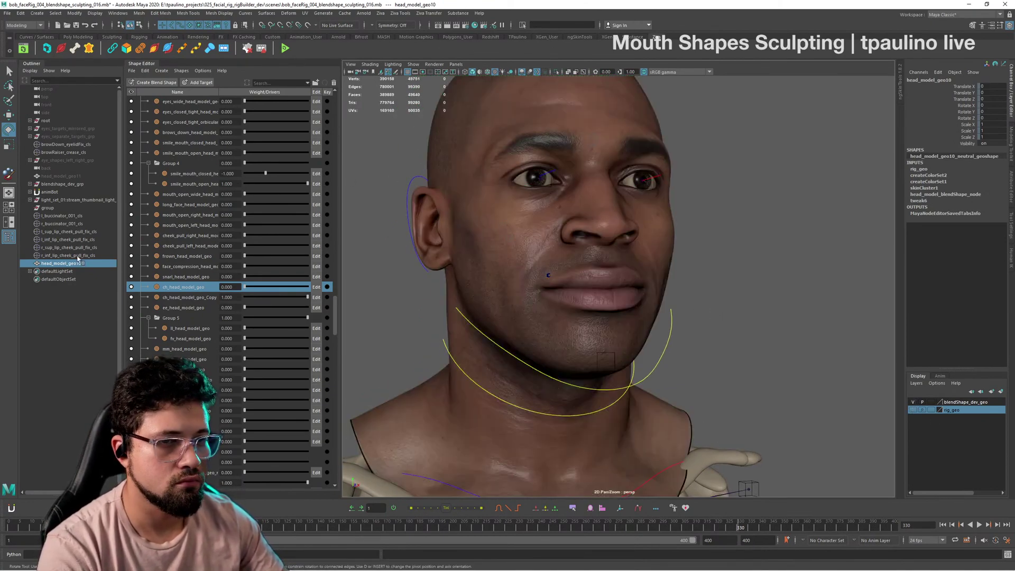
pyautogui.scroll(-10, 185, 302)
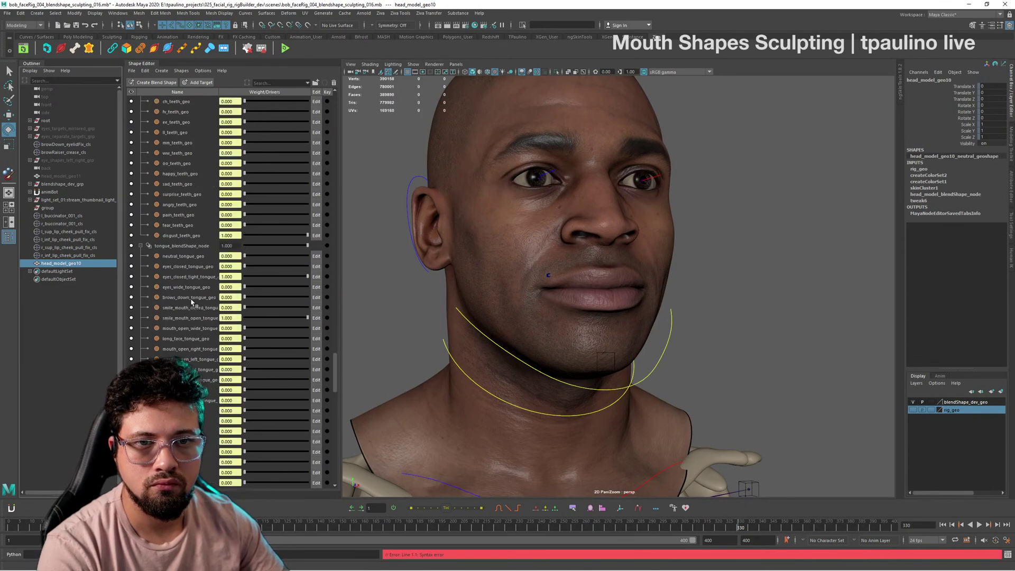
pyautogui.scroll(-6, 192, 301)
pyautogui.scroll(5, 192, 300)
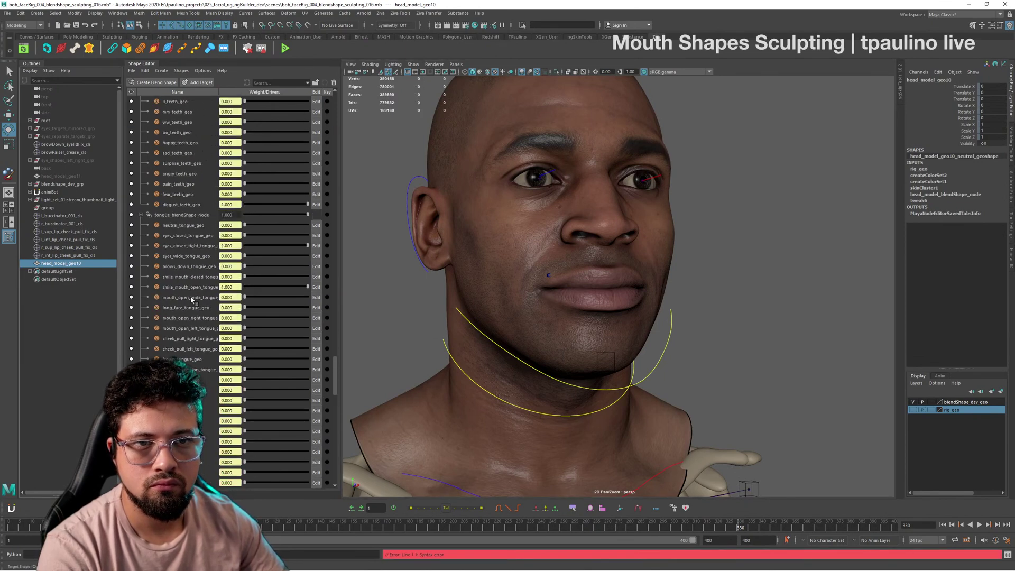
pyautogui.click(189, 216)
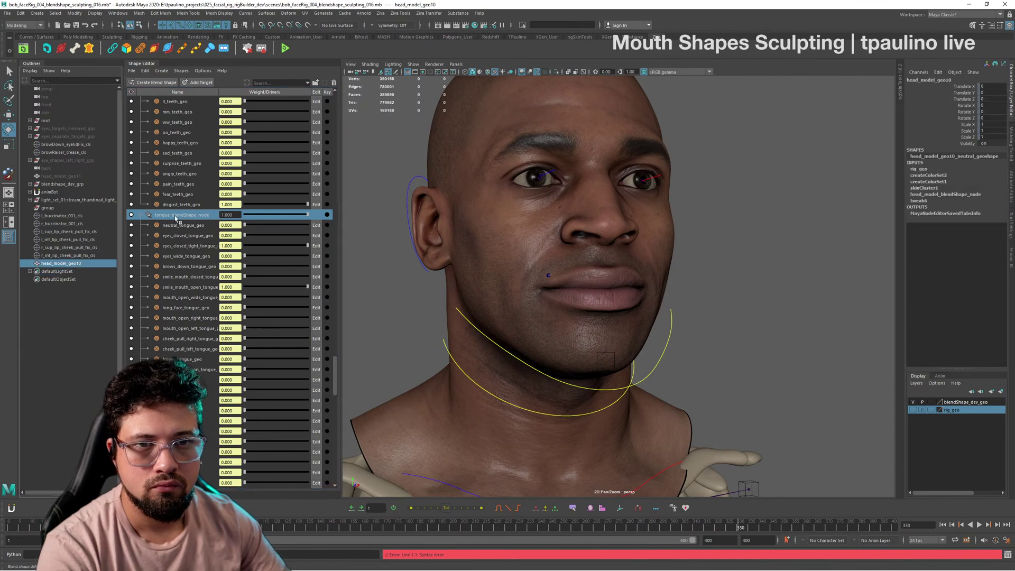
pyautogui.rightClick(176, 218)
pyautogui.click(213, 242)
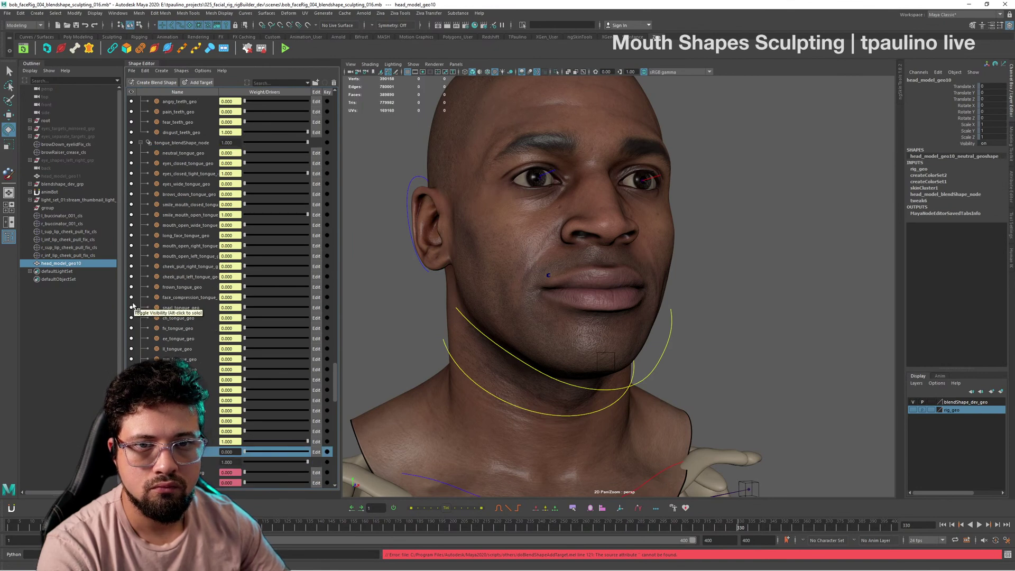
# Step: Delete the duplicated head mesh from the scene
pyautogui.click(101, 258)
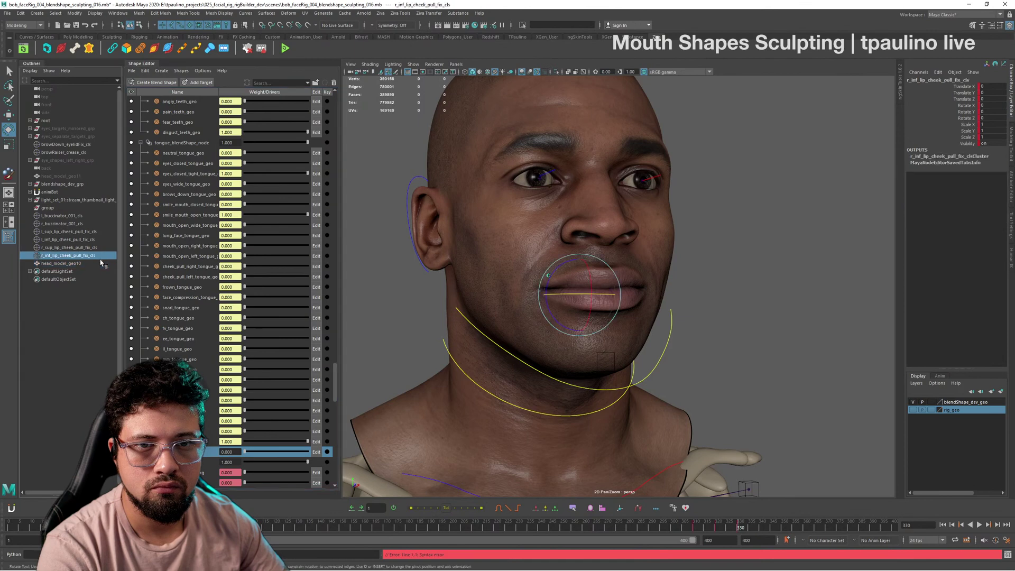
pyautogui.click(99, 263)
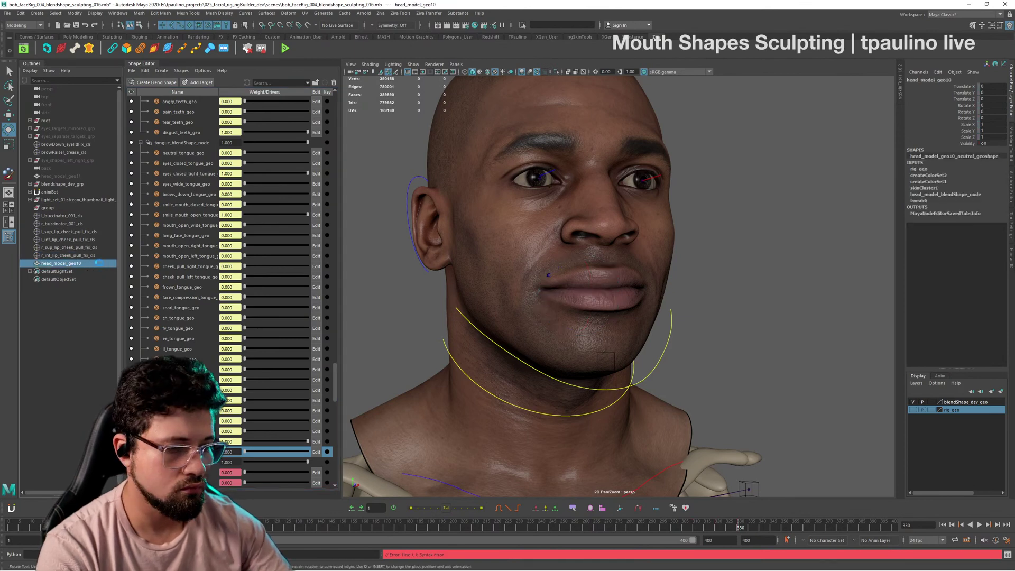
pyautogui.press('Delete')
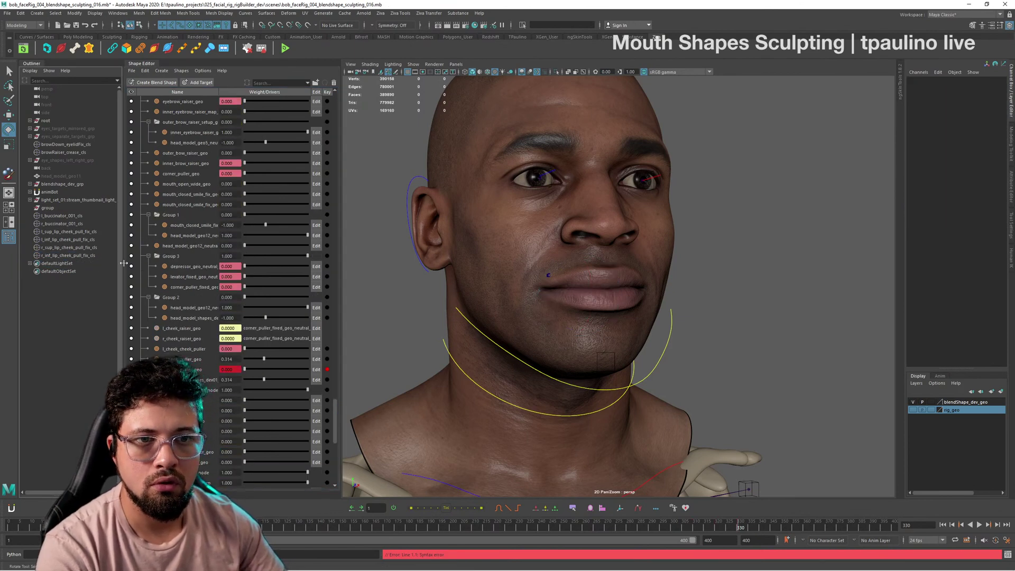
pyautogui.scroll(-4, 417, 315)
pyautogui.moveTo(418, 315)
pyautogui.keyDown('alt'); pyautogui.mouseDown()
pyautogui.moveTo(442, 299)
pyautogui.moveTo(412, 303)
pyautogui.mouseUp(); pyautogui.keyUp('alt')
pyautogui.click(524, 304)
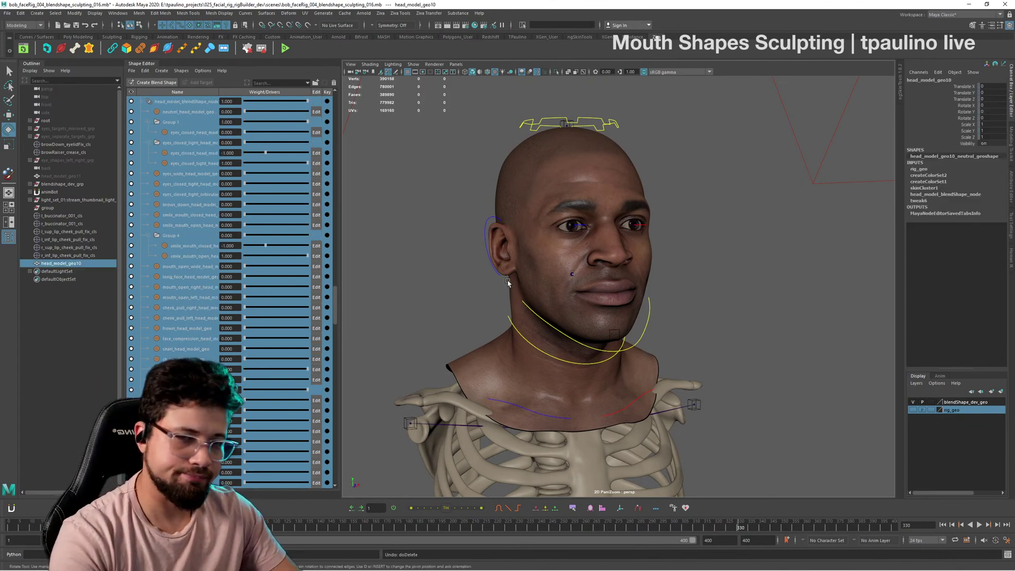
# Step: Undo the head copy's deletion, its added target, the layer visibility changes, the head copy itself and the duplicated ch target
pyautogui.keyDown('alt'); pyautogui.moveTo(676, 352); pyautogui.dragTo(400, 310); pyautogui.keyUp('alt')
pyautogui.click(401, 309)
pyautogui.hotkey('ctrl', 'z')
pyautogui.hotkey('ctrl', 'z')
pyautogui.hotkey('ctrl', 'z')
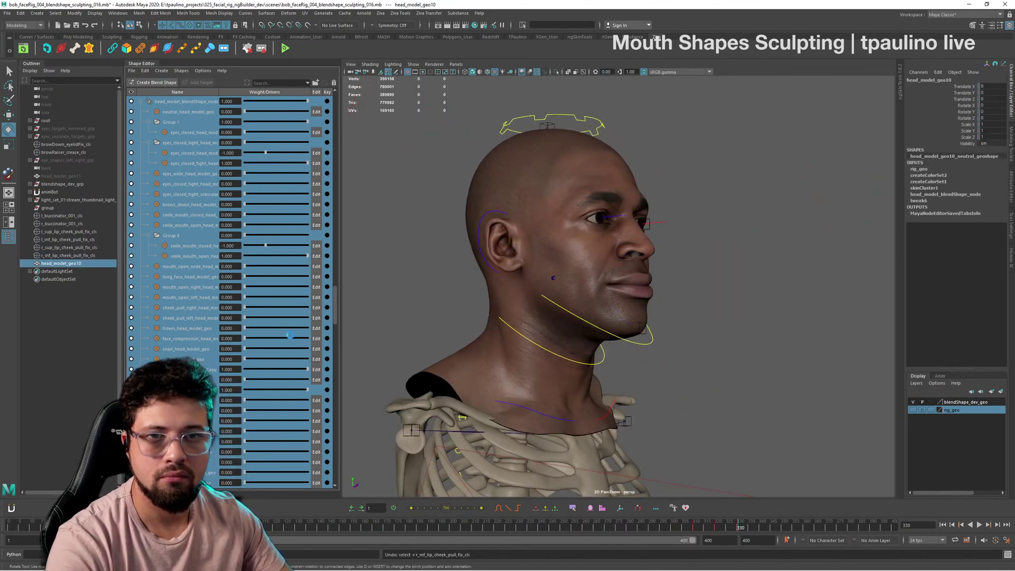
pyautogui.hotkey('ctrl', 'z')
pyautogui.hotkey('ctrl', 'z')
pyautogui.hotkey('ctrl', 'z')
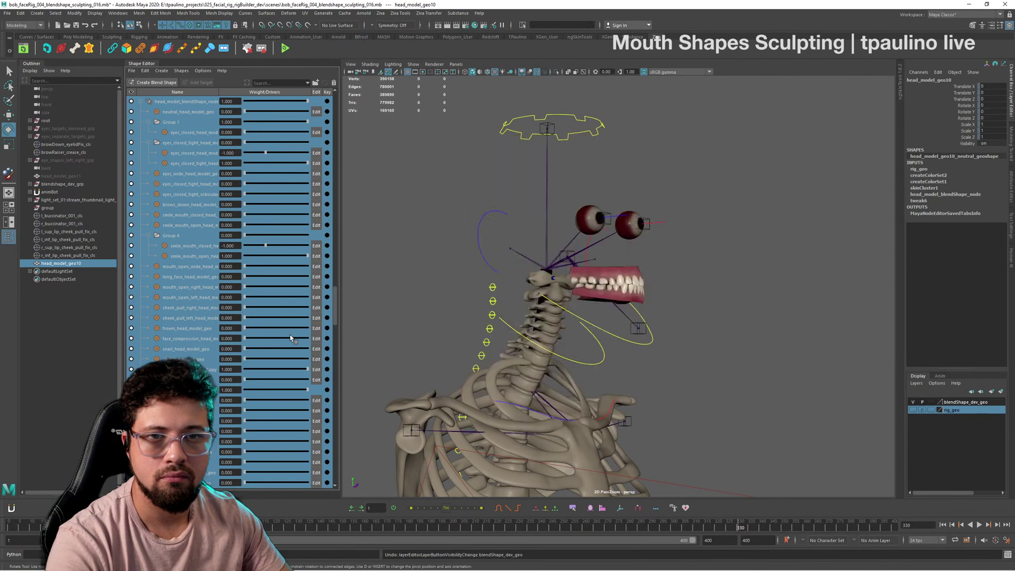
pyautogui.hotkey('ctrl', 'z')
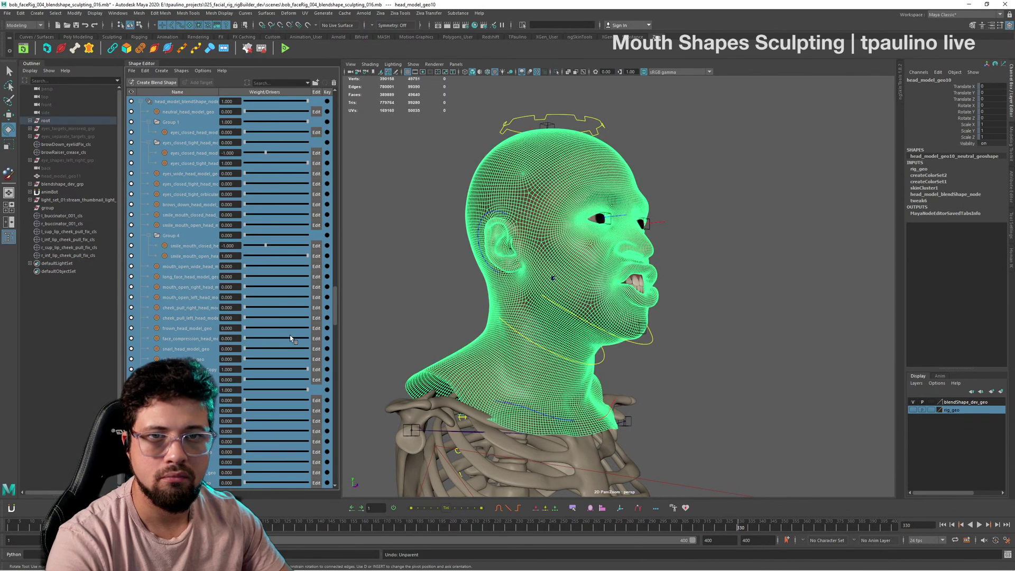
pyautogui.hotkey('ctrl', 'z')
pyautogui.hotkey('ctrl', 'z')
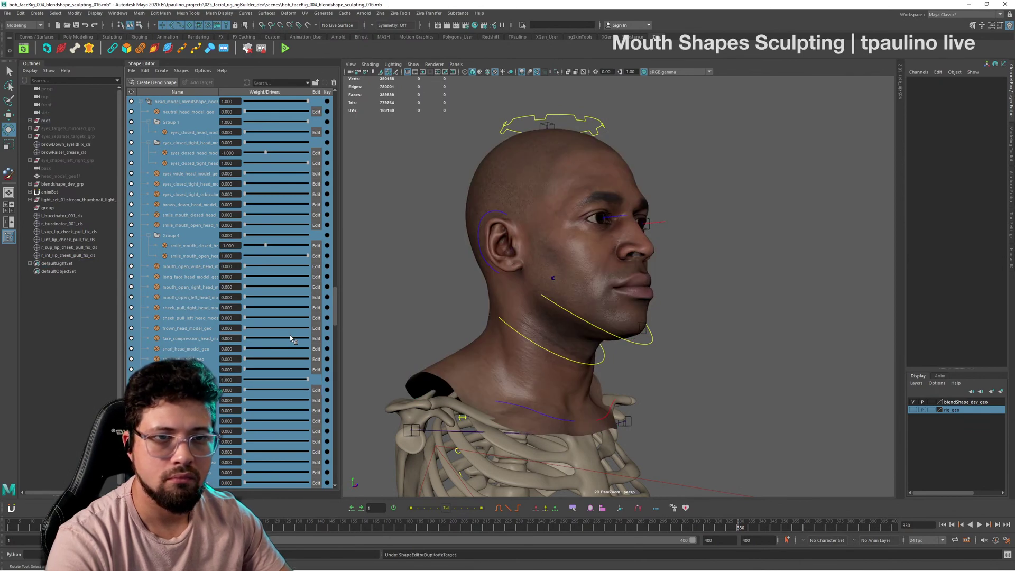
# Step: Undo the last weight change on the ch target, then duplicate the posed head mesh as a separate object outside the rig hierarchy
pyautogui.hotkey('ctrl', 'z')
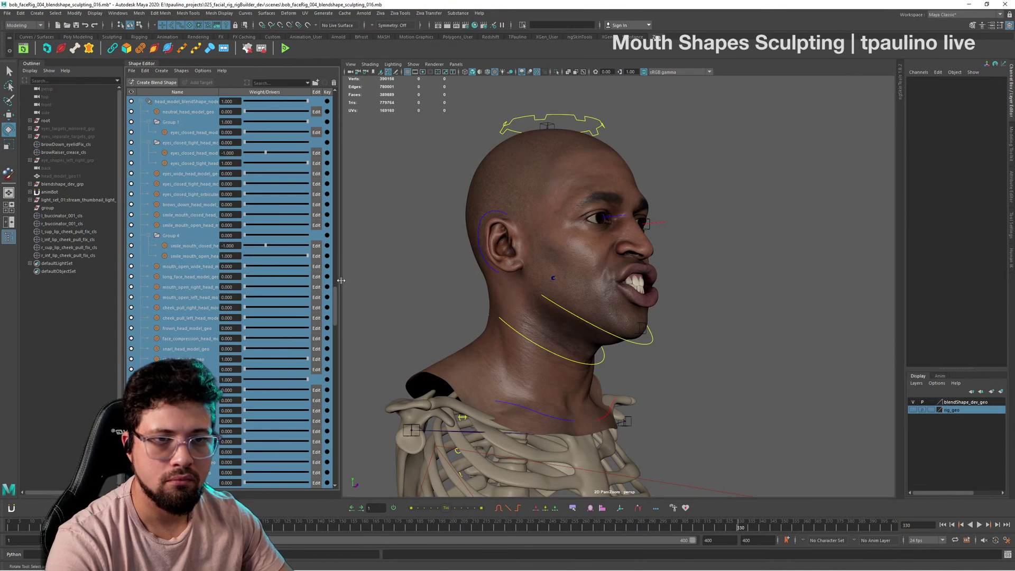
pyautogui.click(482, 271)
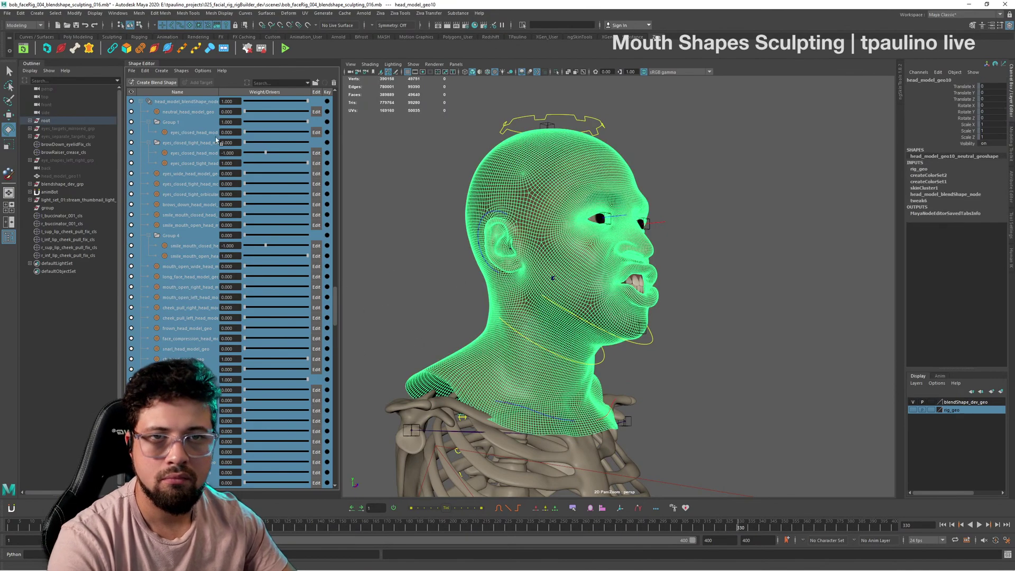
pyautogui.keyDown('alt'); pyautogui.moveTo(466, 195); pyautogui.dragTo(551, 205); pyautogui.keyUp('alt')
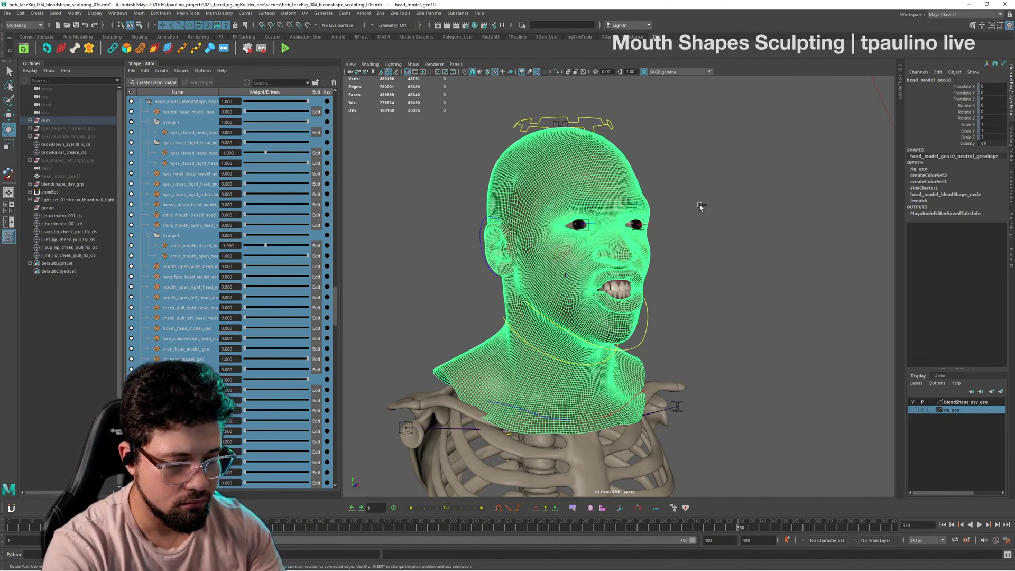
pyautogui.hotkey('ctrl', 'd')
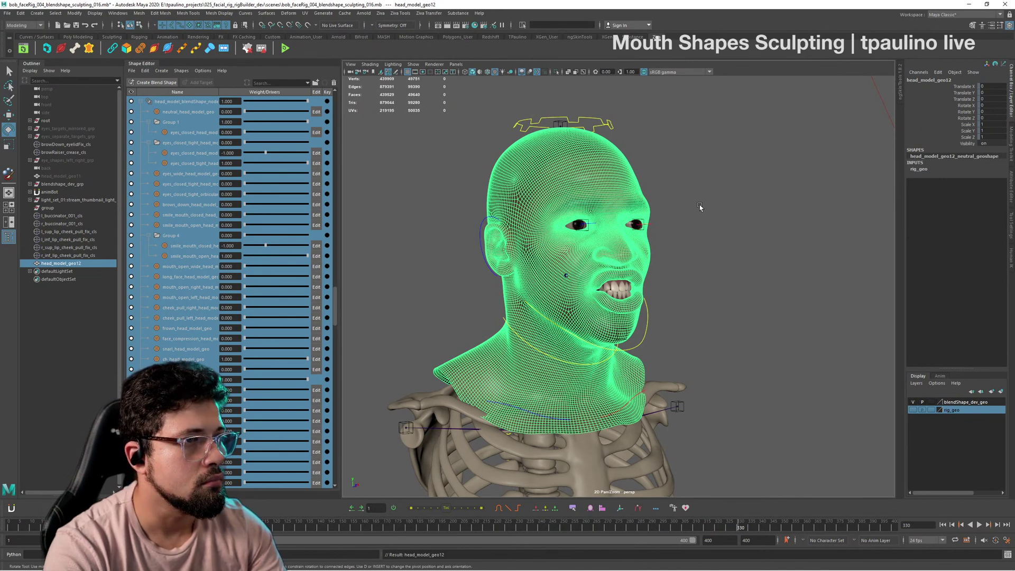
pyautogui.click(742, 198)
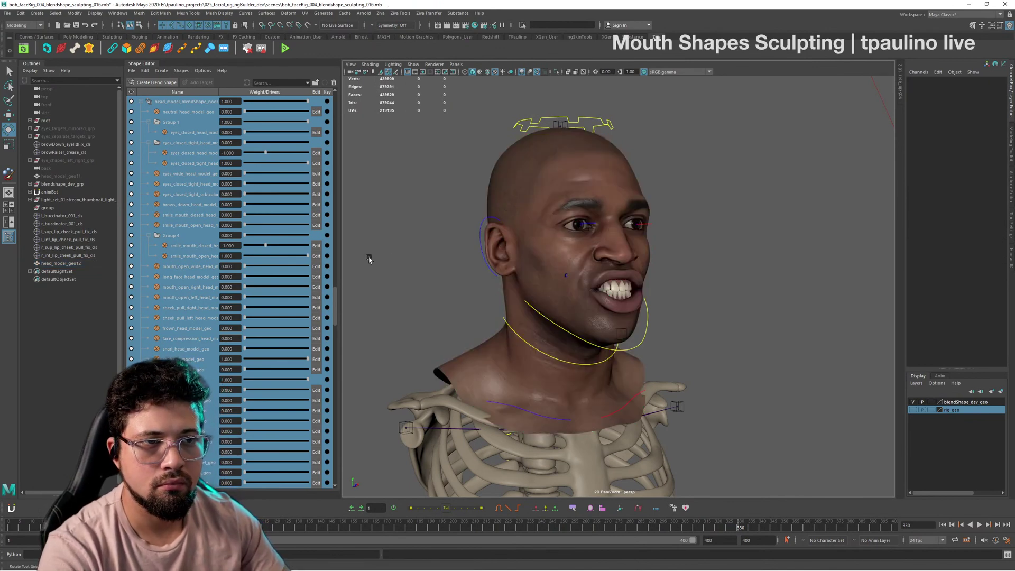
# Step: Add the duplicated ch head as a new target of the target_dev blend shape node and delete the duplicate mesh
pyautogui.click(194, 250)
pyautogui.scroll(-10, 204, 272)
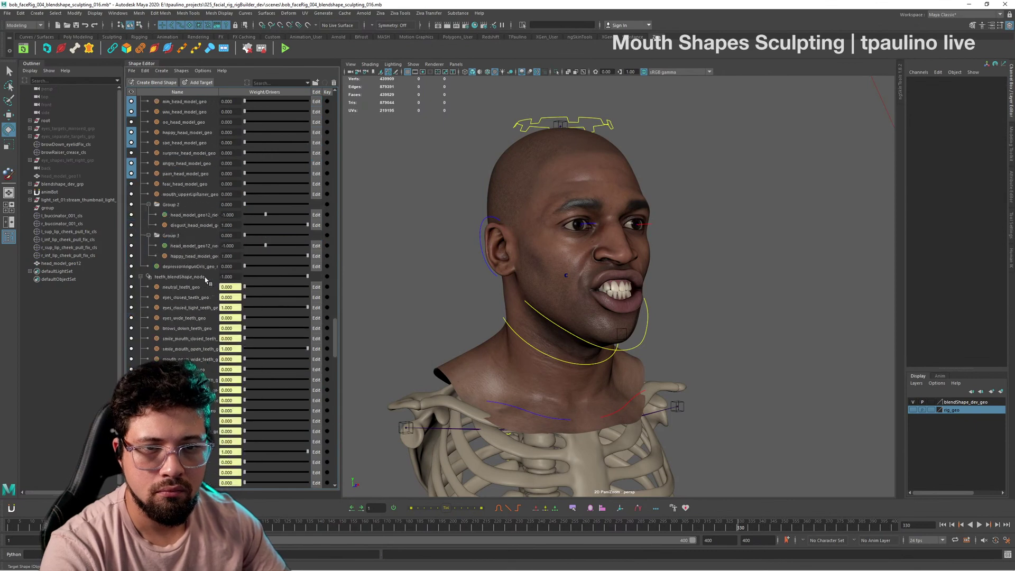
pyautogui.scroll(-10, 178, 231)
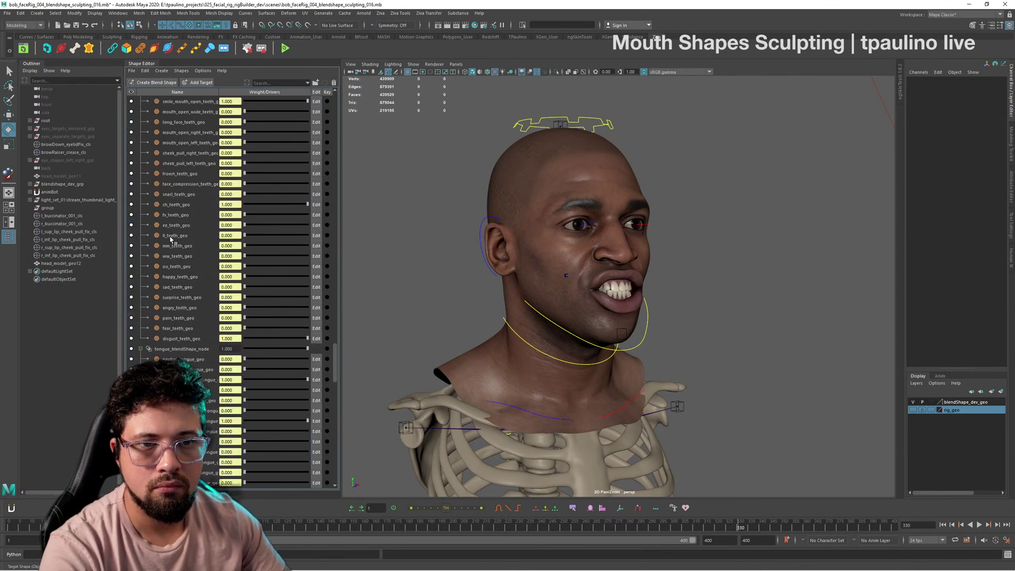
pyautogui.scroll(-2, 171, 239)
pyautogui.click(192, 198)
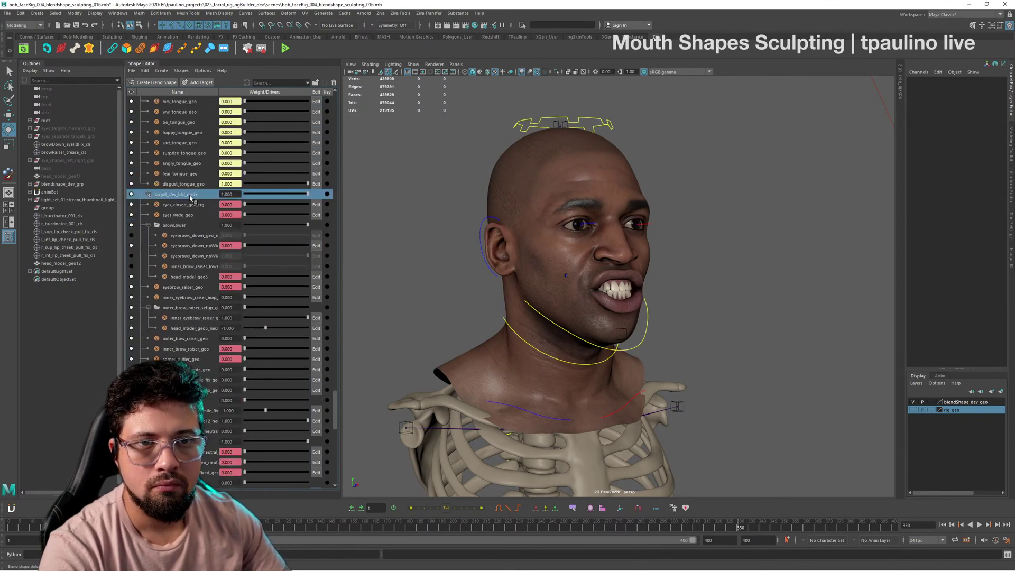
pyautogui.click(79, 263)
pyautogui.rightClick(79, 263)
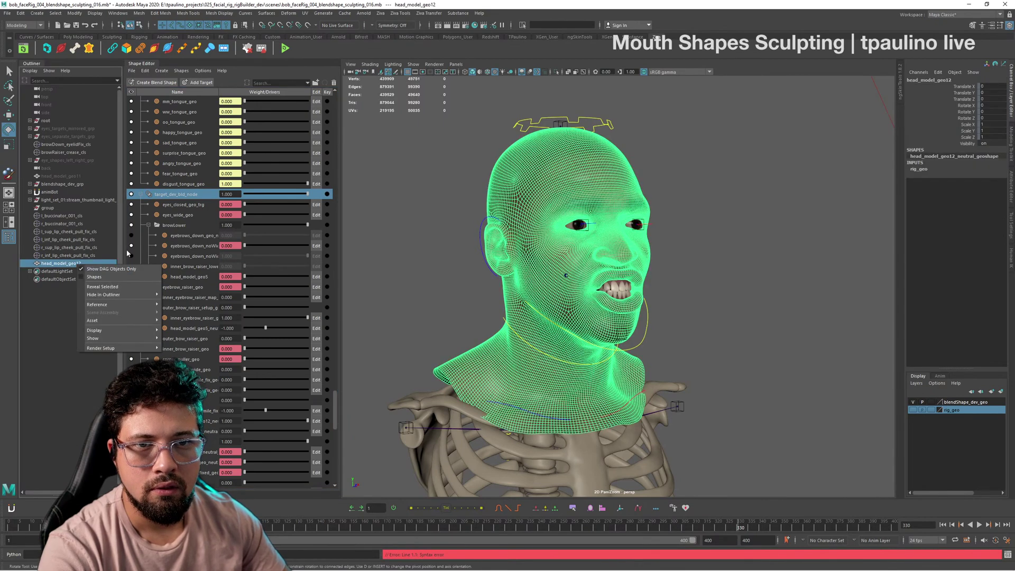
pyautogui.rightClick(167, 197)
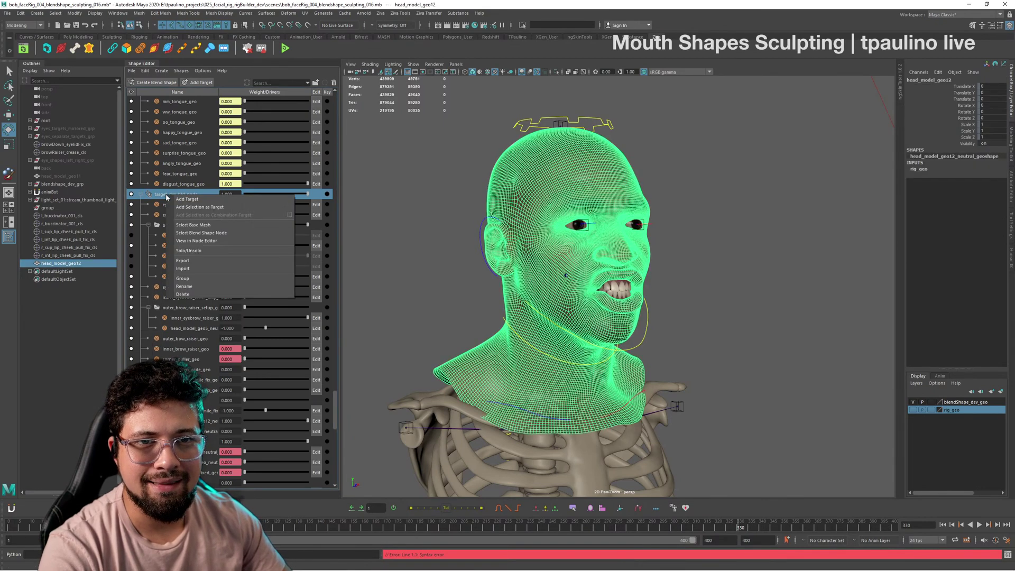
pyautogui.click(195, 207)
pyautogui.scroll(-3, 192, 300)
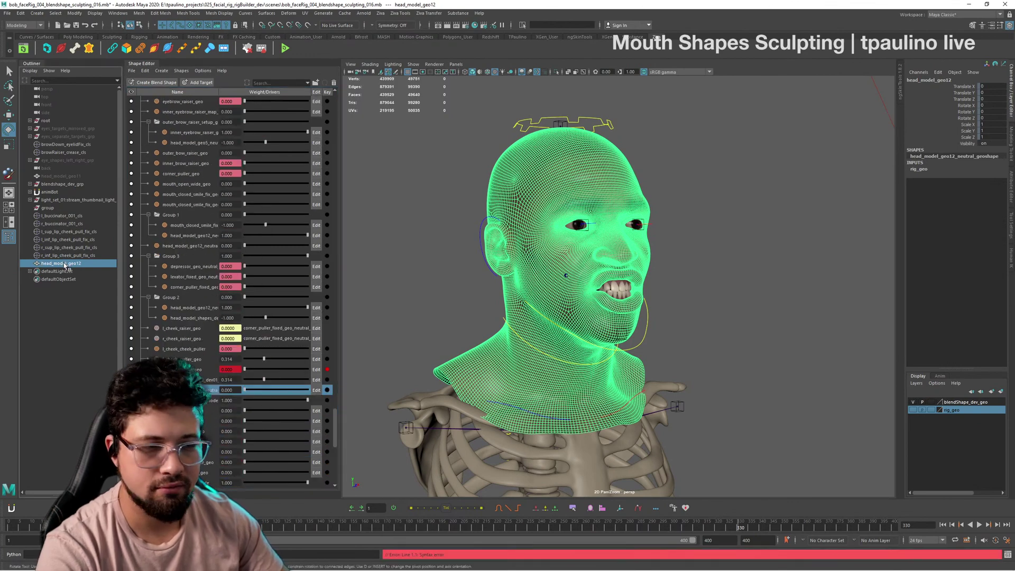
pyautogui.press('Delete')
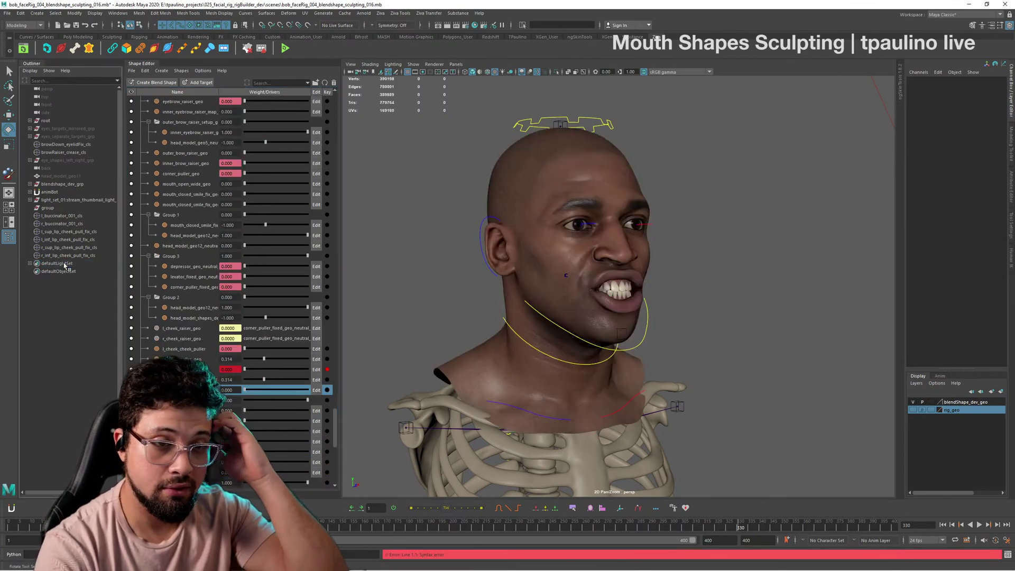
# Step: Compare the rig_geo and blendShape_dev_geo layers by toggling their visibility, leaving only blendShape_dev_geo shown
pyautogui.click(914, 410)
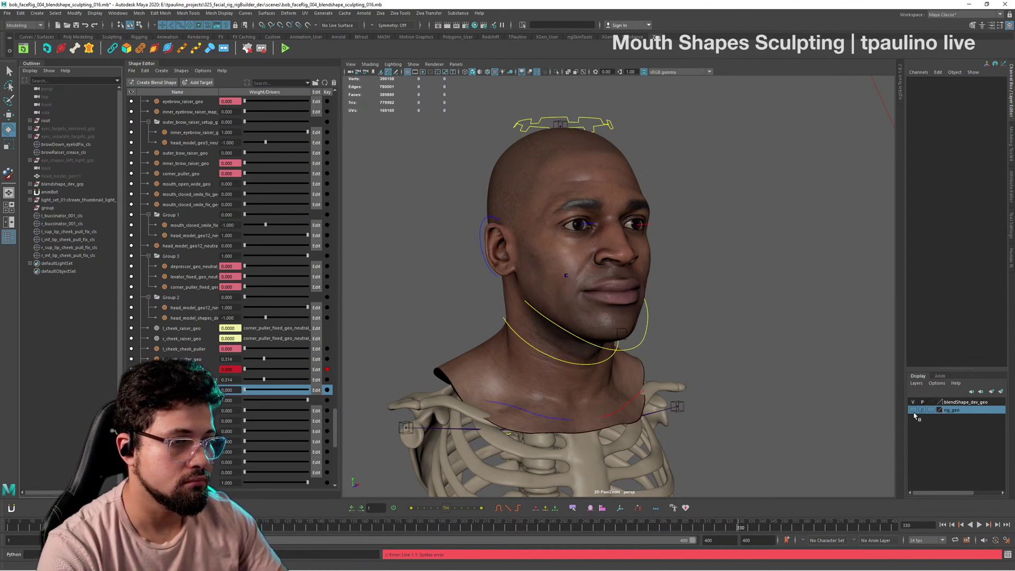
pyautogui.click(913, 411)
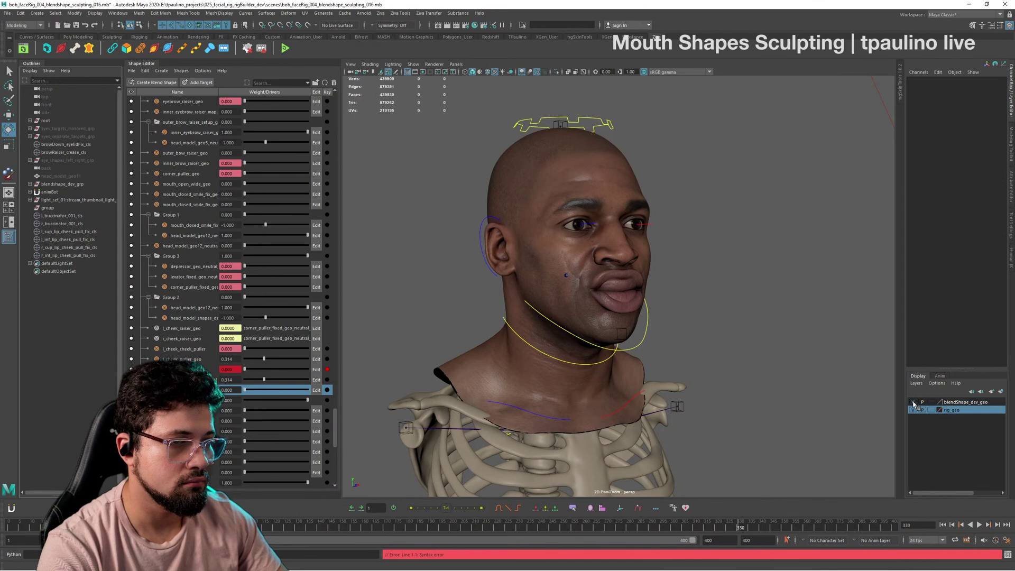
pyautogui.click(913, 403)
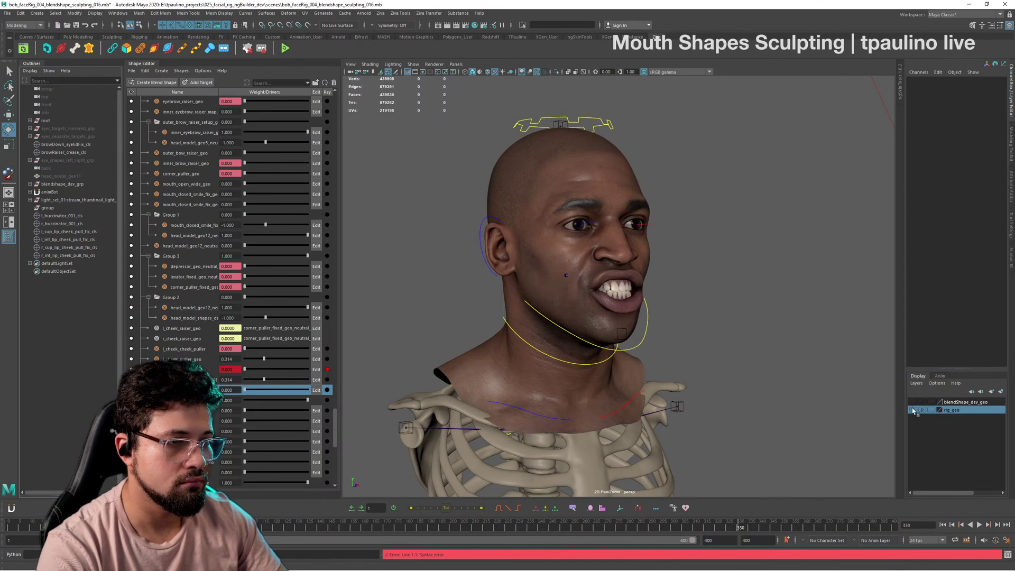
pyautogui.click(913, 410)
pyautogui.click(912, 403)
pyautogui.keyDown('alt'); pyautogui.moveTo(754, 378); pyautogui.dragTo(650, 370); pyautogui.keyUp('alt')
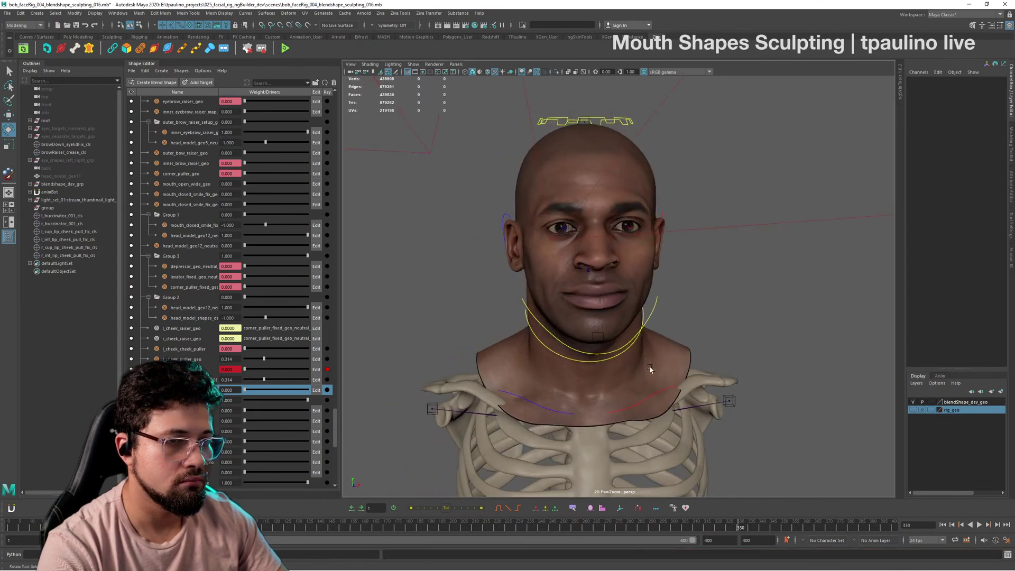
pyautogui.scroll(5, 649, 362)
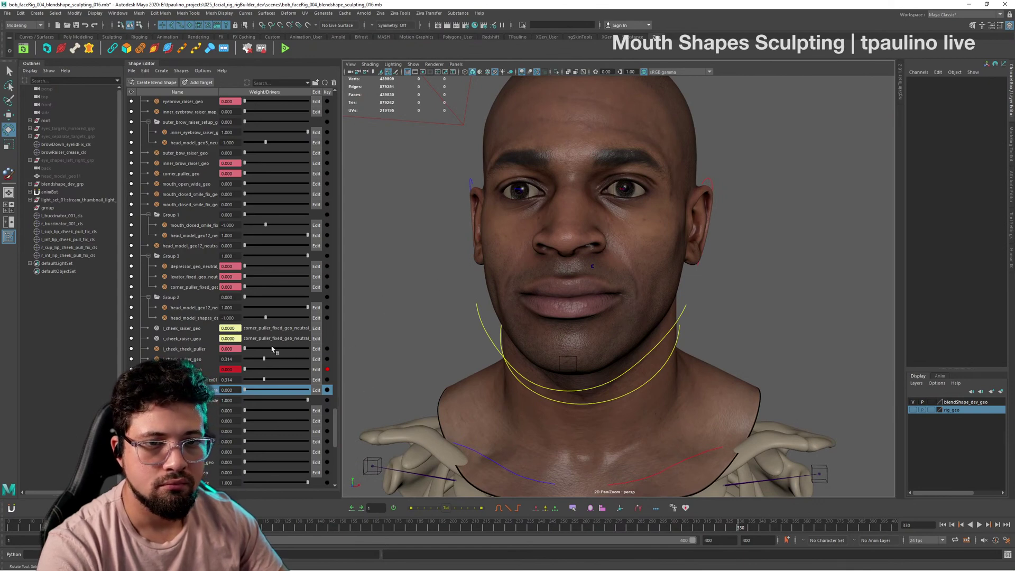
# Step: Set the weights of the l_cheek_puller_geo and head_model_shapes_dev01 targets to 0 together
pyautogui.click(208, 360)
pyautogui.keyDown('ctrl'); pyautogui.click(210, 379); pyautogui.keyUp('ctrl')
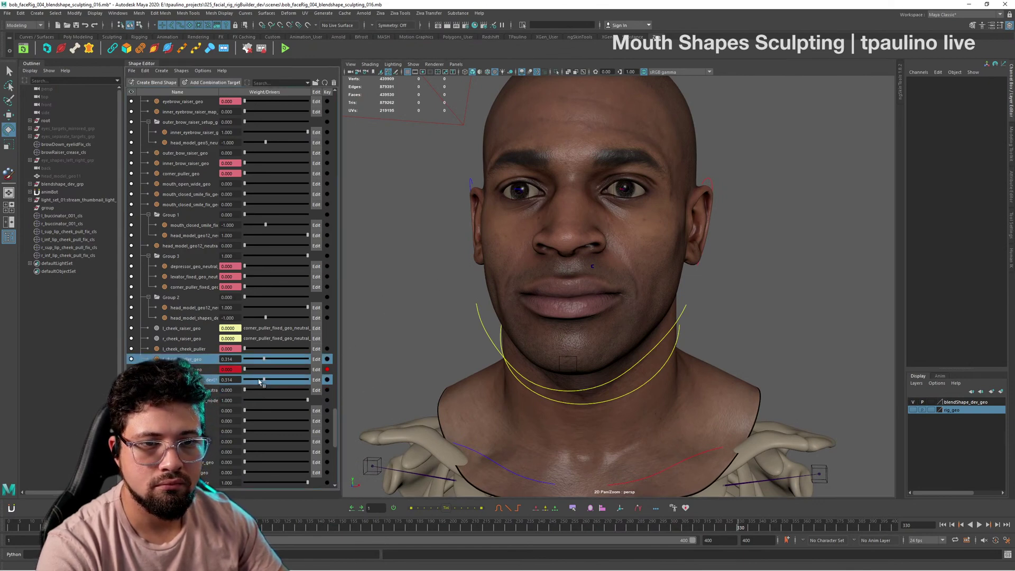
pyautogui.moveTo(264, 380); pyautogui.dragTo(224, 392)
pyautogui.keyDown('alt'); pyautogui.moveTo(587, 408); pyautogui.dragTo(634, 378); pyautogui.keyUp('alt')
pyautogui.keyDown('alt'); pyautogui.moveTo(634, 378); pyautogui.dragTo(881, 402, button='right'); pyautogui.keyUp('alt')
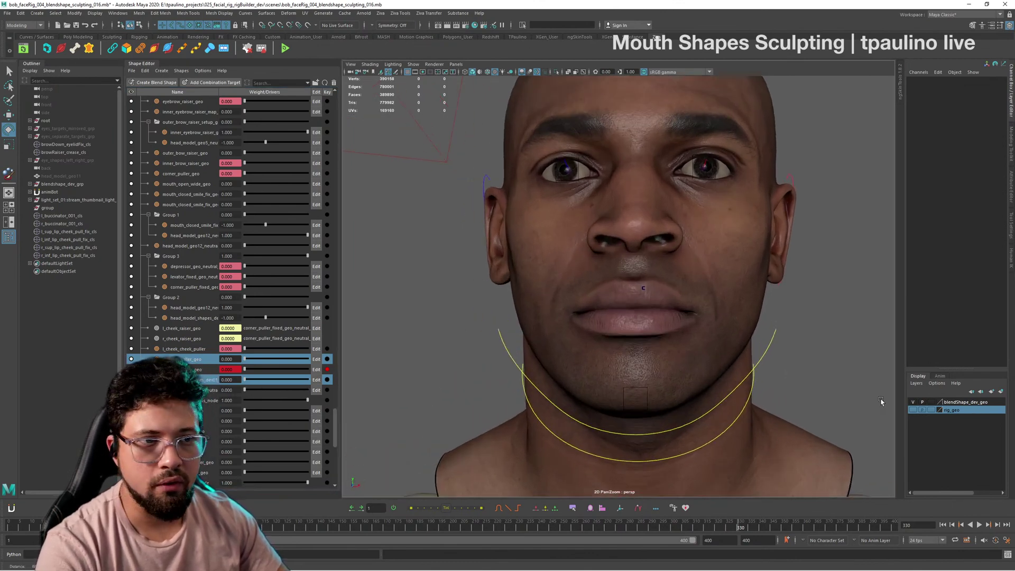
pyautogui.keyDown('alt'); pyautogui.moveTo(882, 402); pyautogui.dragTo(661, 397); pyautogui.keyUp('alt')
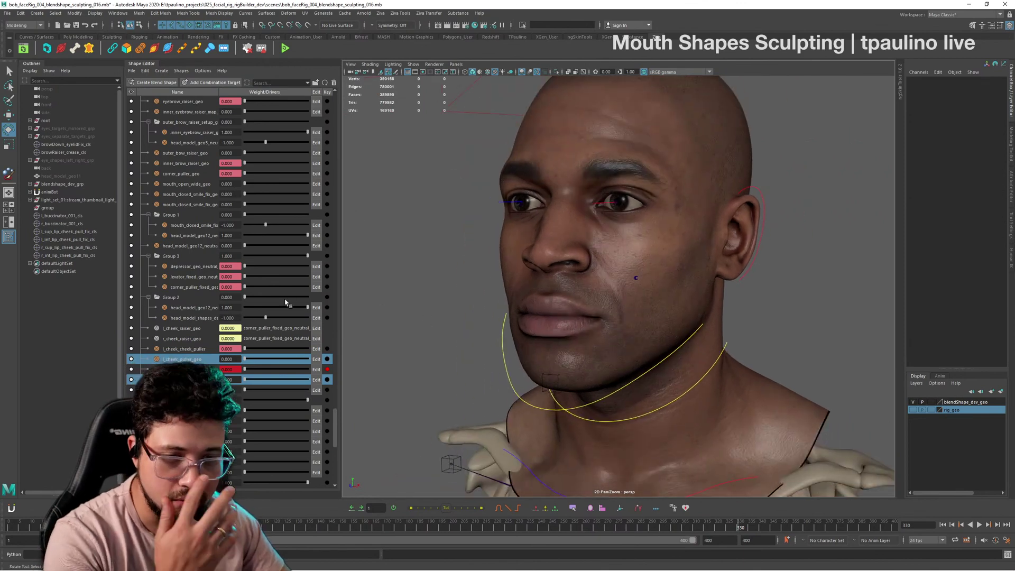
# Step: Vary the l_cheek_puller_geo and head_model_shapes_dev01 weights together, ending at about 0.86, and compare the smile from several angles
pyautogui.click(184, 391)
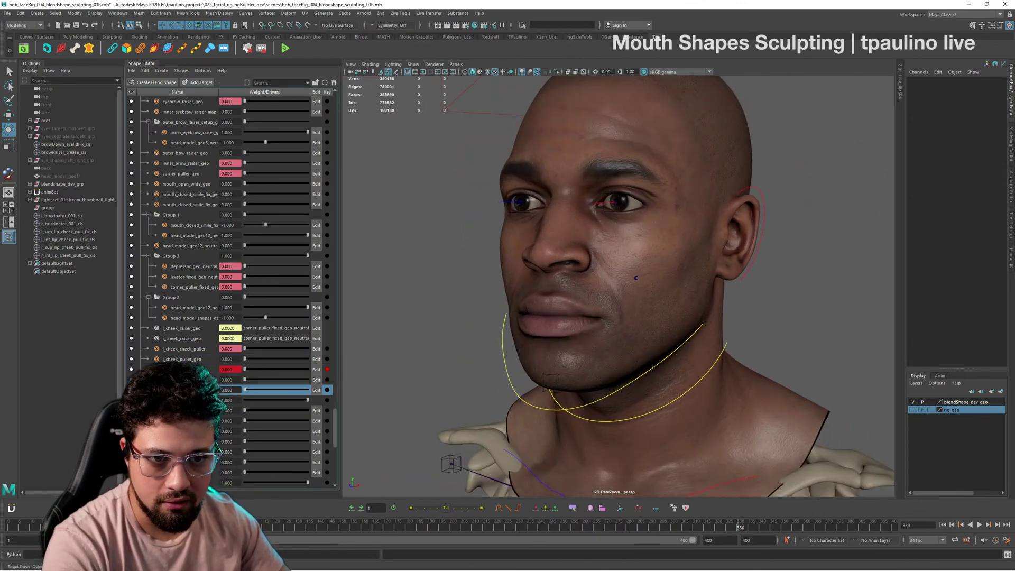
pyautogui.click(184, 380)
pyautogui.keyDown('ctrl'); pyautogui.click(184, 359); pyautogui.keyUp('ctrl')
pyautogui.moveTo(246, 359); pyautogui.dragTo(267, 359)
pyautogui.keyDown('alt'); pyautogui.moveTo(402, 317); pyautogui.dragTo(561, 331); pyautogui.keyUp('alt')
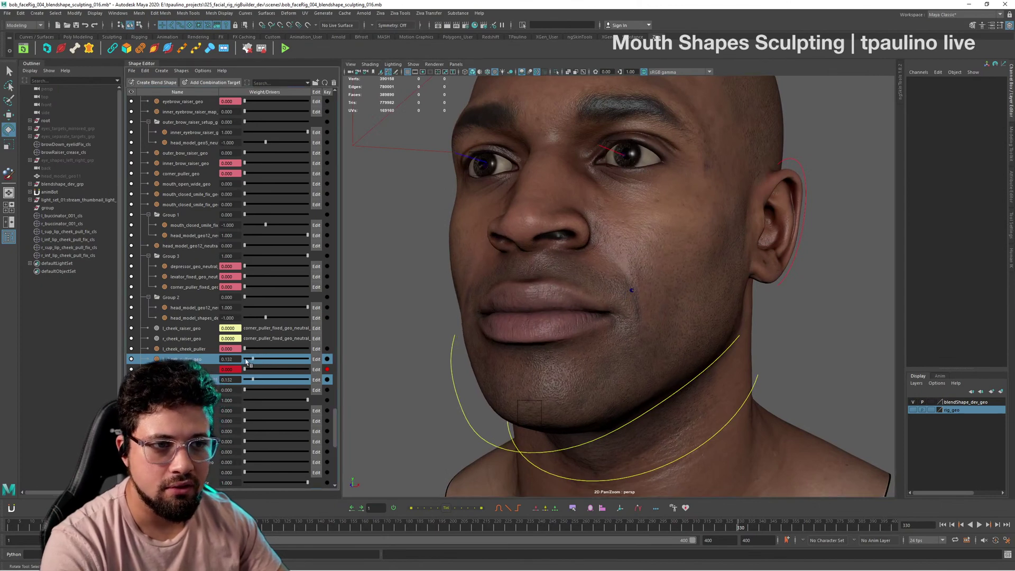
pyautogui.moveTo(267, 362); pyautogui.dragTo(294, 366)
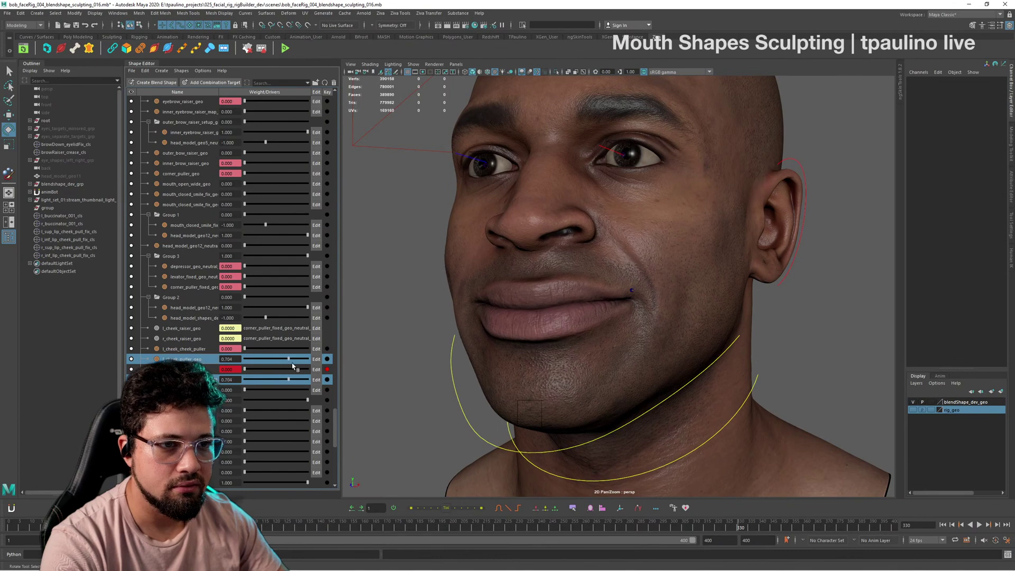
pyautogui.moveTo(524, 370)
pyautogui.keyDown('alt'); pyautogui.mouseDown()
pyautogui.moveTo(533, 406)
pyautogui.moveTo(536, 370)
pyautogui.mouseUp(); pyautogui.keyUp('alt')
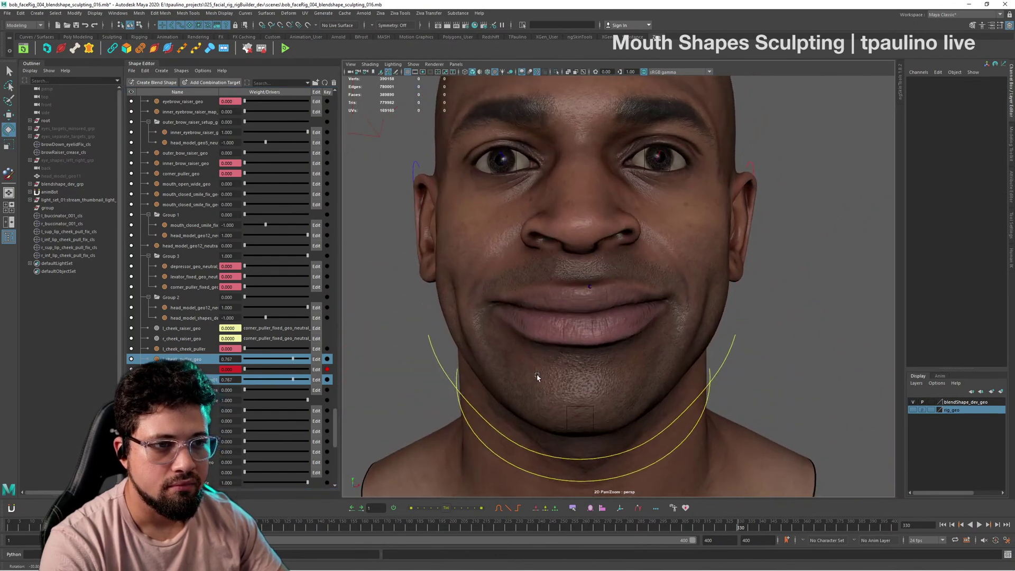
pyautogui.moveTo(297, 362); pyautogui.dragTo(374, 370)
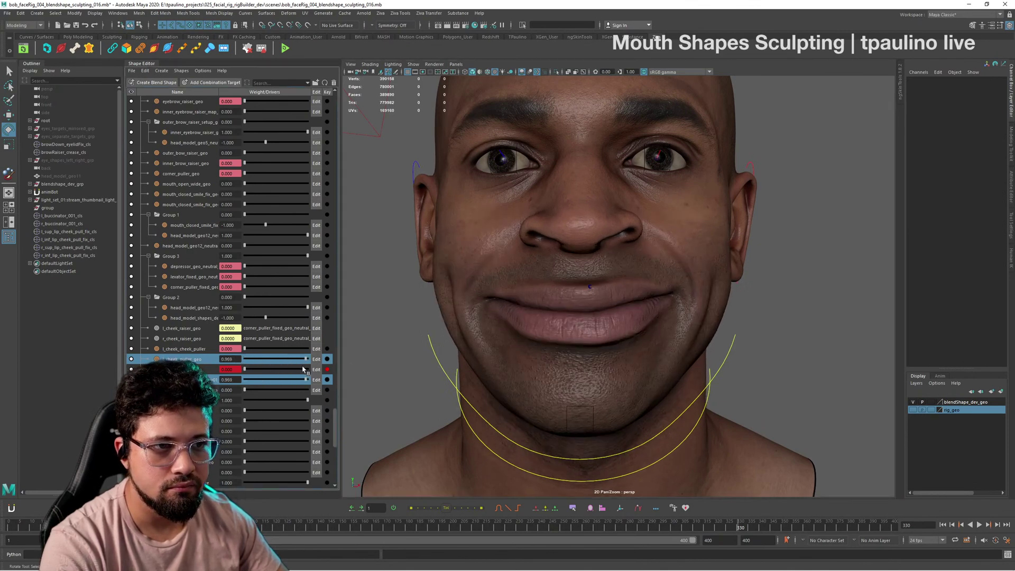
pyautogui.moveTo(303, 368)
pyautogui.mouseDown()
pyautogui.moveTo(251, 370)
pyautogui.moveTo(299, 370)
pyautogui.mouseUp()
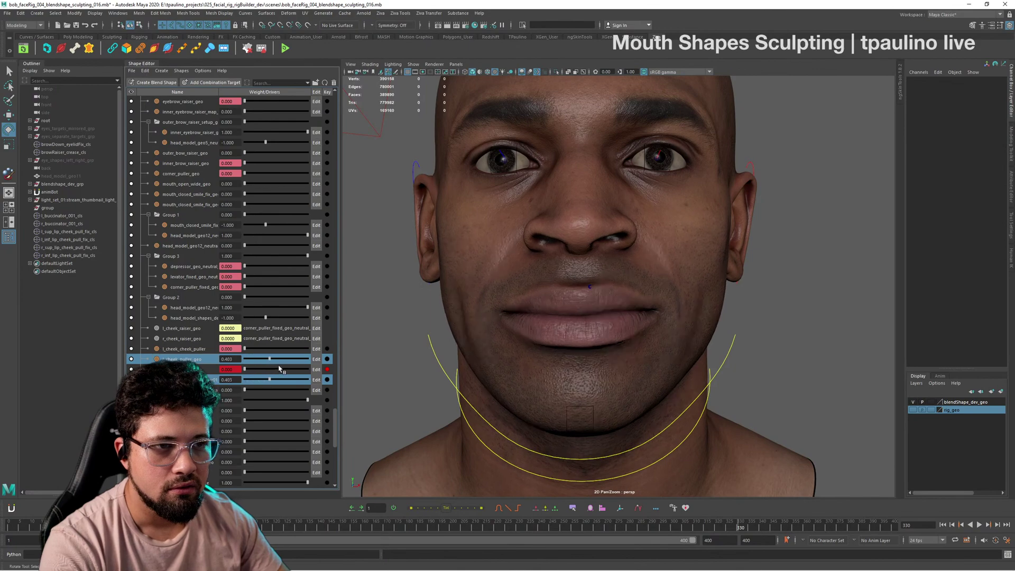
pyautogui.keyDown('alt'); pyautogui.moveTo(588, 241); pyautogui.dragTo(563, 246); pyautogui.keyUp('alt')
pyautogui.keyDown('alt'); pyautogui.moveTo(563, 246); pyautogui.dragTo(421, 256, button='right'); pyautogui.keyUp('alt')
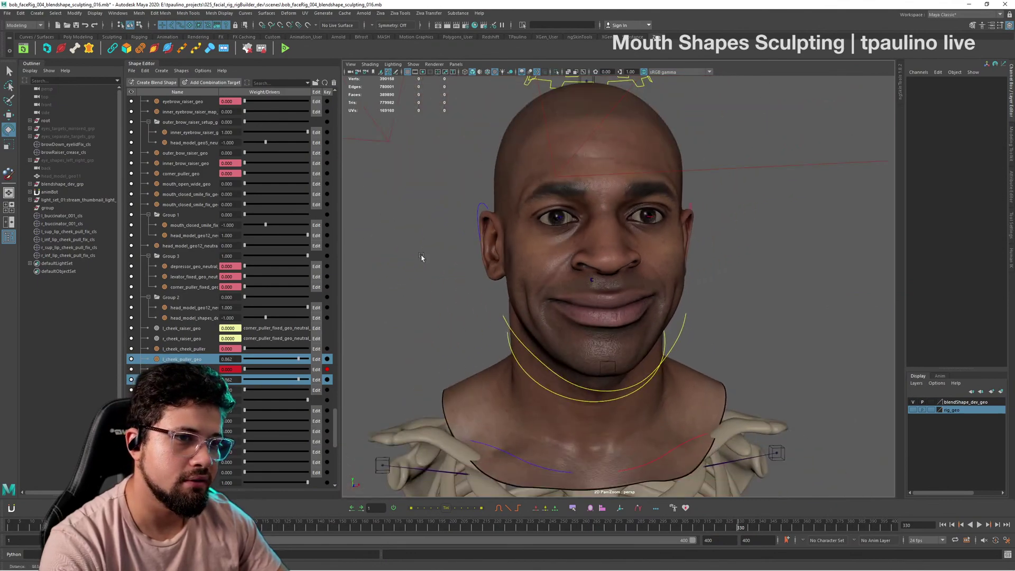
pyautogui.keyDown('alt'); pyautogui.moveTo(688, 309); pyautogui.dragTo(626, 312); pyautogui.keyUp('alt')
pyautogui.keyDown('alt'); pyautogui.moveTo(625, 313); pyautogui.dragTo(741, 318, button='right'); pyautogui.keyUp('alt')
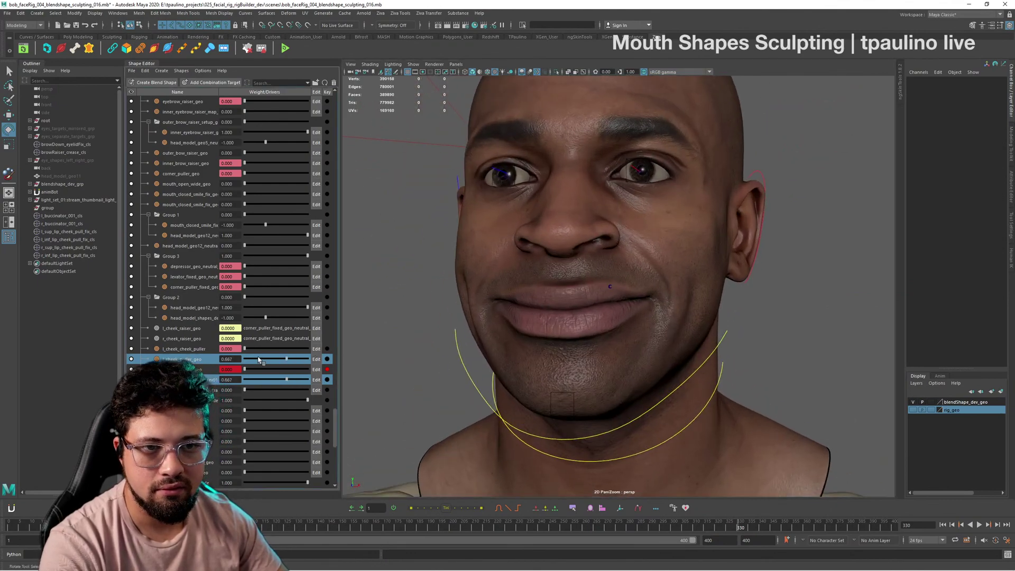
# Step: Zero the cheek puller pair, then set Group 3's depressor to 0.730, levator to 0.616, corner puller to 0.792 and head_model_geo12_neutral to 0.305
pyautogui.moveTo(300, 361); pyautogui.dragTo(242, 361)
pyautogui.moveTo(245, 287); pyautogui.dragTo(300, 288)
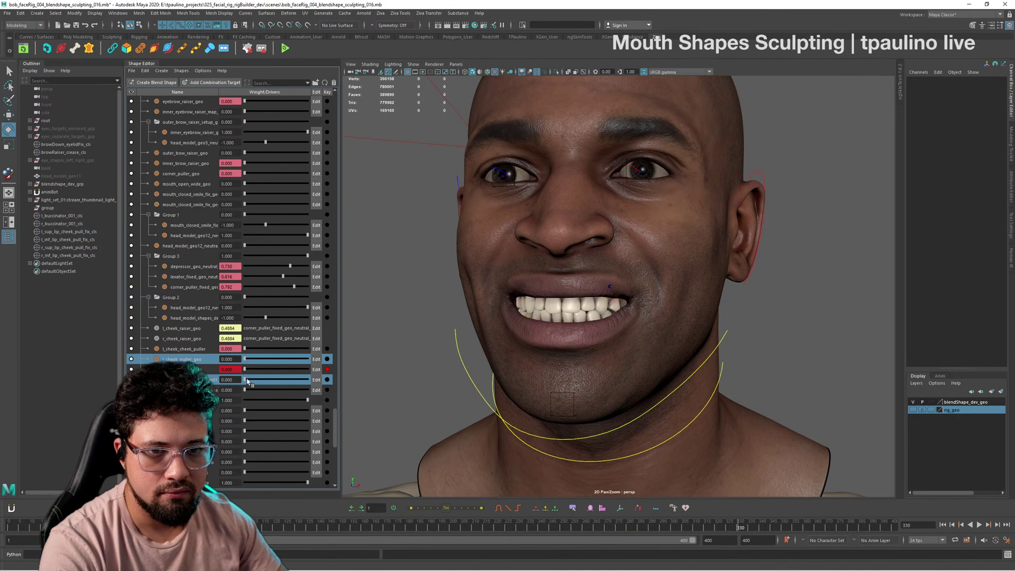
pyautogui.moveTo(249, 391); pyautogui.dragTo(259, 390)
pyautogui.keyDown('alt'); pyautogui.moveTo(592, 406); pyautogui.dragTo(549, 399); pyautogui.keyUp('alt')
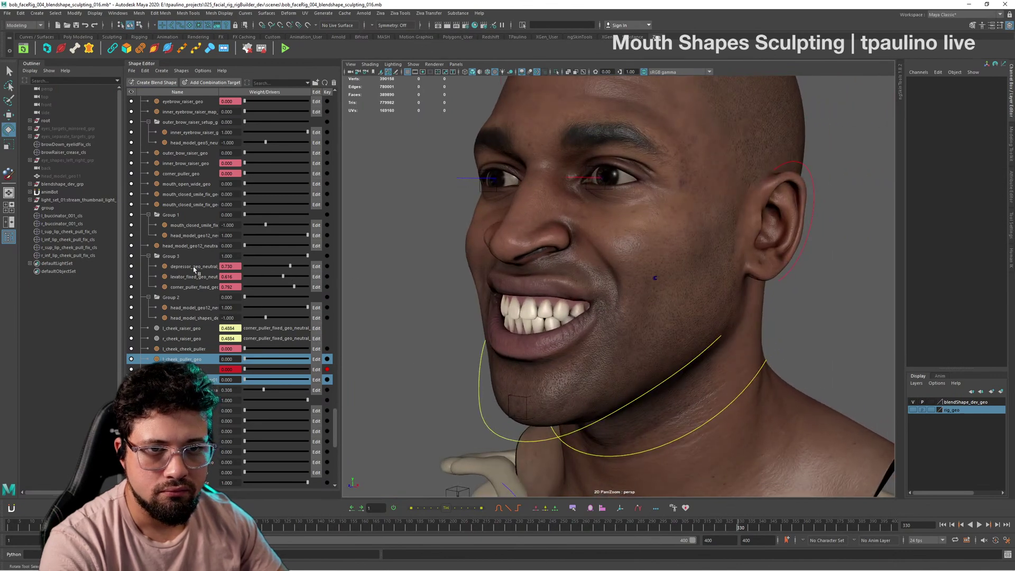
# Step: Set the corner puller weight to 0, the depressor and levator to about 0.8, and head_model_geo12_neutral to about 0.48
pyautogui.moveTo(193, 269); pyautogui.dragTo(223, 286)
pyautogui.click(262, 275)
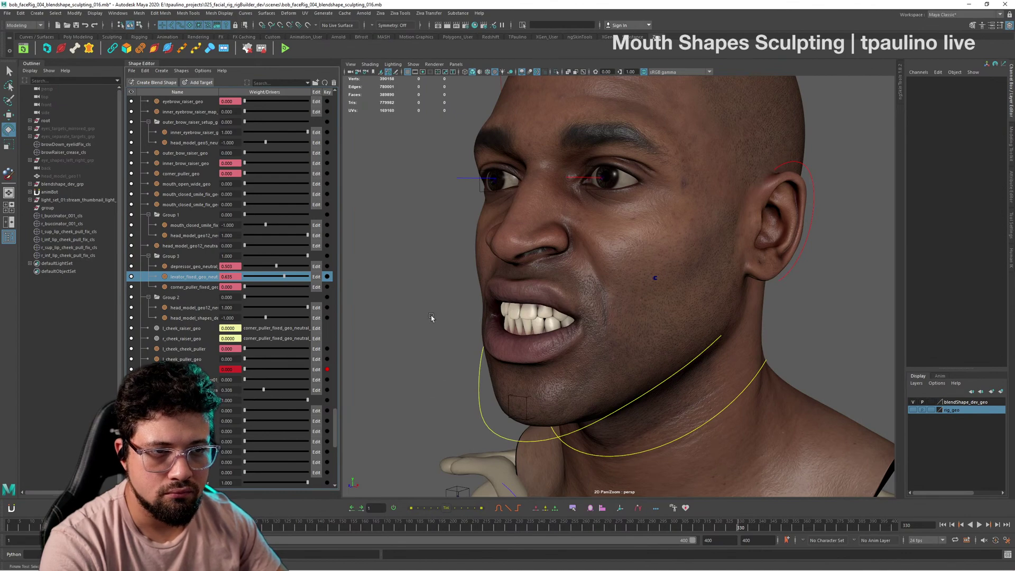
pyautogui.keyDown('alt'); pyautogui.moveTo(431, 317); pyautogui.dragTo(355, 299); pyautogui.keyUp('alt')
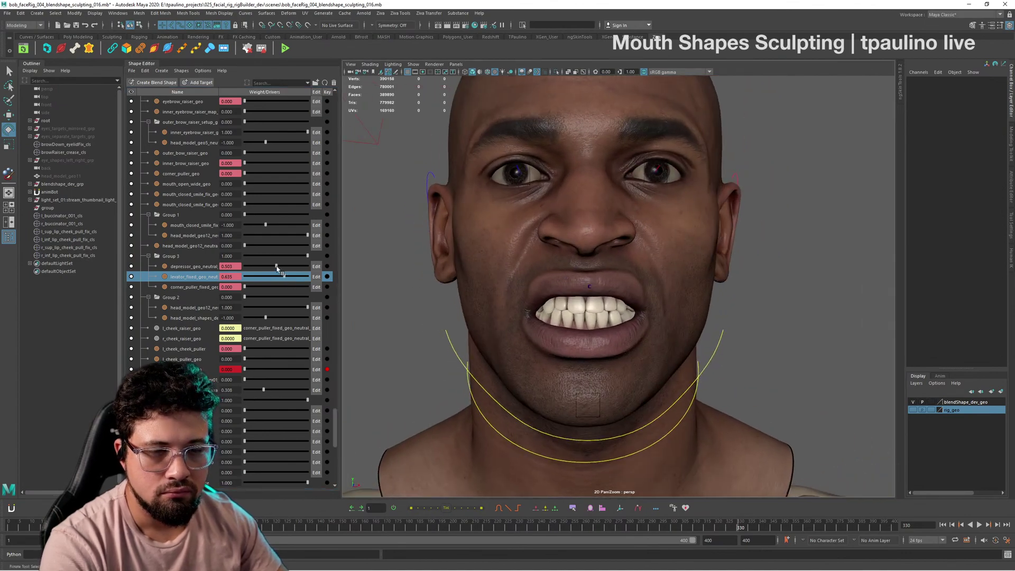
pyautogui.moveTo(266, 391); pyautogui.dragTo(280, 391)
pyautogui.keyDown('alt'); pyautogui.moveTo(568, 365); pyautogui.dragTo(485, 358); pyautogui.keyUp('alt')
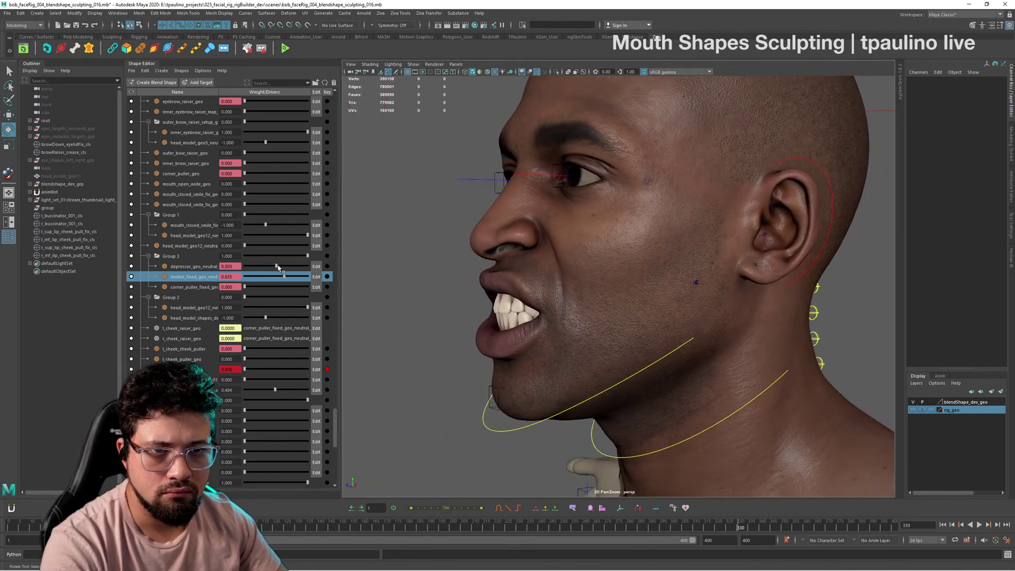
pyautogui.moveTo(279, 268); pyautogui.dragTo(305, 268)
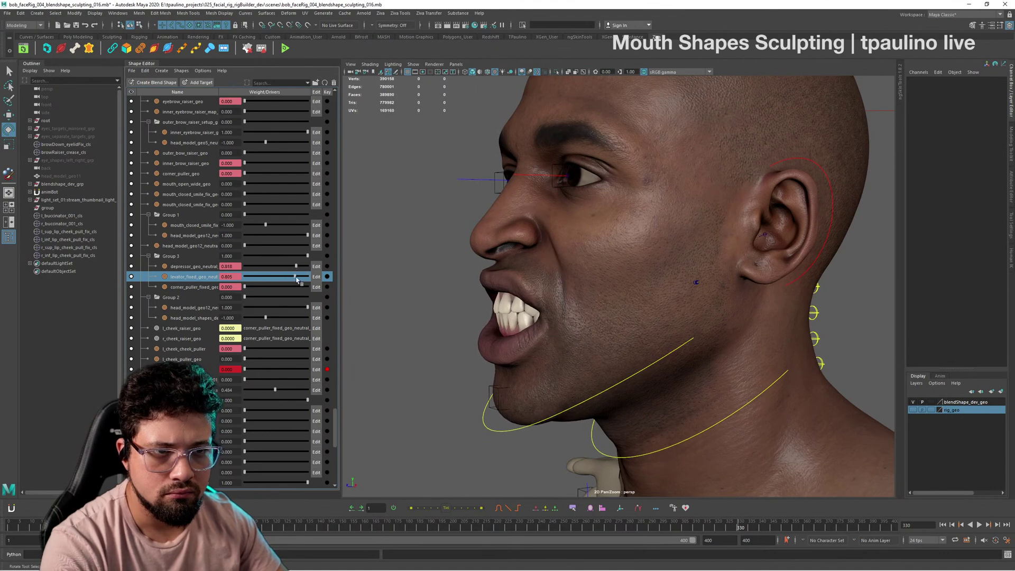
# Step: Reduce the depressor target's weight to 0.528, checking the bared-teeth pose from both sides of the head
pyautogui.keyDown('alt'); pyautogui.moveTo(624, 318); pyautogui.dragTo(681, 302); pyautogui.keyUp('alt')
pyautogui.keyDown('alt'); pyautogui.moveTo(680, 303); pyautogui.dragTo(595, 318, button='right'); pyautogui.keyUp('alt')
pyautogui.keyDown('alt'); pyautogui.moveTo(595, 319); pyautogui.dragTo(648, 336); pyautogui.keyUp('alt')
pyautogui.keyDown('alt'); pyautogui.moveTo(610, 332); pyautogui.dragTo(654, 336, button='right'); pyautogui.keyUp('alt')
pyautogui.moveTo(295, 269); pyautogui.dragTo(281, 270)
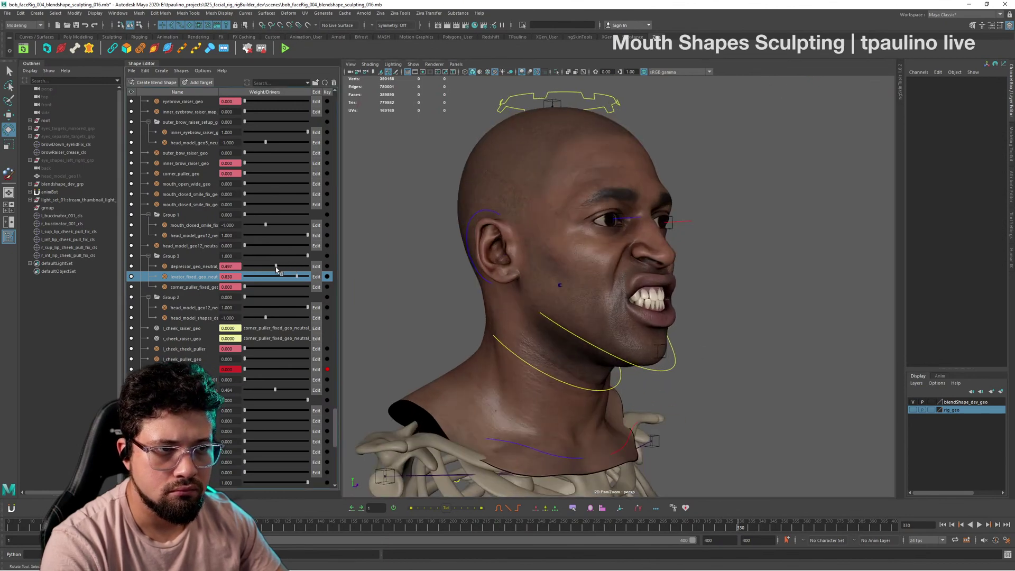
pyautogui.keyDown('alt'); pyautogui.moveTo(586, 305); pyautogui.dragTo(643, 317); pyautogui.keyUp('alt')
pyautogui.keyDown('alt'); pyautogui.moveTo(643, 318); pyautogui.dragTo(777, 331, button='right'); pyautogui.keyUp('alt')
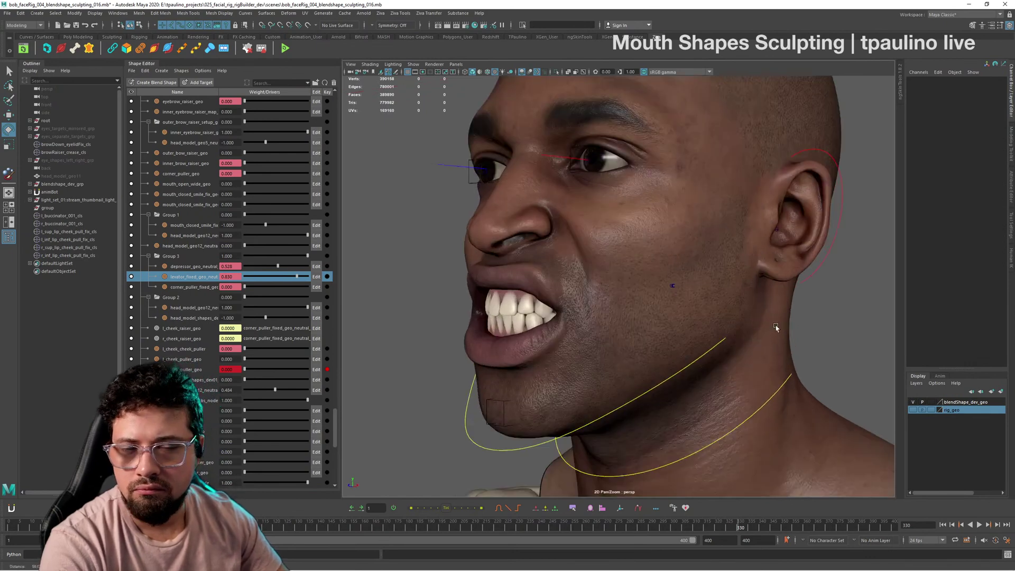
# Step: Examine the bared-teeth mouth pose on the head from the front, three-quarter and side views
pyautogui.keyDown('alt'); pyautogui.moveTo(698, 330); pyautogui.dragTo(755, 335); pyautogui.keyUp('alt')
pyautogui.keyDown('alt'); pyautogui.moveTo(755, 336); pyautogui.dragTo(663, 395, button='right'); pyautogui.keyUp('alt')
pyautogui.moveTo(720, 570)
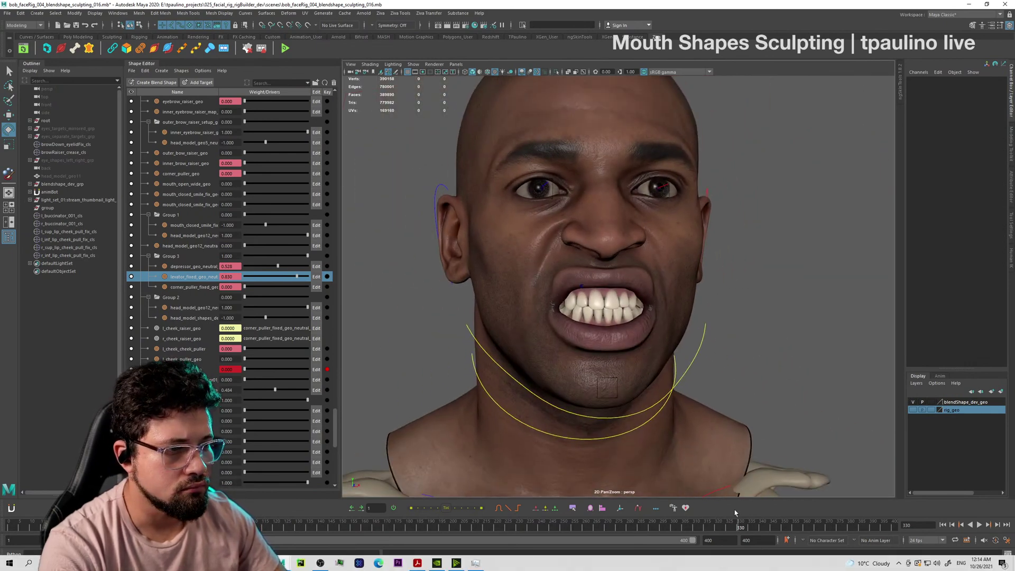
pyautogui.keyDown('alt'); pyautogui.moveTo(840, 270); pyautogui.dragTo(719, 264); pyautogui.keyUp('alt')
pyautogui.keyDown('alt'); pyautogui.moveTo(719, 264); pyautogui.dragTo(518, 256, button='right'); pyautogui.keyUp('alt')
pyautogui.keyDown('alt'); pyautogui.moveTo(519, 256); pyautogui.dragTo(616, 261); pyautogui.keyUp('alt')
pyautogui.keyDown('alt'); pyautogui.moveTo(616, 261); pyautogui.dragTo(687, 306, button='right'); pyautogui.keyUp('alt')
pyautogui.keyDown('alt'); pyautogui.moveTo(686, 306); pyautogui.dragTo(692, 362, button='middle'); pyautogui.keyUp('alt')
pyautogui.keyDown('alt'); pyautogui.moveTo(691, 363); pyautogui.dragTo(625, 362, button='right'); pyautogui.keyUp('alt')
pyautogui.keyDown('alt'); pyautogui.moveTo(637, 312); pyautogui.dragTo(701, 312); pyautogui.keyUp('alt')
pyautogui.moveTo(682, 270)
pyautogui.keyDown('alt'); pyautogui.mouseDown()
pyautogui.moveTo(701, 269)
pyautogui.moveTo(652, 266)
pyautogui.moveTo(691, 270)
pyautogui.moveTo(667, 270)
pyautogui.mouseUp(); pyautogui.keyUp('alt')
pyautogui.keyDown('alt'); pyautogui.moveTo(668, 270); pyautogui.dragTo(723, 310, button='right'); pyautogui.keyUp('alt')
pyautogui.keyDown('alt'); pyautogui.moveTo(722, 310); pyautogui.dragTo(703, 275); pyautogui.keyUp('alt')
pyautogui.keyDown('alt'); pyautogui.moveTo(703, 275); pyautogui.dragTo(694, 250, button='right'); pyautogui.keyUp('alt')
pyautogui.keyDown('alt'); pyautogui.moveTo(693, 249); pyautogui.dragTo(561, 256); pyautogui.keyUp('alt')
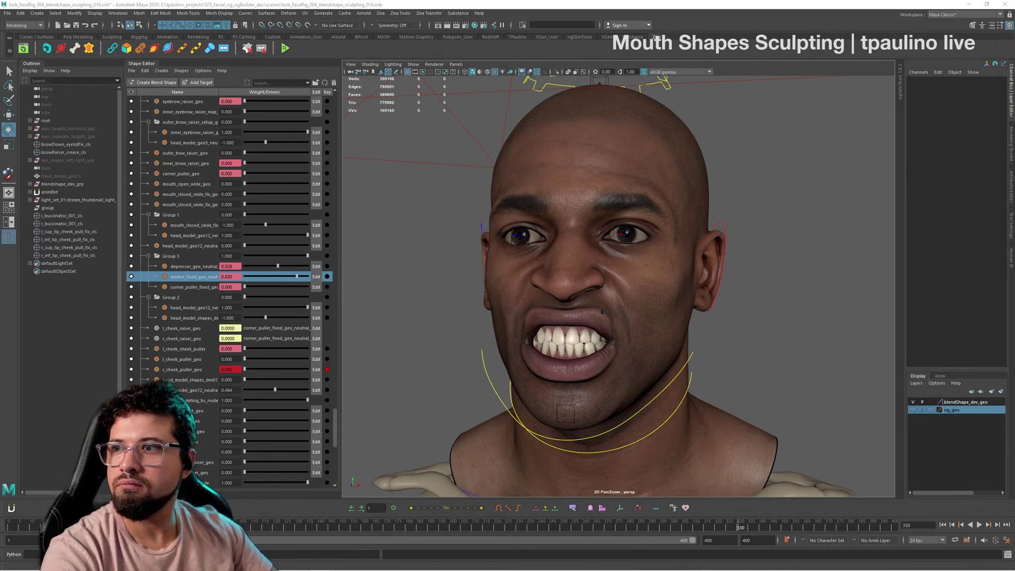
pyautogui.keyDown('alt'); pyautogui.moveTo(511, 322); pyautogui.dragTo(576, 338); pyautogui.keyUp('alt')
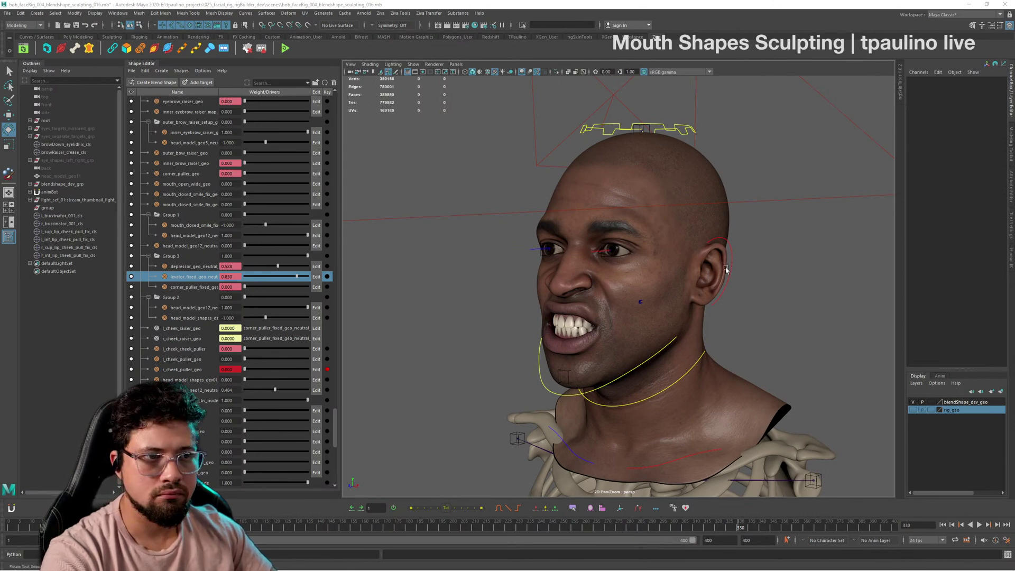
pyautogui.keyDown('alt'); pyautogui.moveTo(726, 268); pyautogui.dragTo(581, 271, button='right'); pyautogui.keyUp('alt')
pyautogui.moveTo(582, 271)
pyautogui.keyDown('alt'); pyautogui.mouseDown()
pyautogui.moveTo(624, 273)
pyautogui.moveTo(579, 291)
pyautogui.mouseUp(); pyautogui.keyUp('alt')
pyautogui.keyDown('alt'); pyautogui.moveTo(579, 291); pyautogui.dragTo(680, 311, button='right'); pyautogui.keyUp('alt')
pyautogui.keyDown('alt'); pyautogui.moveTo(680, 310); pyautogui.dragTo(697, 312); pyautogui.keyUp('alt')
pyautogui.keyDown('alt'); pyautogui.moveTo(697, 312); pyautogui.dragTo(647, 315, button='right'); pyautogui.keyUp('alt')
# Step: Raise the depressor target's weight to 1 and check the lower lip up close
pyautogui.moveTo(272, 268); pyautogui.dragTo(329, 267)
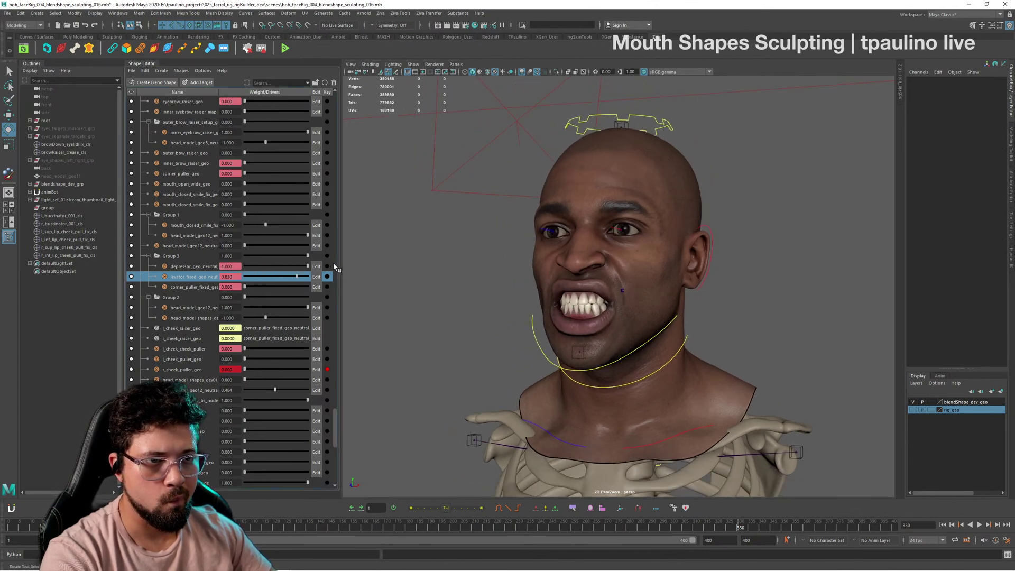
pyautogui.keyDown('alt'); pyautogui.moveTo(564, 312); pyautogui.dragTo(687, 329); pyautogui.keyUp('alt')
pyautogui.keyDown('alt'); pyautogui.moveTo(687, 329); pyautogui.dragTo(769, 336, button='right'); pyautogui.keyUp('alt')
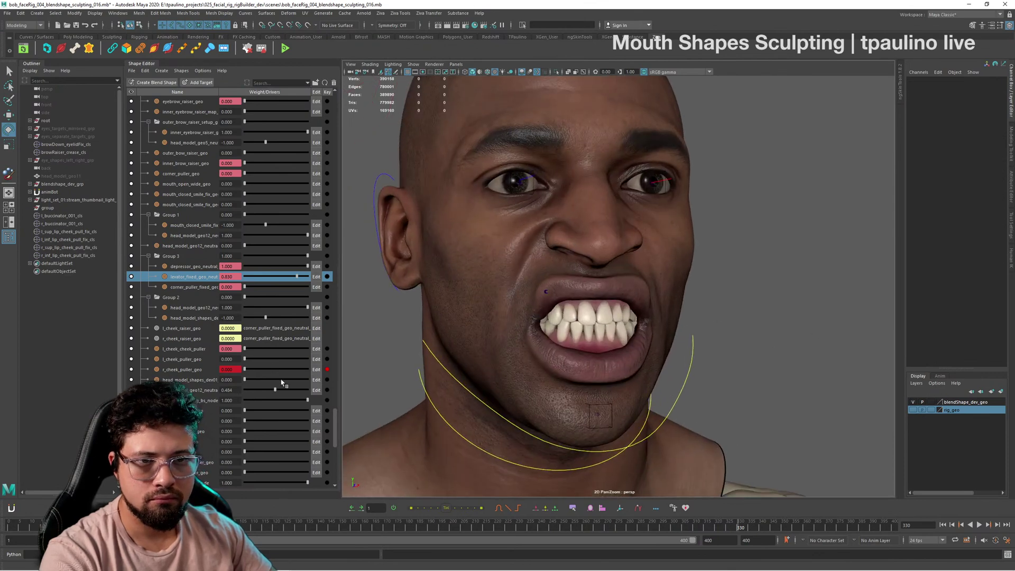
# Step: Reset the depressor, levator, head_model_geo12_neutral and sculpting fix node weights to 0
pyautogui.moveTo(300, 403); pyautogui.dragTo(227, 393)
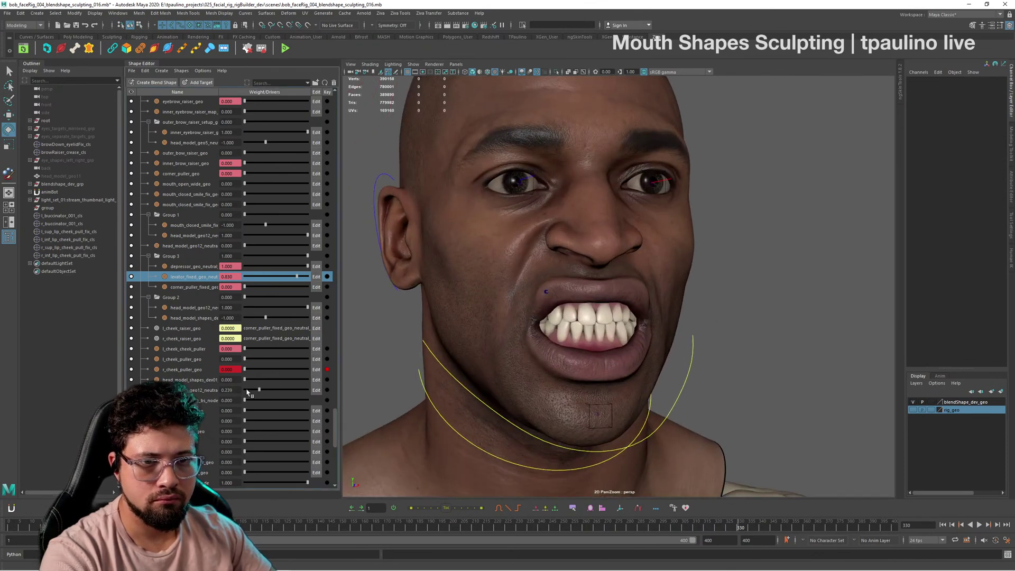
pyautogui.moveTo(294, 278); pyautogui.dragTo(215, 271)
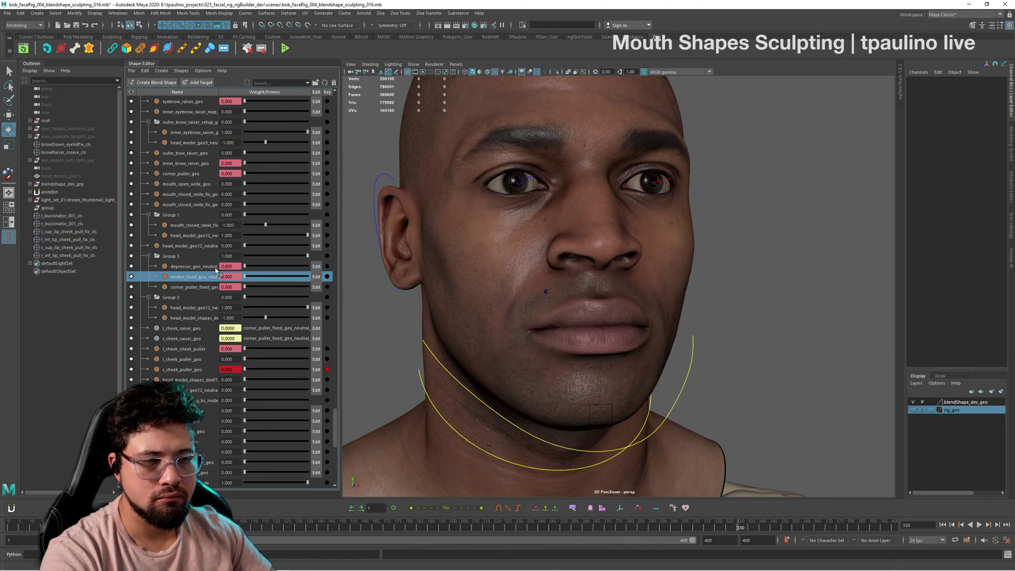
# Step: Raise the l_cheek_puller_geo and head_model_shapes_dev01 target weights together to 1 for a full smile
pyautogui.click(203, 361)
pyautogui.keyDown('ctrl'); pyautogui.click(204, 380); pyautogui.keyUp('ctrl')
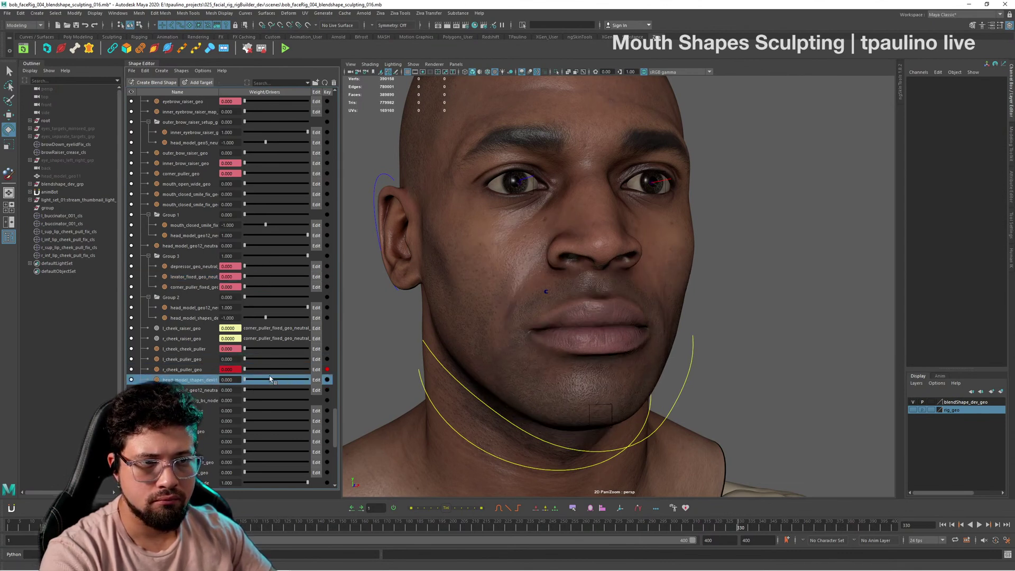
pyautogui.click(186, 361)
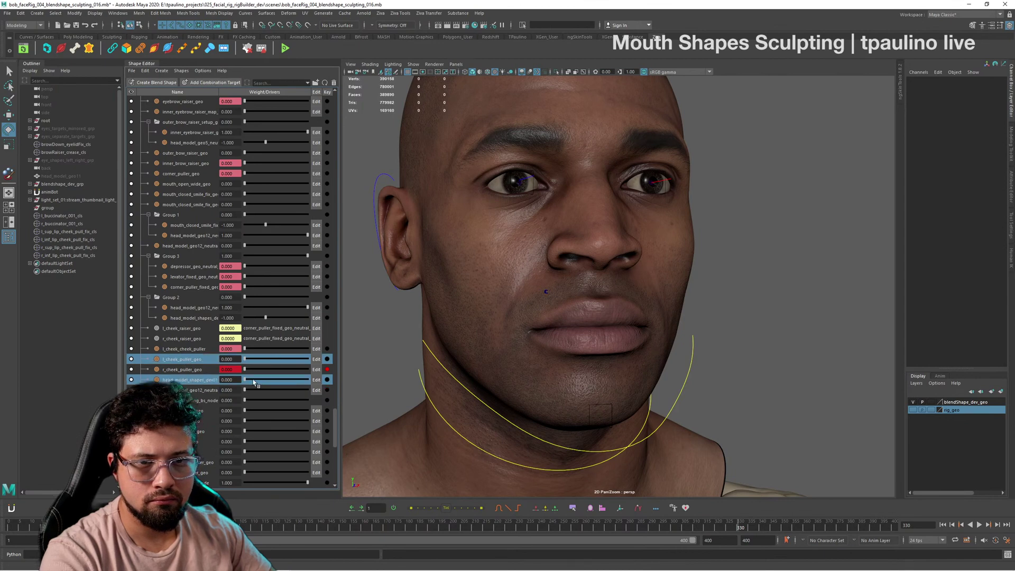
pyautogui.doubleClick(230, 380)
pyautogui.click(246, 381)
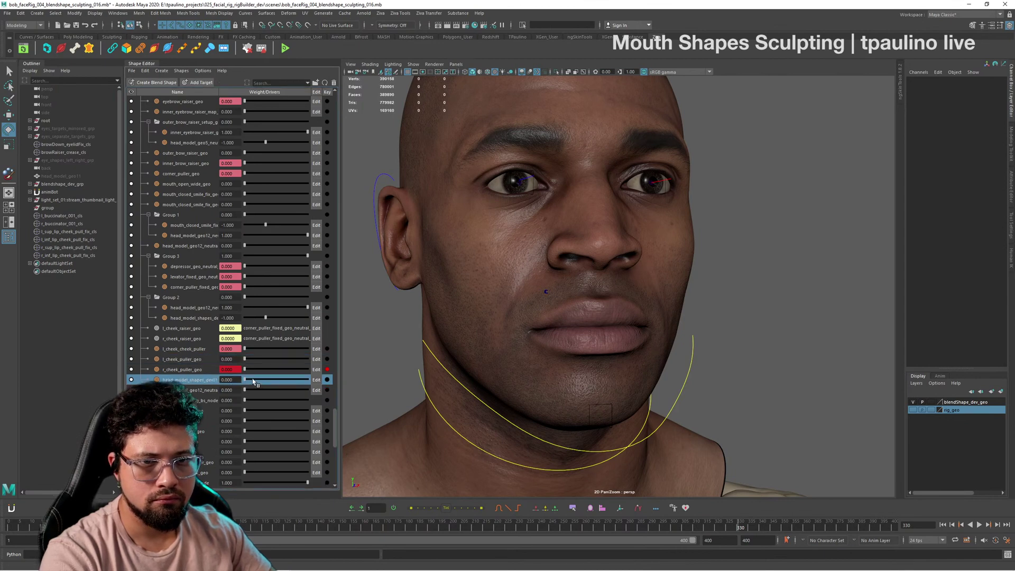
pyautogui.keyDown('ctrl'); pyautogui.click(214, 360); pyautogui.keyUp('ctrl')
pyautogui.moveTo(248, 361); pyautogui.dragTo(275, 362)
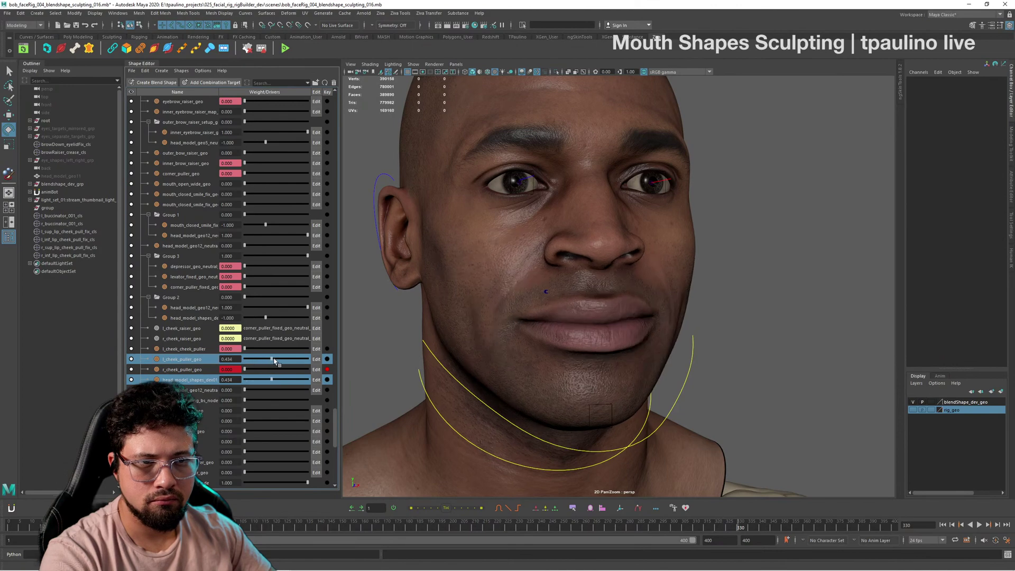
pyautogui.keyDown('alt'); pyautogui.moveTo(476, 359); pyautogui.dragTo(555, 351); pyautogui.keyUp('alt')
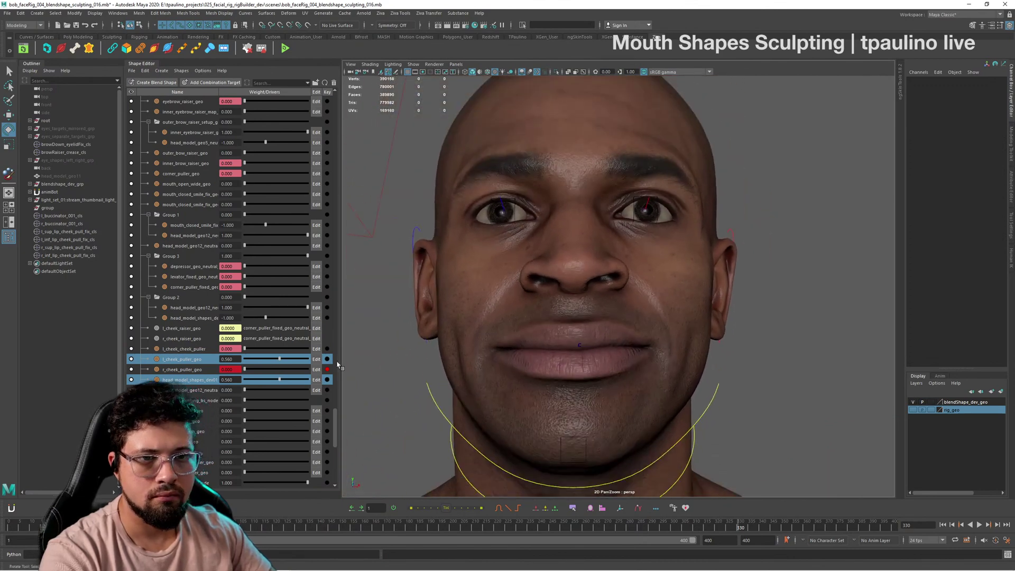
pyautogui.moveTo(281, 360); pyautogui.dragTo(318, 362)
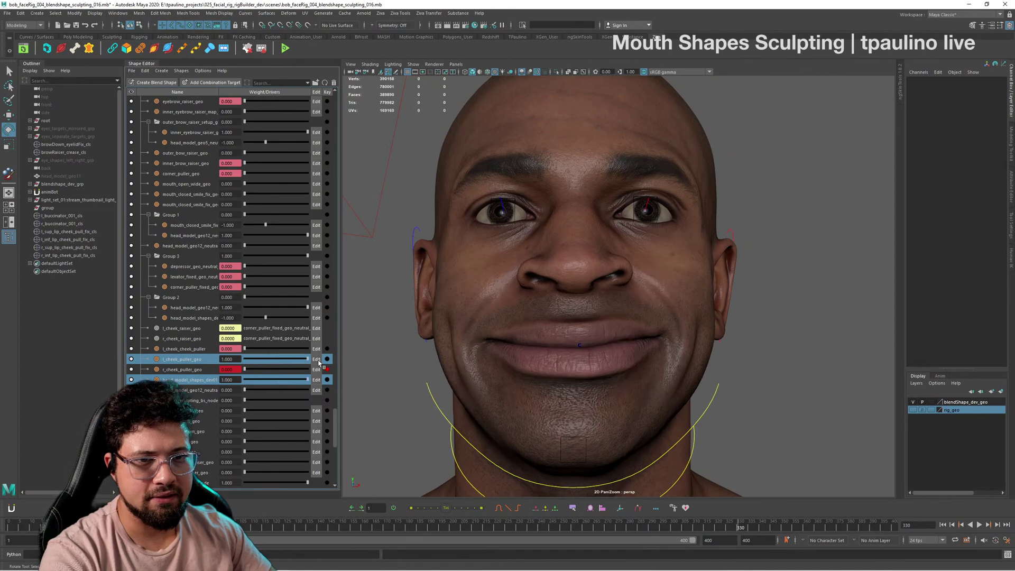
pyautogui.keyDown('alt'); pyautogui.moveTo(654, 305); pyautogui.dragTo(640, 408); pyautogui.keyUp('alt')
pyautogui.keyDown('alt'); pyautogui.moveTo(605, 363); pyautogui.dragTo(679, 389, button='right'); pyautogui.keyUp('alt')
pyautogui.keyDown('alt'); pyautogui.moveTo(679, 388); pyautogui.dragTo(647, 372); pyautogui.keyUp('alt')
pyautogui.moveTo(296, 360)
pyautogui.mouseDown()
pyautogui.moveTo(281, 360)
pyautogui.moveTo(317, 360)
pyautogui.moveTo(215, 361)
pyautogui.moveTo(310, 361)
pyautogui.mouseUp()
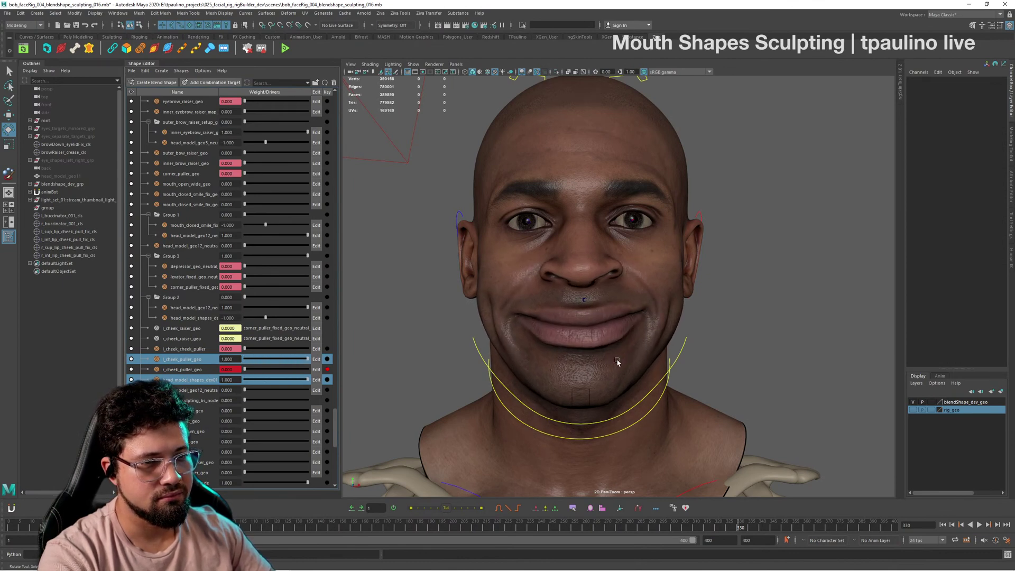
# Step: Select the head mesh and examine its wireframe around the mouth corners and cheeks in the full smile pose
pyautogui.keyDown('alt'); pyautogui.moveTo(618, 362); pyautogui.dragTo(583, 316); pyautogui.keyUp('alt')
pyautogui.keyDown('alt'); pyautogui.moveTo(583, 316); pyautogui.dragTo(652, 326, button='right'); pyautogui.keyUp('alt')
pyautogui.keyDown('alt'); pyautogui.moveTo(566, 275); pyautogui.dragTo(589, 333, button='middle'); pyautogui.keyUp('alt')
pyautogui.keyDown('alt'); pyautogui.moveTo(589, 333); pyautogui.dragTo(629, 343, button='right'); pyautogui.keyUp('alt')
pyautogui.keyDown('alt'); pyautogui.moveTo(608, 343); pyautogui.dragTo(626, 318); pyautogui.keyUp('alt')
pyautogui.click(623, 326)
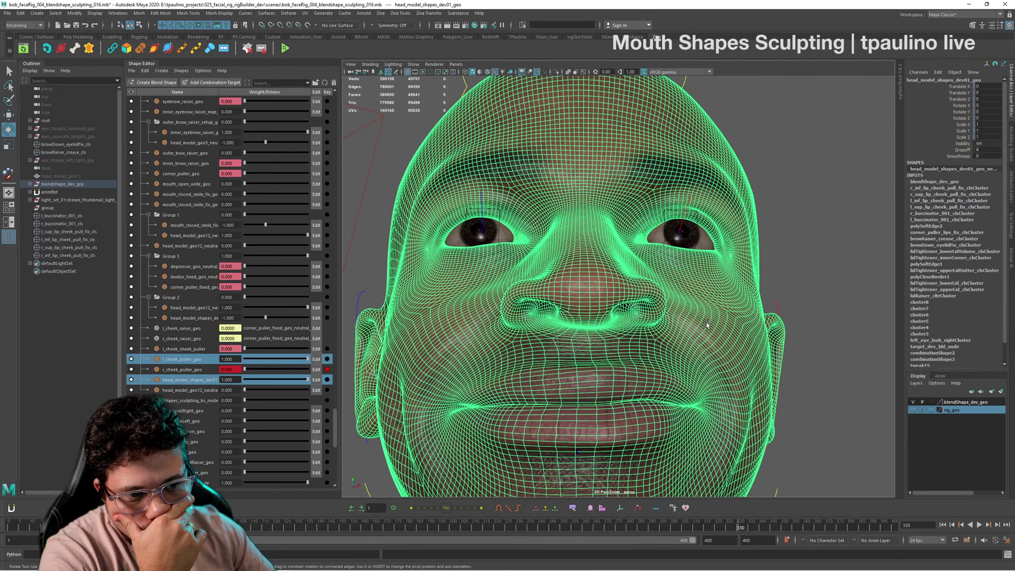
pyautogui.keyDown('alt'); pyautogui.moveTo(685, 340); pyautogui.dragTo(613, 360); pyautogui.keyUp('alt')
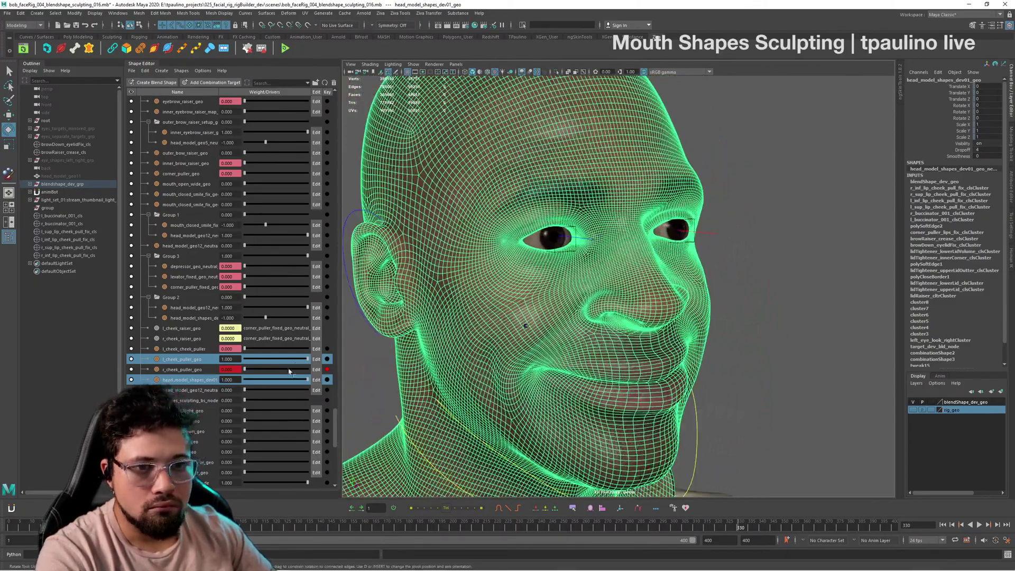
# Step: Compare the l_cheek_puller_geo target at weights 0 and 1, inspecting the mouth and cheek deformation from several angles
pyautogui.moveTo(307, 360); pyautogui.dragTo(349, 366)
pyautogui.keyDown('alt'); pyautogui.moveTo(574, 390); pyautogui.dragTo(576, 411); pyautogui.keyUp('alt')
pyautogui.keyDown('alt'); pyautogui.moveTo(576, 412); pyautogui.dragTo(664, 476, button='right'); pyautogui.keyUp('alt')
pyautogui.keyDown('alt'); pyautogui.moveTo(664, 475); pyautogui.dragTo(687, 385, button='middle'); pyautogui.keyUp('alt')
pyautogui.moveTo(296, 362); pyautogui.dragTo(330, 378)
pyautogui.click(221, 360)
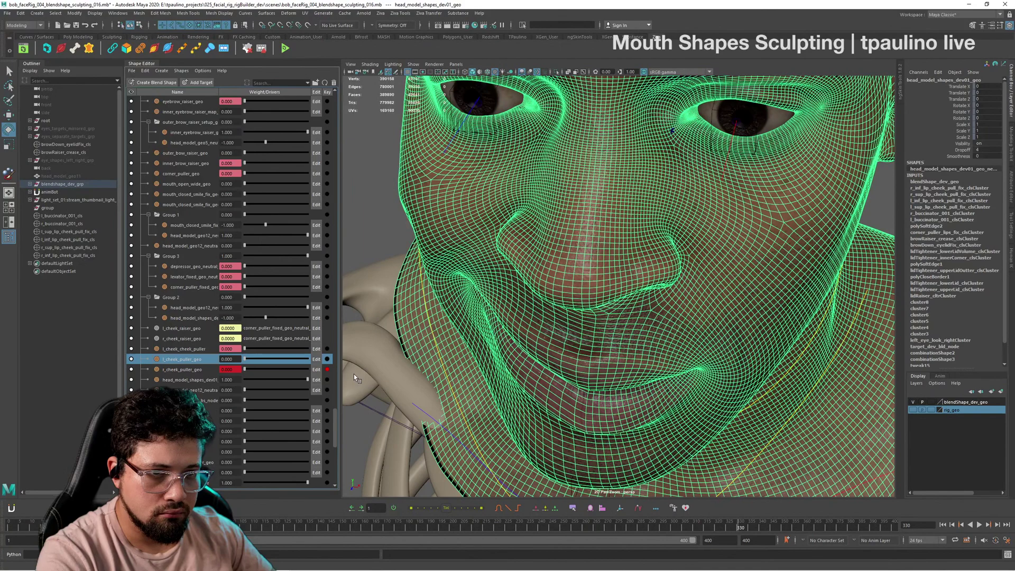
pyautogui.moveTo(266, 351); pyautogui.dragTo(351, 362)
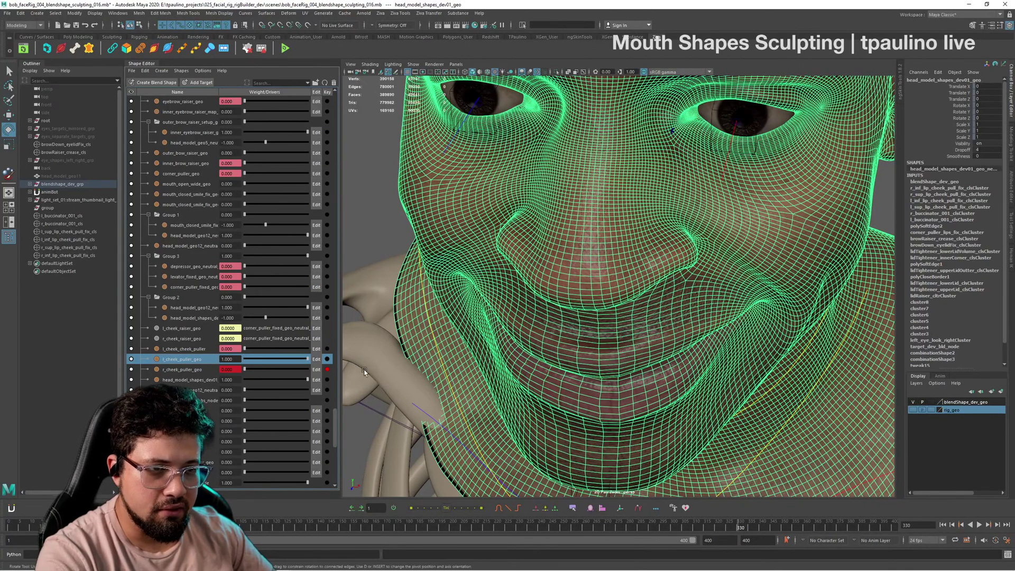
pyautogui.keyDown('alt'); pyautogui.moveTo(452, 334); pyautogui.dragTo(270, 391); pyautogui.keyUp('alt')
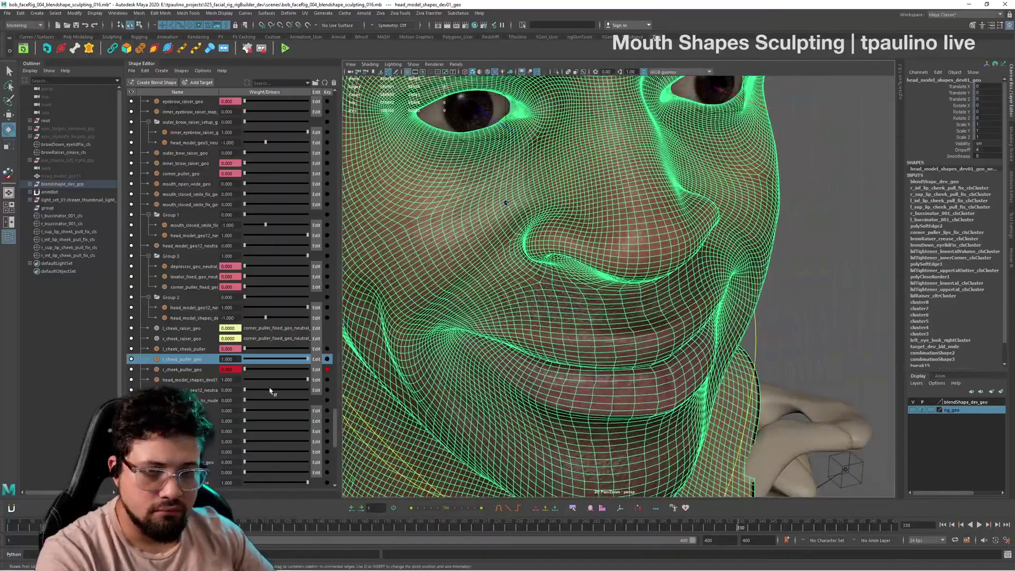
# Step: Switch to face_split_002.jpg in Photoshop and undo the Levels adjustment's input change
pyautogui.click(201, 388)
pyautogui.hotkey('alt', 'Tab')
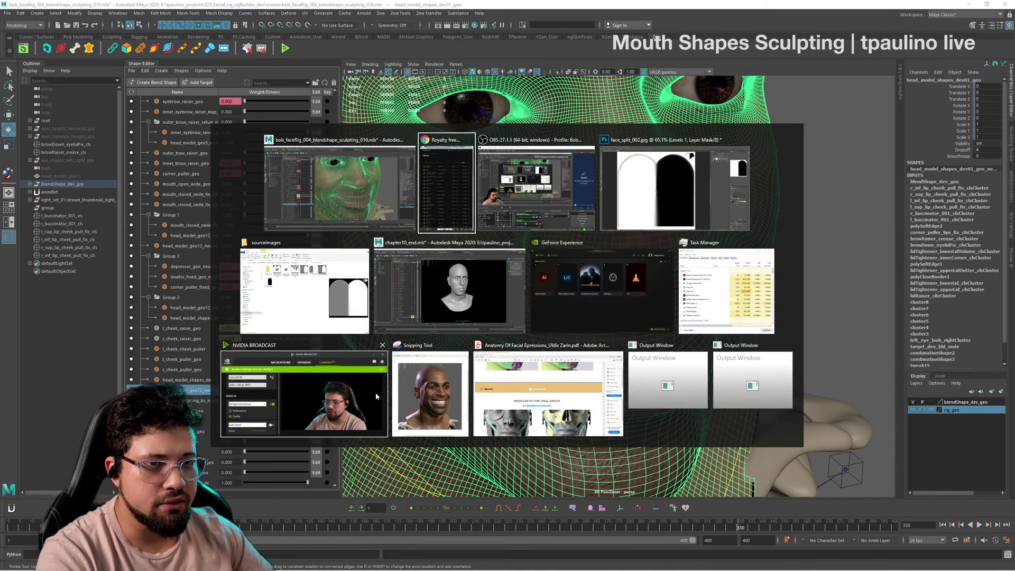
pyautogui.hotkey('alt', 'Tab')
pyautogui.hotkey('alt', 'Tab')
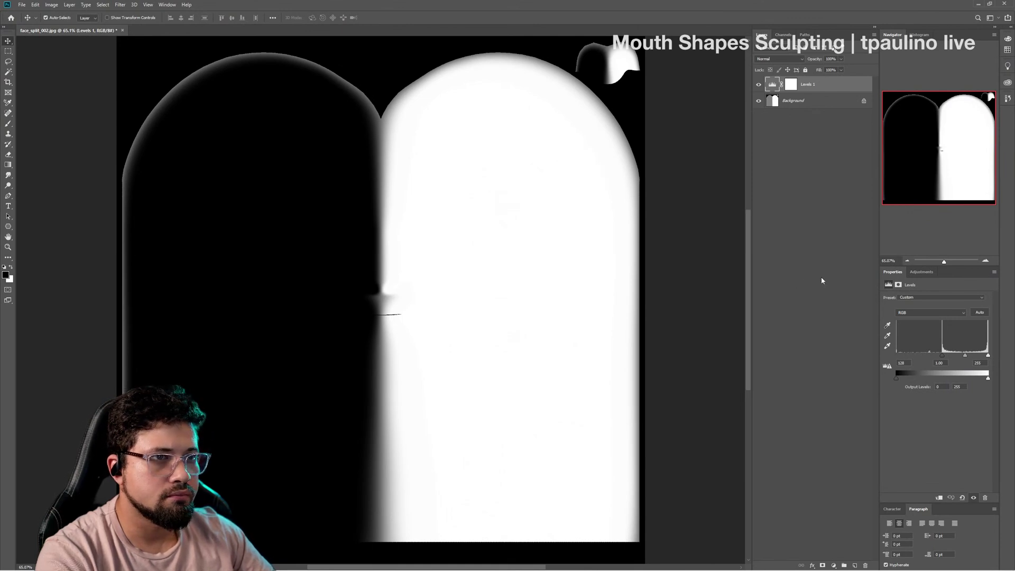
pyautogui.hotkey('ctrl', 'z')
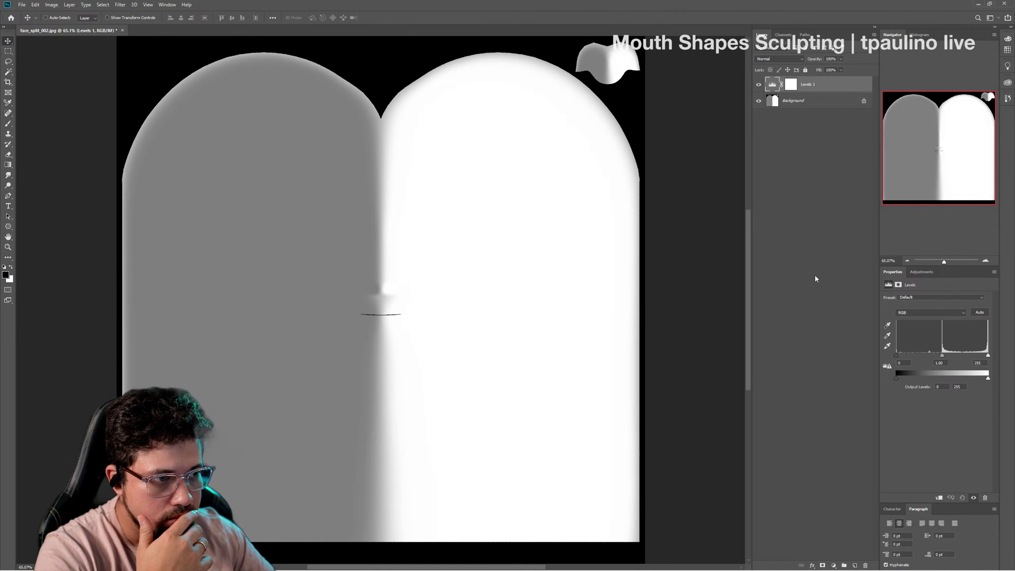
# Step: Merge the Levels adjustment into the Background layer and invert the mask's colors
pyautogui.click(811, 103)
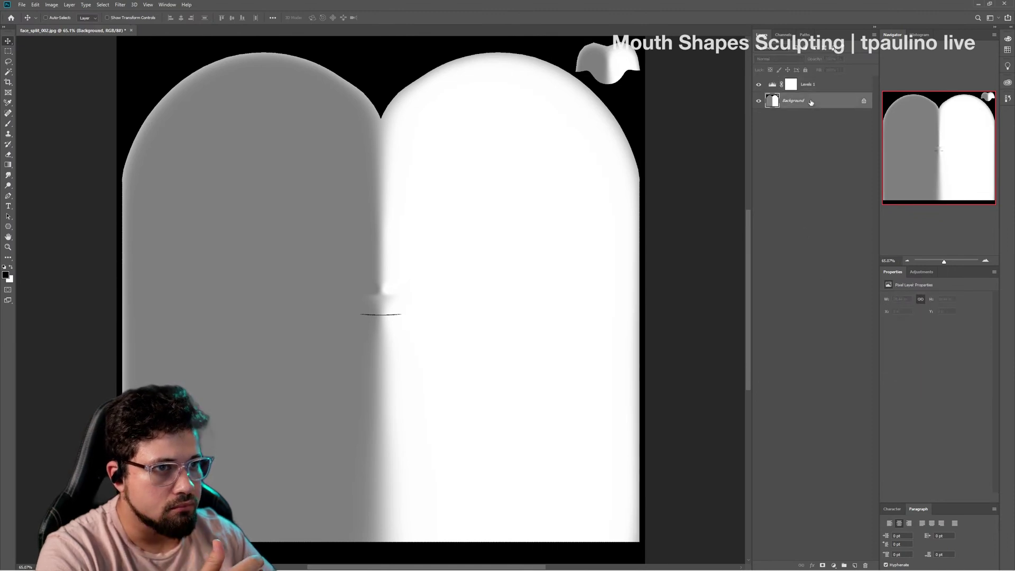
pyautogui.hotkey('ctrl', 'shift', 'e')
pyautogui.hotkey('ctrl', 'i')
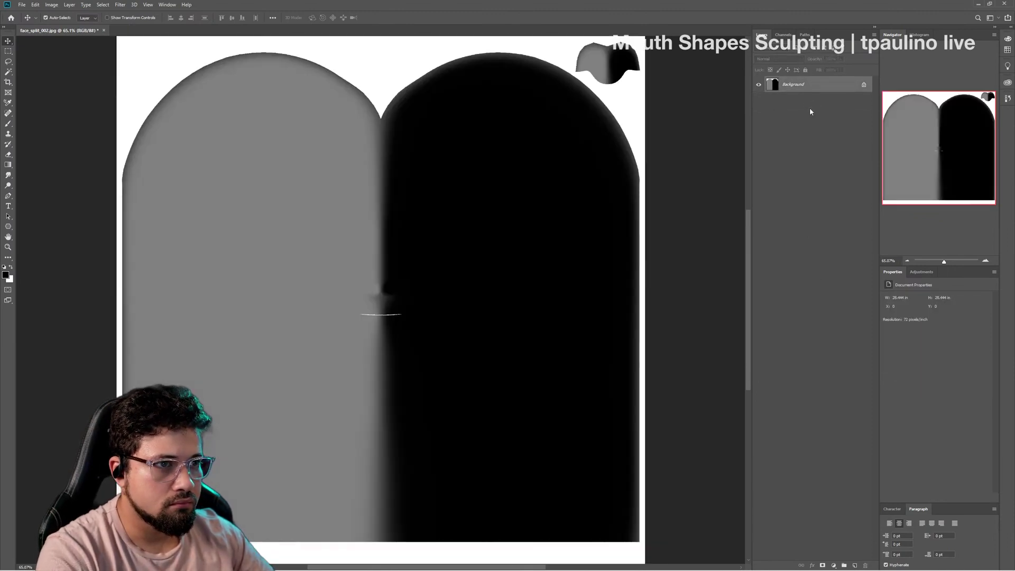
pyautogui.hotkey('ctrl', 'z')
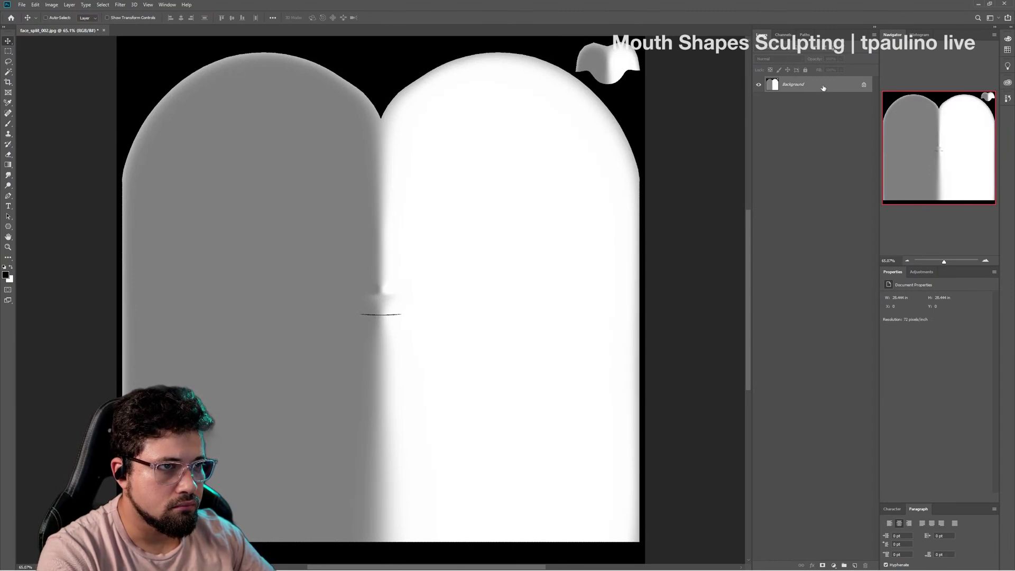
pyautogui.hotkey('ctrl', 'i')
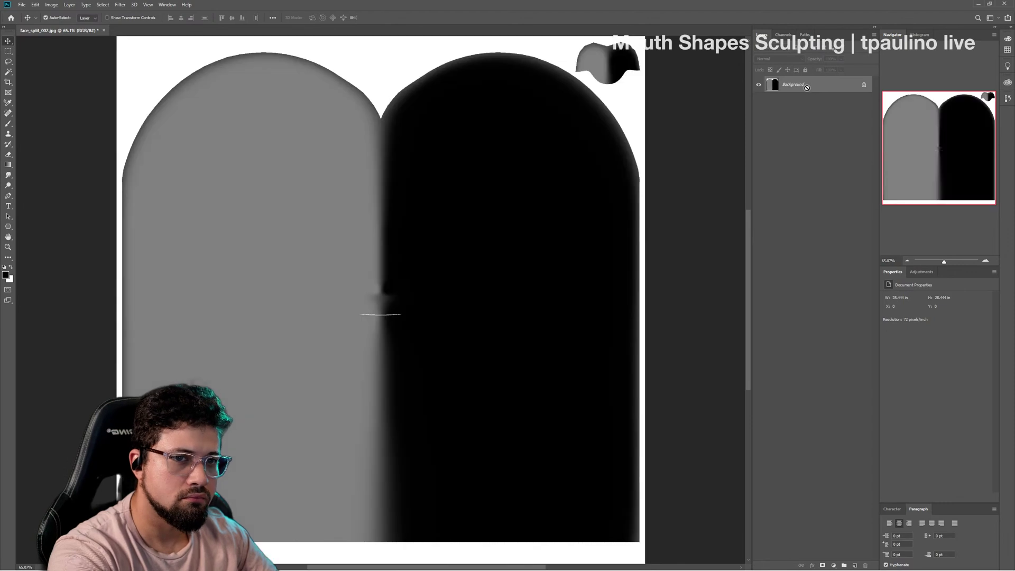
pyautogui.hotkey('ctrl', 'i')
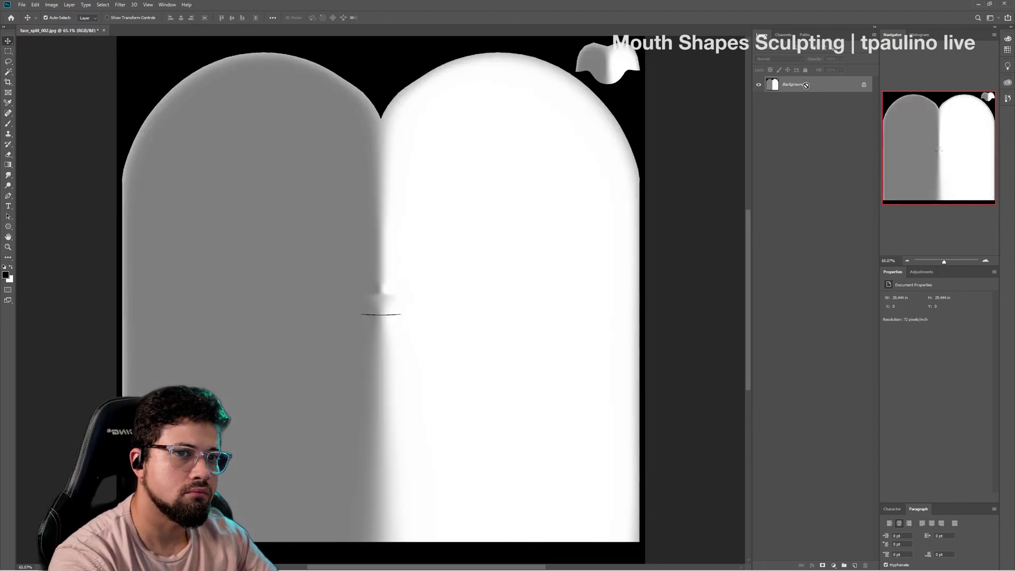
pyautogui.hotkey('ctrl', 'i')
pyautogui.hotkey('ctrl', 'i')
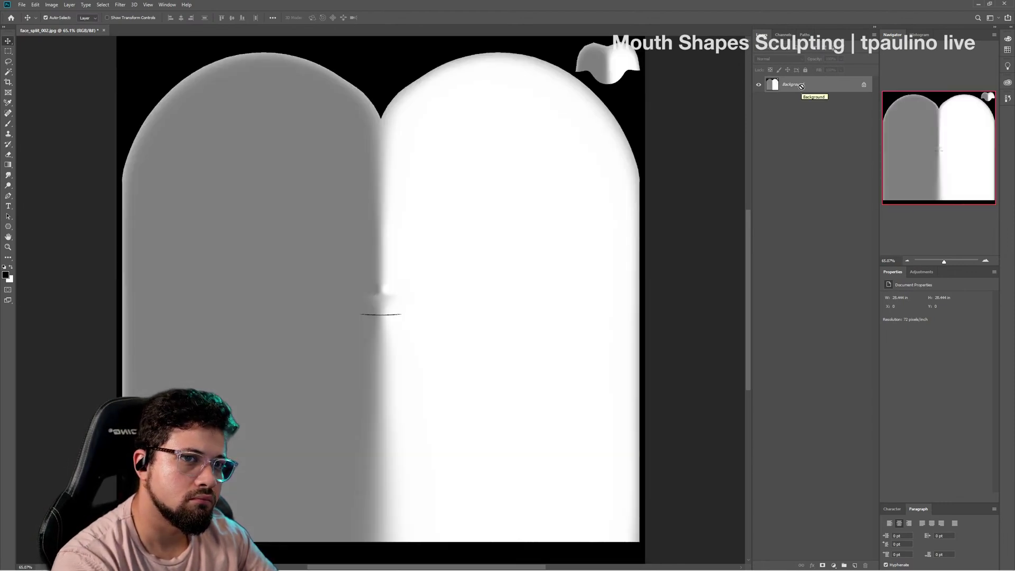
pyautogui.hotkey('ctrl', 'i')
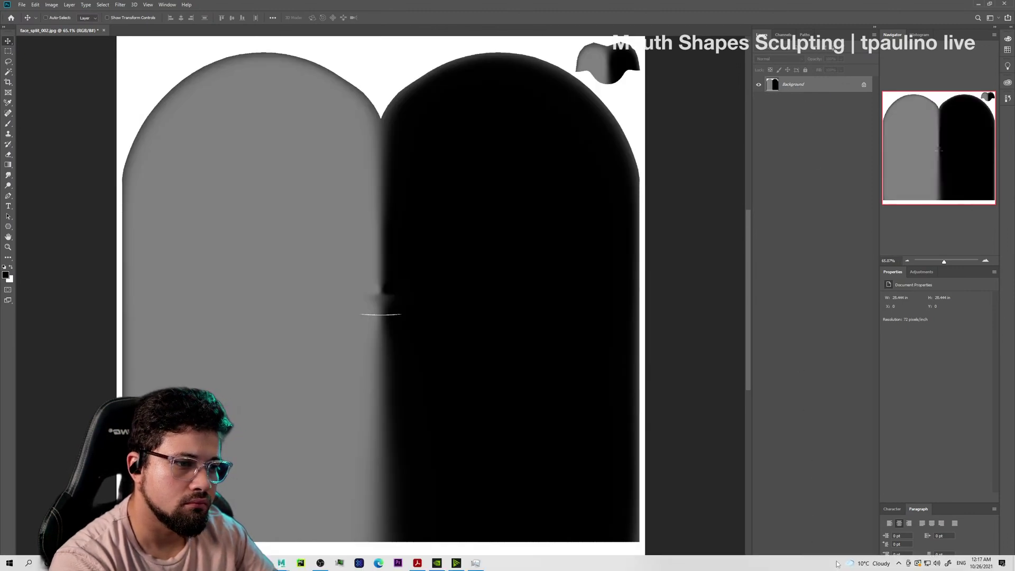
# Step: Add a Levels adjustment layer and lower its white input level to 128, keeping the black input level at 0
pyautogui.click(834, 565)
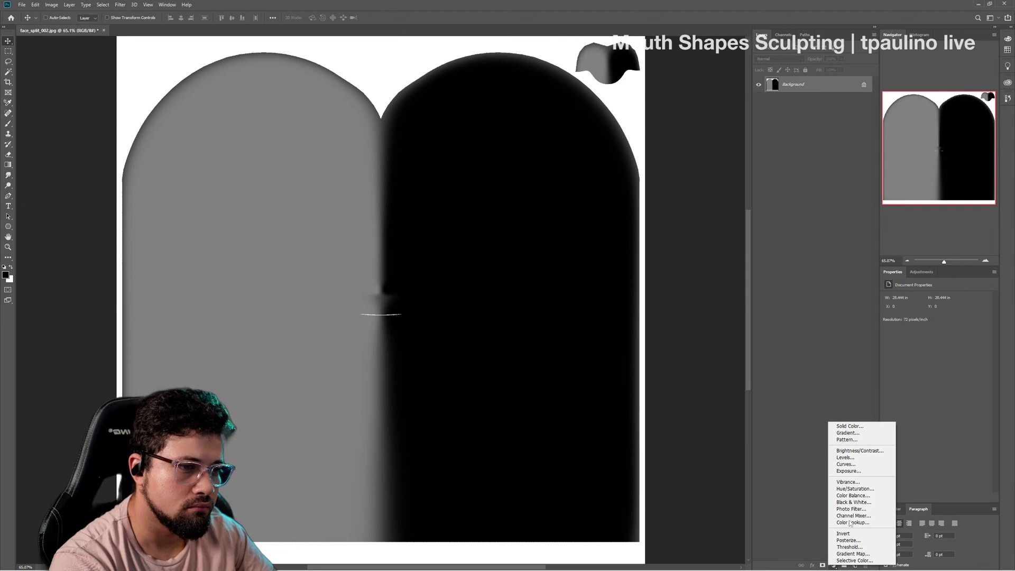
pyautogui.click(860, 462)
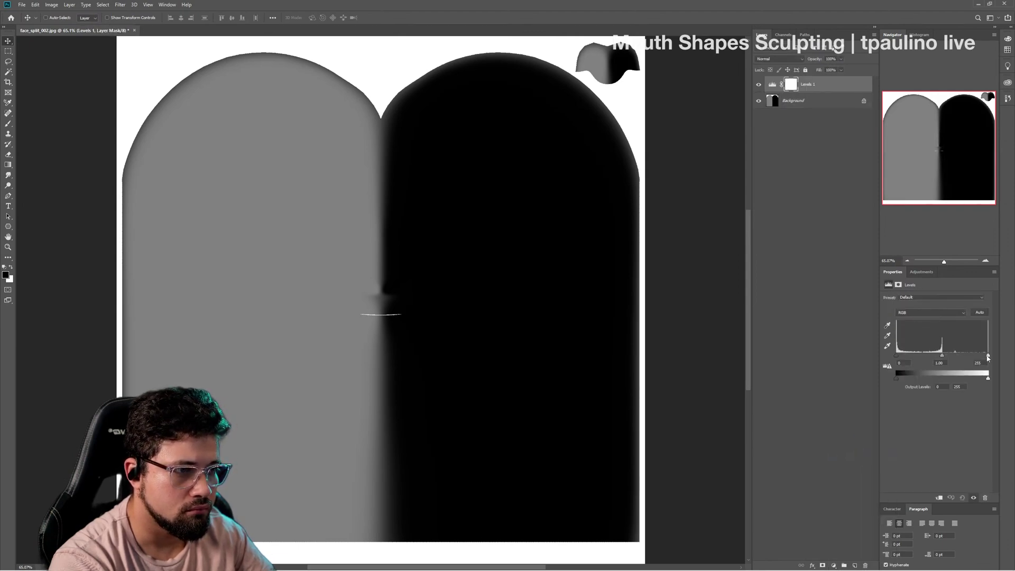
pyautogui.moveTo(988, 358); pyautogui.dragTo(944, 361)
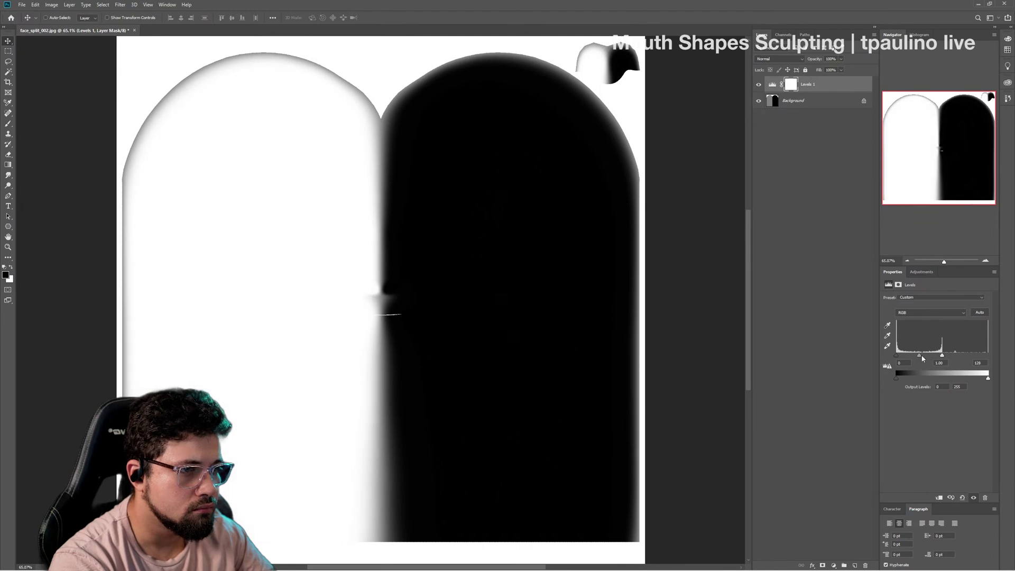
pyautogui.moveTo(942, 357); pyautogui.dragTo(921, 361)
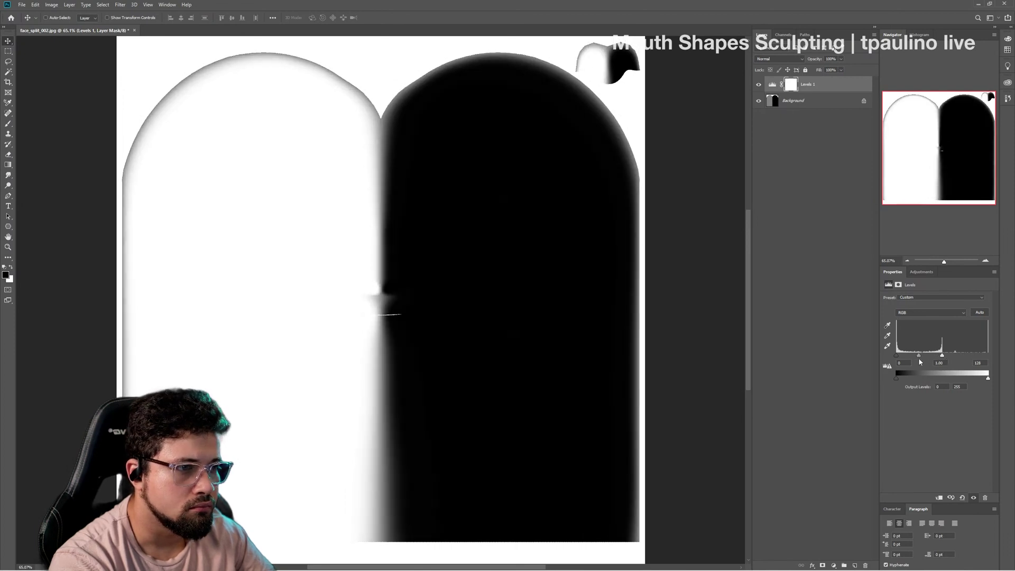
pyautogui.moveTo(919, 360); pyautogui.dragTo(893, 357)
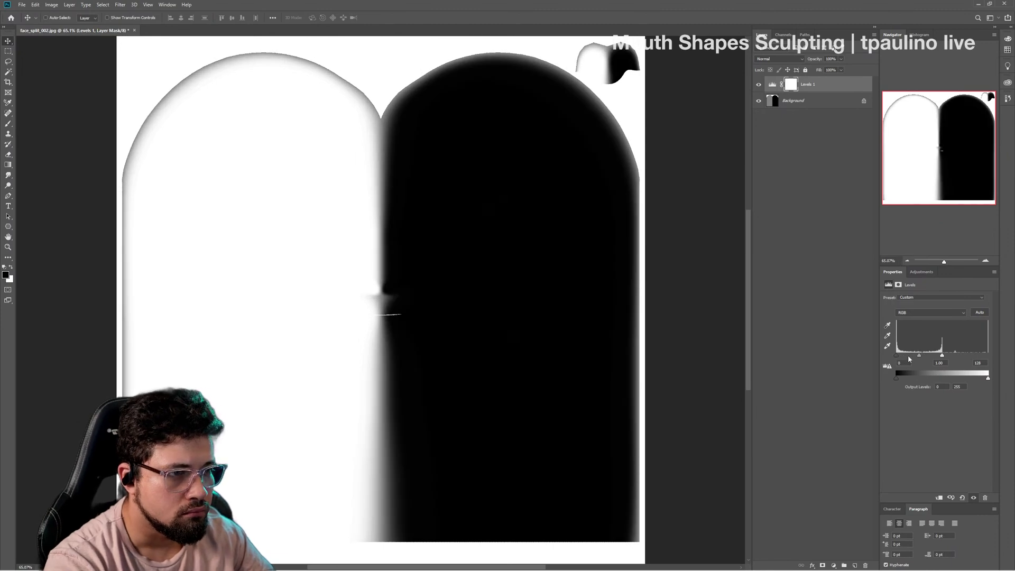
pyautogui.moveTo(897, 380)
pyautogui.mouseDown()
pyautogui.moveTo(923, 379)
pyautogui.moveTo(894, 380)
pyautogui.mouseUp()
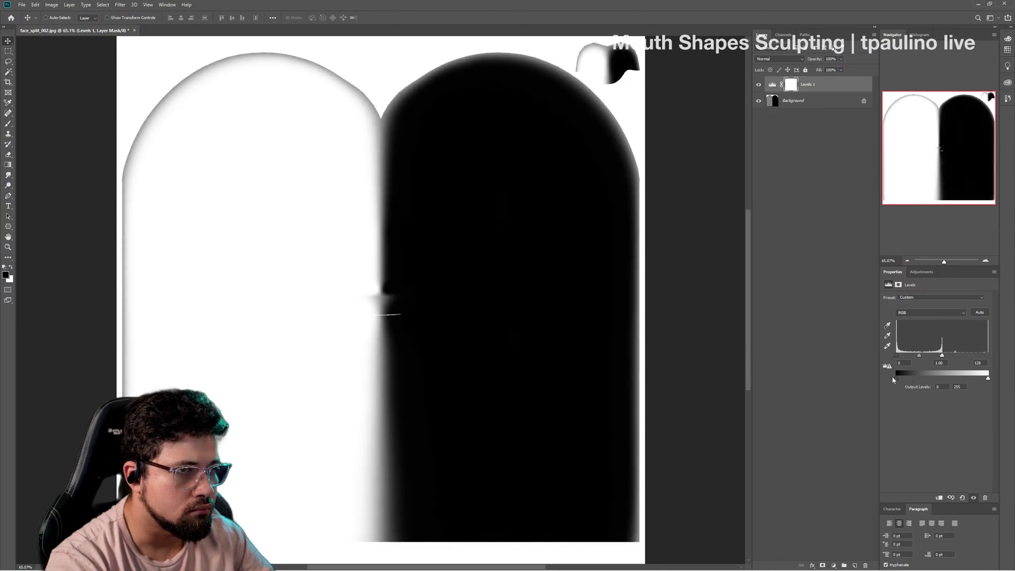
# Step: Duplicate the Background layer and place the copy above the Levels 1 adjustment
pyautogui.click(830, 103)
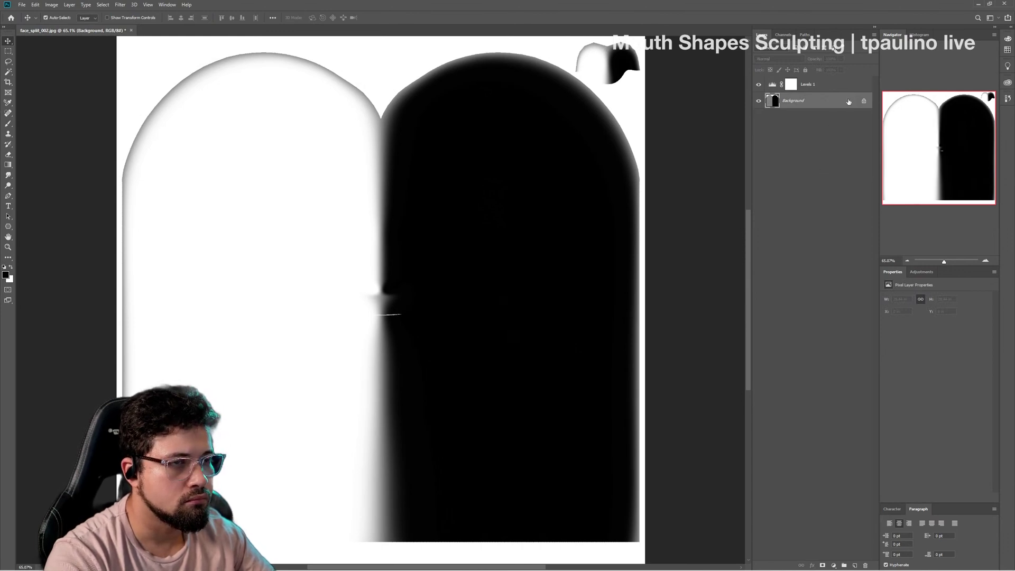
pyautogui.hotkey('ctrl', 'j')
pyautogui.moveTo(831, 104); pyautogui.dragTo(833, 80)
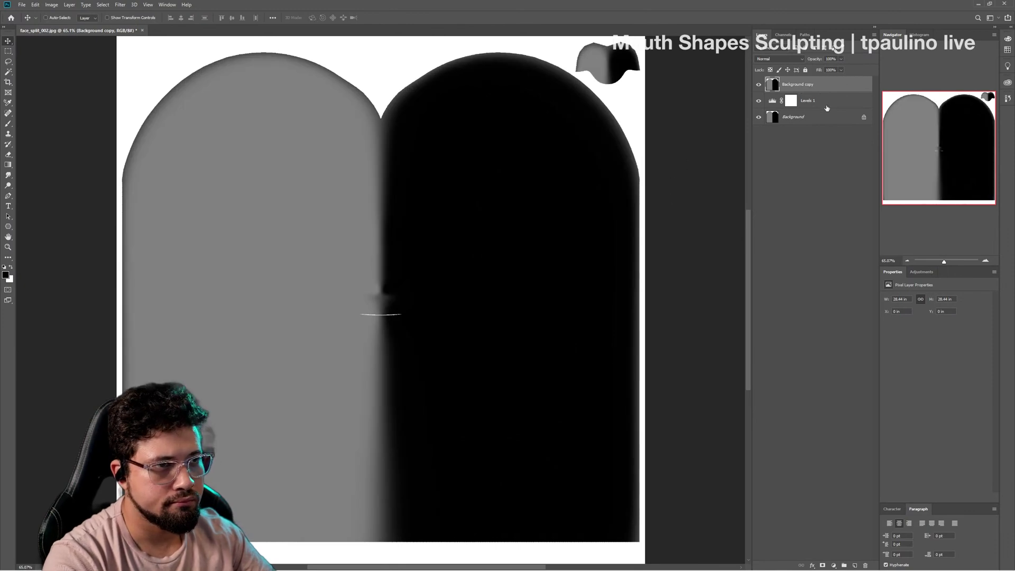
# Step: Try to delete the black half and the adjoining part of the gray half from Background copy
pyautogui.press('m')
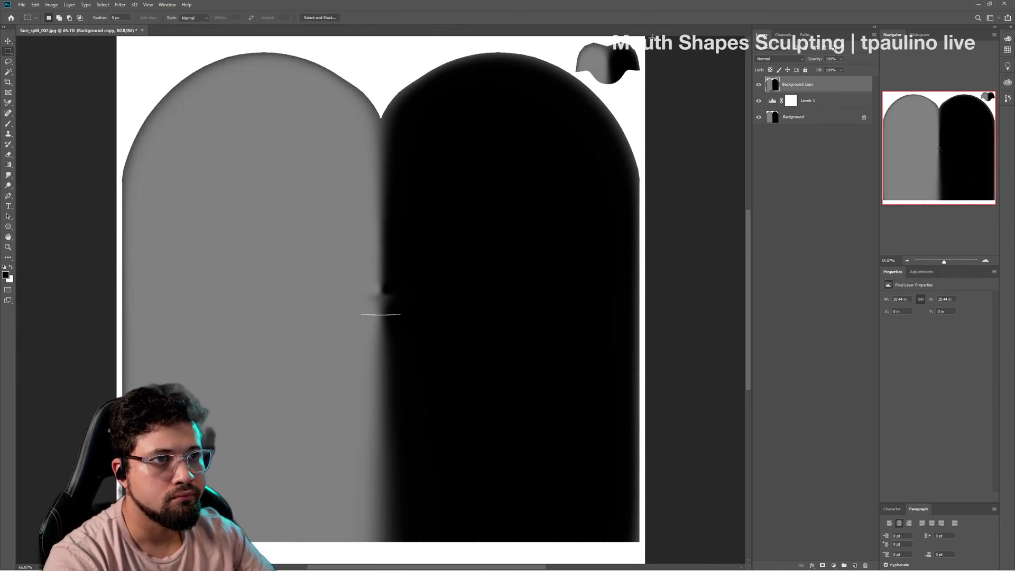
pyautogui.moveTo(652, 37); pyautogui.dragTo(259, 538)
pyautogui.press('Delete')
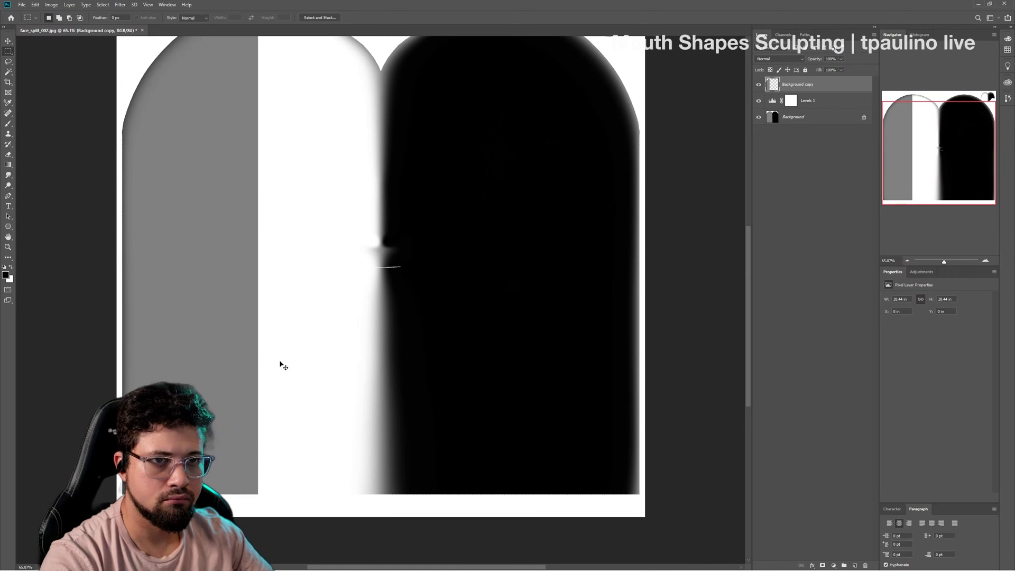
pyautogui.hotkey('ctrl', 'z')
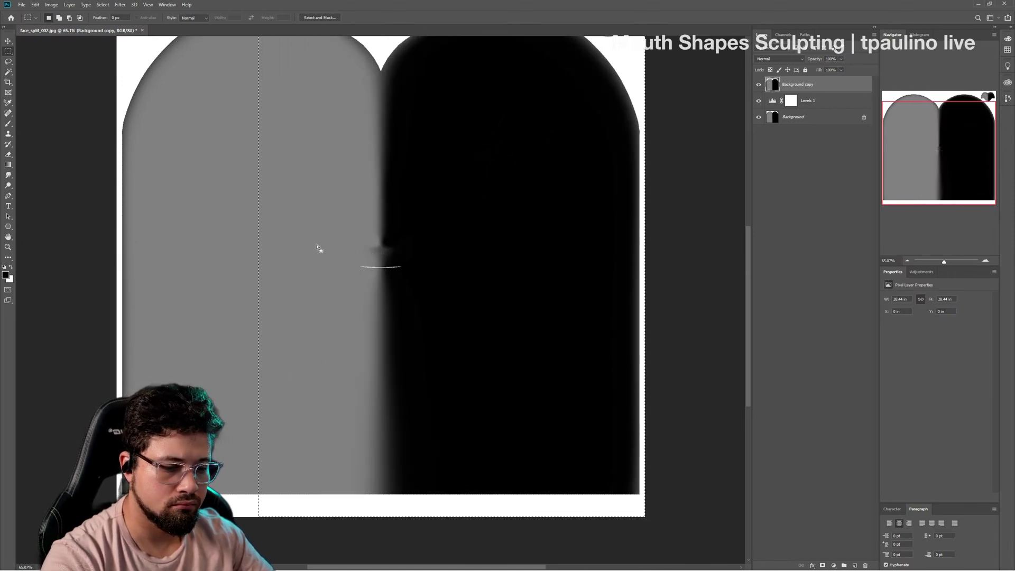
# Step: Sample the mask's gray as the foreground color with the Brush tool
pyautogui.press('b')
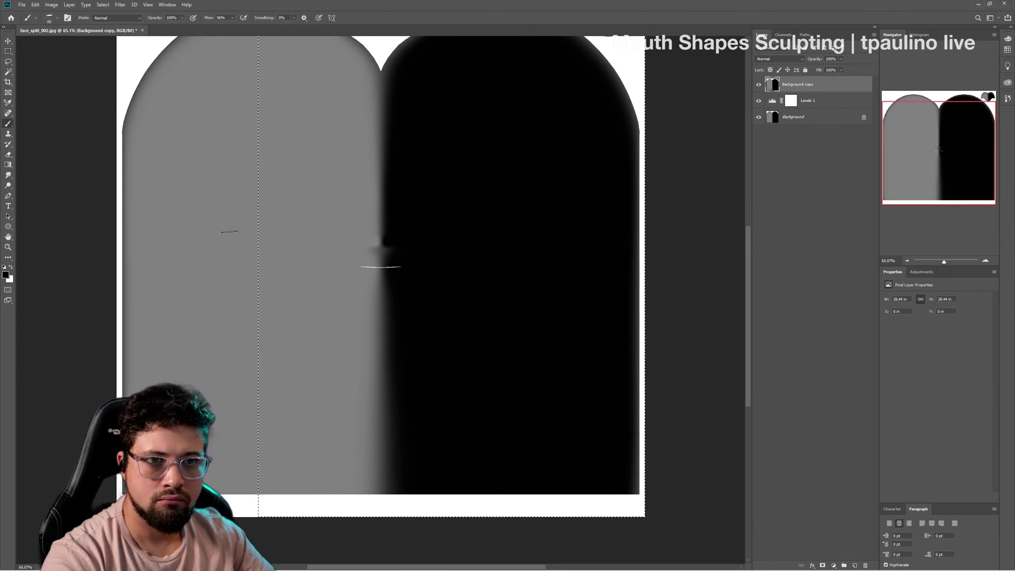
pyautogui.hotkey('shift', 'b')
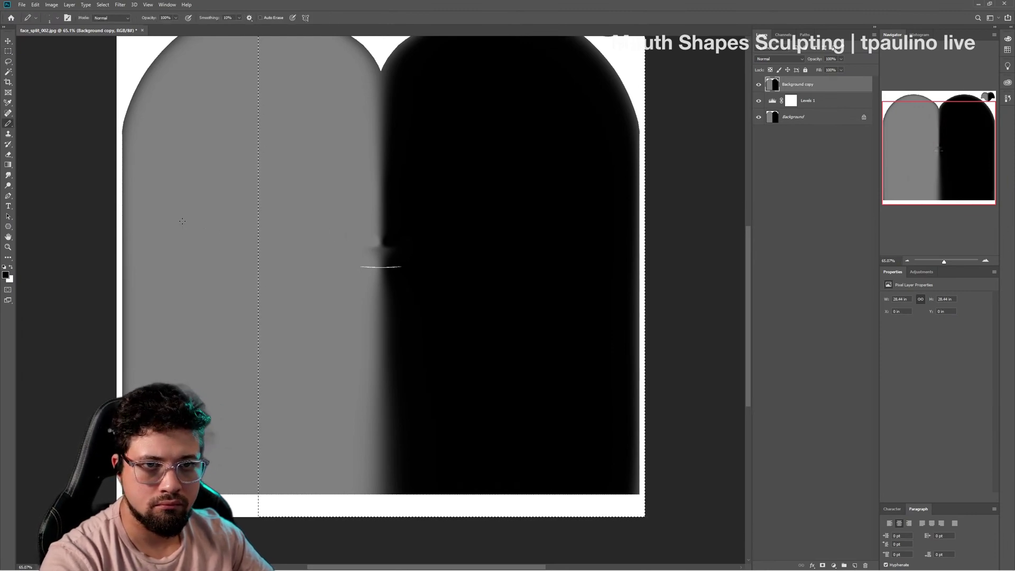
pyautogui.hotkey('shift', 'b')
pyautogui.hotkey('shift', 'b')
pyautogui.hotkey('shift', 'b')
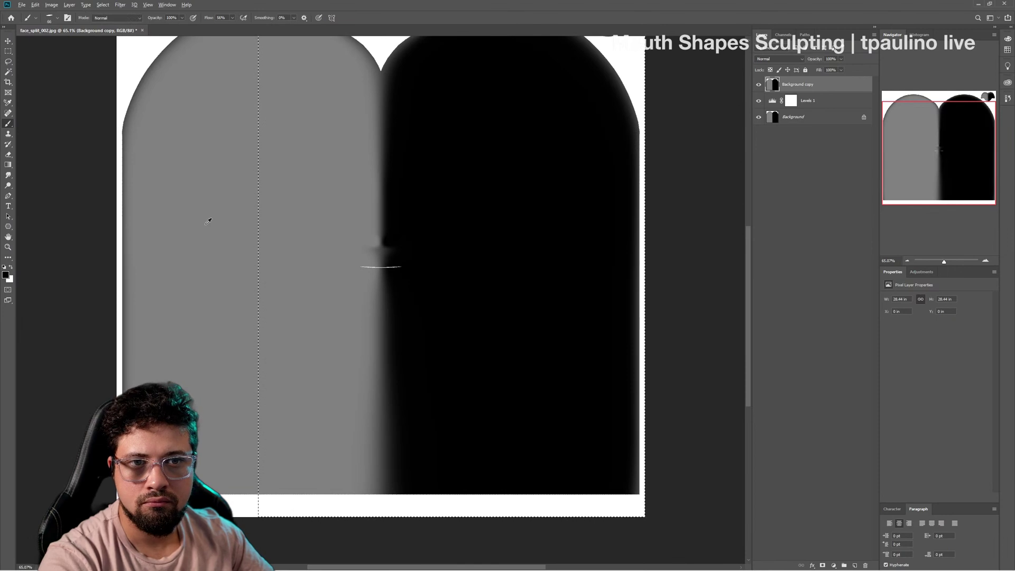
# Step: Copy a rectangular patch of the gray half to a new layer and hide Background copy
pyautogui.press('m')
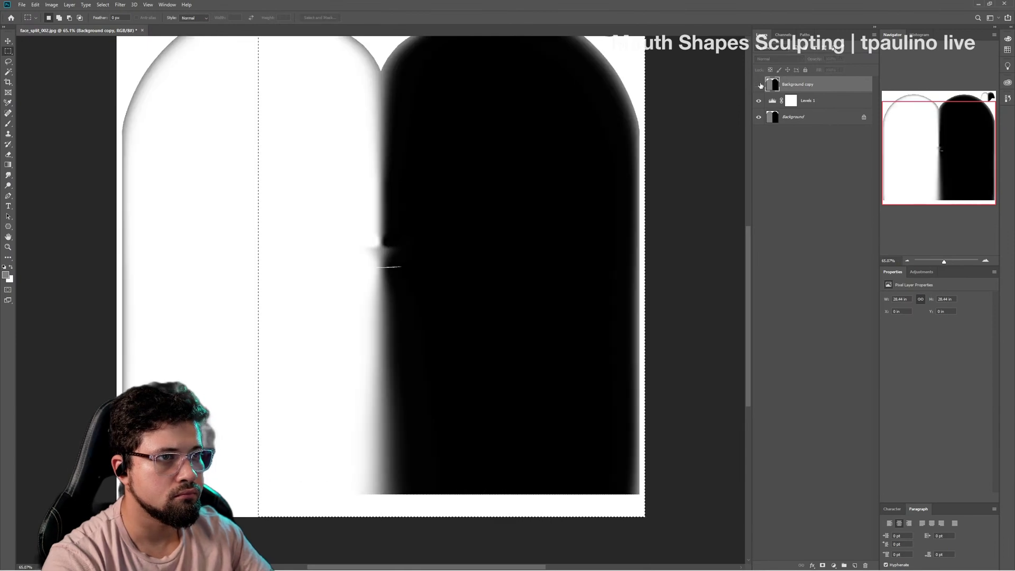
pyautogui.click(760, 85)
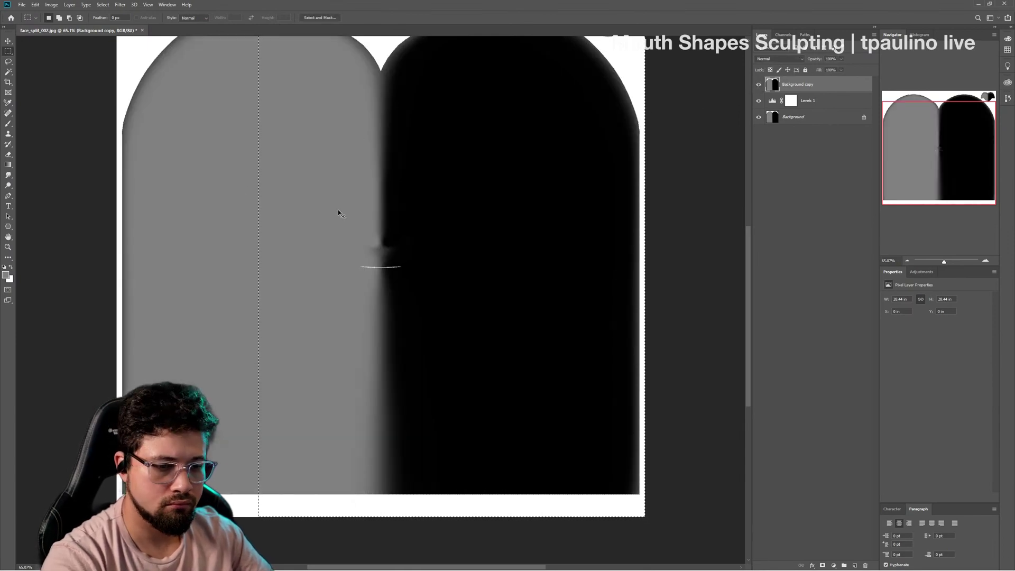
pyautogui.moveTo(188, 206); pyautogui.dragTo(294, 296)
pyautogui.hotkey('ctrl', 'j')
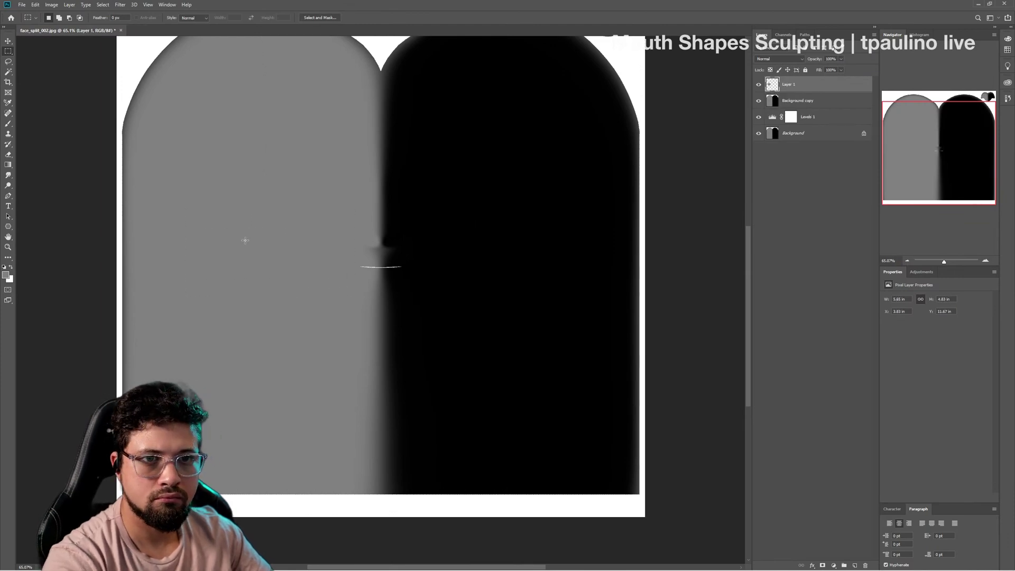
pyautogui.click(768, 102)
pyautogui.click(759, 101)
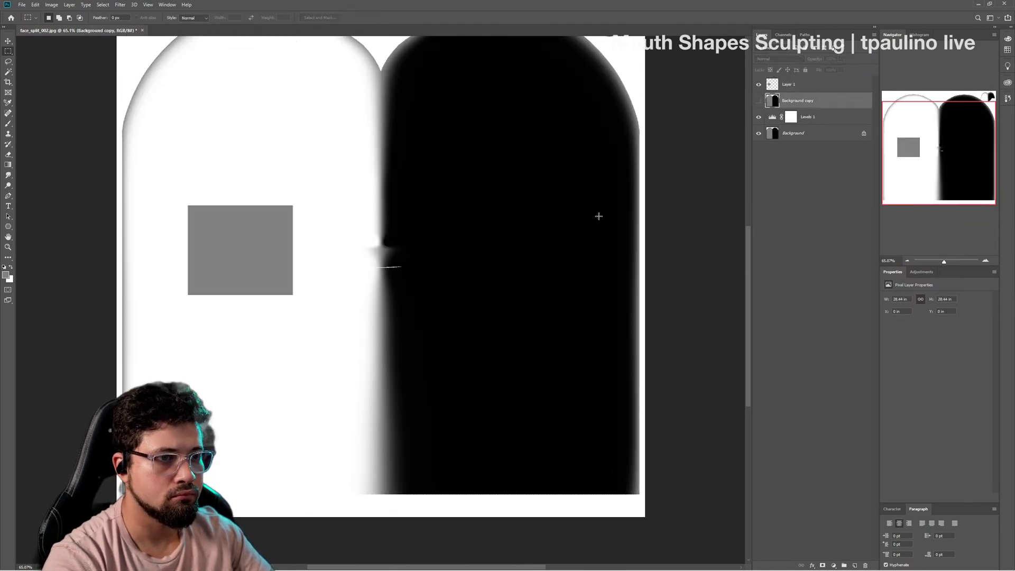
# Step: Move the gray patch onto the black half and hide the Levels 1 adjustment, leaving the Background layer selected
pyautogui.press('v')
pyautogui.moveTo(385, 269); pyautogui.dragTo(495, 275)
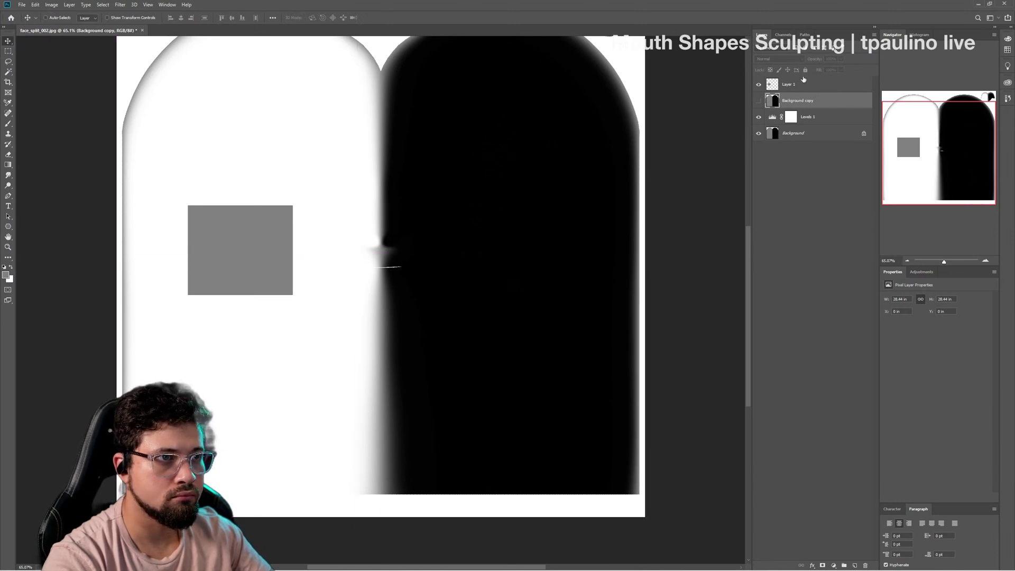
pyautogui.click(799, 89)
pyautogui.moveTo(268, 269); pyautogui.dragTo(535, 214)
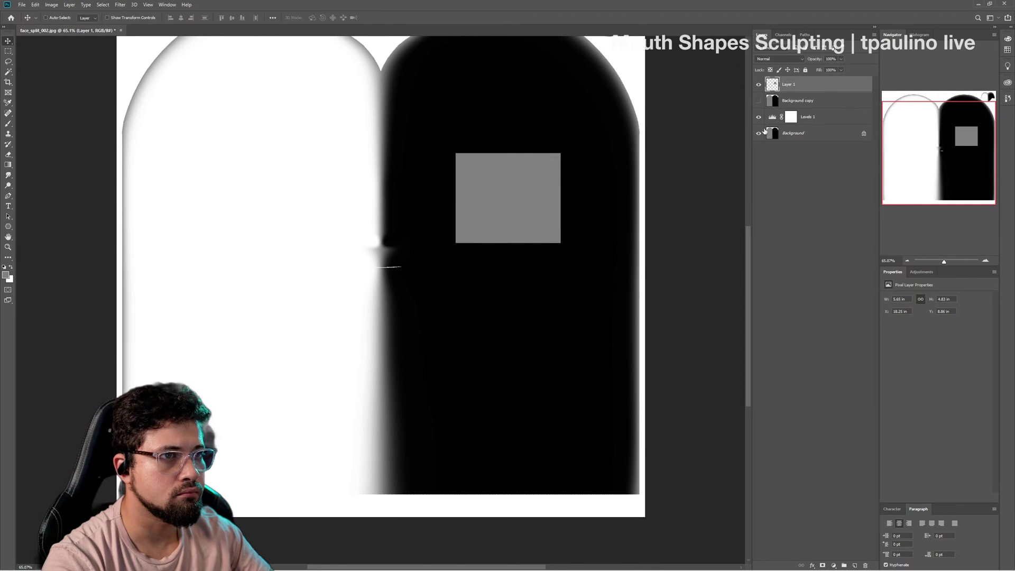
pyautogui.moveTo(454, 200); pyautogui.dragTo(566, 229)
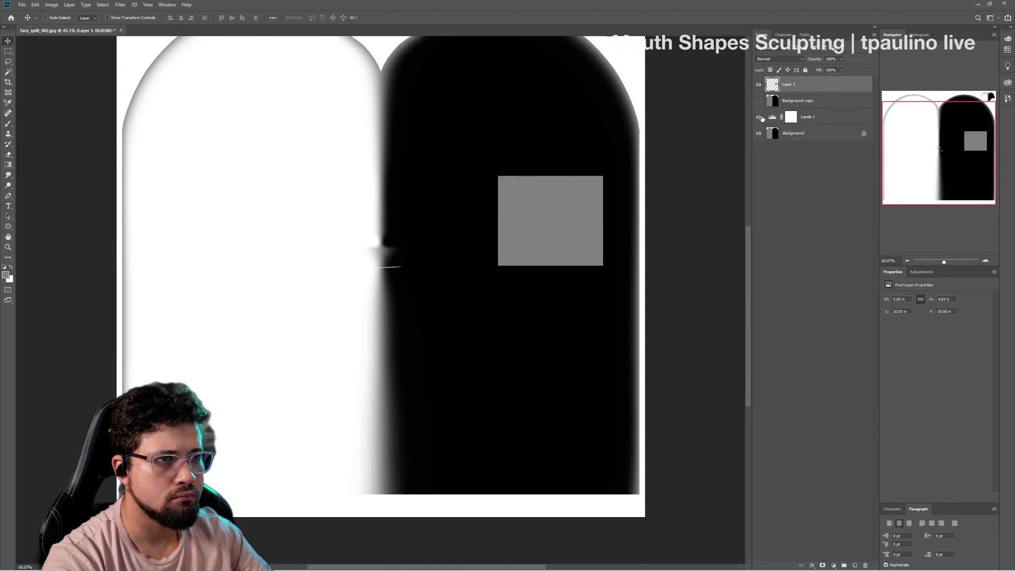
pyautogui.click(760, 117)
pyautogui.click(789, 138)
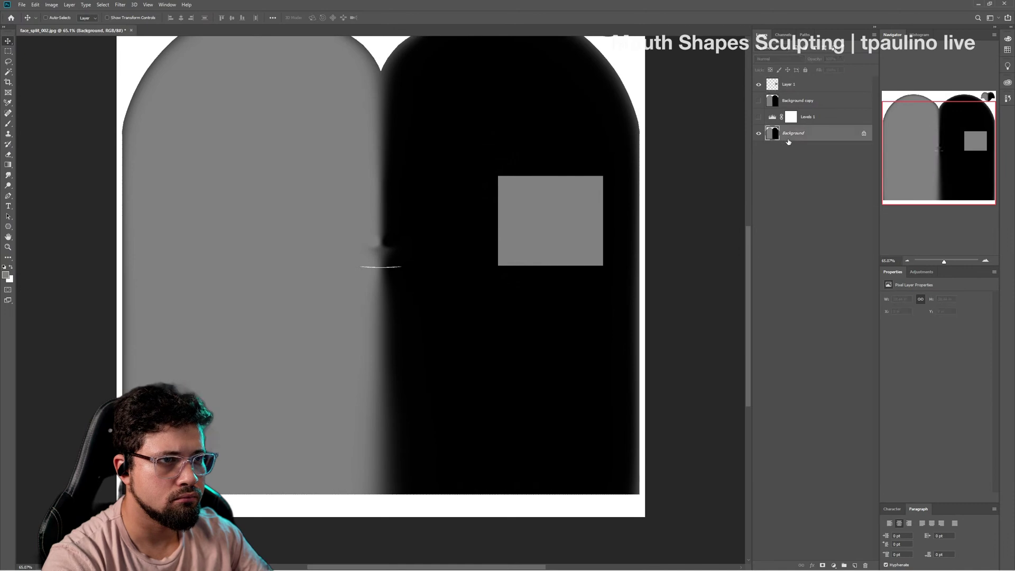
# Step: Enable the Levels 1 adjustment, set its black output level to 128 and hide the gray patch layer
pyautogui.hotkey('ctrl', 'i')
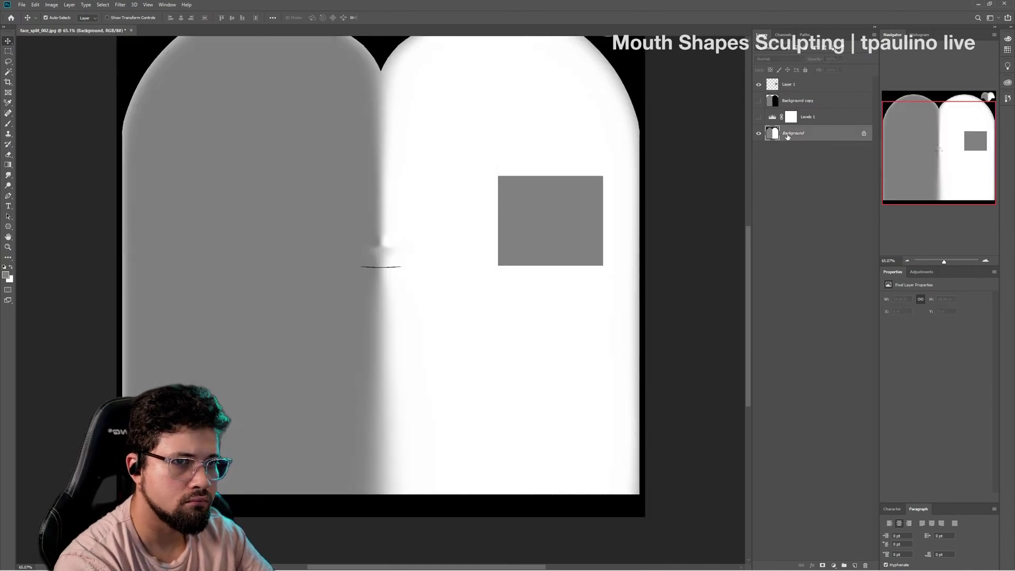
pyautogui.hotkey('ctrl', 'i')
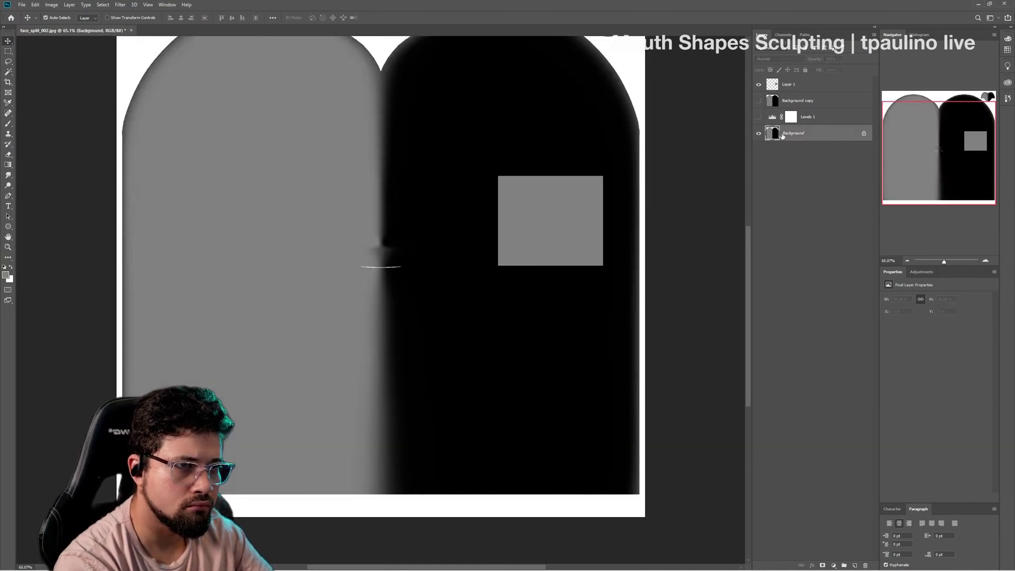
pyautogui.click(759, 117)
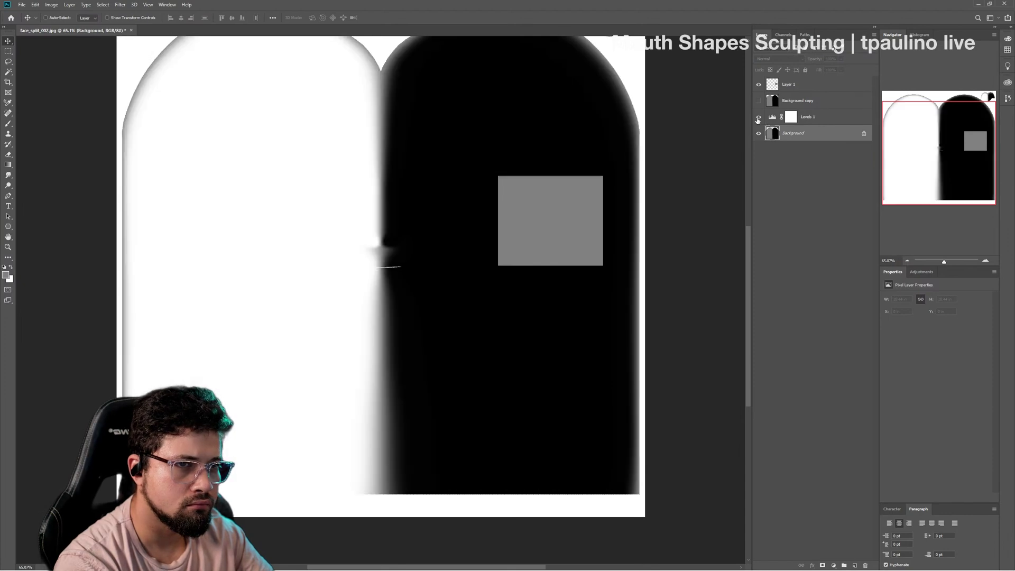
pyautogui.click(804, 120)
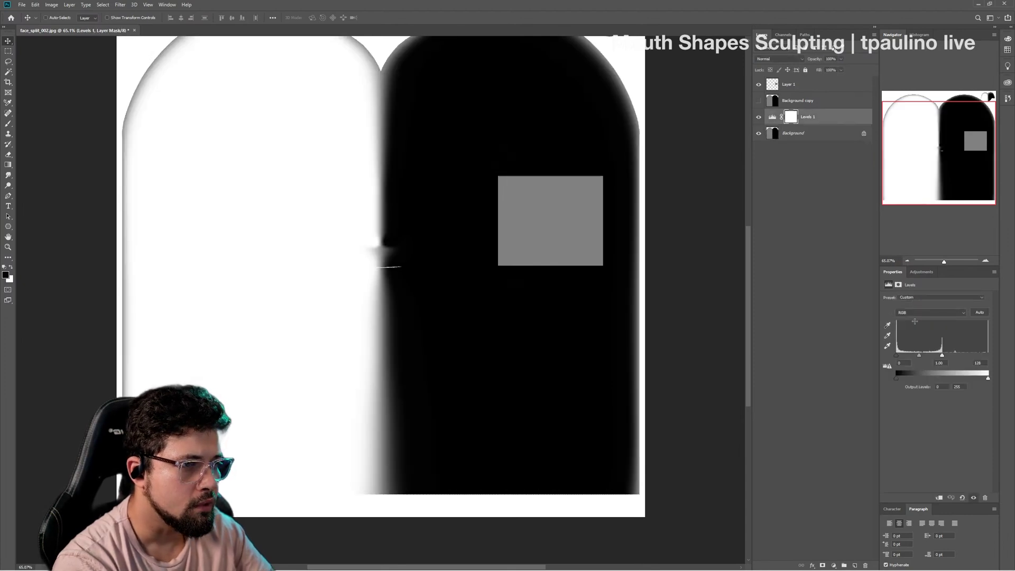
pyautogui.moveTo(897, 378); pyautogui.dragTo(939, 380)
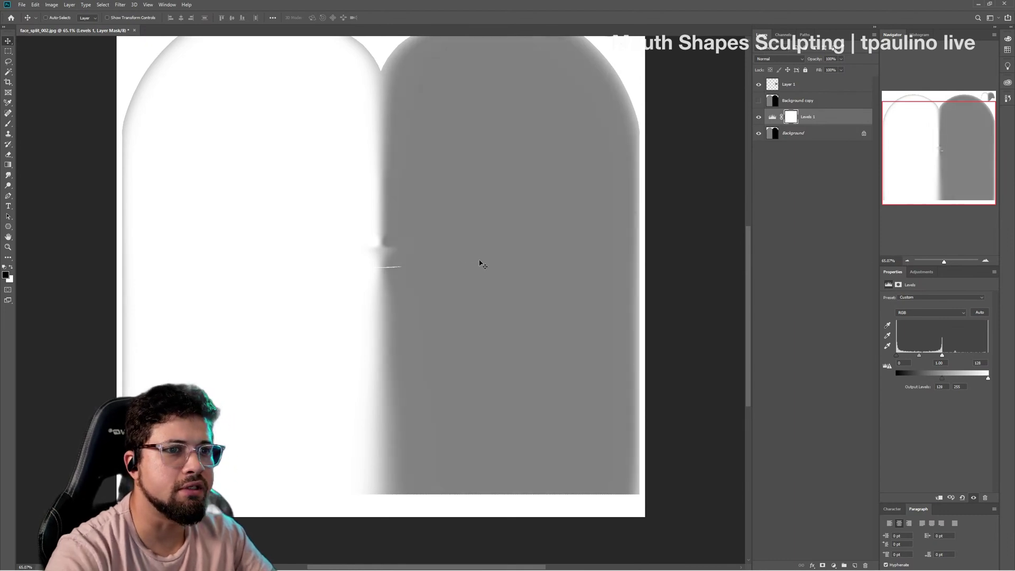
pyautogui.keyDown('ctrl'); pyautogui.moveTo(480, 263); pyautogui.dragTo(684, 229); pyautogui.keyUp('ctrl')
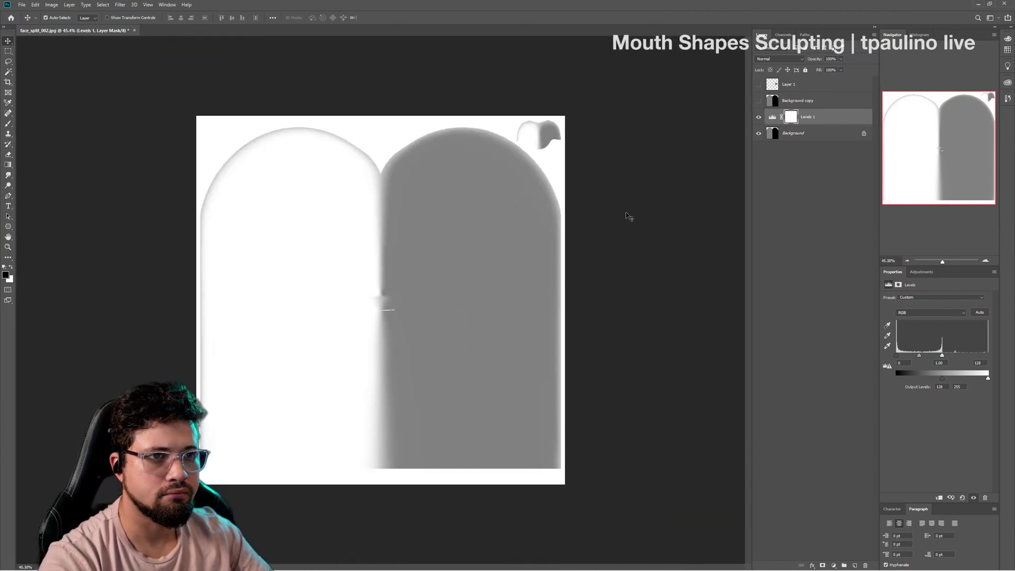
# Step: Export the mask for the web as a JPEG, replacing face_split_003.jpg in the sourceimages folder
pyautogui.hotkey('ctrl', 'alt', 'shift', 's')
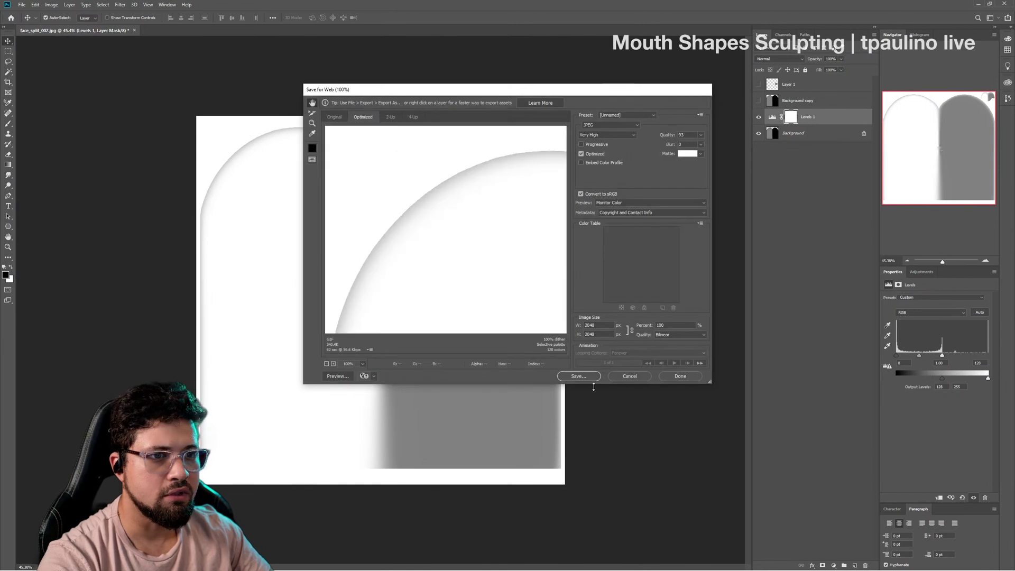
pyautogui.click(591, 376)
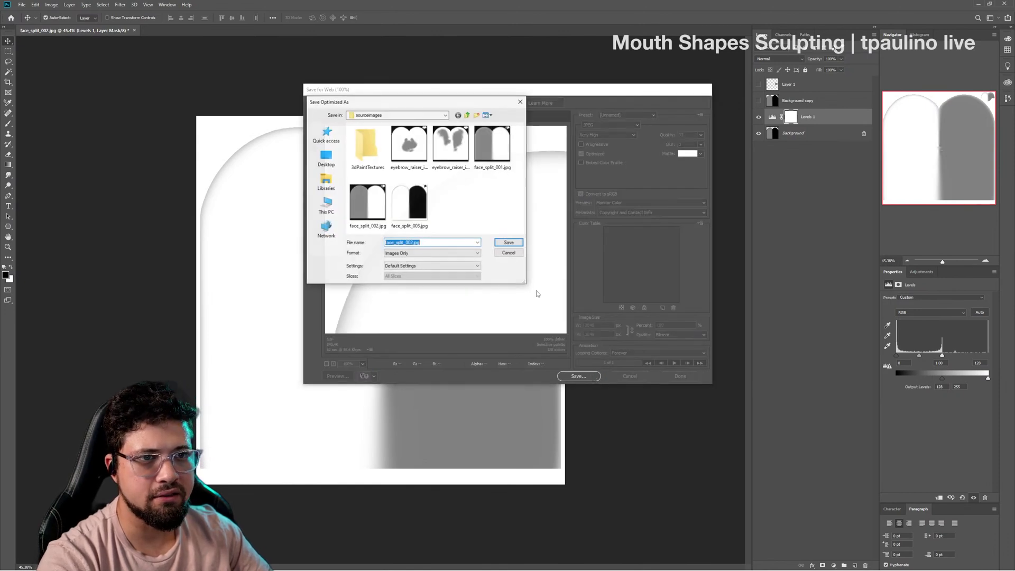
pyautogui.click(409, 203)
pyautogui.click(509, 243)
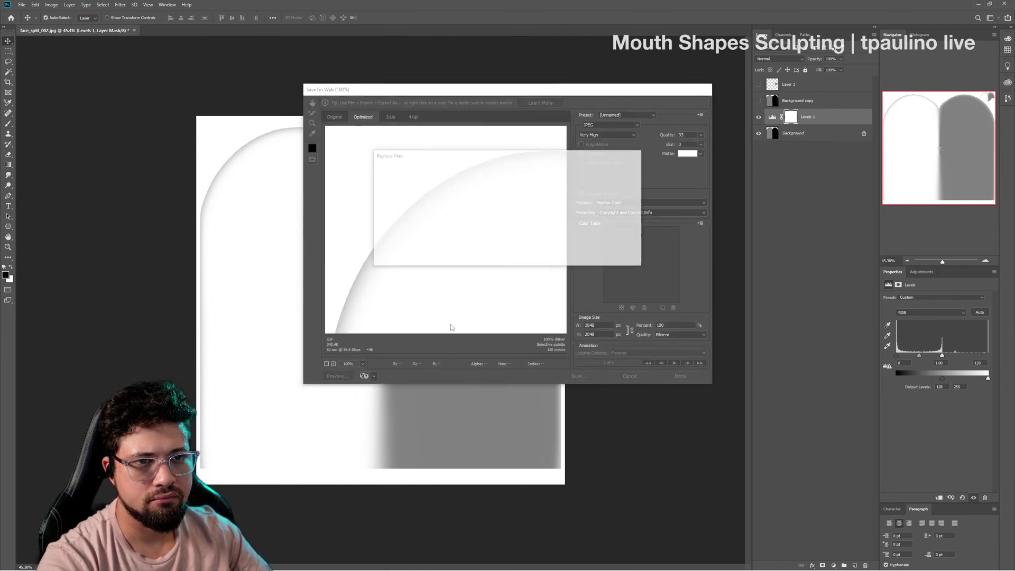
pyautogui.click(574, 258)
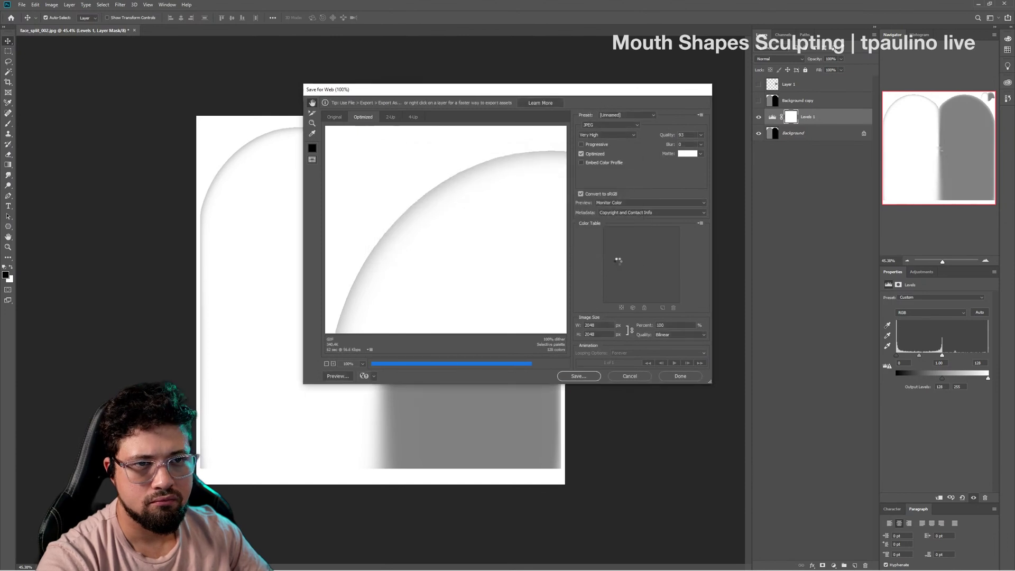
# Step: Switch to Maya and open the Paint Blend Shape Weights Tool settings for the head mesh
pyautogui.hotkey('alt', 'Tab')
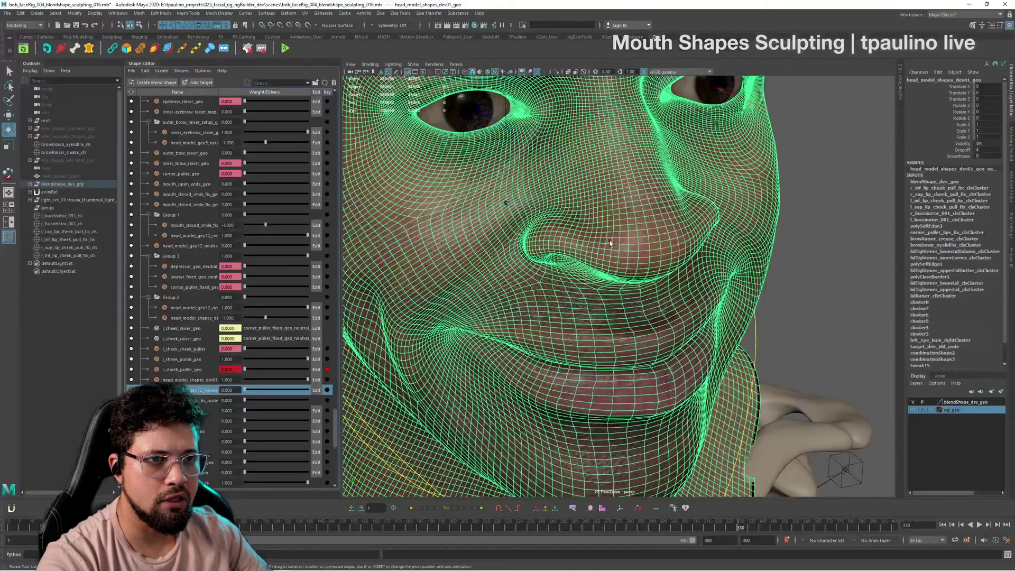
pyautogui.scroll(-3, 689, 271)
pyautogui.scroll(-5, 689, 271)
pyautogui.keyDown('alt'); pyautogui.moveTo(689, 271); pyautogui.dragTo(785, 285); pyautogui.keyUp('alt')
pyautogui.press('q')
pyautogui.keyDown('alt'); pyautogui.moveTo(786, 285); pyautogui.dragTo(803, 343, button='right'); pyautogui.keyUp('alt')
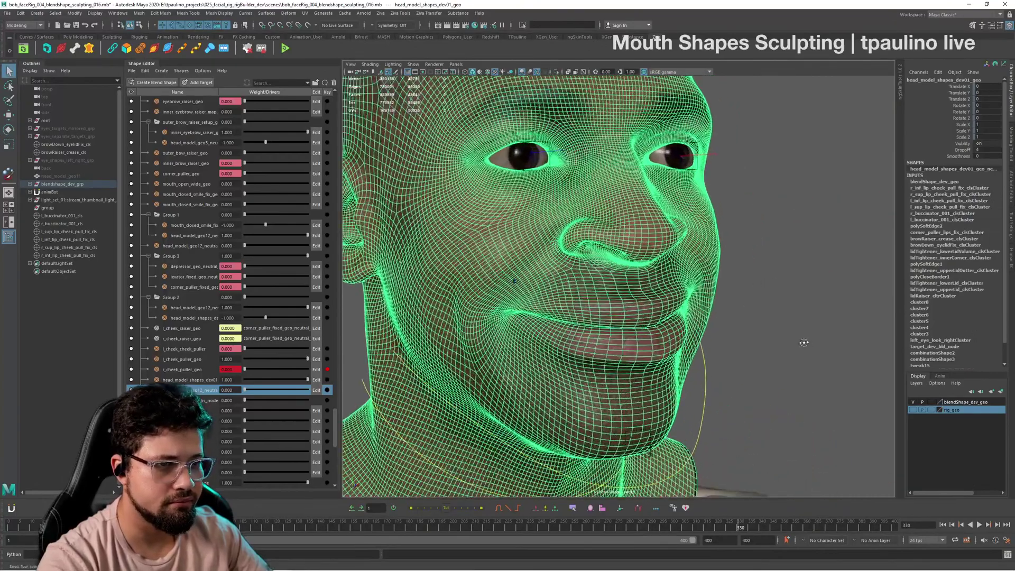
pyautogui.keyDown('alt'); pyautogui.moveTo(803, 342); pyautogui.dragTo(711, 278); pyautogui.keyUp('alt')
pyautogui.moveTo(710, 278)
pyautogui.mouseDown(button='right')
pyautogui.moveTo(723, 445)
pyautogui.moveTo(720, 429)
pyautogui.moveTo(827, 433)
pyautogui.mouseUp(button='right')
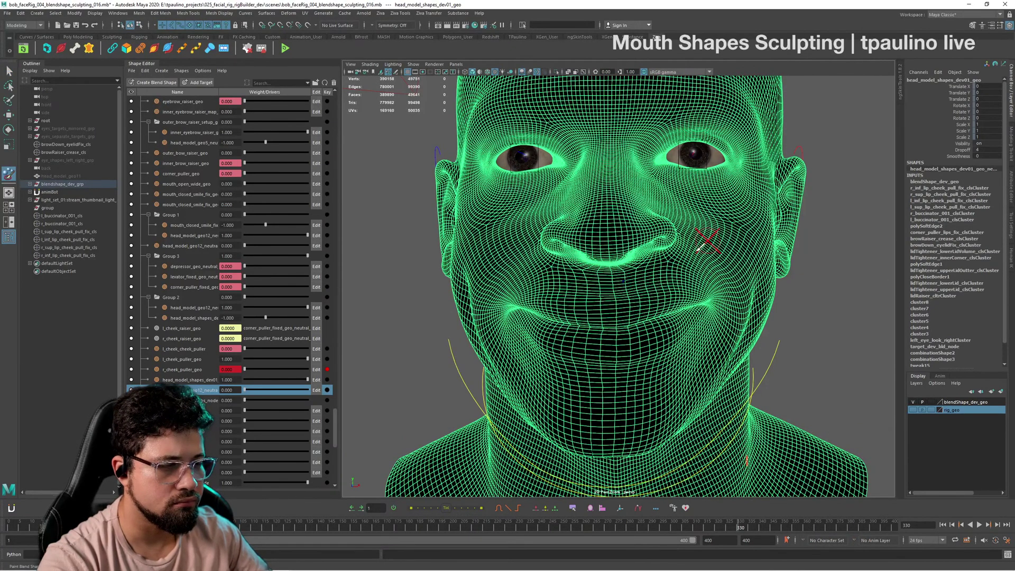
pyautogui.keyDown('alt'); pyautogui.moveTo(669, 275); pyautogui.dragTo(766, 248); pyautogui.keyUp('alt')
pyautogui.click(1011, 218)
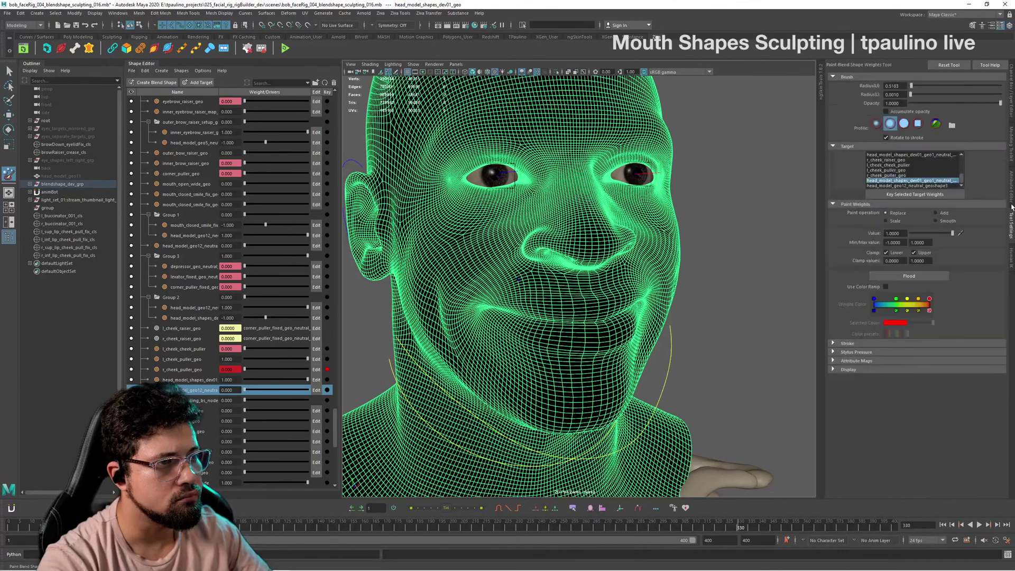
pyautogui.click(1012, 197)
pyautogui.click(1012, 218)
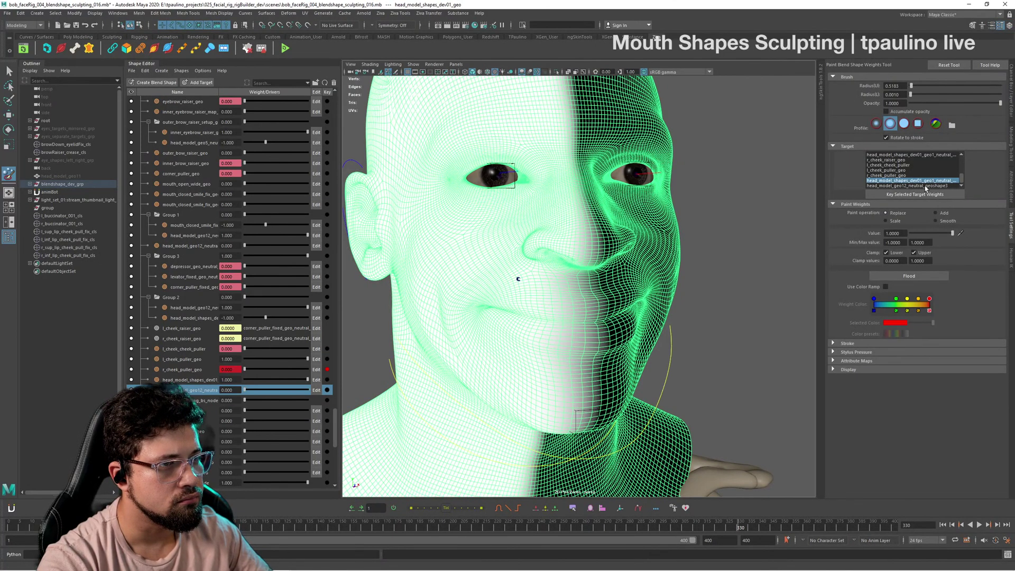
# Step: Import face_split_003.jpg as the attribute map for the selected head_model_shapes_dev01 blend shape target
pyautogui.click(871, 362)
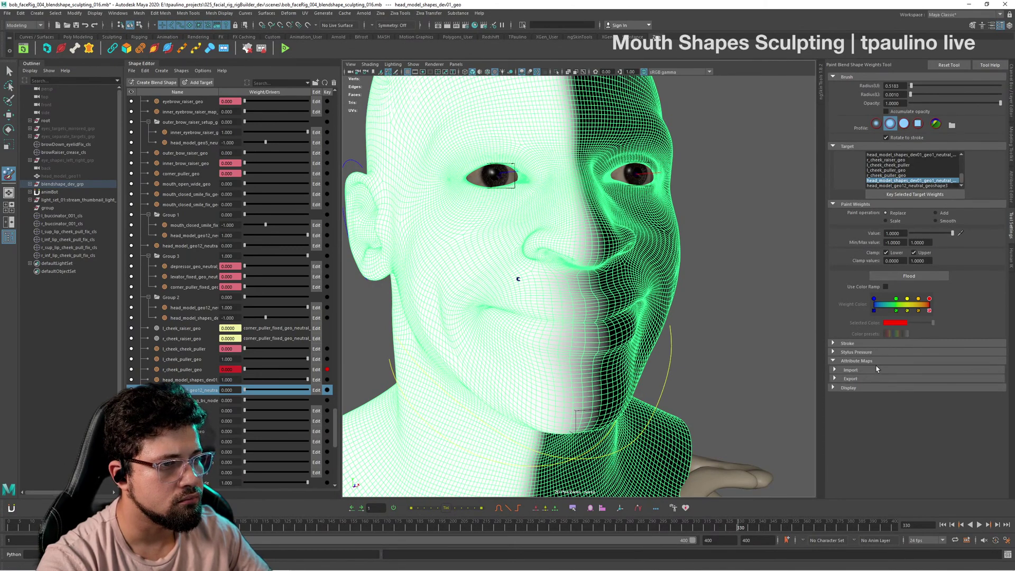
pyautogui.click(877, 370)
pyautogui.click(905, 379)
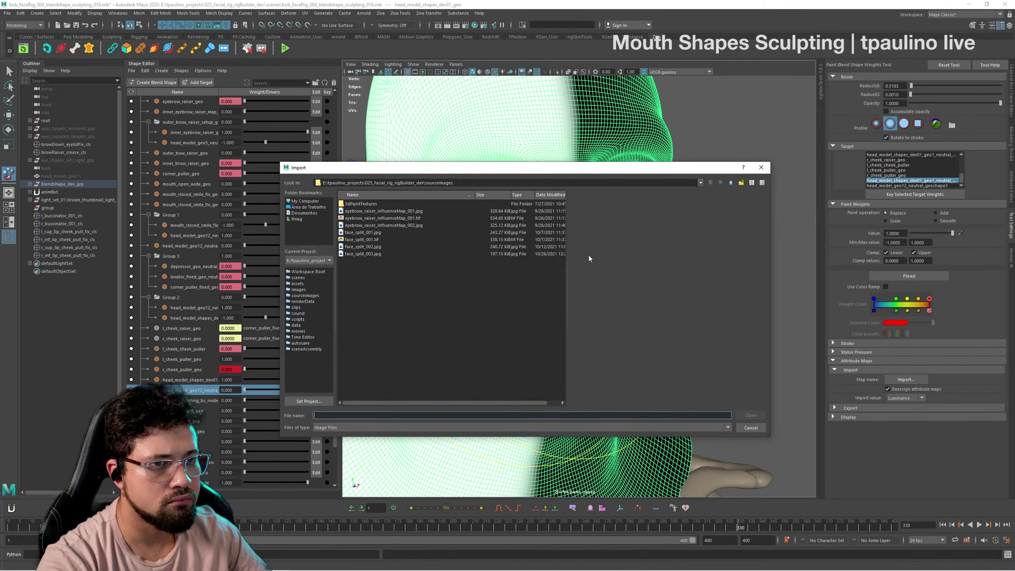
pyautogui.doubleClick(393, 254)
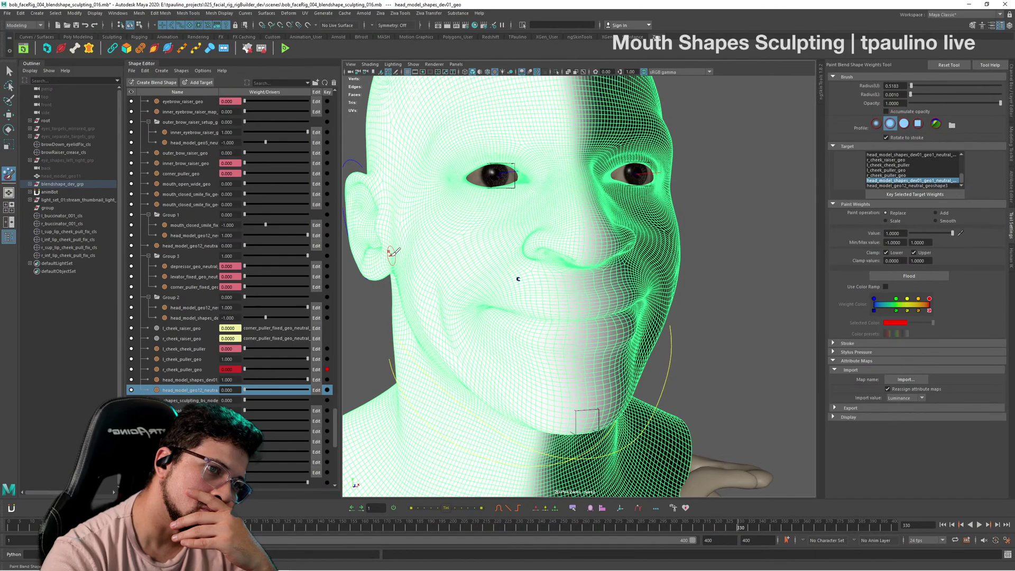
# Step: Leave weight painting and deselect the head to view the smile without the wireframe
pyautogui.moveTo(516, 276)
pyautogui.keyDown('alt'); pyautogui.mouseDown()
pyautogui.moveTo(550, 235)
pyautogui.moveTo(661, 265)
pyautogui.moveTo(608, 275)
pyautogui.moveTo(740, 306)
pyautogui.moveTo(688, 370)
pyautogui.moveTo(656, 384)
pyautogui.moveTo(736, 376)
pyautogui.moveTo(703, 373)
pyautogui.mouseUp(); pyautogui.keyUp('alt')
pyautogui.press('q')
pyautogui.click(750, 307)
pyautogui.scroll(-5, 729, 328)
pyautogui.scroll(8, 688, 370)
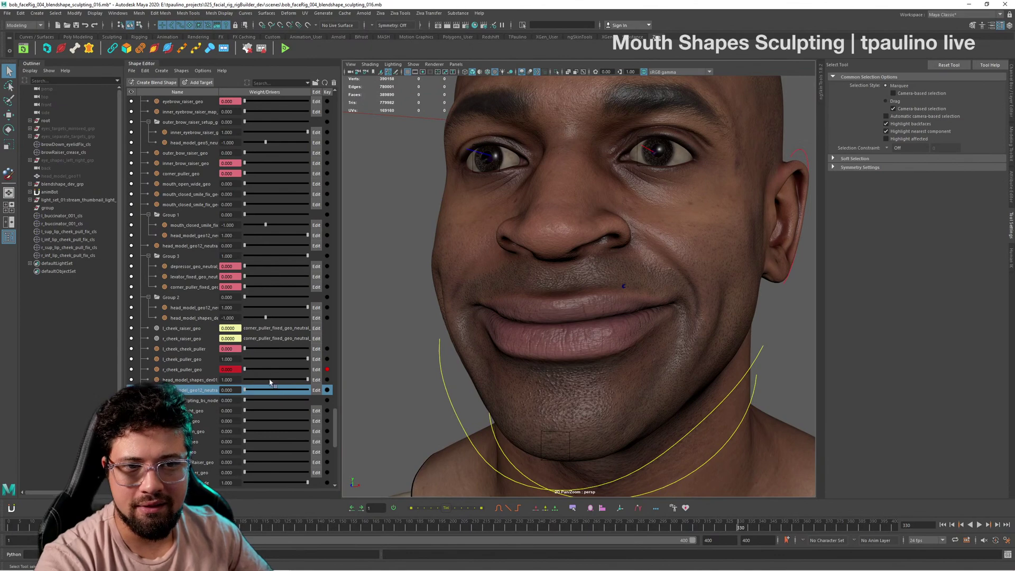
# Step: Scrub the l_cheek_puller_geo and head_model_shapes_dev01 targets together to examine how the smile deforms around the mouth
pyautogui.click(210, 380)
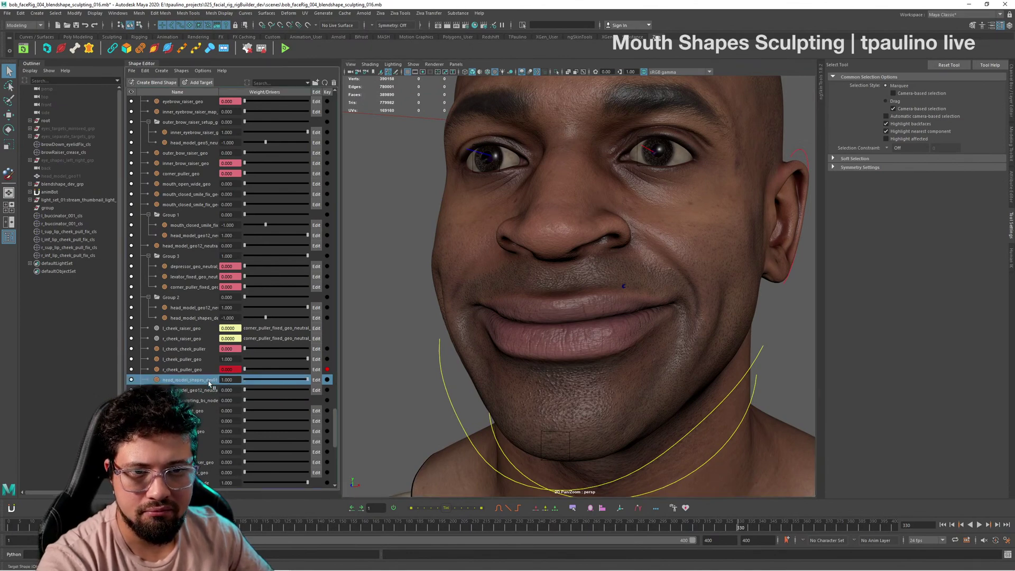
pyautogui.keyDown('ctrl'); pyautogui.click(275, 359); pyautogui.keyUp('ctrl')
pyautogui.moveTo(274, 359); pyautogui.dragTo(338, 364)
pyautogui.keyDown('alt'); pyautogui.moveTo(544, 365); pyautogui.dragTo(564, 356); pyautogui.keyUp('alt')
pyautogui.keyDown('alt'); pyautogui.moveTo(570, 376); pyautogui.dragTo(426, 372); pyautogui.keyUp('alt')
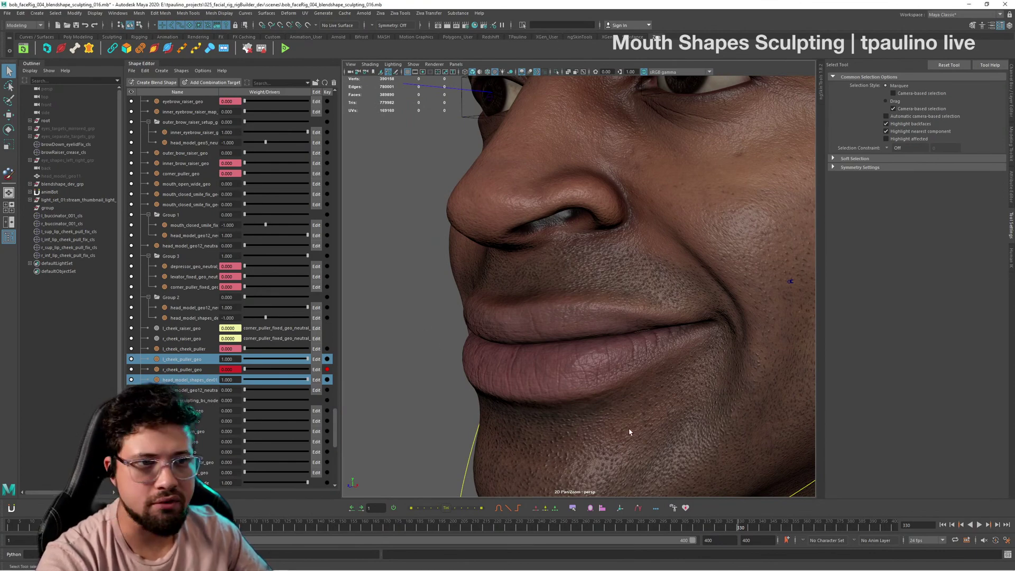
pyautogui.keyDown('alt'); pyautogui.moveTo(627, 421); pyautogui.dragTo(651, 434); pyautogui.keyUp('alt')
pyautogui.moveTo(300, 381)
pyautogui.mouseDown()
pyautogui.moveTo(309, 385)
pyautogui.moveTo(269, 388)
pyautogui.moveTo(308, 387)
pyautogui.mouseUp()
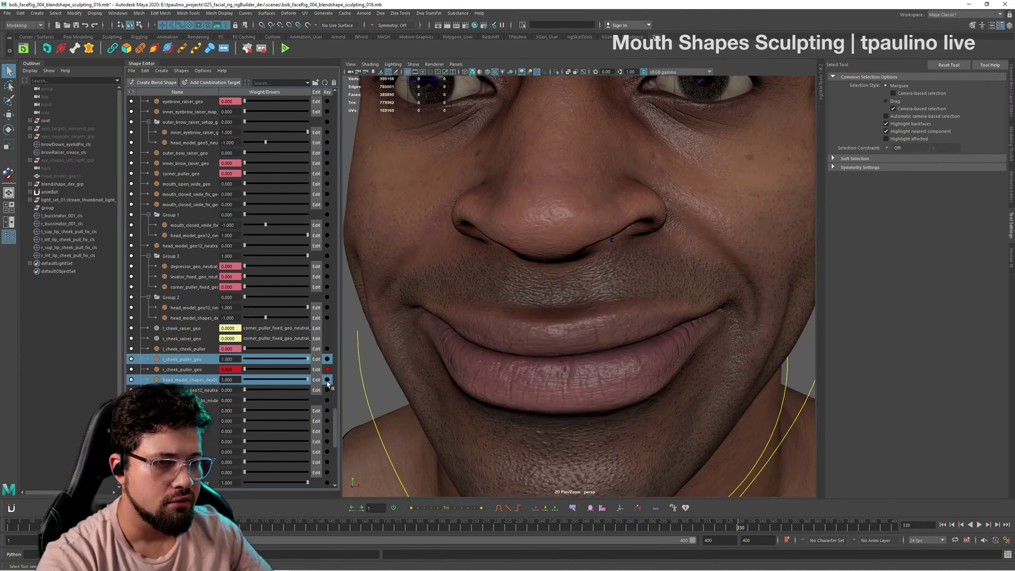
pyautogui.keyDown('alt'); pyautogui.moveTo(613, 412); pyautogui.dragTo(662, 362); pyautogui.keyUp('alt')
pyautogui.moveTo(292, 359); pyautogui.dragTo(331, 381)
# Step: Set the l_cheek_puller_geo target weight to 1 and lower the head_model_shapes_dev01 target to 0
pyautogui.click(210, 360)
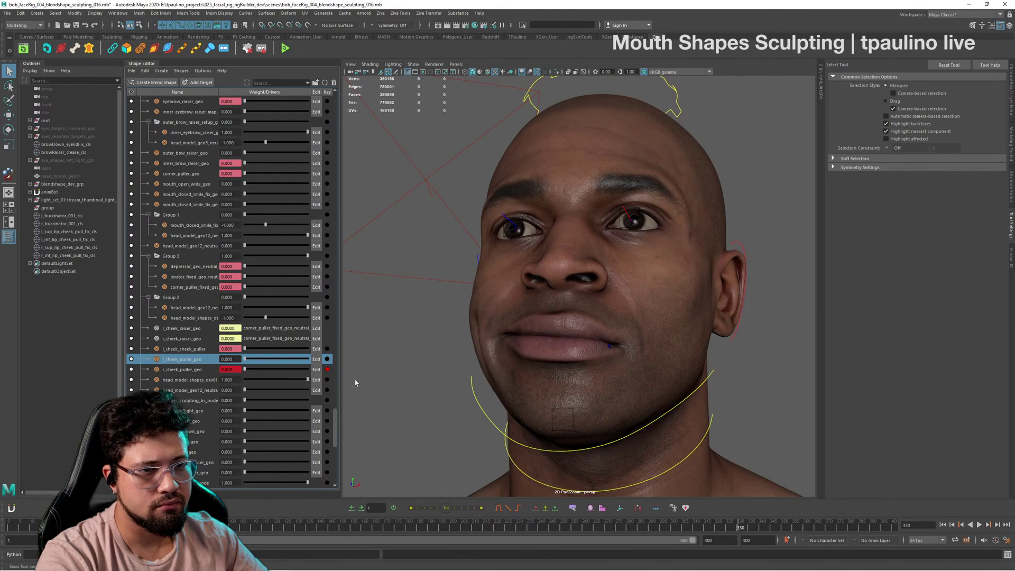
pyautogui.keyDown('alt'); pyautogui.moveTo(521, 359); pyautogui.dragTo(591, 435); pyautogui.keyUp('alt')
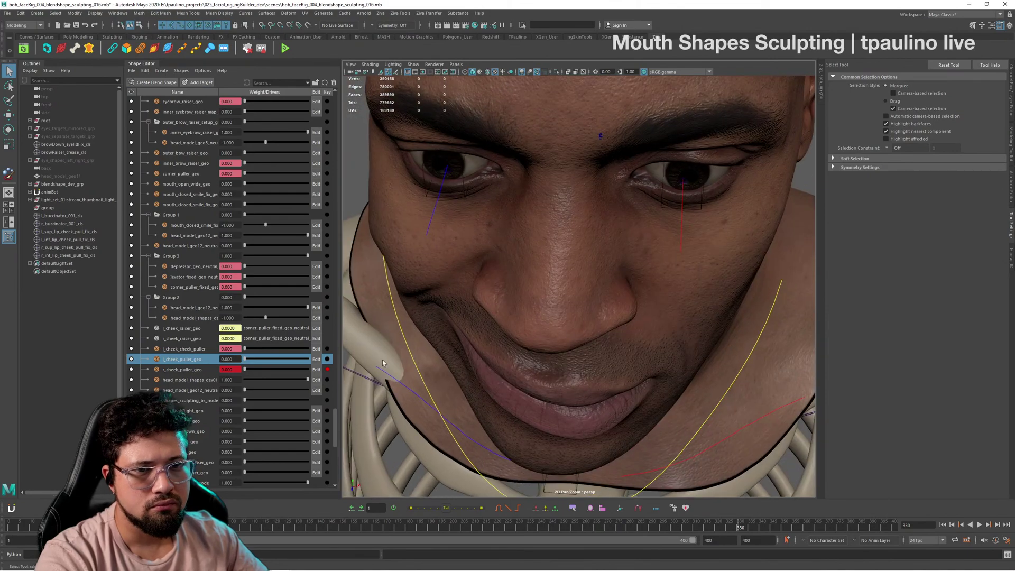
pyautogui.moveTo(245, 349); pyautogui.dragTo(329, 369)
pyautogui.keyDown('alt'); pyautogui.moveTo(596, 431); pyautogui.dragTo(590, 353); pyautogui.keyUp('alt')
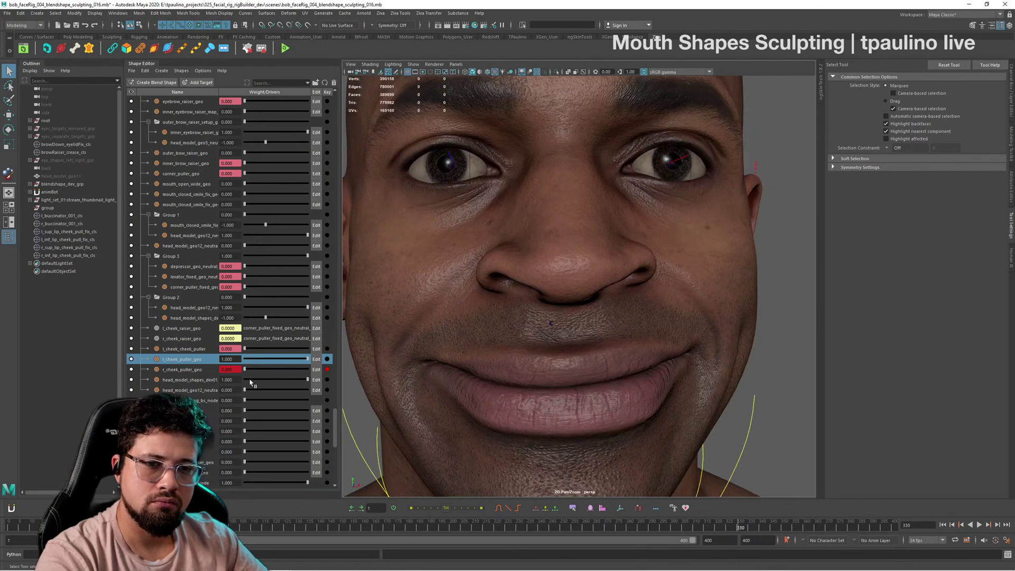
pyautogui.moveTo(270, 380); pyautogui.dragTo(259, 380)
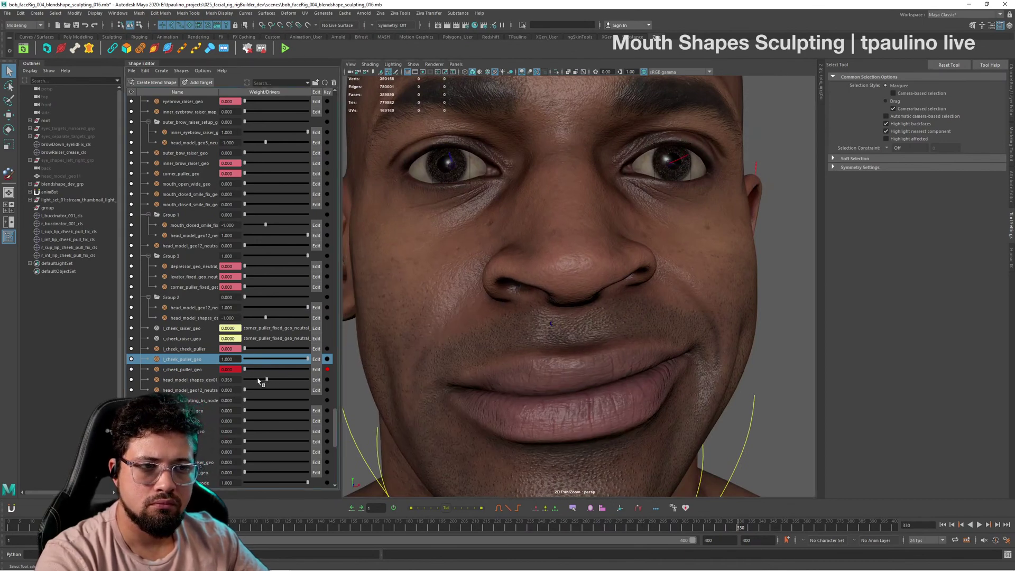
# Step: Examine the lips and mouth corner of the l_cheek_puller_geo shape from below, above and in profile
pyautogui.keyDown('alt'); pyautogui.moveTo(559, 376); pyautogui.dragTo(607, 374); pyautogui.keyUp('alt')
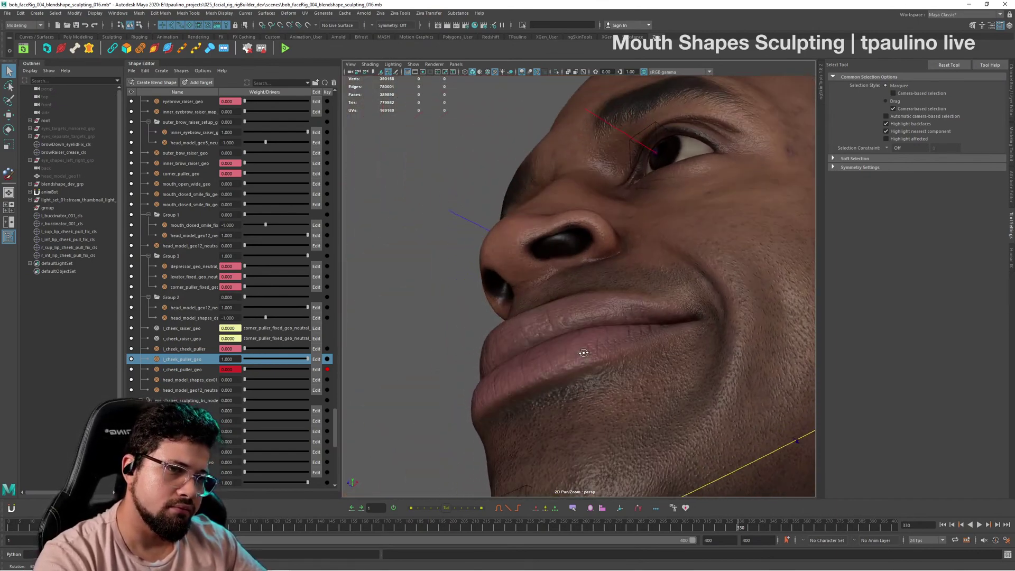
pyautogui.keyDown('alt'); pyautogui.moveTo(555, 398); pyautogui.dragTo(592, 395); pyautogui.keyUp('alt')
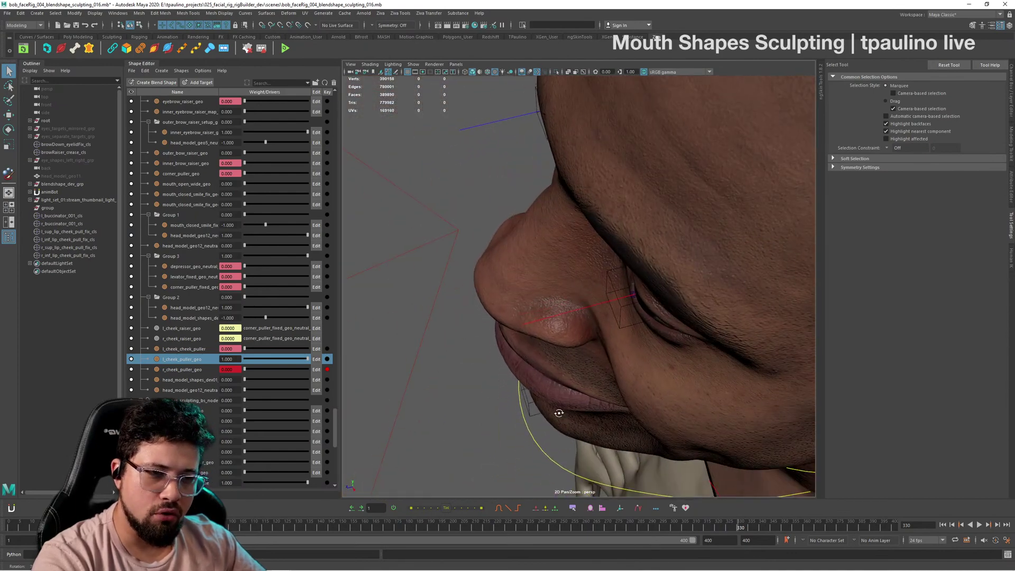
pyautogui.keyDown('alt'); pyautogui.moveTo(626, 398); pyautogui.dragTo(534, 301, button='right'); pyautogui.keyUp('alt')
pyautogui.keyDown('alt'); pyautogui.moveTo(534, 302); pyautogui.dragTo(556, 284); pyautogui.keyUp('alt')
pyautogui.keyDown('alt'); pyautogui.moveTo(556, 283); pyautogui.dragTo(648, 349, button='right'); pyautogui.keyUp('alt')
pyautogui.keyDown('alt'); pyautogui.moveTo(648, 349); pyautogui.dragTo(605, 365); pyautogui.keyUp('alt')
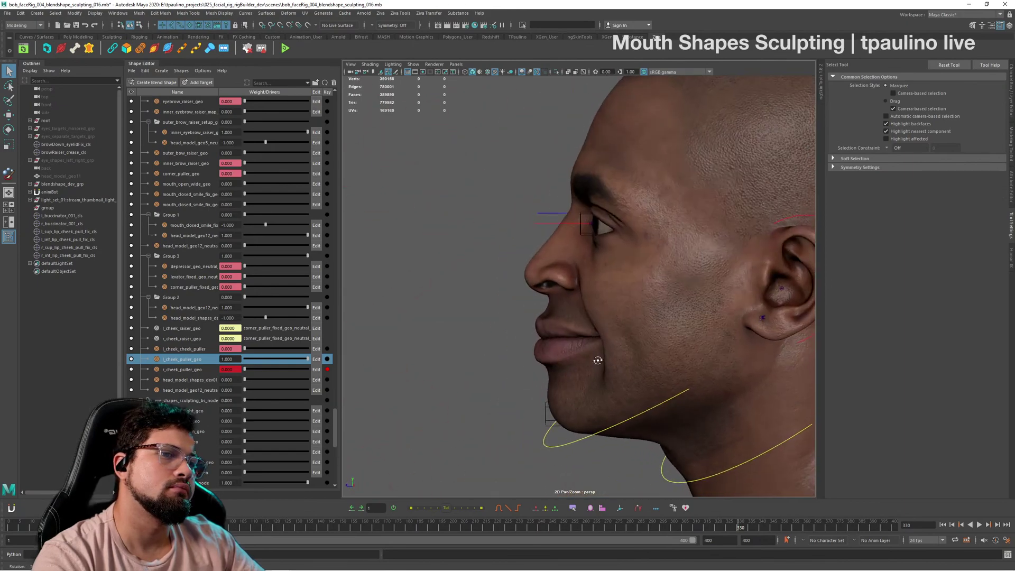
pyautogui.keyDown('alt'); pyautogui.moveTo(649, 377); pyautogui.dragTo(648, 299); pyautogui.keyUp('alt')
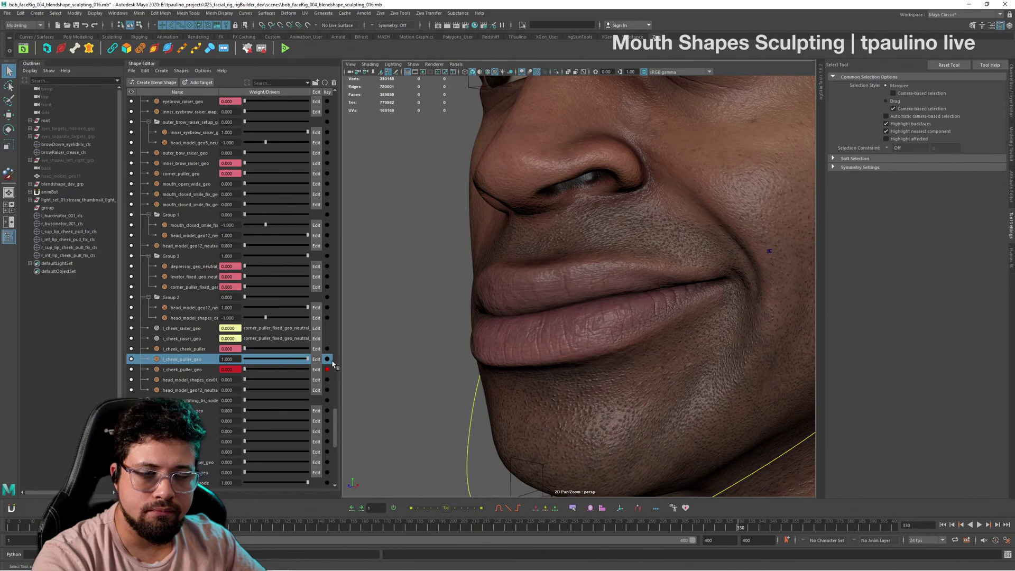
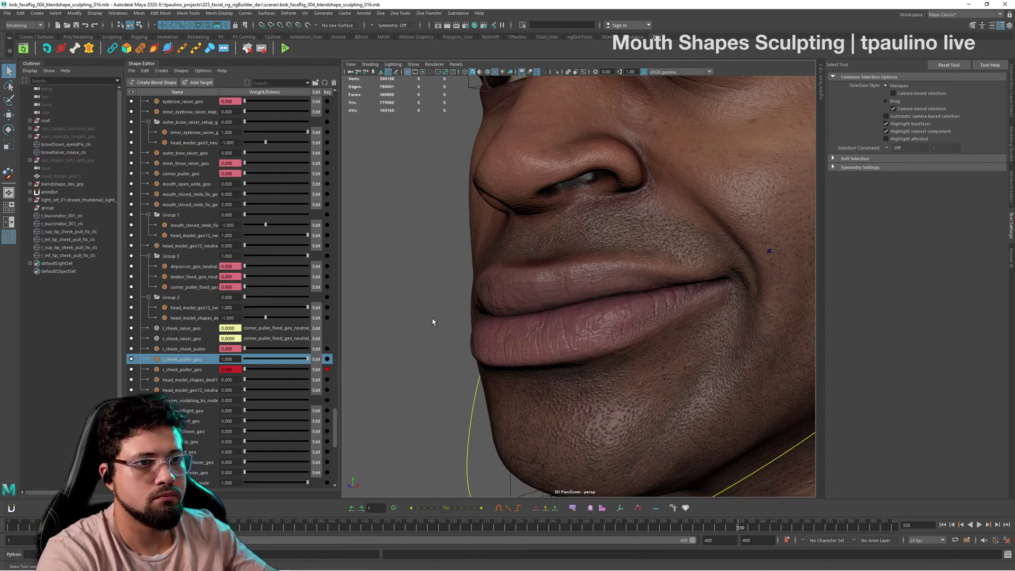
pyautogui.keyDown('alt'); pyautogui.moveTo(613, 336); pyautogui.dragTo(673, 338); pyautogui.keyUp('alt')
pyautogui.keyDown('alt'); pyautogui.moveTo(673, 337); pyautogui.dragTo(619, 352, button='right'); pyautogui.keyUp('alt')
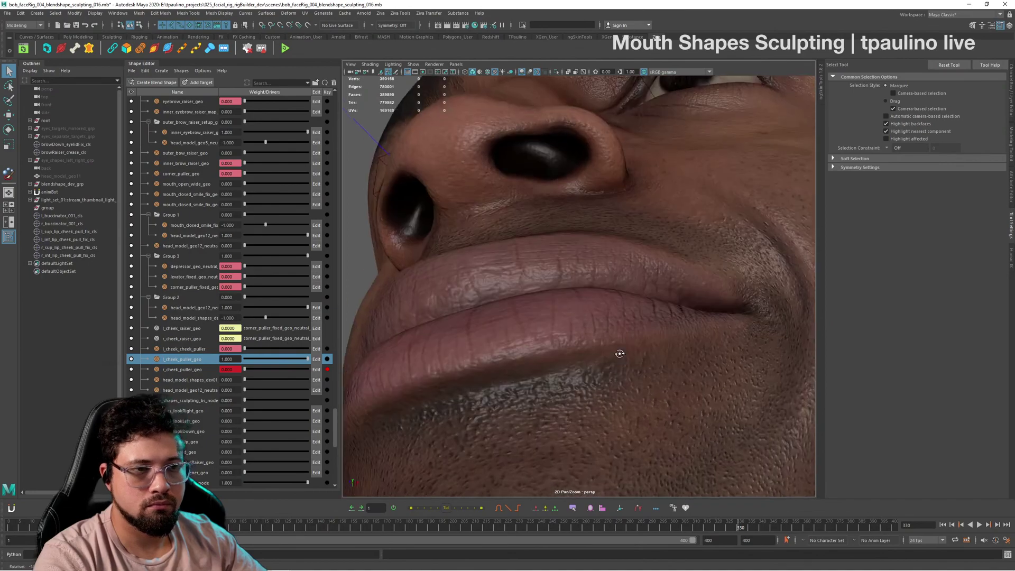
pyautogui.keyDown('alt'); pyautogui.moveTo(619, 353); pyautogui.dragTo(571, 370); pyautogui.keyUp('alt')
# Step: Select the head mesh, enable editing on the l_cheek_puller_geo target and bring up the sculpting tools
pyautogui.click(588, 352)
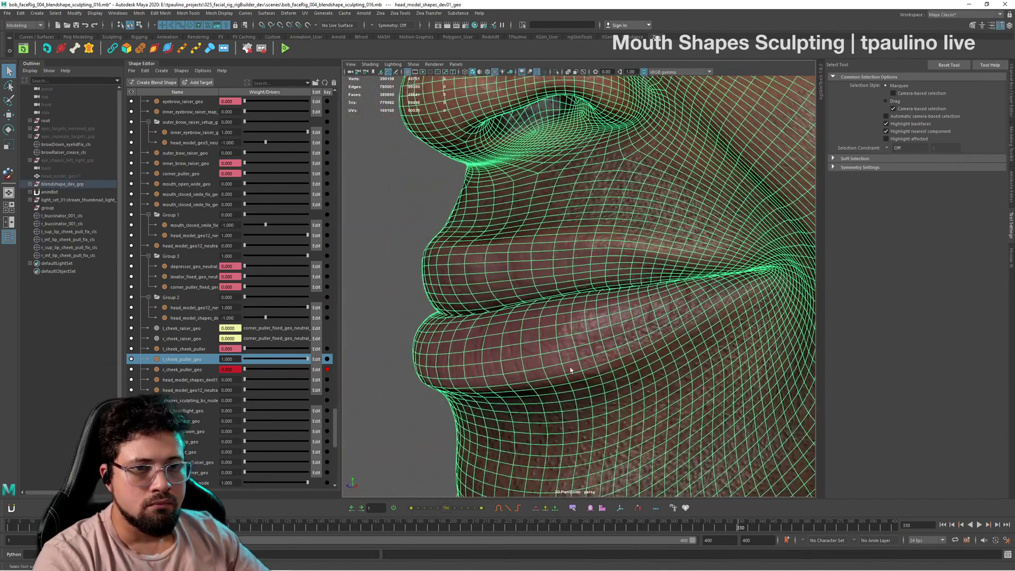
pyautogui.click(316, 359)
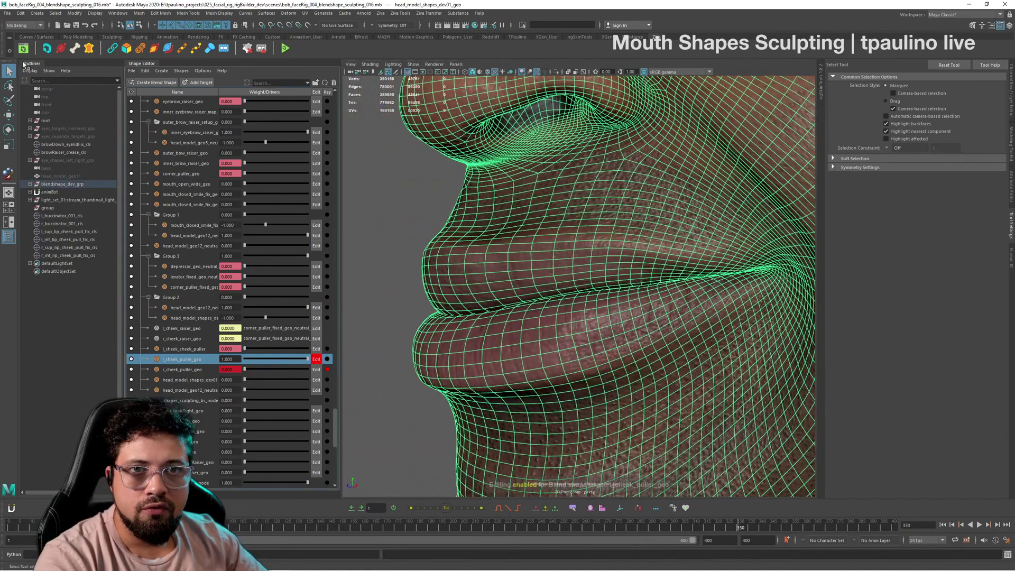
pyautogui.click(119, 37)
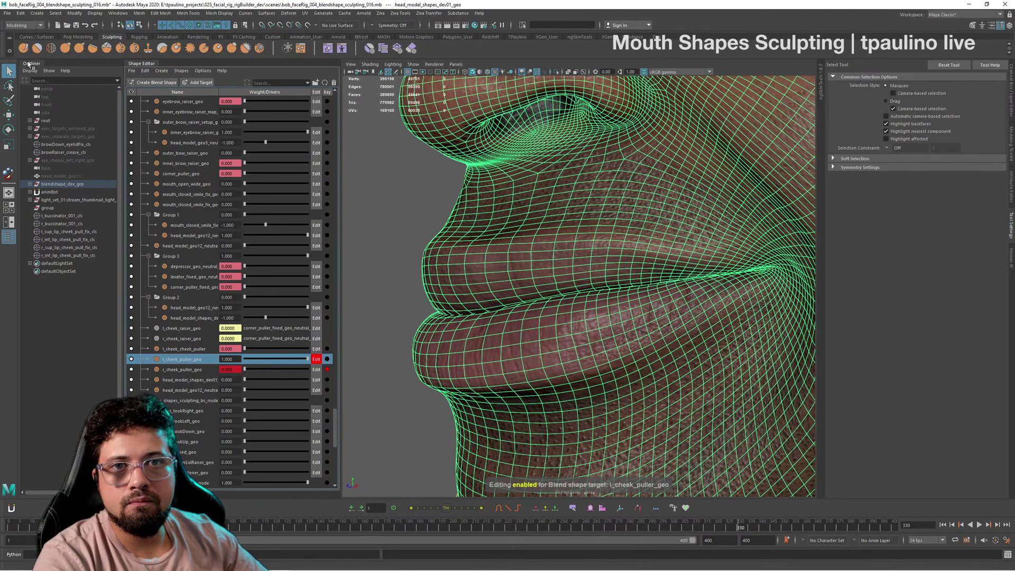
# Step: Sculpt the lips and mouth corner of the l_cheek_puller_geo target with the Sculpt tool at a brush size of 0.946
pyautogui.click(23, 48)
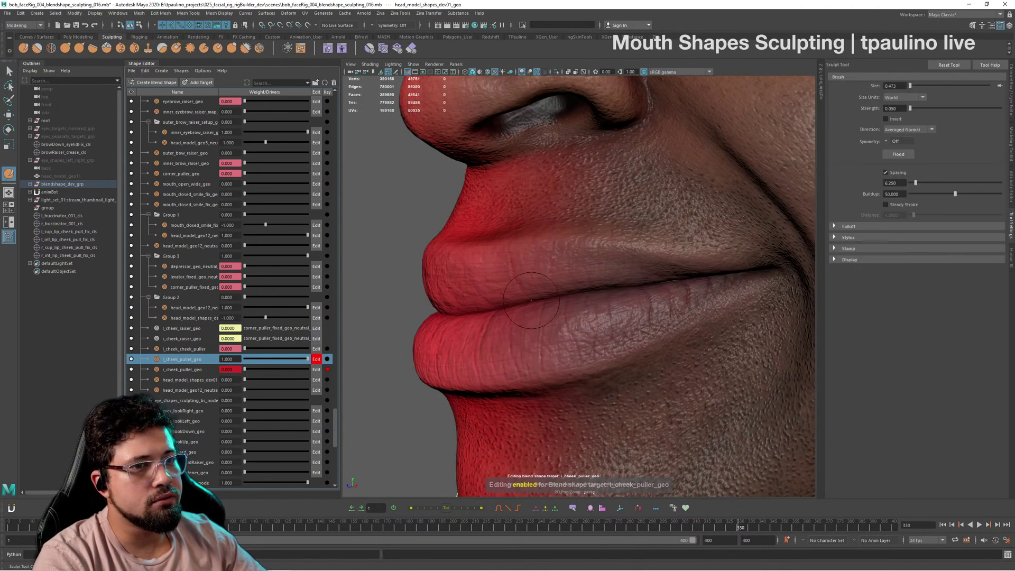
pyautogui.moveTo(537, 278)
pyautogui.keyDown('alt'); pyautogui.mouseDown()
pyautogui.moveTo(605, 334)
pyautogui.moveTo(558, 291)
pyautogui.moveTo(562, 249)
pyautogui.moveTo(550, 309)
pyautogui.mouseUp(); pyautogui.keyUp('alt')
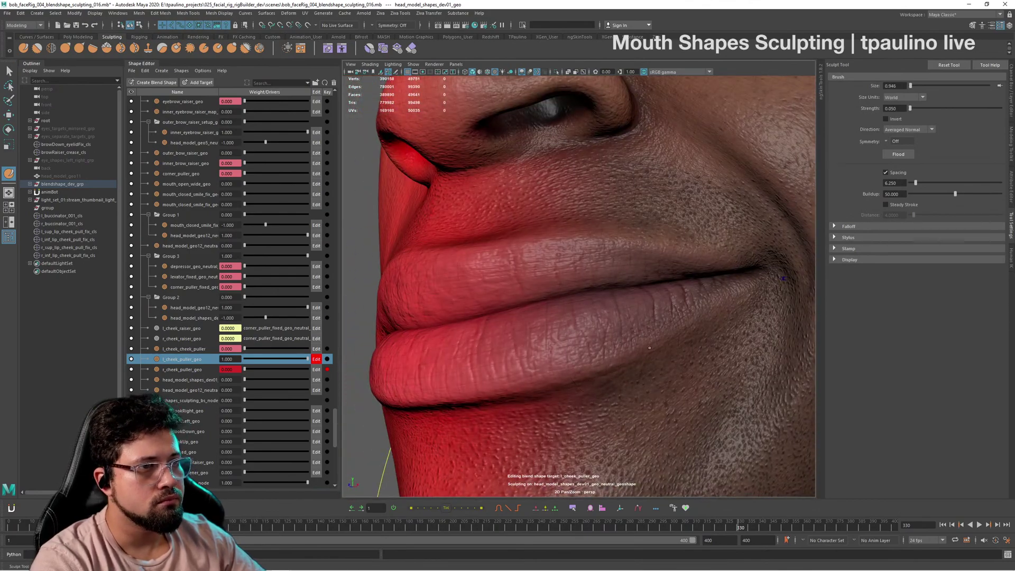
pyautogui.moveTo(797, 231)
pyautogui.keyDown('alt'); pyautogui.mouseDown()
pyautogui.moveTo(503, 335)
pyautogui.moveTo(641, 301)
pyautogui.moveTo(640, 341)
pyautogui.moveTo(646, 328)
pyautogui.moveTo(604, 331)
pyautogui.moveTo(628, 300)
pyautogui.mouseUp(); pyautogui.keyUp('alt')
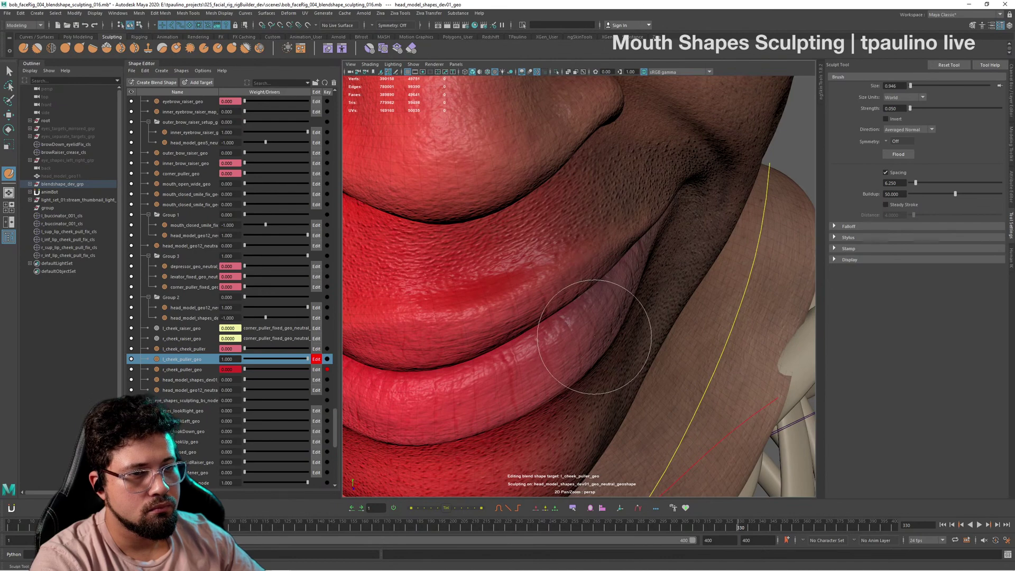
pyautogui.moveTo(595, 328)
pyautogui.keyDown('alt'); pyautogui.mouseDown()
pyautogui.moveTo(573, 299)
pyautogui.moveTo(587, 304)
pyautogui.moveTo(581, 314)
pyautogui.moveTo(565, 302)
pyautogui.moveTo(582, 285)
pyautogui.moveTo(554, 286)
pyautogui.mouseUp(); pyautogui.keyUp('alt')
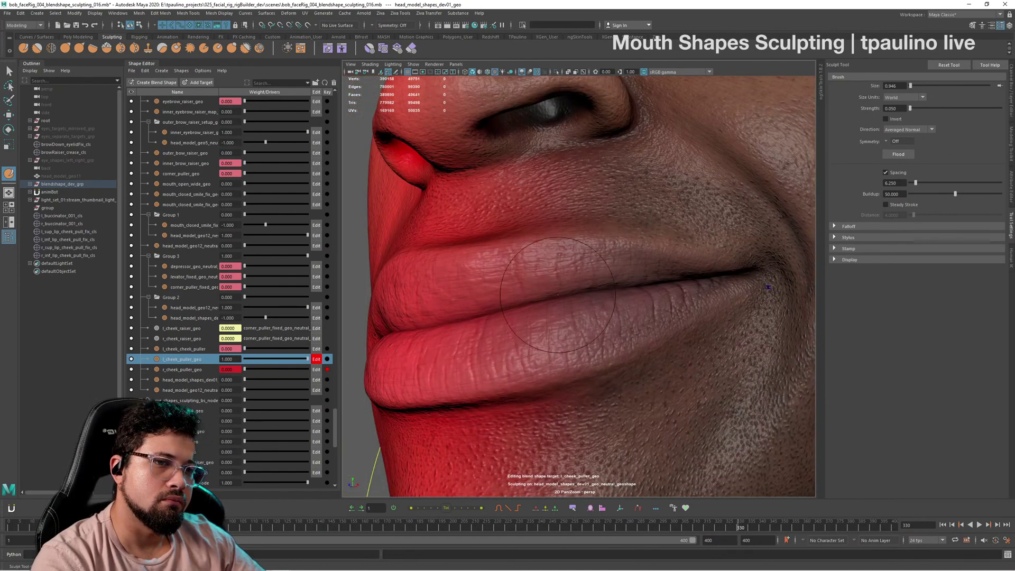
pyautogui.moveTo(620, 286)
pyautogui.keyDown('alt'); pyautogui.mouseDown()
pyautogui.moveTo(656, 312)
pyautogui.moveTo(614, 321)
pyautogui.mouseUp(); pyautogui.keyUp('alt')
pyautogui.hotkey('ctrl', 'z')
pyautogui.keyDown('alt'); pyautogui.moveTo(613, 321); pyautogui.dragTo(507, 296, button='right'); pyautogui.keyUp('alt')
pyautogui.press('q')
pyautogui.click(442, 274)
# Step: End editing on the l_cheek_puller_geo target and raise the head_model_shapes_dev01 target weight to 1
pyautogui.moveTo(443, 274)
pyautogui.keyDown('alt'); pyautogui.mouseDown()
pyautogui.moveTo(526, 287)
pyautogui.moveTo(510, 267)
pyautogui.mouseUp(); pyautogui.keyUp('alt')
pyautogui.keyDown('alt'); pyautogui.moveTo(511, 267); pyautogui.dragTo(479, 260, button='right'); pyautogui.keyUp('alt')
pyautogui.keyDown('alt'); pyautogui.moveTo(479, 259); pyautogui.dragTo(579, 337); pyautogui.keyUp('alt')
pyautogui.keyDown('alt'); pyautogui.moveTo(579, 337); pyautogui.dragTo(645, 367, button='right'); pyautogui.keyUp('alt')
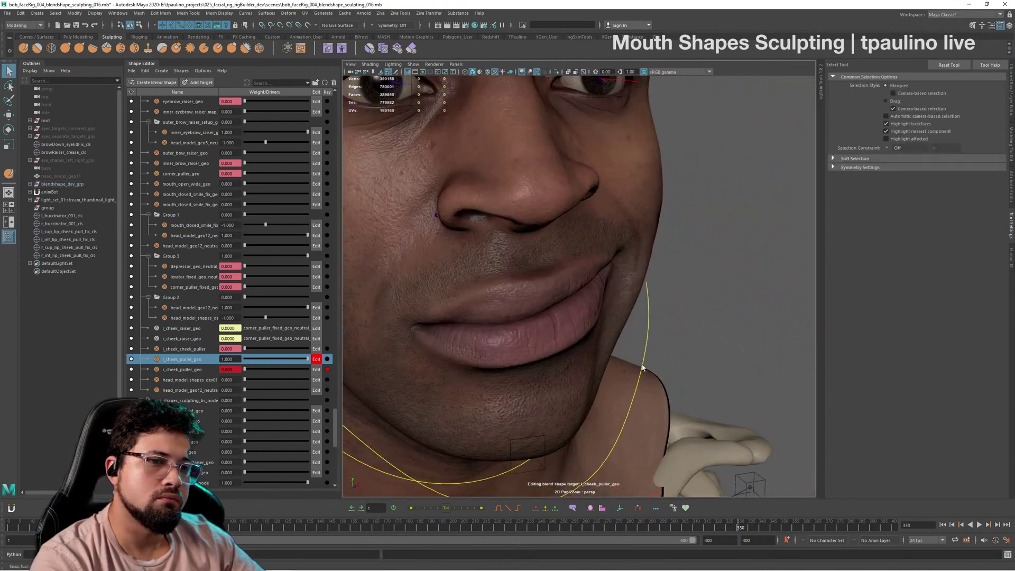
pyautogui.keyDown('alt'); pyautogui.moveTo(646, 367); pyautogui.dragTo(606, 359); pyautogui.keyUp('alt')
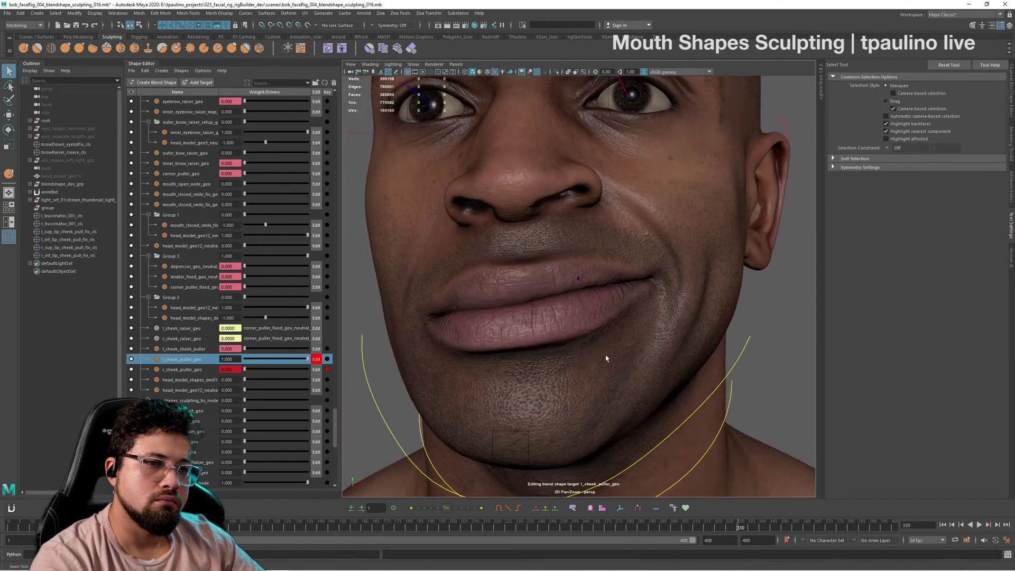
pyautogui.click(315, 360)
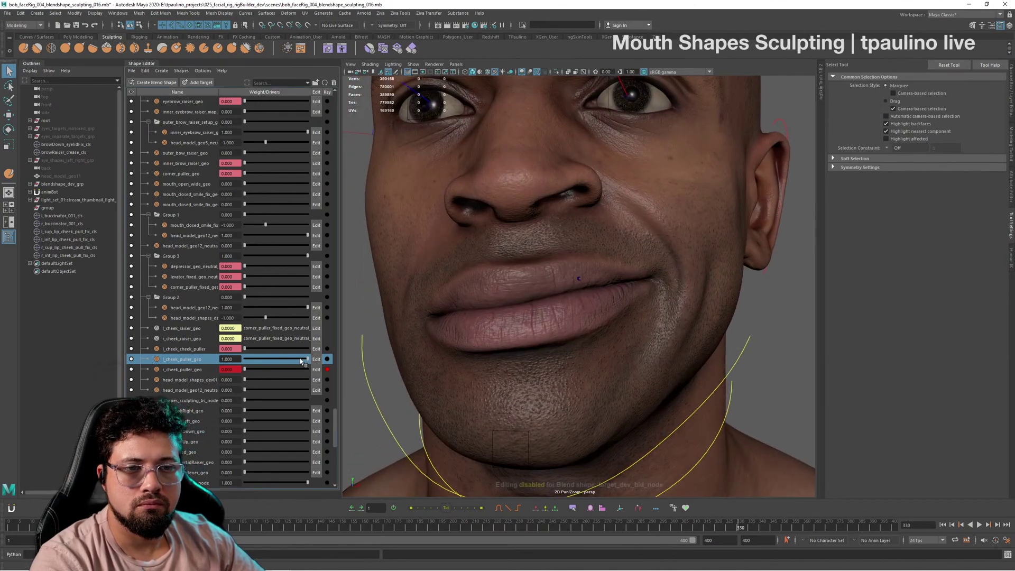
pyautogui.moveTo(301, 361)
pyautogui.mouseDown()
pyautogui.moveTo(229, 362)
pyautogui.moveTo(312, 362)
pyautogui.mouseUp()
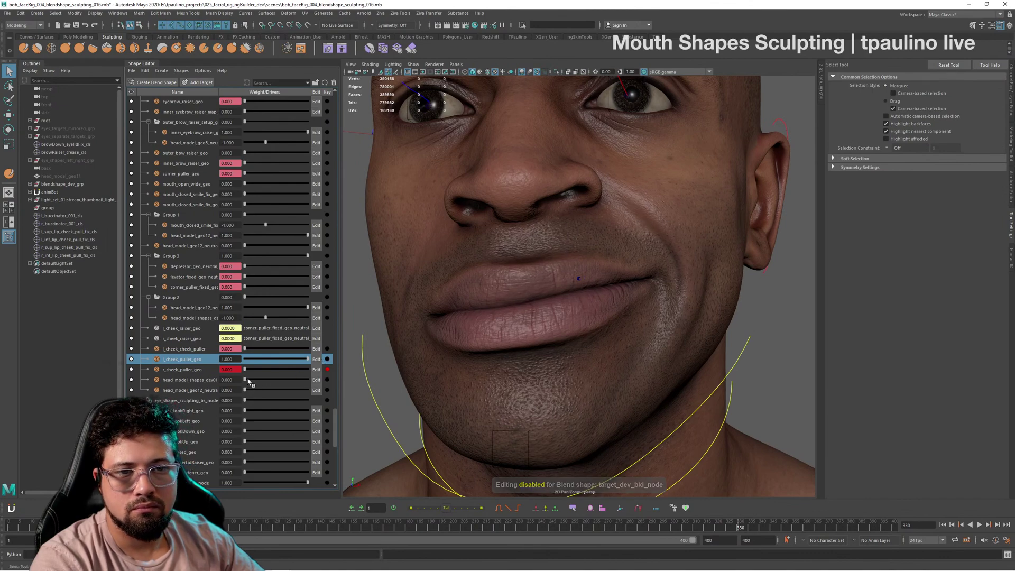
pyautogui.moveTo(248, 381); pyautogui.dragTo(362, 382)
pyautogui.moveTo(560, 326)
pyautogui.keyDown('alt'); pyautogui.mouseDown()
pyautogui.moveTo(584, 344)
pyautogui.moveTo(619, 331)
pyautogui.moveTo(624, 306)
pyautogui.moveTo(609, 345)
pyautogui.moveTo(550, 343)
pyautogui.mouseUp(); pyautogui.keyUp('alt')
pyautogui.keyDown('alt'); pyautogui.moveTo(550, 342); pyautogui.dragTo(536, 360, button='right'); pyautogui.keyUp('alt')
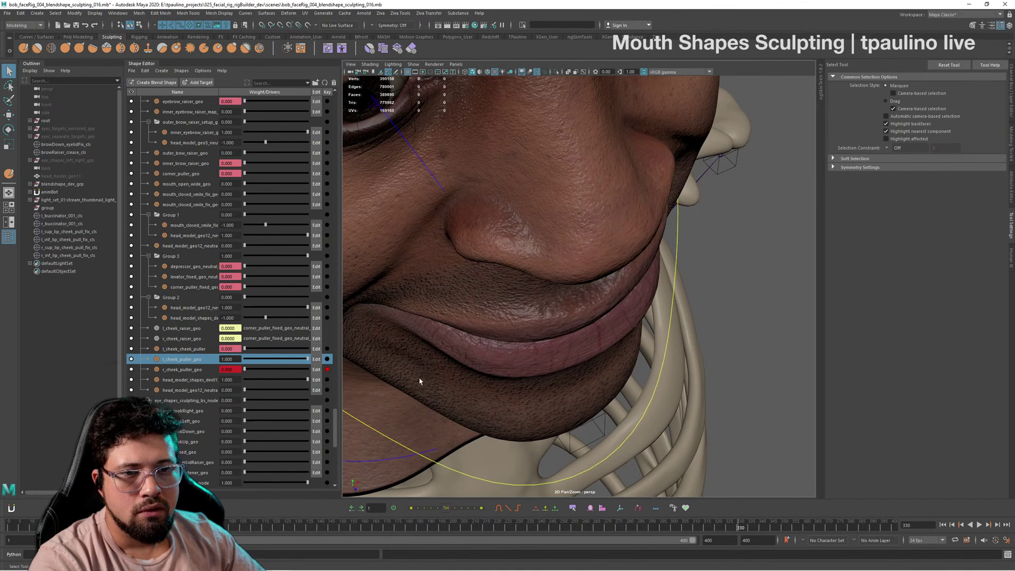
# Step: Enable editing on the head_model_shapes_dev01 target and sculpt the unmasked half of the lips with the Sculpt tool
pyautogui.click(316, 379)
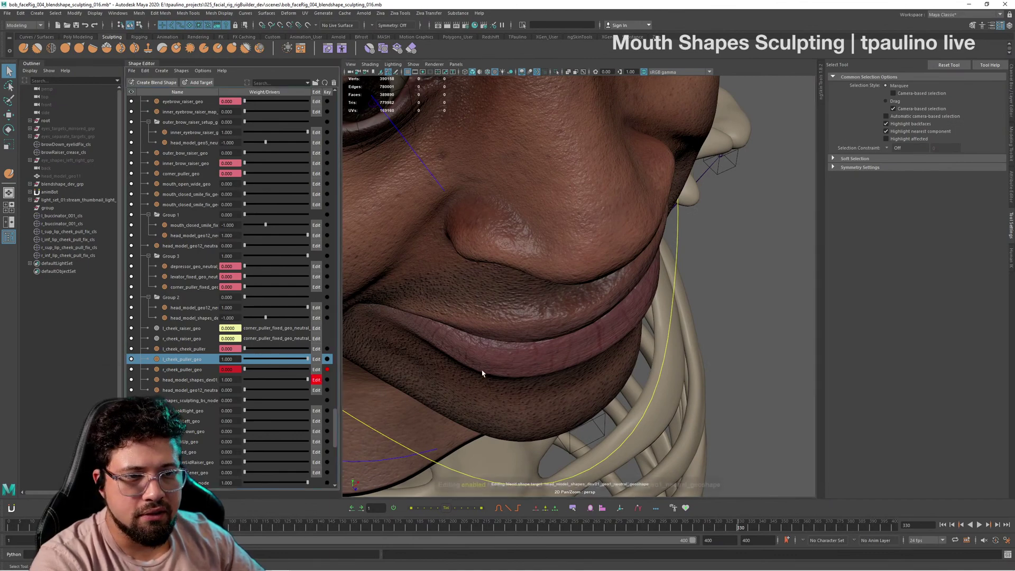
pyautogui.keyDown('alt'); pyautogui.moveTo(532, 374); pyautogui.dragTo(501, 367); pyautogui.keyUp('alt')
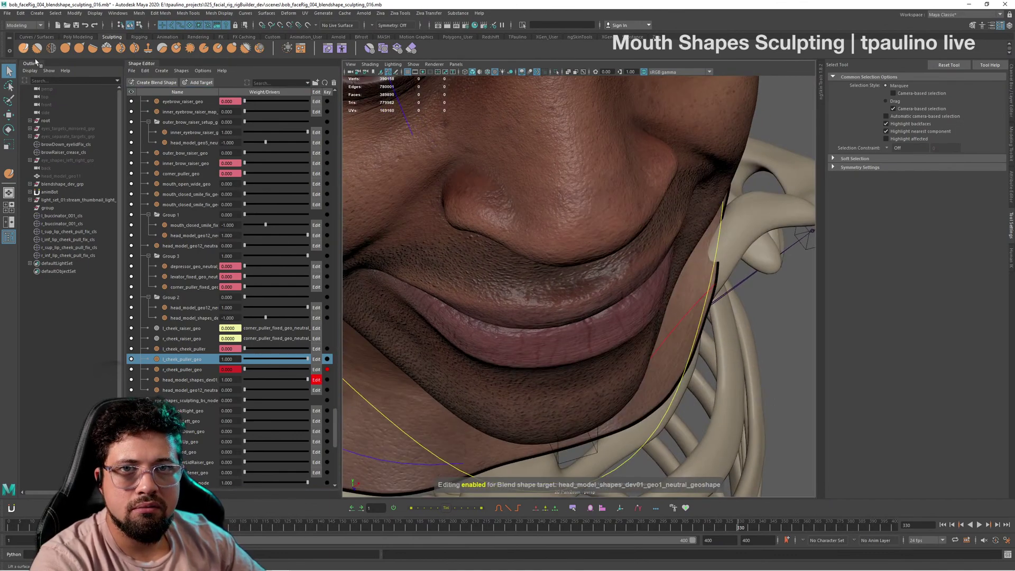
pyautogui.click(24, 48)
pyautogui.moveTo(470, 324)
pyautogui.keyDown('alt'); pyautogui.mouseDown()
pyautogui.moveTo(504, 323)
pyautogui.moveTo(502, 296)
pyautogui.mouseUp(); pyautogui.keyUp('alt')
pyautogui.click(512, 344)
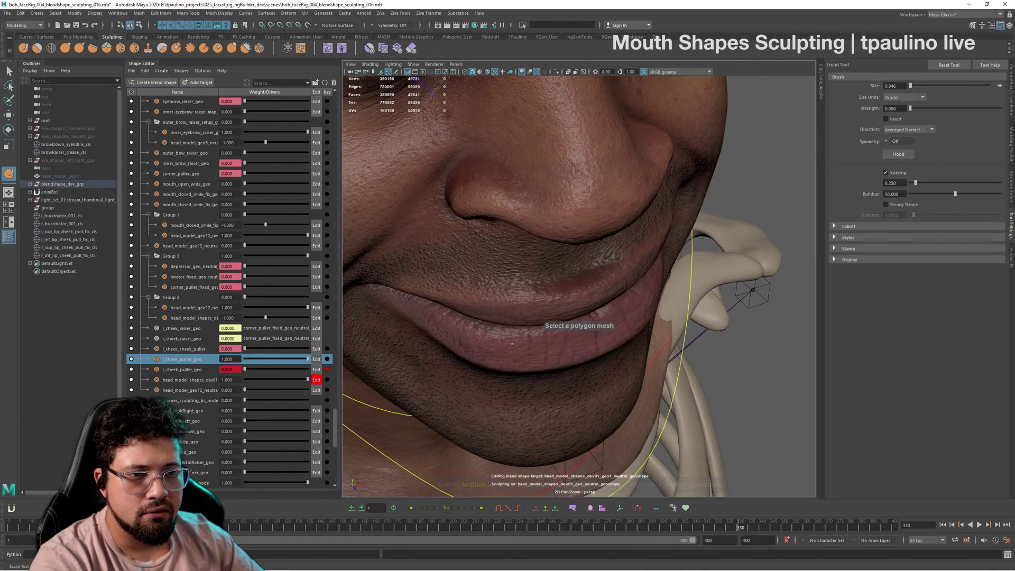
pyautogui.keyDown('alt'); pyautogui.moveTo(512, 344); pyautogui.dragTo(491, 360); pyautogui.keyUp('alt')
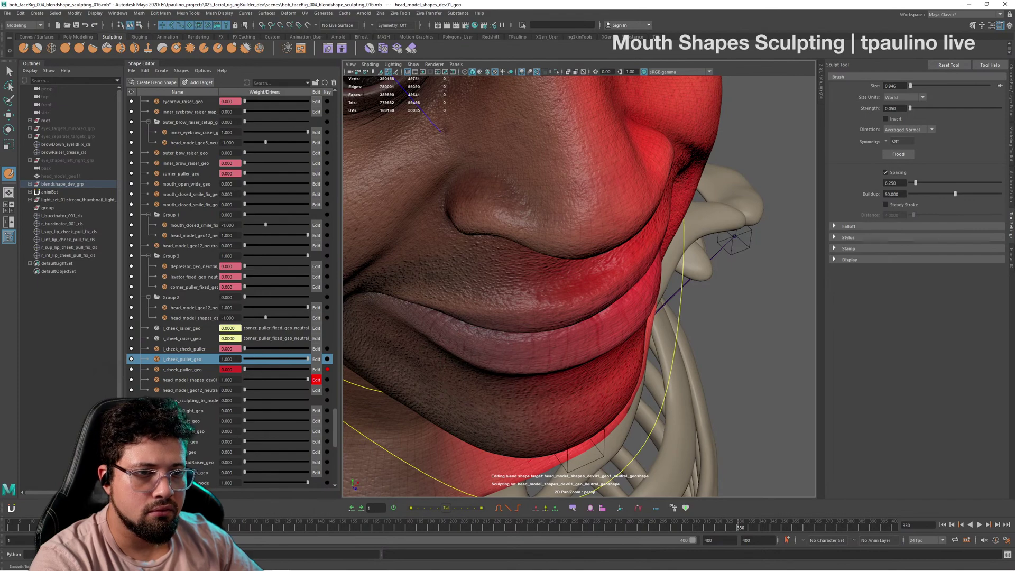
pyautogui.press('shift')
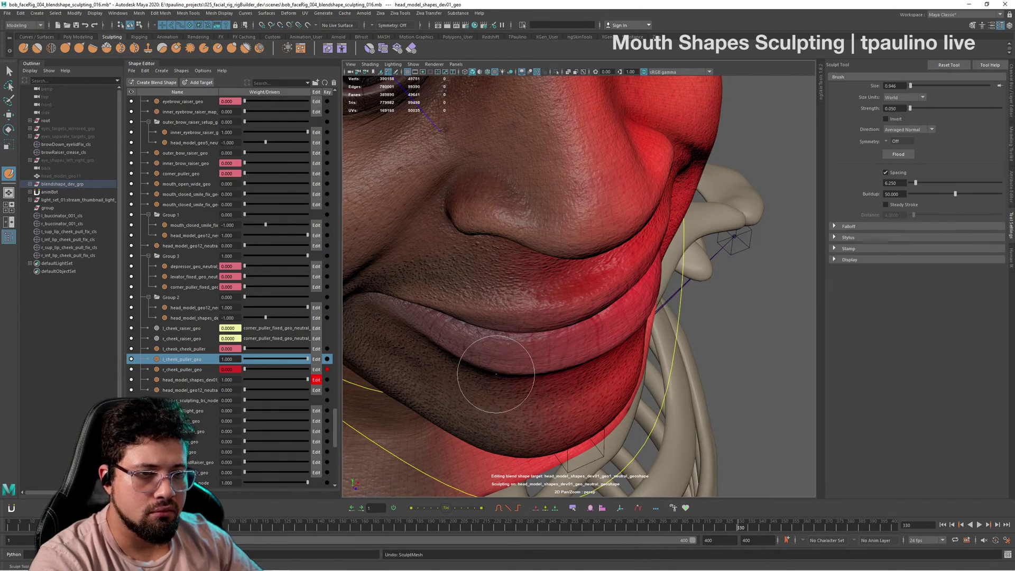
pyautogui.moveTo(542, 373)
pyautogui.keyDown('alt'); pyautogui.mouseDown()
pyautogui.moveTo(535, 339)
pyautogui.moveTo(516, 347)
pyautogui.mouseUp(); pyautogui.keyUp('alt')
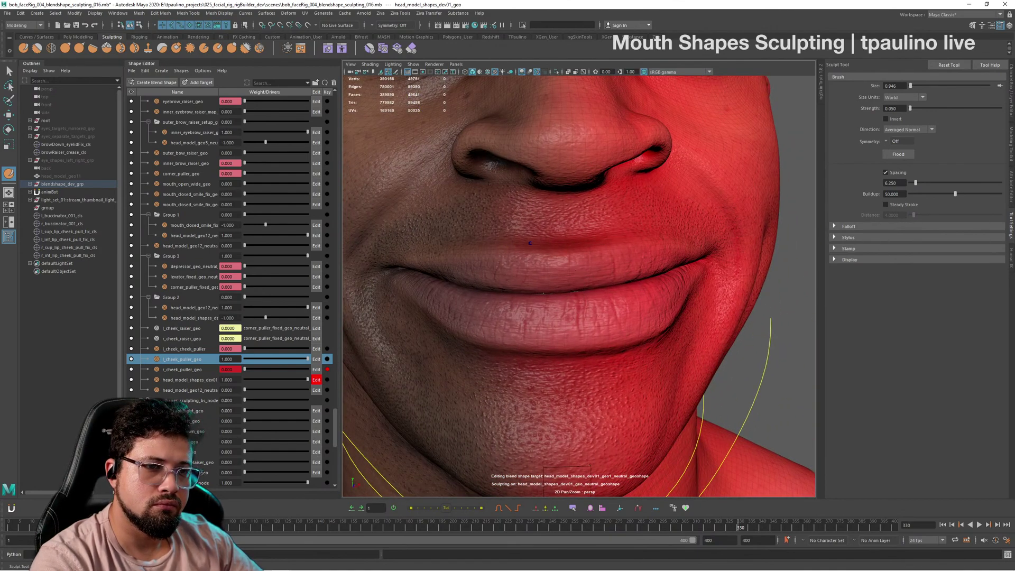
pyautogui.moveTo(511, 289)
pyautogui.keyDown('alt'); pyautogui.mouseDown()
pyautogui.moveTo(555, 312)
pyautogui.moveTo(507, 360)
pyautogui.mouseUp(); pyautogui.keyUp('alt')
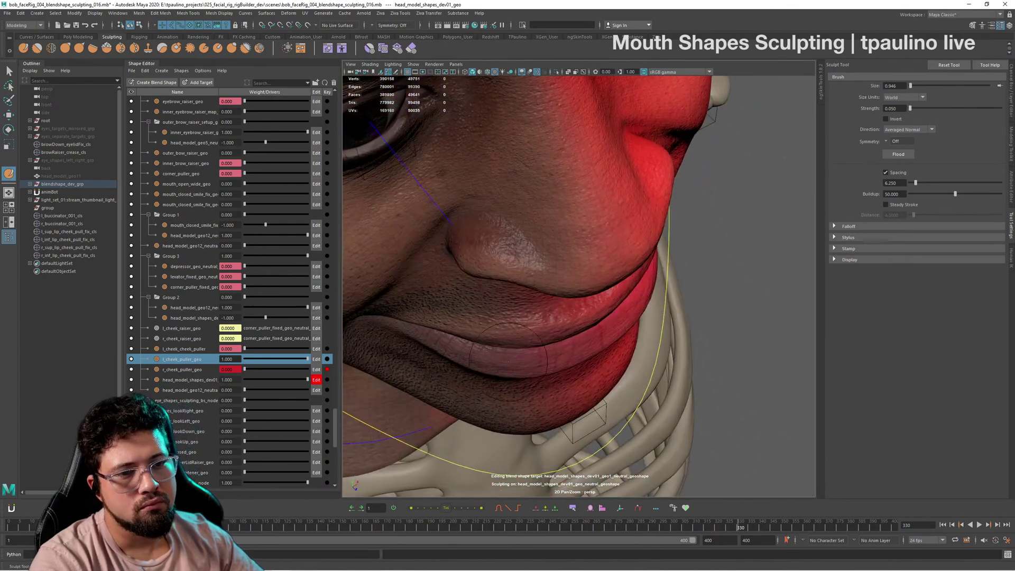
pyautogui.moveTo(525, 359)
pyautogui.keyDown('alt'); pyautogui.mouseDown()
pyautogui.moveTo(489, 315)
pyautogui.moveTo(512, 313)
pyautogui.moveTo(488, 309)
pyautogui.moveTo(529, 299)
pyautogui.mouseUp(); pyautogui.keyUp('alt')
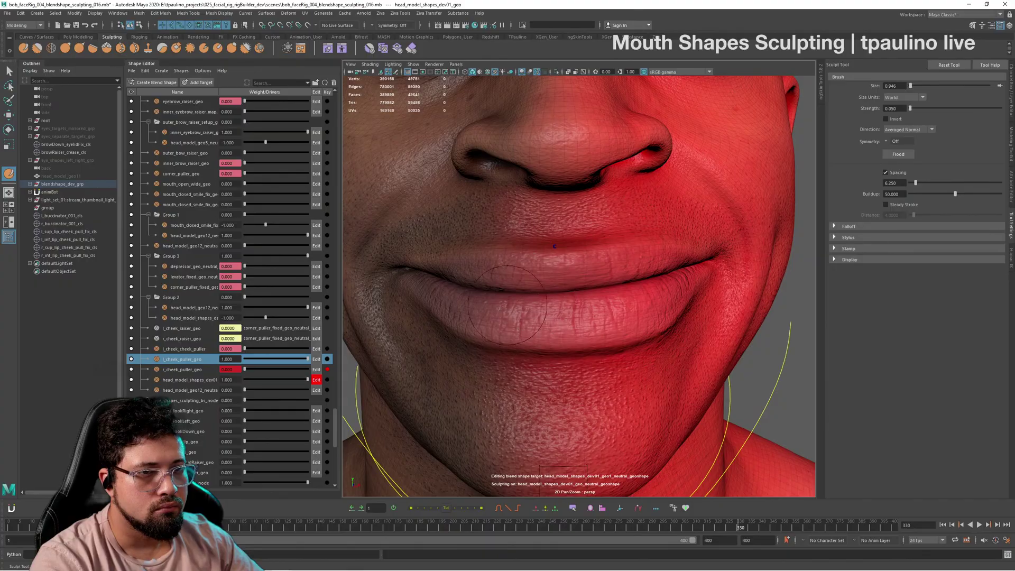
pyautogui.moveTo(507, 305)
pyautogui.keyDown('alt'); pyautogui.mouseDown()
pyautogui.moveTo(582, 317)
pyautogui.moveTo(534, 326)
pyautogui.moveTo(523, 324)
pyautogui.moveTo(622, 308)
pyautogui.moveTo(571, 314)
pyautogui.mouseUp(); pyautogui.keyUp('alt')
pyautogui.scroll(-4, 585, 319)
pyautogui.press('q')
# Step: Switch target editing from head_model_shapes_dev01 back to l_cheek_puller_geo
pyautogui.scroll(-5, 587, 317)
pyautogui.keyDown('alt'); pyautogui.moveTo(571, 315); pyautogui.dragTo(645, 328, button='right'); pyautogui.keyUp('alt')
pyautogui.keyDown('alt'); pyautogui.moveTo(645, 327); pyautogui.dragTo(619, 338); pyautogui.keyUp('alt')
pyautogui.keyDown('alt'); pyautogui.moveTo(619, 338); pyautogui.dragTo(664, 345, button='right'); pyautogui.keyUp('alt')
pyautogui.keyDown('alt'); pyautogui.moveTo(664, 345); pyautogui.dragTo(689, 357); pyautogui.keyUp('alt')
pyautogui.keyDown('alt'); pyautogui.moveTo(577, 352); pyautogui.dragTo(540, 353); pyautogui.keyUp('alt')
pyautogui.click(317, 380)
pyautogui.click(317, 359)
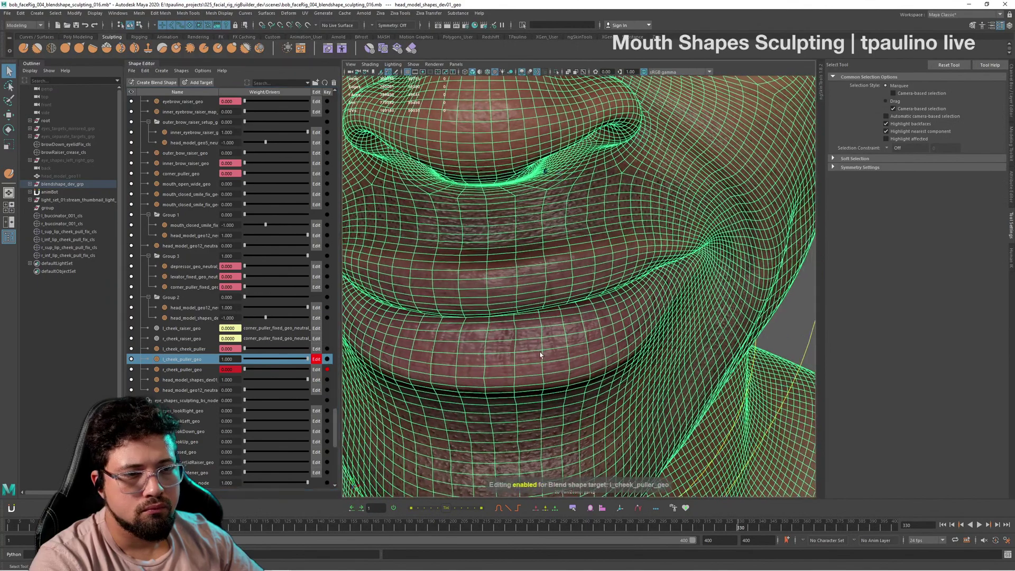
# Step: Sculpt the lips and mouth corner of l_cheek_puller_geo with both smile targets active, using a 0.946 brush size
pyautogui.keyDown('alt'); pyautogui.moveTo(650, 312); pyautogui.dragTo(761, 195); pyautogui.keyUp('alt')
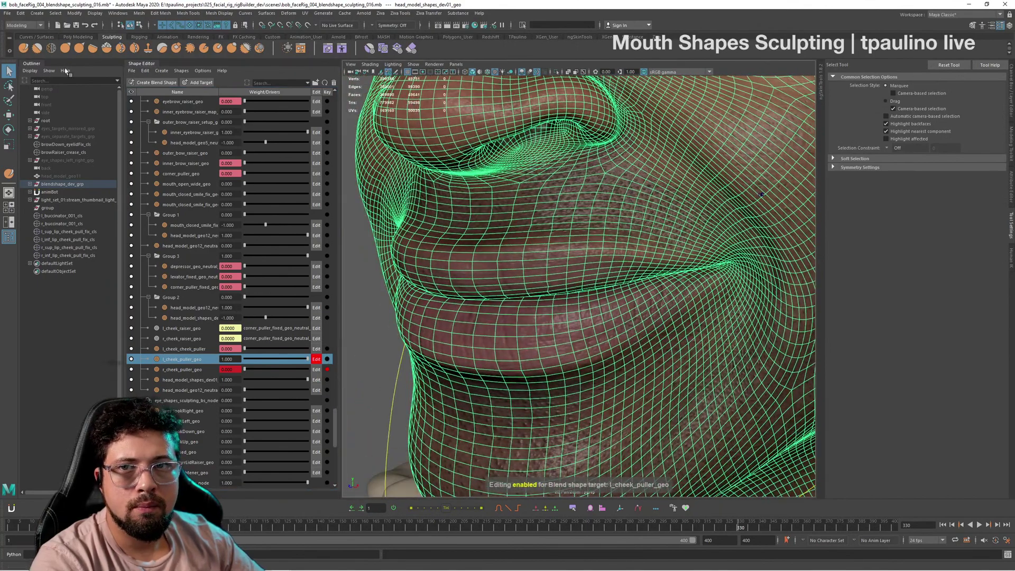
pyautogui.moveTo(534, 323)
pyautogui.keyDown('alt'); pyautogui.mouseDown()
pyautogui.moveTo(656, 339)
pyautogui.moveTo(640, 307)
pyautogui.mouseUp(); pyautogui.keyUp('alt')
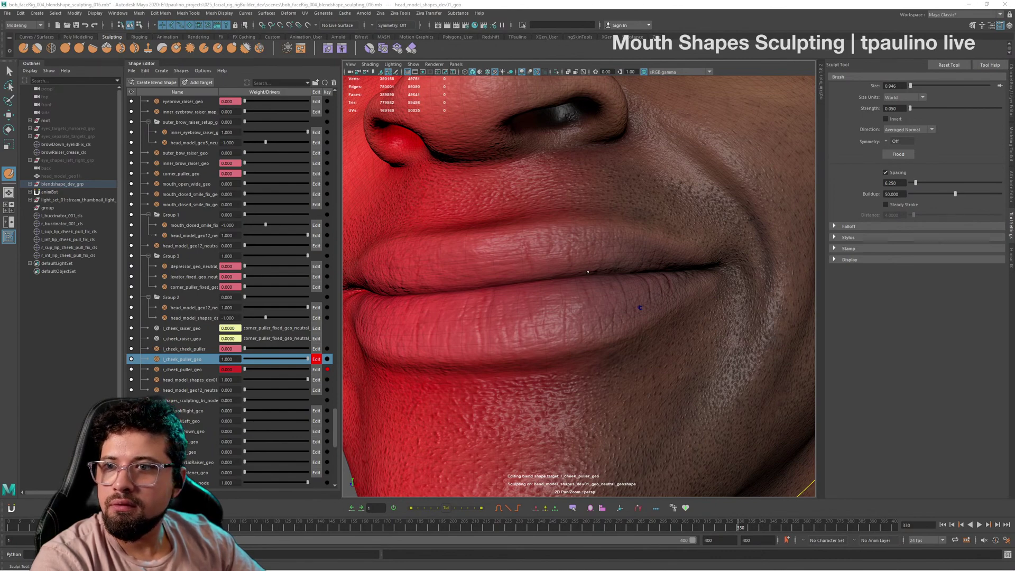
pyautogui.moveTo(468, 292)
pyautogui.keyDown('alt'); pyautogui.mouseDown()
pyautogui.moveTo(634, 354)
pyautogui.moveTo(571, 309)
pyautogui.mouseUp(); pyautogui.keyUp('alt')
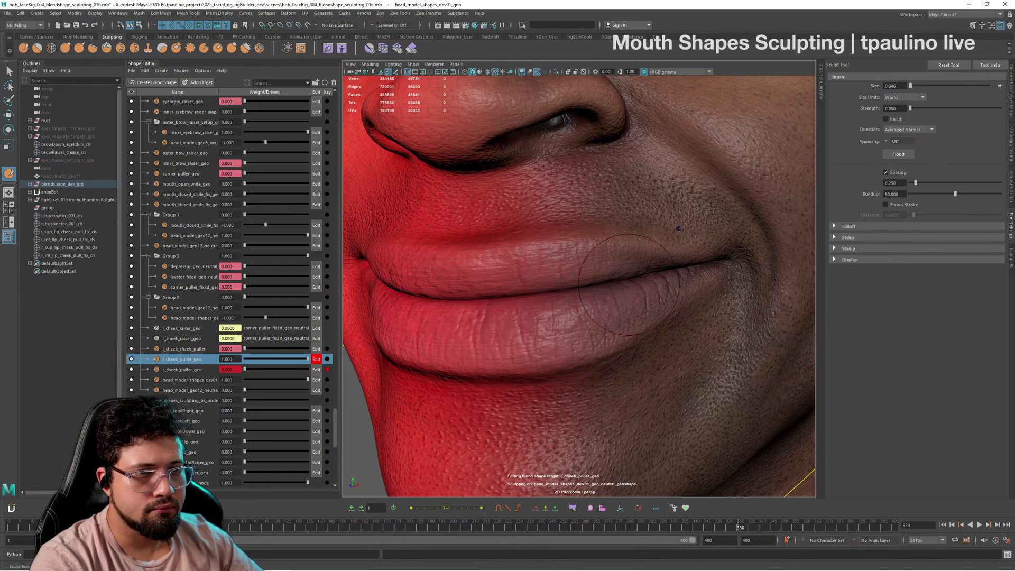
pyautogui.moveTo(629, 284)
pyautogui.keyDown('alt'); pyautogui.mouseDown()
pyautogui.moveTo(617, 332)
pyautogui.moveTo(612, 305)
pyautogui.mouseUp(); pyautogui.keyUp('alt')
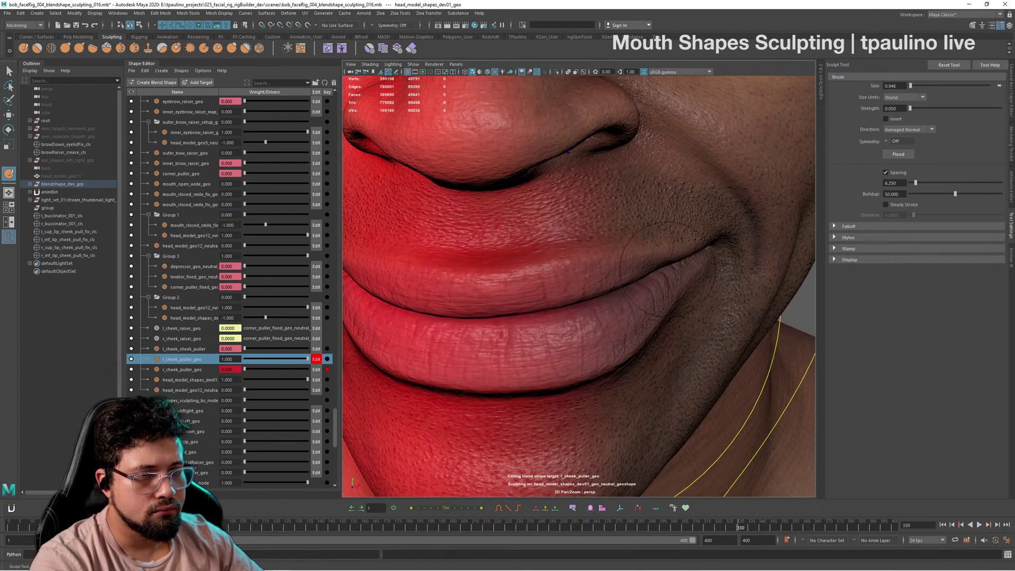
pyautogui.moveTo(667, 270)
pyautogui.keyDown('alt'); pyautogui.mouseDown()
pyautogui.moveTo(687, 269)
pyautogui.moveTo(536, 272)
pyautogui.mouseUp(); pyautogui.keyUp('alt')
pyautogui.moveTo(574, 309)
pyautogui.keyDown('alt'); pyautogui.mouseDown()
pyautogui.moveTo(617, 317)
pyautogui.moveTo(587, 310)
pyautogui.moveTo(594, 290)
pyautogui.moveTo(565, 318)
pyautogui.moveTo(594, 353)
pyautogui.moveTo(654, 340)
pyautogui.moveTo(649, 310)
pyautogui.mouseUp(); pyautogui.keyUp('alt')
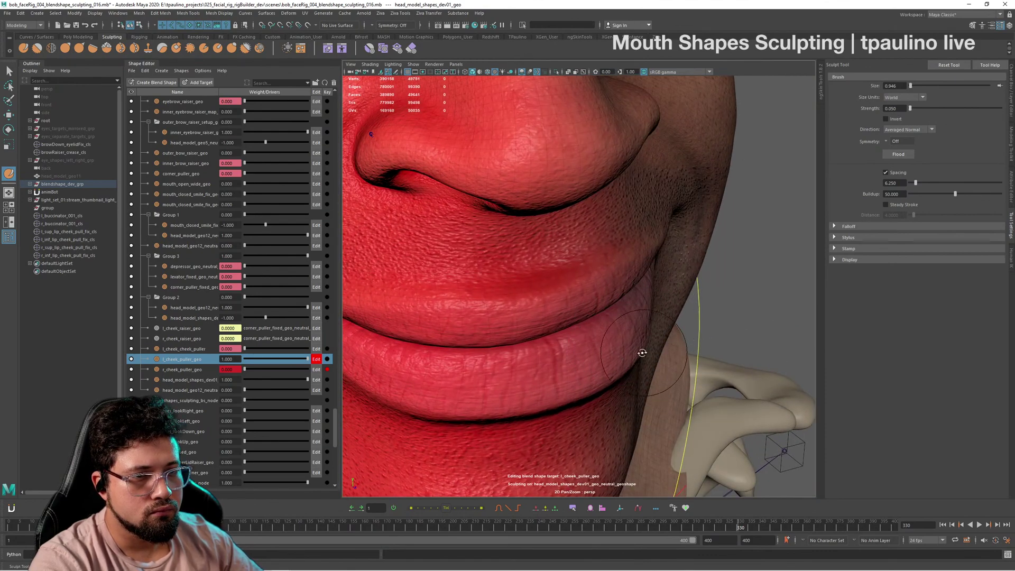
pyautogui.keyDown('alt'); pyautogui.moveTo(641, 353); pyautogui.dragTo(635, 354); pyautogui.keyUp('alt')
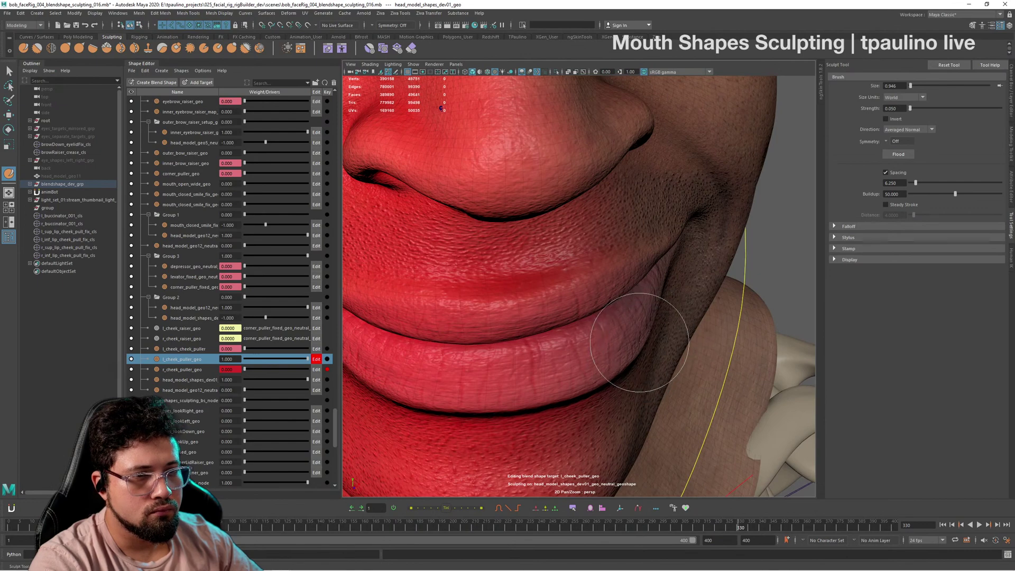
pyautogui.keyDown('alt'); pyautogui.moveTo(639, 342); pyautogui.dragTo(608, 341, button='right'); pyautogui.keyUp('alt')
pyautogui.keyDown('alt'); pyautogui.moveTo(608, 341); pyautogui.dragTo(655, 342); pyautogui.keyUp('alt')
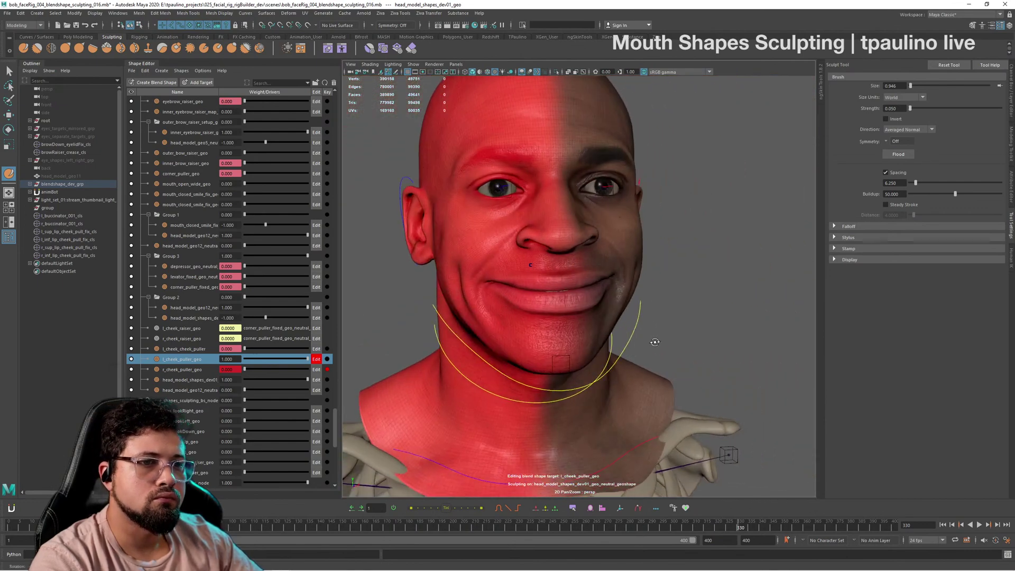
pyautogui.keyDown('alt'); pyautogui.moveTo(656, 342); pyautogui.dragTo(747, 384, button='right'); pyautogui.keyUp('alt')
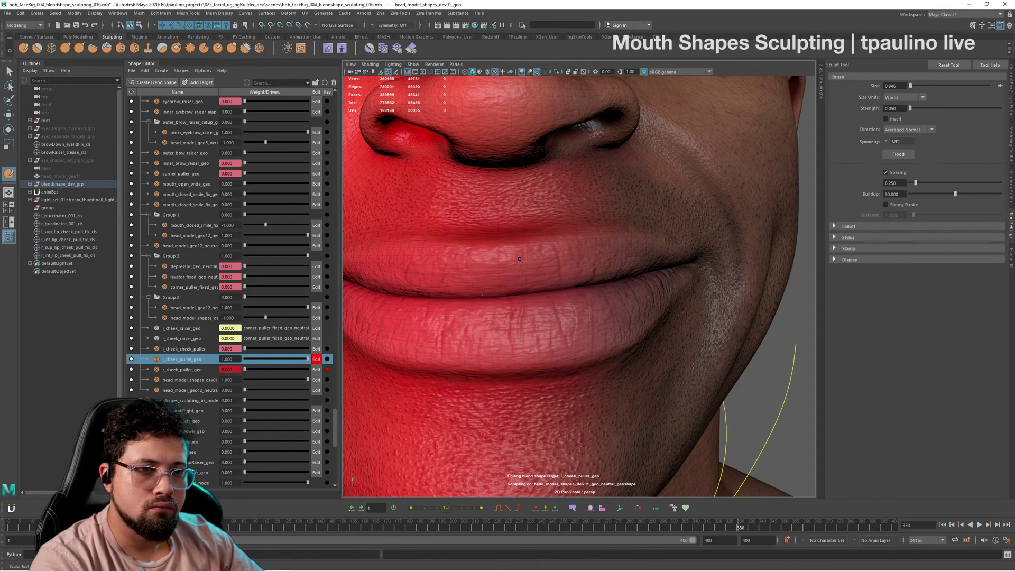
pyautogui.keyDown('alt'); pyautogui.moveTo(516, 265); pyautogui.dragTo(499, 317); pyautogui.keyUp('alt')
pyautogui.keyDown('alt'); pyautogui.moveTo(526, 307); pyautogui.dragTo(494, 318, button='right'); pyautogui.keyUp('alt')
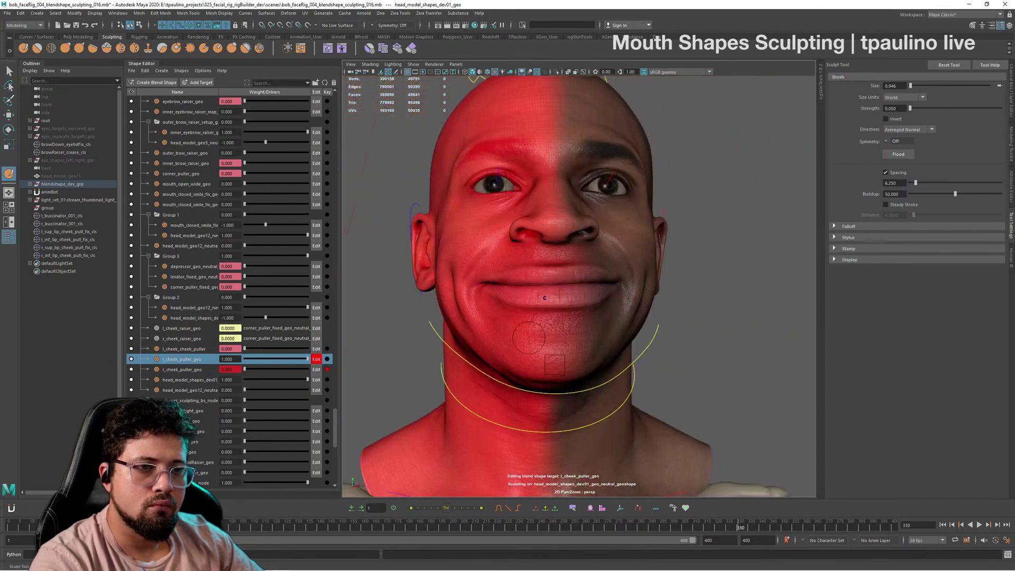
pyautogui.moveTo(550, 344)
pyautogui.keyDown('alt'); pyautogui.mouseDown()
pyautogui.moveTo(653, 367)
pyautogui.moveTo(592, 357)
pyautogui.mouseUp(); pyautogui.keyUp('alt')
pyautogui.press('q')
pyautogui.click(762, 279)
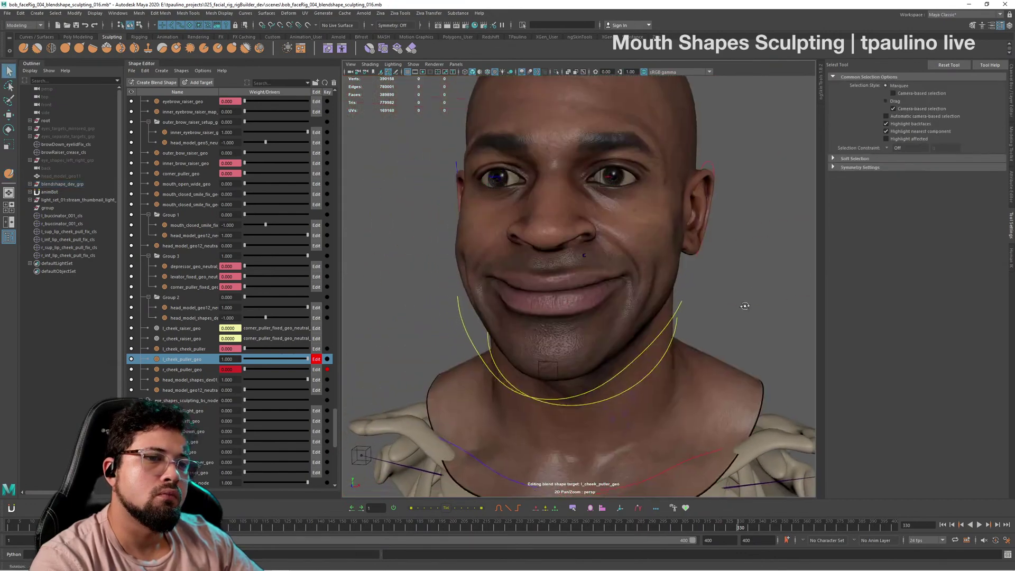
# Step: Examine the combined smile on the whole head from the front and both three-quarter views
pyautogui.keyDown('alt'); pyautogui.moveTo(743, 306); pyautogui.dragTo(773, 304); pyautogui.keyUp('alt')
pyautogui.keyDown('alt'); pyautogui.moveTo(648, 288); pyautogui.dragTo(571, 288, button='right'); pyautogui.keyUp('alt')
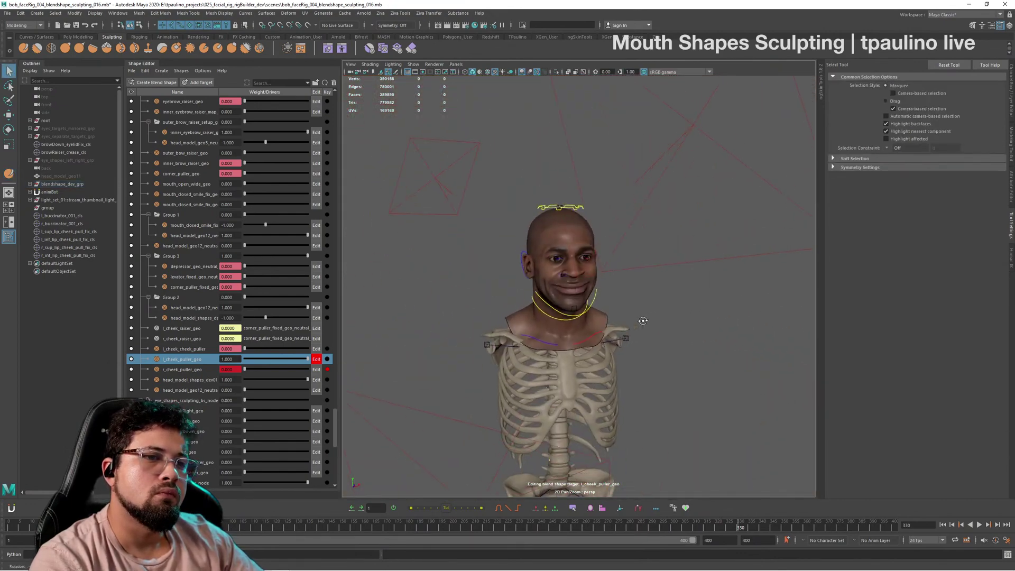
pyautogui.moveTo(644, 319)
pyautogui.keyDown('alt'); pyautogui.mouseDown()
pyautogui.moveTo(671, 315)
pyautogui.moveTo(632, 319)
pyautogui.mouseUp(); pyautogui.keyUp('alt')
pyautogui.keyDown('alt'); pyautogui.moveTo(640, 320); pyautogui.dragTo(824, 337, button='right'); pyautogui.keyUp('alt')
pyautogui.moveTo(656, 339)
pyautogui.keyDown('alt'); pyautogui.mouseDown()
pyautogui.moveTo(606, 345)
pyautogui.moveTo(600, 335)
pyautogui.moveTo(675, 338)
pyautogui.mouseUp(); pyautogui.keyUp('alt')
pyautogui.keyDown('alt'); pyautogui.moveTo(674, 338); pyautogui.dragTo(608, 333, button='right'); pyautogui.keyUp('alt')
pyautogui.keyDown('alt'); pyautogui.moveTo(609, 333); pyautogui.dragTo(534, 324); pyautogui.keyUp('alt')
pyautogui.keyDown('alt'); pyautogui.moveTo(534, 324); pyautogui.dragTo(682, 338, button='right'); pyautogui.keyUp('alt')
pyautogui.moveTo(683, 339)
pyautogui.keyDown('alt'); pyautogui.mouseDown()
pyautogui.moveTo(625, 342)
pyautogui.moveTo(689, 342)
pyautogui.mouseUp(); pyautogui.keyUp('alt')
pyautogui.keyDown('alt'); pyautogui.moveTo(689, 343); pyautogui.dragTo(550, 330, button='right'); pyautogui.keyUp('alt')
pyautogui.keyDown('alt'); pyautogui.moveTo(550, 331); pyautogui.dragTo(538, 329); pyautogui.keyUp('alt')
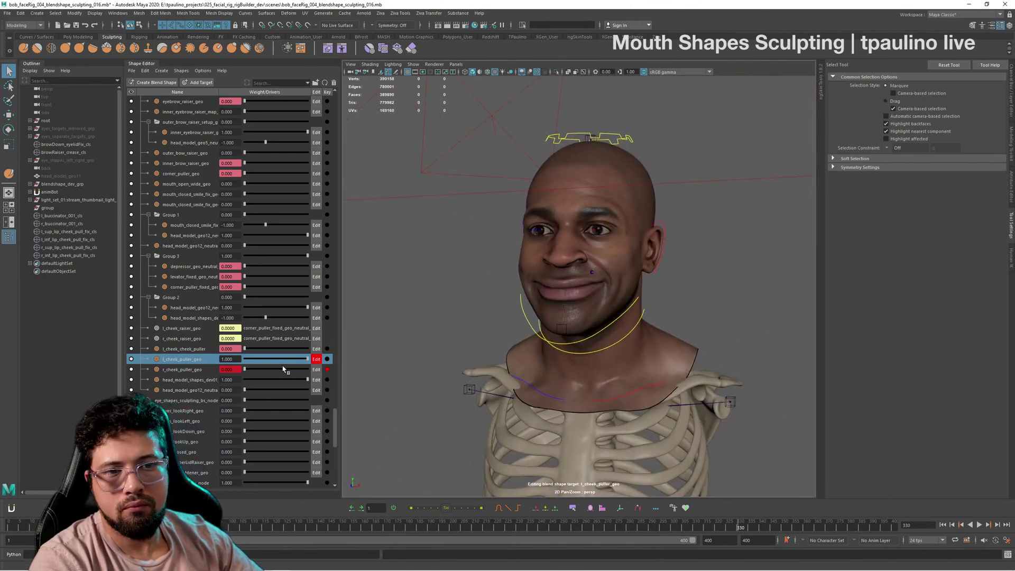
# Step: End editing on l_cheek_puller_geo, then scrub its weight together with head_model_shapes_dev01 and leave both at 1
pyautogui.click(316, 359)
pyautogui.keyDown('ctrl'); pyautogui.click(207, 380); pyautogui.keyUp('ctrl')
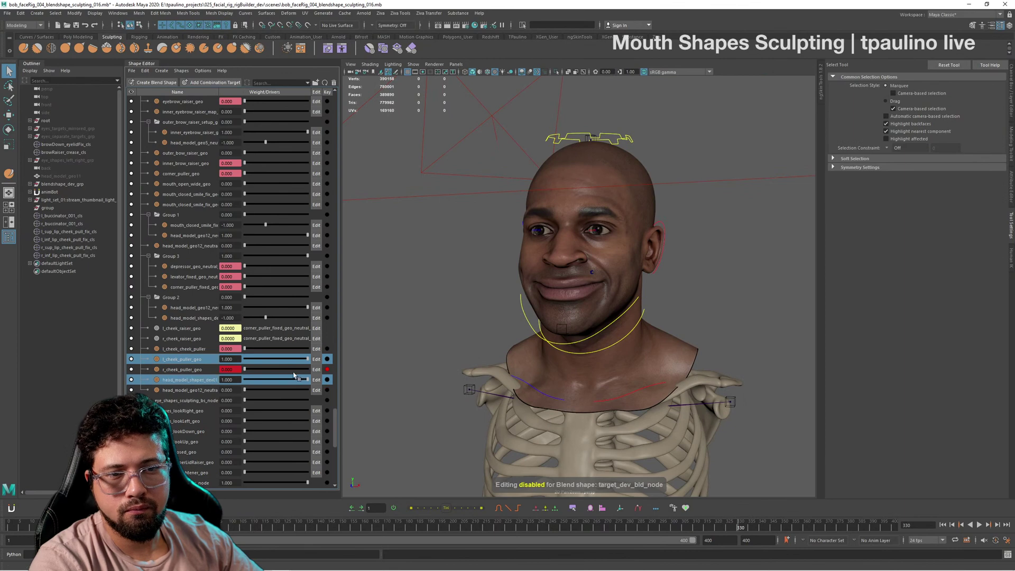
pyautogui.moveTo(244, 382); pyautogui.dragTo(343, 379)
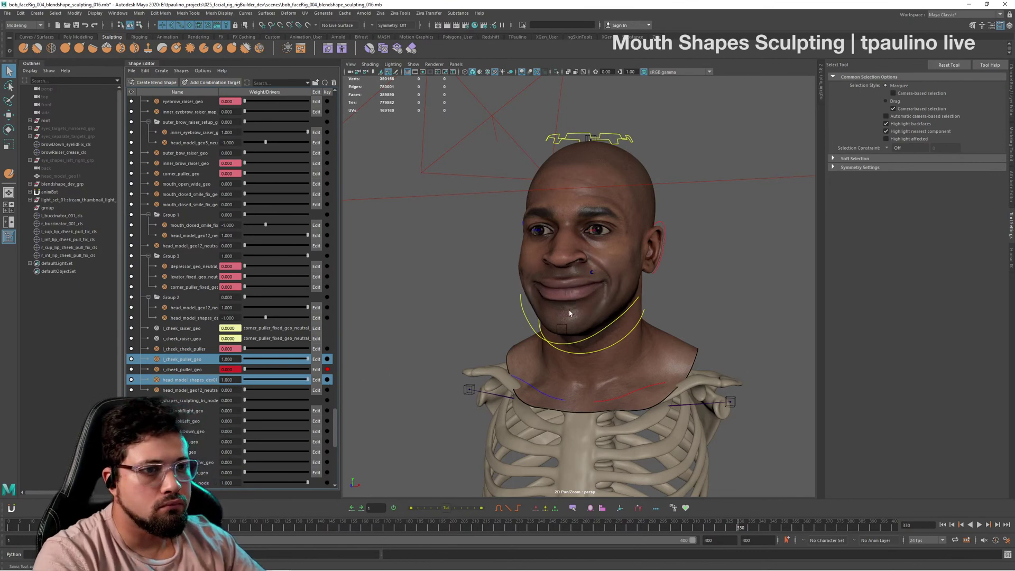
# Step: Examine the lips, mouth corners and cheeks of the full smile up close from the front and both sides
pyautogui.keyDown('alt'); pyautogui.moveTo(570, 313); pyautogui.dragTo(639, 310); pyautogui.keyUp('alt')
pyautogui.keyDown('alt'); pyautogui.moveTo(638, 311); pyautogui.dragTo(760, 355, button='right'); pyautogui.keyUp('alt')
pyautogui.keyDown('alt'); pyautogui.moveTo(760, 355); pyautogui.dragTo(686, 365); pyautogui.keyUp('alt')
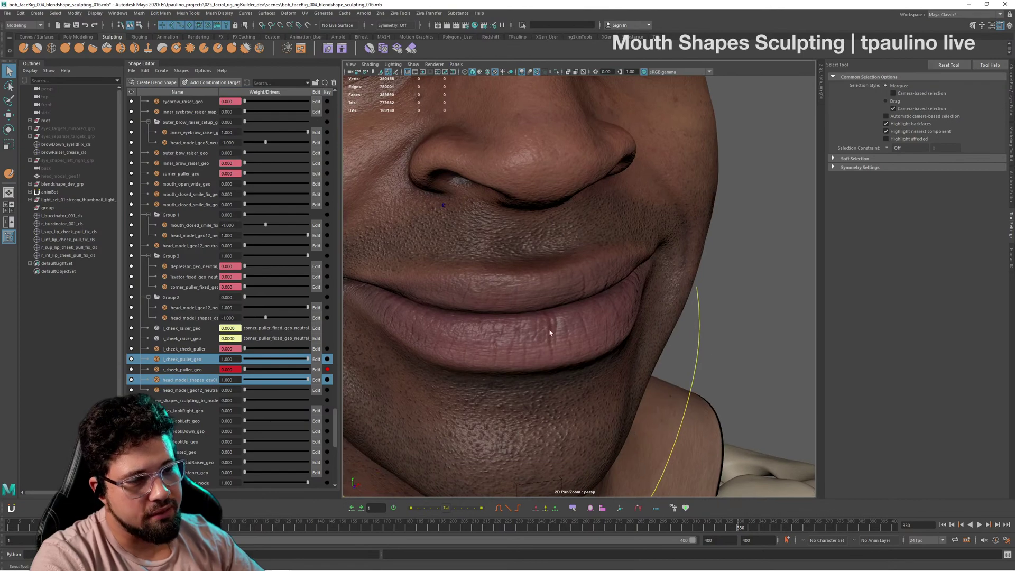
pyautogui.keyDown('alt'); pyautogui.moveTo(550, 334); pyautogui.dragTo(537, 335, button='right'); pyautogui.keyUp('alt')
pyautogui.keyDown('alt'); pyautogui.moveTo(537, 335); pyautogui.dragTo(614, 347); pyautogui.keyUp('alt')
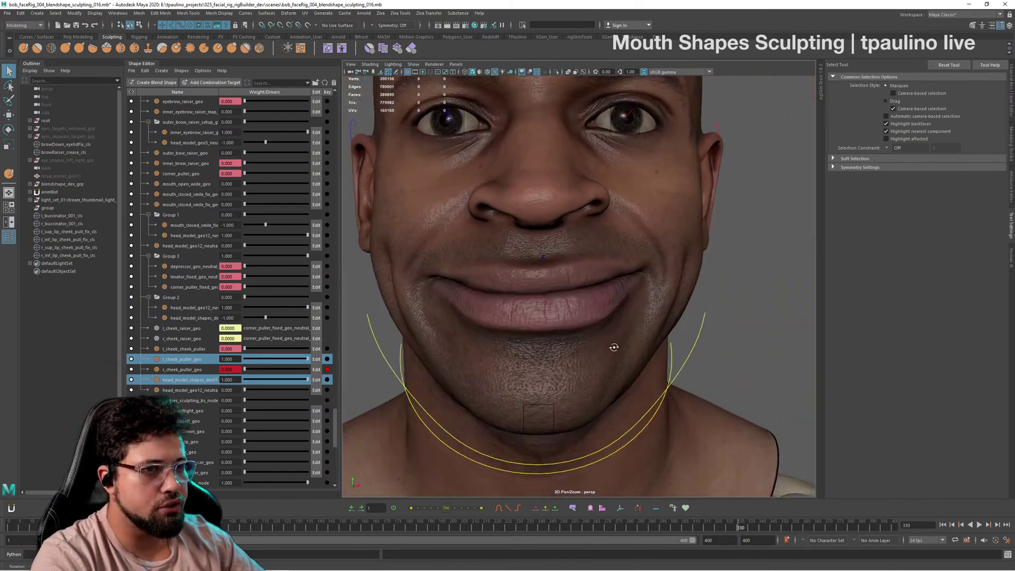
pyautogui.keyDown('alt'); pyautogui.moveTo(614, 348); pyautogui.dragTo(576, 333, button='right'); pyautogui.keyUp('alt')
pyautogui.keyDown('alt'); pyautogui.moveTo(576, 333); pyautogui.dragTo(603, 333); pyautogui.keyUp('alt')
pyautogui.keyDown('alt'); pyautogui.moveTo(603, 333); pyautogui.dragTo(682, 319, button='right'); pyautogui.keyUp('alt')
pyautogui.keyDown('alt'); pyautogui.moveTo(682, 319); pyautogui.dragTo(587, 312); pyautogui.keyUp('alt')
pyautogui.keyDown('alt'); pyautogui.moveTo(586, 312); pyautogui.dragTo(675, 309, button='right'); pyautogui.keyUp('alt')
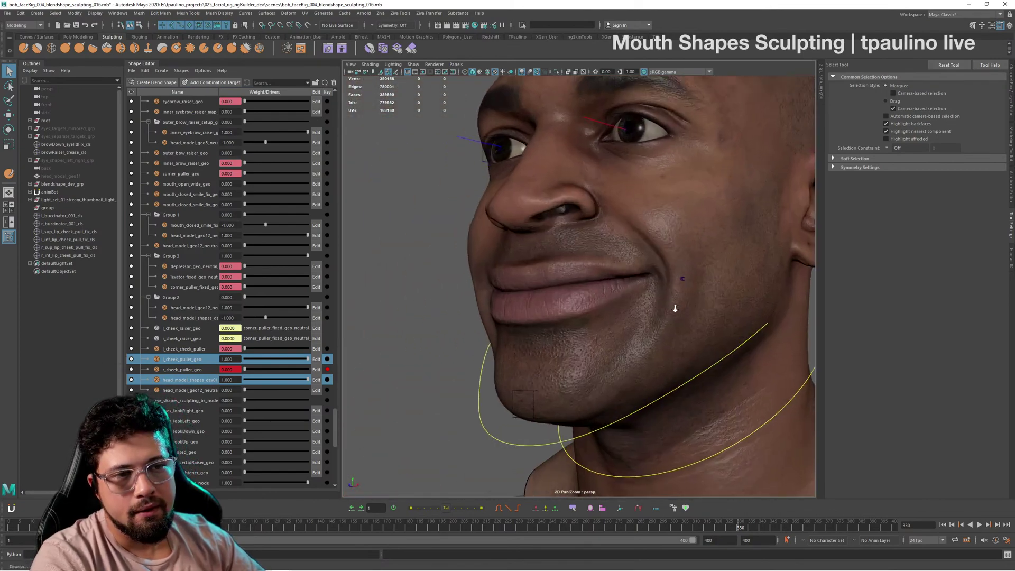
# Step: Examine the nose, lips and nostrils of the full smile from below and up close, keeping both smile targets at 1
pyautogui.keyDown('alt'); pyautogui.moveTo(675, 309); pyautogui.dragTo(634, 295); pyautogui.keyUp('alt')
pyautogui.keyDown('alt'); pyautogui.moveTo(634, 294); pyautogui.dragTo(603, 301, button='right'); pyautogui.keyUp('alt')
pyautogui.moveTo(308, 379); pyautogui.dragTo(375, 389)
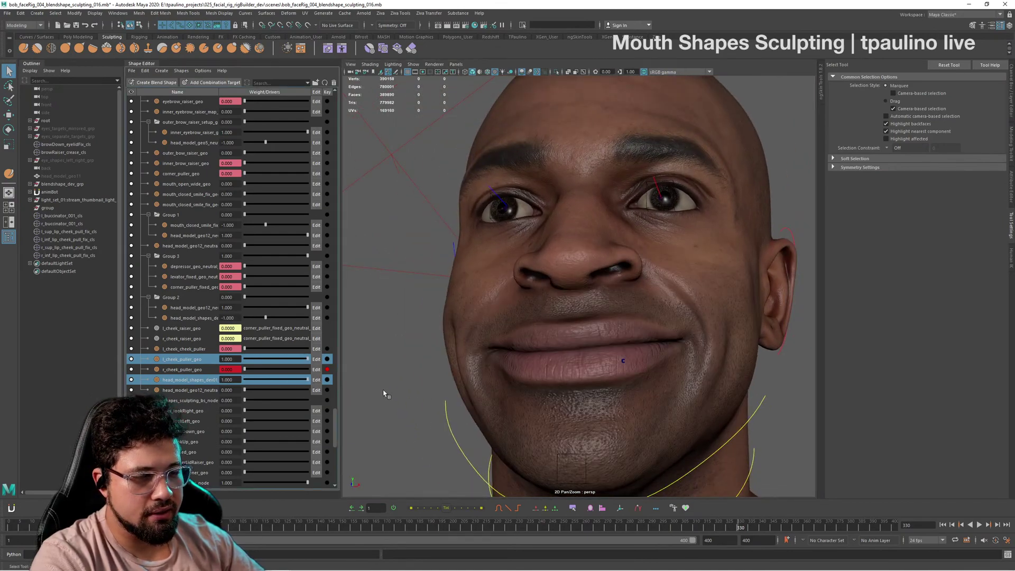
pyautogui.keyDown('alt'); pyautogui.moveTo(597, 347); pyautogui.dragTo(661, 329); pyautogui.keyUp('alt')
pyautogui.keyDown('alt'); pyautogui.moveTo(662, 329); pyautogui.dragTo(698, 340, button='right'); pyautogui.keyUp('alt')
pyautogui.keyDown('alt'); pyautogui.moveTo(698, 340); pyautogui.dragTo(676, 334); pyautogui.keyUp('alt')
pyautogui.keyDown('alt'); pyautogui.moveTo(676, 333); pyautogui.dragTo(737, 375, button='right'); pyautogui.keyUp('alt')
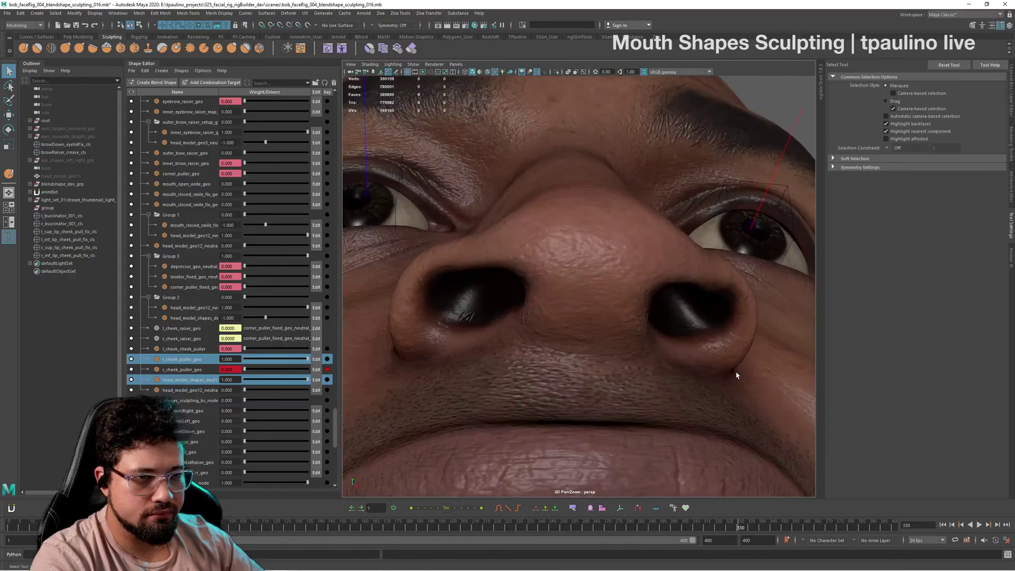
pyautogui.moveTo(737, 375)
pyautogui.keyDown('alt'); pyautogui.mouseDown()
pyautogui.moveTo(784, 378)
pyautogui.moveTo(725, 370)
pyautogui.mouseUp(); pyautogui.keyUp('alt')
pyautogui.keyDown('alt'); pyautogui.moveTo(724, 370); pyautogui.dragTo(562, 344, button='right'); pyautogui.keyUp('alt')
pyautogui.keyDown('alt'); pyautogui.moveTo(562, 344); pyautogui.dragTo(604, 342); pyautogui.keyUp('alt')
# Step: Select the head_model_shapes_dev01_geo head mesh and start painting its blend shape target weights
pyautogui.click(614, 325)
pyautogui.rightClick(684, 300)
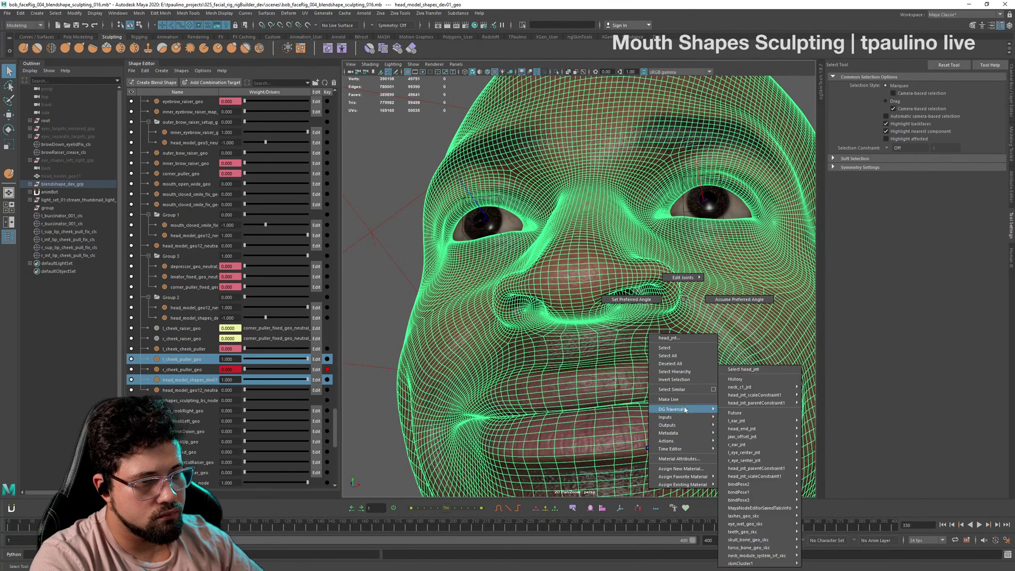
pyautogui.click(554, 394)
pyautogui.rightClick(639, 302)
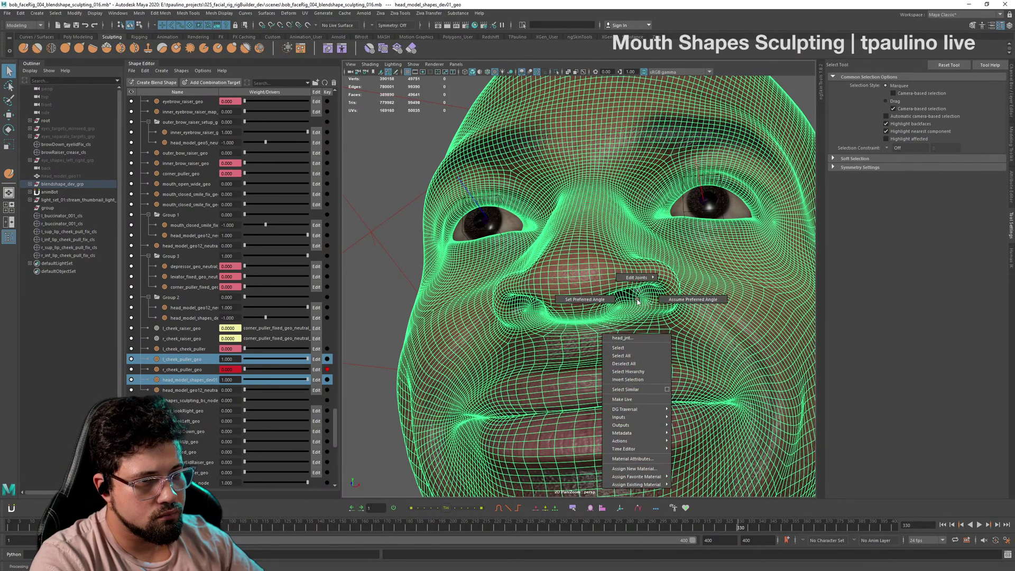
pyautogui.moveTo(641, 427); pyautogui.dragTo(639, 299, button='right')
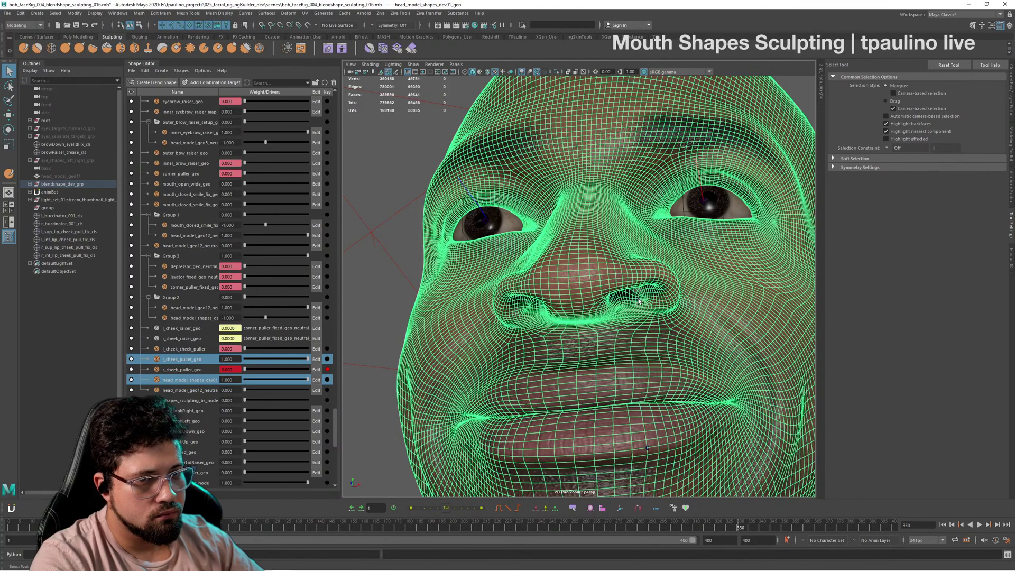
pyautogui.click(409, 307)
pyautogui.click(429, 312)
pyautogui.rightClick(438, 310)
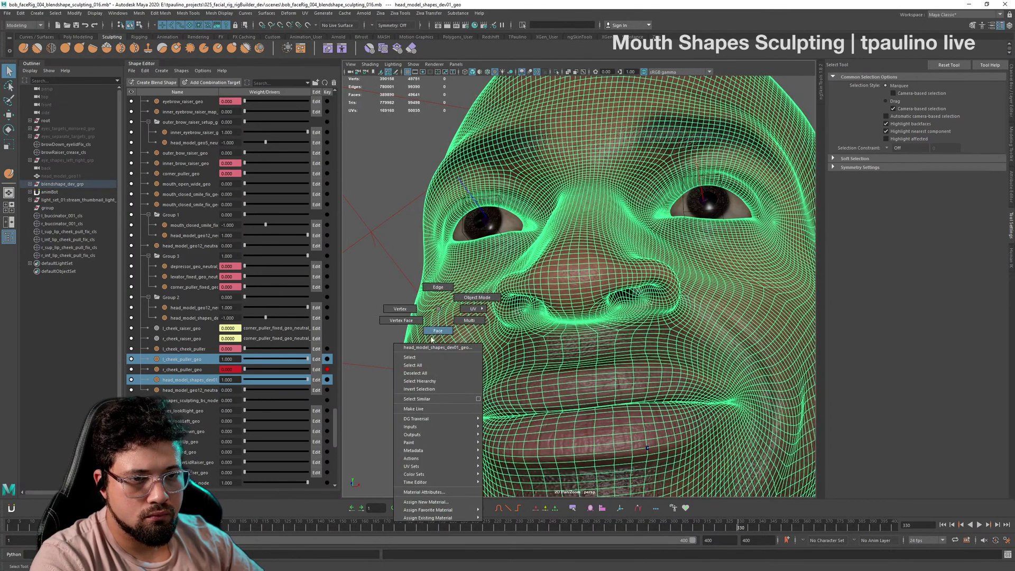
pyautogui.moveTo(442, 443)
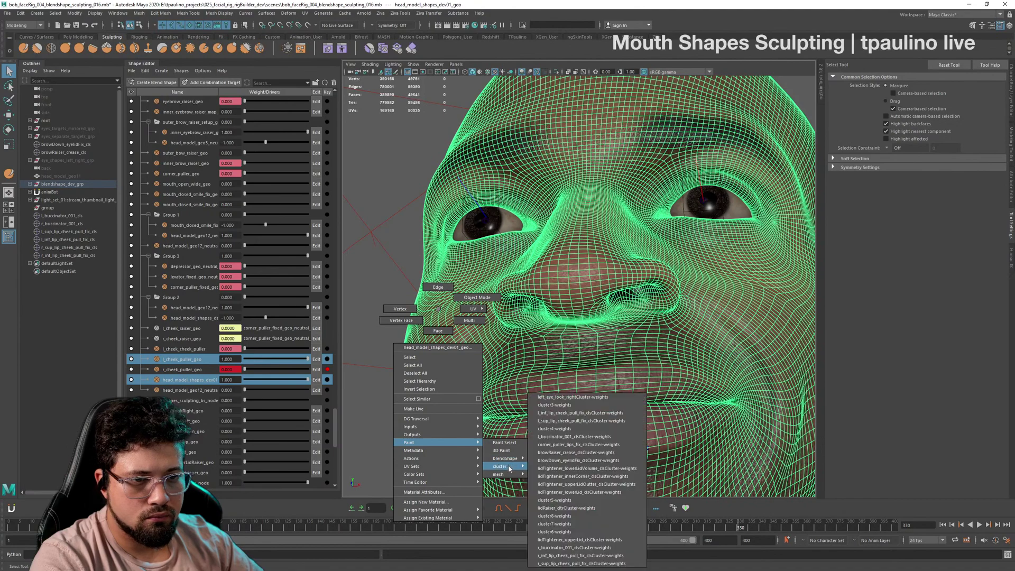
pyautogui.moveTo(506, 458)
pyautogui.click(539, 460)
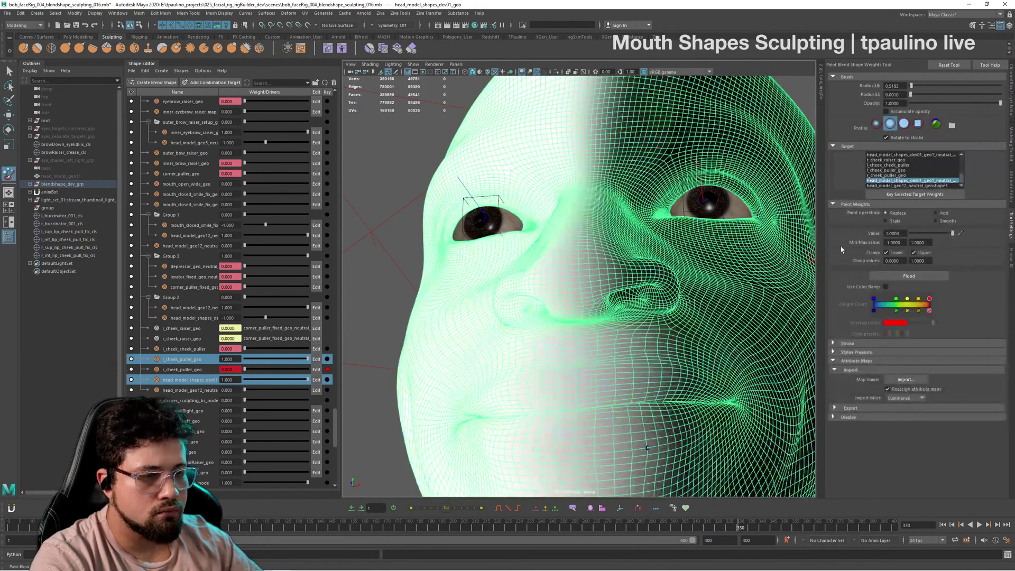
# Step: Compare the weight masks of the l_cheek_puller_geo, r_cheek_puller_geo, head_model_shapes_dev01 and head_model_geo12 targets around the nose
pyautogui.moveTo(807, 279)
pyautogui.keyDown('alt'); pyautogui.mouseDown()
pyautogui.moveTo(592, 307)
pyautogui.moveTo(679, 341)
pyautogui.moveTo(626, 291)
pyautogui.mouseUp(); pyautogui.keyUp('alt')
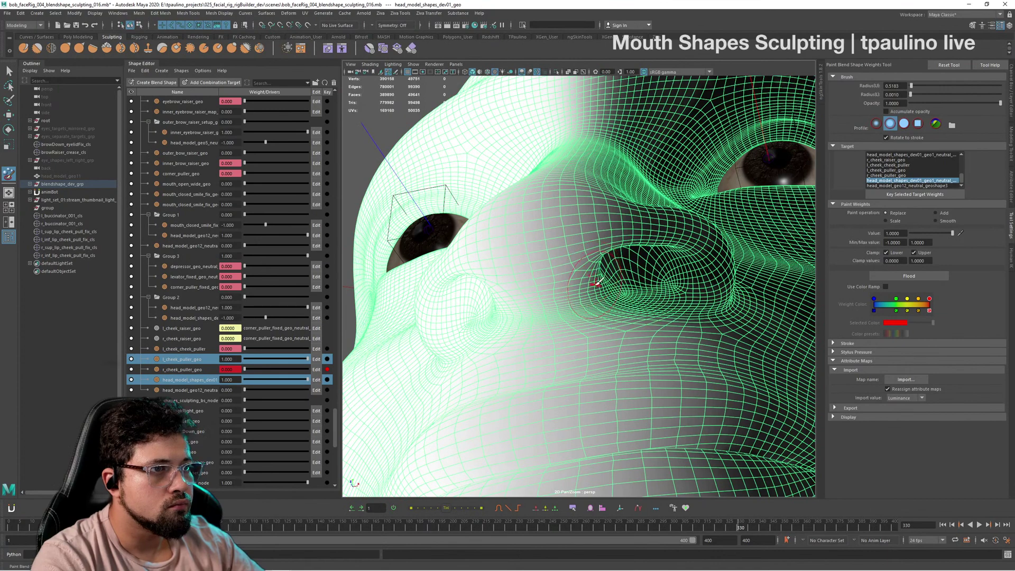
pyautogui.click(899, 176)
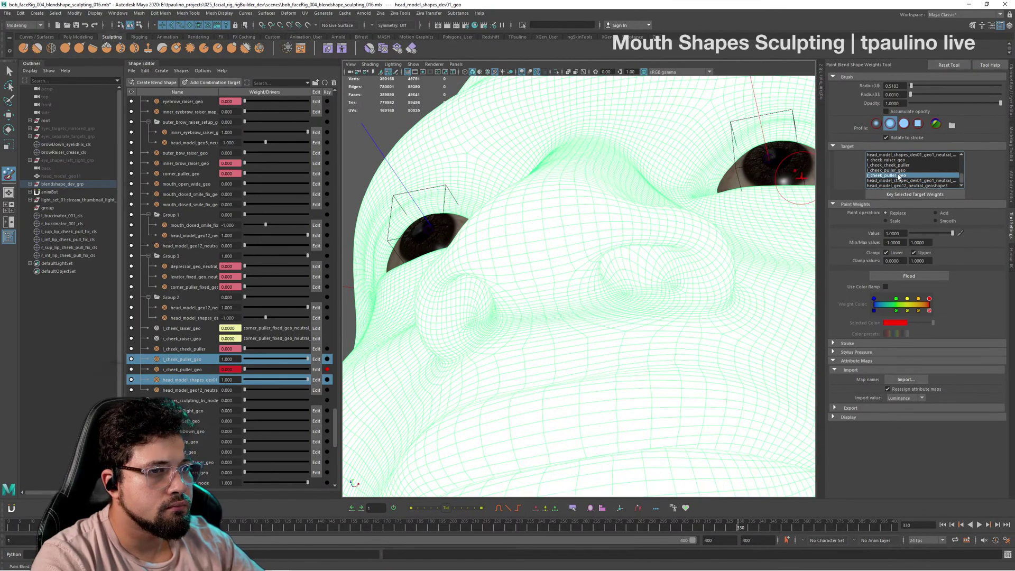
pyautogui.click(899, 181)
pyautogui.click(899, 185)
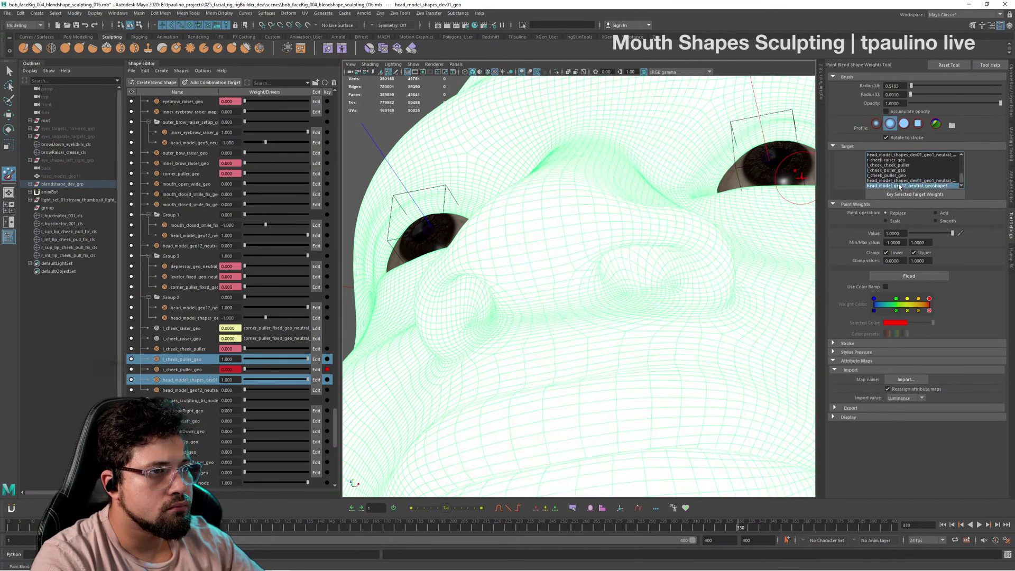
pyautogui.click(900, 180)
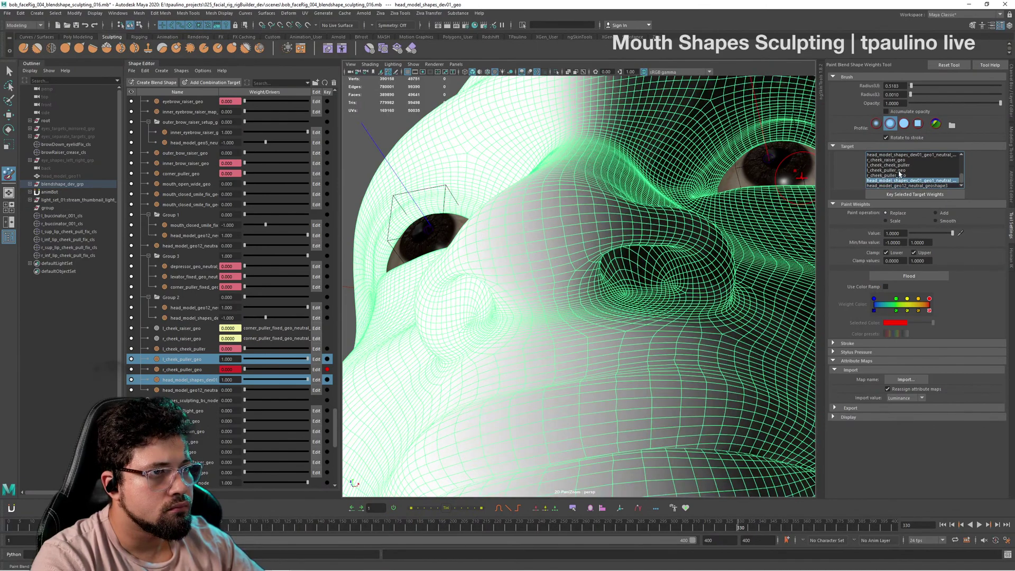
pyautogui.click(920, 176)
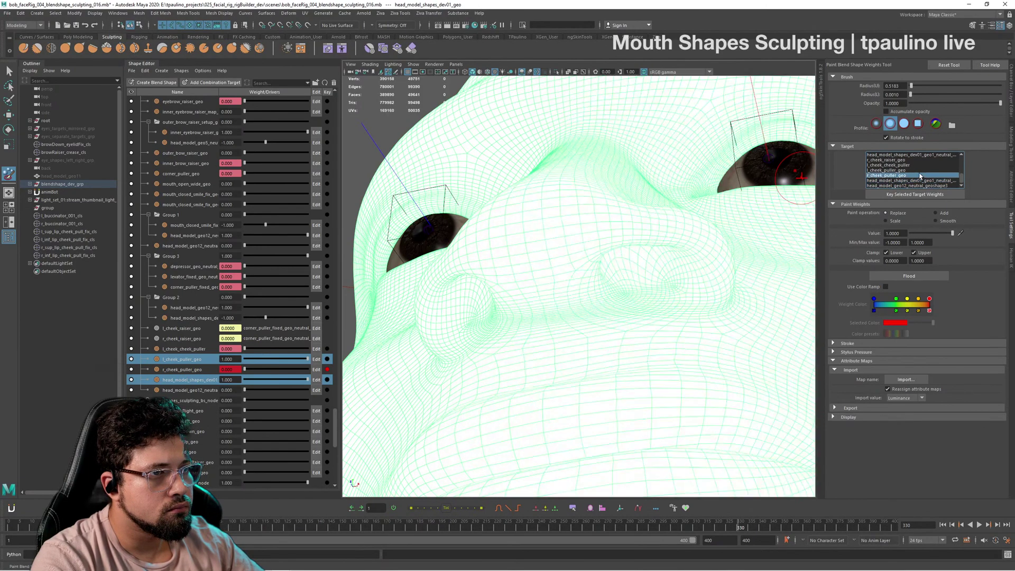
pyautogui.click(919, 170)
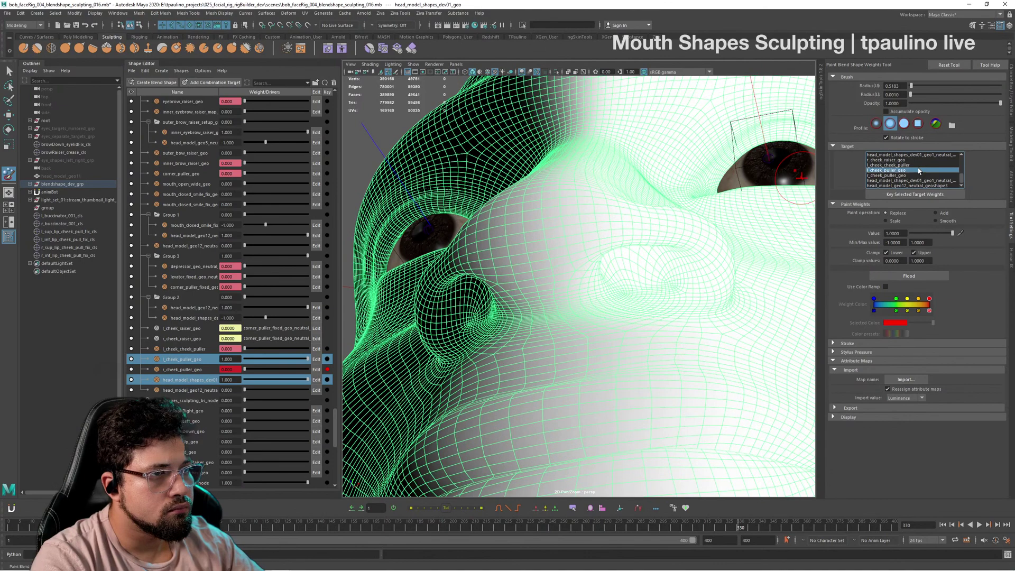
pyautogui.click(918, 175)
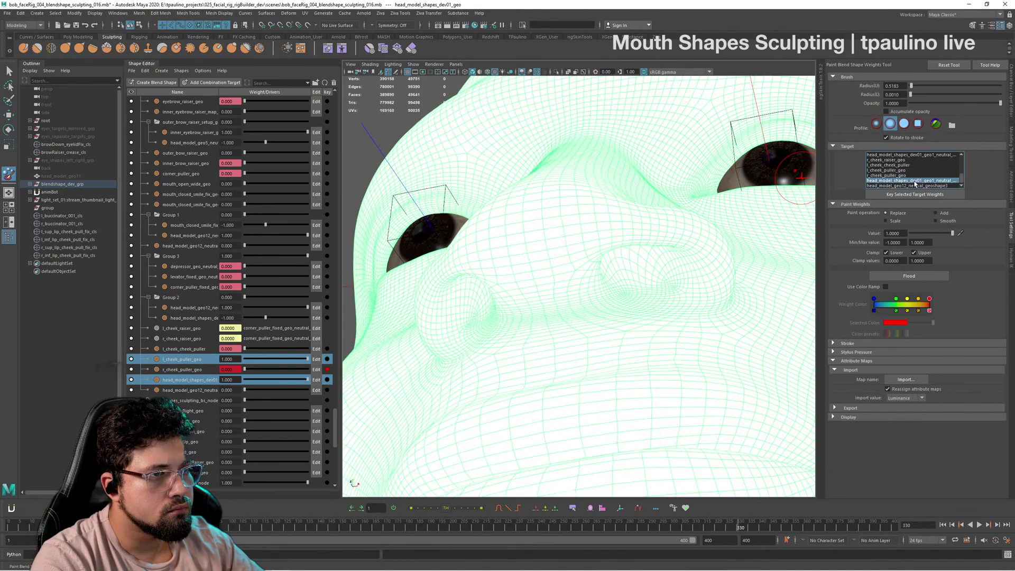
# Step: Reduce the head_model_shapes_dev01 mask across the nose tip and nostril using the Add operation at about -0.06 with a 0.7795 radius
pyautogui.click(916, 181)
pyautogui.moveTo(612, 241)
pyautogui.keyDown('alt'); pyautogui.mouseDown()
pyautogui.moveTo(610, 265)
pyautogui.moveTo(587, 260)
pyautogui.mouseUp(); pyautogui.keyUp('alt')
pyautogui.press('b')
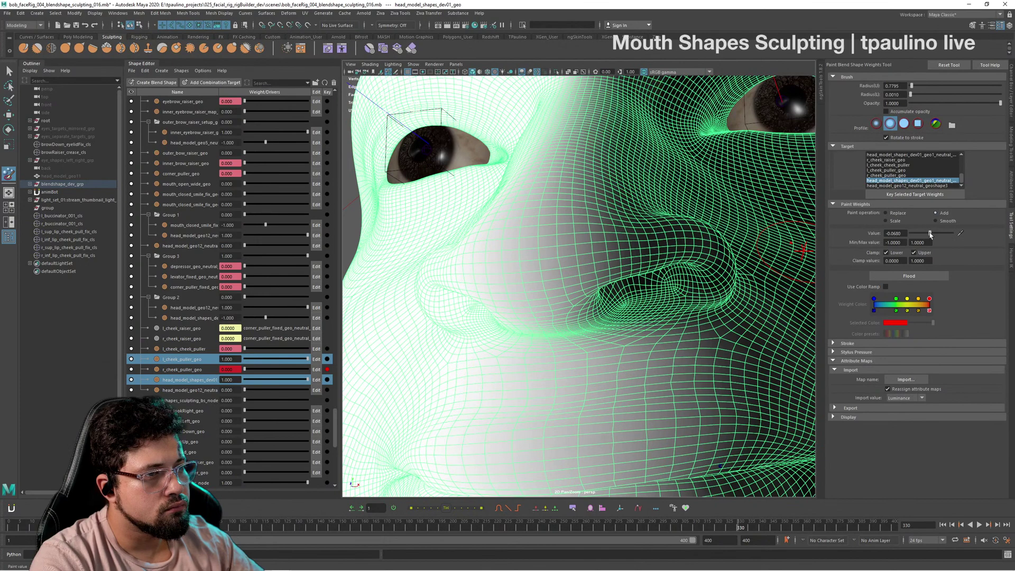
pyautogui.moveTo(651, 294)
pyautogui.keyDown('alt'); pyautogui.mouseDown()
pyautogui.moveTo(572, 287)
pyautogui.moveTo(587, 275)
pyautogui.moveTo(571, 180)
pyautogui.moveTo(587, 162)
pyautogui.moveTo(620, 176)
pyautogui.moveTo(650, 170)
pyautogui.moveTo(638, 204)
pyautogui.mouseUp(); pyautogui.keyUp('alt')
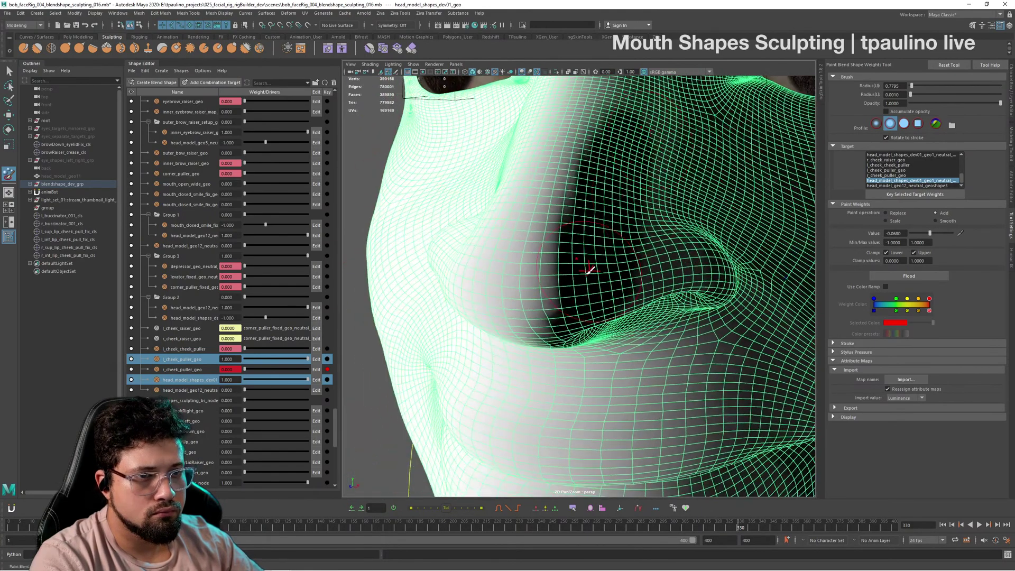
pyautogui.moveTo(592, 270)
pyautogui.keyDown('alt'); pyautogui.mouseDown()
pyautogui.moveTo(630, 257)
pyautogui.moveTo(592, 256)
pyautogui.moveTo(704, 249)
pyautogui.mouseUp(); pyautogui.keyUp('alt')
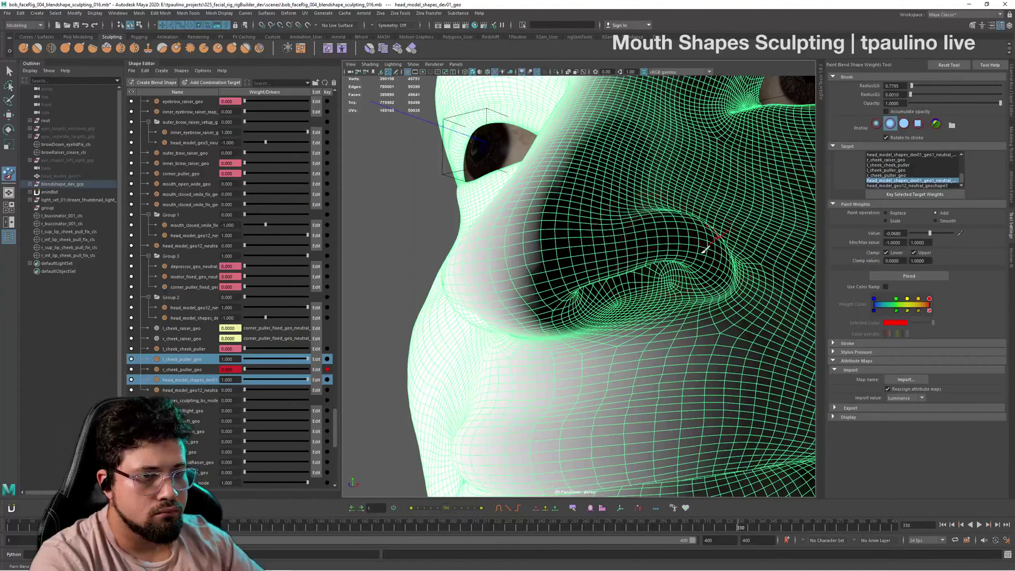
pyautogui.keyDown('alt'); pyautogui.moveTo(646, 319); pyautogui.dragTo(561, 233); pyautogui.keyUp('alt')
pyautogui.moveTo(568, 269)
pyautogui.keyDown('alt'); pyautogui.mouseDown()
pyautogui.moveTo(545, 228)
pyautogui.moveTo(551, 263)
pyautogui.mouseUp(); pyautogui.keyUp('alt')
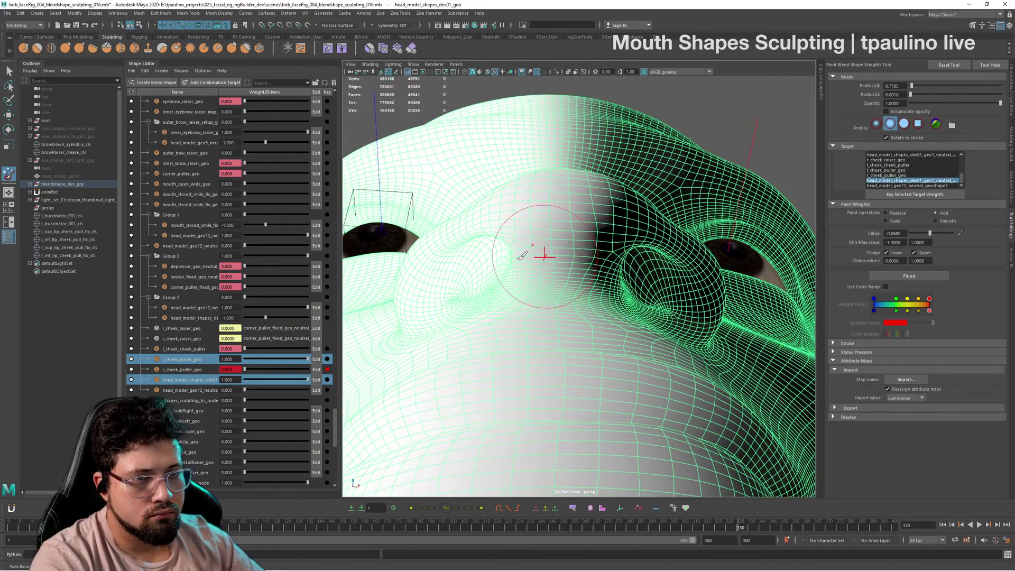
# Step: Fade the head_model_shapes_dev01 mask further over the underside and bridge of the nose, keeping the 0.7795 brush radius
pyautogui.keyDown('alt'); pyautogui.moveTo(568, 211); pyautogui.dragTo(551, 266); pyautogui.keyUp('alt')
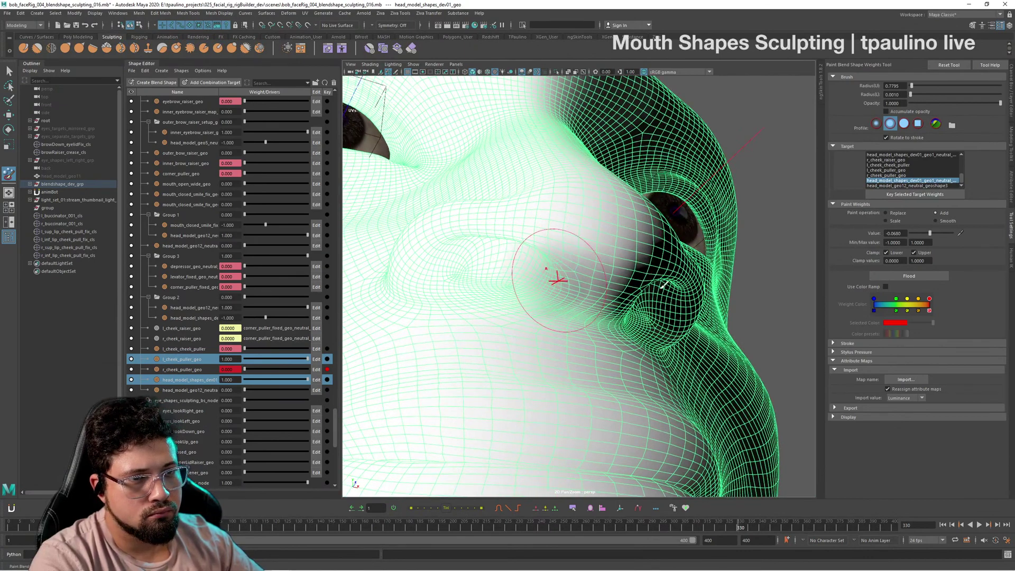
pyautogui.keyDown('alt'); pyautogui.moveTo(639, 239); pyautogui.dragTo(574, 268); pyautogui.keyUp('alt')
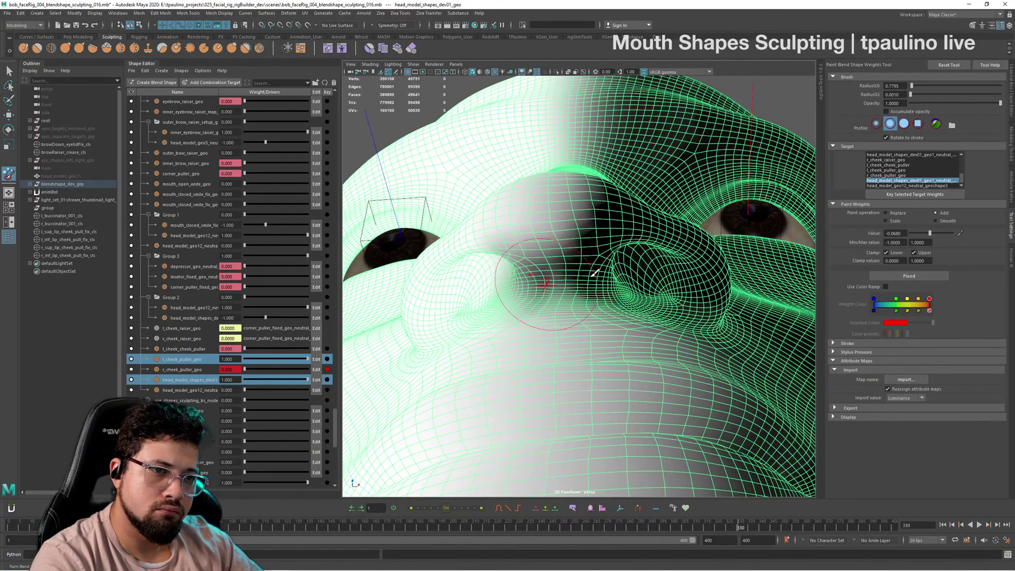
pyautogui.keyDown('alt'); pyautogui.moveTo(584, 226); pyautogui.dragTo(587, 261); pyautogui.keyUp('alt')
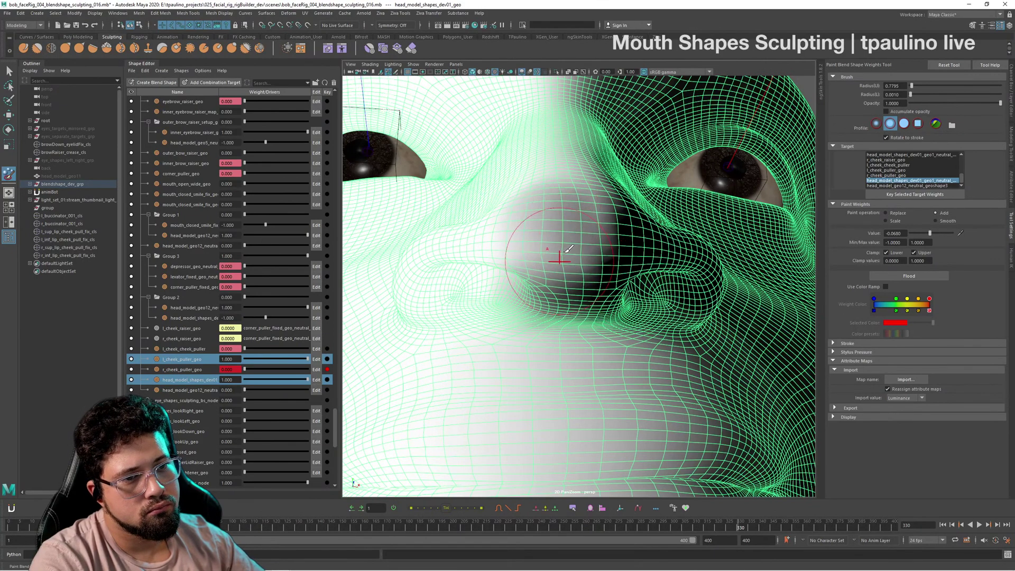
pyautogui.keyDown('alt'); pyautogui.moveTo(624, 201); pyautogui.dragTo(584, 258); pyautogui.keyUp('alt')
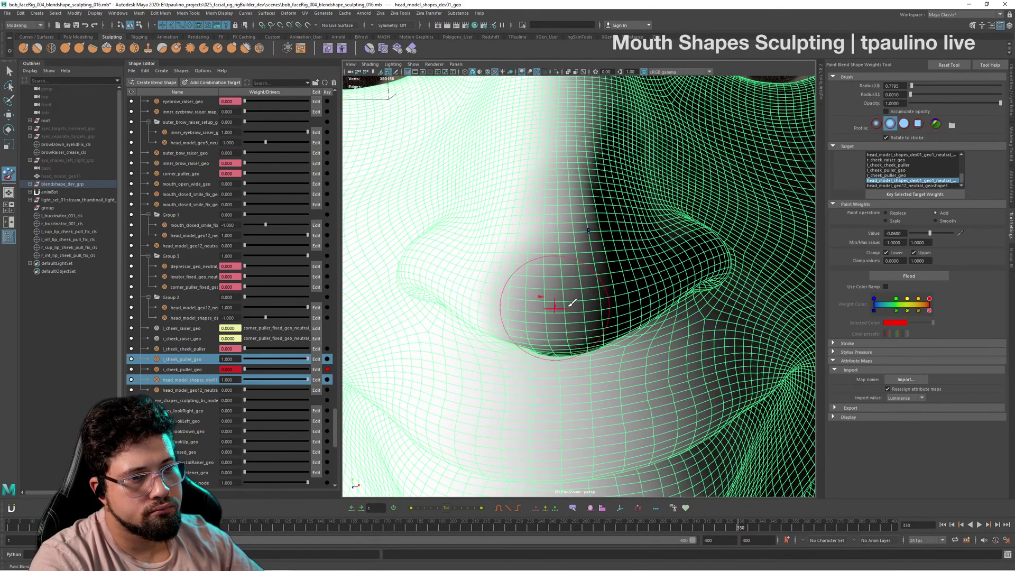
pyautogui.keyDown('alt'); pyautogui.moveTo(580, 255); pyautogui.dragTo(579, 260); pyautogui.keyUp('alt')
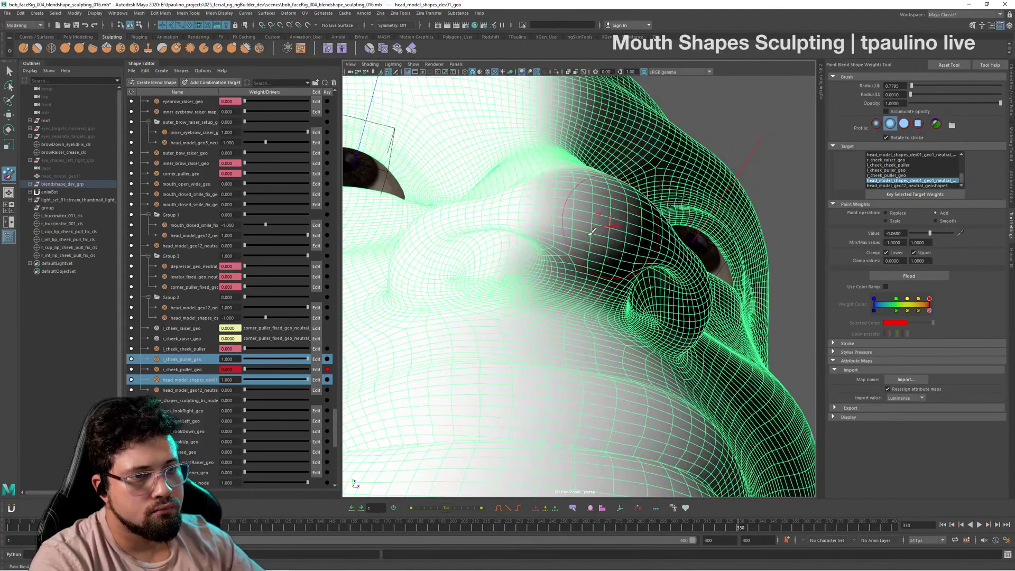
# Step: Refine the head_model_shapes_dev01 mask falloff around the nose tip and nostril with brush radii of 0.4159 and 0.7639
pyautogui.keyDown('alt'); pyautogui.moveTo(550, 279); pyautogui.dragTo(608, 229); pyautogui.keyUp('alt')
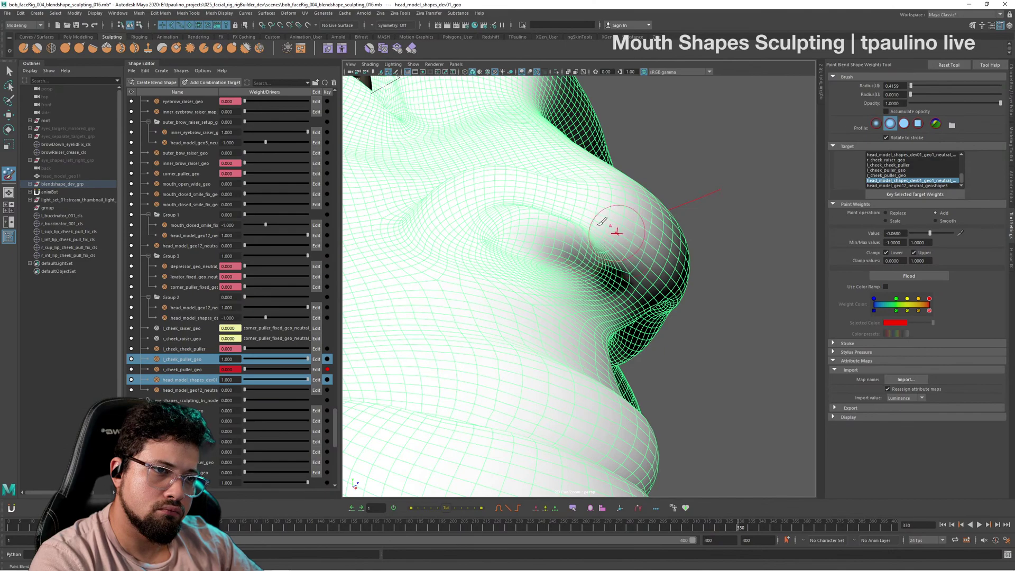
pyautogui.moveTo(635, 218)
pyautogui.keyDown('alt'); pyautogui.mouseDown()
pyautogui.moveTo(594, 288)
pyautogui.moveTo(509, 311)
pyautogui.moveTo(580, 322)
pyautogui.moveTo(598, 335)
pyautogui.mouseUp(); pyautogui.keyUp('alt')
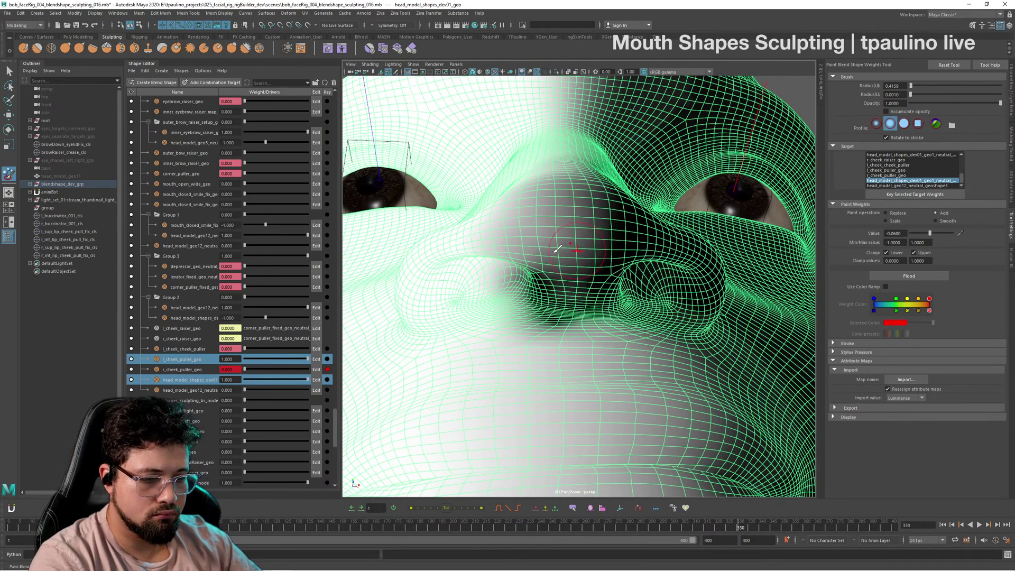
pyautogui.moveTo(572, 210)
pyautogui.mouseDown()
pyautogui.moveTo(572, 234)
pyautogui.moveTo(526, 204)
pyautogui.moveTo(580, 210)
pyautogui.mouseUp()
pyautogui.moveTo(577, 376)
pyautogui.keyDown('alt'); pyautogui.mouseDown()
pyautogui.moveTo(564, 429)
pyautogui.moveTo(484, 388)
pyautogui.mouseUp(); pyautogui.keyUp('alt')
pyautogui.keyDown('shift'); pyautogui.moveTo(585, 220); pyautogui.dragTo(569, 265); pyautogui.keyUp('shift')
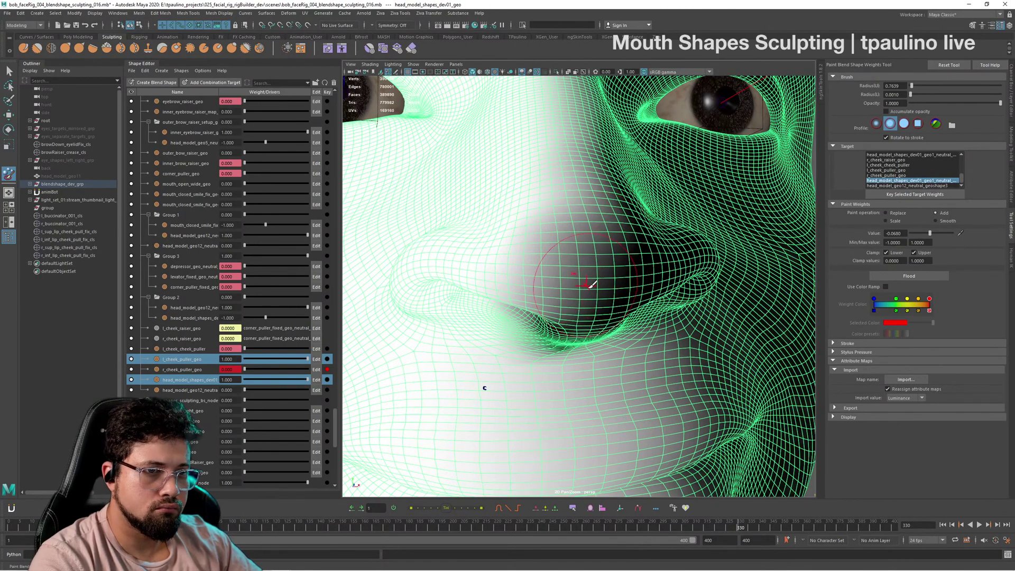
pyautogui.moveTo(592, 285)
pyautogui.keyDown('alt'); pyautogui.mouseDown()
pyautogui.moveTo(583, 274)
pyautogui.moveTo(601, 464)
pyautogui.moveTo(597, 301)
pyautogui.mouseUp(); pyautogui.keyUp('alt')
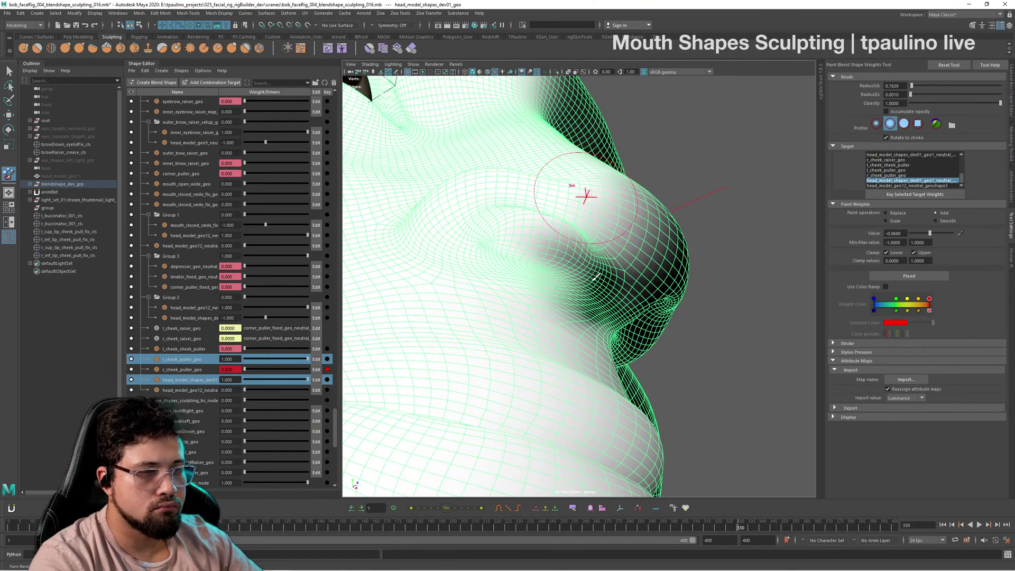
pyautogui.keyDown('alt'); pyautogui.moveTo(532, 200); pyautogui.dragTo(613, 275); pyautogui.keyUp('alt')
# Step: Switch to the l_cheek_puller_geo target and reduce its mask across the nose tip and septum with a 0.7639 radius
pyautogui.click(898, 176)
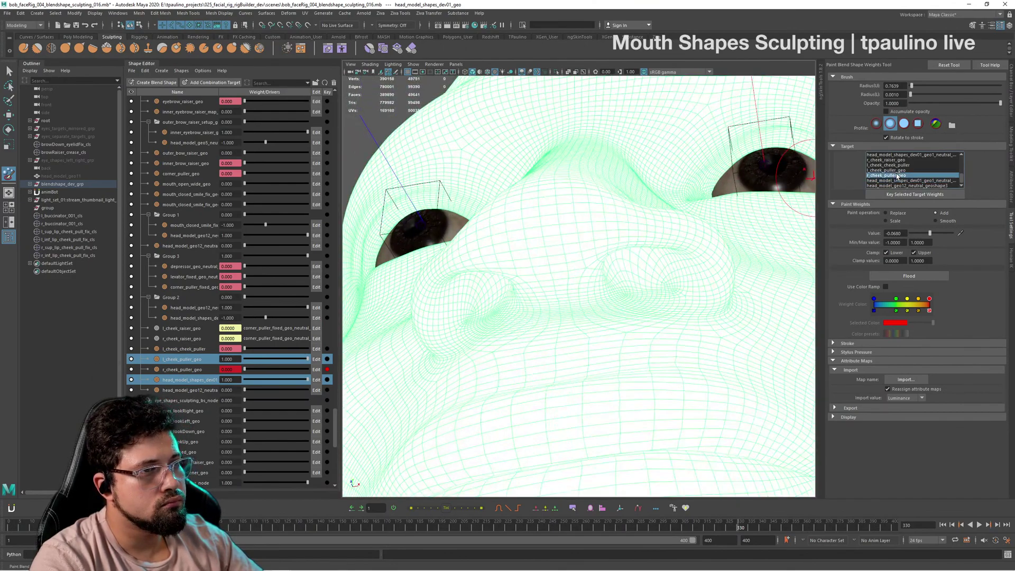
pyautogui.click(897, 171)
pyautogui.keyDown('alt'); pyautogui.moveTo(566, 284); pyautogui.dragTo(575, 271); pyautogui.keyUp('alt')
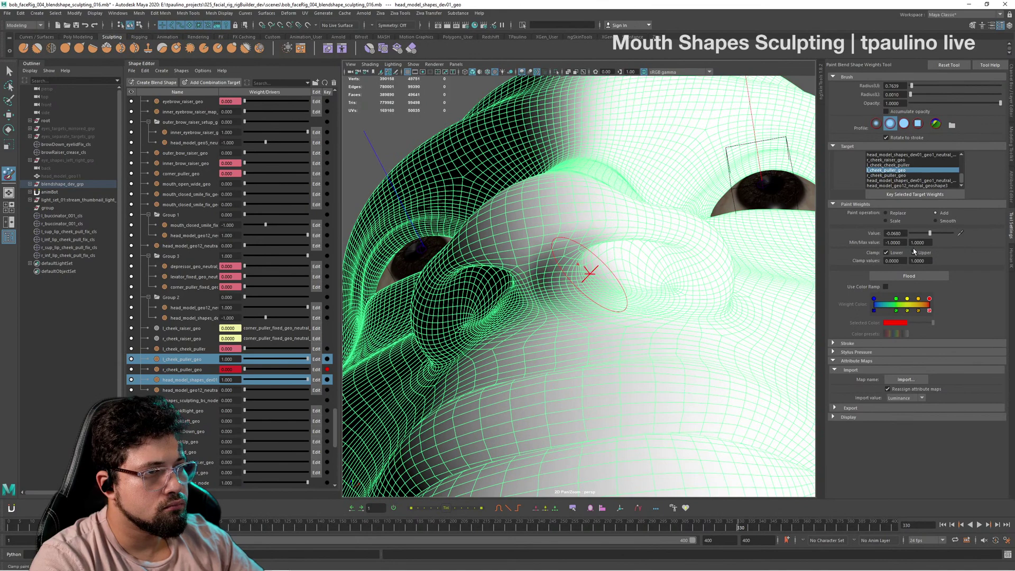
pyautogui.keyDown('alt'); pyautogui.moveTo(608, 276); pyautogui.dragTo(564, 271); pyautogui.keyUp('alt')
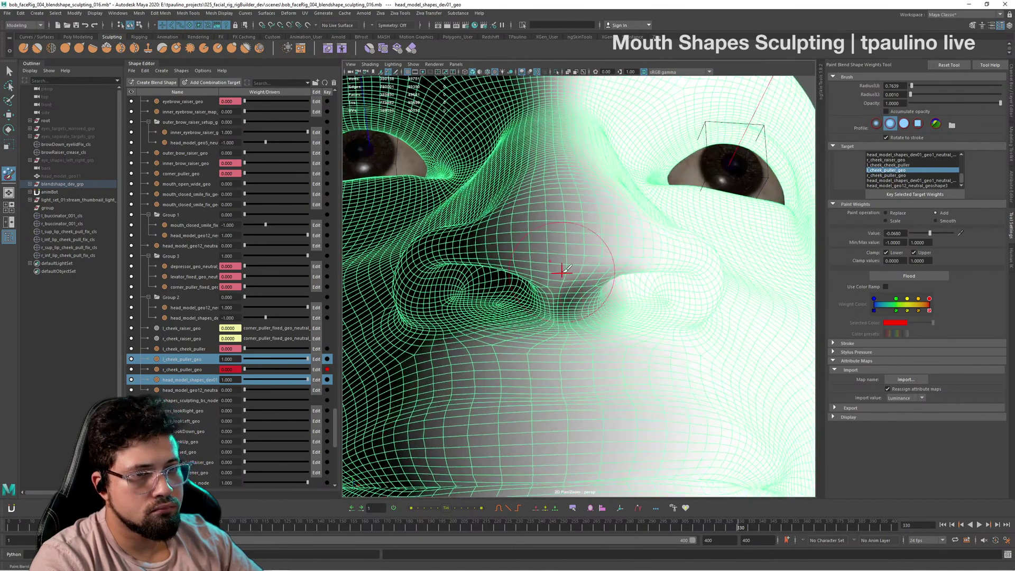
pyautogui.moveTo(566, 208)
pyautogui.mouseDown()
pyautogui.moveTo(523, 222)
pyautogui.moveTo(504, 245)
pyautogui.mouseUp()
pyautogui.keyDown('alt'); pyautogui.moveTo(570, 215); pyautogui.dragTo(581, 254); pyautogui.keyUp('alt')
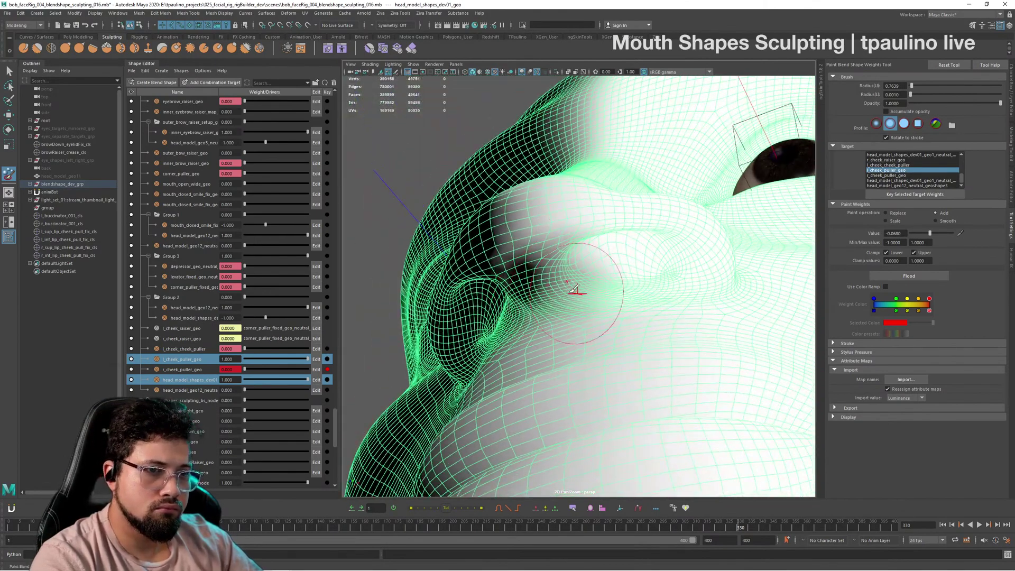
# Step: Extend the l_cheek_puller_geo mask falloff along the side of the nose and nostril with brush radii of 0.5476 and 0.9996
pyautogui.moveTo(574, 291)
pyautogui.keyDown('alt'); pyautogui.mouseDown()
pyautogui.moveTo(604, 275)
pyautogui.moveTo(583, 267)
pyautogui.mouseUp(); pyautogui.keyUp('alt')
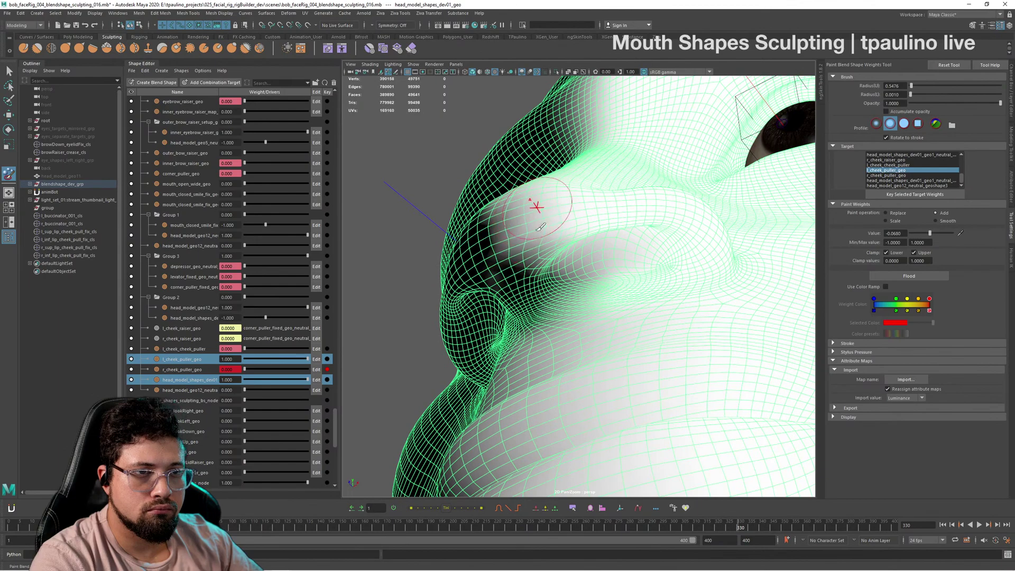
pyautogui.moveTo(560, 224)
pyautogui.keyDown('alt'); pyautogui.mouseDown()
pyautogui.moveTo(529, 228)
pyautogui.moveTo(556, 237)
pyautogui.moveTo(540, 200)
pyautogui.moveTo(524, 255)
pyautogui.mouseUp(); pyautogui.keyUp('alt')
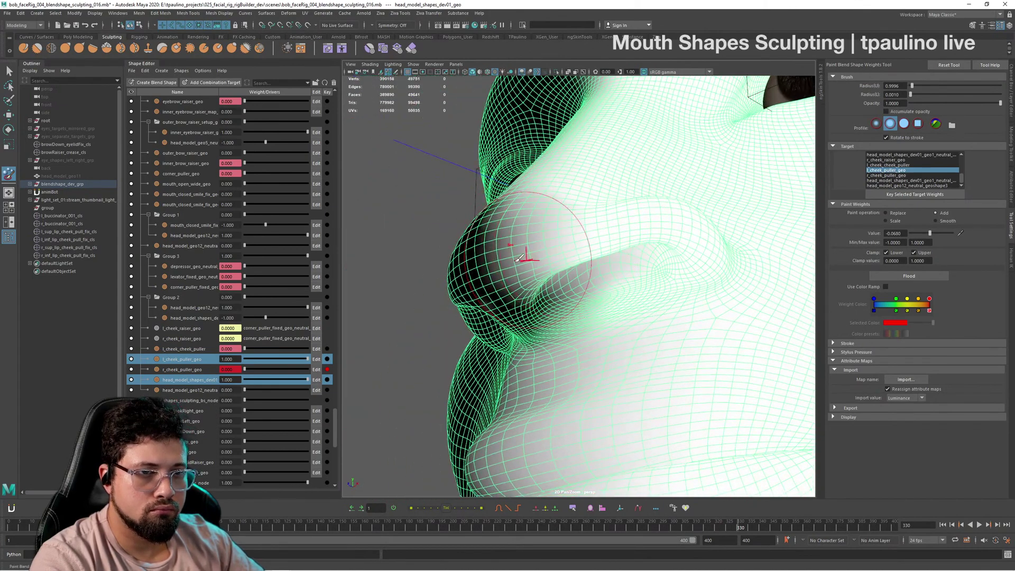
pyautogui.moveTo(618, 223)
pyautogui.keyDown('alt'); pyautogui.mouseDown()
pyautogui.moveTo(642, 222)
pyautogui.moveTo(564, 236)
pyautogui.moveTo(607, 214)
pyautogui.moveTo(629, 253)
pyautogui.moveTo(629, 300)
pyautogui.moveTo(639, 272)
pyautogui.moveTo(585, 242)
pyautogui.mouseUp(); pyautogui.keyUp('alt')
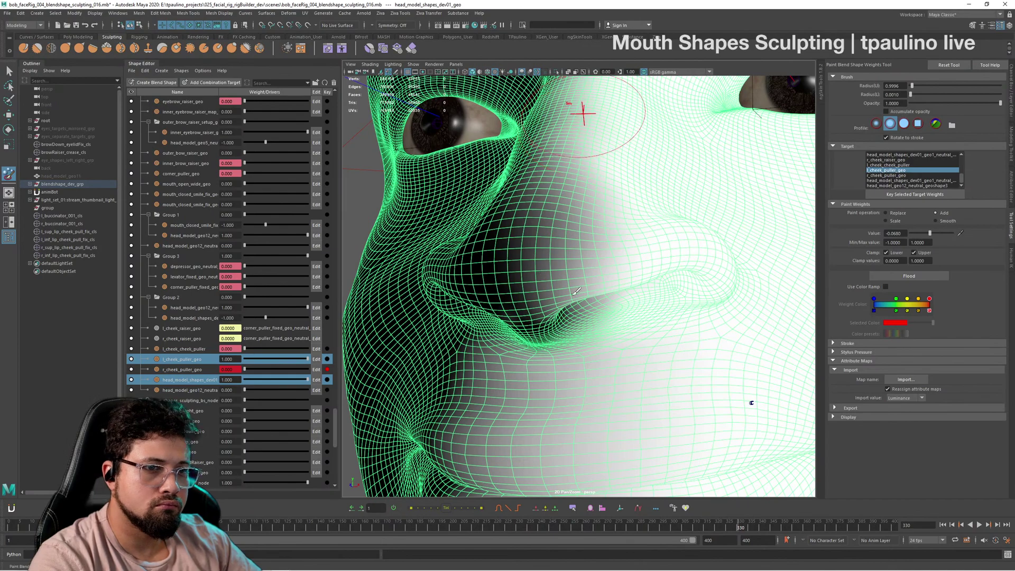
# Step: Compare the l_cheek_puller_geo and head_model_shapes_dev01 masks around the nose, and leave the weight painting tool
pyautogui.keyDown('alt'); pyautogui.moveTo(543, 307); pyautogui.dragTo(565, 316); pyautogui.keyUp('alt')
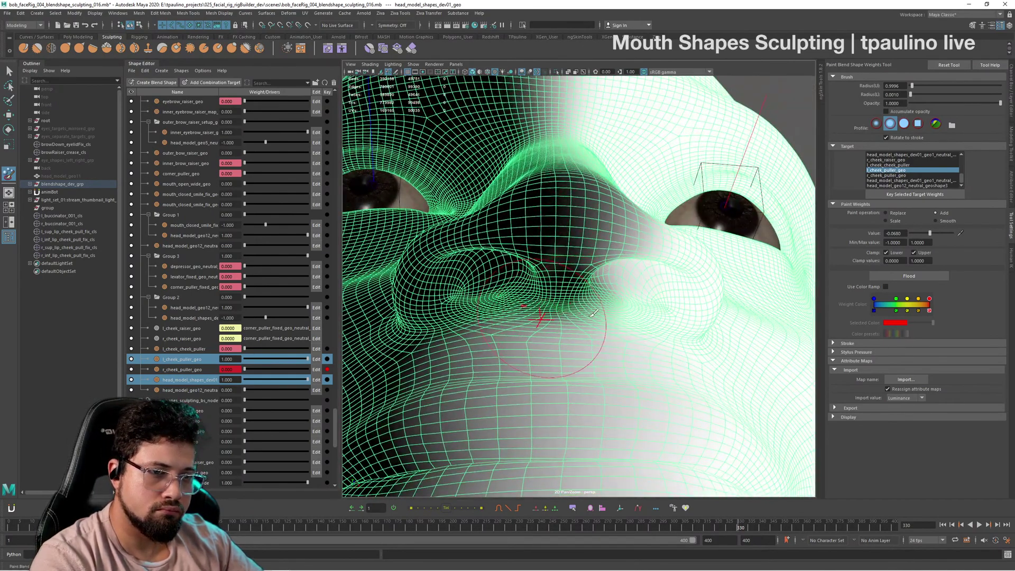
pyautogui.click(913, 181)
pyautogui.keyDown('alt'); pyautogui.moveTo(570, 254); pyautogui.dragTo(556, 313); pyautogui.keyUp('alt')
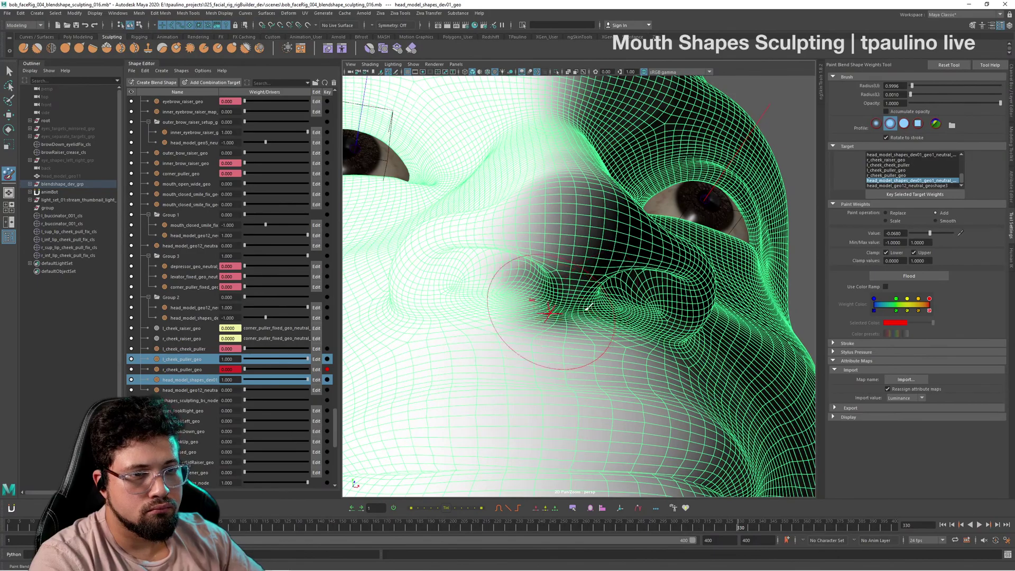
pyautogui.moveTo(588, 222)
pyautogui.keyDown('alt'); pyautogui.mouseDown()
pyautogui.moveTo(584, 233)
pyautogui.moveTo(467, 164)
pyautogui.moveTo(594, 209)
pyautogui.moveTo(586, 186)
pyautogui.moveTo(642, 220)
pyautogui.moveTo(462, 385)
pyautogui.moveTo(729, 226)
pyautogui.moveTo(716, 206)
pyautogui.moveTo(557, 177)
pyautogui.moveTo(671, 232)
pyautogui.moveTo(618, 253)
pyautogui.mouseUp(); pyautogui.keyUp('alt')
pyautogui.press('q')
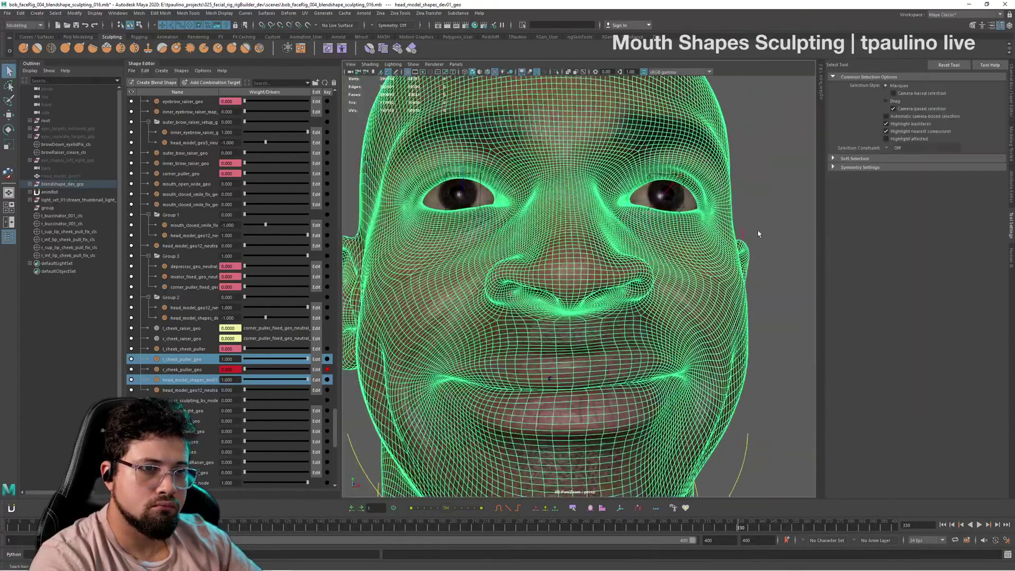
# Step: Deselect the head and examine the smile shape around the nostrils, nose underside and whole face
pyautogui.keyDown('alt'); pyautogui.moveTo(757, 231); pyautogui.dragTo(705, 274, button='right'); pyautogui.keyUp('alt')
pyautogui.click(702, 277)
pyautogui.moveTo(703, 277)
pyautogui.keyDown('alt'); pyautogui.mouseDown()
pyautogui.moveTo(650, 284)
pyautogui.moveTo(680, 278)
pyautogui.moveTo(661, 264)
pyautogui.moveTo(695, 252)
pyautogui.mouseUp(); pyautogui.keyUp('alt')
pyautogui.keyDown('alt'); pyautogui.moveTo(695, 253); pyautogui.dragTo(800, 333, button='right'); pyautogui.keyUp('alt')
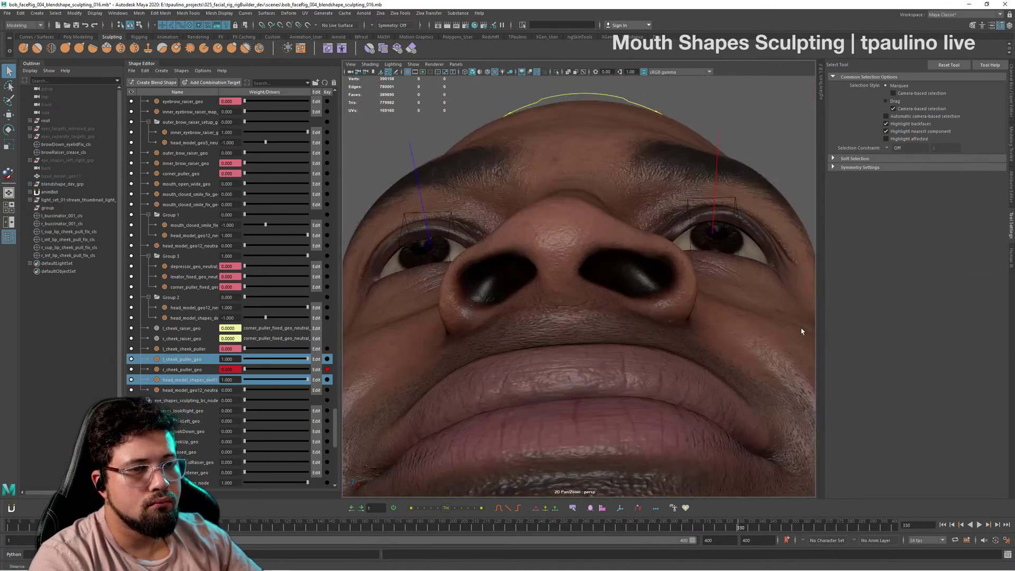
pyautogui.keyDown('alt'); pyautogui.moveTo(800, 332); pyautogui.dragTo(689, 319); pyautogui.keyUp('alt')
pyautogui.keyDown('alt'); pyautogui.moveTo(689, 319); pyautogui.dragTo(567, 310, button='right'); pyautogui.keyUp('alt')
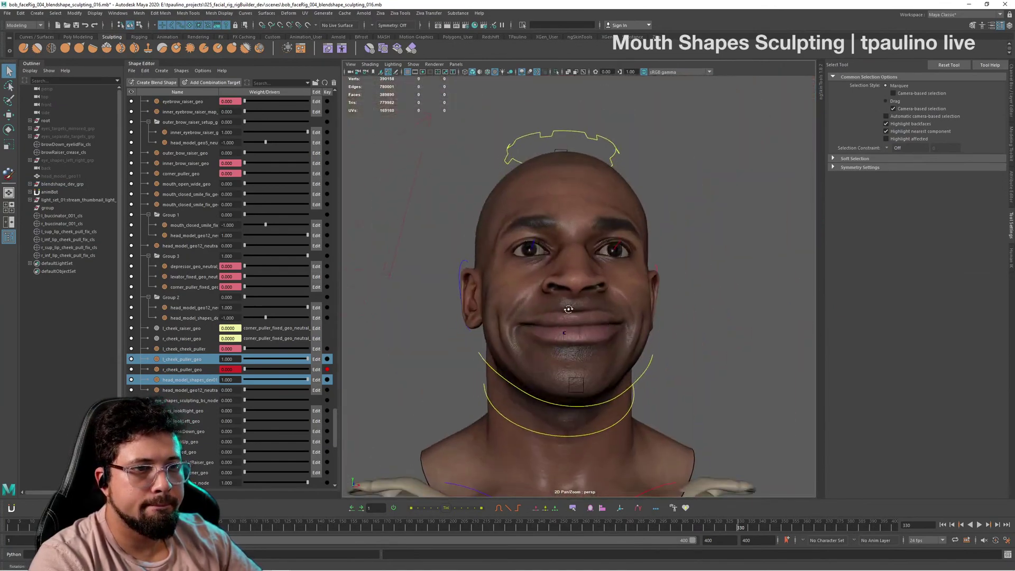
pyautogui.moveTo(567, 310)
pyautogui.keyDown('alt'); pyautogui.mouseDown()
pyautogui.moveTo(523, 317)
pyautogui.moveTo(583, 323)
pyautogui.moveTo(566, 317)
pyautogui.mouseUp(); pyautogui.keyUp('alt')
# Step: Test the l_cheek_puller_geo and head_model_shapes_dev01 targets between 0 and 1.000, ending at full weight, and inspect the nose and mouth
pyautogui.moveTo(307, 359); pyautogui.dragTo(282, 360)
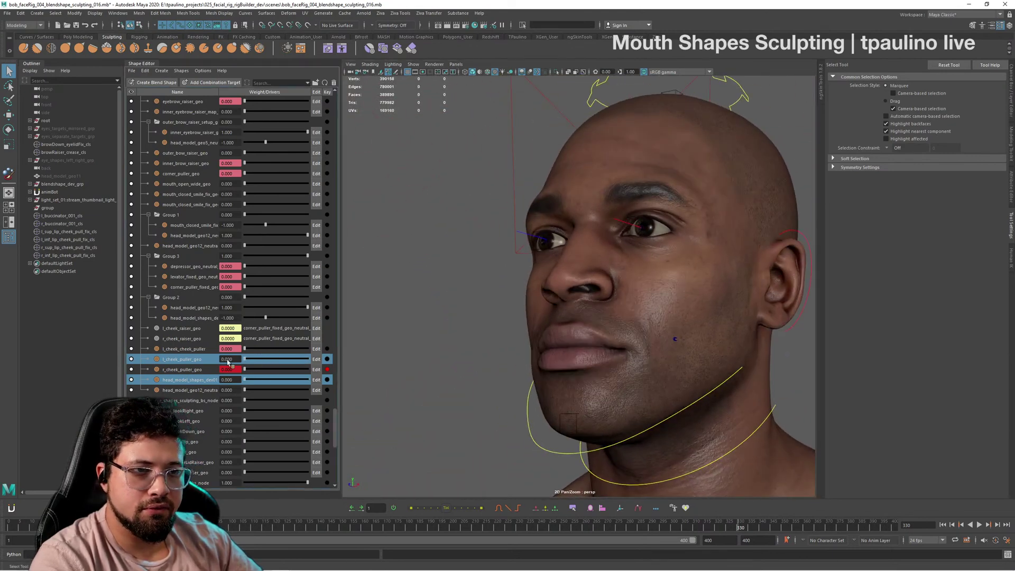
pyautogui.moveTo(342, 369); pyautogui.dragTo(199, 361)
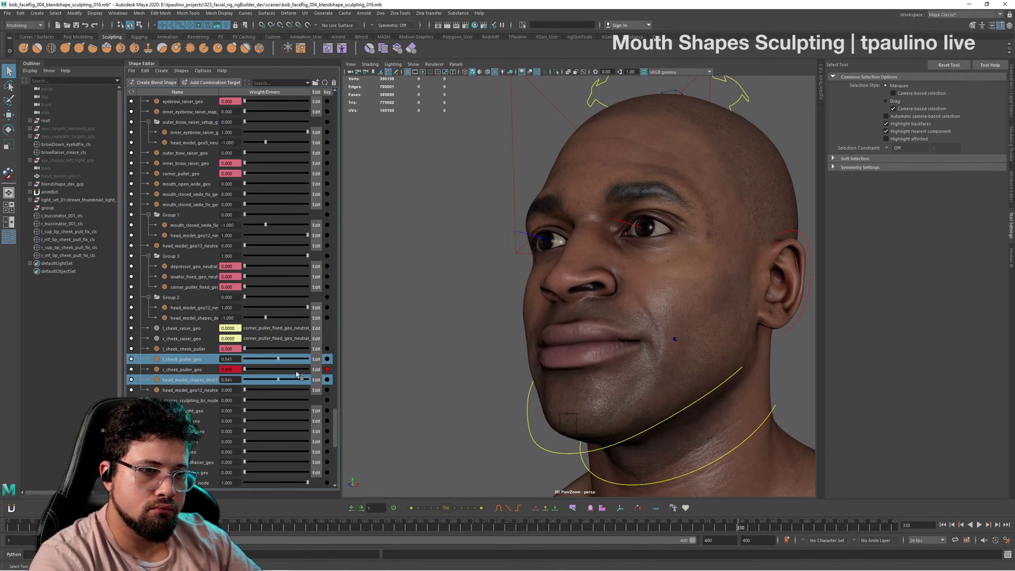
pyautogui.keyDown('alt'); pyautogui.moveTo(524, 360); pyautogui.dragTo(781, 289); pyautogui.keyUp('alt')
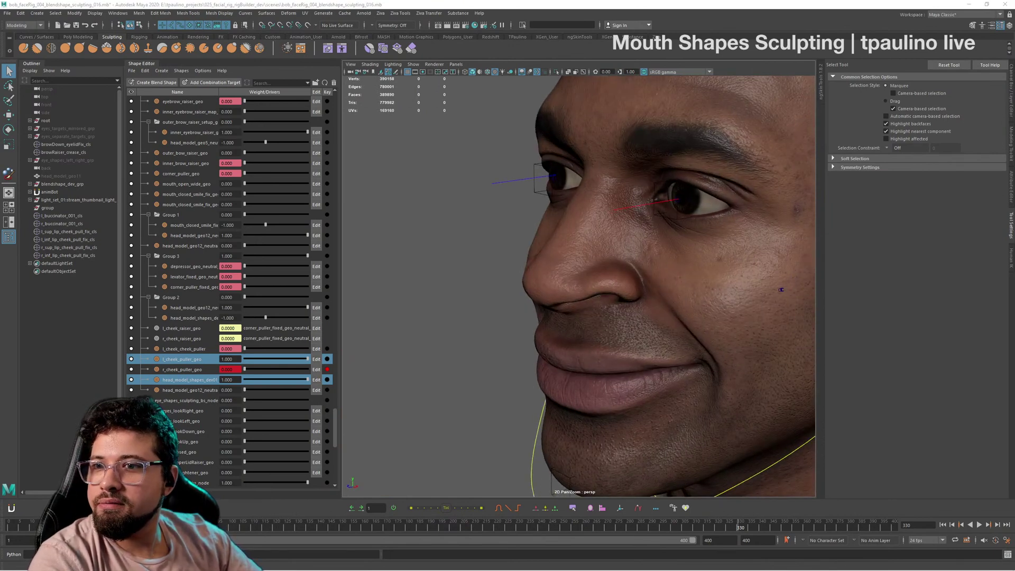
pyautogui.keyDown('alt'); pyautogui.moveTo(752, 291); pyautogui.dragTo(701, 269); pyautogui.keyUp('alt')
pyautogui.keyDown('alt'); pyautogui.moveTo(701, 269); pyautogui.dragTo(684, 360, button='right'); pyautogui.keyUp('alt')
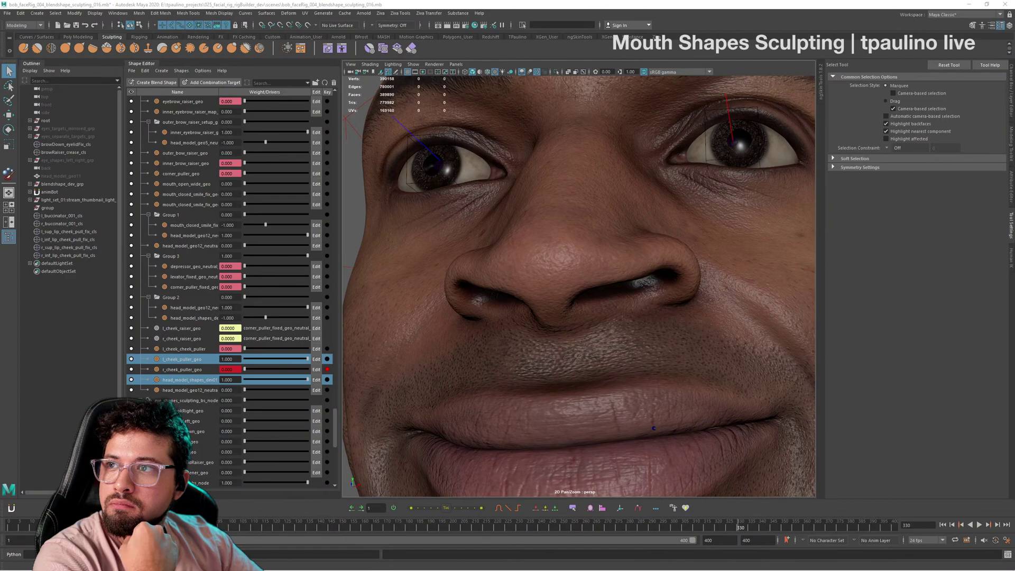
# Step: Select the head mesh and examine its wireframe around the nostril, septum and upper lip at full smile weight
pyautogui.click(636, 285)
pyautogui.keyDown('alt'); pyautogui.moveTo(654, 300); pyautogui.dragTo(555, 330); pyautogui.keyUp('alt')
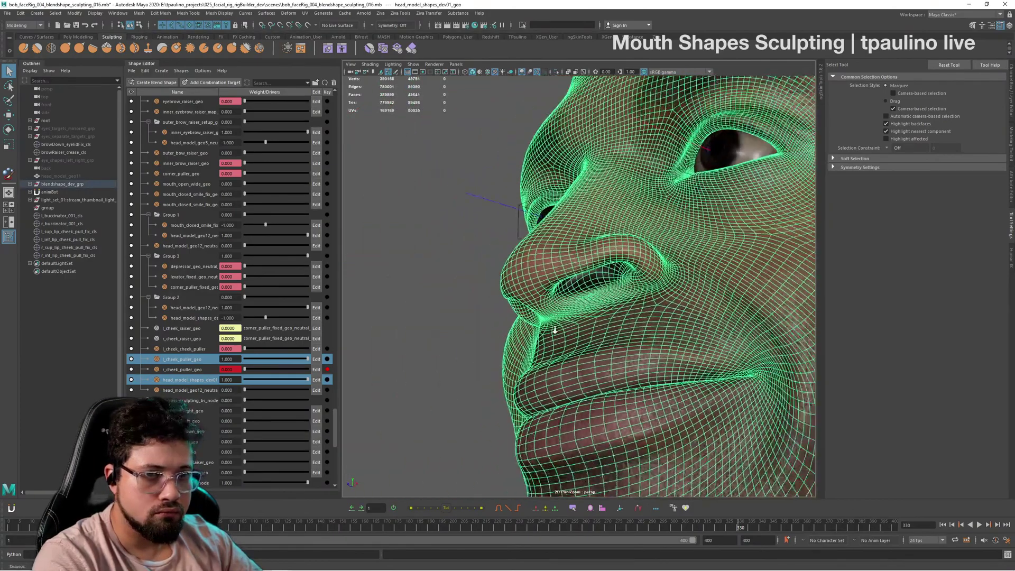
pyautogui.keyDown('alt'); pyautogui.moveTo(555, 330); pyautogui.dragTo(503, 329, button='right'); pyautogui.keyUp('alt')
pyautogui.keyDown('alt'); pyautogui.moveTo(503, 329); pyautogui.dragTo(609, 328); pyautogui.keyUp('alt')
pyautogui.keyDown('alt'); pyautogui.moveTo(608, 328); pyautogui.dragTo(669, 339, button='right'); pyautogui.keyUp('alt')
pyautogui.keyDown('alt'); pyautogui.moveTo(669, 339); pyautogui.dragTo(566, 350); pyautogui.keyUp('alt')
pyautogui.keyDown('alt'); pyautogui.moveTo(567, 350); pyautogui.dragTo(686, 346, button='right'); pyautogui.keyUp('alt')
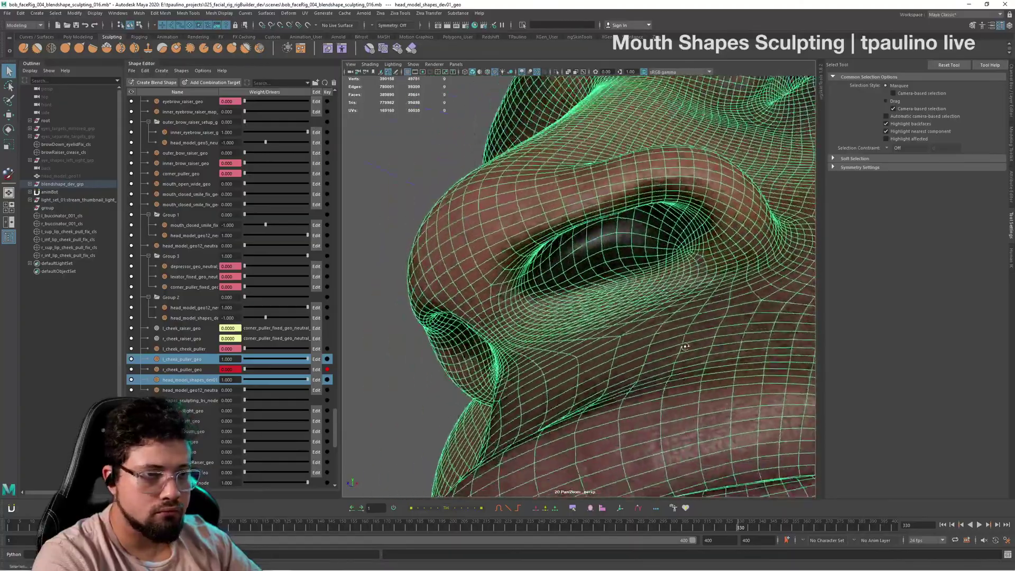
pyautogui.keyDown('alt'); pyautogui.moveTo(686, 347); pyautogui.dragTo(662, 347); pyautogui.keyUp('alt')
pyautogui.keyDown('alt'); pyautogui.moveTo(662, 346); pyautogui.dragTo(608, 339, button='right'); pyautogui.keyUp('alt')
pyautogui.keyDown('alt'); pyautogui.moveTo(608, 338); pyautogui.dragTo(646, 303); pyautogui.keyUp('alt')
pyautogui.moveTo(646, 303); pyautogui.dragTo(639, 422, button='right')
pyautogui.keyDown('alt'); pyautogui.moveTo(622, 334); pyautogui.dragTo(649, 337); pyautogui.keyUp('alt')
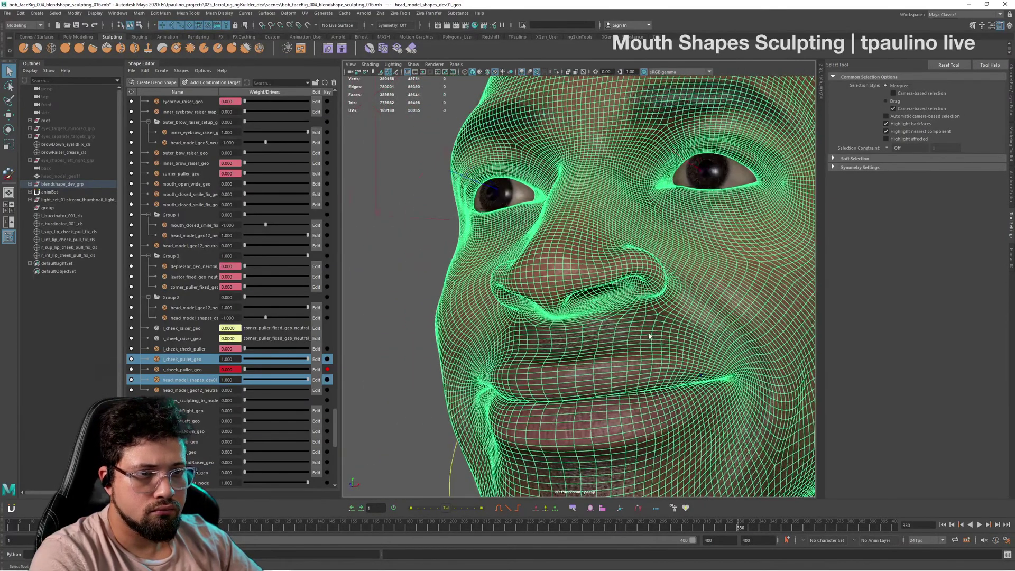
pyautogui.hotkey('alt', 'Tab')
pyautogui.hotkey('alt', 'Tab')
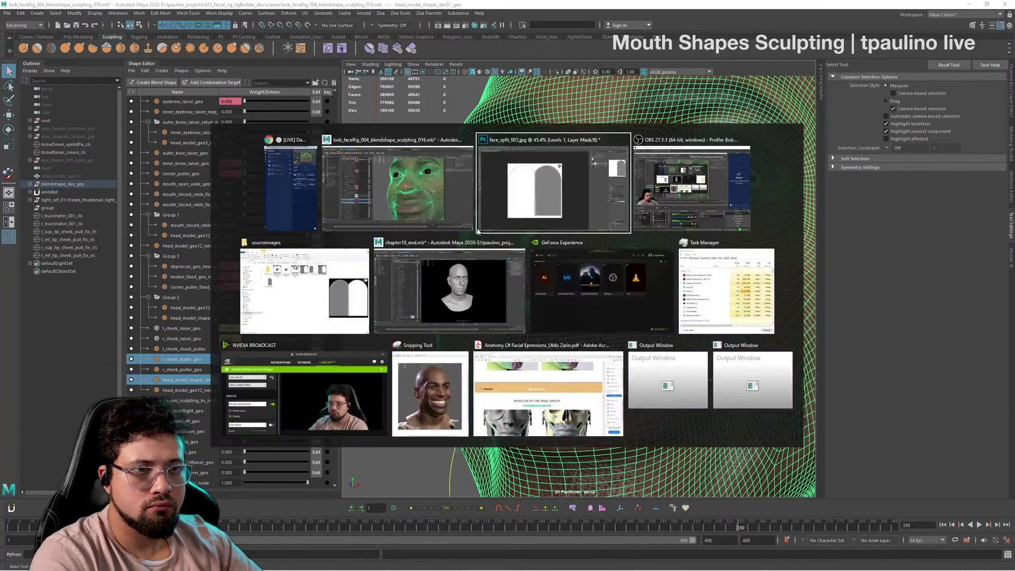
pyautogui.hotkey('alt', 'Tab')
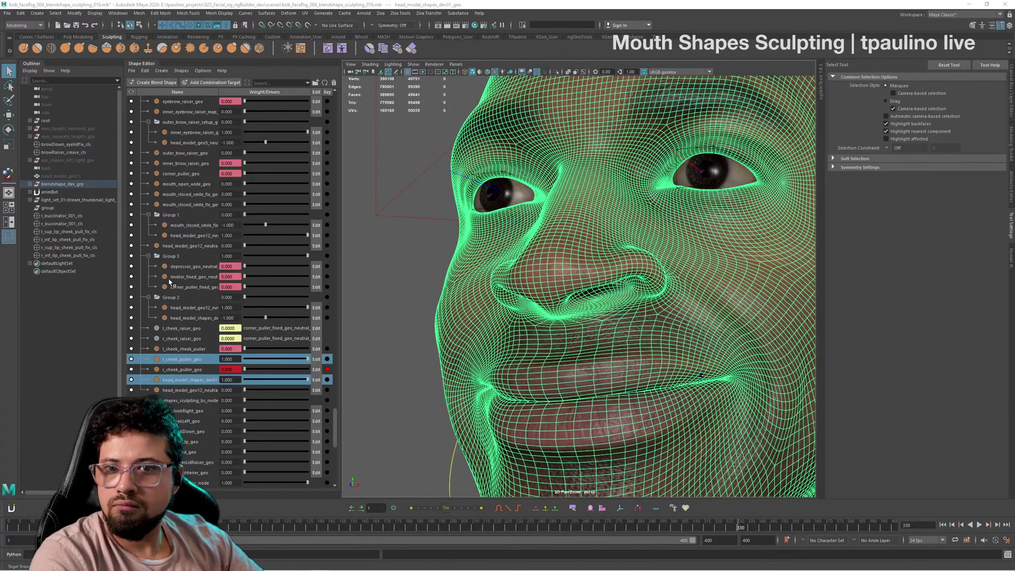
pyautogui.keyDown('alt'); pyautogui.moveTo(460, 321); pyautogui.dragTo(565, 315); pyautogui.keyUp('alt')
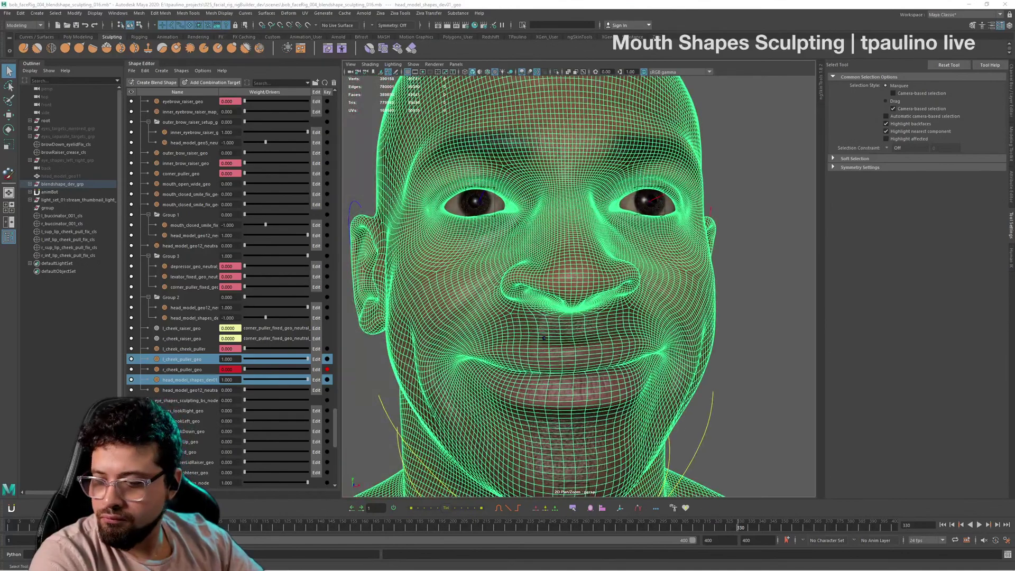
# Step: Resume painting blend shape weights and refine the head_model_shapes_dev01 mask along the side of the nose and nostril with a 0.9996 brush radius
pyautogui.keyDown('alt'); pyautogui.moveTo(737, 386); pyautogui.dragTo(617, 313); pyautogui.keyUp('alt')
pyautogui.moveTo(617, 314)
pyautogui.mouseDown(button='right')
pyautogui.moveTo(617, 467)
pyautogui.moveTo(617, 445)
pyautogui.moveTo(677, 465)
pyautogui.moveTo(689, 481)
pyautogui.moveTo(690, 467)
pyautogui.moveTo(721, 465)
pyautogui.mouseUp(button='right')
pyautogui.moveTo(650, 317)
pyautogui.keyDown('alt'); pyautogui.mouseDown(button='right')
pyautogui.moveTo(658, 306)
pyautogui.moveTo(631, 324)
pyautogui.mouseUp(button='right'); pyautogui.keyUp('alt')
pyautogui.keyDown('alt'); pyautogui.moveTo(631, 323); pyautogui.dragTo(618, 307); pyautogui.keyUp('alt')
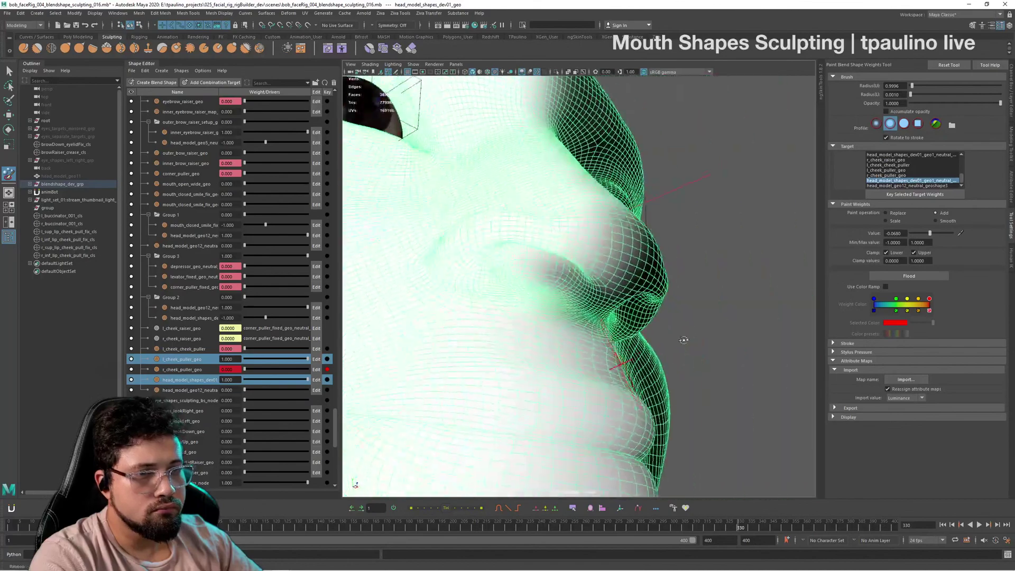
pyautogui.keyDown('alt'); pyautogui.moveTo(619, 307); pyautogui.dragTo(614, 285, button='right'); pyautogui.keyUp('alt')
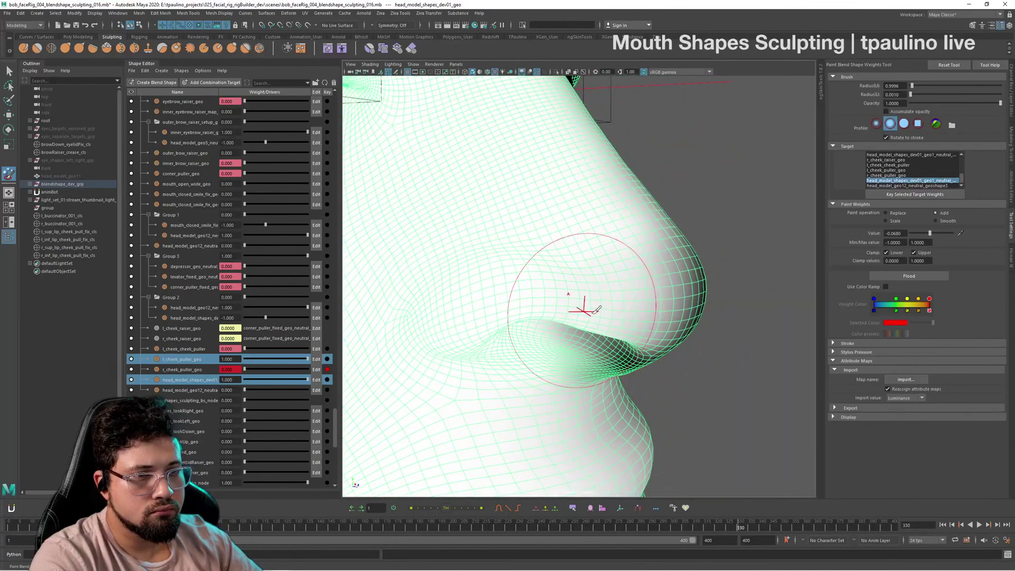
pyautogui.moveTo(590, 311)
pyautogui.keyDown('alt'); pyautogui.mouseDown()
pyautogui.moveTo(562, 186)
pyautogui.moveTo(565, 232)
pyautogui.mouseUp(); pyautogui.keyUp('alt')
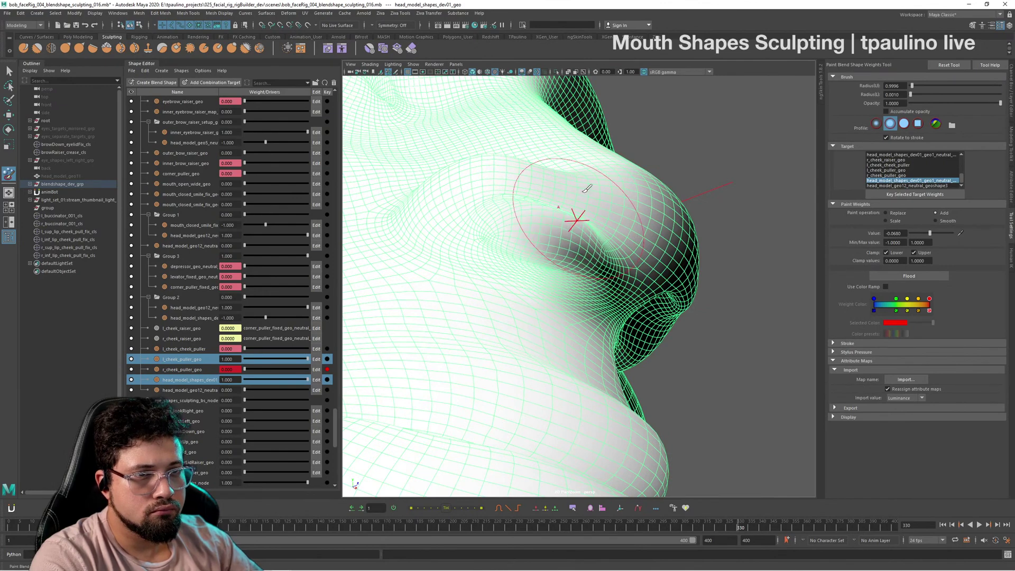
pyautogui.moveTo(587, 189)
pyautogui.keyDown('alt'); pyautogui.mouseDown()
pyautogui.moveTo(582, 317)
pyautogui.moveTo(637, 236)
pyautogui.mouseUp(); pyautogui.keyUp('alt')
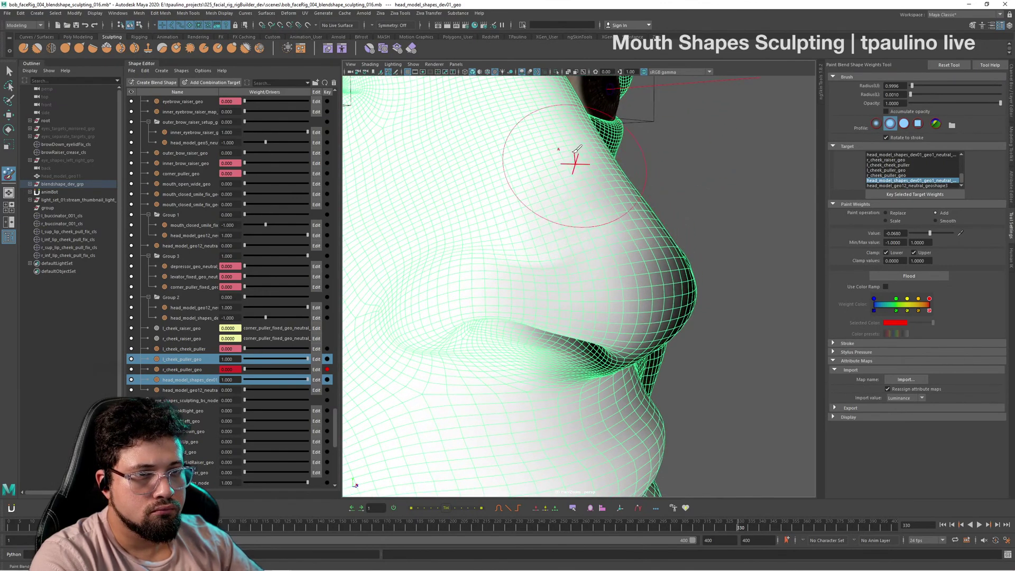
pyautogui.moveTo(569, 234)
pyautogui.keyDown('alt'); pyautogui.mouseDown()
pyautogui.moveTo(589, 213)
pyautogui.moveTo(612, 211)
pyautogui.mouseUp(); pyautogui.keyUp('alt')
pyautogui.moveTo(510, 269)
pyautogui.keyDown('alt'); pyautogui.mouseDown()
pyautogui.moveTo(537, 236)
pyautogui.moveTo(494, 162)
pyautogui.moveTo(505, 200)
pyautogui.mouseUp(); pyautogui.keyUp('alt')
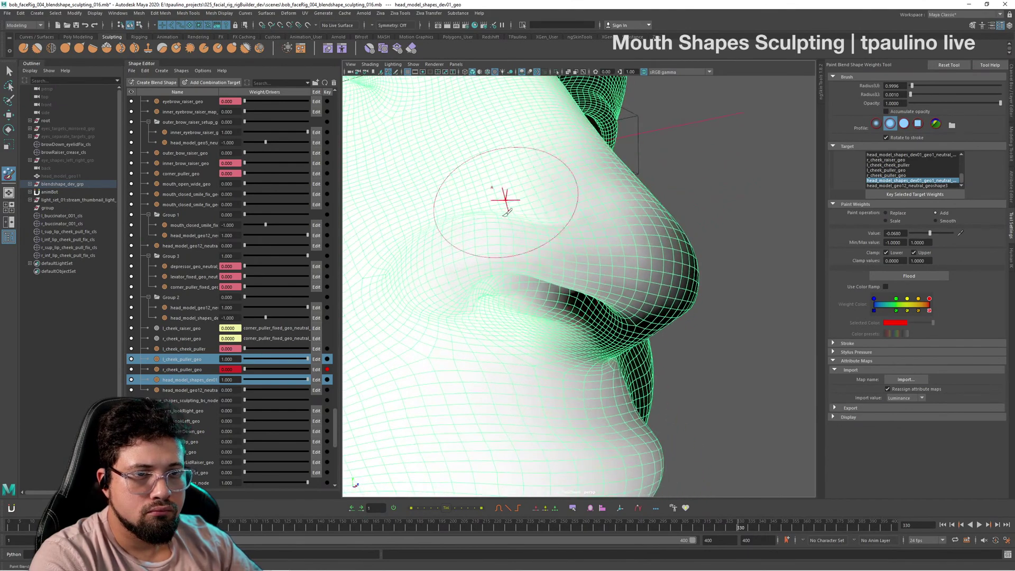
pyautogui.moveTo(513, 312)
pyautogui.keyDown('alt'); pyautogui.mouseDown()
pyautogui.moveTo(494, 255)
pyautogui.moveTo(479, 275)
pyautogui.mouseUp(); pyautogui.keyUp('alt')
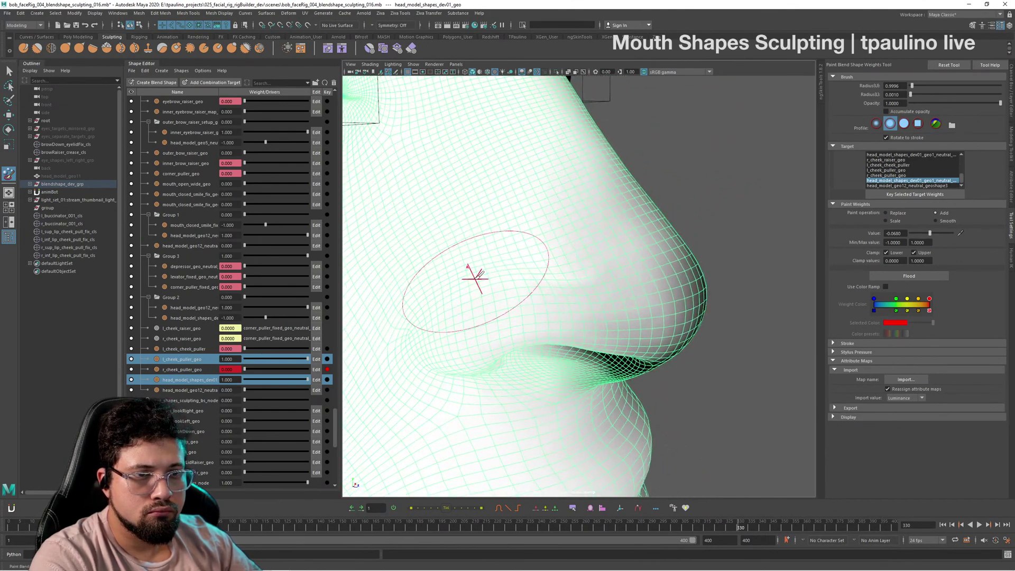
pyautogui.keyDown('alt'); pyautogui.moveTo(554, 274); pyautogui.dragTo(525, 259); pyautogui.keyUp('alt')
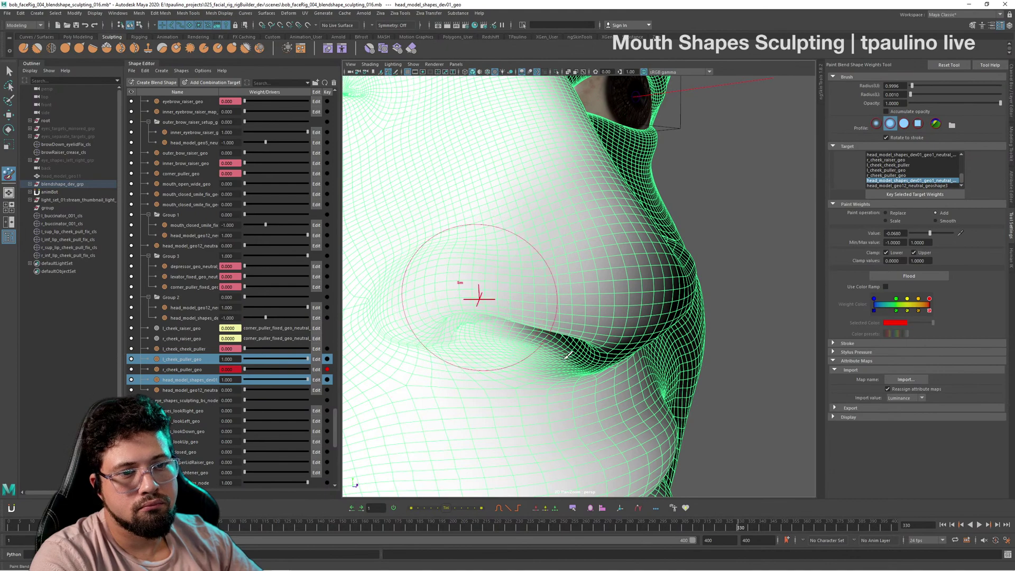
pyautogui.keyDown('alt'); pyautogui.moveTo(612, 351); pyautogui.dragTo(565, 278); pyautogui.keyUp('alt')
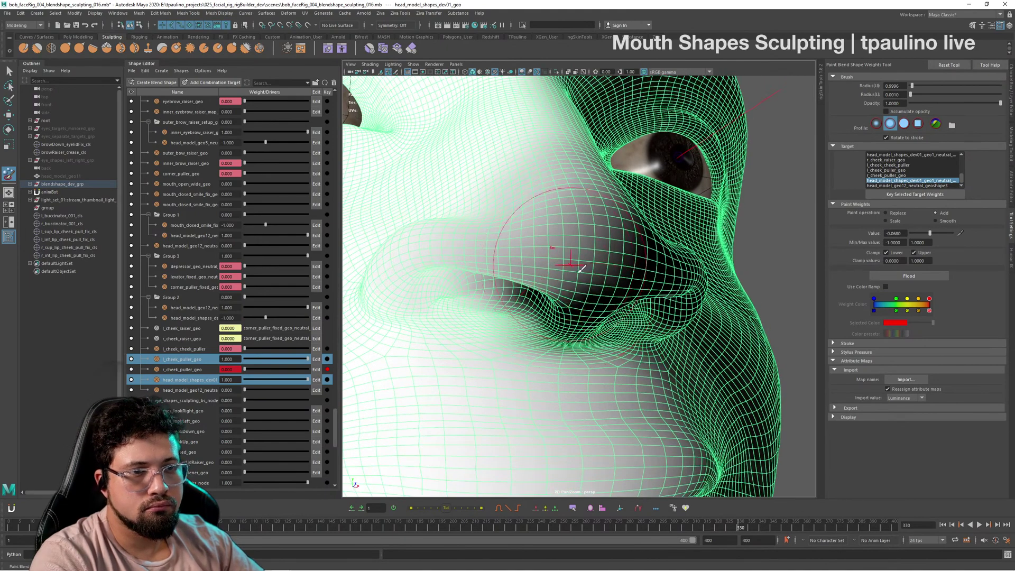
# Step: Switch to the l_cheek_puller_geo target and refine its mask around the nostril and nose side with a -0.0680 additive value
pyautogui.click(886, 170)
pyautogui.keyDown('alt'); pyautogui.moveTo(624, 254); pyautogui.dragTo(582, 275); pyautogui.keyUp('alt')
pyautogui.moveTo(478, 308); pyautogui.dragTo(516, 267)
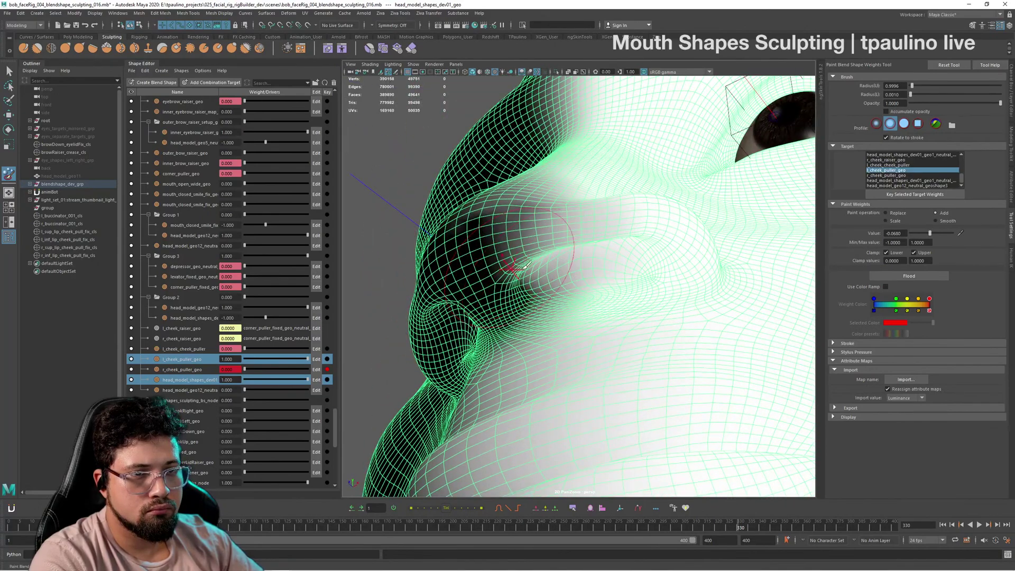
pyautogui.keyDown('alt'); pyautogui.moveTo(562, 221); pyautogui.dragTo(594, 217); pyautogui.keyUp('alt')
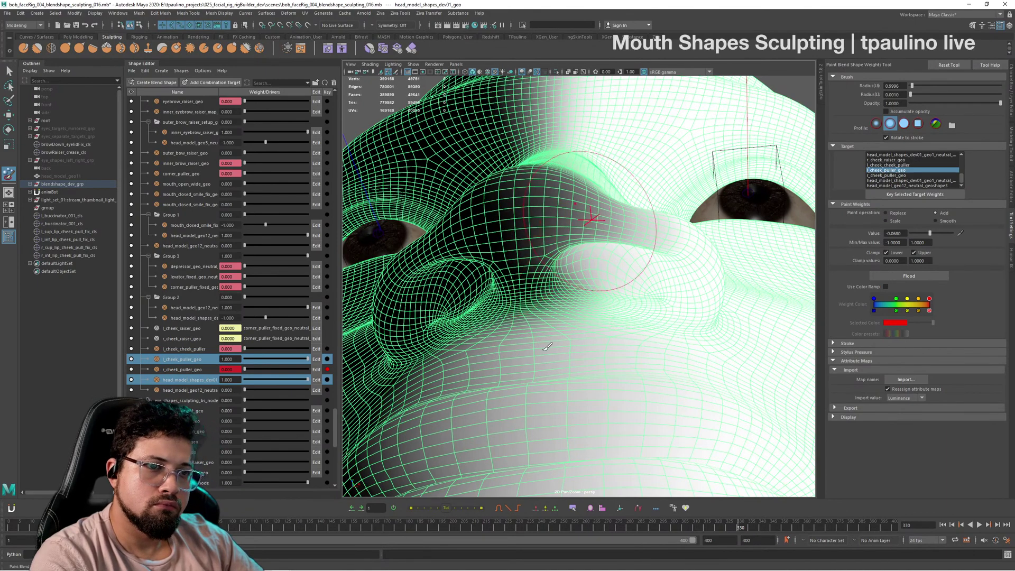
pyautogui.moveTo(547, 347)
pyautogui.keyDown('alt'); pyautogui.mouseDown()
pyautogui.moveTo(680, 437)
pyautogui.moveTo(561, 292)
pyautogui.mouseUp(); pyautogui.keyUp('alt')
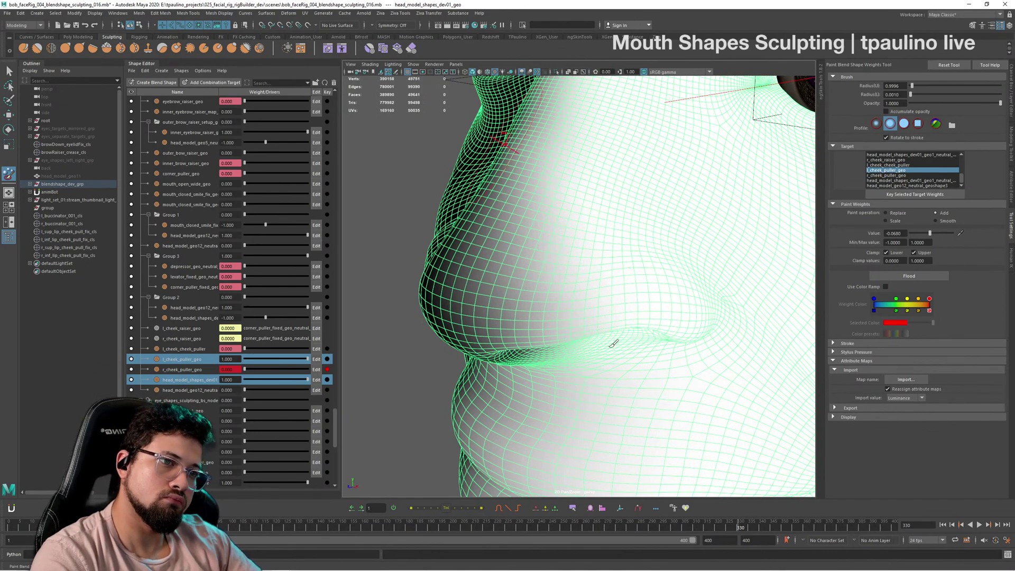
pyautogui.moveTo(644, 337)
pyautogui.keyDown('alt'); pyautogui.mouseDown()
pyautogui.moveTo(666, 295)
pyautogui.moveTo(608, 326)
pyautogui.mouseUp(); pyautogui.keyUp('alt')
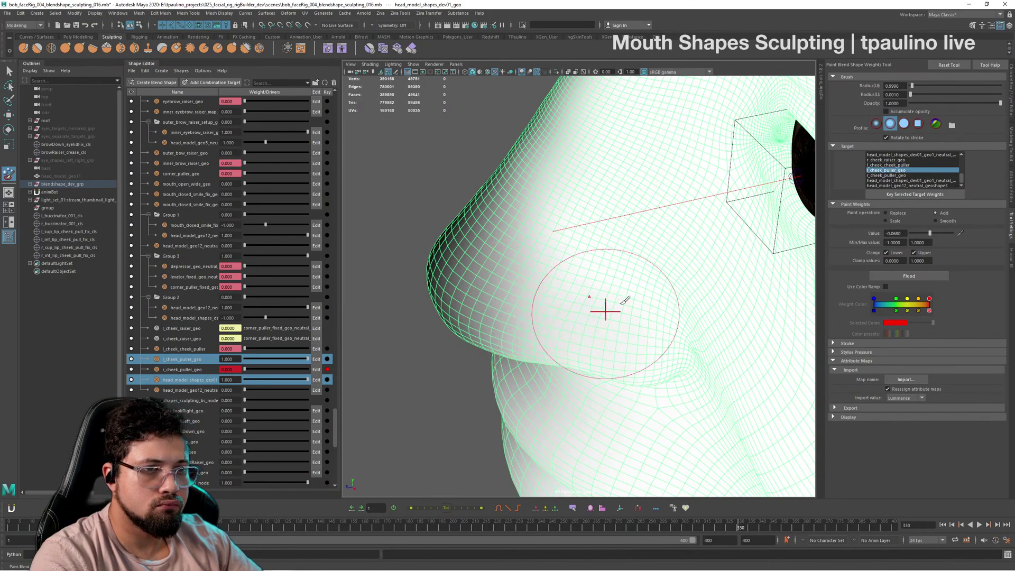
pyautogui.moveTo(615, 330)
pyautogui.keyDown('alt'); pyautogui.mouseDown()
pyautogui.moveTo(659, 347)
pyautogui.moveTo(590, 259)
pyautogui.moveTo(608, 265)
pyautogui.moveTo(603, 243)
pyautogui.moveTo(659, 303)
pyautogui.mouseUp(); pyautogui.keyUp('alt')
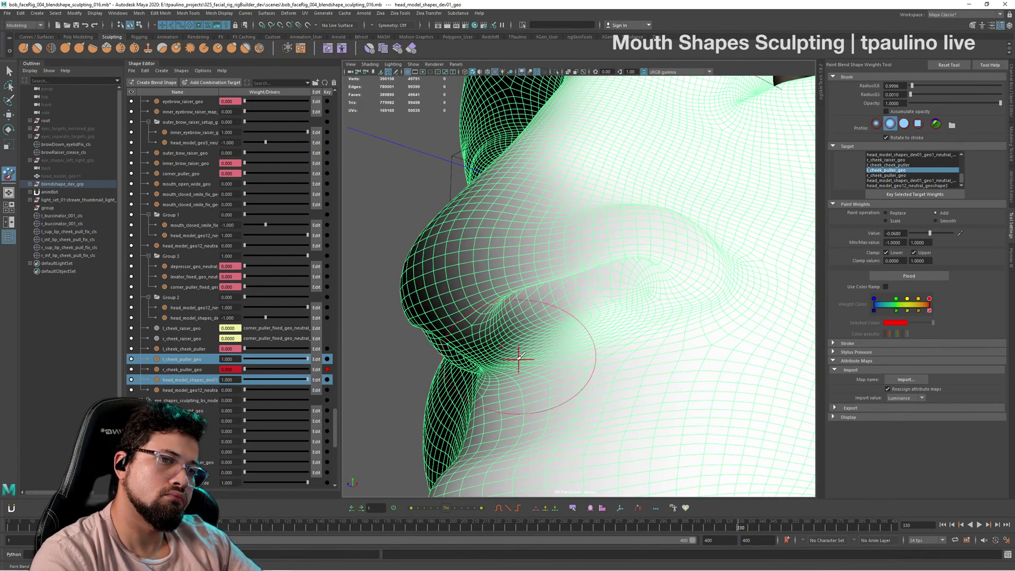
pyautogui.moveTo(518, 354)
pyautogui.keyDown('alt'); pyautogui.mouseDown()
pyautogui.moveTo(560, 351)
pyautogui.moveTo(556, 279)
pyautogui.moveTo(551, 294)
pyautogui.mouseUp(); pyautogui.keyUp('alt')
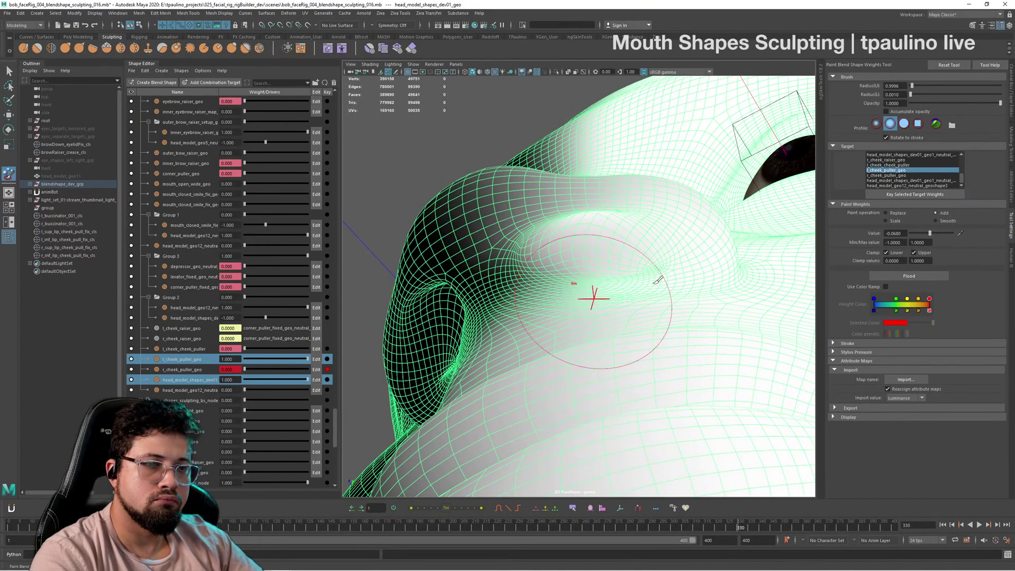
pyautogui.keyDown('alt'); pyautogui.moveTo(554, 187); pyautogui.dragTo(658, 271); pyautogui.keyUp('alt')
pyautogui.scroll(-4, 608, 245)
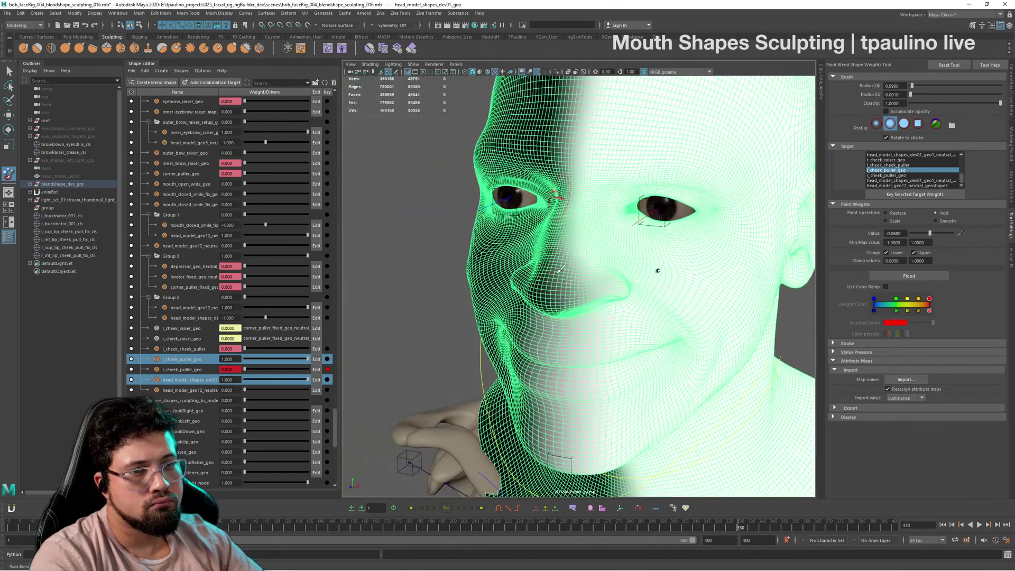
pyautogui.keyDown('alt'); pyautogui.moveTo(550, 277); pyautogui.dragTo(502, 280, button='right'); pyautogui.keyUp('alt')
pyautogui.keyDown('alt'); pyautogui.moveTo(502, 280); pyautogui.dragTo(555, 283); pyautogui.keyUp('alt')
pyautogui.press('q')
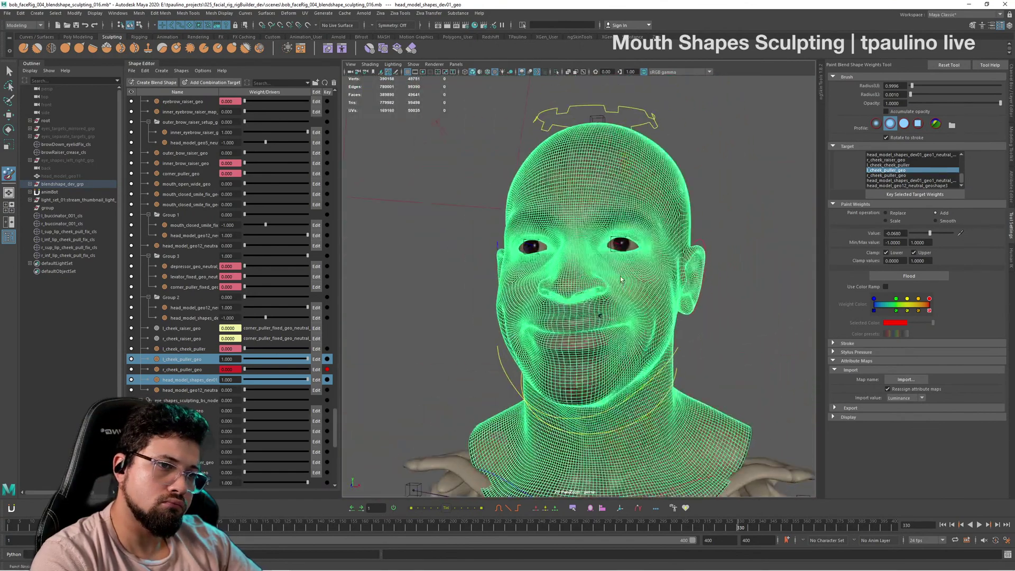
# Step: Deselect the head and test both cheek puller targets from 1.000 down to 0, leaving them at 0.472 while inspecting the face
pyautogui.click(719, 295)
pyautogui.moveTo(718, 294)
pyautogui.keyDown('alt'); pyautogui.mouseDown()
pyautogui.moveTo(671, 304)
pyautogui.moveTo(746, 344)
pyautogui.moveTo(735, 353)
pyautogui.mouseUp(); pyautogui.keyUp('alt')
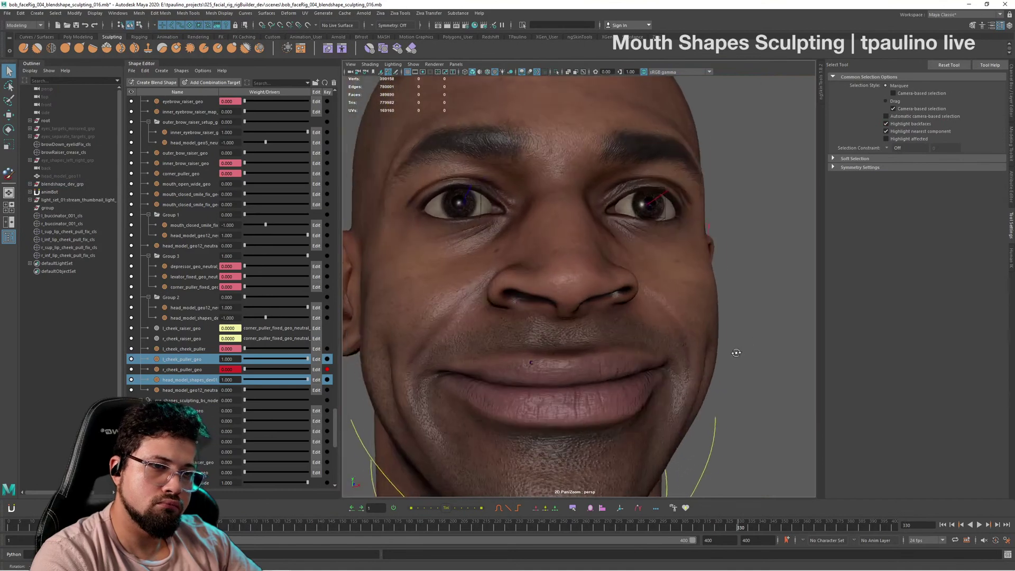
pyautogui.keyDown('alt'); pyautogui.moveTo(734, 354); pyautogui.dragTo(674, 355, button='right'); pyautogui.keyUp('alt')
pyautogui.moveTo(307, 359); pyautogui.dragTo(197, 371)
pyautogui.moveTo(271, 372)
pyautogui.mouseDown()
pyautogui.moveTo(312, 374)
pyautogui.moveTo(266, 376)
pyautogui.moveTo(296, 379)
pyautogui.moveTo(282, 381)
pyautogui.mouseUp()
pyautogui.keyDown('alt'); pyautogui.moveTo(642, 390); pyautogui.dragTo(669, 398); pyautogui.keyUp('alt')
pyautogui.keyDown('alt'); pyautogui.moveTo(668, 399); pyautogui.dragTo(616, 375, button='right'); pyautogui.keyUp('alt')
pyautogui.keyDown('alt'); pyautogui.moveTo(616, 375); pyautogui.dragTo(653, 370); pyautogui.keyUp('alt')
pyautogui.keyDown('alt'); pyautogui.moveTo(653, 370); pyautogui.dragTo(722, 370, button='right'); pyautogui.keyUp('alt')
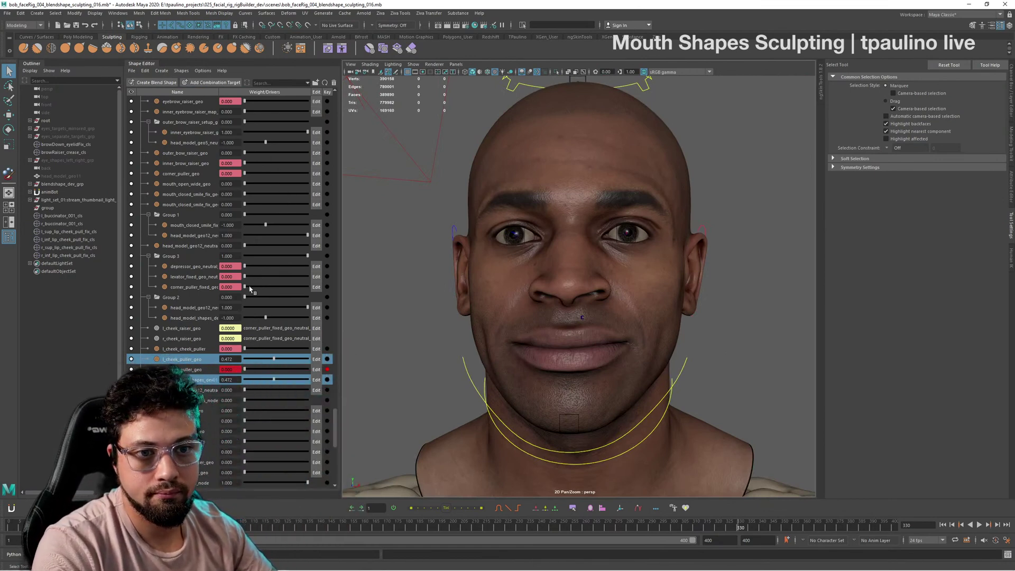
# Step: Test the smile with the corner puller at 1.000, depressor at 0.673, levator at 0.604 and both cheek puller targets at 0.214
pyautogui.moveTo(251, 289); pyautogui.dragTo(293, 294)
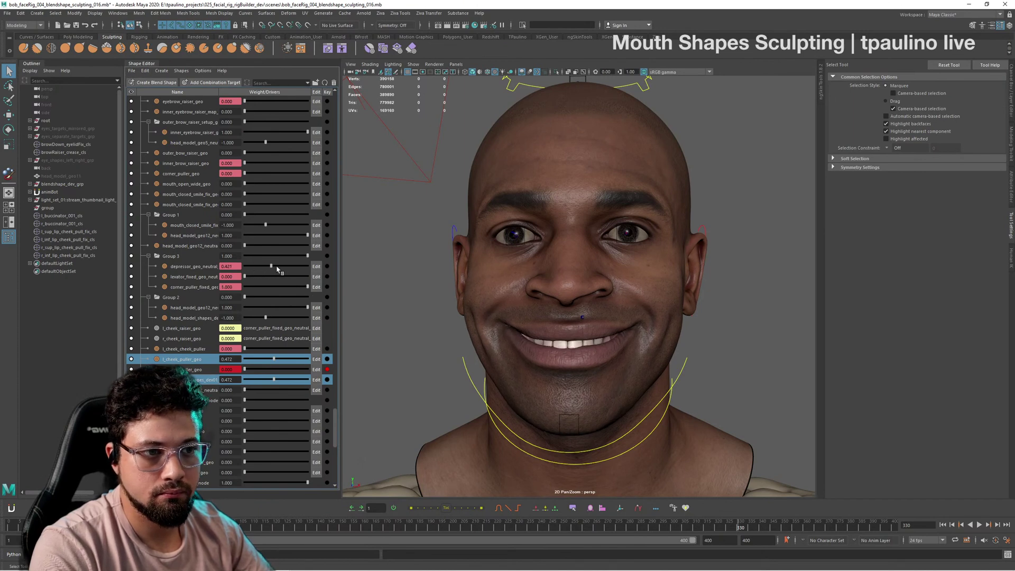
pyautogui.moveTo(253, 281); pyautogui.dragTo(283, 277)
pyautogui.keyDown('alt'); pyautogui.moveTo(655, 358); pyautogui.dragTo(620, 361); pyautogui.keyUp('alt')
pyautogui.moveTo(273, 357); pyautogui.dragTo(258, 358)
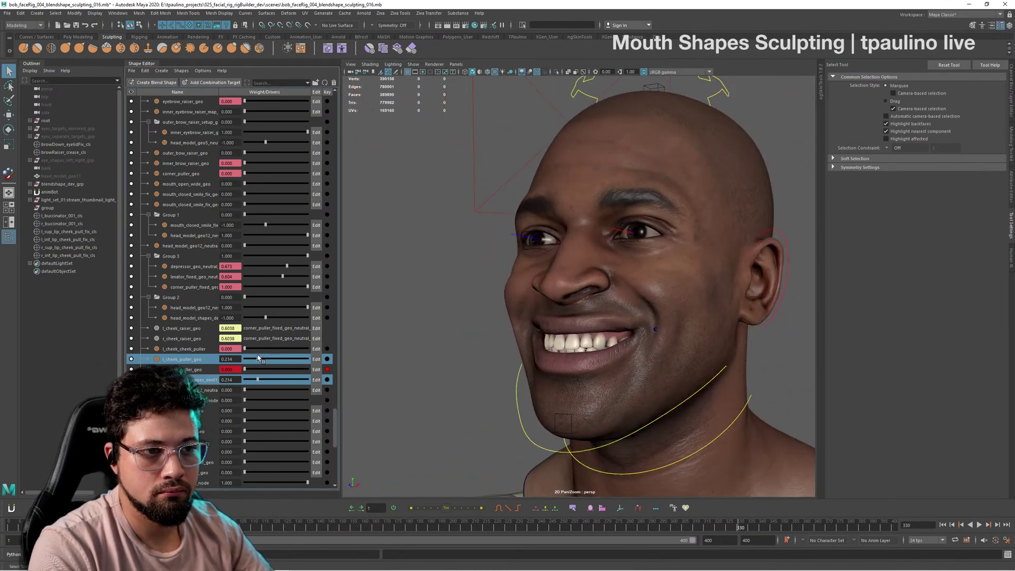
# Step: Set the depressor target to 1.000, test the levator target up to 1.000 in the smile, and undo the levator change
pyautogui.keyDown('alt'); pyautogui.moveTo(678, 385); pyautogui.dragTo(627, 400); pyautogui.keyUp('alt')
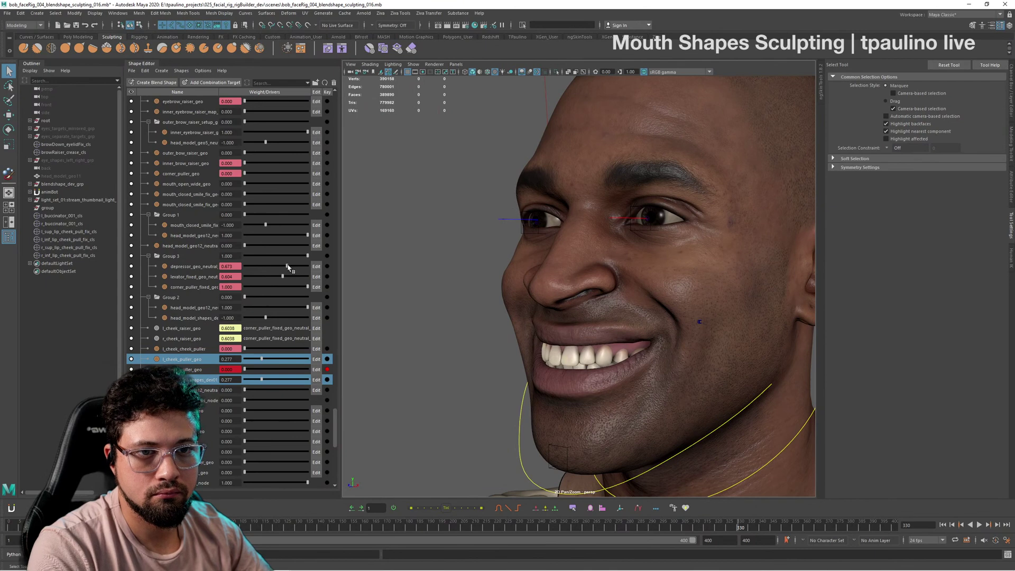
pyautogui.moveTo(288, 267); pyautogui.dragTo(316, 276)
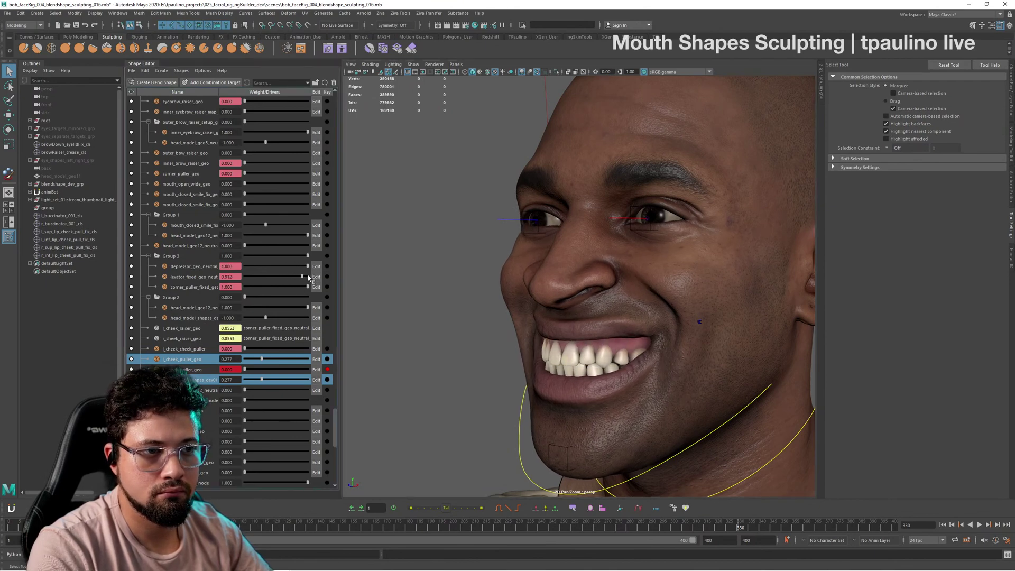
pyautogui.keyDown('alt'); pyautogui.moveTo(609, 337); pyautogui.dragTo(676, 336); pyautogui.keyUp('alt')
pyautogui.keyDown('alt'); pyautogui.moveTo(675, 335); pyautogui.dragTo(613, 336, button='right'); pyautogui.keyUp('alt')
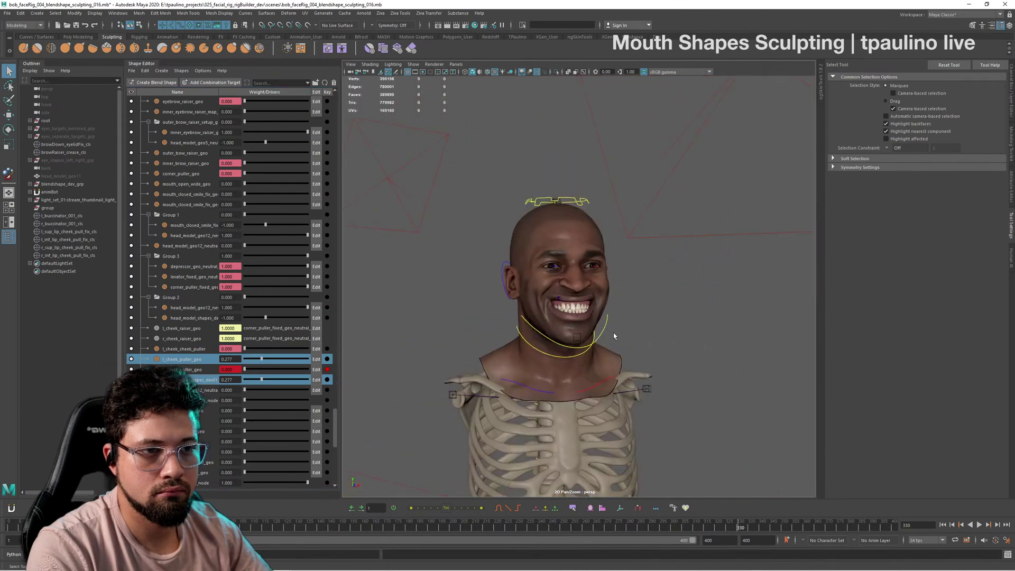
pyautogui.keyDown('alt'); pyautogui.moveTo(613, 335); pyautogui.dragTo(639, 334); pyautogui.keyUp('alt')
pyautogui.keyDown('alt'); pyautogui.moveTo(639, 334); pyautogui.dragTo(693, 339, button='right'); pyautogui.keyUp('alt')
pyautogui.moveTo(692, 338)
pyautogui.keyDown('alt'); pyautogui.mouseDown()
pyautogui.moveTo(628, 352)
pyautogui.moveTo(701, 351)
pyautogui.mouseUp(); pyautogui.keyUp('alt')
pyautogui.hotkey('ctrl', 'z')
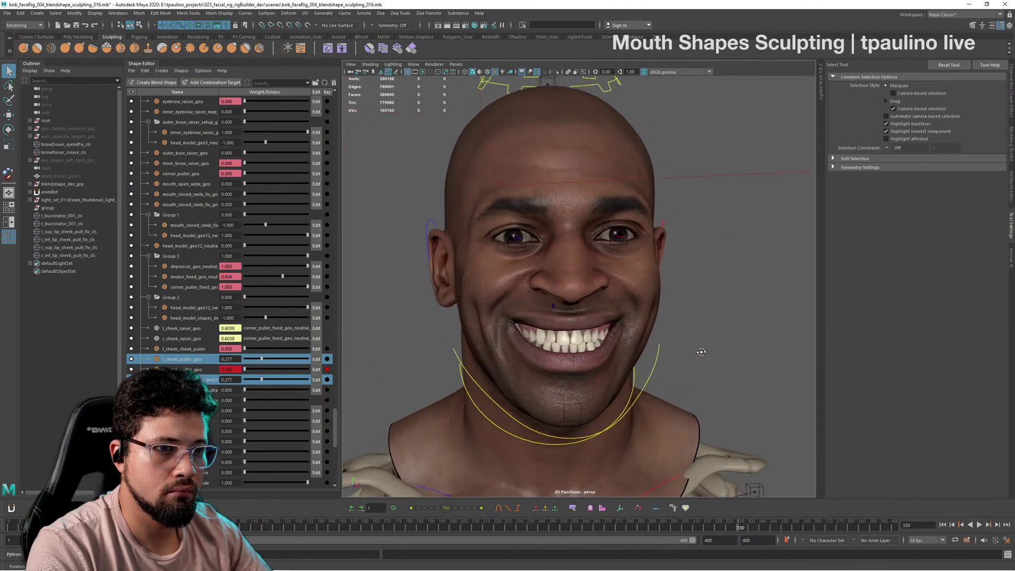
# Step: Inspect the wide smile from the front and both sides, at close range and from a distance
pyautogui.keyDown('alt'); pyautogui.moveTo(702, 352); pyautogui.dragTo(682, 351, button='right'); pyautogui.keyUp('alt')
pyautogui.keyDown('alt'); pyautogui.moveTo(682, 352); pyautogui.dragTo(709, 354); pyautogui.keyUp('alt')
pyautogui.keyDown('alt'); pyautogui.moveTo(709, 353); pyautogui.dragTo(565, 347, button='right'); pyautogui.keyUp('alt')
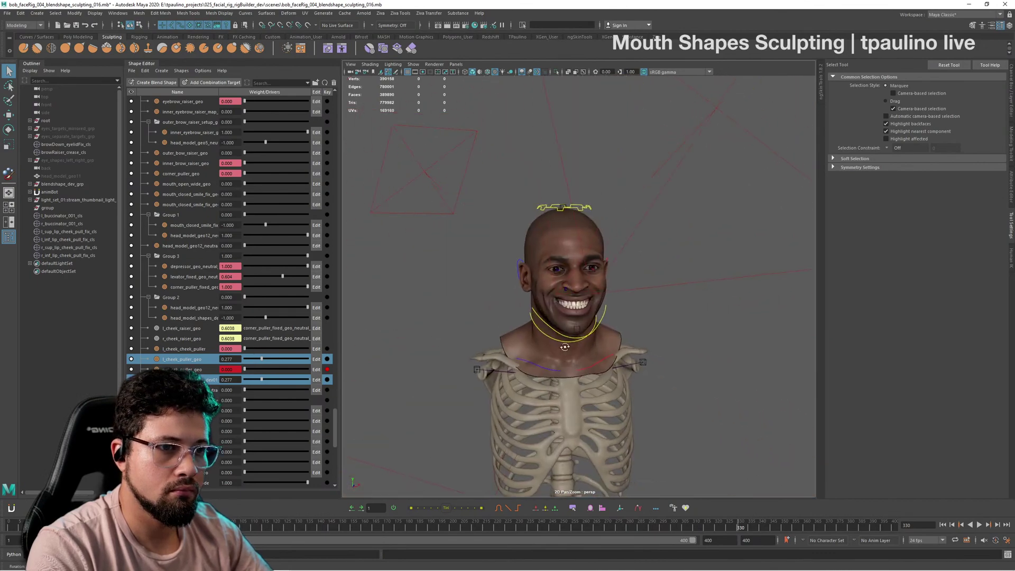
pyautogui.keyDown('alt'); pyautogui.moveTo(565, 347); pyautogui.dragTo(601, 338); pyautogui.keyUp('alt')
pyautogui.keyDown('alt'); pyautogui.moveTo(456, 295); pyautogui.dragTo(565, 302, button='right'); pyautogui.keyUp('alt')
pyautogui.keyDown('alt'); pyautogui.moveTo(565, 303); pyautogui.dragTo(438, 335); pyautogui.keyUp('alt')
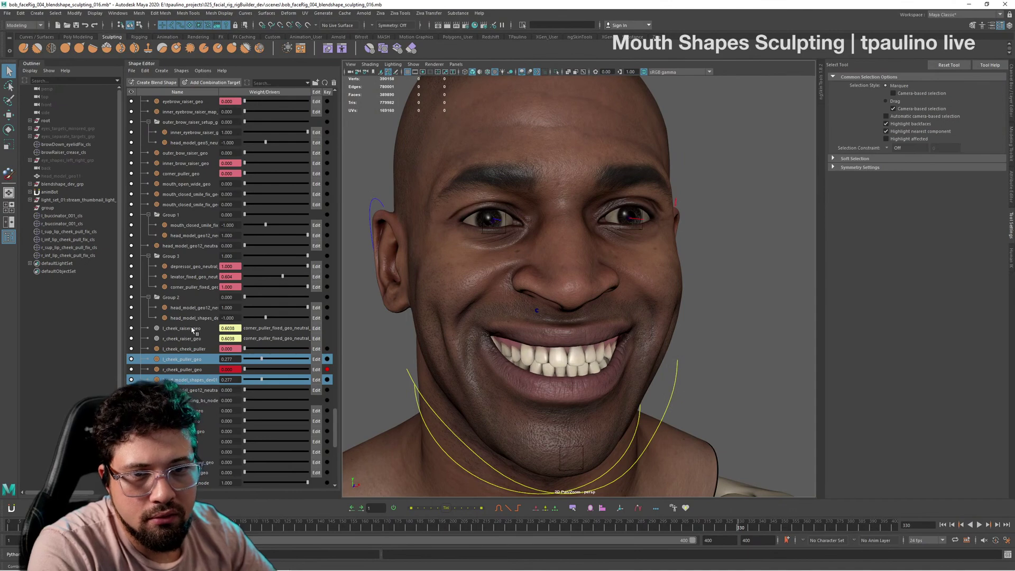
pyautogui.keyDown('alt'); pyautogui.moveTo(676, 289); pyautogui.dragTo(656, 333); pyautogui.keyUp('alt')
pyautogui.scroll(-5, 661, 333)
pyautogui.scroll(5, 656, 334)
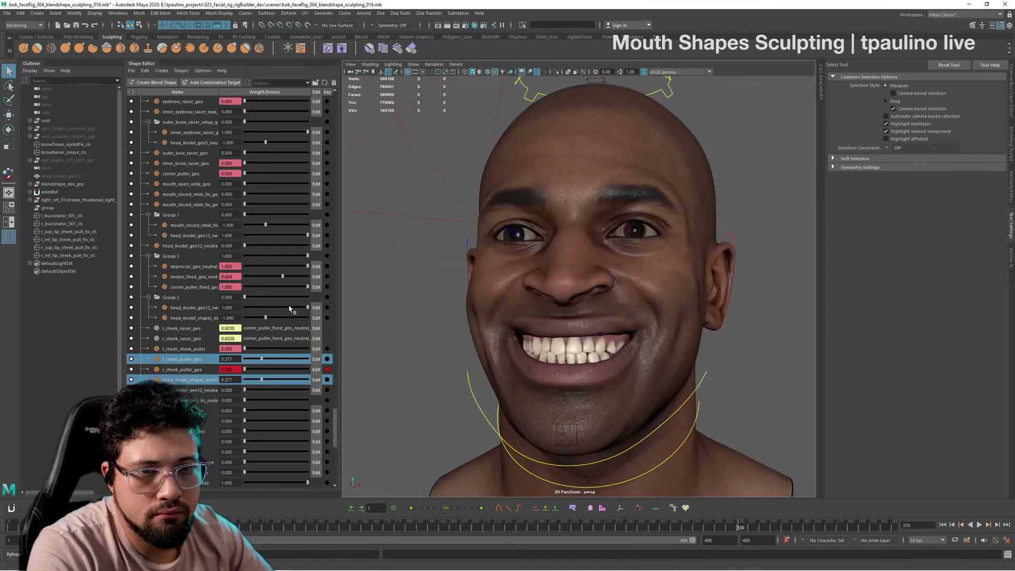
# Step: Lower the fixed corner puller to 0 and set both cheek puller targets to 0.711, checking the mouth from both sides
pyautogui.moveTo(279, 286); pyautogui.dragTo(221, 289)
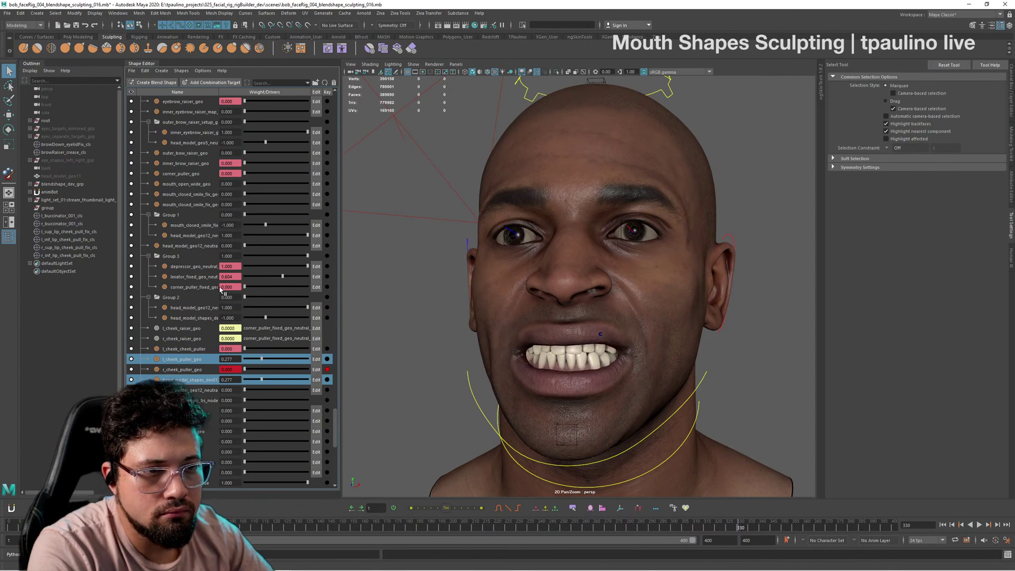
pyautogui.keyDown('alt'); pyautogui.moveTo(534, 345); pyautogui.dragTo(576, 347); pyautogui.keyUp('alt')
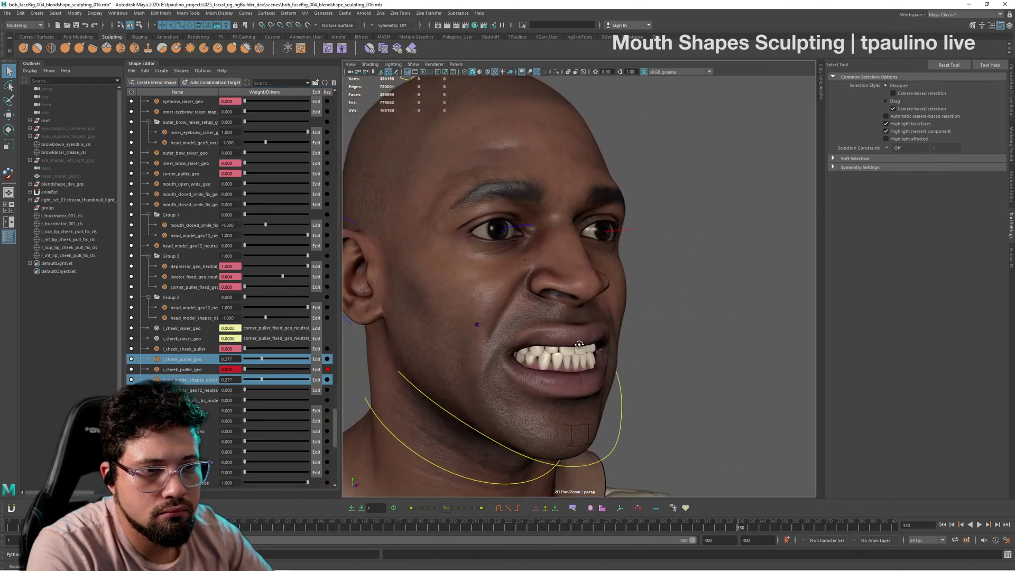
pyautogui.moveTo(274, 360); pyautogui.dragTo(295, 360)
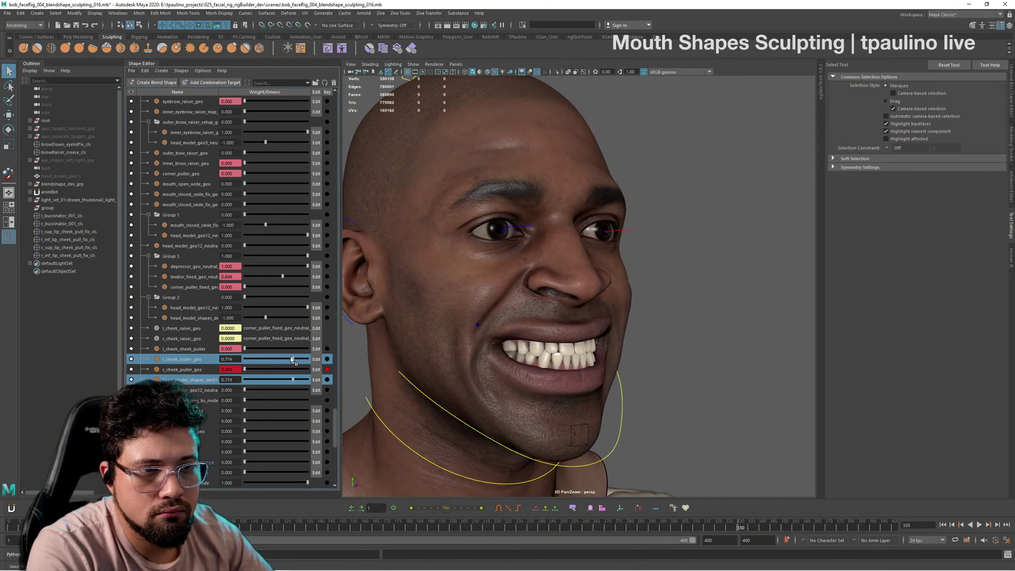
pyautogui.keyDown('alt'); pyautogui.moveTo(668, 360); pyautogui.dragTo(572, 362); pyautogui.keyUp('alt')
pyautogui.scroll(-6, 635, 365)
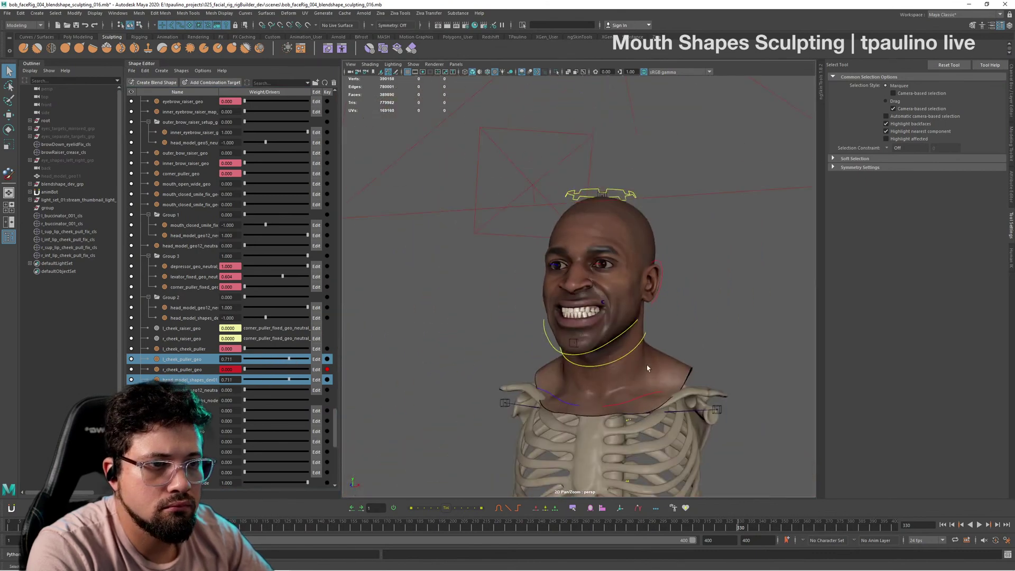
pyautogui.keyDown('alt'); pyautogui.moveTo(646, 365); pyautogui.dragTo(617, 356); pyautogui.keyUp('alt')
pyautogui.scroll(6, 639, 364)
pyautogui.scroll(4, 649, 360)
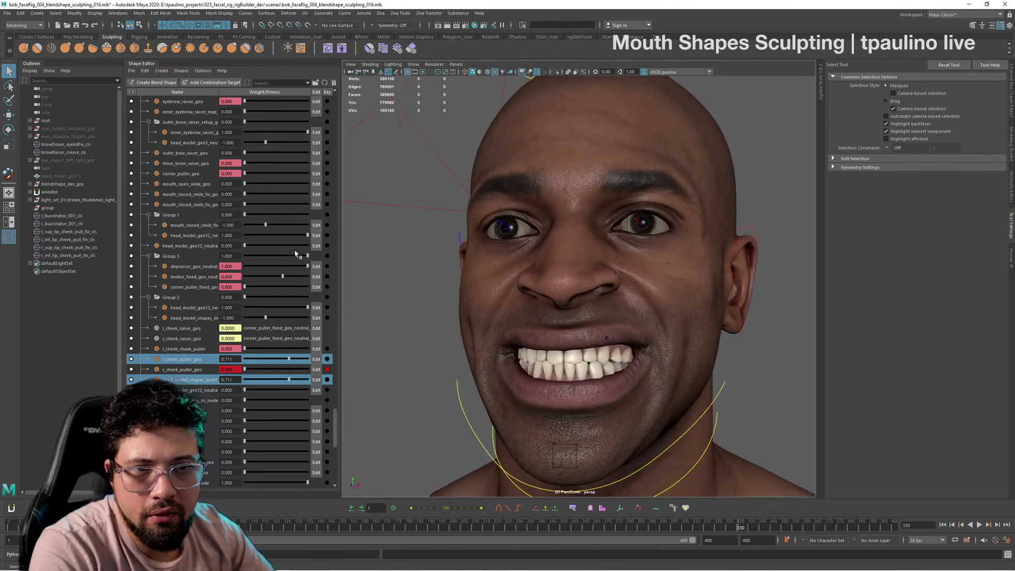
# Step: Test the levator at 0.346 with the cheek pullers active, viewing the mouth and cheeks from the front and three-quarter side
pyautogui.moveTo(279, 277); pyautogui.dragTo(266, 278)
pyautogui.scroll(-5, 523, 393)
pyautogui.keyDown('alt'); pyautogui.moveTo(669, 396); pyautogui.dragTo(514, 343); pyautogui.keyUp('alt')
pyautogui.scroll(6, 676, 393)
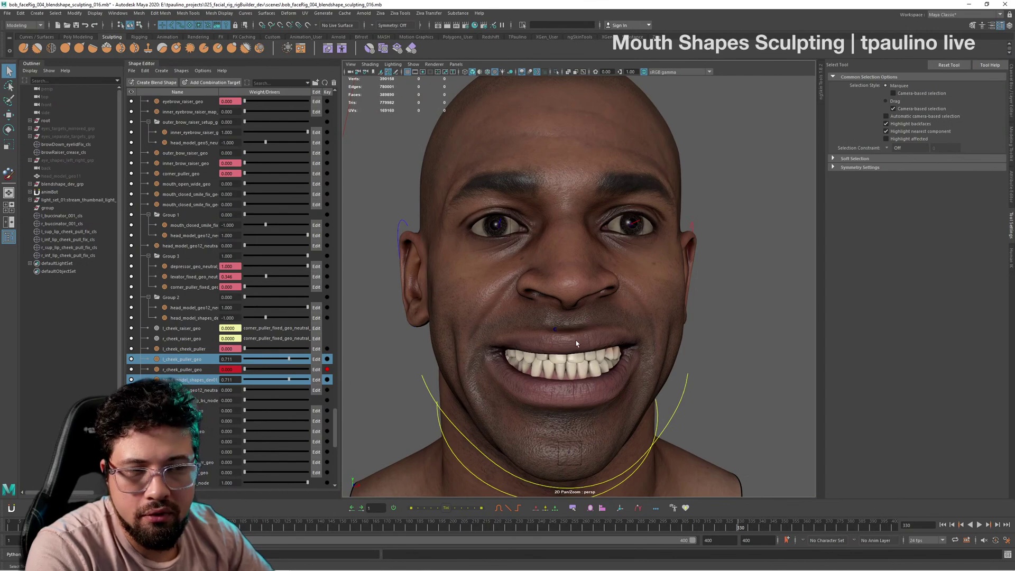
pyautogui.keyDown('alt'); pyautogui.moveTo(576, 343); pyautogui.dragTo(488, 344); pyautogui.keyUp('alt')
pyautogui.scroll(-3, 488, 344)
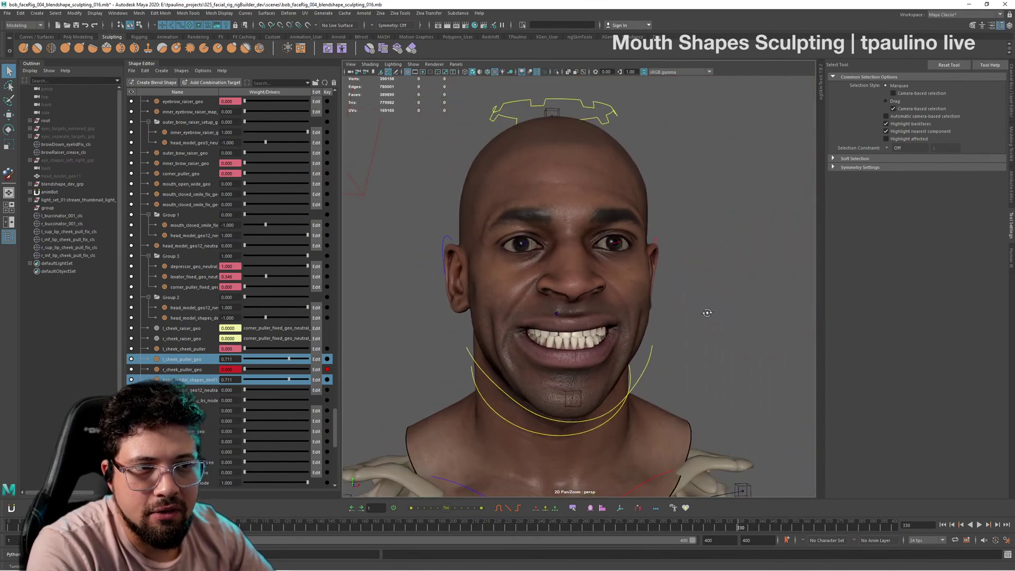
pyautogui.keyDown('alt'); pyautogui.moveTo(707, 313); pyautogui.dragTo(662, 319); pyautogui.keyUp('alt')
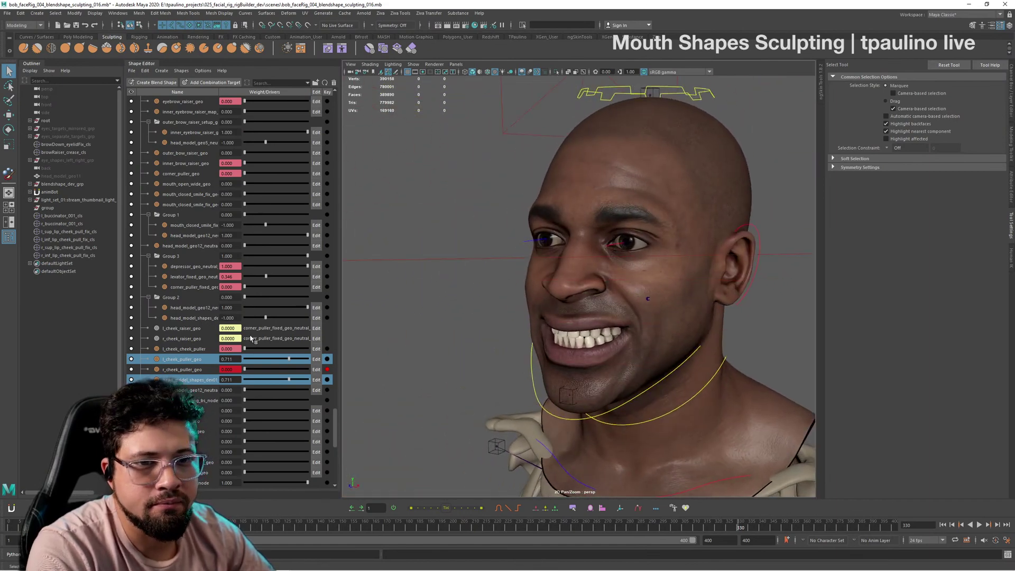
# Step: Raise both cheek puller targets to 0.874 and lower the levator to 0.044, viewing the head from several angles
pyautogui.moveTo(289, 363); pyautogui.dragTo(306, 359)
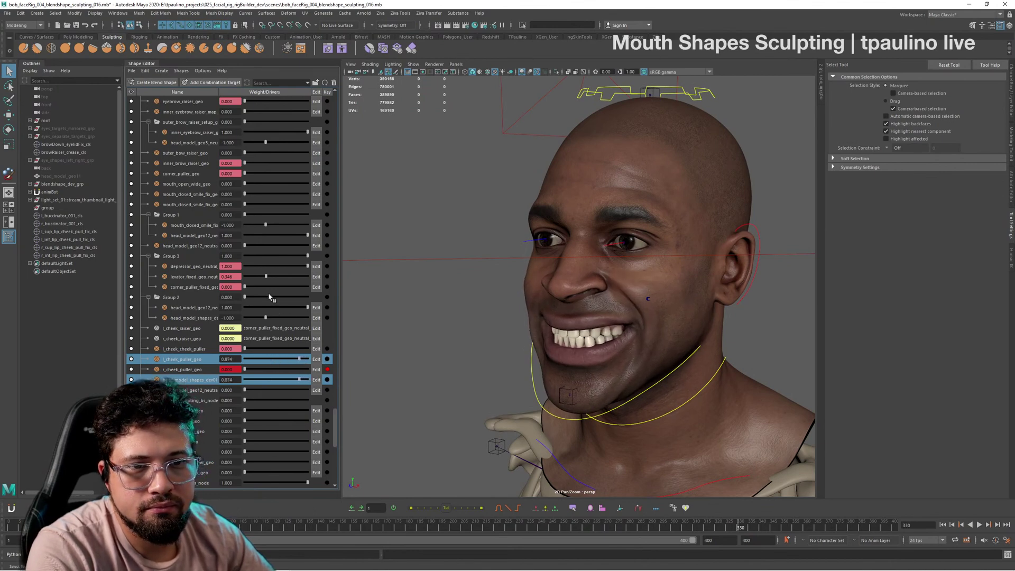
pyautogui.moveTo(260, 278); pyautogui.dragTo(283, 282)
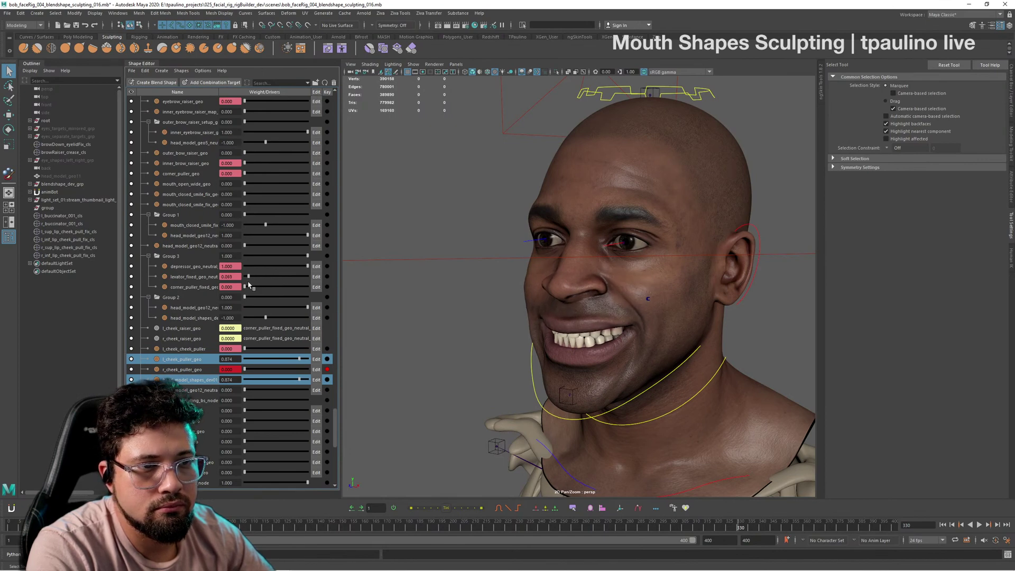
pyautogui.scroll(-10, 579, 349)
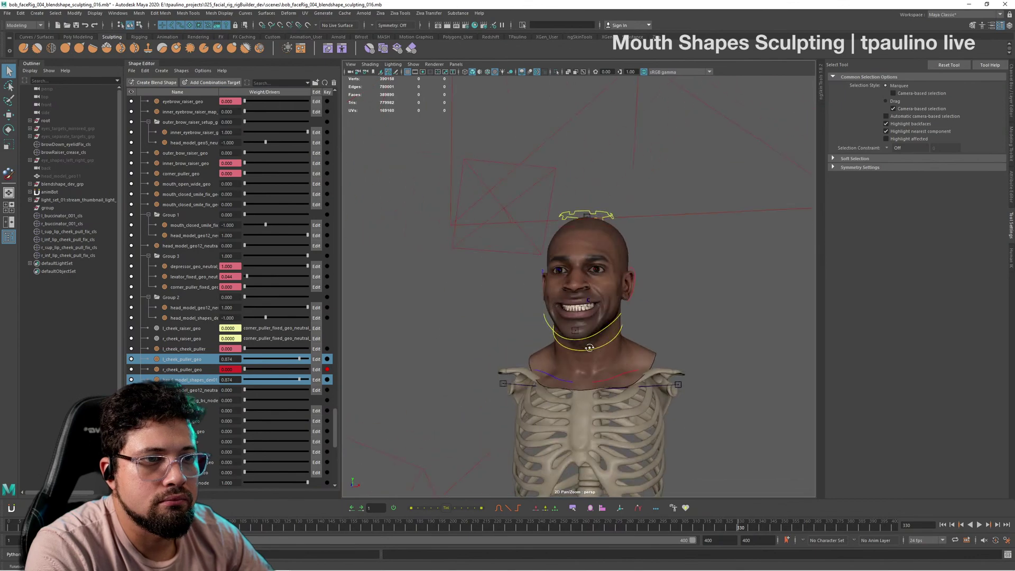
pyautogui.keyDown('alt'); pyautogui.moveTo(579, 349); pyautogui.dragTo(570, 286); pyautogui.keyUp('alt')
pyautogui.keyDown('alt'); pyautogui.moveTo(570, 287); pyautogui.dragTo(598, 299, button='right'); pyautogui.keyUp('alt')
pyautogui.keyDown('alt'); pyautogui.moveTo(598, 298); pyautogui.dragTo(705, 354); pyautogui.keyUp('alt')
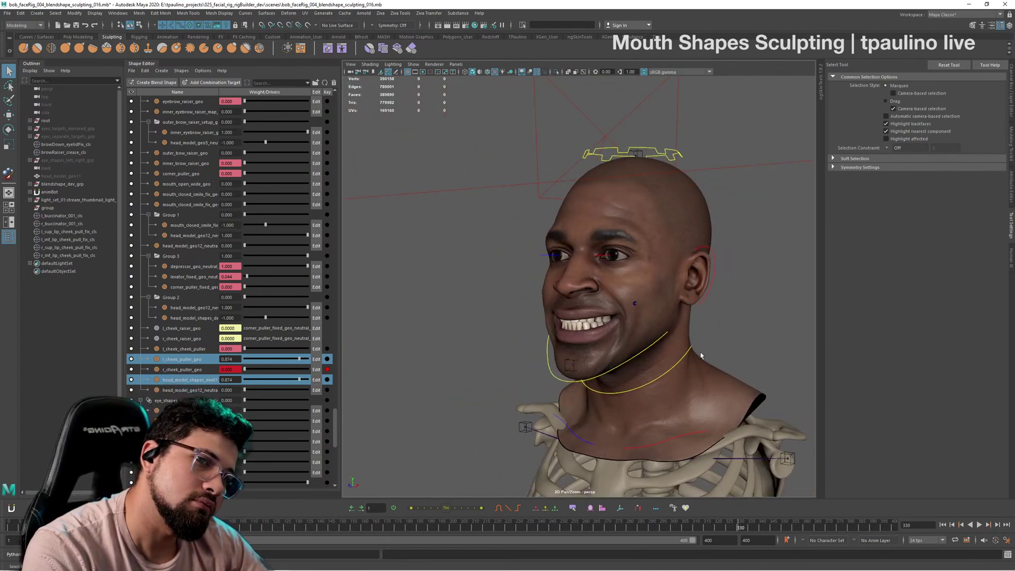
pyautogui.keyDown('alt'); pyautogui.moveTo(474, 292); pyautogui.dragTo(508, 297); pyautogui.keyUp('alt')
# Step: Test both cheek puller targets at 1.000 and examine the mouth corner, nostril and cheek fold up close
pyautogui.hotkey('alt', 'Tab')
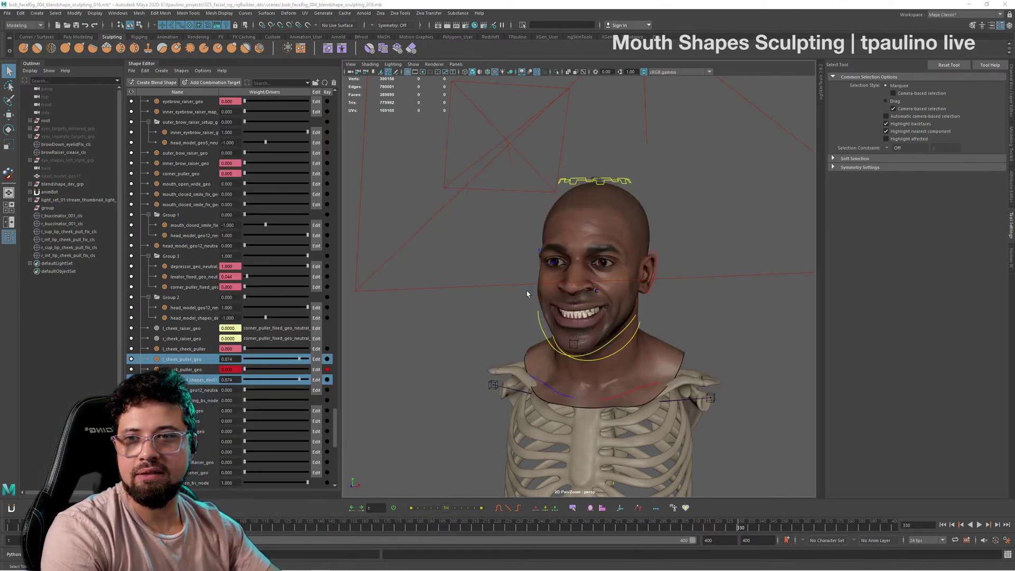
pyautogui.keyDown('alt'); pyautogui.moveTo(561, 297); pyautogui.dragTo(627, 334); pyautogui.keyUp('alt')
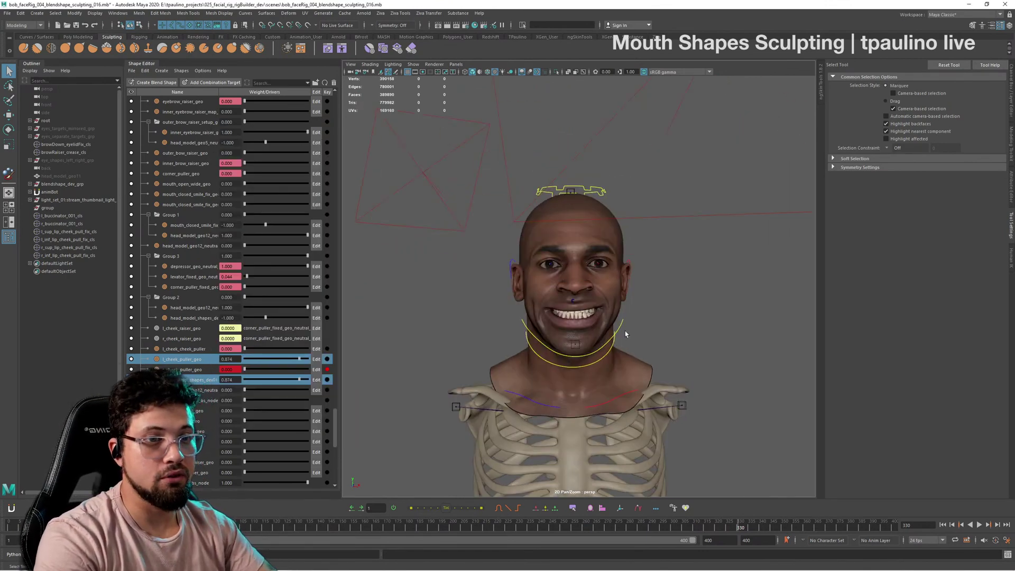
pyautogui.keyDown('alt'); pyautogui.moveTo(627, 334); pyautogui.dragTo(681, 368, button='right'); pyautogui.keyUp('alt')
pyautogui.keyDown('alt'); pyautogui.moveTo(697, 369); pyautogui.dragTo(704, 349, button='middle'); pyautogui.keyUp('alt')
pyautogui.keyDown('alt'); pyautogui.moveTo(704, 349); pyautogui.dragTo(678, 333); pyautogui.keyUp('alt')
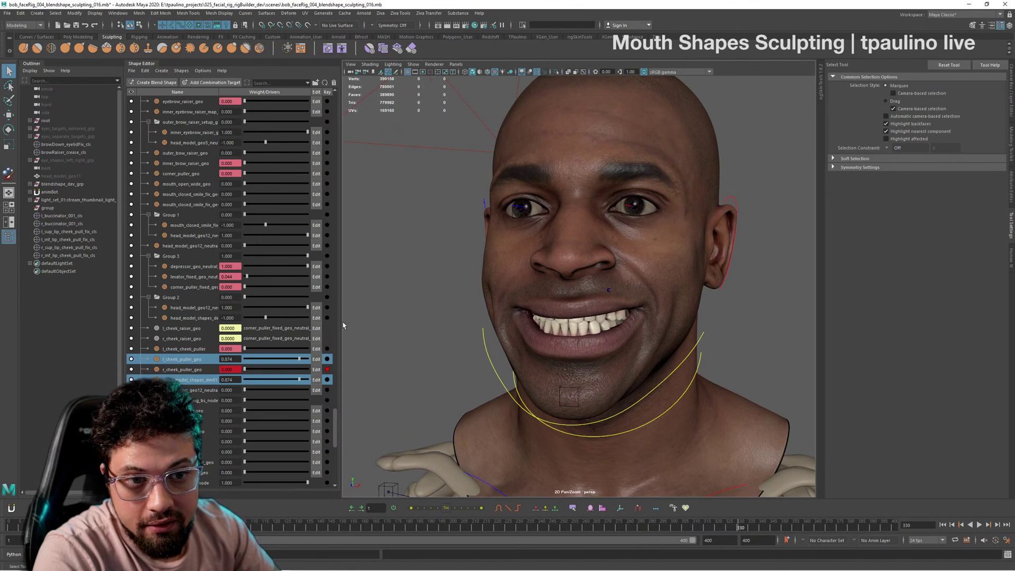
pyautogui.moveTo(293, 363); pyautogui.dragTo(328, 366)
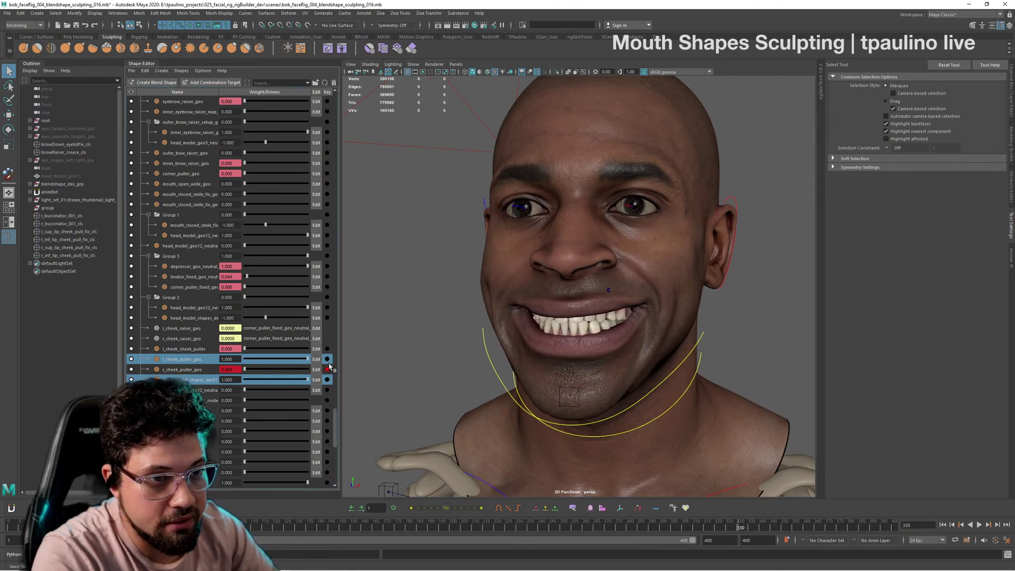
pyautogui.keyDown('alt'); pyautogui.moveTo(579, 312); pyautogui.dragTo(690, 246); pyautogui.keyUp('alt')
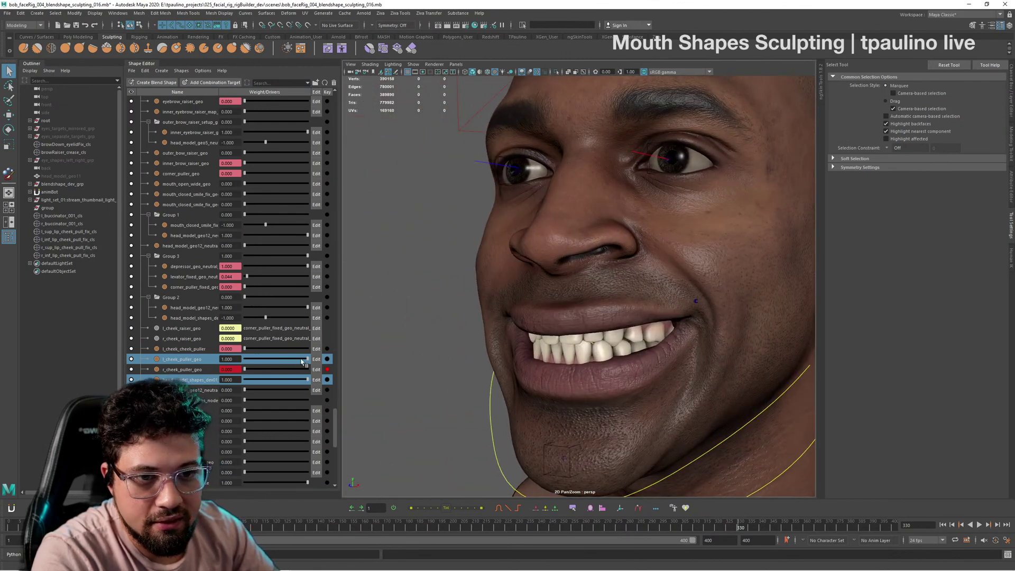
pyautogui.moveTo(303, 362)
pyautogui.mouseDown()
pyautogui.moveTo(254, 363)
pyautogui.moveTo(332, 368)
pyautogui.moveTo(261, 372)
pyautogui.moveTo(307, 378)
pyautogui.mouseUp()
pyautogui.keyDown('alt'); pyautogui.moveTo(569, 354); pyautogui.dragTo(718, 260); pyautogui.keyUp('alt')
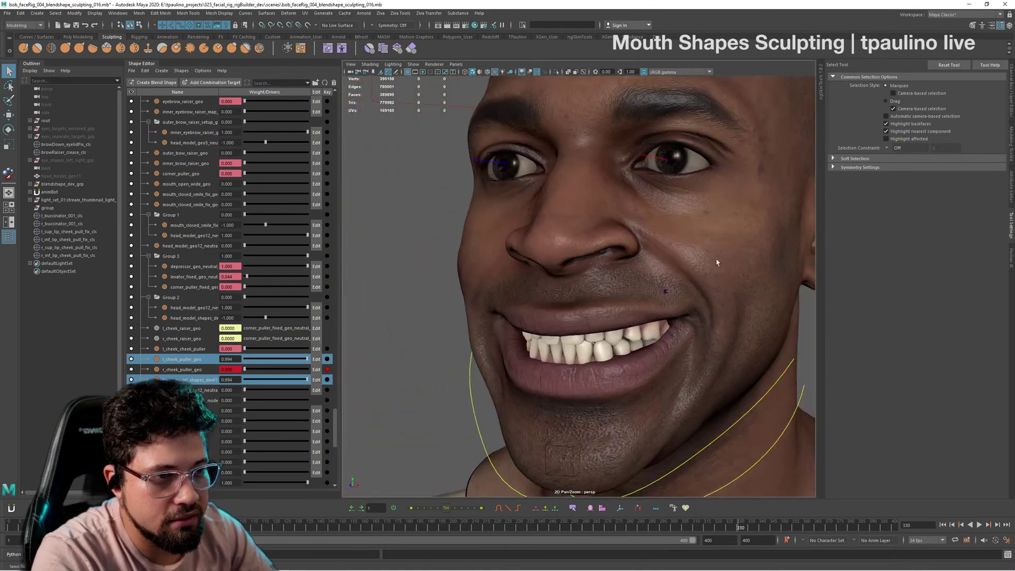
# Step: Reduce both cheek puller targets to 0.560 and compare the face from the three-quarter and front views
pyautogui.keyDown('alt'); pyautogui.moveTo(719, 260); pyautogui.dragTo(598, 305, button='right'); pyautogui.keyUp('alt')
pyautogui.moveTo(598, 304)
pyautogui.keyDown('alt'); pyautogui.mouseDown()
pyautogui.moveTo(646, 299)
pyautogui.moveTo(609, 304)
pyautogui.mouseUp(); pyautogui.keyUp('alt')
pyautogui.keyDown('alt'); pyautogui.moveTo(610, 304); pyautogui.dragTo(457, 321, button='right'); pyautogui.keyUp('alt')
pyautogui.moveTo(292, 364); pyautogui.dragTo(280, 362)
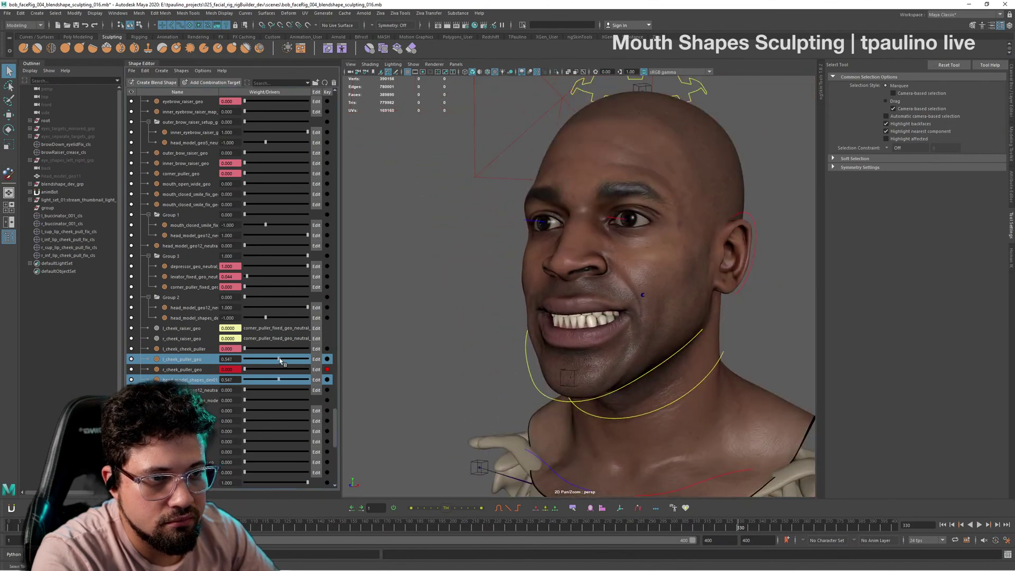
pyautogui.keyDown('alt'); pyautogui.moveTo(593, 366); pyautogui.dragTo(620, 365); pyautogui.keyUp('alt')
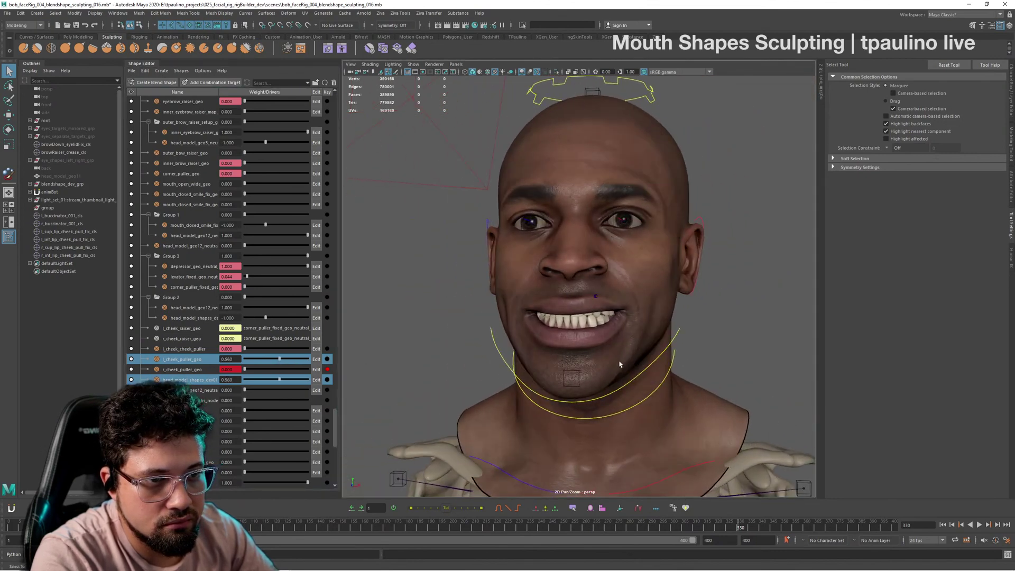
# Step: Try the smile with the jaw moved by rotating jaw_ctrl, undo the rotation and clear the selection
pyautogui.keyDown('alt'); pyautogui.moveTo(437, 320); pyautogui.dragTo(571, 382); pyautogui.keyUp('alt')
pyautogui.click(551, 397)
pyautogui.press('e')
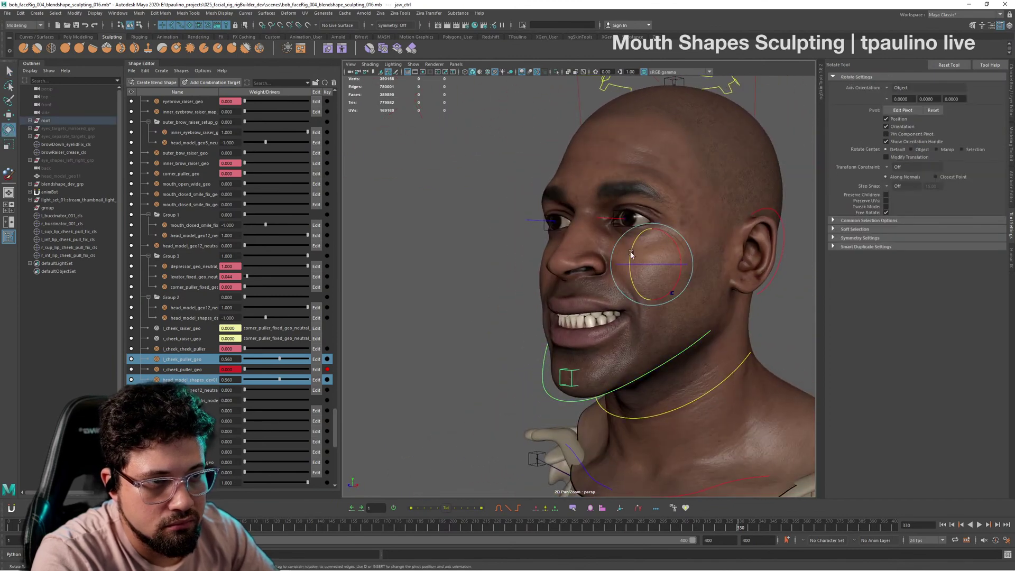
pyautogui.moveTo(631, 253); pyautogui.dragTo(588, 334)
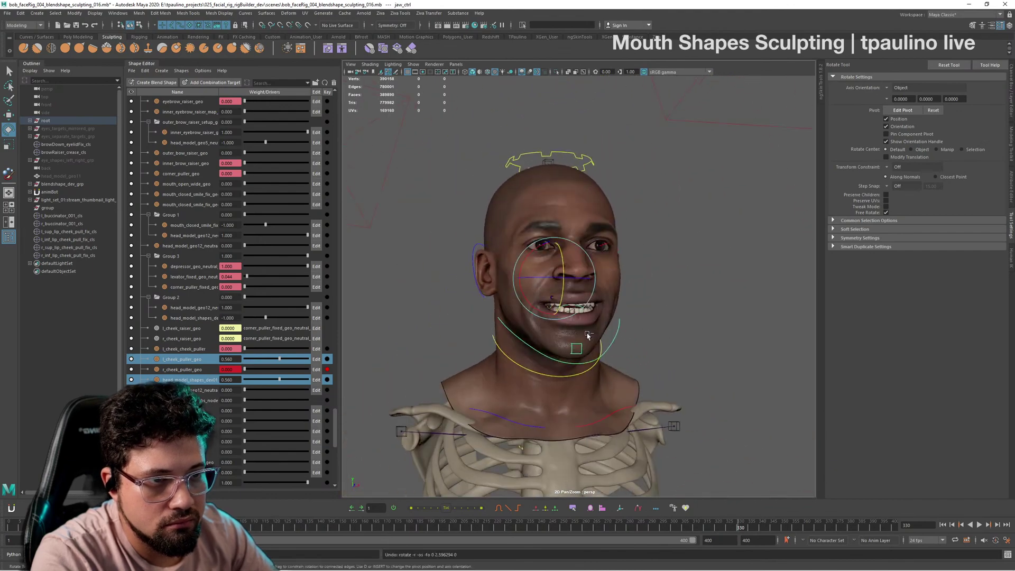
pyautogui.moveTo(689, 333)
pyautogui.keyDown('alt'); pyautogui.mouseDown(button='right')
pyautogui.moveTo(753, 332)
pyautogui.moveTo(672, 334)
pyautogui.mouseUp(button='right'); pyautogui.keyUp('alt')
pyautogui.keyDown('alt'); pyautogui.moveTo(671, 334); pyautogui.dragTo(412, 322); pyautogui.keyUp('alt')
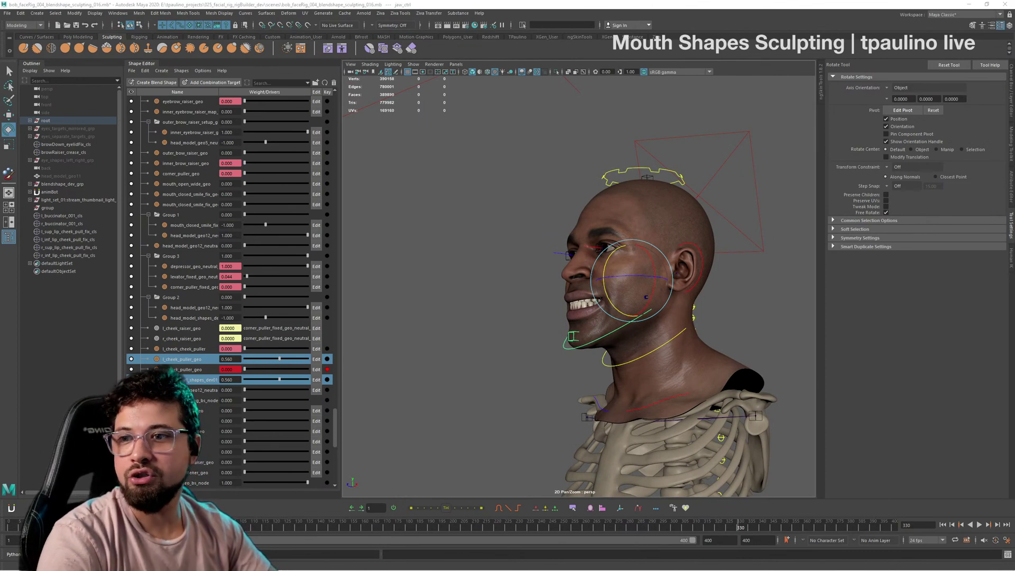
pyautogui.click(528, 270)
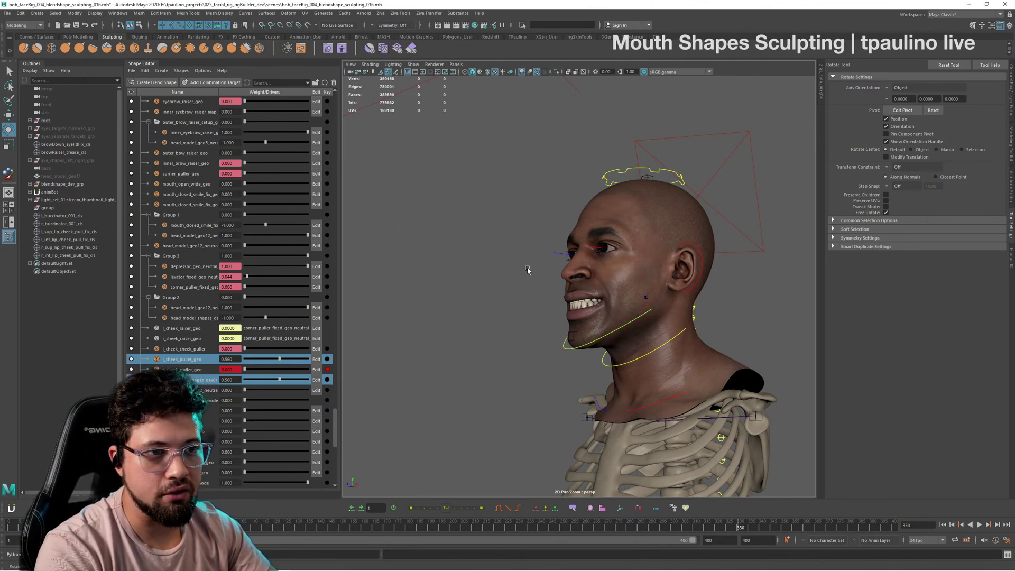
# Step: Lower both cheek puller targets to 0 and inspect the remaining mouth shape from the front and side
pyautogui.keyDown('alt'); pyautogui.moveTo(527, 270); pyautogui.dragTo(582, 262); pyautogui.keyUp('alt')
pyautogui.keyDown('alt'); pyautogui.moveTo(582, 262); pyautogui.dragTo(653, 334, button='right'); pyautogui.keyUp('alt')
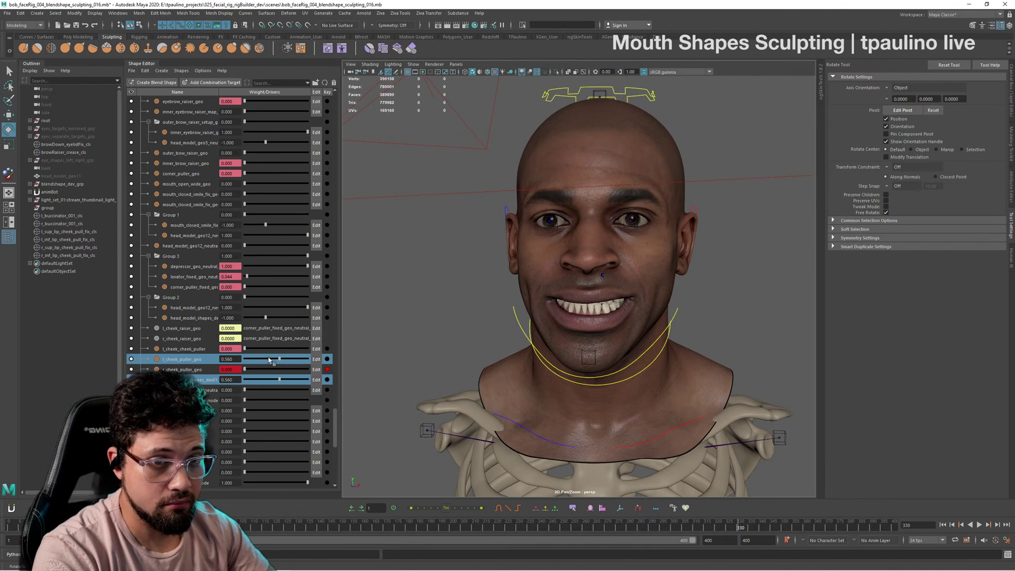
pyautogui.moveTo(269, 360); pyautogui.dragTo(241, 359)
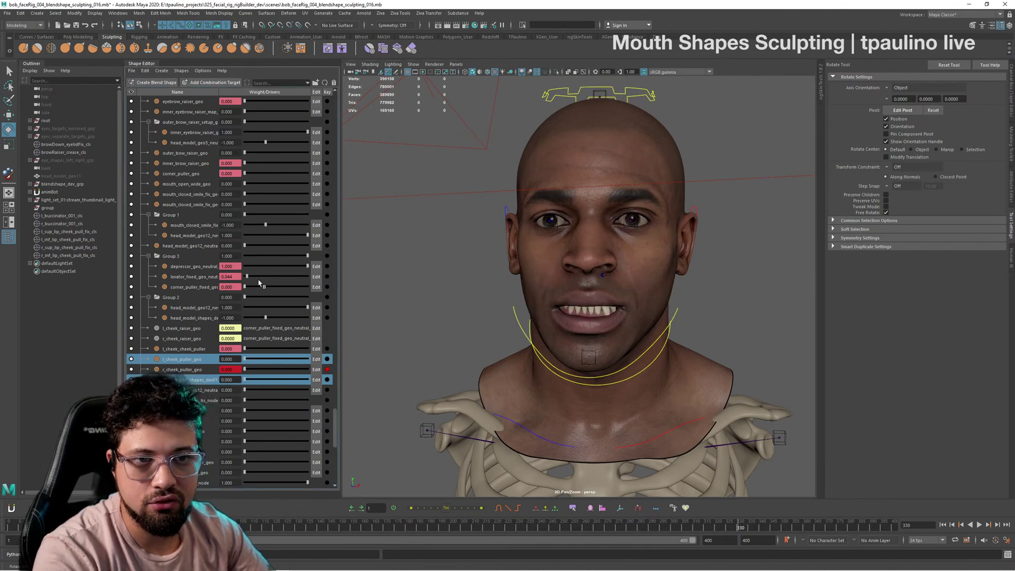
pyautogui.keyDown('alt'); pyautogui.moveTo(705, 324); pyautogui.dragTo(648, 325); pyautogui.keyUp('alt')
pyautogui.keyDown('alt'); pyautogui.moveTo(647, 325); pyautogui.dragTo(677, 329, button='right'); pyautogui.keyUp('alt')
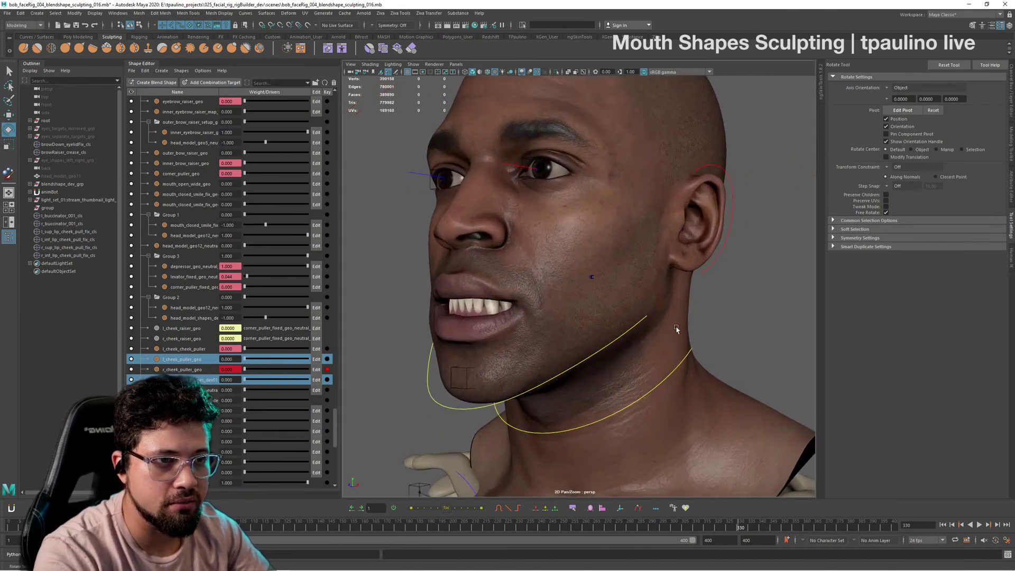
pyautogui.keyDown('alt'); pyautogui.moveTo(677, 330); pyautogui.dragTo(720, 363); pyautogui.keyUp('alt')
pyautogui.keyDown('alt'); pyautogui.moveTo(721, 363); pyautogui.dragTo(592, 349, button='right'); pyautogui.keyUp('alt')
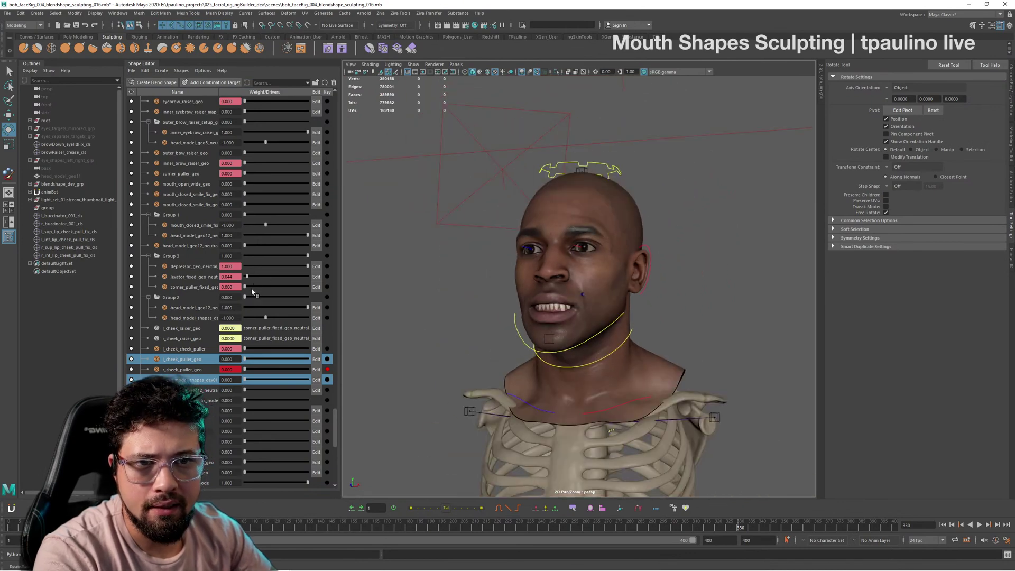
# Step: Set the fixed corner puller to 1.000, the fixed levator to about 0.585 and both cheek pullers to 0.314, and inspect the smile
pyautogui.moveTo(253, 291); pyautogui.dragTo(284, 279)
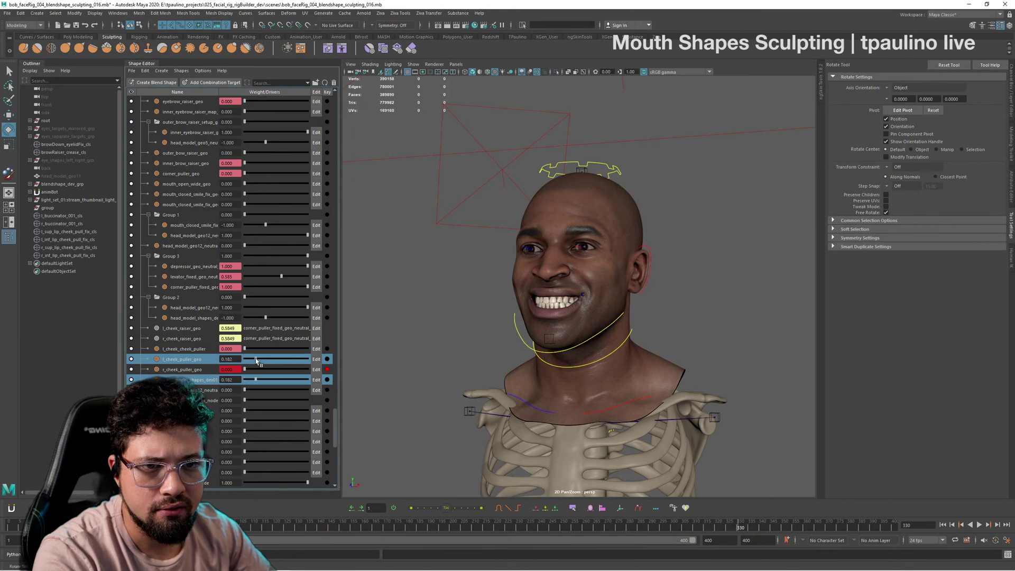
pyautogui.moveTo(257, 361); pyautogui.dragTo(265, 362)
pyautogui.keyDown('alt'); pyautogui.moveTo(614, 358); pyautogui.dragTo(639, 355); pyautogui.keyUp('alt')
pyautogui.keyDown('alt'); pyautogui.moveTo(639, 355); pyautogui.dragTo(734, 352, button='right'); pyautogui.keyUp('alt')
pyautogui.keyDown('alt'); pyautogui.moveTo(734, 353); pyautogui.dragTo(516, 311); pyautogui.keyUp('alt')
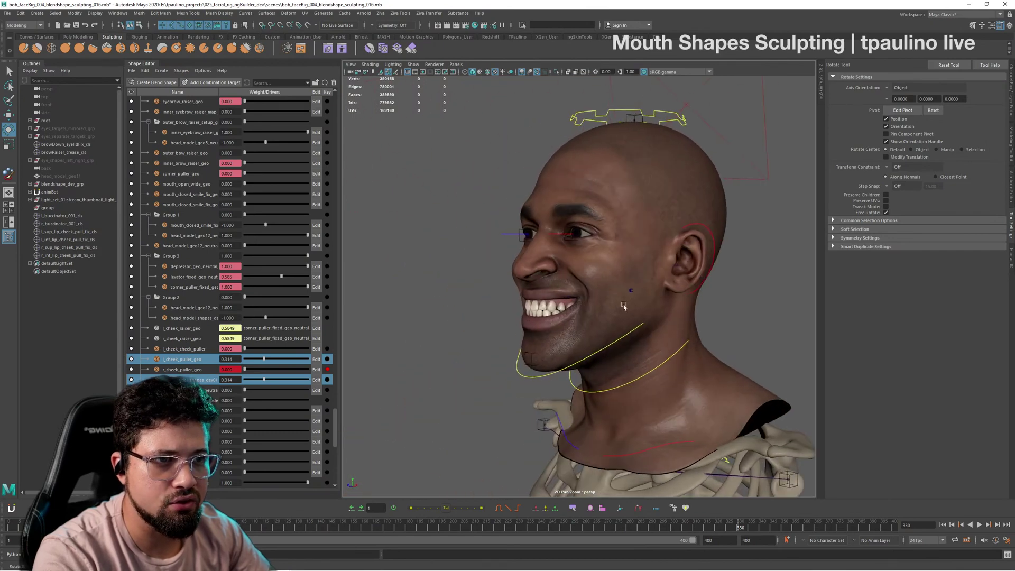
pyautogui.keyDown('alt'); pyautogui.moveTo(625, 306); pyautogui.dragTo(560, 318, button='right'); pyautogui.keyUp('alt')
pyautogui.keyDown('alt'); pyautogui.moveTo(561, 317); pyautogui.dragTo(592, 323); pyautogui.keyUp('alt')
pyautogui.keyDown('alt'); pyautogui.moveTo(592, 323); pyautogui.dragTo(646, 332, button='right'); pyautogui.keyUp('alt')
# Step: Save the scene and view the toothy smile from the three-quarter angle
pyautogui.hotkey('ctrl', 's')
pyautogui.press('q')
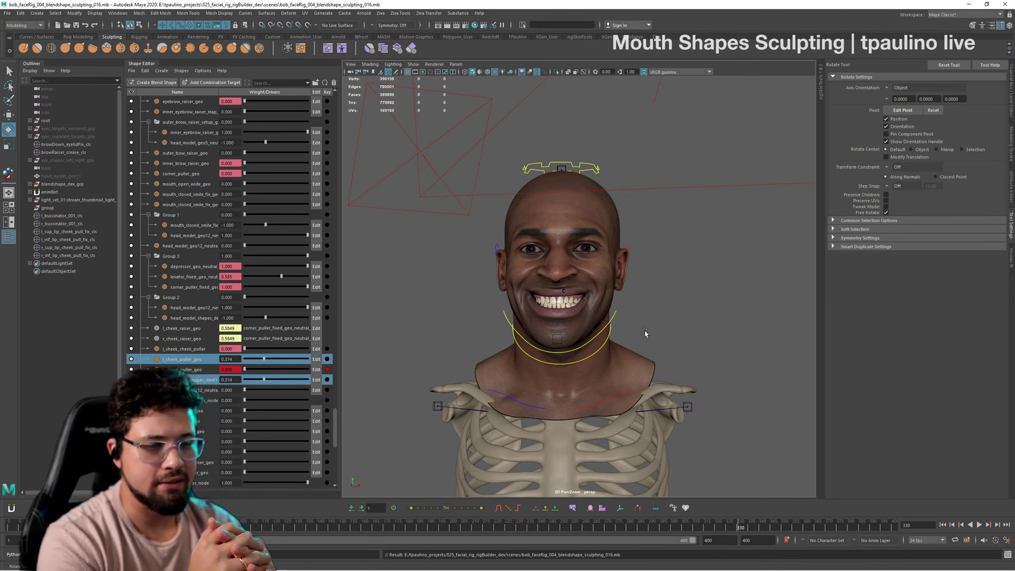
pyautogui.keyDown('alt'); pyautogui.moveTo(806, 349); pyautogui.dragTo(653, 294); pyautogui.keyUp('alt')
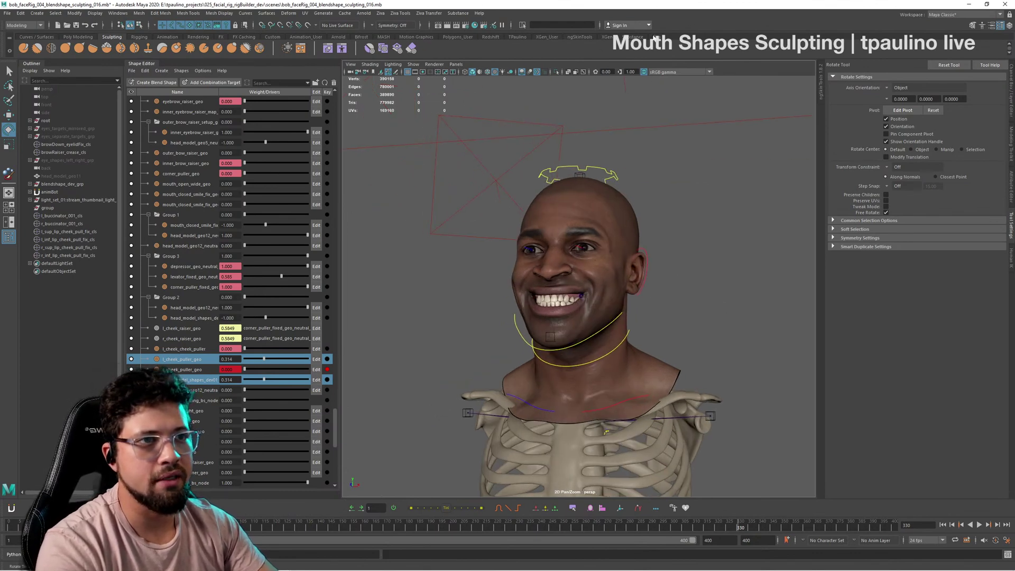
# Step: Open tpRigBuilder beside the head model and expand the FaceRig build actions
pyautogui.click(519, 38)
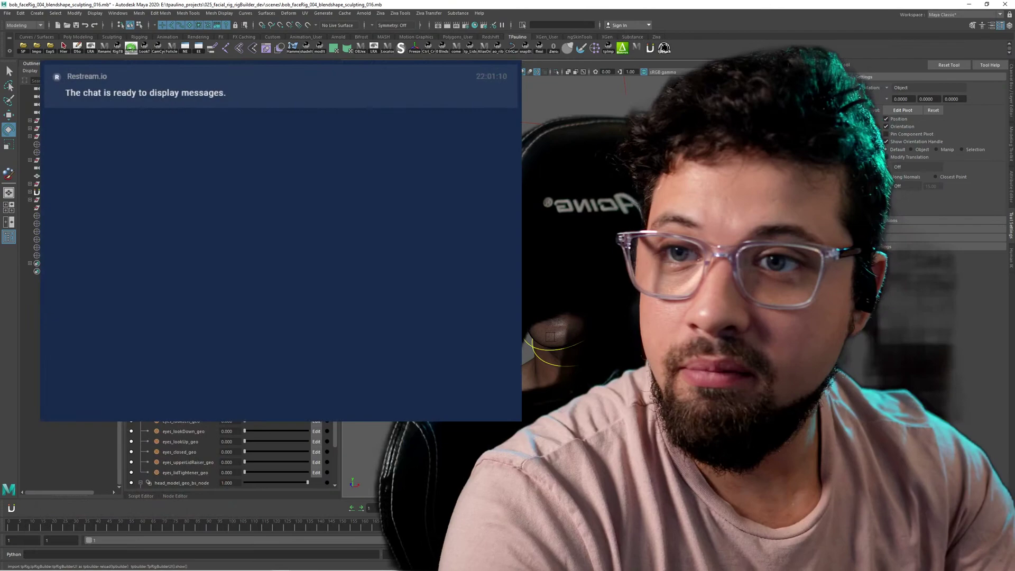
pyautogui.hotkey('alt', 'Tab')
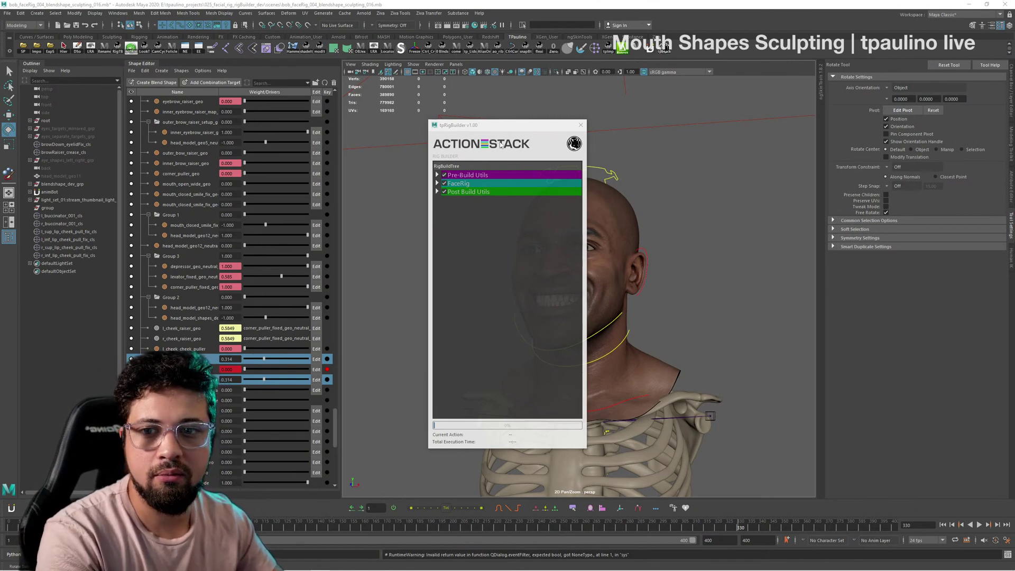
pyautogui.moveTo(510, 129); pyautogui.dragTo(764, 138)
pyautogui.click(703, 180)
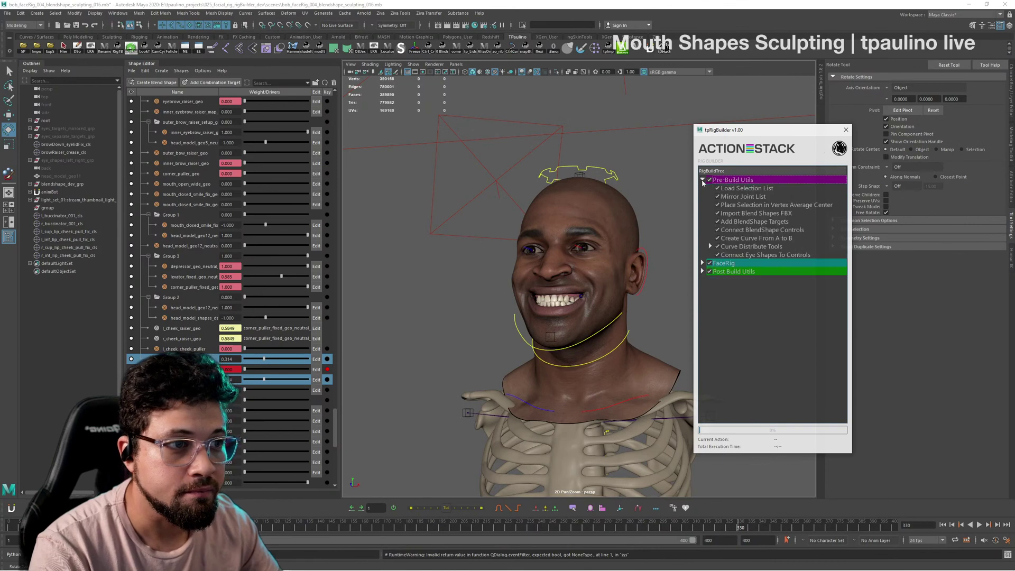
pyautogui.click(702, 180)
pyautogui.click(703, 188)
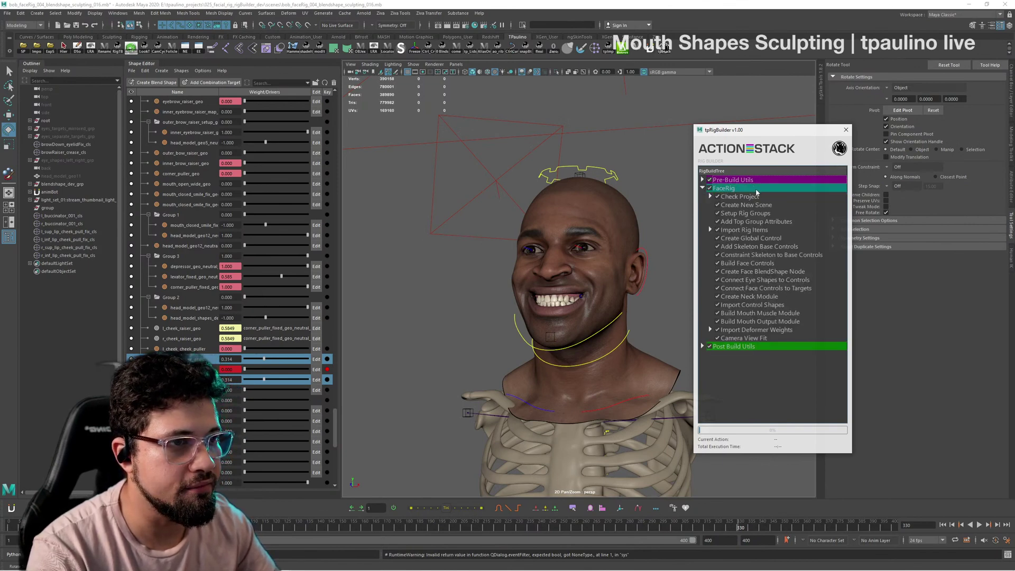
# Step: Exclude Build Mouth Muscle Module and Build Mouth Output Module from FaceRig and run the FaceRig build
pyautogui.click(719, 321)
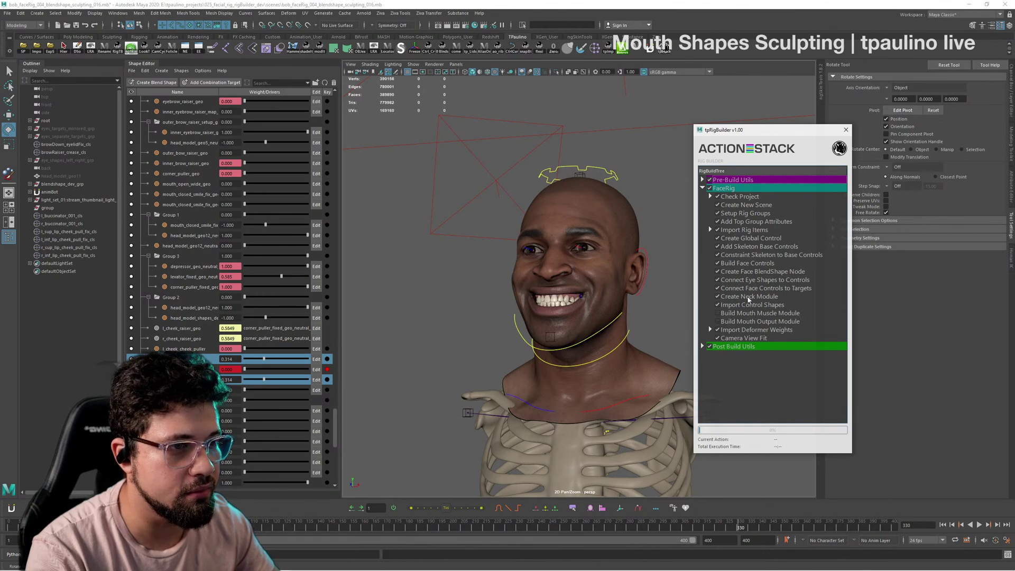
pyautogui.keyDown('alt'); pyautogui.moveTo(602, 349); pyautogui.dragTo(578, 346); pyautogui.keyUp('alt')
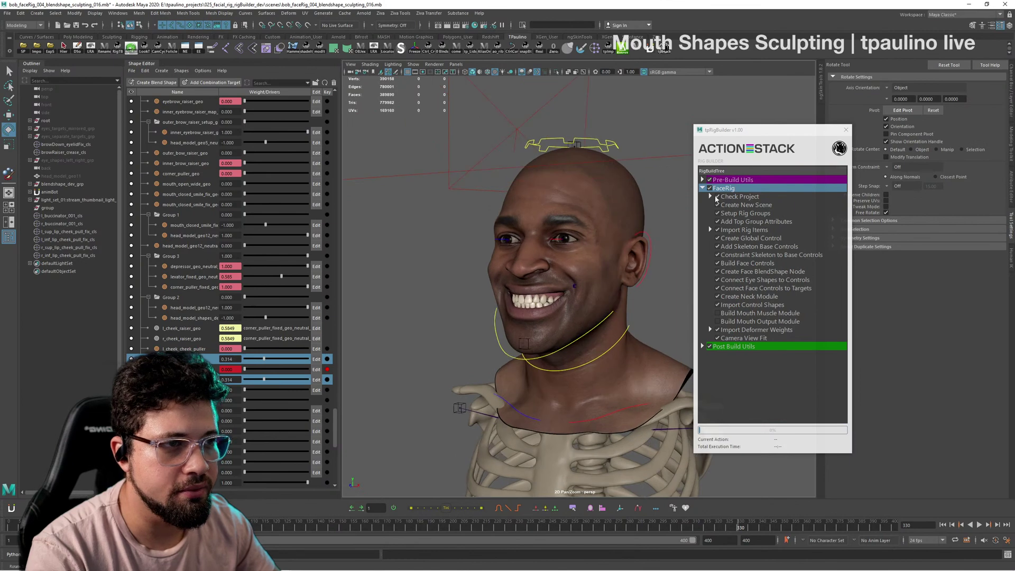
pyautogui.rightClick(730, 189)
pyautogui.click(747, 194)
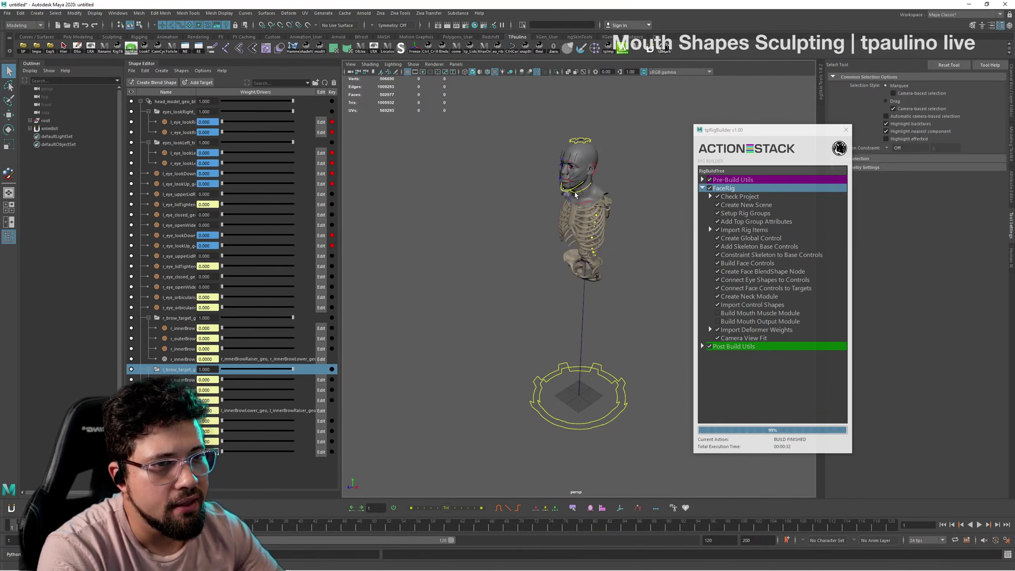
# Step: Frame the rebuilt face and raise the Parameter of both nose wrinkler and both levatorLabiiSup controls to 0.6
pyautogui.keyDown('alt'); pyautogui.moveTo(620, 311); pyautogui.dragTo(577, 370, button='right'); pyautogui.keyUp('alt')
pyautogui.keyDown('alt'); pyautogui.moveTo(576, 371); pyautogui.dragTo(531, 363); pyautogui.keyUp('alt')
pyautogui.keyDown('alt'); pyautogui.moveTo(531, 364); pyautogui.dragTo(545, 320, button='right'); pyautogui.keyUp('alt')
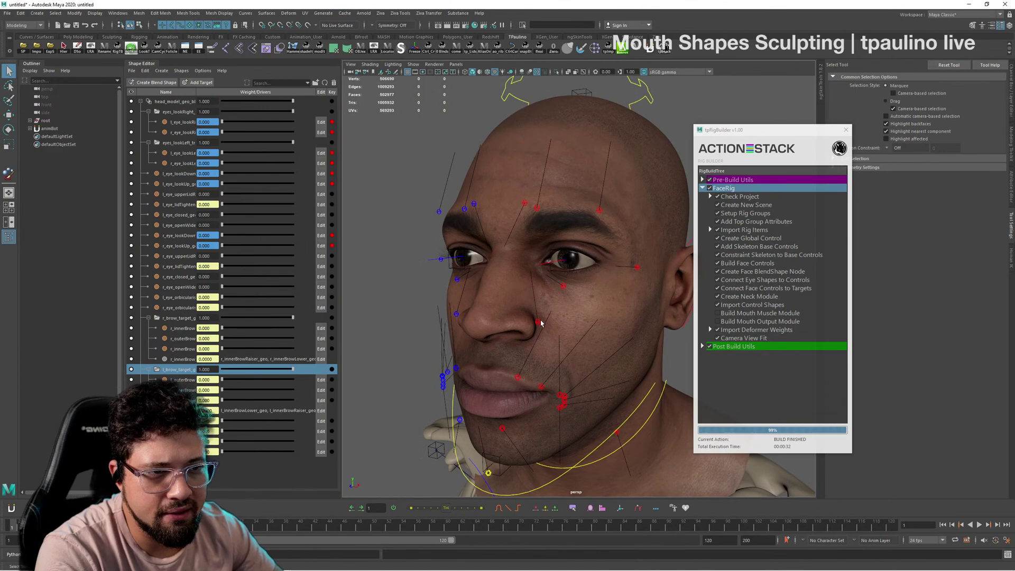
pyautogui.click(539, 321)
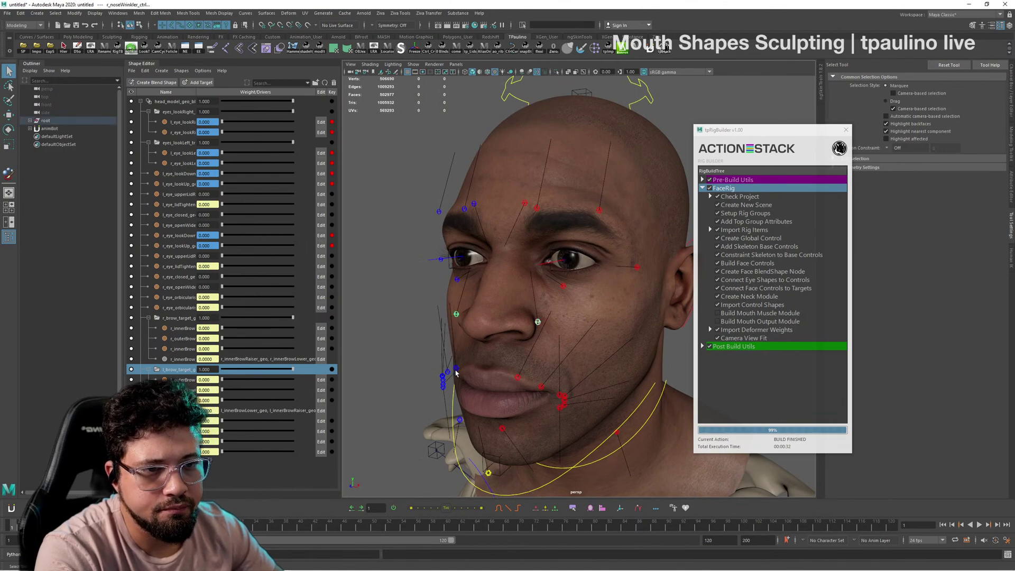
pyautogui.keyDown('shift'); pyautogui.click(533, 209); pyautogui.keyUp('shift')
pyautogui.hotkey('ctrl', 'z')
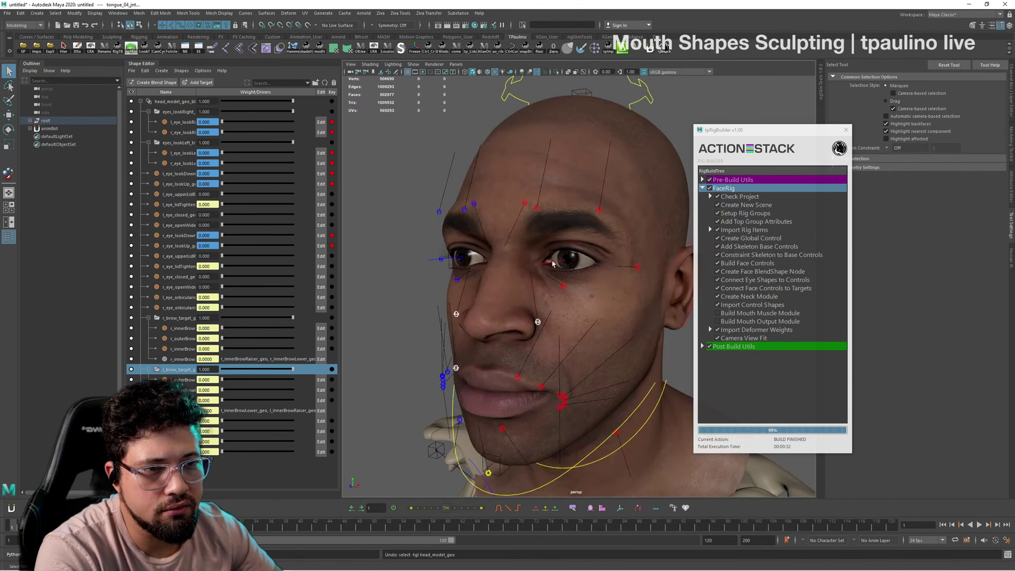
pyautogui.click(518, 379)
pyautogui.click(1012, 91)
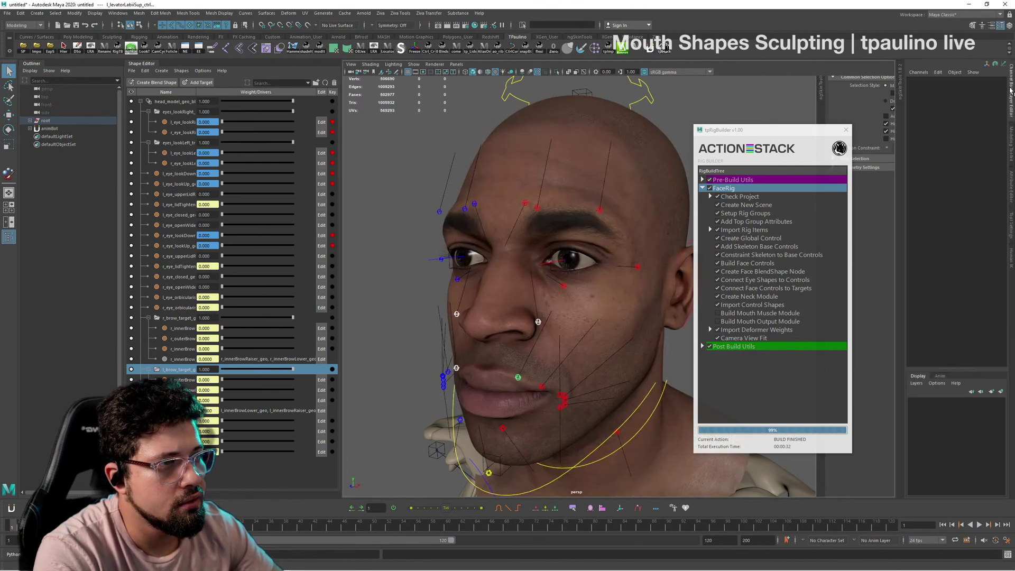
pyautogui.moveTo(683, 268); pyautogui.dragTo(682, 268, button='middle')
# Step: Hide skull_bone_geo poking through the forehead and inspect the raised lip expression from the front
pyautogui.click(605, 198)
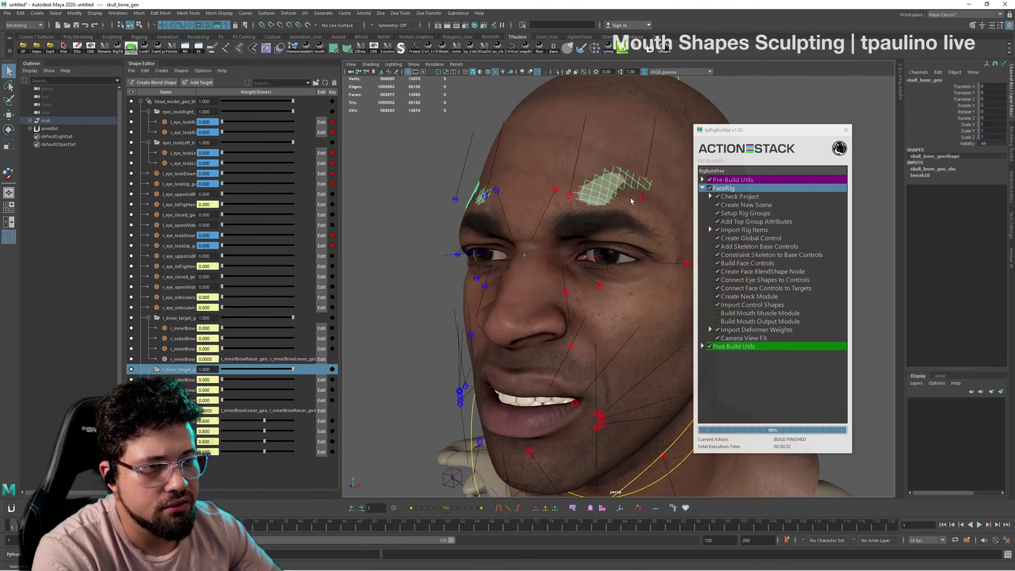
pyautogui.press('h')
pyautogui.keyDown('alt'); pyautogui.moveTo(574, 272); pyautogui.dragTo(521, 281, button='right'); pyautogui.keyUp('alt')
pyautogui.keyDown('alt'); pyautogui.moveTo(521, 282); pyautogui.dragTo(596, 289); pyautogui.keyUp('alt')
pyautogui.keyDown('alt'); pyautogui.moveTo(596, 289); pyautogui.dragTo(533, 277, button='middle'); pyautogui.keyUp('alt')
pyautogui.keyDown('alt'); pyautogui.moveTo(532, 277); pyautogui.dragTo(598, 293, button='right'); pyautogui.keyUp('alt')
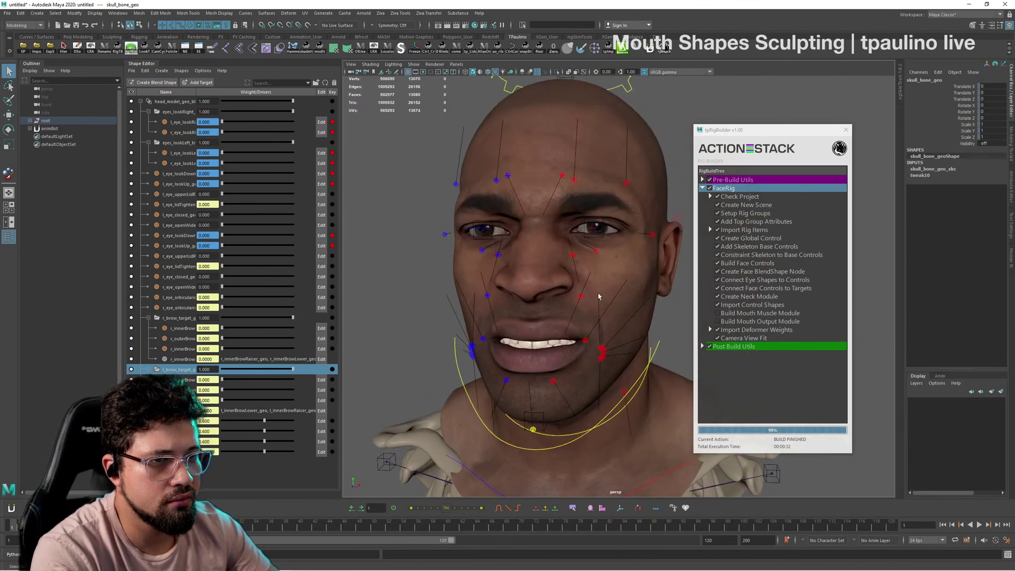
pyautogui.moveTo(599, 296)
pyautogui.keyDown('alt'); pyautogui.mouseDown()
pyautogui.moveTo(620, 290)
pyautogui.moveTo(573, 284)
pyautogui.moveTo(592, 282)
pyautogui.mouseUp(); pyautogui.keyUp('alt')
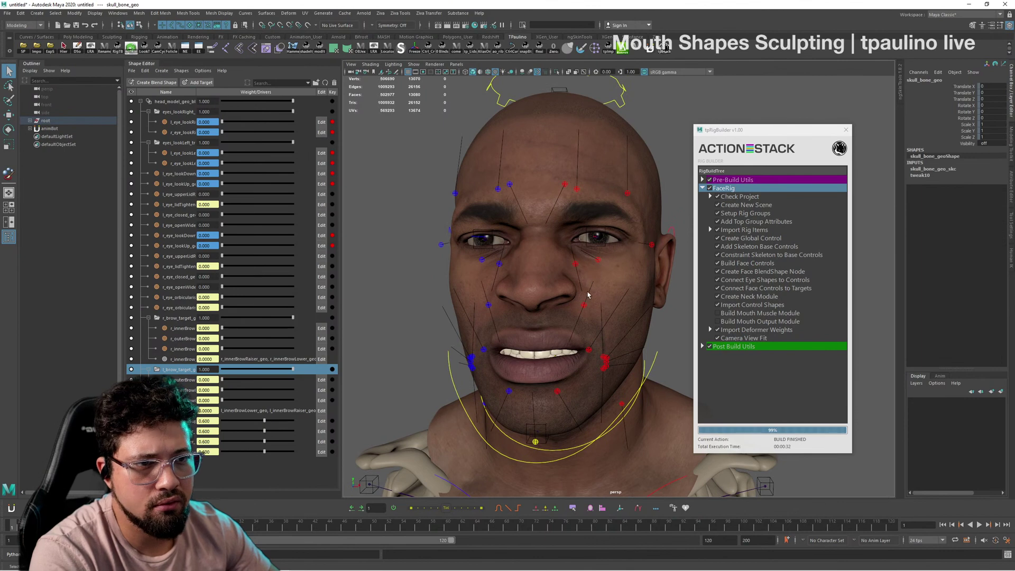
# Step: Test both nose wrinkler and both levatorLabiiSup controls with Parameter 0.7, inspect the snarl, and return them to 0
pyautogui.click(583, 307)
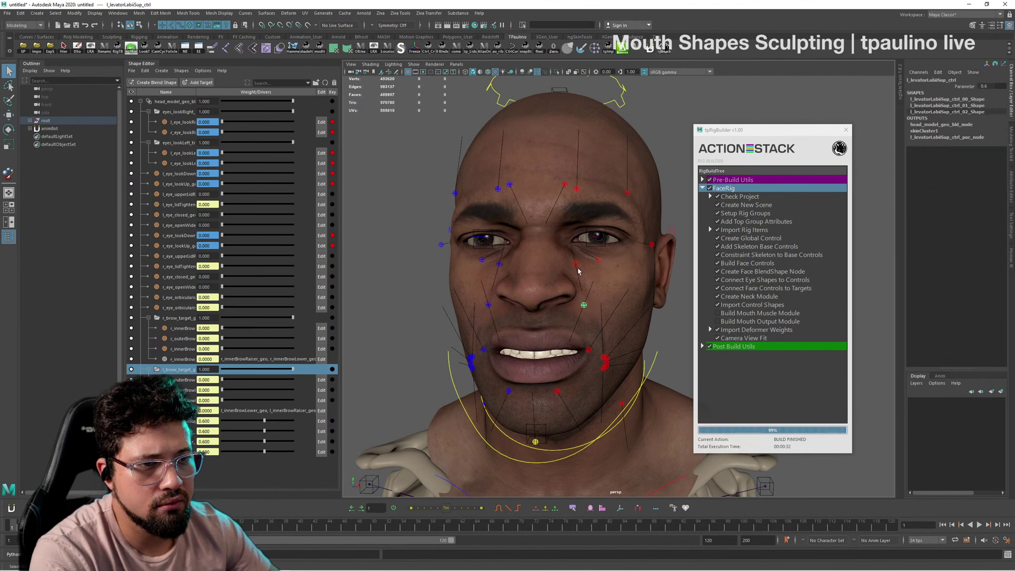
pyautogui.click(500, 265)
pyautogui.click(488, 306)
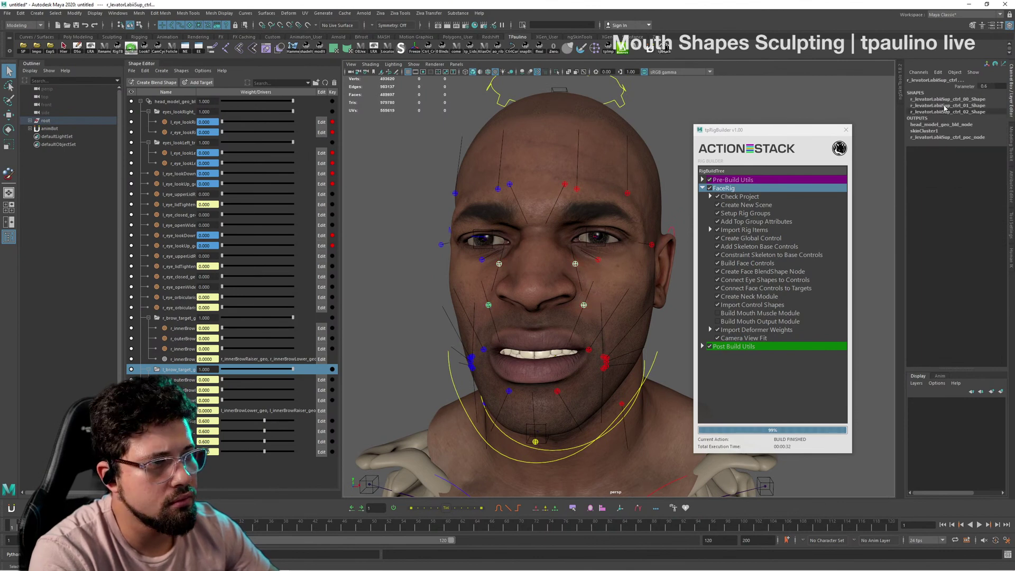
pyautogui.click(965, 86)
pyautogui.moveTo(524, 274); pyautogui.dragTo(528, 276, button='middle')
pyautogui.moveTo(524, 276); pyautogui.dragTo(524, 272, button='middle')
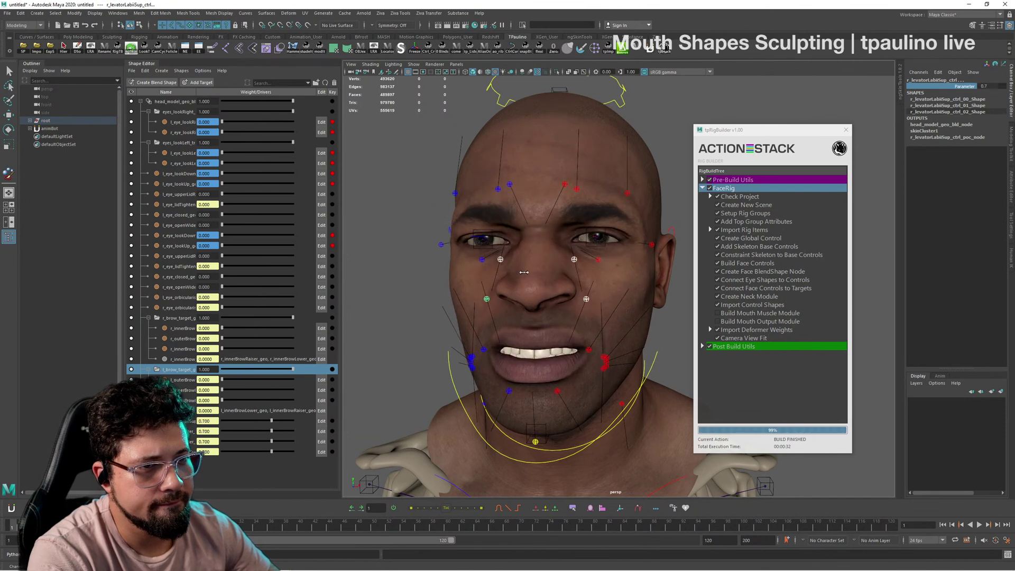
pyautogui.keyDown('alt'); pyautogui.moveTo(619, 246); pyautogui.dragTo(579, 265); pyautogui.keyUp('alt')
pyautogui.keyDown('alt'); pyautogui.moveTo(579, 265); pyautogui.dragTo(548, 280, button='right'); pyautogui.keyUp('alt')
pyautogui.keyDown('alt'); pyautogui.moveTo(560, 289); pyautogui.dragTo(568, 280, button='middle'); pyautogui.keyUp('alt')
pyautogui.keyDown('alt'); pyautogui.moveTo(569, 281); pyautogui.dragTo(587, 332, button='right'); pyautogui.keyUp('alt')
pyautogui.moveTo(618, 313); pyautogui.dragTo(615, 312, button='middle')
# Step: Test the Parameter of both nose wrinkler controls, inspect the nose and brow up close, and return it to 0
pyautogui.click(602, 256)
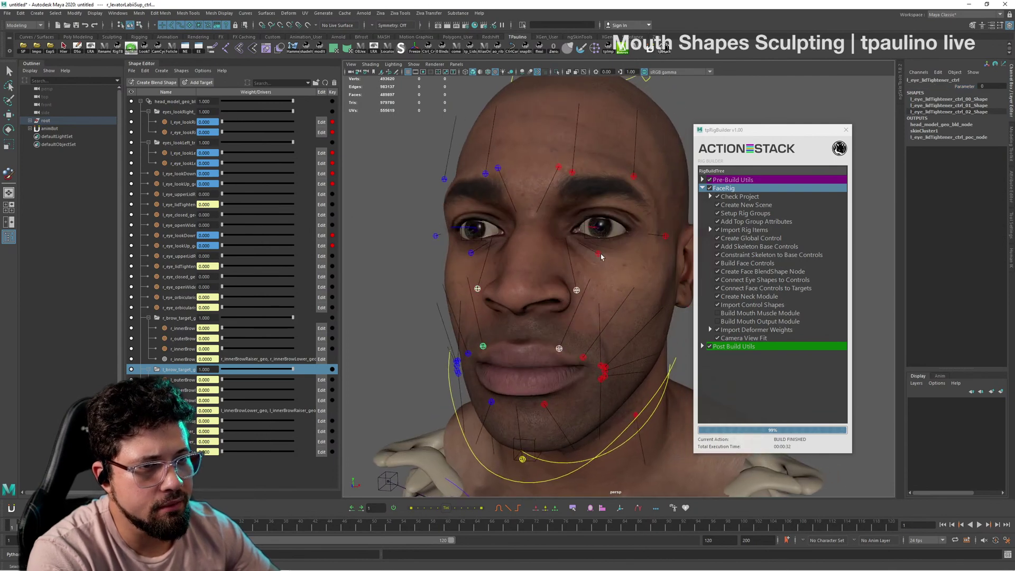
pyautogui.click(465, 287)
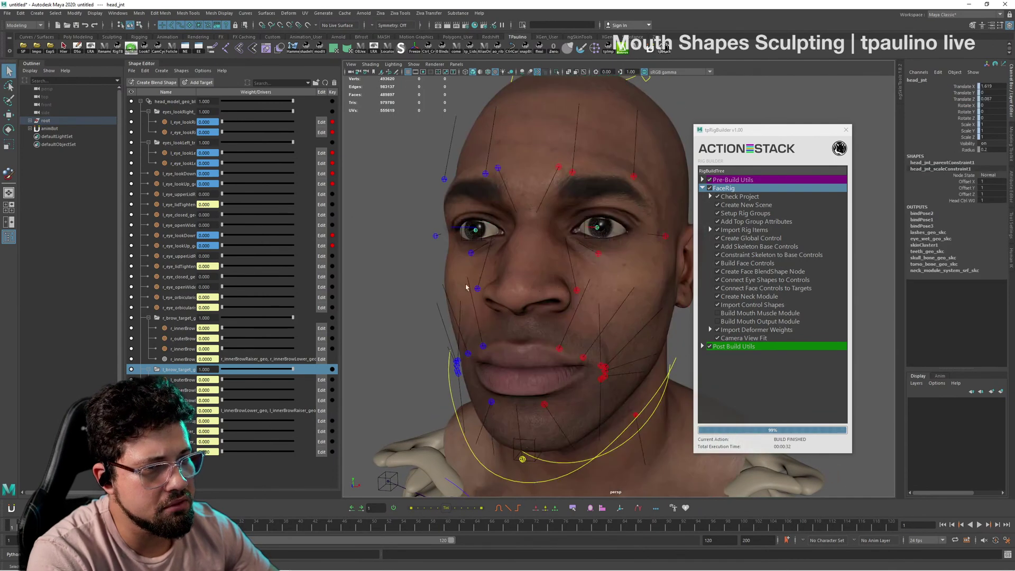
pyautogui.click(477, 288)
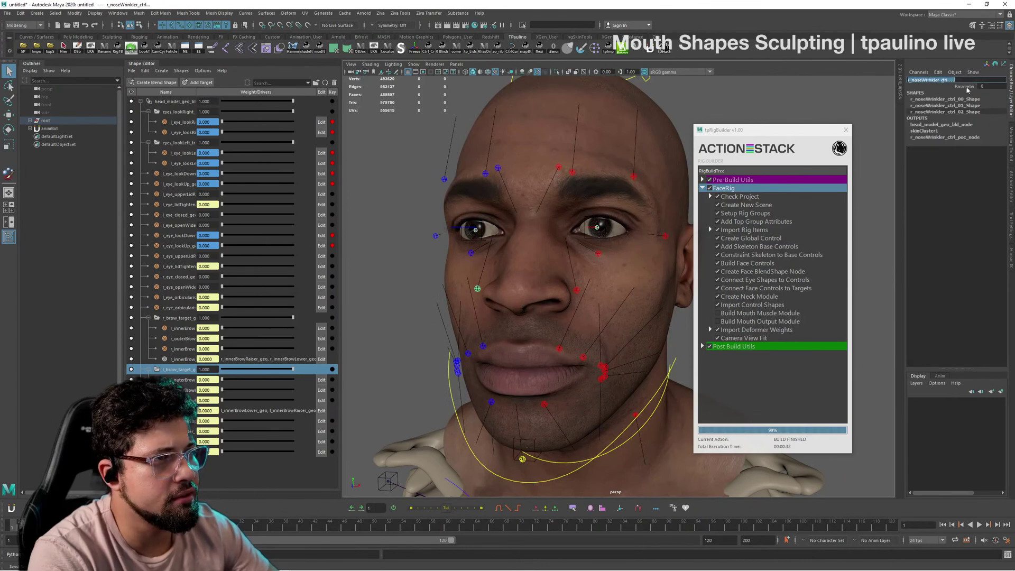
pyautogui.moveTo(535, 332)
pyautogui.mouseDown(button='middle')
pyautogui.moveTo(564, 331)
pyautogui.moveTo(544, 334)
pyautogui.mouseUp(button='middle')
pyautogui.keyDown('alt'); pyautogui.moveTo(536, 341); pyautogui.dragTo(598, 328); pyautogui.keyUp('alt')
pyautogui.keyDown('alt'); pyautogui.moveTo(598, 328); pyautogui.dragTo(516, 338, button='middle'); pyautogui.keyUp('alt')
pyautogui.scroll(4, 517, 337)
pyautogui.keyDown('alt'); pyautogui.moveTo(517, 338); pyautogui.dragTo(530, 335); pyautogui.keyUp('alt')
pyautogui.scroll(-3, 530, 335)
pyautogui.keyDown('alt'); pyautogui.moveTo(531, 336); pyautogui.dragTo(545, 358, button='middle'); pyautogui.keyUp('alt')
pyautogui.keyDown('alt'); pyautogui.moveTo(549, 359); pyautogui.dragTo(583, 340); pyautogui.keyUp('alt')
pyautogui.keyDown('alt'); pyautogui.moveTo(583, 340); pyautogui.dragTo(635, 369, button='right'); pyautogui.keyUp('alt')
# Step: Test the Parameter of both lid tightener controls and return it to 0
pyautogui.click(627, 303)
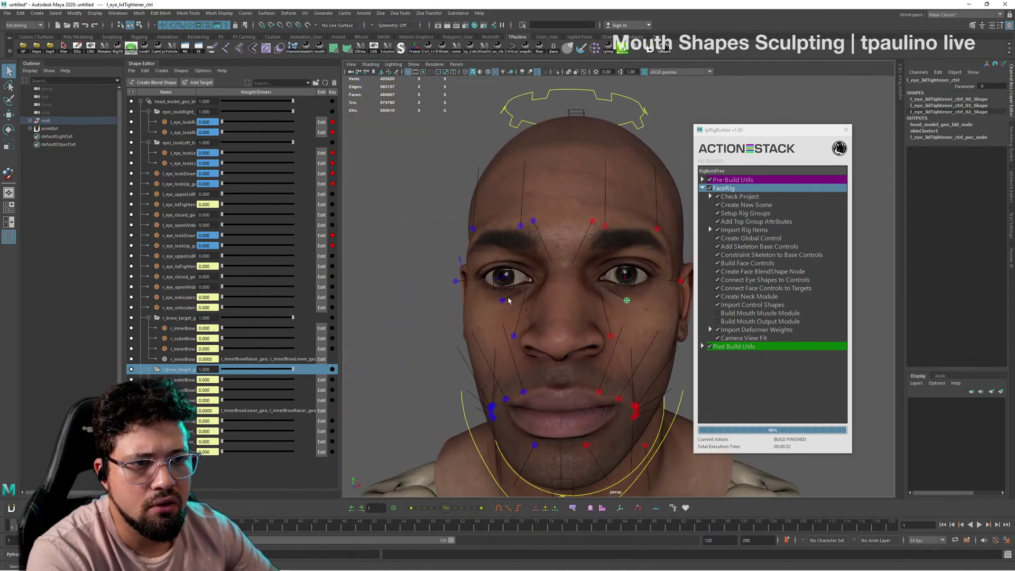
pyautogui.click(965, 85)
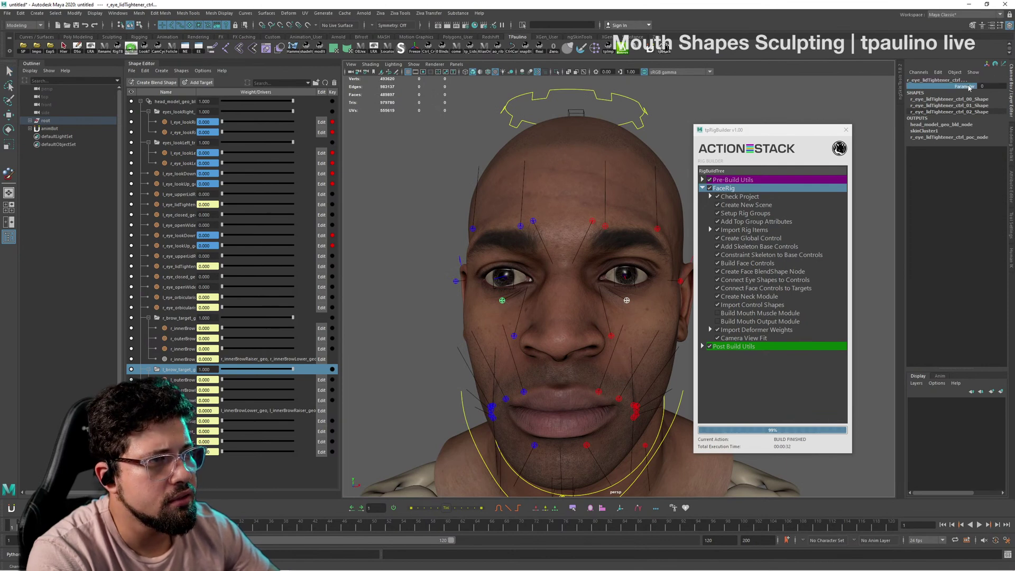
pyautogui.moveTo(561, 301)
pyautogui.mouseDown(button='middle')
pyautogui.moveTo(582, 304)
pyautogui.moveTo(571, 302)
pyautogui.mouseUp(button='middle')
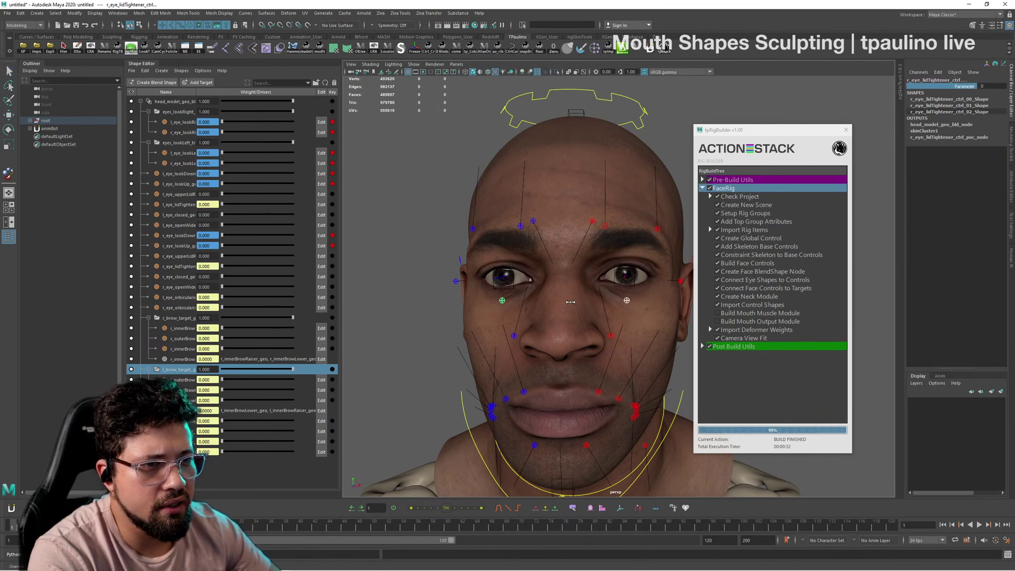
# Step: Set the Parameter of both eye orbicularis controls to 0.6
pyautogui.click(676, 285)
pyautogui.click(455, 282)
pyautogui.keyDown('alt'); pyautogui.moveTo(455, 281); pyautogui.dragTo(574, 291); pyautogui.keyUp('alt')
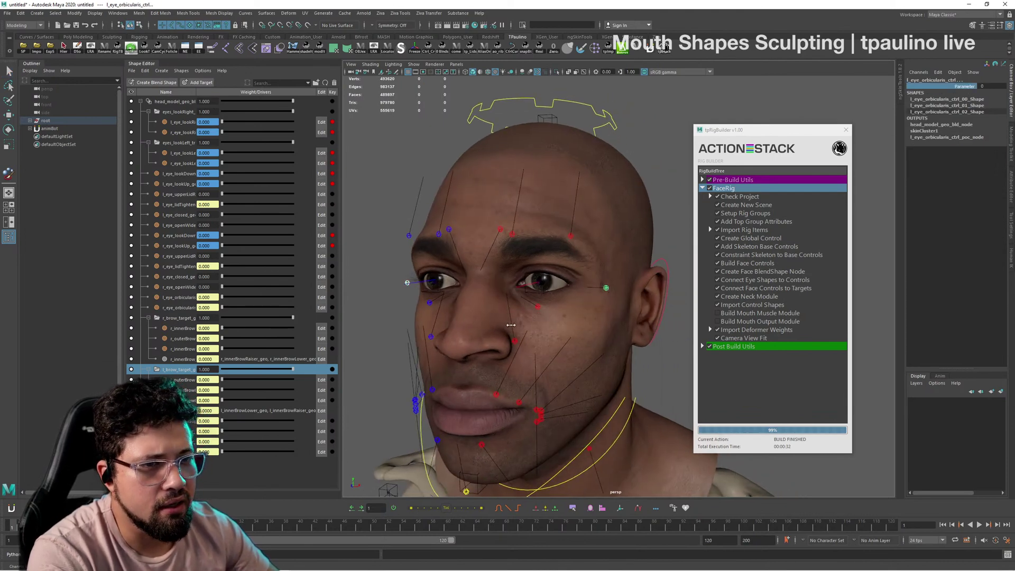
pyautogui.moveTo(511, 325); pyautogui.dragTo(510, 324, button='middle')
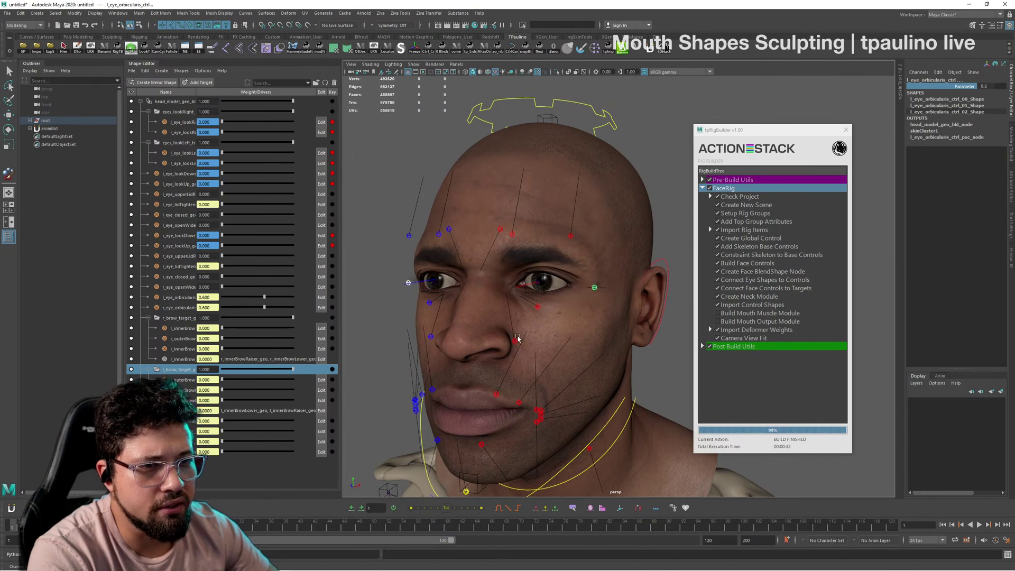
# Step: Set the Parameter of both nose wrinkler and both levatorLabiiSup controls to 0.8 and inspect the snarl from several angles
pyautogui.click(515, 343)
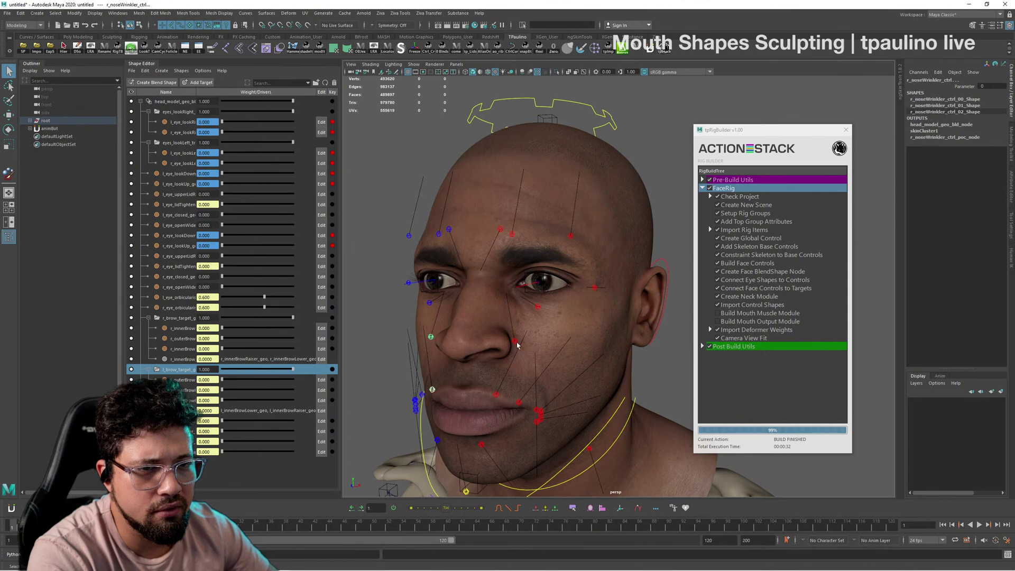
pyautogui.click(497, 396)
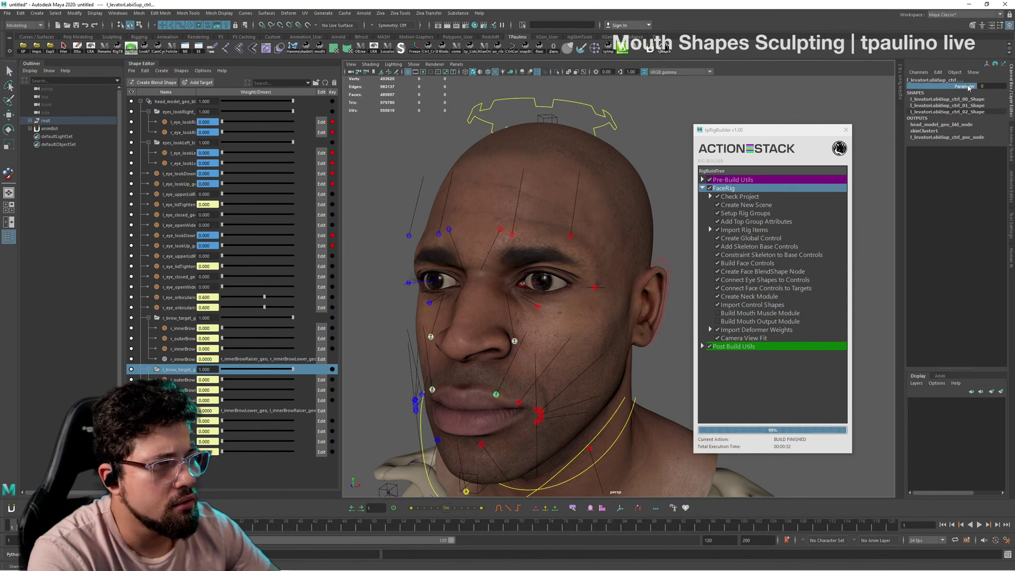
pyautogui.moveTo(593, 288); pyautogui.dragTo(591, 288, button='middle')
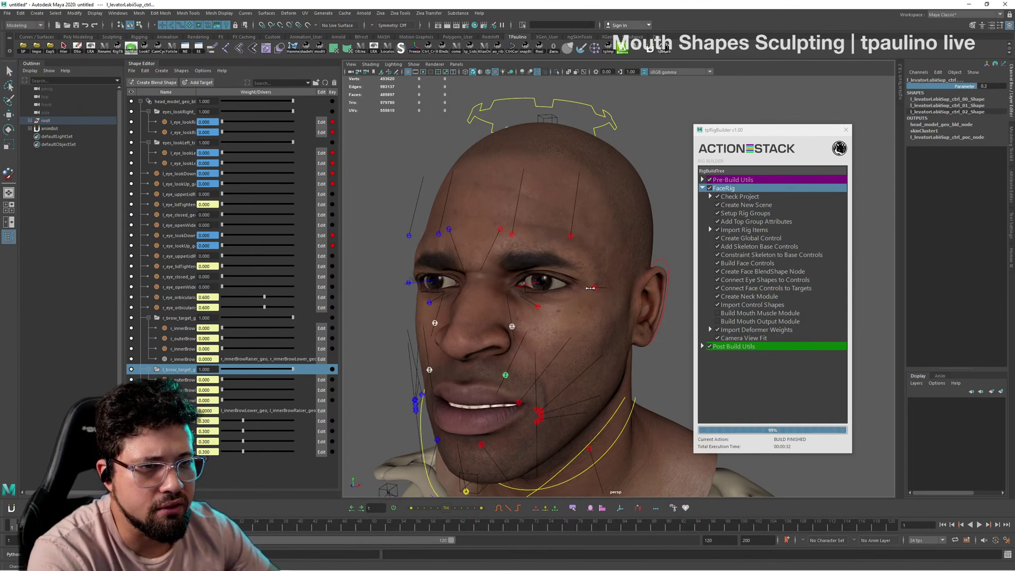
pyautogui.keyDown('alt'); pyautogui.moveTo(570, 300); pyautogui.dragTo(651, 294); pyautogui.keyUp('alt')
pyautogui.keyDown('alt'); pyautogui.moveTo(651, 295); pyautogui.dragTo(571, 322, button='middle'); pyautogui.keyUp('alt')
pyautogui.moveTo(570, 322)
pyautogui.keyDown('alt'); pyautogui.mouseDown()
pyautogui.moveTo(530, 325)
pyautogui.moveTo(572, 324)
pyautogui.mouseUp(); pyautogui.keyUp('alt')
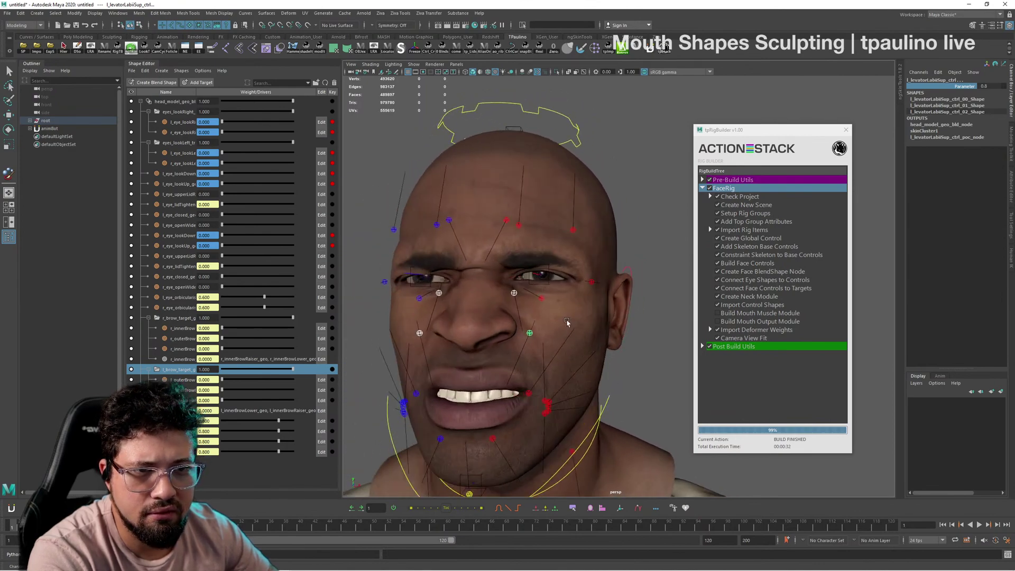
pyautogui.keyDown('alt'); pyautogui.moveTo(572, 324); pyautogui.dragTo(595, 349, button='right'); pyautogui.keyUp('alt')
pyautogui.keyDown('alt'); pyautogui.moveTo(596, 349); pyautogui.dragTo(641, 323, button='middle'); pyautogui.keyUp('alt')
pyautogui.keyDown('alt'); pyautogui.moveTo(641, 322); pyautogui.dragTo(649, 338, button='right'); pyautogui.keyUp('alt')
pyautogui.keyDown('alt'); pyautogui.moveTo(649, 338); pyautogui.dragTo(562, 344); pyautogui.keyUp('alt')
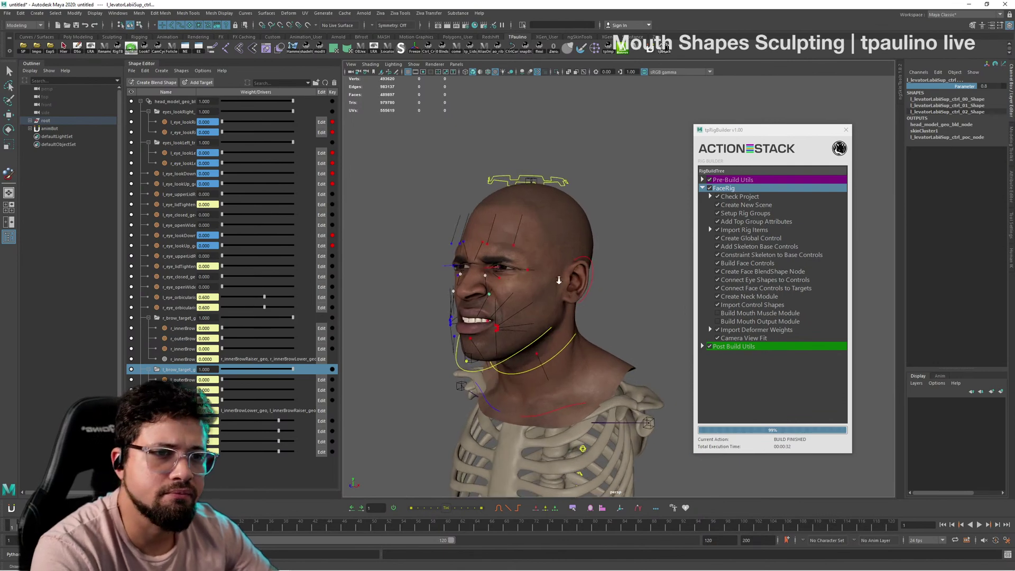